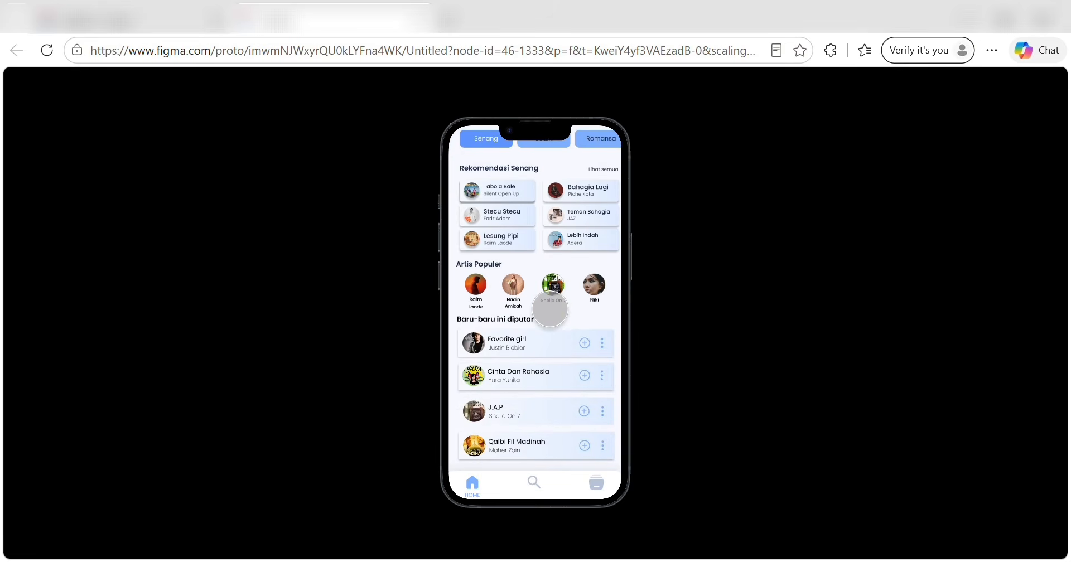
Cycle the prototype through the Sedih, Romansa, Tidur and Bersantai moods, then open the full Bersantai song list.
{"action": "scroll", "coordinate": [551, 305], "scroll_direction": "up", "scroll_amount": 3}
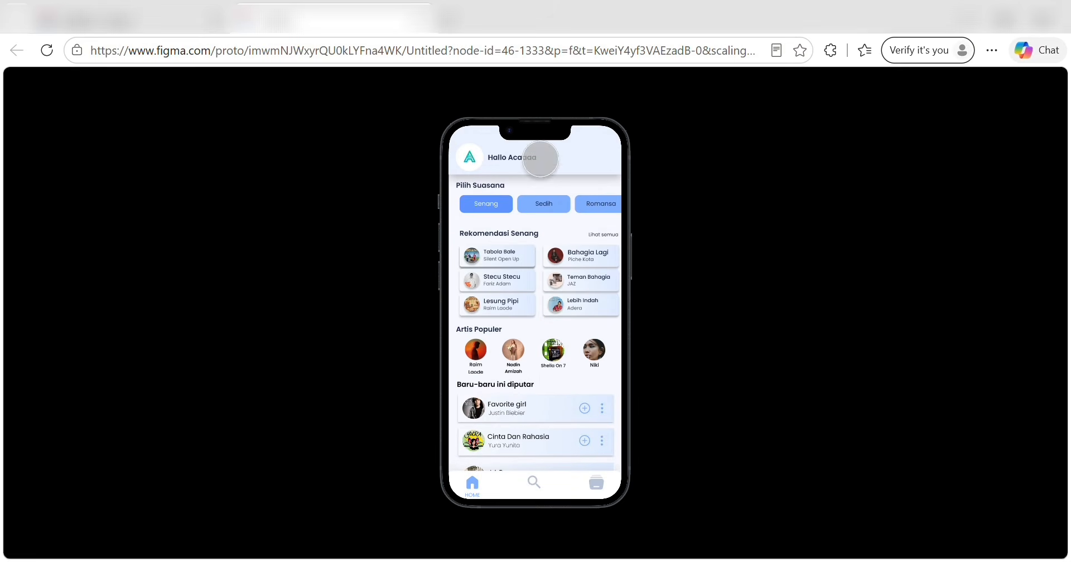
{"action": "left_click", "coordinate": [545, 204]}
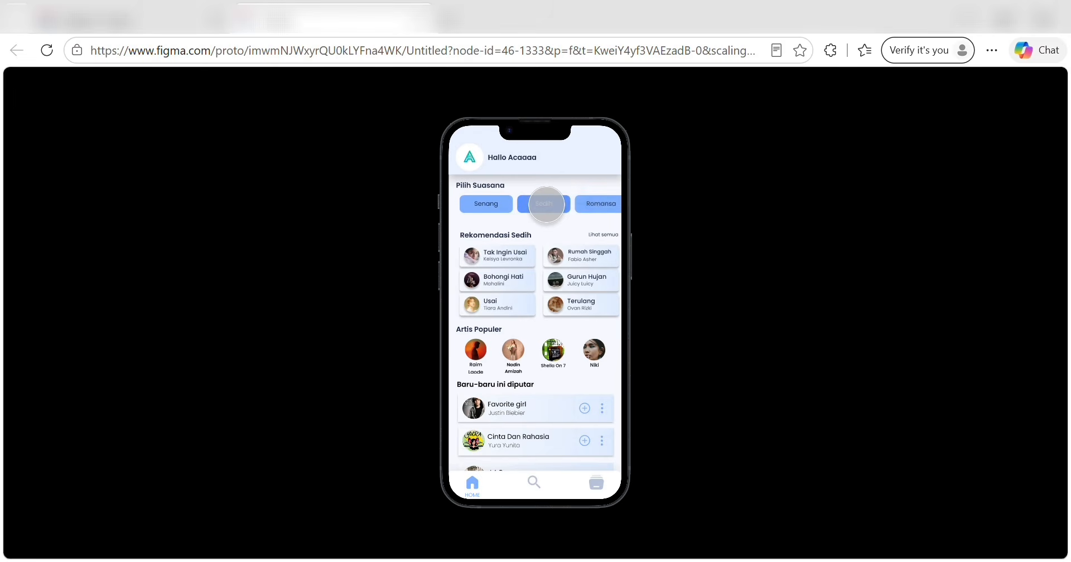
{"action": "left_click", "coordinate": [590, 204]}
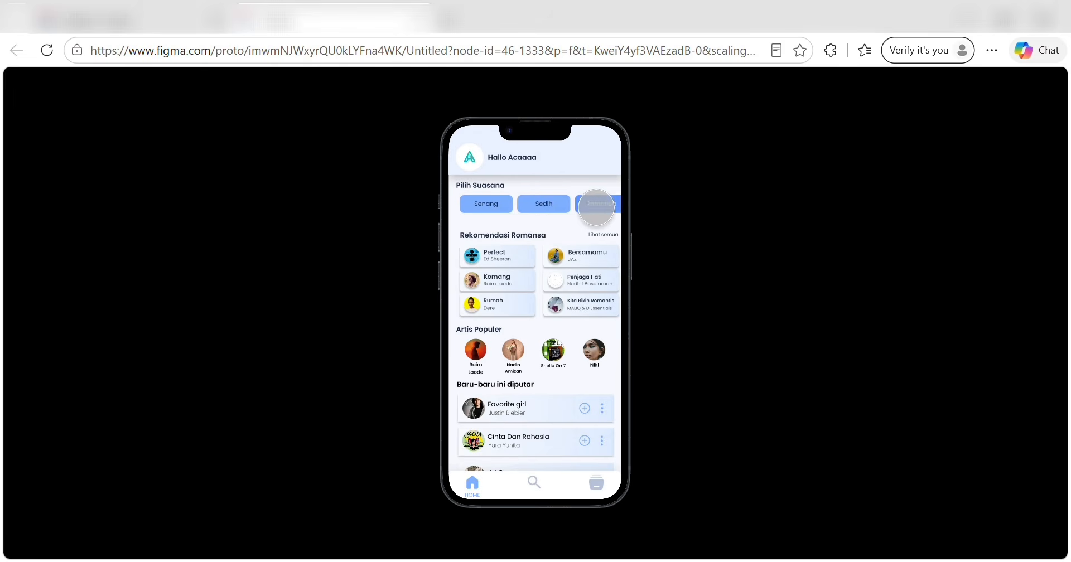
{"action": "left_click", "coordinate": [556, 206]}
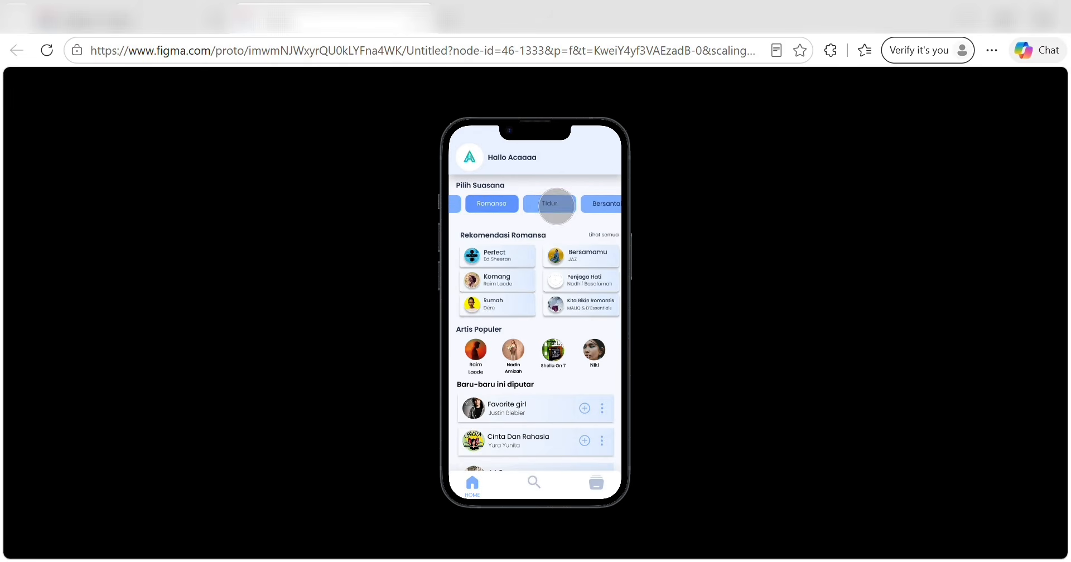
{"action": "left_click", "coordinate": [600, 205]}
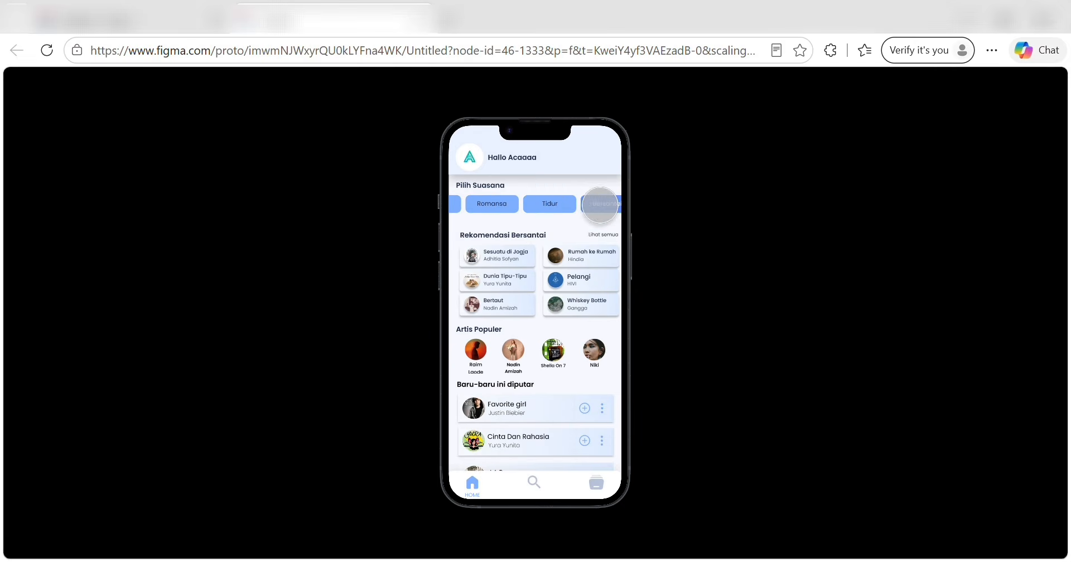
{"action": "left_click", "coordinate": [600, 234]}
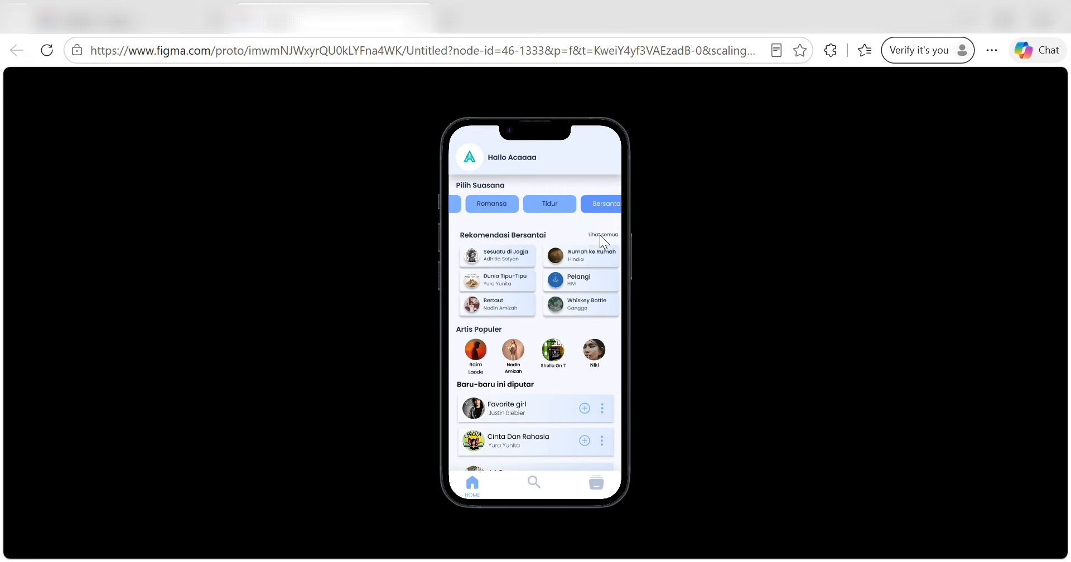
Return to the prototype home screen, visit Raim Laode's artist page, and come back.
{"action": "scroll", "coordinate": [513, 330], "scroll_direction": "down", "scroll_amount": 3}
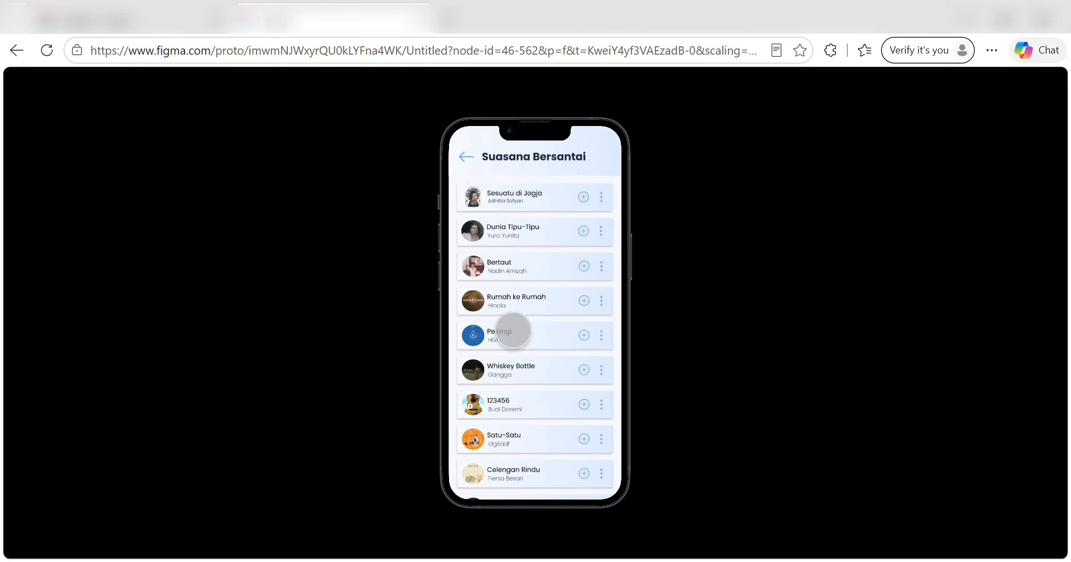
{"action": "scroll", "coordinate": [512, 331], "scroll_direction": "up", "scroll_amount": 3}
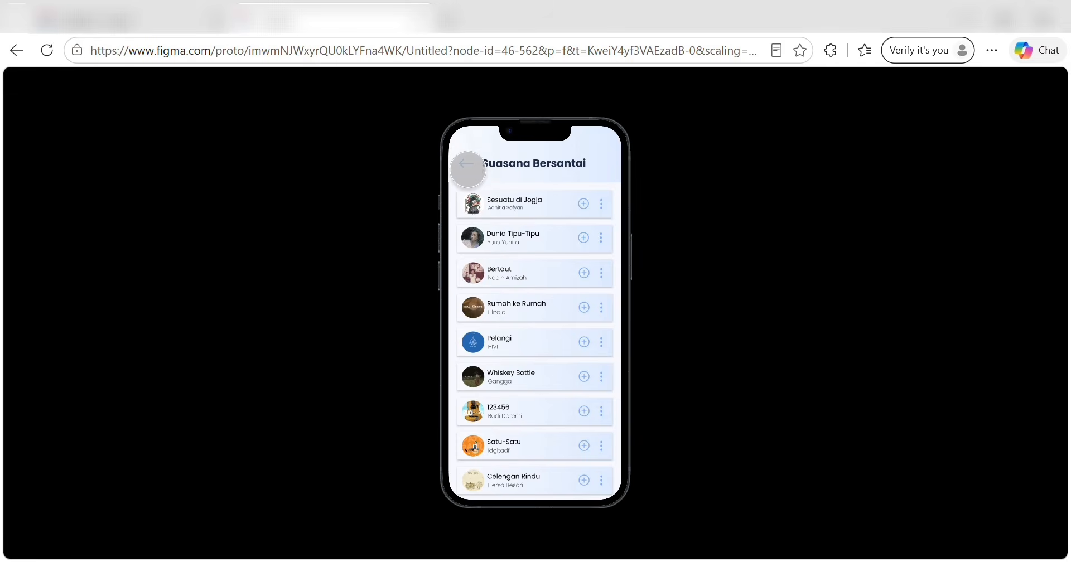
{"action": "left_click", "coordinate": [467, 164]}
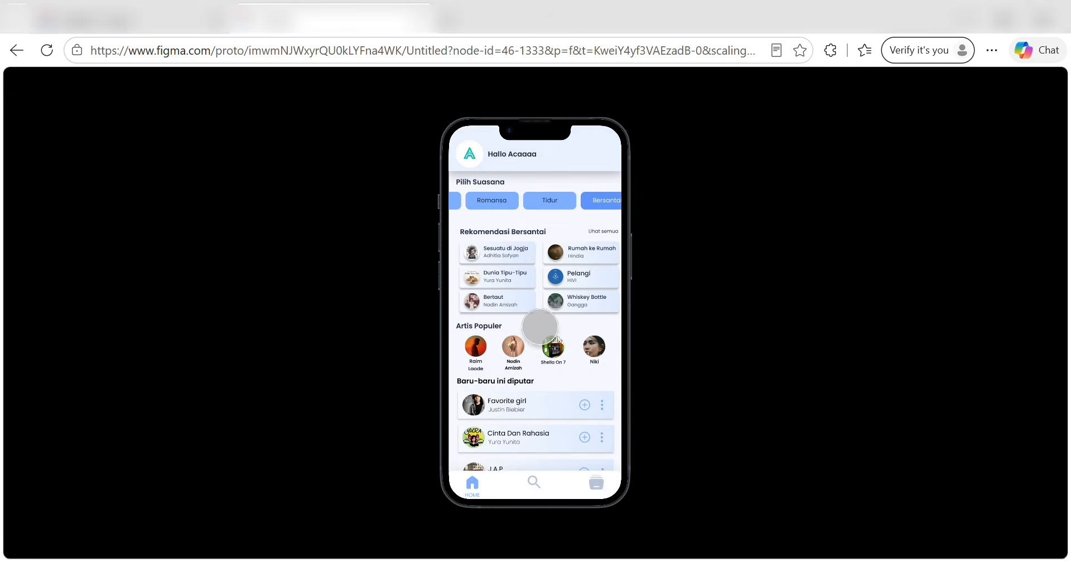
{"action": "scroll", "coordinate": [513, 327], "scroll_direction": "down", "scroll_amount": 3}
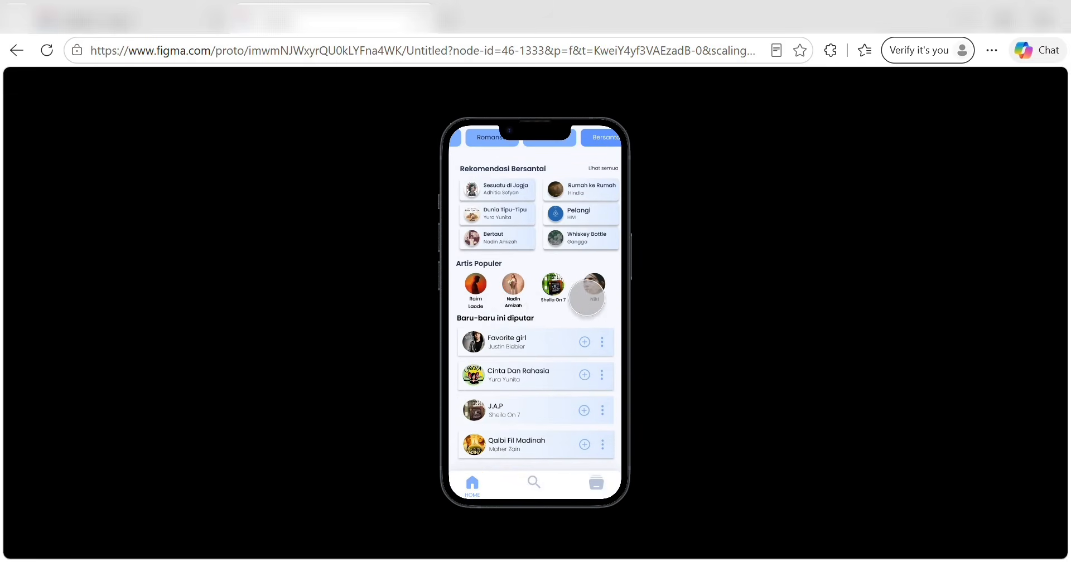
{"action": "left_click", "coordinate": [480, 284]}
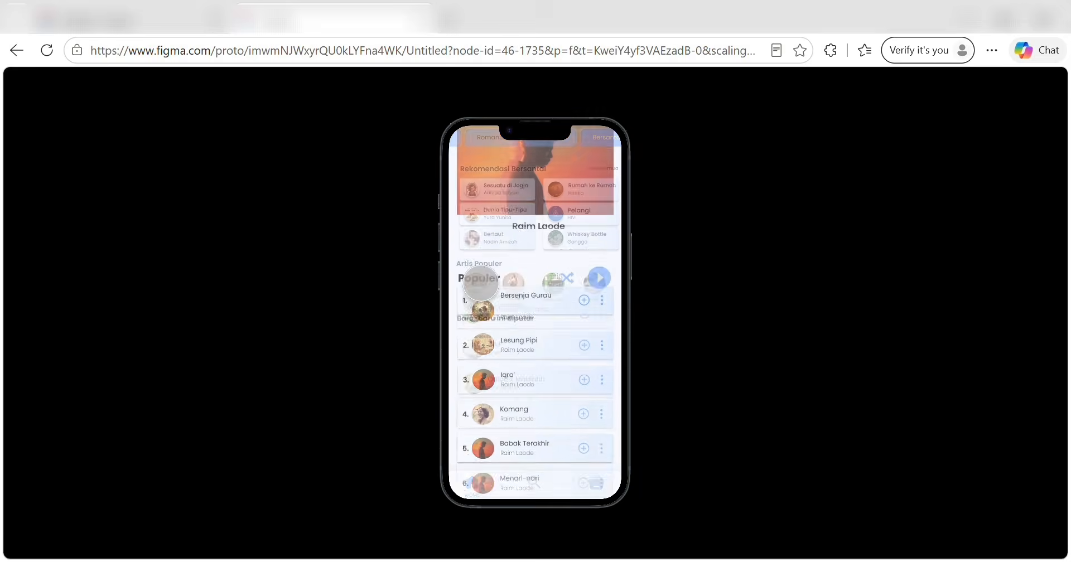
{"action": "scroll", "coordinate": [528, 377], "scroll_direction": "down", "scroll_amount": 5}
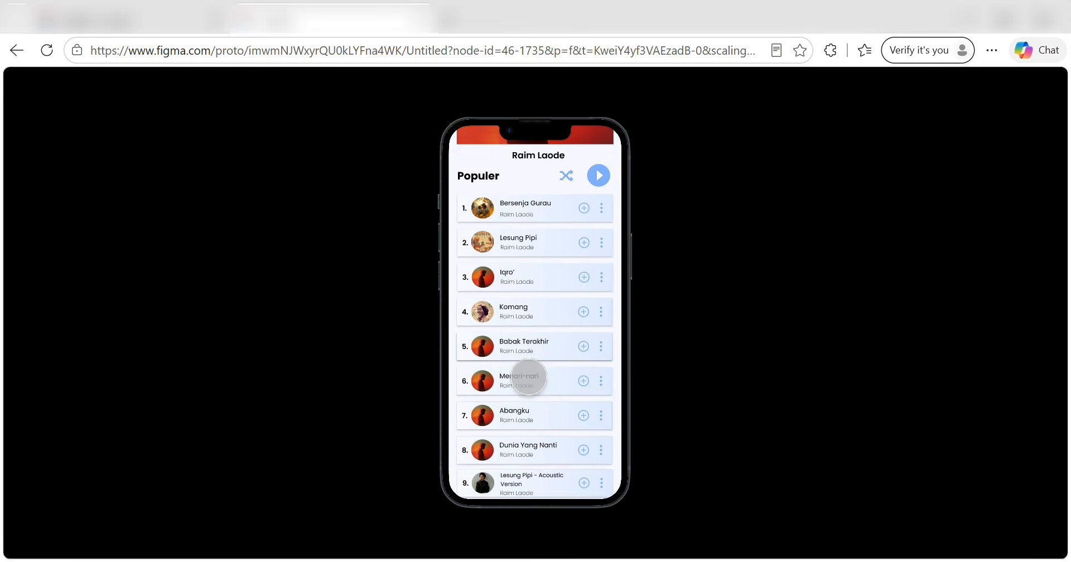
{"action": "scroll", "coordinate": [528, 377], "scroll_direction": "up", "scroll_amount": 5}
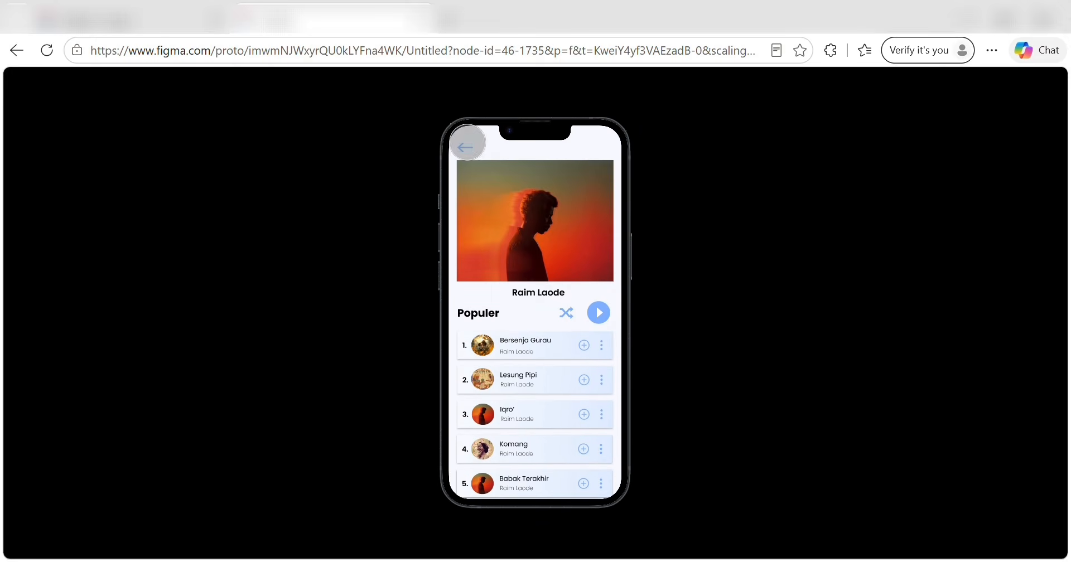
{"action": "left_click", "coordinate": [463, 140]}
{"action": "left_click", "coordinate": [466, 139]}
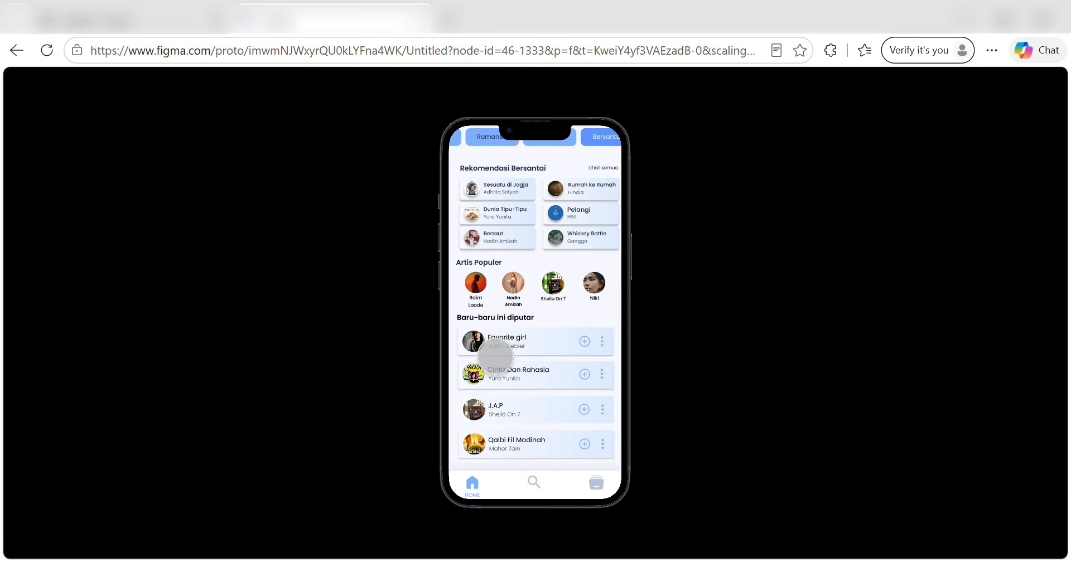
Switch the recommendations to the Senang mood and open the Tabola Bale player.
{"action": "scroll", "coordinate": [505, 233], "scroll_direction": "up", "scroll_amount": 2}
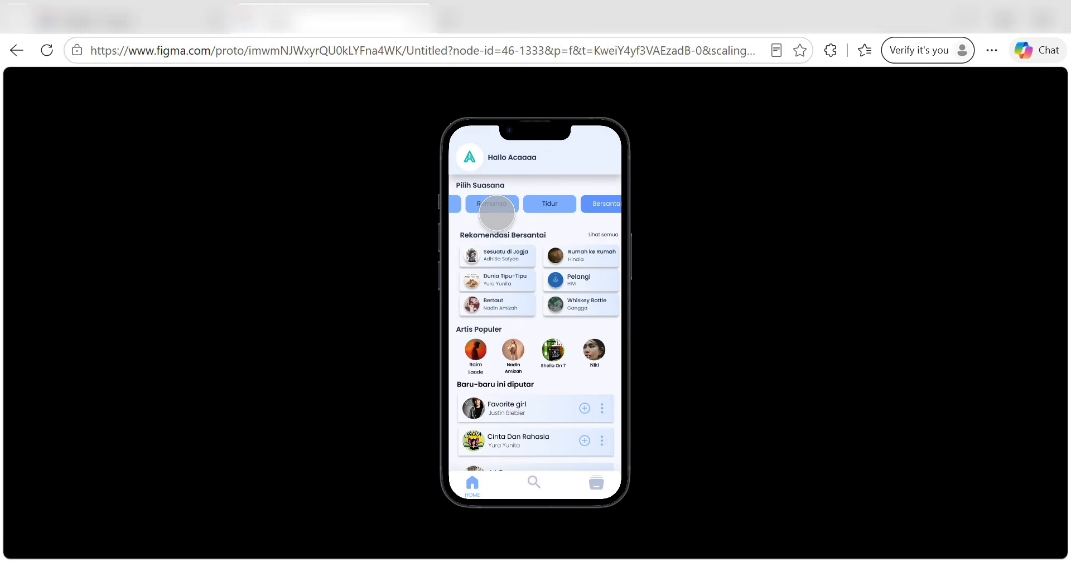
{"action": "scroll", "coordinate": [491, 204], "scroll_direction": "left", "scroll_amount": 3}
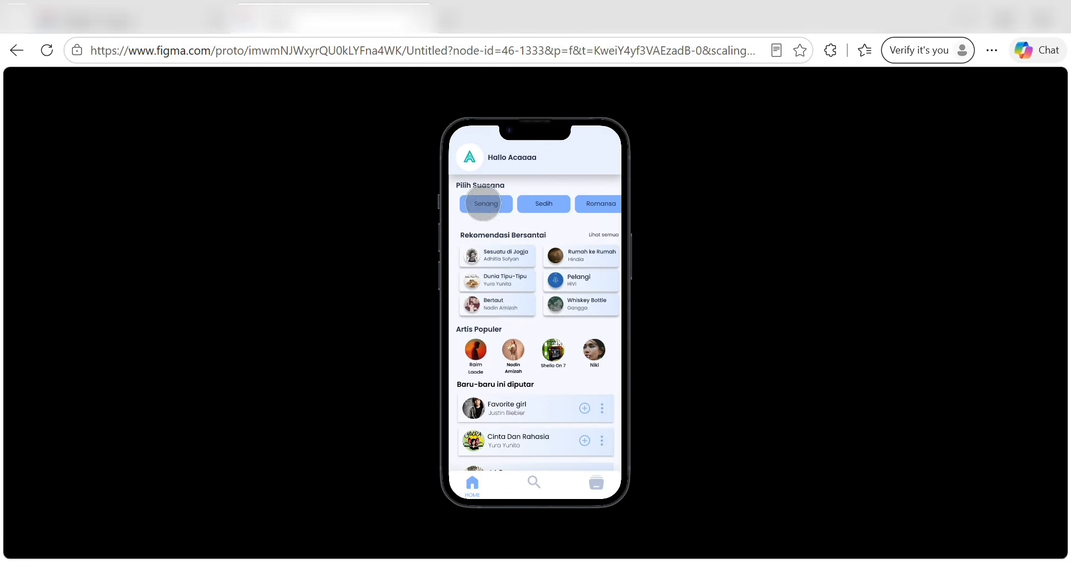
{"action": "left_click", "coordinate": [483, 204]}
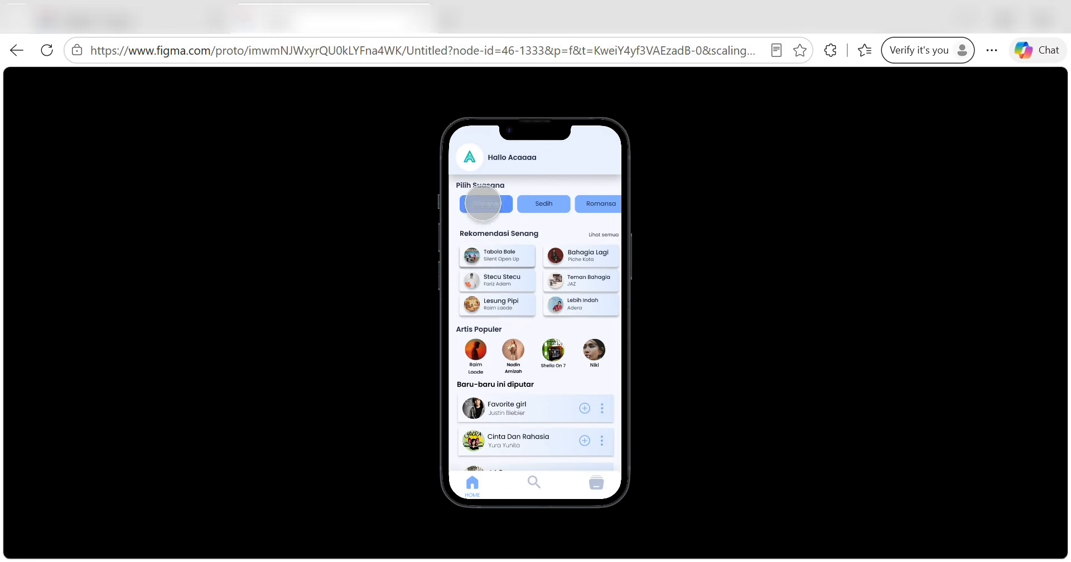
{"action": "left_click", "coordinate": [479, 259]}
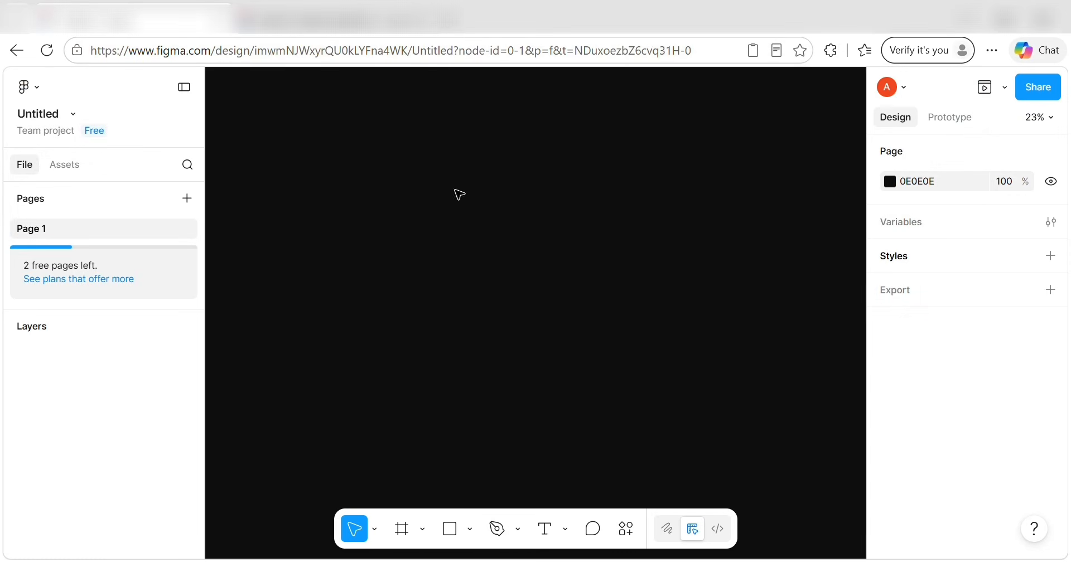
Create a 390×844 iPhone 13 & 14 frame from the Frame tool presets.
{"action": "left_click", "coordinate": [422, 530]}
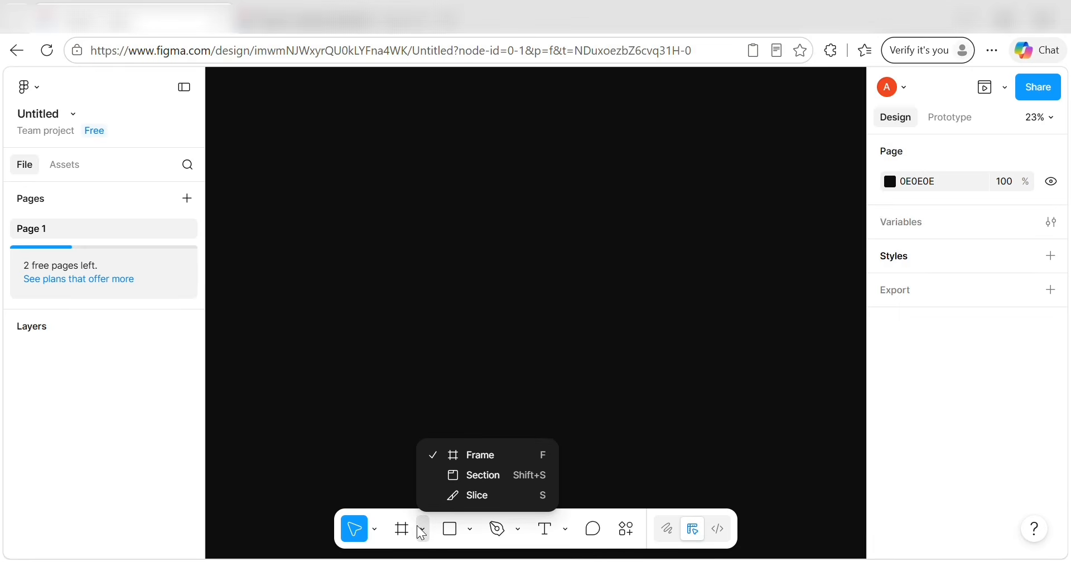
{"action": "left_click", "coordinate": [452, 456]}
{"action": "scroll", "coordinate": [899, 353], "scroll_direction": "down", "scroll_amount": 4}
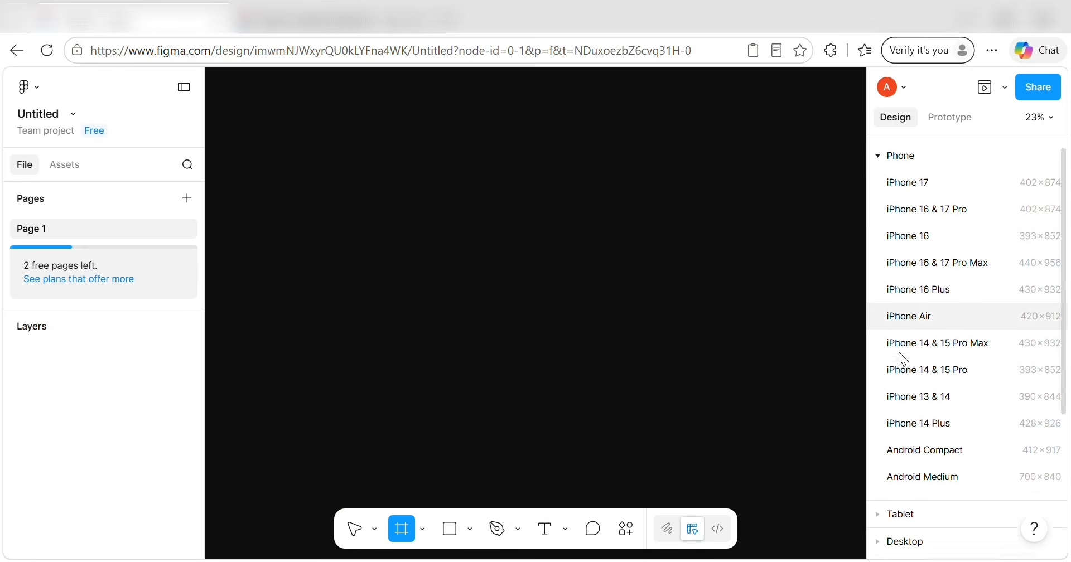
{"action": "scroll", "coordinate": [903, 368], "scroll_direction": "up", "scroll_amount": 3}
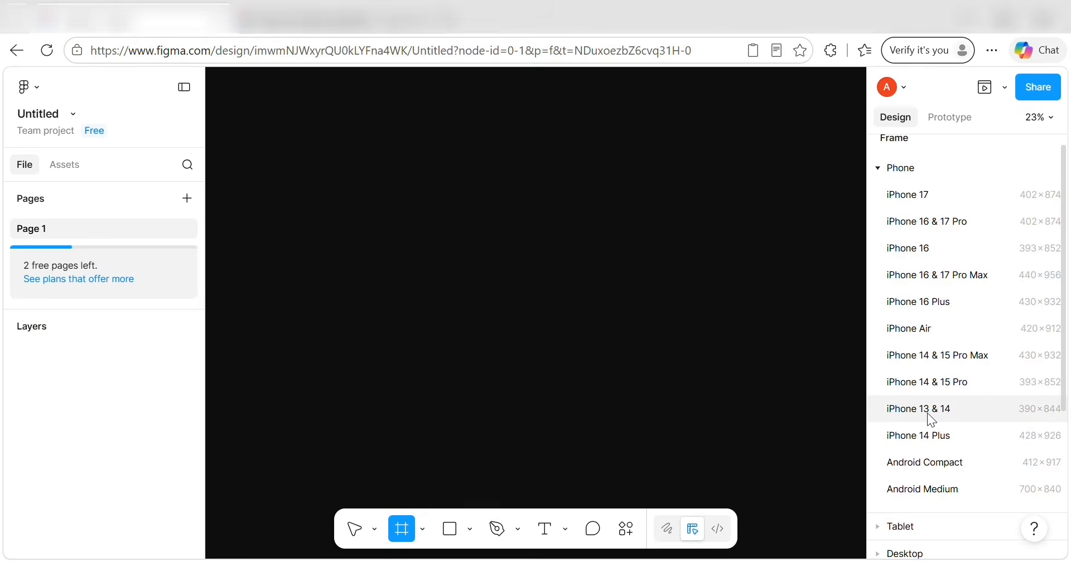
{"action": "left_click", "coordinate": [927, 412]}
Move the new phone frame upward on the canvas and deselect it.
{"action": "left_click_drag", "start_coordinate": [557, 304], "coordinate": [551, 196]}
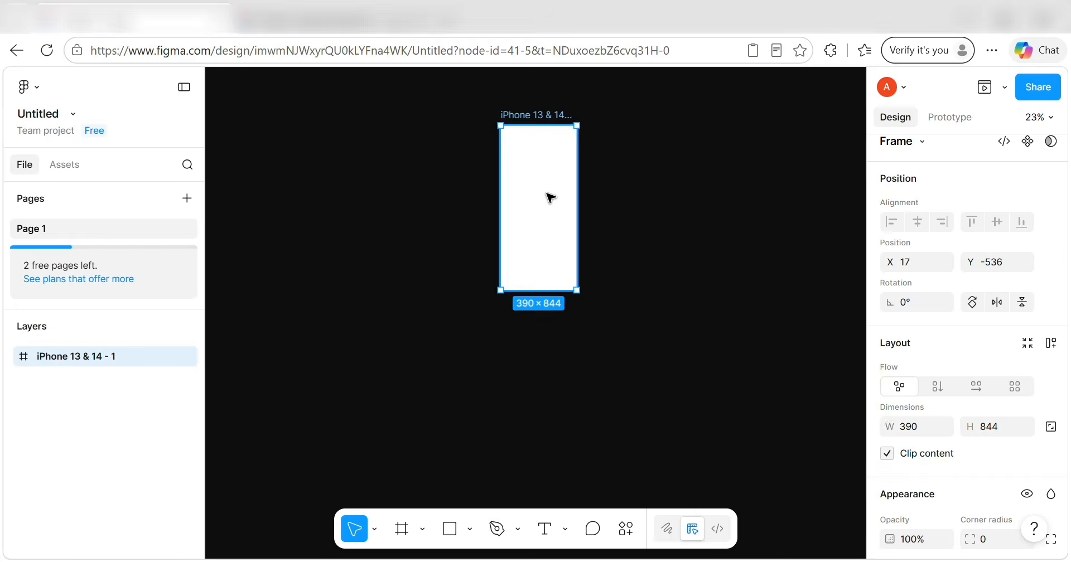
{"action": "scroll", "coordinate": [547, 241], "scroll_direction": "up", "scroll_amount": 3}
{"action": "scroll", "coordinate": [547, 242], "scroll_direction": "up", "scroll_amount": 2}
{"action": "left_click", "coordinate": [633, 272]}
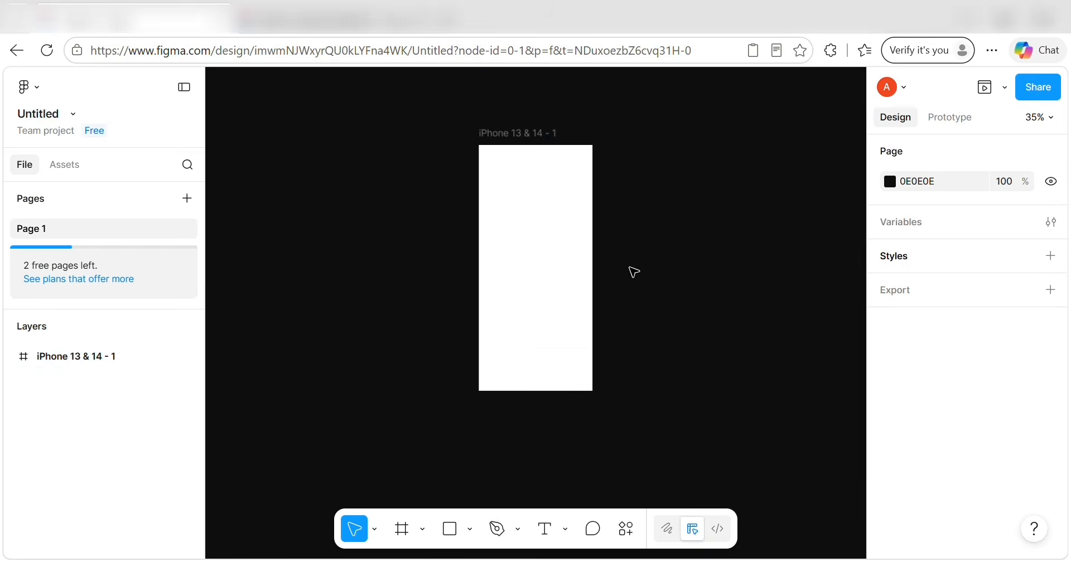
{"action": "scroll", "coordinate": [691, 430], "scroll_direction": "down", "scroll_amount": 3}
{"action": "scroll", "coordinate": [691, 430], "scroll_direction": "up", "scroll_amount": 2}
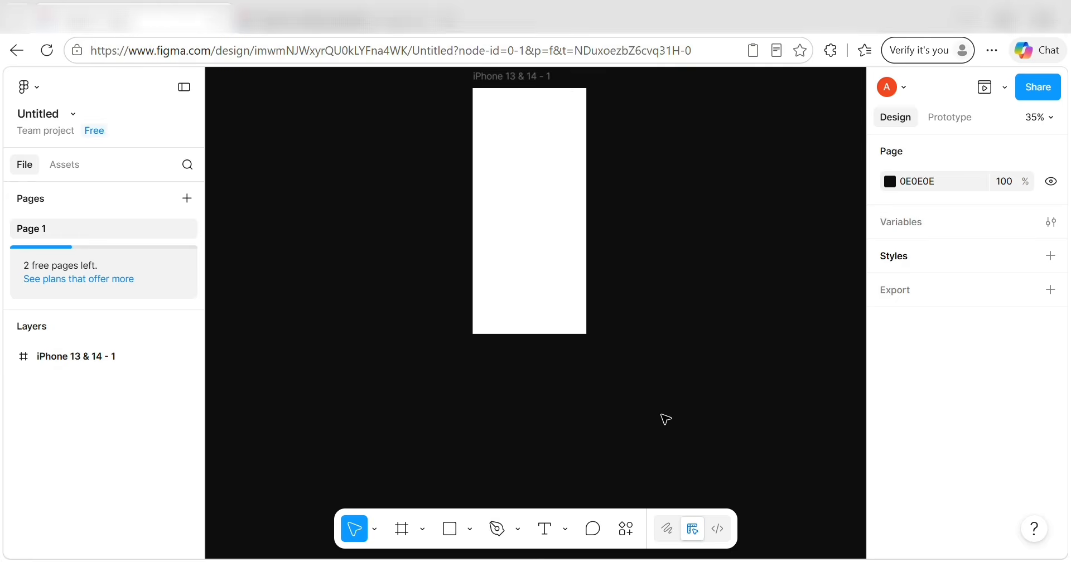
{"action": "scroll", "coordinate": [531, 428], "scroll_direction": "left", "scroll_amount": 3}
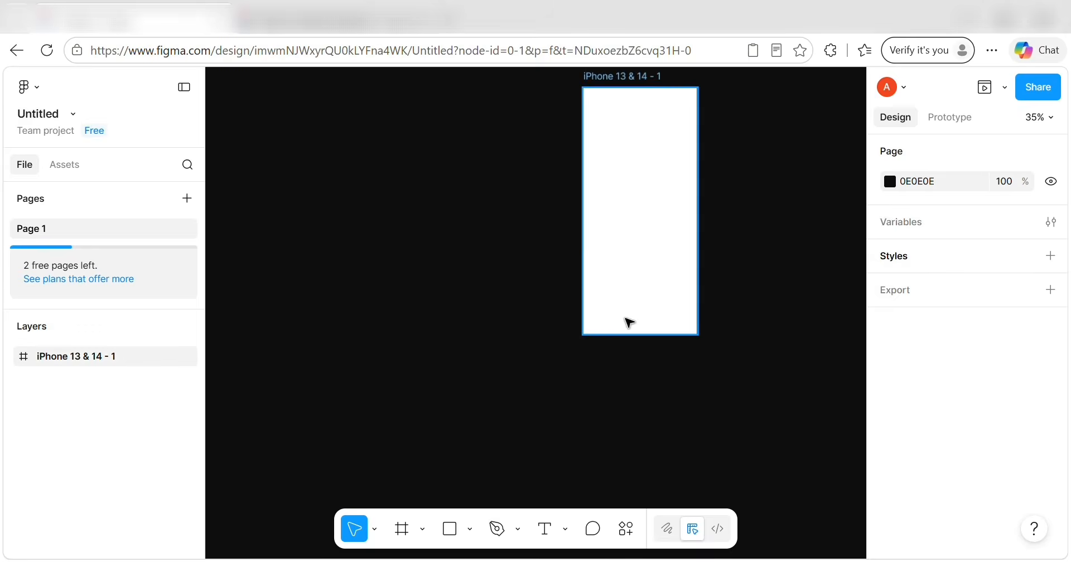
Place a new rectangle on the canvas to the left of the phone frame.
{"action": "left_click", "coordinate": [450, 529]}
{"action": "left_click", "coordinate": [347, 268]}
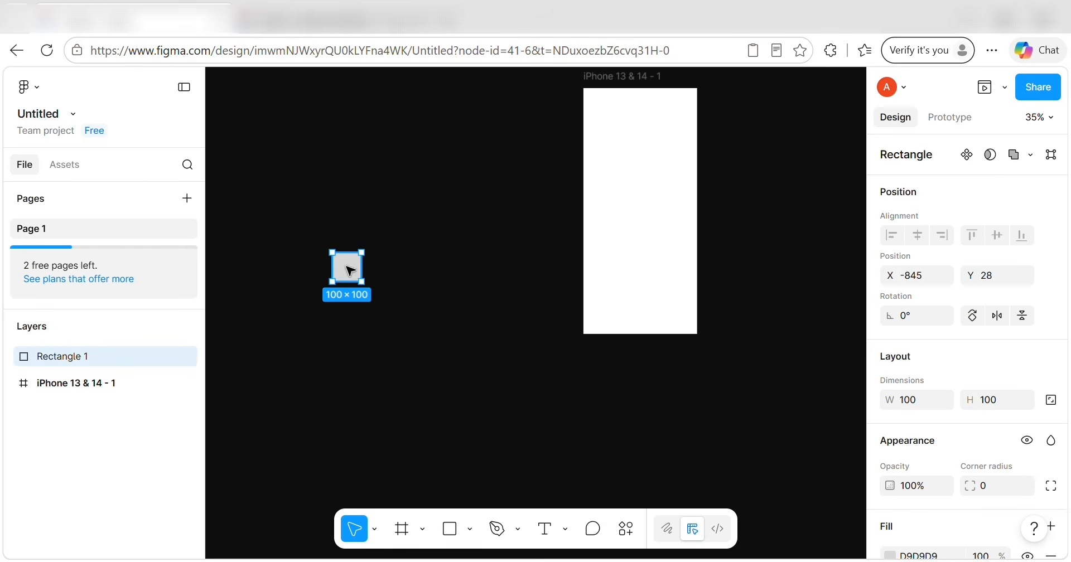
{"action": "left_click_drag", "start_coordinate": [362, 267], "coordinate": [429, 267]}
{"action": "scroll", "coordinate": [976, 365], "scroll_direction": "down", "scroll_amount": 2}
{"action": "scroll", "coordinate": [972, 357], "scroll_direction": "down", "scroll_amount": 1}
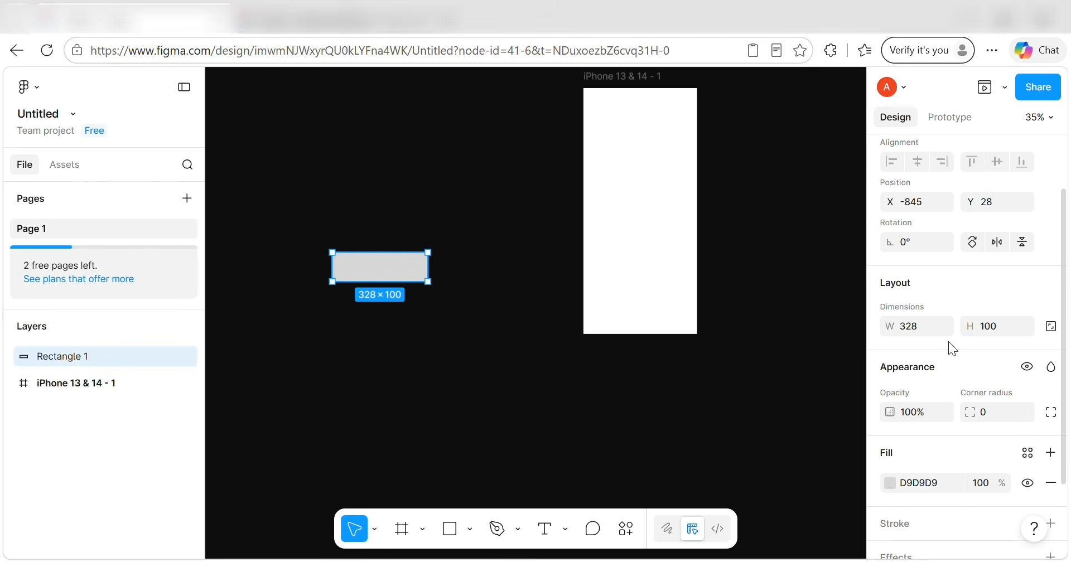
Size the rectangle to 390 wide by 70 tall with a corner radius of 10.
{"action": "left_click", "coordinate": [915, 328]}
{"action": "type", "text": "390"}
{"action": "left_click", "coordinate": [999, 327]}
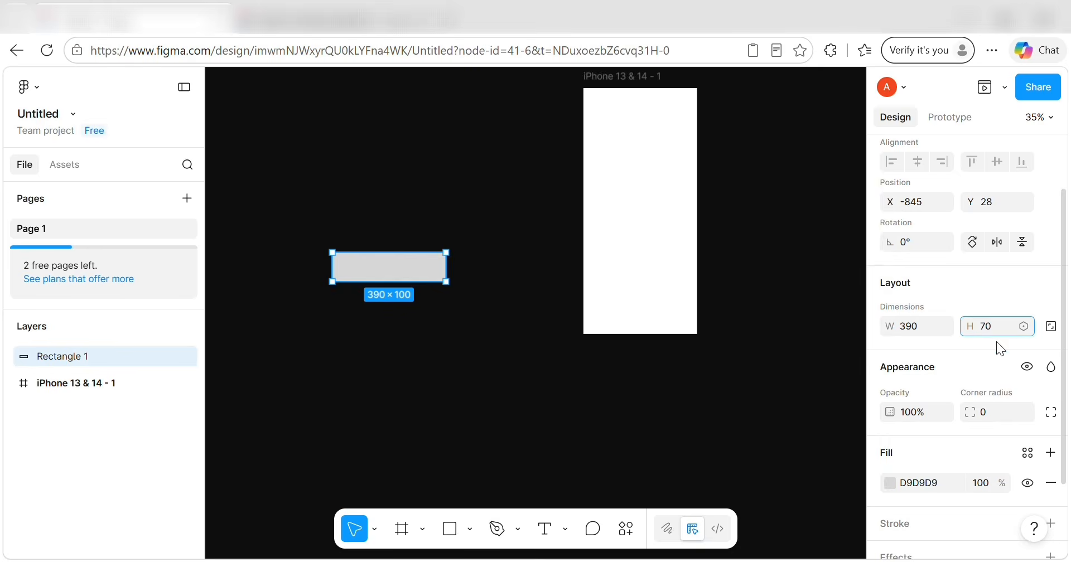
{"action": "type", "text": "70"}
{"action": "left_click", "coordinate": [997, 416]}
{"action": "type", "text": "10"}
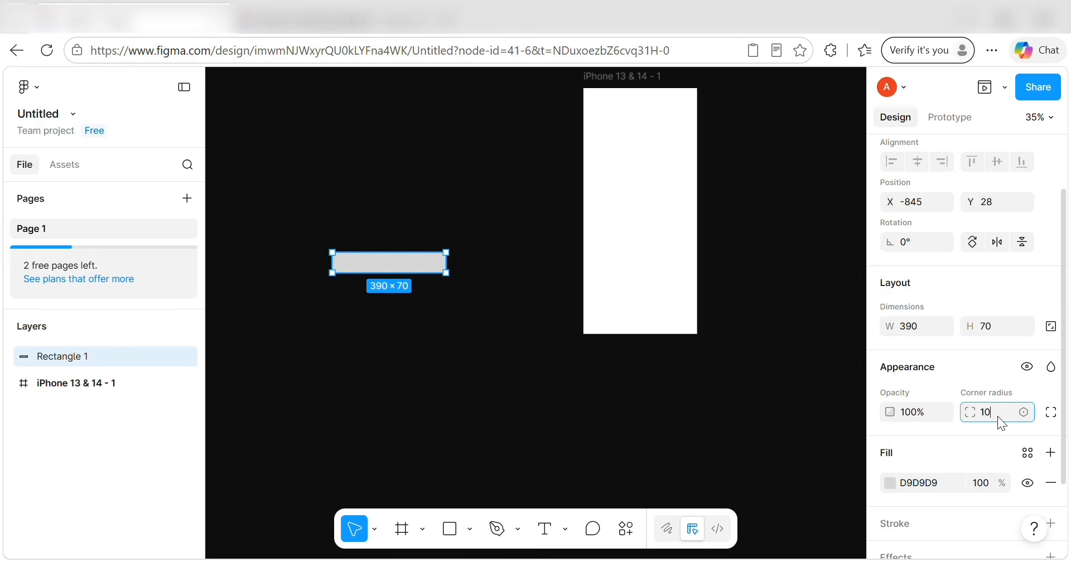
{"action": "key", "text": "Return"}
{"action": "scroll", "coordinate": [933, 487], "scroll_direction": "down", "scroll_amount": 1}
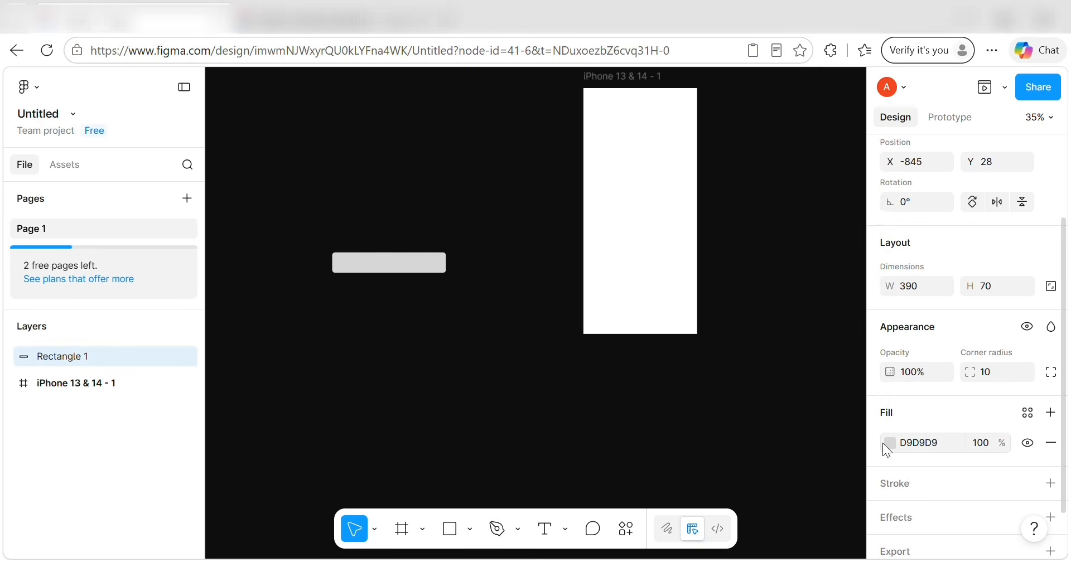
Change the rectangle's fill to white FFFFFF.
{"action": "left_click", "coordinate": [891, 444]}
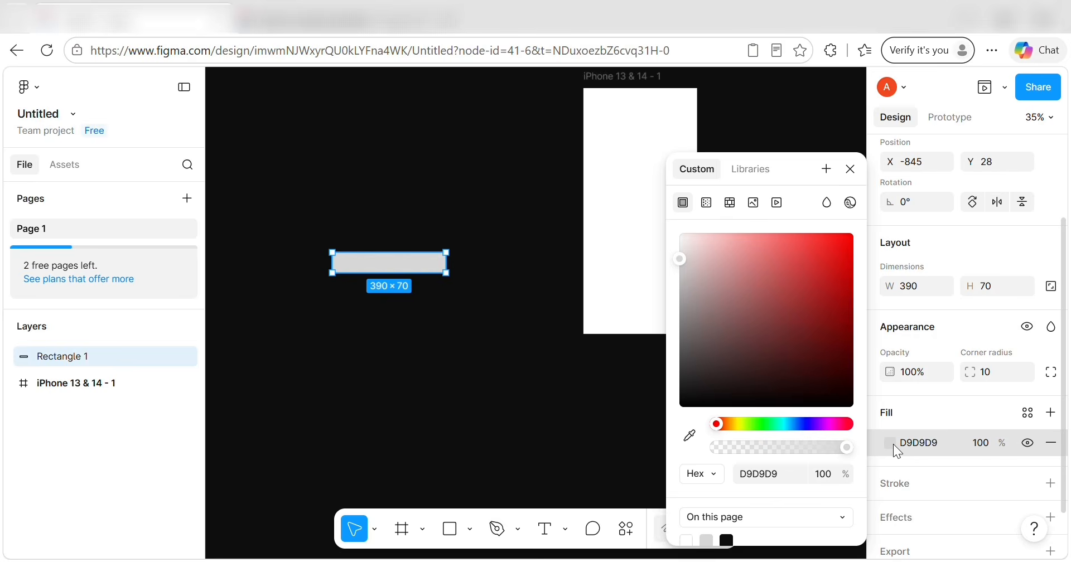
{"action": "left_click", "coordinate": [761, 474]}
{"action": "type", "text": "fff"}
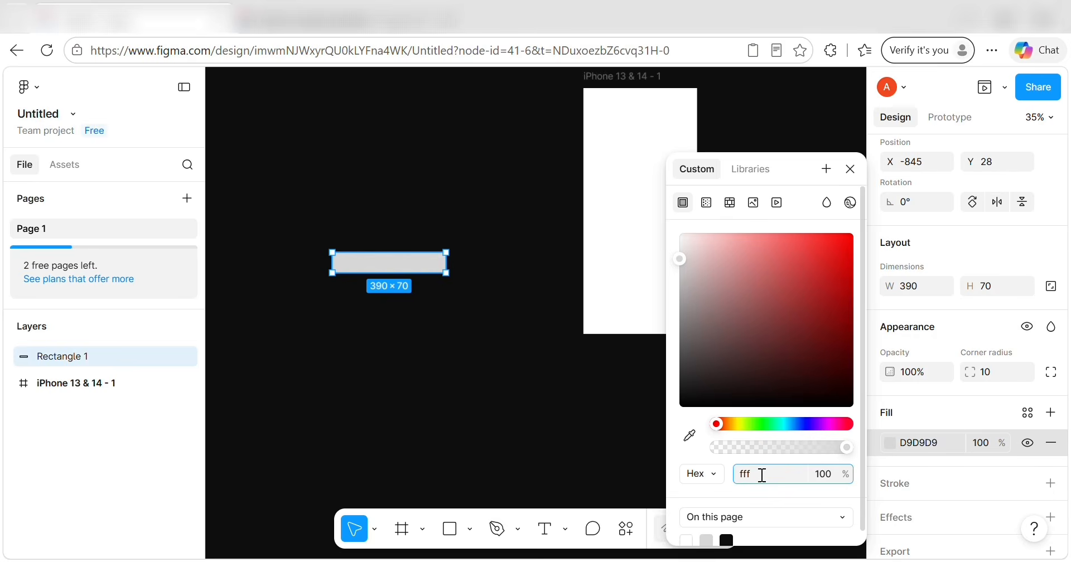
{"action": "key", "text": "Return"}
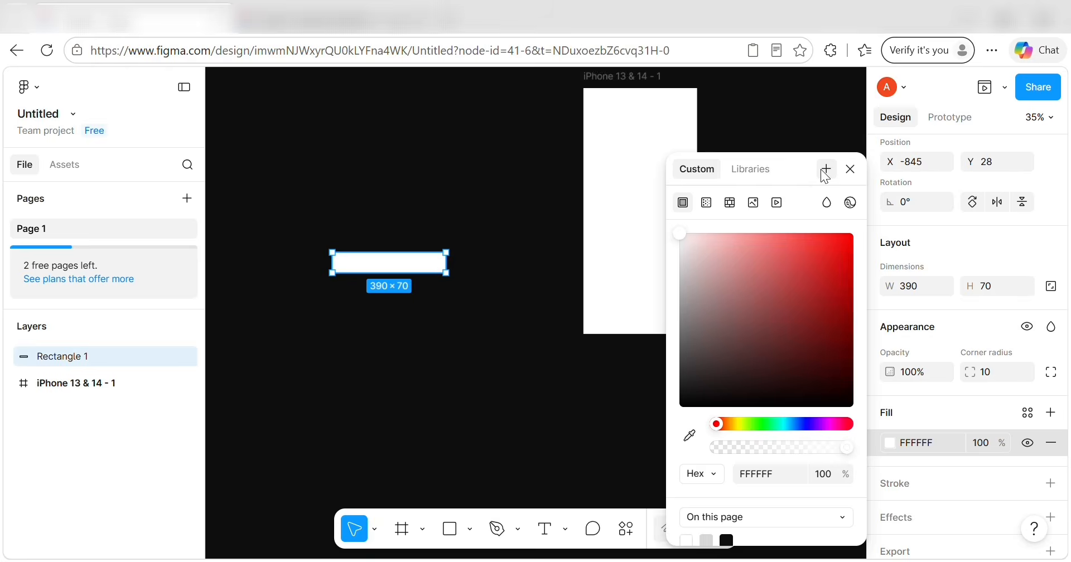
Save the white fill as a colour variable named Color 1.
{"action": "left_click", "coordinate": [825, 171]}
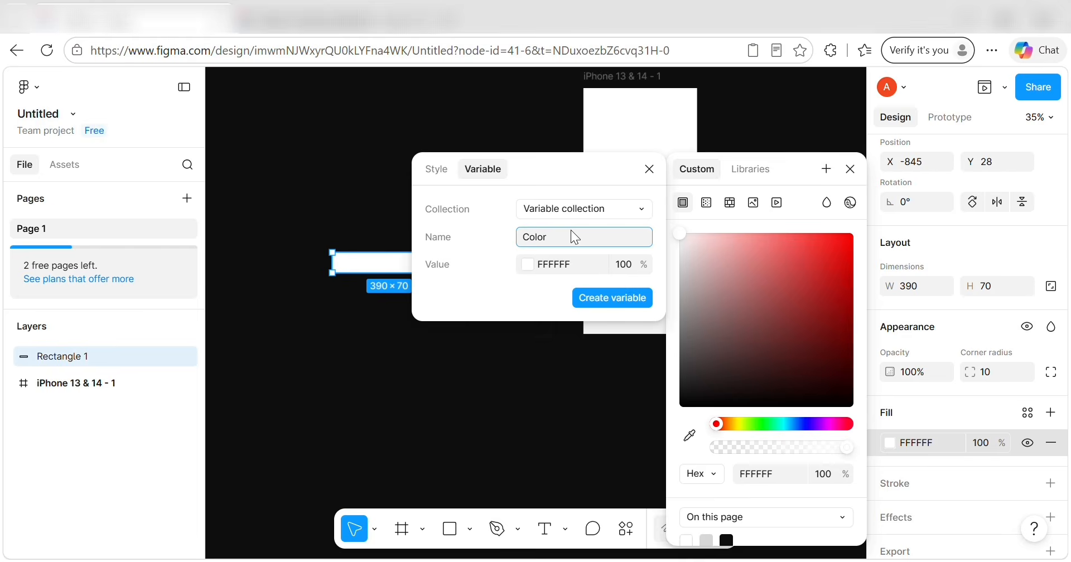
{"action": "type", "text": "1"}
{"action": "key", "text": "Return"}
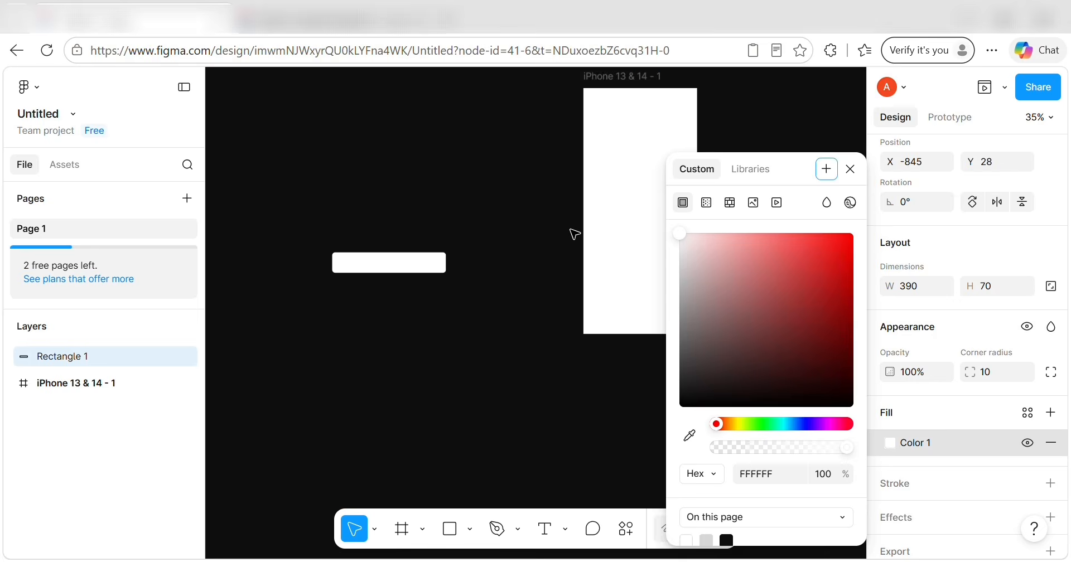
{"action": "left_click", "coordinate": [850, 169]}
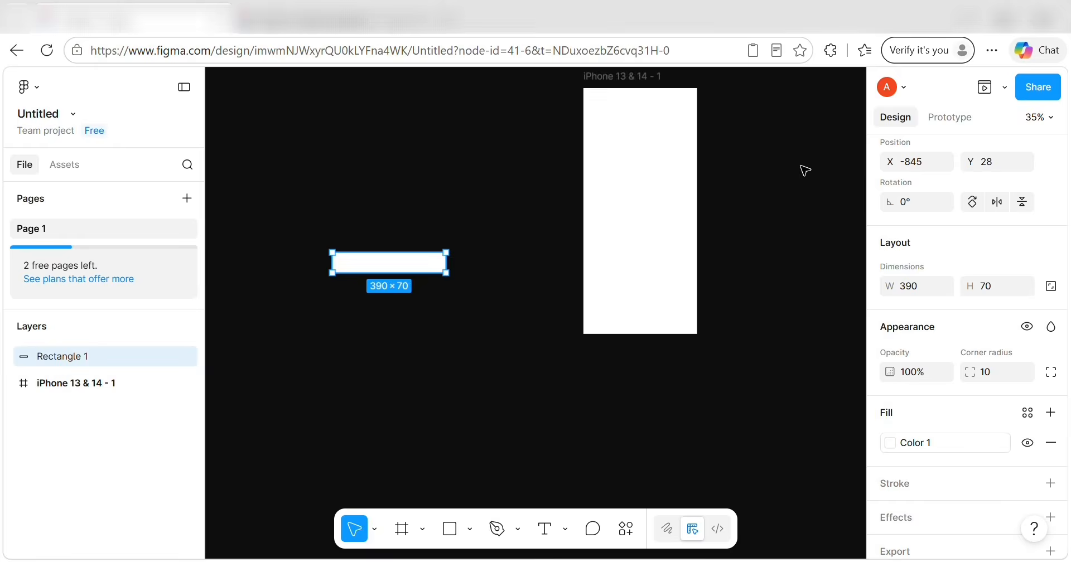
{"action": "scroll", "coordinate": [335, 257], "scroll_direction": "up", "scroll_amount": 3}
{"action": "scroll", "coordinate": [402, 307], "scroll_direction": "up", "scroll_amount": 2}
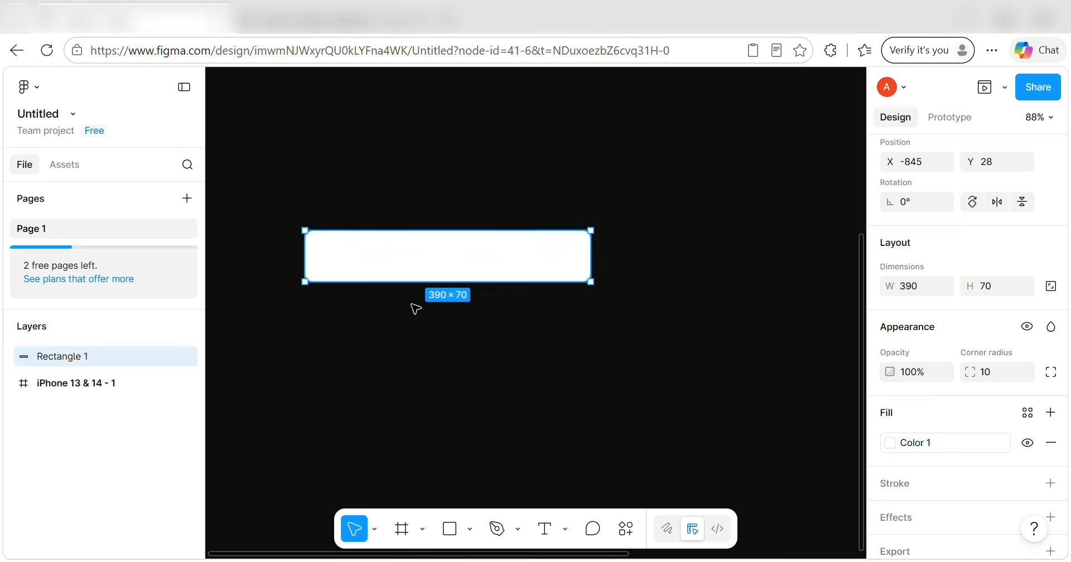
{"action": "left_click", "coordinate": [415, 308]}
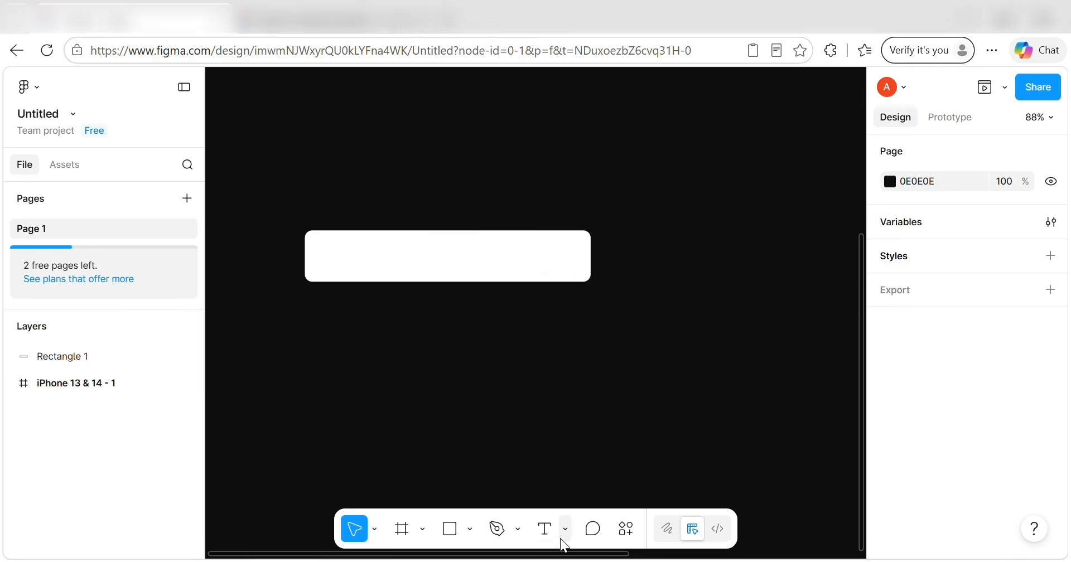
Launch the Iconify plugin from quick actions and search for 'home' icons.
{"action": "left_click", "coordinate": [626, 528]}
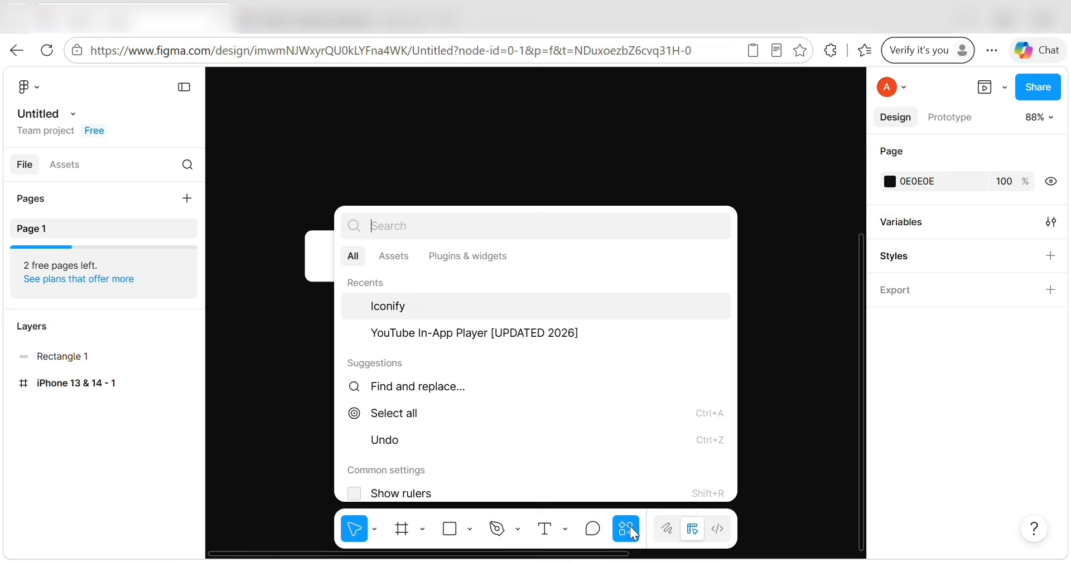
{"action": "left_click", "coordinate": [408, 308]}
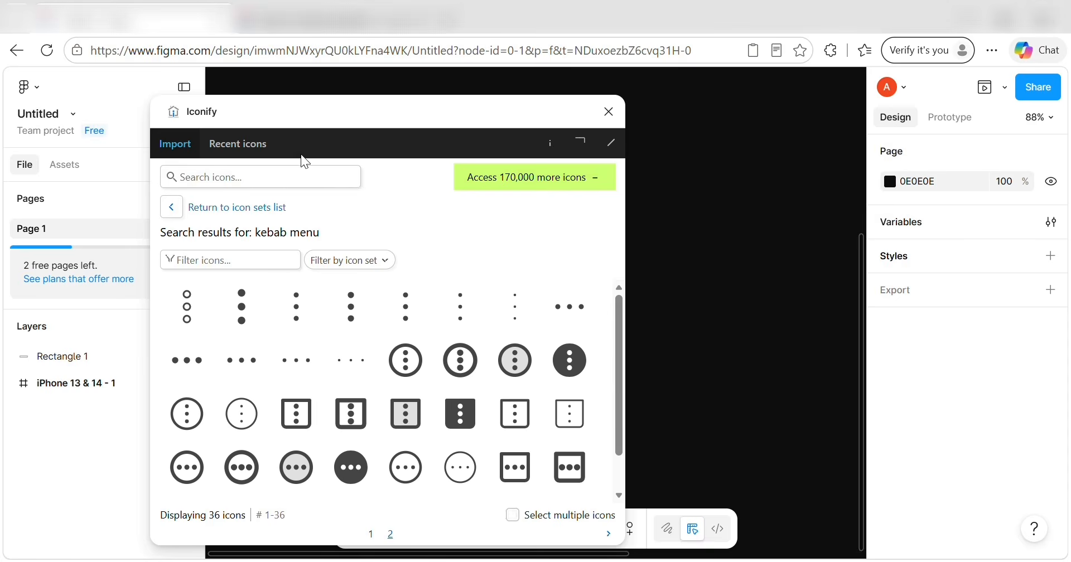
{"action": "left_click", "coordinate": [277, 173]}
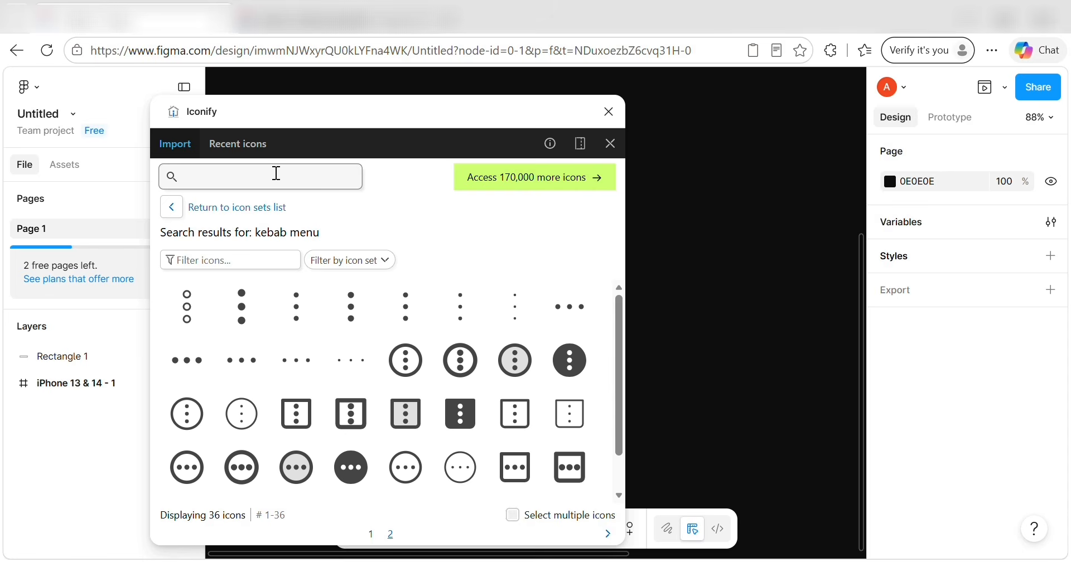
{"action": "type", "text": "hom"}
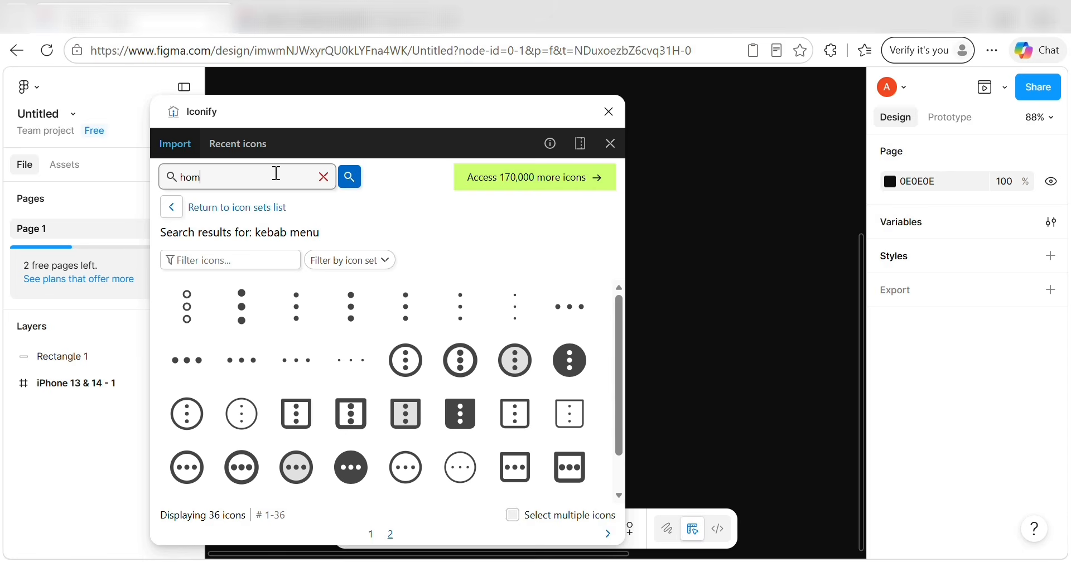
{"action": "type", "text": "e"}
{"action": "key", "text": "Return"}
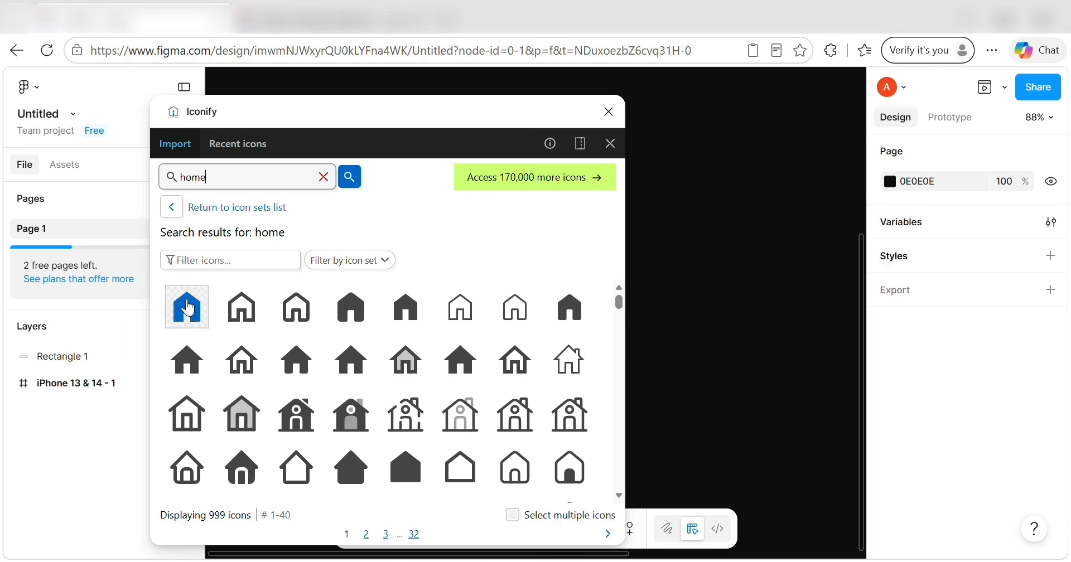
Import the first home icon as a frame and drag it into the white bar.
{"action": "left_click", "coordinate": [187, 309]}
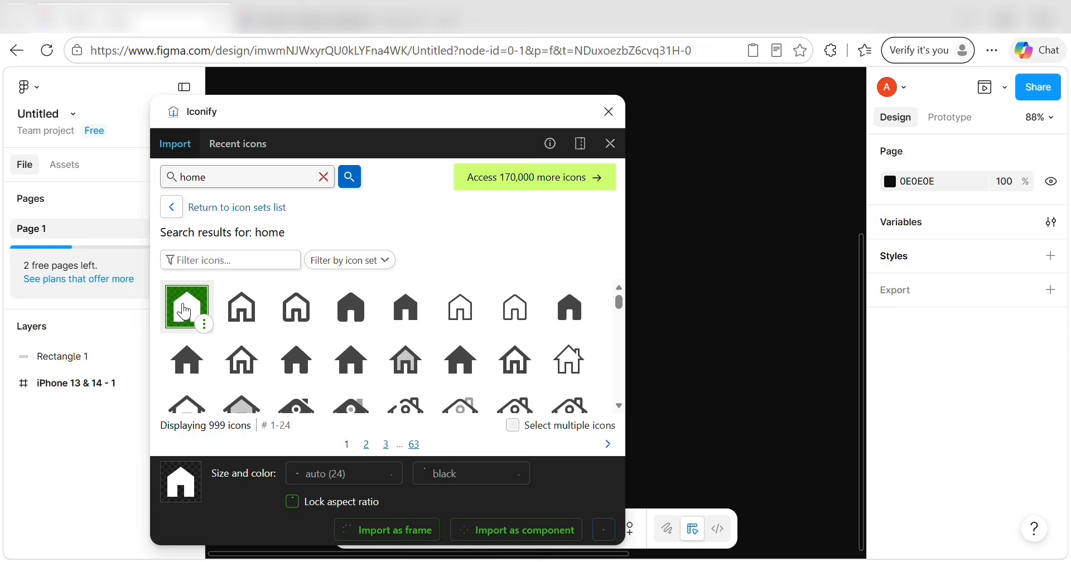
{"action": "left_click", "coordinate": [424, 527]}
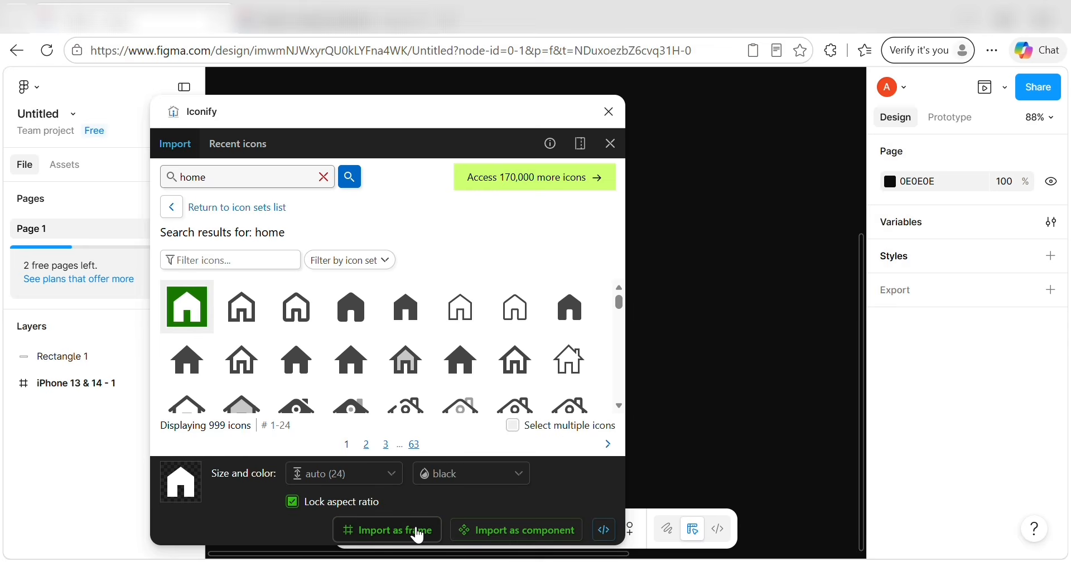
{"action": "left_click", "coordinate": [607, 112]}
{"action": "left_click_drag", "start_coordinate": [536, 311], "coordinate": [347, 259]}
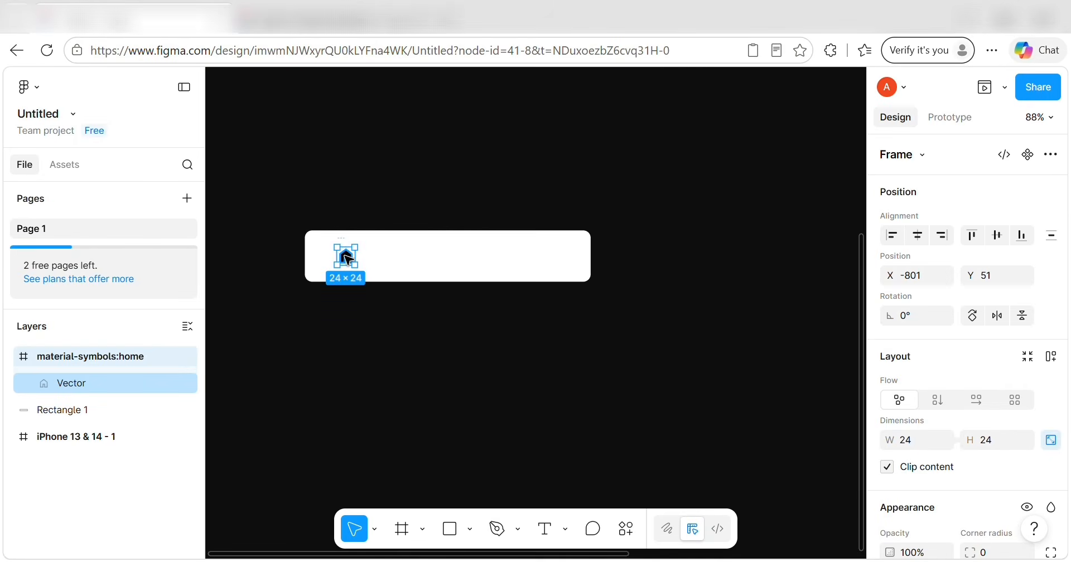
{"action": "scroll", "coordinate": [347, 259], "scroll_direction": "up", "scroll_amount": 2, "text": "ctrl"}
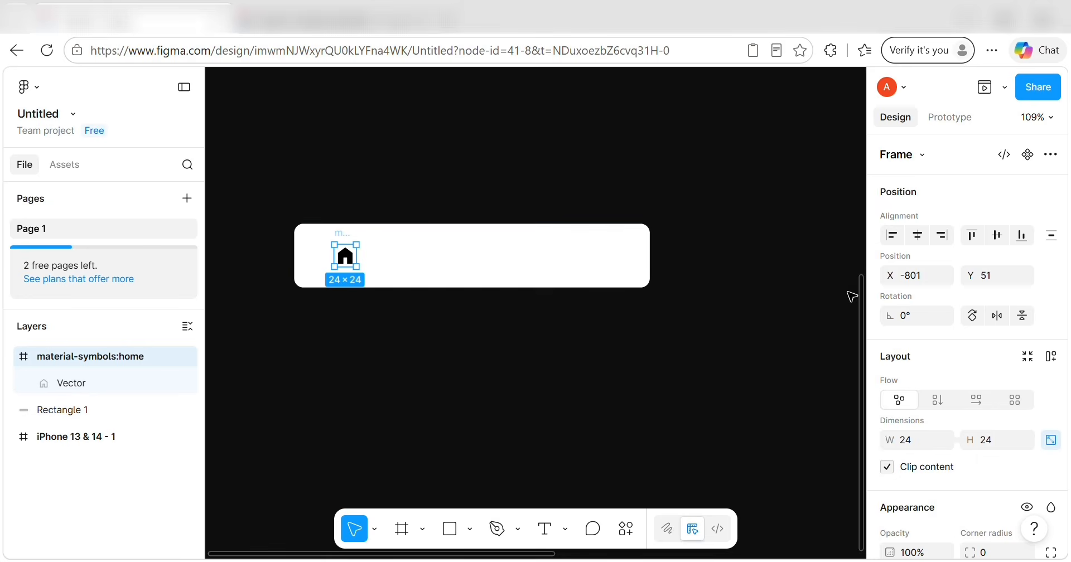
Enlarge the home icon to a width of 40.
{"action": "scroll", "coordinate": [935, 310], "scroll_direction": "down", "scroll_amount": 3}
{"action": "left_click", "coordinate": [921, 308]}
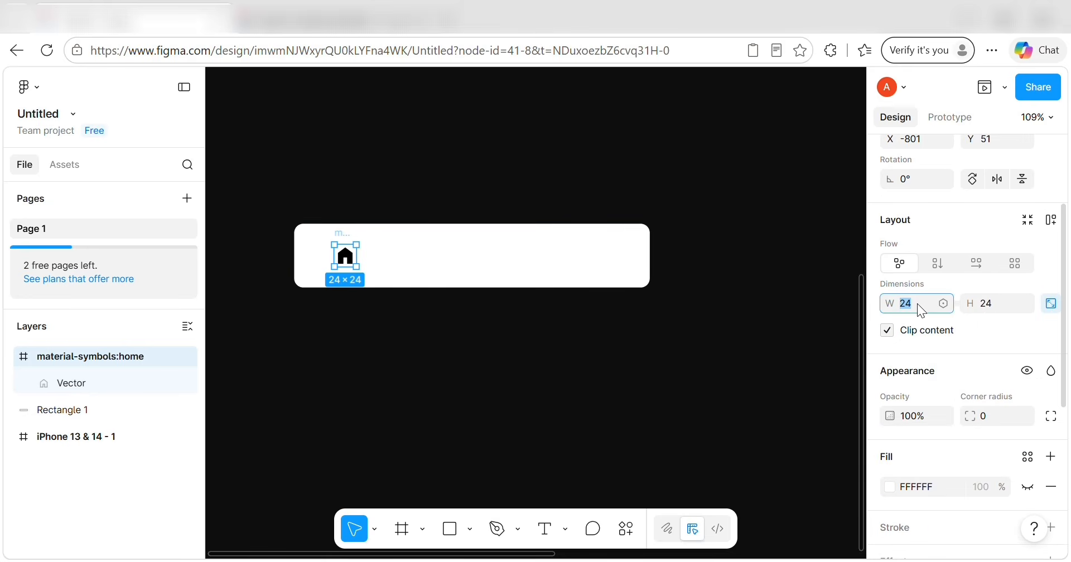
{"action": "type", "text": "40"}
{"action": "left_click", "coordinate": [985, 303]}
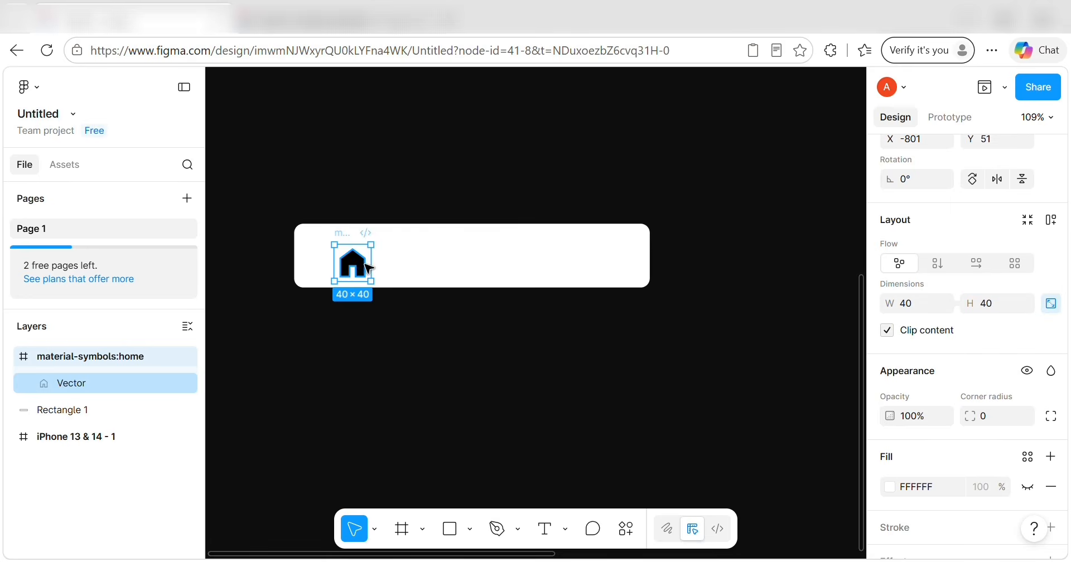
Position the home icon near the bar's left end, checking spacing with Alt and nudging it.
{"action": "mouse_move", "coordinate": [357, 264]}
{"action": "left_mouse_down"}
{"action": "mouse_move", "coordinate": [344, 251]}
{"action": "mouse_move", "coordinate": [353, 260]}
{"action": "left_mouse_up"}
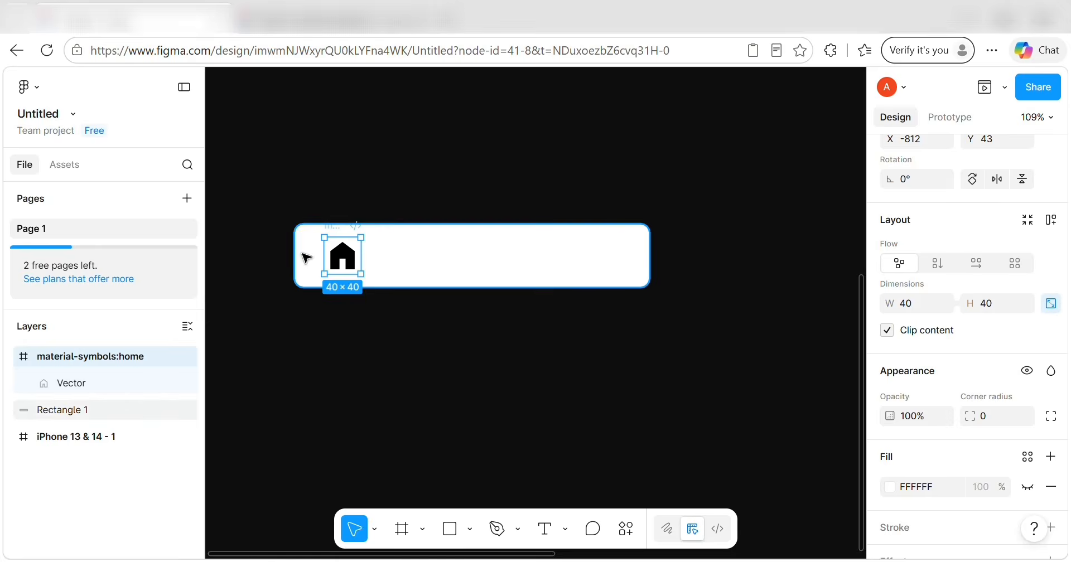
{"action": "key", "text": "alt"}
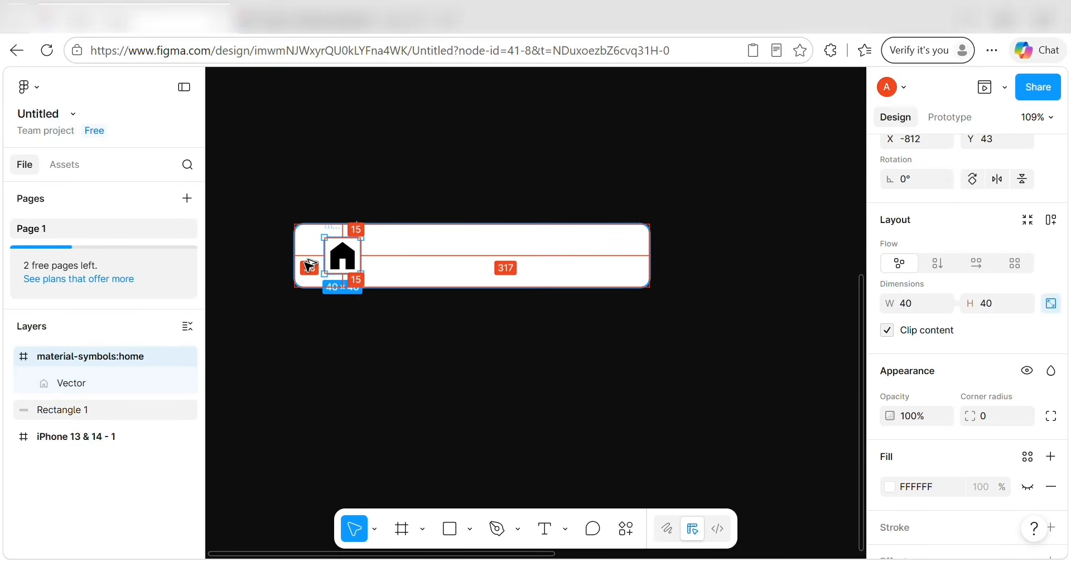
{"action": "key", "text": "alt+Right"}
{"action": "key", "text": "alt+Right"}
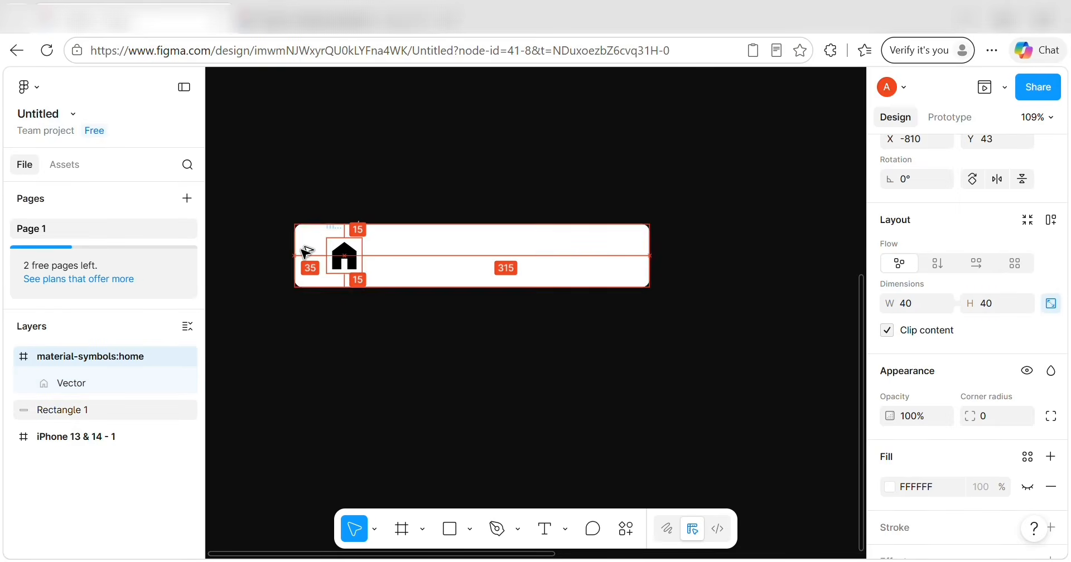
{"action": "key", "text": "alt+Up"}
{"action": "key", "text": "alt+Up"}
{"action": "key", "text": "alt+Up"}
{"action": "key", "text": "alt+Up"}
{"action": "key", "text": "alt+Up"}
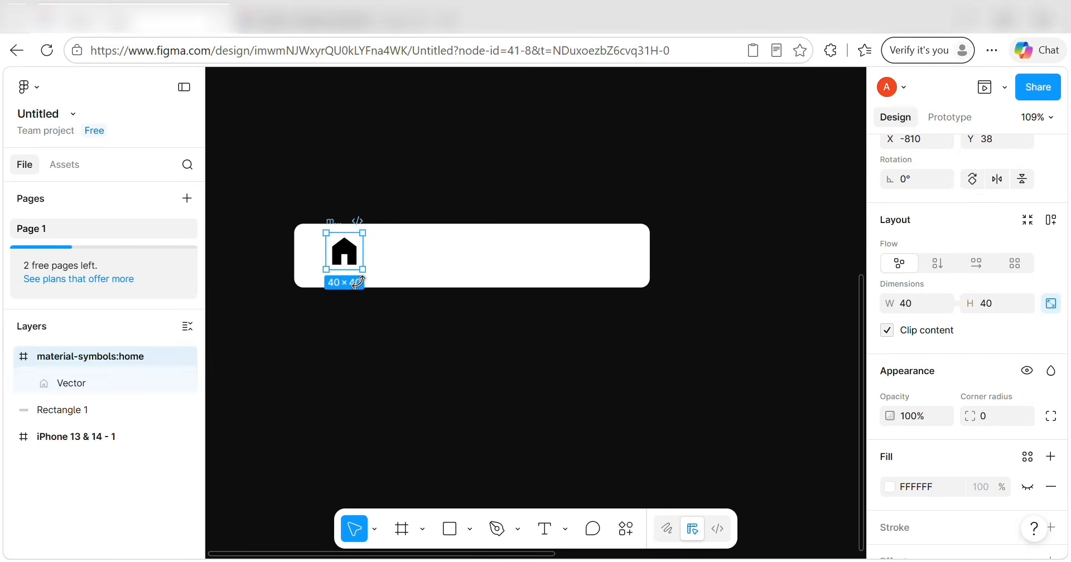
{"action": "left_click", "coordinate": [371, 307]}
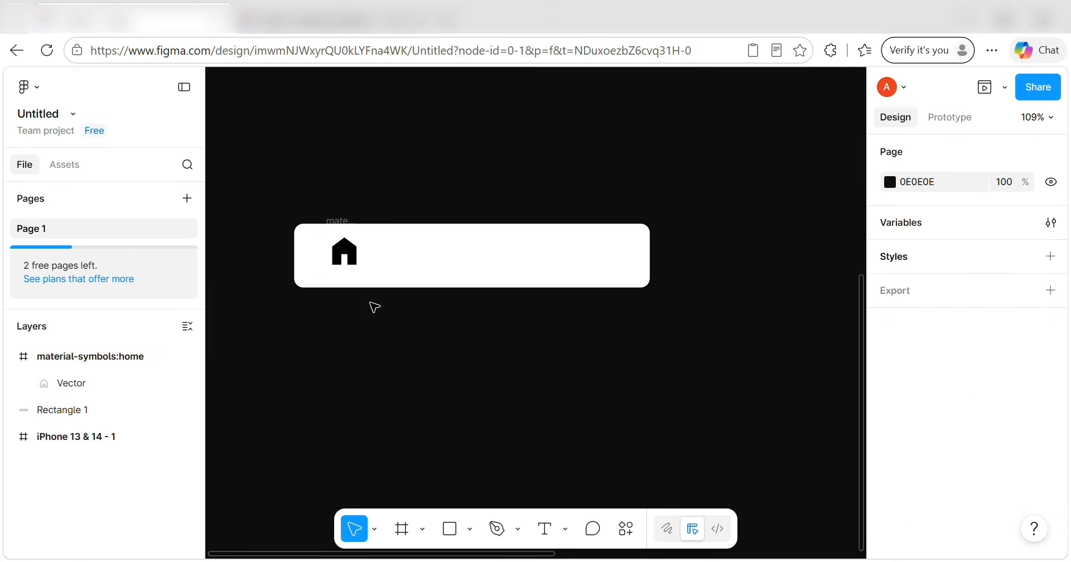
Place a text layer reading 'Home' below the home icon.
{"action": "left_click", "coordinate": [544, 529]}
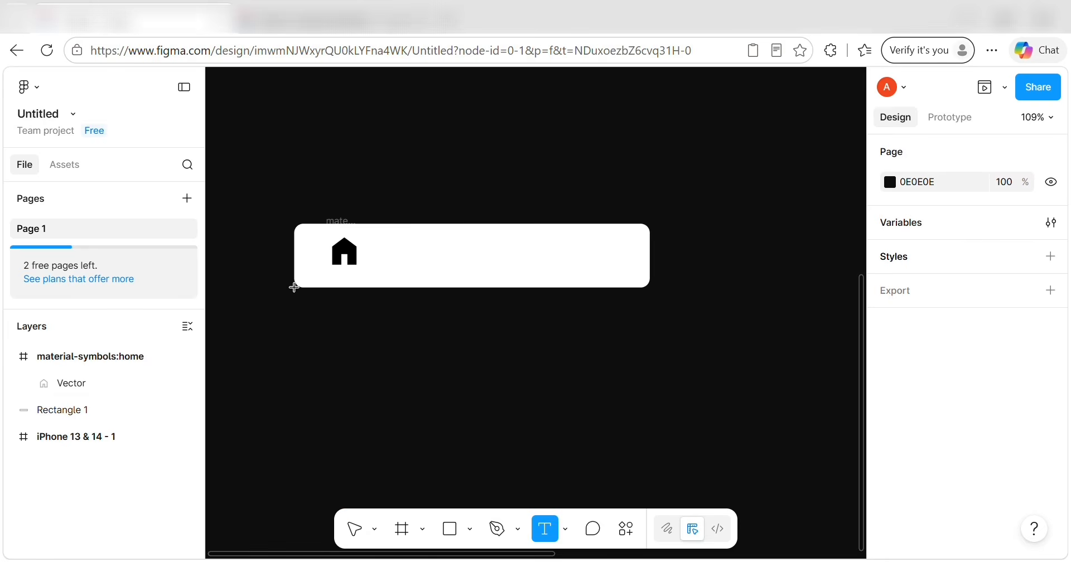
{"action": "left_click", "coordinate": [341, 283]}
{"action": "type", "text": "Home"}
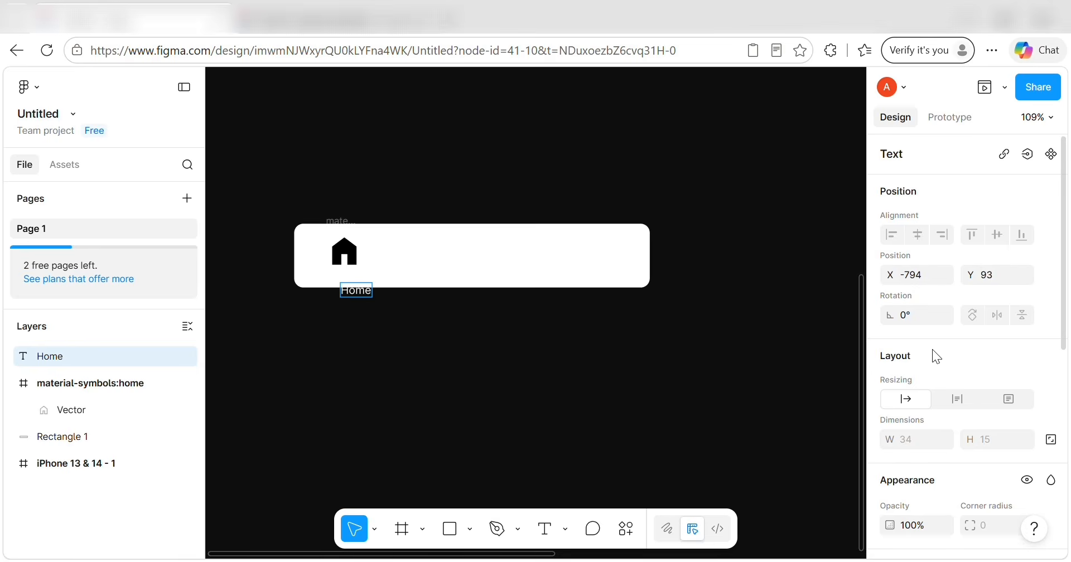
{"action": "scroll", "coordinate": [932, 349], "scroll_direction": "down", "scroll_amount": 7}
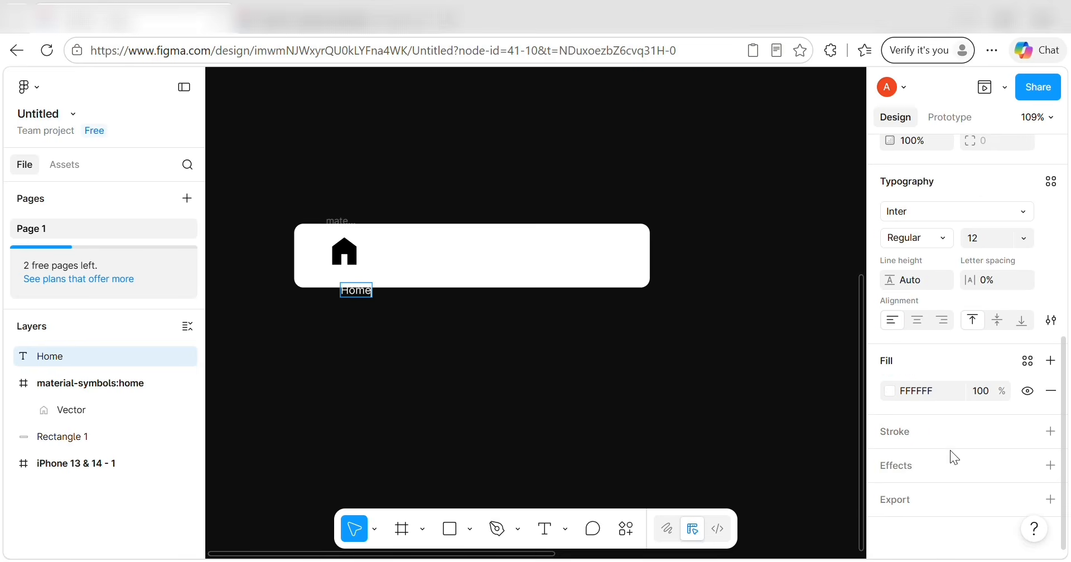
{"action": "scroll", "coordinate": [968, 323], "scroll_direction": "up", "scroll_amount": 2}
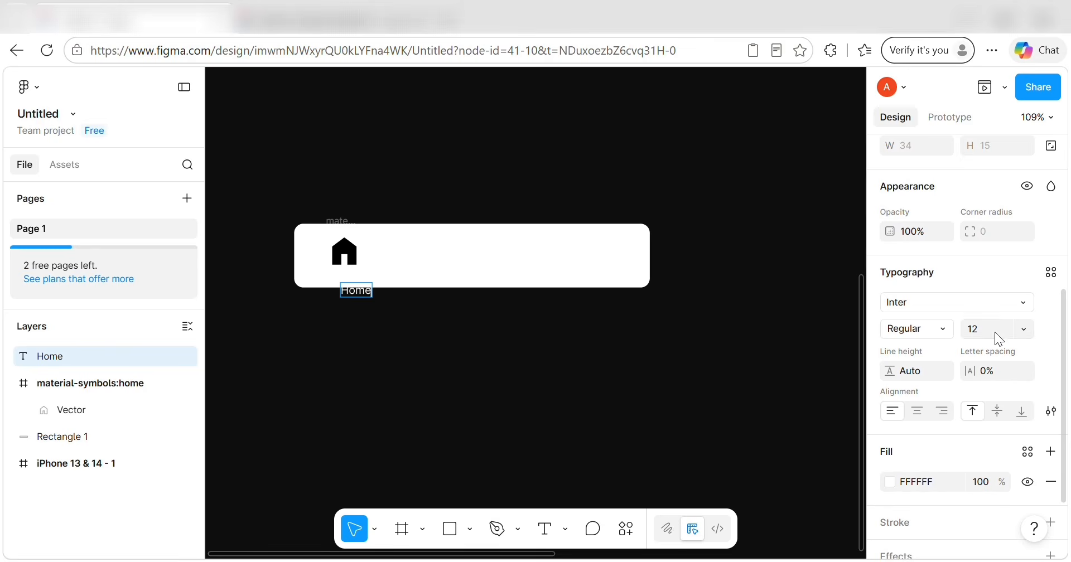
{"action": "scroll", "coordinate": [955, 375], "scroll_direction": "down", "scroll_amount": 2}
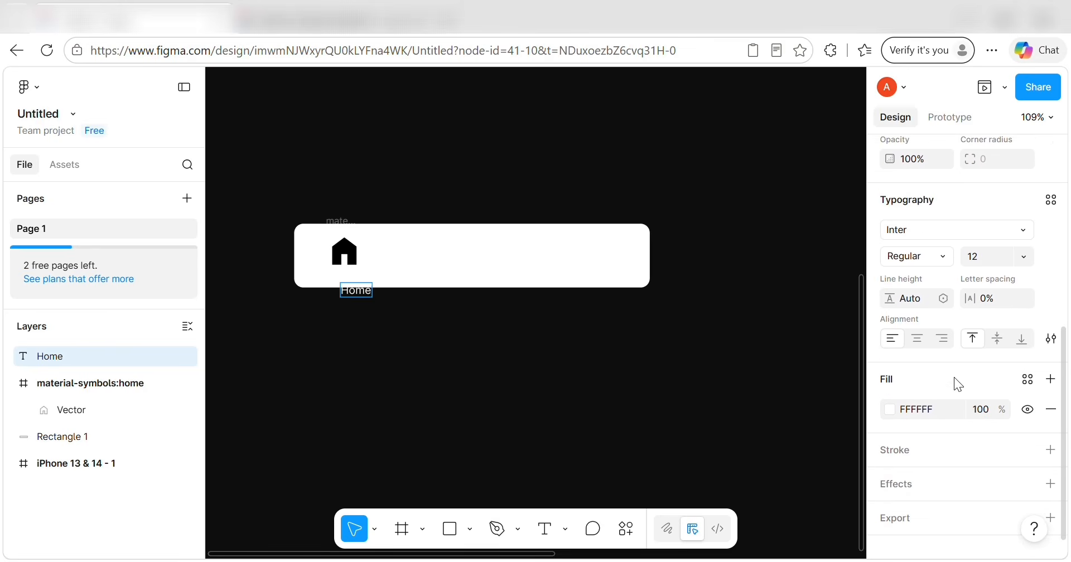
Change the Home label's fill to light blue 7EAFFF.
{"action": "left_click", "coordinate": [896, 405]}
{"action": "left_click", "coordinate": [761, 475]}
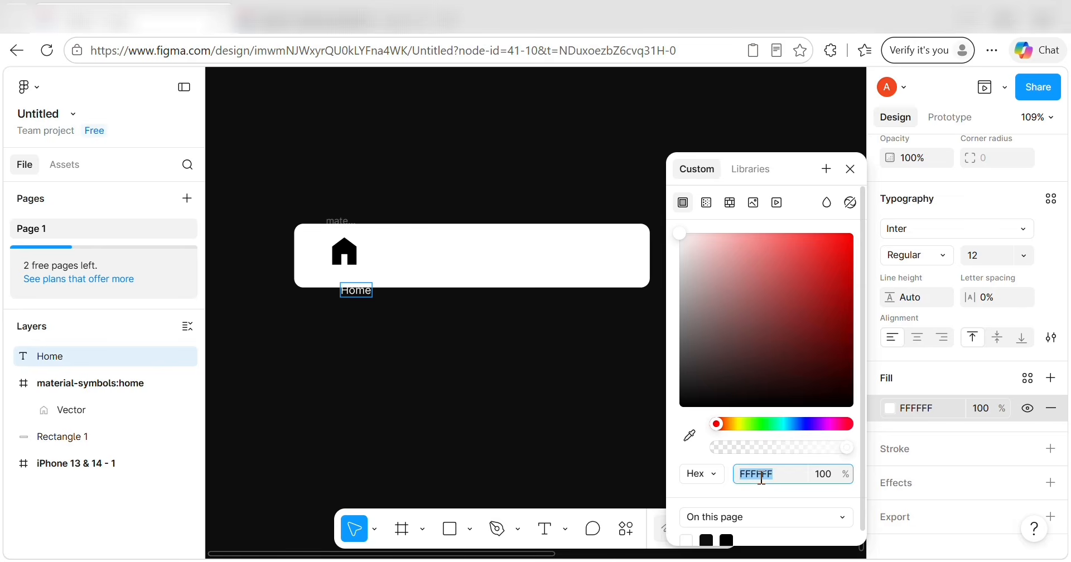
{"action": "key", "text": "BackSpace"}
{"action": "type", "text": "7EAFFF"}
{"action": "key", "text": "Return"}
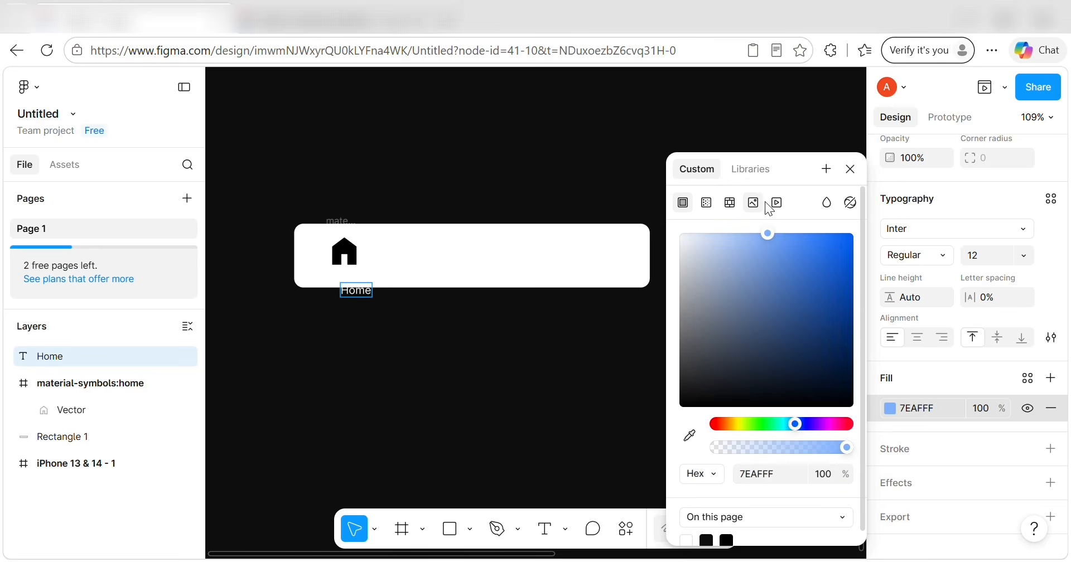
Save the 7EAFFF fill as a colour variable named IKON.
{"action": "left_click", "coordinate": [834, 168]}
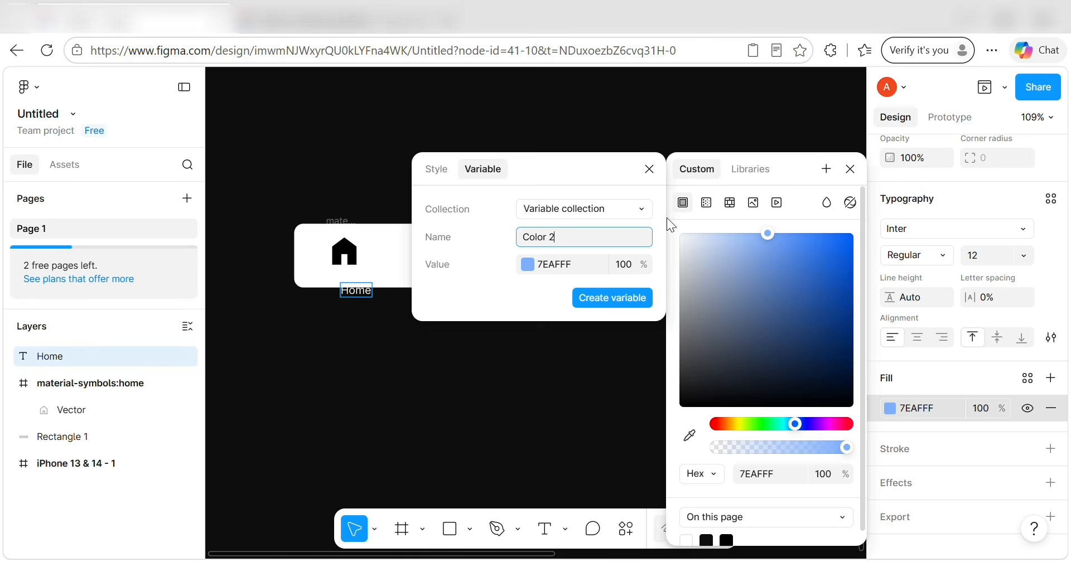
{"action": "key", "text": "BackSpace"}
{"action": "key", "text": "BackSpace"}
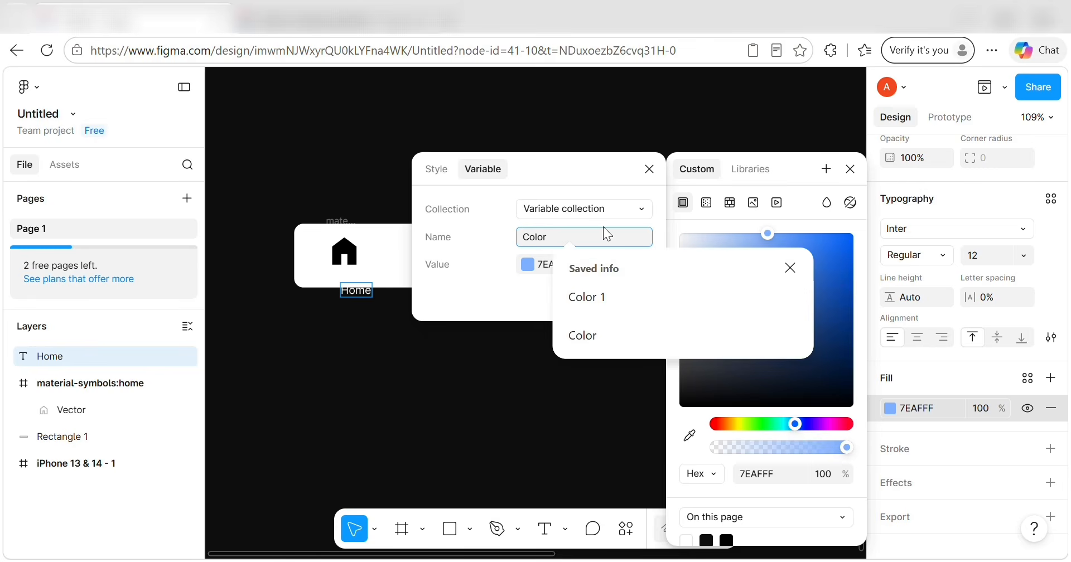
{"action": "key", "text": "BackSpace"}
{"action": "key", "text": "BackSpace"}
{"action": "key", "text": "BackSpace"}
{"action": "key", "text": "BackSpace"}
{"action": "key", "text": "BackSpace"}
{"action": "type", "text": "IKON"}
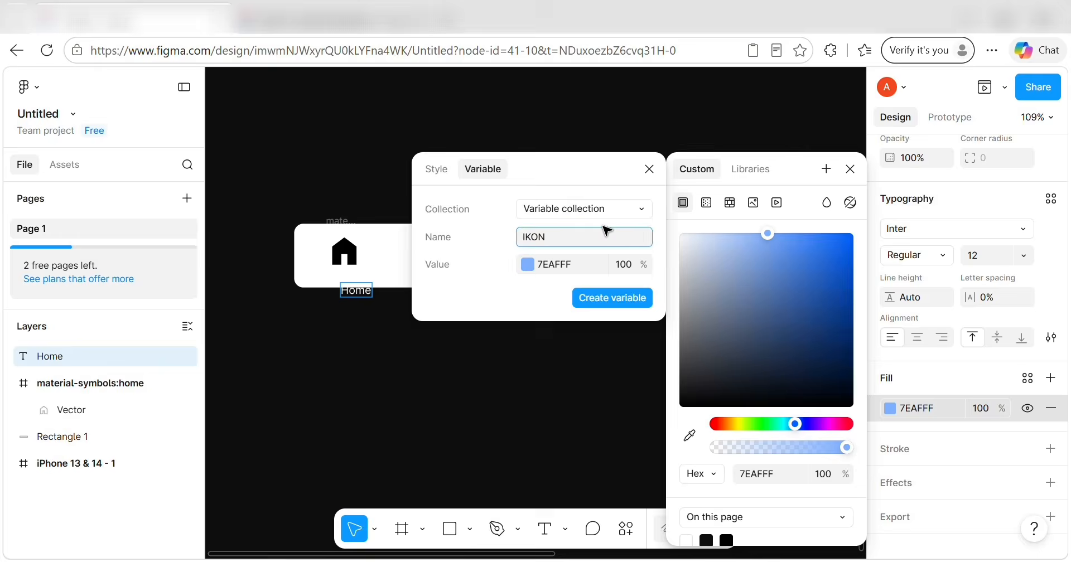
{"action": "key", "text": "Return"}
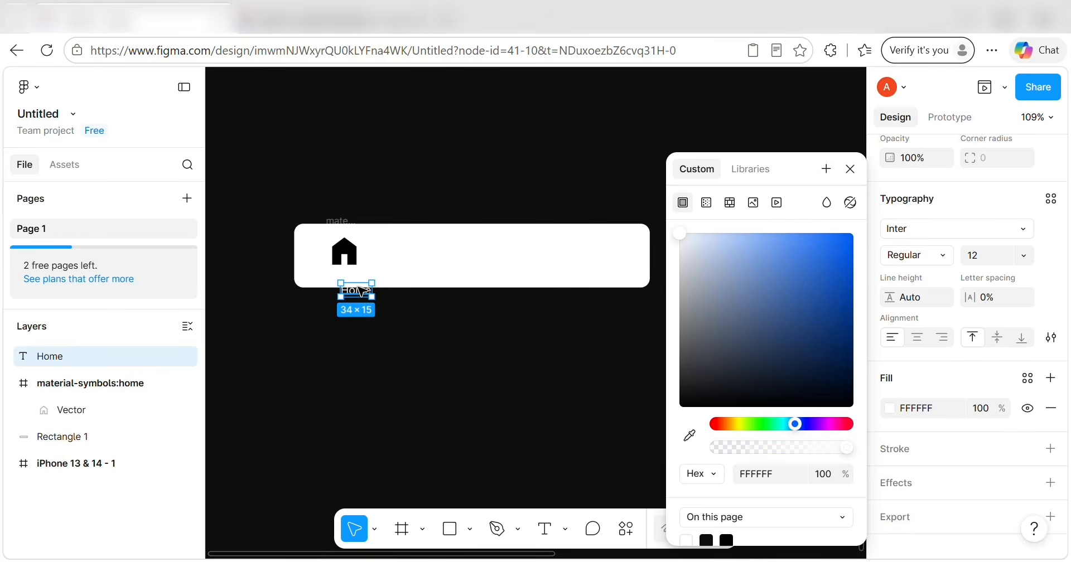
Move the Home label closer to the icon and apply the IKON variable to its fill.
{"action": "left_click_drag", "start_coordinate": [360, 291], "coordinate": [348, 279]}
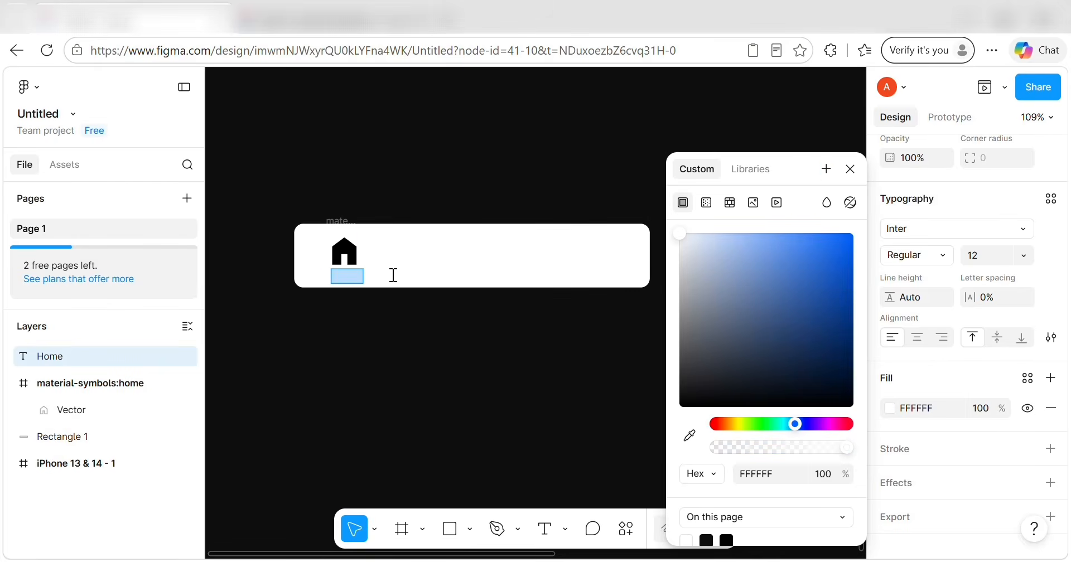
{"action": "left_click", "coordinate": [1027, 379]}
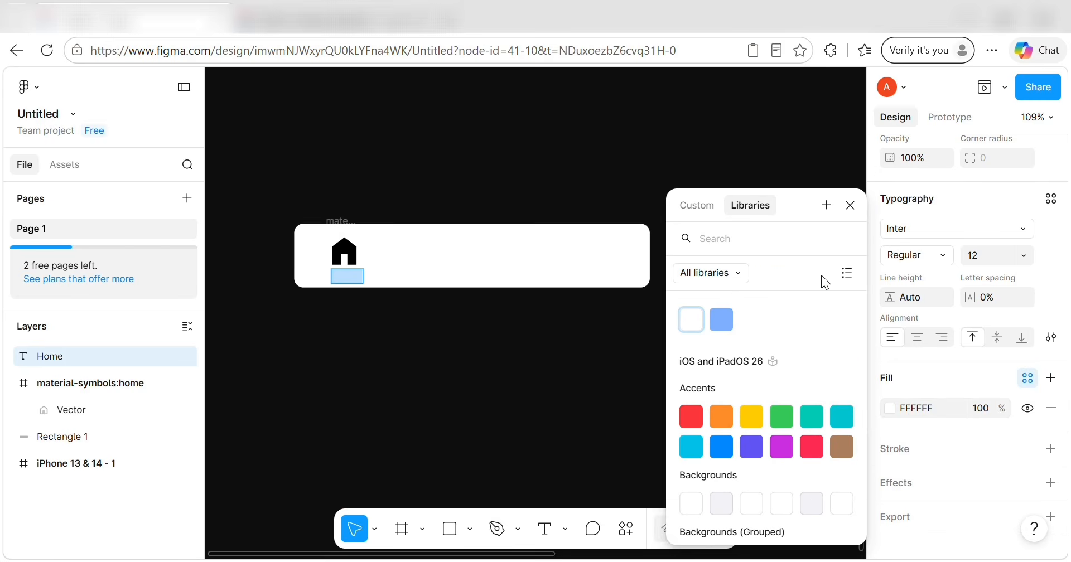
{"action": "left_click", "coordinate": [846, 273]}
{"action": "left_click", "coordinate": [754, 332]}
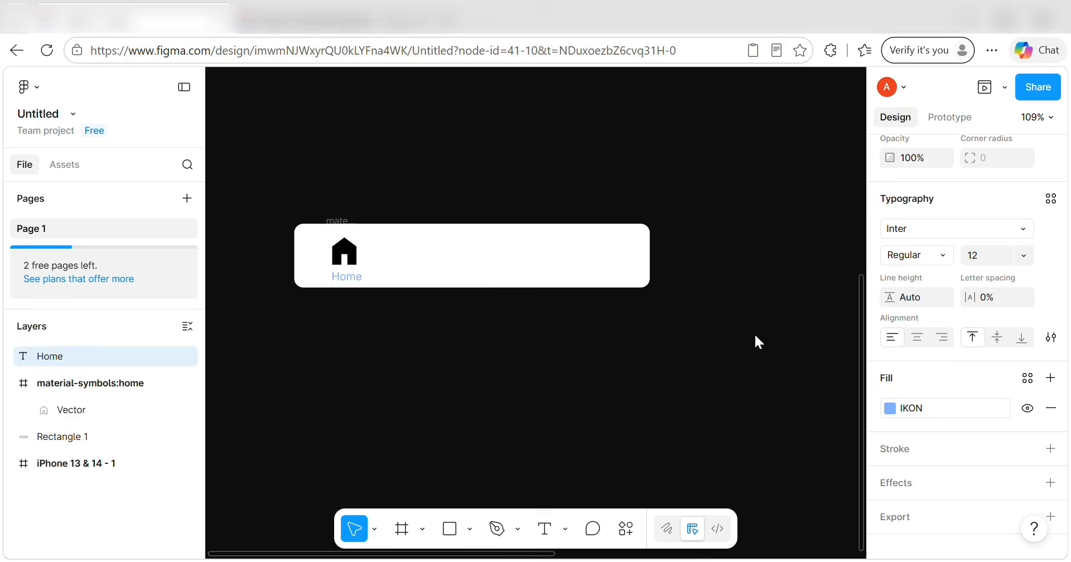
Apply the IKON colour to the house icon shape.
{"action": "left_click", "coordinate": [352, 258]}
{"action": "left_click", "coordinate": [1027, 363]}
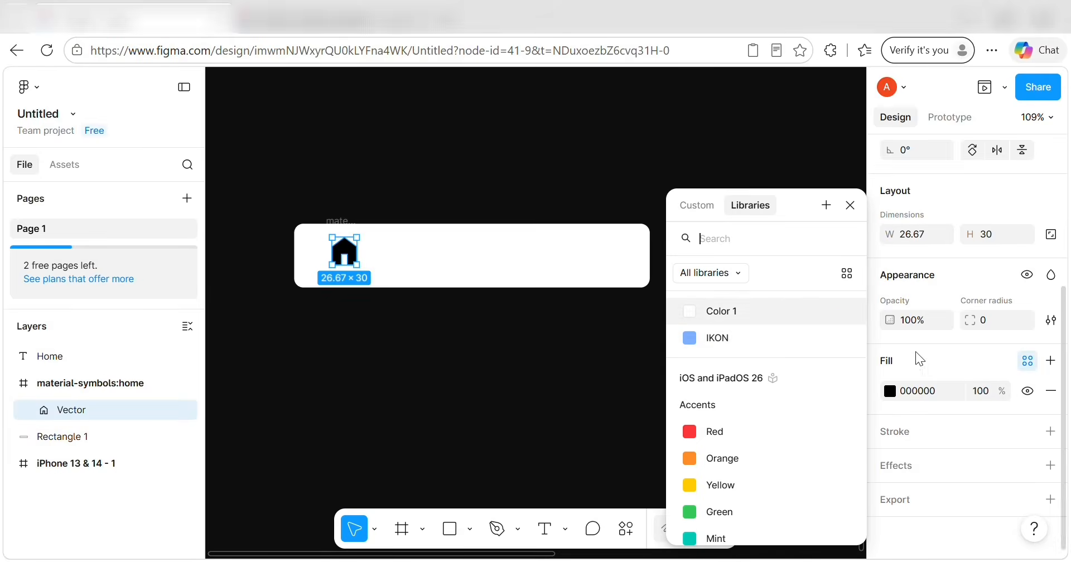
{"action": "left_click", "coordinate": [781, 333]}
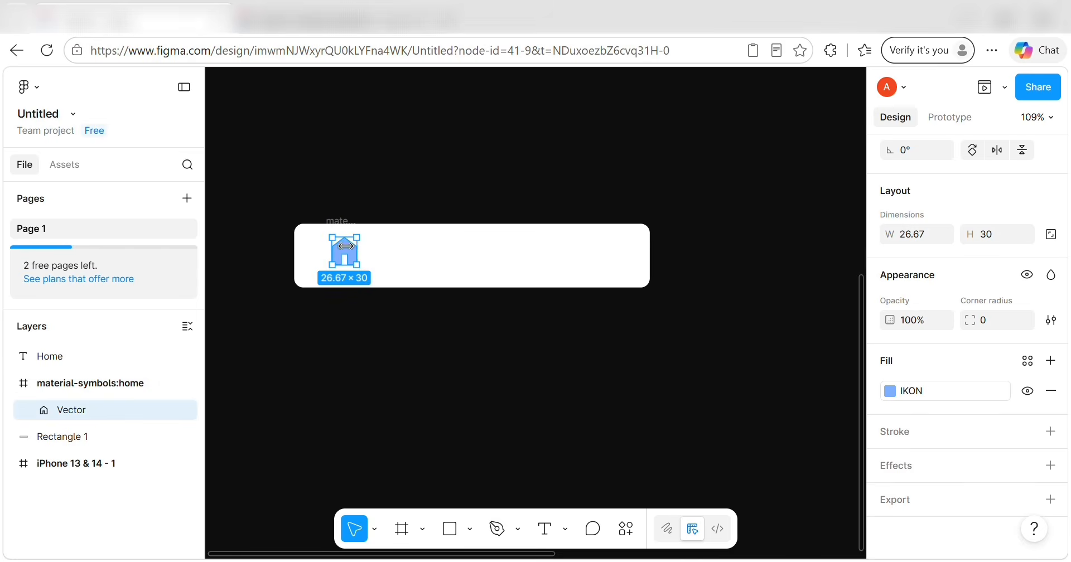
Try moving Rectangle 1 into the icon frame twice, undoing each move.
{"action": "left_click", "coordinate": [307, 212]}
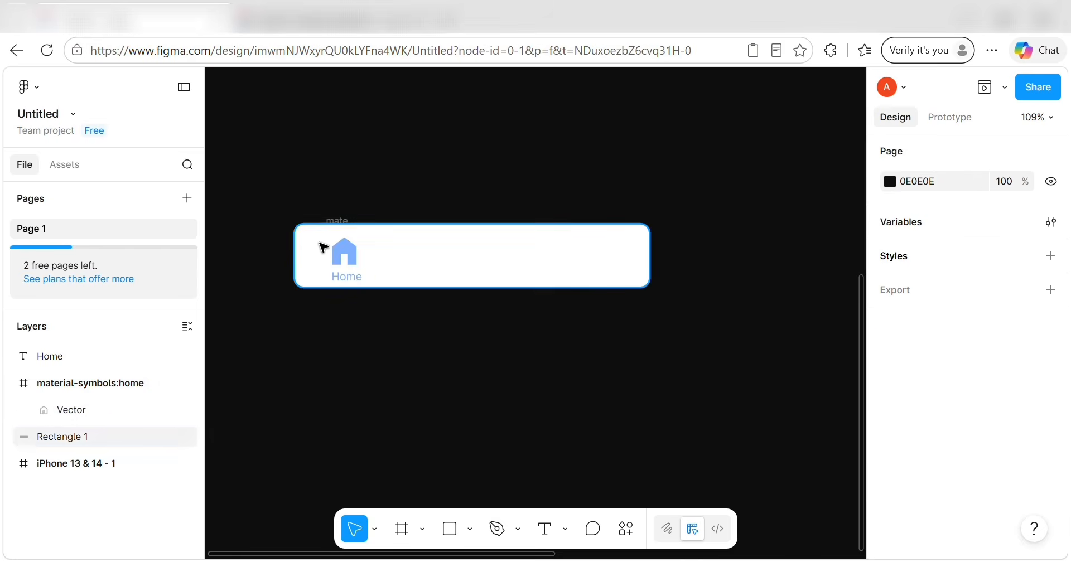
{"action": "left_click", "coordinate": [349, 264]}
{"action": "left_click_drag", "start_coordinate": [346, 259], "coordinate": [335, 250]}
{"action": "key", "text": "ctrl+z"}
{"action": "key", "text": "ctrl+z"}
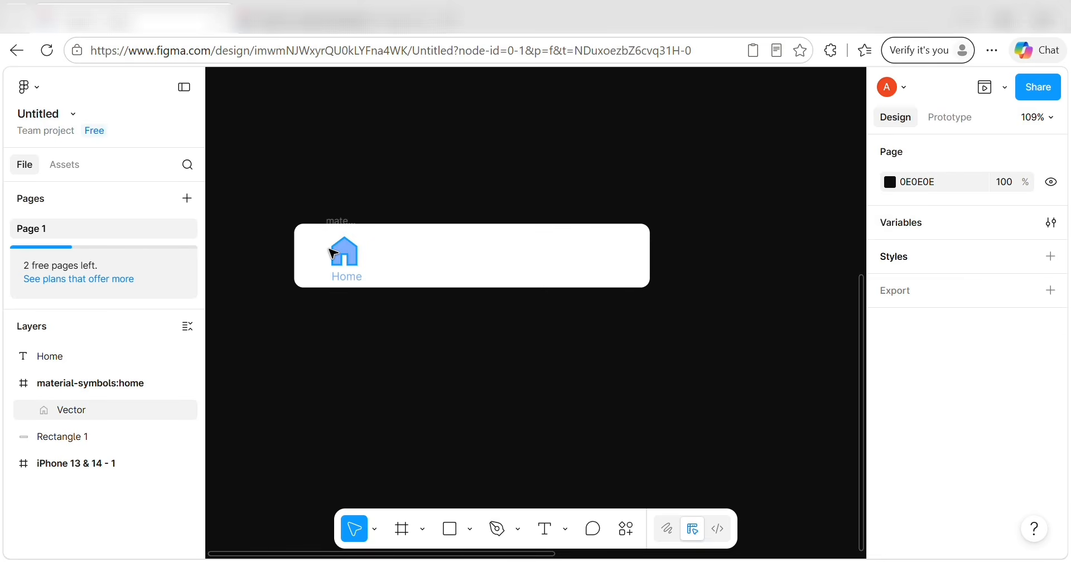
{"action": "left_click", "coordinate": [347, 260]}
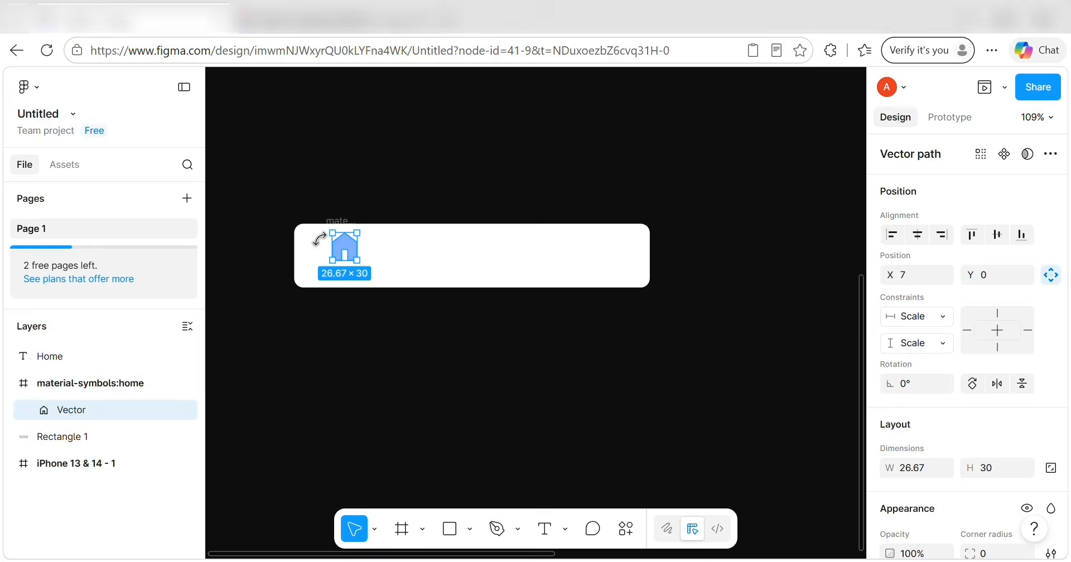
{"action": "left_click_drag", "start_coordinate": [324, 233], "coordinate": [338, 253]}
{"action": "key", "text": "ctrl+z"}
{"action": "left_click", "coordinate": [388, 331]}
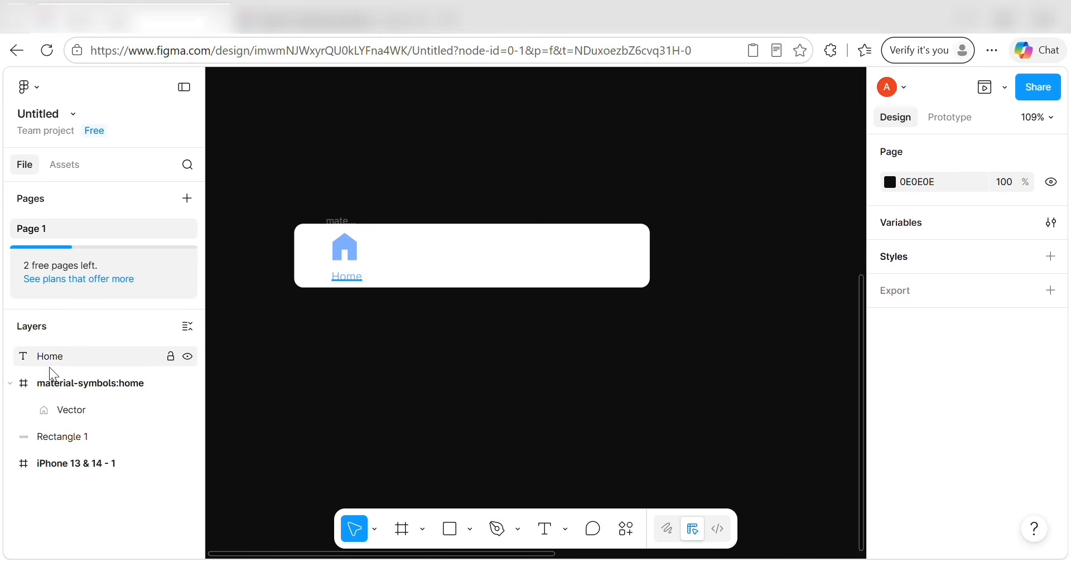
Wrap the Home text in Frame 1 and move the home icon into it.
{"action": "left_click_drag", "start_coordinate": [59, 372], "coordinate": [51, 357]}
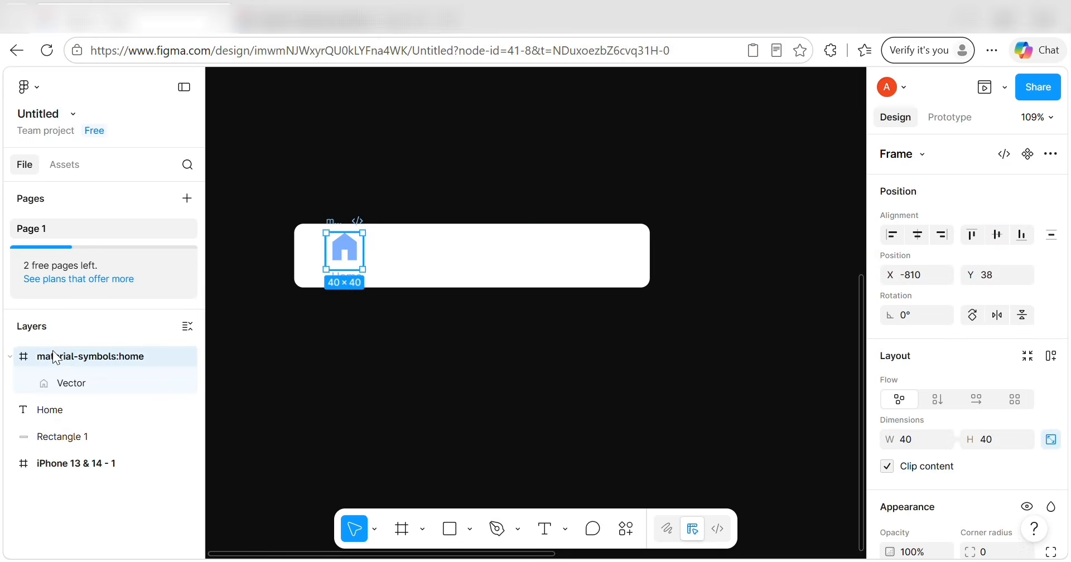
{"action": "left_click", "coordinate": [59, 412]}
{"action": "right_click", "coordinate": [59, 411]}
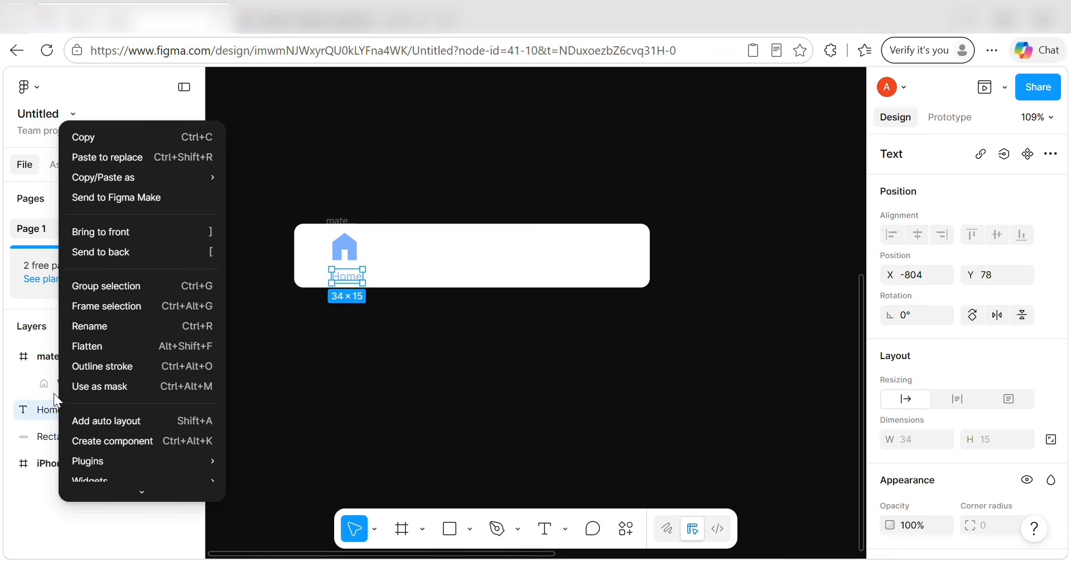
{"action": "left_click", "coordinate": [105, 303]}
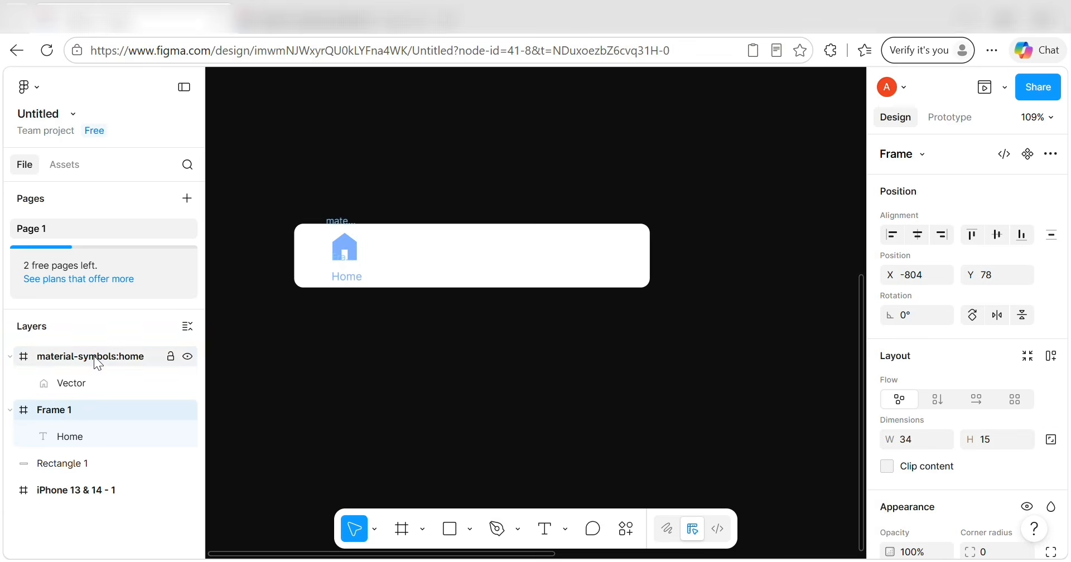
{"action": "left_click_drag", "start_coordinate": [94, 357], "coordinate": [76, 417]}
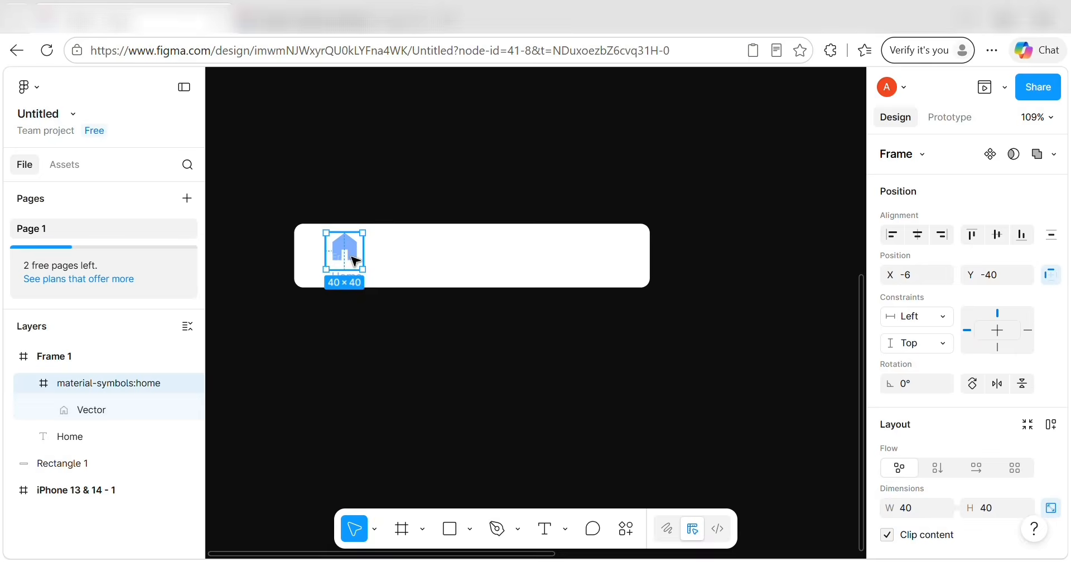
{"action": "left_click", "coordinate": [8, 356]}
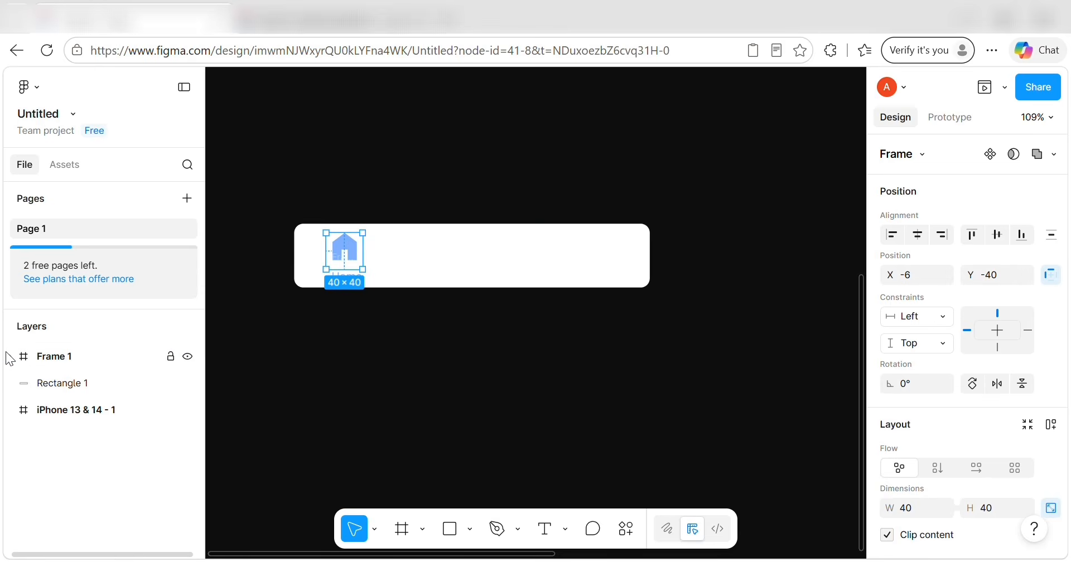
Undo the icon shift, Frame 1 and the layer reordering.
{"action": "left_click", "coordinate": [270, 407]}
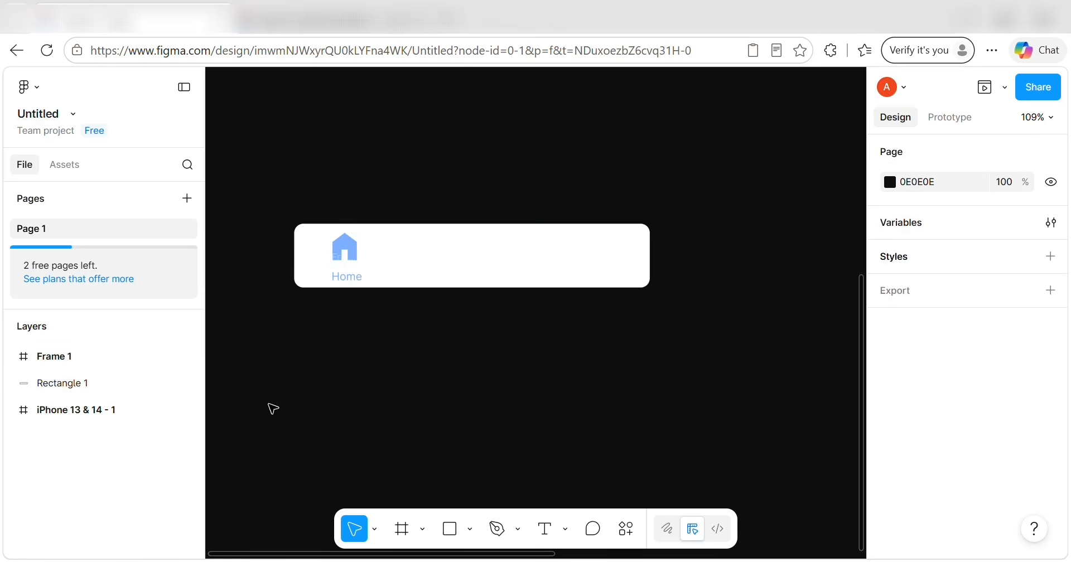
{"action": "left_click", "coordinate": [346, 268]}
{"action": "left_click_drag", "start_coordinate": [345, 255], "coordinate": [396, 259]}
{"action": "key", "text": "ctrl+z"}
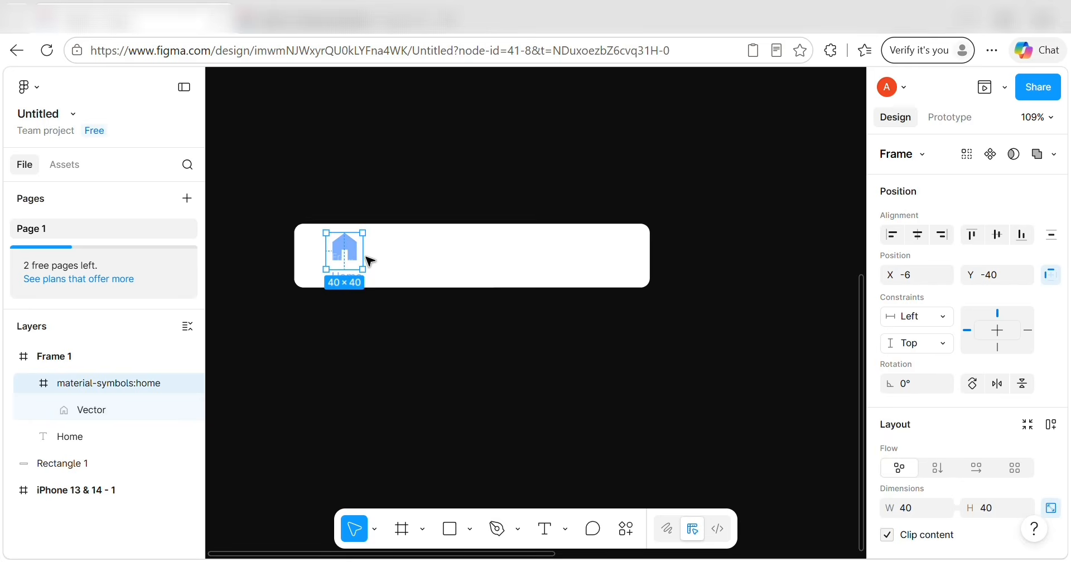
{"action": "left_click", "coordinate": [10, 356]}
{"action": "left_click", "coordinate": [9, 357]}
{"action": "key", "text": "ctrl+z"}
{"action": "key", "text": "ctrl+z"}
{"action": "key", "text": "ctrl+z"}
{"action": "key", "text": "ctrl+z"}
{"action": "key", "text": "ctrl+z"}
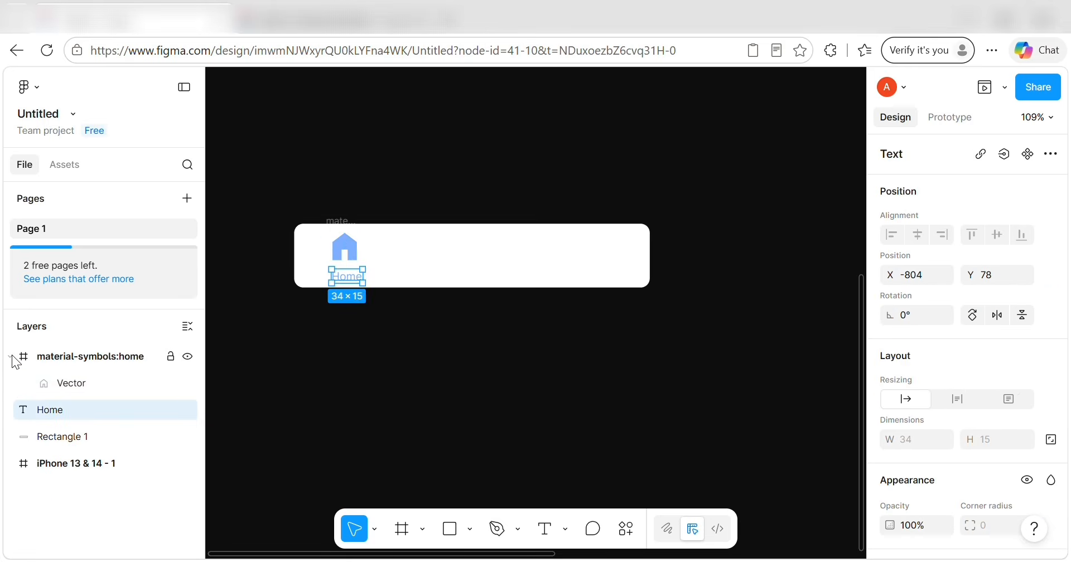
{"action": "key", "text": "ctrl+z"}
{"action": "key", "text": "ctrl+z"}
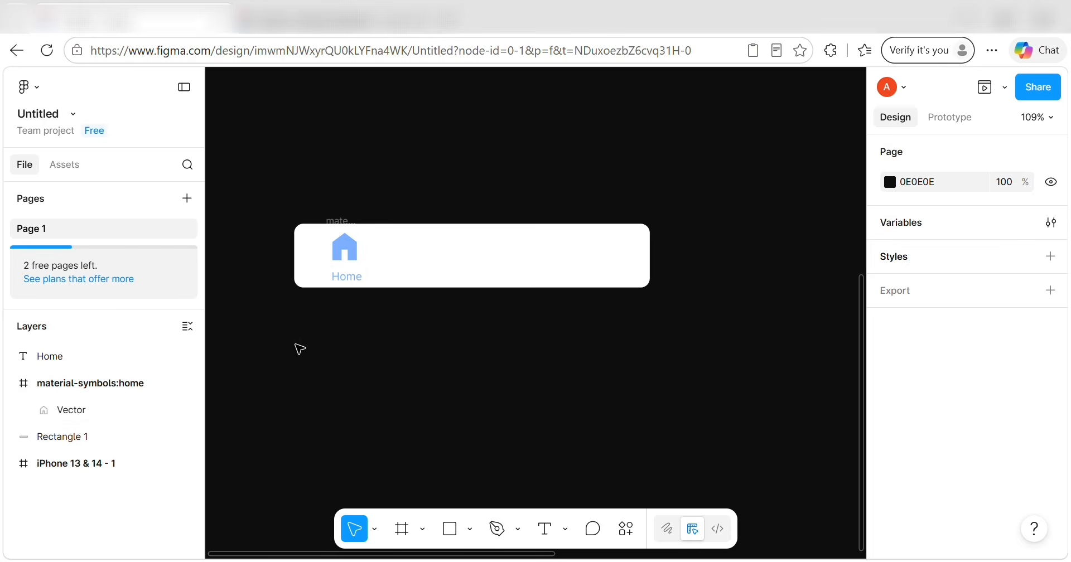
Group the home icon with the Home text and wrap Group 1 in a frame.
{"action": "left_click", "coordinate": [83, 380]}
{"action": "right_click", "coordinate": [91, 383]}
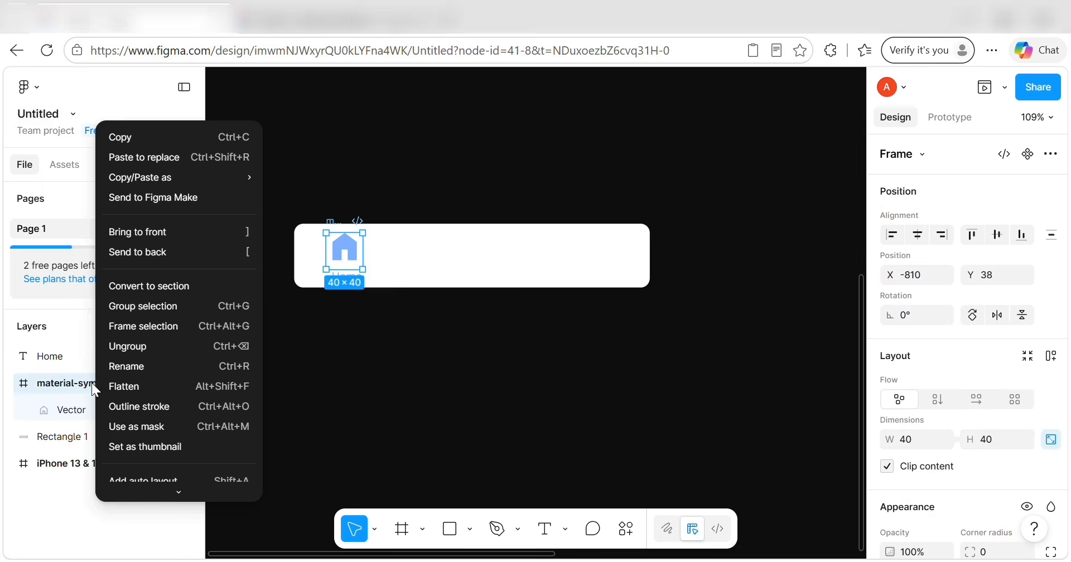
{"action": "left_click", "coordinate": [145, 304]}
{"action": "left_click_drag", "start_coordinate": [93, 354], "coordinate": [91, 384]}
{"action": "left_click", "coordinate": [11, 356]}
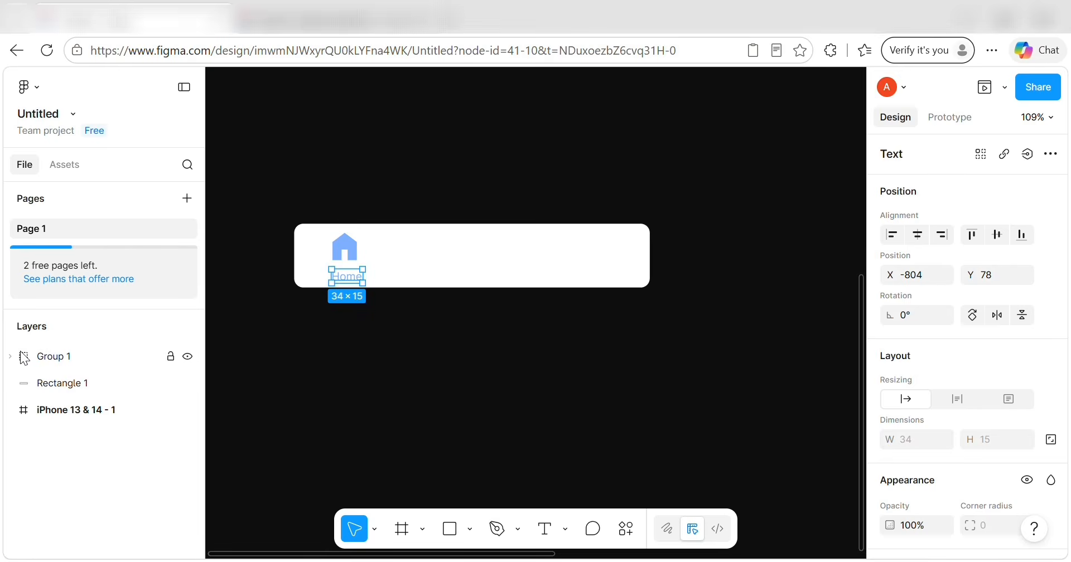
{"action": "right_click", "coordinate": [32, 357]}
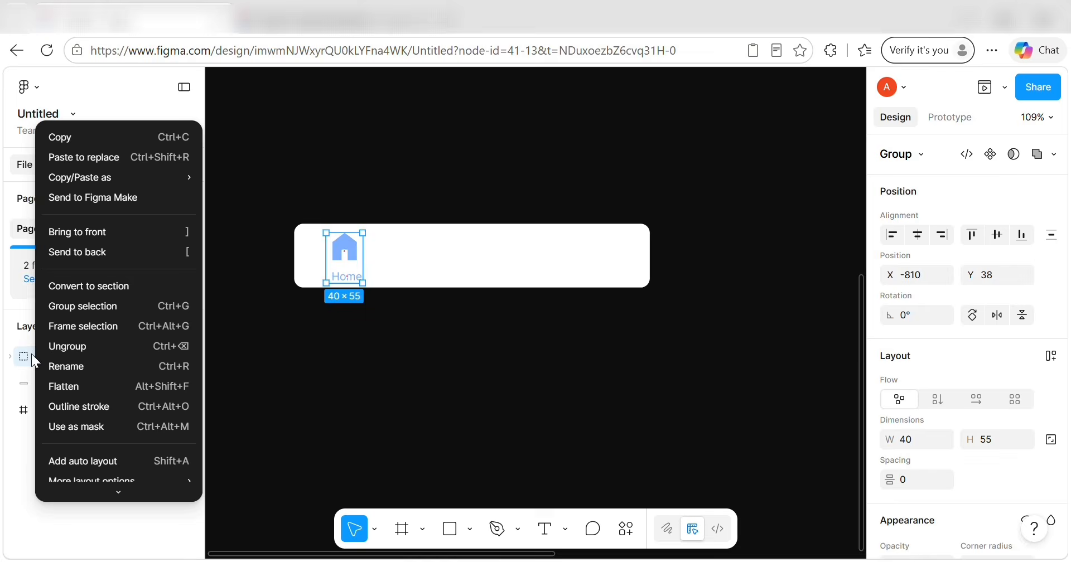
{"action": "left_click", "coordinate": [66, 326]}
Fine-tune the Home text position inside the group with 1px nudges.
{"action": "double_click", "coordinate": [342, 276]}
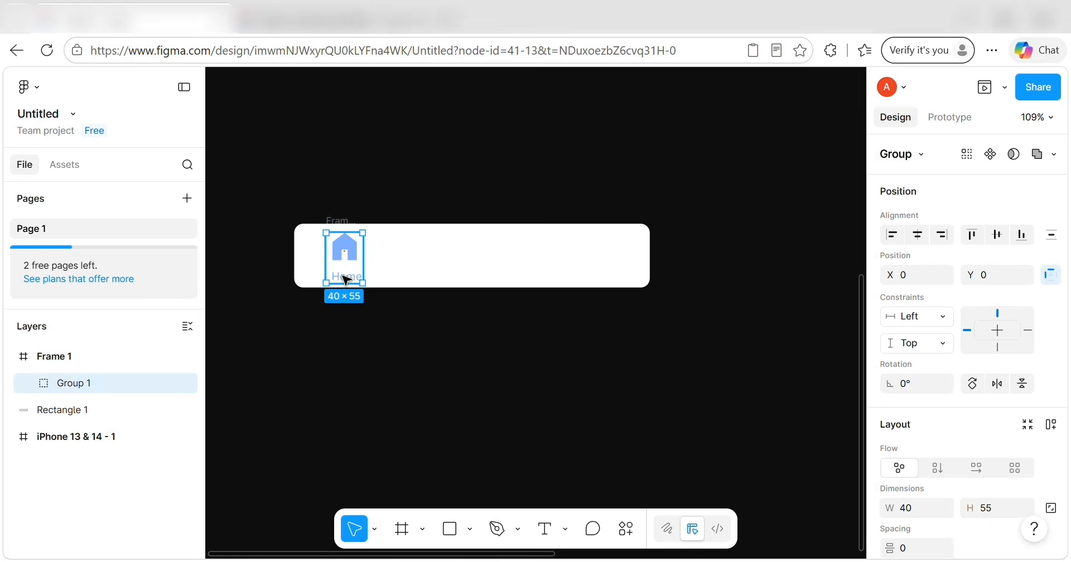
{"action": "key", "text": "Left"}
{"action": "key", "text": "Left"}
{"action": "key", "text": "Left"}
{"action": "key", "text": "Left"}
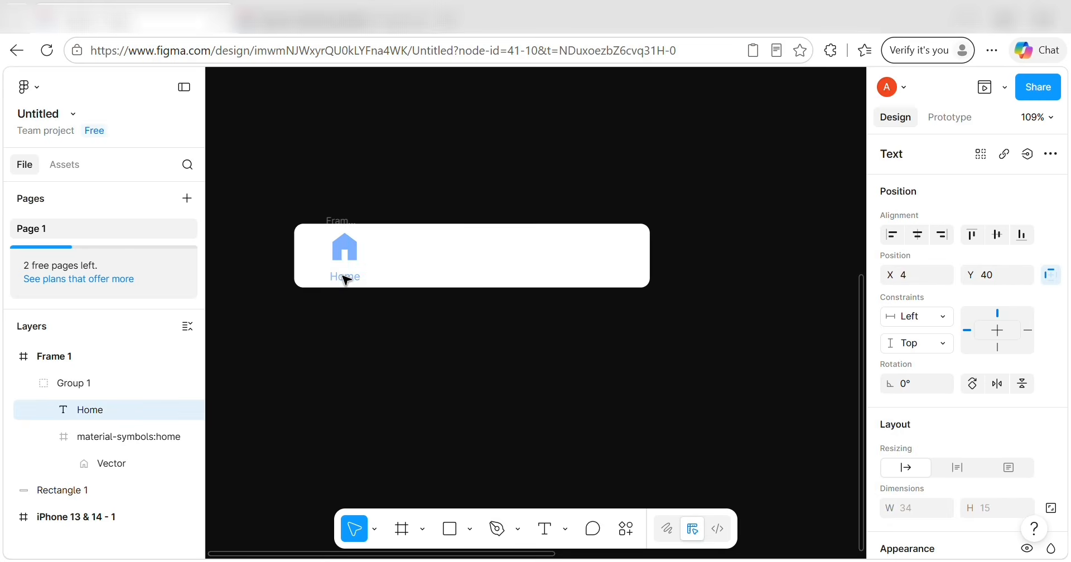
{"action": "key", "text": "ctrl+d"}
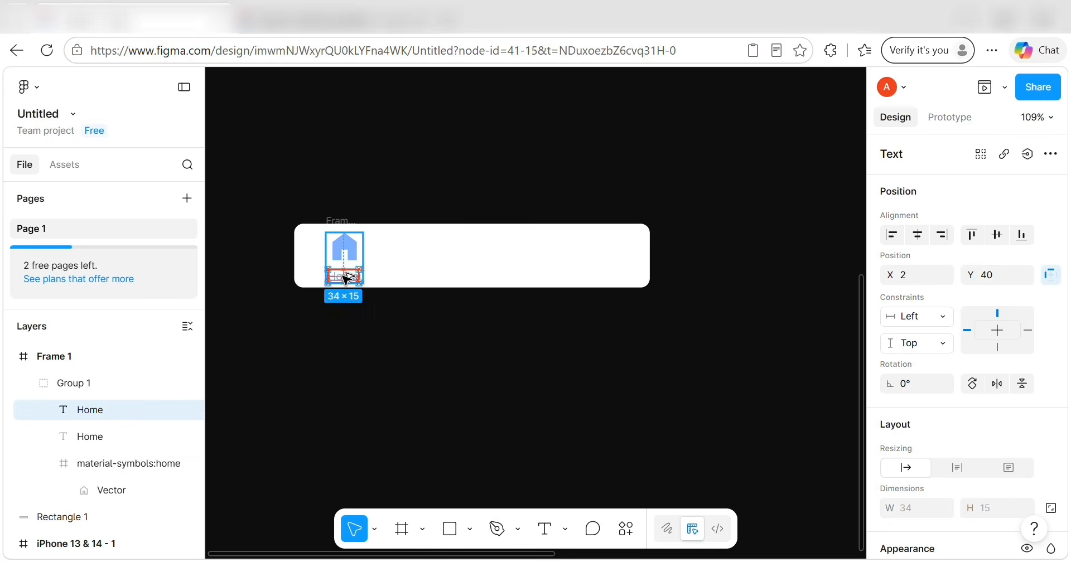
{"action": "mouse_move", "coordinate": [344, 277]}
{"action": "left_mouse_down"}
{"action": "mouse_move", "coordinate": [345, 259]}
{"action": "mouse_move", "coordinate": [344, 274]}
{"action": "left_mouse_up"}
{"action": "key", "text": "Delete"}
{"action": "left_click", "coordinate": [348, 278]}
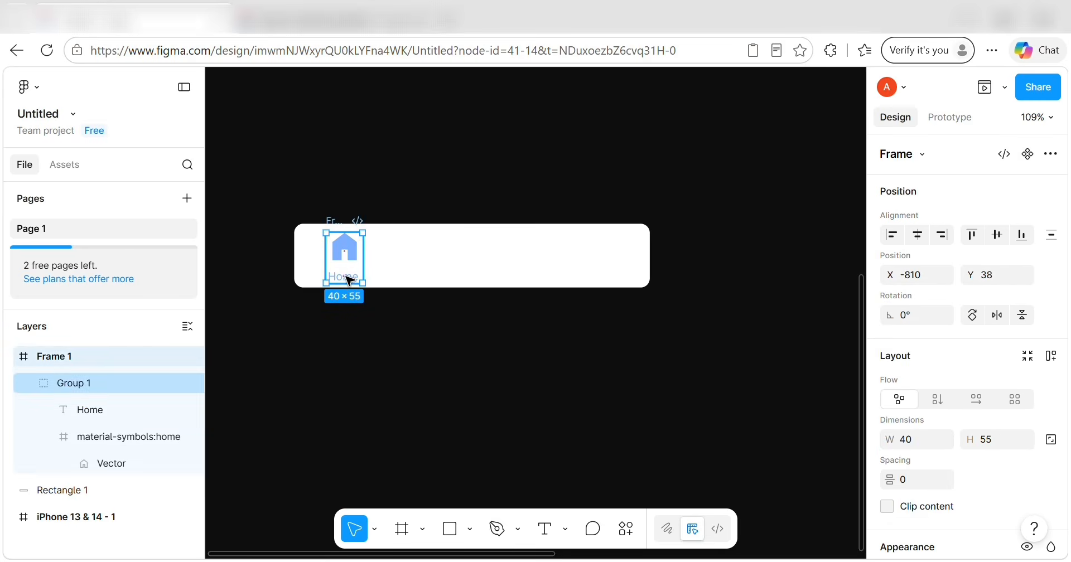
{"action": "left_click", "coordinate": [346, 278]}
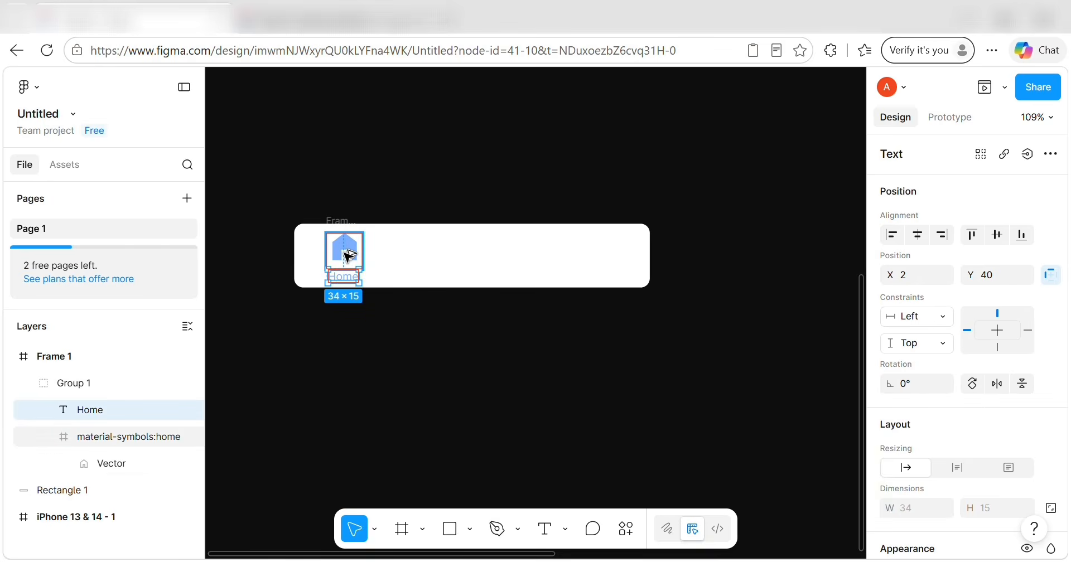
{"action": "key", "text": "Right"}
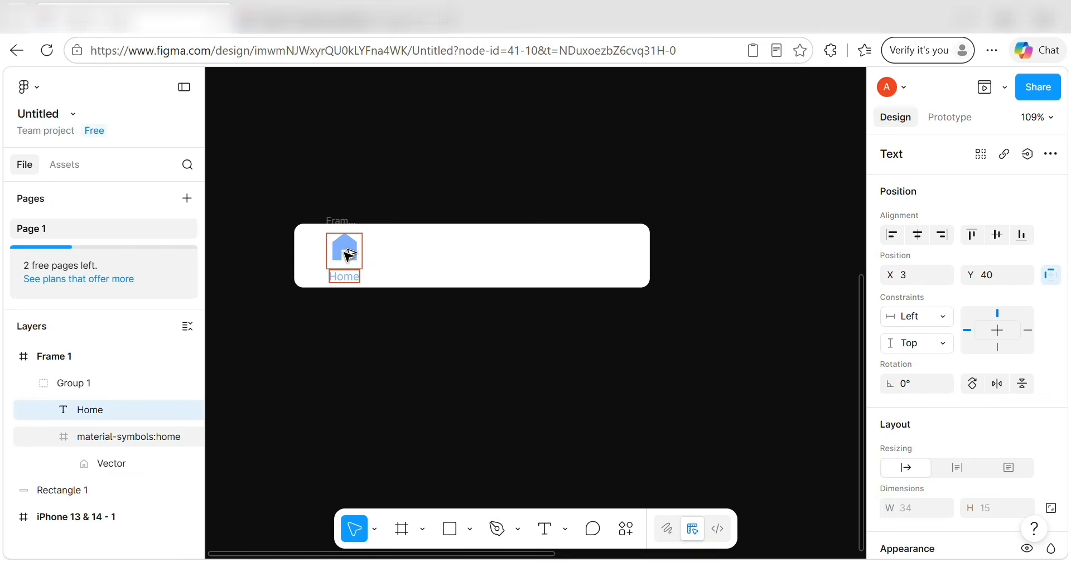
{"action": "key", "text": "Left"}
{"action": "key", "text": "Right"}
Shift the Home label one more pixel to the right.
{"action": "left_click", "coordinate": [377, 179]}
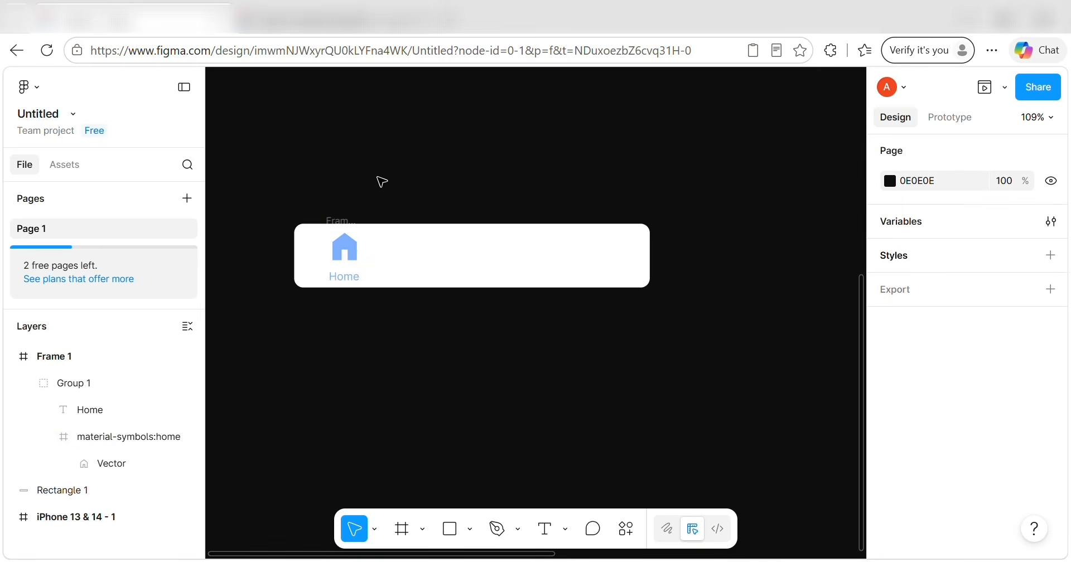
{"action": "left_click", "coordinate": [350, 267]}
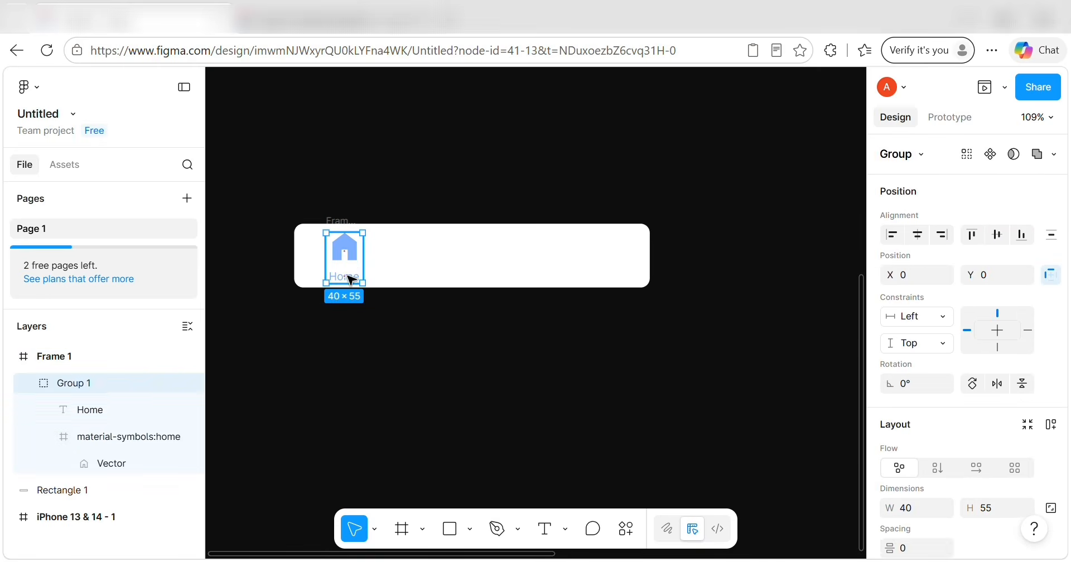
{"action": "double_click", "coordinate": [350, 278]}
{"action": "key", "text": "Right"}
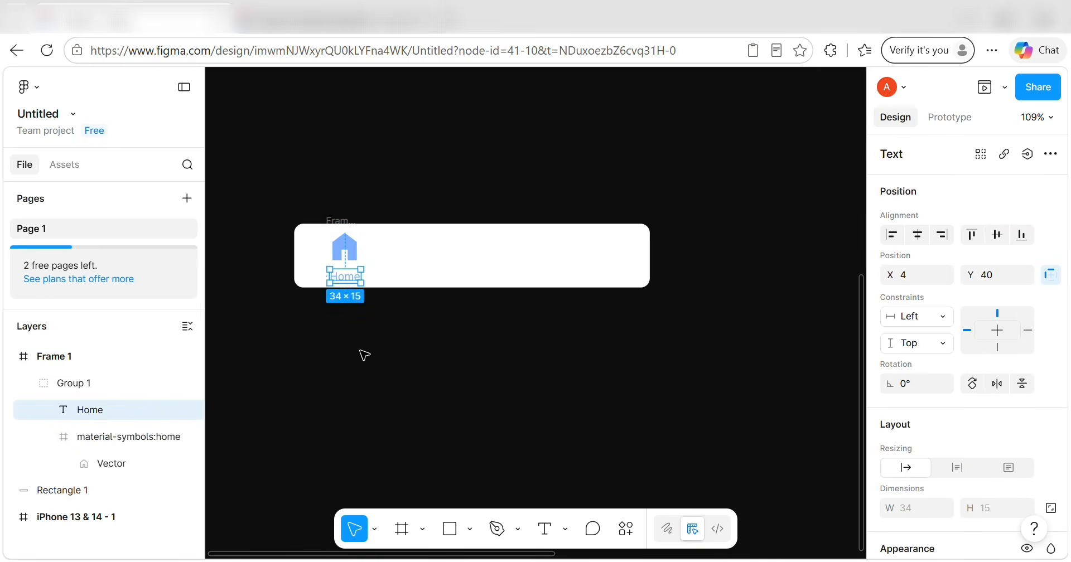
{"action": "left_click", "coordinate": [363, 354]}
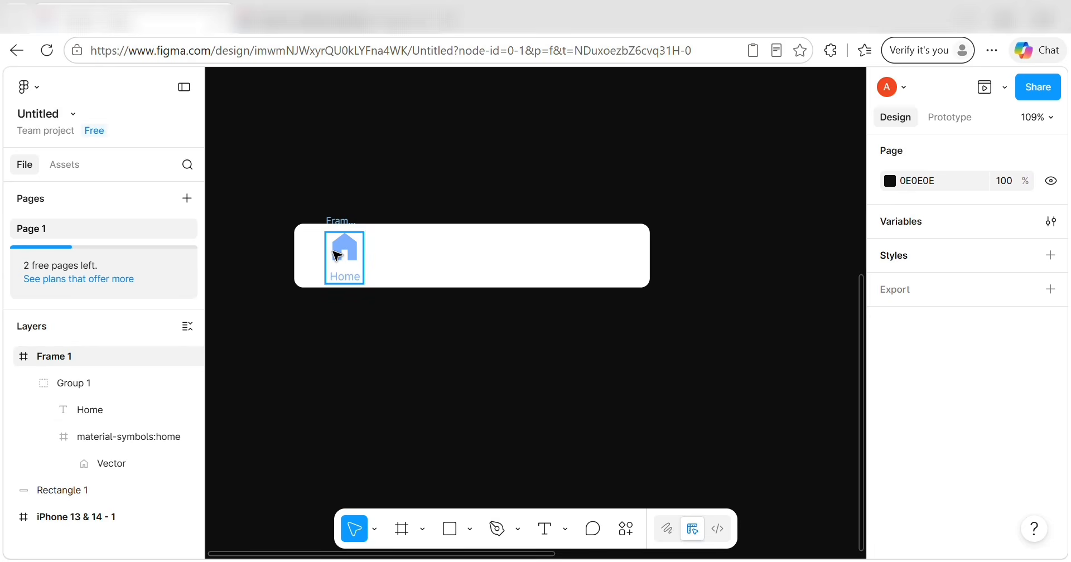
Select the frame holding the Home icon and label and open quick actions.
{"action": "left_click_drag", "start_coordinate": [345, 249], "coordinate": [477, 272], "text": "alt"}
{"action": "key", "text": "ctrl+z"}
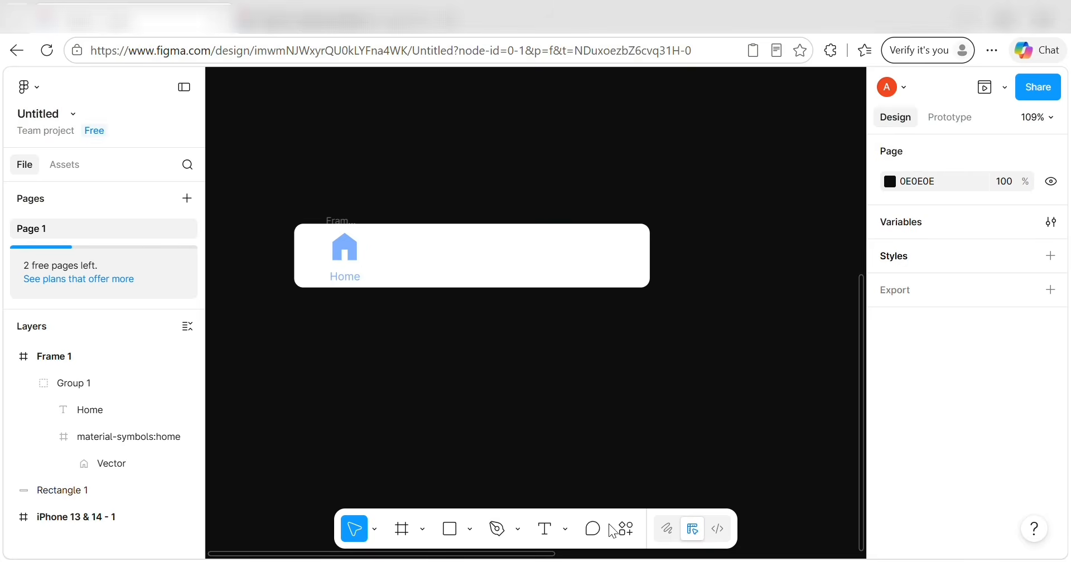
{"action": "left_click", "coordinate": [354, 248]}
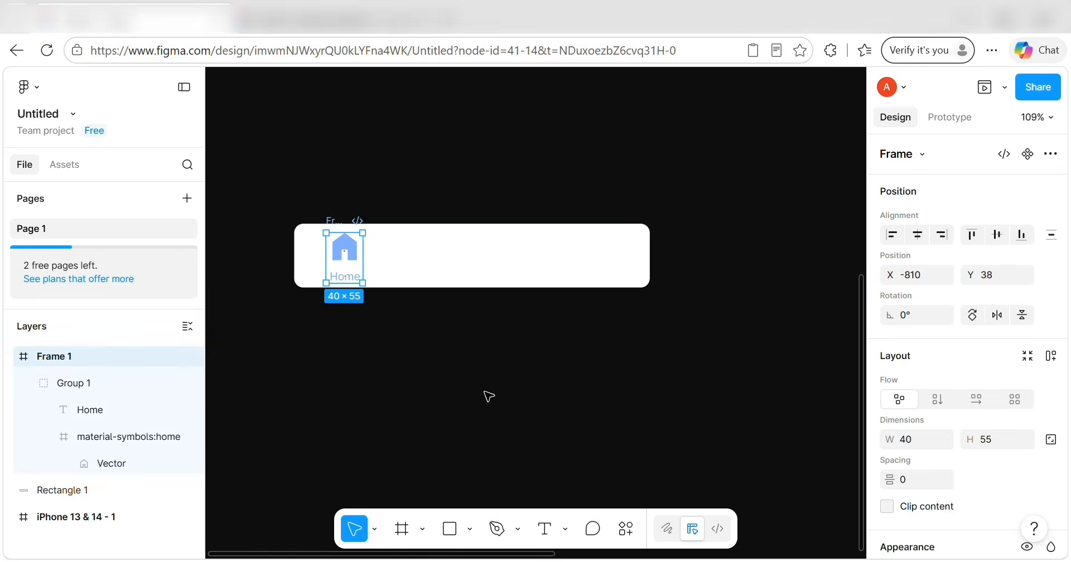
{"action": "left_click", "coordinate": [625, 529]}
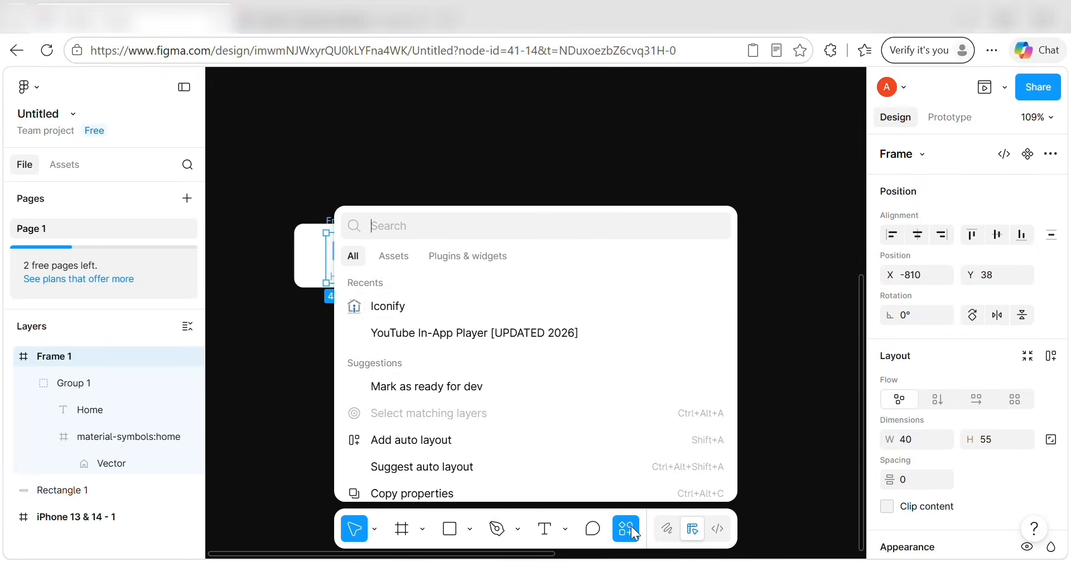
Import the rounded search icon from Iconify as a frame.
{"action": "left_click", "coordinate": [421, 309]}
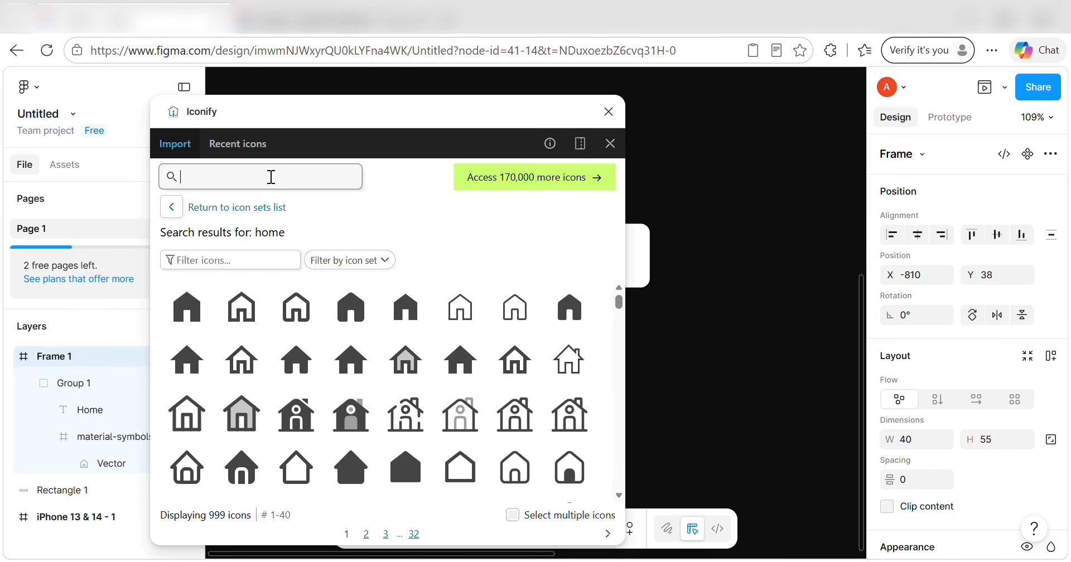
{"action": "type", "text": "SEARCH"}
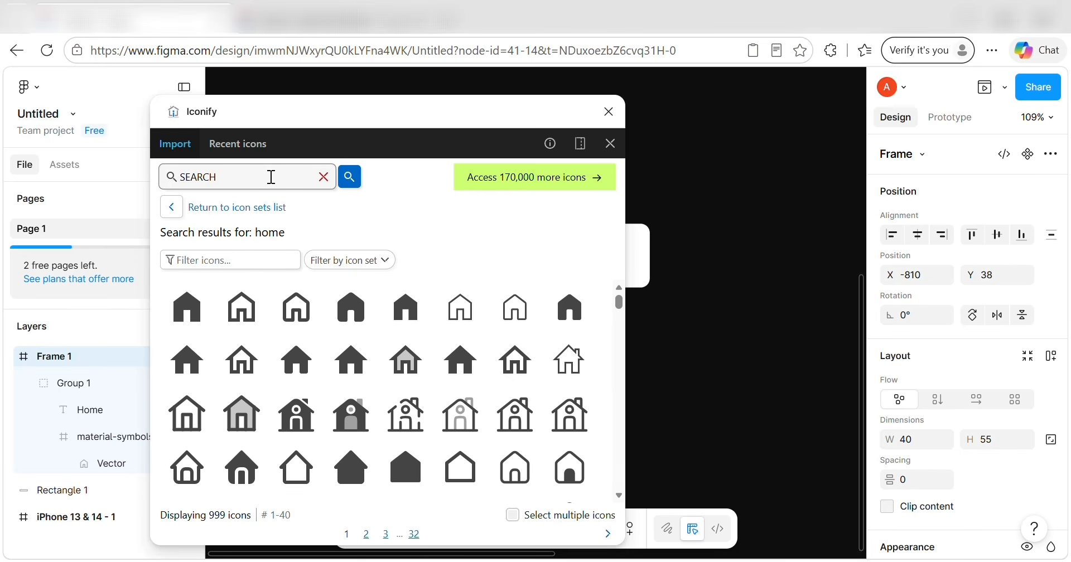
{"action": "key", "text": "Return"}
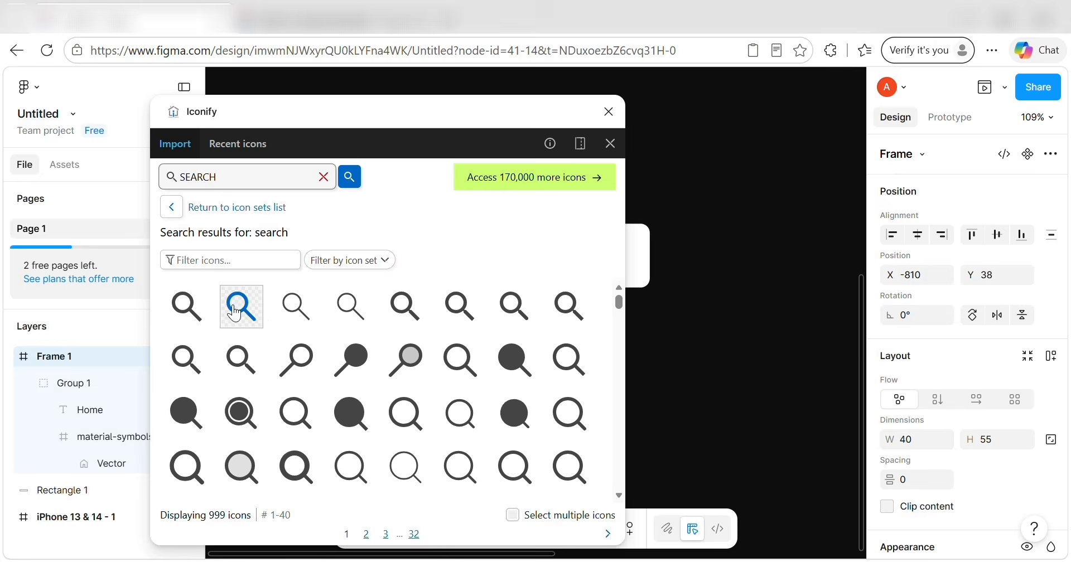
{"action": "left_click", "coordinate": [235, 314]}
{"action": "left_click", "coordinate": [405, 530]}
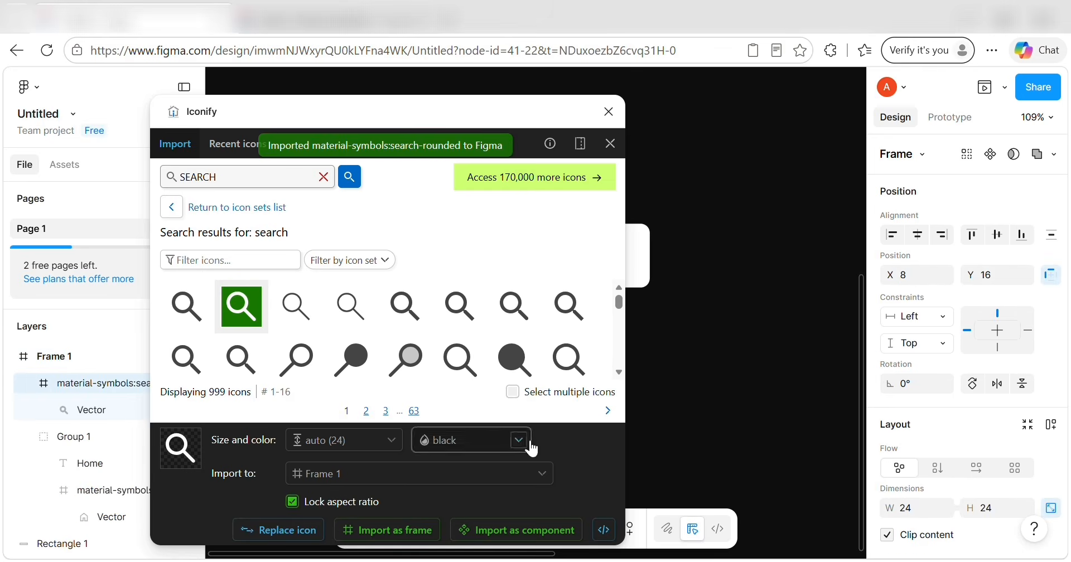
{"action": "left_click", "coordinate": [610, 143]}
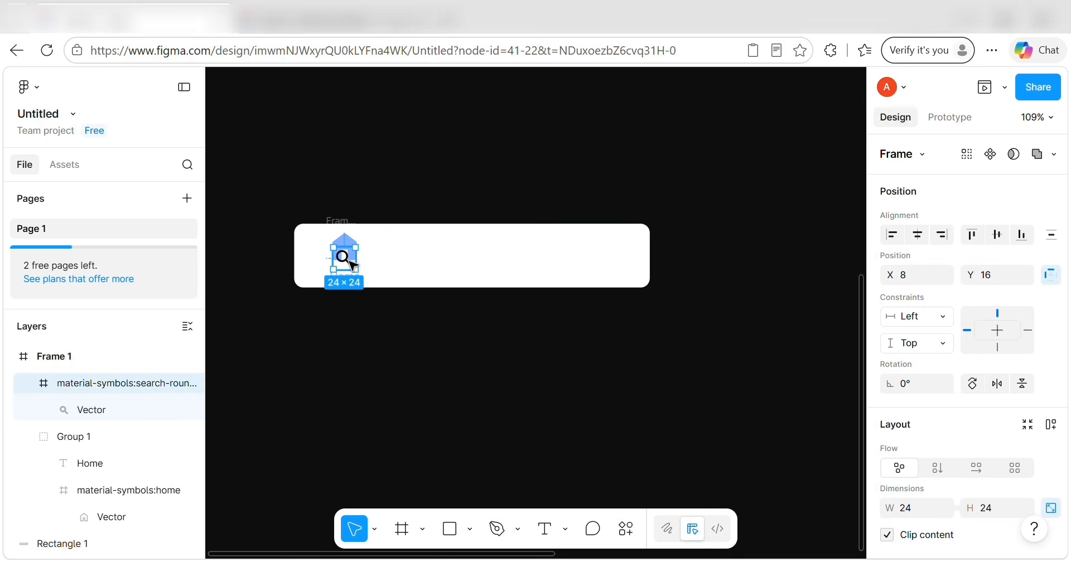
Move the search icon aside and set its width to 40.
{"action": "left_click_drag", "start_coordinate": [352, 264], "coordinate": [472, 258]}
{"action": "scroll", "coordinate": [961, 326], "scroll_direction": "down", "scroll_amount": 2}
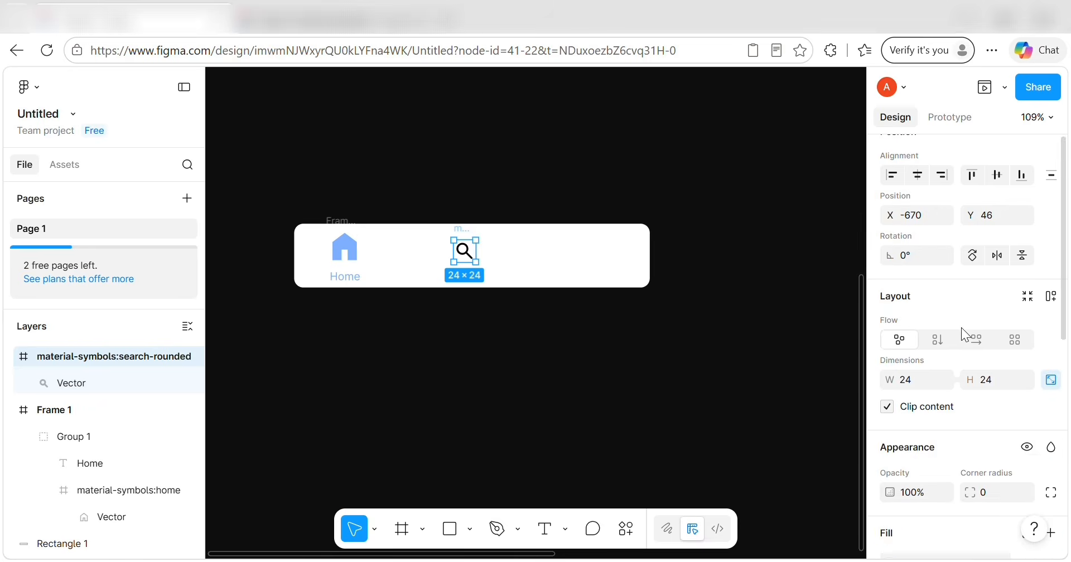
{"action": "scroll", "coordinate": [962, 326], "scroll_direction": "down", "scroll_amount": 2}
{"action": "left_click", "coordinate": [921, 274]}
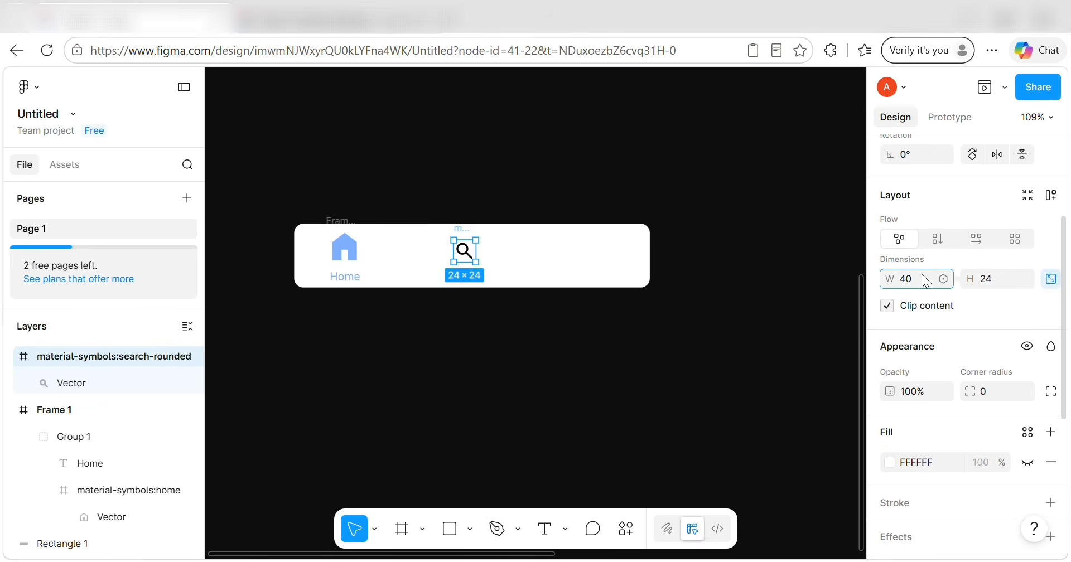
{"action": "type", "text": "40"}
{"action": "left_click", "coordinate": [990, 278]}
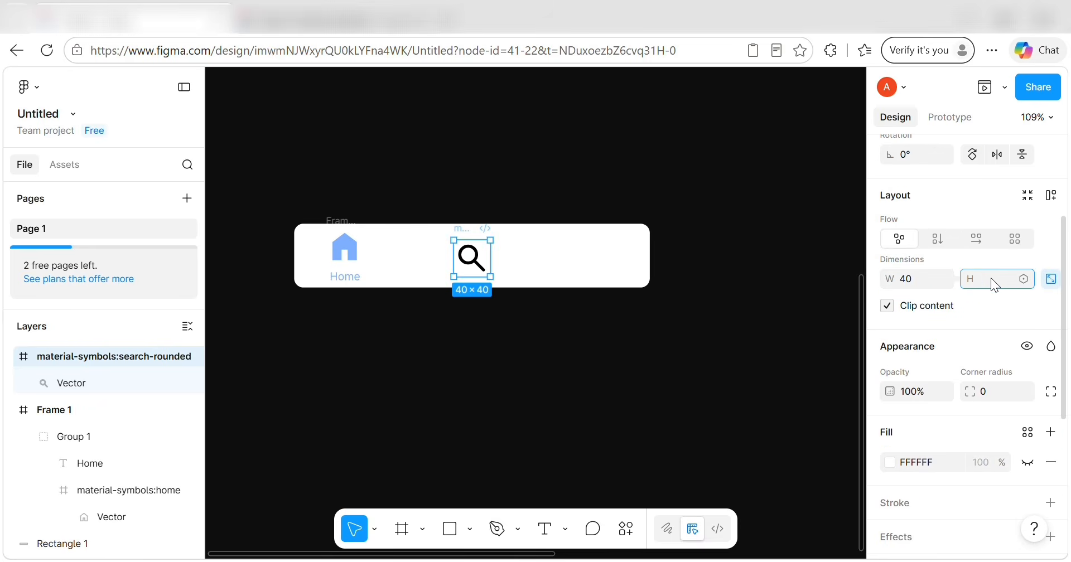
Colour the icon frame and magnifier IKON blue, then move the magnifier below the nav bar.
{"action": "scroll", "coordinate": [943, 413], "scroll_direction": "down", "scroll_amount": 2}
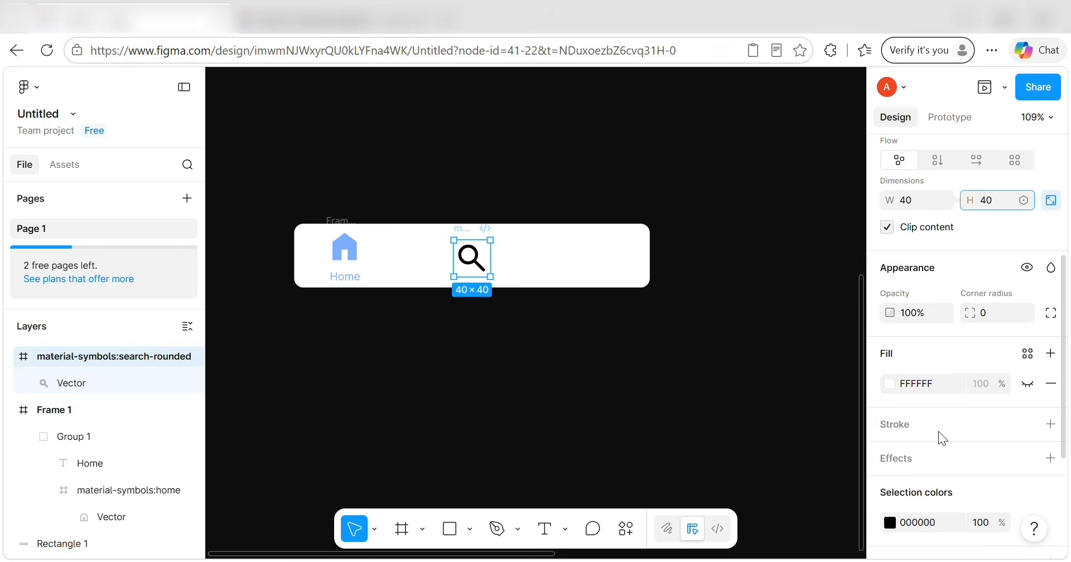
{"action": "left_click", "coordinate": [1025, 355]}
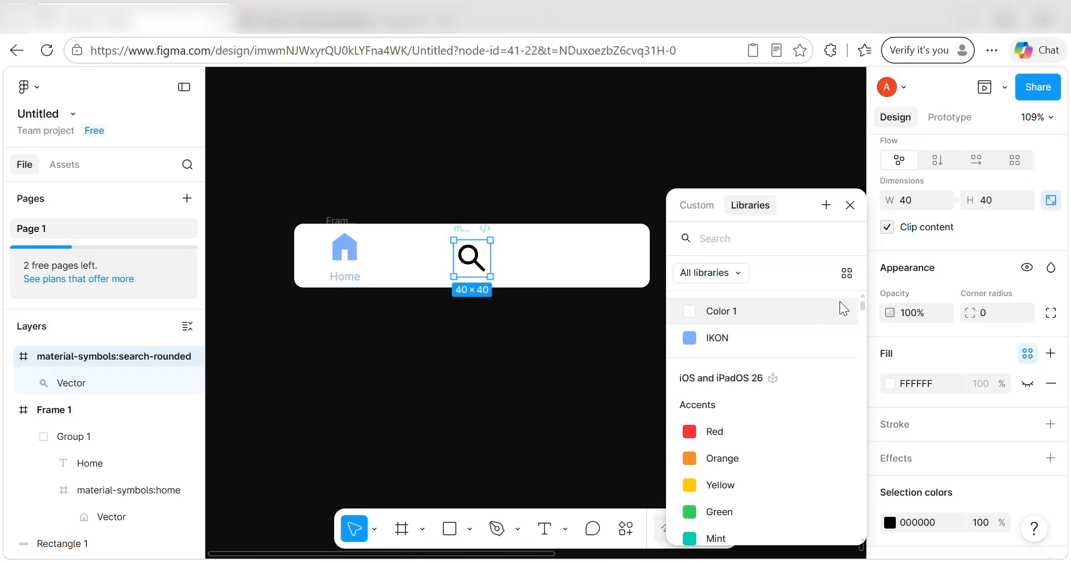
{"action": "left_click", "coordinate": [795, 333]}
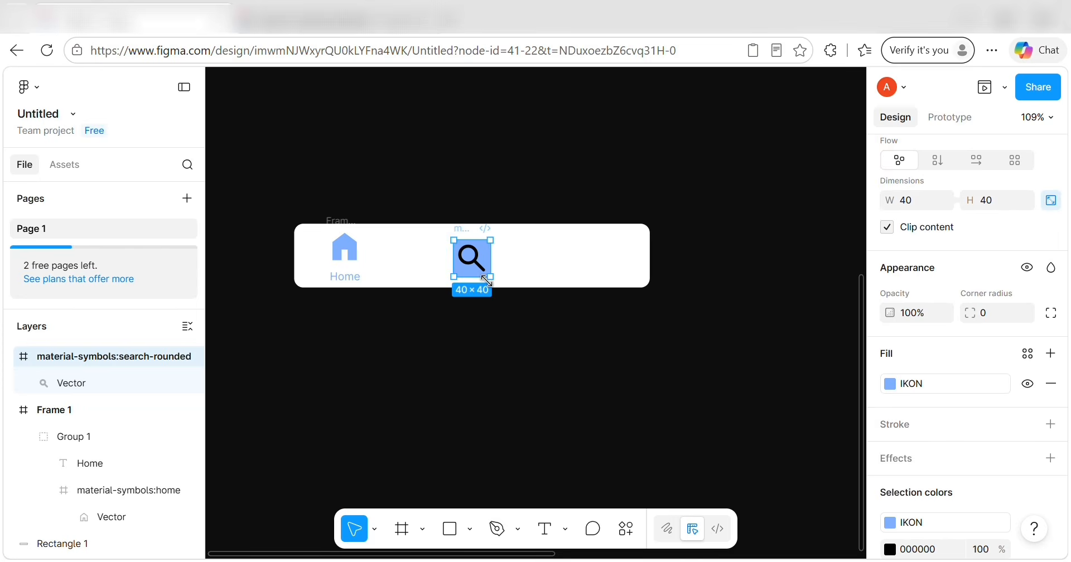
{"action": "left_click", "coordinate": [472, 257]}
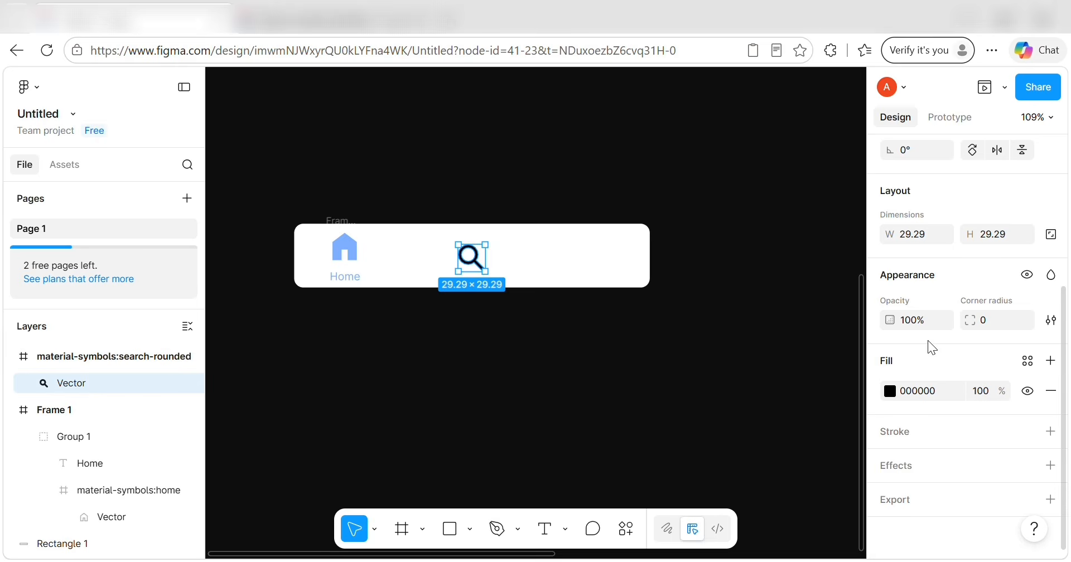
{"action": "left_click", "coordinate": [1028, 362]}
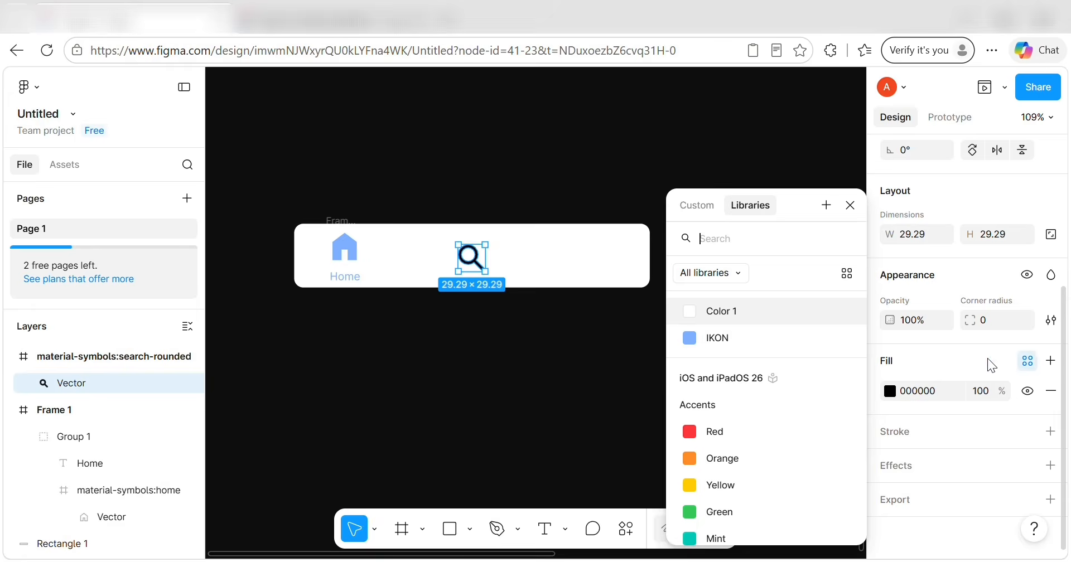
{"action": "left_click", "coordinate": [744, 342]}
{"action": "key", "text": "Up"}
{"action": "key", "text": "Up"}
{"action": "key", "text": "Up"}
{"action": "key", "text": "Up"}
{"action": "key", "text": "Up"}
{"action": "key", "text": "Up"}
{"action": "key", "text": "Up"}
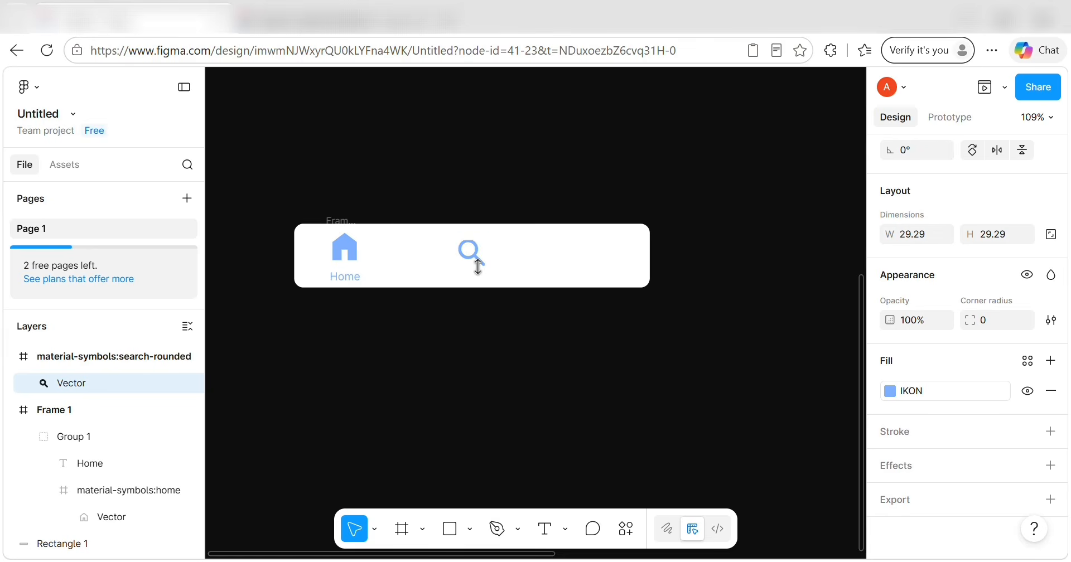
{"action": "left_click_drag", "start_coordinate": [478, 267], "coordinate": [479, 333]}
{"action": "left_click", "coordinate": [513, 339]}
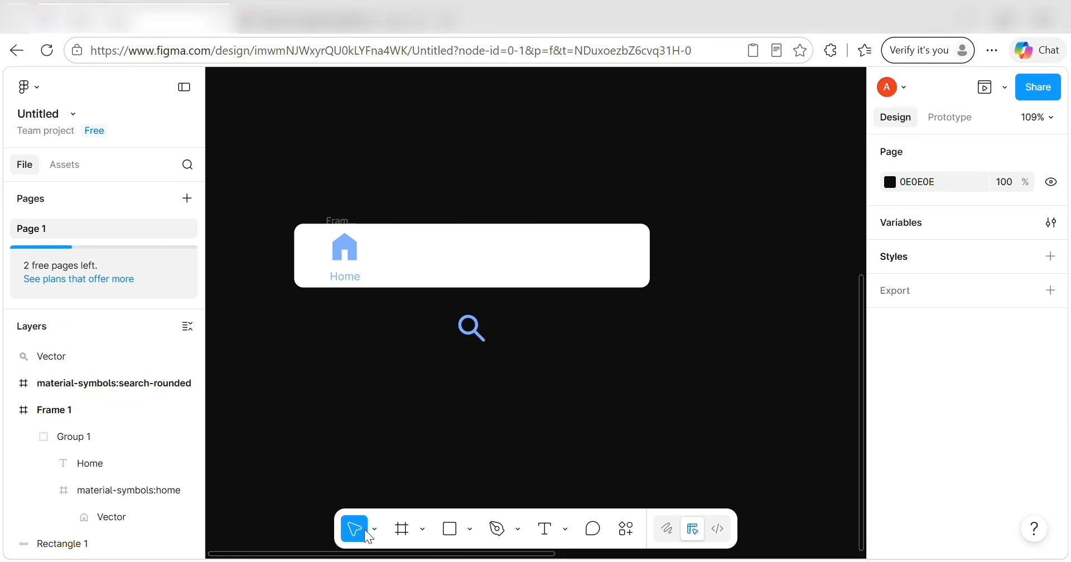
Add a 'Search' text label, apply the IKON colour style, and drag it under the magnifier.
{"action": "left_click", "coordinate": [548, 530]}
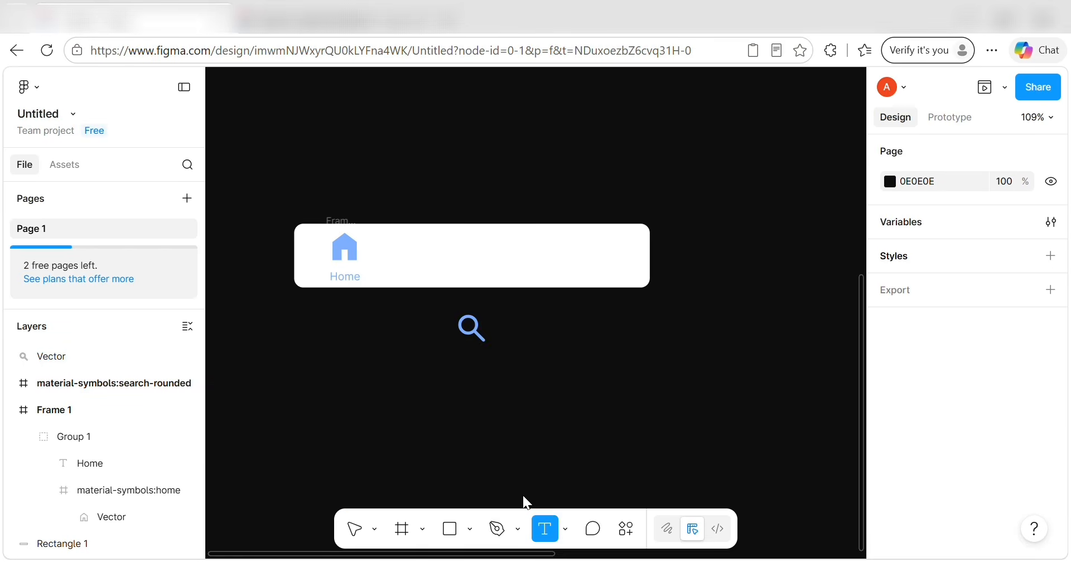
{"action": "left_click", "coordinate": [468, 366]}
{"action": "type", "text": "Searc"}
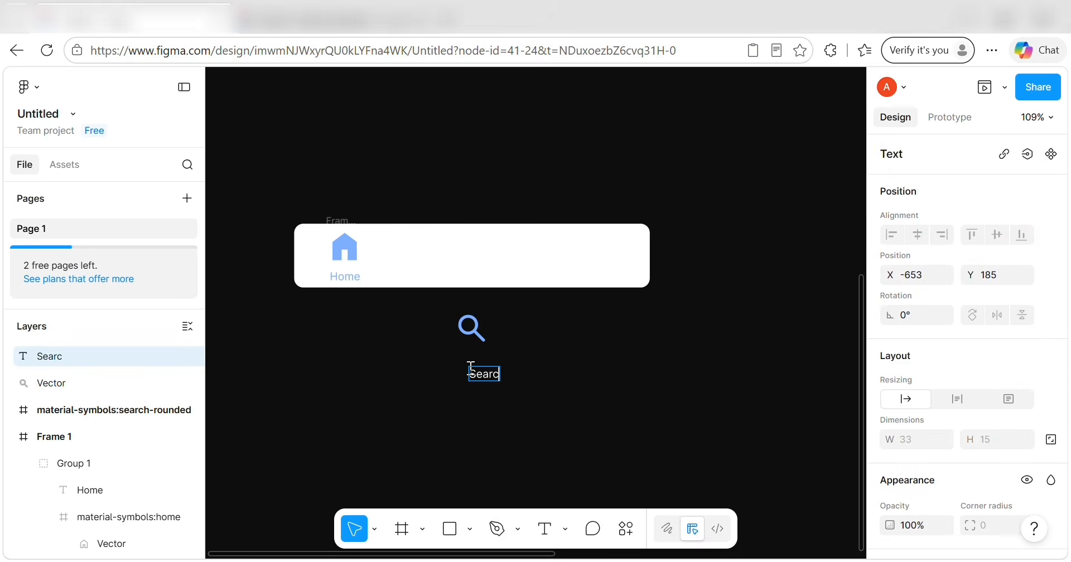
{"action": "type", "text": "h"}
{"action": "double_click", "coordinate": [485, 374]}
{"action": "scroll", "coordinate": [964, 389], "scroll_direction": "down", "scroll_amount": 4}
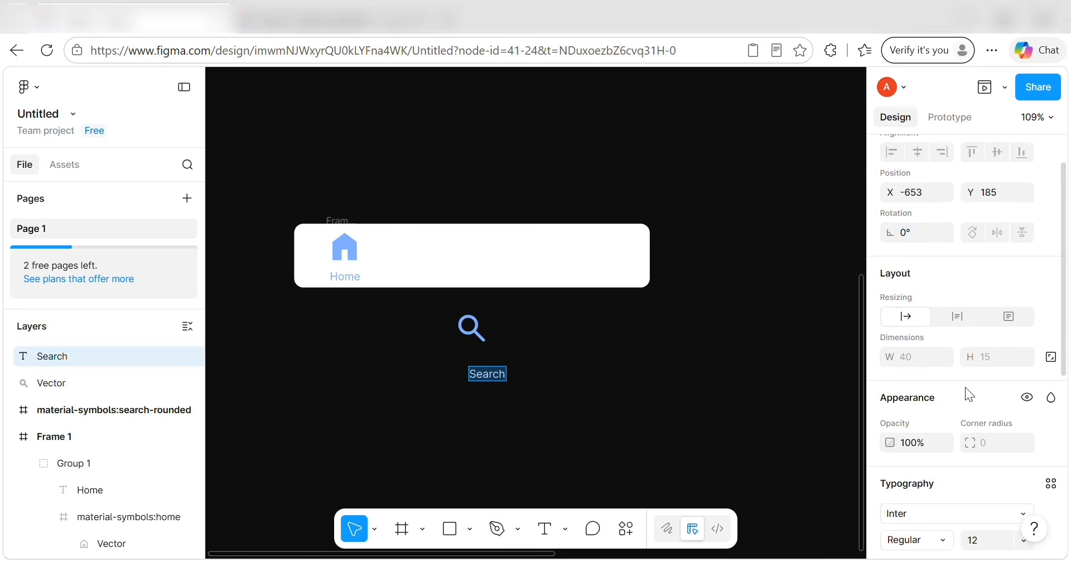
{"action": "scroll", "coordinate": [969, 390], "scroll_direction": "down", "scroll_amount": 1}
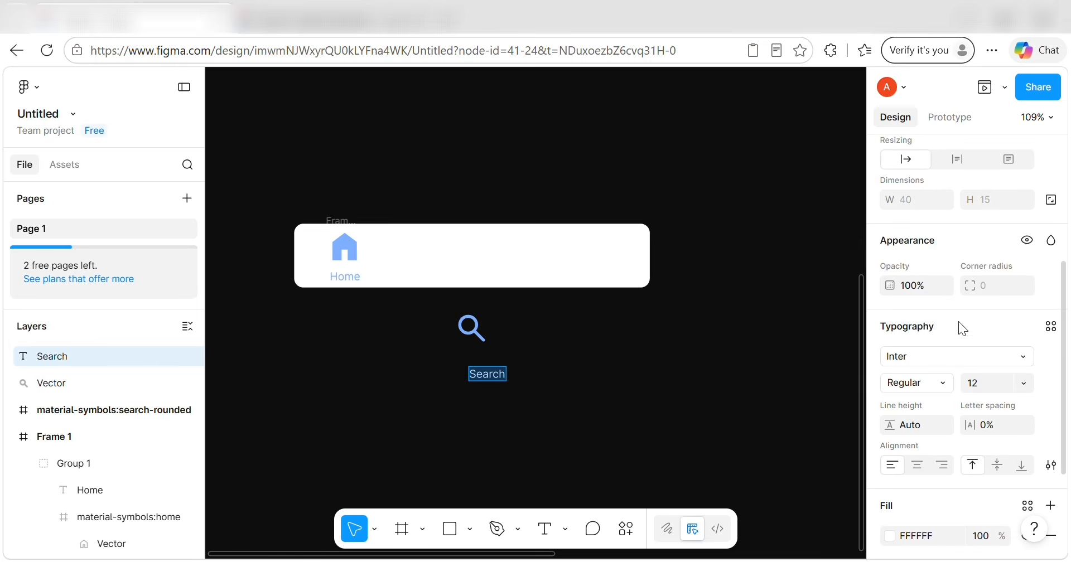
{"action": "scroll", "coordinate": [942, 438], "scroll_direction": "down", "scroll_amount": 3}
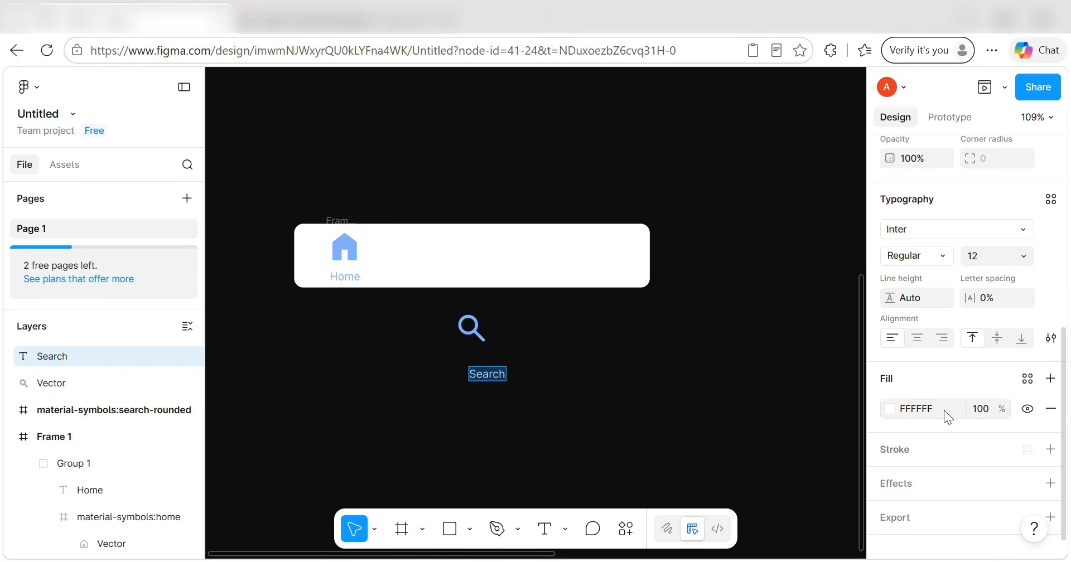
{"action": "left_click", "coordinate": [1029, 379]}
{"action": "left_click", "coordinate": [760, 332]}
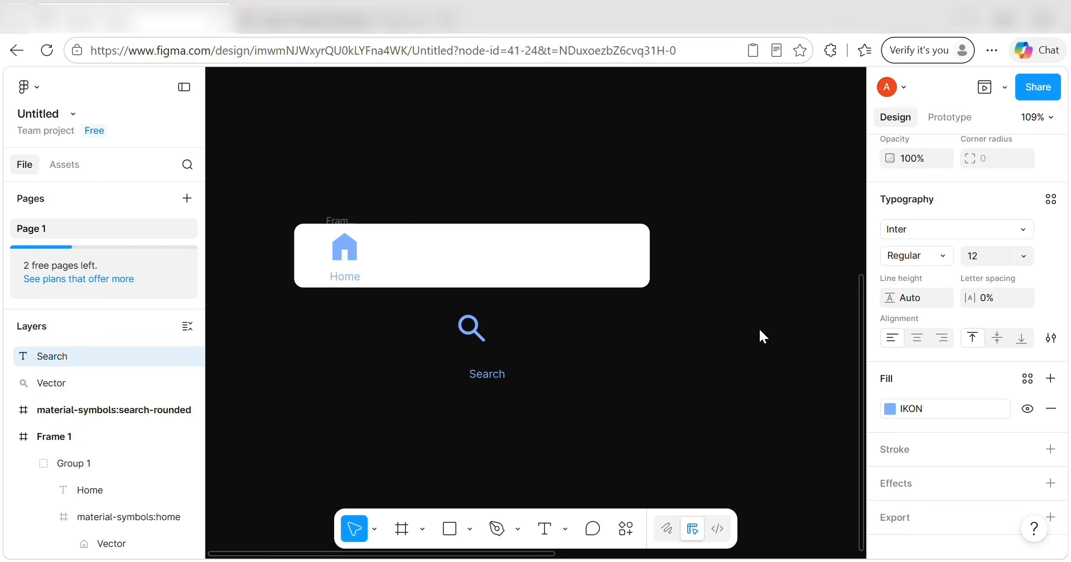
{"action": "left_click", "coordinate": [495, 381]}
{"action": "left_click_drag", "start_coordinate": [492, 373], "coordinate": [476, 358]}
{"action": "key", "text": "alt"}
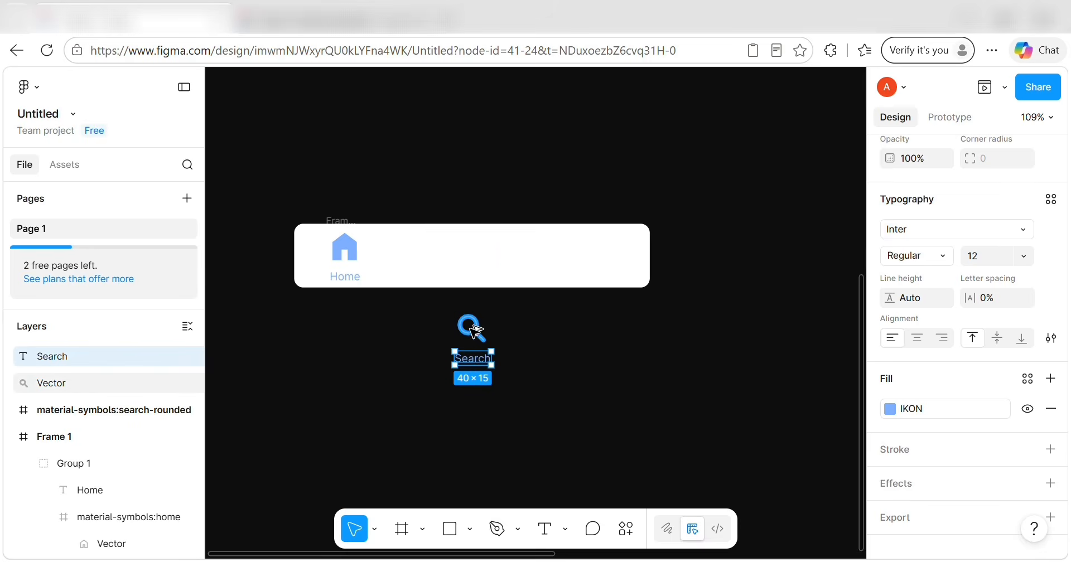
Nudge the Search label up slightly beneath the magnifier.
{"action": "double_click", "coordinate": [460, 332]}
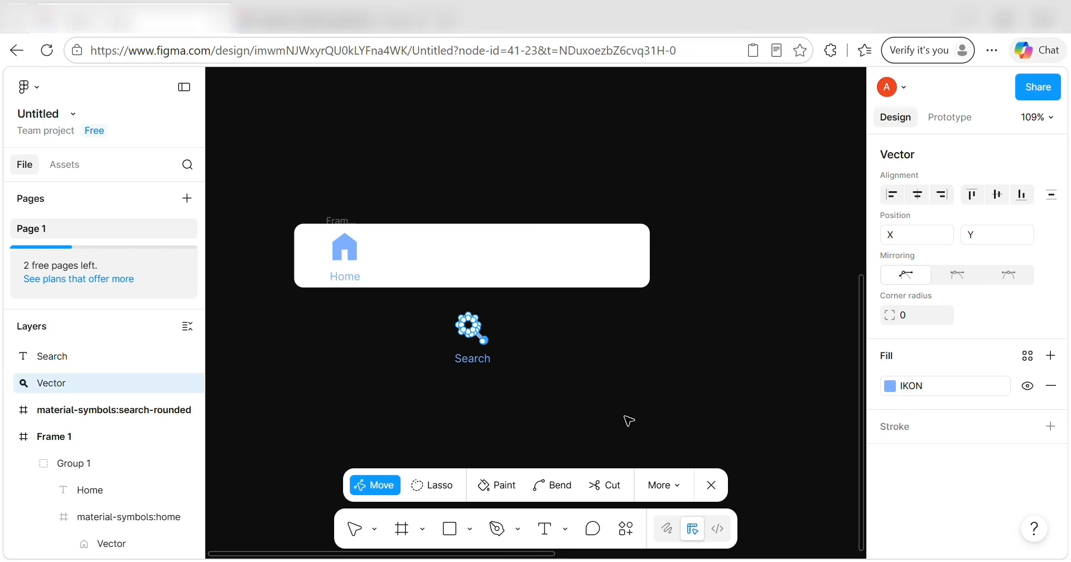
{"action": "key", "text": "Escape"}
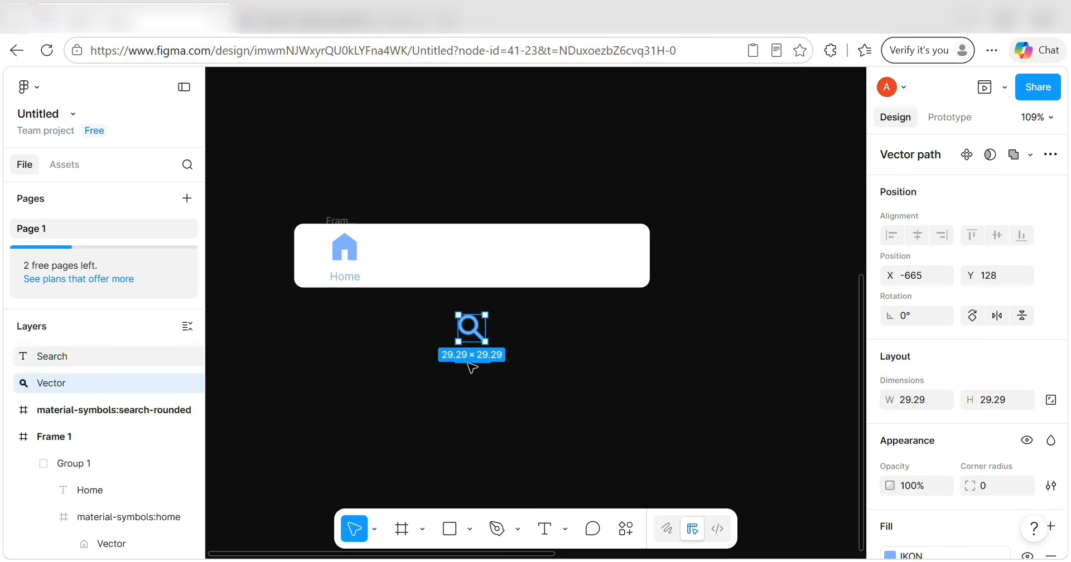
{"action": "left_click", "coordinate": [472, 364]}
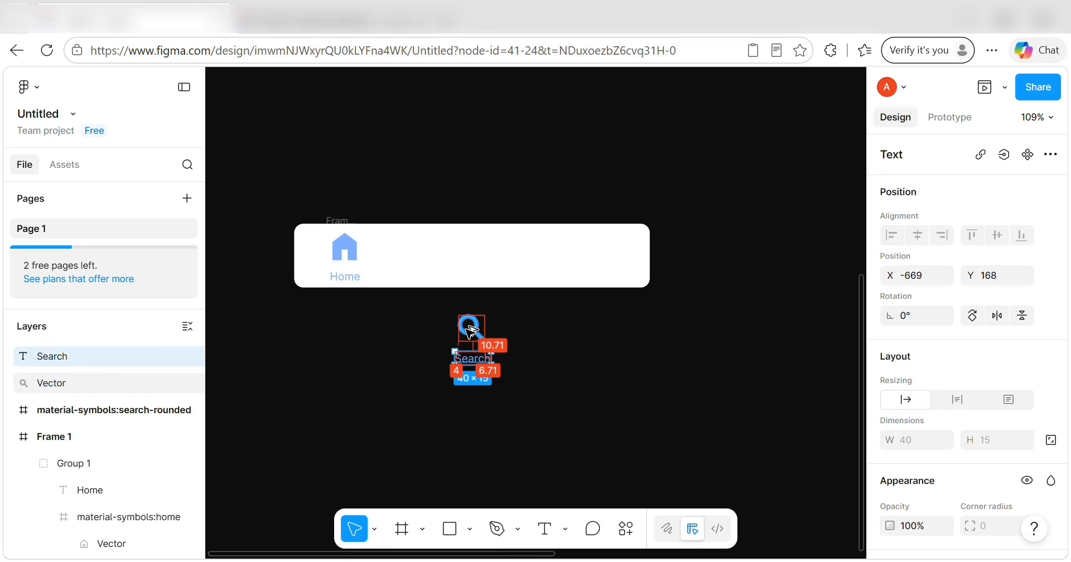
{"action": "key", "text": "Up"}
{"action": "key", "text": "Up"}
{"action": "key", "text": "Up"}
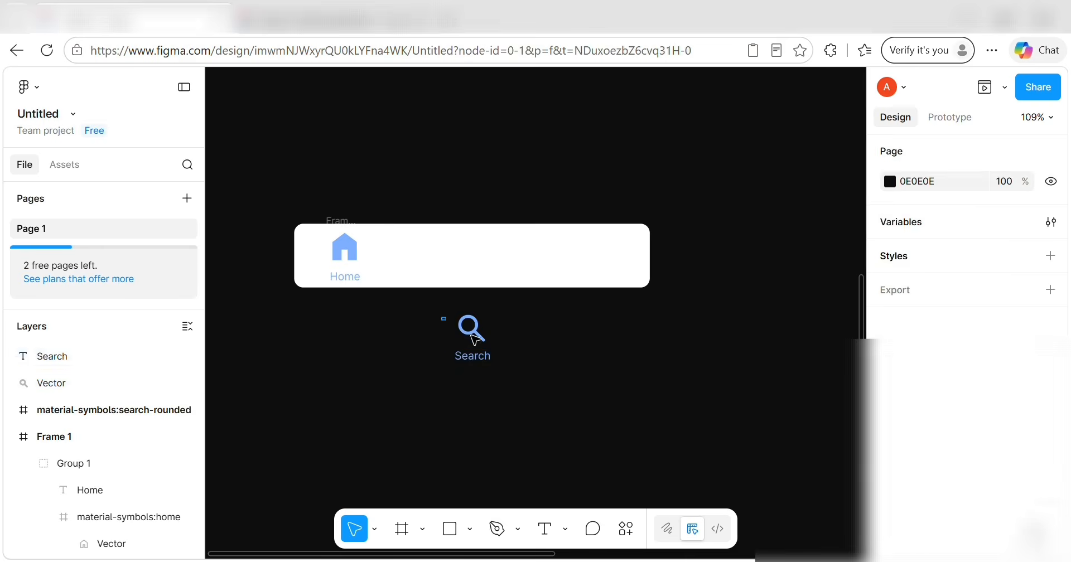
Wrap the icon and label in Frame 2 and move it into the white bar beside Home.
{"action": "left_click_drag", "start_coordinate": [443, 313], "coordinate": [509, 371]}
{"action": "right_click", "coordinate": [463, 338]}
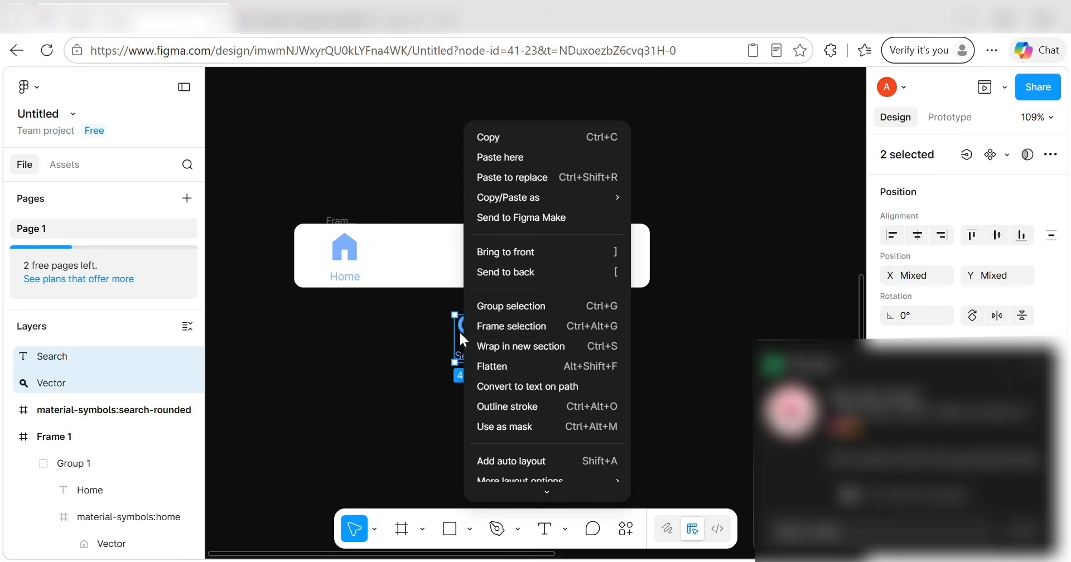
{"action": "left_click", "coordinate": [493, 330]}
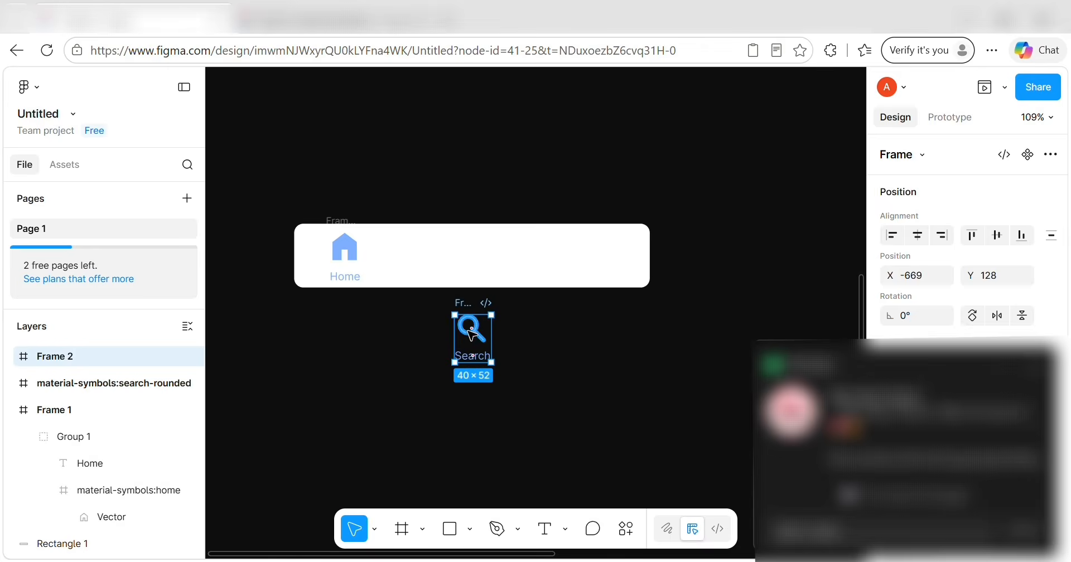
{"action": "left_click", "coordinate": [11, 354]}
{"action": "left_click", "coordinate": [11, 356]}
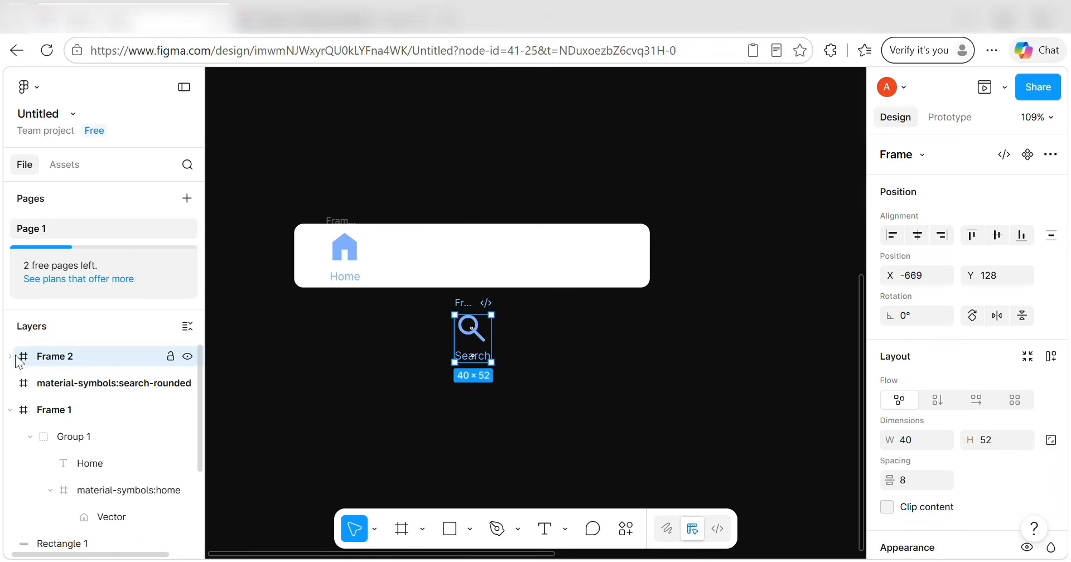
{"action": "left_click_drag", "start_coordinate": [473, 301], "coordinate": [472, 227]}
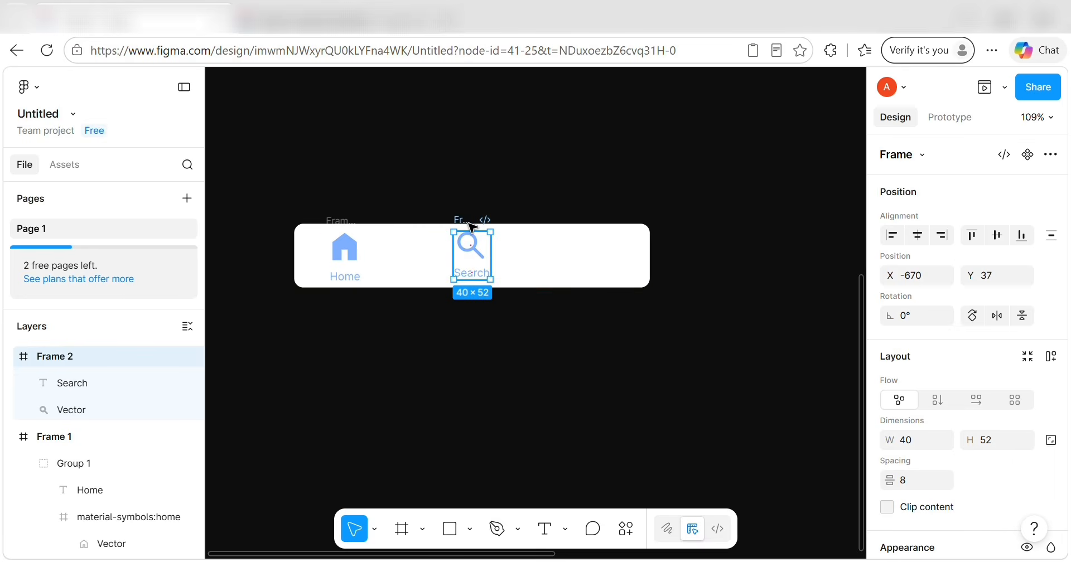
Raise the Search label 1px and lower the Search frame 2px, measuring gaps to Home.
{"action": "double_click", "coordinate": [472, 268]}
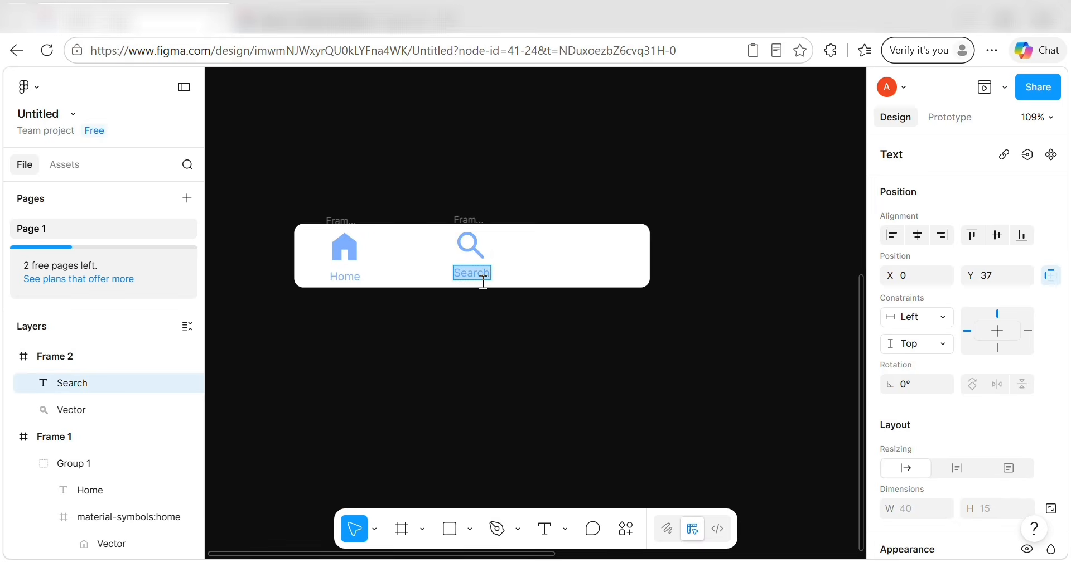
{"action": "key", "text": "Escape"}
{"action": "key", "text": "alt"}
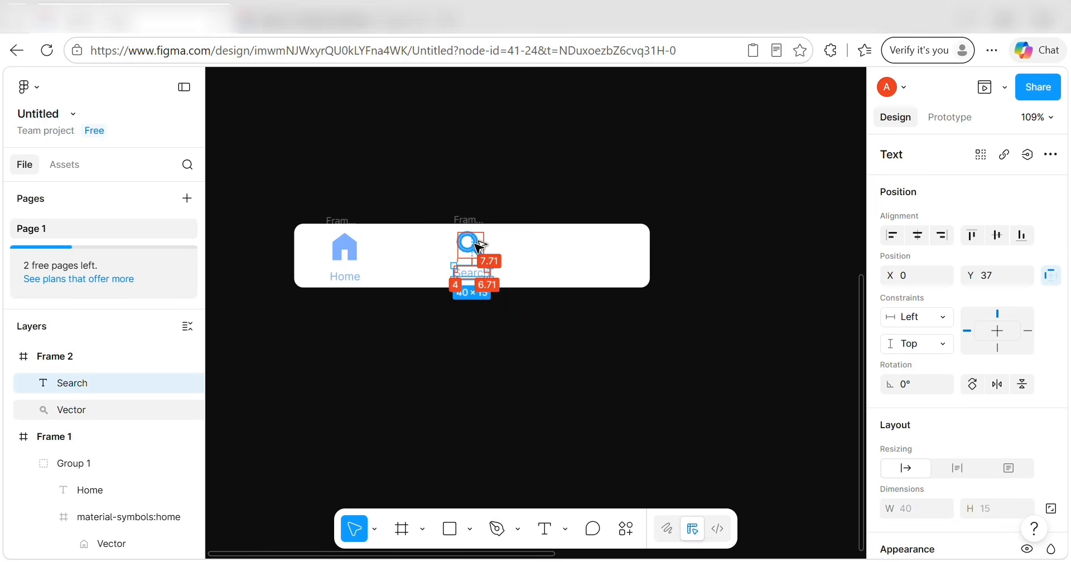
{"action": "key", "text": "Up"}
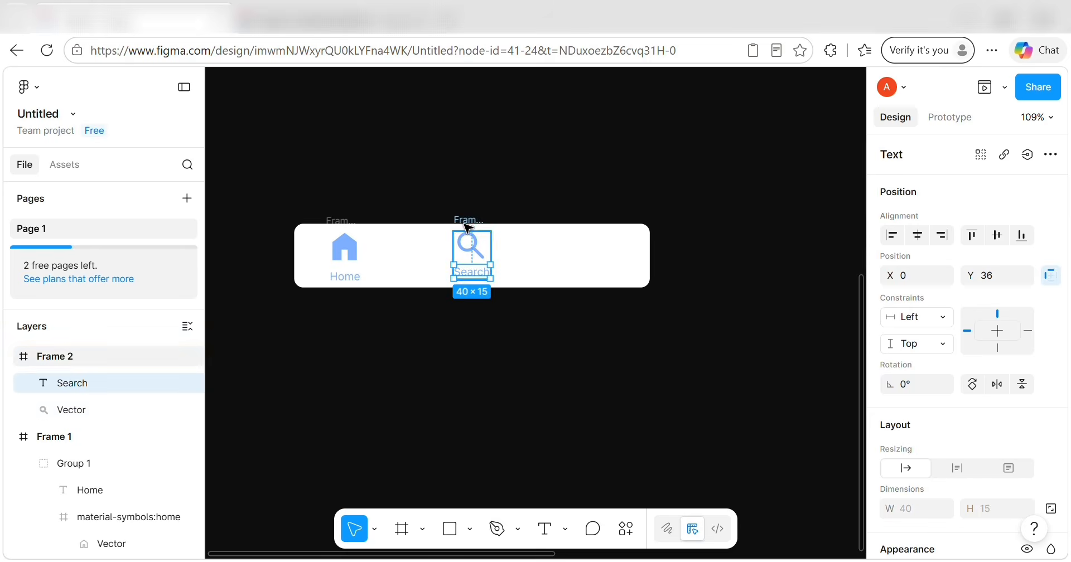
{"action": "left_click", "coordinate": [464, 223]}
{"action": "key", "text": "Down"}
{"action": "key", "text": "Down"}
{"action": "key", "text": "Down"}
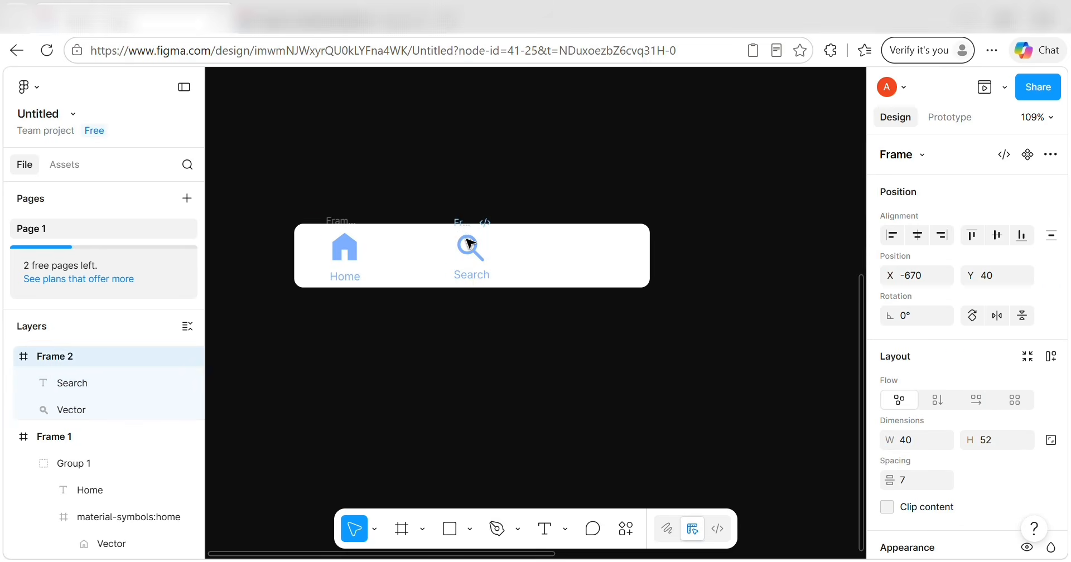
{"action": "key", "text": "alt"}
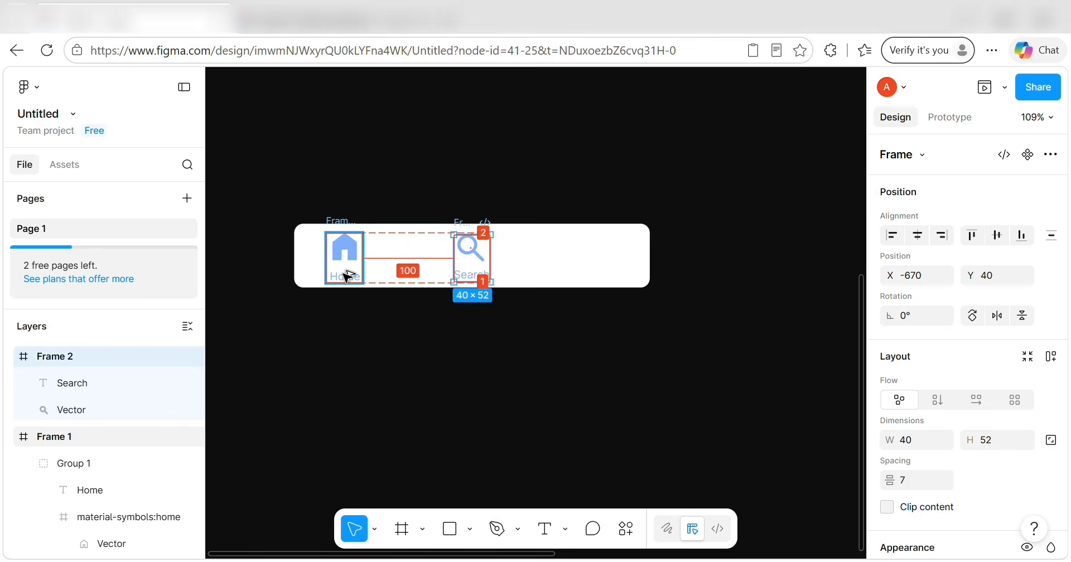
{"action": "key", "text": "Down"}
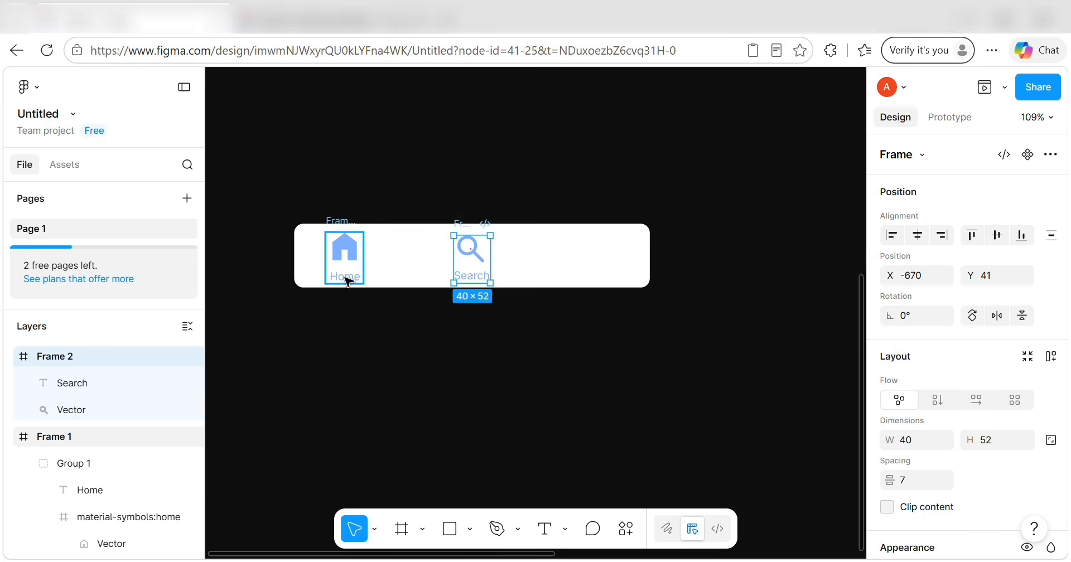
Raise the magnifier 2px, shift the Search frame 1px left, then open quick actions on the bar.
{"action": "left_click", "coordinate": [430, 356]}
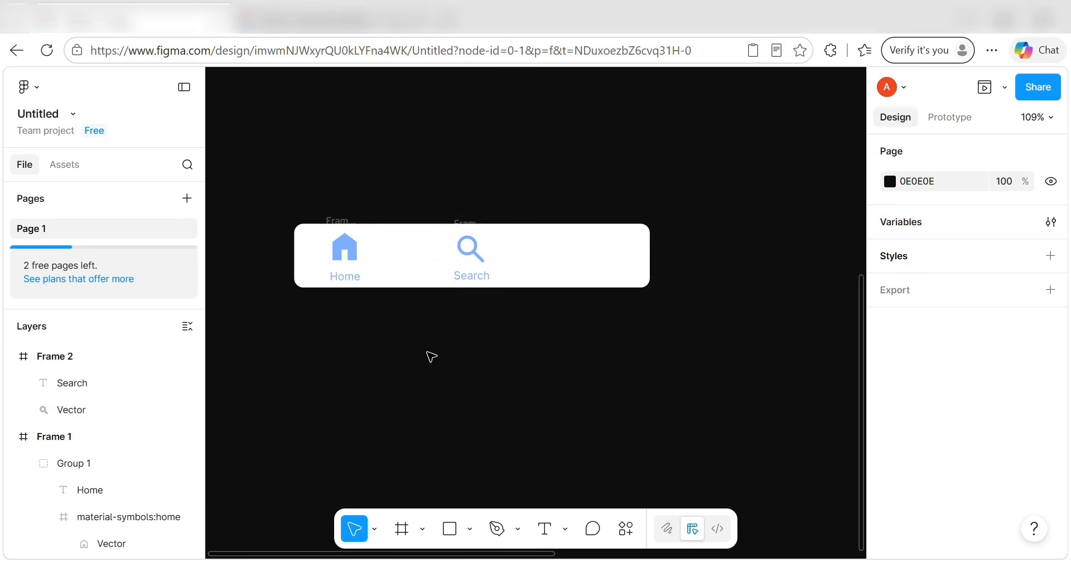
{"action": "left_click", "coordinate": [471, 252]}
{"action": "key", "text": "Up"}
{"action": "key", "text": "Up"}
{"action": "key", "text": "Up"}
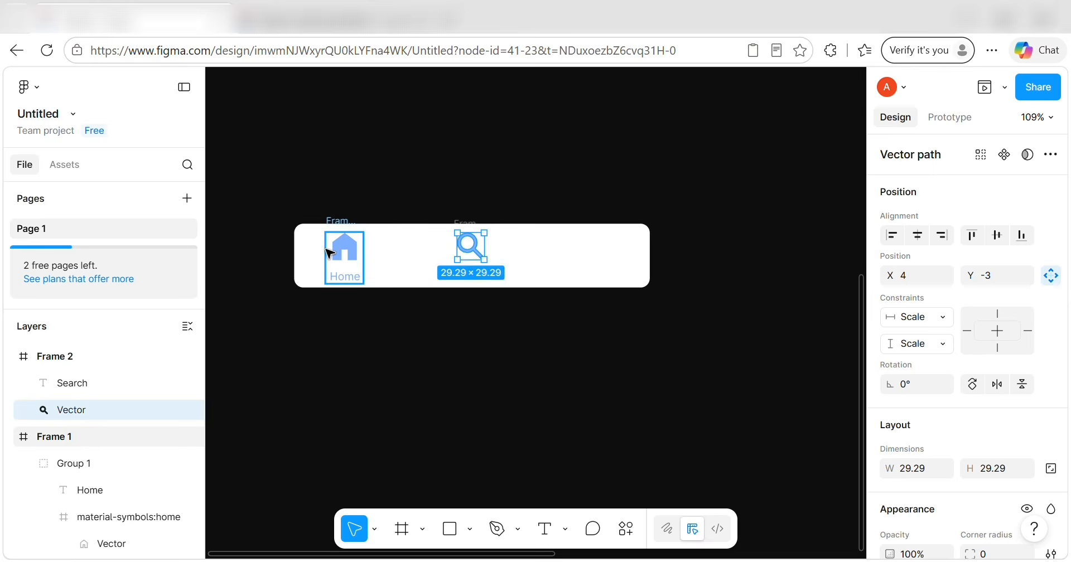
{"action": "left_click", "coordinate": [467, 221]}
{"action": "left_click", "coordinate": [470, 222]}
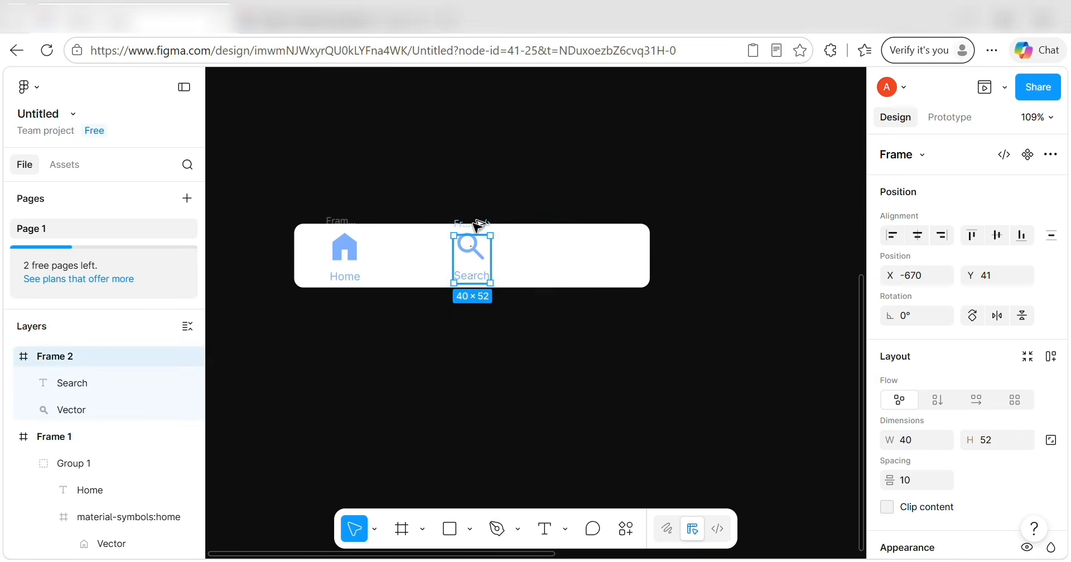
{"action": "key", "text": "Left"}
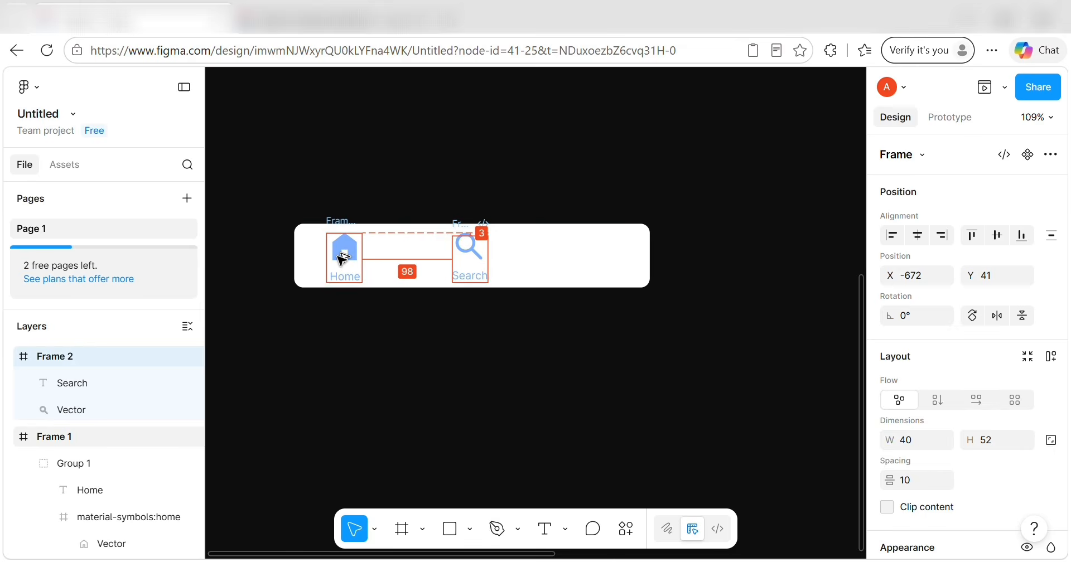
{"action": "left_click", "coordinate": [613, 273]}
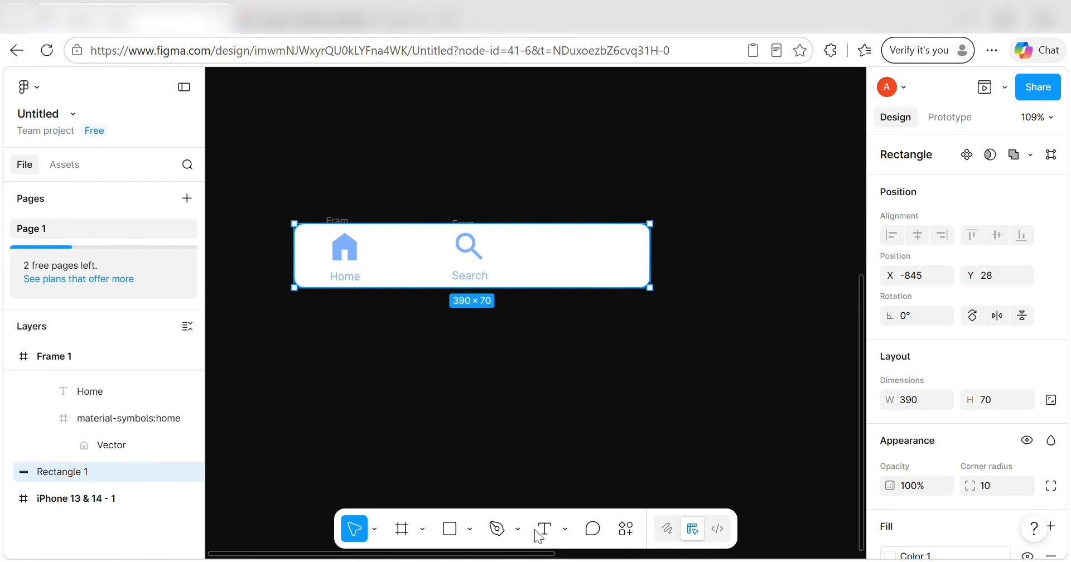
{"action": "left_click", "coordinate": [626, 529]}
Import the solar:library-bold-duotone icon from Iconify as a frame.
{"action": "left_click", "coordinate": [442, 295]}
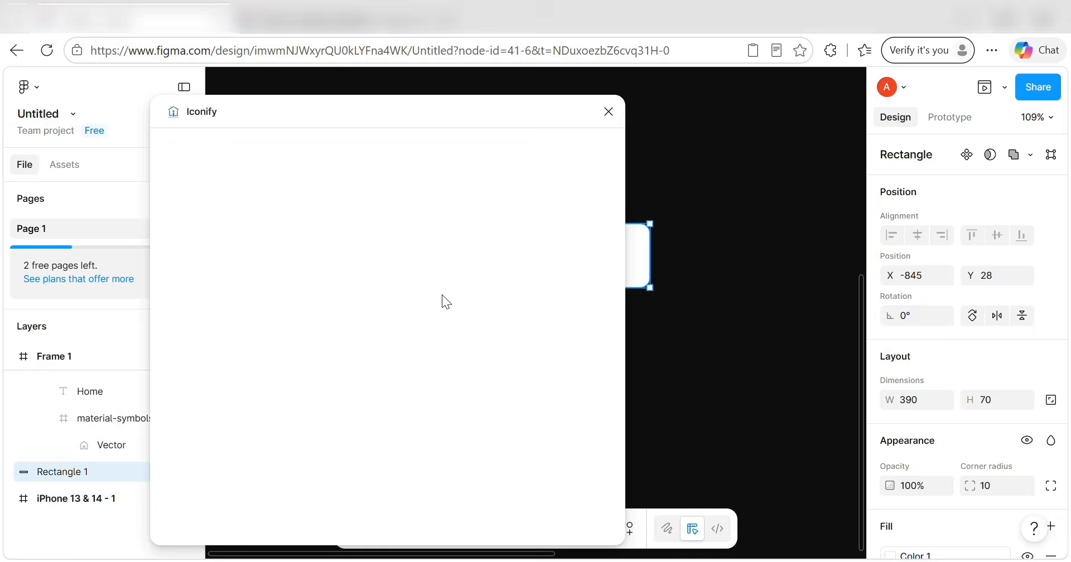
{"action": "left_click", "coordinate": [288, 178]}
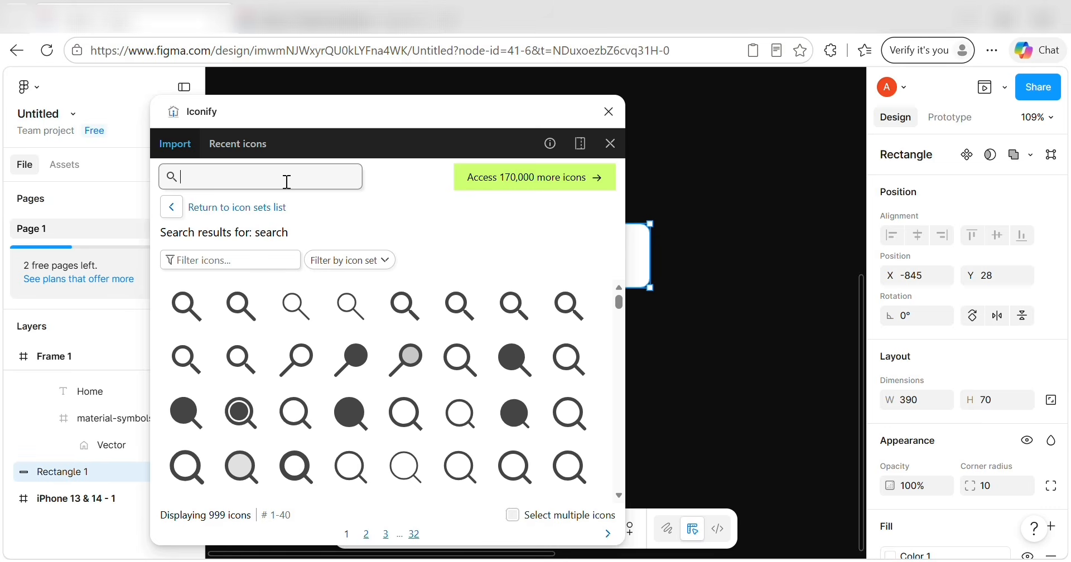
{"action": "type", "text": "library"}
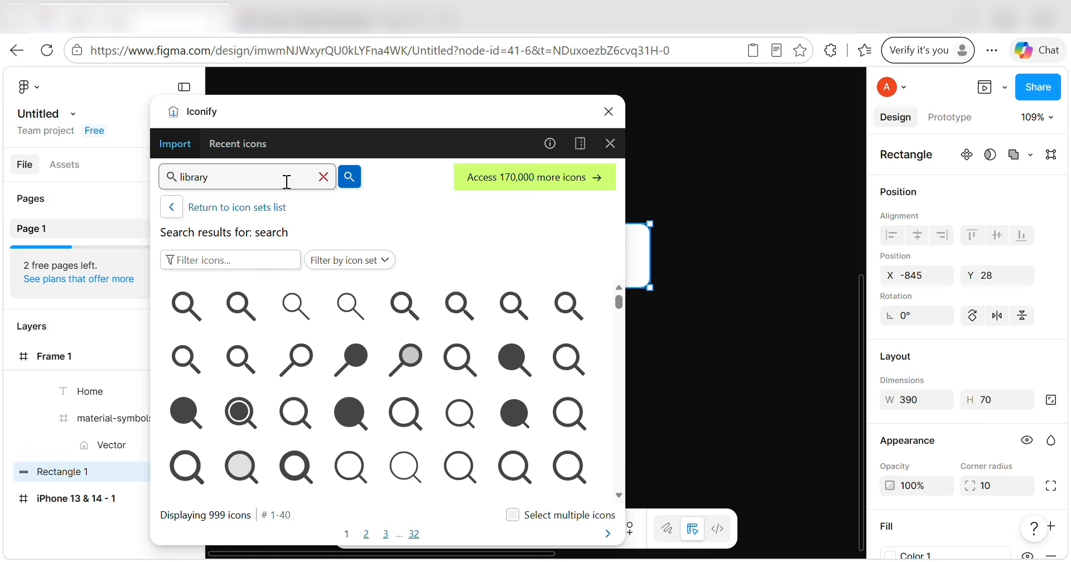
{"action": "key", "text": "Return"}
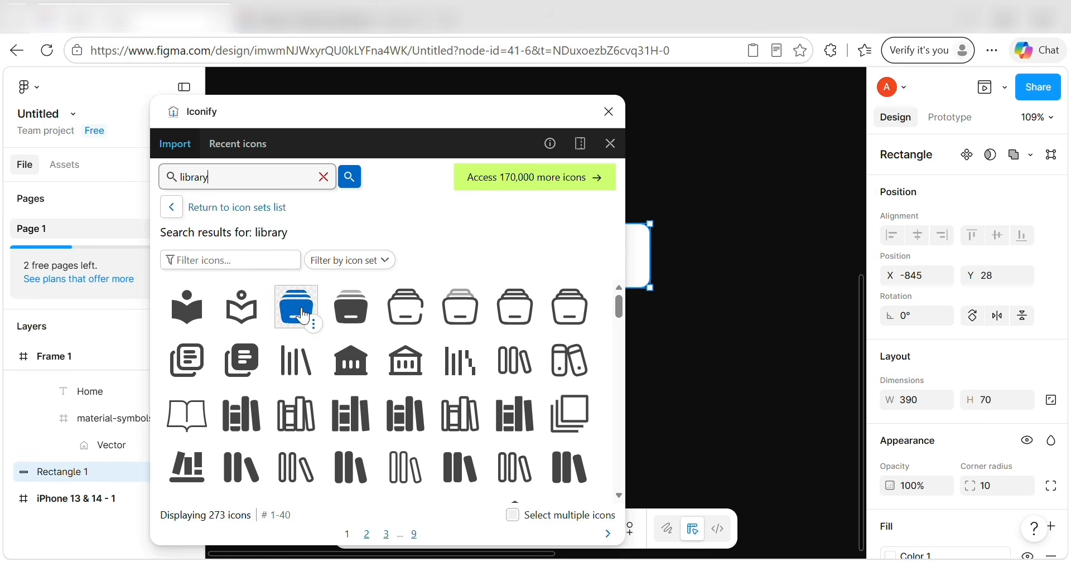
{"action": "left_click", "coordinate": [344, 313]}
{"action": "left_click", "coordinate": [393, 531]}
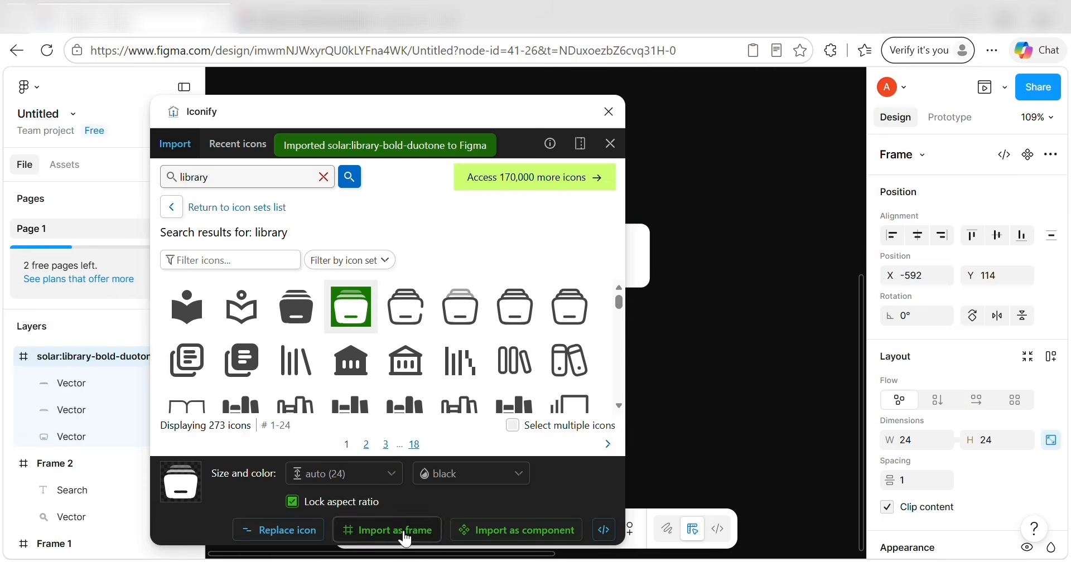
{"action": "left_click", "coordinate": [609, 112]}
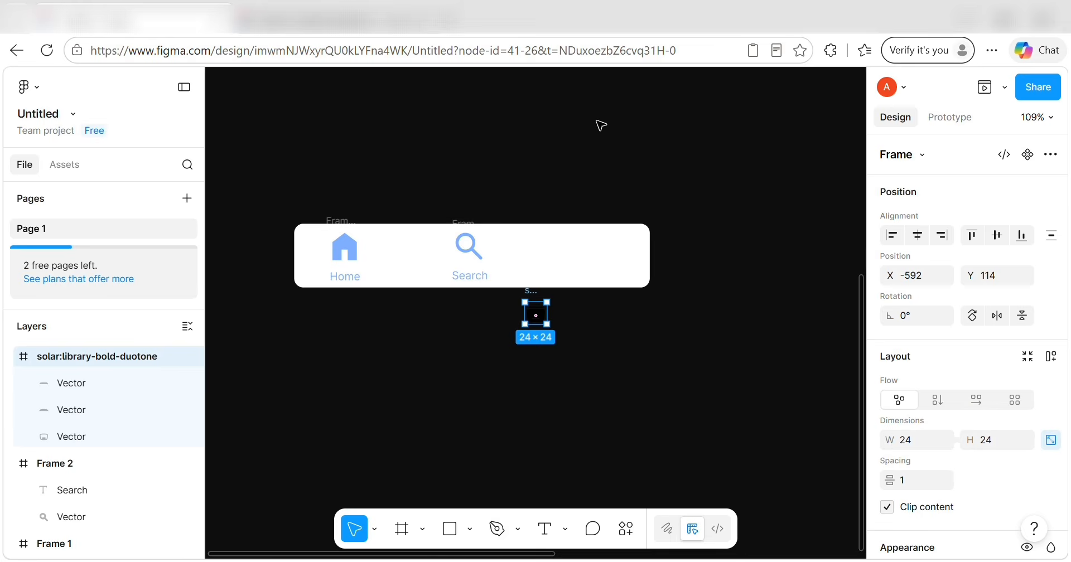
Recolour the library icon IKON blue via its selection colours and start a text label beneath it.
{"action": "scroll", "coordinate": [931, 391], "scroll_direction": "down", "scroll_amount": 5}
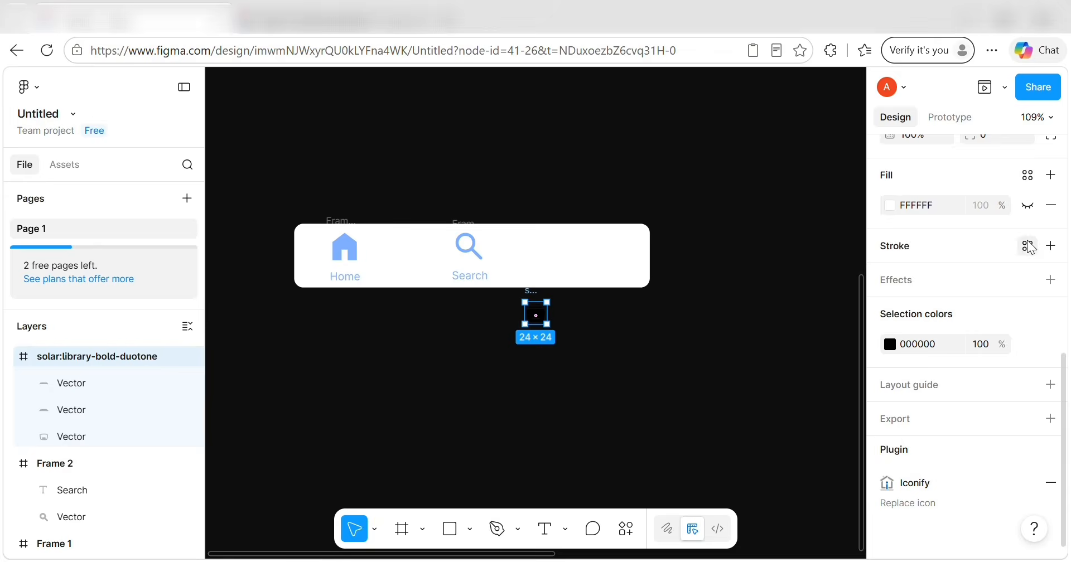
{"action": "left_click", "coordinate": [1027, 176]}
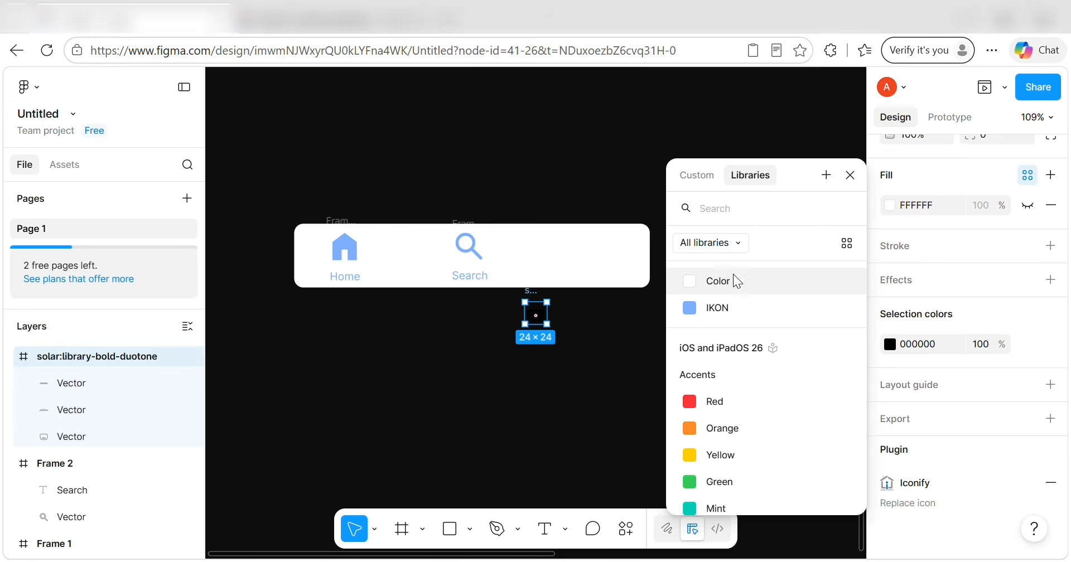
{"action": "left_click", "coordinate": [732, 306]}
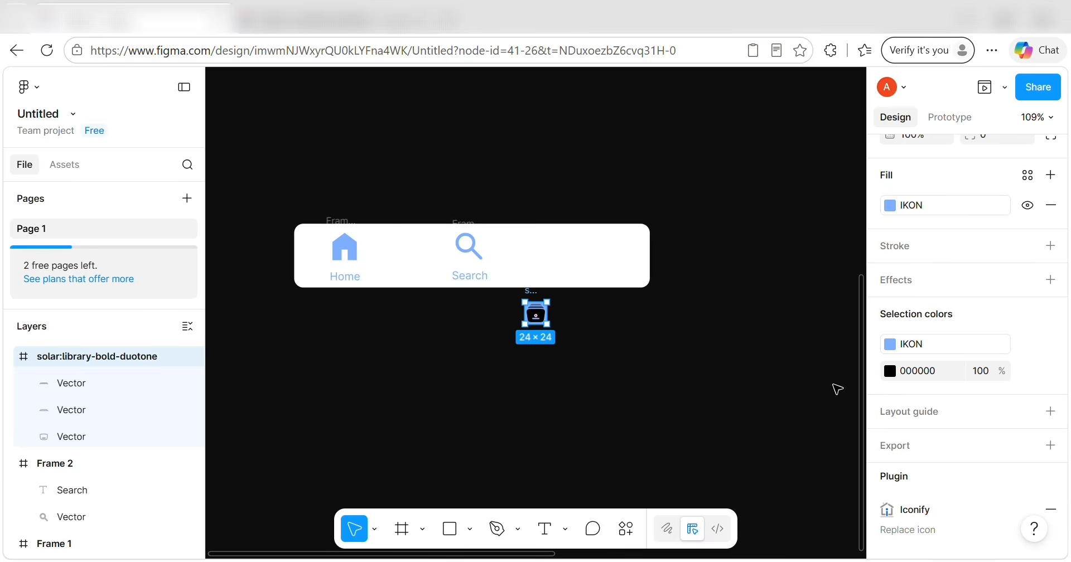
{"action": "key", "text": "ctrl+z"}
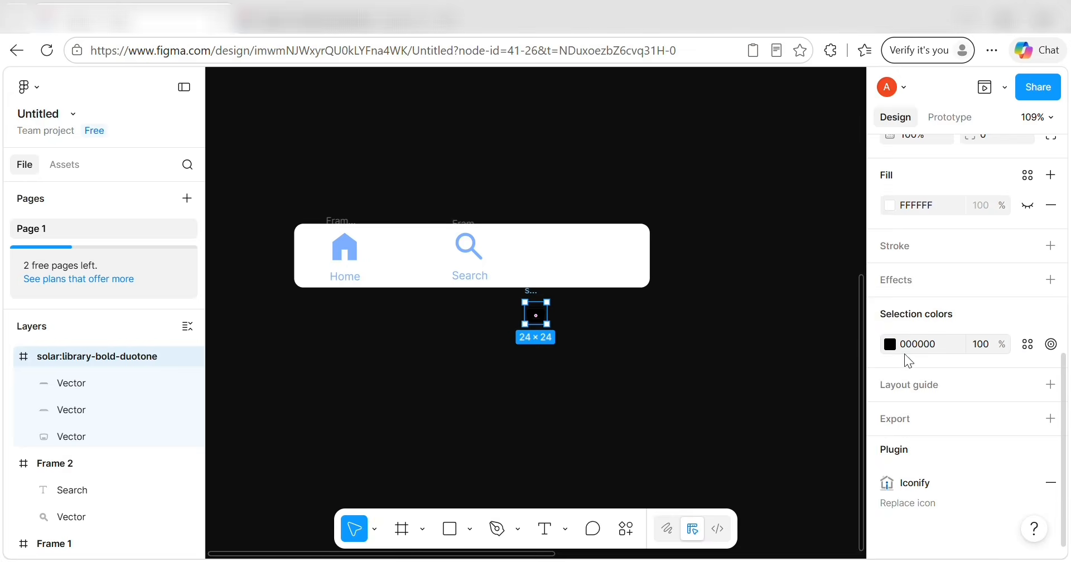
{"action": "left_click", "coordinate": [890, 344]}
{"action": "left_click", "coordinate": [750, 169]}
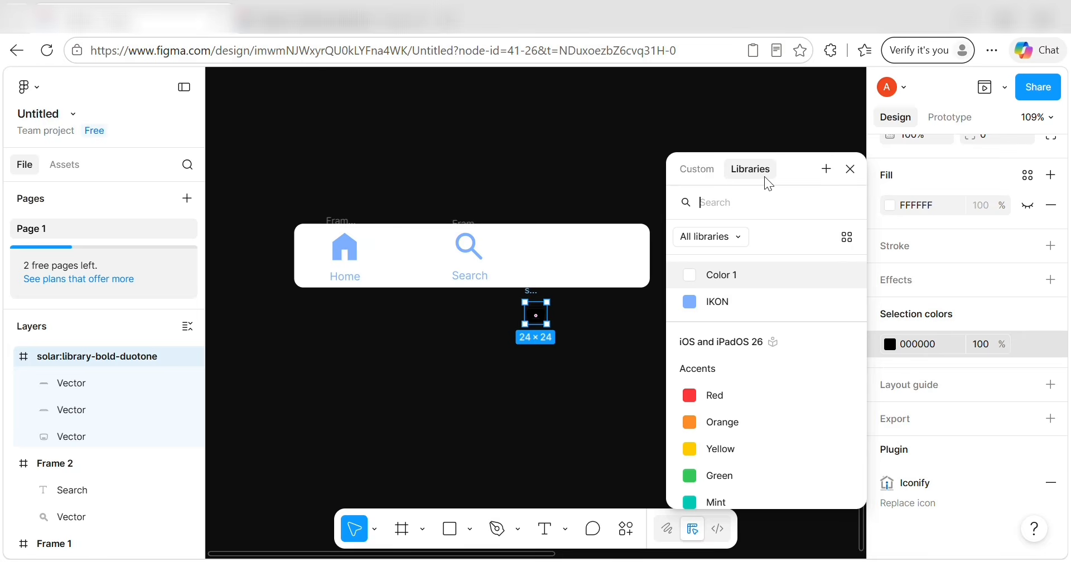
{"action": "left_click", "coordinate": [719, 305]}
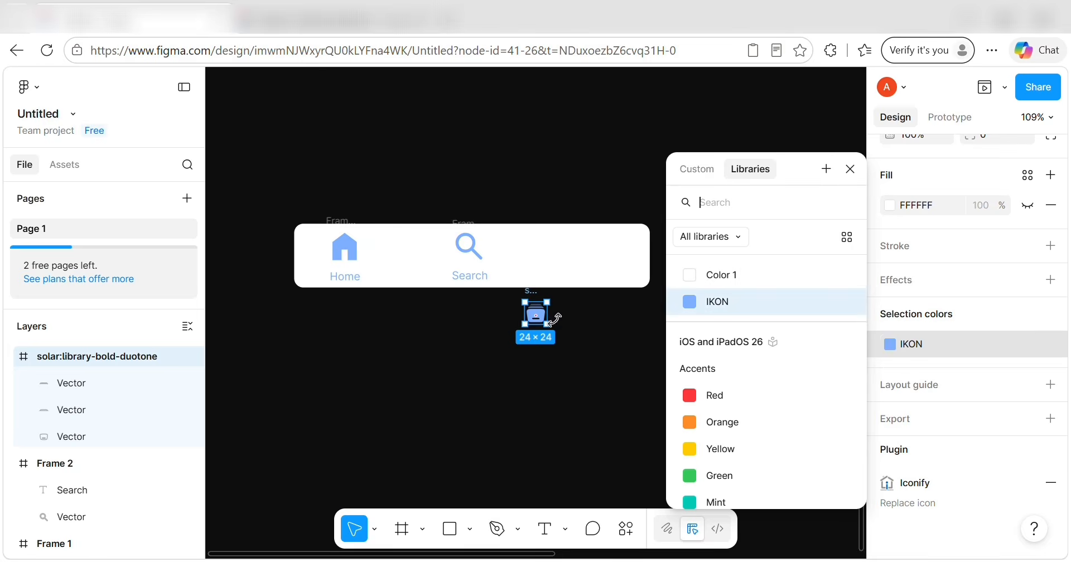
{"action": "left_click", "coordinate": [552, 354]}
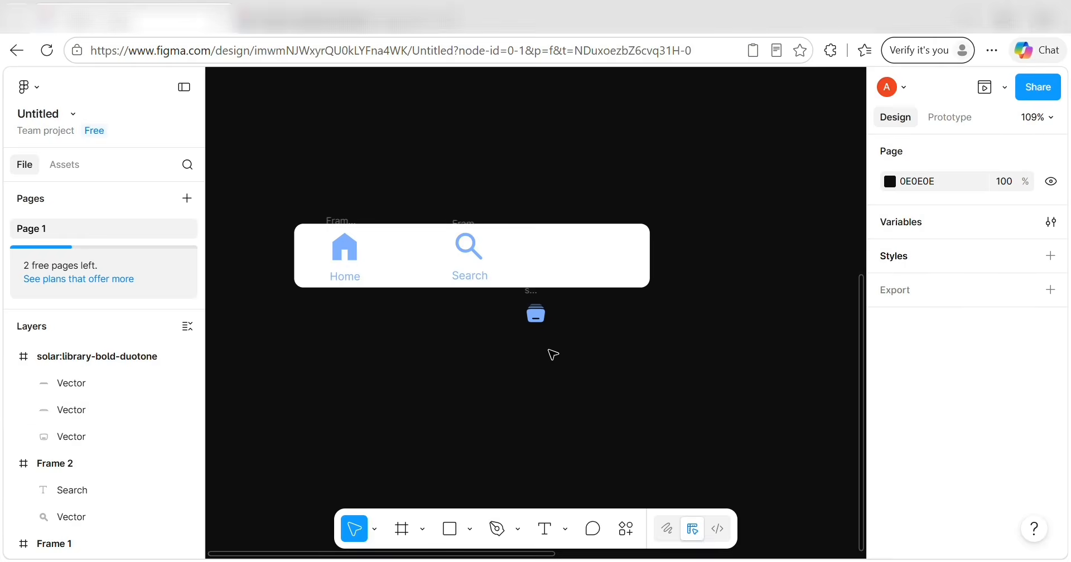
{"action": "left_click", "coordinate": [544, 529]}
{"action": "left_click", "coordinate": [530, 341]}
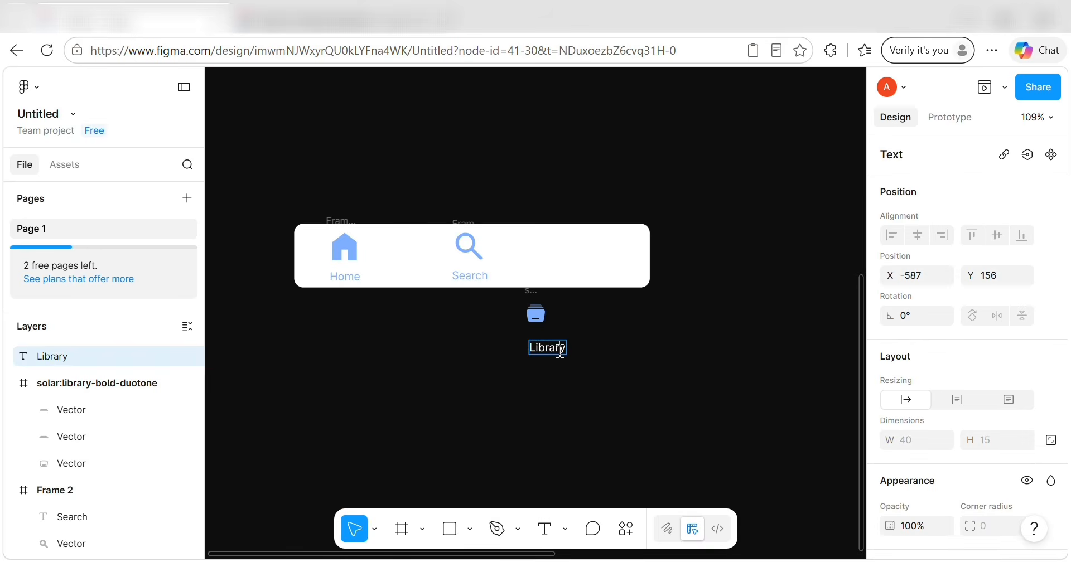
Colour the Library label with the IKON style.
{"action": "key", "text": "Escape"}
{"action": "scroll", "coordinate": [982, 360], "scroll_direction": "down", "scroll_amount": 5}
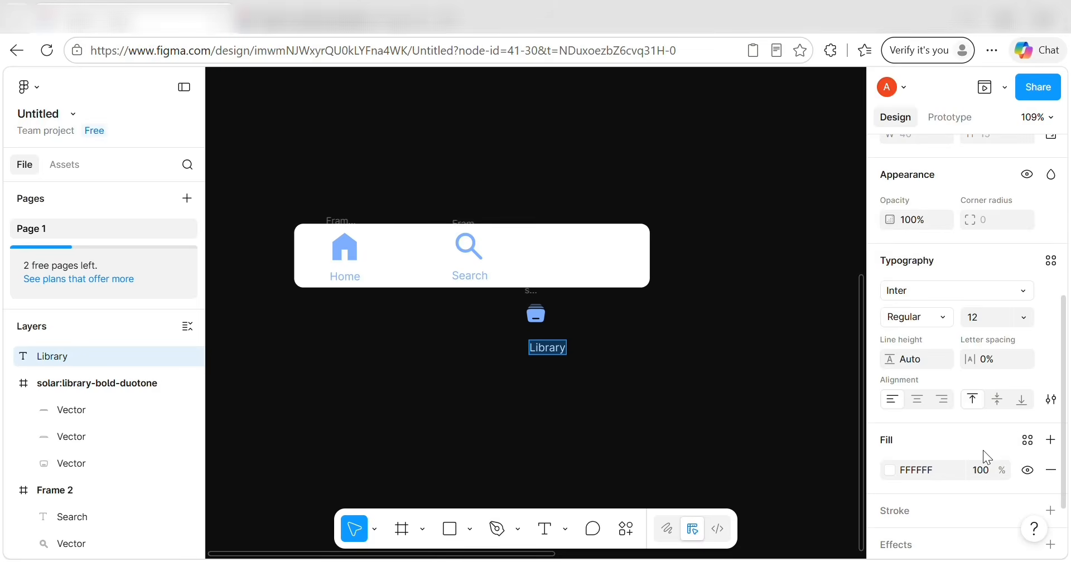
{"action": "left_click", "coordinate": [1029, 447]}
{"action": "left_click", "coordinate": [784, 339]}
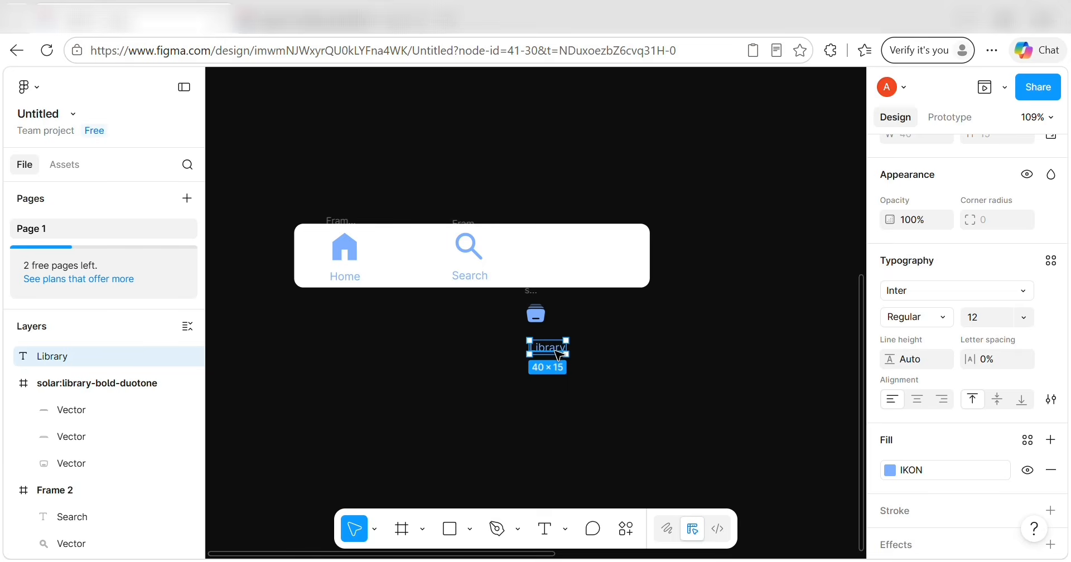
Resize the library icon frame to 40×40.
{"action": "double_click", "coordinate": [536, 316]}
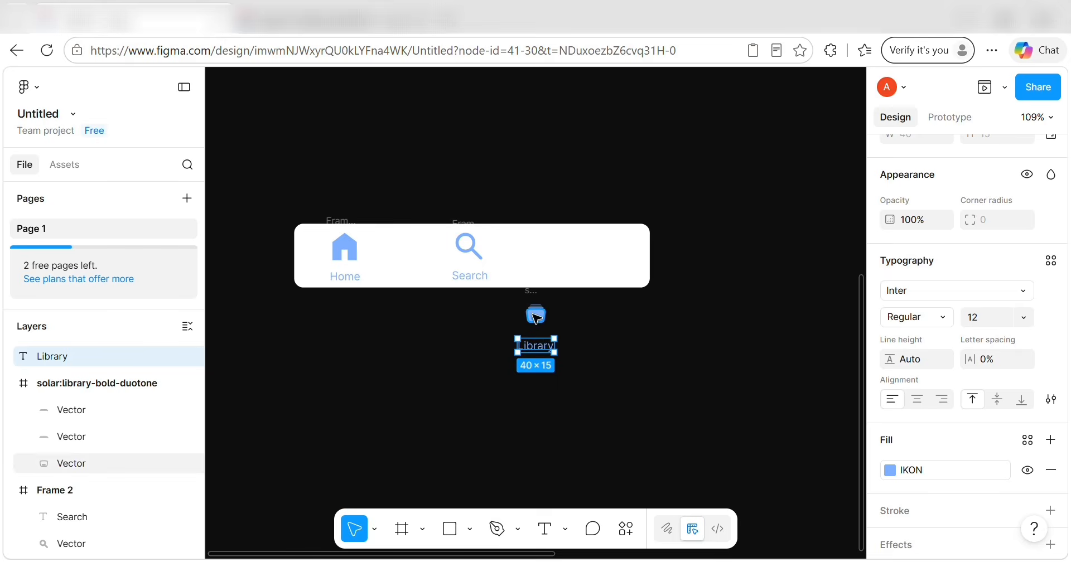
{"action": "key", "text": "Escape"}
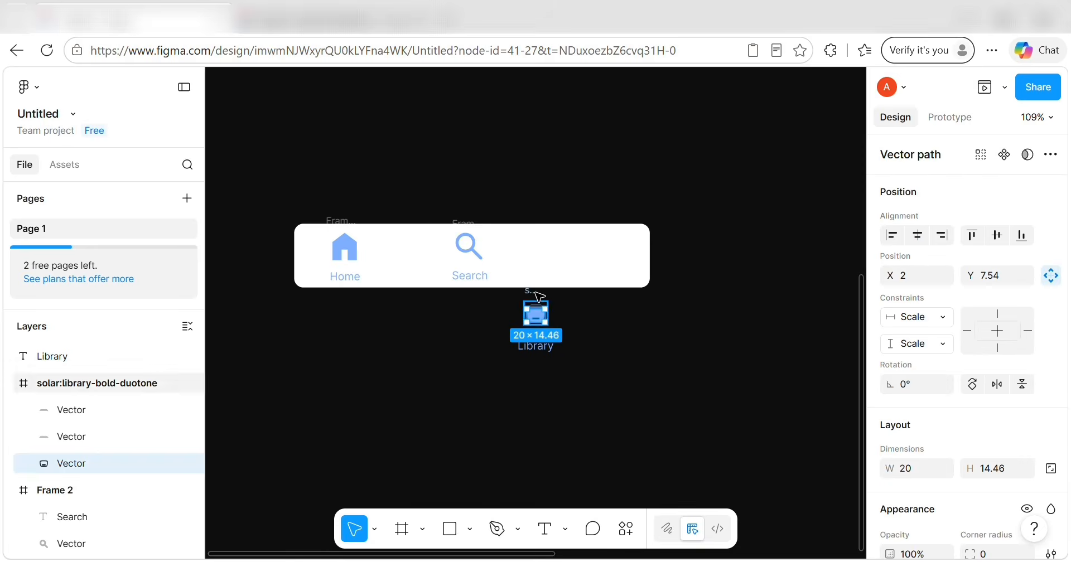
{"action": "left_click", "coordinate": [788, 332]}
{"action": "left_click", "coordinate": [532, 301]}
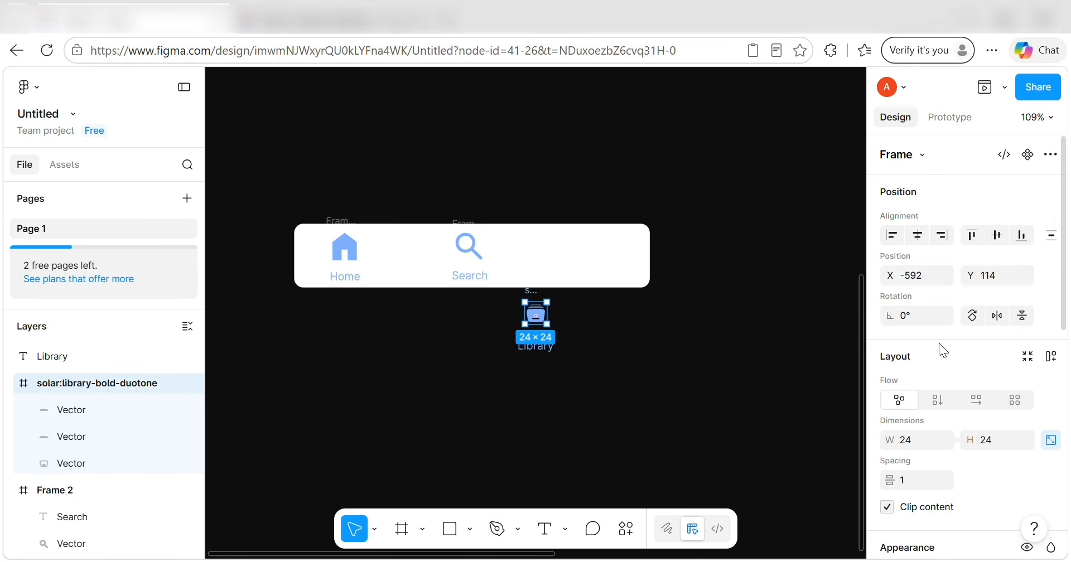
{"action": "scroll", "coordinate": [938, 356], "scroll_direction": "down", "scroll_amount": 2}
{"action": "left_click", "coordinate": [918, 393]}
{"action": "key", "text": "BackSpace"}
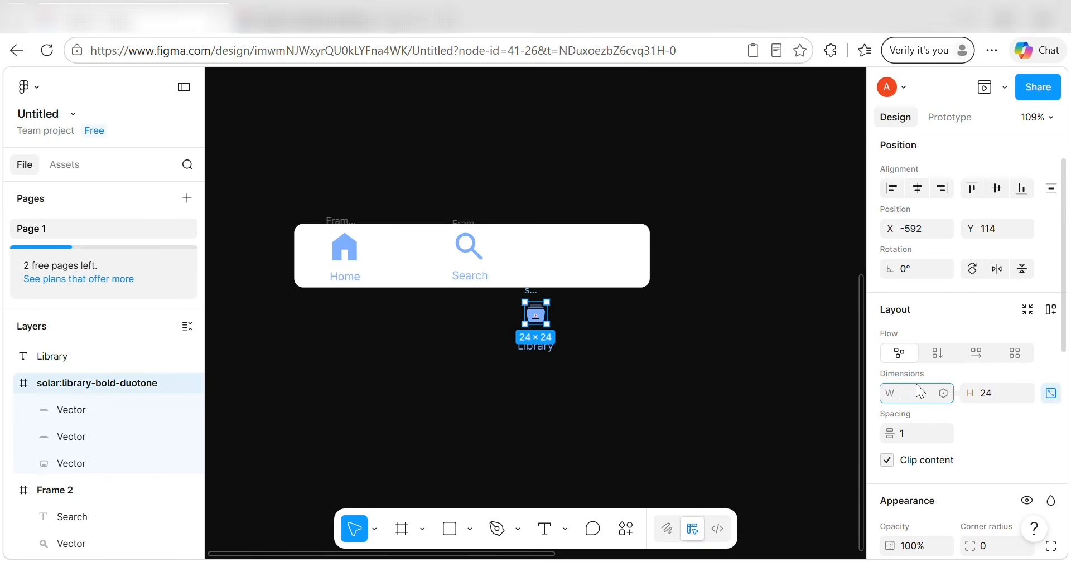
{"action": "type", "text": "40"}
{"action": "left_click", "coordinate": [989, 396]}
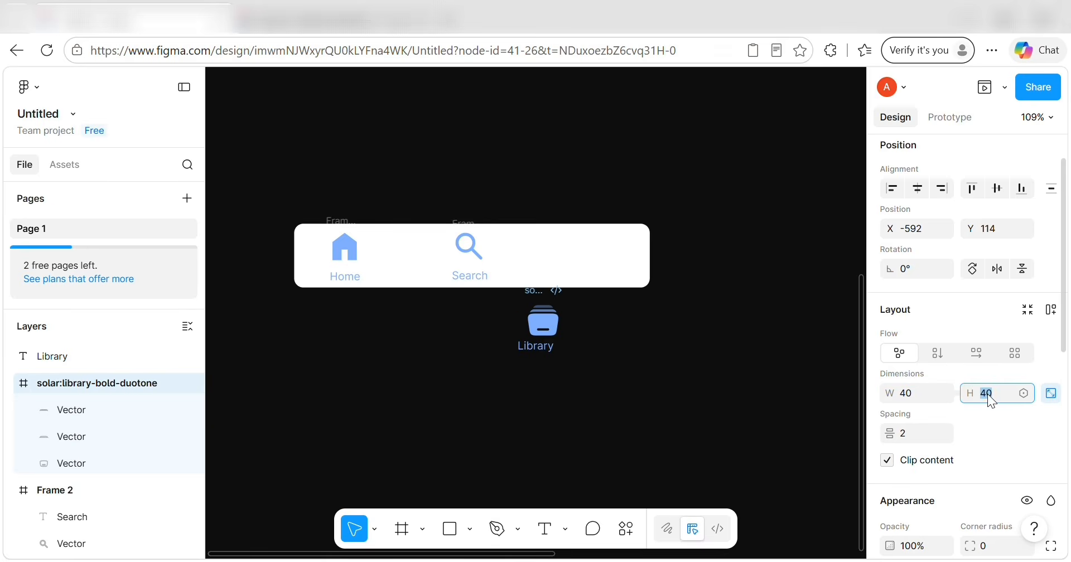
{"action": "type", "text": "40"}
{"action": "key", "text": "Return"}
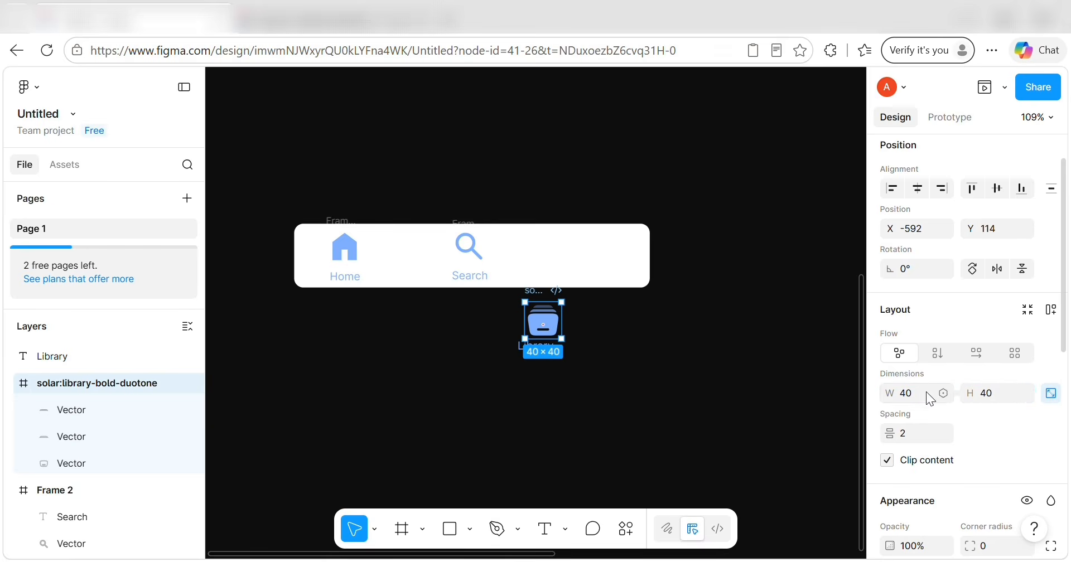
Centre the Library label just beneath the icon and select both layers.
{"action": "left_click", "coordinate": [645, 363]}
{"action": "left_click", "coordinate": [555, 348]}
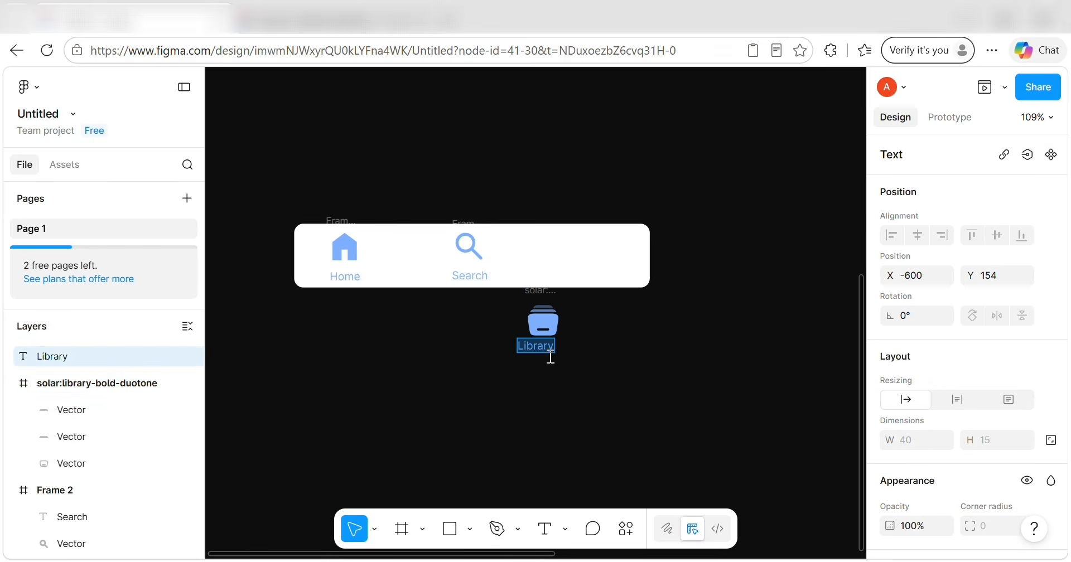
{"action": "key", "text": "alt+Right"}
{"action": "key", "text": "alt+Right"}
{"action": "key", "text": "alt+Right"}
{"action": "key", "text": "alt+Right"}
{"action": "key", "text": "alt+Right"}
{"action": "key", "text": "alt+Right"}
{"action": "key", "text": "alt+Right"}
{"action": "key", "text": "alt+Right"}
{"action": "key", "text": "alt+Right"}
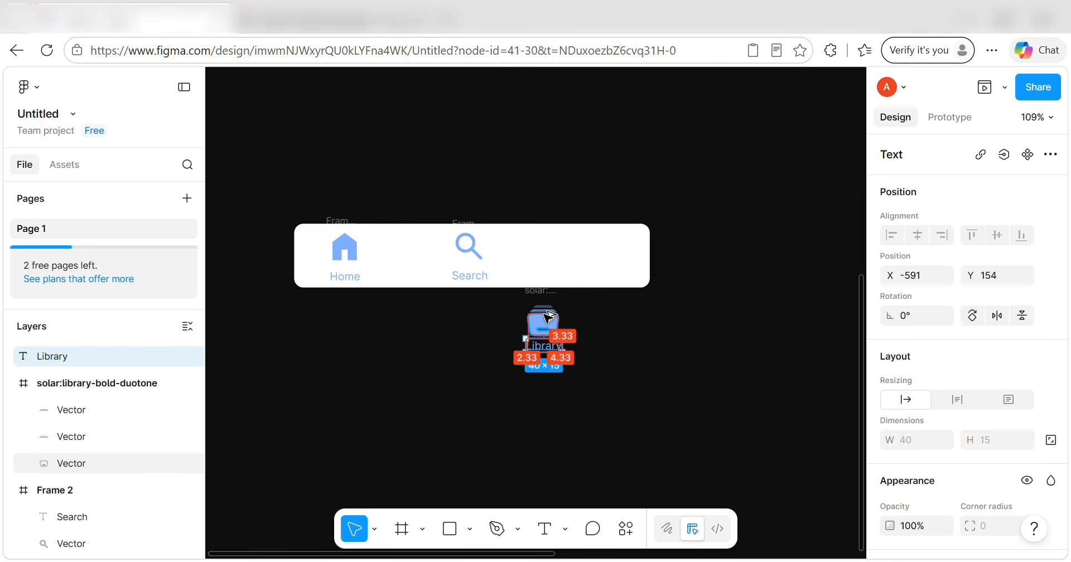
{"action": "key", "text": "alt+Left"}
{"action": "key", "text": "alt+Down"}
{"action": "key", "text": "alt+Down"}
{"action": "key", "text": "alt+Down"}
{"action": "key", "text": "alt+Down"}
{"action": "key", "text": "alt+Down"}
{"action": "key", "text": "alt+Down"}
{"action": "key", "text": "alt+Down"}
{"action": "key", "text": "alt+Down"}
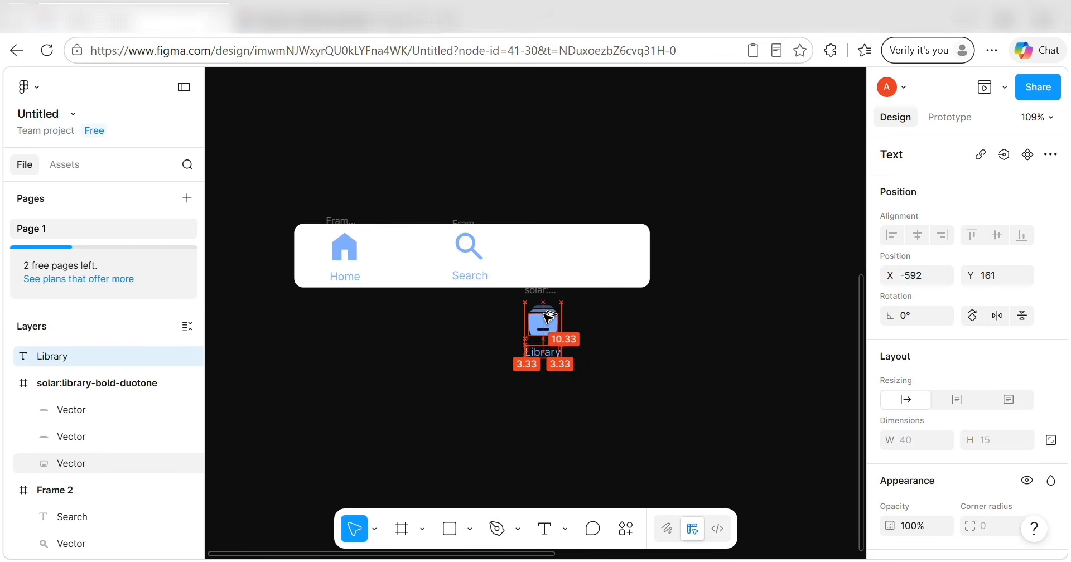
{"action": "key", "text": "alt+Up"}
{"action": "key", "text": "alt+Up"}
{"action": "key", "text": "alt+Up"}
{"action": "key", "text": "alt+Up"}
{"action": "key", "text": "alt+Up"}
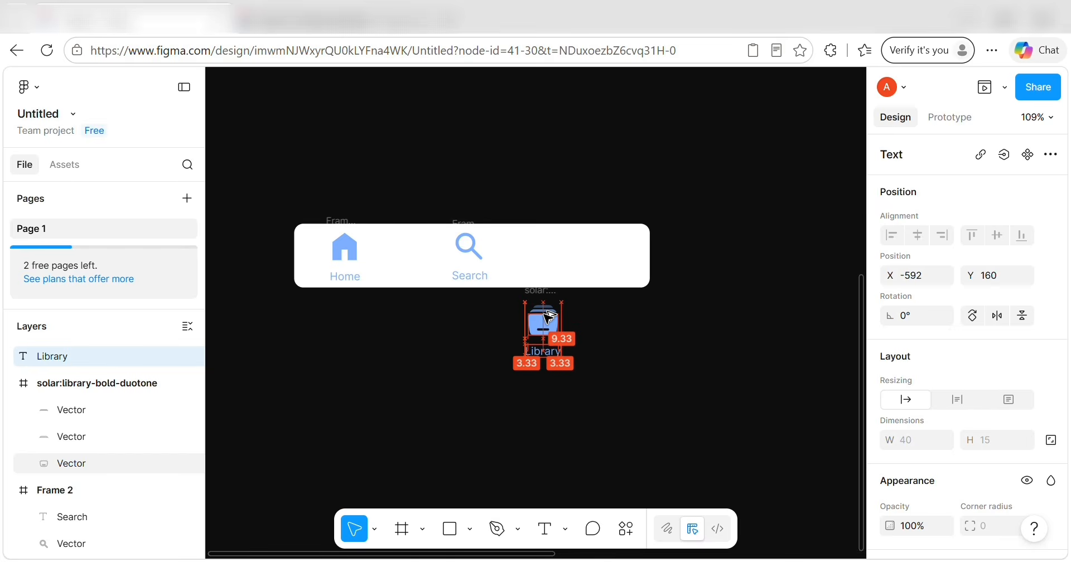
{"action": "left_click_drag", "start_coordinate": [498, 290], "coordinate": [605, 381]}
{"action": "right_click", "coordinate": [546, 336]}
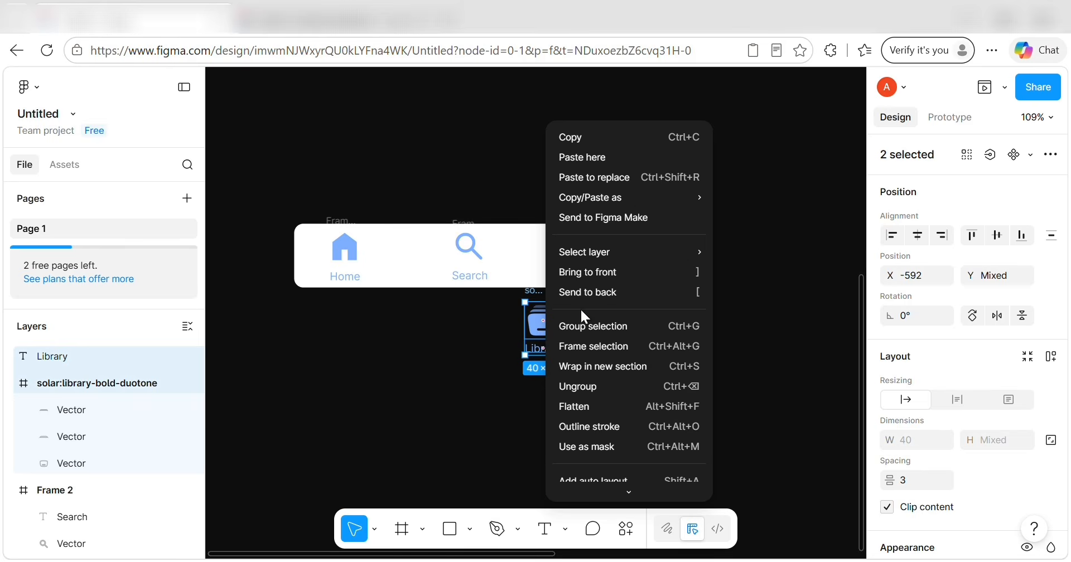
Wrap the Library icon and label in a frame and place it in the nav bar beside Search.
{"action": "left_click", "coordinate": [592, 346]}
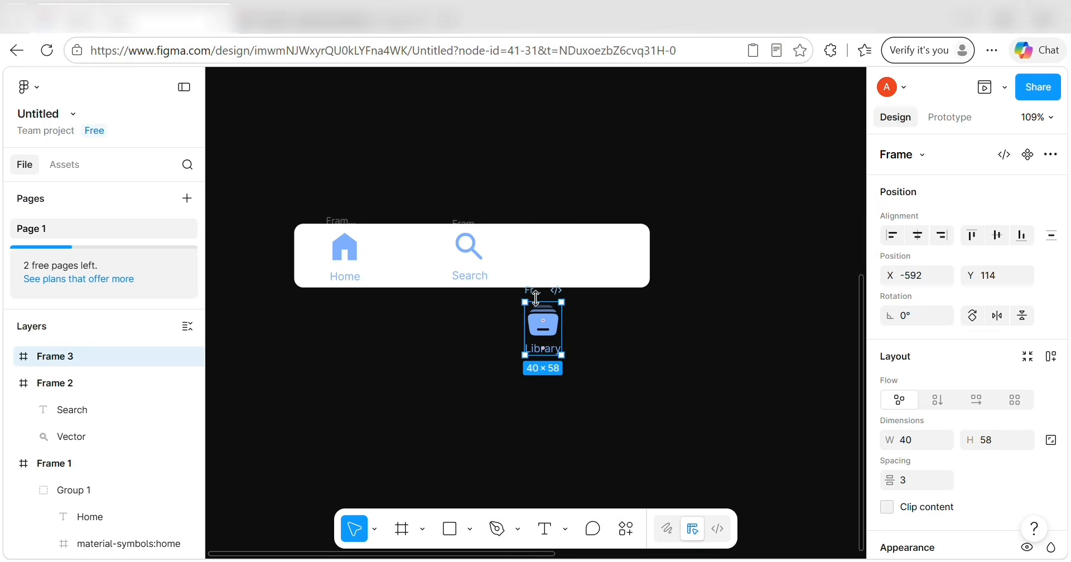
{"action": "left_click_drag", "start_coordinate": [535, 295], "coordinate": [601, 223]}
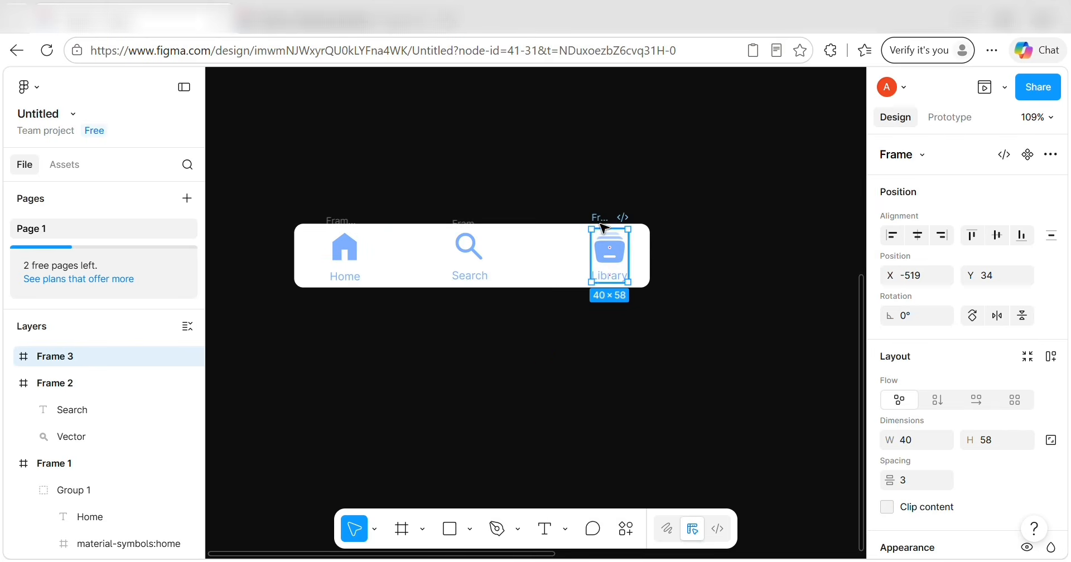
{"action": "key", "text": "alt"}
{"action": "key", "text": "Left"}
{"action": "key", "text": "Left"}
{"action": "key", "text": "Left"}
{"action": "key", "text": "Left"}
{"action": "key", "text": "Left"}
{"action": "key", "text": "Left"}
{"action": "key", "text": "Left"}
{"action": "key", "text": "Left"}
{"action": "key", "text": "Left"}
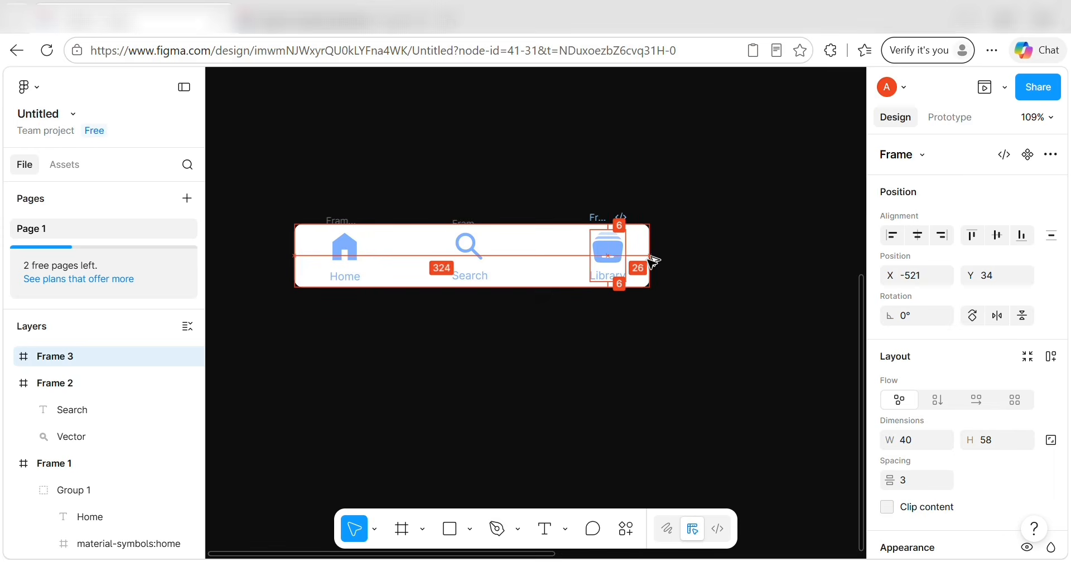
{"action": "key", "text": "Left"}
{"action": "key", "text": "Left"}
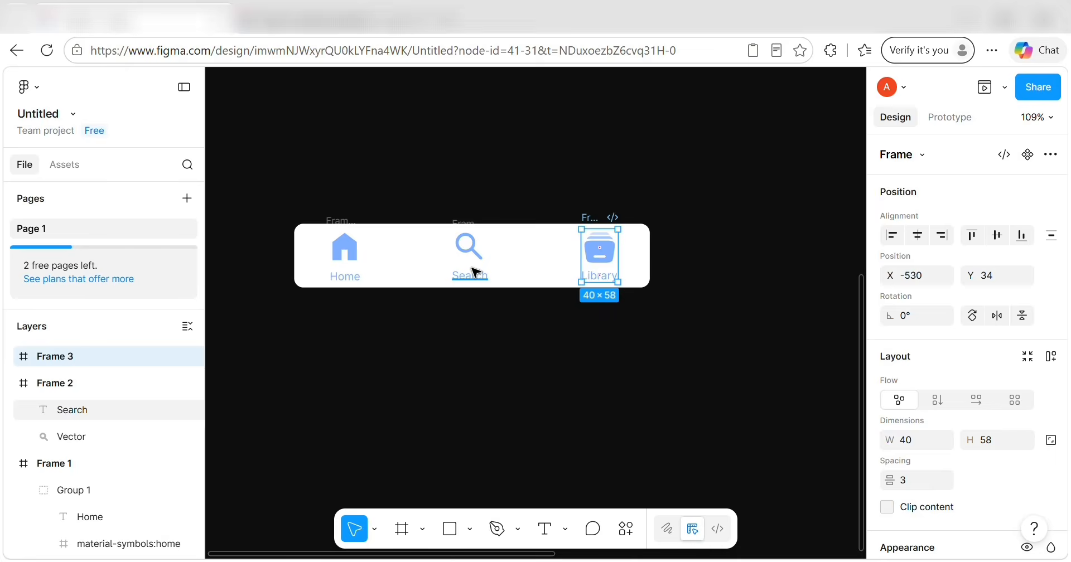
Check the Library item's spacing against Search and Home, then duplicate the Library frame.
{"action": "left_click", "coordinate": [473, 273]}
{"action": "left_click", "coordinate": [598, 223]}
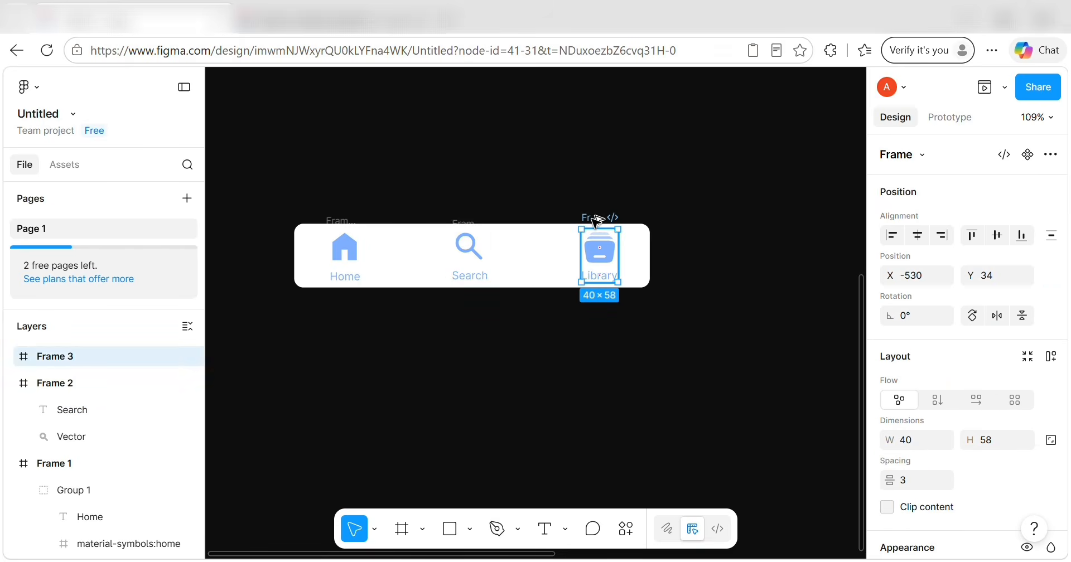
{"action": "left_click", "coordinate": [470, 222]}
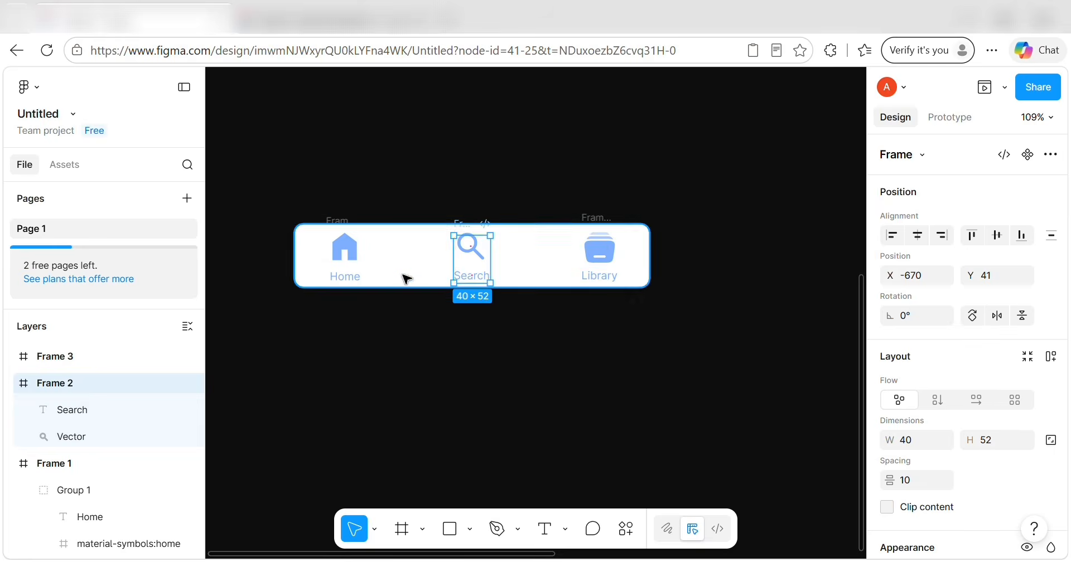
{"action": "left_click", "coordinate": [336, 249]}
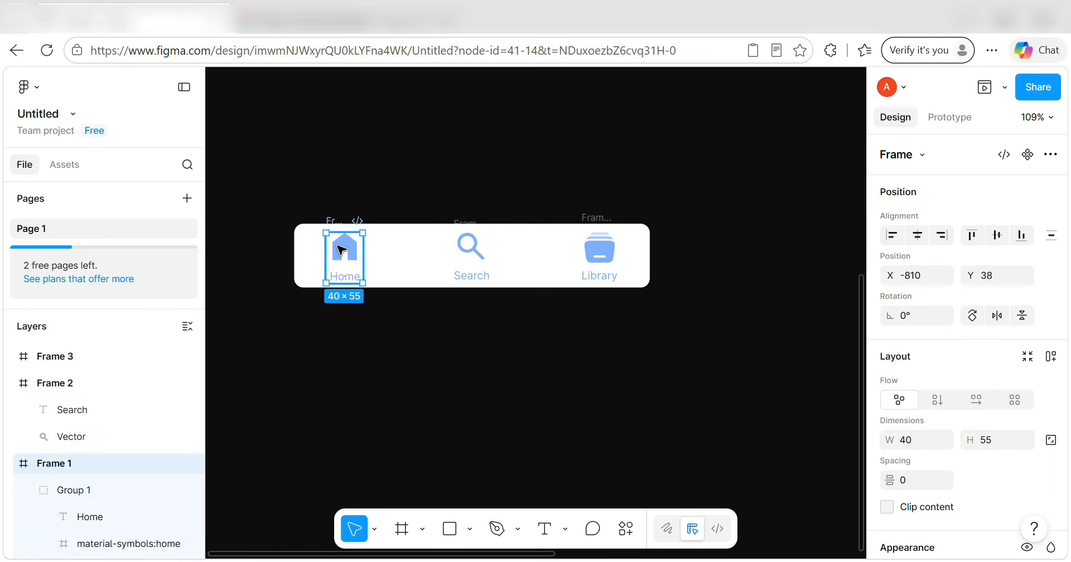
{"action": "double_click", "coordinate": [601, 255]}
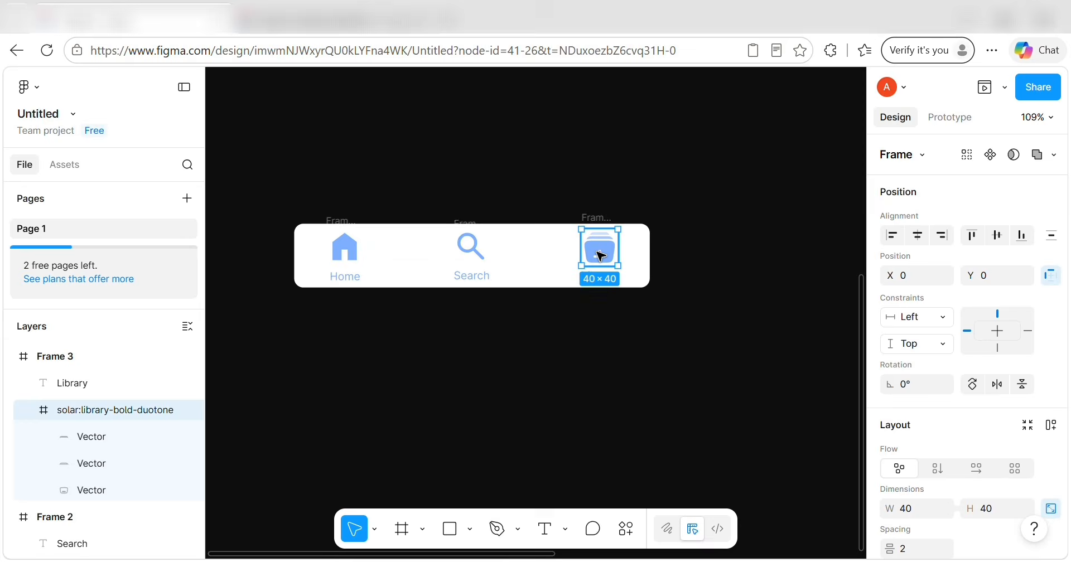
{"action": "left_click", "coordinate": [598, 218]}
{"action": "key", "text": "ctrl+d"}
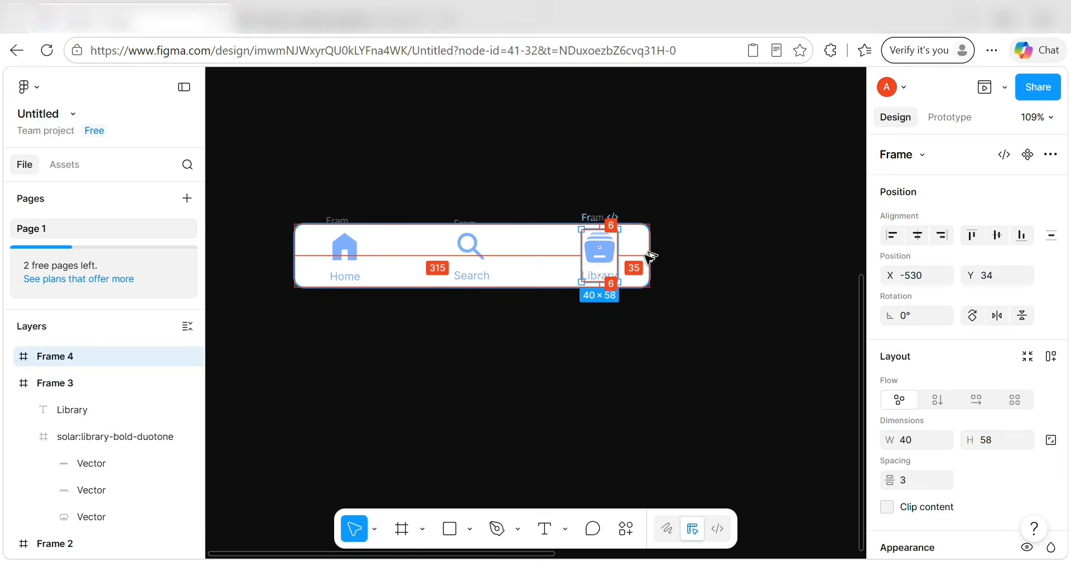
{"action": "left_click", "coordinate": [634, 320]}
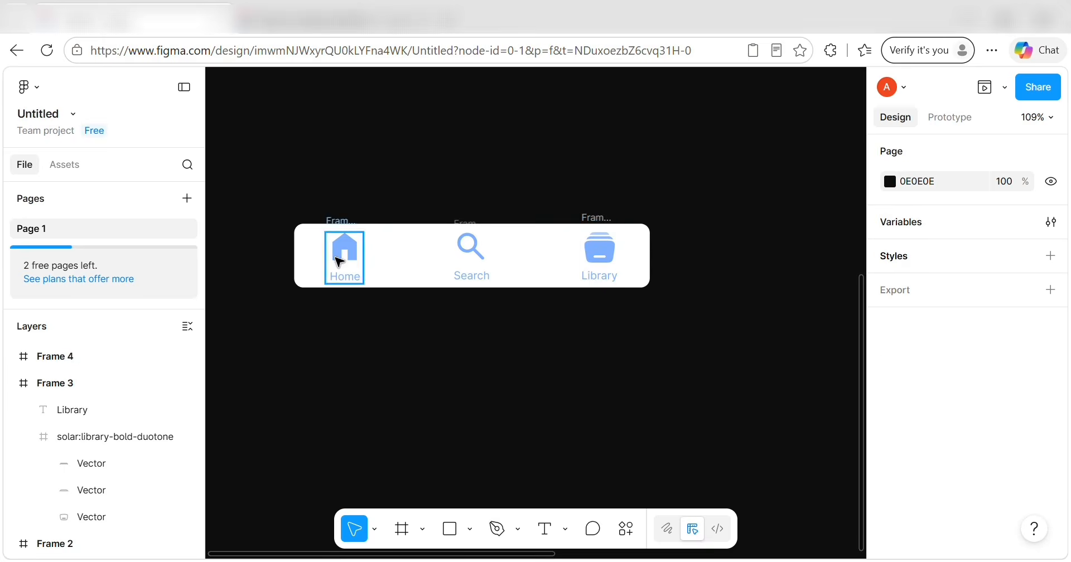
Wrap the nav bar and its items in Frame 5, make it a component, and add two more variants.
{"action": "left_click_drag", "start_coordinate": [260, 208], "coordinate": [701, 306]}
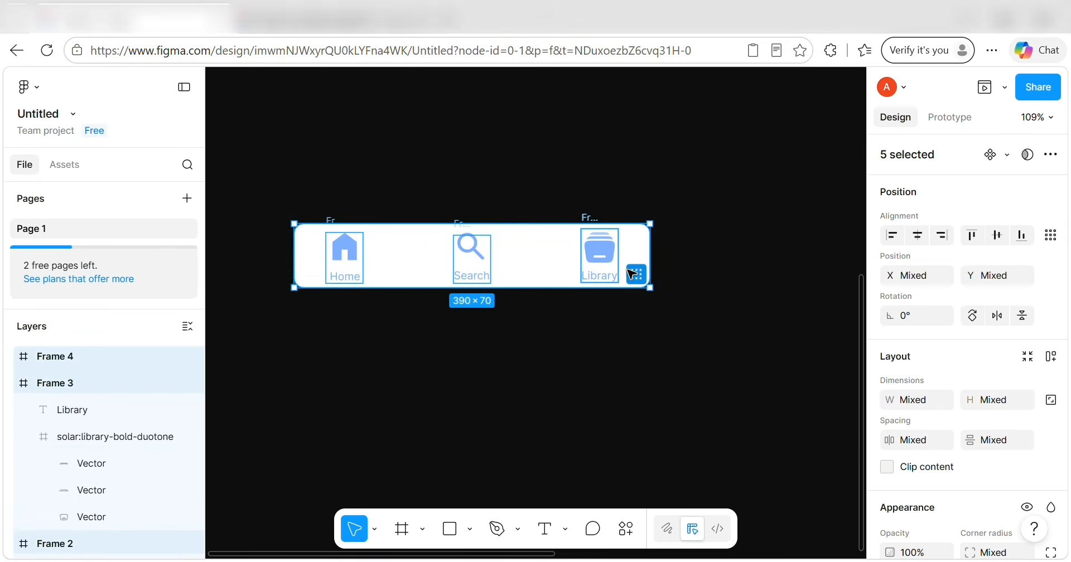
{"action": "right_click", "coordinate": [562, 262]}
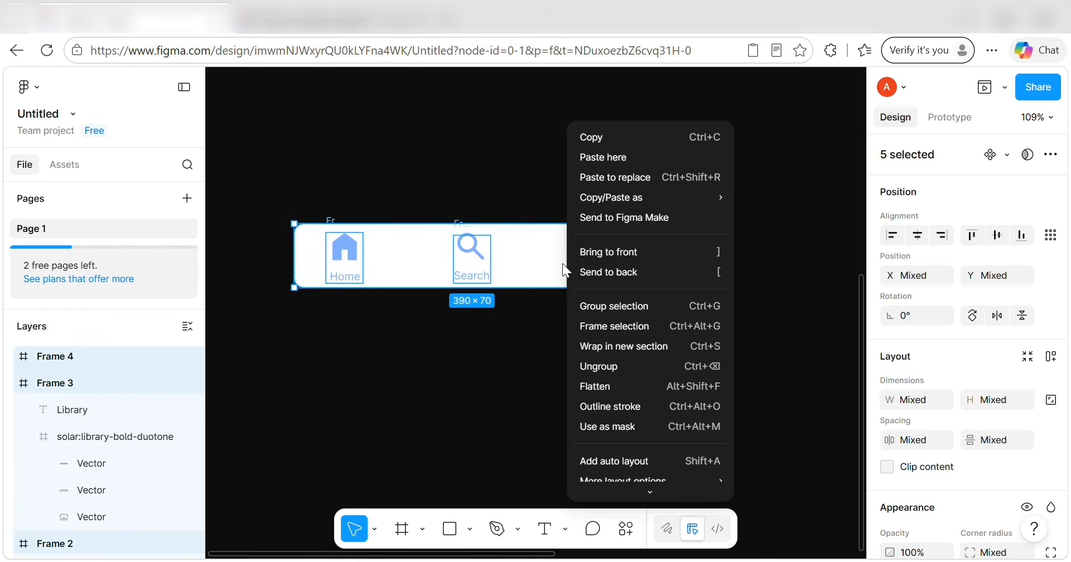
{"action": "left_click", "coordinate": [623, 322]}
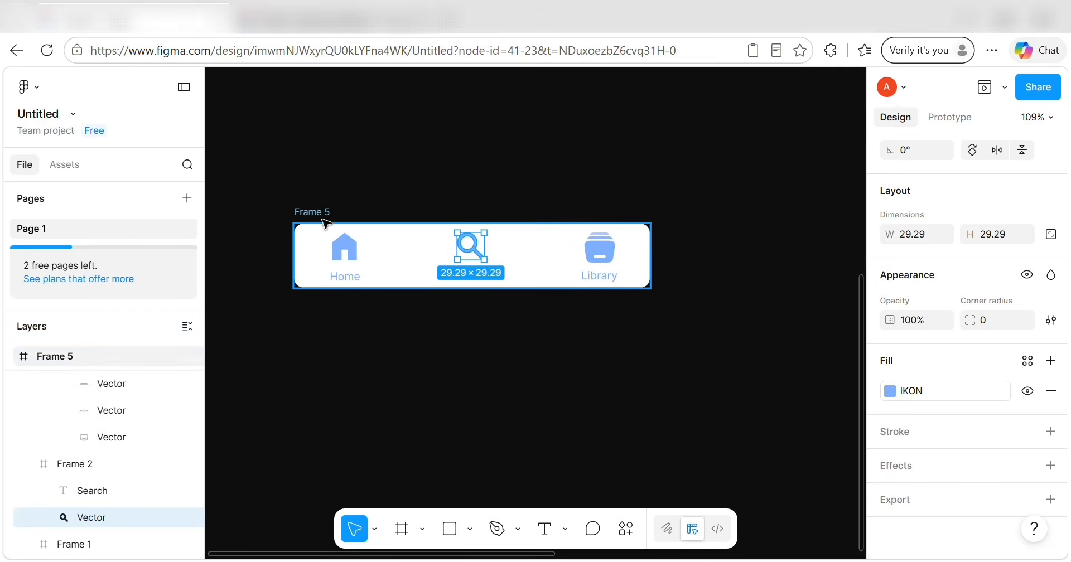
{"action": "left_click", "coordinate": [320, 212]}
{"action": "scroll", "coordinate": [1012, 180], "scroll_direction": "up", "scroll_amount": 4}
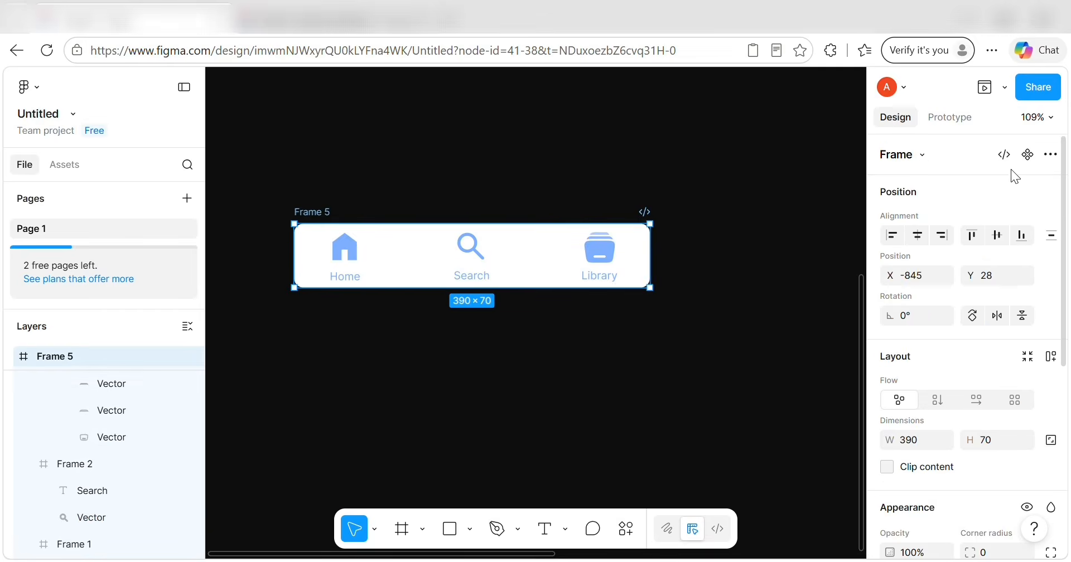
{"action": "left_click", "coordinate": [1028, 155]}
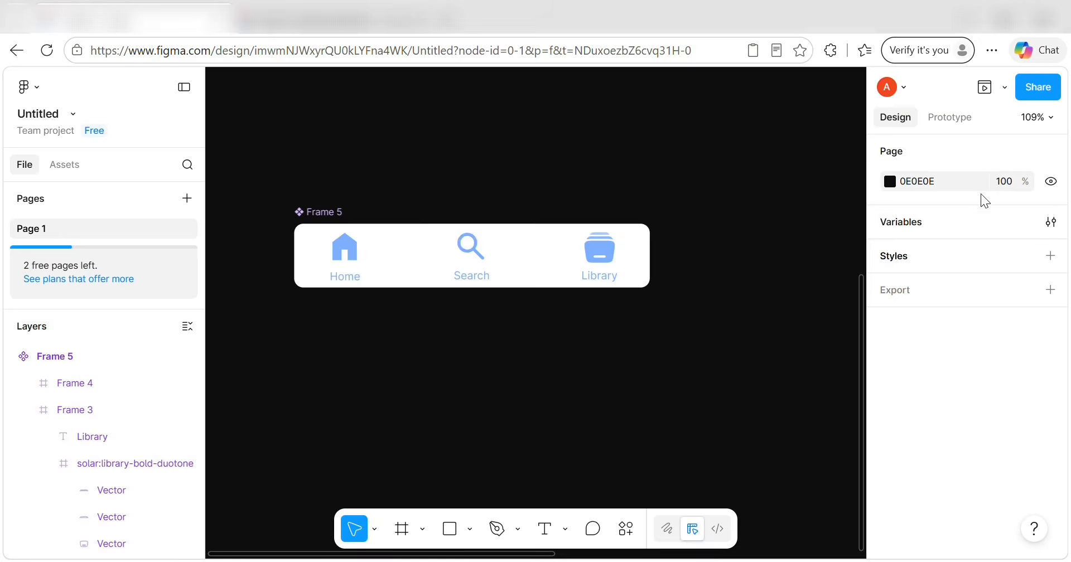
{"action": "left_click", "coordinate": [301, 222]}
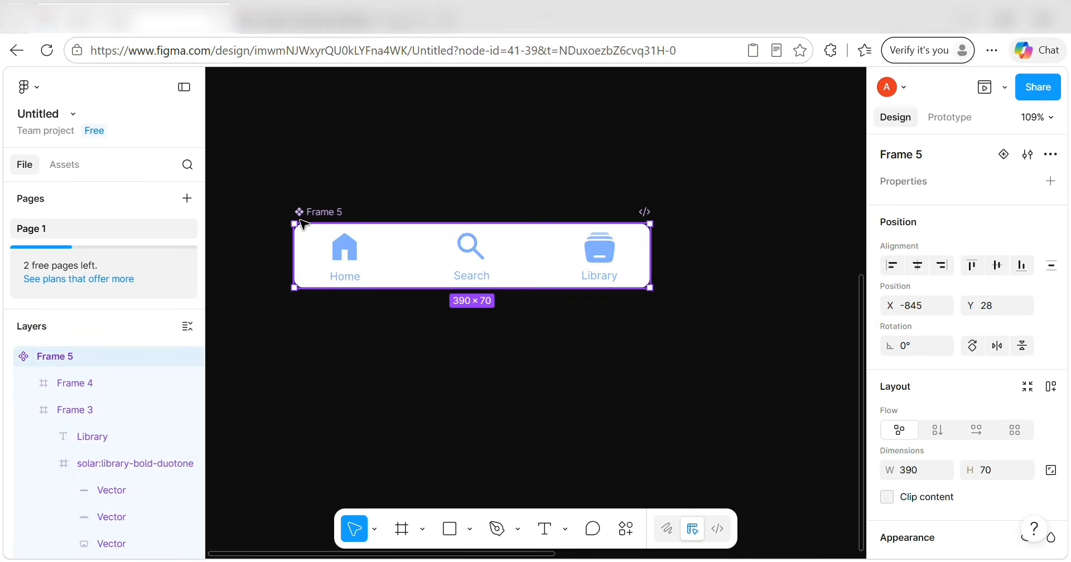
{"action": "left_click", "coordinate": [1004, 156]}
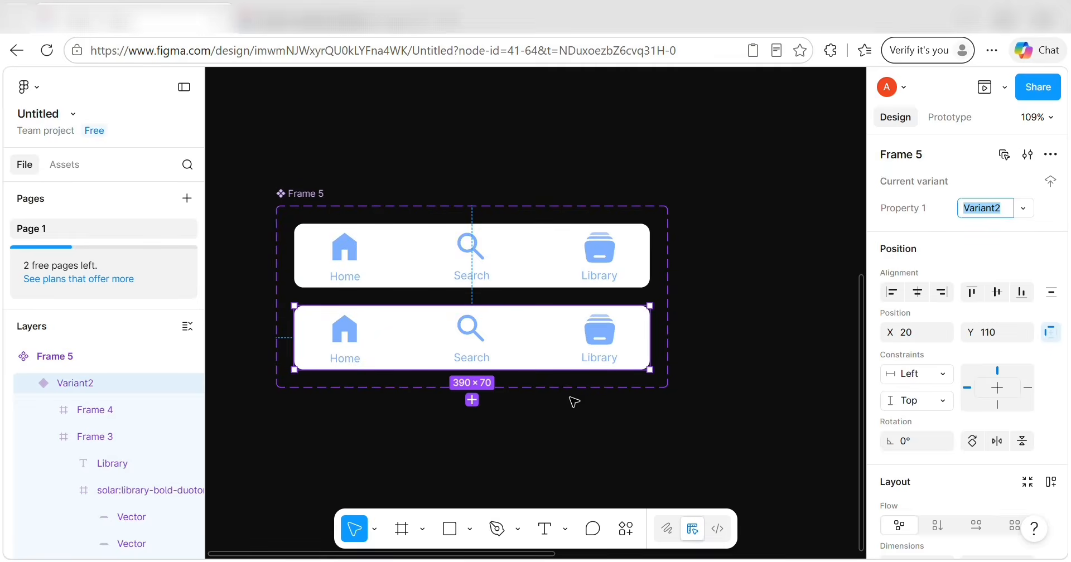
{"action": "left_click", "coordinate": [472, 400]}
Select the middle variant's Home icon vector and open its IKON fill in the Custom colour editor.
{"action": "double_click", "coordinate": [344, 337]}
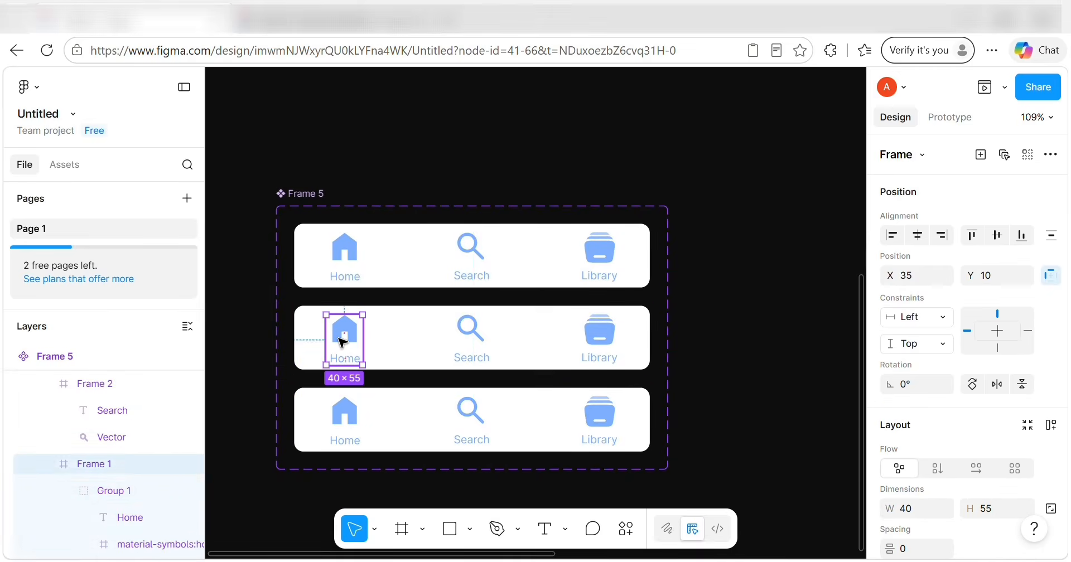
{"action": "double_click", "coordinate": [344, 339]}
{"action": "double_click", "coordinate": [343, 341]}
{"action": "double_click", "coordinate": [343, 341]}
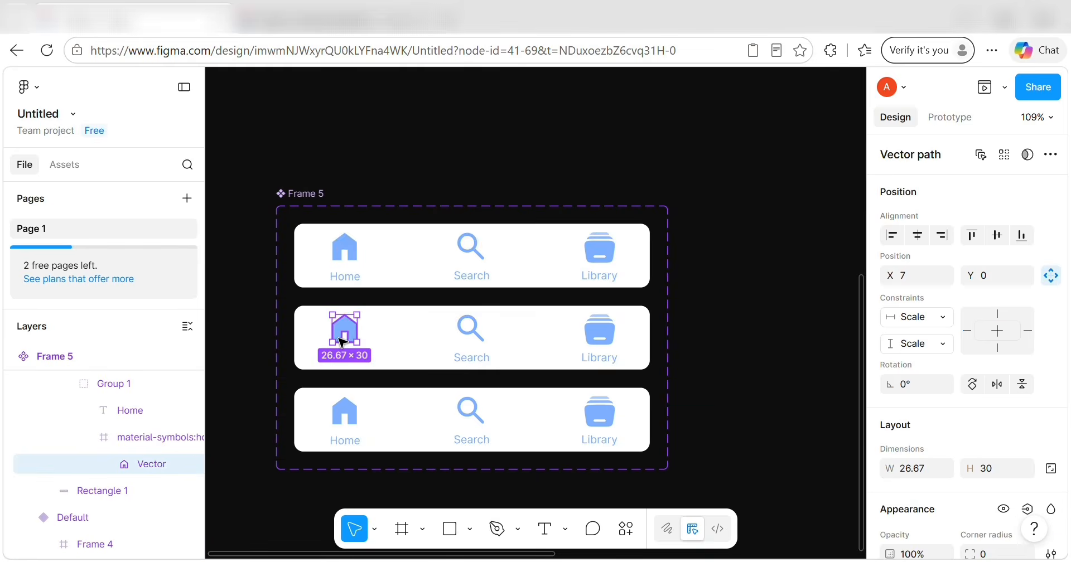
{"action": "scroll", "coordinate": [919, 371], "scroll_direction": "down", "scroll_amount": 4}
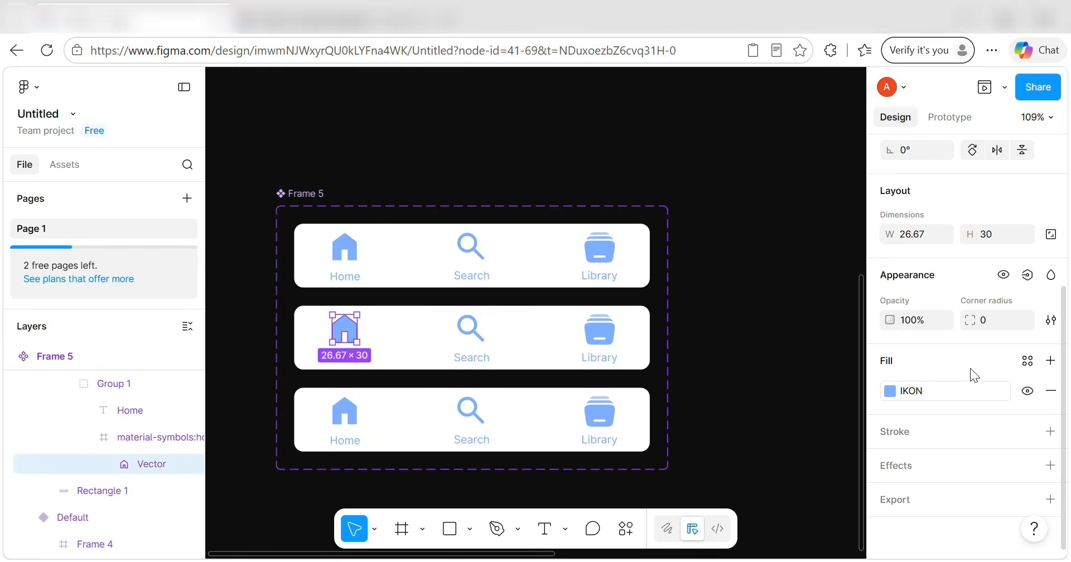
{"action": "left_click", "coordinate": [883, 391]}
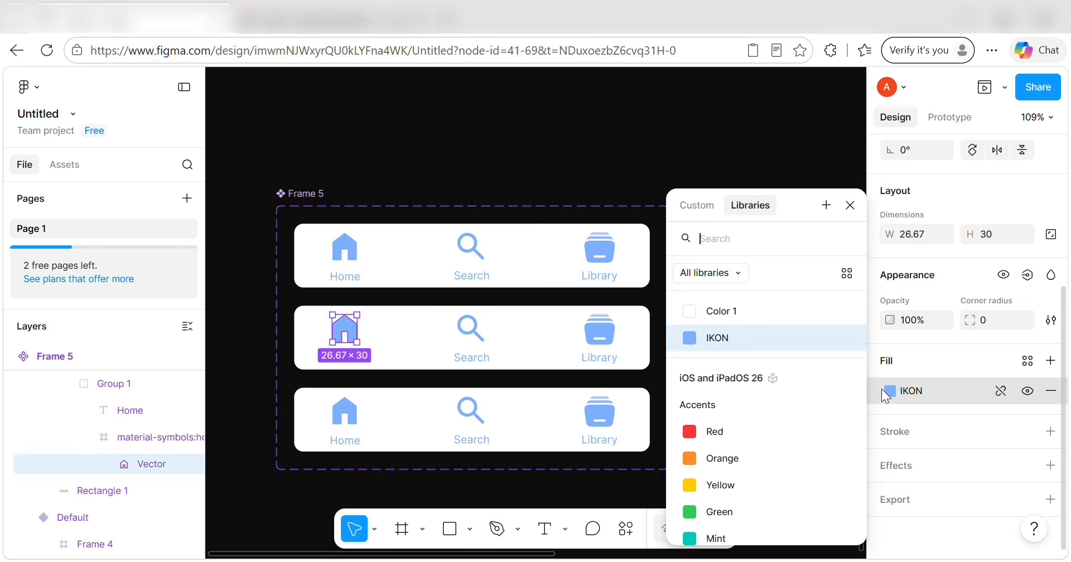
{"action": "left_click", "coordinate": [692, 219]}
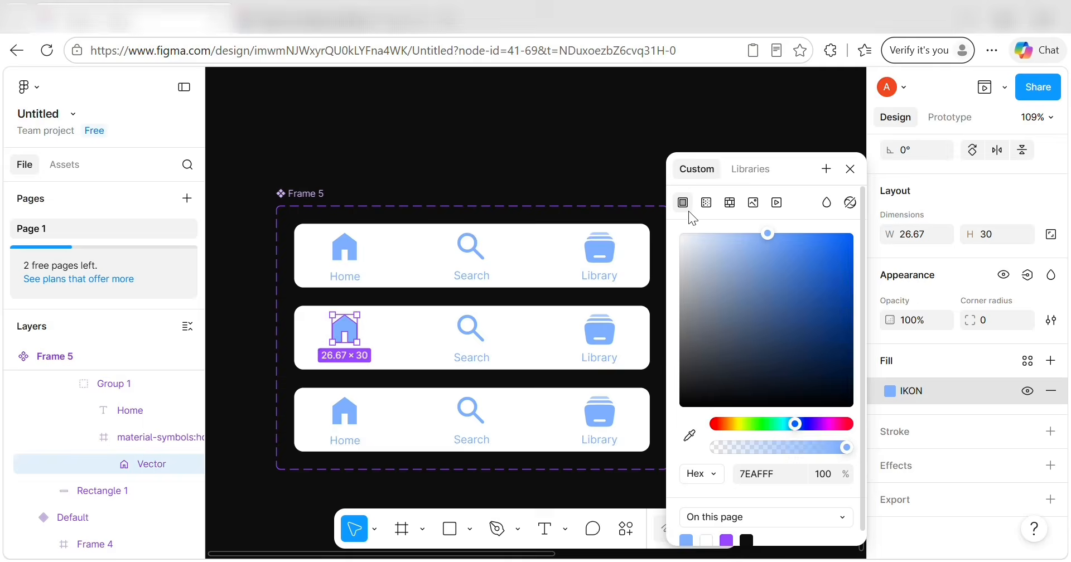
Change the Home icon's fill hex from 7EAFFF to B7C2D9.
{"action": "left_click", "coordinate": [770, 475]}
{"action": "key", "text": "BackSpace"}
{"action": "type", "text": "B7C2D9"}
{"action": "key", "text": "Return"}
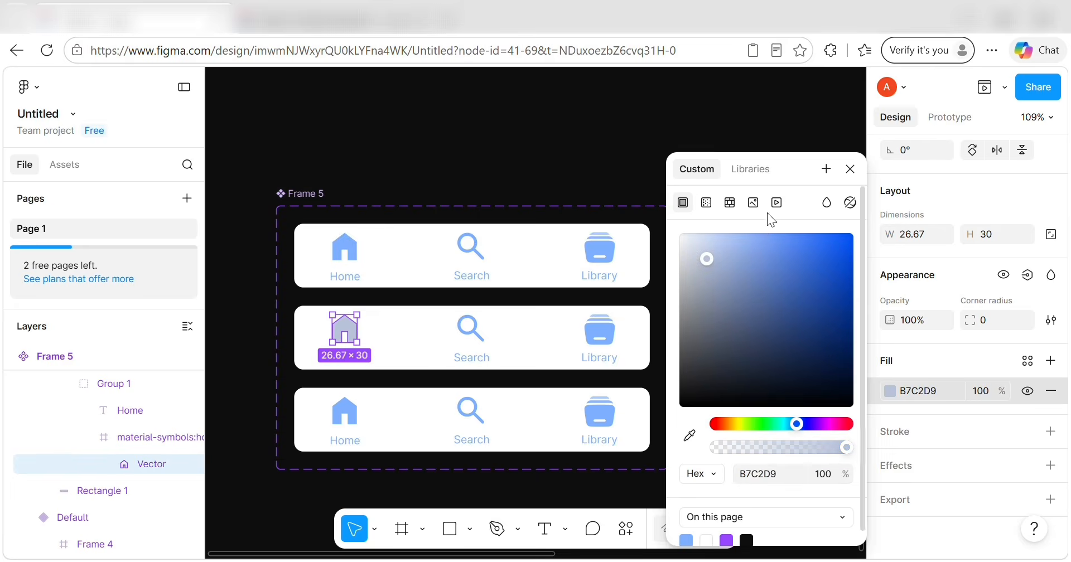
Save the B7C2D9 colour as a new variable named MNU NON.
{"action": "left_click", "coordinate": [825, 170]}
{"action": "key", "text": "BackSpace"}
{"action": "key", "text": "BackSpace"}
{"action": "key", "text": "BackSpace"}
{"action": "key", "text": "BackSpace"}
{"action": "key", "text": "BackSpace"}
{"action": "key", "text": "BackSpace"}
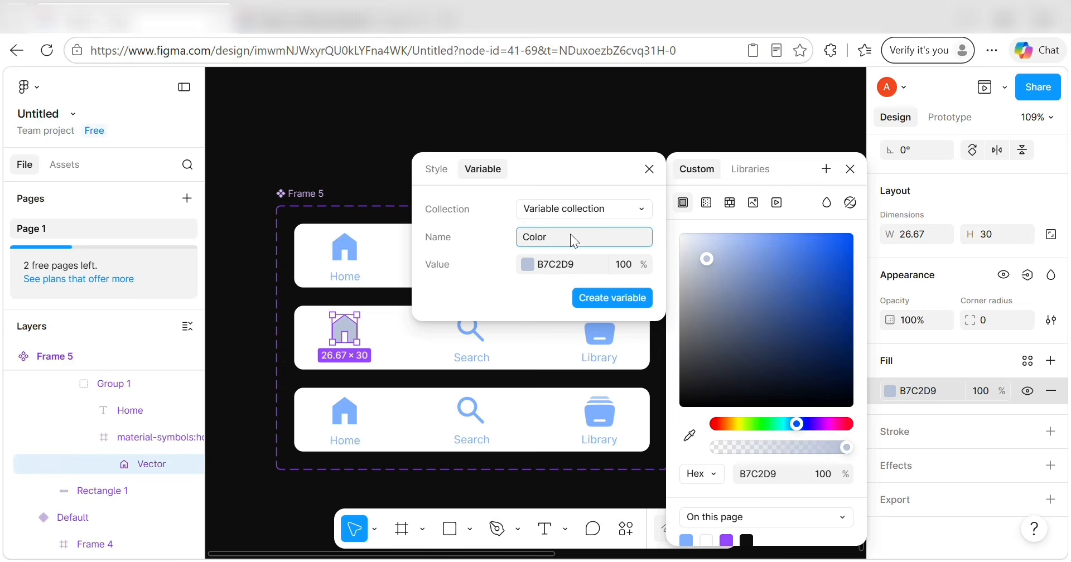
{"action": "key", "text": "BackSpace"}
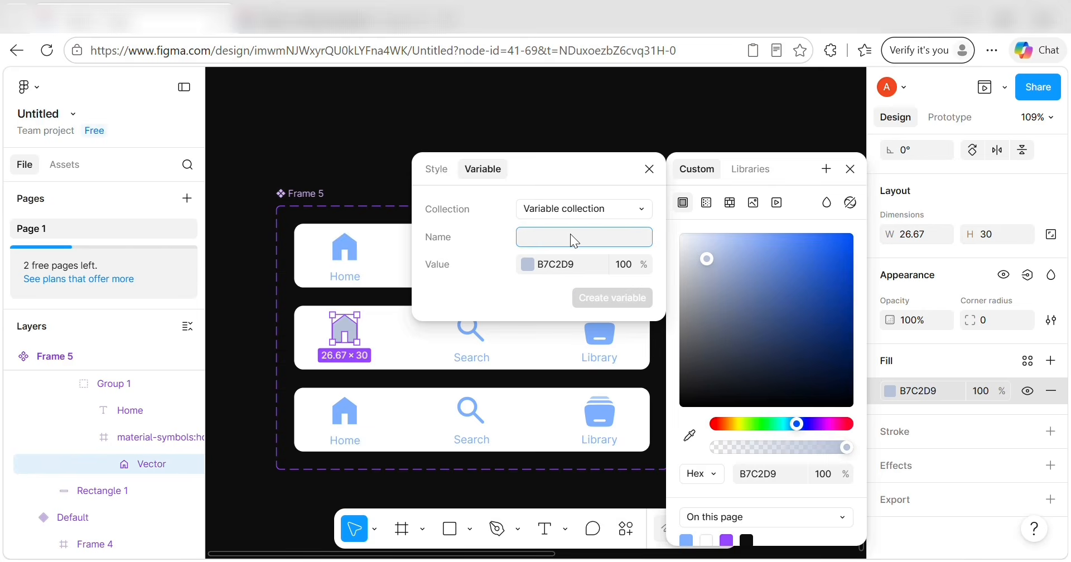
{"action": "type", "text": "MNU NON"}
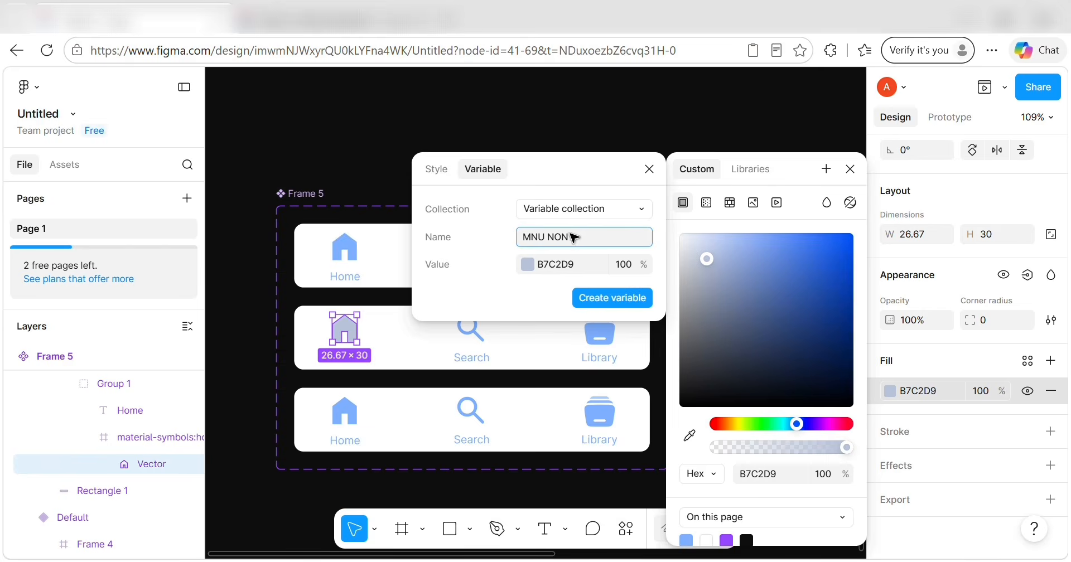
{"action": "key", "text": "Return"}
{"action": "scroll", "coordinate": [375, 363], "scroll_direction": "up", "scroll_amount": 2}
Delete the Home label from the middle Variant2 card.
{"action": "scroll", "coordinate": [375, 363], "scroll_direction": "up", "scroll_amount": 1}
{"action": "left_click", "coordinate": [374, 362]}
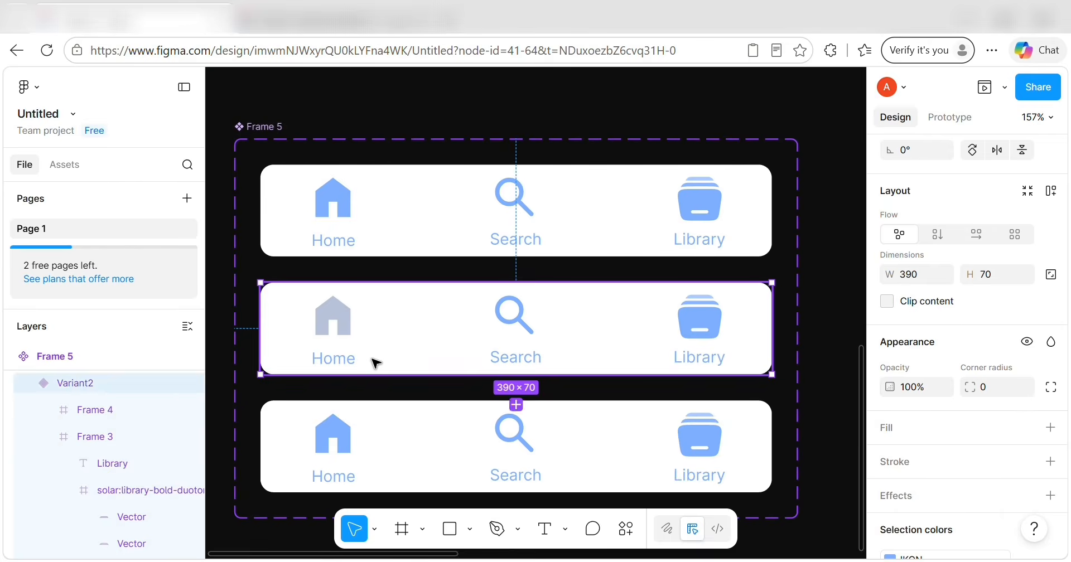
{"action": "double_click", "coordinate": [344, 363]}
{"action": "double_click", "coordinate": [344, 362]}
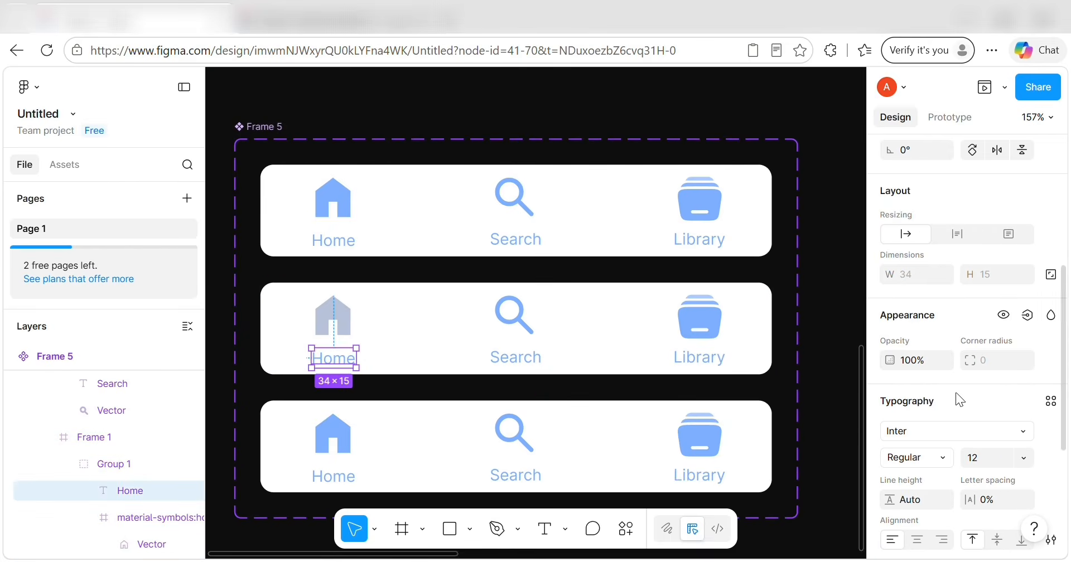
{"action": "scroll", "coordinate": [974, 398], "scroll_direction": "down", "scroll_amount": 3}
{"action": "left_click", "coordinate": [1028, 415]}
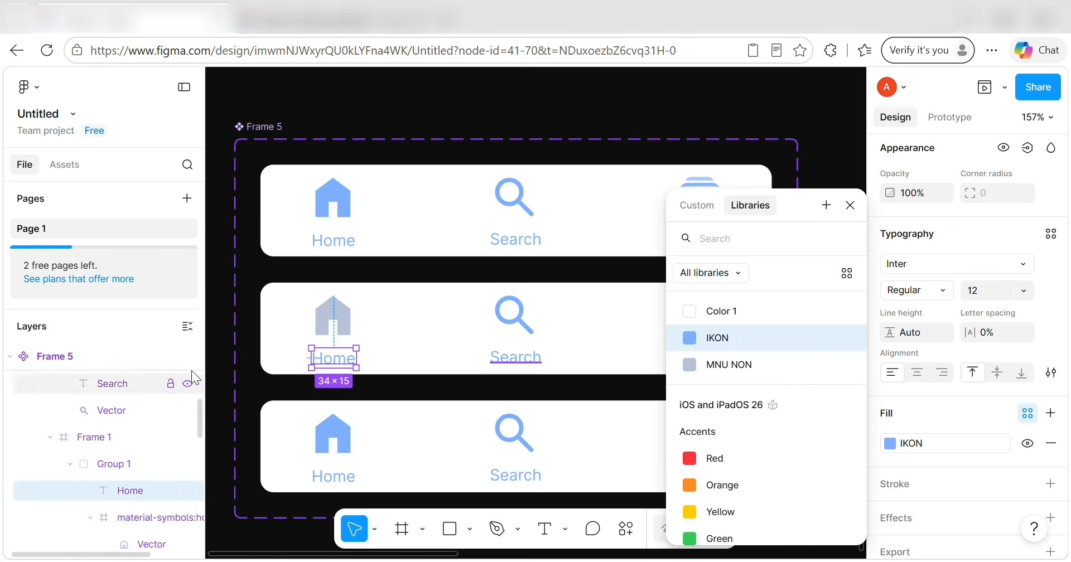
{"action": "key", "text": "Delete"}
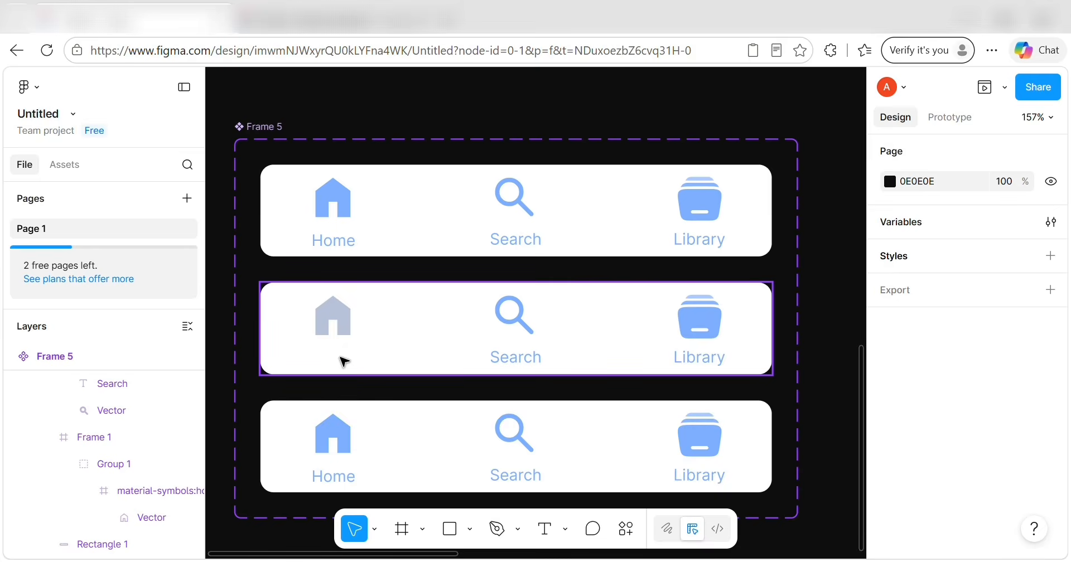
Nudge the middle card's Home and Library icons down to centre them, and delete the leftover blue Library copy.
{"action": "double_click", "coordinate": [338, 328]}
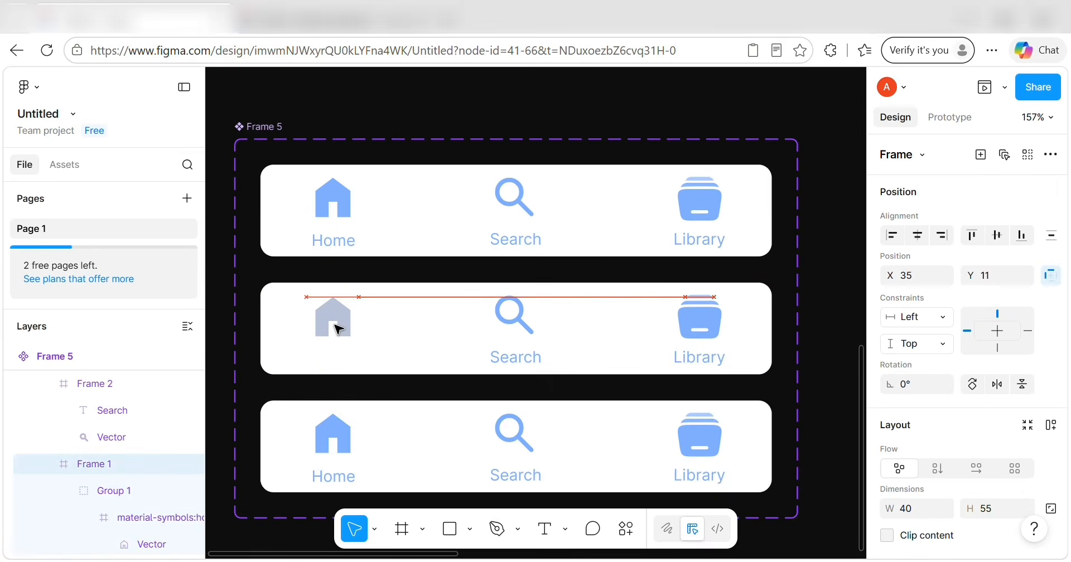
{"action": "key", "text": "Down"}
{"action": "key", "text": "Down"}
{"action": "key", "text": "Down"}
{"action": "key", "text": "Down"}
{"action": "key", "text": "Down"}
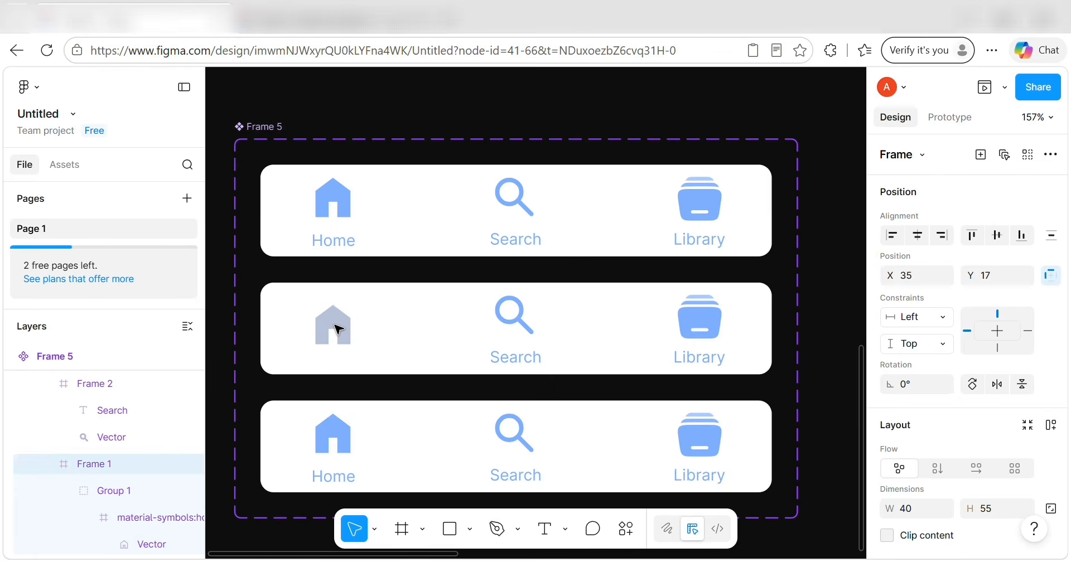
{"action": "left_click", "coordinate": [706, 331]}
{"action": "key", "text": "ctrl+z"}
{"action": "key", "text": "ctrl+z"}
{"action": "key", "text": "ctrl+z"}
{"action": "key", "text": "ctrl+z"}
{"action": "key", "text": "ctrl+z"}
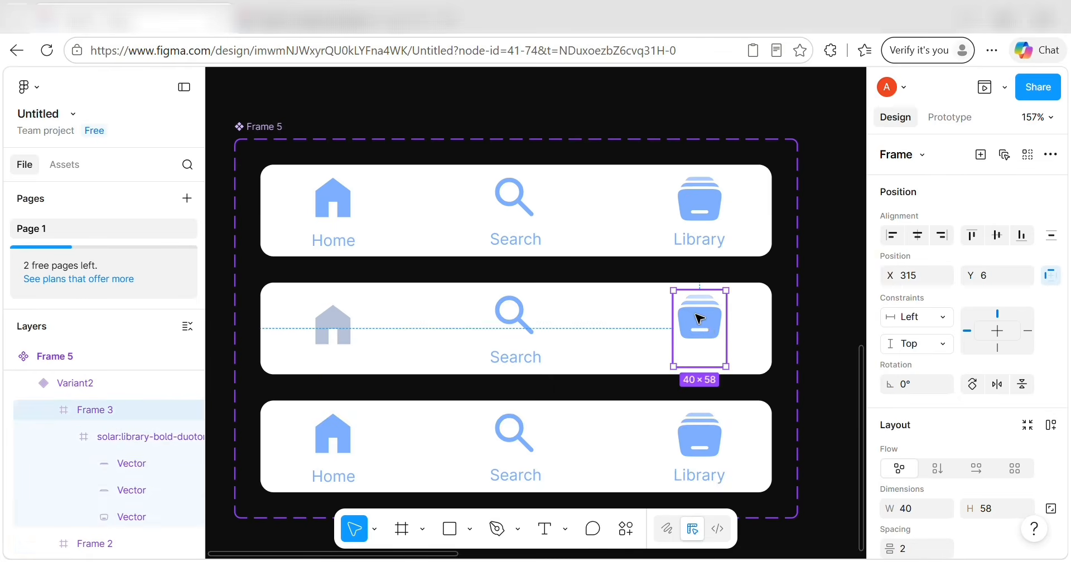
{"action": "key", "text": "ctrl+z"}
{"action": "key", "text": "ctrl+z"}
{"action": "key", "text": "ctrl+z"}
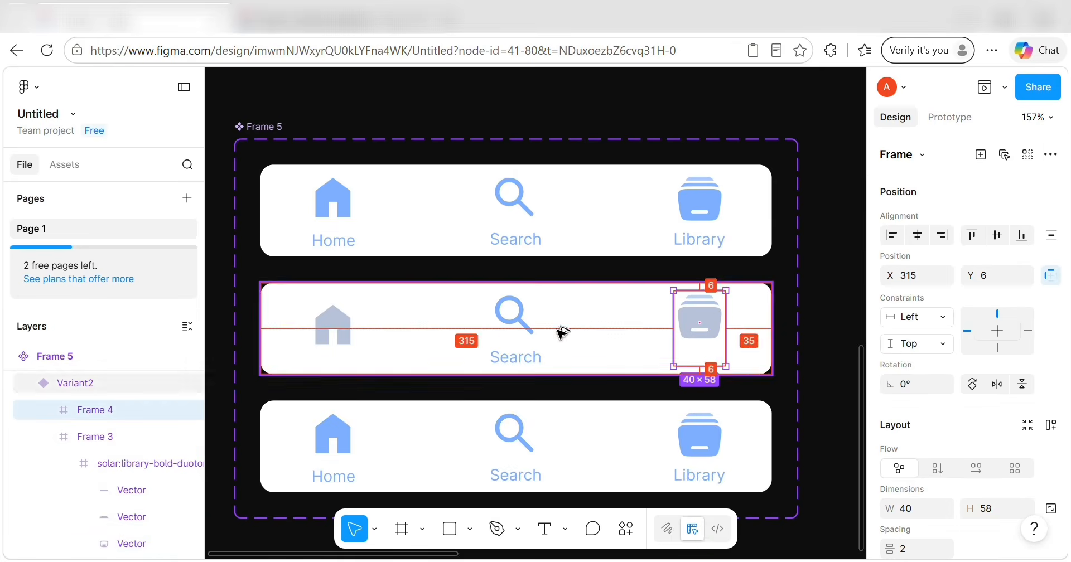
{"action": "key", "text": "alt+Down"}
{"action": "key", "text": "alt+Down"}
{"action": "key", "text": "alt+Down"}
{"action": "key", "text": "alt+Down"}
{"action": "key", "text": "alt+Down"}
{"action": "key", "text": "alt+Down"}
{"action": "key", "text": "alt+Down"}
{"action": "key", "text": "alt+Down"}
{"action": "key", "text": "alt+Down"}
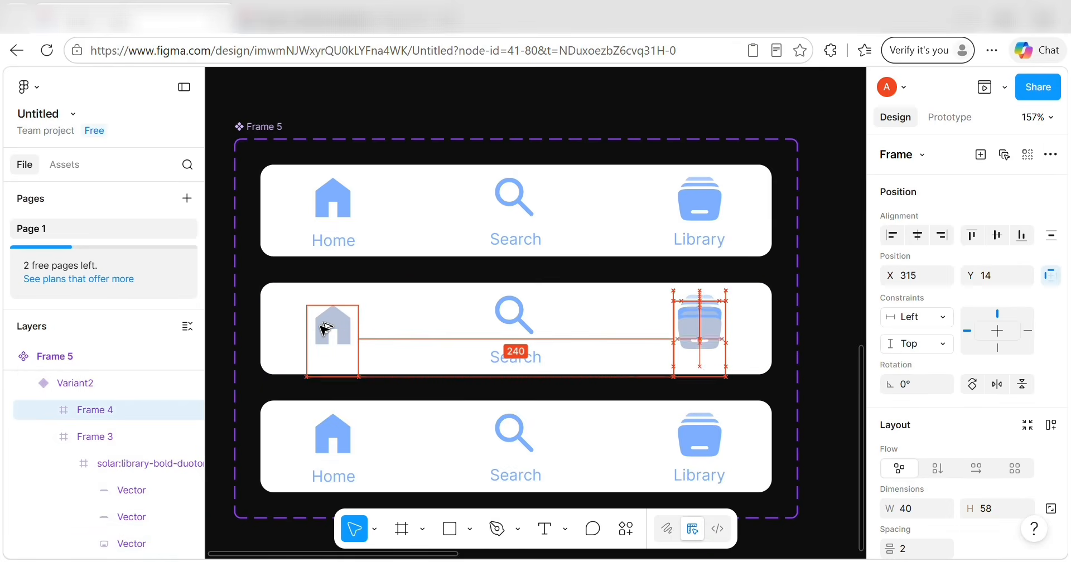
{"action": "key", "text": "alt+Up"}
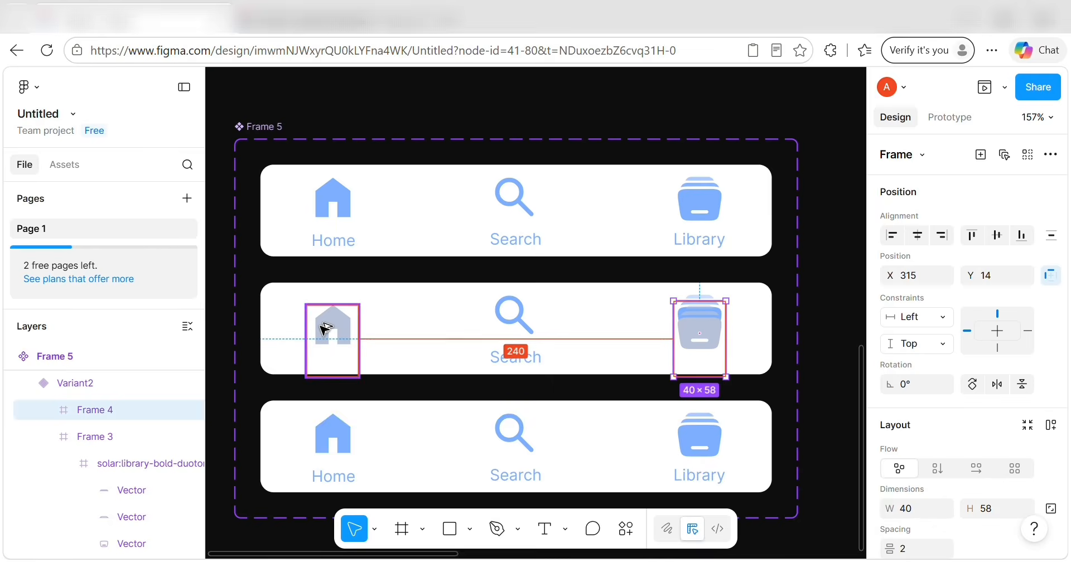
{"action": "left_click", "coordinate": [83, 437]}
{"action": "key", "text": "Delete"}
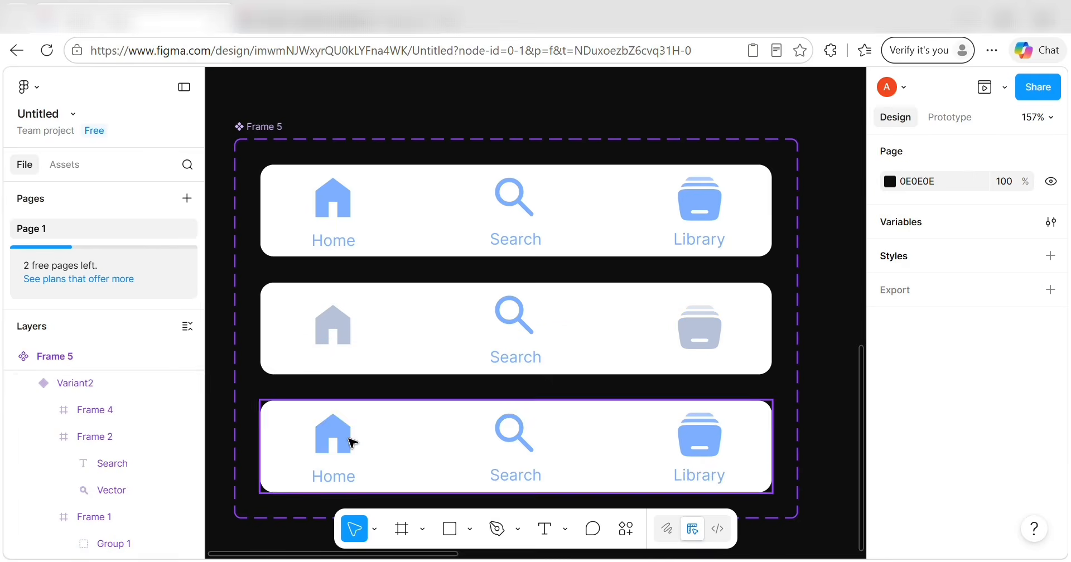
{"action": "scroll", "coordinate": [353, 437], "scroll_direction": "down", "scroll_amount": 3}
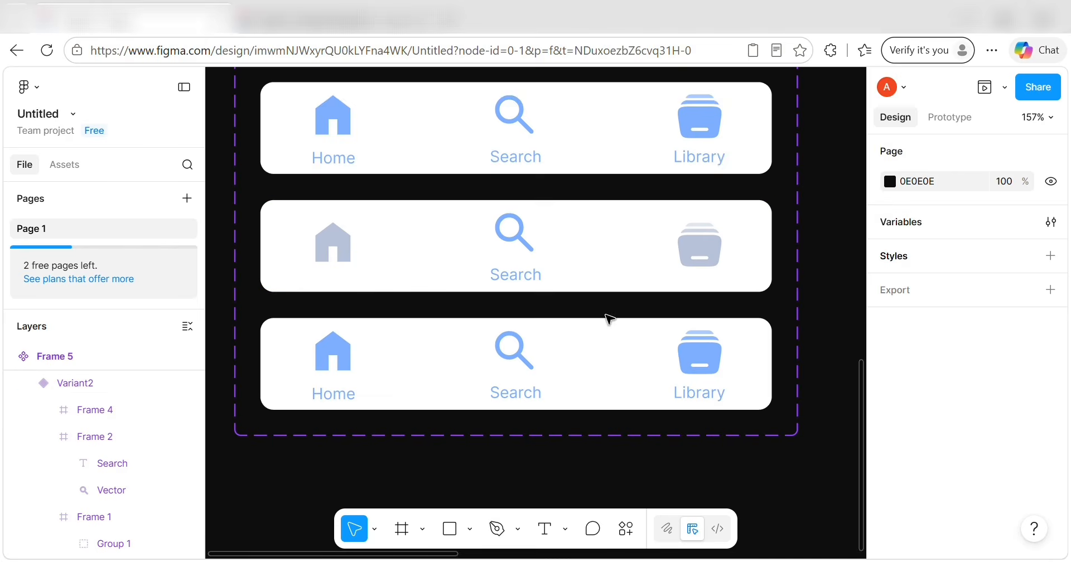
Delete the bottom card's Home label and nudge its Home icon down to match the middle card.
{"action": "left_click", "coordinate": [337, 356]}
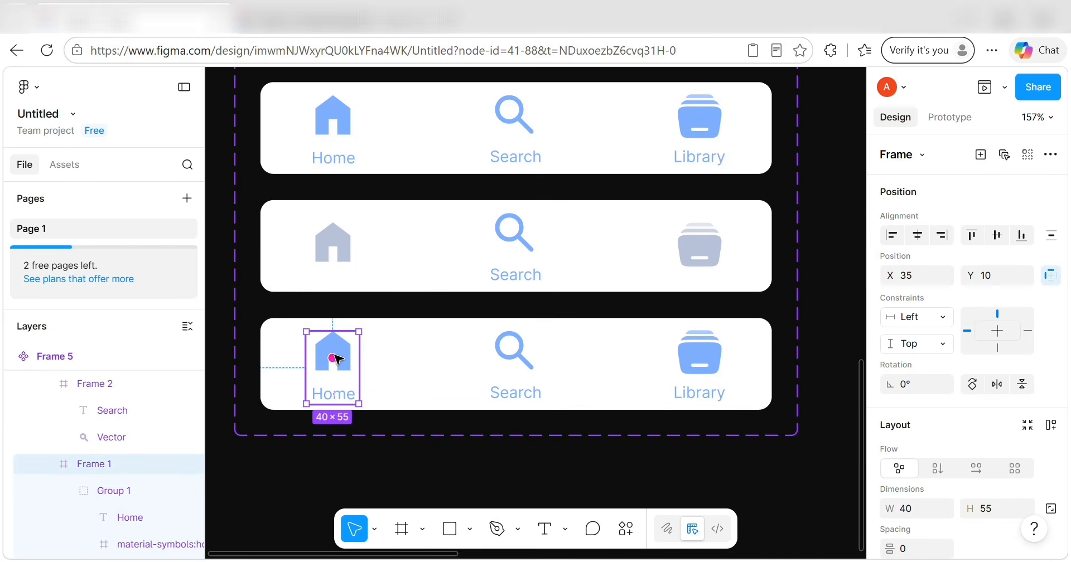
{"action": "left_click", "coordinate": [347, 395]}
{"action": "key", "text": "Delete"}
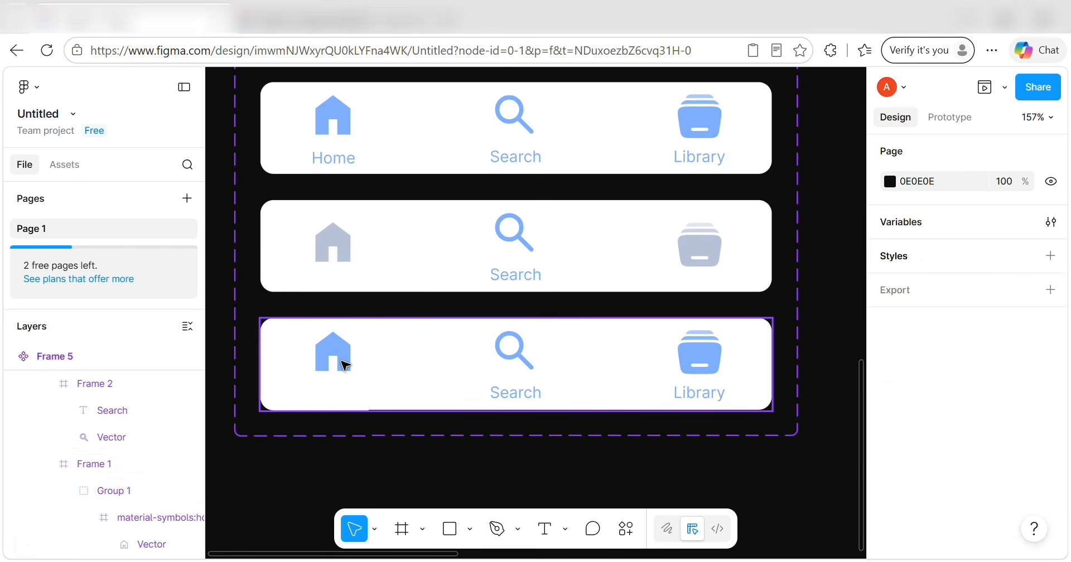
{"action": "left_click", "coordinate": [346, 365]}
{"action": "key", "text": "Down"}
{"action": "key", "text": "Down"}
{"action": "key", "text": "Down"}
{"action": "key", "text": "Down"}
{"action": "key", "text": "Down"}
{"action": "key", "text": "Down"}
{"action": "key", "text": "Down"}
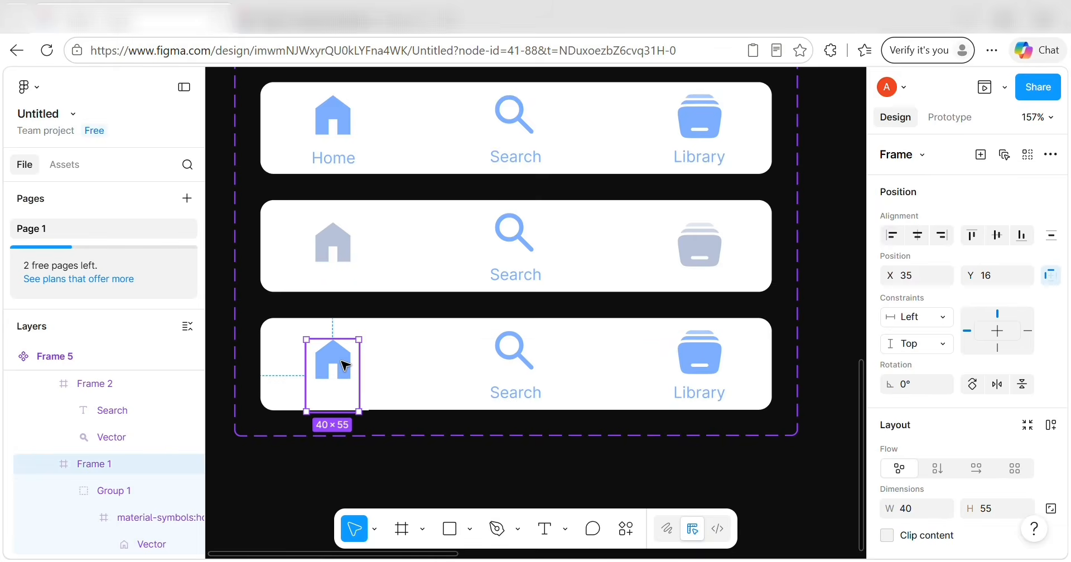
{"action": "left_click", "coordinate": [343, 245]}
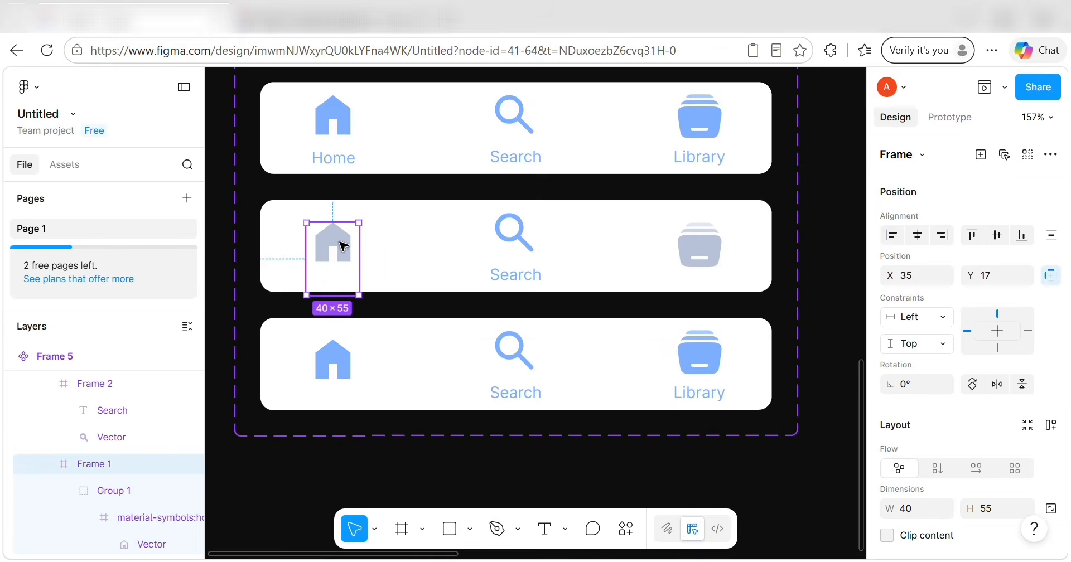
{"action": "left_click", "coordinate": [333, 373]}
{"action": "key", "text": "Down"}
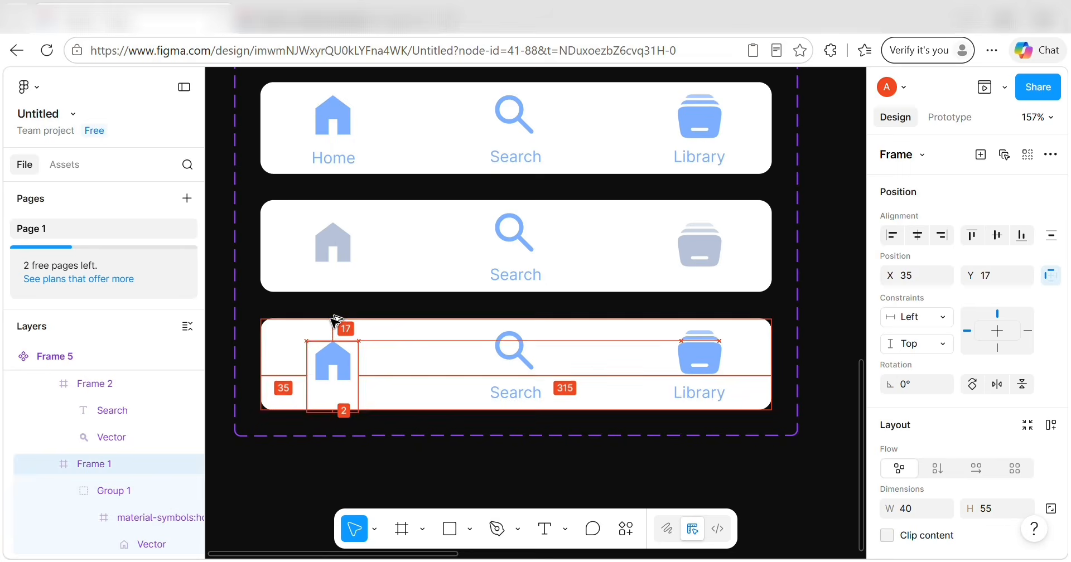
Replace the bottom Home icon's IKON colour with the MNU NON variable.
{"action": "scroll", "coordinate": [893, 413], "scroll_direction": "down", "scroll_amount": 5}
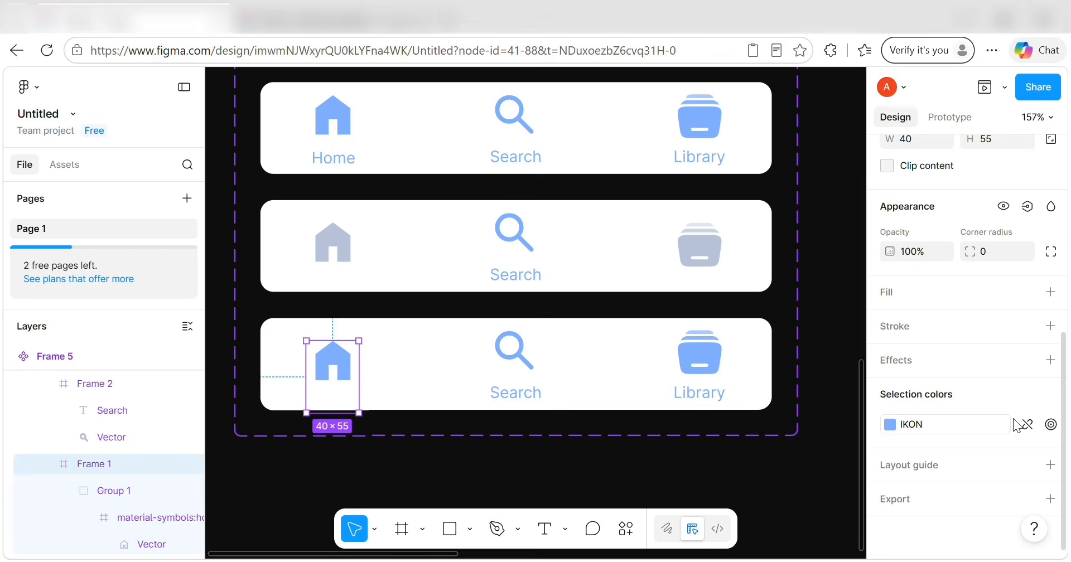
{"action": "left_click", "coordinate": [1028, 425]}
{"action": "left_click", "coordinate": [889, 426]}
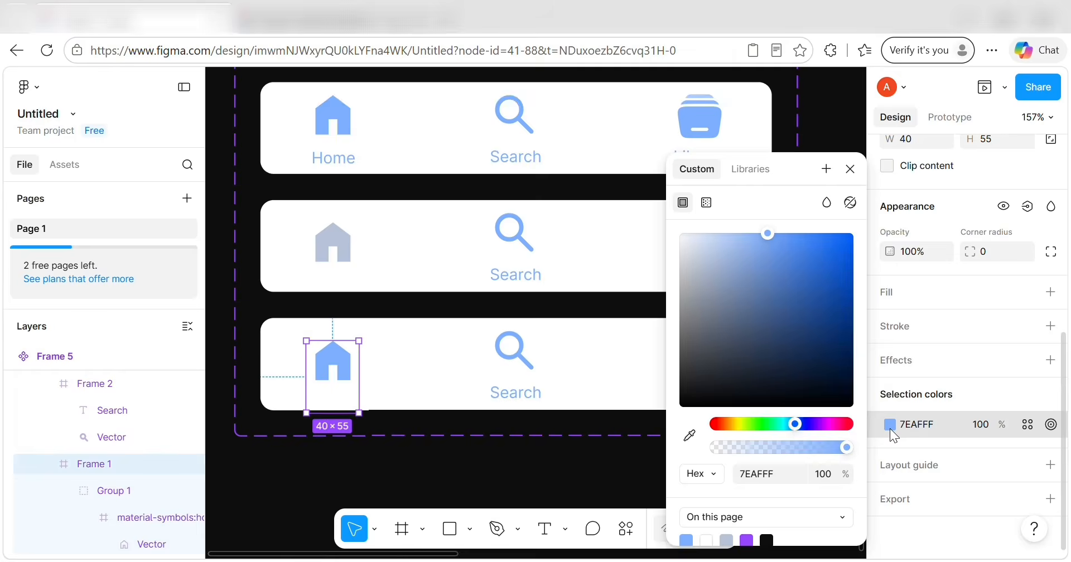
{"action": "left_click", "coordinate": [754, 169]}
{"action": "left_click", "coordinate": [749, 328]}
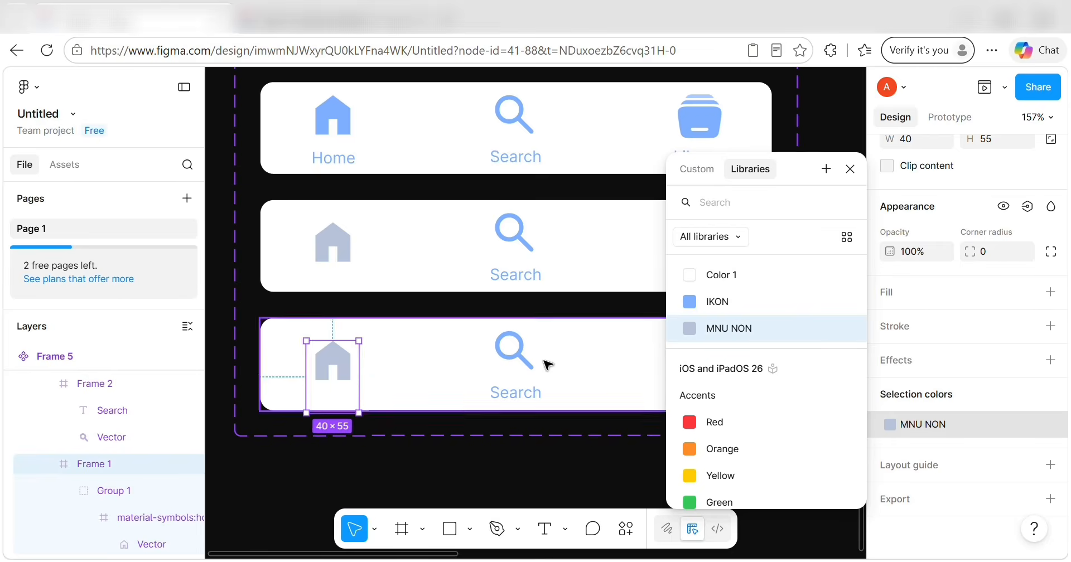
Nudge the bottom card's Search icon down and recolour it with MNU NON.
{"action": "scroll", "coordinate": [540, 362], "scroll_direction": "right", "scroll_amount": 3}
{"action": "left_click", "coordinate": [383, 359]}
{"action": "double_click", "coordinate": [390, 385]}
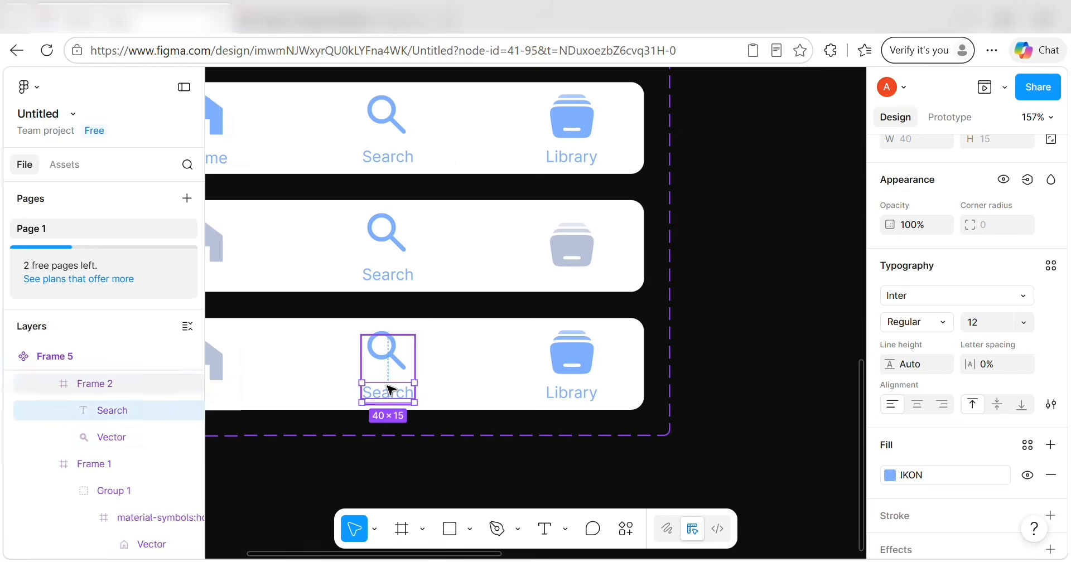
{"action": "left_click", "coordinate": [736, 464]}
{"action": "left_click", "coordinate": [390, 346]}
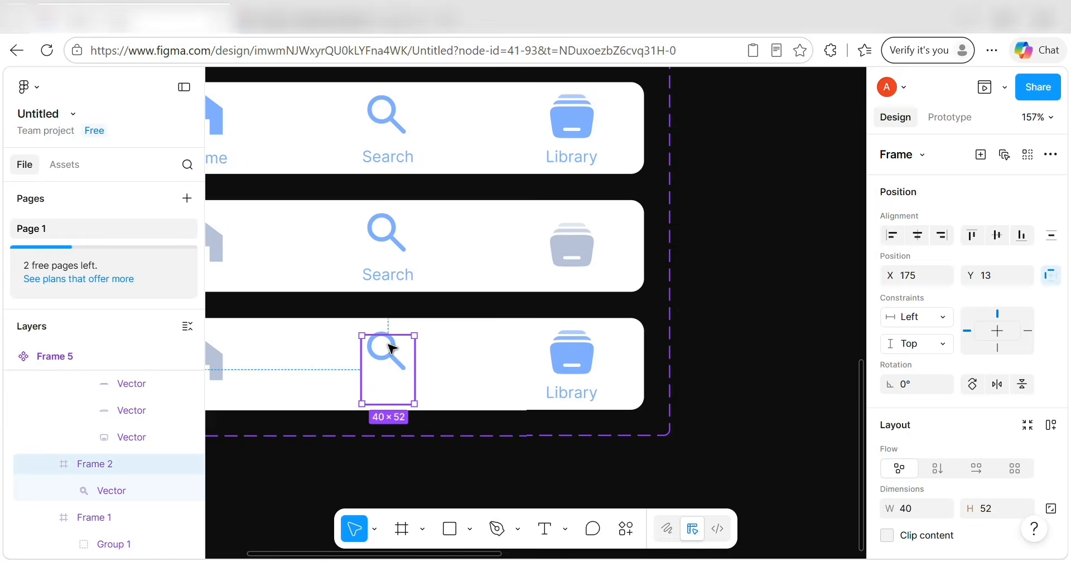
{"action": "scroll", "coordinate": [388, 346], "scroll_direction": "left", "scroll_amount": 2}
{"action": "key", "text": "Down"}
{"action": "key", "text": "Down"}
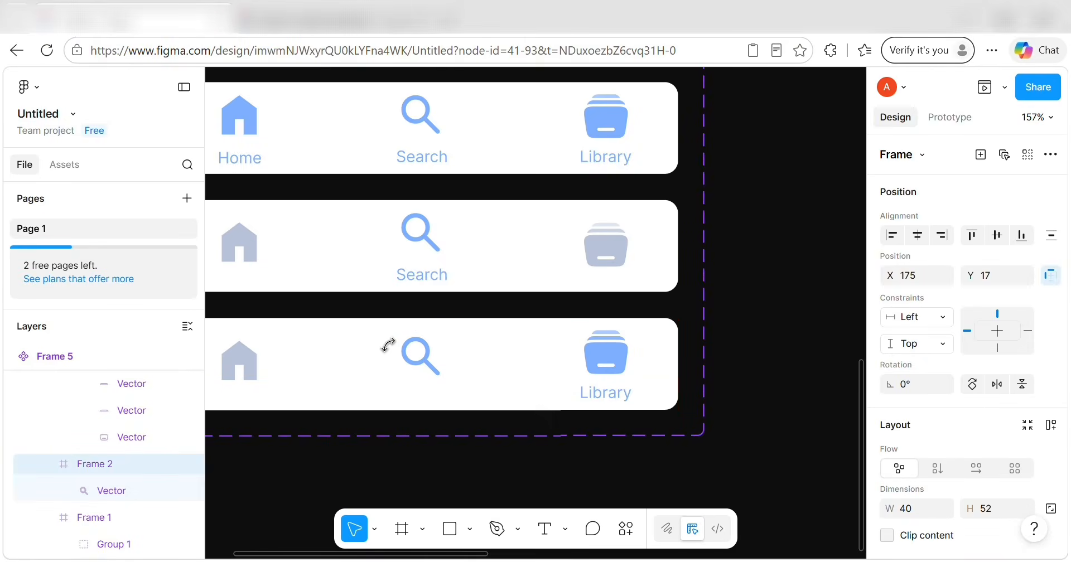
{"action": "scroll", "coordinate": [945, 407], "scroll_direction": "down", "scroll_amount": 6}
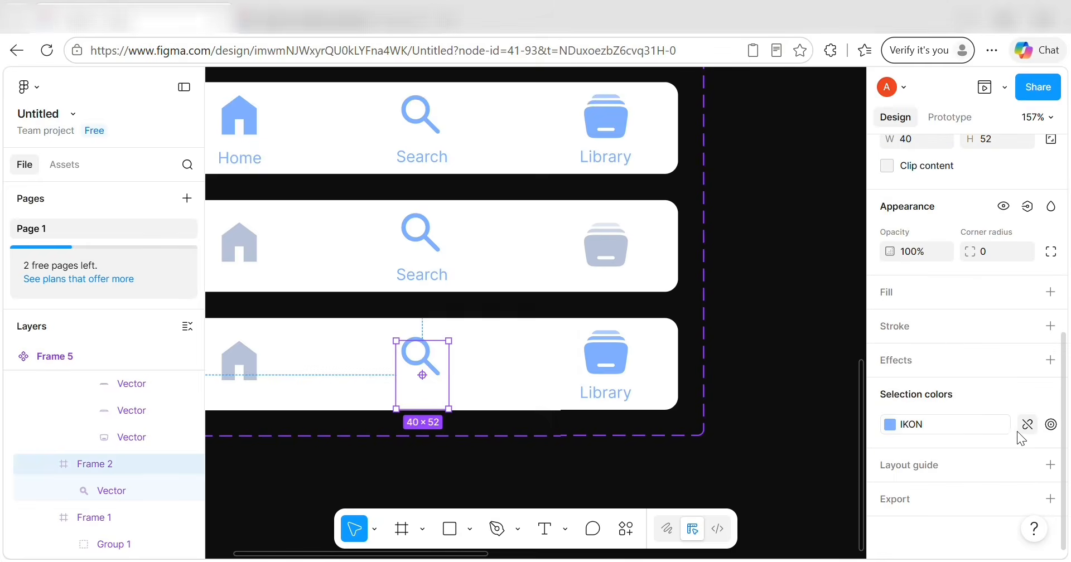
{"action": "left_click", "coordinate": [890, 425]}
{"action": "left_click", "coordinate": [725, 364]}
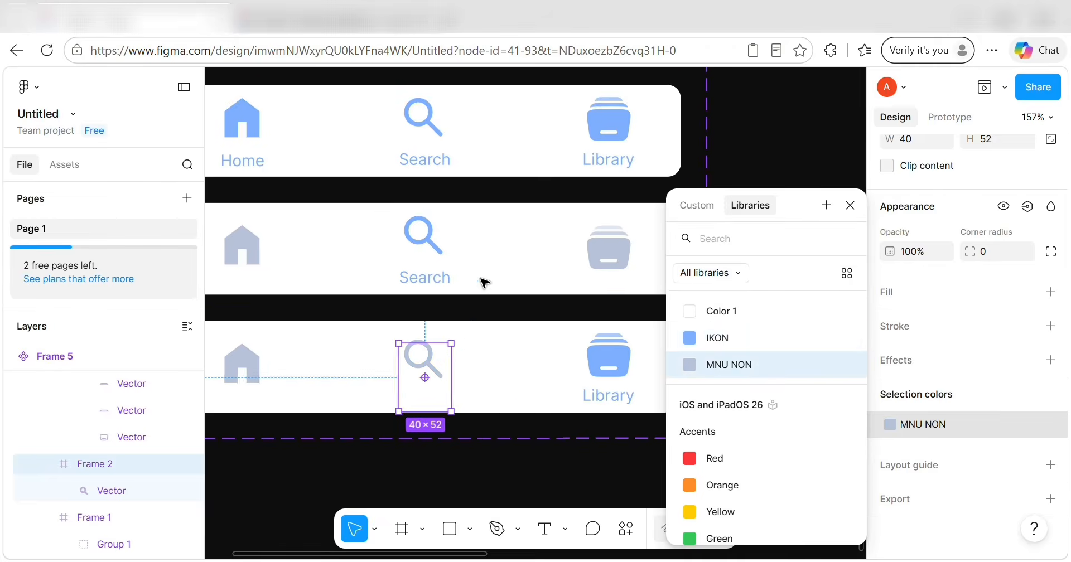
Select the Search label in the top variant card.
{"action": "scroll", "coordinate": [483, 281], "scroll_direction": "up", "scroll_amount": 1}
{"action": "scroll", "coordinate": [483, 280], "scroll_direction": "left", "scroll_amount": 1}
{"action": "scroll", "coordinate": [483, 281], "scroll_direction": "down", "scroll_amount": 2}
{"action": "left_click", "coordinate": [463, 175]}
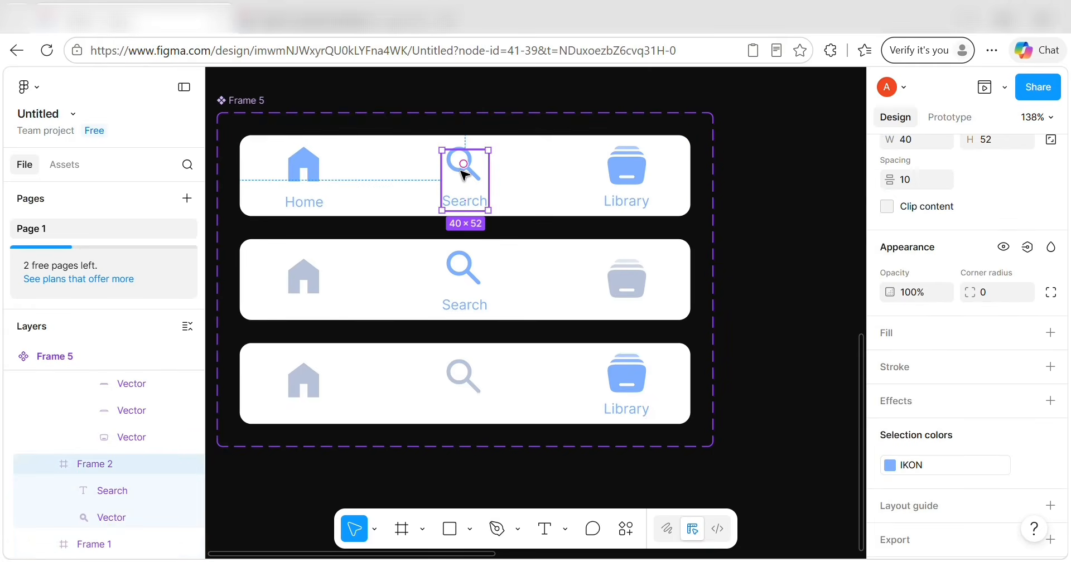
{"action": "left_click", "coordinate": [471, 203]}
Delete the top card's Search label and recolour its Search icon with MNU NON.
{"action": "key", "text": "Delete"}
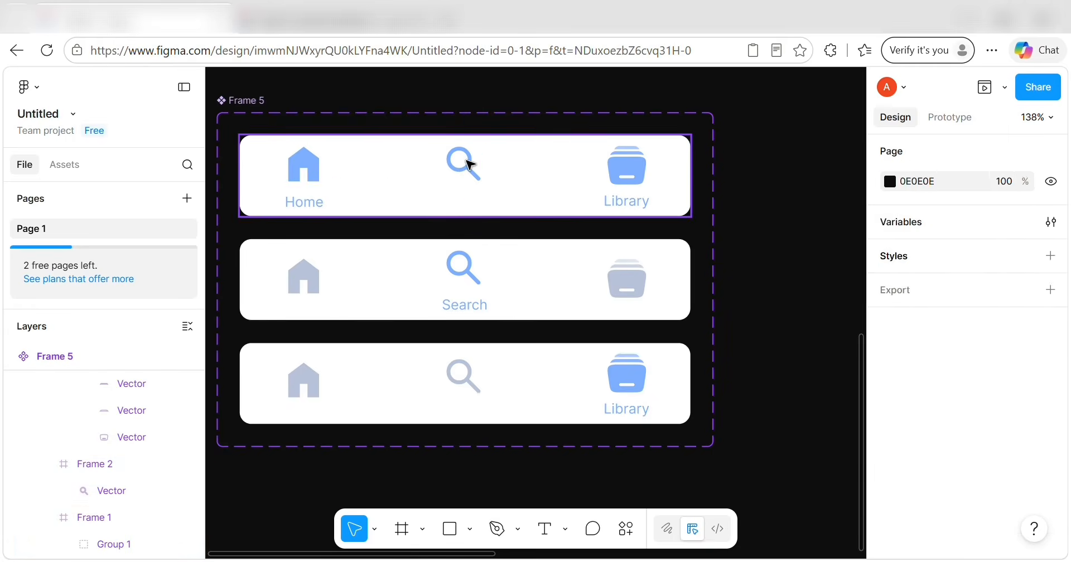
{"action": "left_click_drag", "start_coordinate": [466, 163], "coordinate": [468, 146]}
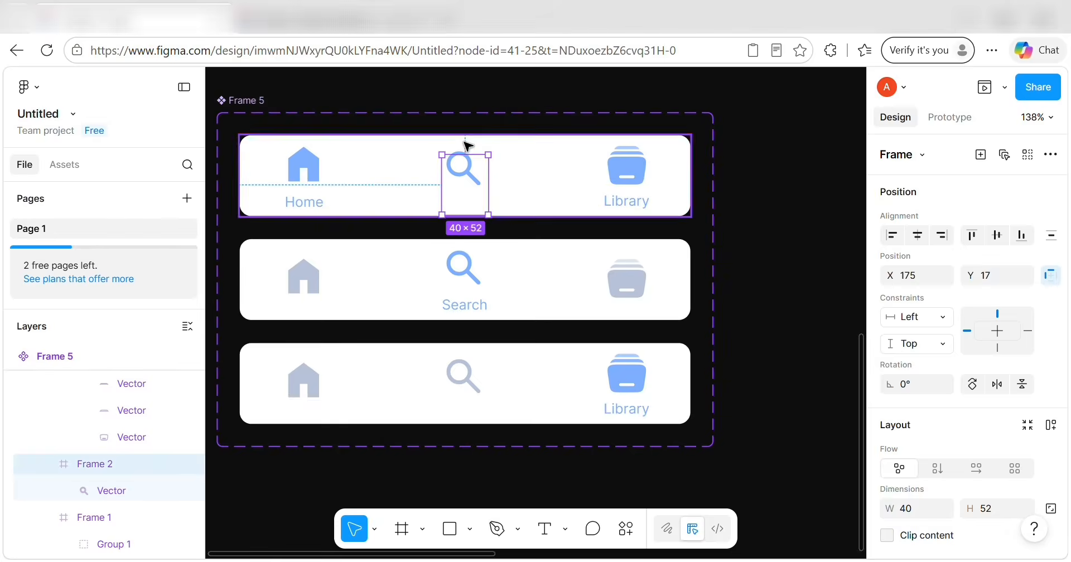
{"action": "scroll", "coordinate": [1009, 433], "scroll_direction": "down", "scroll_amount": 6}
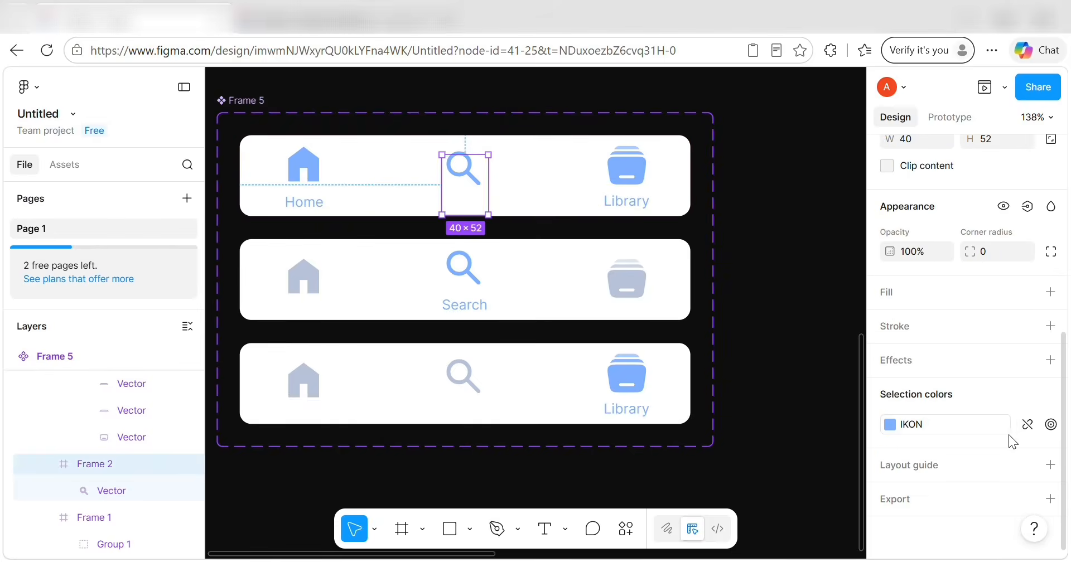
{"action": "left_click", "coordinate": [886, 426]}
{"action": "left_click", "coordinate": [745, 362]}
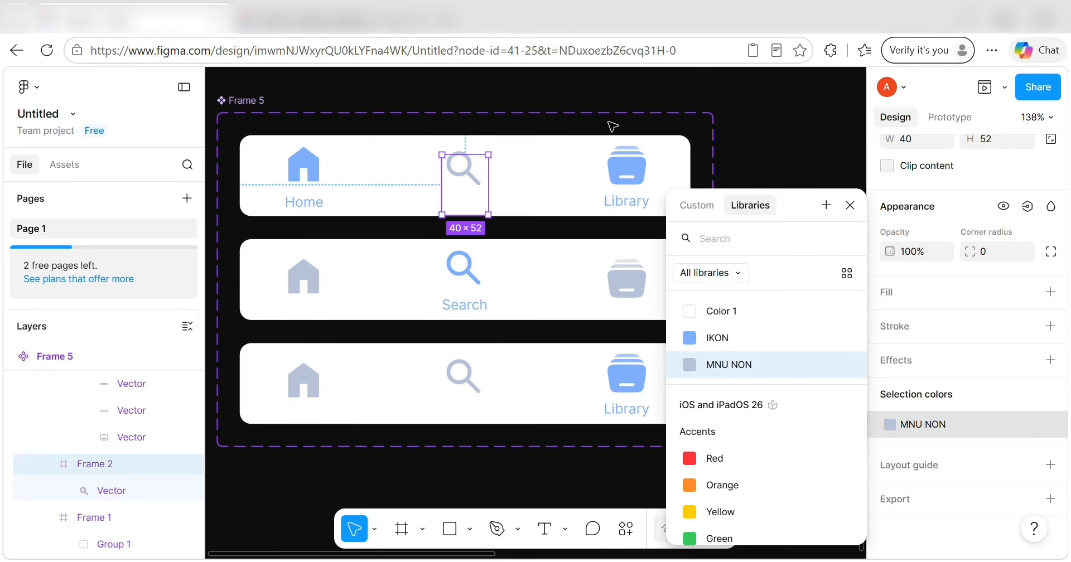
Recolour the top card's Library icon with MNU NON and delete its Library label.
{"action": "left_click", "coordinate": [633, 163]}
{"action": "double_click", "coordinate": [633, 163]}
{"action": "left_click", "coordinate": [890, 501]}
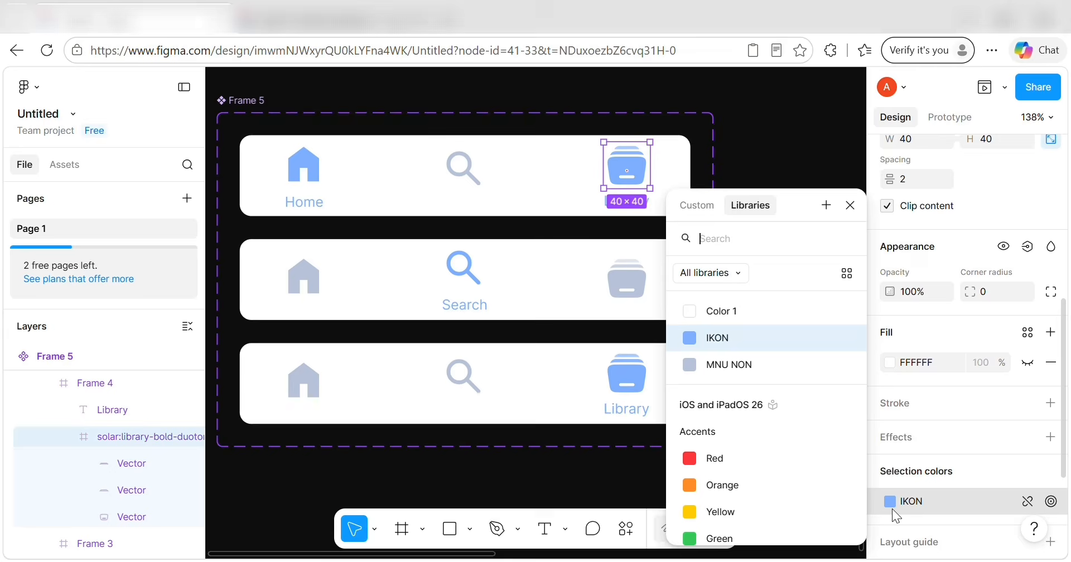
{"action": "left_click", "coordinate": [719, 363]}
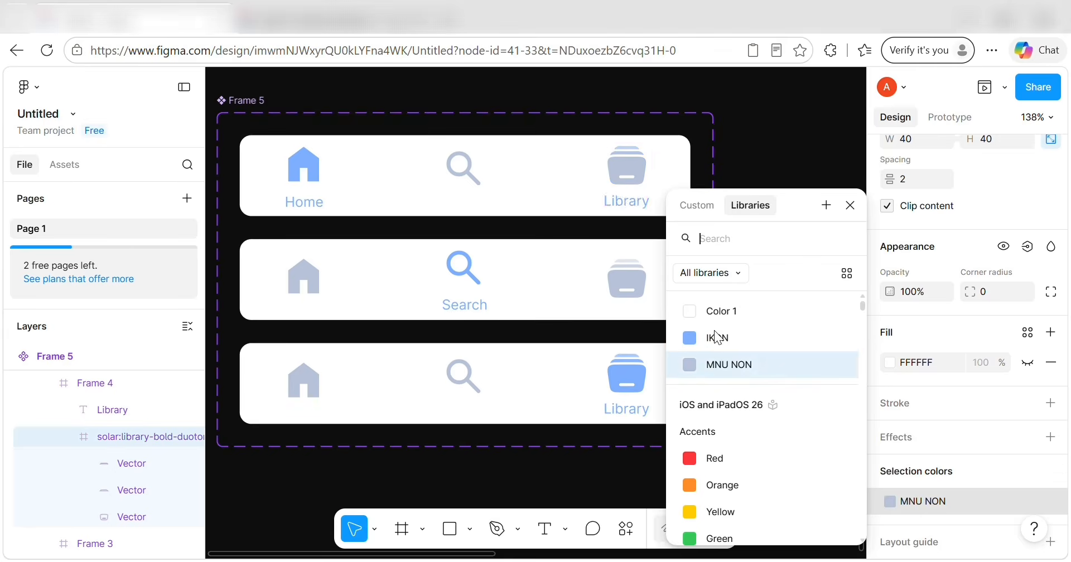
{"action": "left_click", "coordinate": [638, 201]}
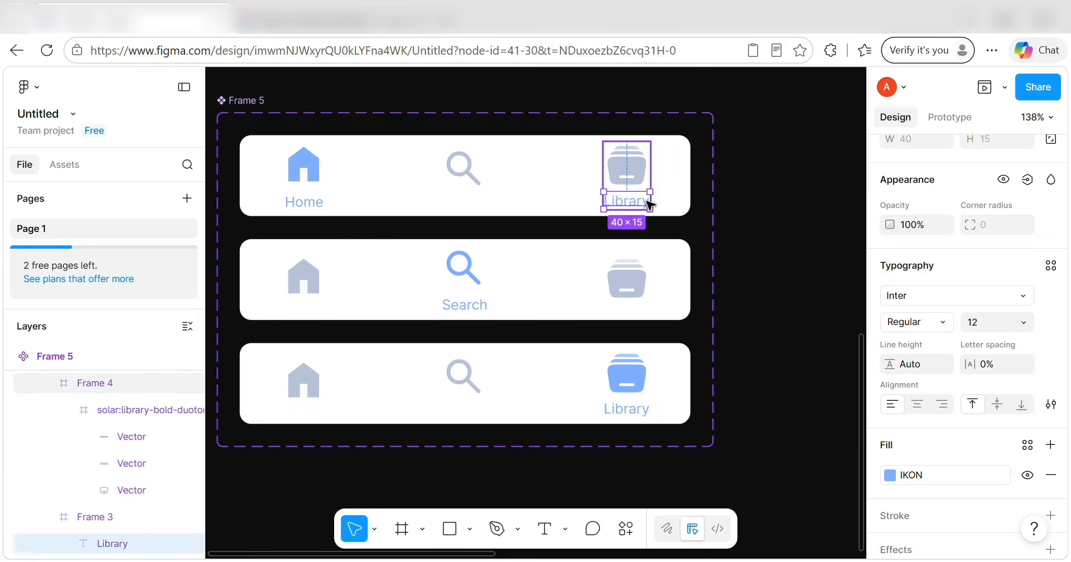
{"action": "key", "text": "Delete"}
Nudge the top card's Library and Search icons down, checking distances to the card edges.
{"action": "double_click", "coordinate": [630, 170]}
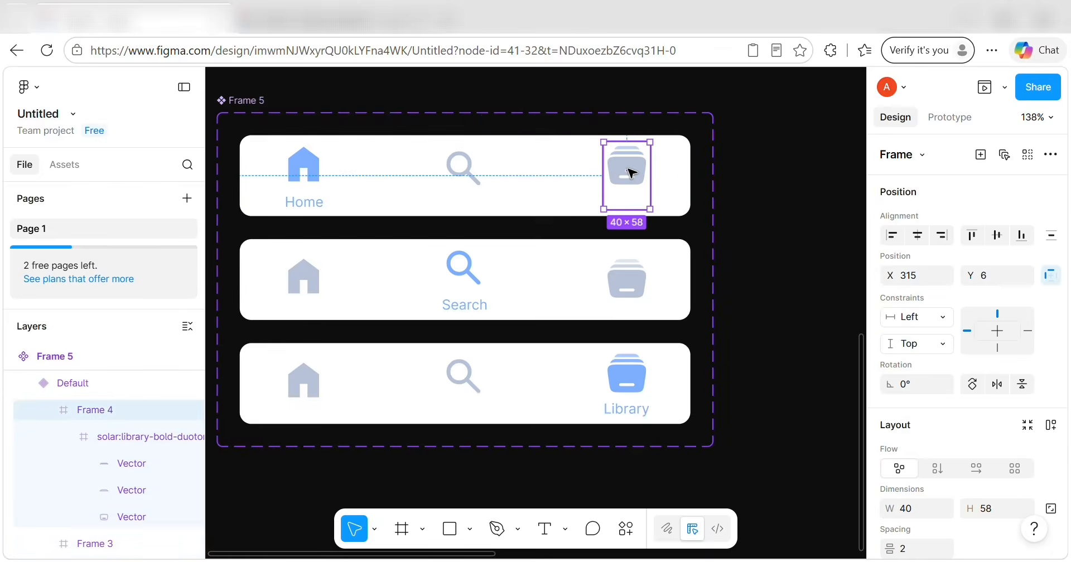
{"action": "key", "text": "alt"}
{"action": "key", "text": "Down"}
{"action": "key", "text": "Down"}
{"action": "key", "text": "Down"}
{"action": "key", "text": "Down"}
{"action": "key", "text": "Down"}
{"action": "key", "text": "Down"}
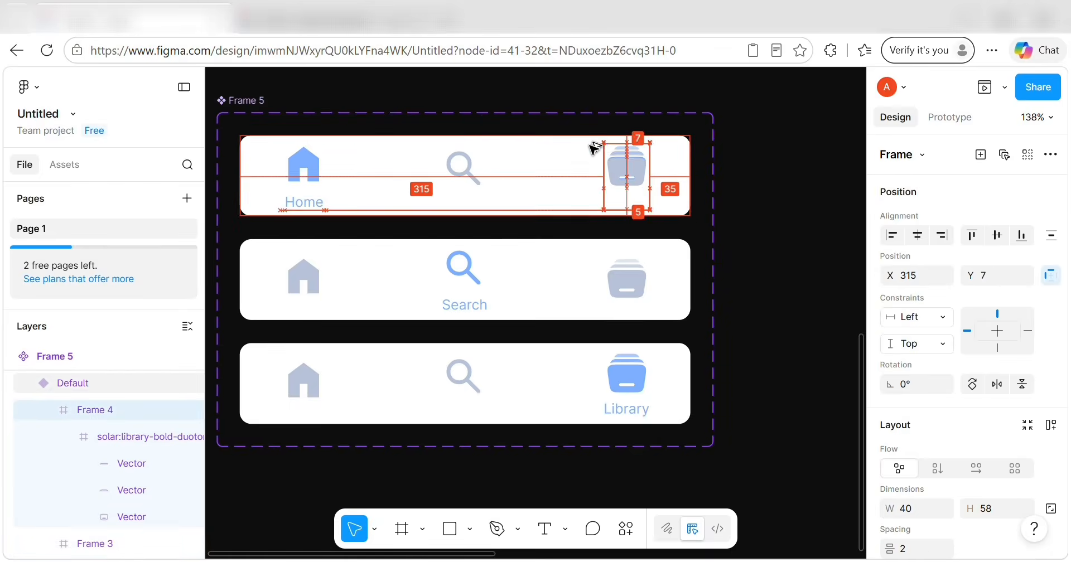
{"action": "key", "text": "Down"}
{"action": "key", "text": "Down"}
{"action": "key", "text": "Down"}
{"action": "key", "text": "Down"}
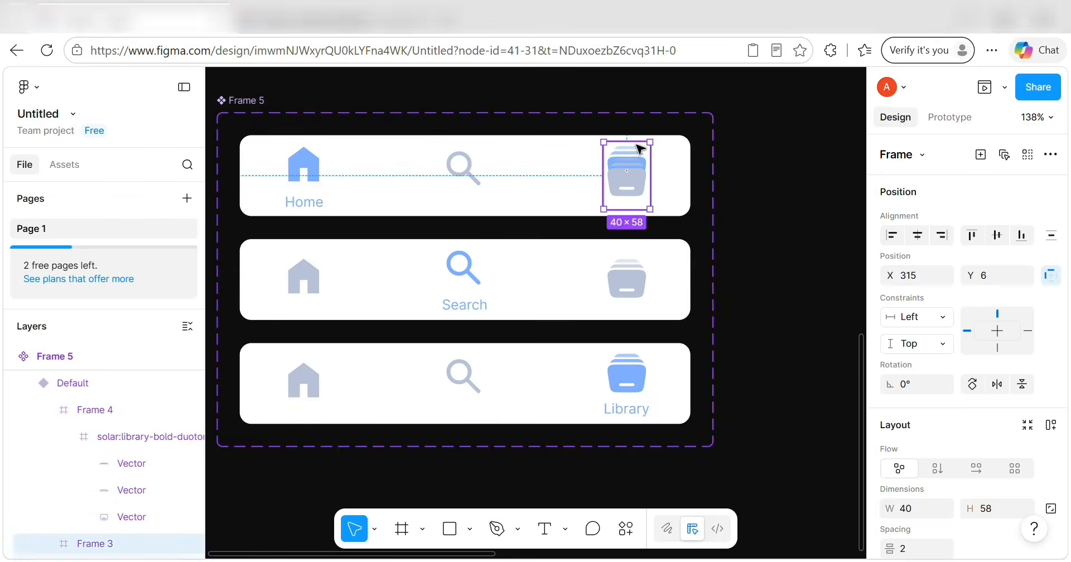
{"action": "key", "text": "Escape"}
{"action": "left_click", "coordinate": [642, 172]}
{"action": "left_click", "coordinate": [641, 173]}
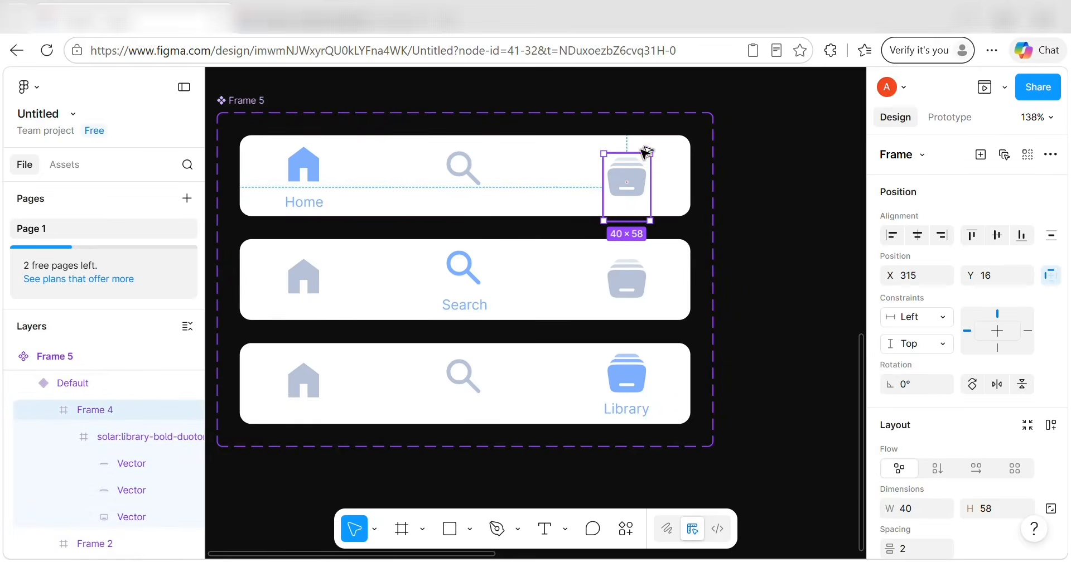
{"action": "key", "text": "alt"}
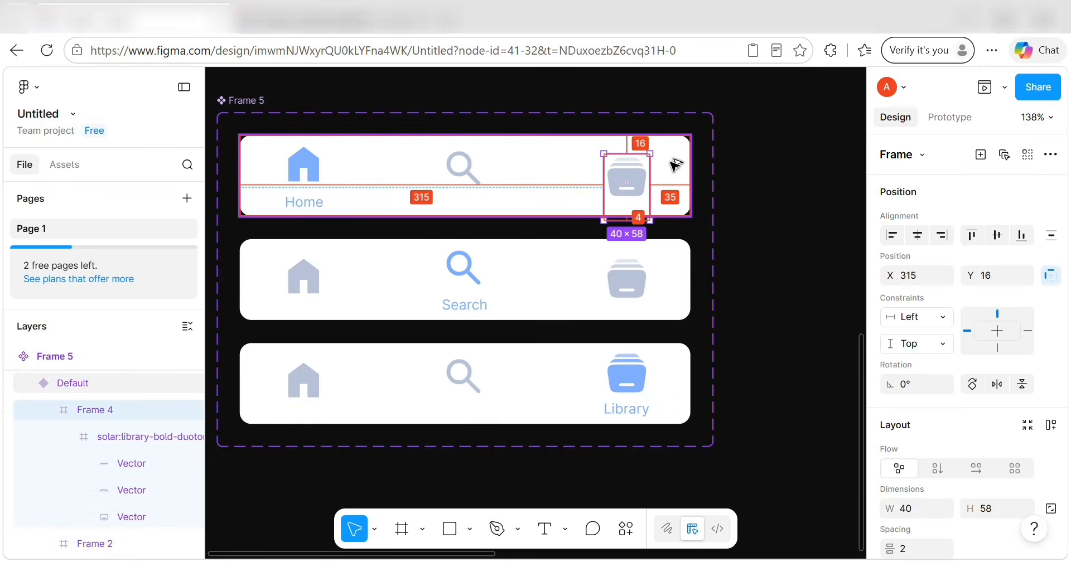
{"action": "left_click", "coordinate": [463, 166]}
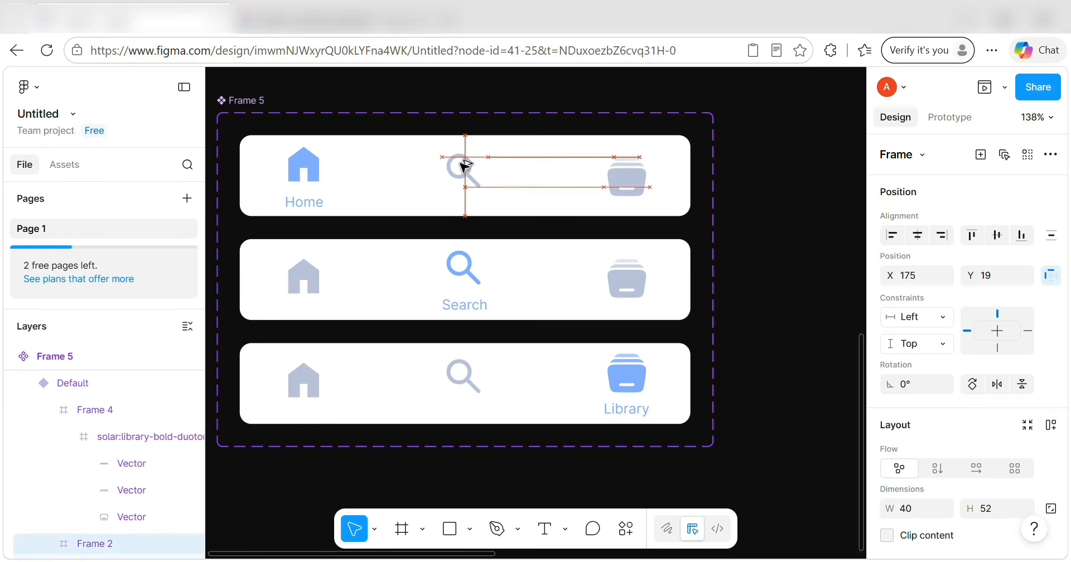
{"action": "key", "text": "Down"}
{"action": "key", "text": "Down"}
{"action": "key", "text": "Down"}
{"action": "key", "text": "Down"}
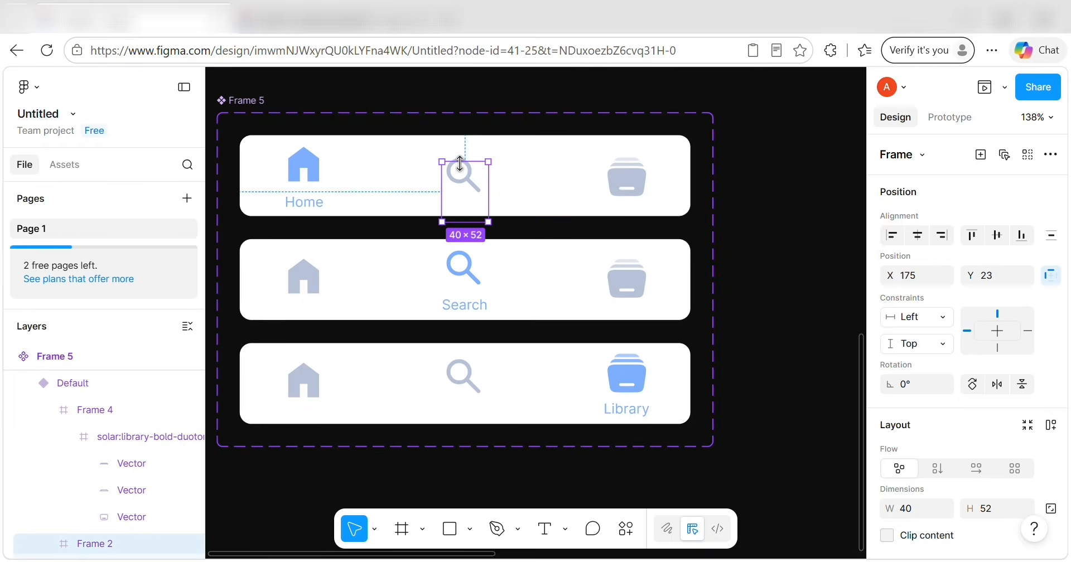
{"action": "key", "text": "alt"}
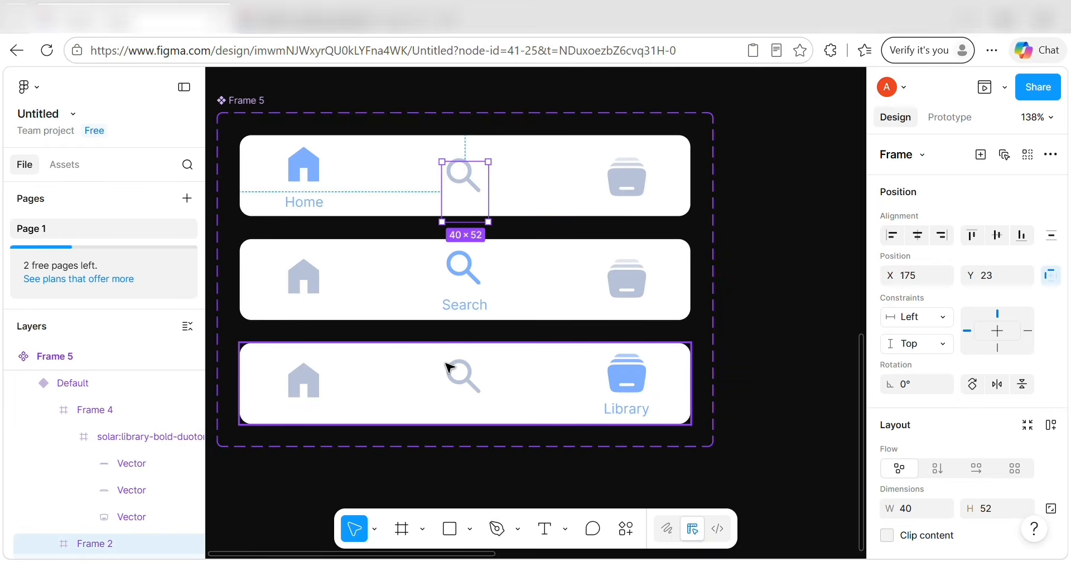
Realign the bottom card's Search icon vertically within its card.
{"action": "left_click", "coordinate": [462, 368]}
{"action": "key", "text": "alt"}
{"action": "key", "text": "Down"}
{"action": "key", "text": "Down"}
{"action": "key", "text": "Down"}
{"action": "key", "text": "Down"}
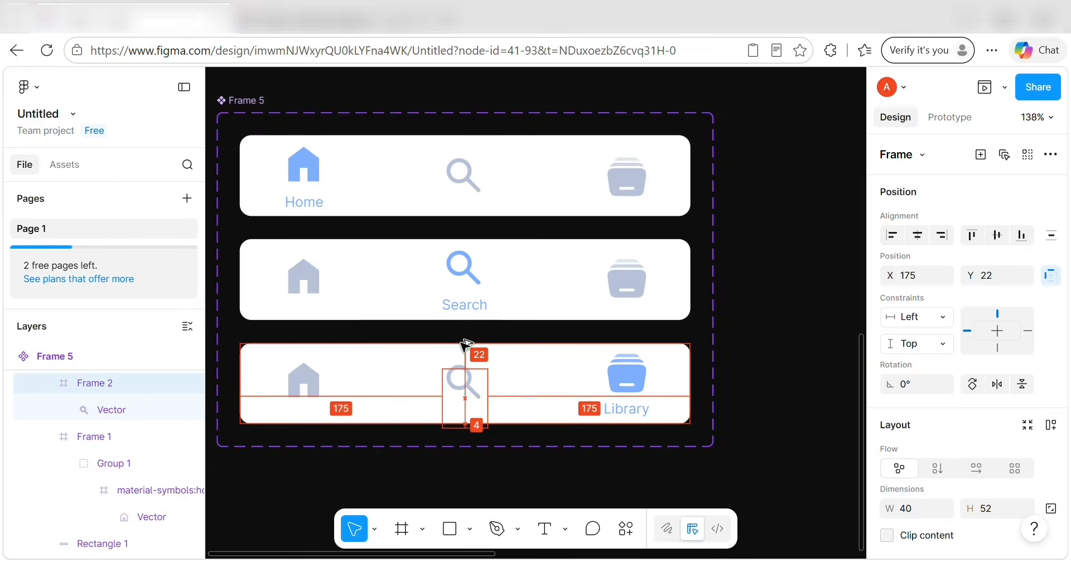
{"action": "key", "text": "alt"}
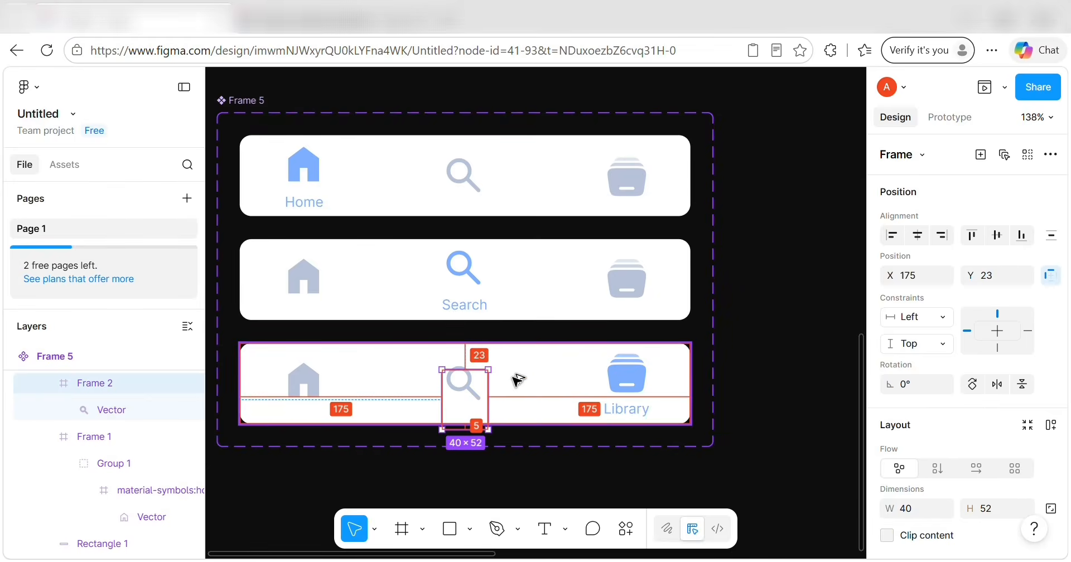
{"action": "key", "text": "Up"}
{"action": "key", "text": "Up"}
{"action": "key", "text": "Up"}
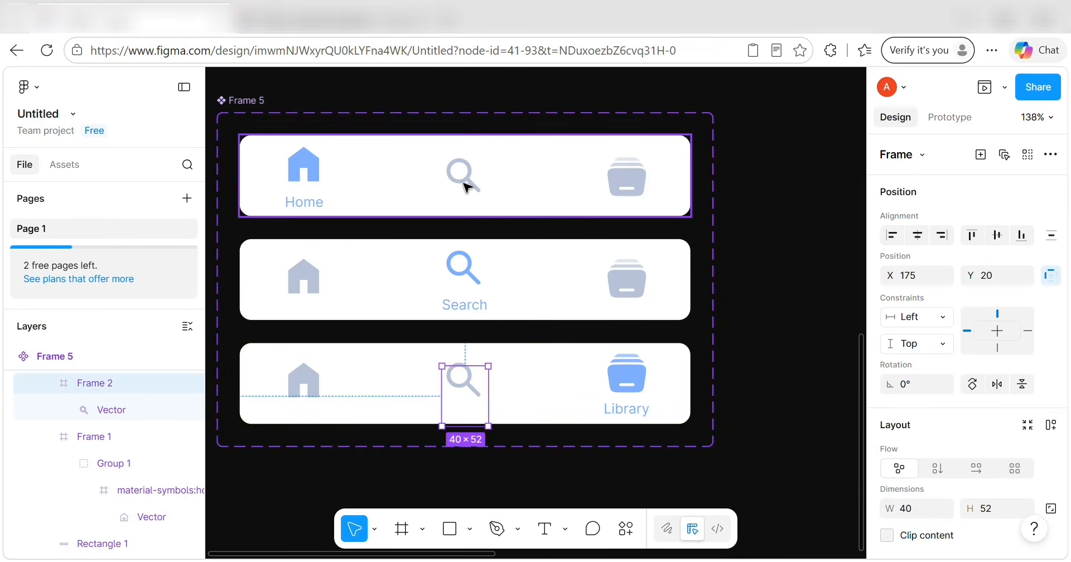
Nudge the top card's Search and Library icons up one pixel each.
{"action": "left_click", "coordinate": [462, 173]}
{"action": "left_click", "coordinate": [466, 179]}
{"action": "key", "text": "alt"}
{"action": "key", "text": "Up"}
{"action": "key", "text": "Up"}
{"action": "key", "text": "Up"}
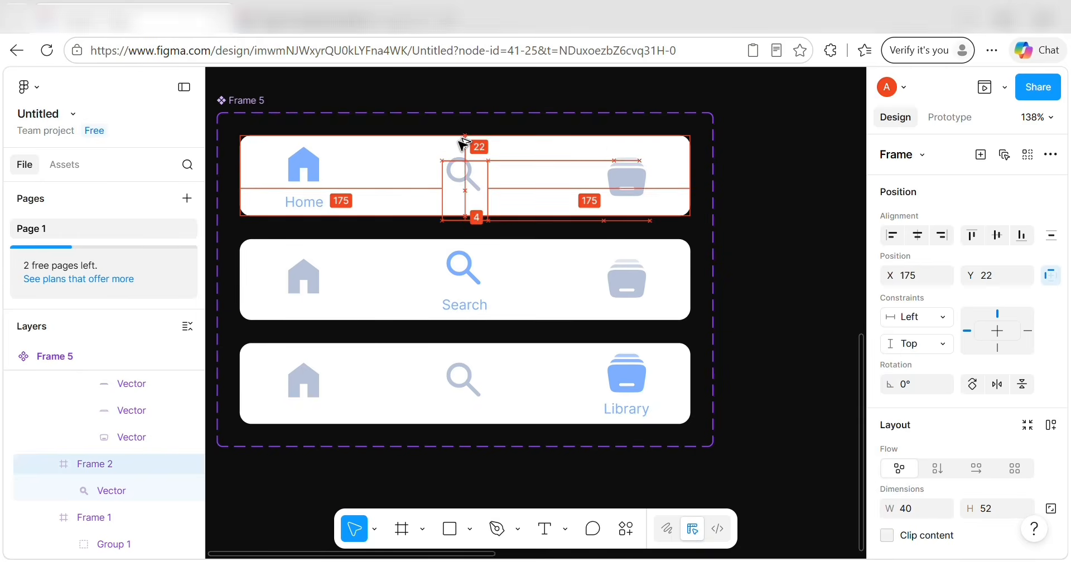
{"action": "left_click", "coordinate": [641, 167]}
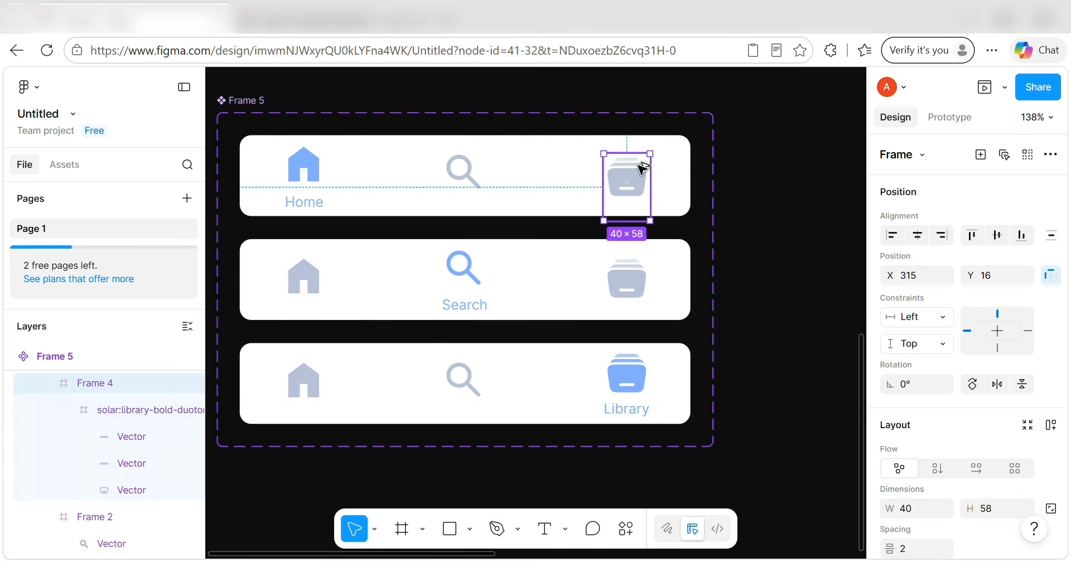
{"action": "left_click", "coordinate": [628, 170]}
{"action": "key", "text": "alt"}
{"action": "key", "text": "Up"}
{"action": "key", "text": "Up"}
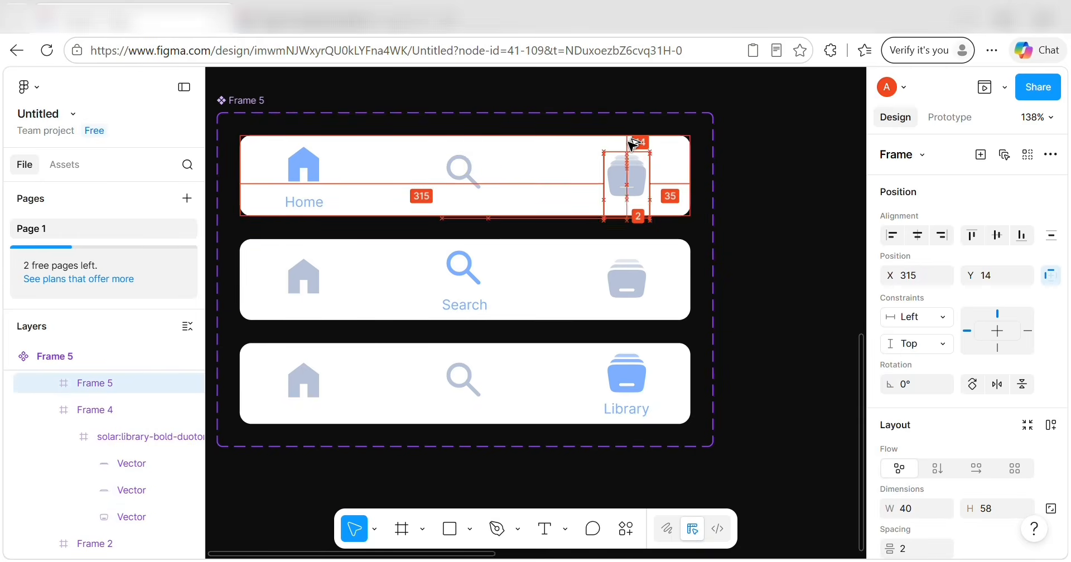
Delete the extra inner Library icon and settle the top Library icon's vertical position.
{"action": "double_click", "coordinate": [629, 162]}
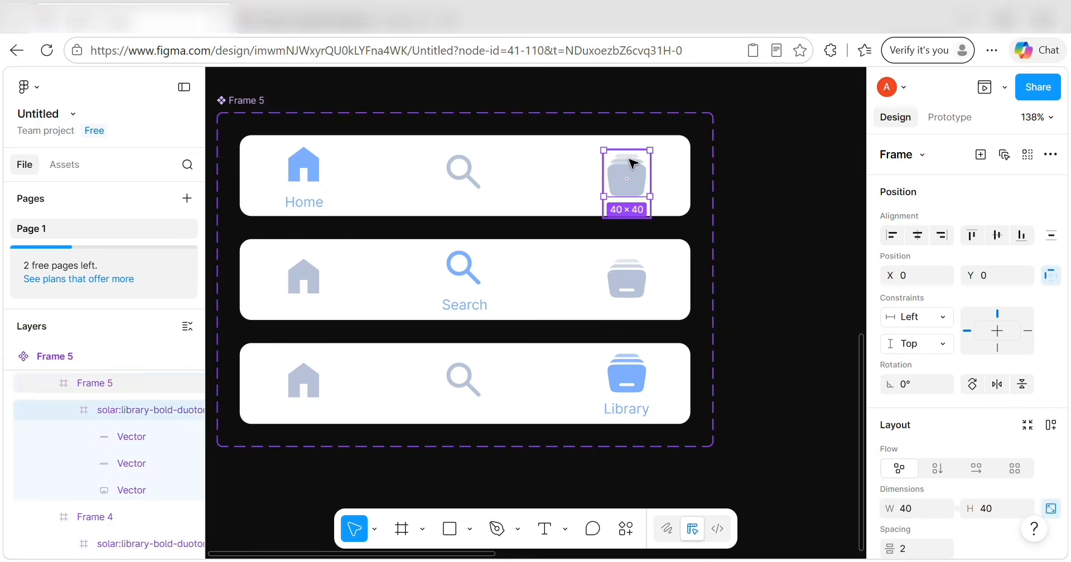
{"action": "key", "text": "Delete"}
{"action": "left_click", "coordinate": [632, 180]}
{"action": "double_click", "coordinate": [634, 183]}
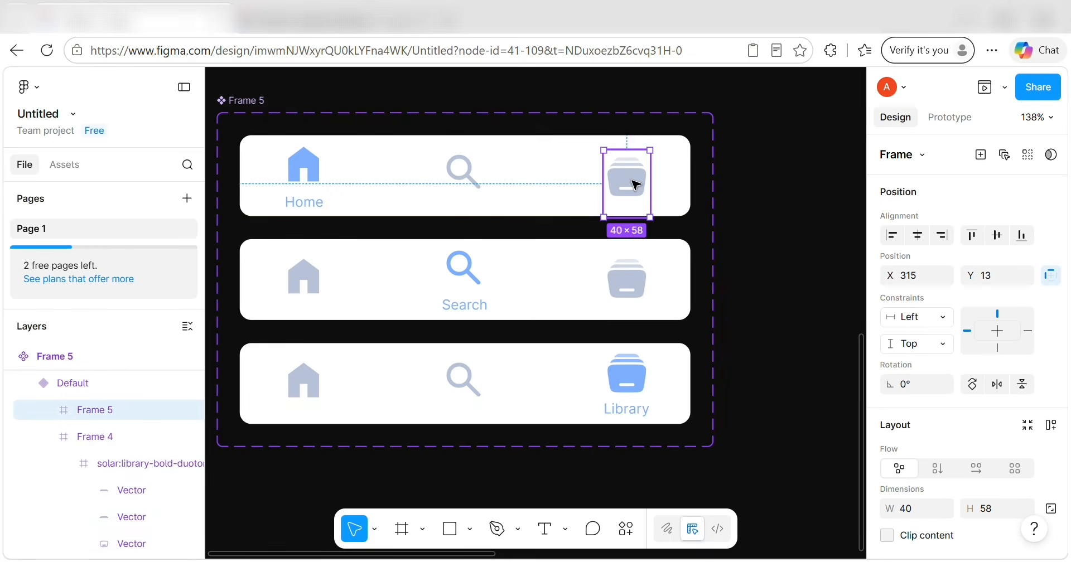
{"action": "key", "text": "Up"}
{"action": "key", "text": "alt"}
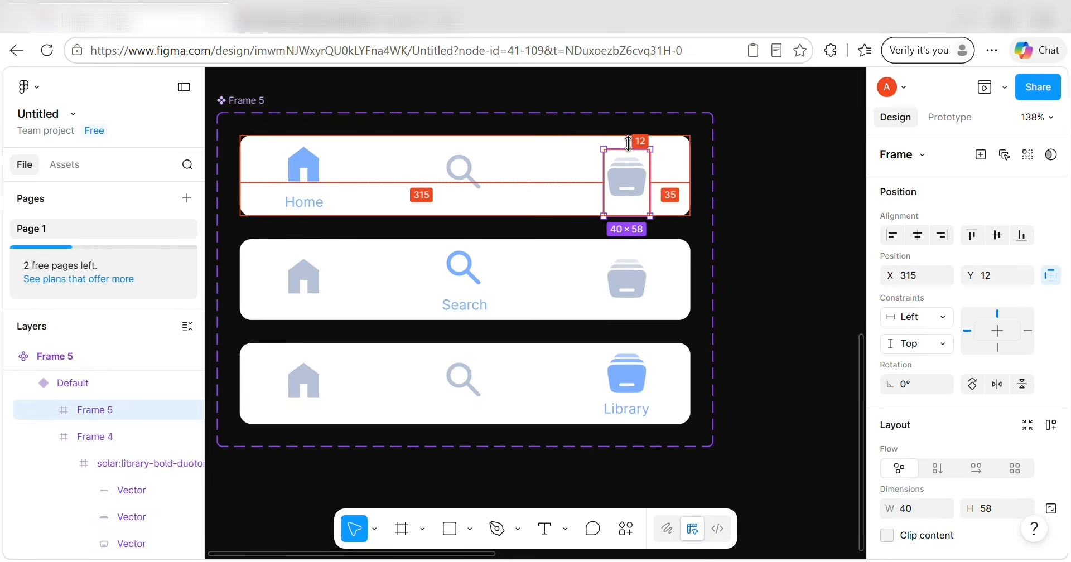
{"action": "key", "text": "Up"}
{"action": "key", "text": "Up"}
{"action": "key", "text": "Up"}
{"action": "key", "text": "Up"}
{"action": "key", "text": "Up"}
{"action": "key", "text": "Up"}
{"action": "key", "text": "Up"}
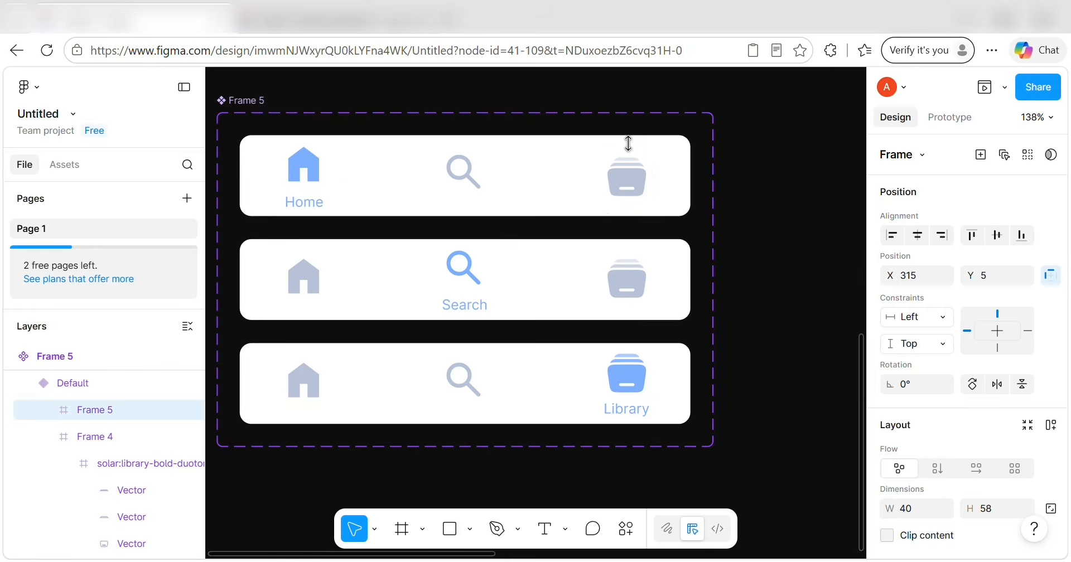
{"action": "key", "text": "ctrl+z"}
In Prototype, link the middle variant's Home icon to the Default variant with Smart animate.
{"action": "left_click", "coordinate": [794, 251]}
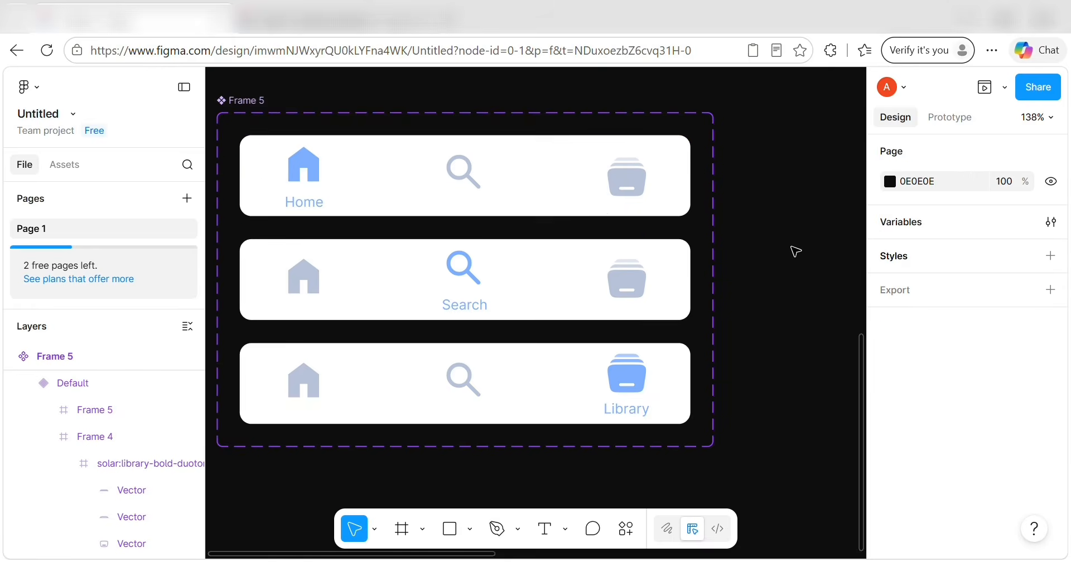
{"action": "scroll", "coordinate": [795, 251], "scroll_direction": "right", "scroll_amount": 1}
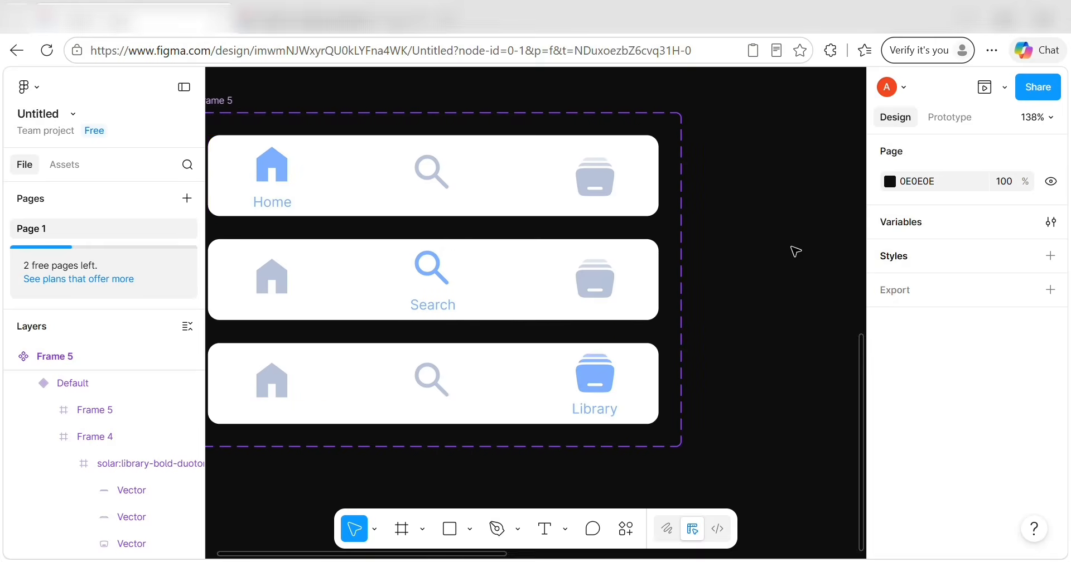
{"action": "scroll", "coordinate": [795, 251], "scroll_direction": "left", "scroll_amount": 3}
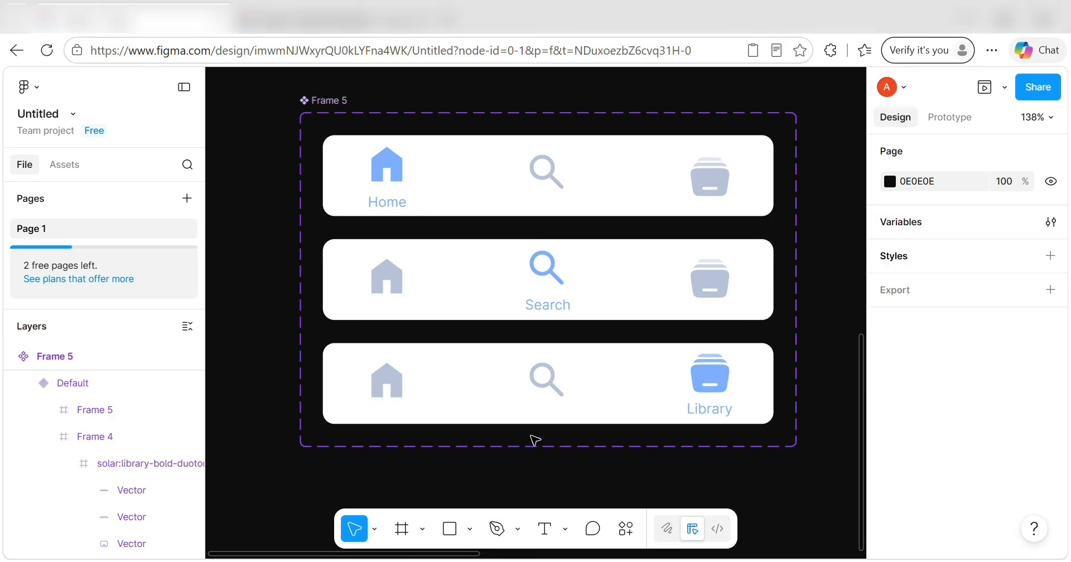
{"action": "left_click", "coordinate": [963, 121]}
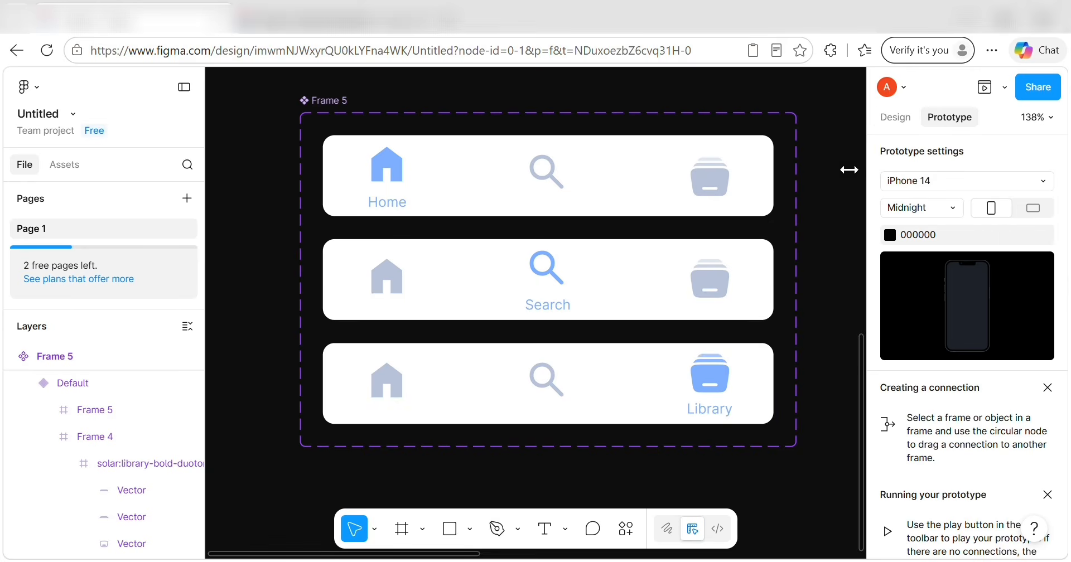
{"action": "left_click", "coordinate": [393, 170]}
{"action": "left_click", "coordinate": [413, 181]}
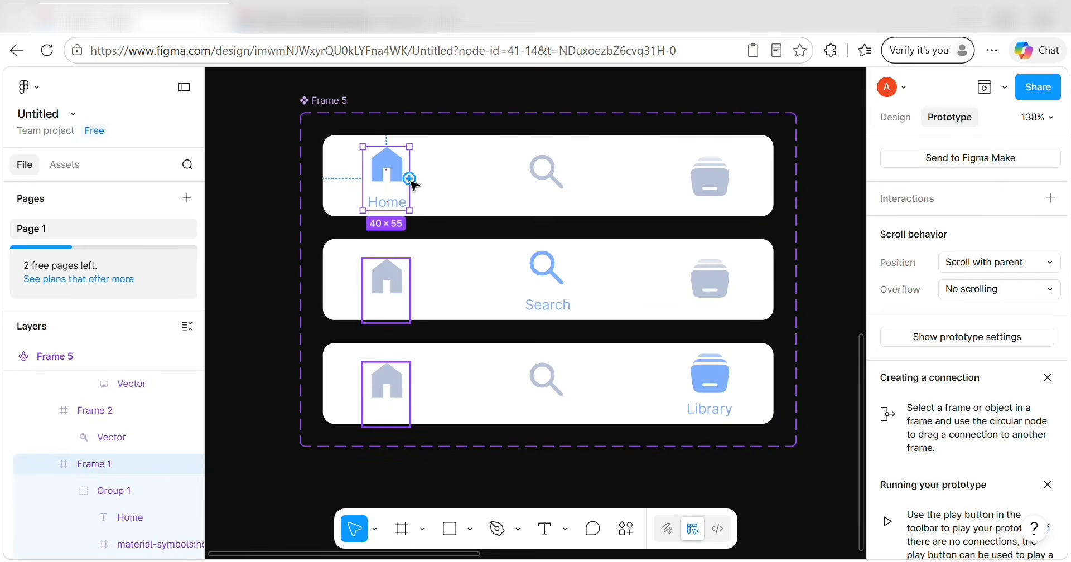
{"action": "mouse_move", "coordinate": [410, 179]}
{"action": "left_mouse_down"}
{"action": "mouse_move", "coordinate": [426, 184]}
{"action": "mouse_move", "coordinate": [412, 181]}
{"action": "left_mouse_up"}
{"action": "left_click", "coordinate": [401, 287]}
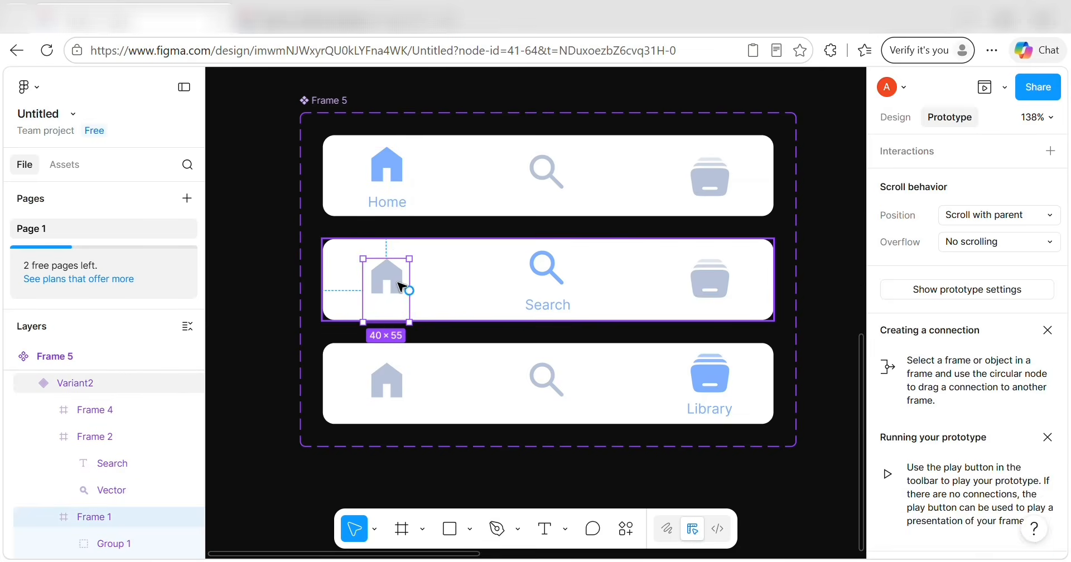
{"action": "left_click_drag", "start_coordinate": [386, 258], "coordinate": [548, 178]}
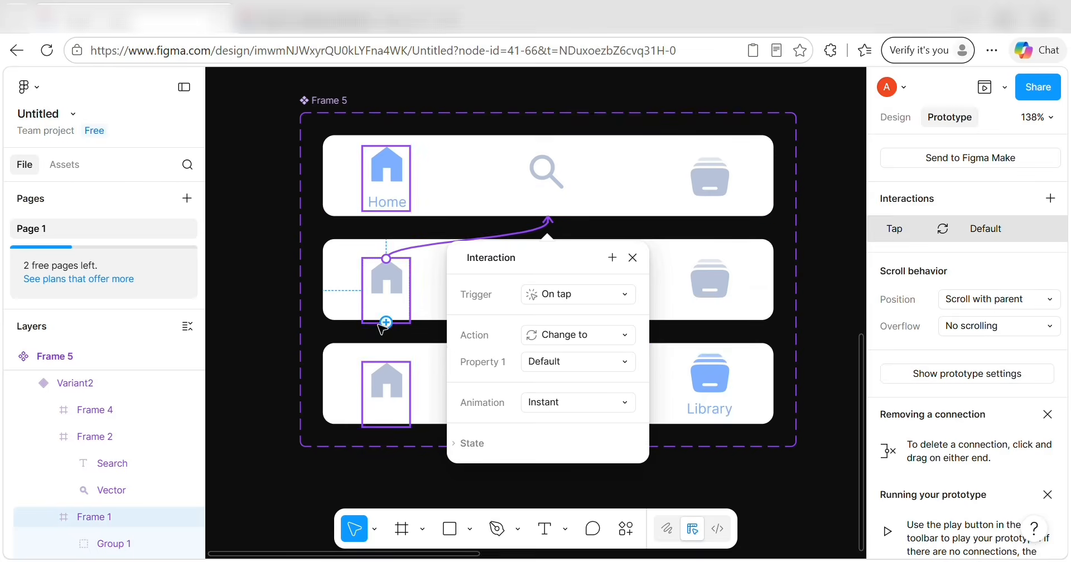
{"action": "left_click", "coordinate": [629, 403]}
{"action": "left_click", "coordinate": [613, 442]}
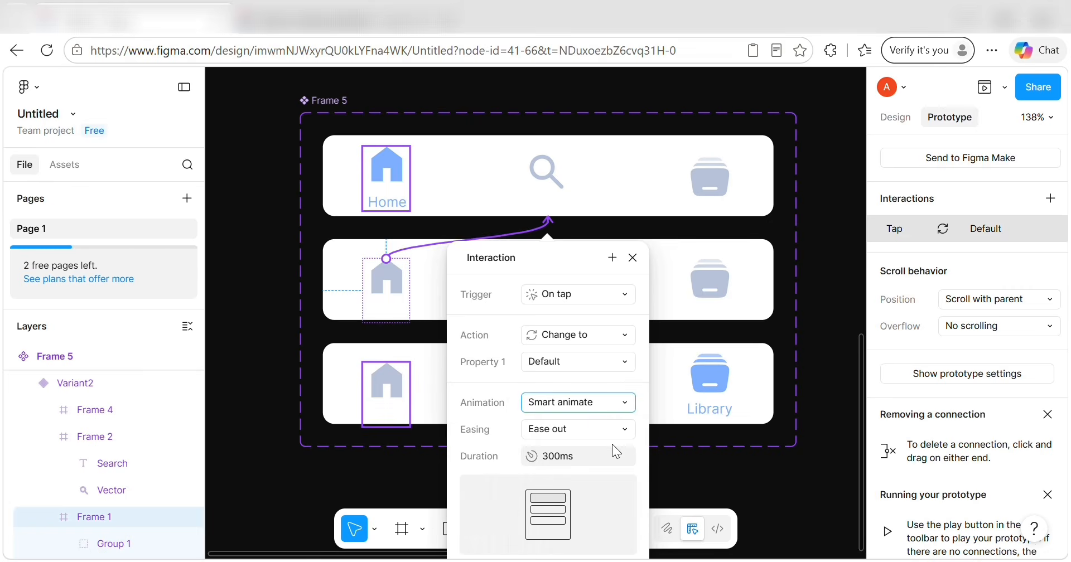
Link the bottom Home icon to Default, and the top and bottom Search icons to Variant2.
{"action": "left_click", "coordinate": [397, 373]}
{"action": "left_click_drag", "start_coordinate": [447, 163], "coordinate": [448, 151]}
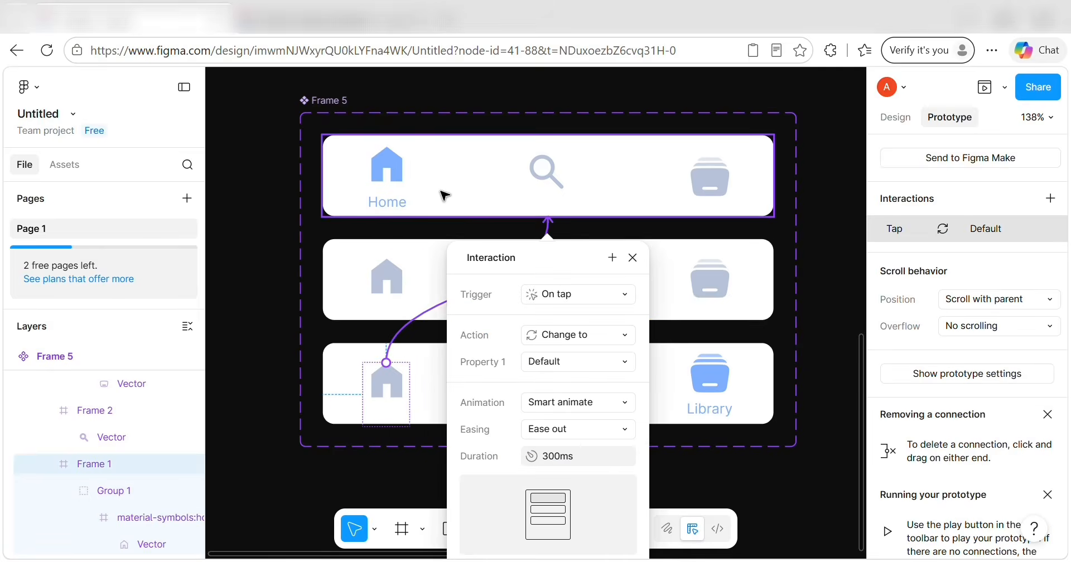
{"action": "left_click", "coordinate": [438, 304]}
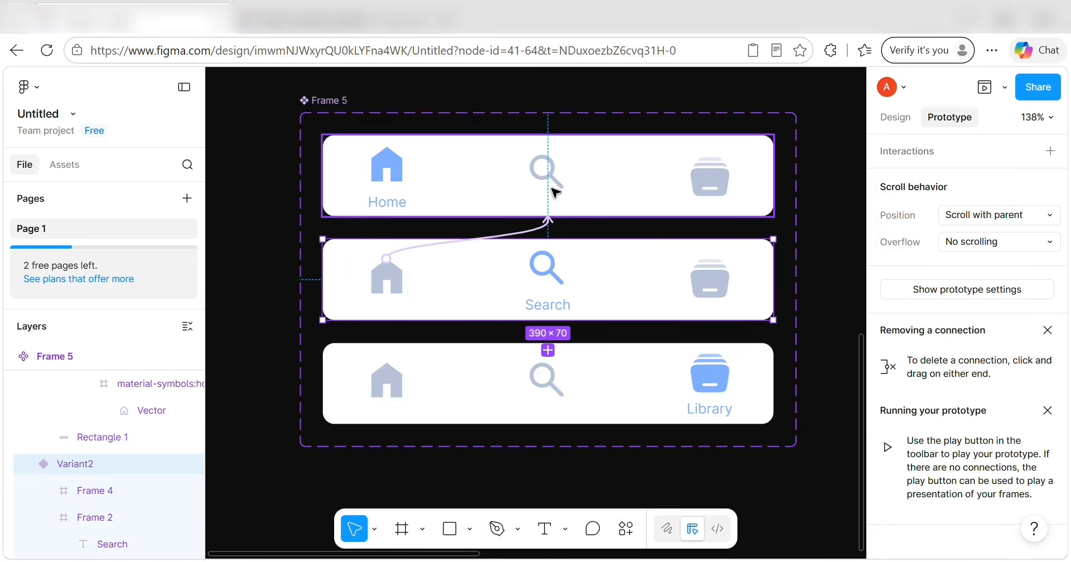
{"action": "left_click", "coordinate": [546, 170]}
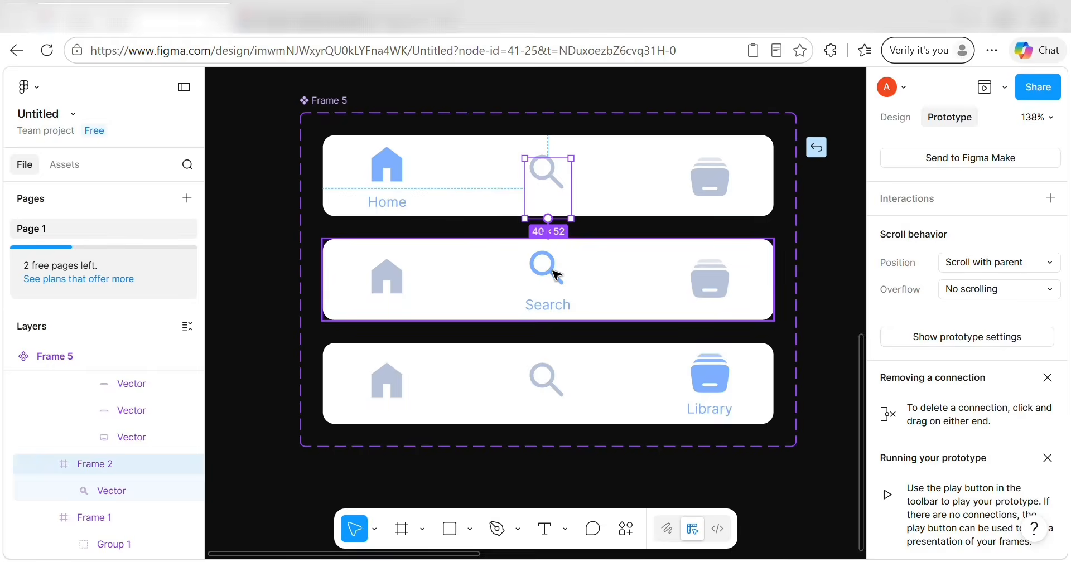
{"action": "left_click_drag", "start_coordinate": [555, 272], "coordinate": [557, 279]}
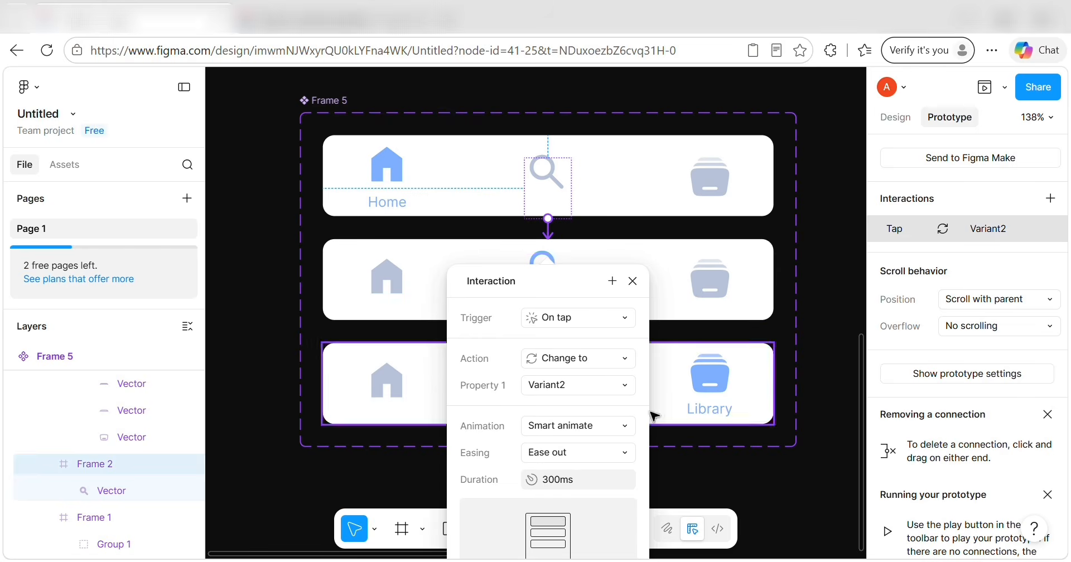
{"action": "left_click", "coordinate": [551, 382]}
{"action": "left_click", "coordinate": [550, 381]}
{"action": "left_click_drag", "start_coordinate": [548, 367], "coordinate": [541, 282]}
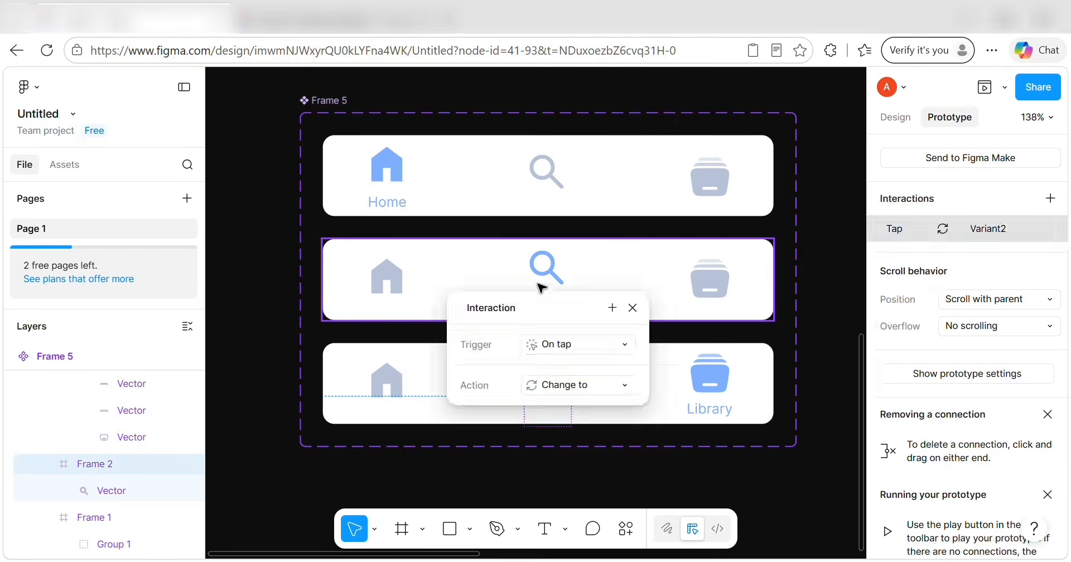
{"action": "left_click", "coordinate": [541, 284]}
Link the top and middle variants' Library icons to the bottom variant.
{"action": "left_click", "coordinate": [387, 383]}
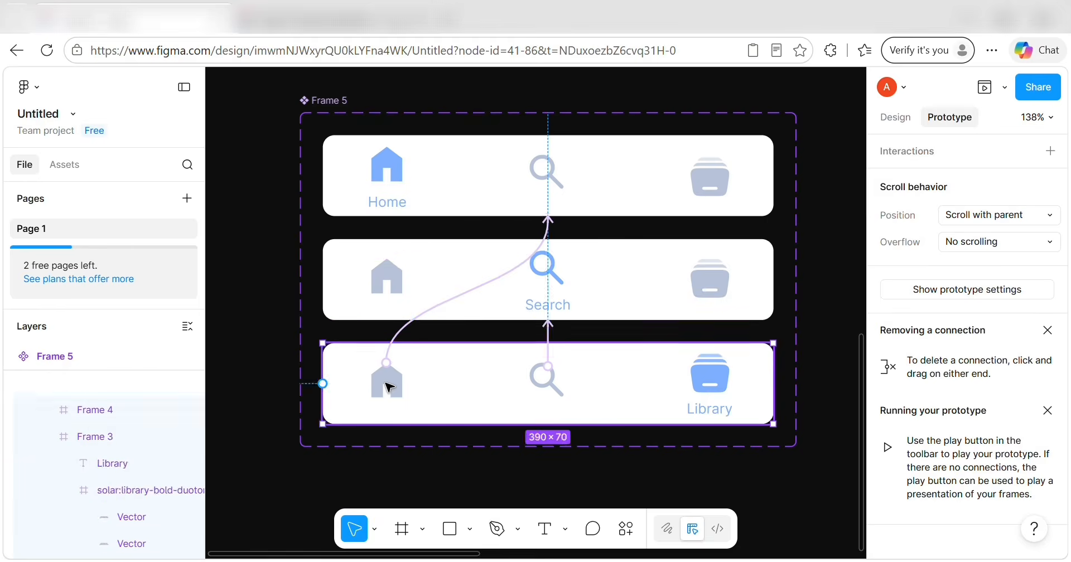
{"action": "left_click", "coordinate": [387, 382]}
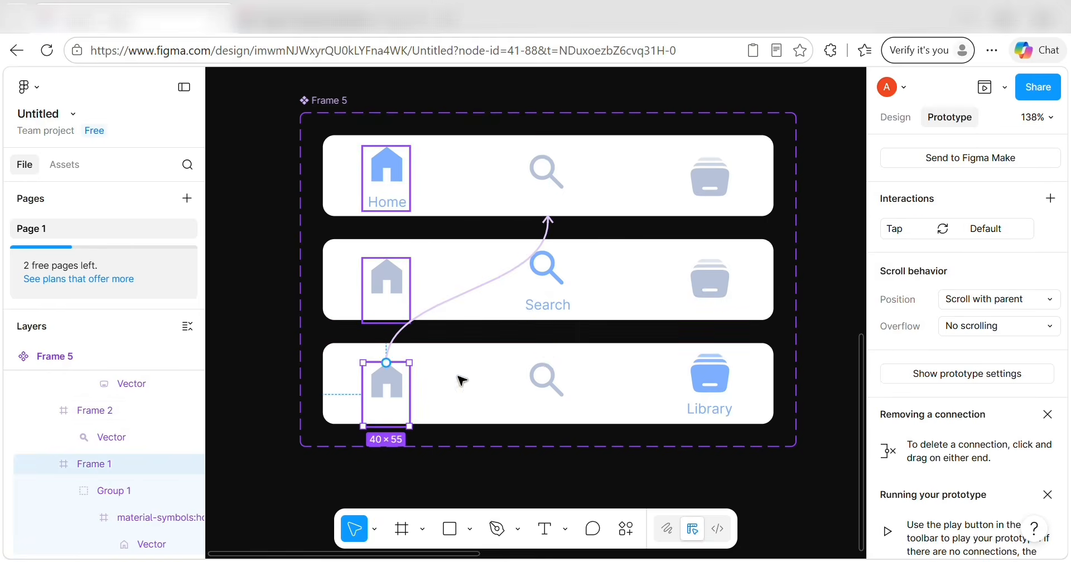
{"action": "left_click", "coordinate": [819, 304]}
{"action": "left_click", "coordinate": [732, 182]}
{"action": "left_click", "coordinate": [722, 204]}
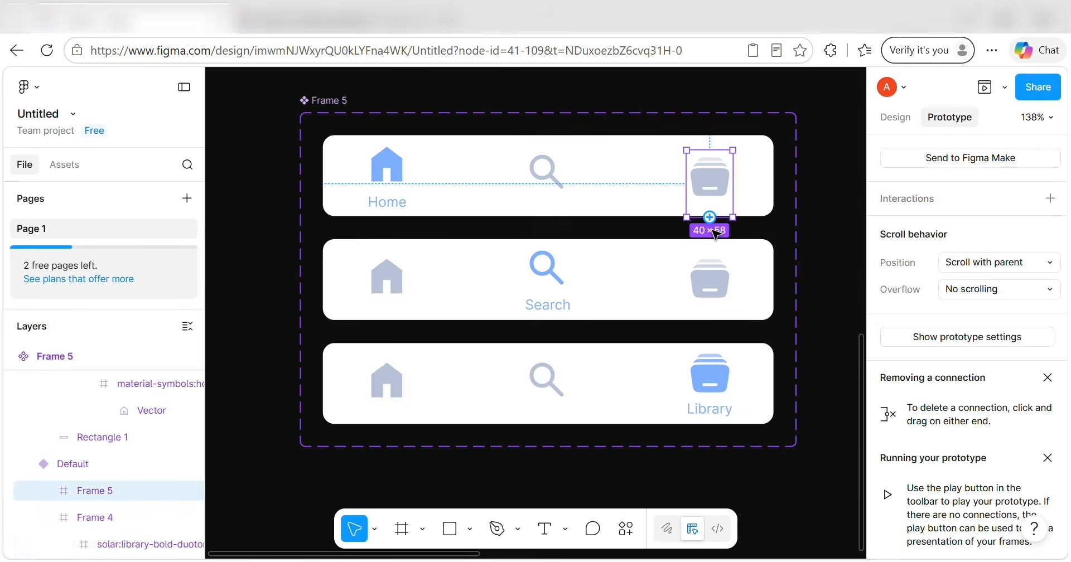
{"action": "left_click_drag", "start_coordinate": [710, 217], "coordinate": [708, 385]}
{"action": "left_click", "coordinate": [708, 385]}
{"action": "double_click", "coordinate": [716, 275]}
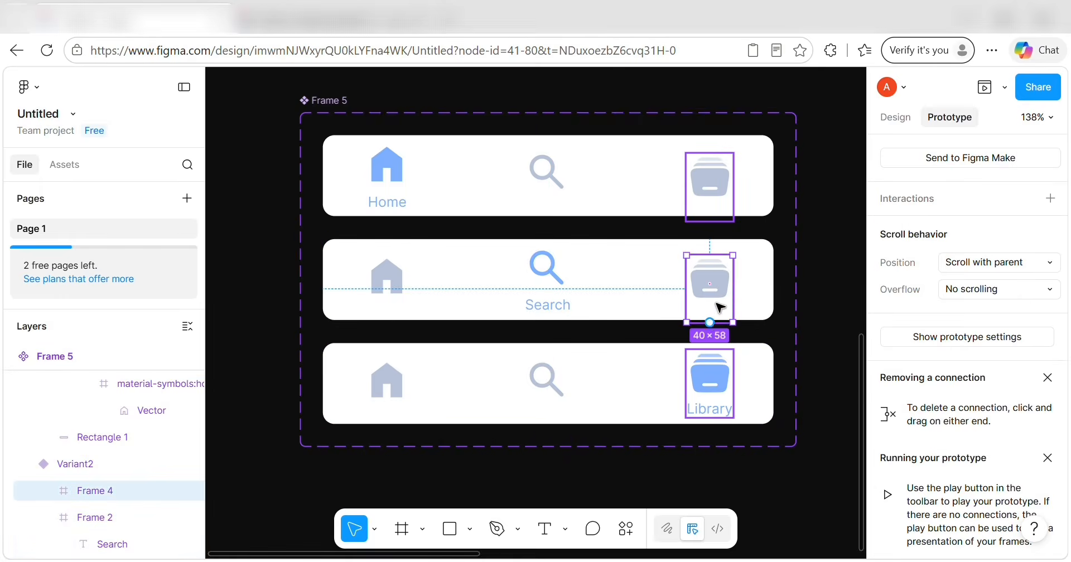
{"action": "left_click_drag", "start_coordinate": [710, 322], "coordinate": [709, 378]}
{"action": "left_click", "coordinate": [777, 382]}
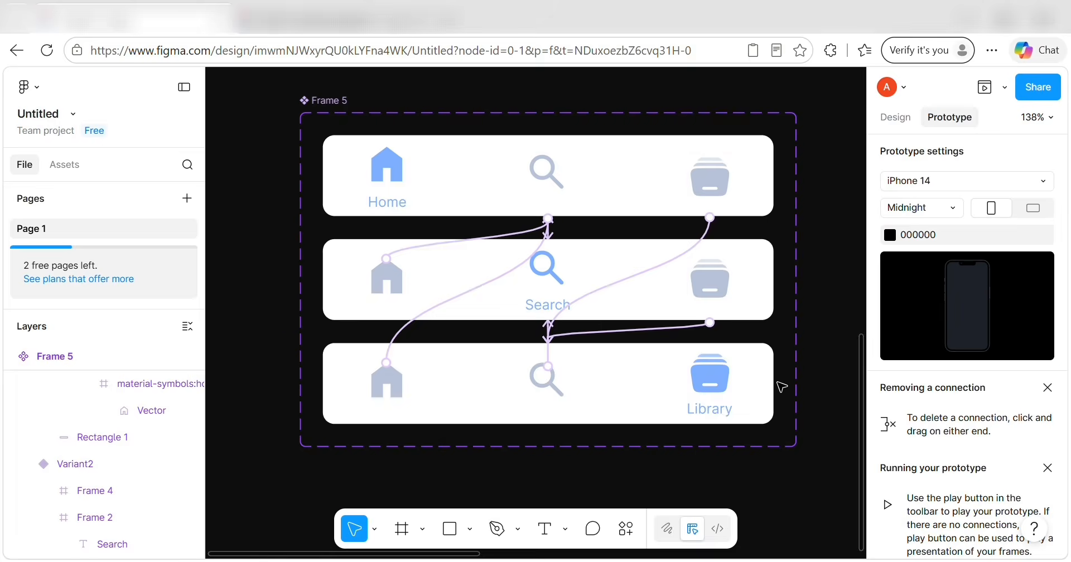
{"action": "scroll", "coordinate": [779, 383], "scroll_direction": "down", "scroll_amount": 5}
Rename the nav bar component set from Frame 5 to 'Menu' and move it down-left.
{"action": "left_click", "coordinate": [85, 162]}
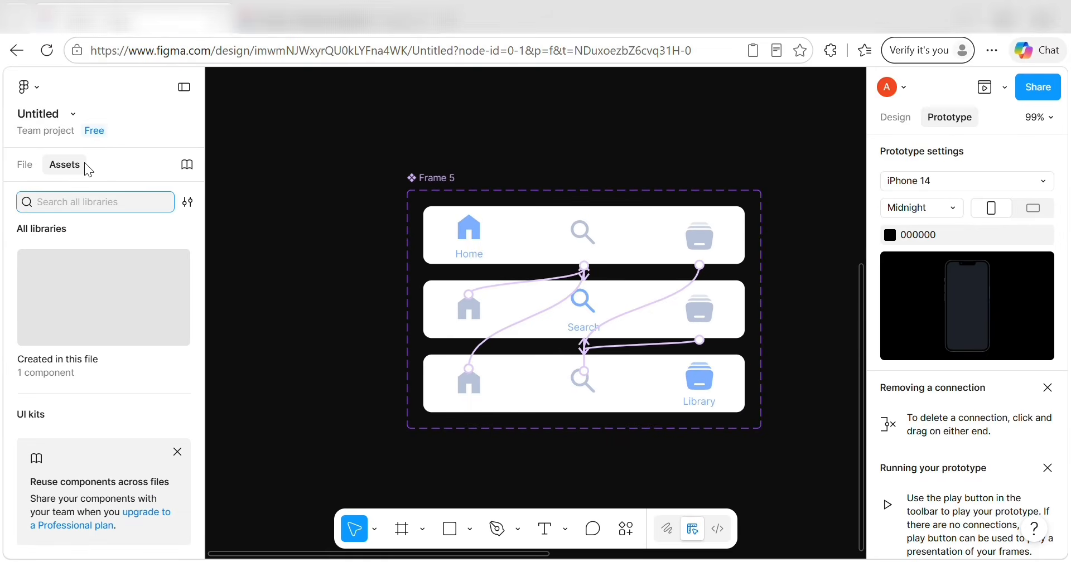
{"action": "left_click", "coordinate": [65, 296]}
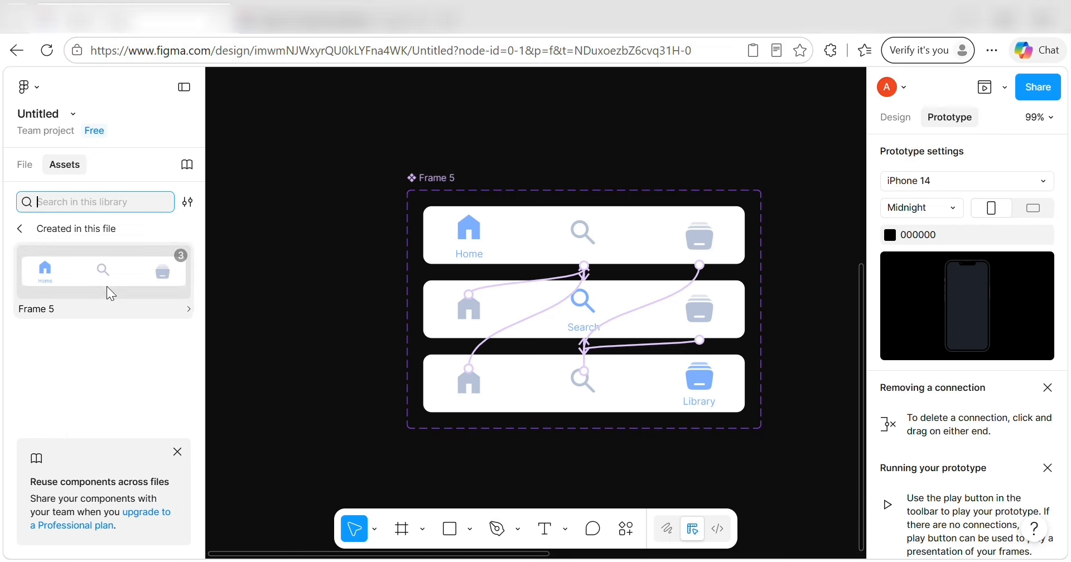
{"action": "scroll", "coordinate": [342, 320], "scroll_direction": "right", "scroll_amount": 3}
{"action": "scroll", "coordinate": [341, 321], "scroll_direction": "down", "scroll_amount": 3}
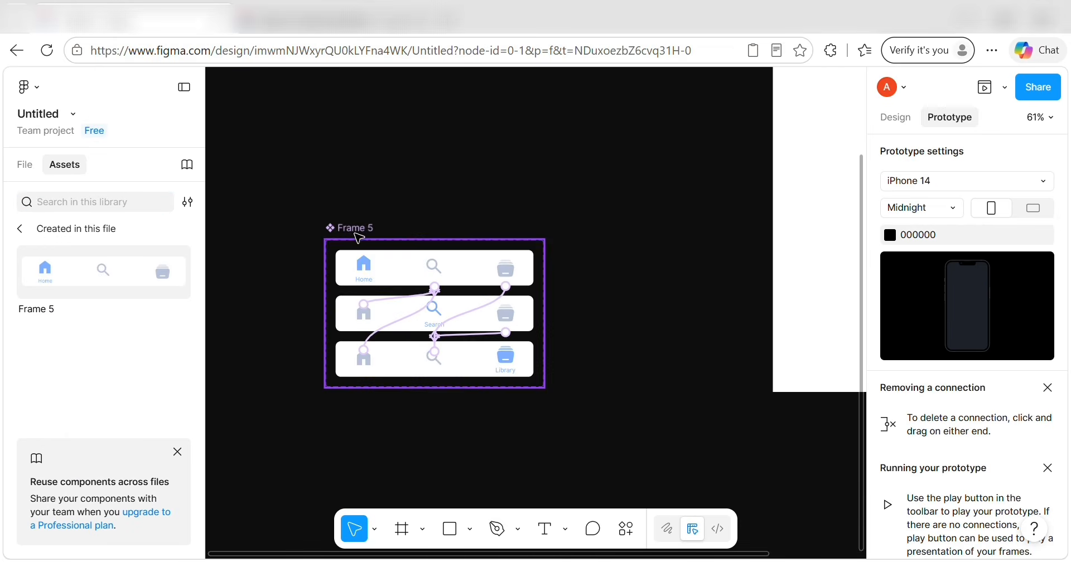
{"action": "left_click_drag", "start_coordinate": [353, 229], "coordinate": [350, 355]}
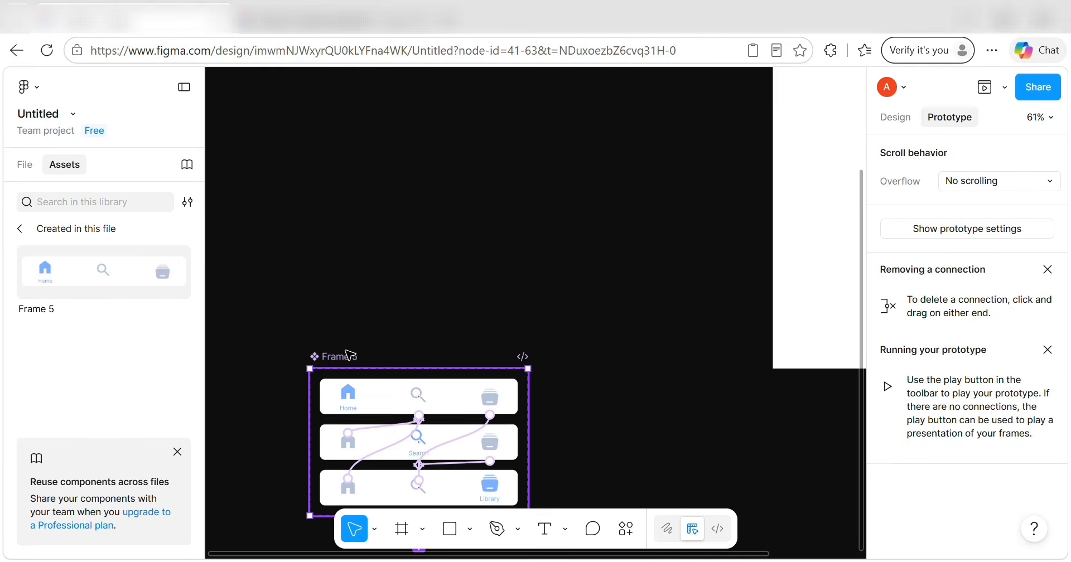
{"action": "type", "text": "Menu"}
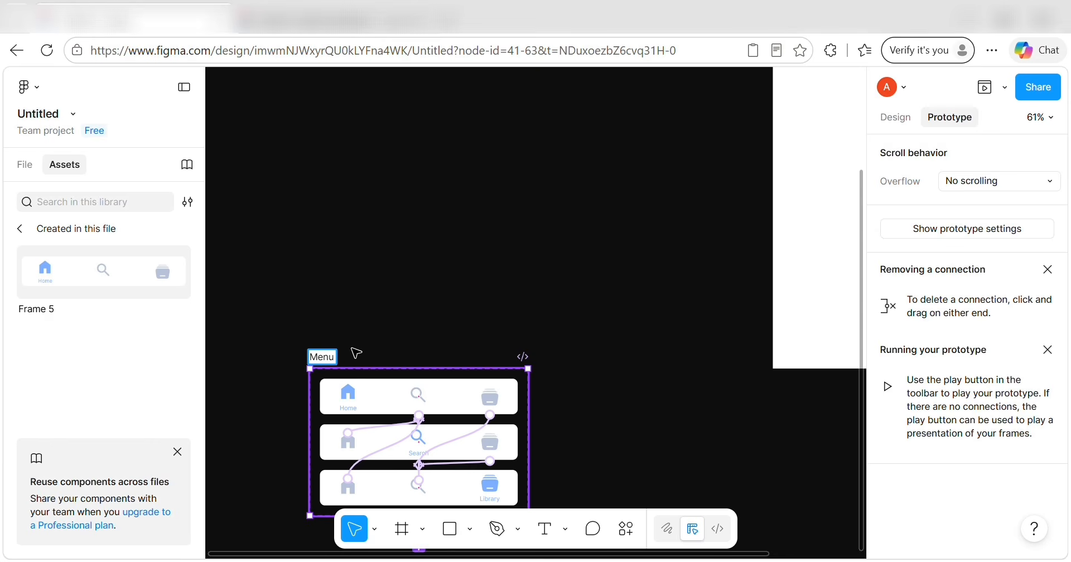
{"action": "left_click", "coordinate": [412, 346]}
{"action": "left_click_drag", "start_coordinate": [340, 357], "coordinate": [210, 428]}
Collapse all layer groups and select the iPhone 13 & 14 - 1 frame.
{"action": "left_click", "coordinate": [33, 168]}
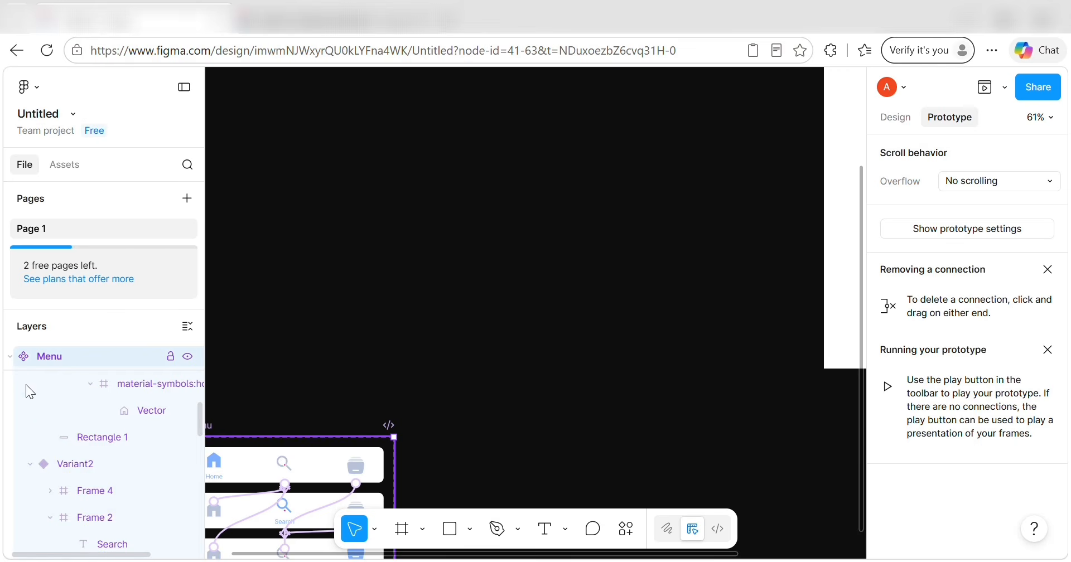
{"action": "scroll", "coordinate": [39, 417], "scroll_direction": "up", "scroll_amount": 5}
{"action": "scroll", "coordinate": [109, 343], "scroll_direction": "down", "scroll_amount": 1}
{"action": "left_click", "coordinate": [188, 327]}
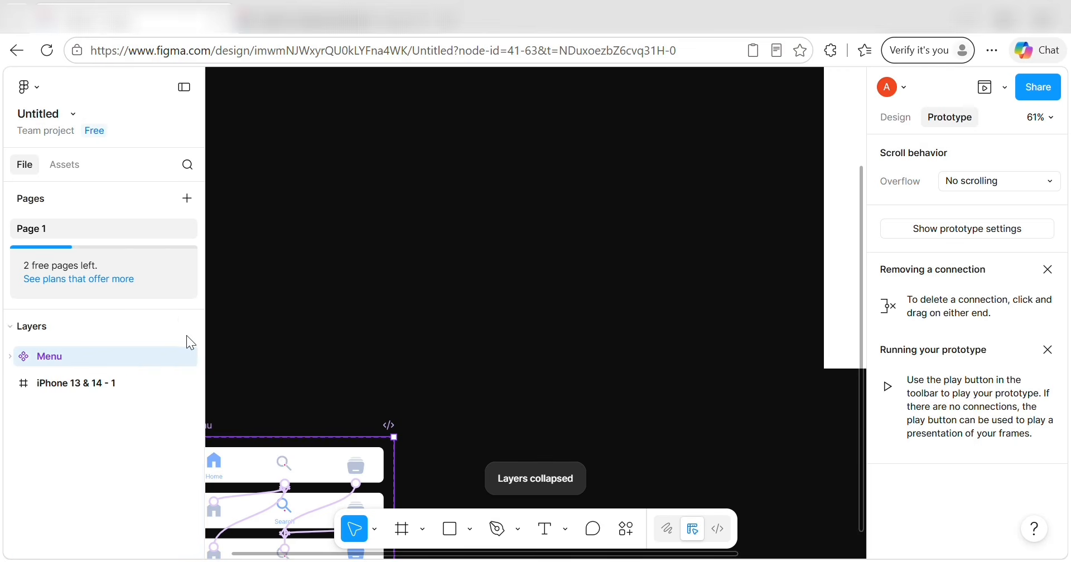
{"action": "left_click", "coordinate": [106, 383]}
Move the iPhone 13 & 14 - 1 frame above Menu in the layer order.
{"action": "left_click_drag", "start_coordinate": [116, 383], "coordinate": [104, 337]}
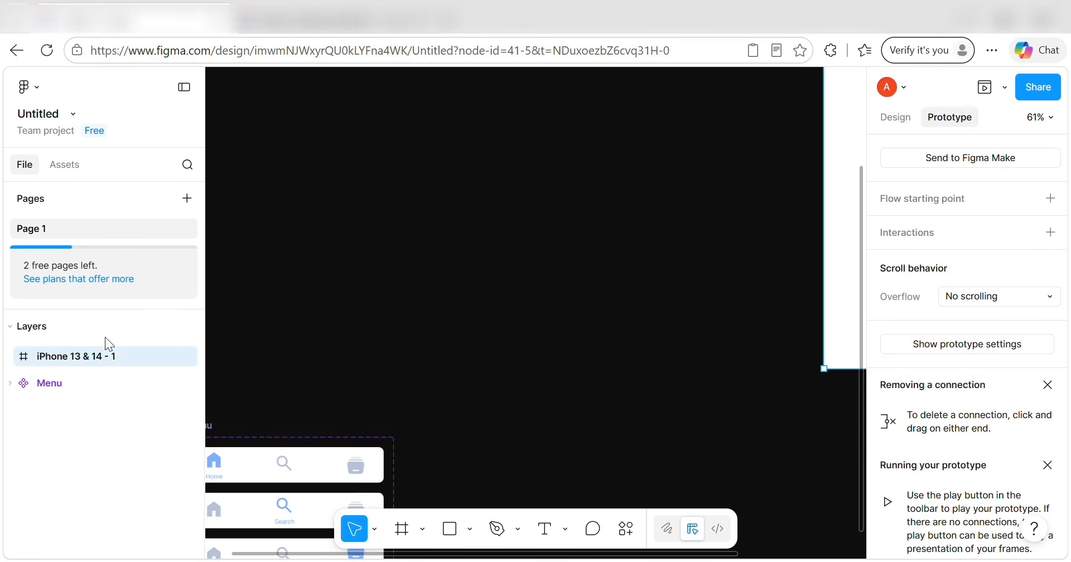
{"action": "scroll", "coordinate": [669, 263], "scroll_direction": "right", "scroll_amount": 5}
{"action": "scroll", "coordinate": [669, 263], "scroll_direction": "up", "scroll_amount": 3}
{"action": "scroll", "coordinate": [669, 263], "scroll_direction": "down", "scroll_amount": 3}
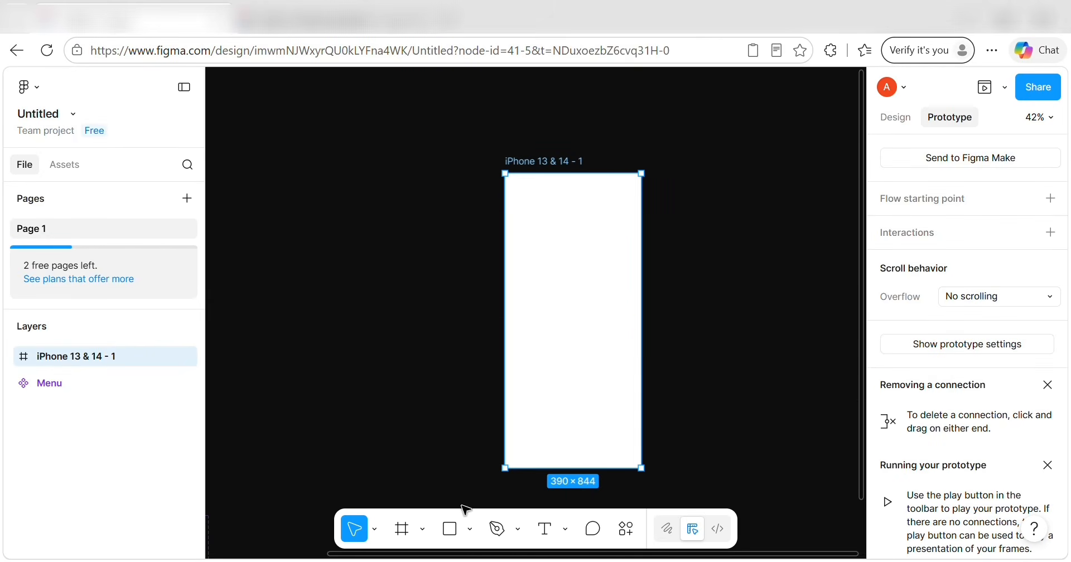
Draw a rectangle at the iPhone screen's top-left corner and size it 392×111.
{"action": "left_click", "coordinate": [451, 529]}
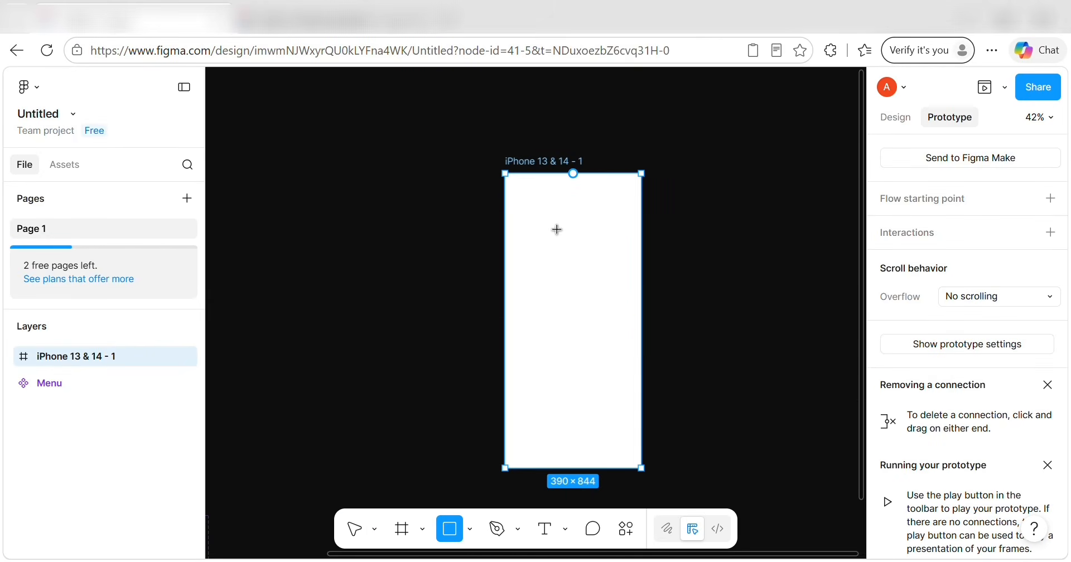
{"action": "left_click", "coordinate": [558, 185]}
{"action": "left_click_drag", "start_coordinate": [561, 187], "coordinate": [524, 195]}
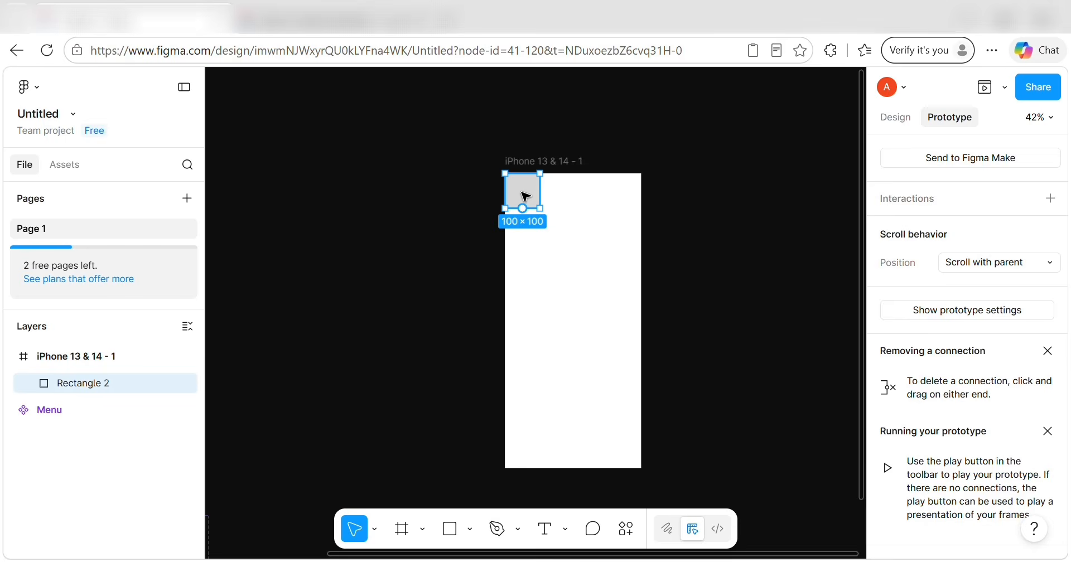
{"action": "left_click", "coordinate": [895, 117]}
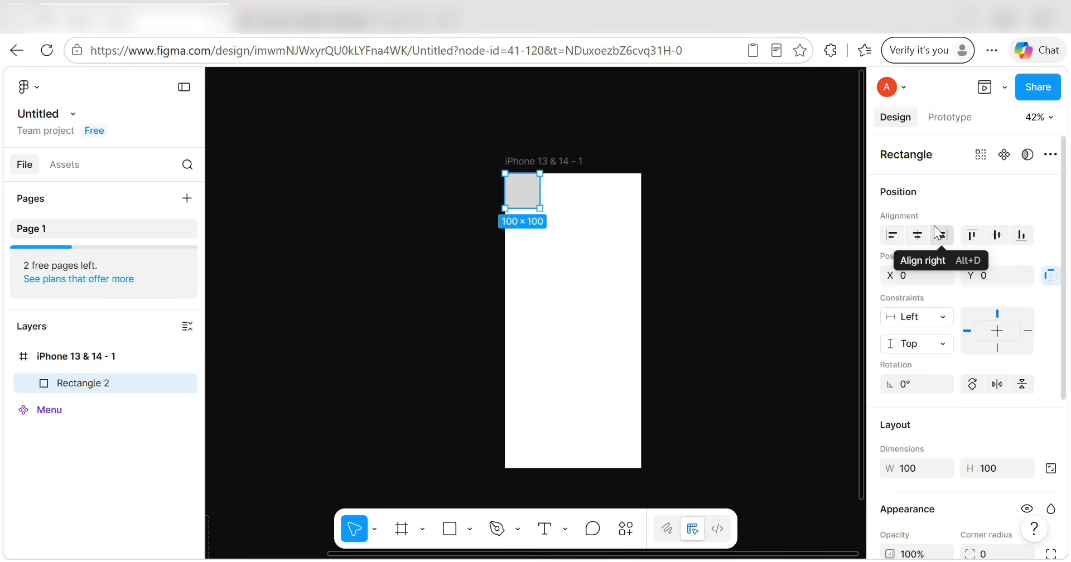
{"action": "scroll", "coordinate": [974, 343], "scroll_direction": "down", "scroll_amount": 3}
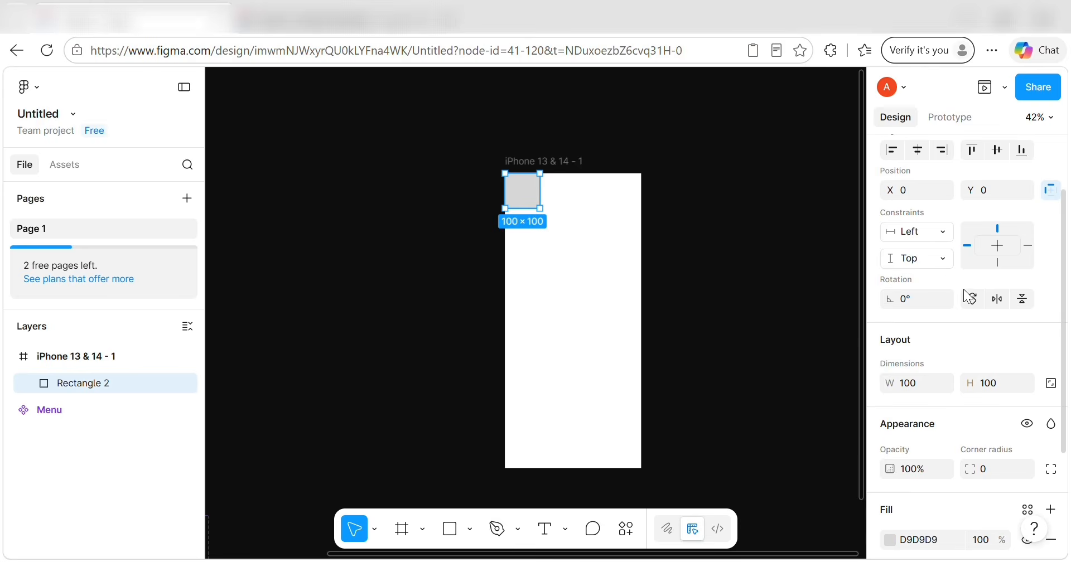
{"action": "scroll", "coordinate": [963, 289], "scroll_direction": "down", "scroll_amount": 1}
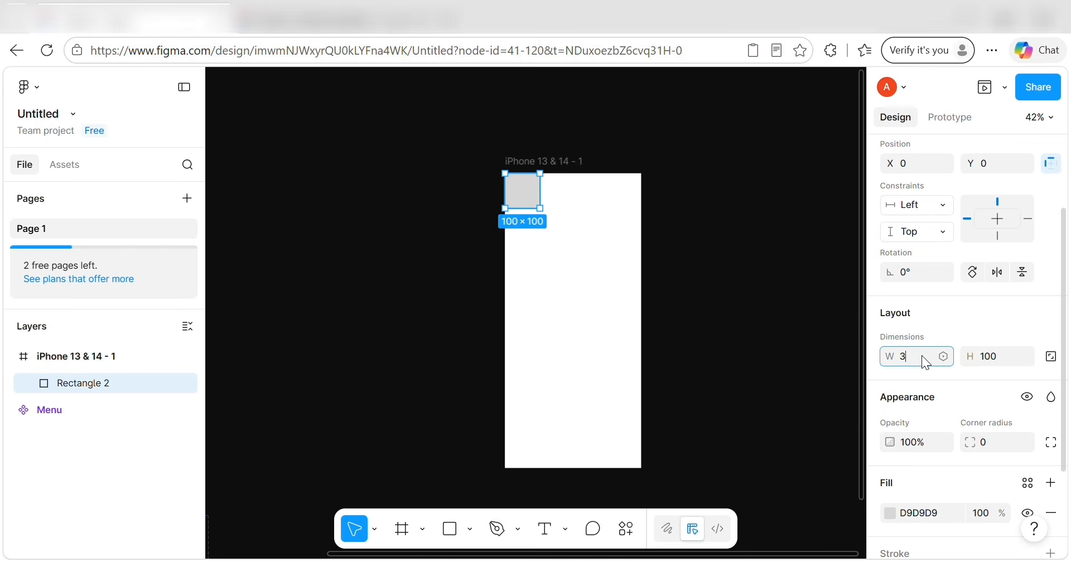
{"action": "left_click", "coordinate": [995, 353]}
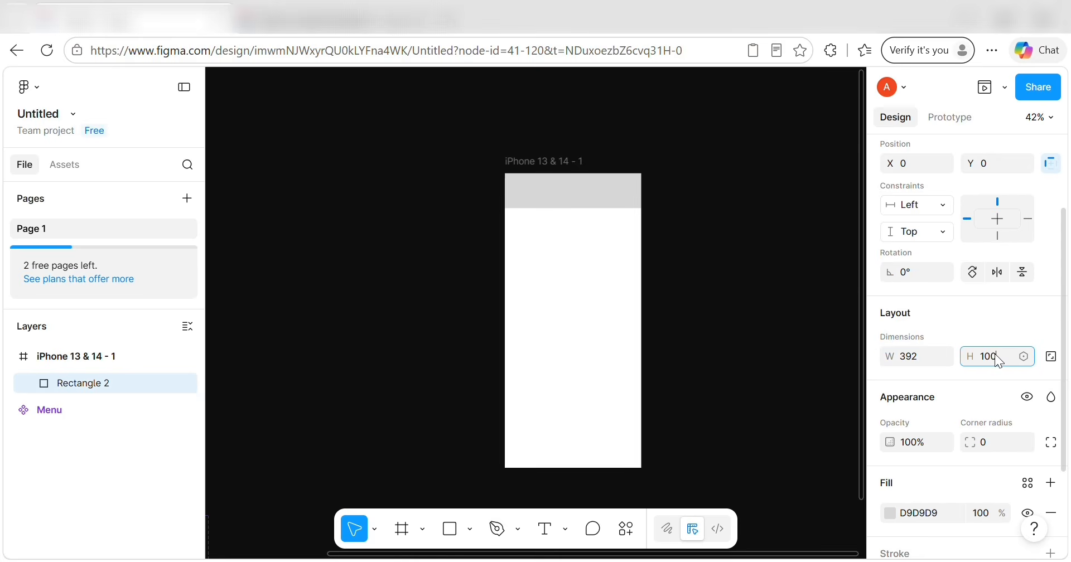
{"action": "type", "text": "11"}
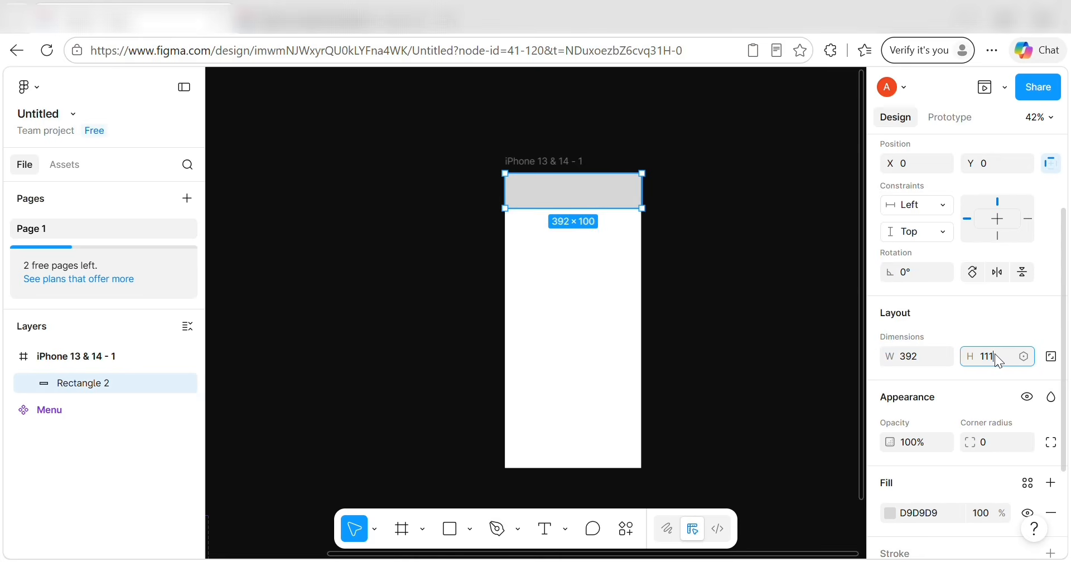
{"action": "type", "text": "1"}
{"action": "key", "text": "Return"}
{"action": "scroll", "coordinate": [941, 430], "scroll_direction": "down", "scroll_amount": 3}
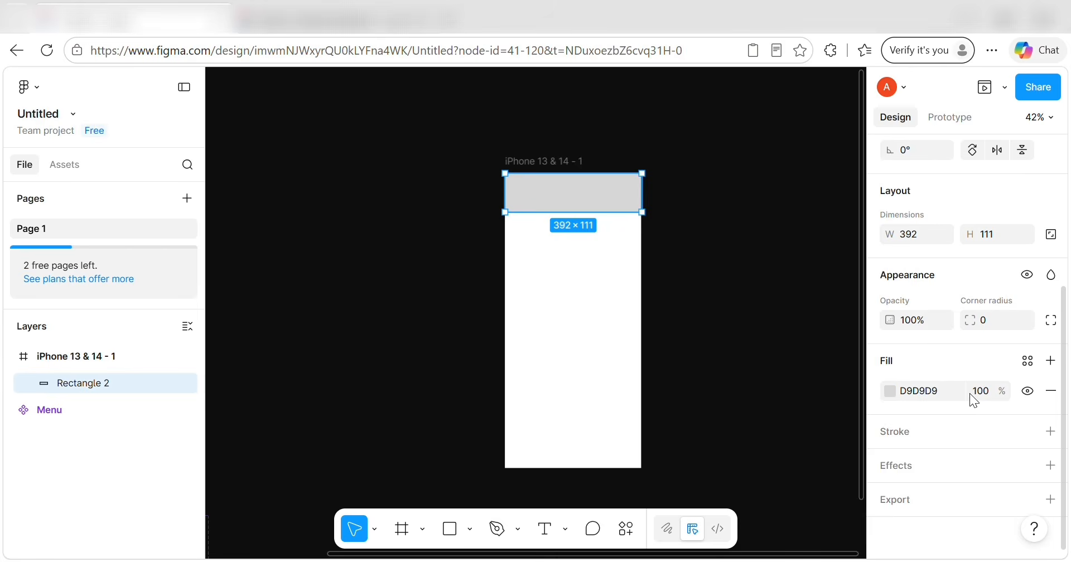
Fill the top bar rectangle with pale blue EAF2FF.
{"action": "left_click", "coordinate": [913, 394]}
{"action": "key", "text": "BackSpace"}
{"action": "left_click", "coordinate": [889, 391]}
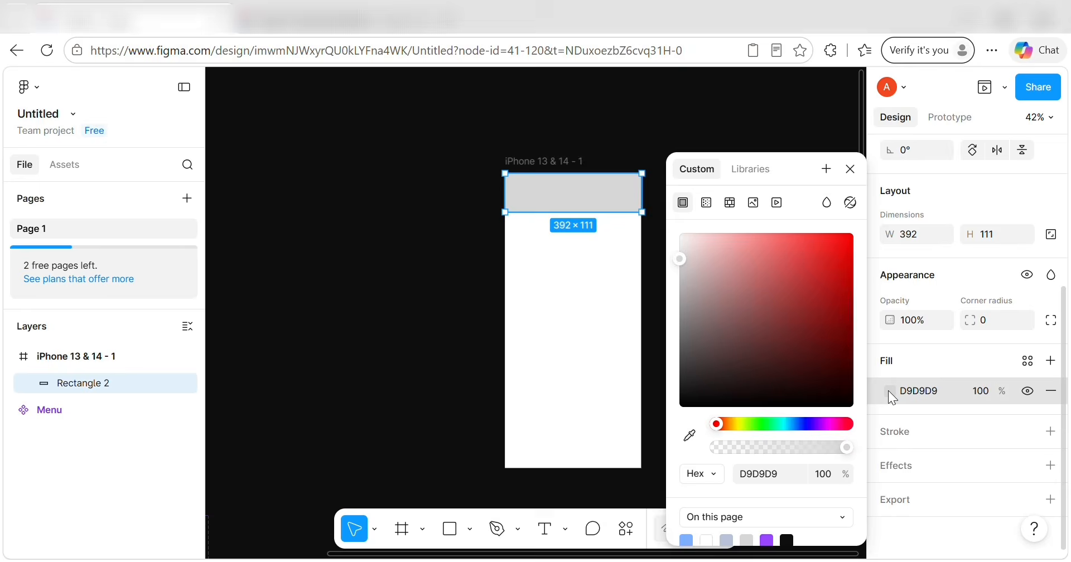
{"action": "left_click", "coordinate": [754, 469]}
{"action": "type", "text": "EAF2FF"}
{"action": "key", "text": "Return"}
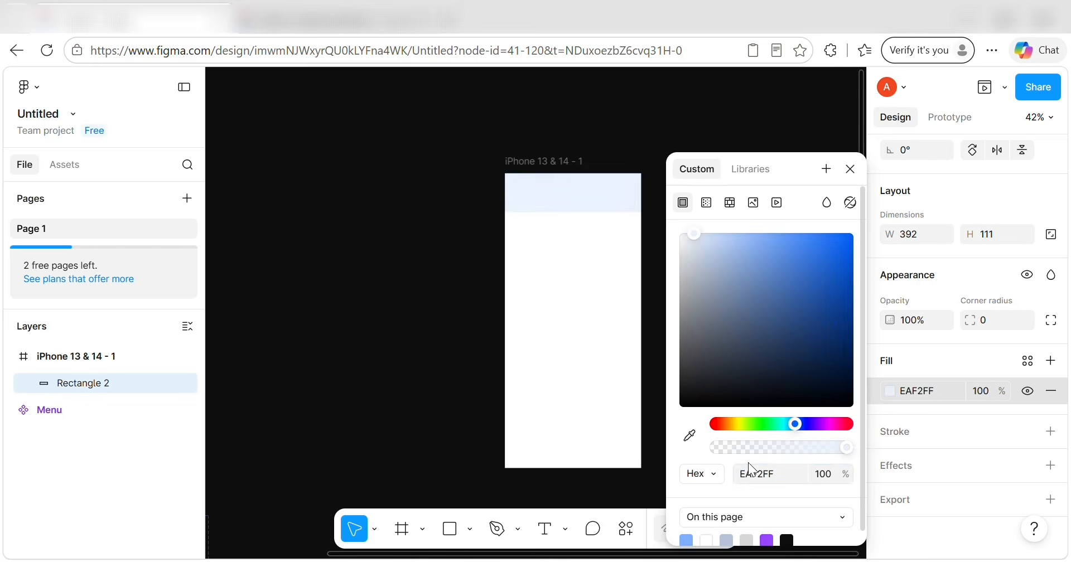
Save the fill as colour variable 'Color 2' and add a drop shadow effect.
{"action": "left_click", "coordinate": [826, 169]}
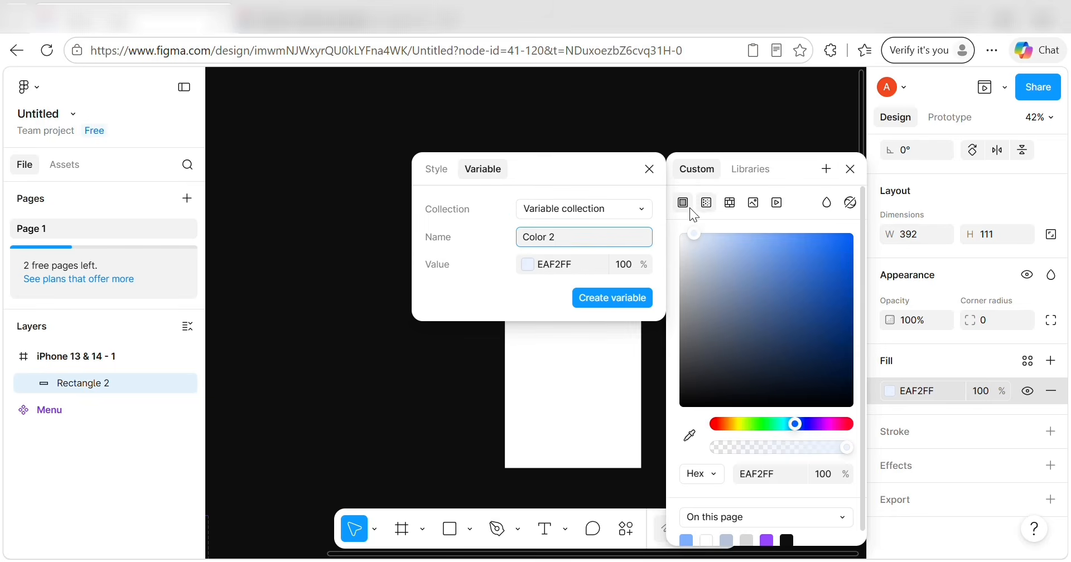
{"action": "left_click", "coordinate": [574, 237]}
{"action": "key", "text": "BackSpace"}
{"action": "key", "text": "BackSpace"}
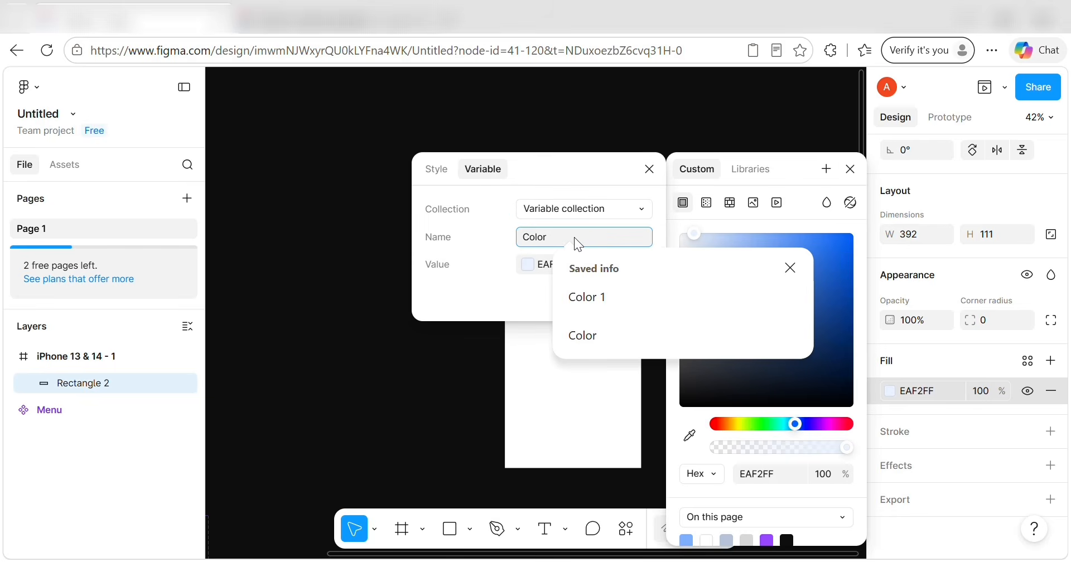
{"action": "type", "text": "1"}
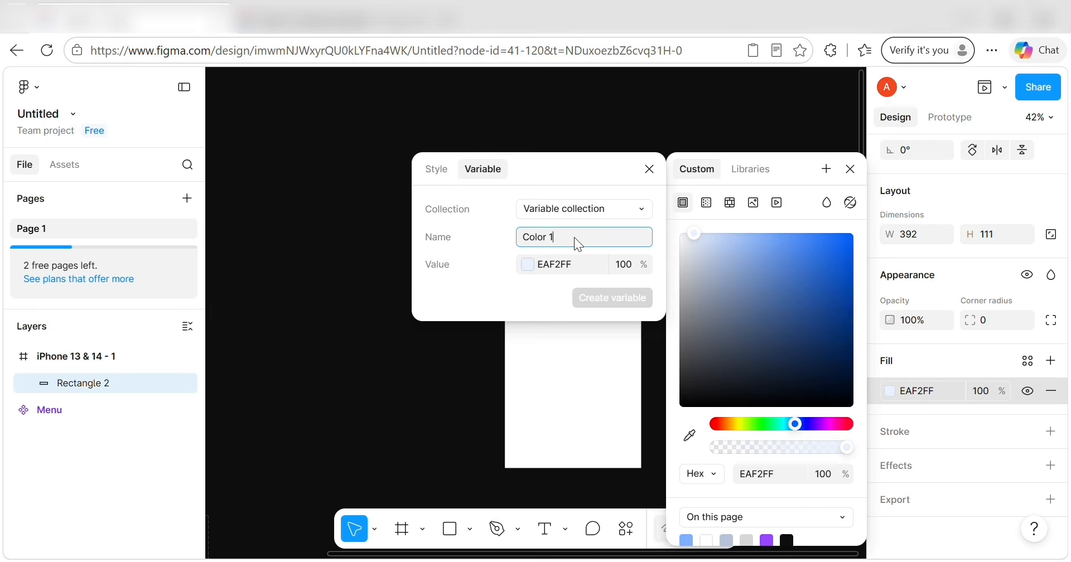
{"action": "key", "text": "BackSpace"}
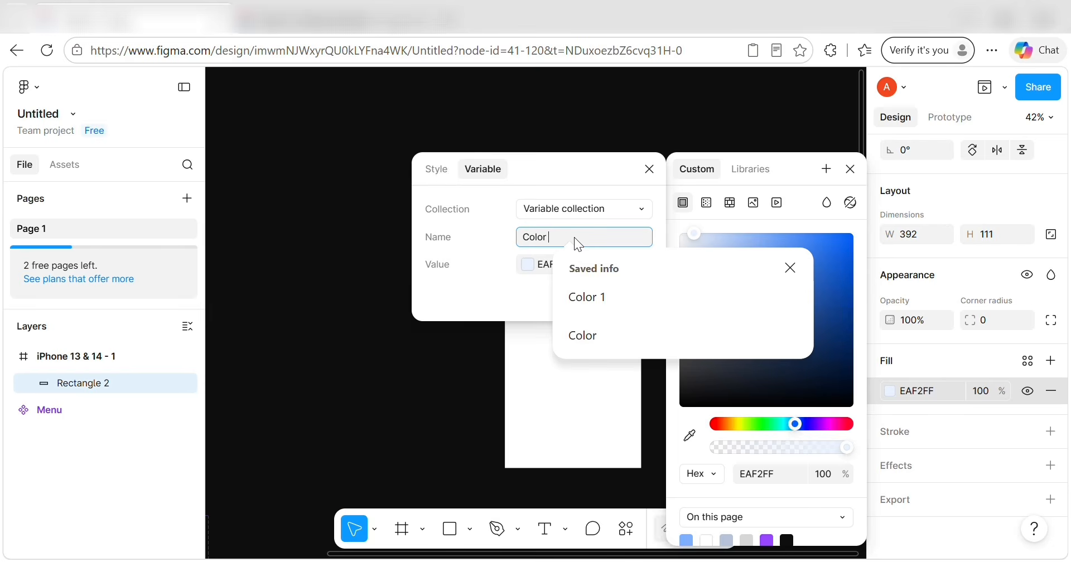
{"action": "type", "text": "2"}
{"action": "key", "text": "Return"}
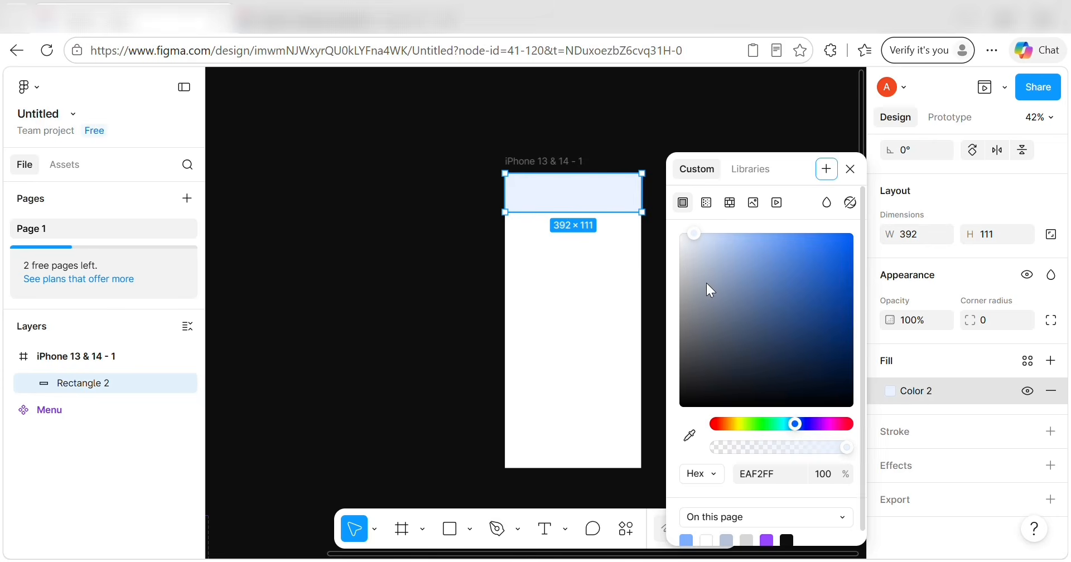
{"action": "left_click", "coordinate": [1044, 467]}
Add a second effect to the top bar and make it a Background blur.
{"action": "left_click", "coordinate": [1051, 465]}
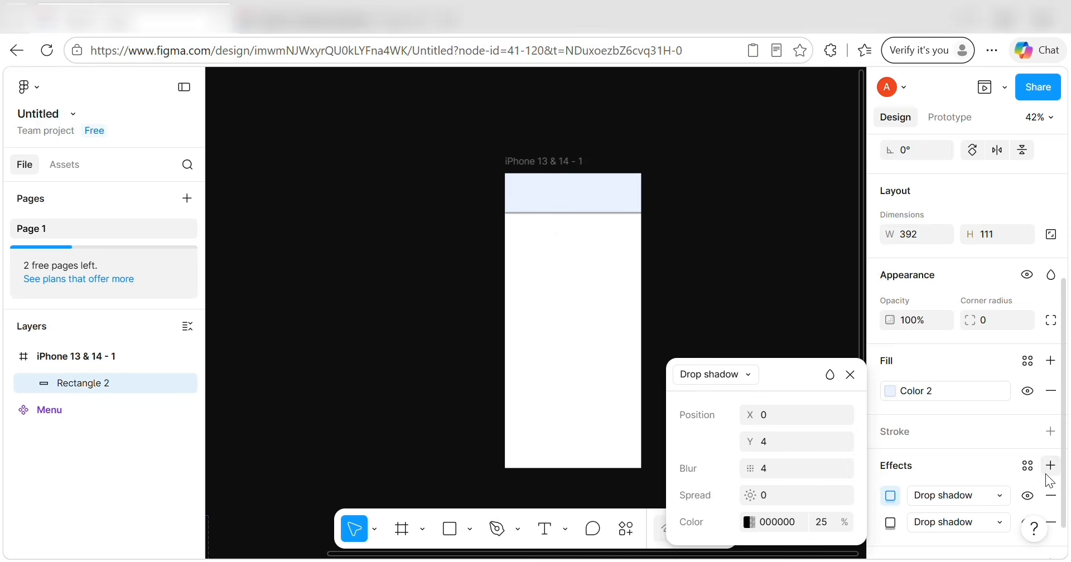
{"action": "scroll", "coordinate": [966, 504], "scroll_direction": "down", "scroll_amount": 1}
{"action": "left_click", "coordinate": [1001, 460]}
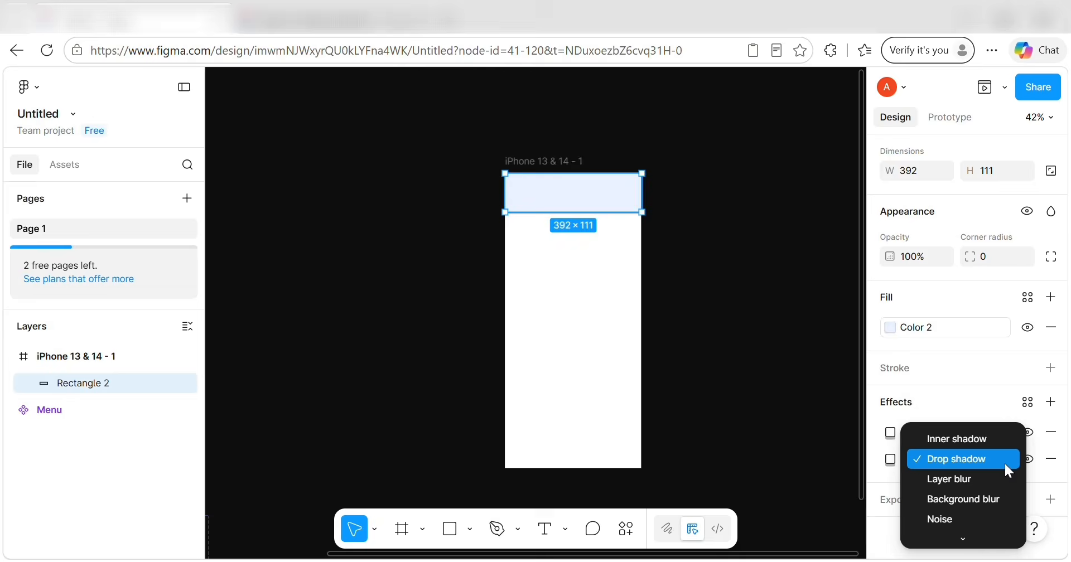
{"action": "left_click", "coordinate": [998, 499]}
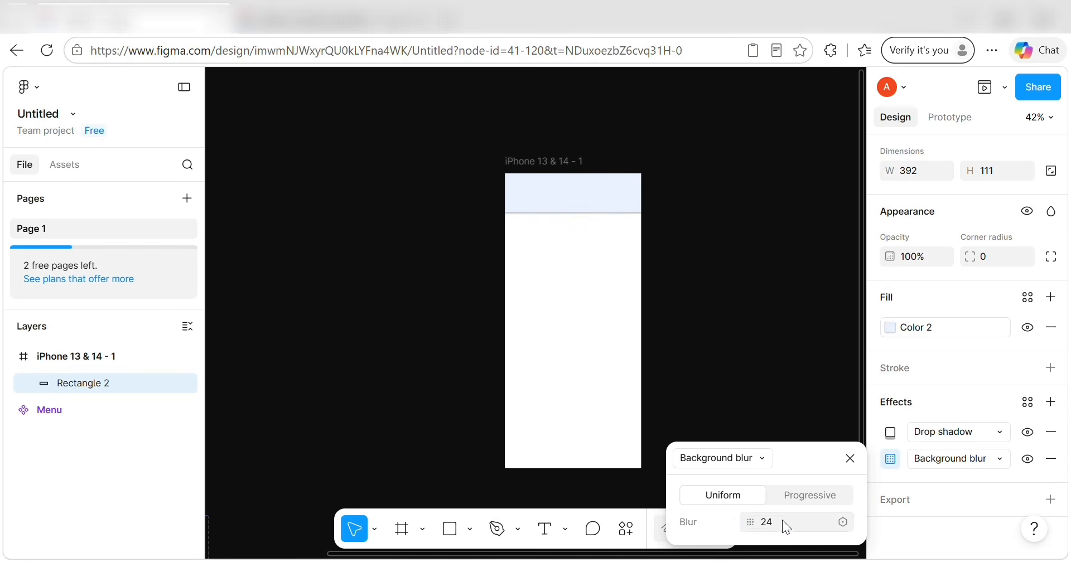
Soften the drop shadow to blur 24 with a Y offset of 8.
{"action": "left_click", "coordinate": [891, 432]}
{"action": "left_click", "coordinate": [785, 467]}
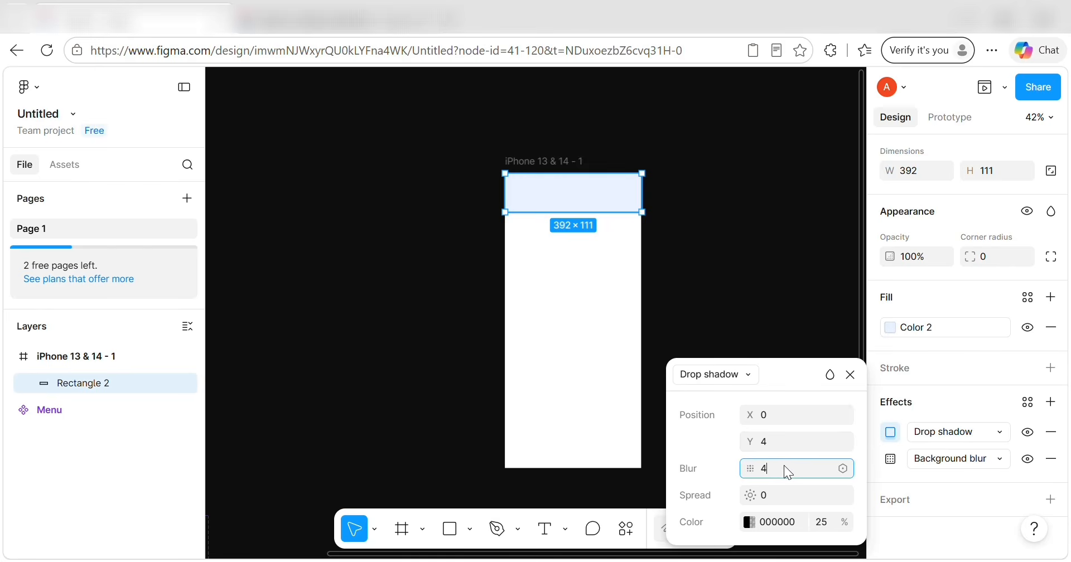
{"action": "left_click", "coordinate": [772, 442]}
{"action": "key", "text": "BackSpace"}
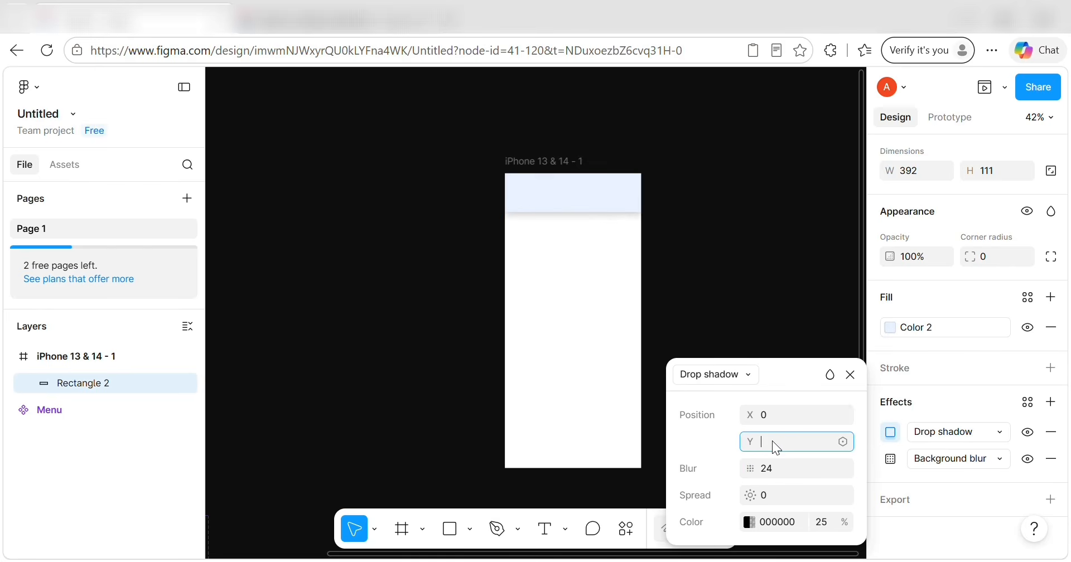
{"action": "key", "text": "Return"}
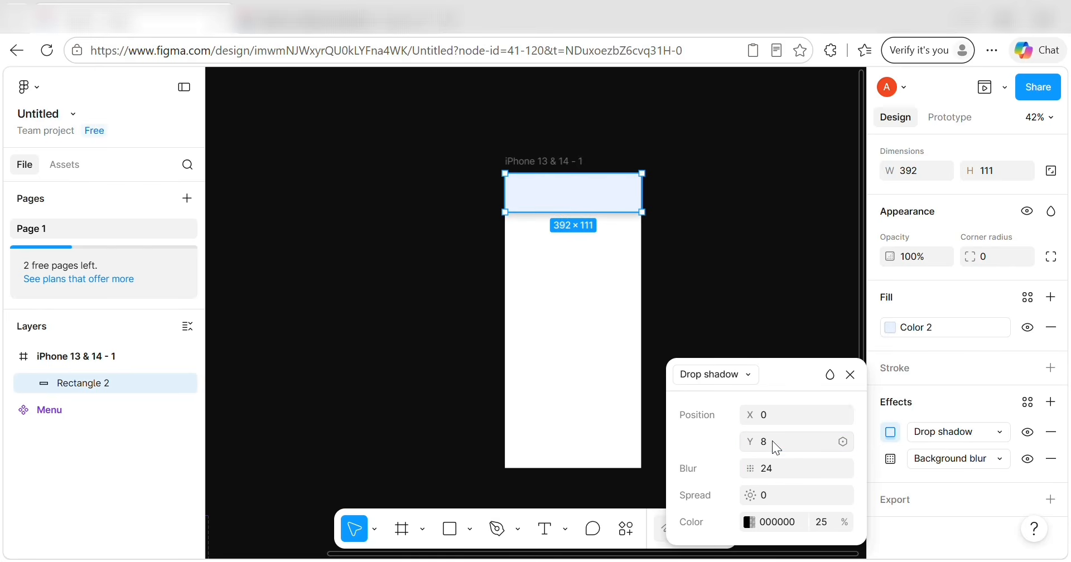
{"action": "left_click", "coordinate": [806, 280]}
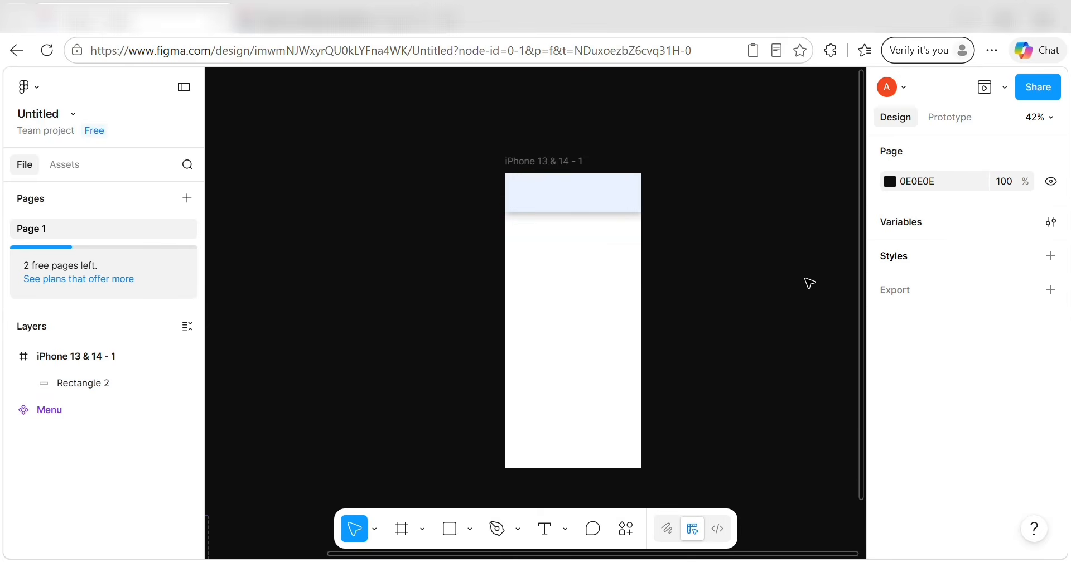
{"action": "scroll", "coordinate": [807, 280], "scroll_direction": "down", "scroll_amount": 1}
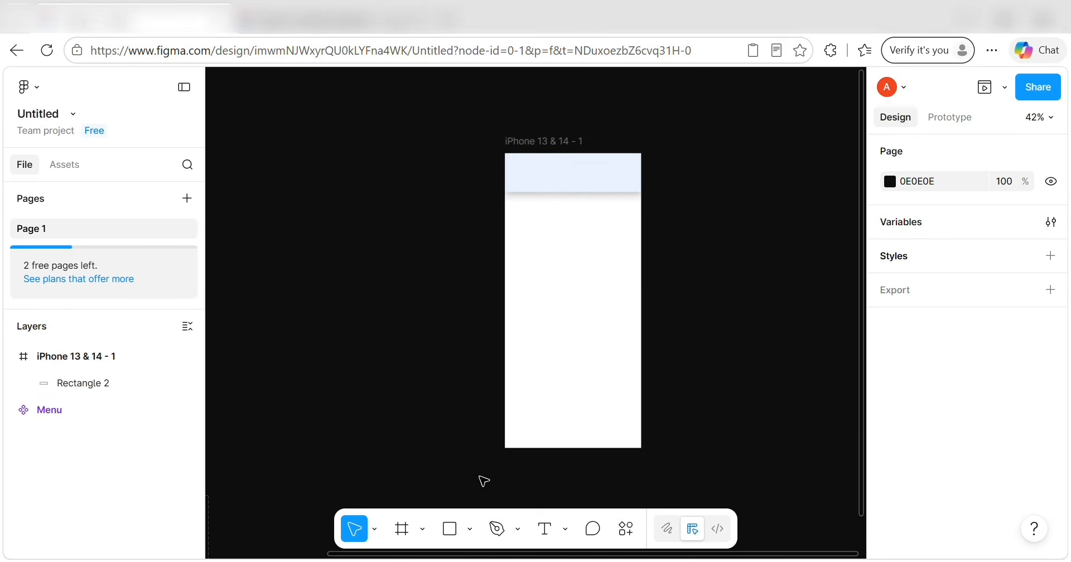
Draw an ellipse on the iPhone frame's top bar.
{"action": "left_click", "coordinate": [470, 530]}
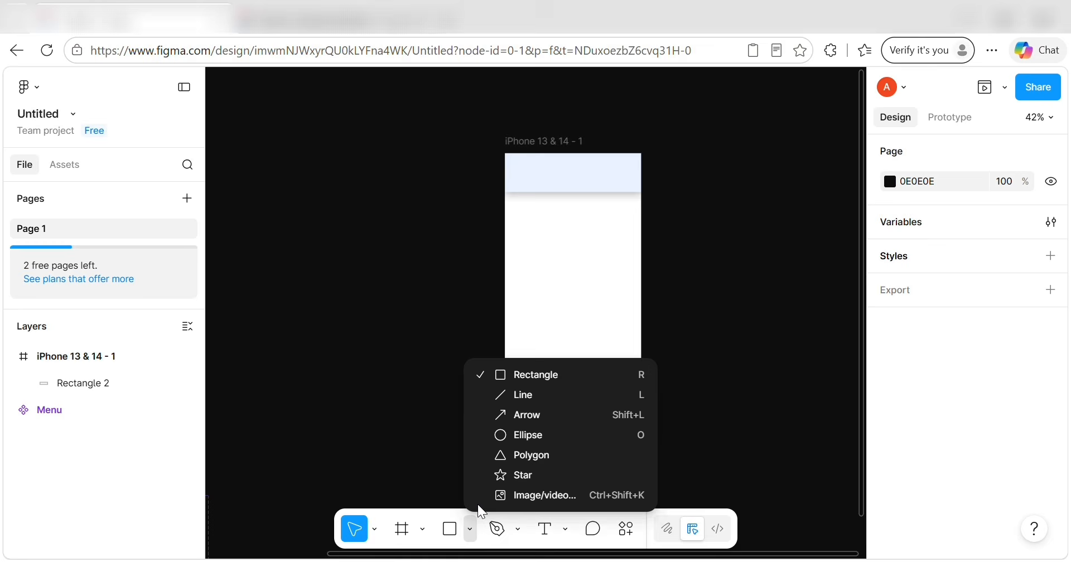
{"action": "left_click", "coordinate": [491, 436]}
{"action": "left_click", "coordinate": [530, 179]}
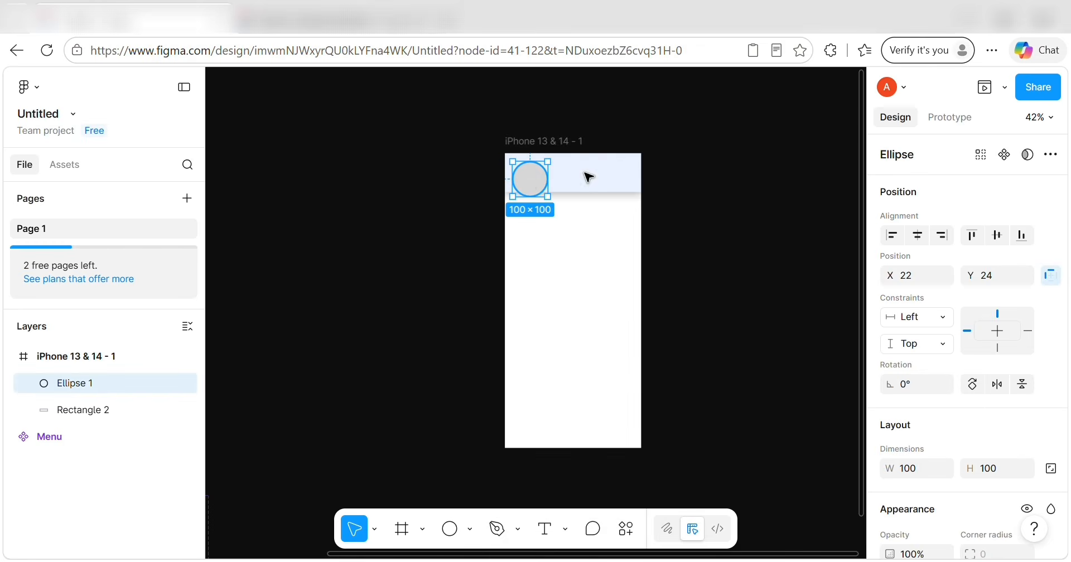
{"action": "scroll", "coordinate": [946, 226], "scroll_direction": "down", "scroll_amount": 2}
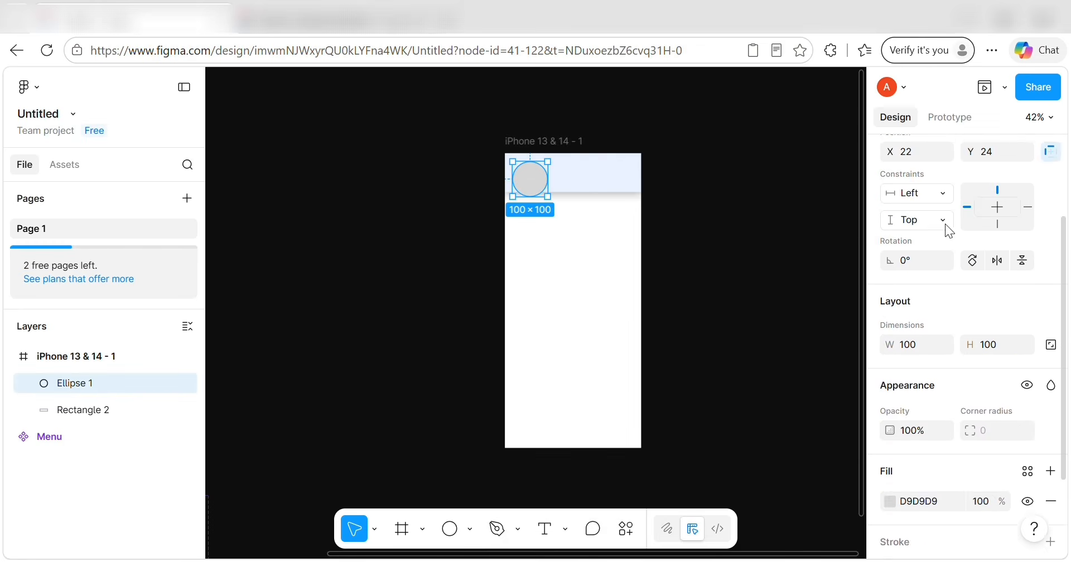
{"action": "scroll", "coordinate": [945, 226], "scroll_direction": "up", "scroll_amount": 1}
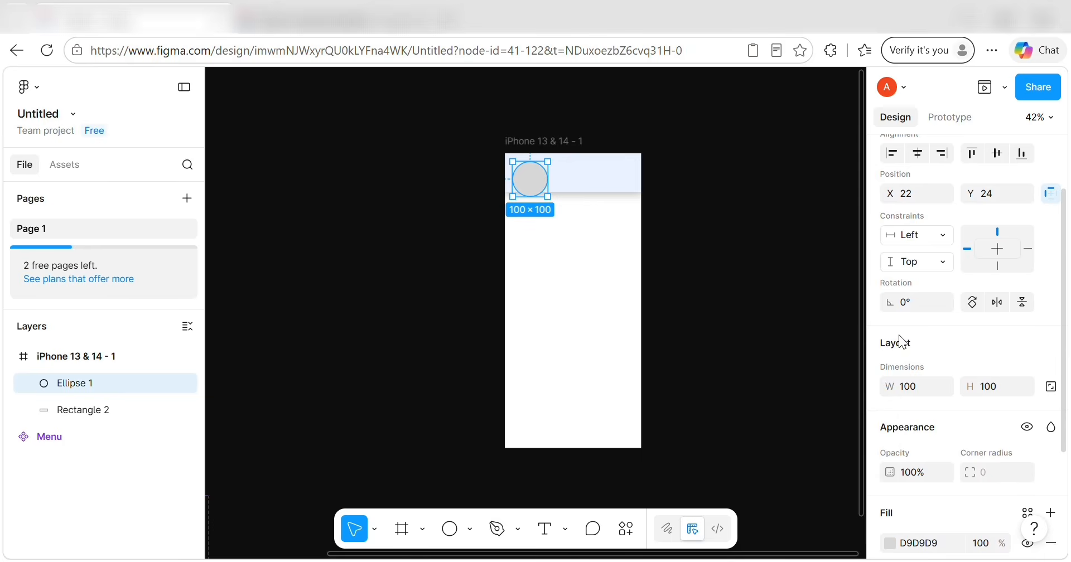
{"action": "scroll", "coordinate": [904, 304], "scroll_direction": "up", "scroll_amount": 1}
Position the circle at X 16, Y 40 and size it 63×63.
{"action": "key", "text": "BackSpace"}
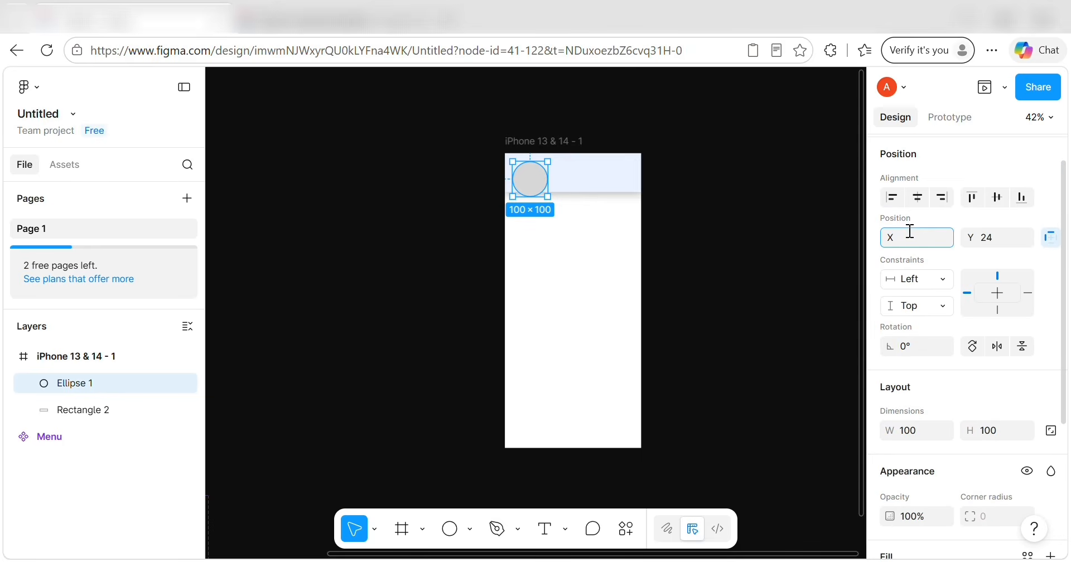
{"action": "left_click", "coordinate": [993, 234]}
{"action": "key", "text": "BackSpace"}
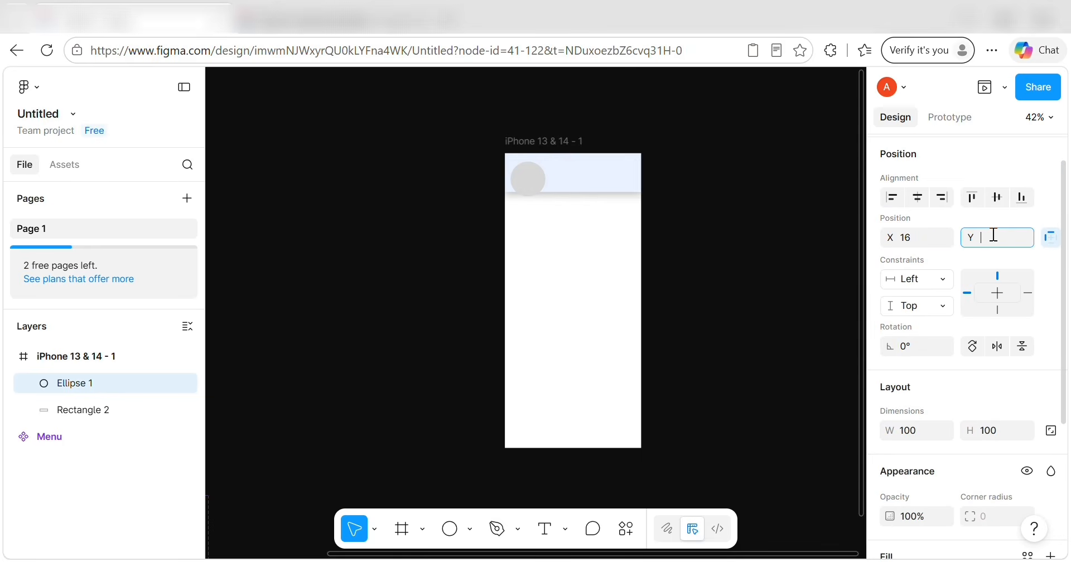
{"action": "type", "text": "40"}
{"action": "scroll", "coordinate": [973, 375], "scroll_direction": "down", "scroll_amount": 2}
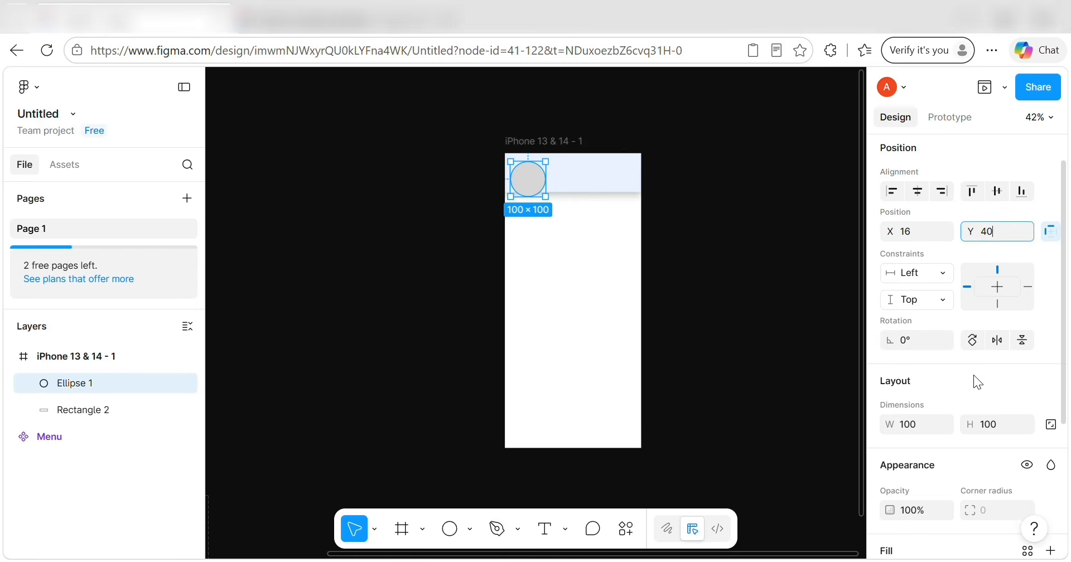
{"action": "left_click", "coordinate": [911, 368]}
{"action": "key", "text": "BackSpace"}
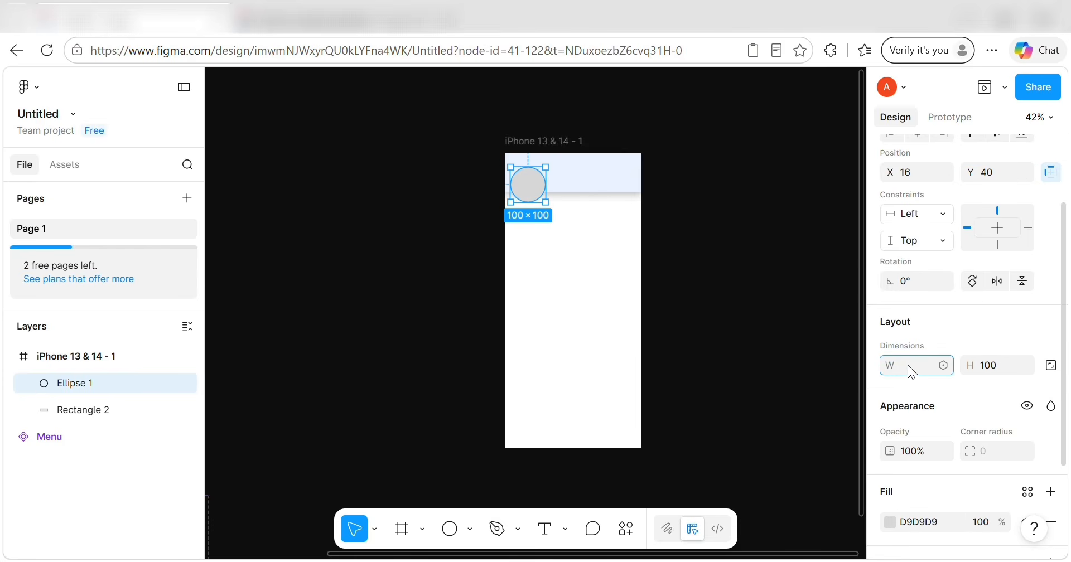
{"action": "type", "text": "63"}
{"action": "left_click", "coordinate": [984, 366]}
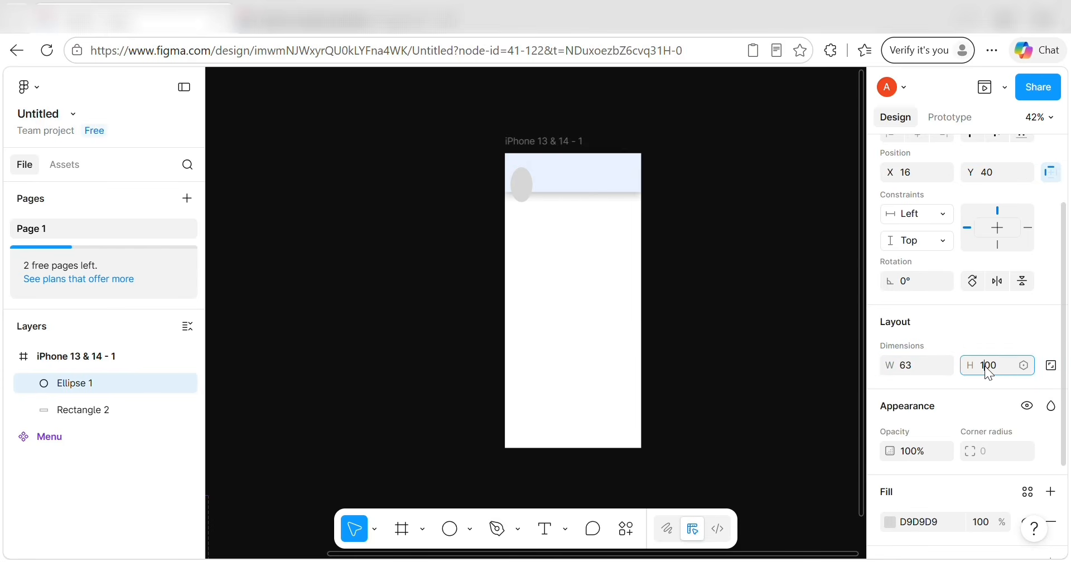
{"action": "type", "text": "63"}
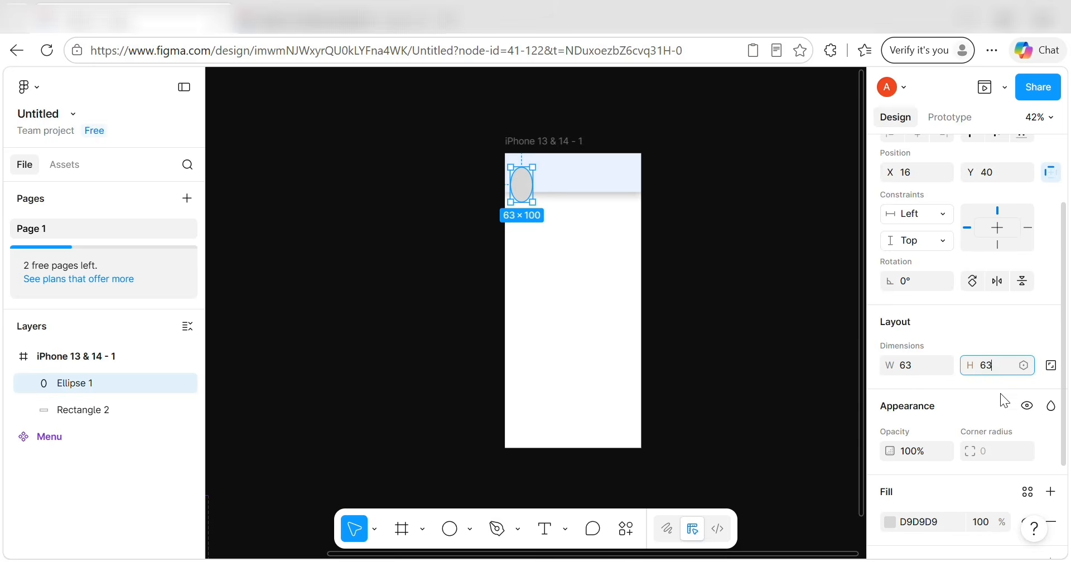
{"action": "scroll", "coordinate": [982, 404], "scroll_direction": "down", "scroll_amount": 3}
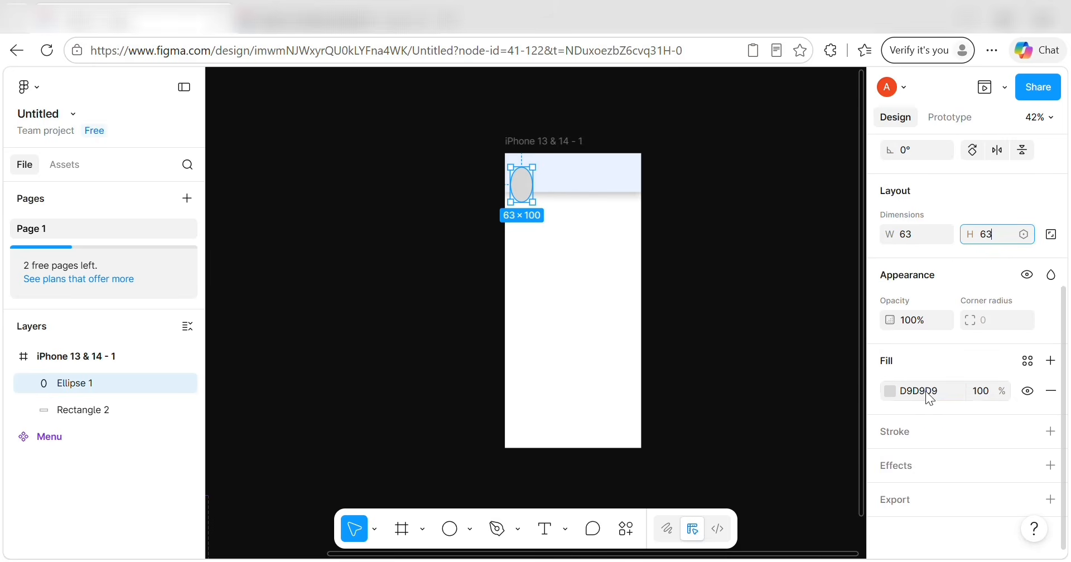
Switch the circle's fill to an image fill.
{"action": "left_click", "coordinate": [930, 397]}
{"action": "left_click", "coordinate": [893, 390]}
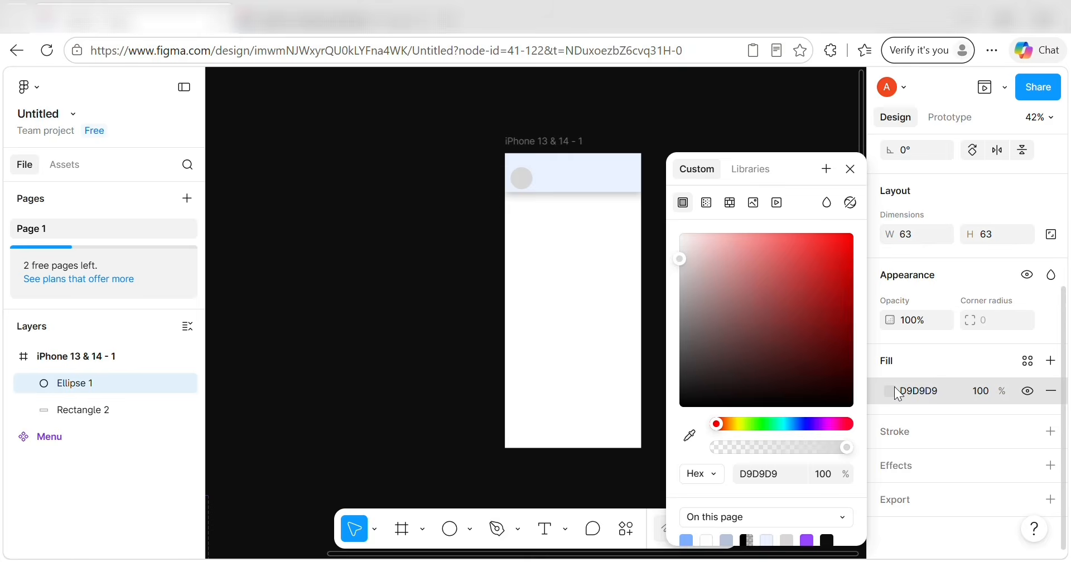
{"action": "left_click", "coordinate": [753, 203]}
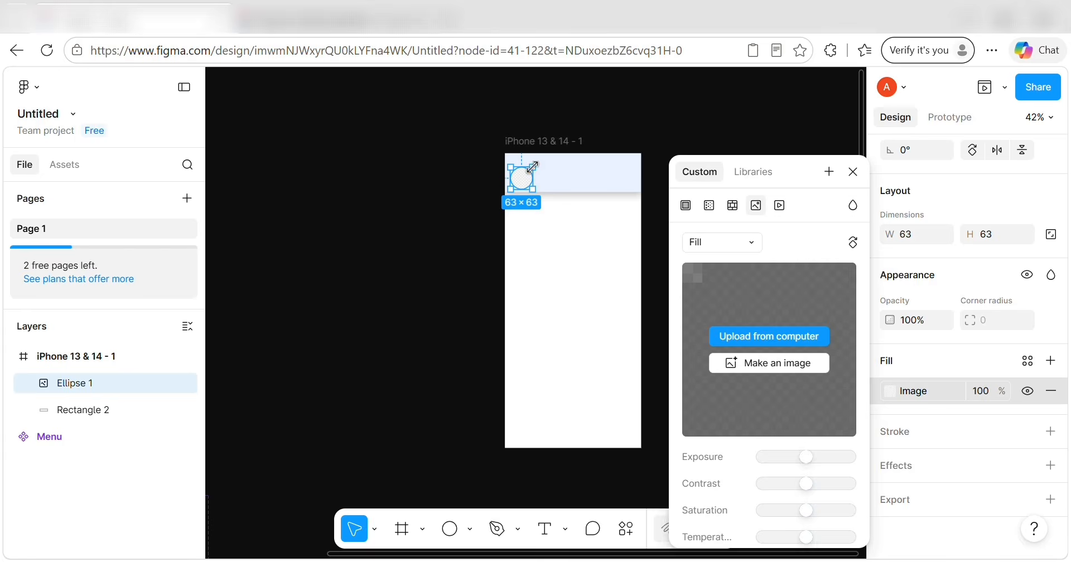
{"action": "left_click", "coordinate": [591, 125]}
{"action": "scroll", "coordinate": [530, 184], "scroll_direction": "up", "scroll_amount": 5}
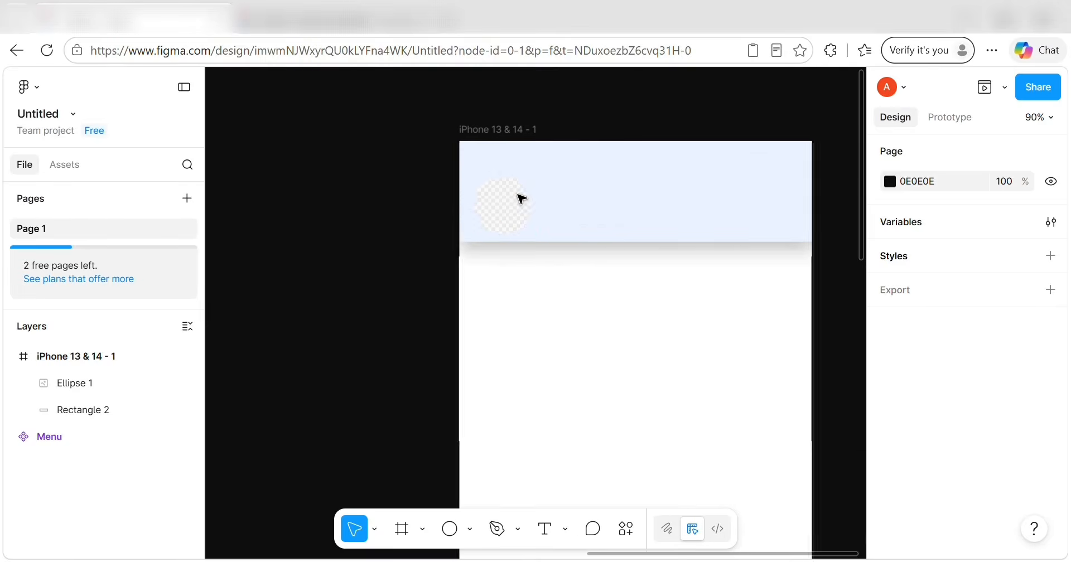
{"action": "scroll", "coordinate": [522, 198], "scroll_direction": "up", "scroll_amount": 2}
{"action": "left_click", "coordinate": [514, 210]}
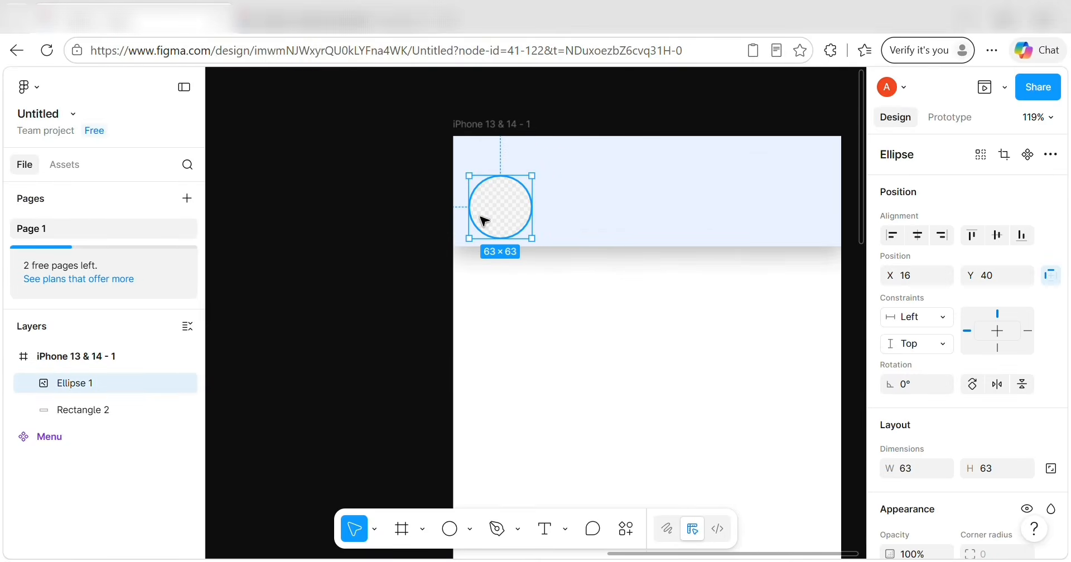
{"action": "left_click", "coordinate": [399, 240]}
{"action": "left_click", "coordinate": [504, 234]}
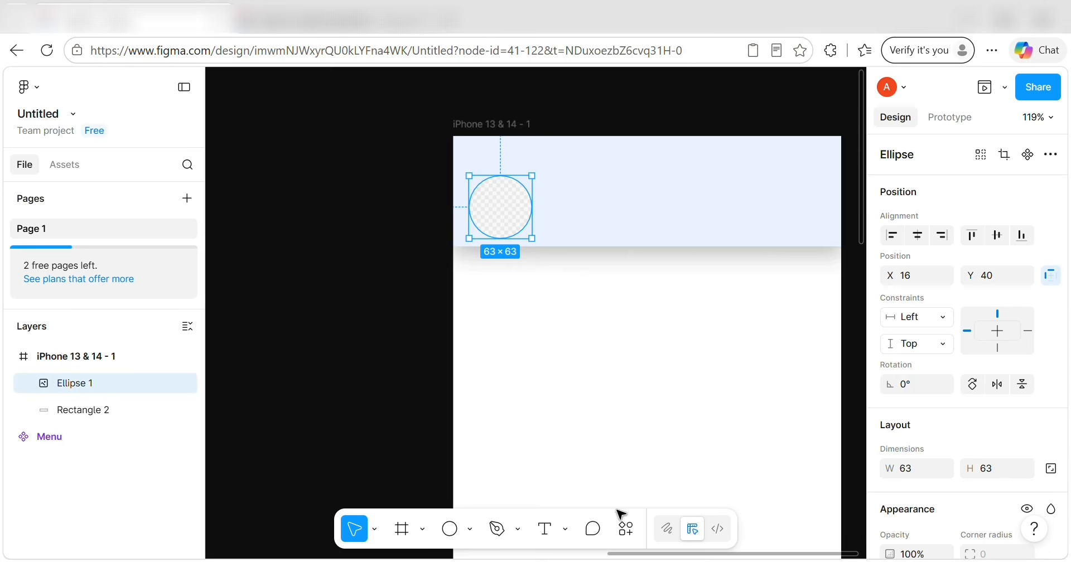
{"action": "left_click", "coordinate": [545, 529]}
Type a 'Hallo' greeting with the user's name beside the circle.
{"action": "left_click", "coordinate": [580, 213]}
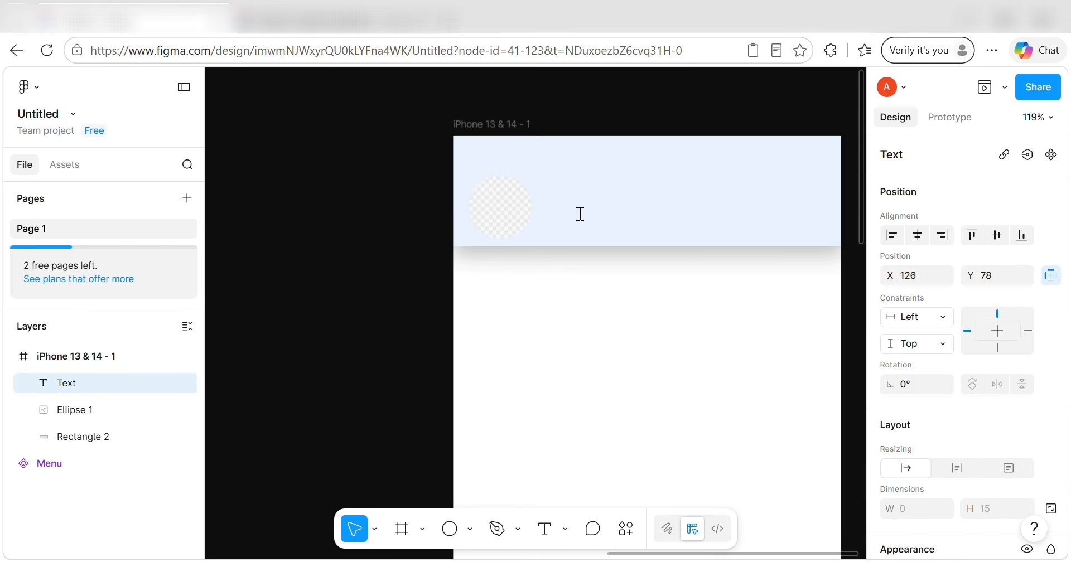
{"action": "type", "text": "Hasi"}
{"action": "key", "text": "BackSpace"}
{"action": "key", "text": "BackSpace"}
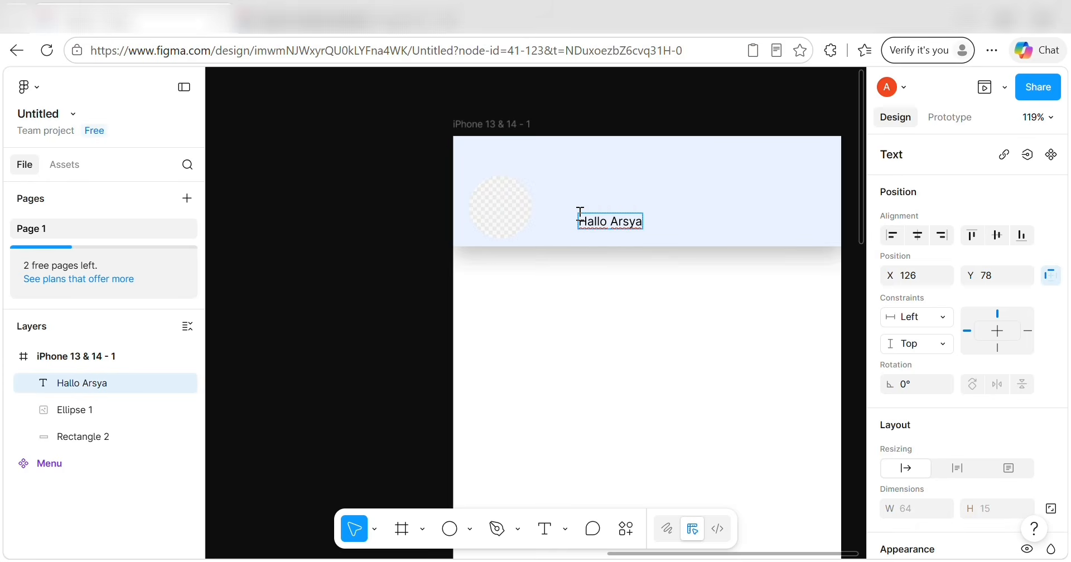
Place the greeting at X 89, Y 60 as a fixed-size box 132 wide.
{"action": "triple_click", "coordinate": [600, 221]}
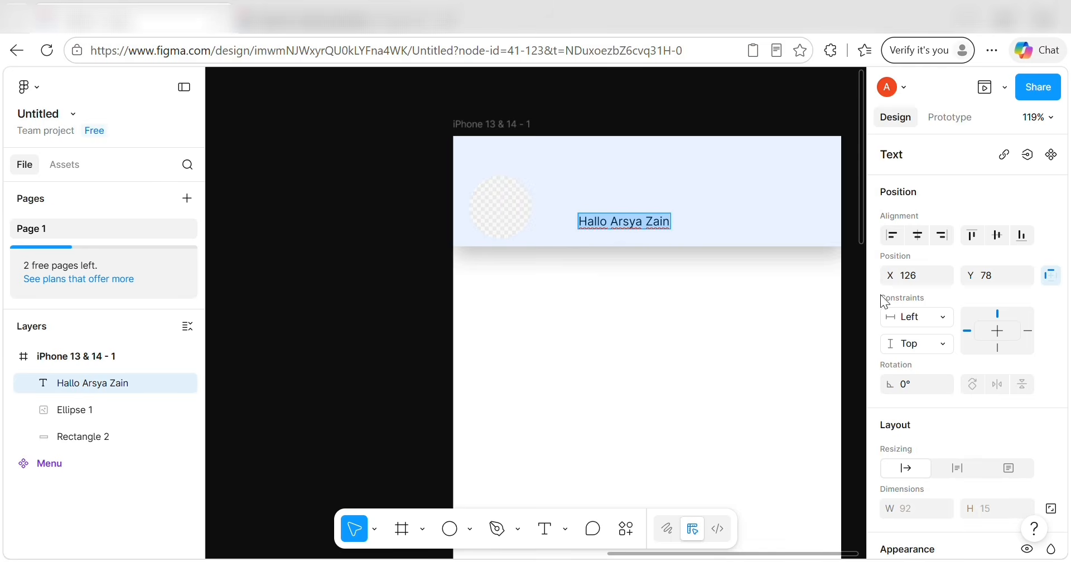
{"action": "left_click", "coordinate": [914, 275]}
{"action": "key", "text": "BackSpace"}
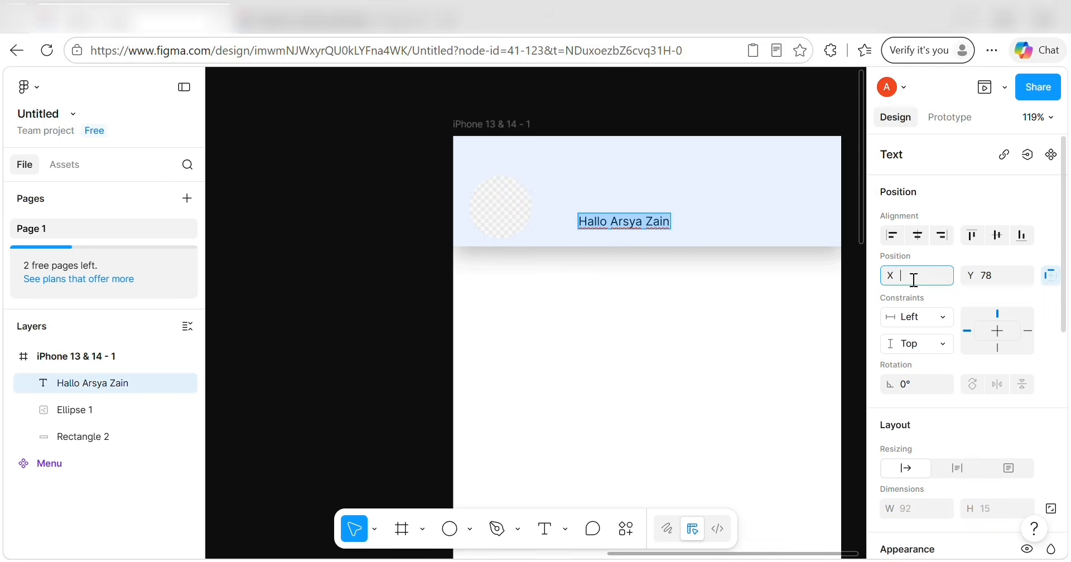
{"action": "left_click", "coordinate": [994, 276]}
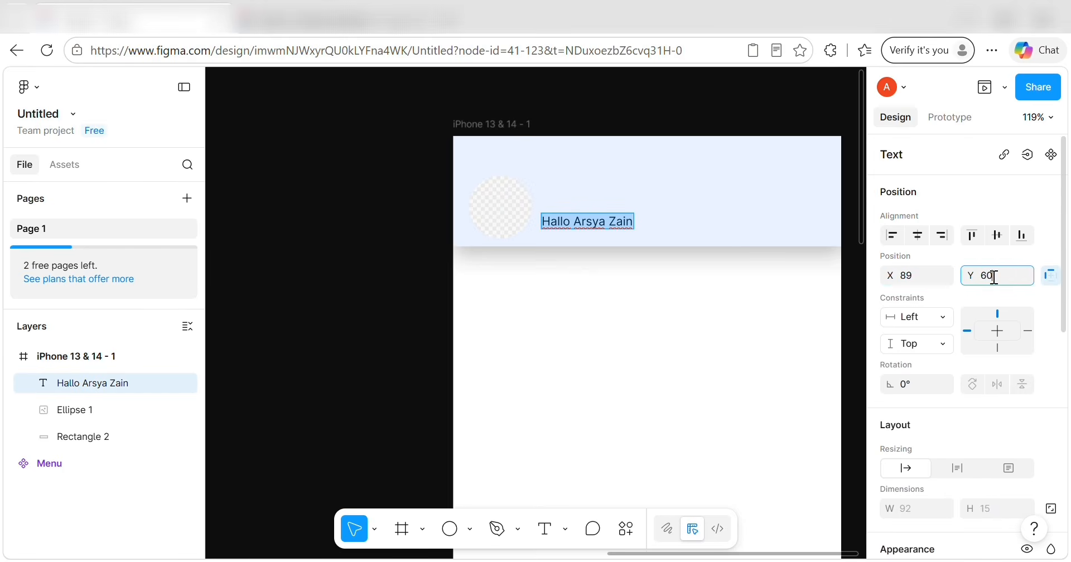
{"action": "scroll", "coordinate": [979, 357], "scroll_direction": "down", "scroll_amount": 3}
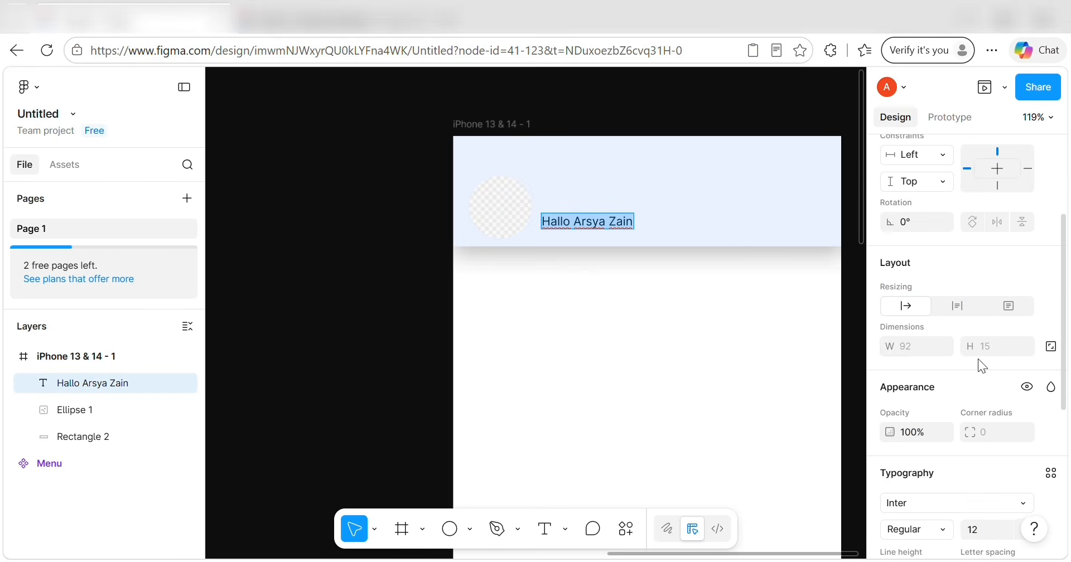
{"action": "left_click", "coordinate": [1053, 346]}
{"action": "left_click", "coordinate": [905, 345]}
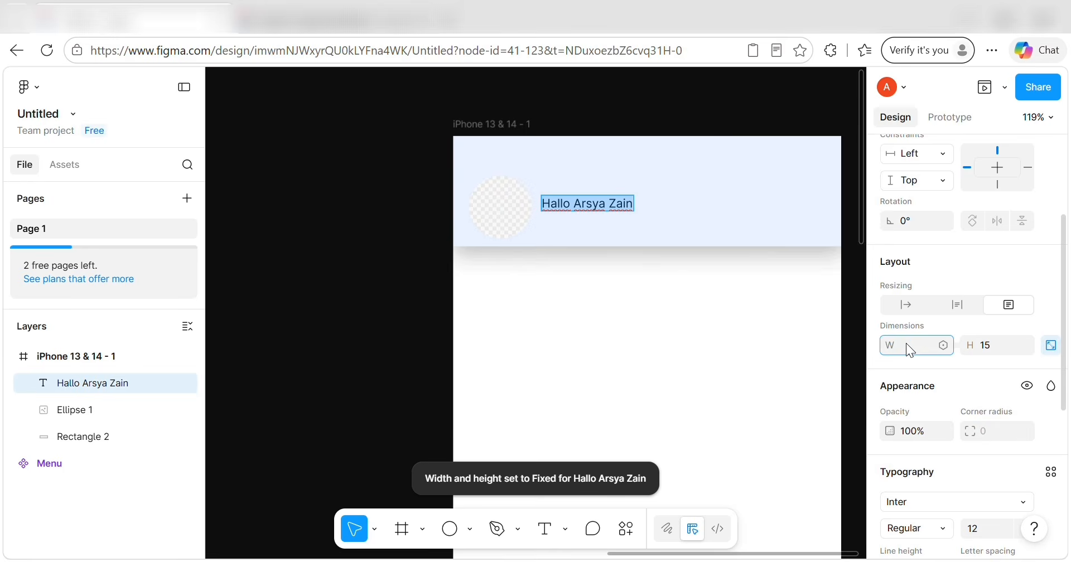
{"action": "type", "text": "132"}
{"action": "left_click", "coordinate": [982, 348]}
{"action": "key", "text": "BackSpace"}
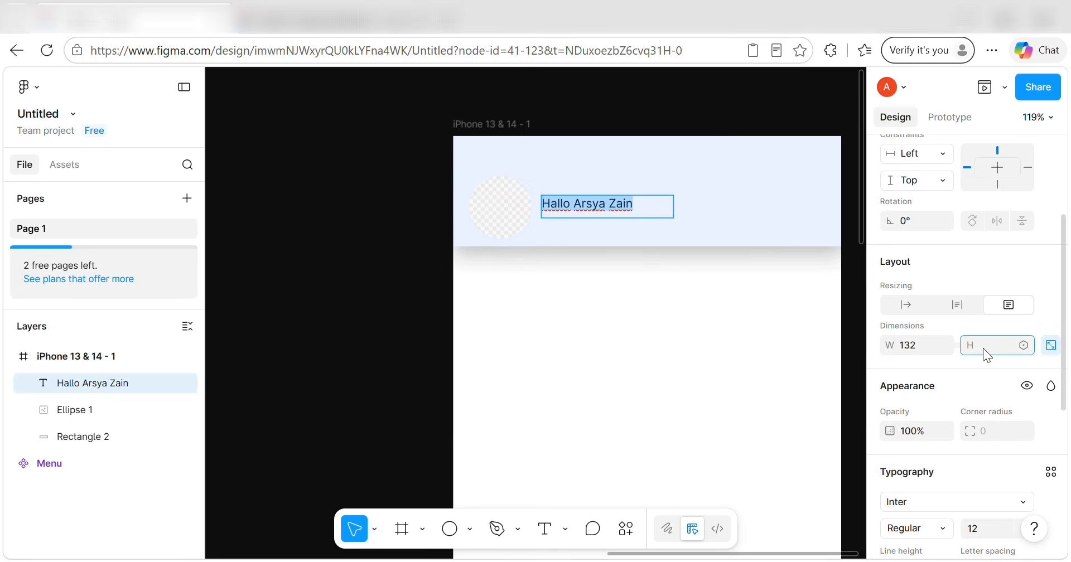
{"action": "scroll", "coordinate": [950, 434], "scroll_direction": "down", "scroll_amount": 2}
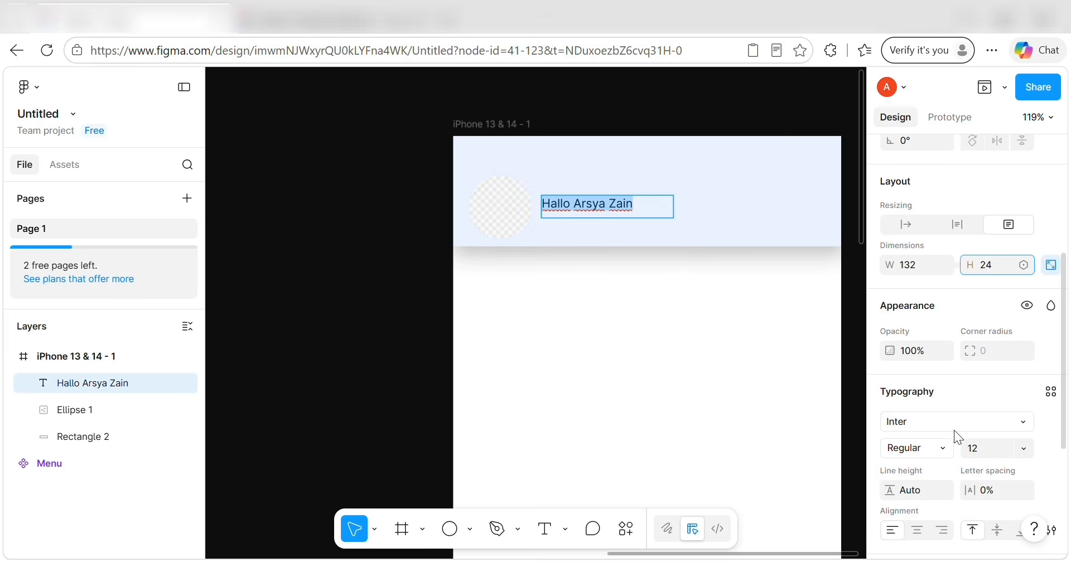
Set the greeting in Poppins SemiBold, size 16.
{"action": "left_click", "coordinate": [1028, 421]}
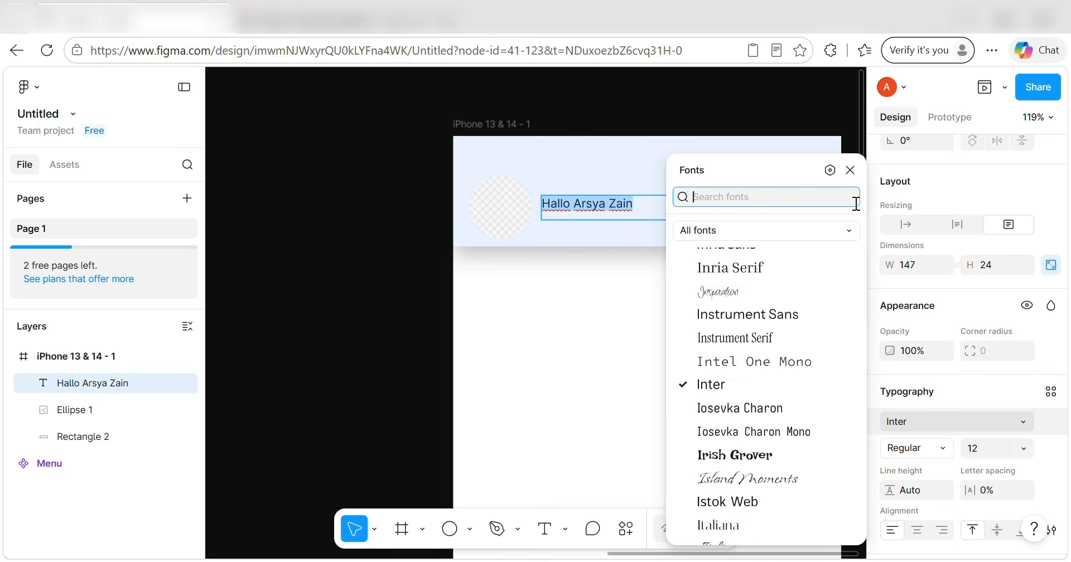
{"action": "type", "text": "pop"}
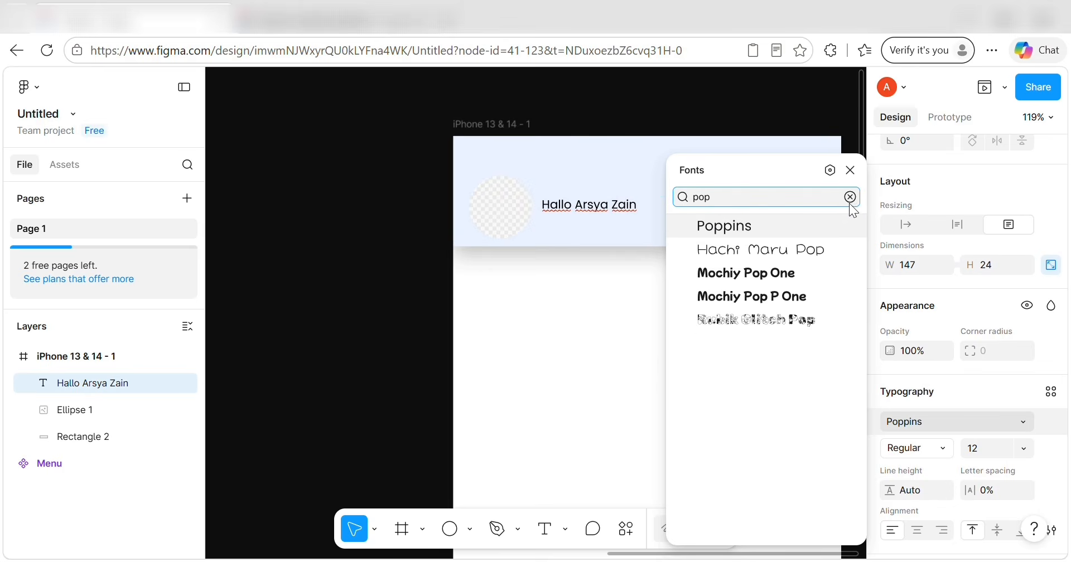
{"action": "left_click", "coordinate": [831, 226]}
{"action": "left_click", "coordinate": [937, 445]}
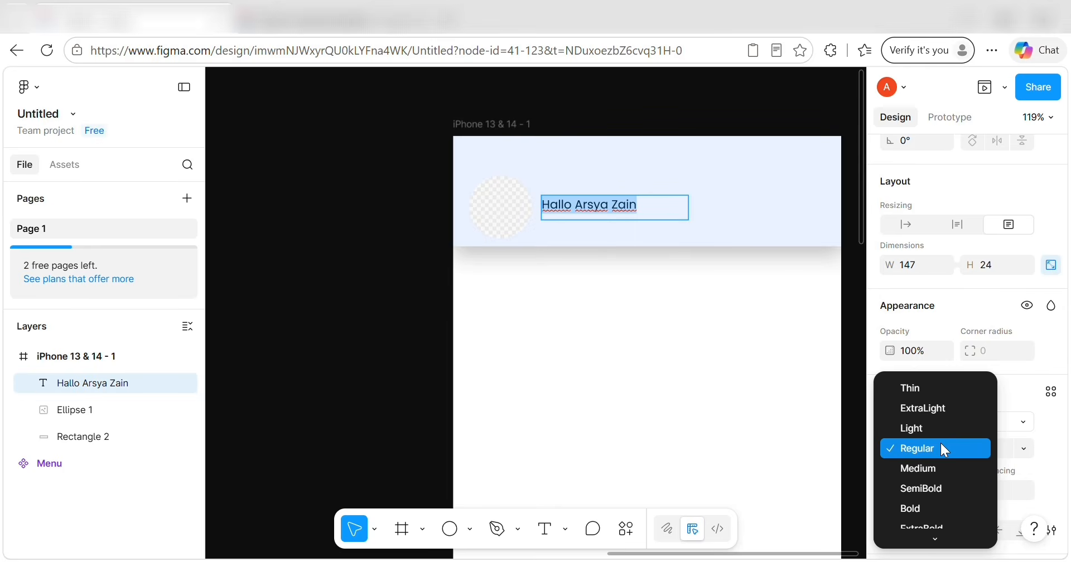
{"action": "left_click", "coordinate": [931, 488]}
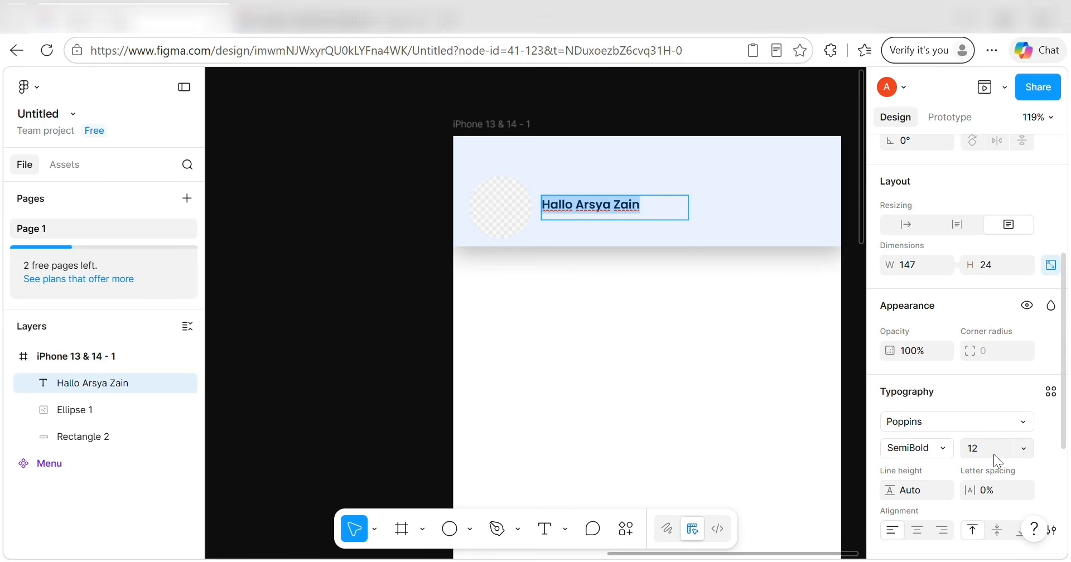
{"action": "left_click", "coordinate": [1019, 453]}
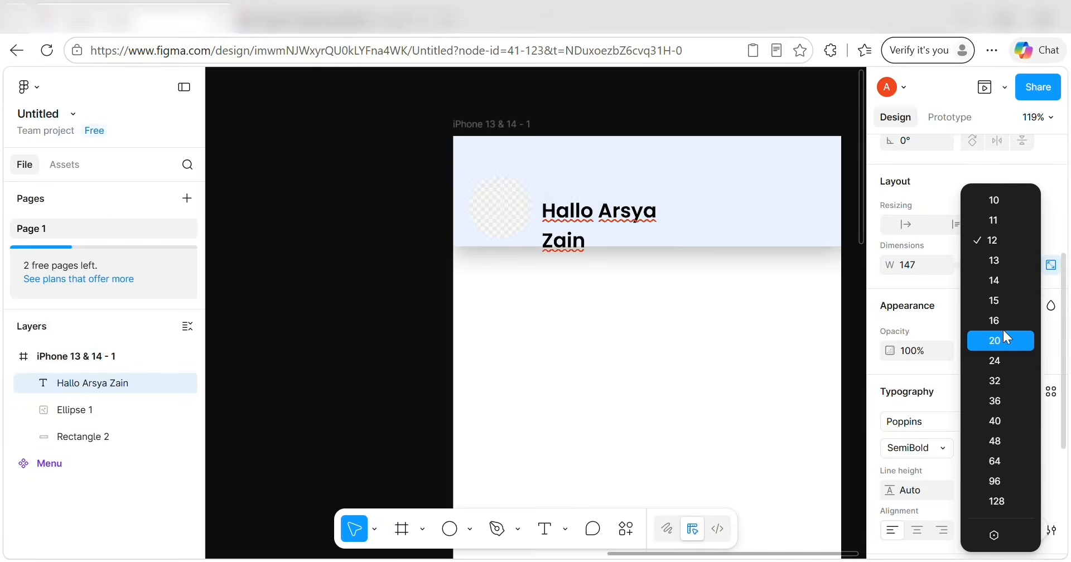
{"action": "left_click", "coordinate": [1000, 324]}
{"action": "key", "text": "Return"}
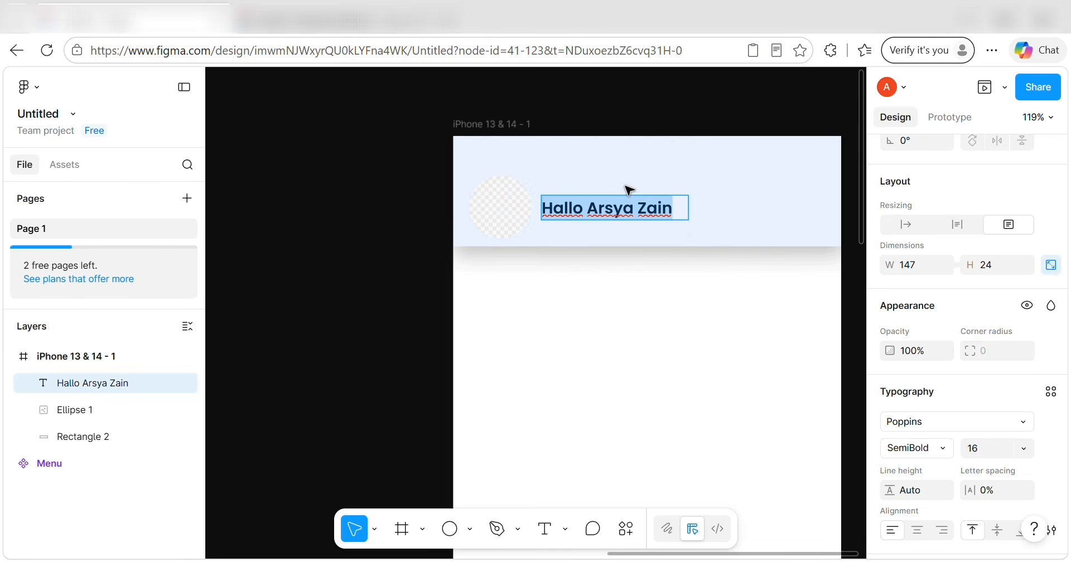
Change the greeting's fill to dark navy 1E2A4A.
{"action": "scroll", "coordinate": [954, 452], "scroll_direction": "down", "scroll_amount": 4}
{"action": "left_click", "coordinate": [1027, 361]}
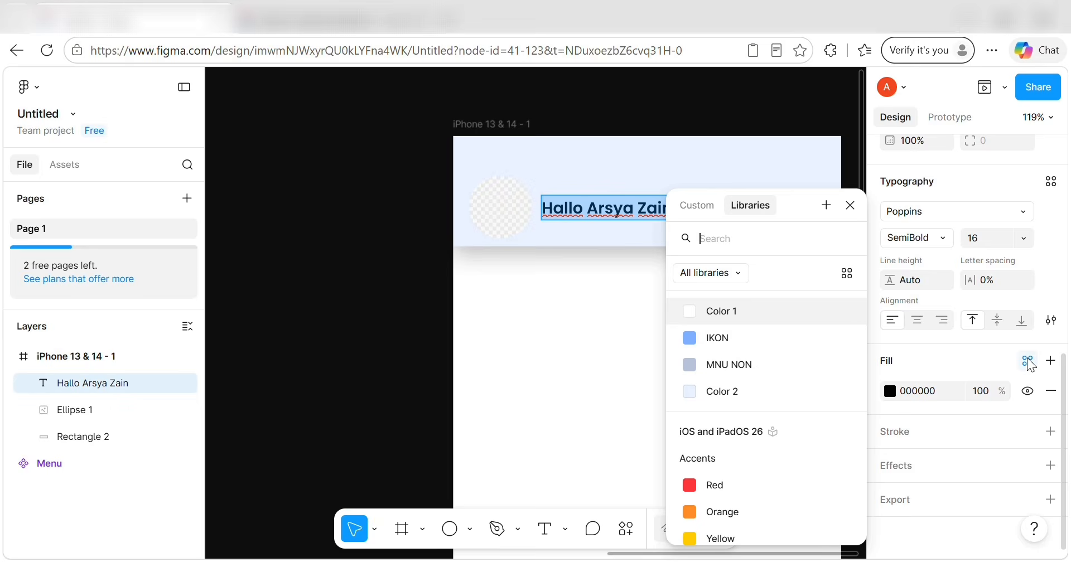
{"action": "left_click", "coordinate": [697, 206]}
{"action": "left_click", "coordinate": [764, 479]}
{"action": "key", "text": "BackSpace"}
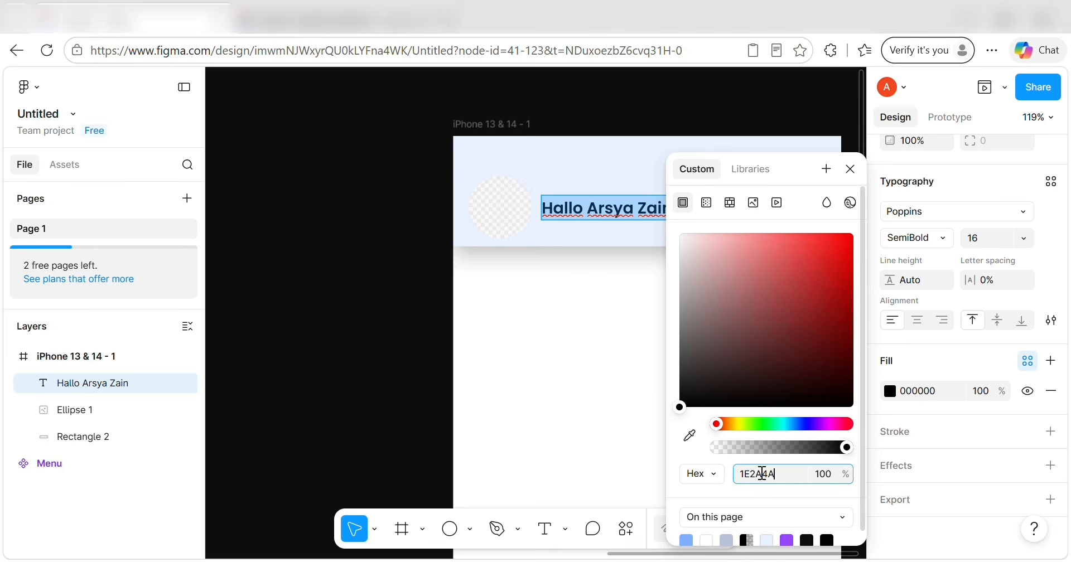
{"action": "key", "text": "Return"}
Save the navy colour as a variable named 'TEKS UTAMA'.
{"action": "left_click", "coordinate": [826, 169]}
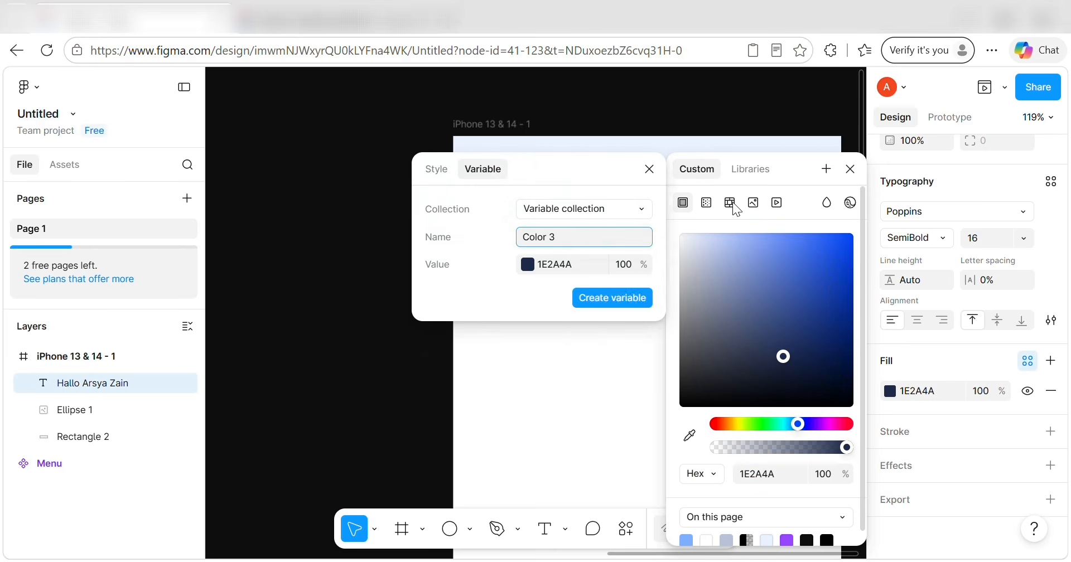
{"action": "key", "text": "BackSpace"}
{"action": "key", "text": "BackSpace"}
{"action": "key", "text": "BackSpace"}
{"action": "key", "text": "BackSpace"}
{"action": "key", "text": "BackSpace"}
{"action": "key", "text": "BackSpace"}
{"action": "key", "text": "BackSpace"}
{"action": "type", "text": "TEKS "}
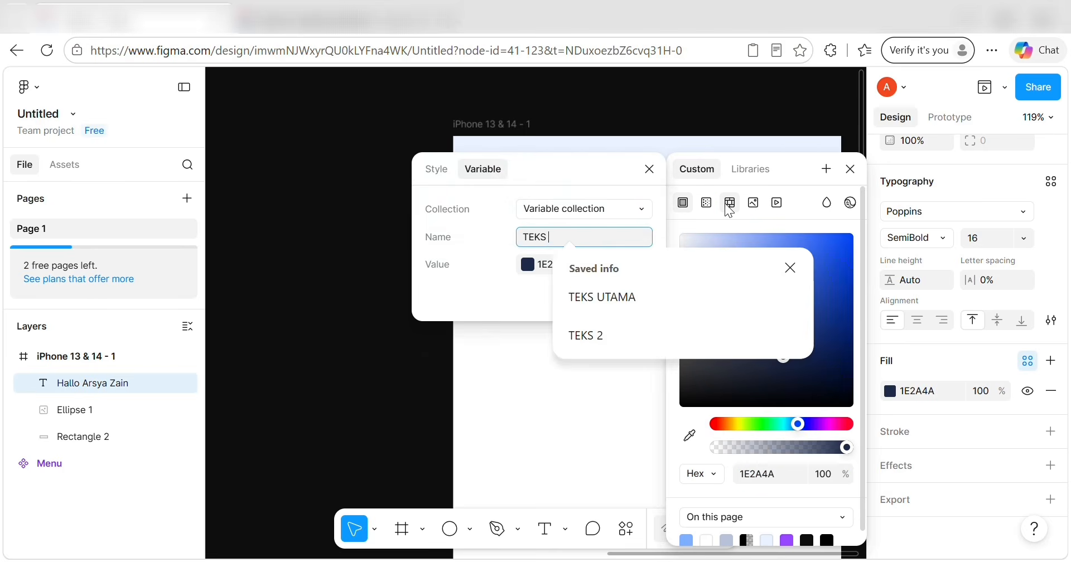
{"action": "type", "text": "UTAMA"}
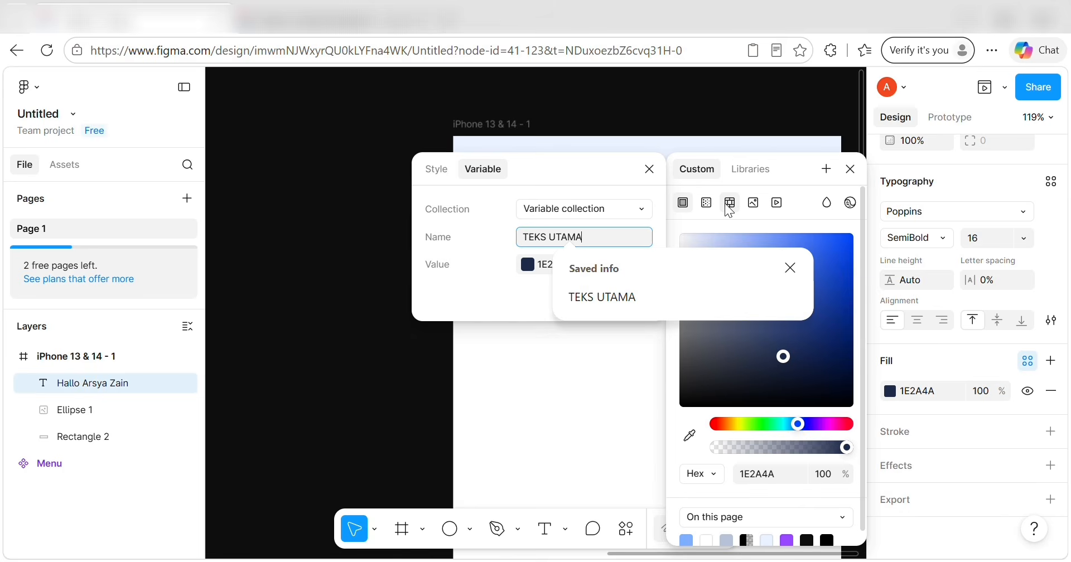
{"action": "key", "text": "Return"}
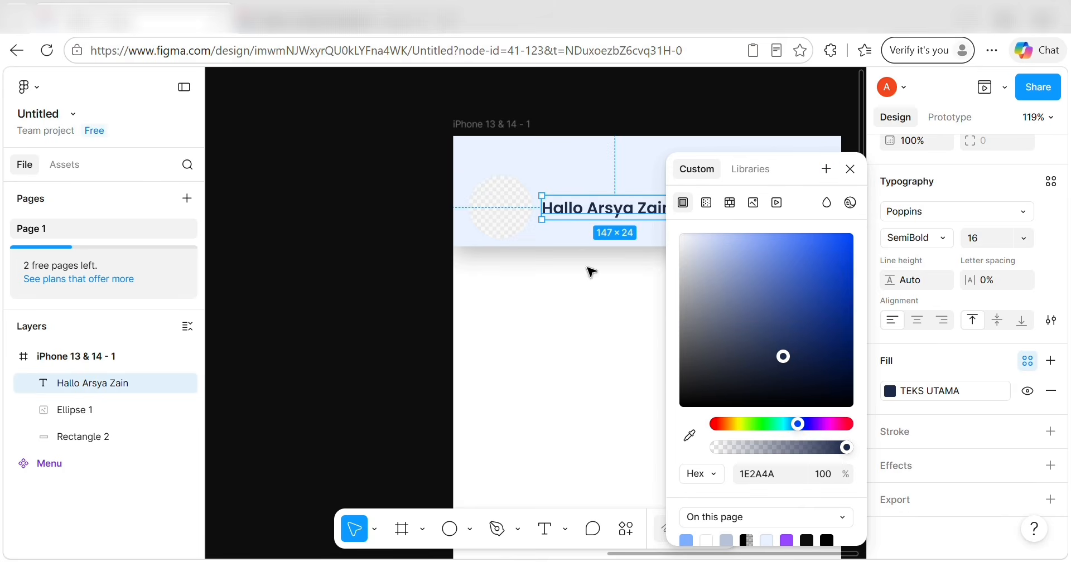
{"action": "left_click", "coordinate": [491, 208]}
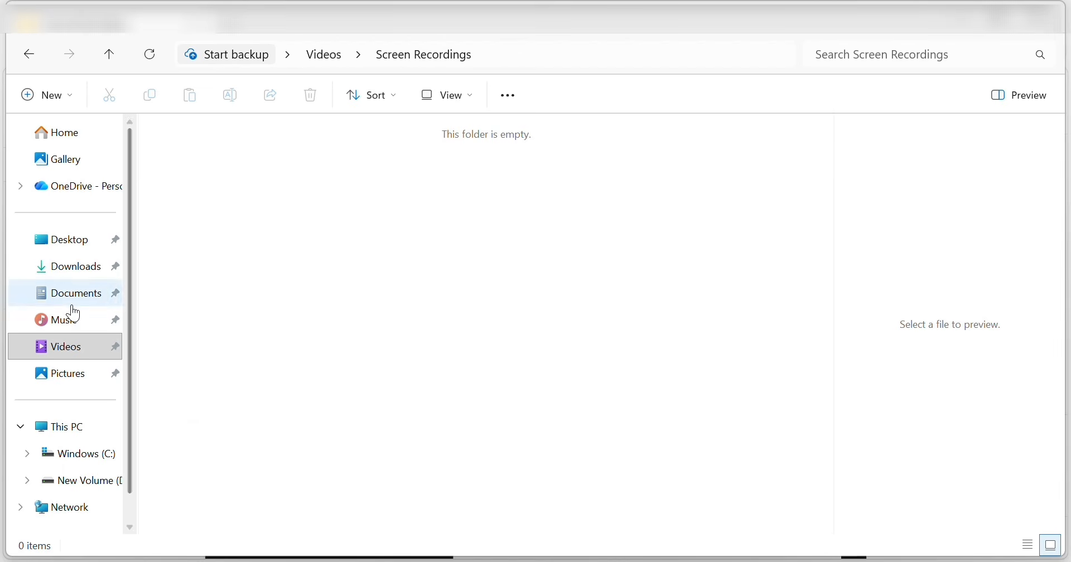
Locate the 'pp figma' image in Pictures > figma, then return to the Figma design.
{"action": "left_click", "coordinate": [83, 374]}
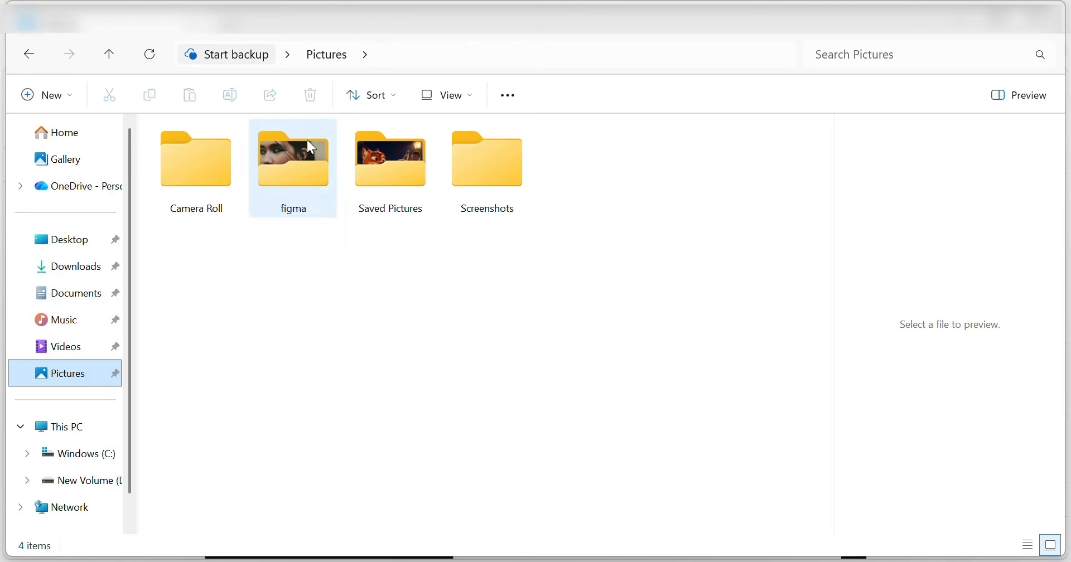
{"action": "left_click", "coordinate": [316, 148]}
{"action": "double_click", "coordinate": [313, 145]}
{"action": "left_click", "coordinate": [682, 159]}
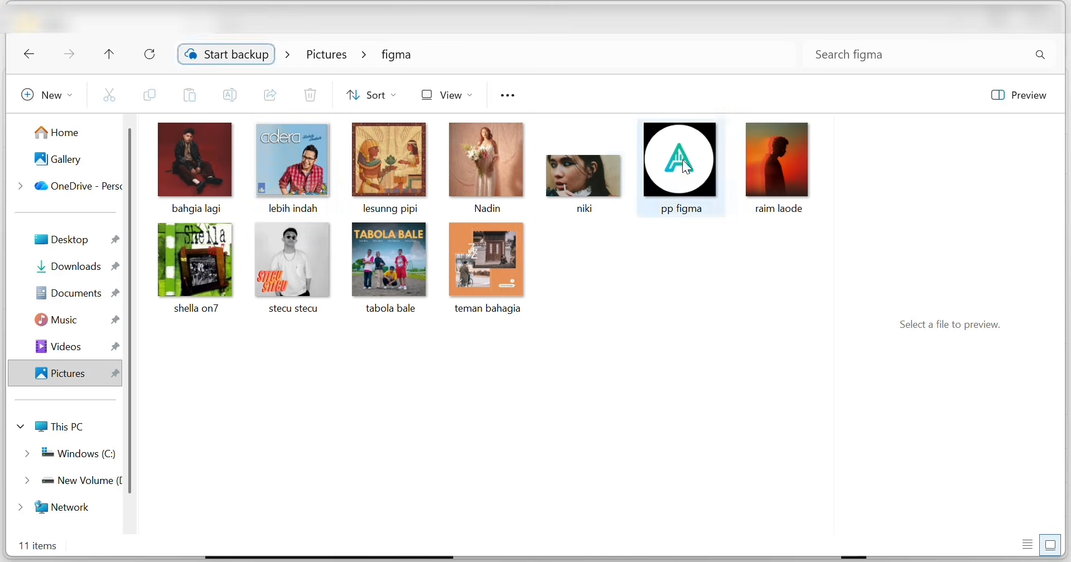
{"action": "right_click", "coordinate": [681, 159]}
{"action": "key", "text": "Escape"}
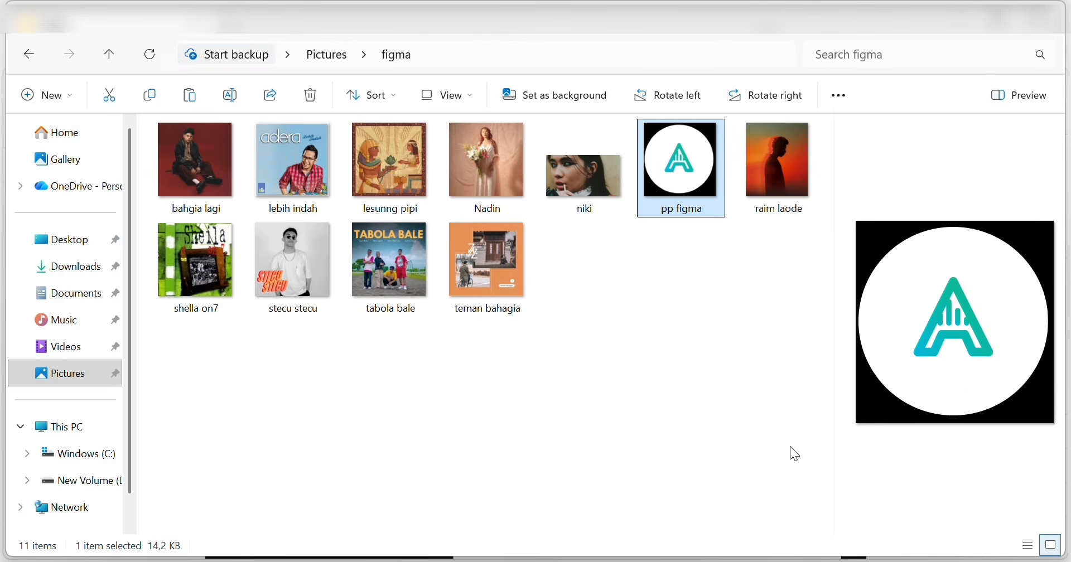
{"action": "mouse_move", "coordinate": [446, 560]}
{"action": "left_click", "coordinate": [447, 496]}
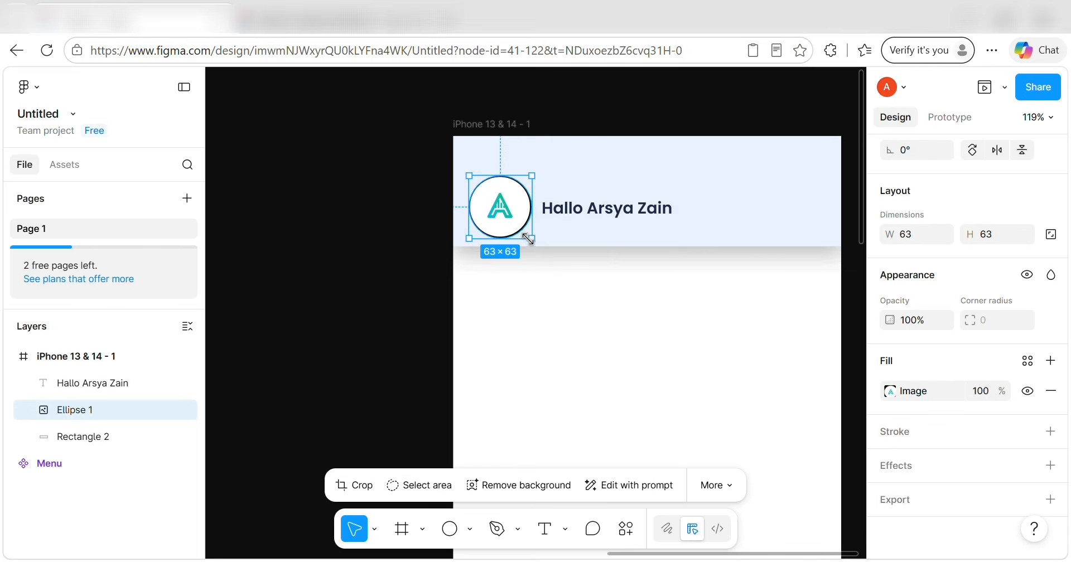
Enlarge the logo circle slightly and group it with the header rectangle and greeting as Group 2.
{"action": "left_click_drag", "start_coordinate": [532, 238], "coordinate": [523, 231]}
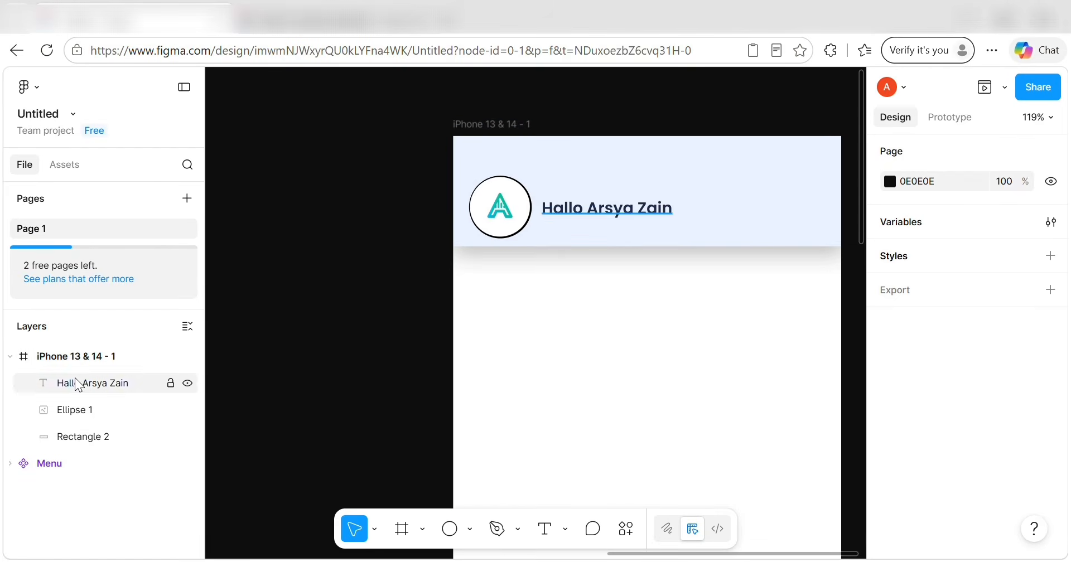
{"action": "left_click", "coordinate": [60, 437]}
{"action": "right_click", "coordinate": [58, 436]}
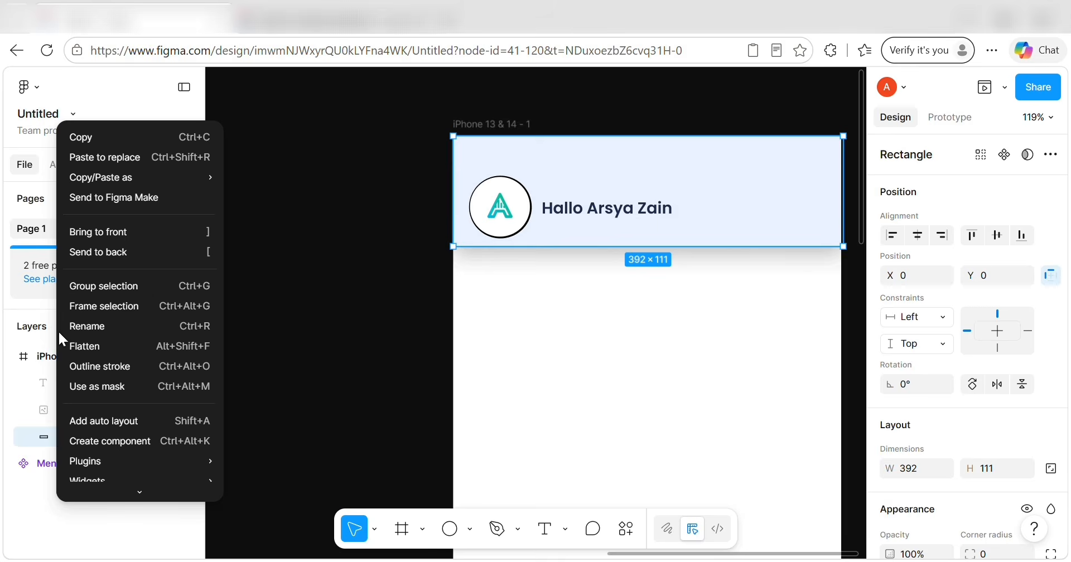
{"action": "left_click", "coordinate": [95, 292]}
{"action": "left_click", "coordinate": [45, 436]}
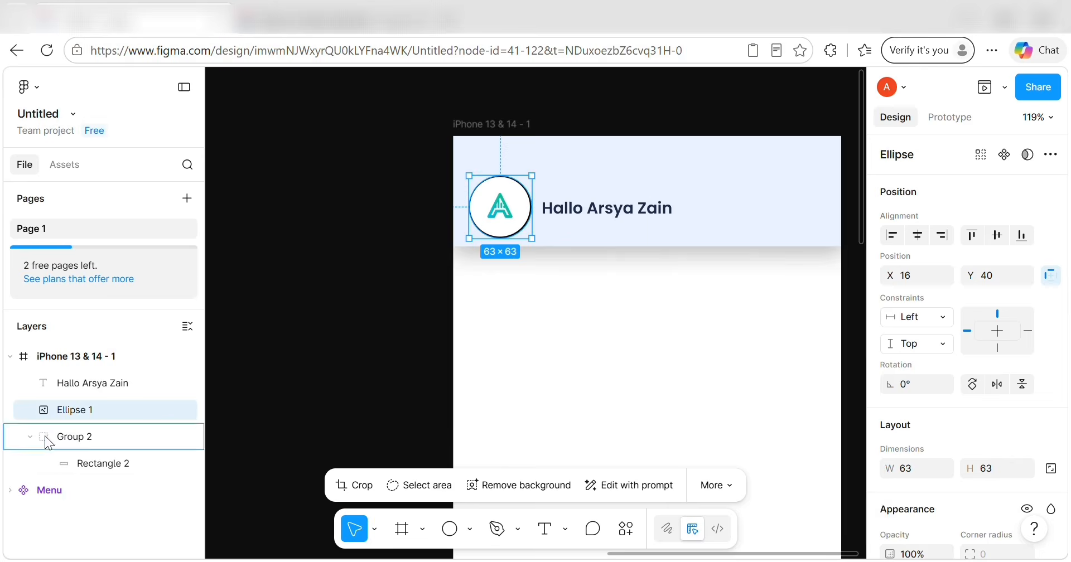
{"action": "left_click_drag", "start_coordinate": [46, 383], "coordinate": [48, 410]}
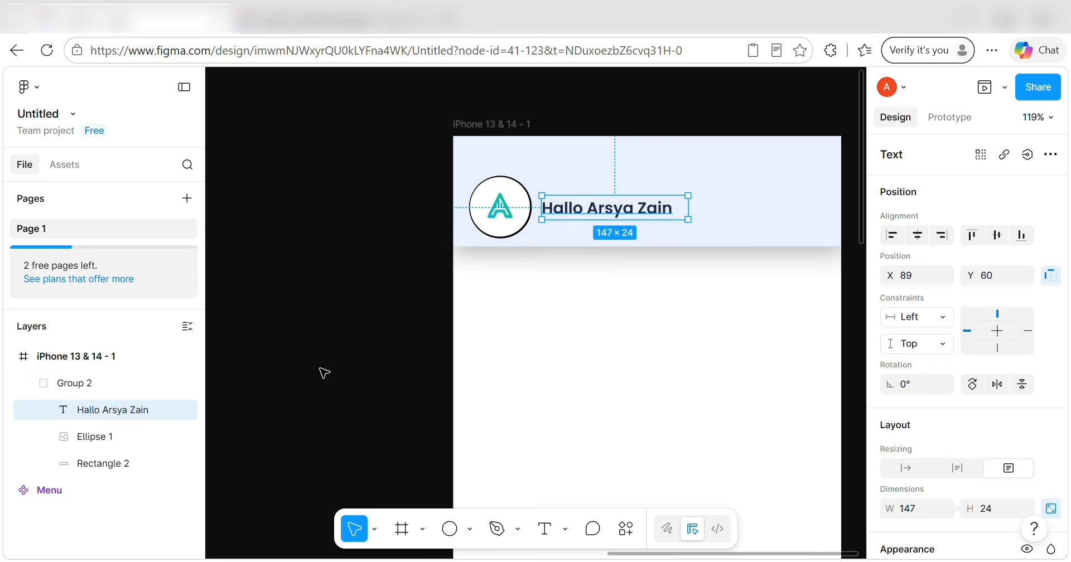
{"action": "left_click", "coordinate": [363, 351]}
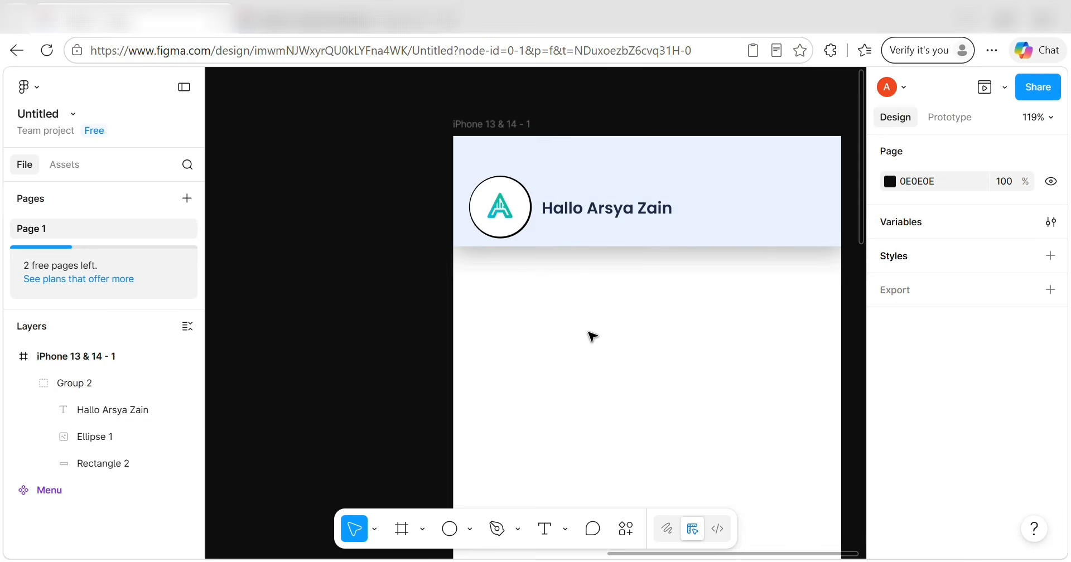
Pan the canvas to open empty space left of the iPhone frame.
{"action": "scroll", "coordinate": [547, 285], "scroll_direction": "right", "scroll_amount": 3}
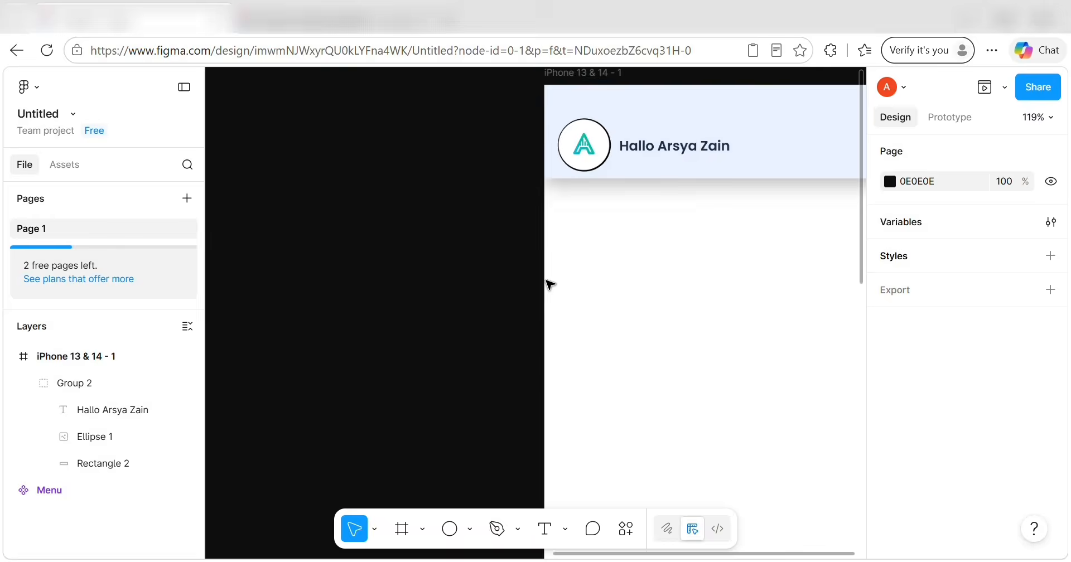
{"action": "scroll", "coordinate": [547, 284], "scroll_direction": "down", "scroll_amount": 5}
{"action": "scroll", "coordinate": [566, 156], "scroll_direction": "left", "scroll_amount": 5}
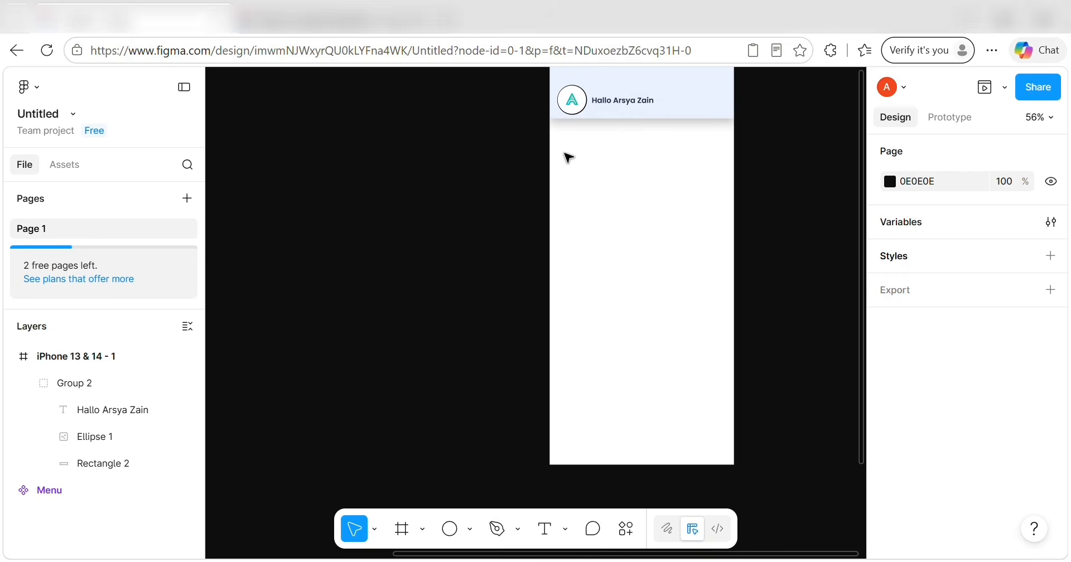
{"action": "scroll", "coordinate": [545, 145], "scroll_direction": "up", "scroll_amount": 1}
{"action": "scroll", "coordinate": [437, 172], "scroll_direction": "left", "scroll_amount": 2}
{"action": "scroll", "coordinate": [436, 172], "scroll_direction": "up", "scroll_amount": 1}
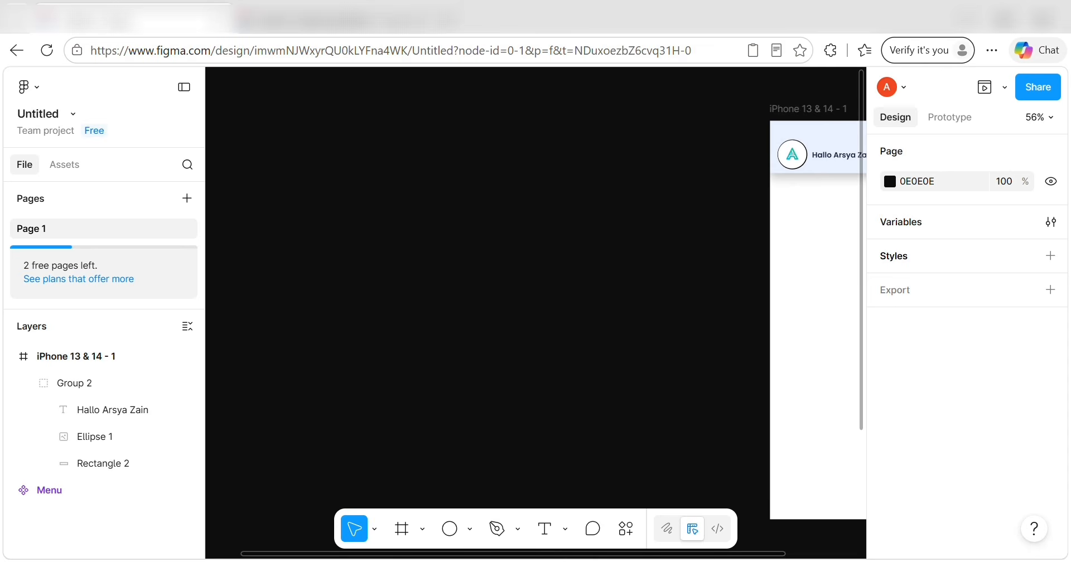
Add a 'Pilih Suasana' text on the empty canvas.
{"action": "left_click", "coordinate": [545, 528]}
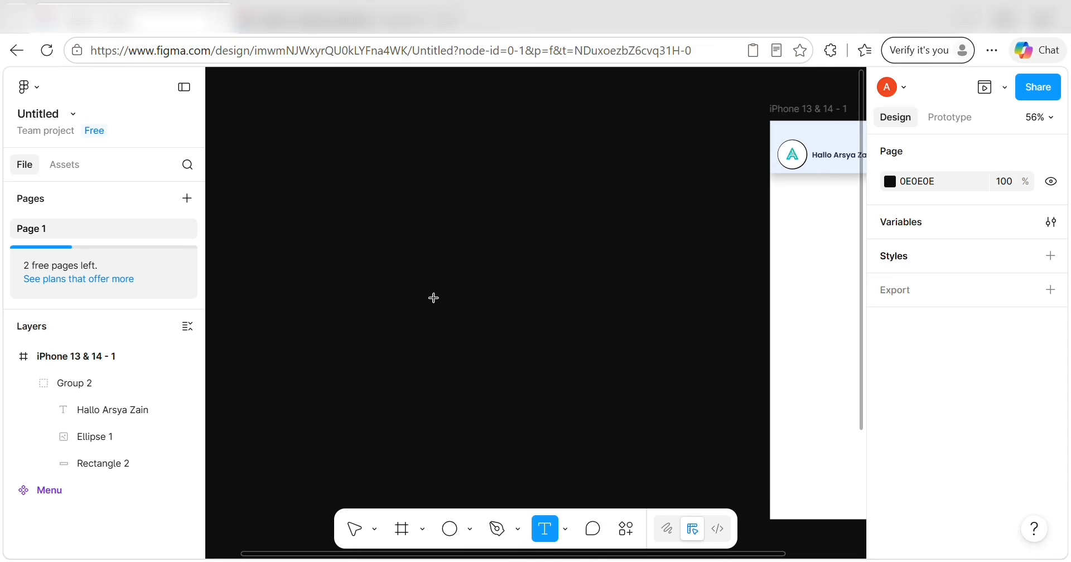
{"action": "left_click", "coordinate": [363, 165]}
{"action": "type", "text": "PI"}
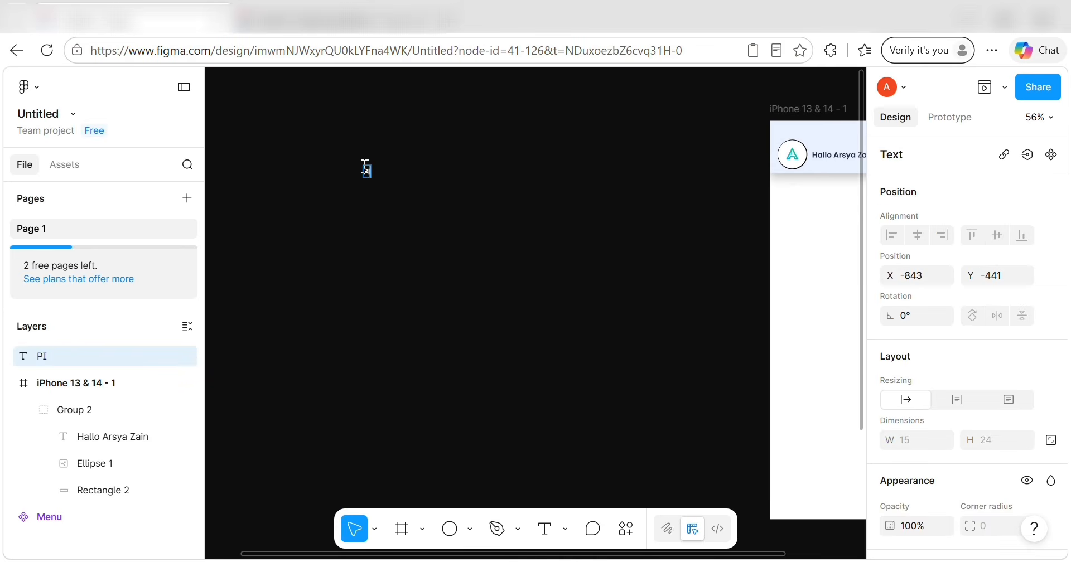
{"action": "type", "text": "ilih Suasana"}
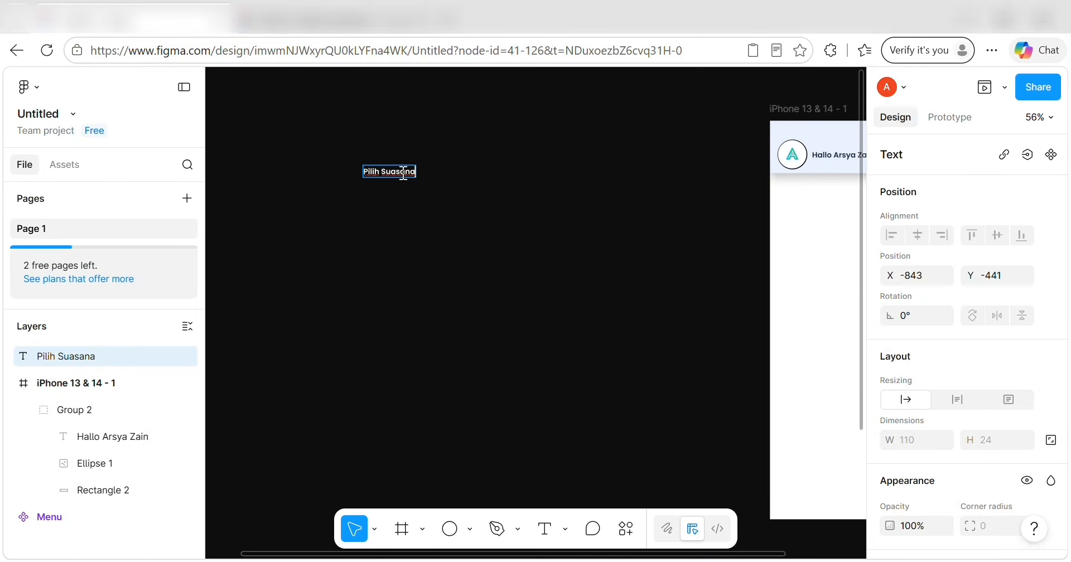
{"action": "triple_click", "coordinate": [412, 170]}
Make the Pilih Suasana text box fixed size, 137×24.
{"action": "scroll", "coordinate": [932, 266], "scroll_direction": "down", "scroll_amount": 4}
{"action": "left_click", "coordinate": [1051, 232]}
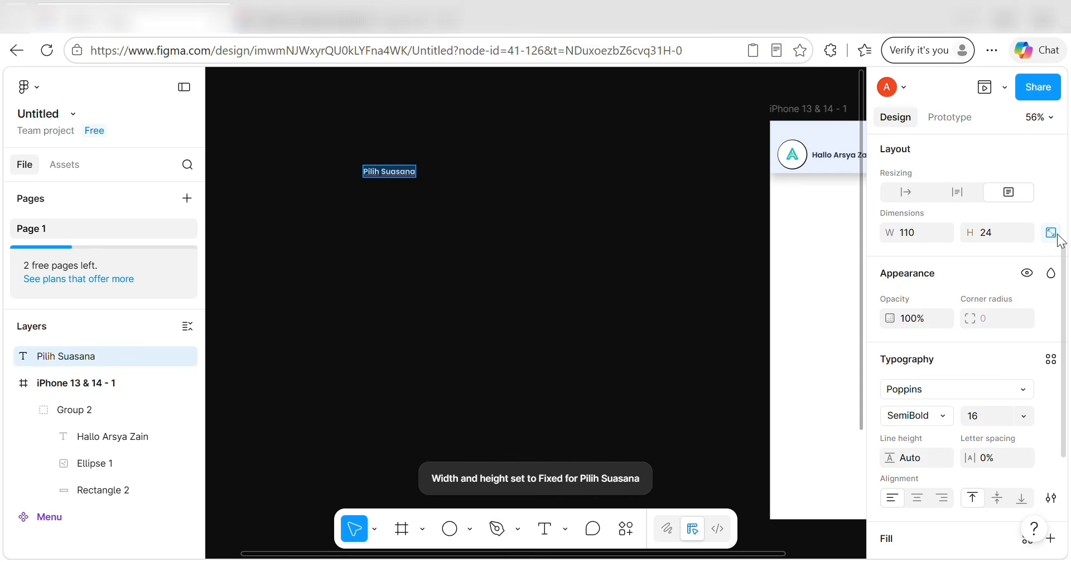
{"action": "left_click", "coordinate": [915, 232]}
{"action": "left_click", "coordinate": [989, 233]}
{"action": "type", "text": "30"}
{"action": "key", "text": "Return"}
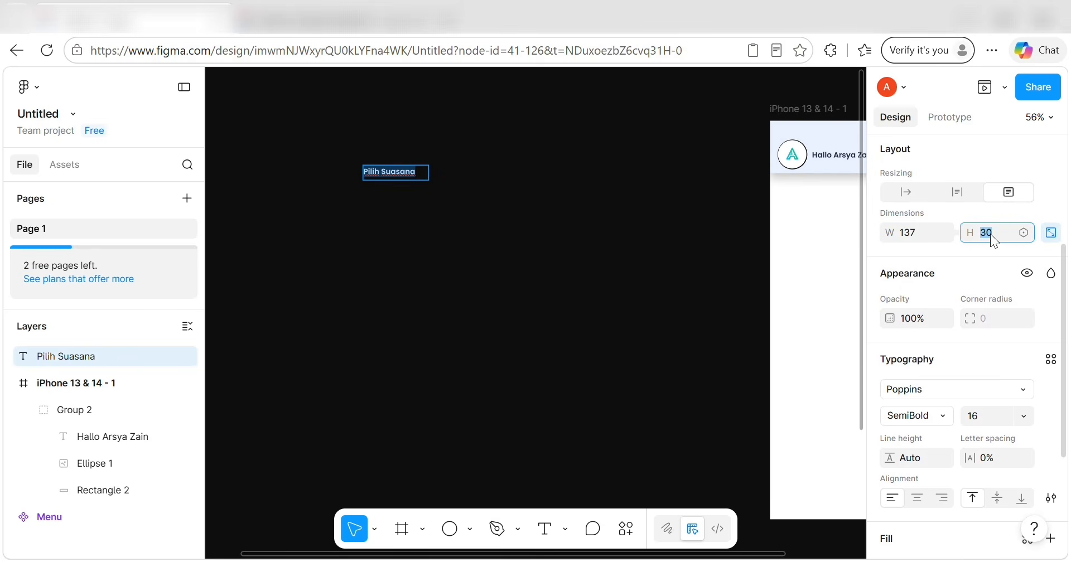
{"action": "type", "text": "24"}
{"action": "key", "text": "Return"}
Apply the TEKS UTAMA colour to the Pilih Suasana text.
{"action": "scroll", "coordinate": [963, 386], "scroll_direction": "down", "scroll_amount": 2}
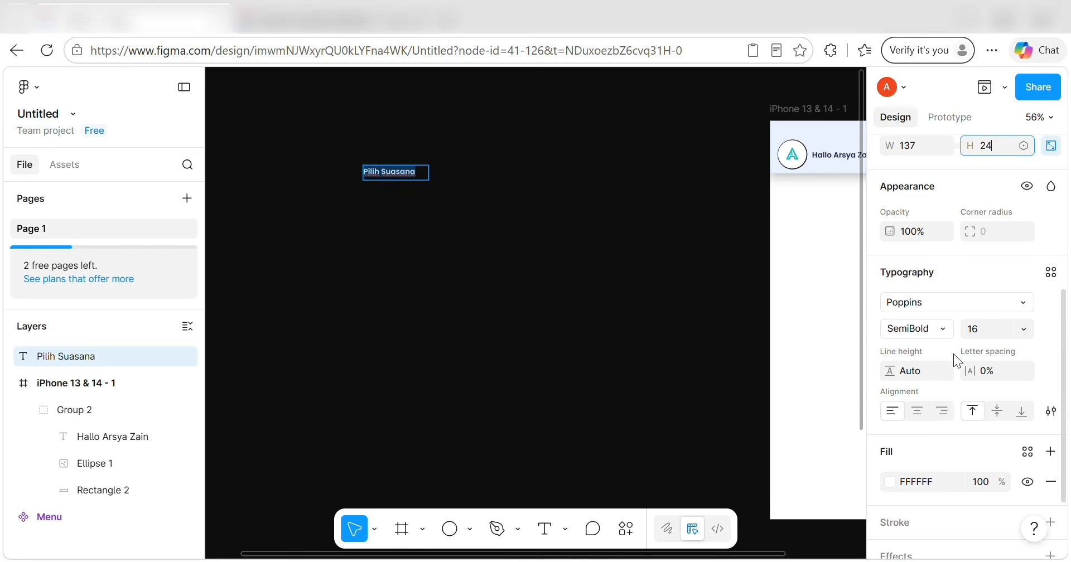
{"action": "scroll", "coordinate": [950, 411], "scroll_direction": "down", "scroll_amount": 2}
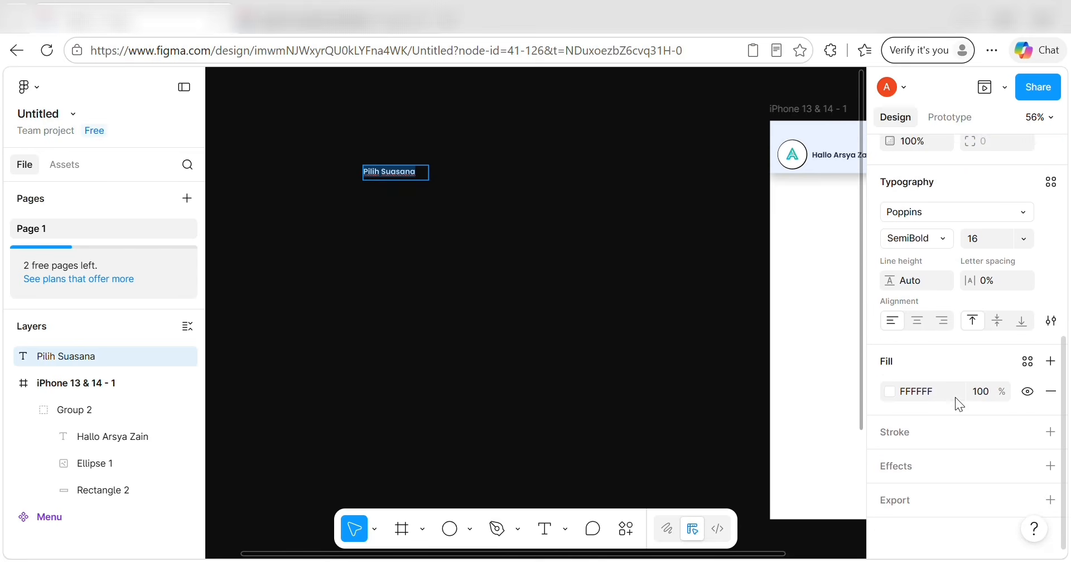
{"action": "left_click", "coordinate": [1027, 361]}
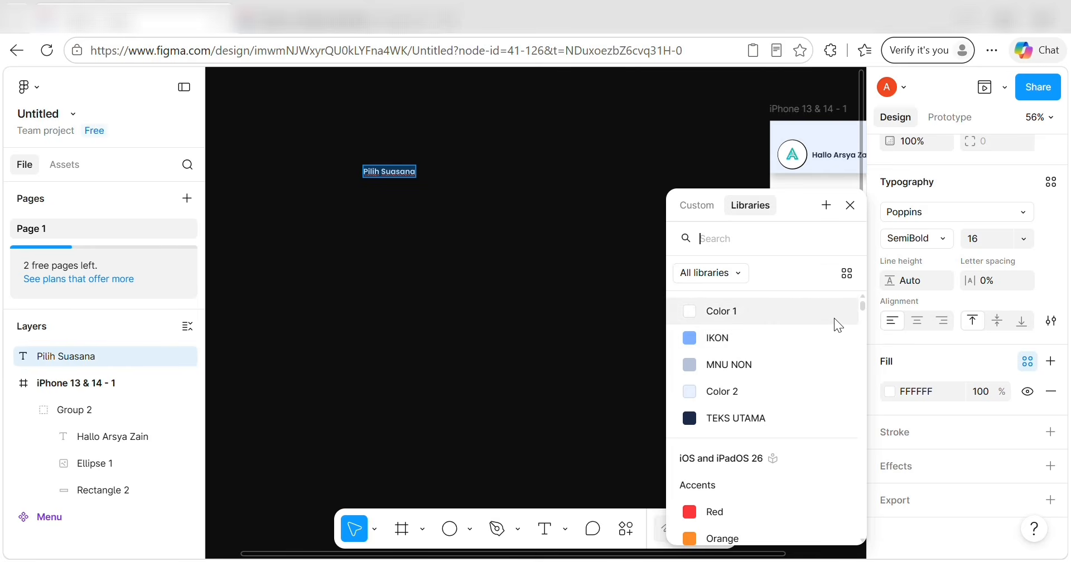
{"action": "left_click", "coordinate": [764, 417]}
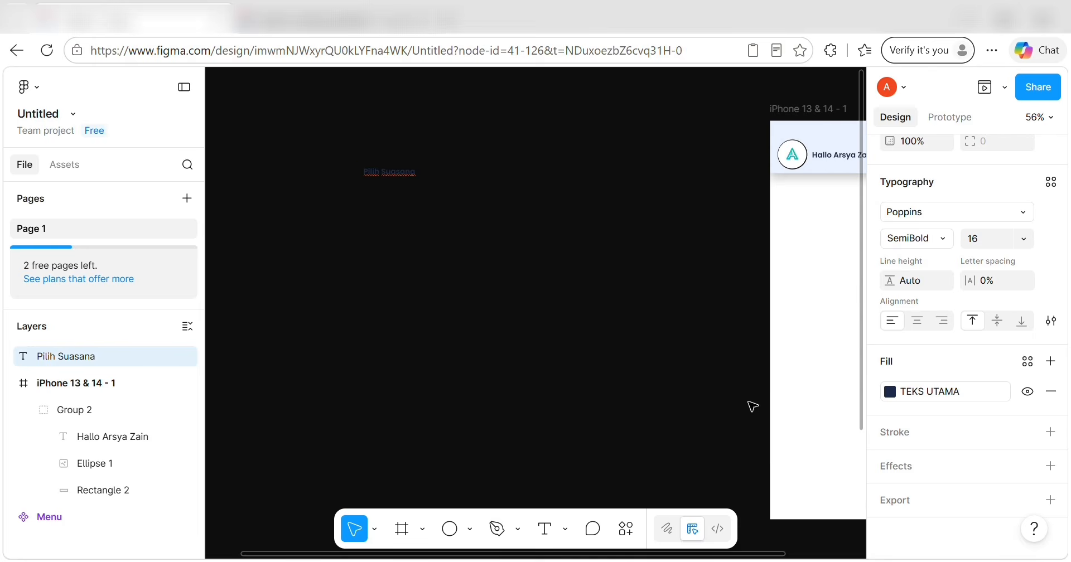
Change the page background colour to pink DDB7B7.
{"action": "left_click", "coordinate": [474, 243]}
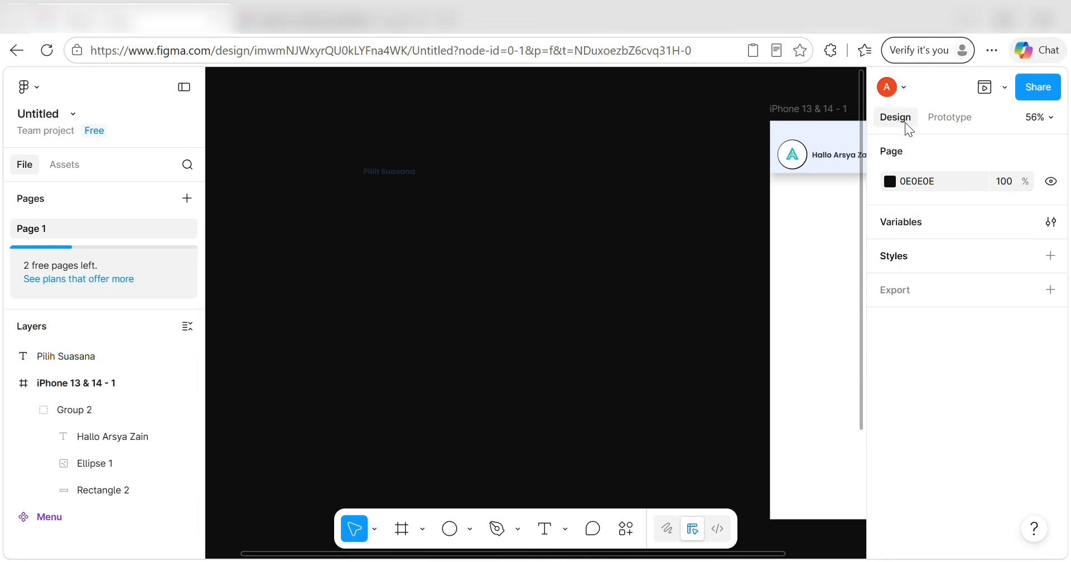
{"action": "left_click", "coordinate": [891, 181]}
{"action": "left_click", "coordinate": [709, 238]}
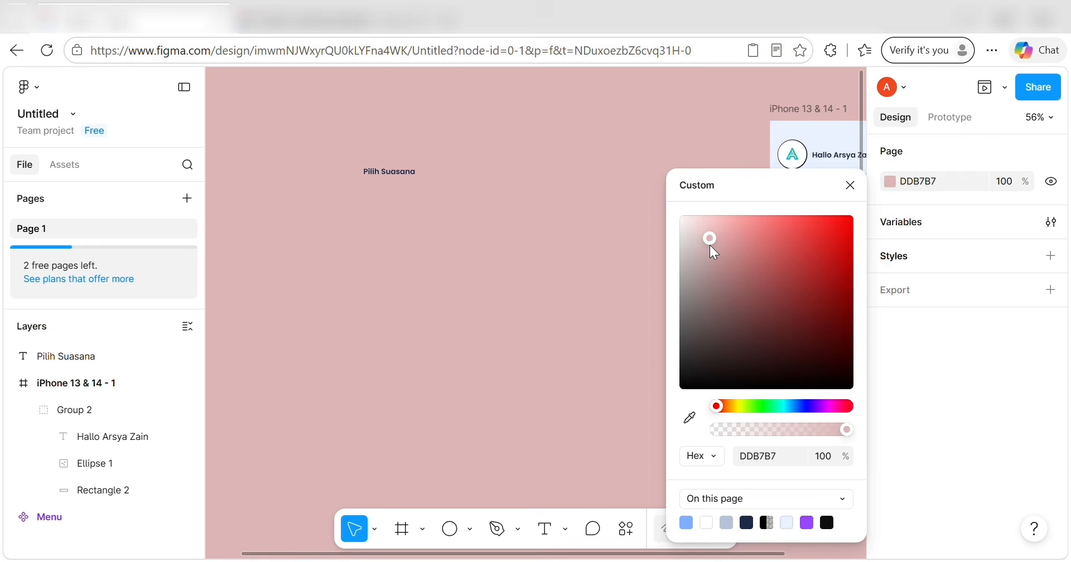
{"action": "left_click", "coordinate": [651, 249]}
{"action": "scroll", "coordinate": [411, 179], "scroll_direction": "up", "scroll_amount": 5}
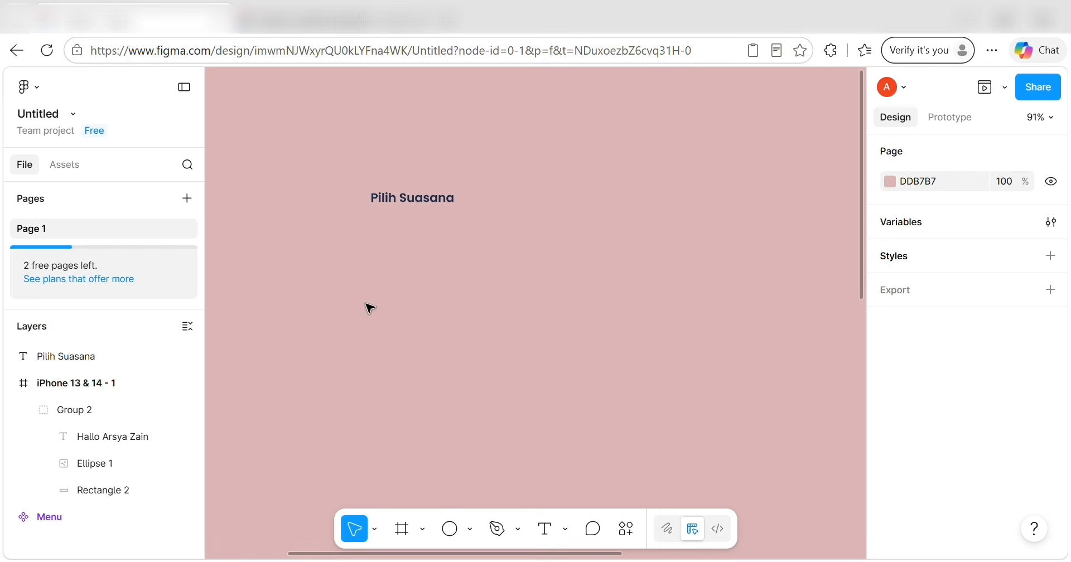
Draw a 120×40 rectangle with corner radius 10 just below Pilih Suasana.
{"action": "left_click", "coordinate": [471, 529]}
{"action": "left_click", "coordinate": [501, 369]}
{"action": "left_click", "coordinate": [473, 332]}
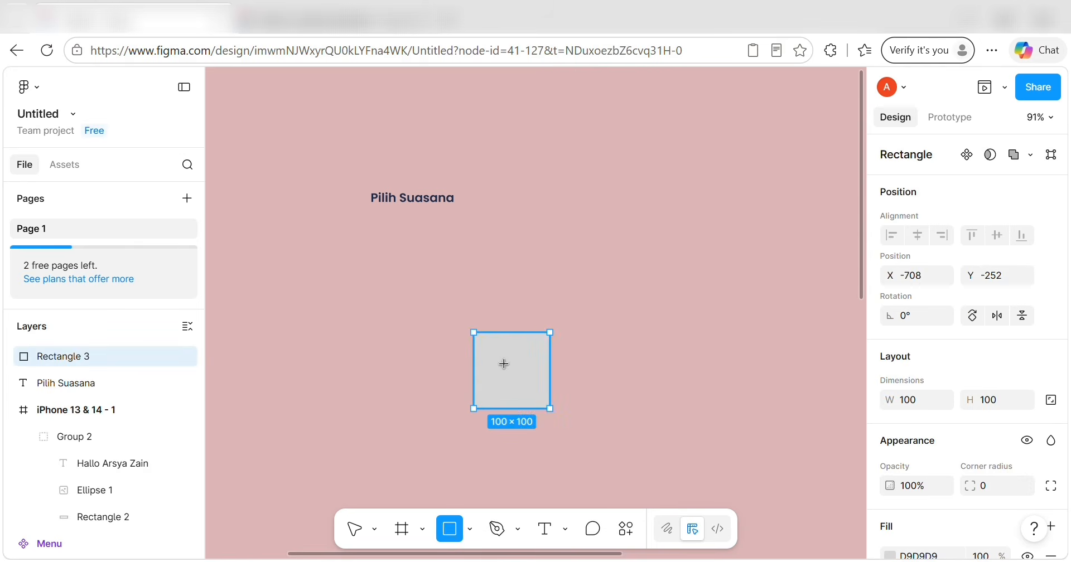
{"action": "left_click_drag", "start_coordinate": [504, 360], "coordinate": [412, 252]}
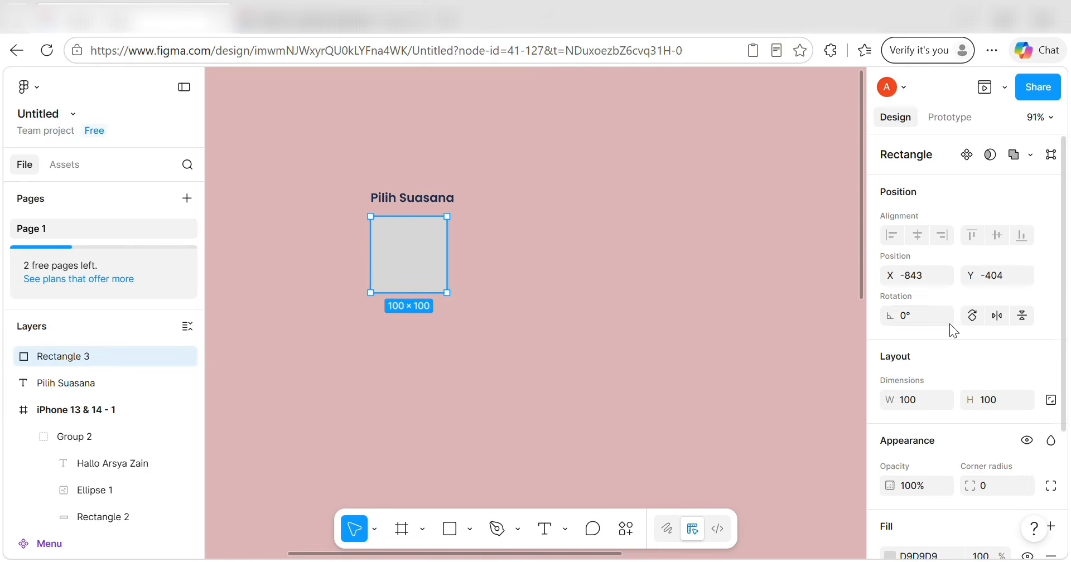
{"action": "scroll", "coordinate": [965, 336], "scroll_direction": "down", "scroll_amount": 3}
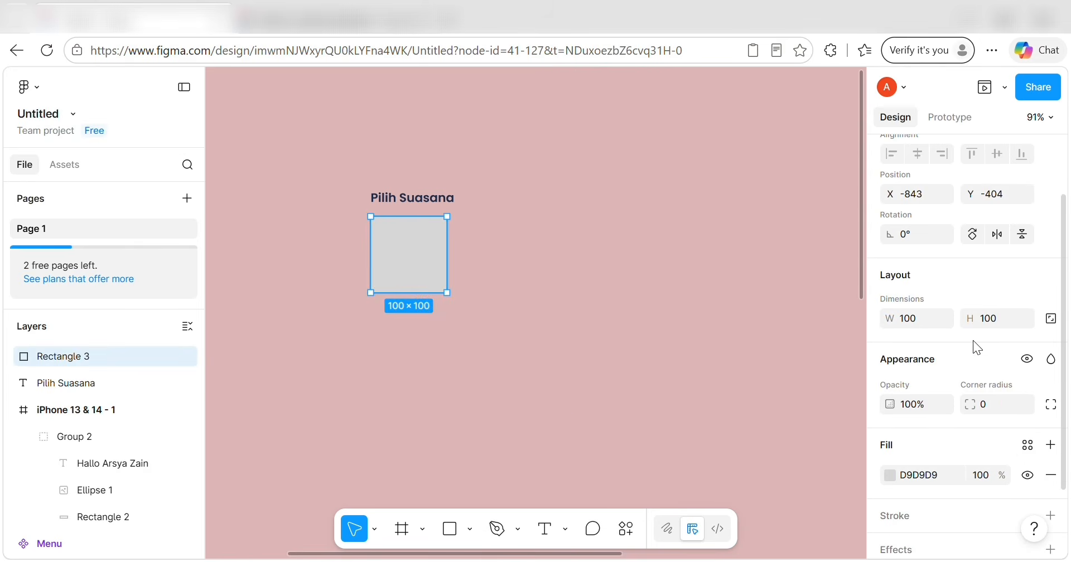
{"action": "left_click", "coordinate": [924, 321]}
{"action": "left_click", "coordinate": [1005, 316]}
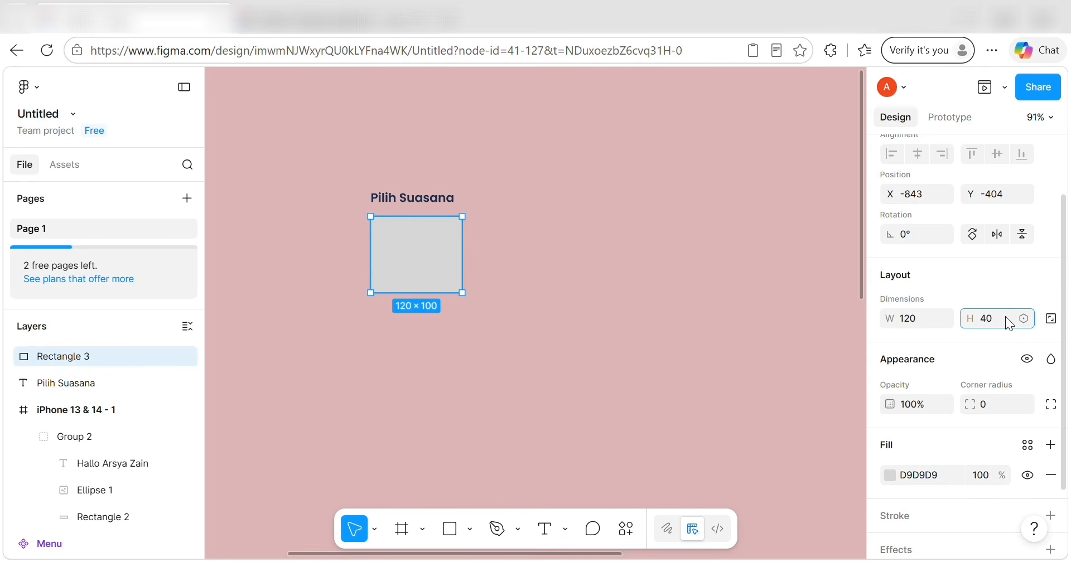
{"action": "left_click", "coordinate": [998, 406]}
{"action": "type", "text": "1"}
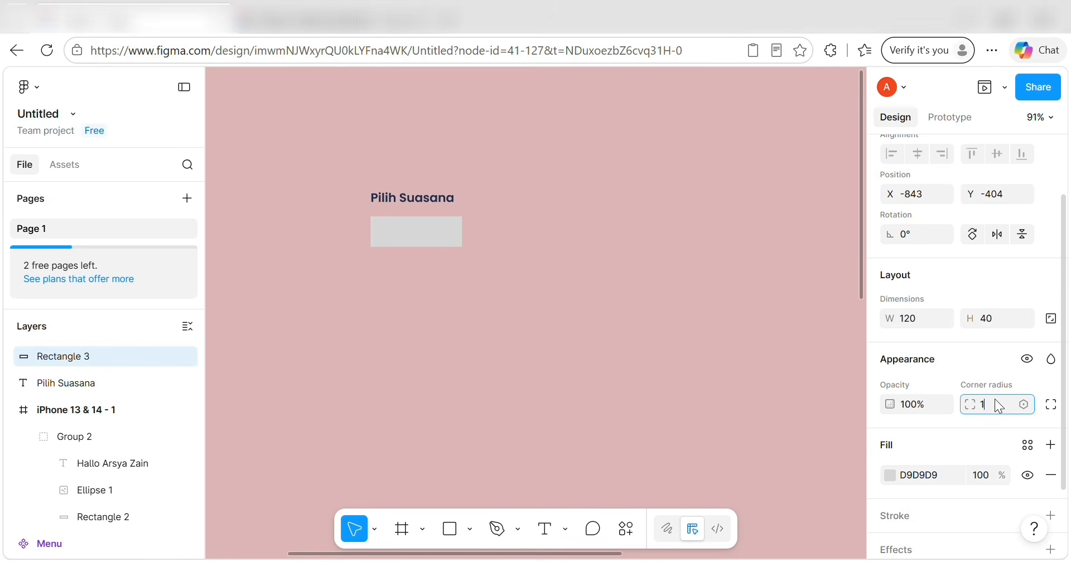
{"action": "type", "text": "0"}
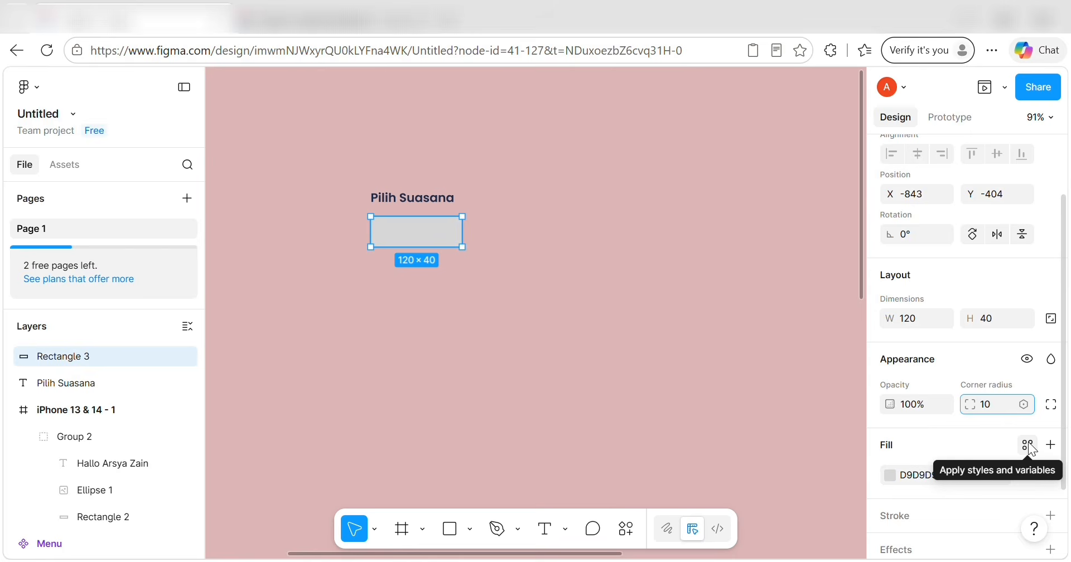
Fill the rectangle with 5E95FF and save that colour as the variable TAB AKTIF.
{"action": "left_click", "coordinate": [892, 476]}
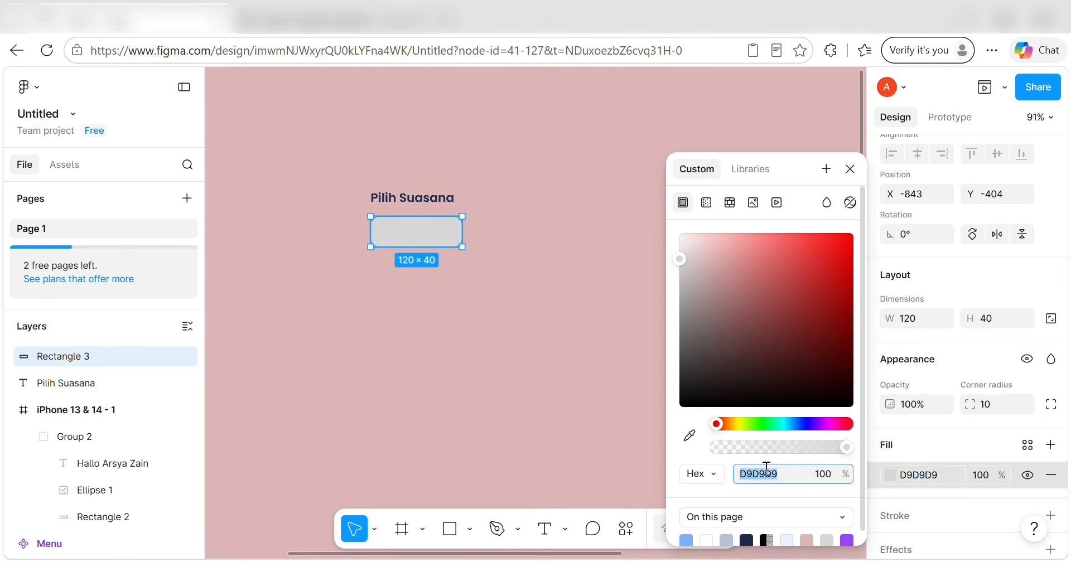
{"action": "type", "text": "5E95FF"}
{"action": "key", "text": "Return"}
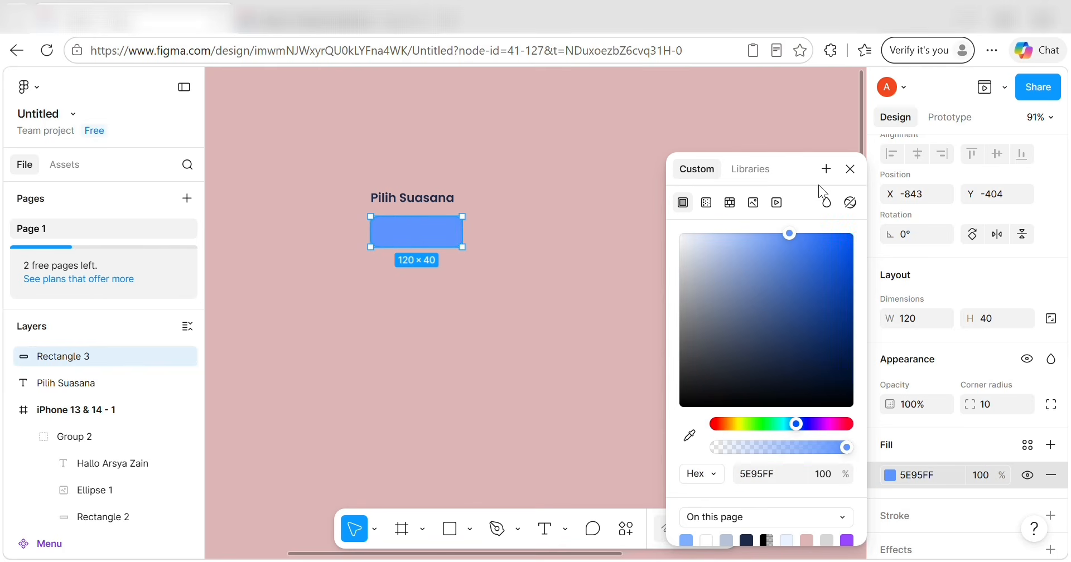
{"action": "left_click", "coordinate": [823, 170]}
{"action": "key", "text": "BackSpace"}
{"action": "key", "text": "BackSpace"}
{"action": "key", "text": "BackSpace"}
{"action": "key", "text": "BackSpace"}
{"action": "key", "text": "BackSpace"}
{"action": "key", "text": "BackSpace"}
{"action": "key", "text": "BackSpace"}
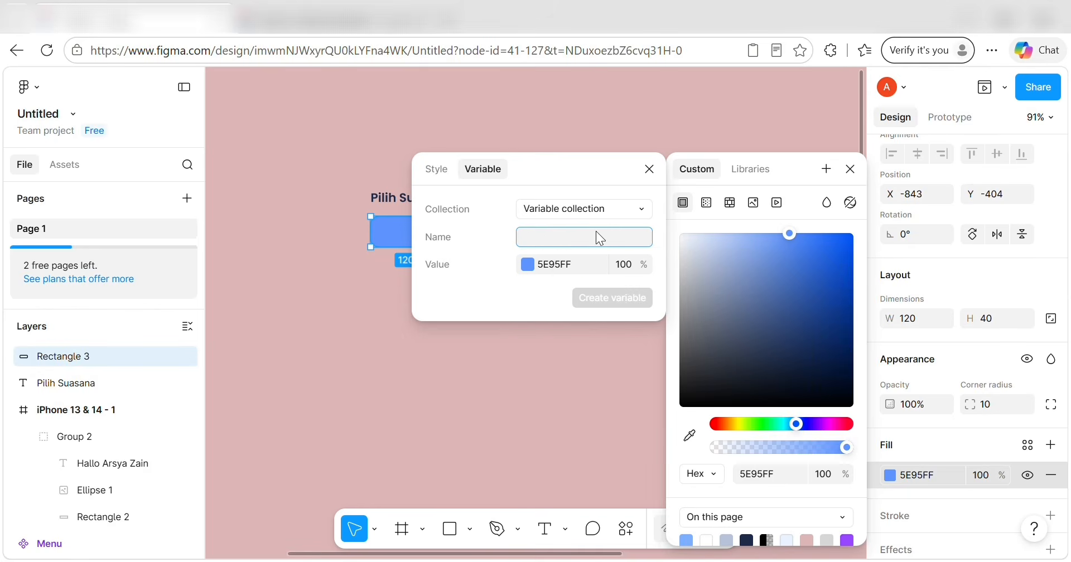
{"action": "type", "text": "TAB AKTIF"}
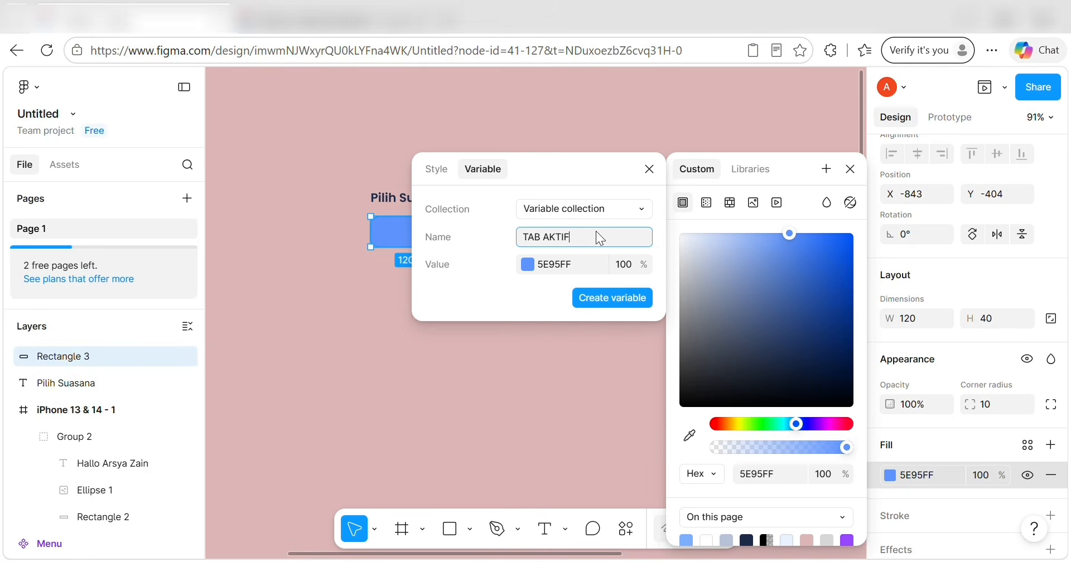
{"action": "left_click", "coordinate": [588, 304]}
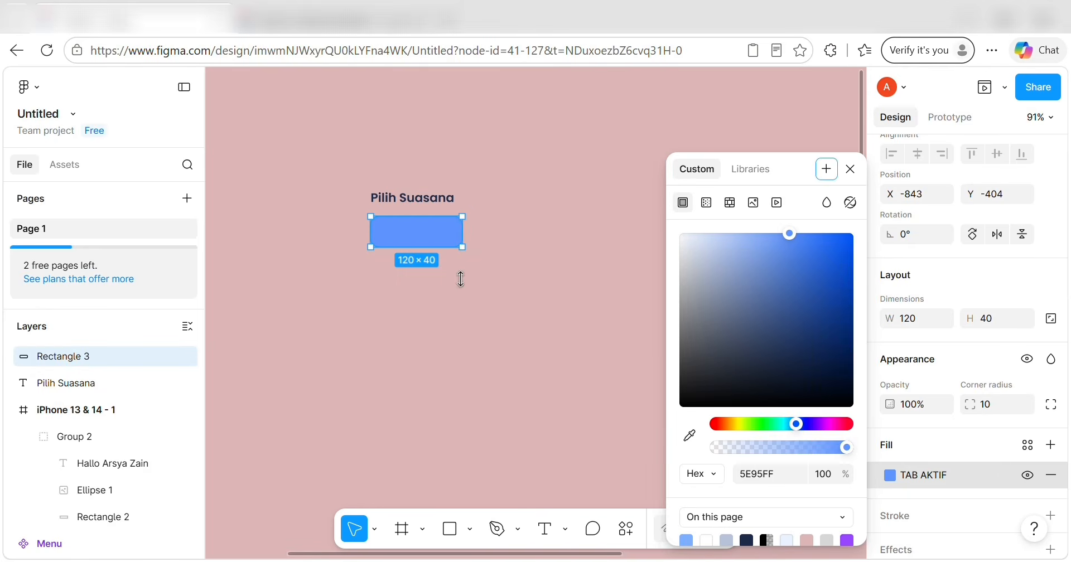
Add the text label 'Senang' on top of the blue rectangle.
{"action": "left_click", "coordinate": [542, 525]}
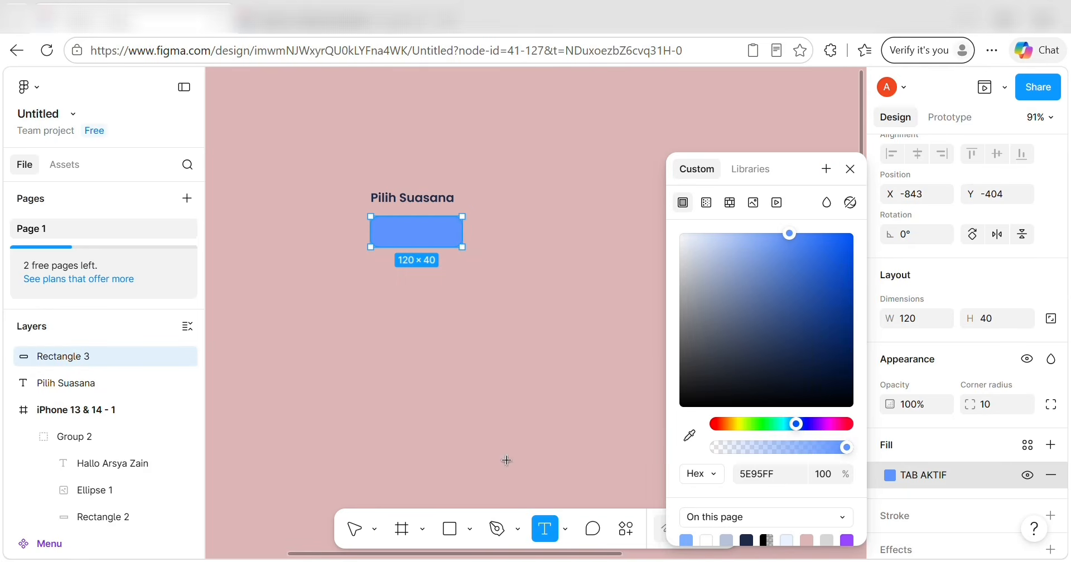
{"action": "left_click", "coordinate": [406, 234]}
{"action": "type", "text": "Senang"}
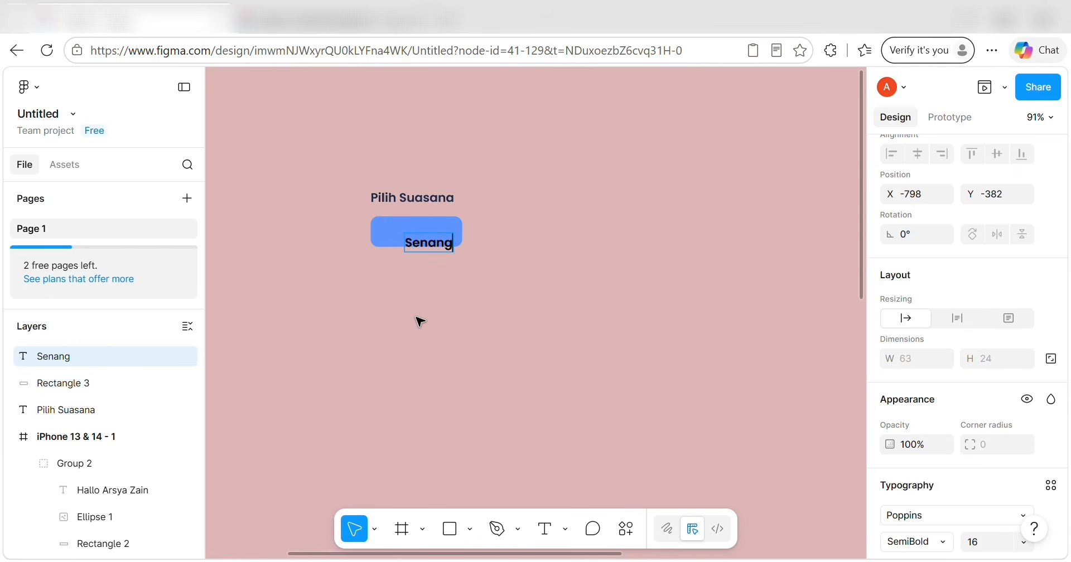
{"action": "scroll", "coordinate": [892, 429], "scroll_direction": "down", "scroll_amount": 4}
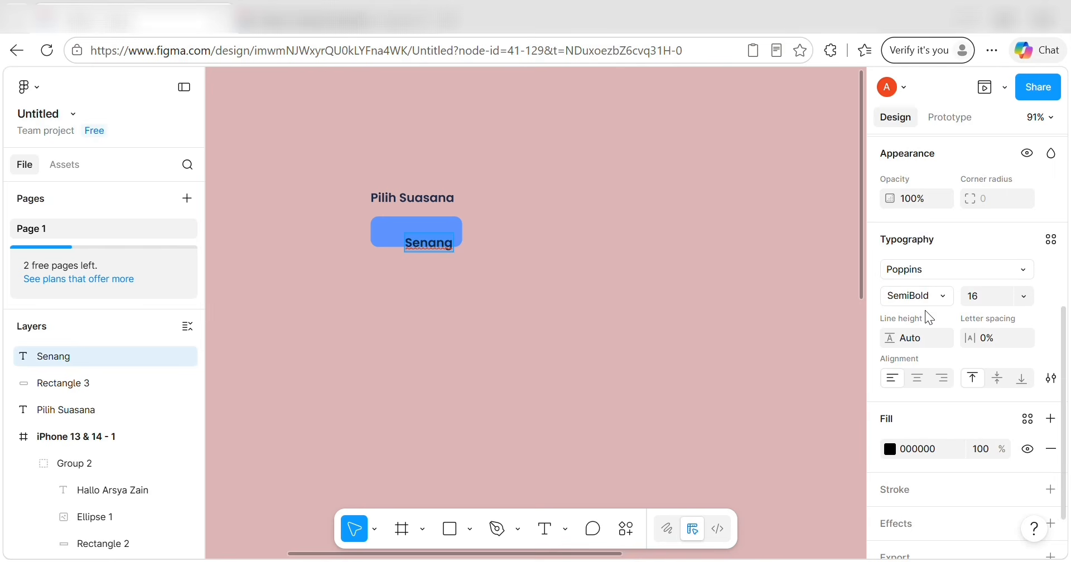
{"action": "scroll", "coordinate": [924, 310], "scroll_direction": "up", "scroll_amount": 3}
{"action": "scroll", "coordinate": [928, 362], "scroll_direction": "down", "scroll_amount": 4}
{"action": "left_click", "coordinate": [921, 415]}
Make the Senang label white (FFFFFF) and save that colour as the variable putih.
{"action": "type", "text": "ffffff"}
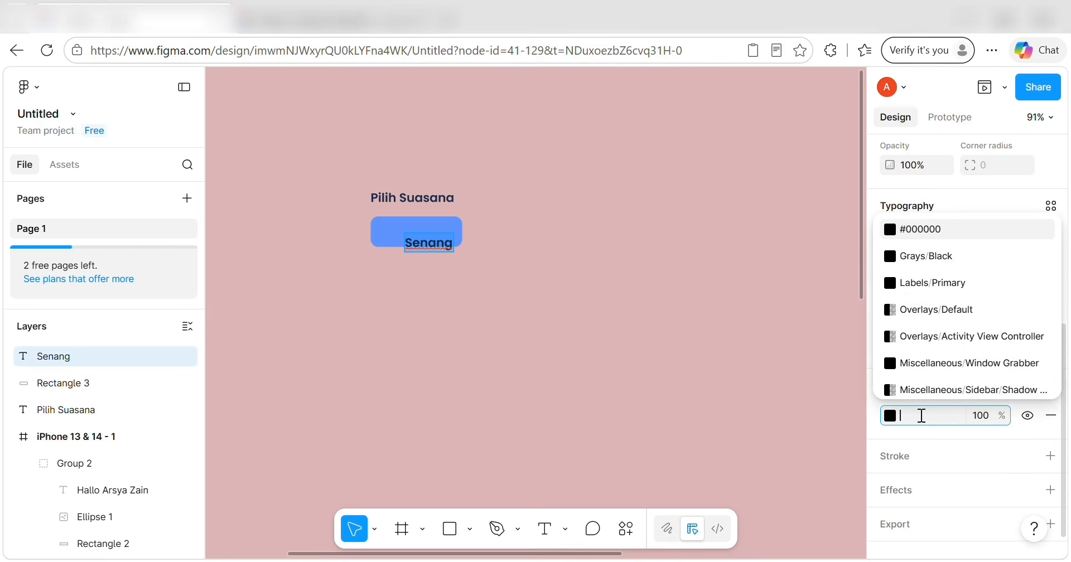
{"action": "key", "text": "Return"}
{"action": "left_click", "coordinate": [890, 414]}
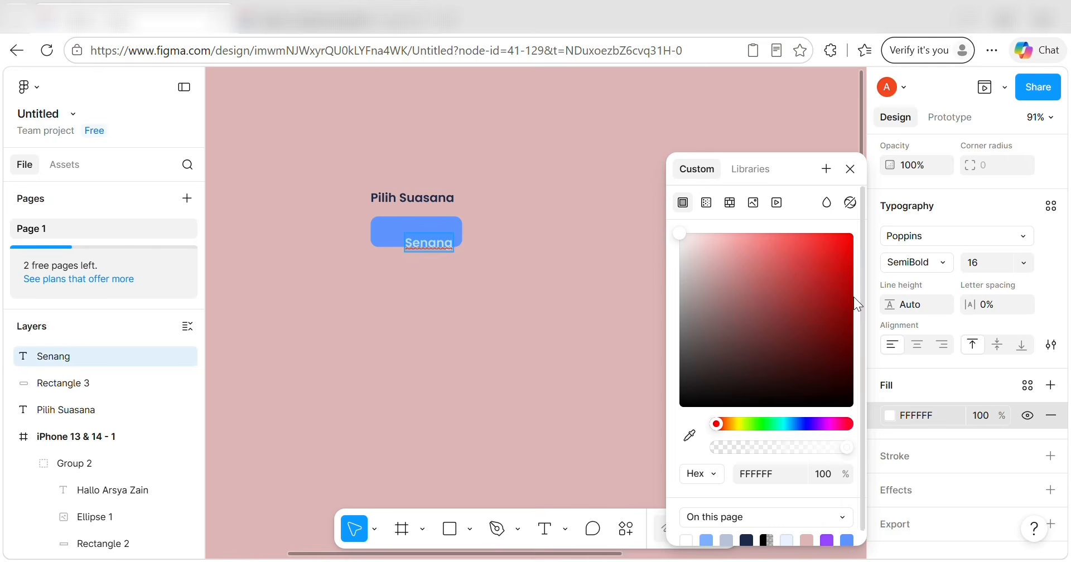
{"action": "left_click", "coordinate": [826, 169]}
{"action": "key", "text": "ctrl+a"}
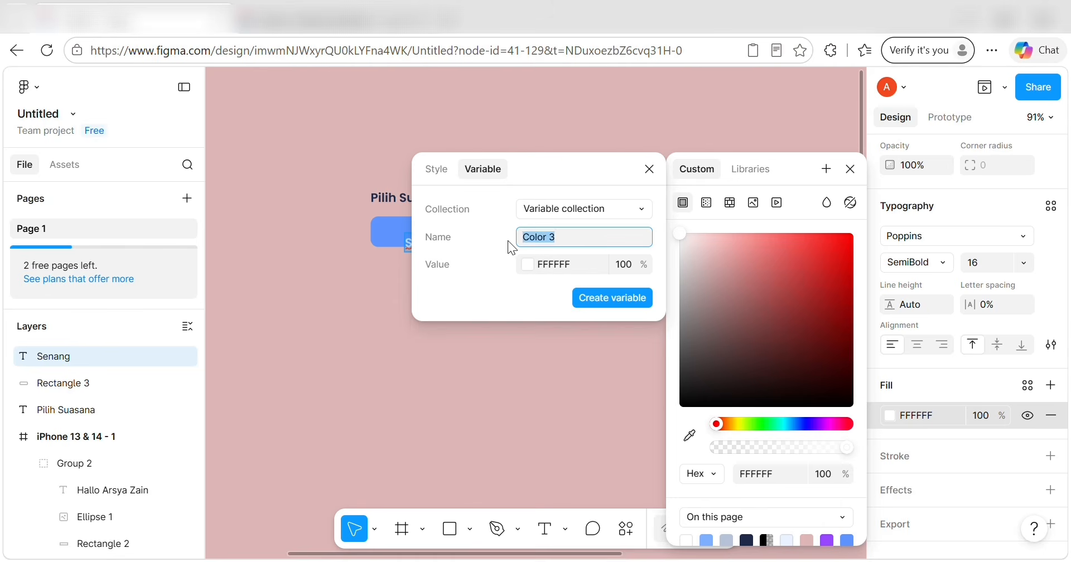
{"action": "key", "text": "BackSpace"}
{"action": "type", "text": "putih"}
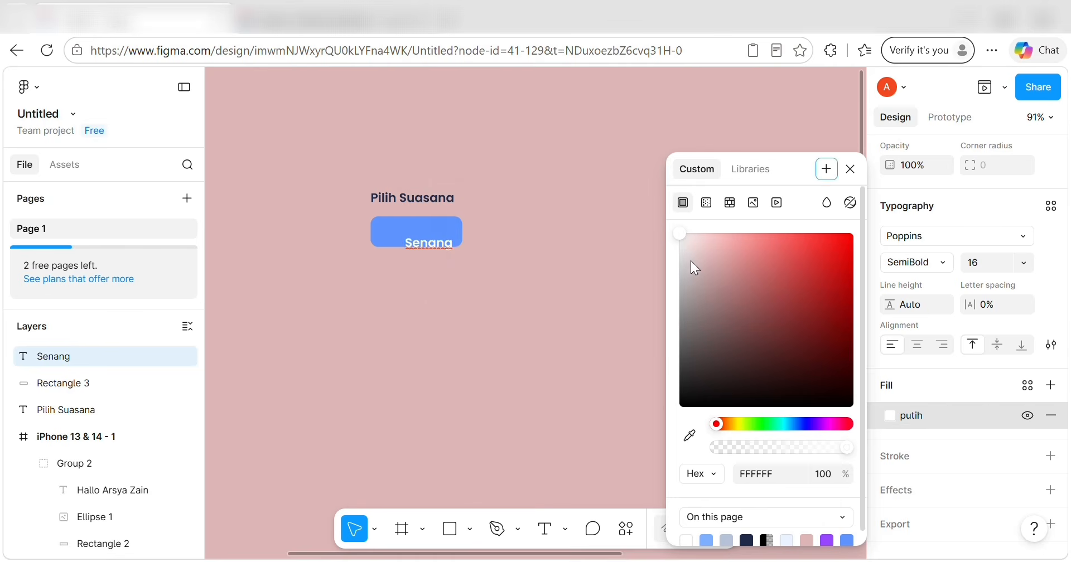
Set the label to size 14 Regular and centre it inside the blue button.
{"action": "scroll", "coordinate": [933, 294], "scroll_direction": "up", "scroll_amount": 1}
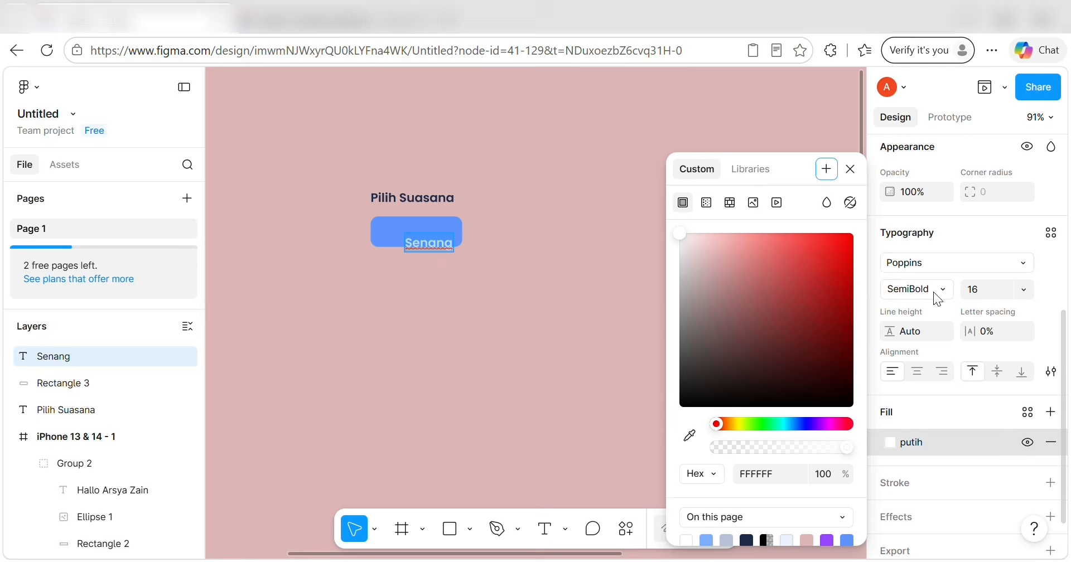
{"action": "left_click", "coordinate": [1026, 289]}
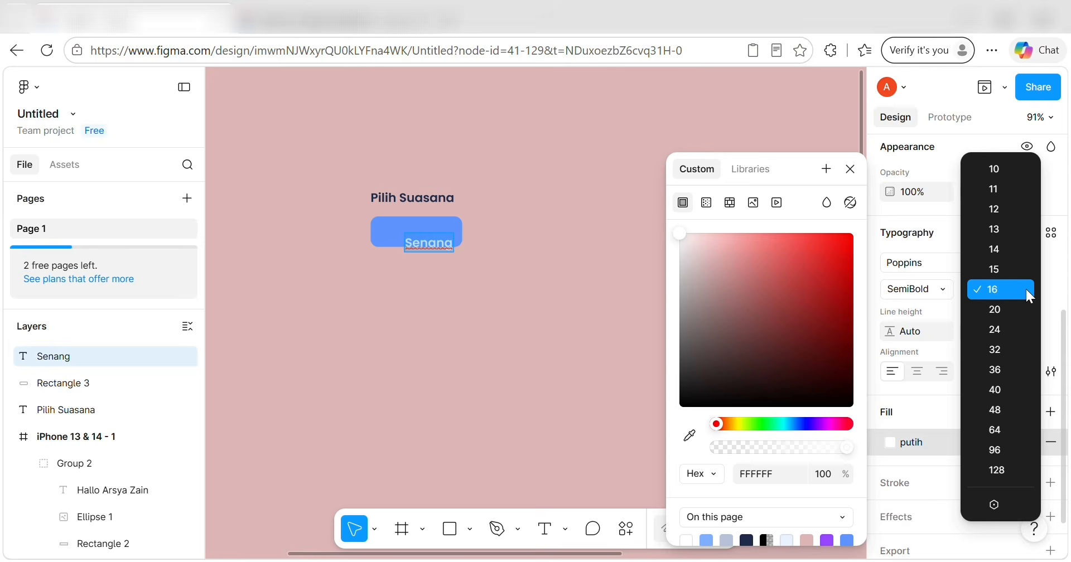
{"action": "left_click", "coordinate": [1006, 248]}
{"action": "left_click", "coordinate": [945, 288]}
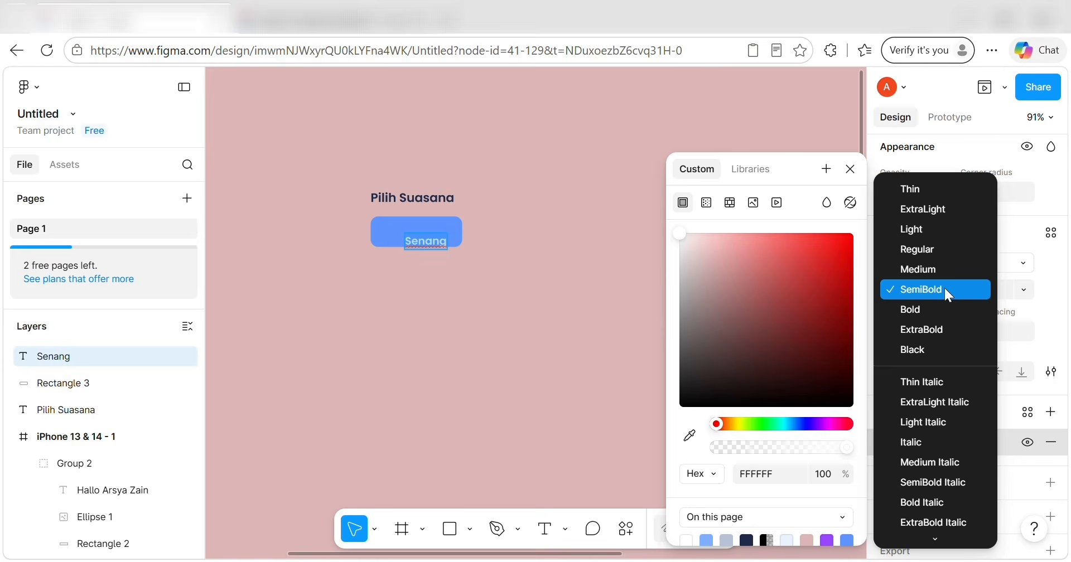
{"action": "left_click", "coordinate": [931, 257]}
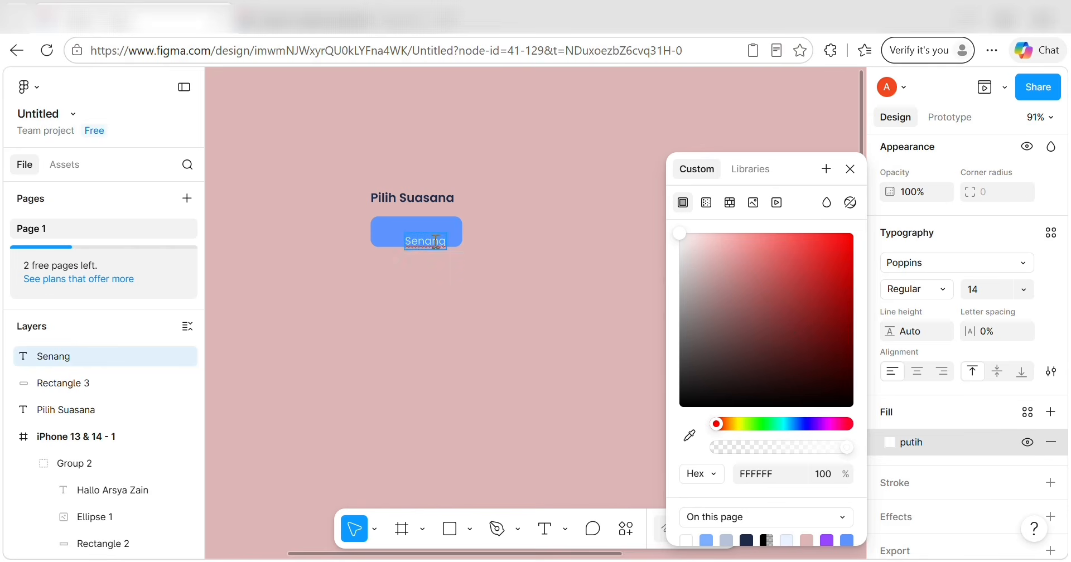
{"action": "mouse_move", "coordinate": [440, 248]}
{"action": "left_mouse_down"}
{"action": "mouse_move", "coordinate": [422, 233]}
{"action": "mouse_move", "coordinate": [430, 239]}
{"action": "left_mouse_up"}
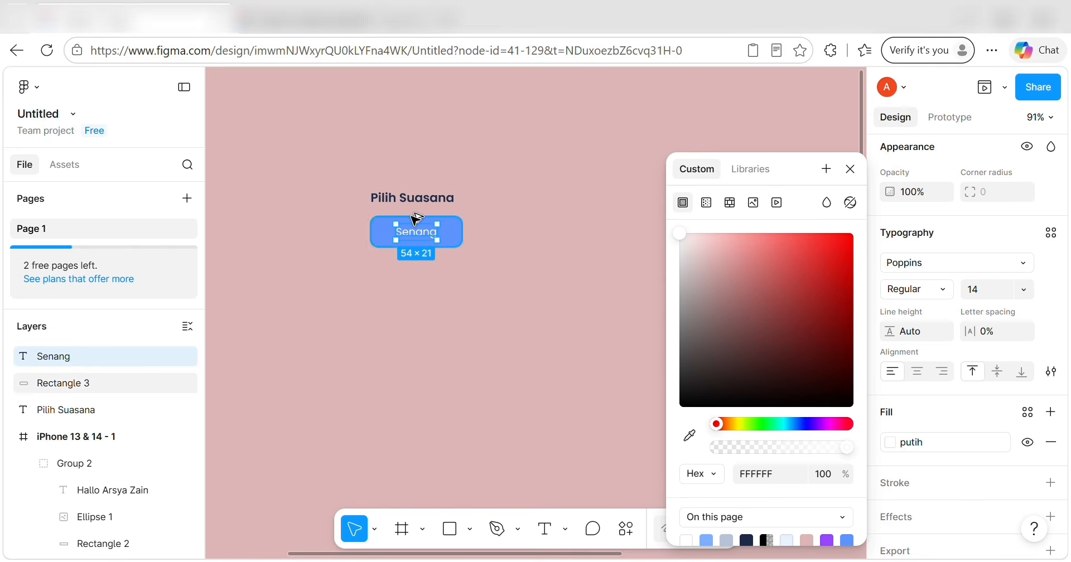
Wrap the Senang label and its rectangle together in a new frame.
{"action": "left_click", "coordinate": [454, 282]}
{"action": "left_click", "coordinate": [456, 239]}
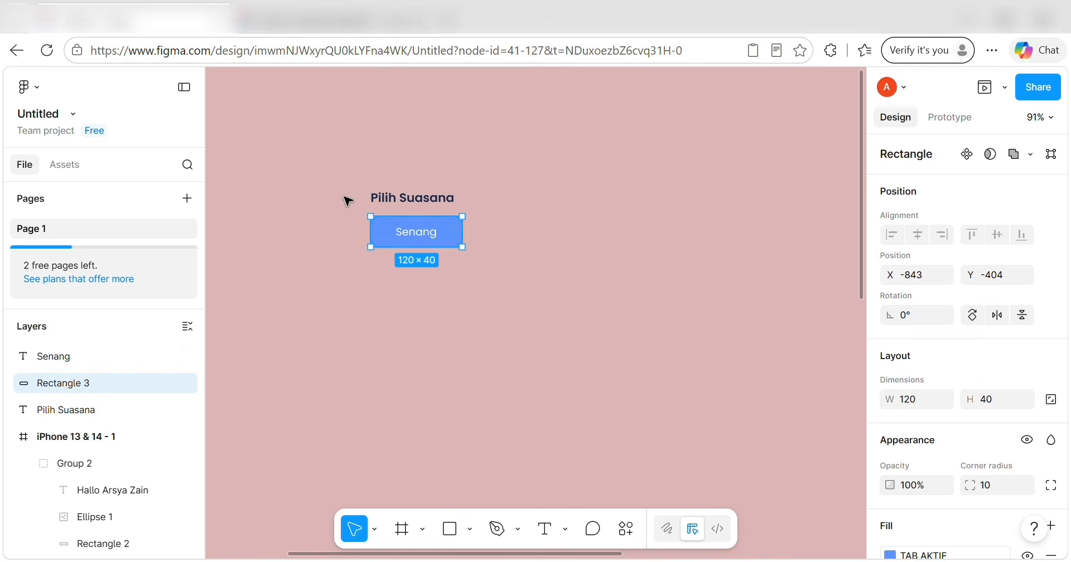
{"action": "left_click_drag", "start_coordinate": [344, 198], "coordinate": [339, 163]}
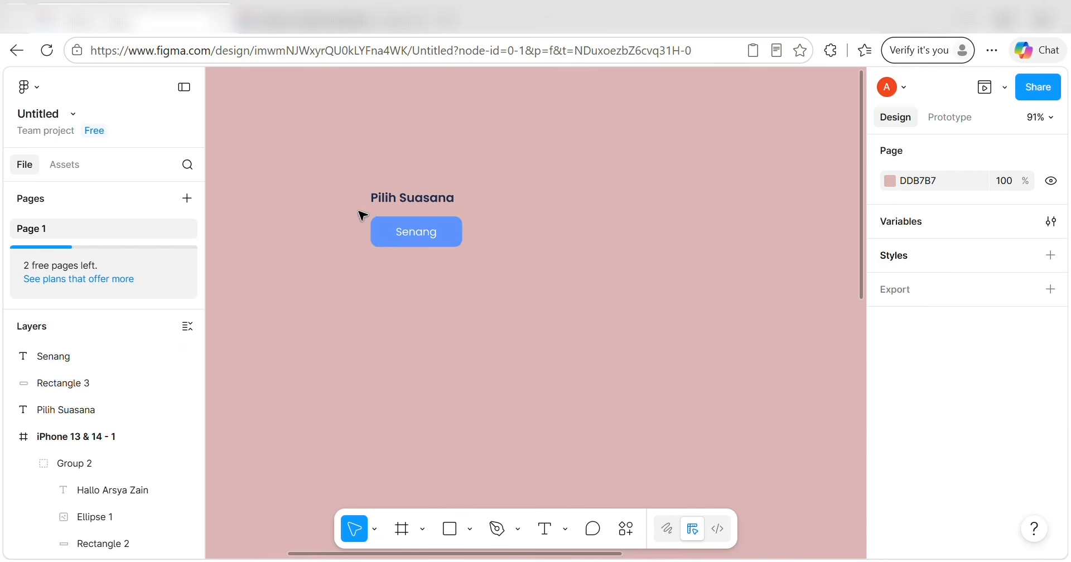
{"action": "left_click_drag", "start_coordinate": [363, 216], "coordinate": [465, 250]}
{"action": "right_click", "coordinate": [458, 244]}
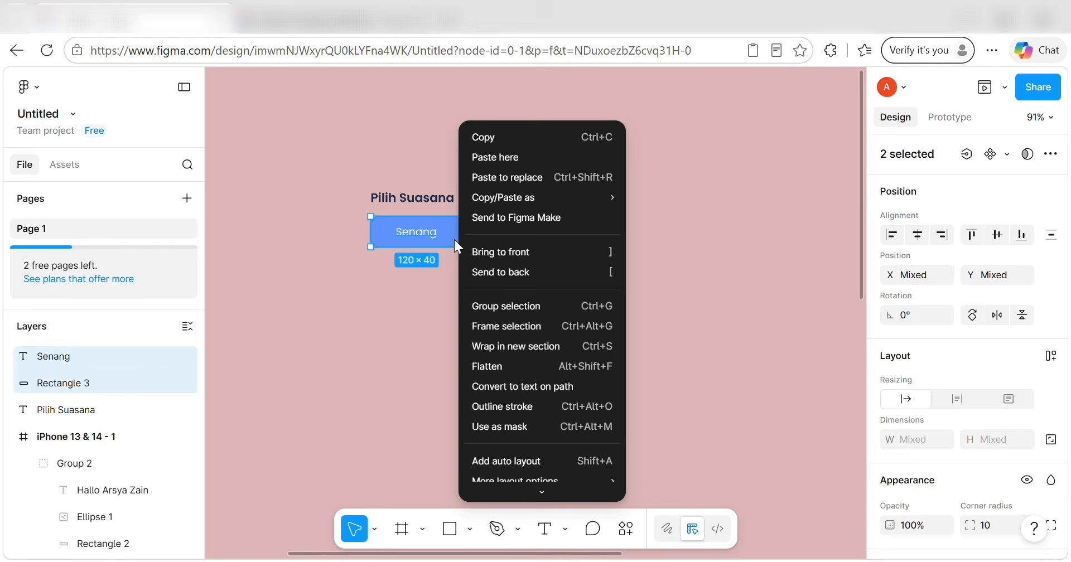
{"action": "left_click", "coordinate": [508, 326]}
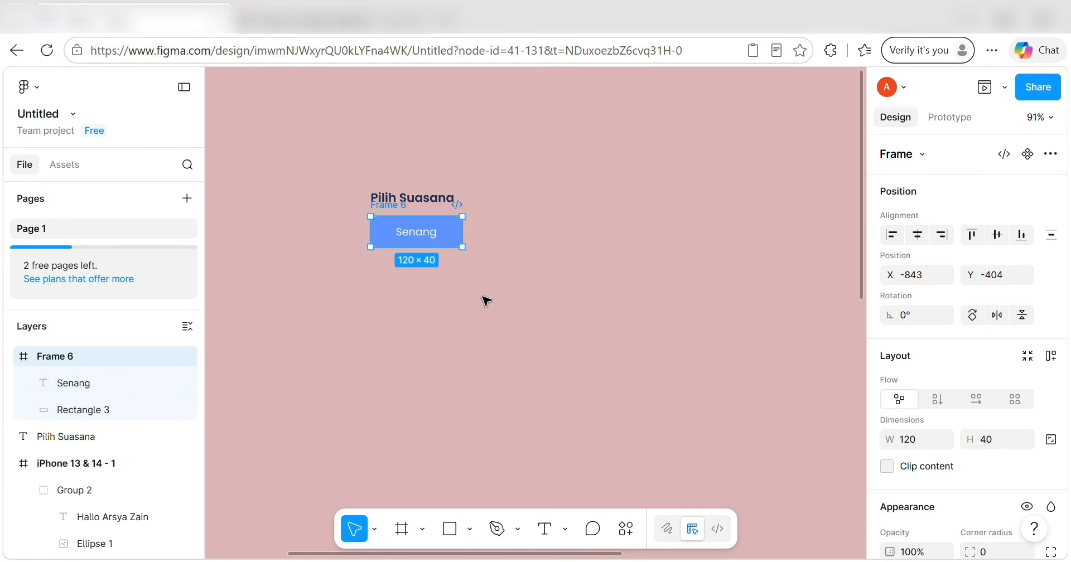
Duplicate the framed button as Frame 7 and select the copy's rectangle.
{"action": "key", "text": "ctrl+d"}
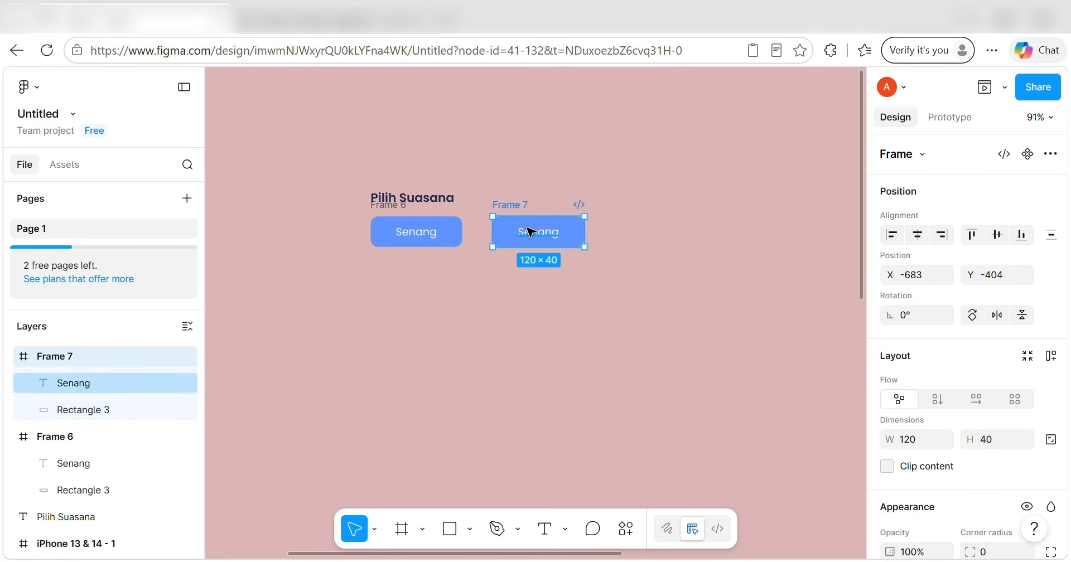
{"action": "double_click", "coordinate": [507, 238]}
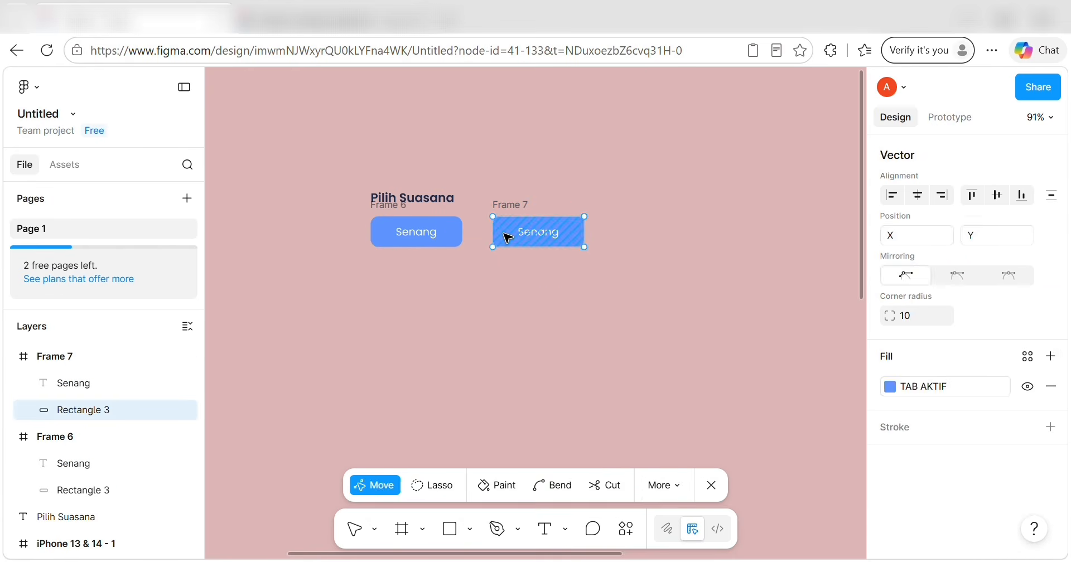
{"action": "key", "text": "Escape"}
Change the rectangle's fill to the custom colour 5E95F7.
{"action": "scroll", "coordinate": [918, 431], "scroll_direction": "down", "scroll_amount": 4}
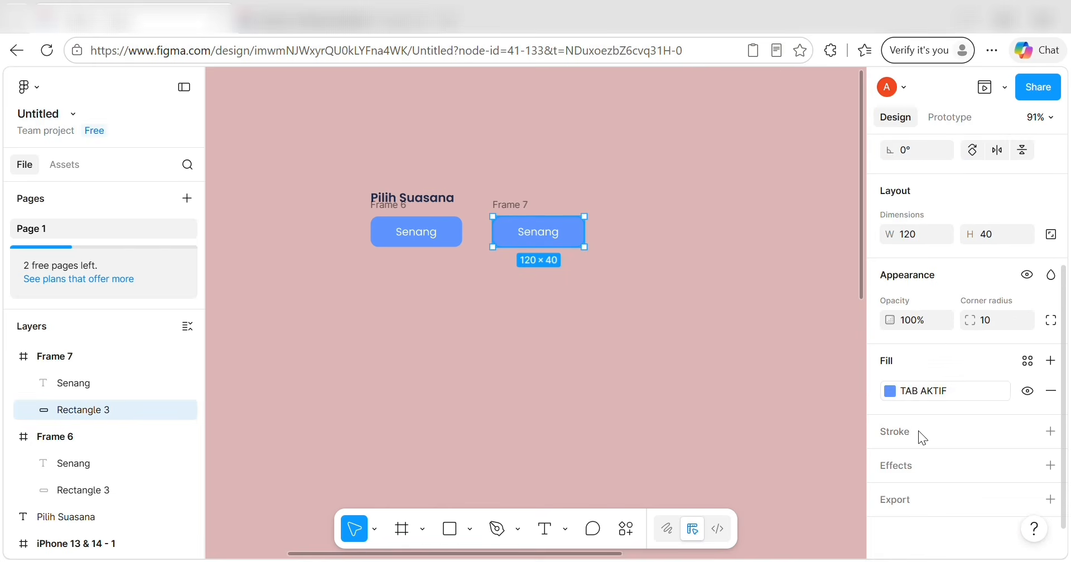
{"action": "left_click", "coordinate": [892, 391]}
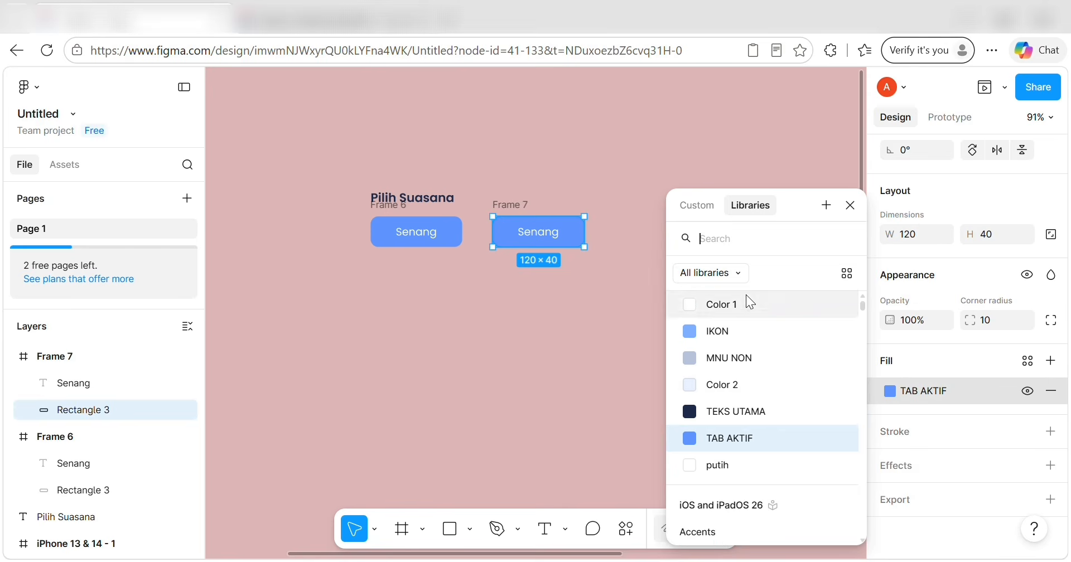
{"action": "left_click", "coordinate": [914, 383]}
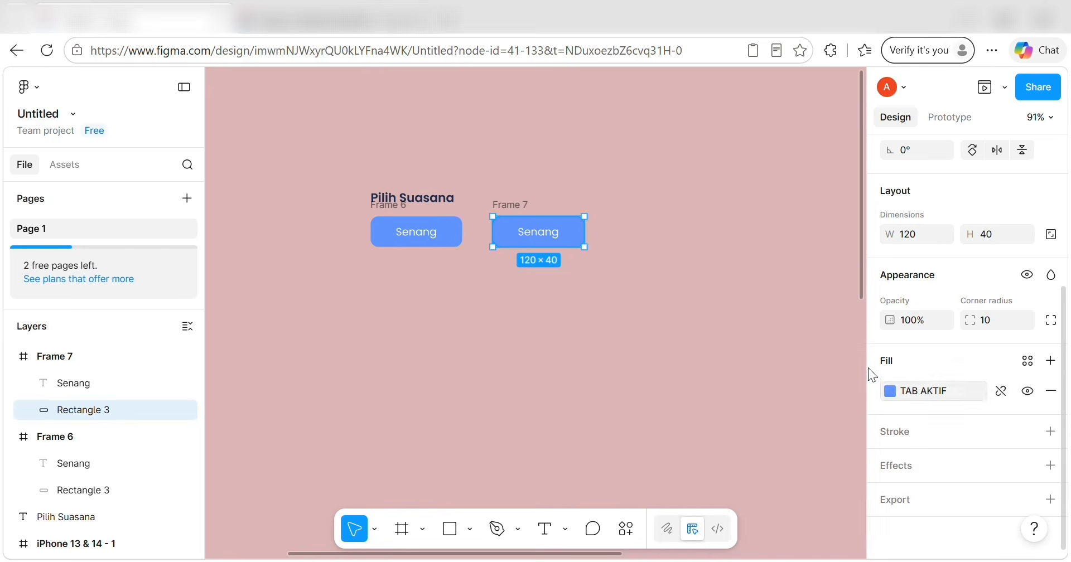
{"action": "left_click", "coordinate": [900, 390]}
{"action": "left_click", "coordinate": [718, 206]}
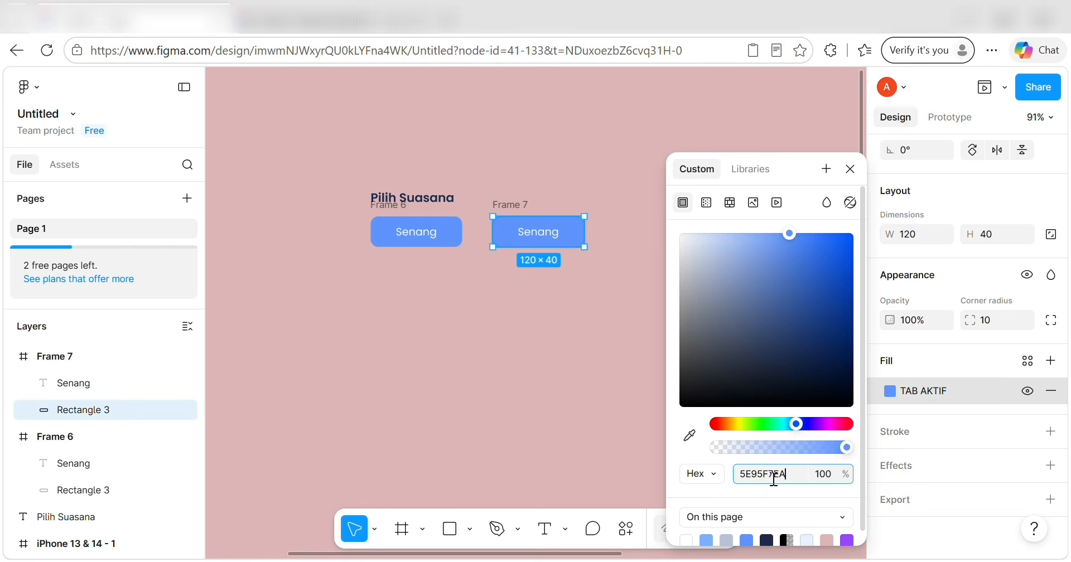
{"action": "type", "text": "FFF"}
{"action": "key", "text": "Return"}
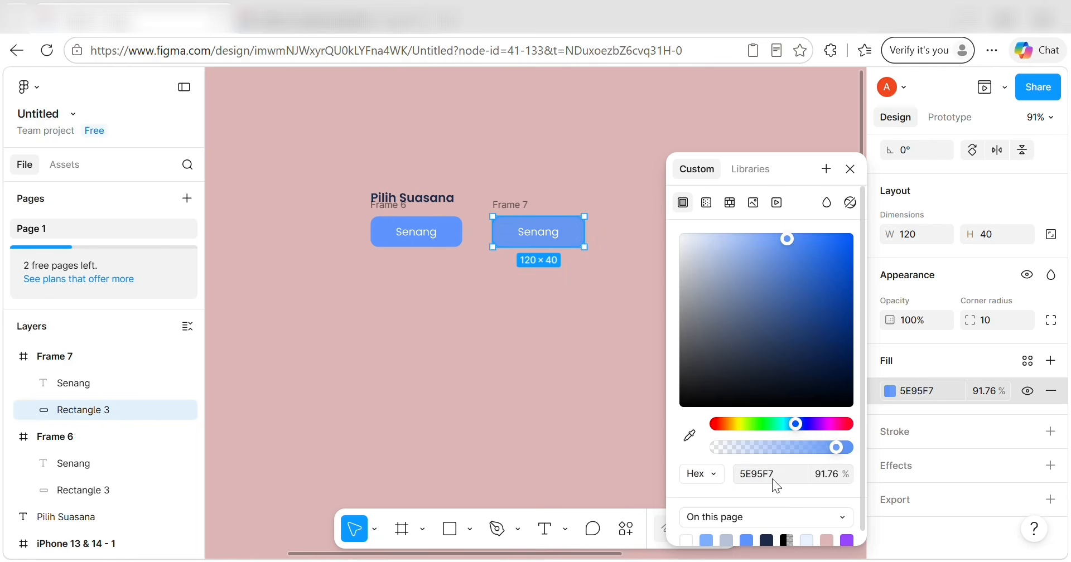
{"action": "scroll", "coordinate": [514, 306], "scroll_direction": "up", "scroll_amount": 5}
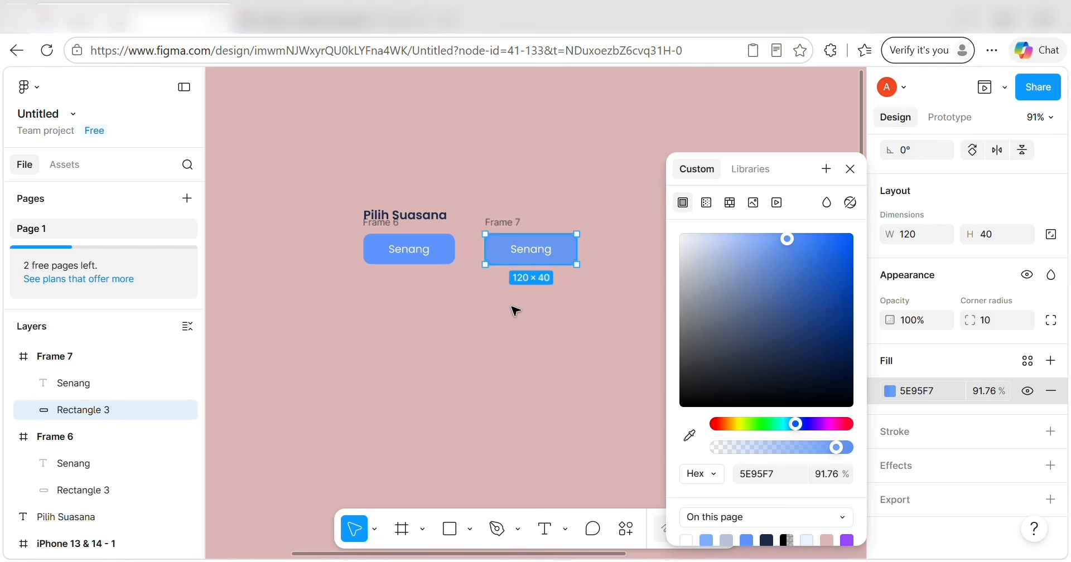
{"action": "left_click", "coordinate": [533, 322]}
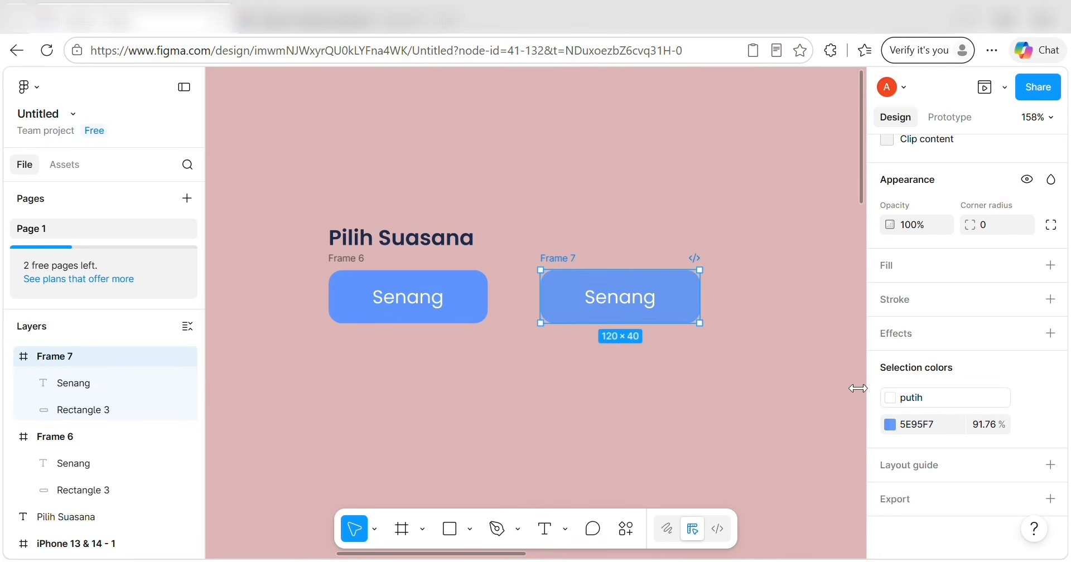
Fill the copied button's rectangle with 7EAFFF and save it as the variable NON AKTIF.
{"action": "left_click", "coordinate": [111, 409]}
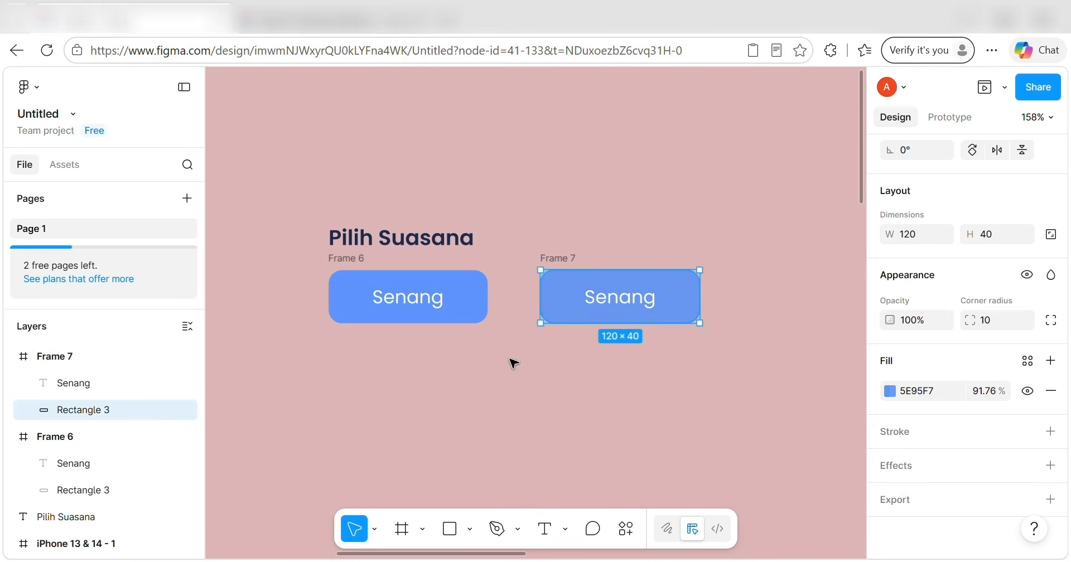
{"action": "left_click", "coordinate": [891, 392]}
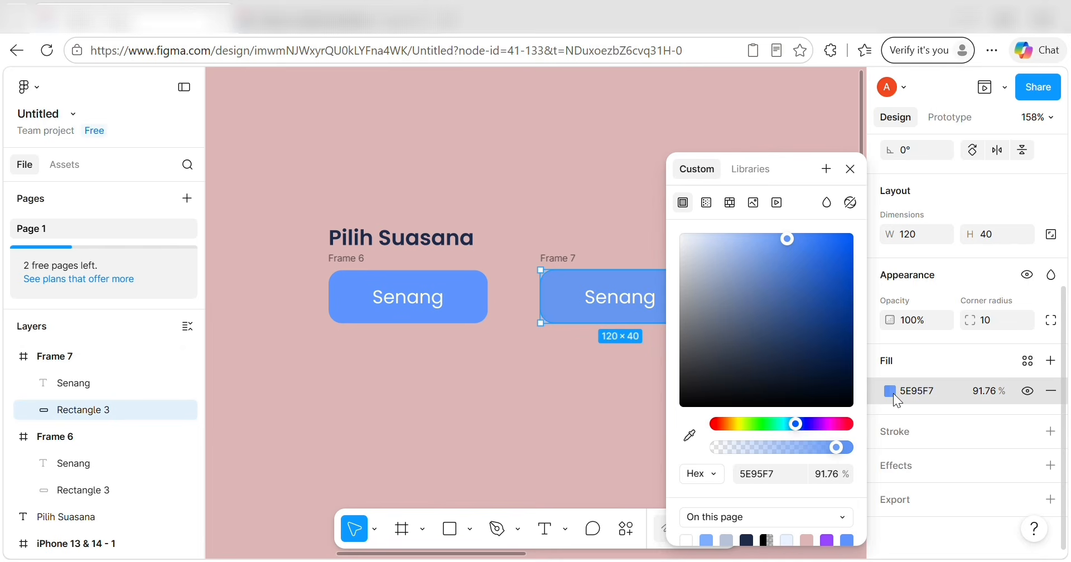
{"action": "left_click", "coordinate": [772, 474]}
{"action": "key", "text": "BackSpace"}
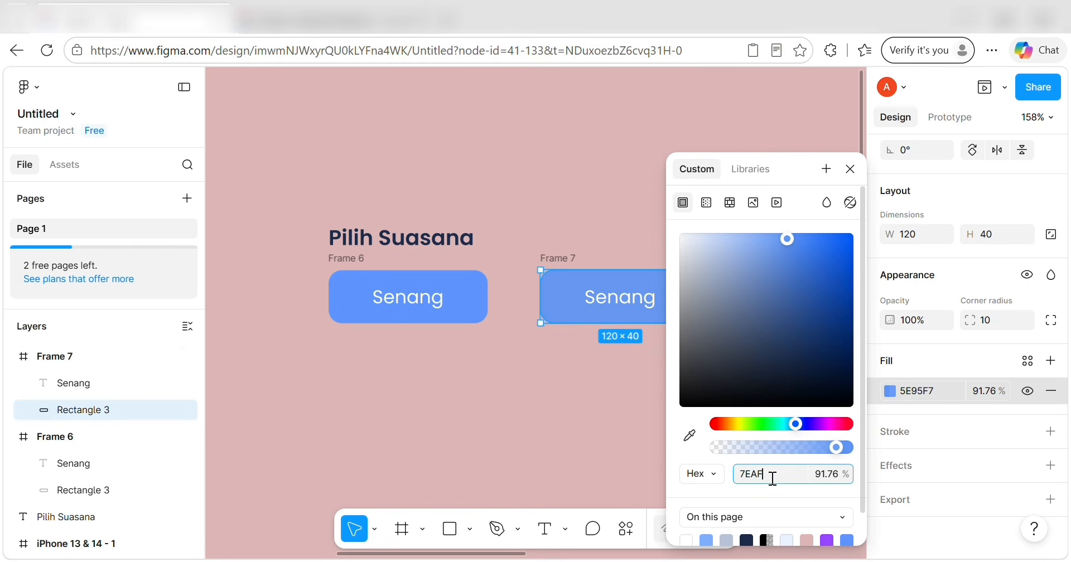
{"action": "key", "text": "Return"}
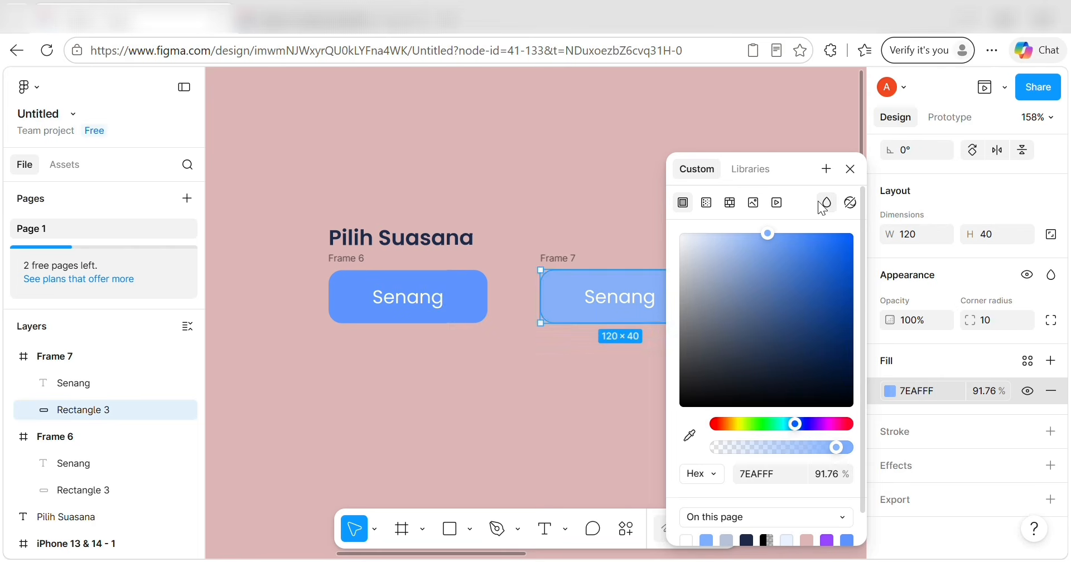
{"action": "left_click", "coordinate": [826, 169]}
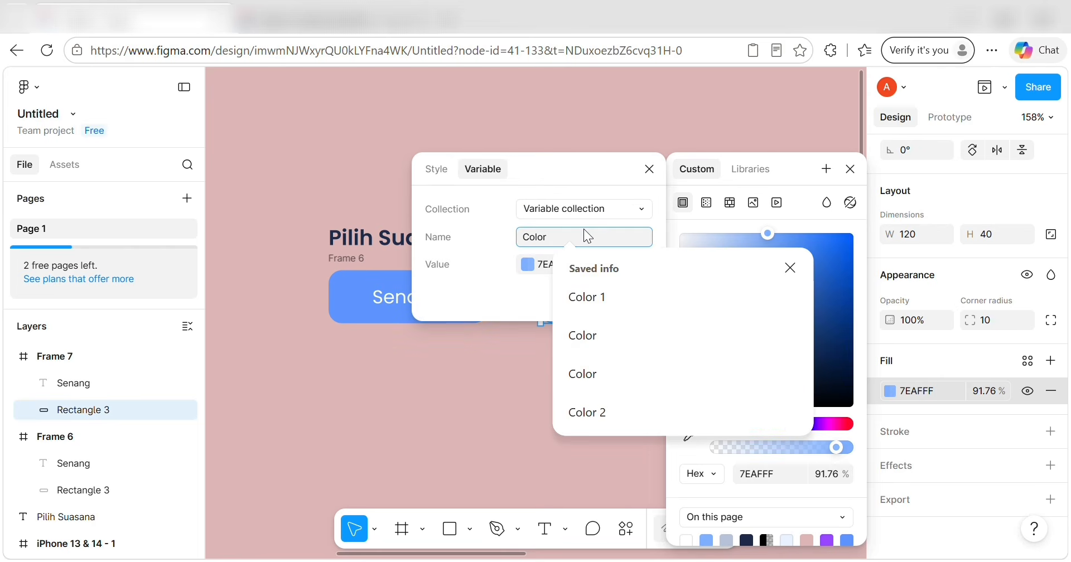
{"action": "key", "text": "BackSpace"}
{"action": "key", "text": "BackSpace"}
{"action": "key", "text": "BackSpace"}
{"action": "key", "text": "BackSpace"}
{"action": "key", "text": "BackSpace"}
{"action": "key", "text": "BackSpace"}
{"action": "type", "text": "NON AKTIF"}
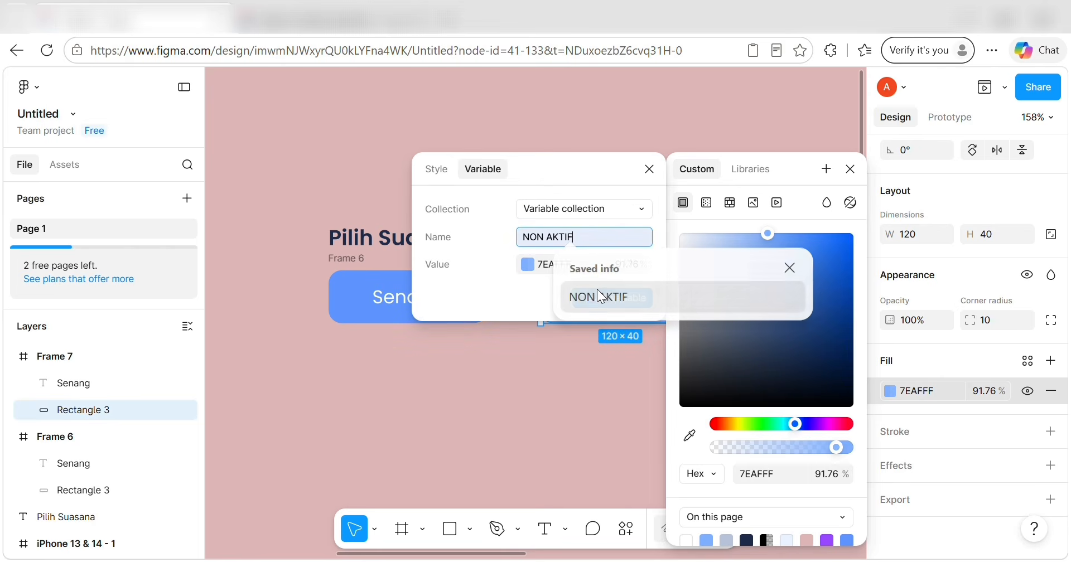
{"action": "left_click", "coordinate": [598, 296]}
{"action": "left_click", "coordinate": [601, 302]}
Colour the copied button's Senang text with the TEKS UTAMA variable.
{"action": "double_click", "coordinate": [600, 301]}
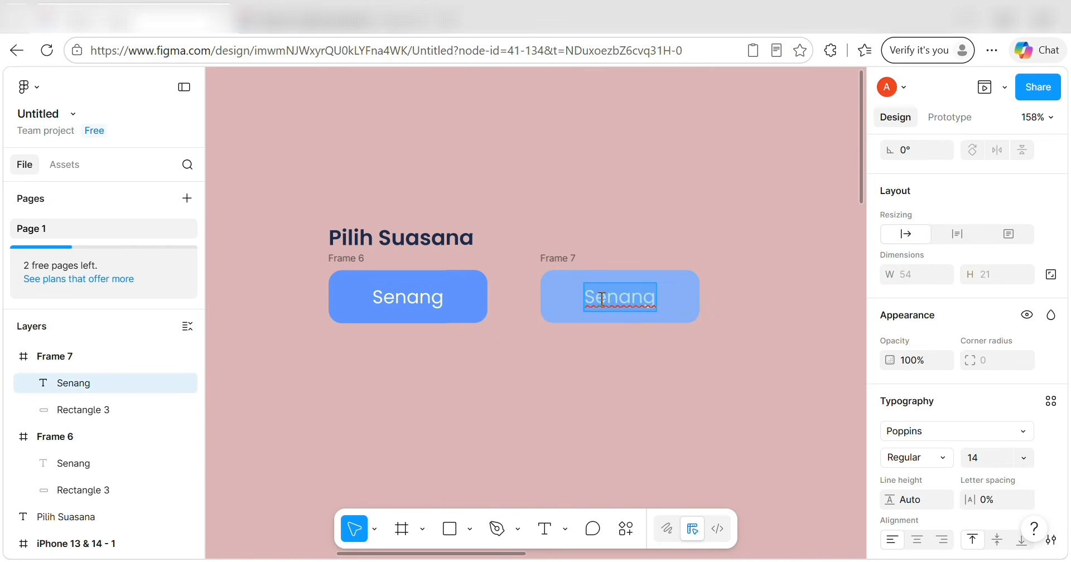
{"action": "scroll", "coordinate": [983, 449], "scroll_direction": "down", "scroll_amount": 1}
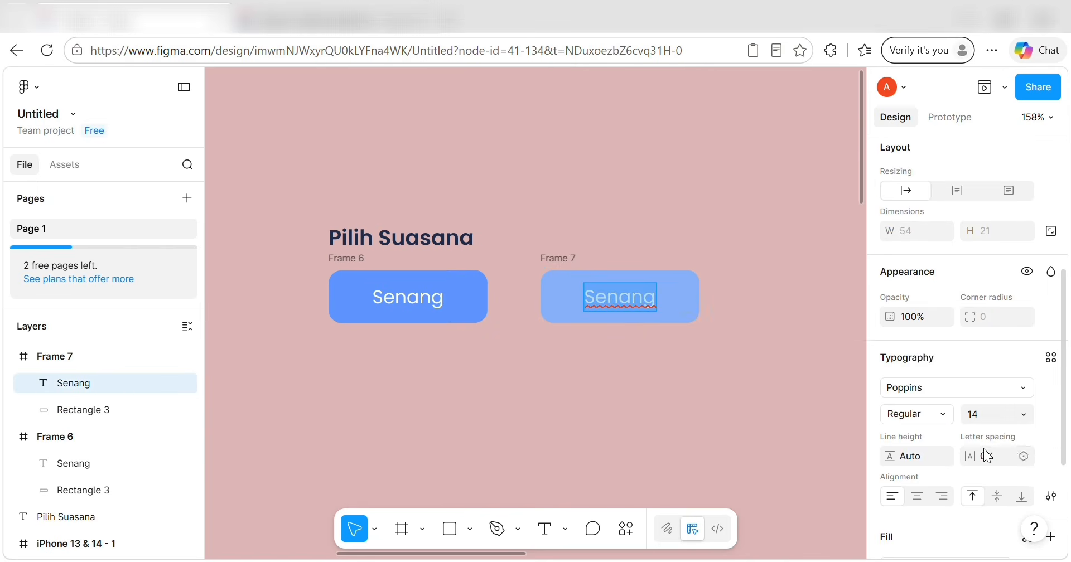
{"action": "scroll", "coordinate": [1020, 447], "scroll_direction": "down", "scroll_amount": 3}
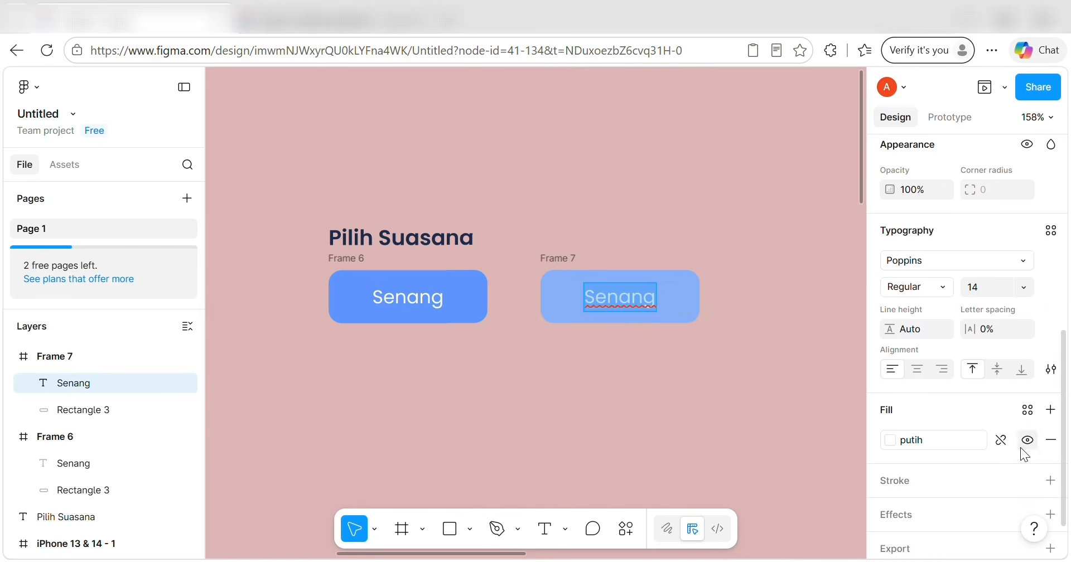
{"action": "left_click", "coordinate": [892, 444]}
{"action": "left_click", "coordinate": [808, 375]}
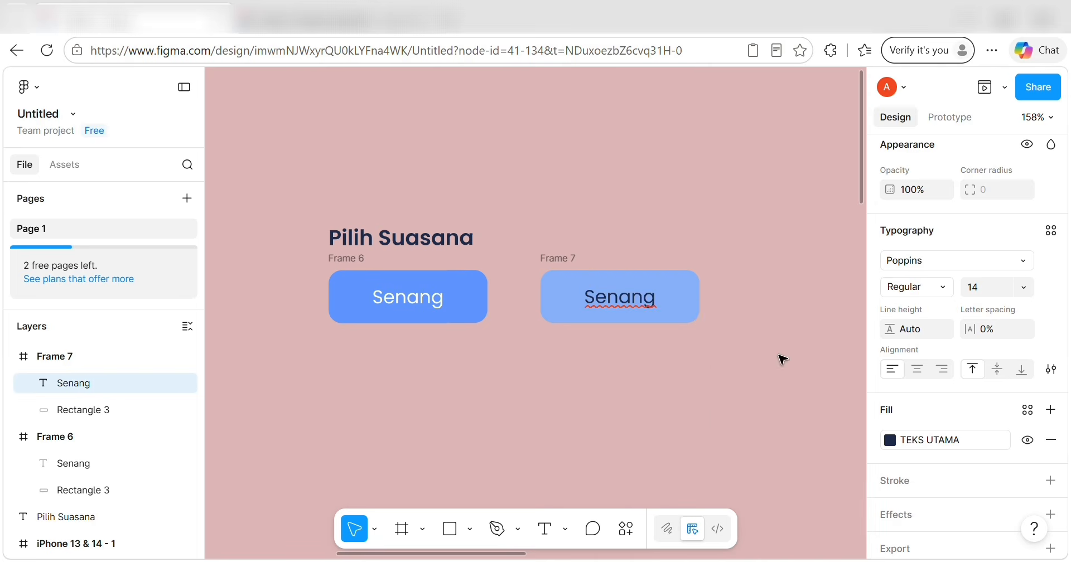
Duplicate the Senang label inside Frame 7.
{"action": "double_click", "coordinate": [648, 282]}
{"action": "key", "text": "Escape"}
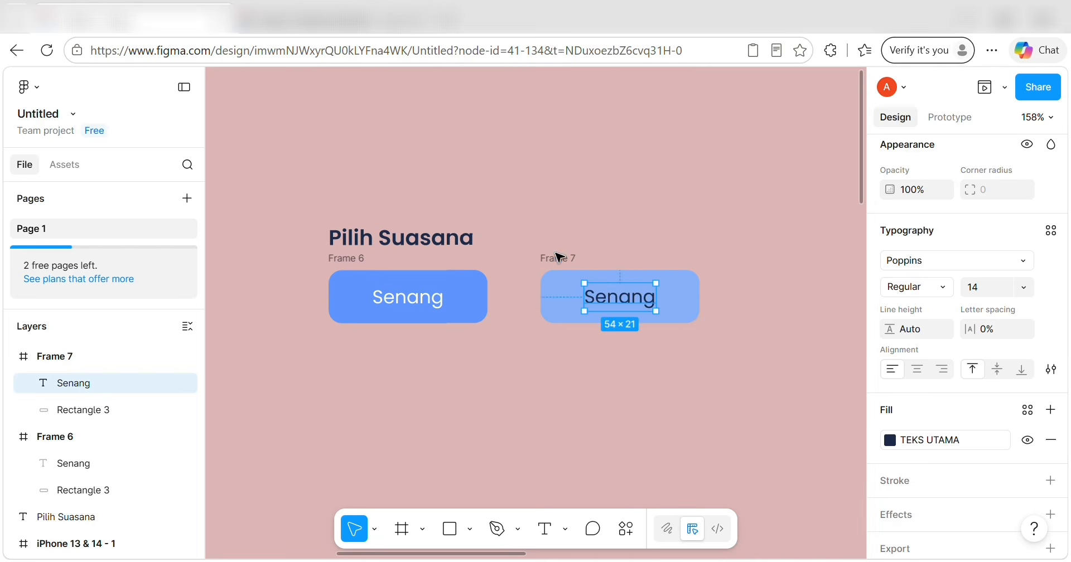
{"action": "key", "text": "ctrl+d"}
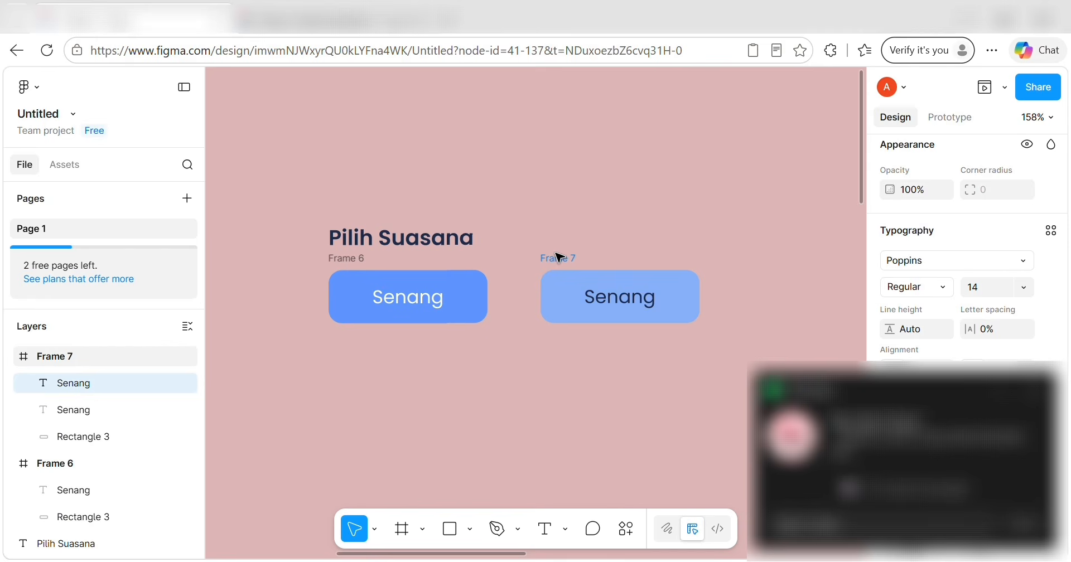
{"action": "scroll", "coordinate": [655, 266], "scroll_direction": "right", "scroll_amount": 5}
{"action": "scroll", "coordinate": [653, 332], "scroll_direction": "down", "scroll_amount": 1}
Duplicate the second button, relabel it 'Sedih', and delete the leftover Senang label.
{"action": "left_click", "coordinate": [411, 225]}
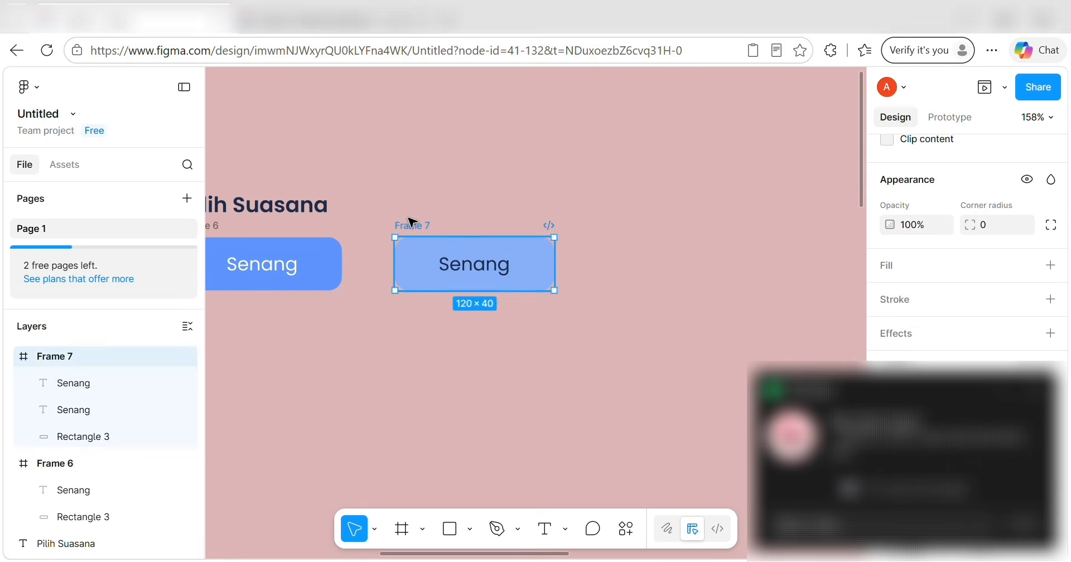
{"action": "key", "text": "ctrl+d"}
{"action": "double_click", "coordinate": [477, 270]}
{"action": "key", "text": "BackSpace"}
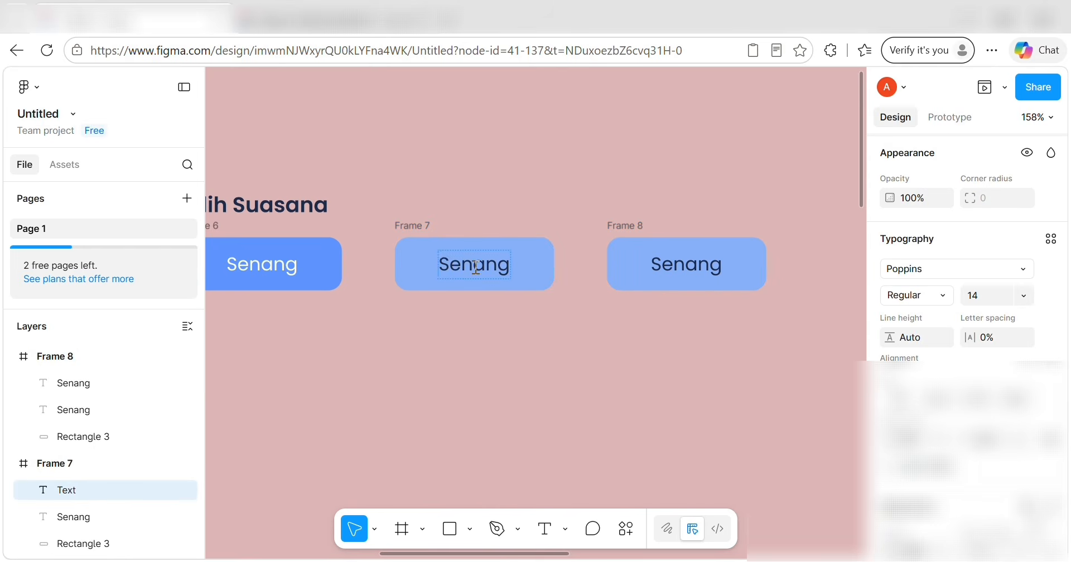
{"action": "type", "text": "Sedih"}
{"action": "left_click", "coordinate": [496, 268]}
{"action": "key", "text": "Delete"}
Move the Sedih button and the third button snugly into a row beside Senang.
{"action": "left_click_drag", "start_coordinate": [425, 228], "coordinate": [402, 230]}
{"action": "left_click", "coordinate": [321, 258]}
{"action": "left_click", "coordinate": [398, 273]}
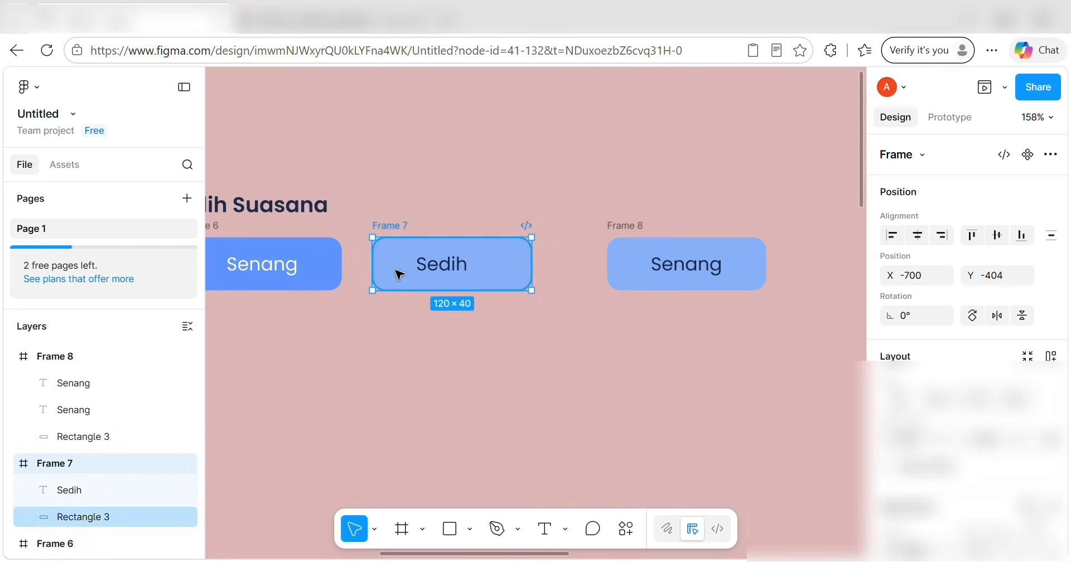
{"action": "key", "text": "alt"}
{"action": "key", "text": "Left"}
{"action": "key", "text": "Left"}
{"action": "key", "text": "Left"}
{"action": "key", "text": "Left"}
{"action": "key", "text": "Left"}
{"action": "key", "text": "Left"}
{"action": "key", "text": "Left"}
{"action": "key", "text": "Left"}
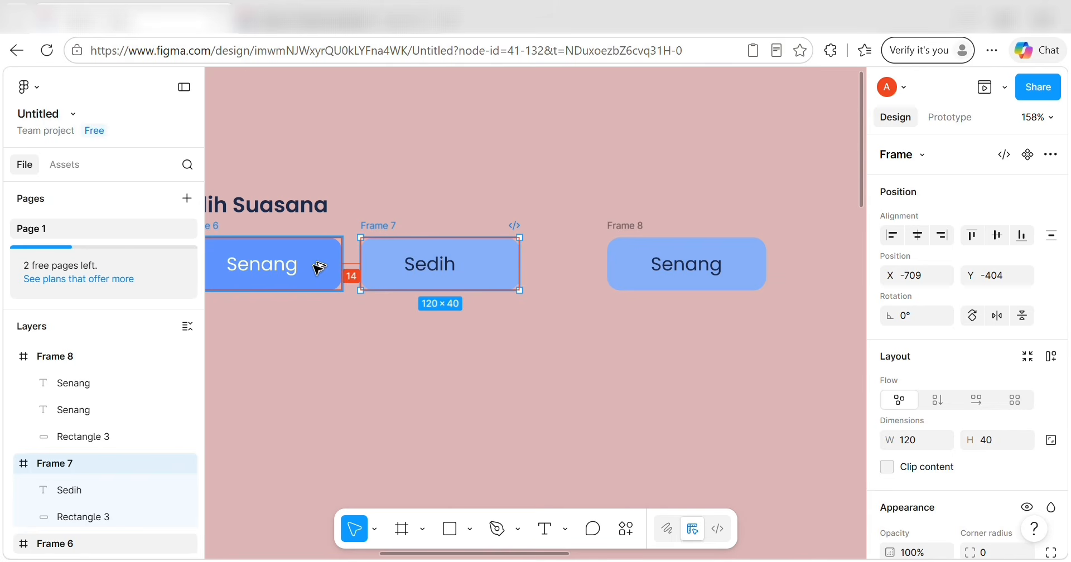
{"action": "key", "text": "Left"}
{"action": "key", "text": "Left"}
{"action": "key", "text": "Left"}
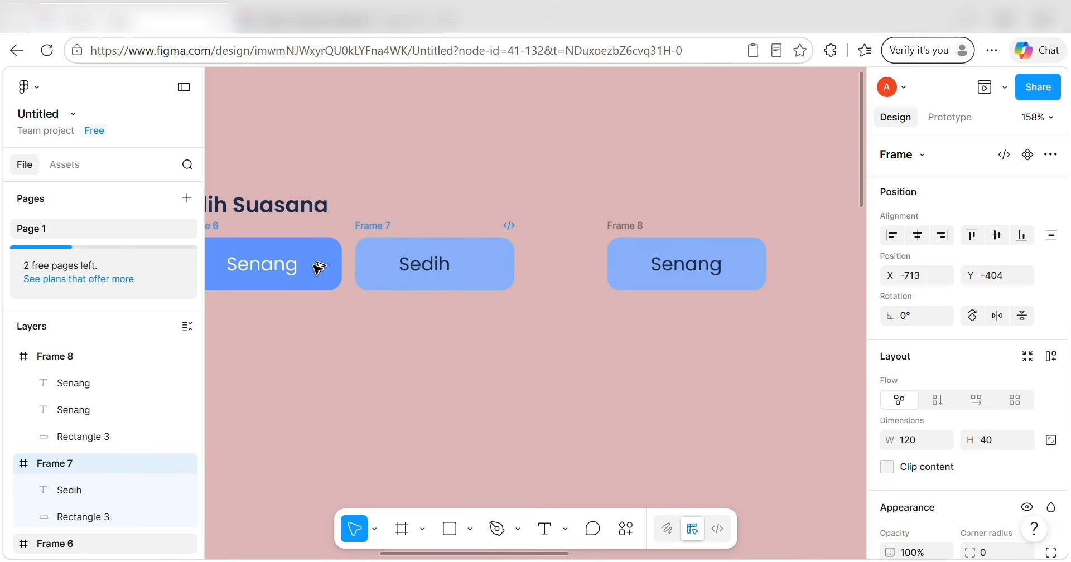
{"action": "key", "text": "Left"}
{"action": "left_click_drag", "start_coordinate": [618, 227], "coordinate": [556, 230]}
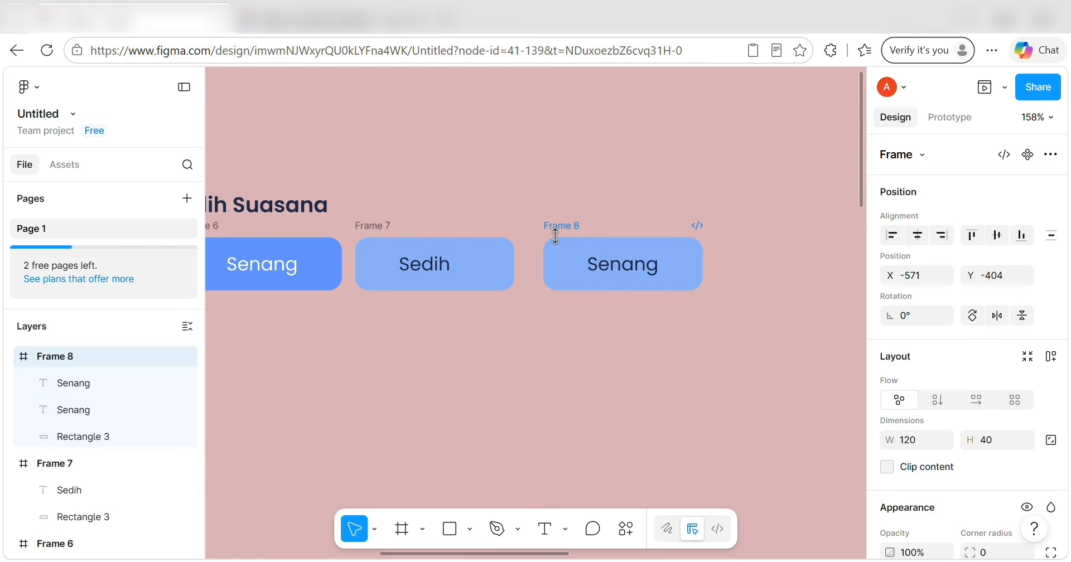
Relabel the third mood button 'Romansa'.
{"action": "left_click", "coordinate": [567, 255]}
{"action": "key", "text": "Left"}
{"action": "key", "text": "Left"}
{"action": "key", "text": "Left"}
{"action": "key", "text": "Left"}
{"action": "key", "text": "Left"}
{"action": "key", "text": "Left"}
{"action": "key", "text": "Left"}
{"action": "key", "text": "Left"}
{"action": "key", "text": "Left"}
{"action": "key", "text": "Left"}
{"action": "key", "text": "Left"}
{"action": "key", "text": "Left"}
{"action": "key", "text": "Left"}
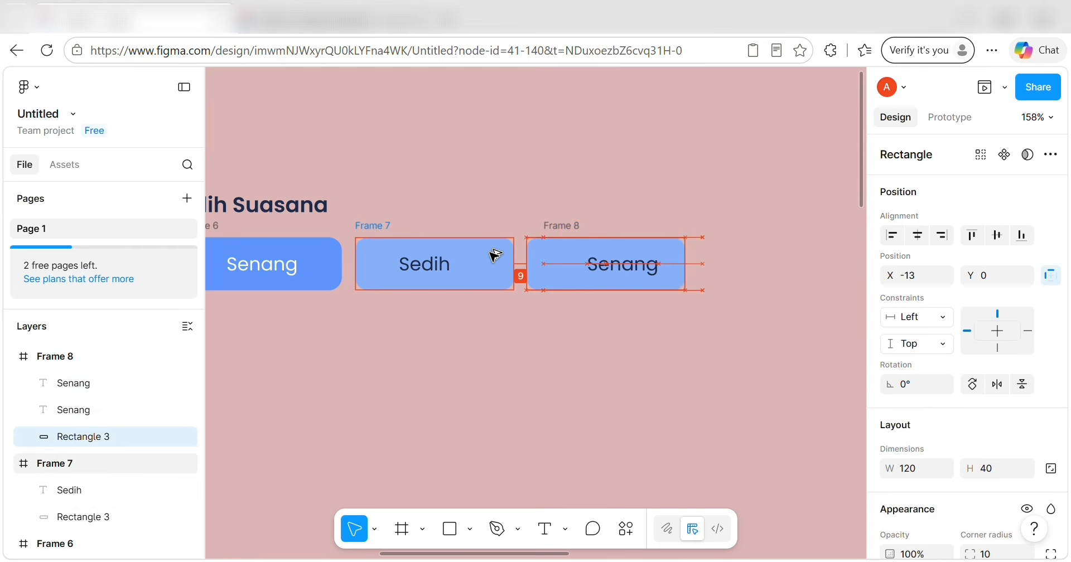
{"action": "double_click", "coordinate": [618, 264]}
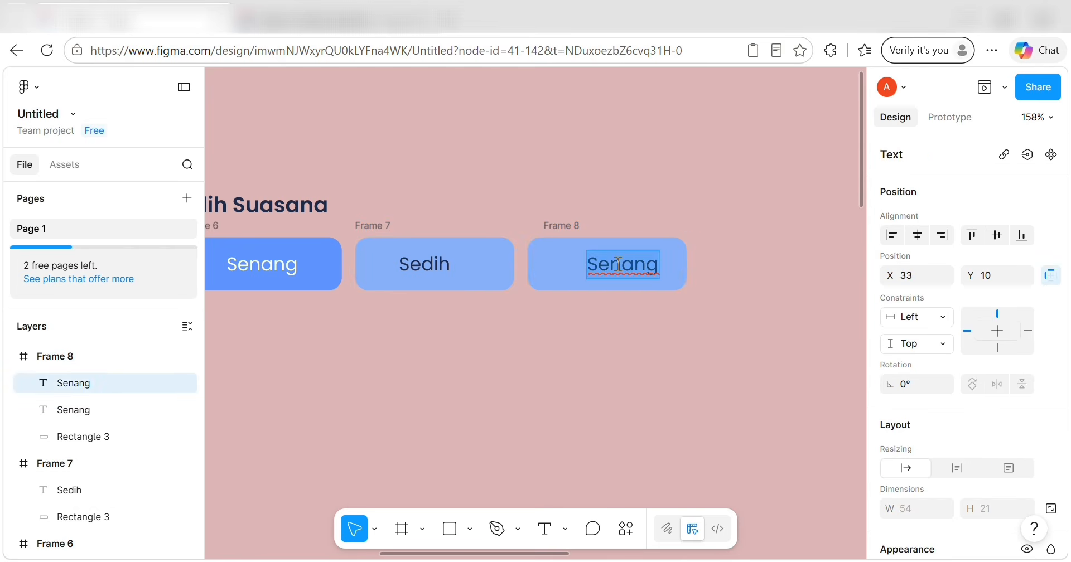
{"action": "key", "text": "BackSpace"}
{"action": "key", "text": "Escape"}
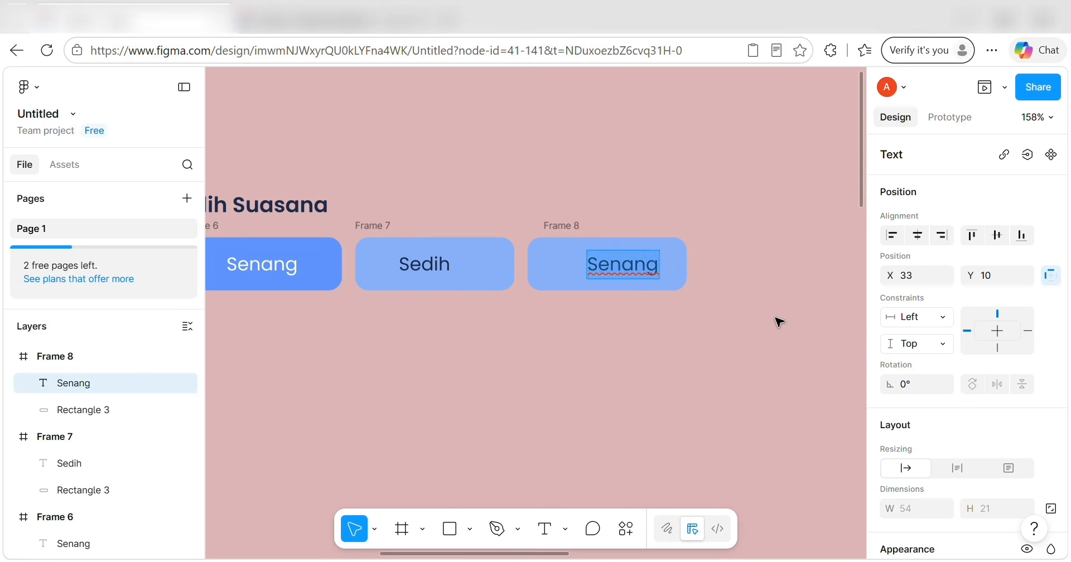
{"action": "double_click", "coordinate": [650, 268]}
{"action": "key", "text": "BackSpace"}
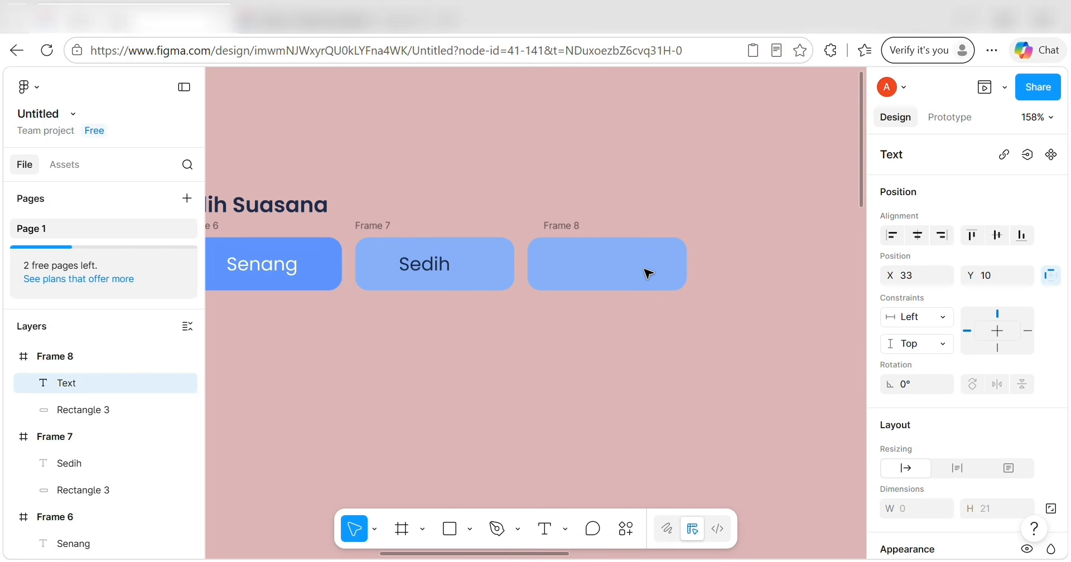
{"action": "type", "text": "Romansa"}
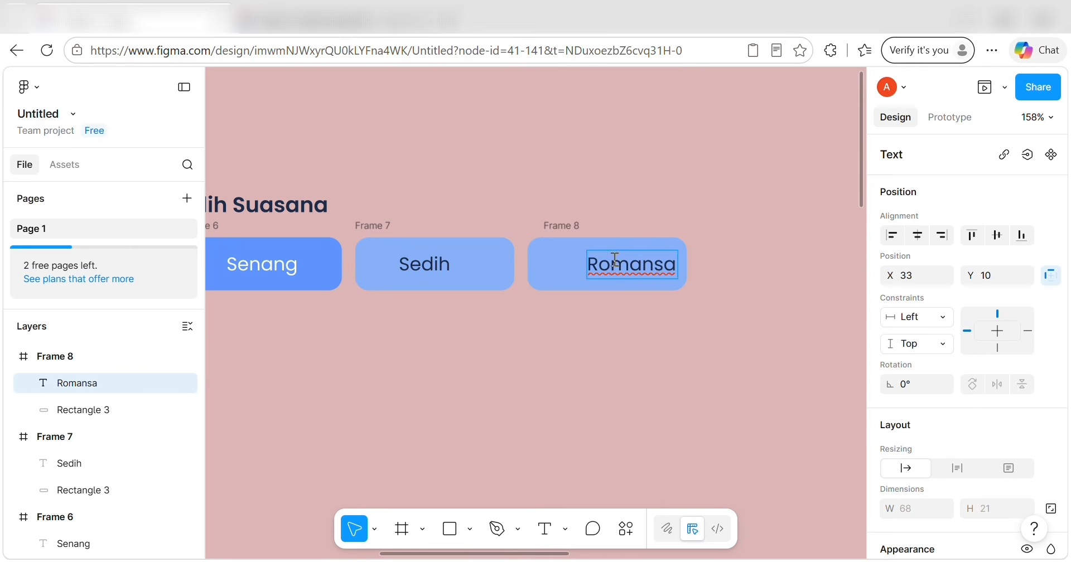
{"action": "key", "text": "Escape"}
Nudge the Romansa label left until it is centred in its button.
{"action": "key", "text": "Left"}
{"action": "key", "text": "Left"}
{"action": "key", "text": "shift+Left"}
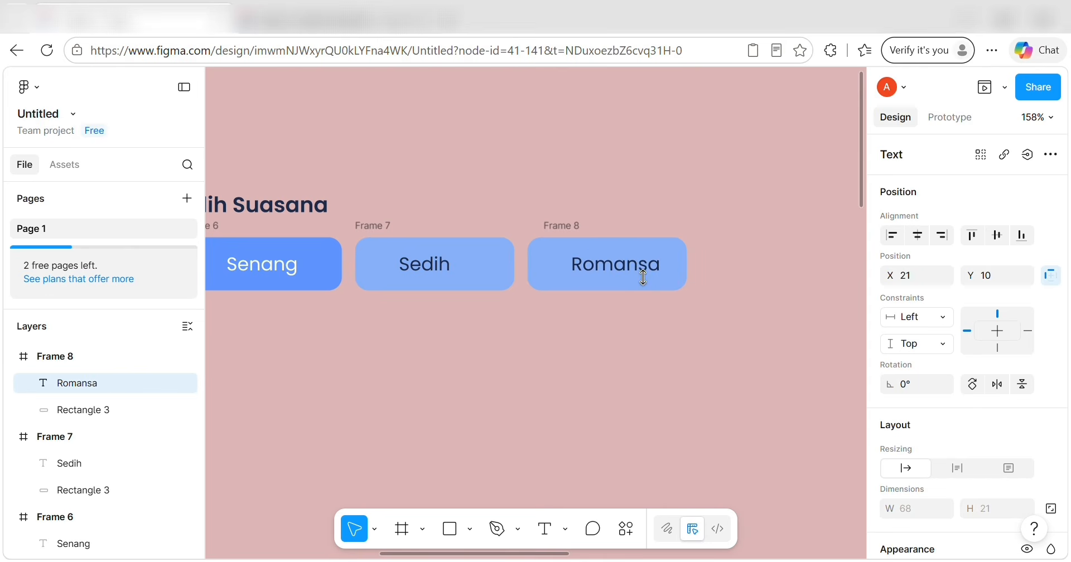
{"action": "key", "text": "Left"}
{"action": "key", "text": "Left"}
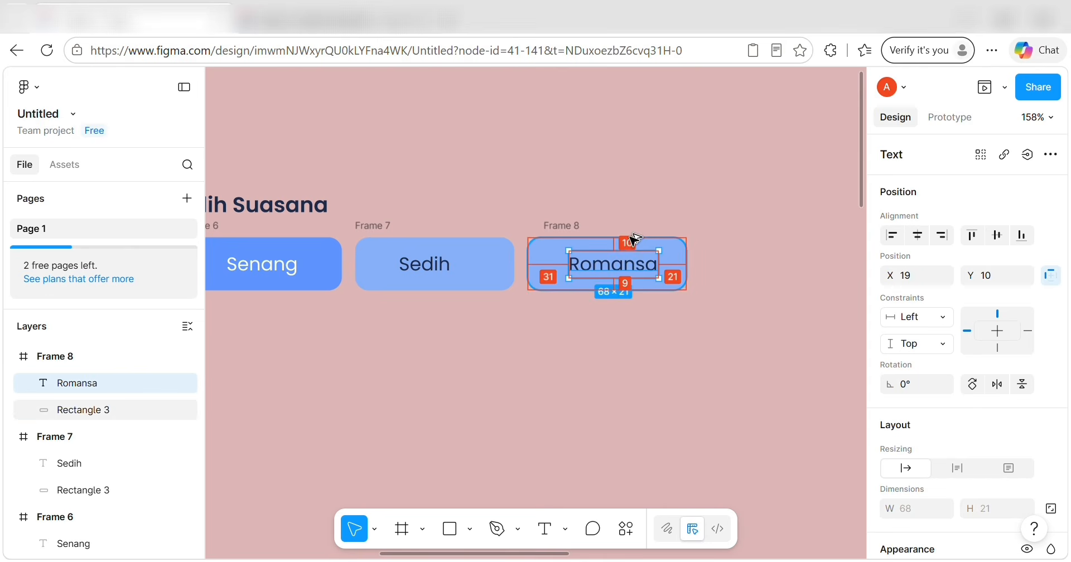
{"action": "key", "text": "Left"}
{"action": "key", "text": "Left"}
{"action": "key", "text": "Left"}
{"action": "key", "text": "Left"}
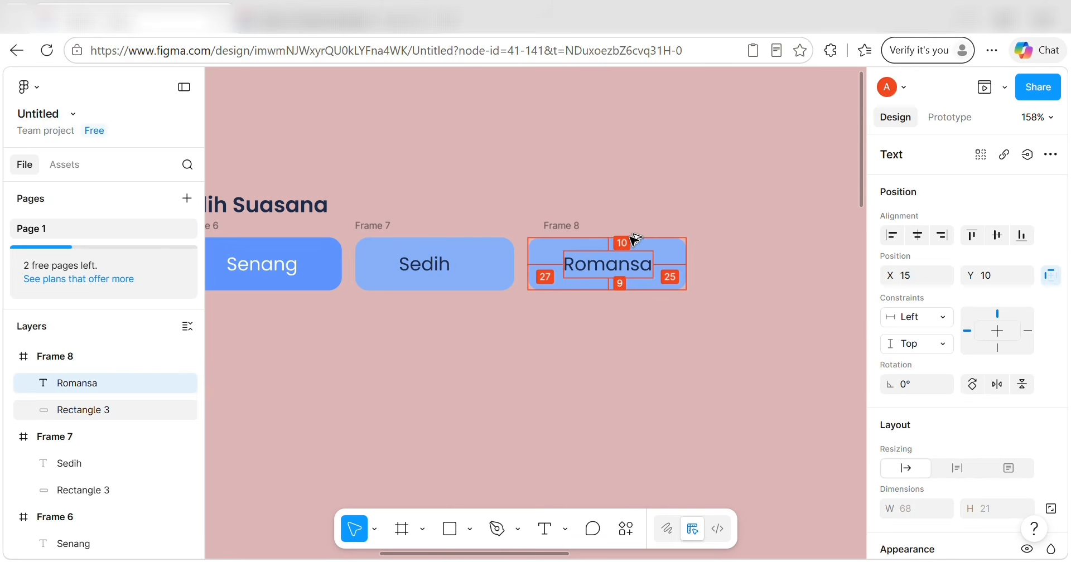
{"action": "key", "text": "Left"}
Add a fourth mood button beside Romansa labelled 'Tidur', with the label centred.
{"action": "scroll", "coordinate": [629, 240], "scroll_direction": "right", "scroll_amount": 3}
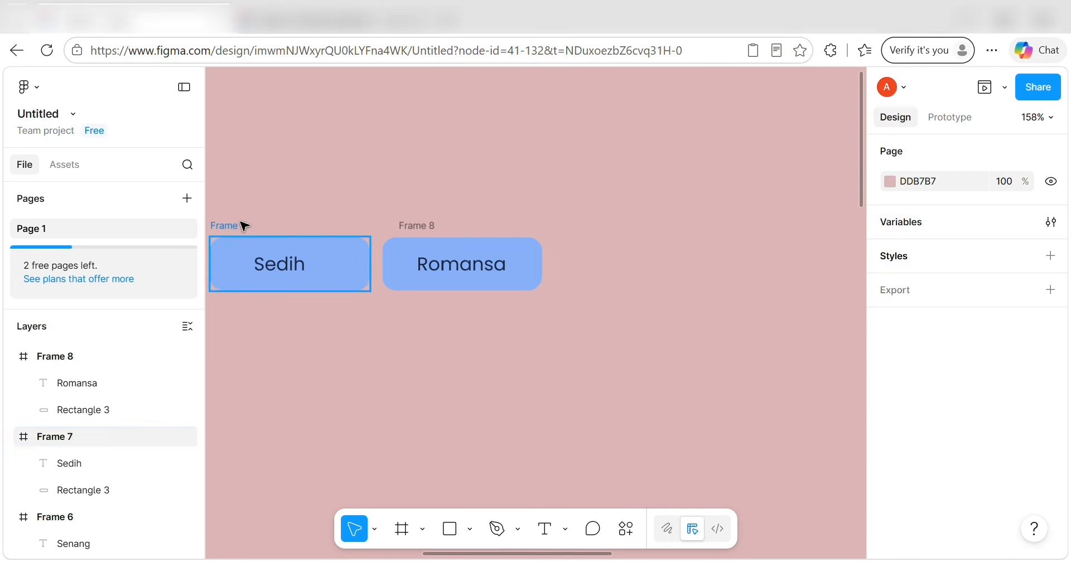
{"action": "left_click", "coordinate": [244, 226]}
{"action": "key", "text": "ctrl+d"}
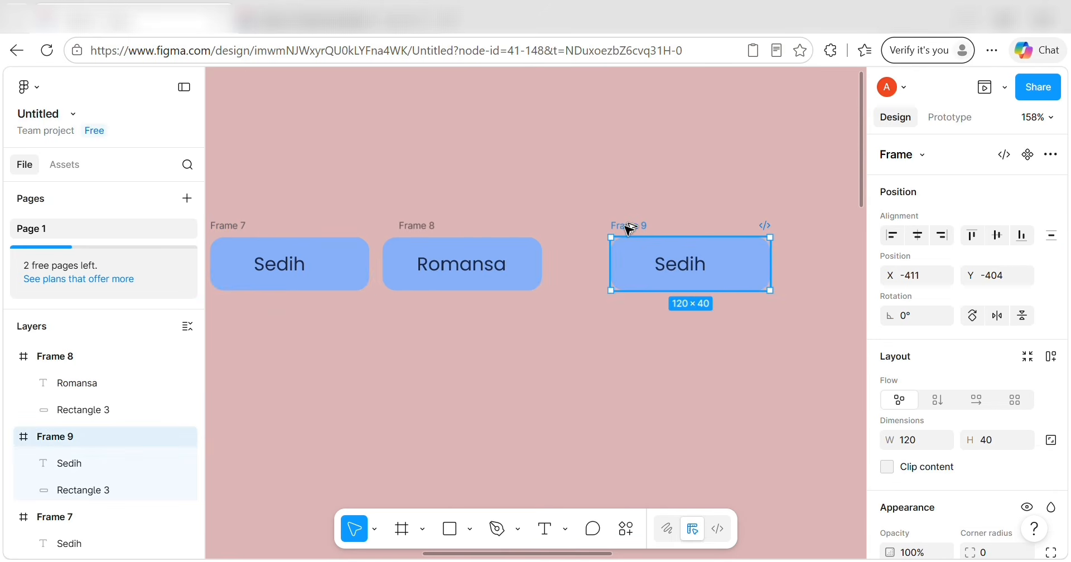
{"action": "left_click_drag", "start_coordinate": [628, 228], "coordinate": [519, 242]}
{"action": "double_click", "coordinate": [629, 265]}
{"action": "key", "text": "BackSpace"}
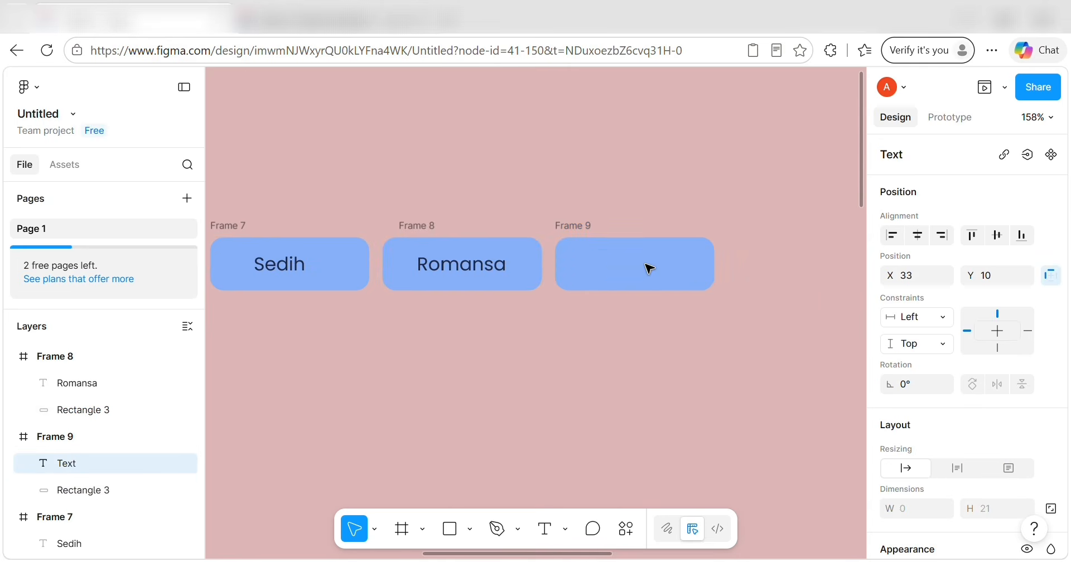
{"action": "key", "text": "Escape"}
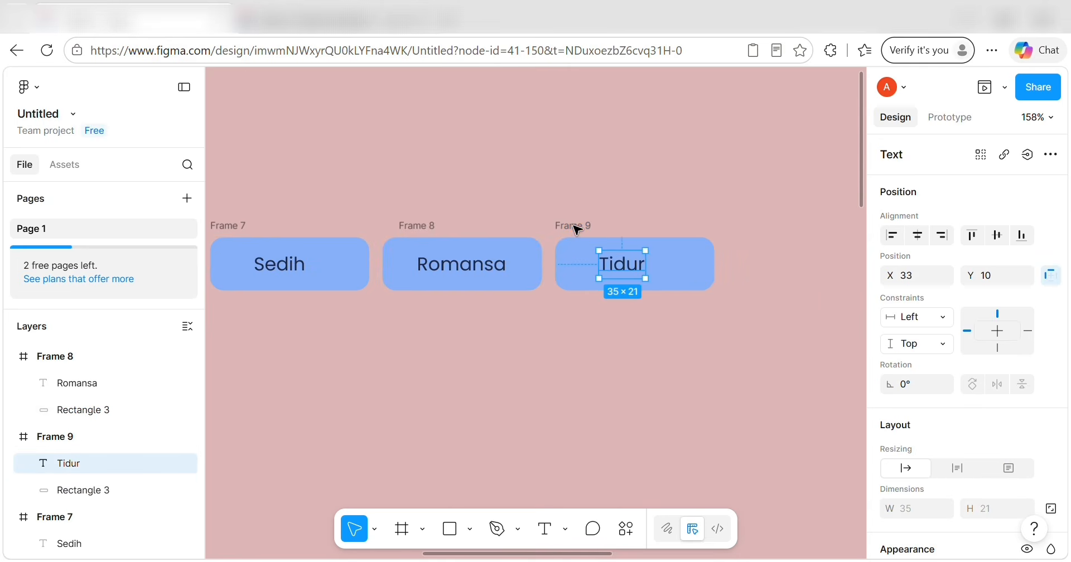
{"action": "left_click_drag", "start_coordinate": [632, 268], "coordinate": [633, 268]}
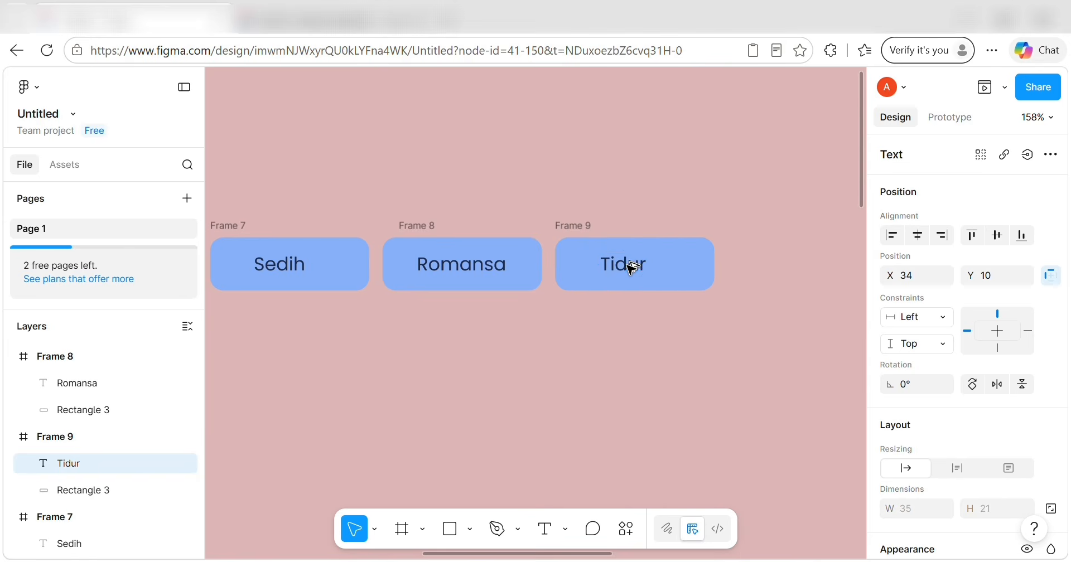
{"action": "key", "text": "Right"}
{"action": "key", "text": "Right"}
{"action": "key", "text": "Right"}
{"action": "key", "text": "Right"}
{"action": "key", "text": "Right"}
{"action": "key", "text": "Right"}
{"action": "key", "text": "Right"}
{"action": "key", "text": "Right"}
{"action": "key", "text": "Right"}
{"action": "key", "text": "Right"}
{"action": "key", "text": "Right"}
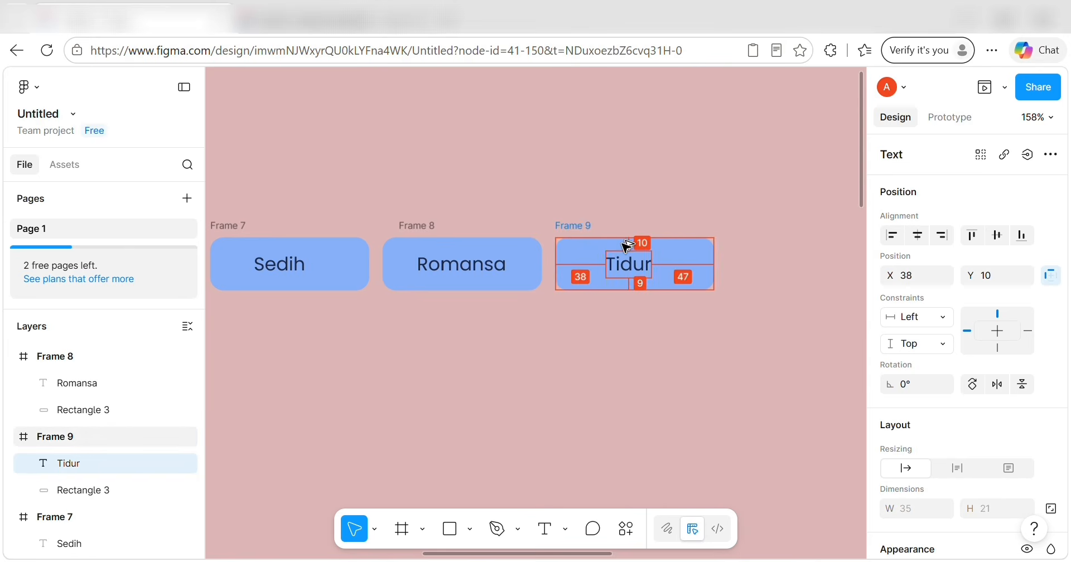
{"action": "key", "text": "Left"}
{"action": "key", "text": "Left"}
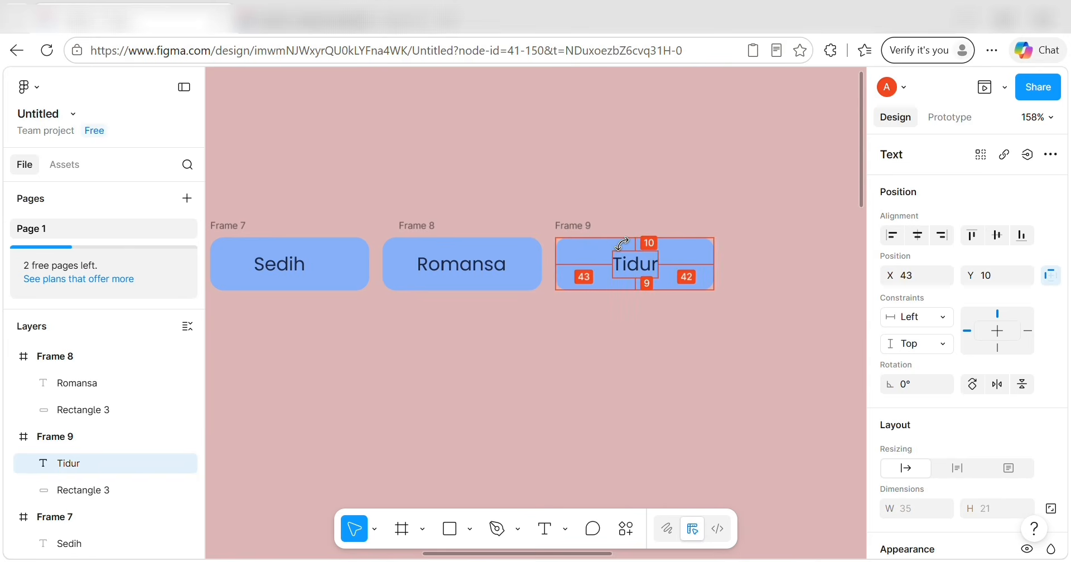
Duplicate the Tidur button next to it and relabel the copy 'Santai'.
{"action": "left_click", "coordinate": [582, 228]}
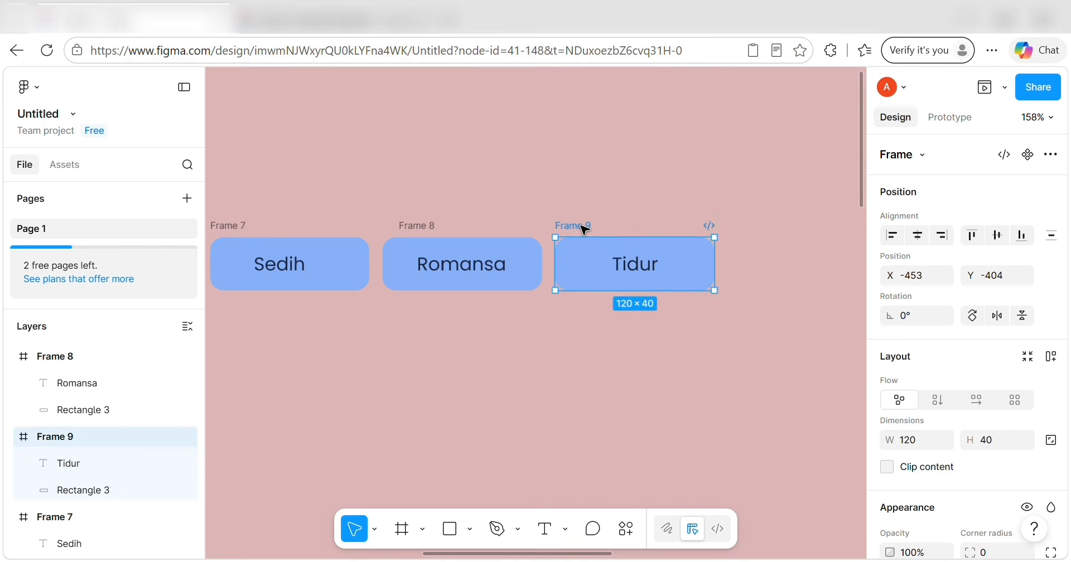
{"action": "key", "text": "ctrl+d"}
{"action": "scroll", "coordinate": [628, 240], "scroll_direction": "right", "scroll_amount": 3}
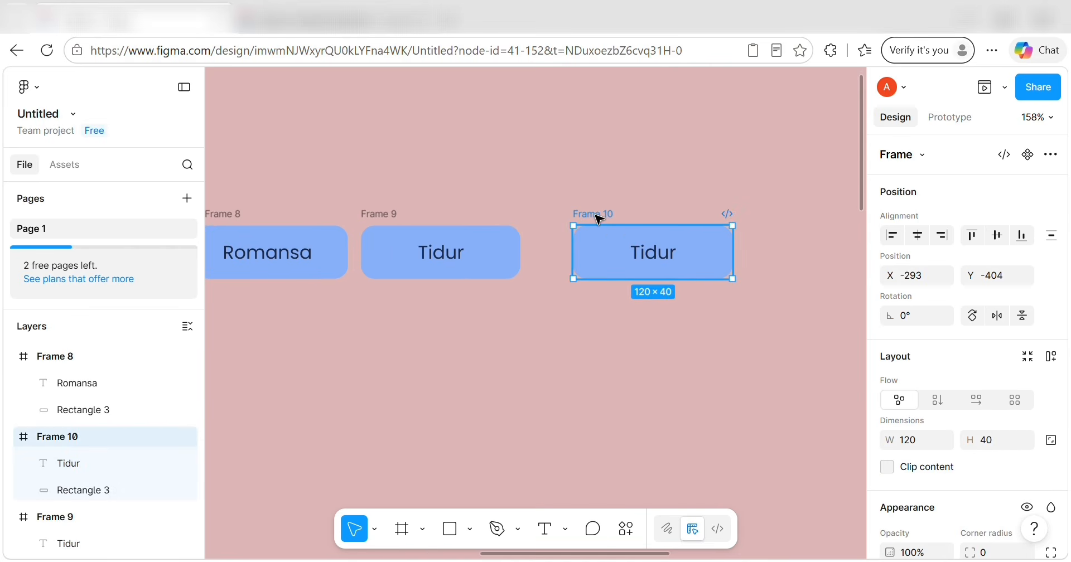
{"action": "key", "text": "Left"}
{"action": "key", "text": "Left"}
{"action": "key", "text": "Left"}
{"action": "key", "text": "Left"}
{"action": "key", "text": "Left"}
{"action": "key", "text": "Left"}
{"action": "key", "text": "Left"}
{"action": "key", "text": "Left"}
{"action": "key", "text": "Left"}
{"action": "key", "text": "Left"}
{"action": "key", "text": "Left"}
{"action": "key", "text": "Left"}
{"action": "key", "text": "Left"}
{"action": "key", "text": "Left"}
{"action": "key", "text": "Left"}
{"action": "key", "text": "Left"}
{"action": "key", "text": "Left"}
{"action": "key", "text": "Left"}
{"action": "key", "text": "Left"}
{"action": "key", "text": "Left"}
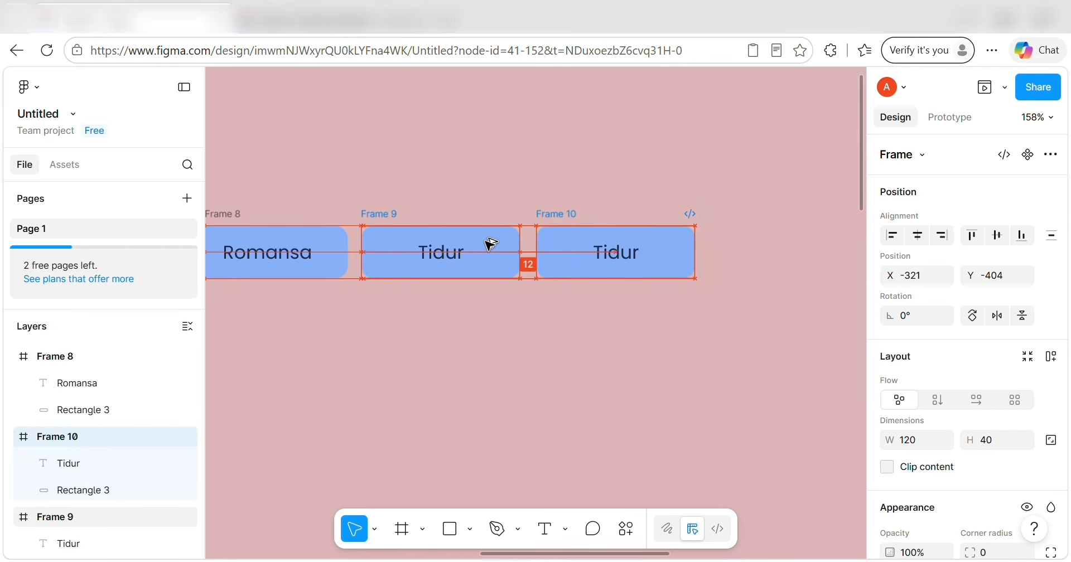
{"action": "key", "text": "Left"}
{"action": "key", "text": "Left"}
{"action": "double_click", "coordinate": [613, 258]}
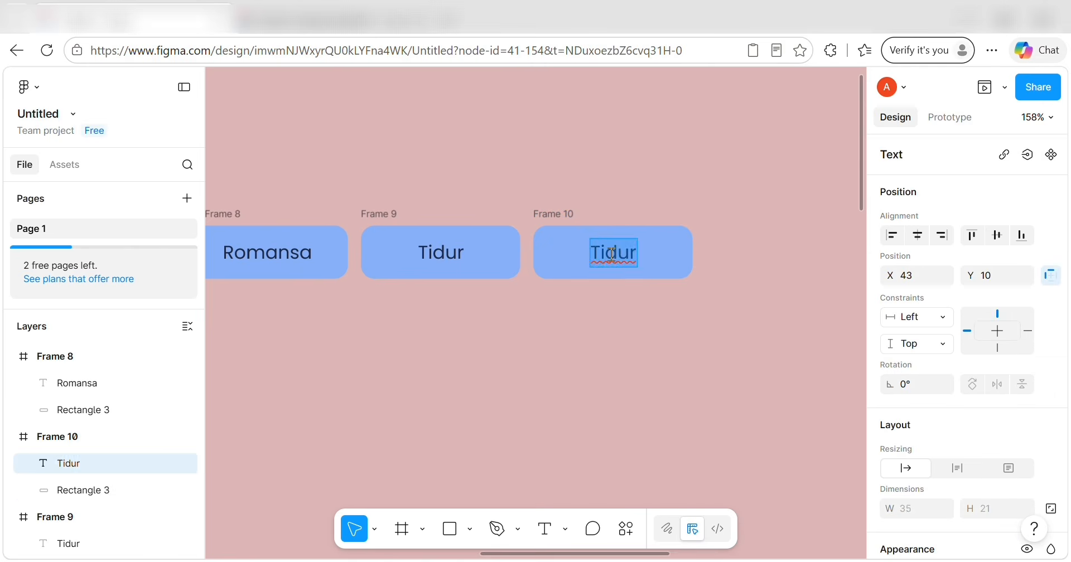
{"action": "type", "text": "Santai"}
{"action": "key", "text": "Escape"}
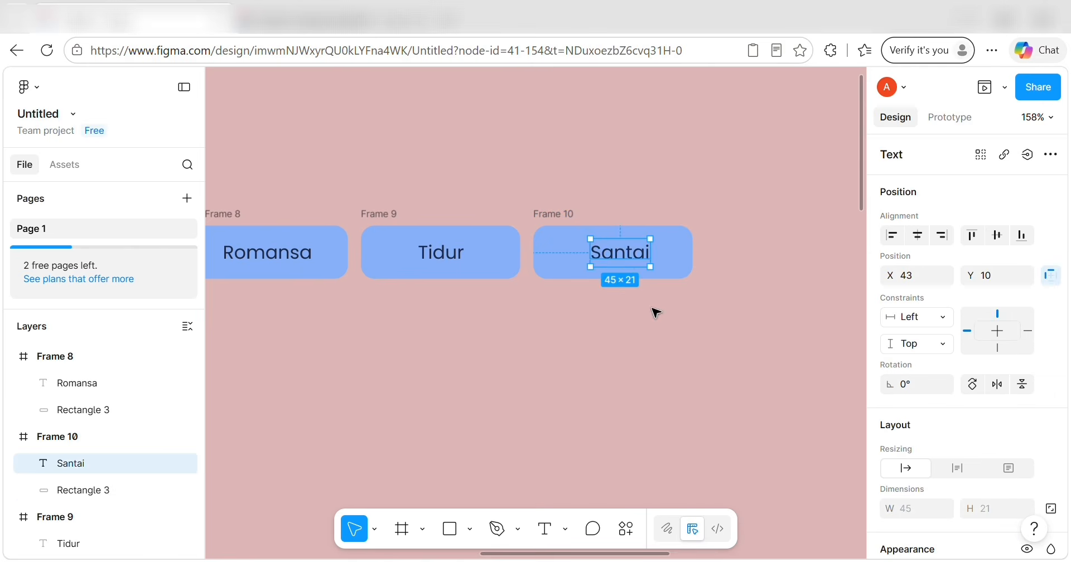
Centre the Santai label in its button, clearing out a stray duplicate label.
{"action": "key", "text": "Left"}
{"action": "key", "text": "Left"}
{"action": "key", "text": "Left"}
{"action": "key", "text": "Left"}
{"action": "key", "text": "Left"}
{"action": "key", "text": "Left"}
{"action": "key", "text": "Left"}
{"action": "key", "text": "Left"}
{"action": "key", "text": "Left"}
{"action": "key", "text": "Left"}
{"action": "key", "text": "Left"}
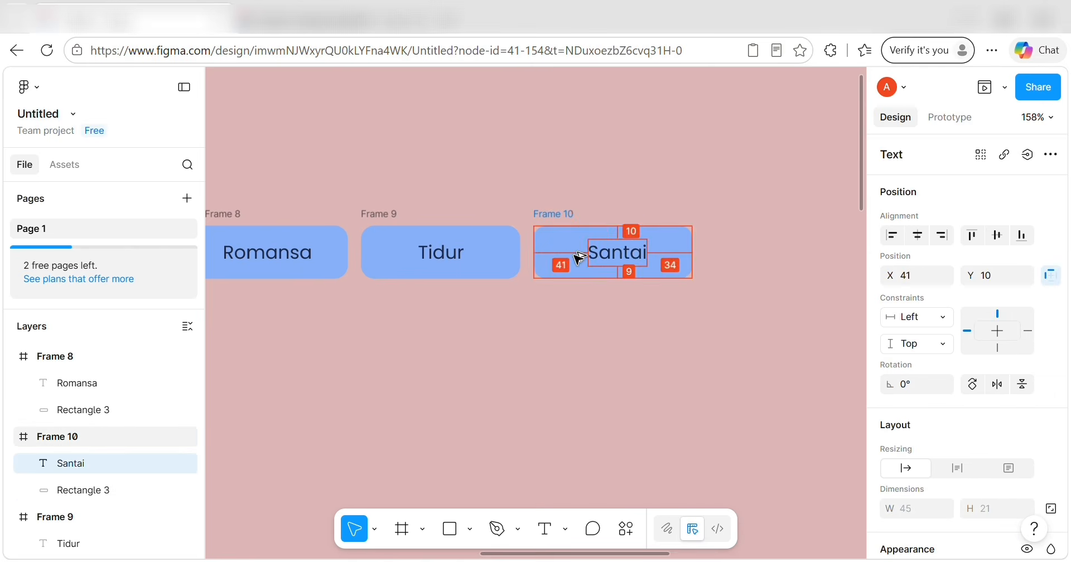
{"action": "key", "text": "ctrl+d"}
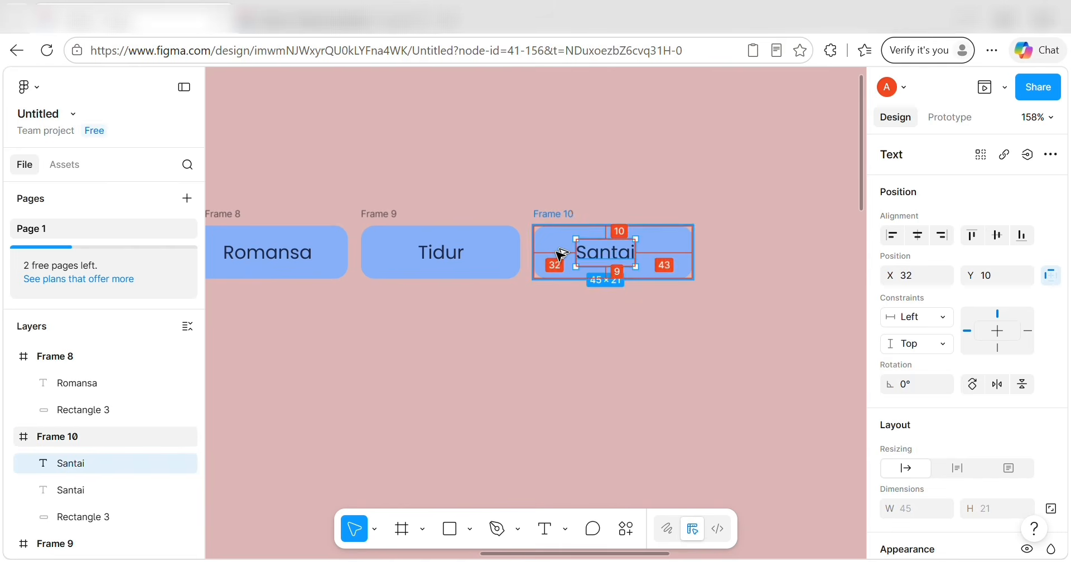
{"action": "key", "text": "Right"}
{"action": "key", "text": "Right"}
{"action": "key", "text": "Right"}
{"action": "key", "text": "Right"}
{"action": "key", "text": "Right"}
{"action": "key", "text": "Right"}
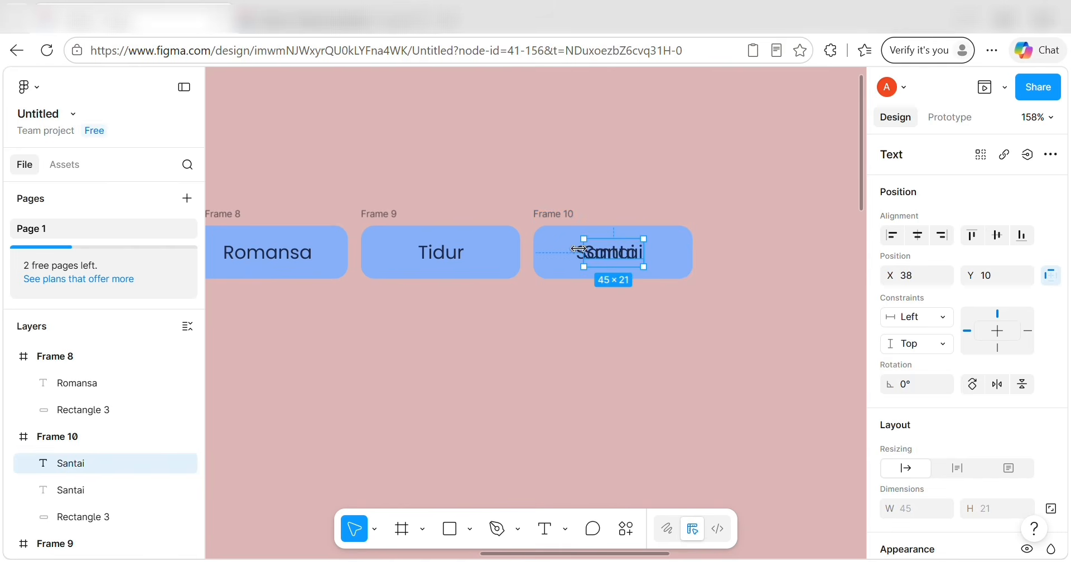
{"action": "left_click", "coordinate": [576, 306]}
{"action": "double_click", "coordinate": [581, 258]}
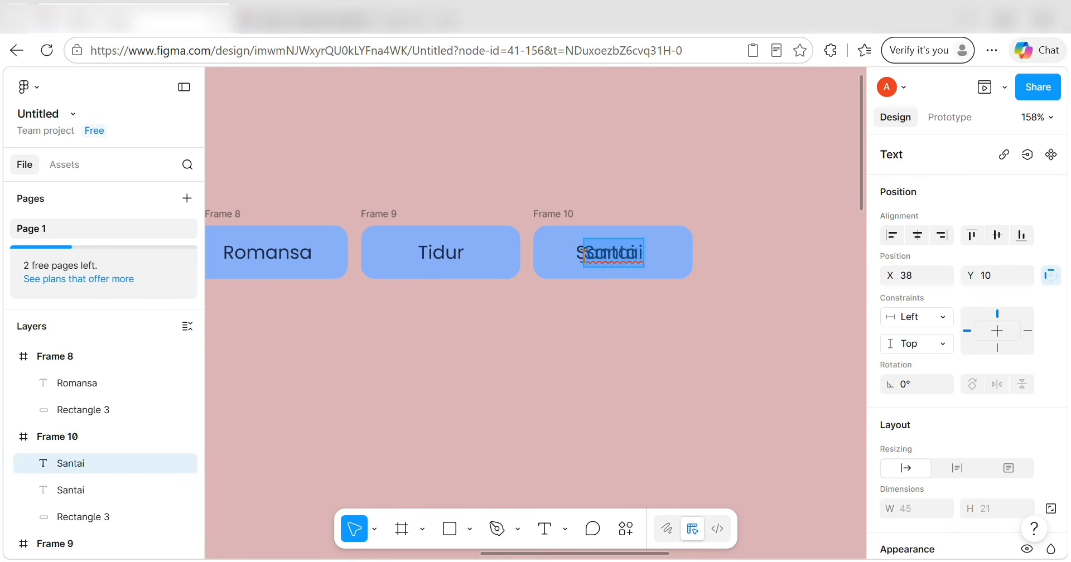
{"action": "key", "text": "BackSpace"}
{"action": "left_click", "coordinate": [593, 282]}
{"action": "left_click", "coordinate": [605, 262]}
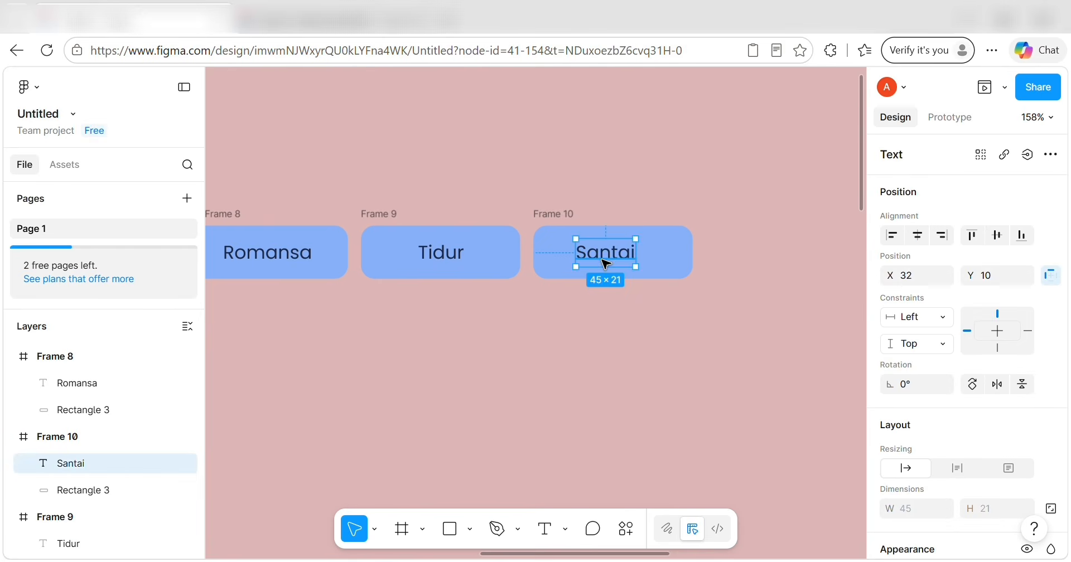
{"action": "key", "text": "Right"}
{"action": "key", "text": "Right"}
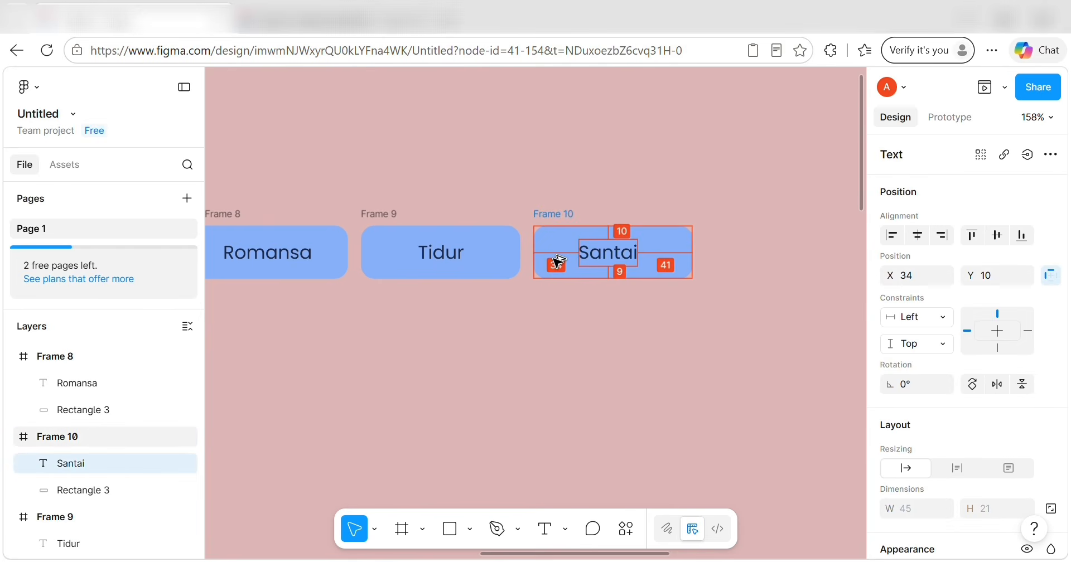
{"action": "key", "text": "Right"}
{"action": "key", "text": "Right"}
{"action": "key", "text": "Right"}
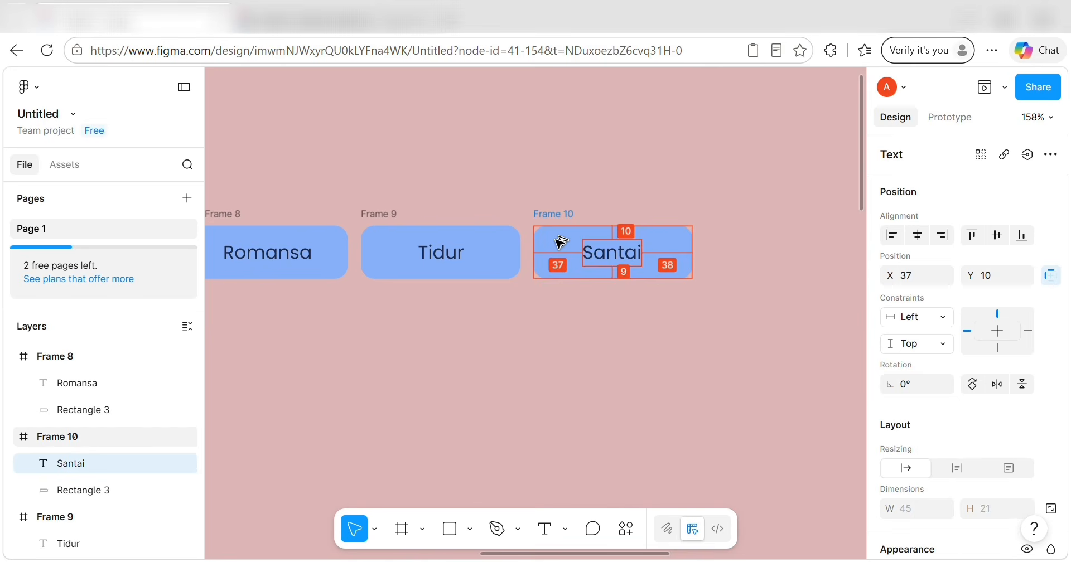
{"action": "left_click", "coordinate": [580, 331]}
{"action": "scroll", "coordinate": [573, 331], "scroll_direction": "down", "scroll_amount": 5}
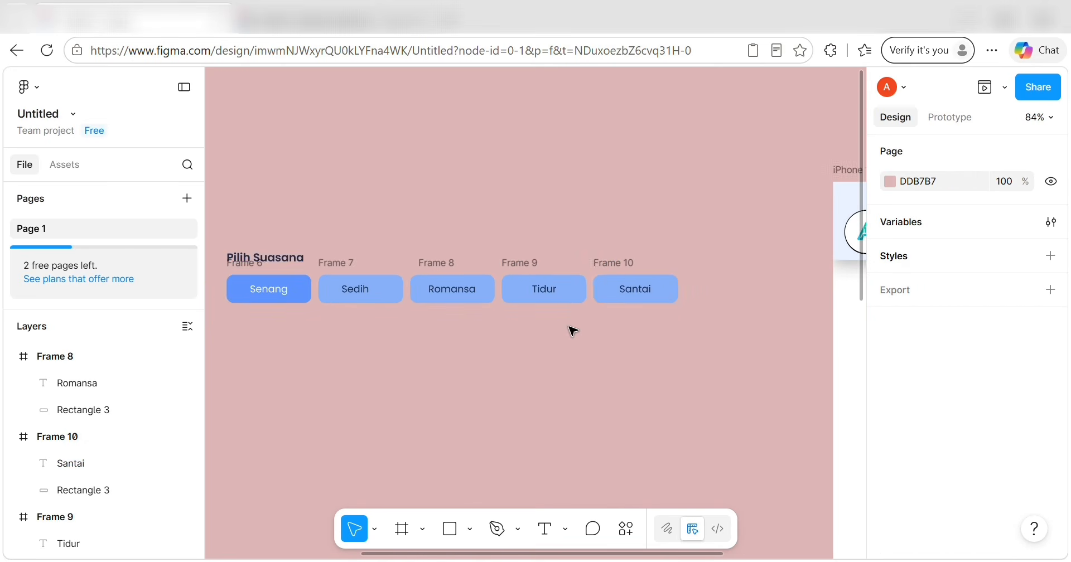
Wrap all five mood buttons in a new 640×40 frame.
{"action": "left_click", "coordinate": [338, 294]}
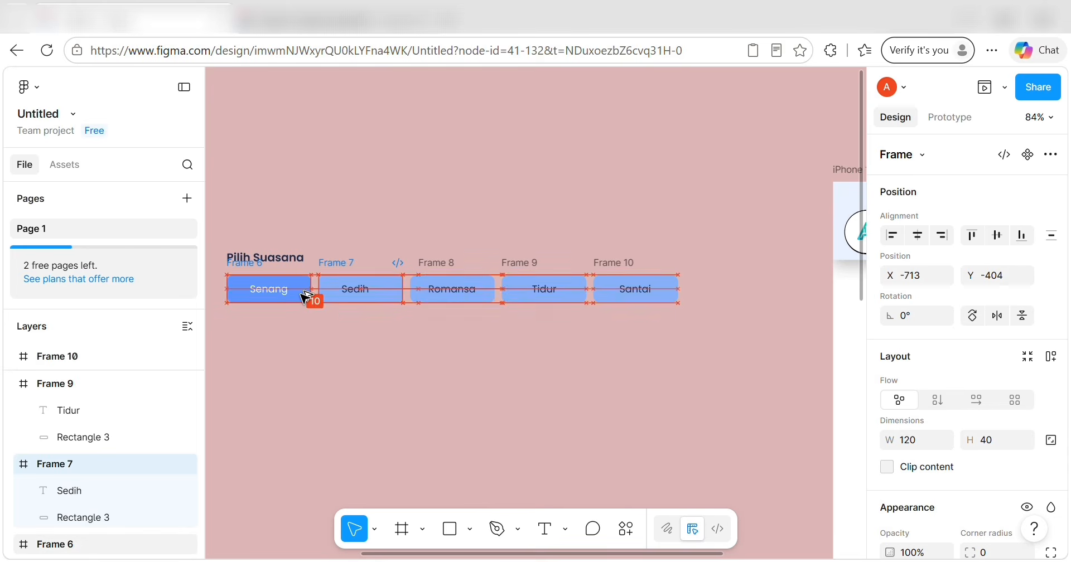
{"action": "key", "text": "Escape"}
{"action": "left_click_drag", "start_coordinate": [214, 271], "coordinate": [762, 312]}
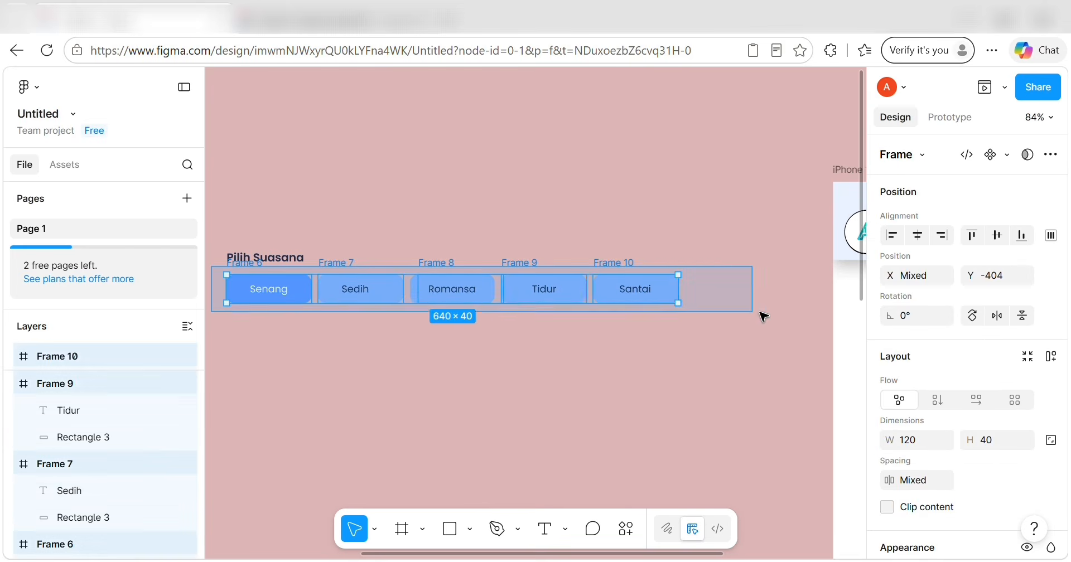
{"action": "right_click", "coordinate": [651, 294]}
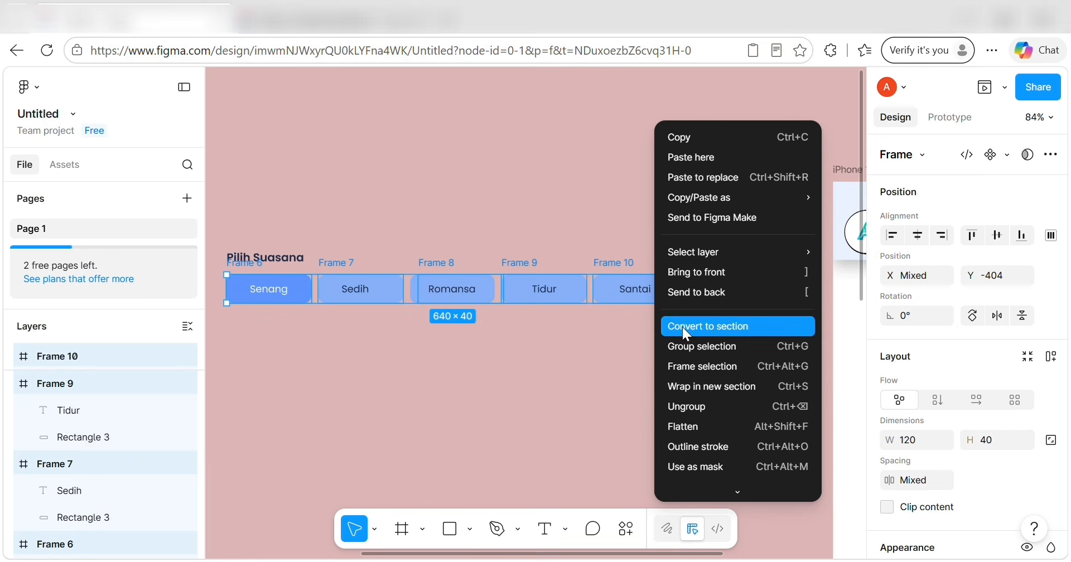
{"action": "left_click", "coordinate": [701, 363]}
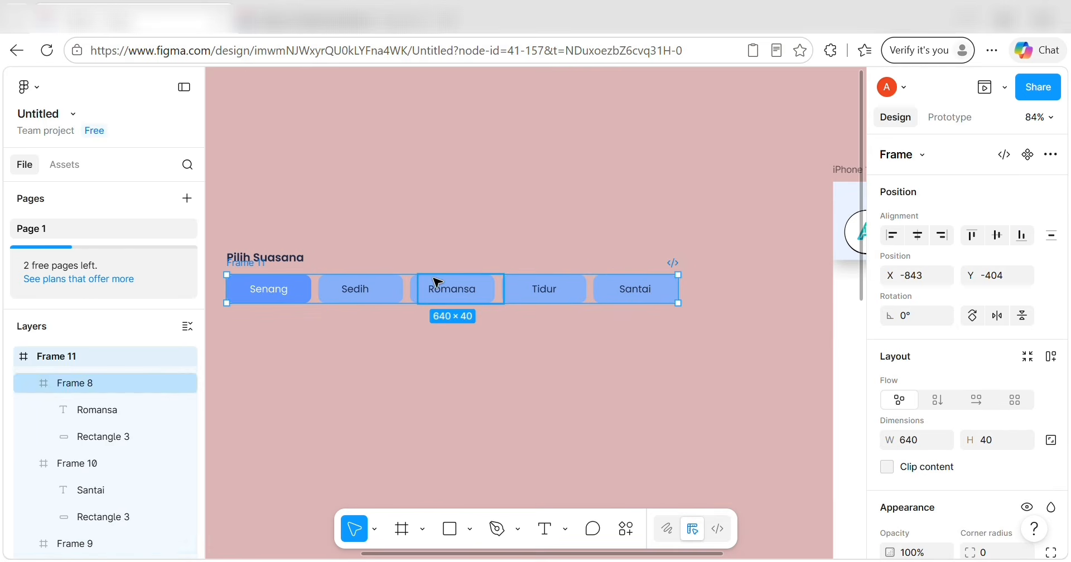
Set the new button frame's overflow to scroll horizontally.
{"action": "left_click", "coordinate": [943, 119]}
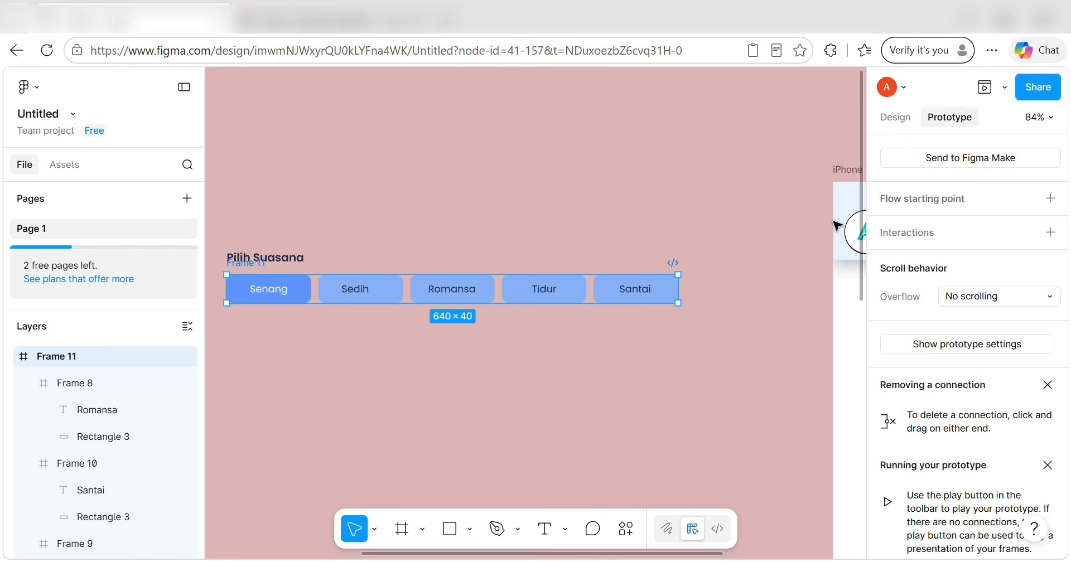
{"action": "left_click", "coordinate": [1047, 303]}
{"action": "left_click", "coordinate": [1043, 313]}
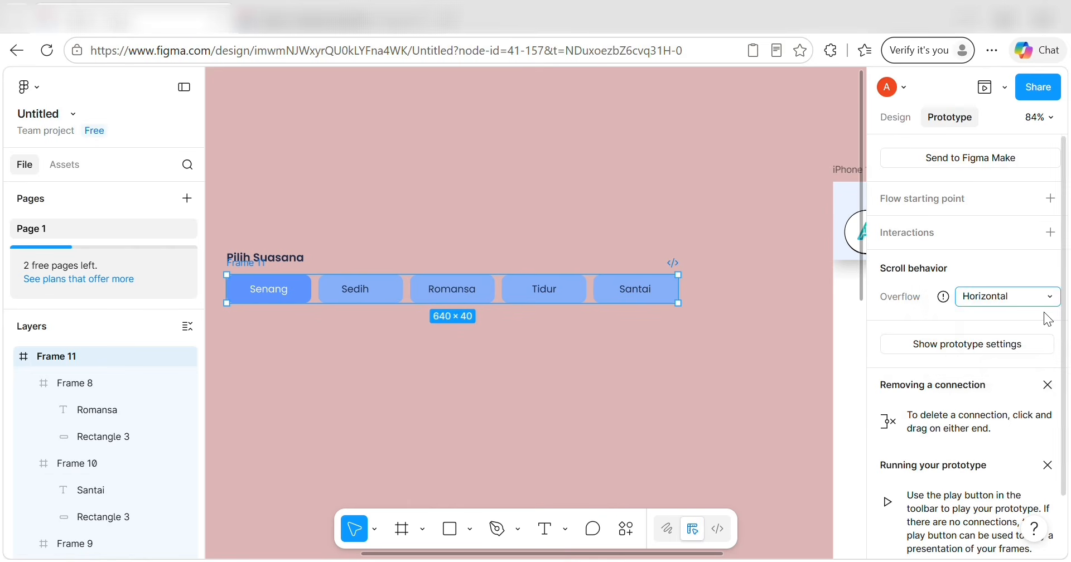
{"action": "left_click", "coordinate": [786, 356]}
{"action": "scroll", "coordinate": [784, 355], "scroll_direction": "left", "scroll_amount": 2}
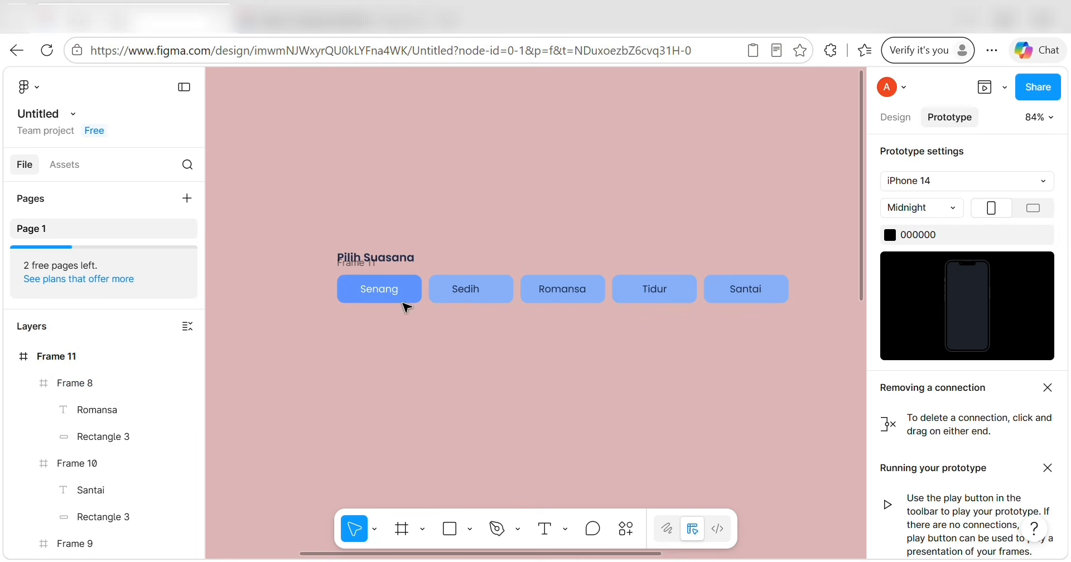
Copy the Pilih Suasana heading below the buttons, retype it as 'Rekomendasi Senang' and widen it.
{"action": "left_click", "coordinate": [378, 258]}
{"action": "left_click_drag", "start_coordinate": [378, 258], "coordinate": [377, 330]}
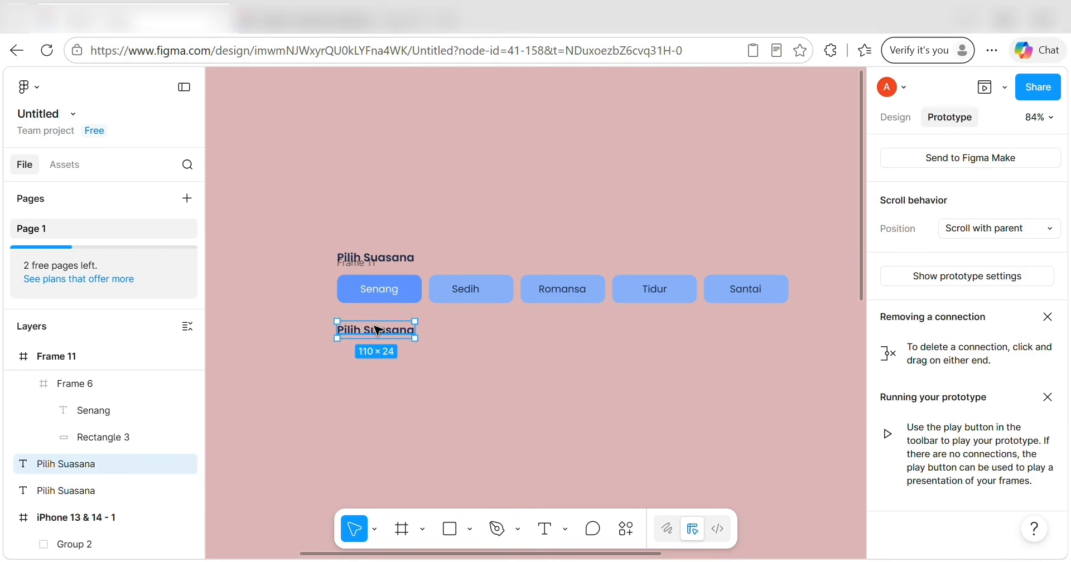
{"action": "double_click", "coordinate": [377, 330]}
{"action": "type", "text": "Rekomenda"}
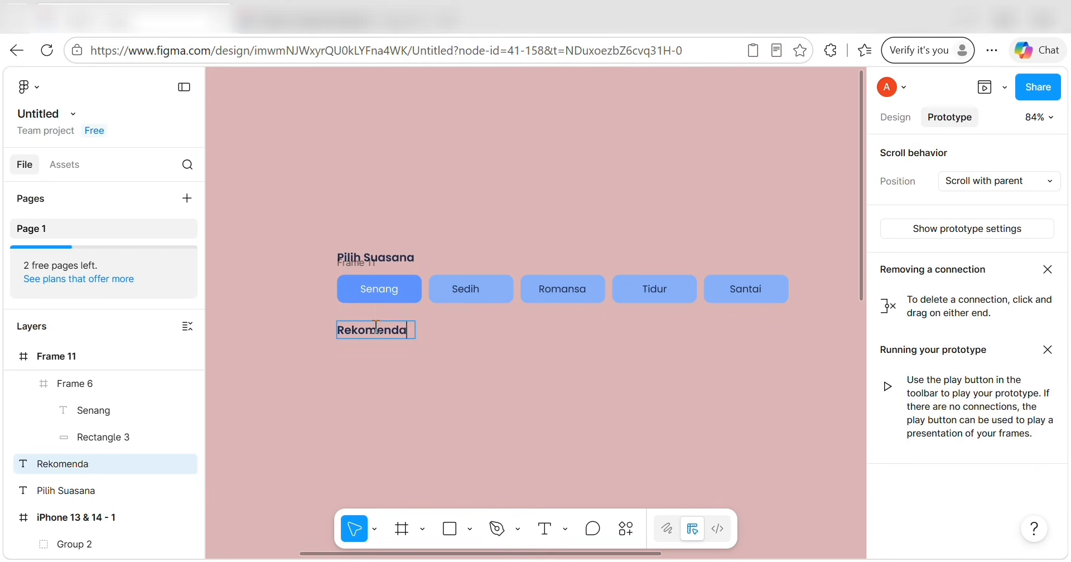
{"action": "type", "text": "si Senang"}
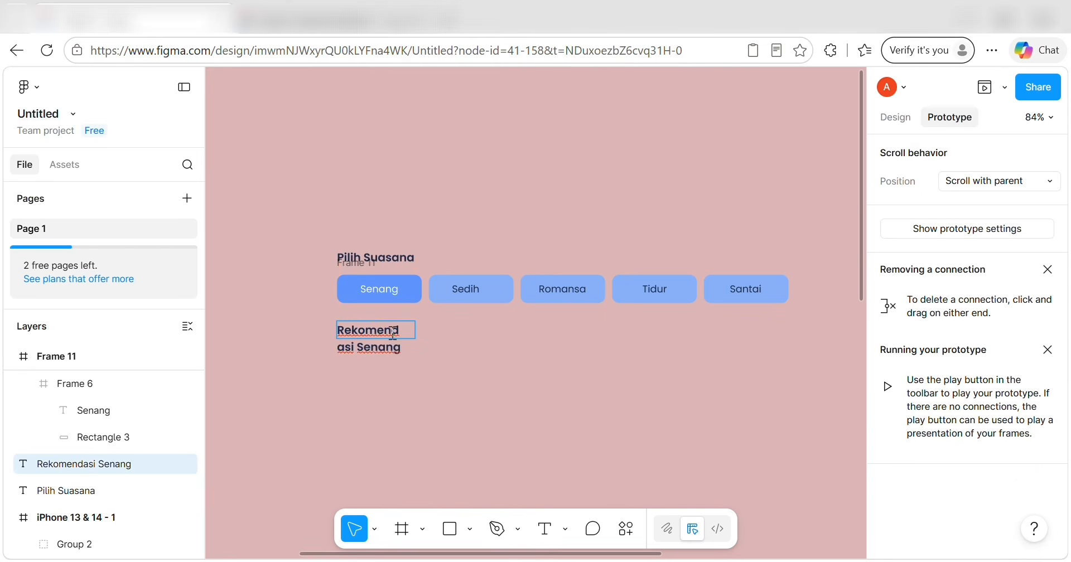
{"action": "key", "text": "Escape"}
{"action": "left_click_drag", "start_coordinate": [418, 329], "coordinate": [494, 344]}
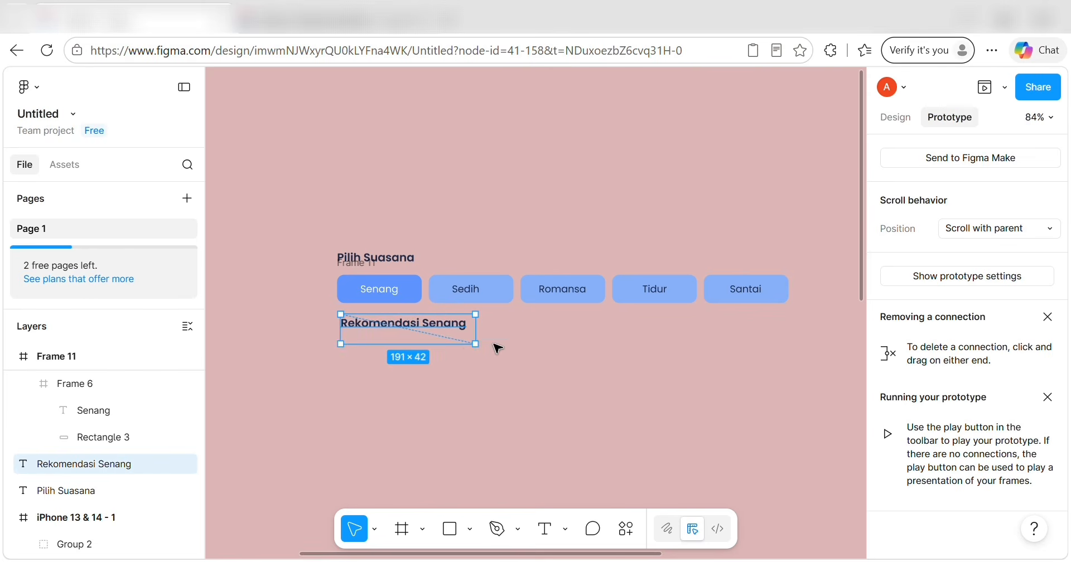
Nudge the Rekomendasi Senang heading into alignment with the Pilih Suasana heading.
{"action": "left_click", "coordinate": [454, 355]}
{"action": "left_click", "coordinate": [413, 326]}
{"action": "key", "text": "alt"}
{"action": "key", "text": "Left"}
{"action": "key", "text": "Left"}
{"action": "key", "text": "Left"}
{"action": "key", "text": "Left"}
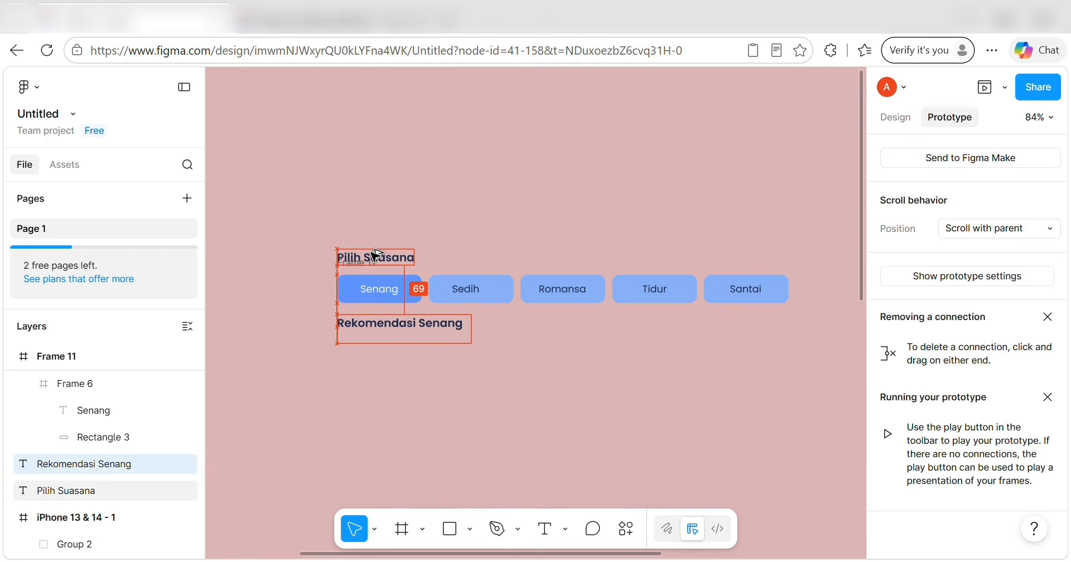
{"action": "key", "text": "Down"}
{"action": "key", "text": "Down"}
{"action": "key", "text": "Down"}
{"action": "key", "text": "Down"}
{"action": "key", "text": "Down"}
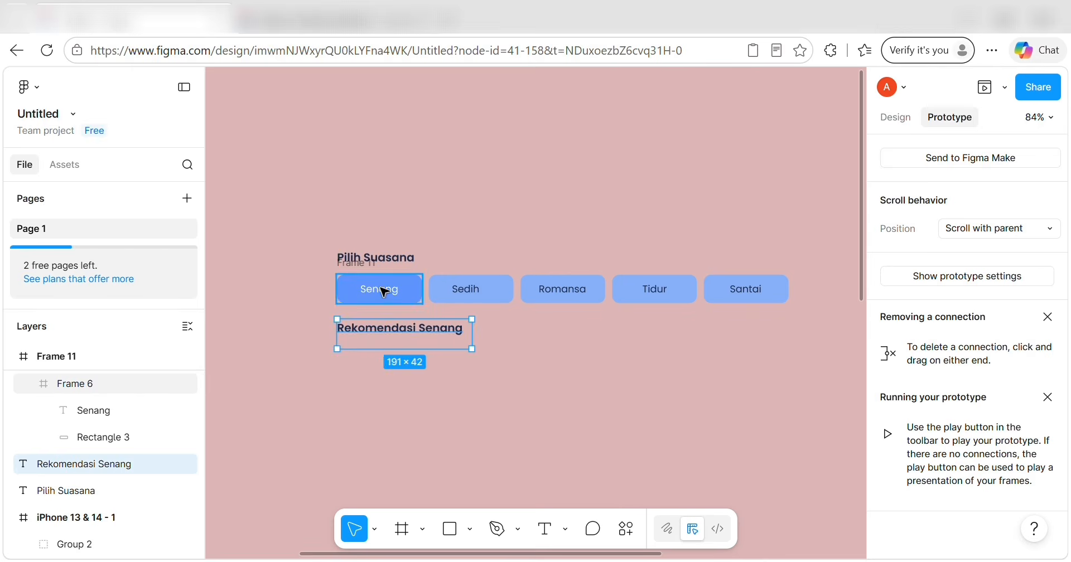
{"action": "left_click", "coordinate": [390, 375]}
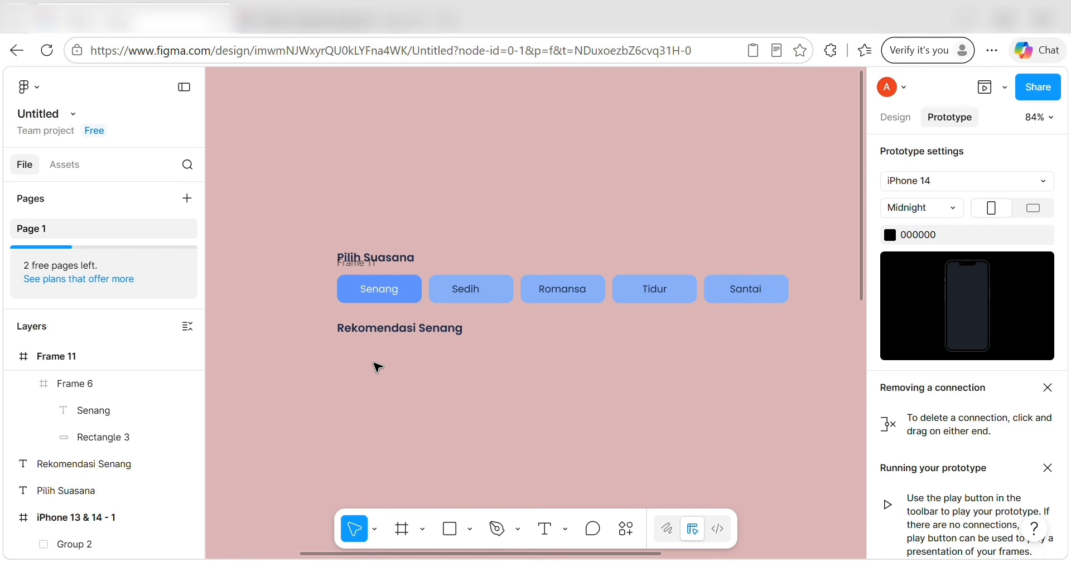
Draw a 170×50 rectangle below the Rekomendasi Senang heading.
{"action": "left_click", "coordinate": [449, 529]}
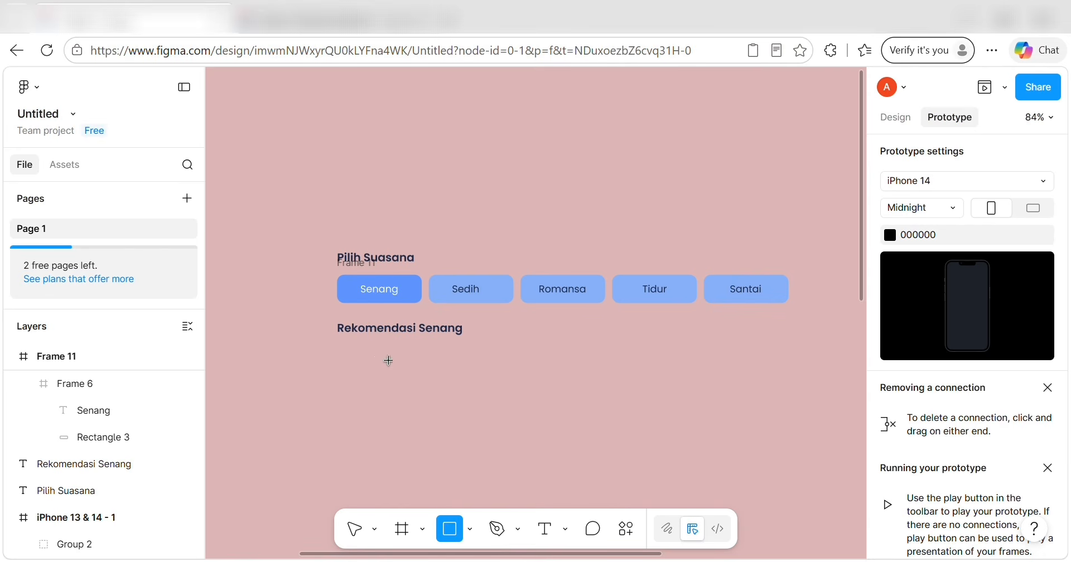
{"action": "left_click", "coordinate": [380, 384]}
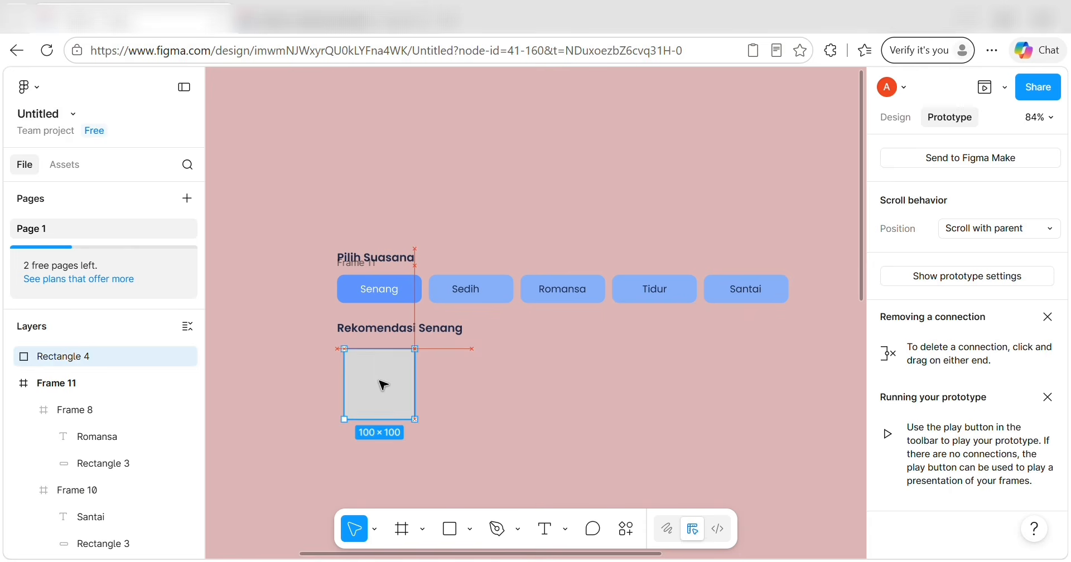
{"action": "left_click", "coordinate": [894, 116]}
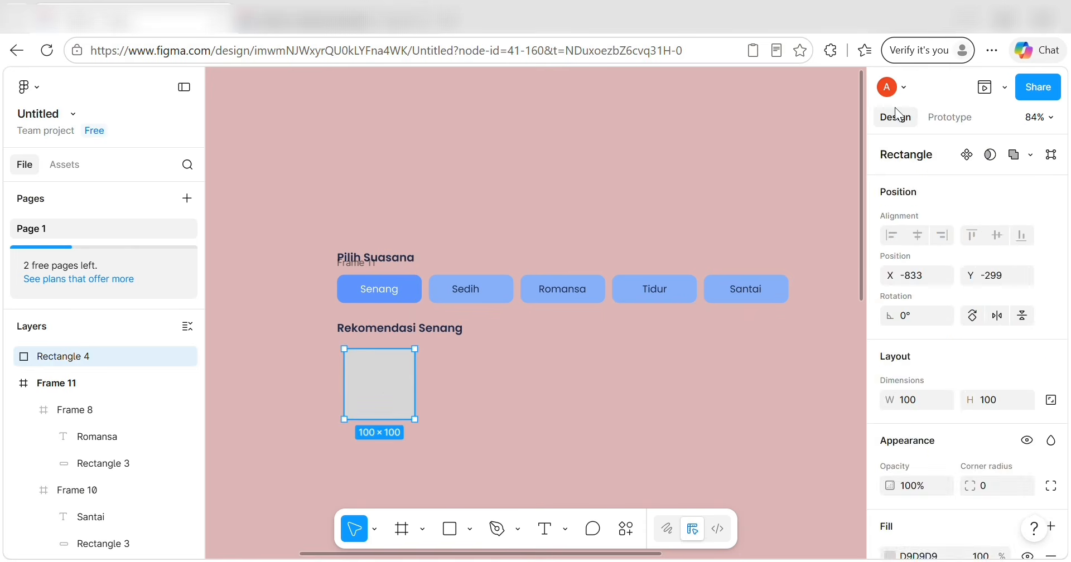
{"action": "scroll", "coordinate": [986, 296], "scroll_direction": "down", "scroll_amount": 3}
{"action": "left_click", "coordinate": [922, 235]}
{"action": "key", "text": "BackSpace"}
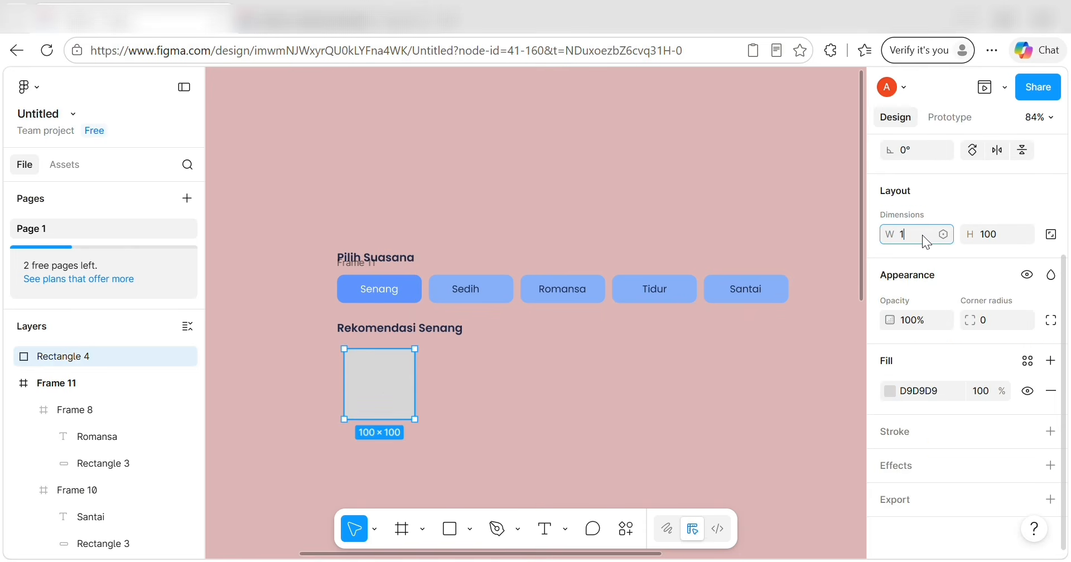
{"action": "type", "text": "170"}
{"action": "left_click", "coordinate": [992, 234]}
{"action": "key", "text": "BackSpace"}
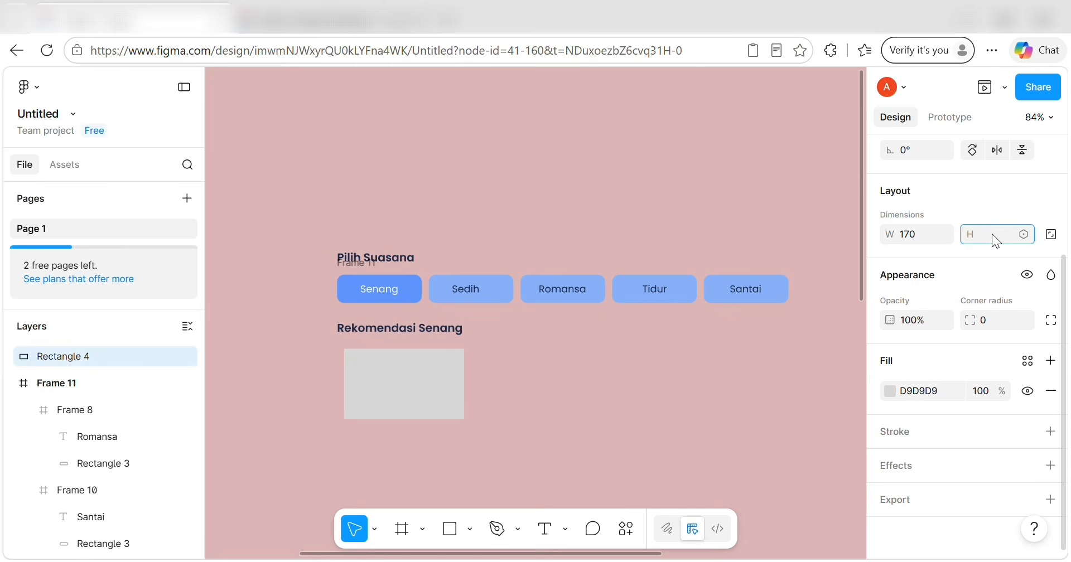
{"action": "type", "text": "50"}
{"action": "key", "text": "Return"}
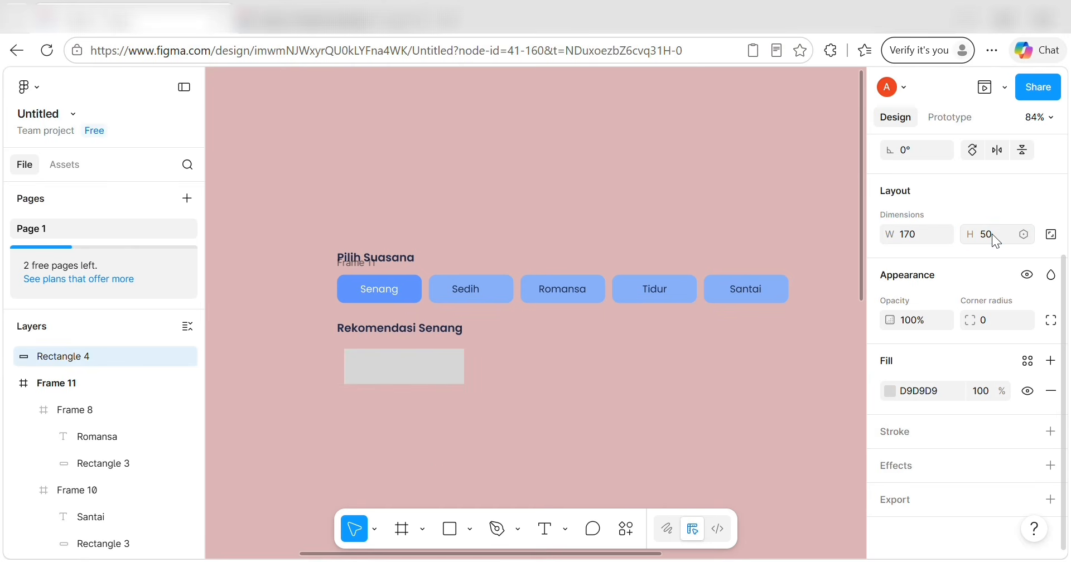
{"action": "left_click", "coordinate": [996, 325]}
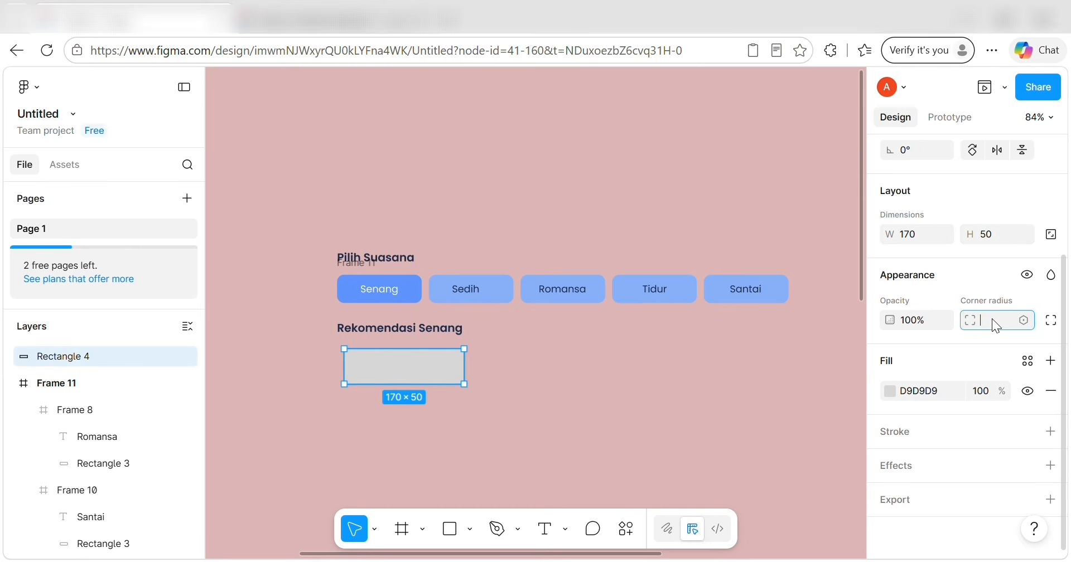
Fill the rectangle with a linear gradient from F8FBFF to DDEBFF.
{"action": "left_click", "coordinate": [1024, 365]}
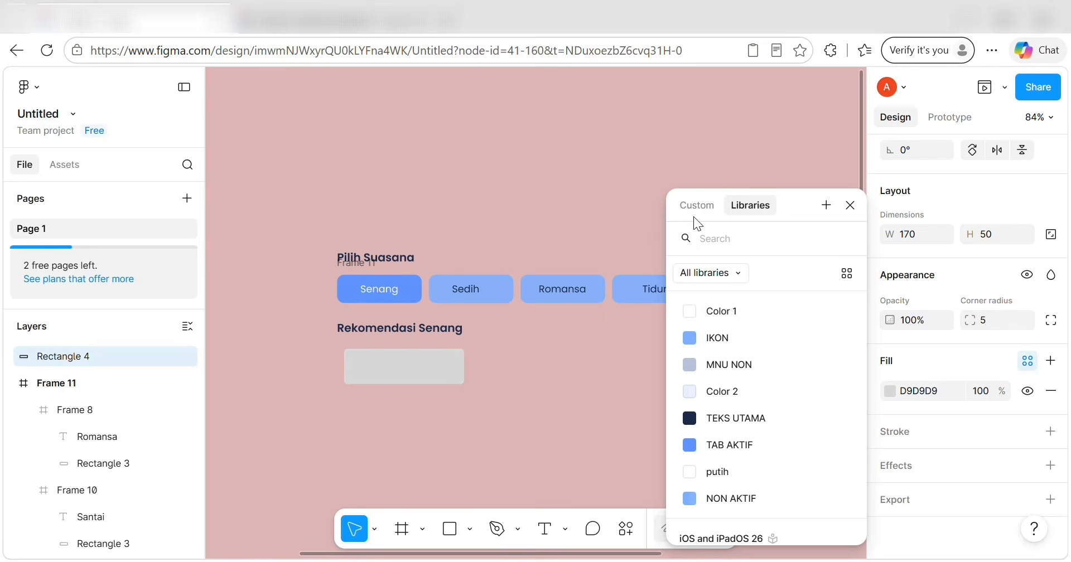
{"action": "left_click", "coordinate": [694, 212]}
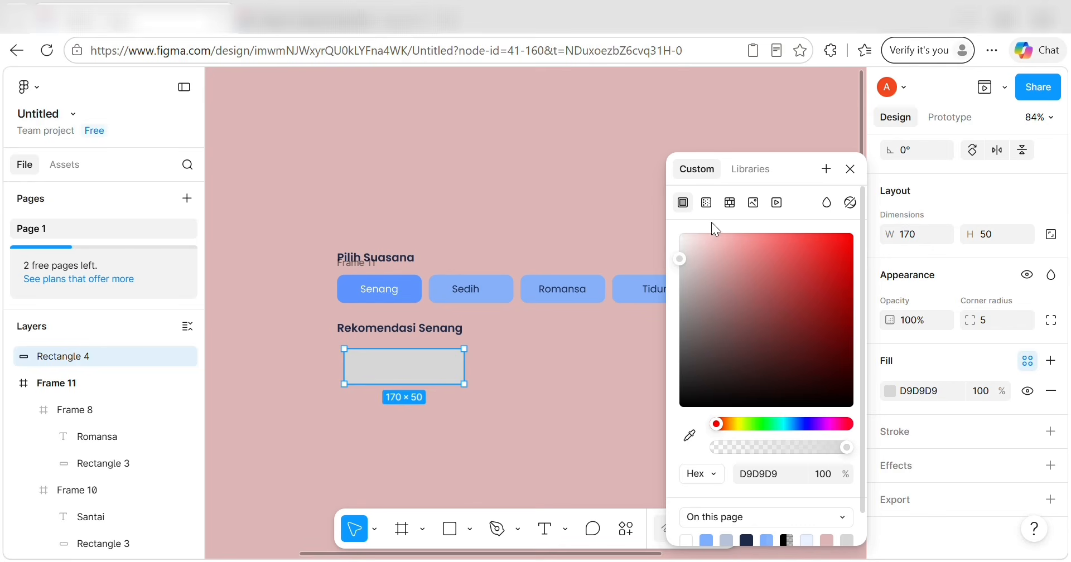
{"action": "left_click", "coordinate": [706, 203]}
{"action": "left_click", "coordinate": [764, 354]}
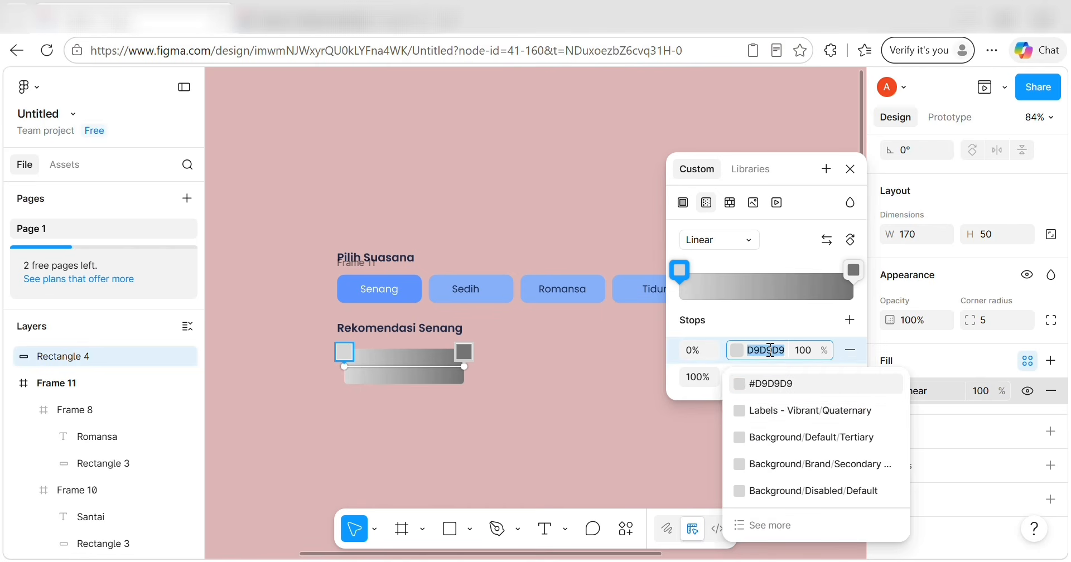
{"action": "key", "text": "BackSpace"}
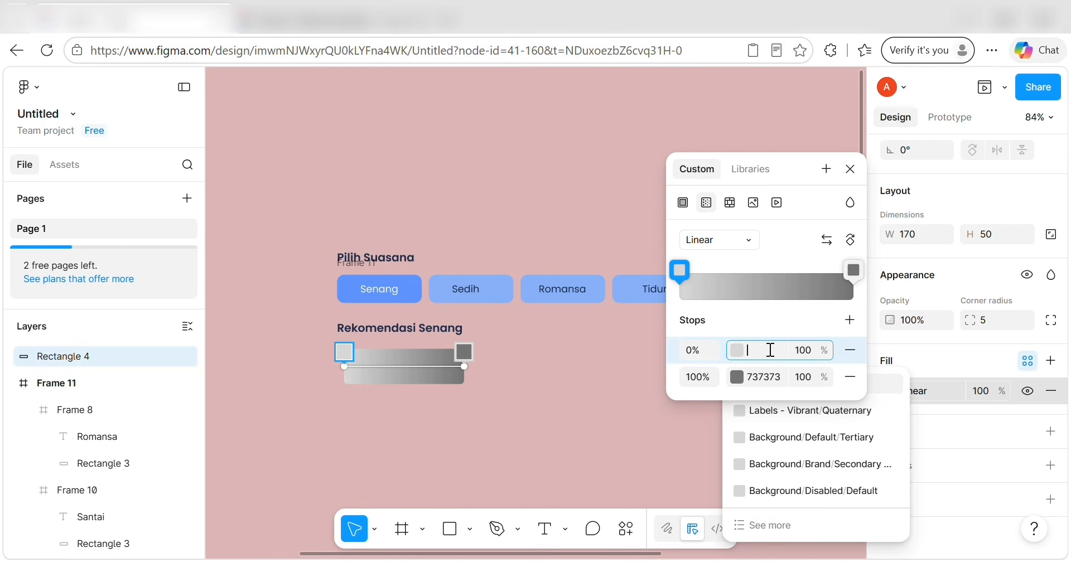
{"action": "type", "text": "F8FBFF"}
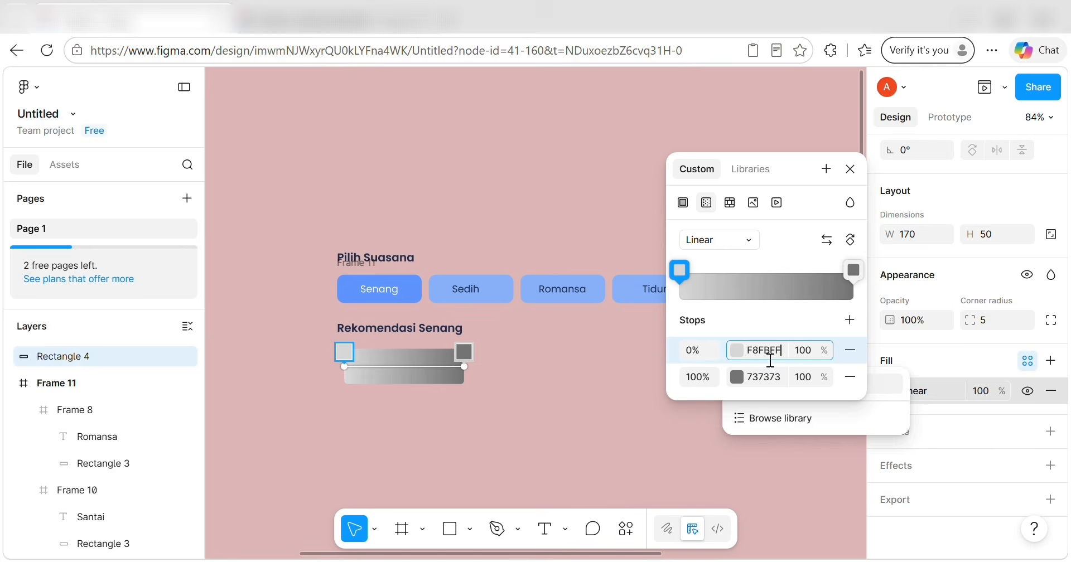
{"action": "left_click", "coordinate": [770, 372]}
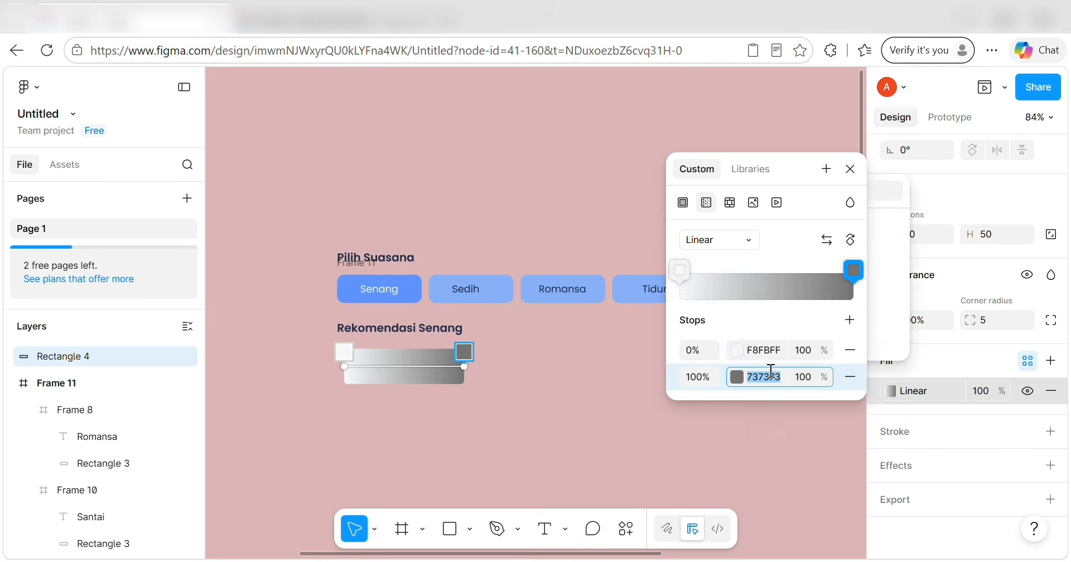
{"action": "key", "text": "BackSpace"}
{"action": "type", "text": "DDE"}
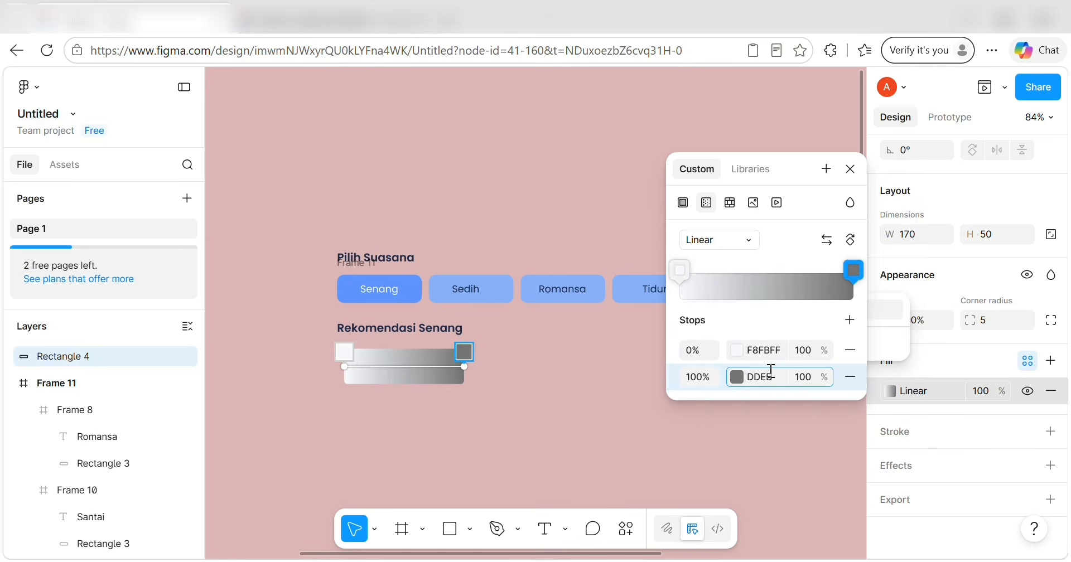
{"action": "type", "text": "BFF"}
{"action": "key", "text": "Return"}
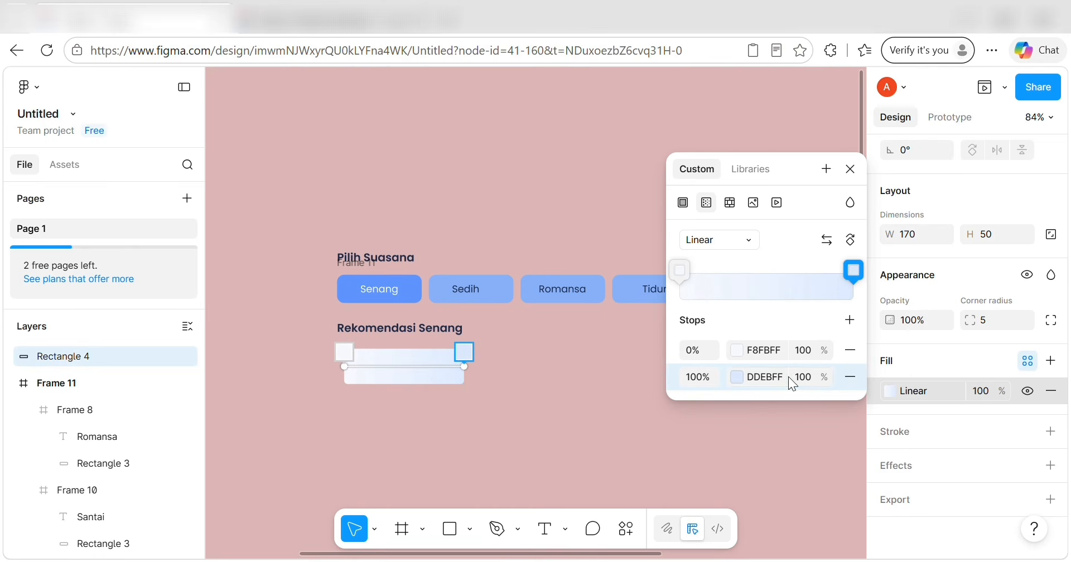
Save the gradient as a colour style named LINIER.
{"action": "left_click", "coordinate": [826, 169]}
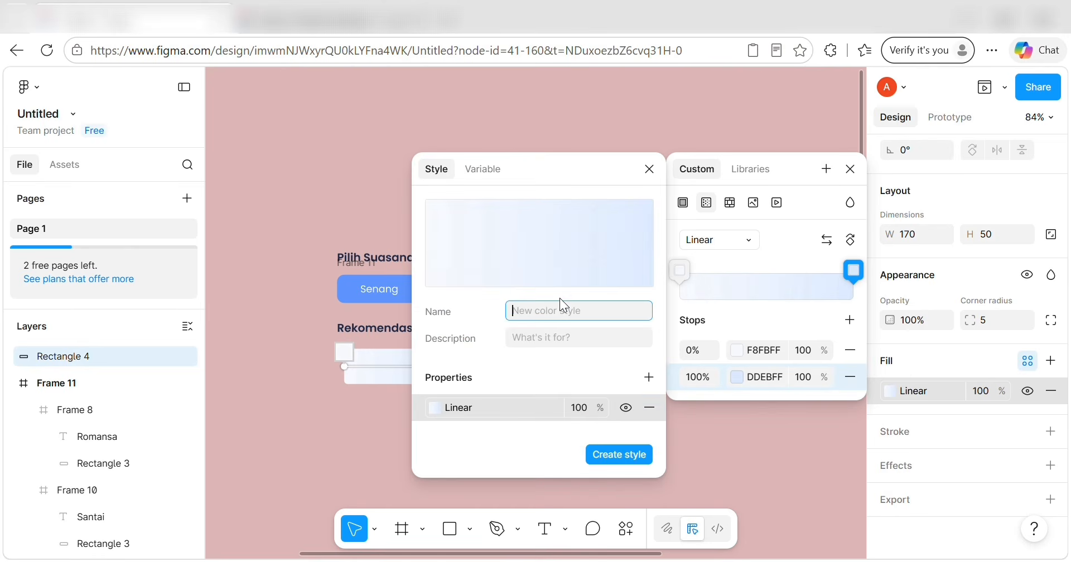
{"action": "type", "text": "LINIER"}
{"action": "key", "text": "Return"}
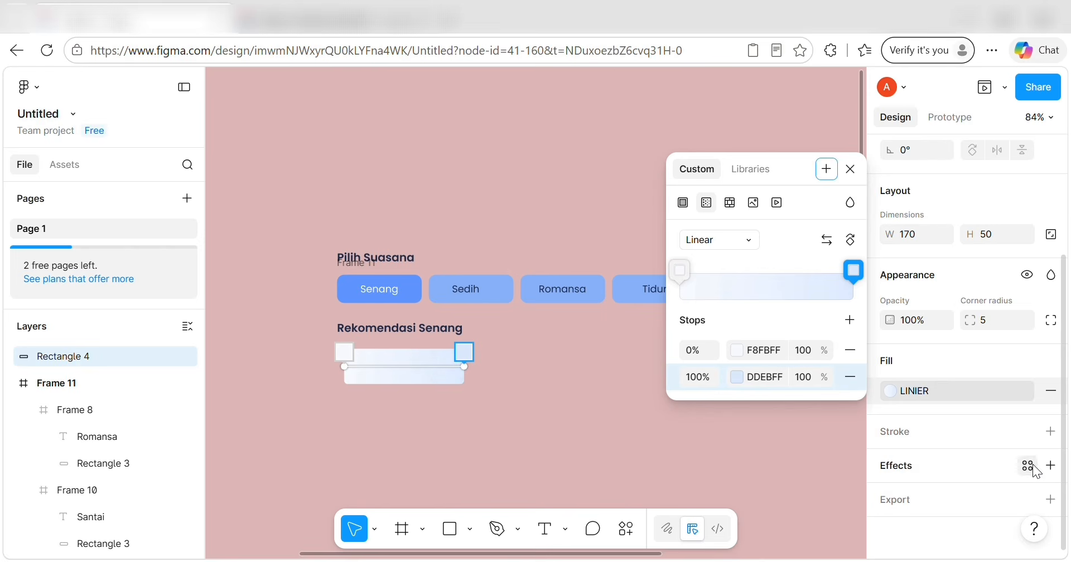
Add a drop shadow and a background blur effect to the card.
{"action": "left_click", "coordinate": [1050, 467]}
{"action": "left_click", "coordinate": [998, 493]}
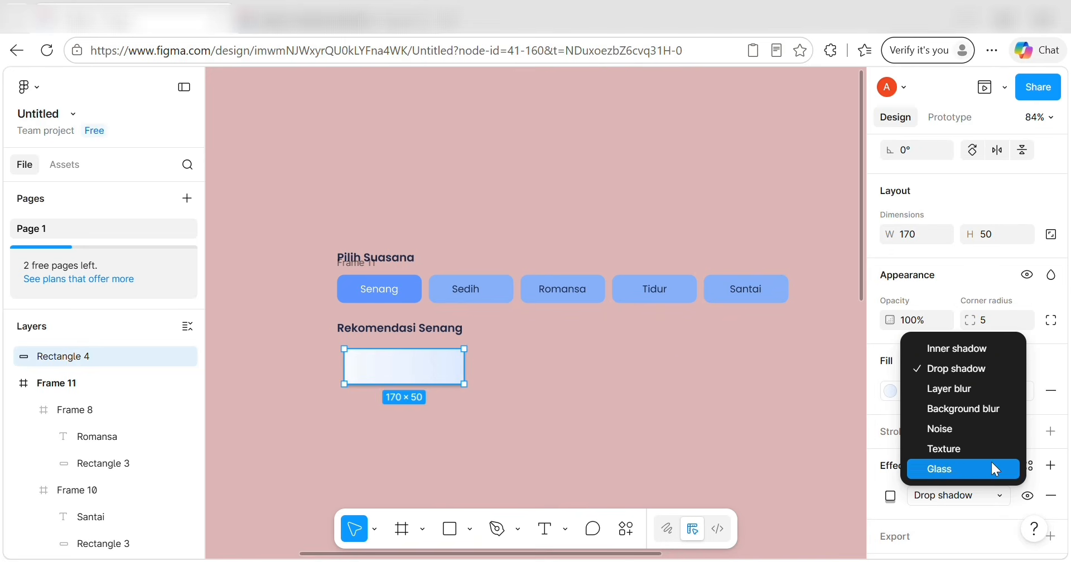
{"action": "left_click", "coordinate": [956, 368]}
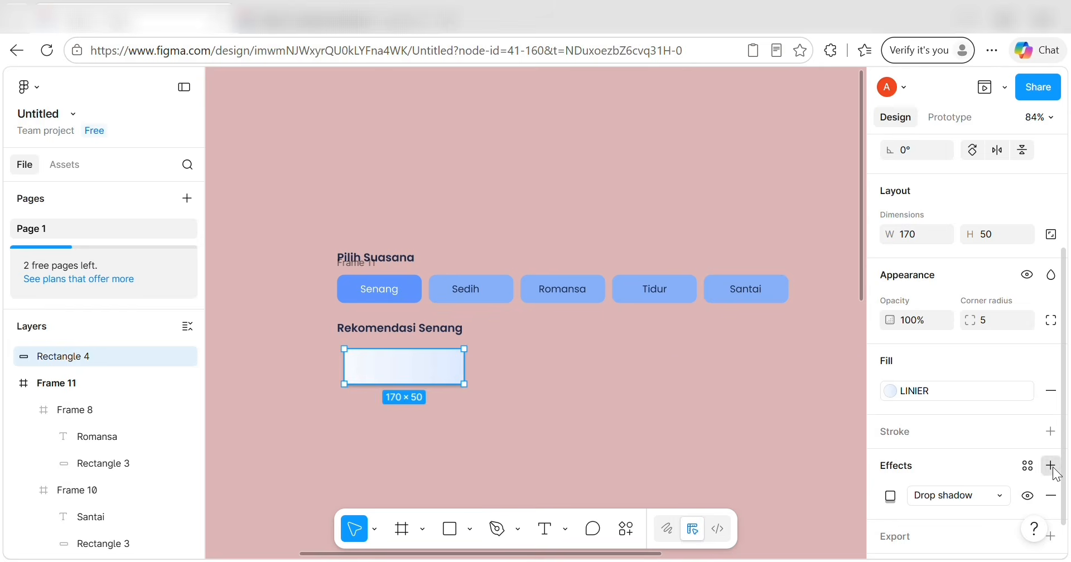
{"action": "left_click", "coordinate": [1051, 466]}
{"action": "left_click", "coordinate": [1004, 524]}
{"action": "left_click", "coordinate": [989, 440]}
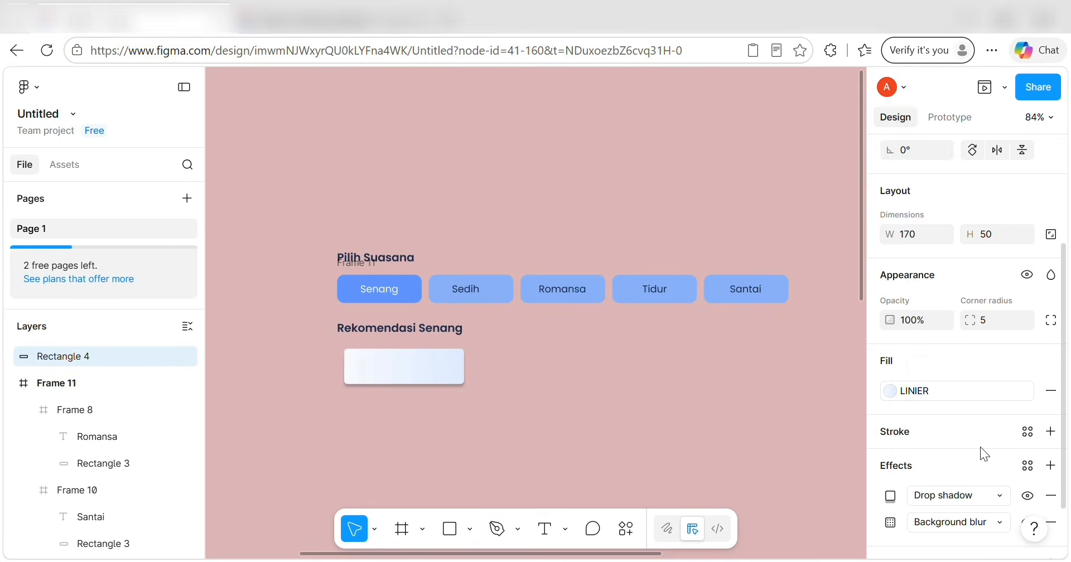
{"action": "scroll", "coordinate": [959, 448], "scroll_direction": "down", "scroll_amount": 2}
Set both the background blur and the drop shadow blur to 12.
{"action": "left_click", "coordinate": [890, 457]}
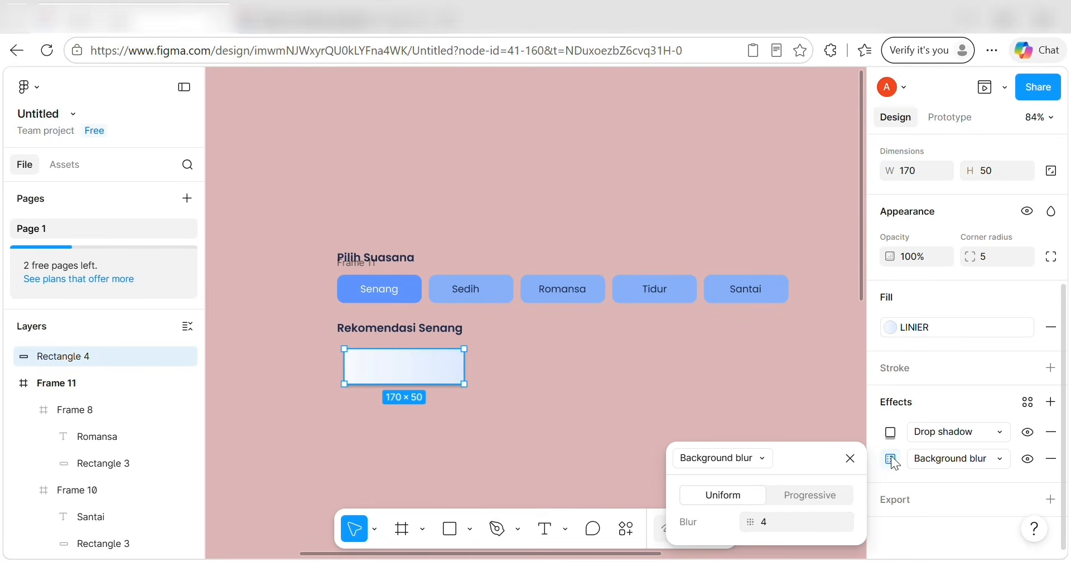
{"action": "left_click", "coordinate": [778, 523]}
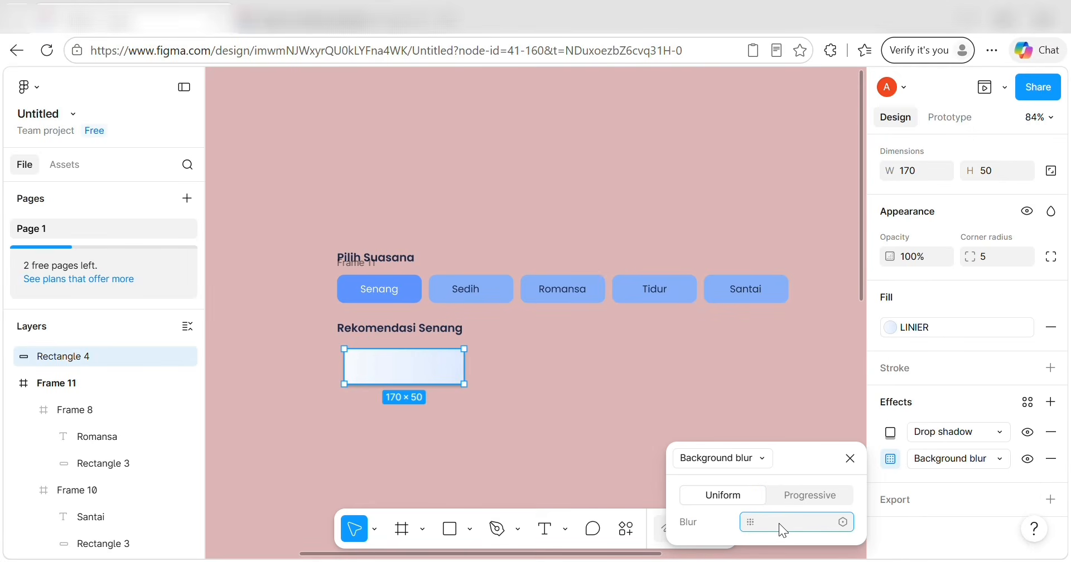
{"action": "type", "text": "12"}
{"action": "key", "text": "Return"}
{"action": "left_click", "coordinate": [888, 434]}
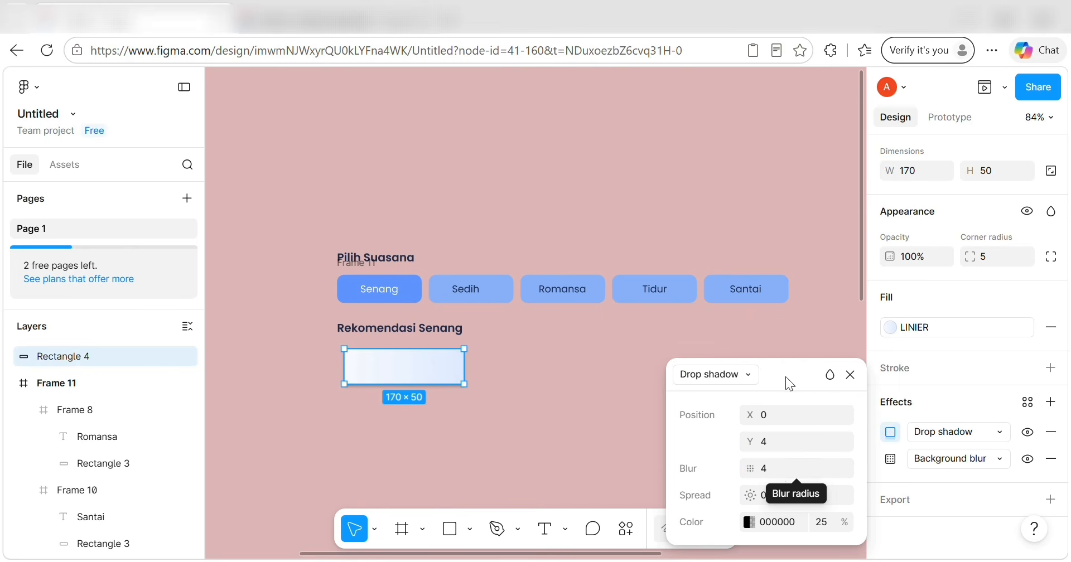
{"action": "left_click", "coordinate": [785, 468]}
{"action": "type", "text": "1"}
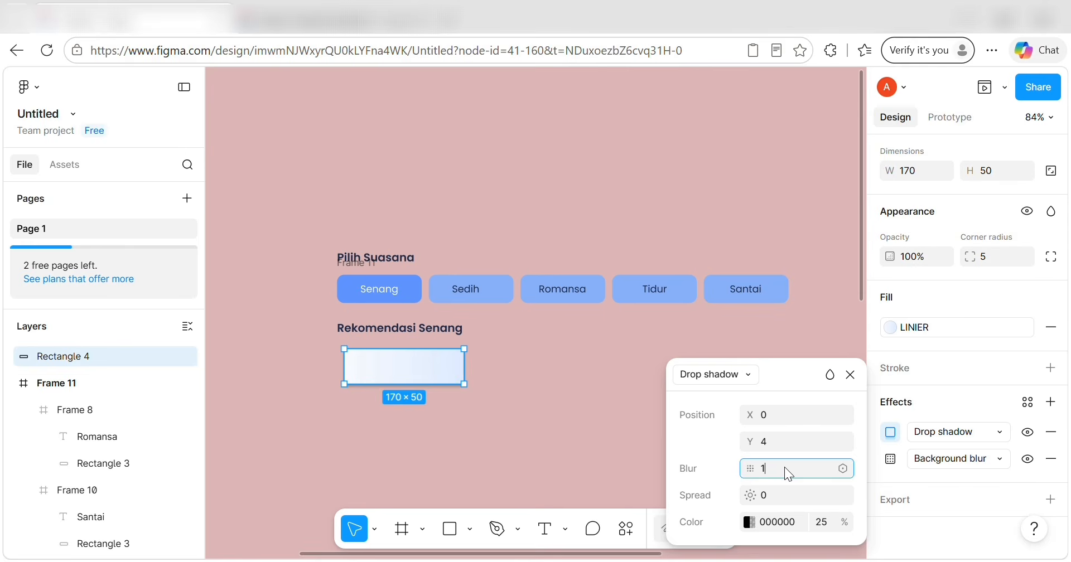
{"action": "type", "text": "2"}
{"action": "key", "text": "Return"}
Nudge the card left to line up with the Senang button.
{"action": "left_click", "coordinate": [577, 406]}
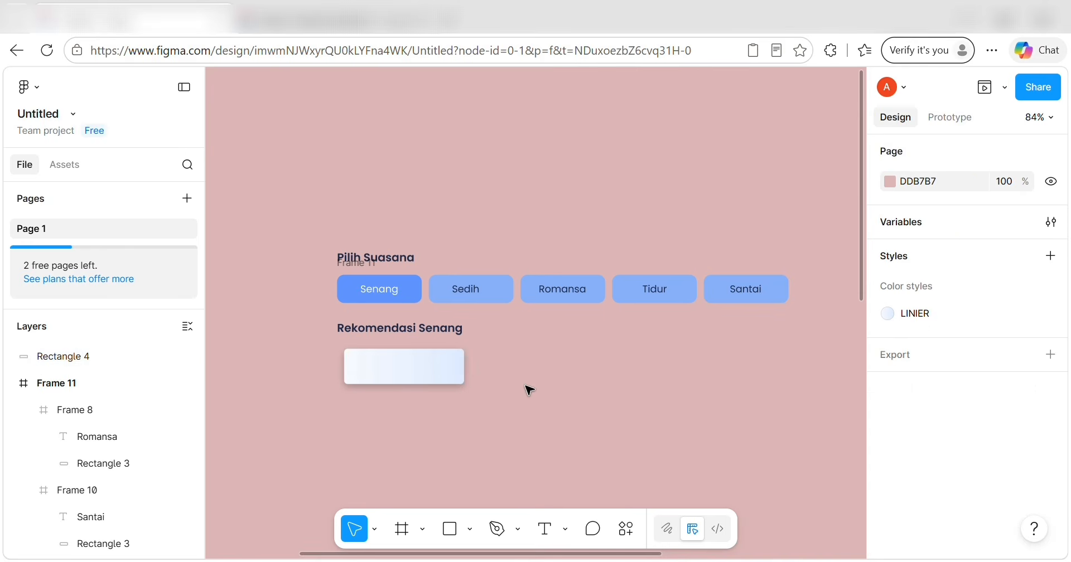
{"action": "left_click", "coordinate": [416, 381]}
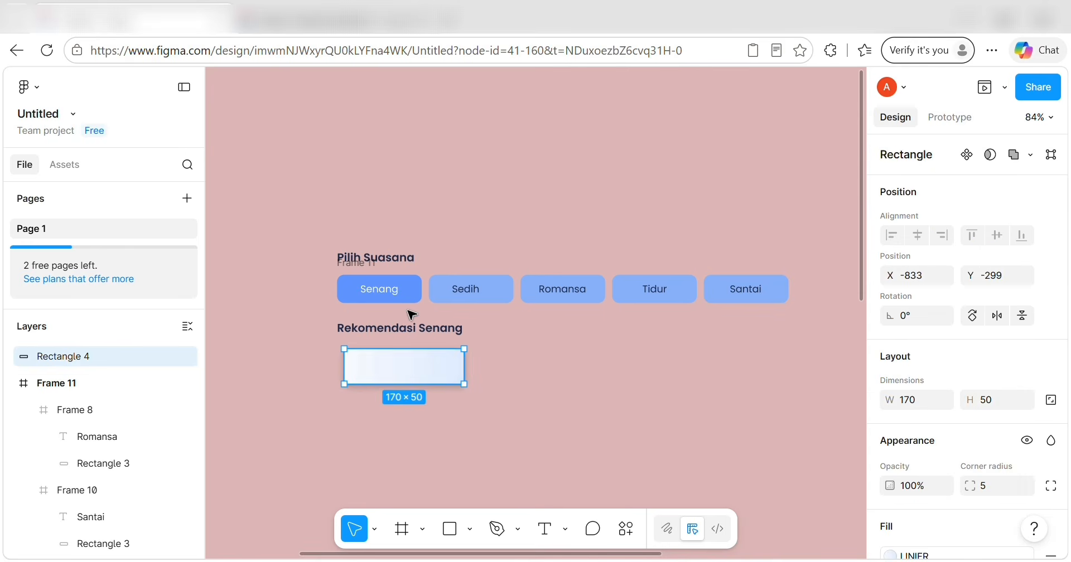
{"action": "key", "text": "alt+Left"}
{"action": "key", "text": "alt+Left"}
{"action": "key", "text": "alt+Left"}
{"action": "key", "text": "alt+Left"}
{"action": "key", "text": "alt+Left"}
{"action": "key", "text": "alt+Left"}
{"action": "key", "text": "alt+Left"}
{"action": "key", "text": "alt+Left"}
{"action": "key", "text": "alt+Left"}
{"action": "key", "text": "alt+Left"}
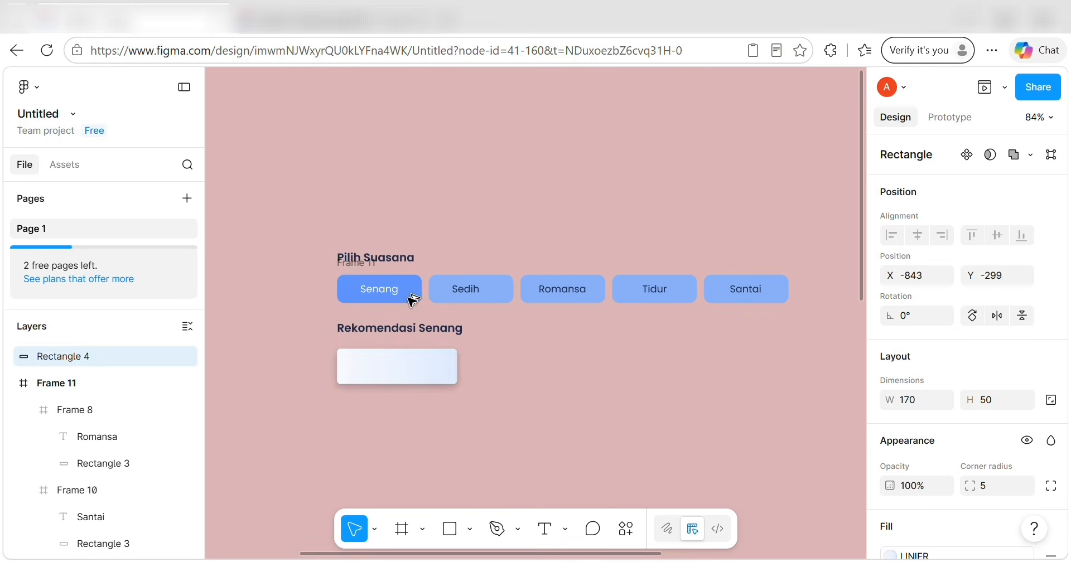
Draw a 35×35 circle with the Ellipse tool.
{"action": "left_click", "coordinate": [470, 528]}
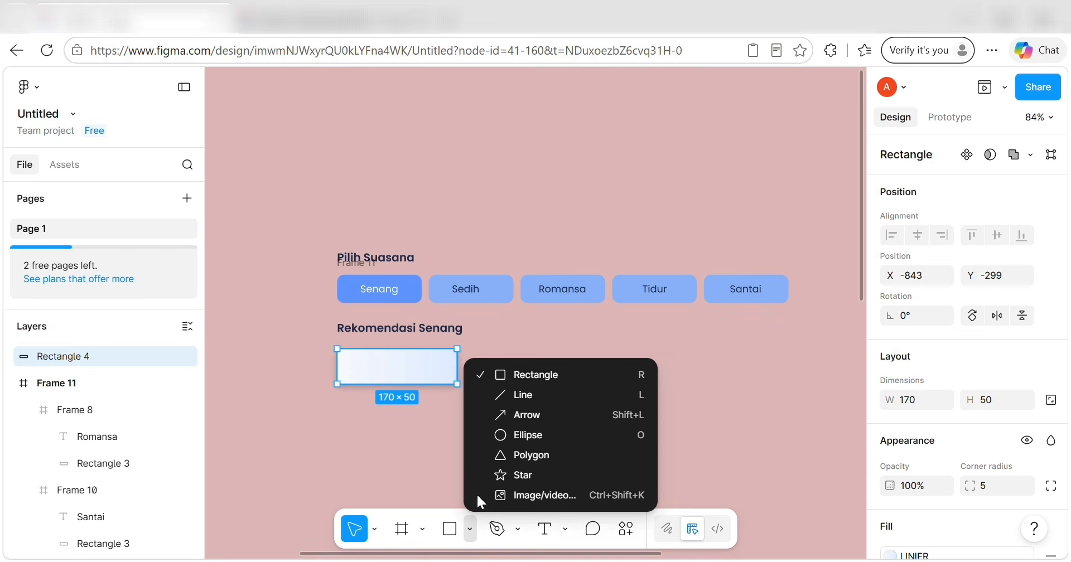
{"action": "left_click", "coordinate": [517, 435]}
{"action": "left_click", "coordinate": [357, 366]}
{"action": "scroll", "coordinate": [948, 335], "scroll_direction": "down", "scroll_amount": 2}
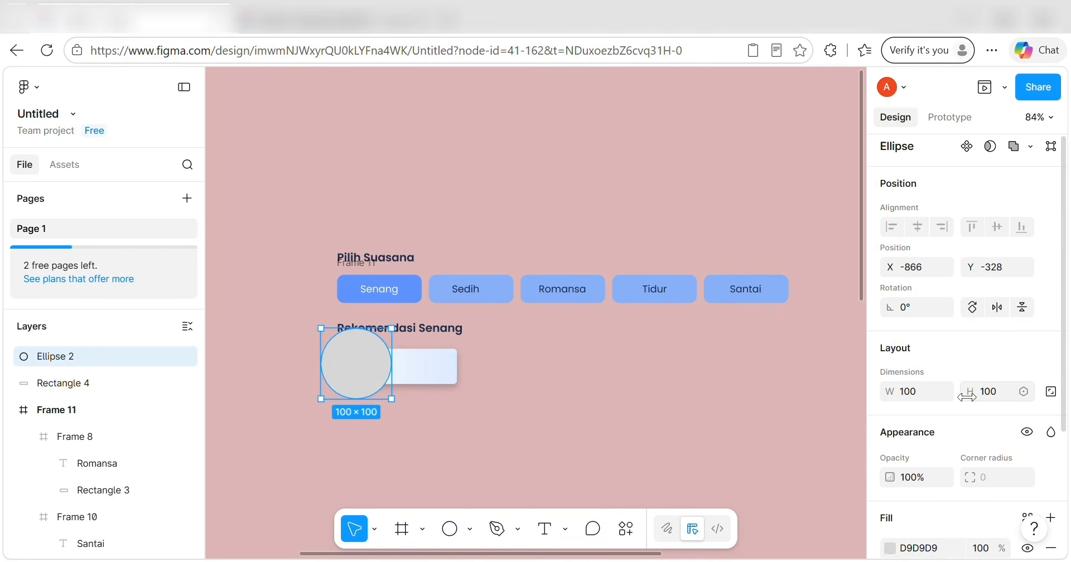
{"action": "left_click", "coordinate": [918, 302]}
{"action": "key", "text": "BackSpace"}
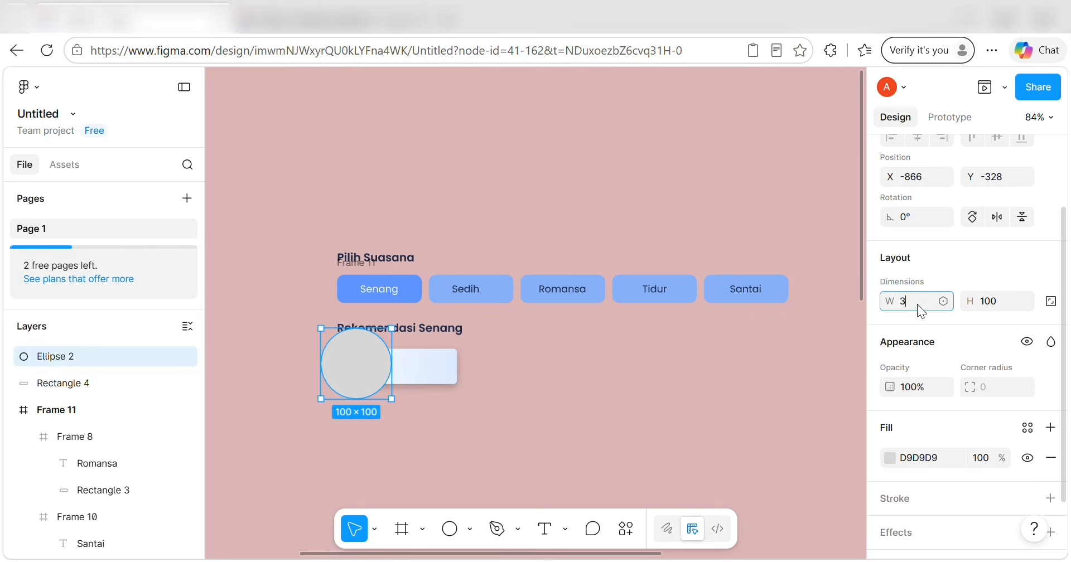
{"action": "type", "text": "35"}
{"action": "left_click", "coordinate": [989, 301]}
{"action": "key", "text": "BackSpace"}
{"action": "type", "text": "35"}
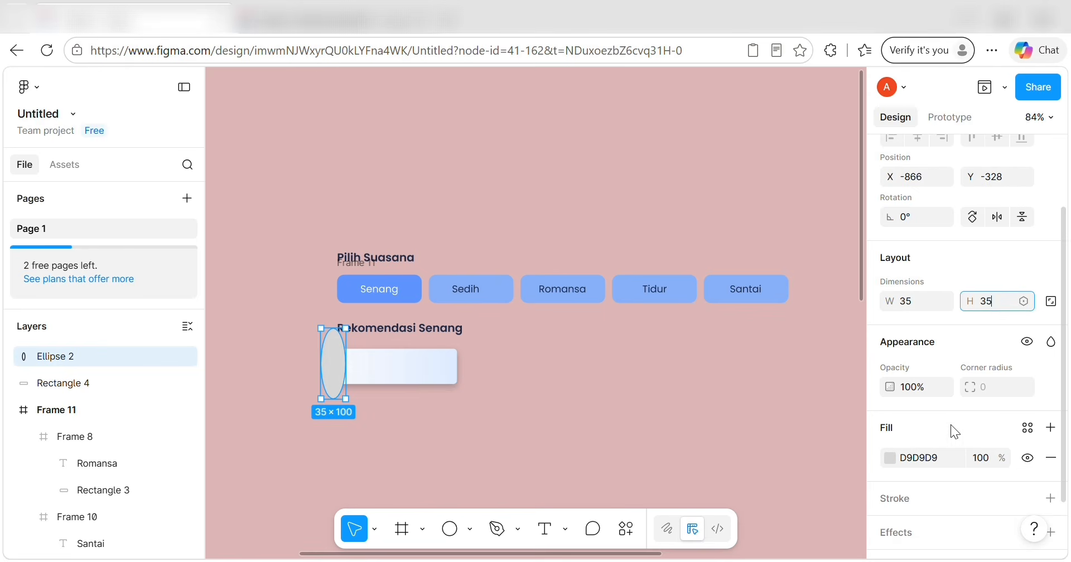
Give the circle an empty image fill and place it at the card's left edge.
{"action": "scroll", "coordinate": [952, 429], "scroll_direction": "down", "scroll_amount": 2}
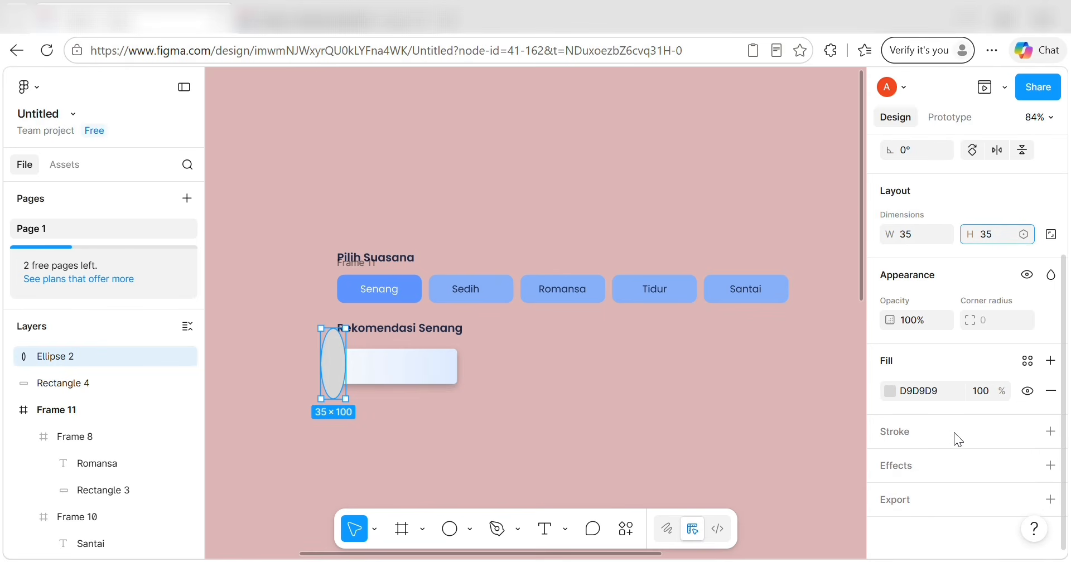
{"action": "left_click", "coordinate": [891, 391]}
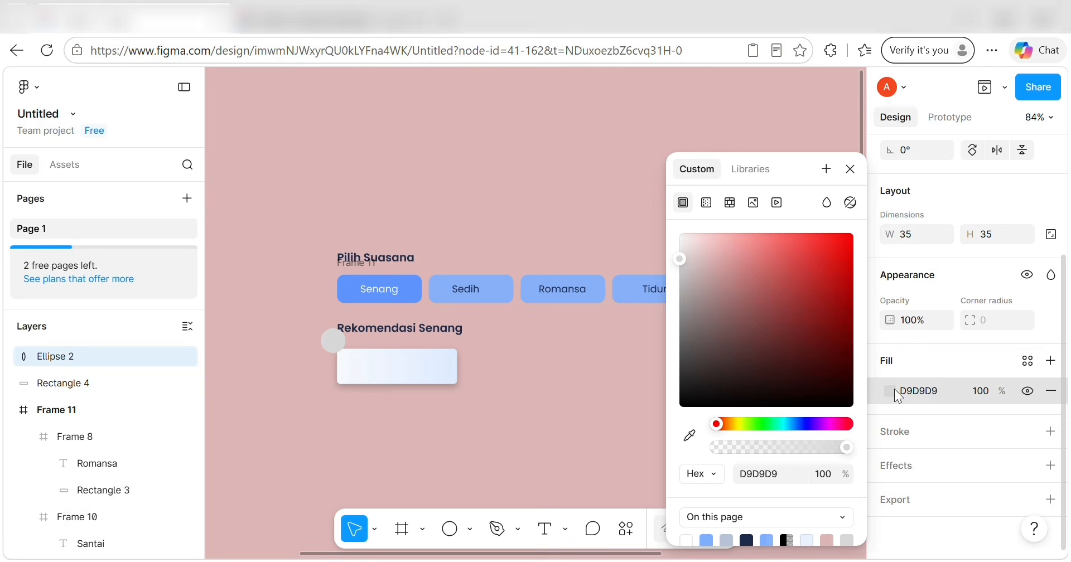
{"action": "left_click", "coordinate": [753, 202]}
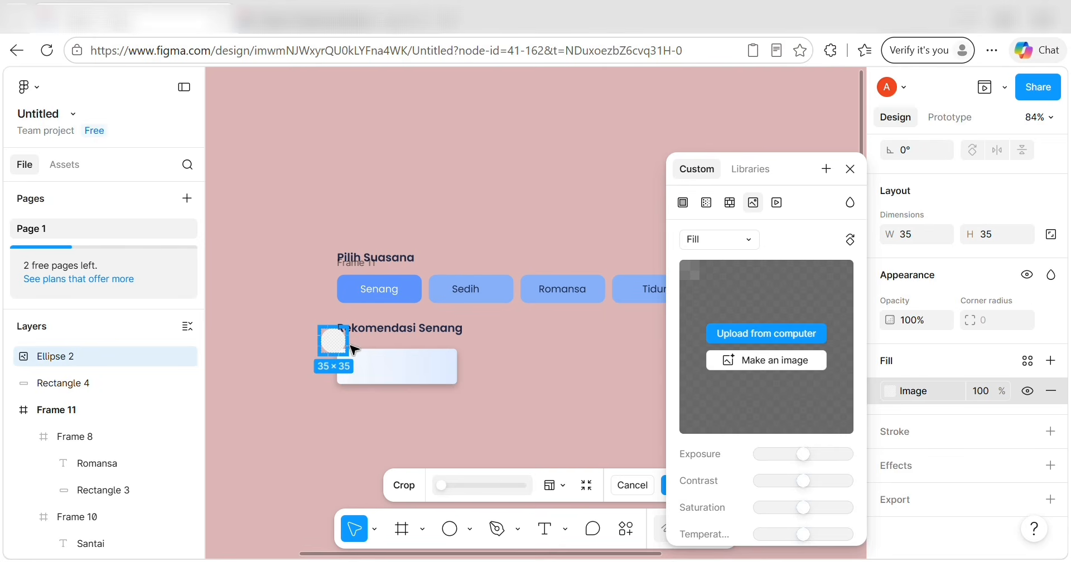
{"action": "left_click_drag", "start_coordinate": [339, 342], "coordinate": [361, 368]}
{"action": "key", "text": "Escape"}
{"action": "scroll", "coordinate": [399, 410], "scroll_direction": "up", "scroll_amount": 5}
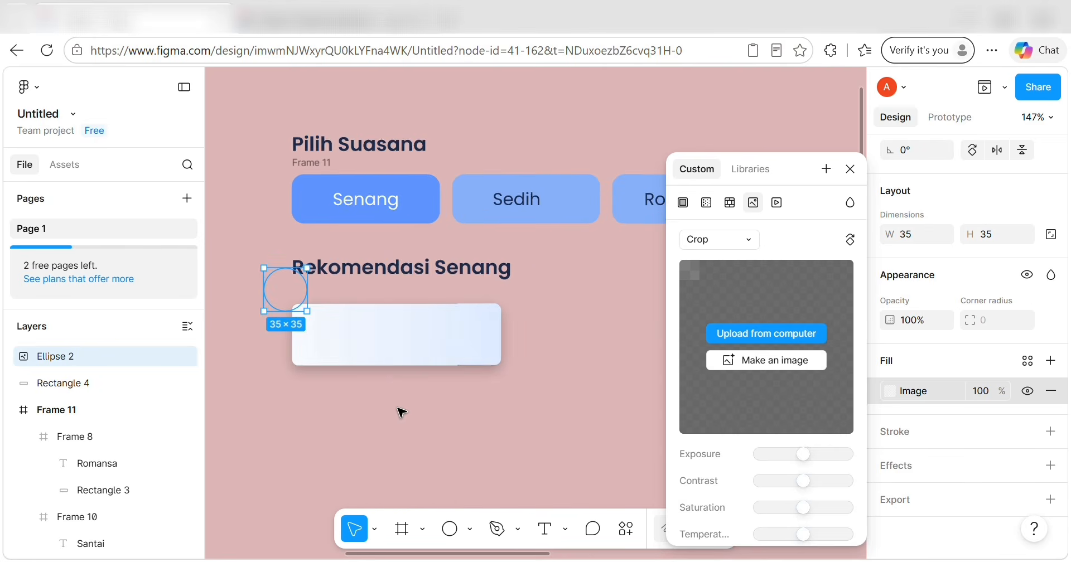
{"action": "double_click", "coordinate": [285, 290]}
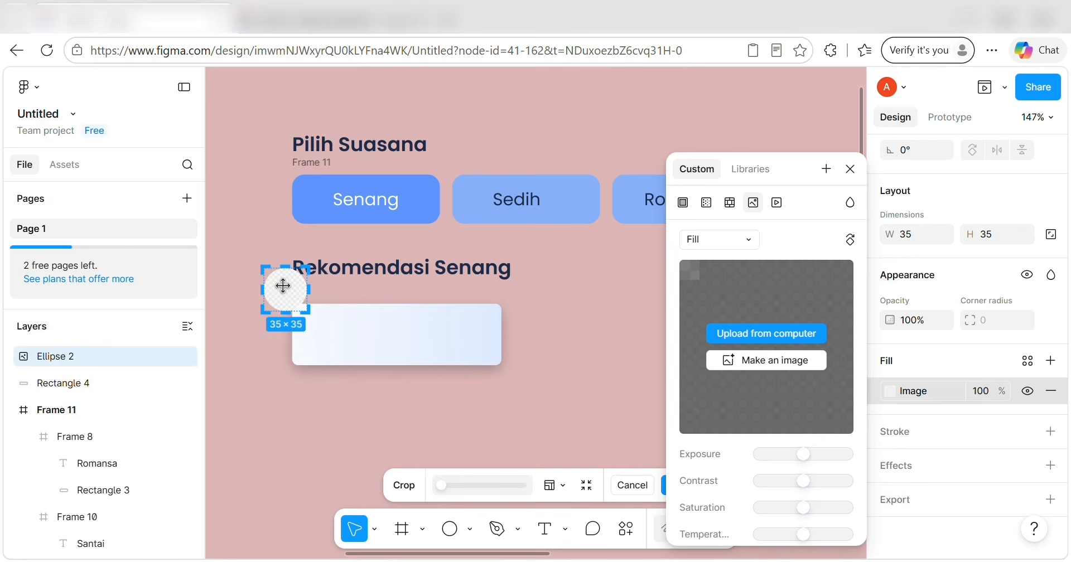
{"action": "left_click_drag", "start_coordinate": [270, 284], "coordinate": [322, 343]}
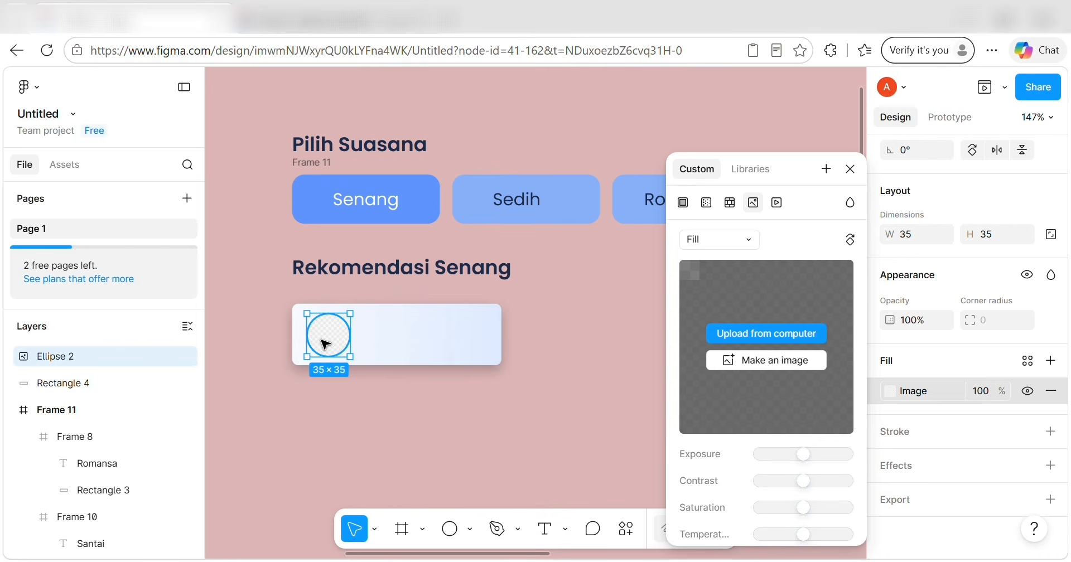
{"action": "mouse_move", "coordinate": [295, 337]}
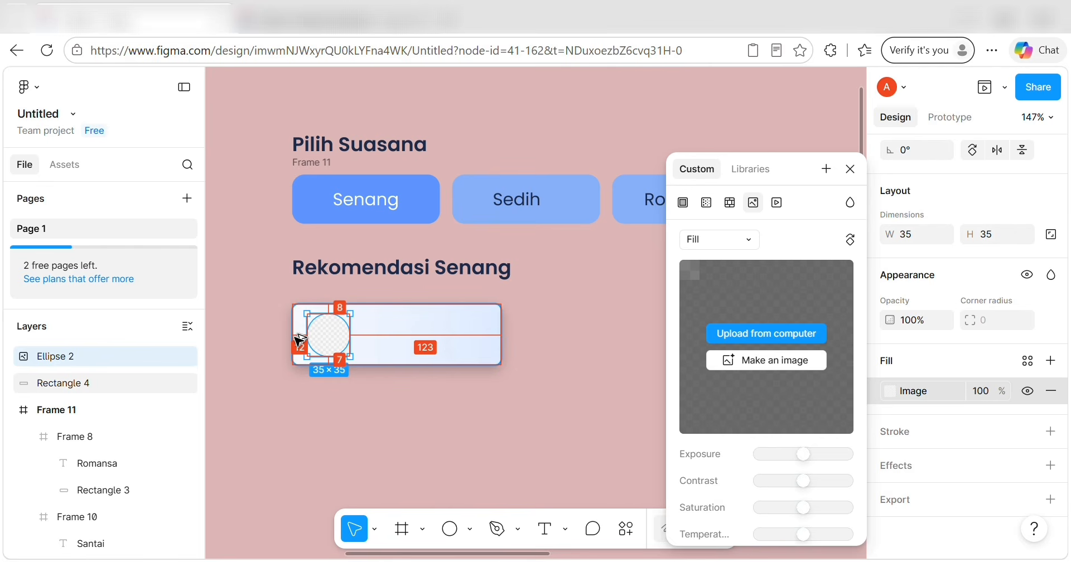
{"action": "left_click", "coordinate": [346, 430]}
{"action": "left_click", "coordinate": [544, 529]}
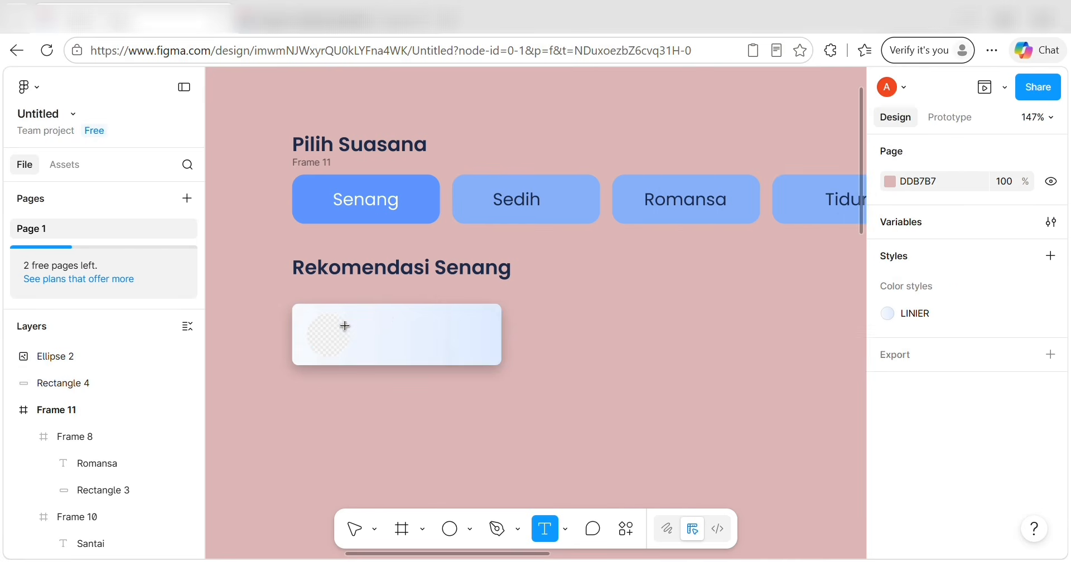
Type the 'Tabola Bale' song title on the card and set its text box width to 91.
{"action": "left_click", "coordinate": [389, 327]}
{"action": "type", "text": "Tabola Bale"}
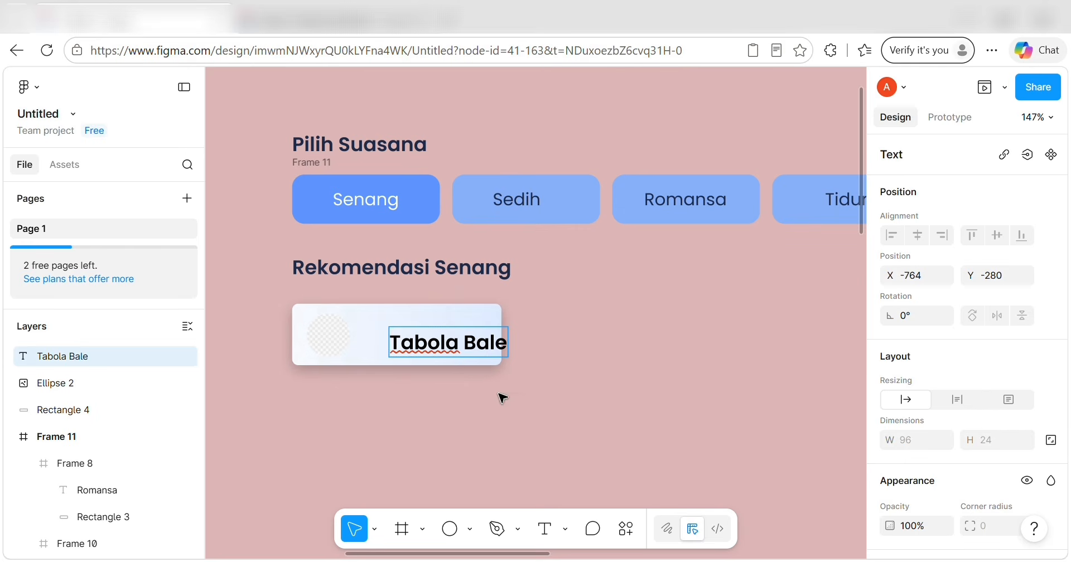
{"action": "scroll", "coordinate": [968, 357], "scroll_direction": "down", "scroll_amount": 2}
{"action": "scroll", "coordinate": [968, 357], "scroll_direction": "down", "scroll_amount": 1}
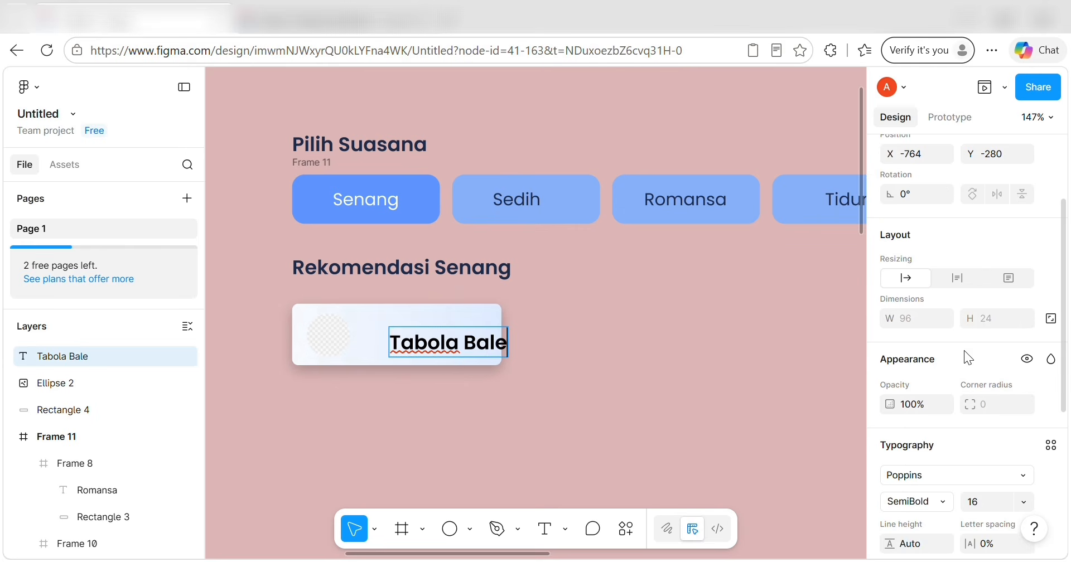
{"action": "triple_click", "coordinate": [436, 343]}
{"action": "scroll", "coordinate": [958, 287], "scroll_direction": "down", "scroll_amount": 1}
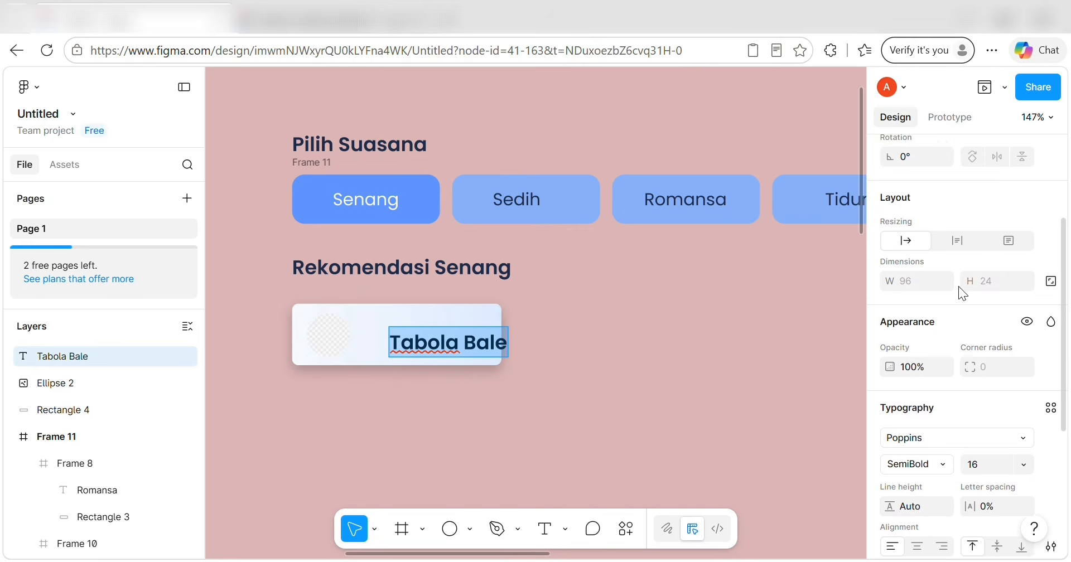
{"action": "scroll", "coordinate": [958, 286], "scroll_direction": "down", "scroll_amount": 2}
{"action": "scroll", "coordinate": [958, 286], "scroll_direction": "up", "scroll_amount": 1}
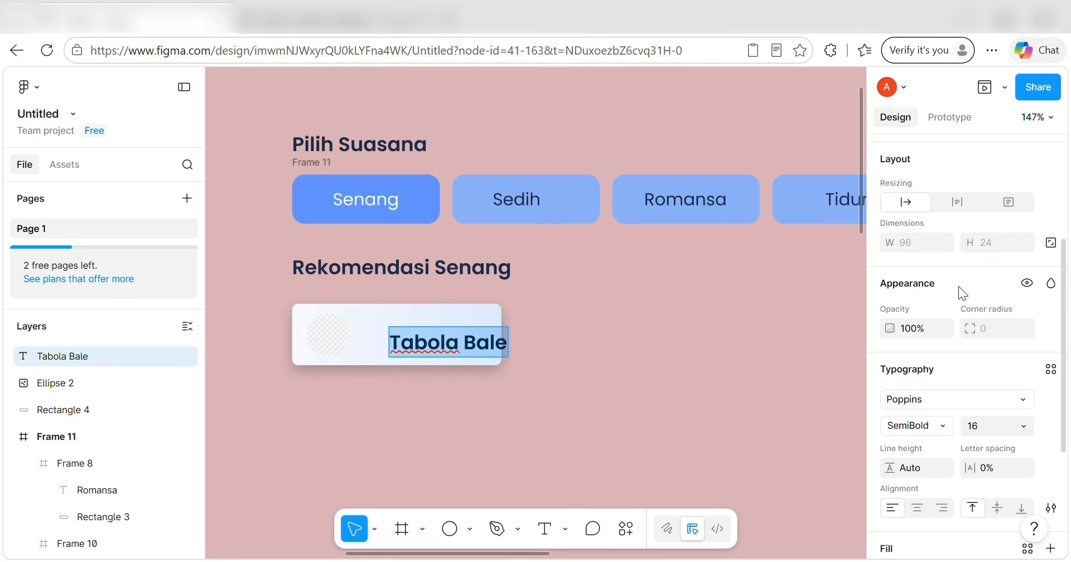
{"action": "left_click", "coordinate": [1049, 241]}
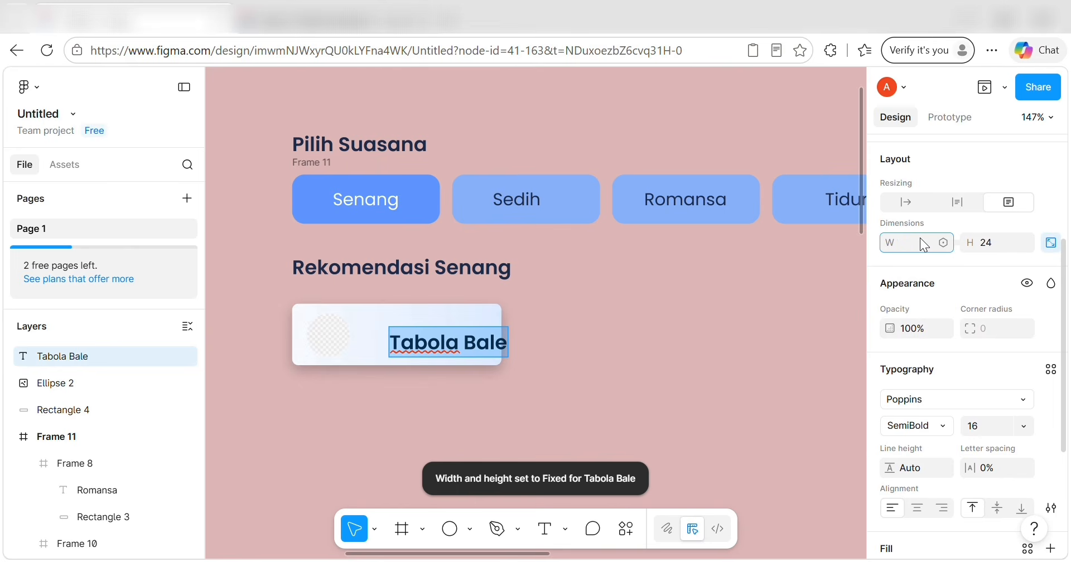
{"action": "left_click", "coordinate": [923, 244]}
{"action": "type", "text": "91"}
{"action": "left_click", "coordinate": [1002, 240]}
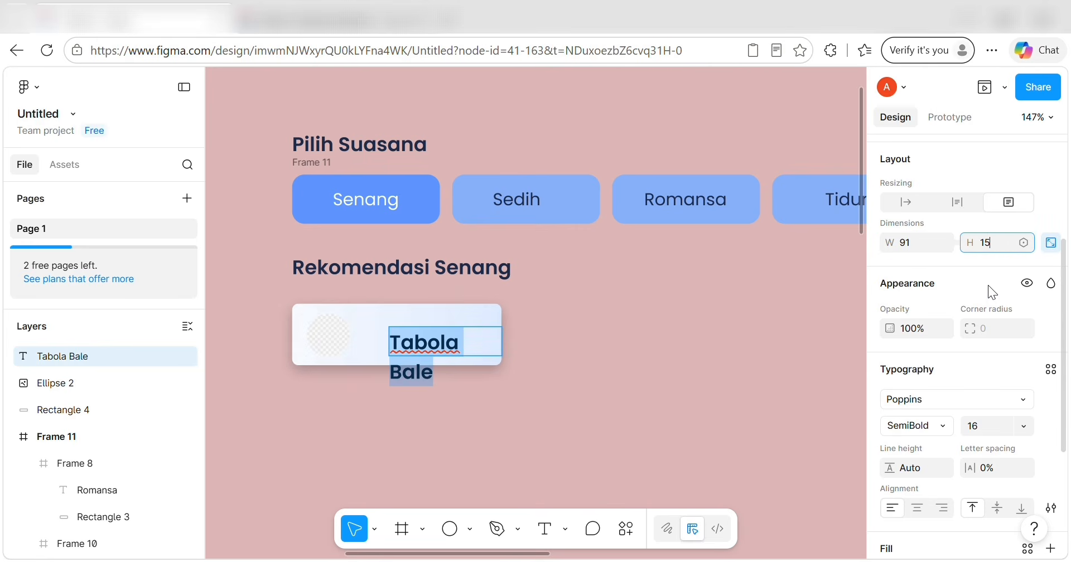
{"action": "scroll", "coordinate": [988, 310], "scroll_direction": "down", "scroll_amount": 3}
{"action": "scroll", "coordinate": [951, 363], "scroll_direction": "down", "scroll_amount": 3}
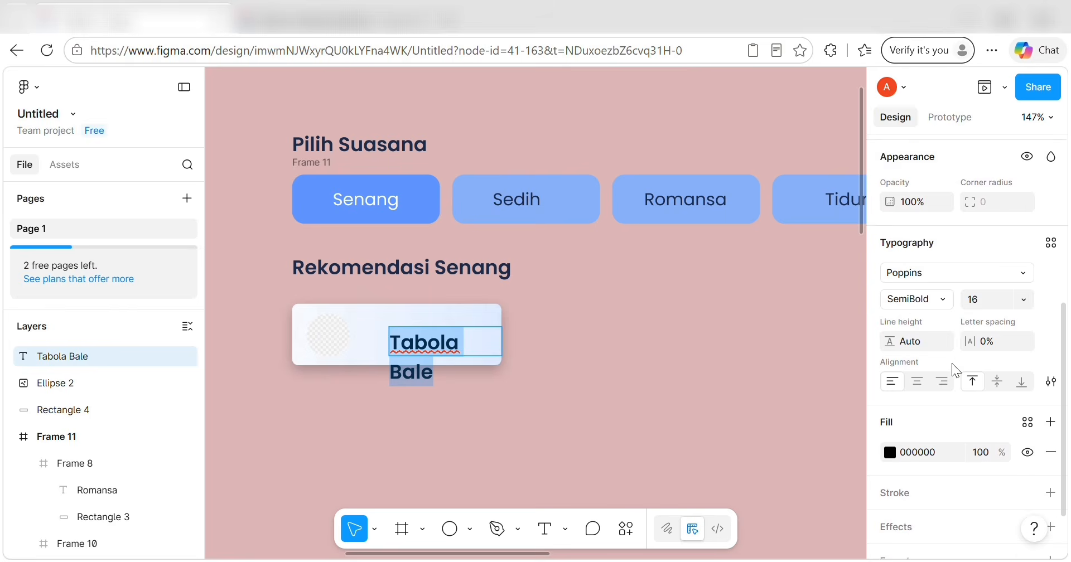
Style the title Medium 12 in the TEKS UTAMA colour, fitting it on one line.
{"action": "left_click", "coordinate": [946, 271]}
{"action": "left_click", "coordinate": [941, 254]}
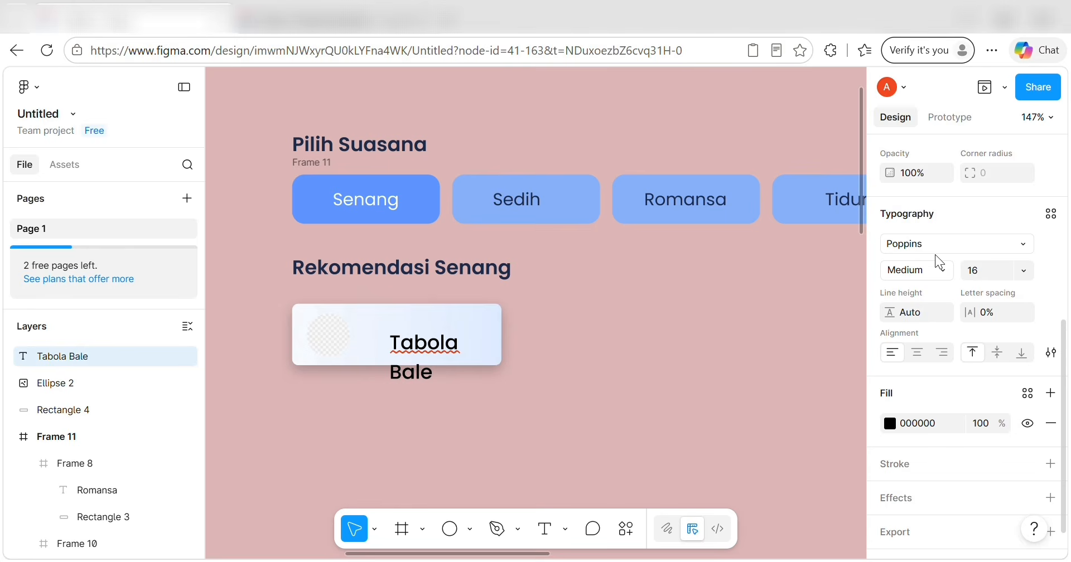
{"action": "left_click", "coordinate": [1023, 272]}
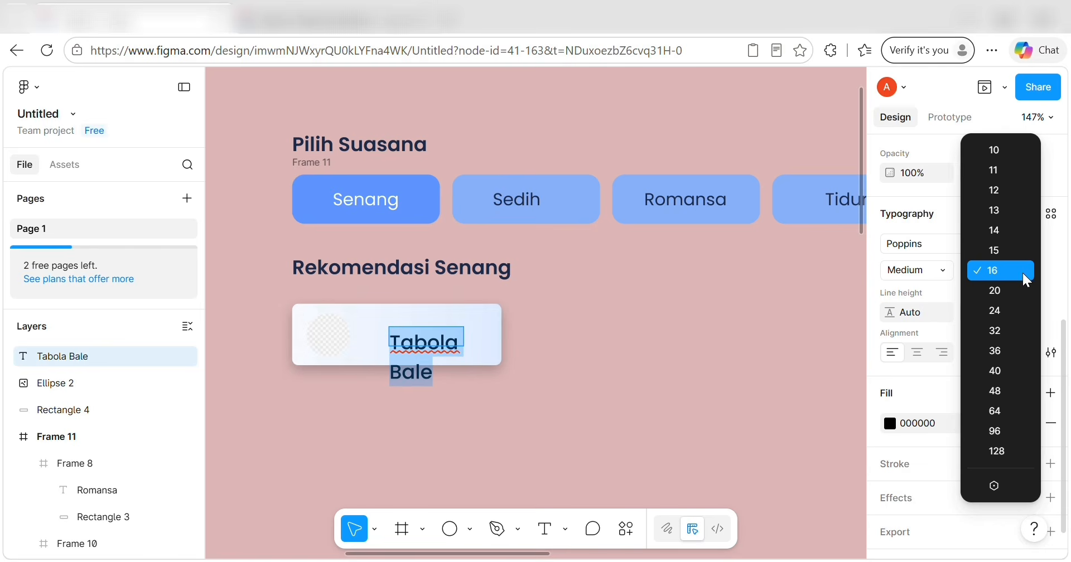
{"action": "left_click", "coordinate": [990, 191]}
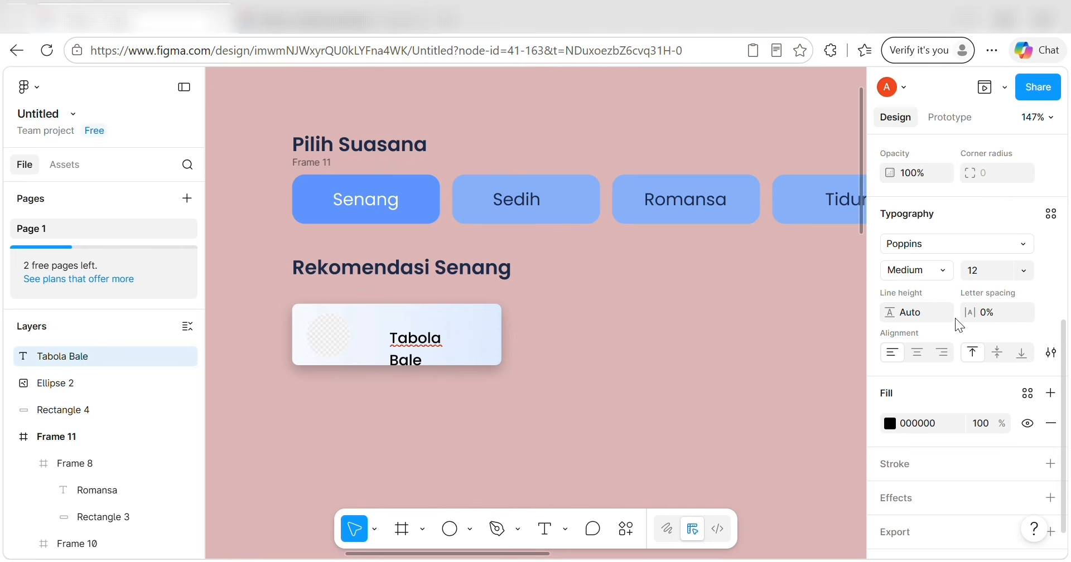
{"action": "scroll", "coordinate": [960, 366], "scroll_direction": "down", "scroll_amount": 1}
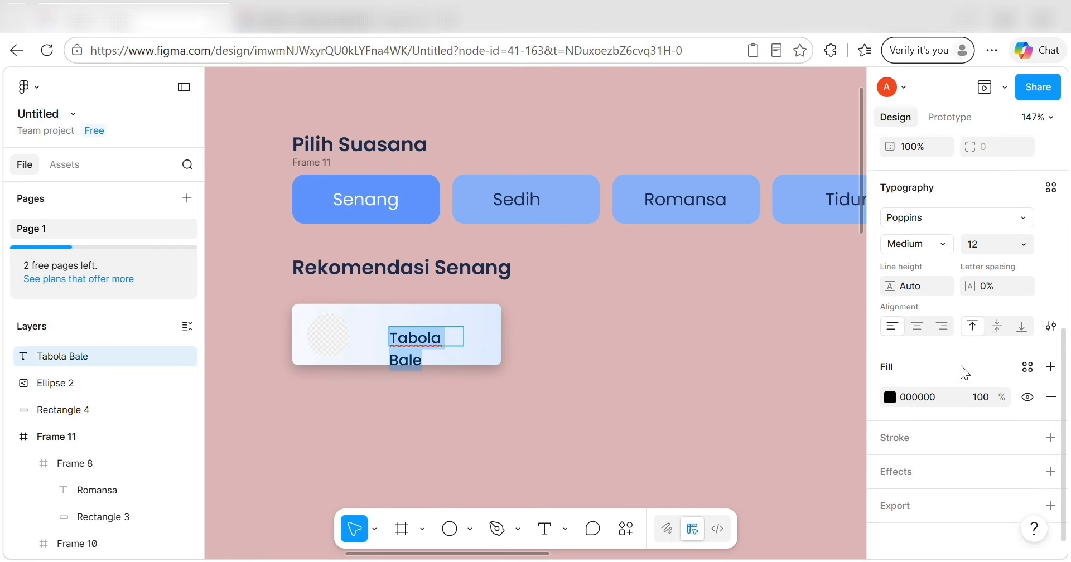
{"action": "left_click", "coordinate": [1027, 361]}
{"action": "left_click", "coordinate": [748, 417]}
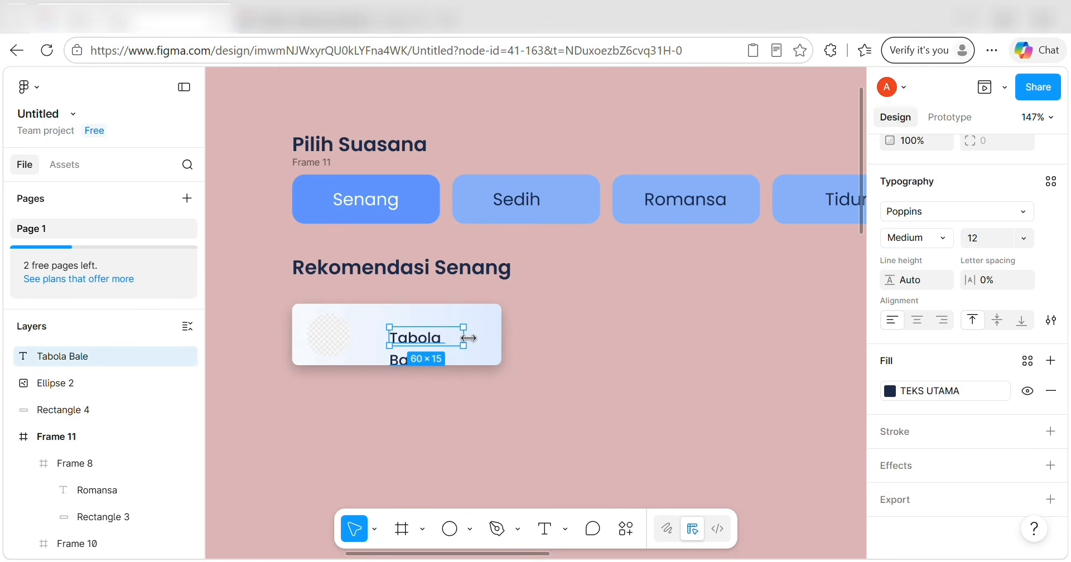
{"action": "left_click_drag", "start_coordinate": [468, 338], "coordinate": [433, 351]}
Duplicate the title, retype it as 'Silent Open Up', and widen the box to fit one line.
{"action": "key", "text": "ctrl+d"}
{"action": "double_click", "coordinate": [432, 351]}
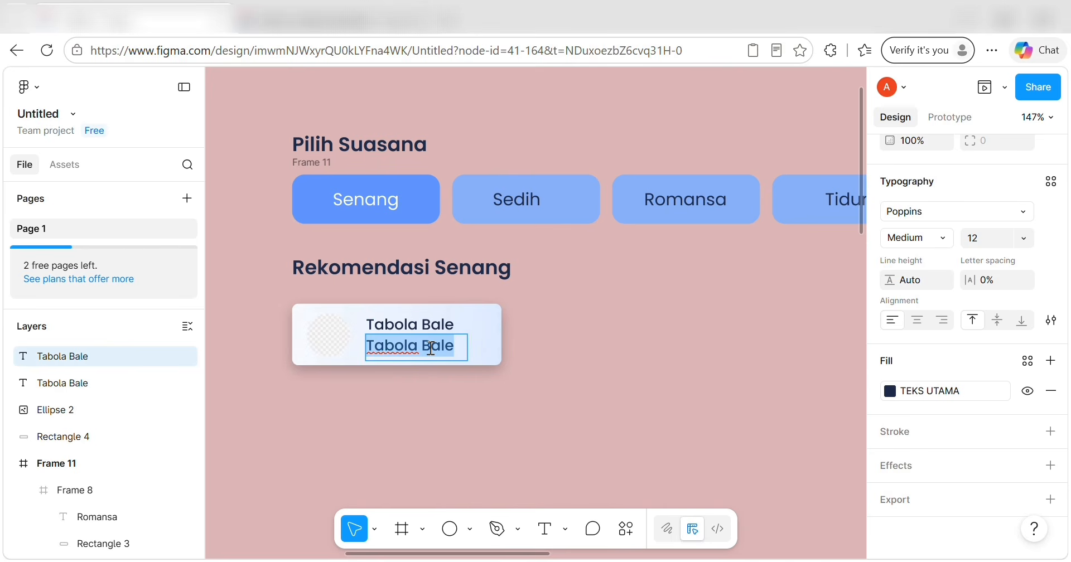
{"action": "key", "text": "BackSpace"}
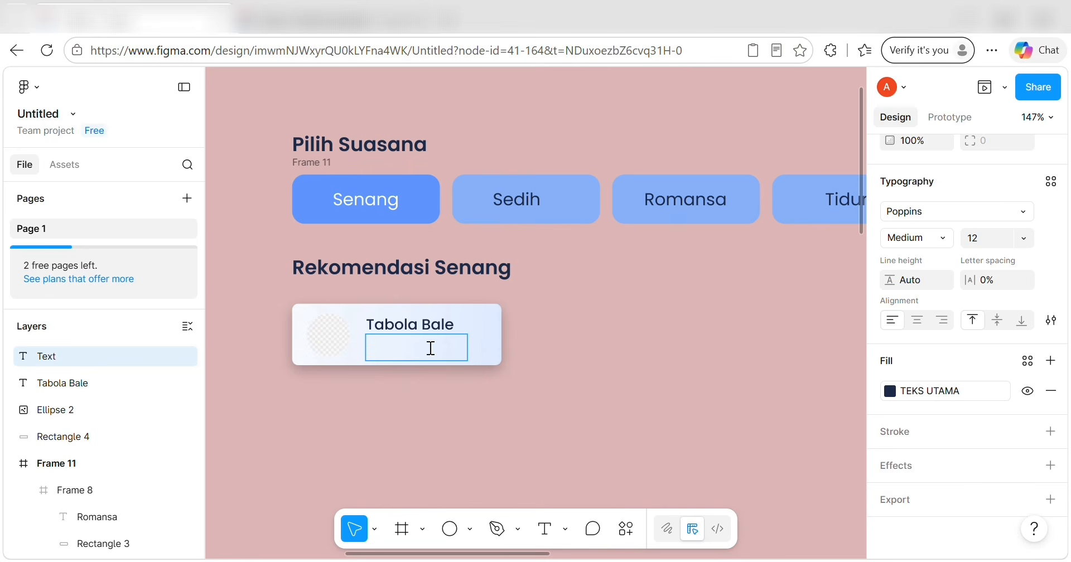
{"action": "type", "text": "Silent Opem"}
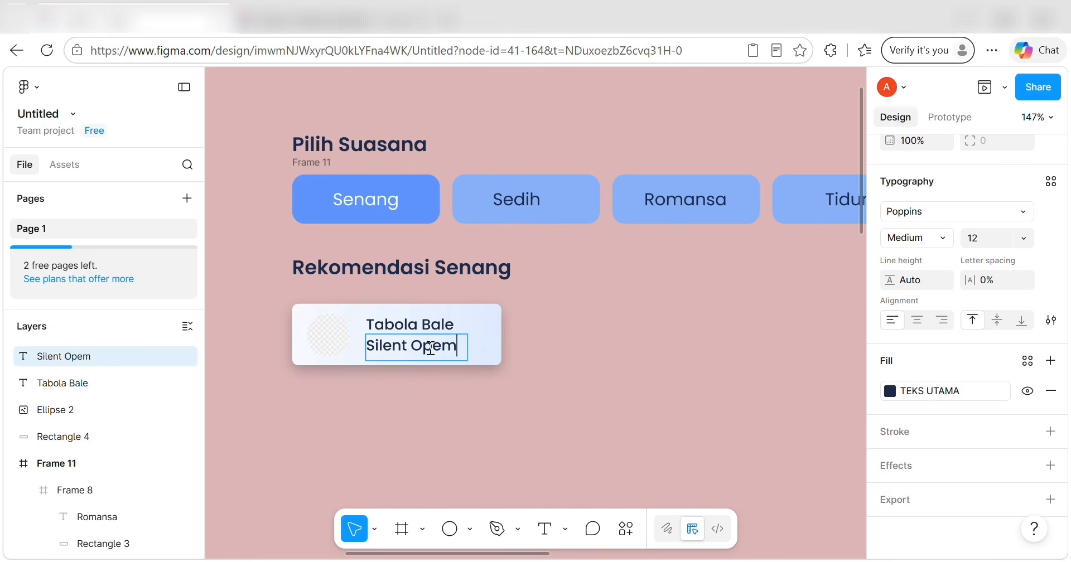
{"action": "key", "text": "BackSpace"}
{"action": "type", "text": "n Uo"}
{"action": "key", "text": "BackSpace"}
{"action": "type", "text": "p"}
{"action": "key", "text": "Escape"}
{"action": "left_click_drag", "start_coordinate": [469, 344], "coordinate": [483, 343]}
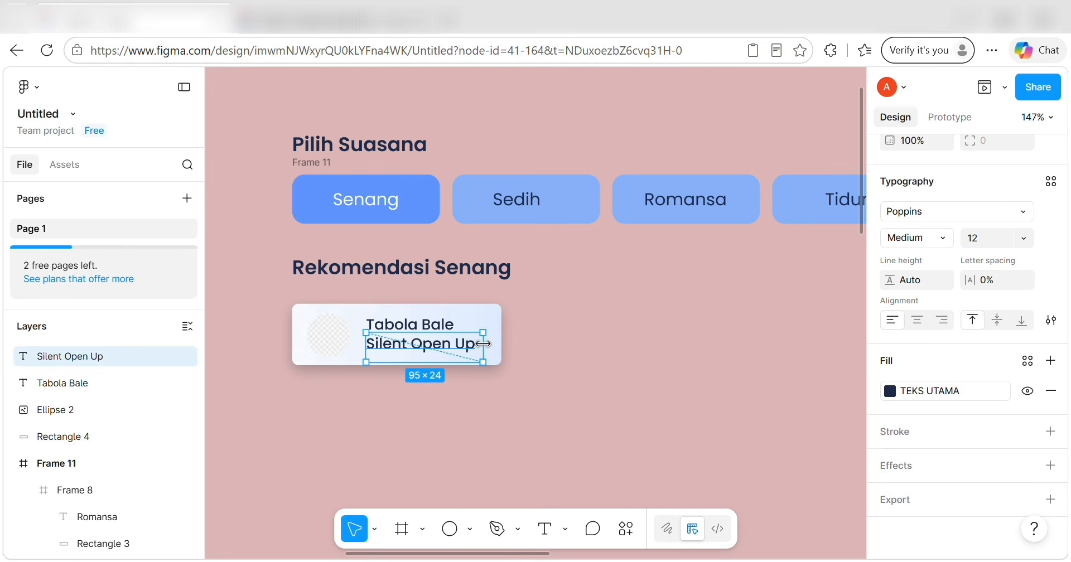
{"action": "scroll", "coordinate": [936, 266], "scroll_direction": "up", "scroll_amount": 2}
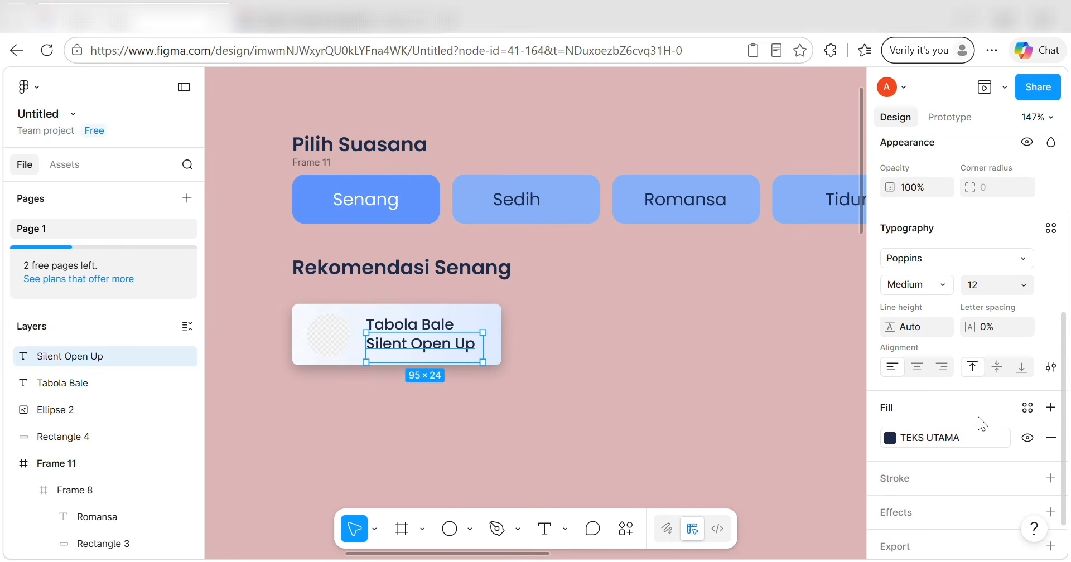
Fill the line with hex 475569, saved as a new colour variable named TEKS KE 2.
{"action": "left_click", "coordinate": [892, 437]}
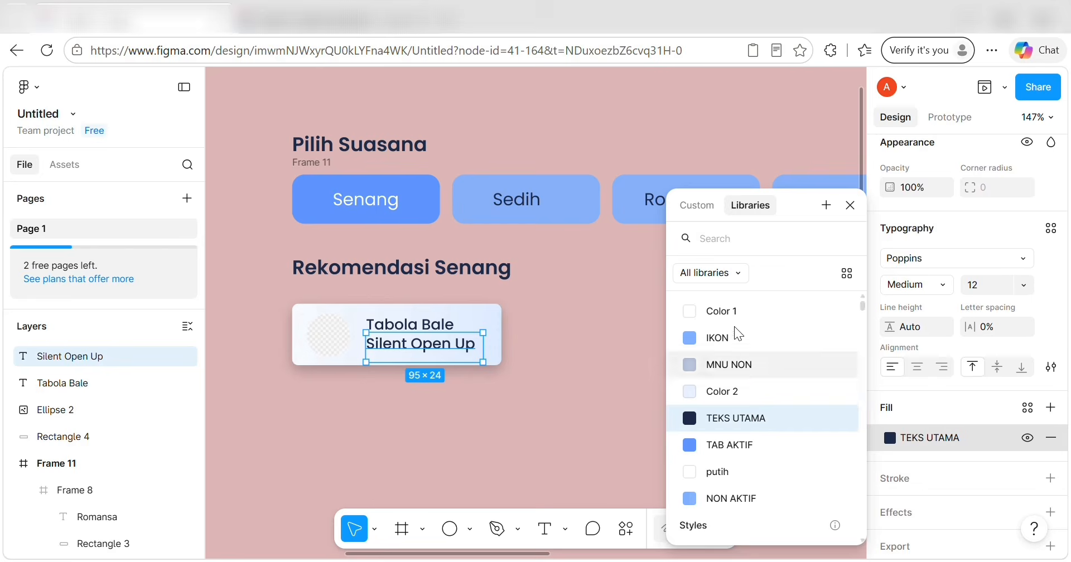
{"action": "left_click", "coordinate": [698, 205]}
{"action": "left_click", "coordinate": [768, 504]}
{"action": "key", "text": "BackSpace"}
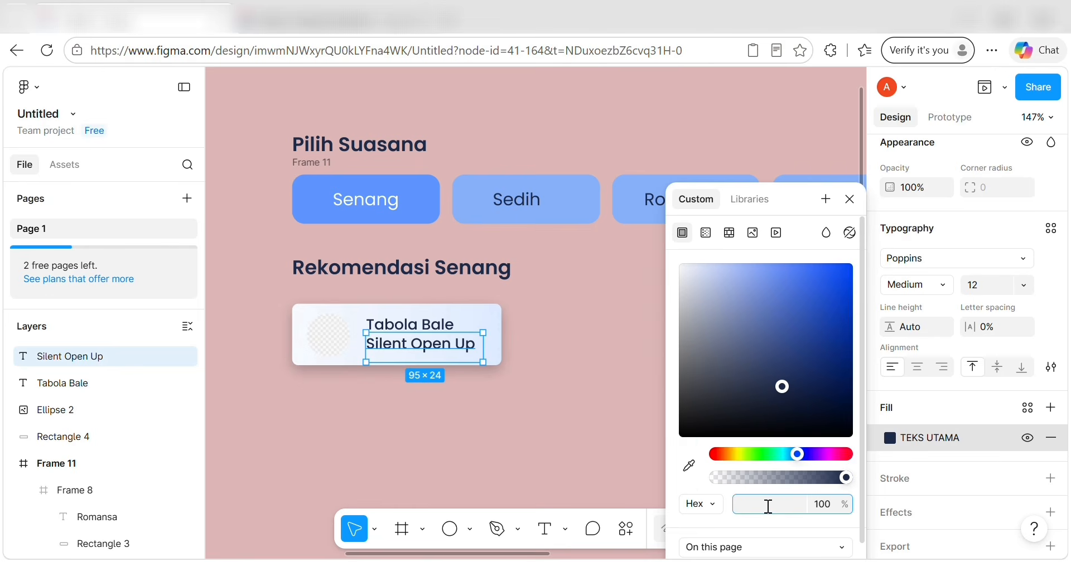
{"action": "type", "text": "475569"}
{"action": "key", "text": "Return"}
{"action": "left_click", "coordinate": [825, 200]}
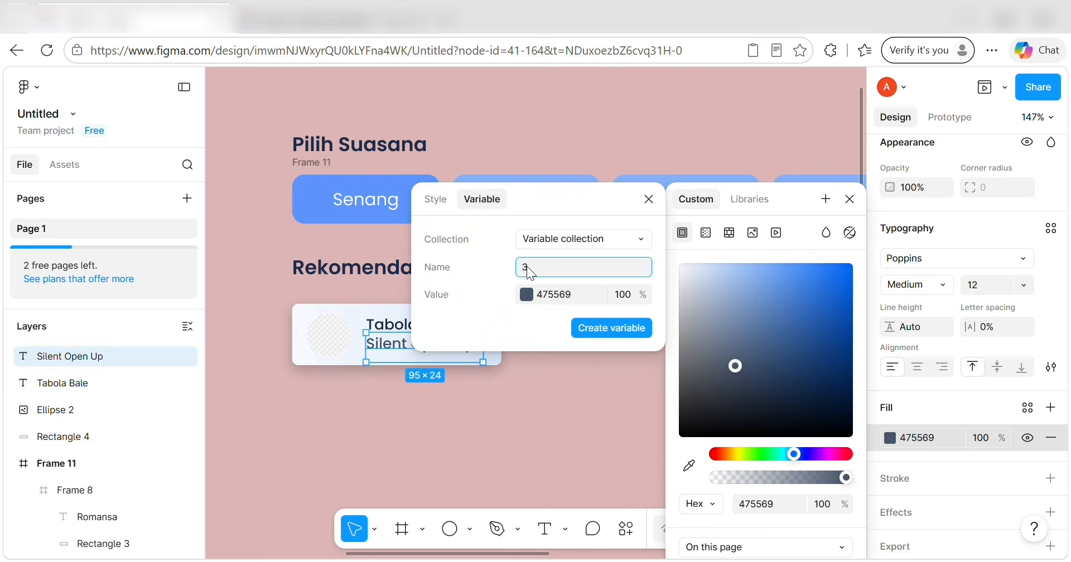
{"action": "key", "text": "BackSpace"}
{"action": "type", "text": "TEKS"}
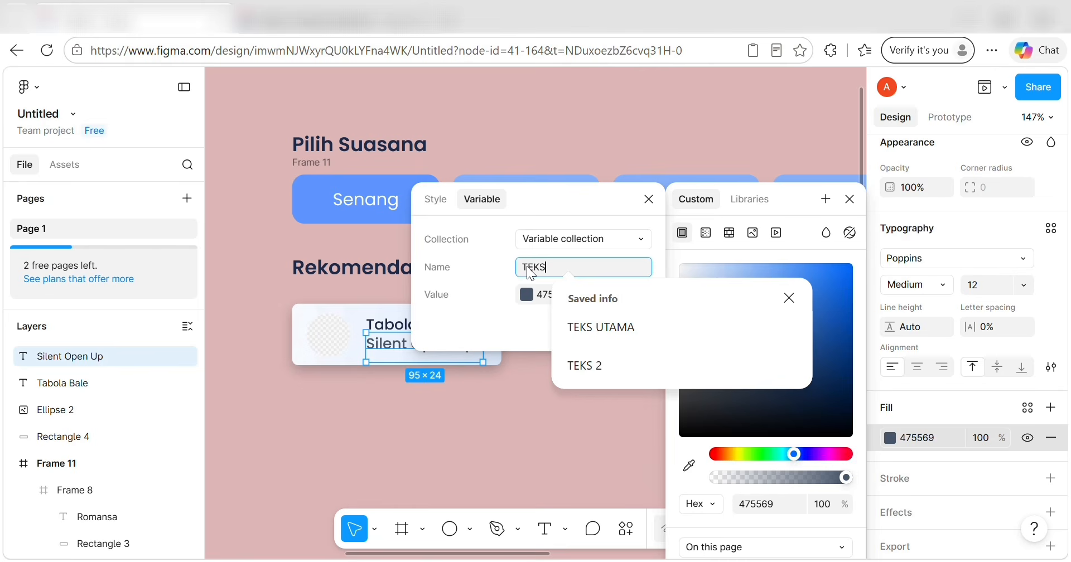
{"action": "type", "text": " KE 2"}
{"action": "key", "text": "Return"}
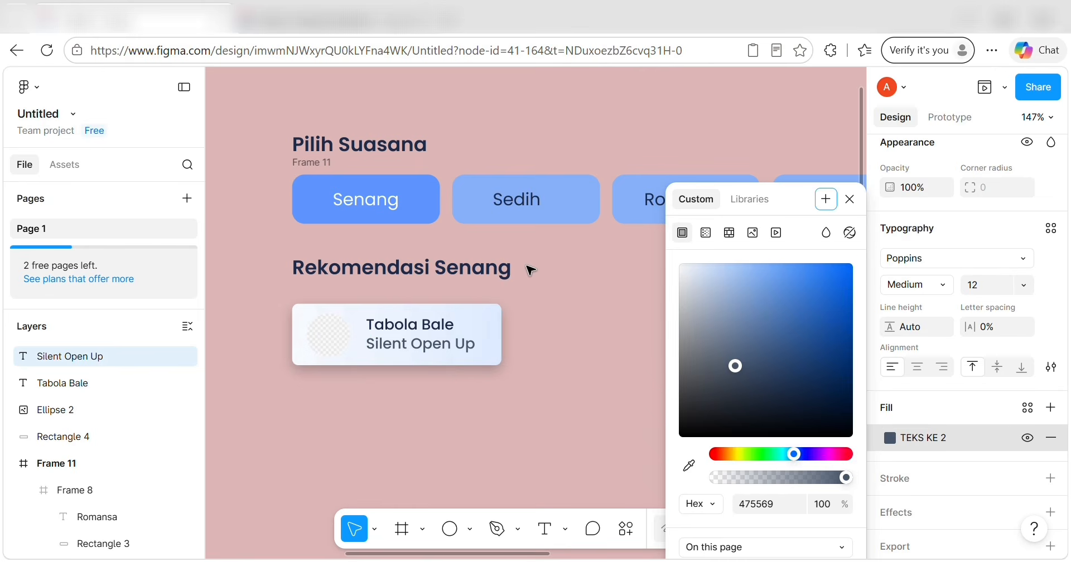
Set the Silent Open Up line to font size 11 in Regular weight.
{"action": "scroll", "coordinate": [939, 306], "scroll_direction": "up", "scroll_amount": 2}
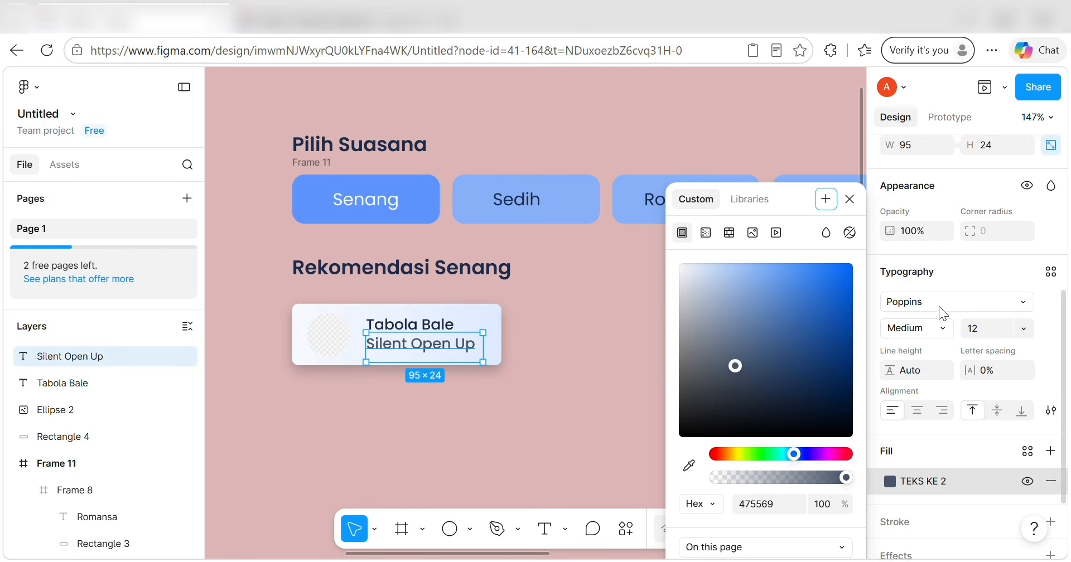
{"action": "left_click", "coordinate": [1023, 330]}
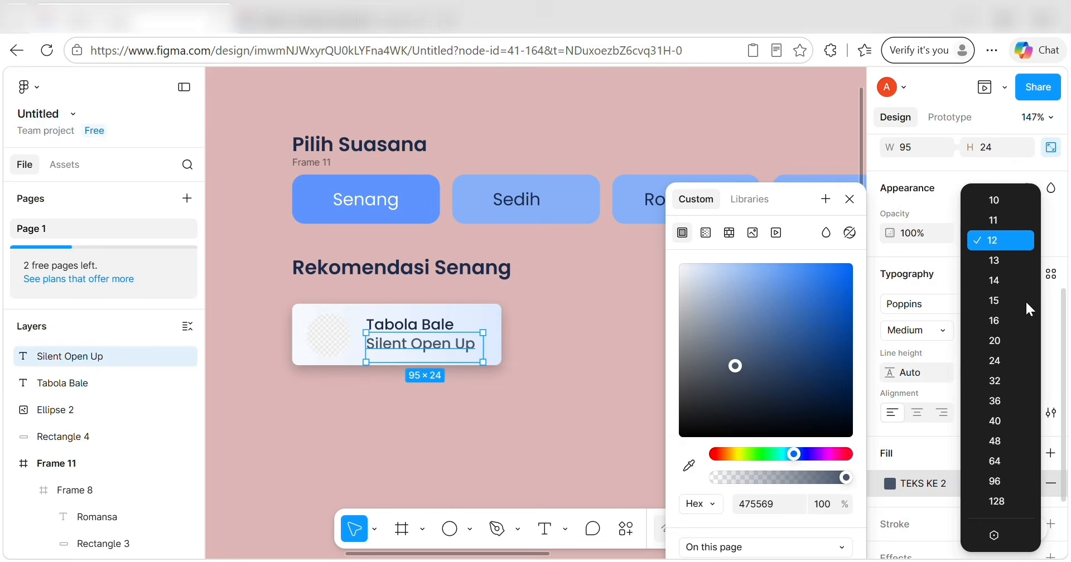
{"action": "left_click", "coordinate": [1010, 220]}
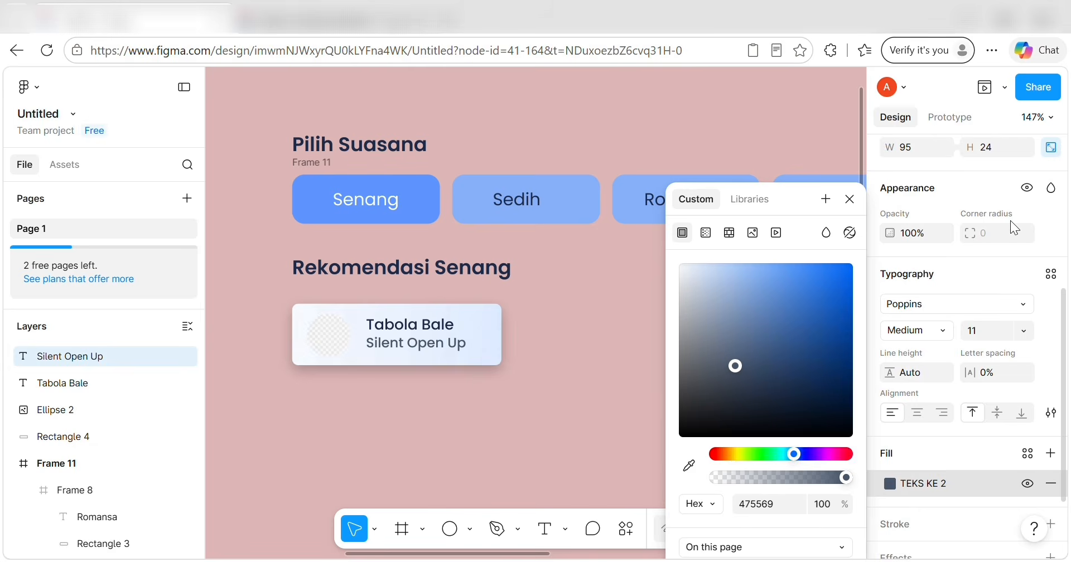
{"action": "left_click", "coordinate": [945, 328]}
{"action": "left_click", "coordinate": [946, 313]}
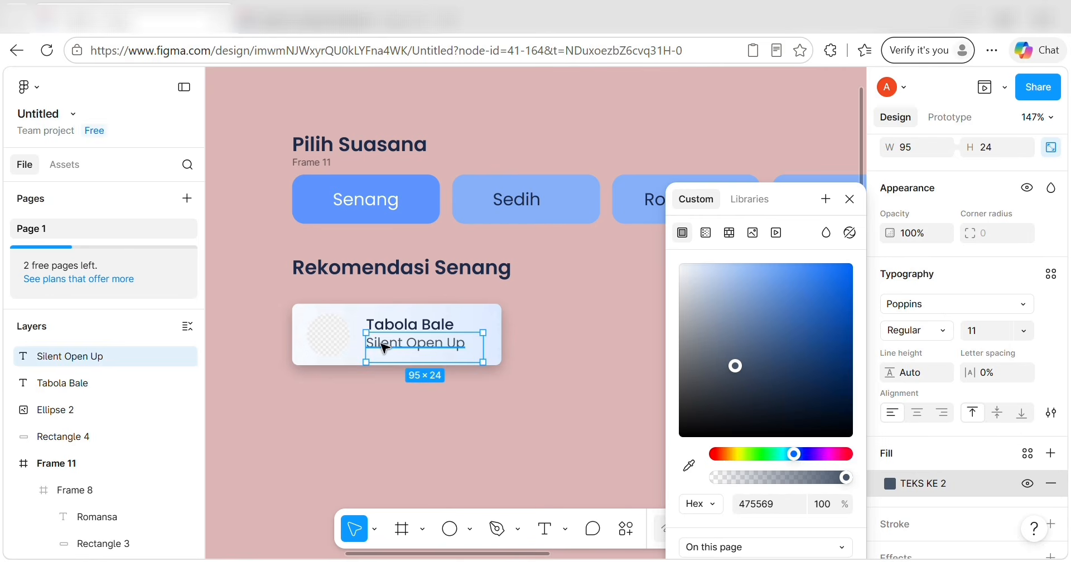
Nudge Silent Open Up slightly down beneath the Tabola Bale title.
{"action": "left_click", "coordinate": [411, 409]}
{"action": "left_click", "coordinate": [405, 350]}
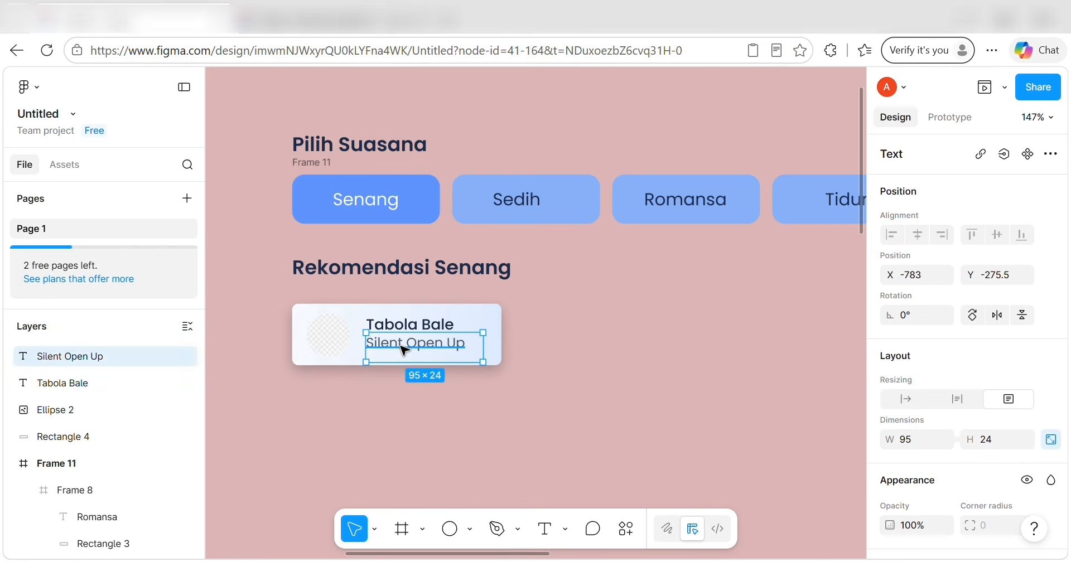
{"action": "key", "text": "Down"}
{"action": "key", "text": "Down"}
{"action": "key", "text": "Up"}
{"action": "key", "text": "Down"}
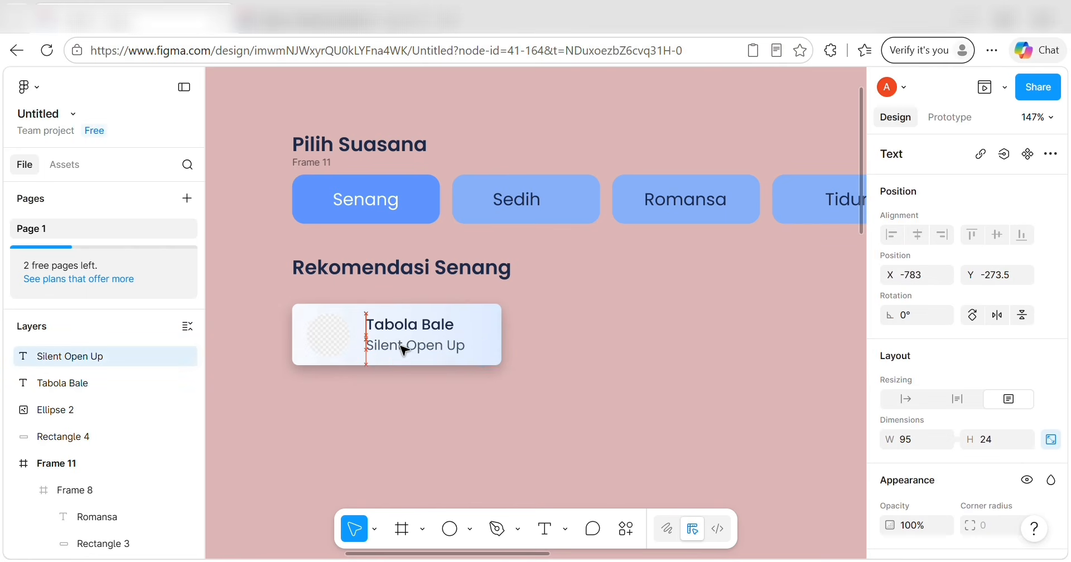
{"action": "left_click", "coordinate": [399, 329]}
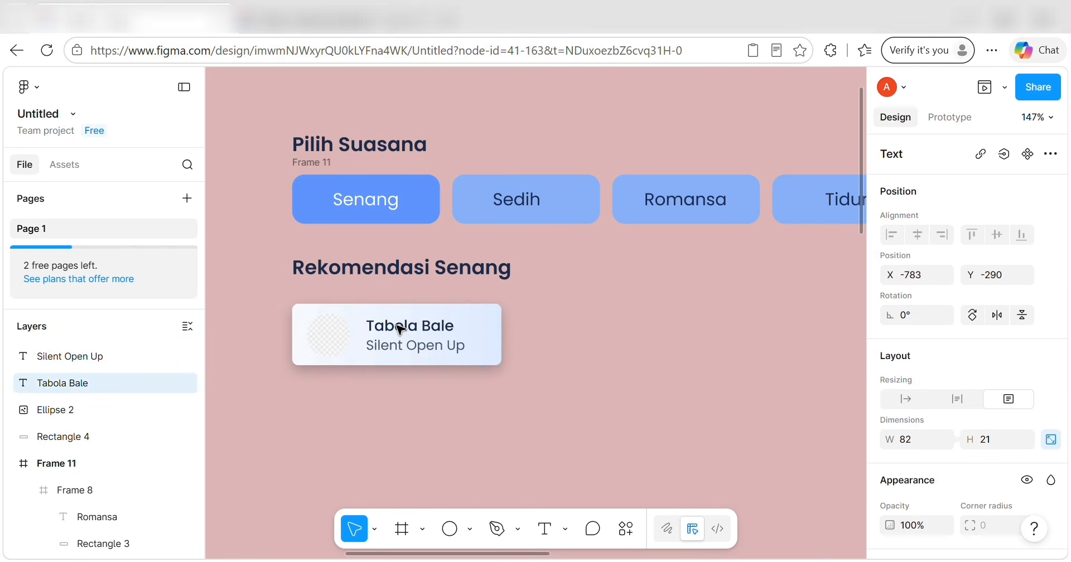
{"action": "left_click", "coordinate": [535, 425]}
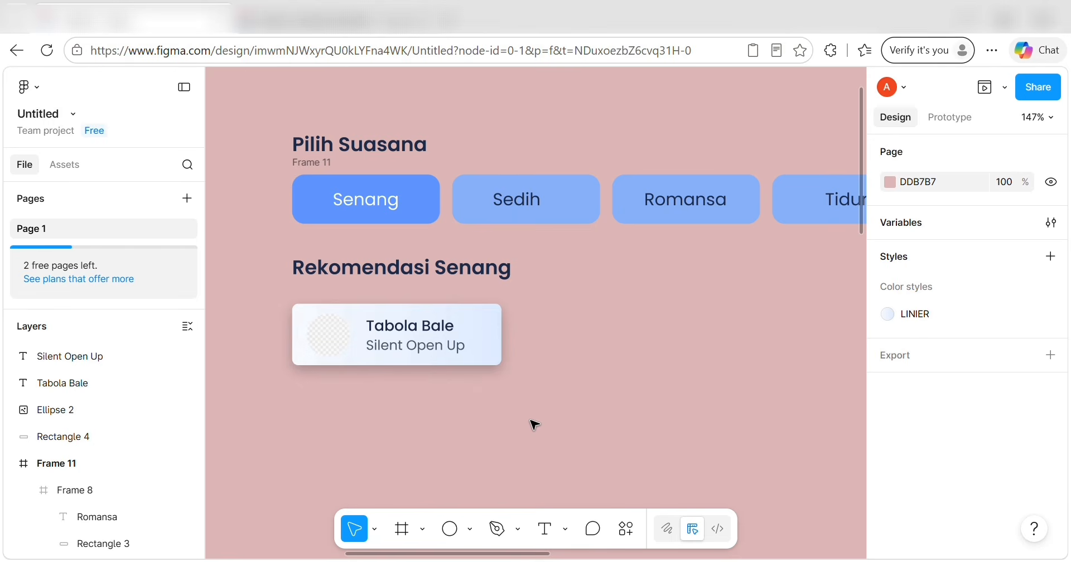
Wrap the four song-card parts in Frame 12 and duplicate it as Frame 13.
{"action": "left_click_drag", "start_coordinate": [275, 296], "coordinate": [518, 385]}
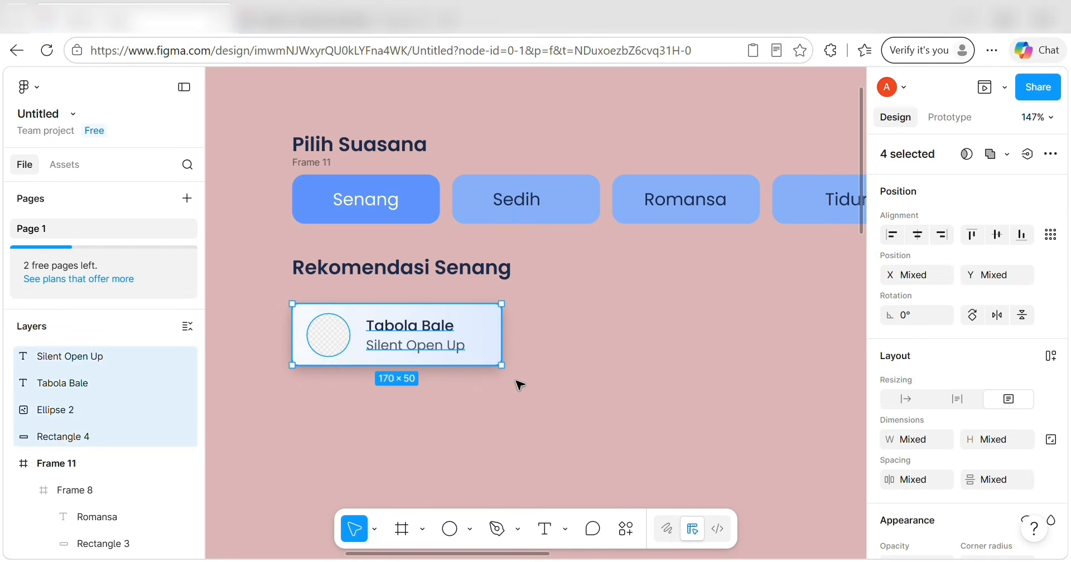
{"action": "right_click", "coordinate": [463, 334]}
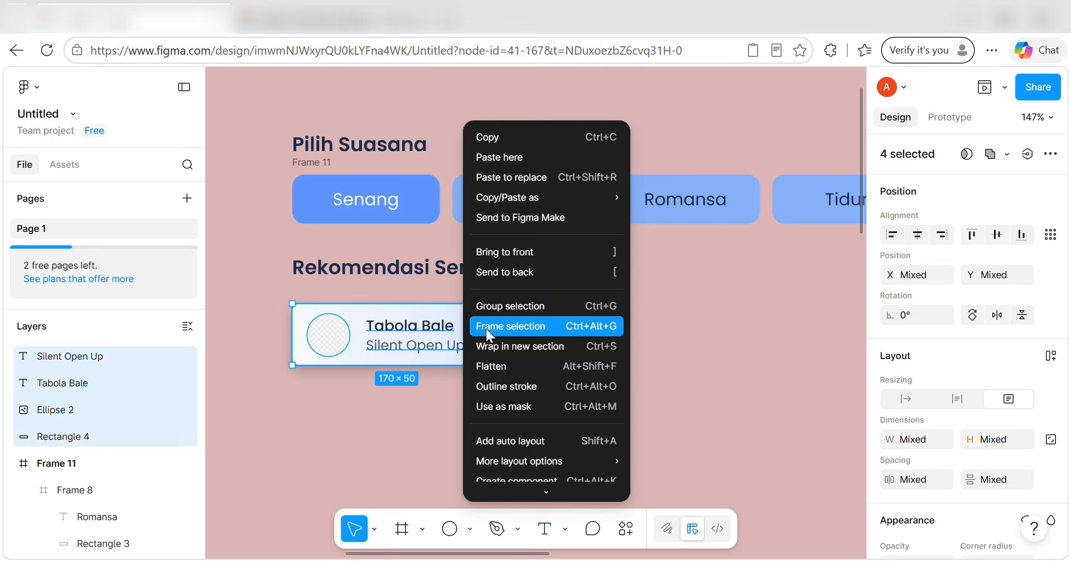
{"action": "left_click", "coordinate": [486, 327]}
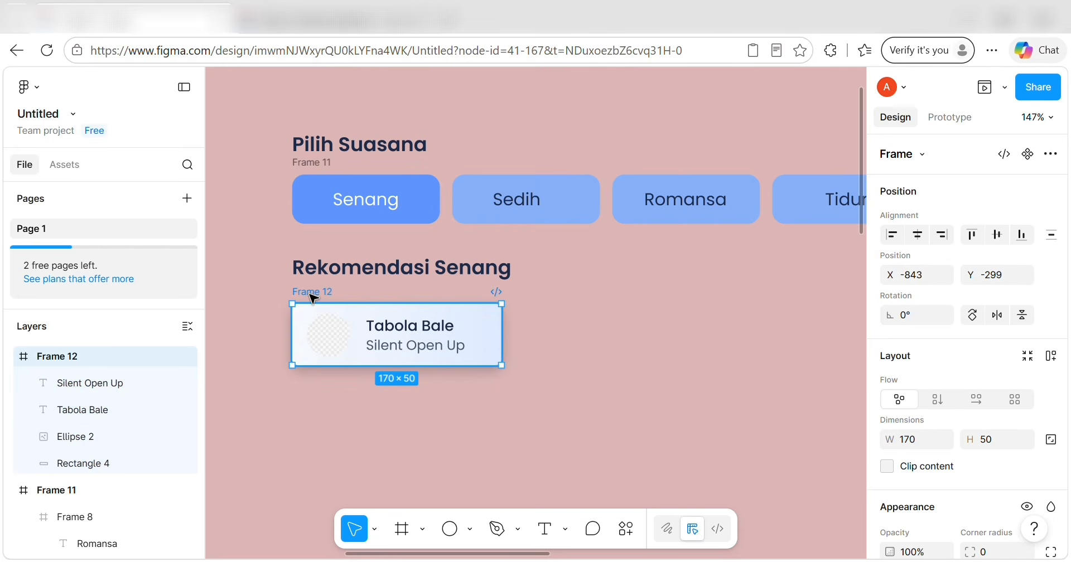
{"action": "key", "text": "ctrl+d"}
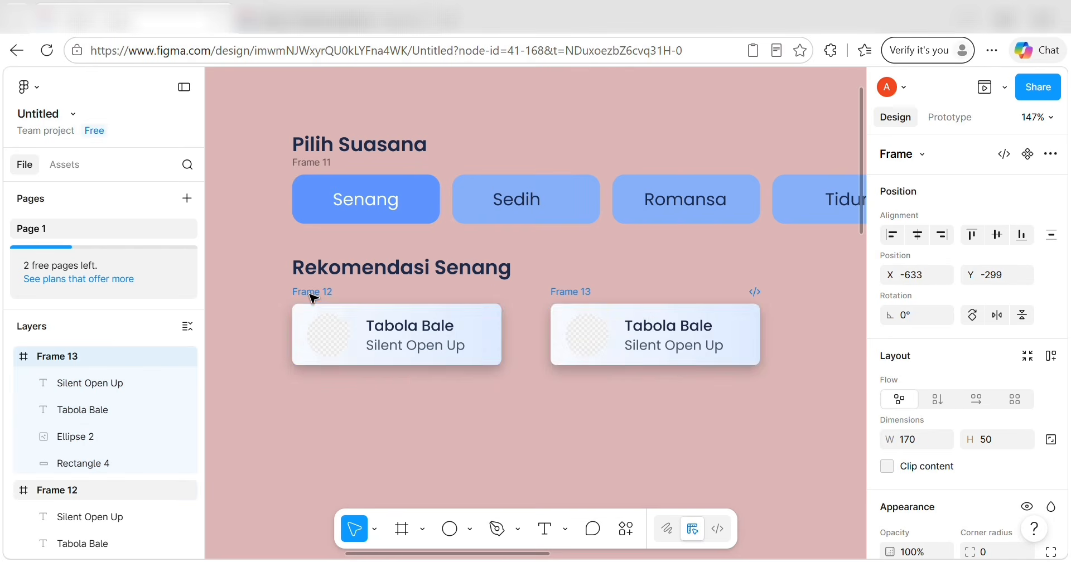
Nudge Frame 13 left so it sits right beside Frame 12.
{"action": "left_click", "coordinate": [478, 322]}
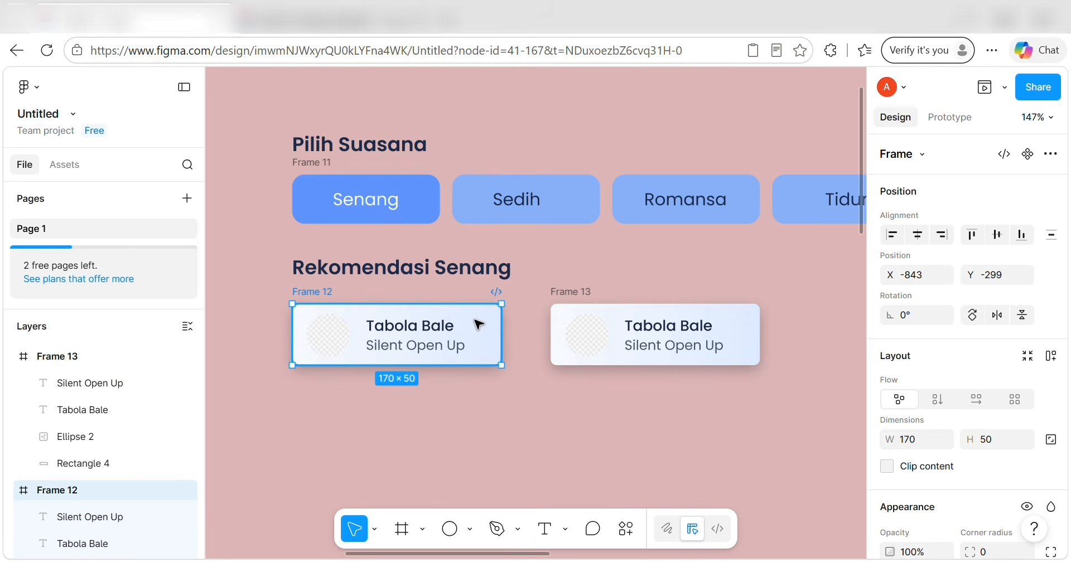
{"action": "key", "text": "Left"}
{"action": "key", "text": "Left"}
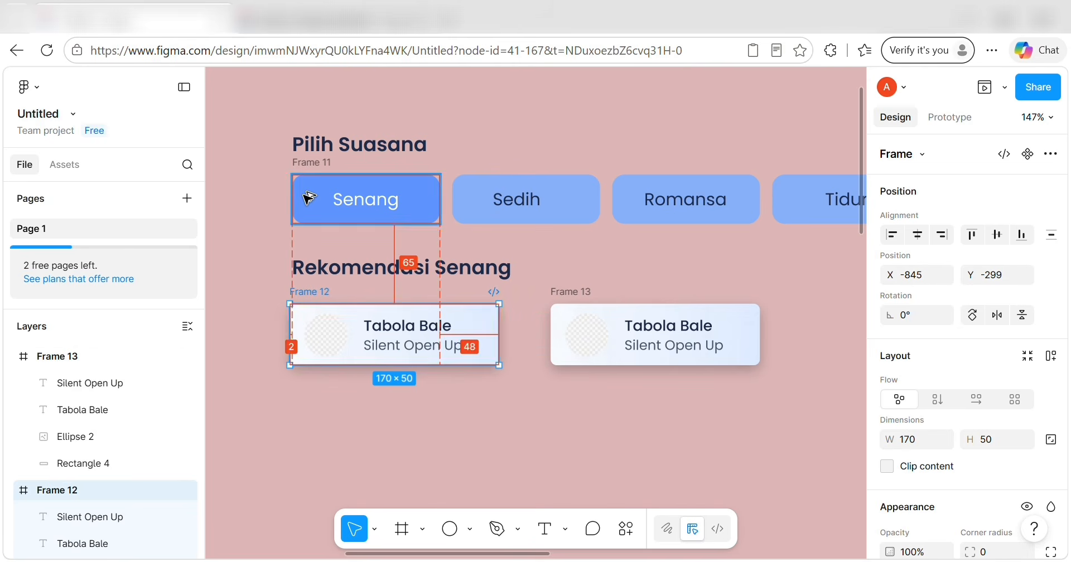
{"action": "key", "text": "Right"}
{"action": "key", "text": "Right"}
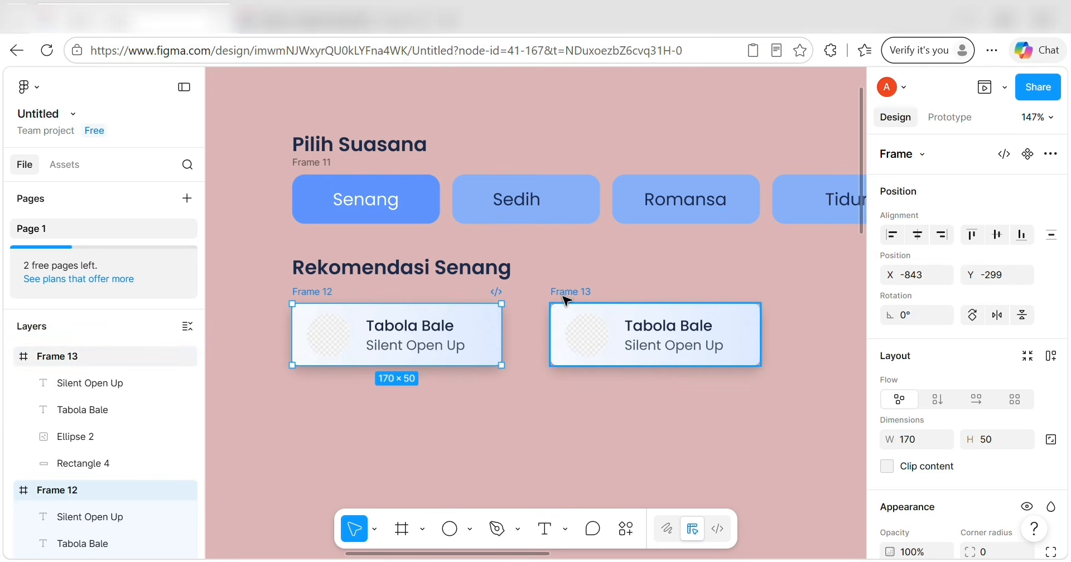
{"action": "left_click", "coordinate": [563, 315]}
{"action": "key", "text": "Left"}
{"action": "key", "text": "Left"}
{"action": "key", "text": "Left"}
{"action": "key", "text": "Left"}
{"action": "key", "text": "Left"}
{"action": "key", "text": "Left"}
{"action": "key", "text": "Left"}
{"action": "key", "text": "Left"}
{"action": "key", "text": "Left"}
{"action": "key", "text": "Left"}
{"action": "key", "text": "Left"}
{"action": "key", "text": "Left"}
{"action": "key", "text": "Left"}
{"action": "key", "text": "Left"}
{"action": "key", "text": "Left"}
{"action": "key", "text": "Left"}
{"action": "key", "text": "Left"}
{"action": "key", "text": "Left"}
{"action": "key", "text": "Left"}
{"action": "key", "text": "Left"}
{"action": "key", "text": "Left"}
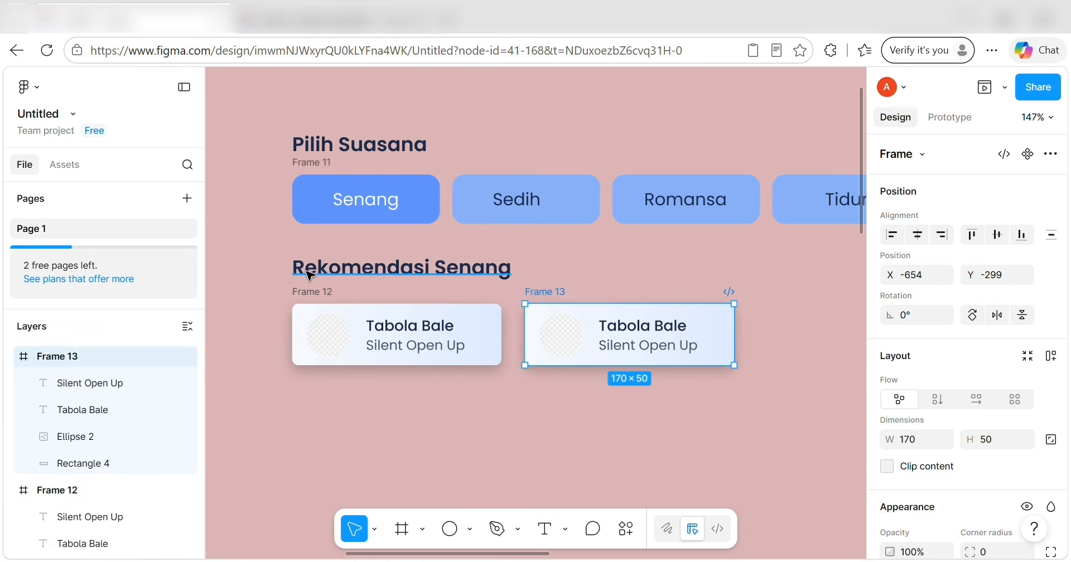
Build the second row: Frame 14 under Frame 12 and Frame 16 aligned under Frame 13.
{"action": "left_click", "coordinate": [316, 294]}
{"action": "key", "text": "ctrl+d"}
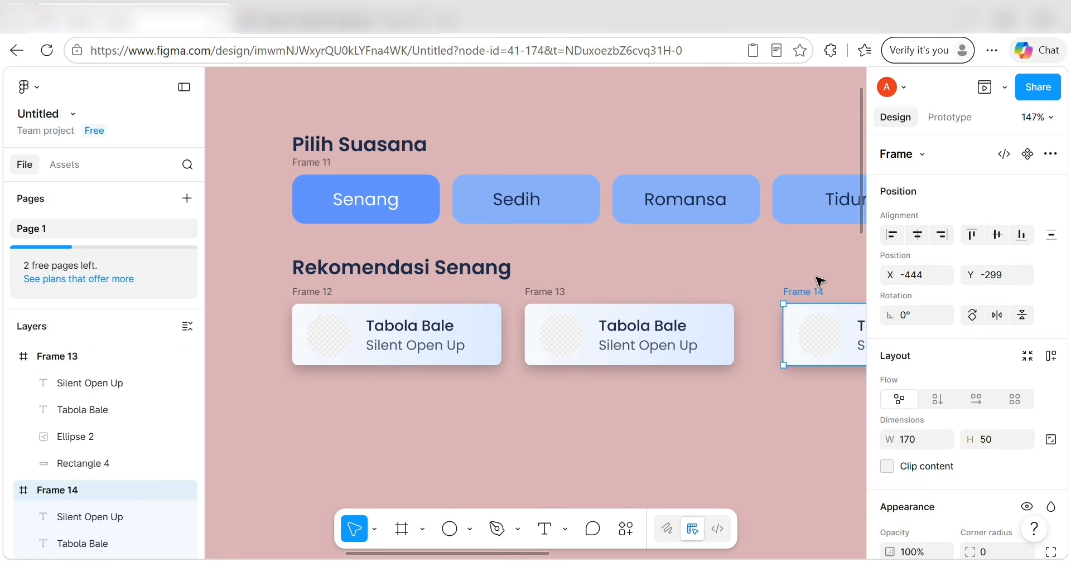
{"action": "left_click_drag", "start_coordinate": [817, 293], "coordinate": [321, 366]}
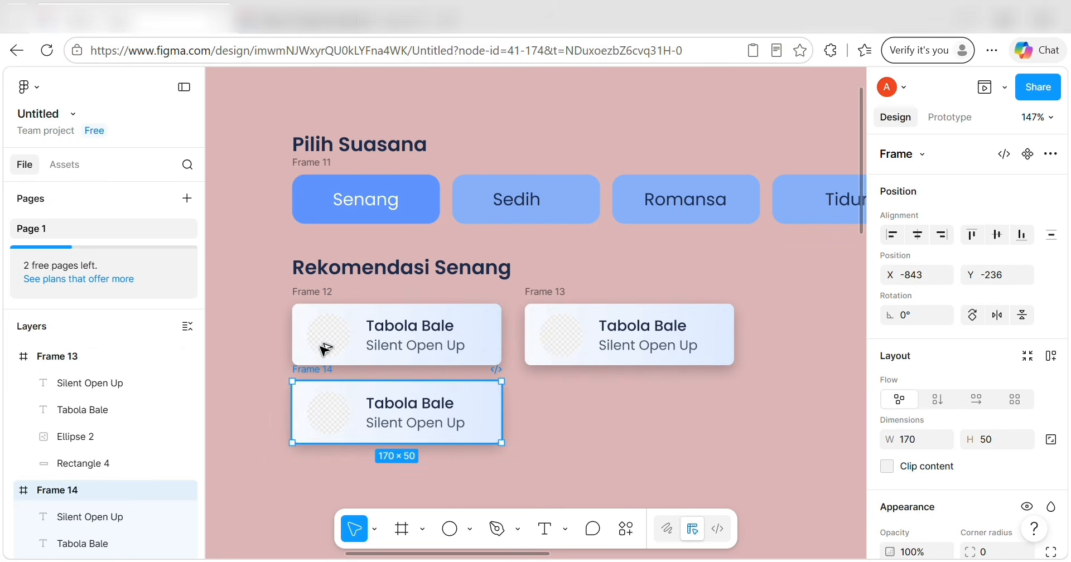
{"action": "key", "text": "Up"}
{"action": "key", "text": "Up"}
{"action": "key", "text": "Up"}
{"action": "key", "text": "Up"}
{"action": "key", "text": "Up"}
{"action": "key", "text": "Up"}
{"action": "key", "text": "Up"}
{"action": "key", "text": "Up"}
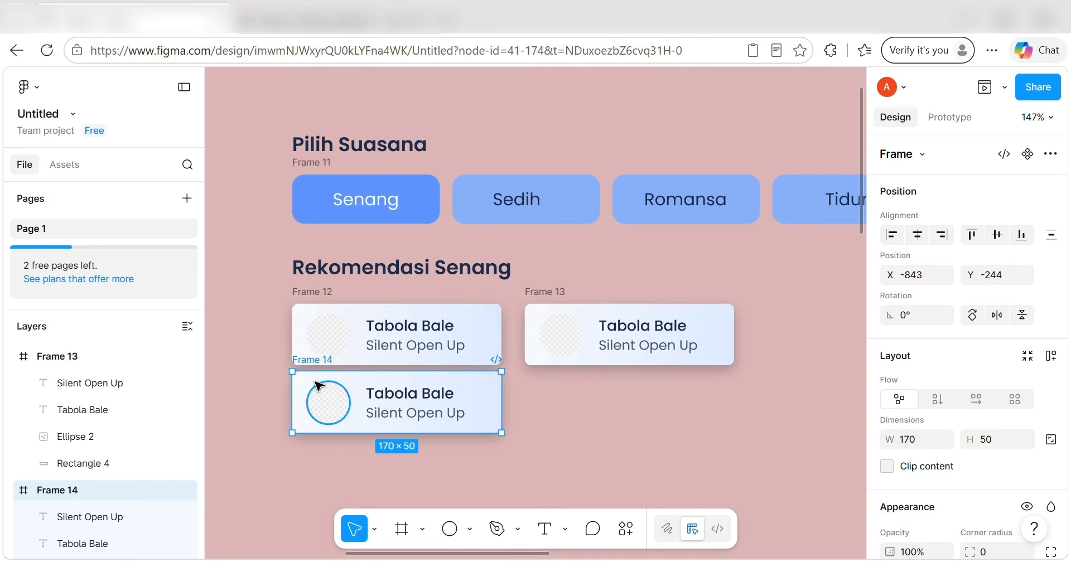
{"action": "key", "text": "ctrl+d"}
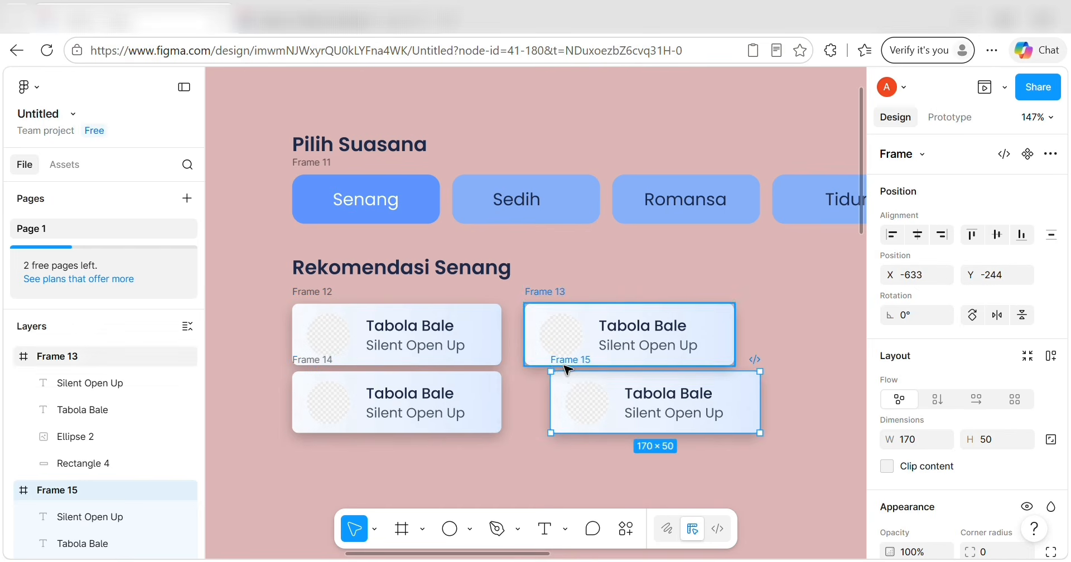
{"action": "left_click_drag", "start_coordinate": [575, 369], "coordinate": [548, 365]}
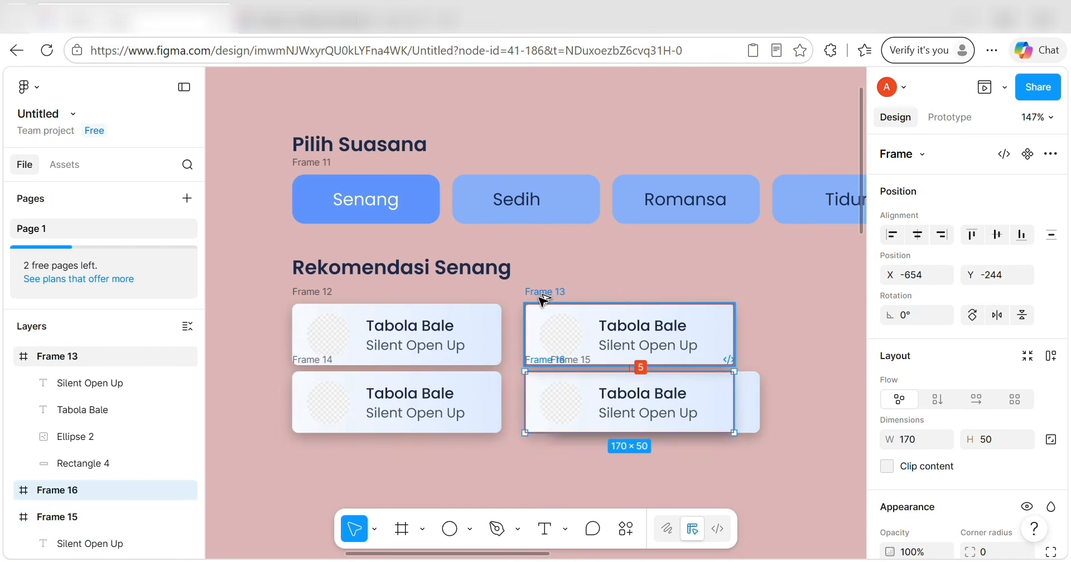
{"action": "key", "text": "Left"}
{"action": "key", "text": "Right"}
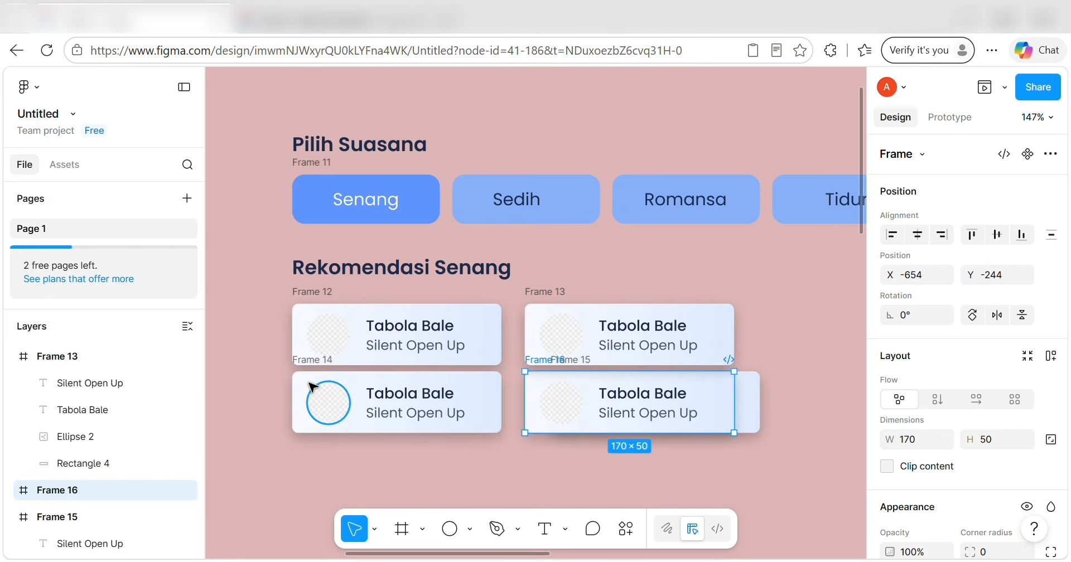
Delete stray Frame 15 and fill the third row with Frame 17 and a copy of Frame 16.
{"action": "key", "text": "ctrl+d"}
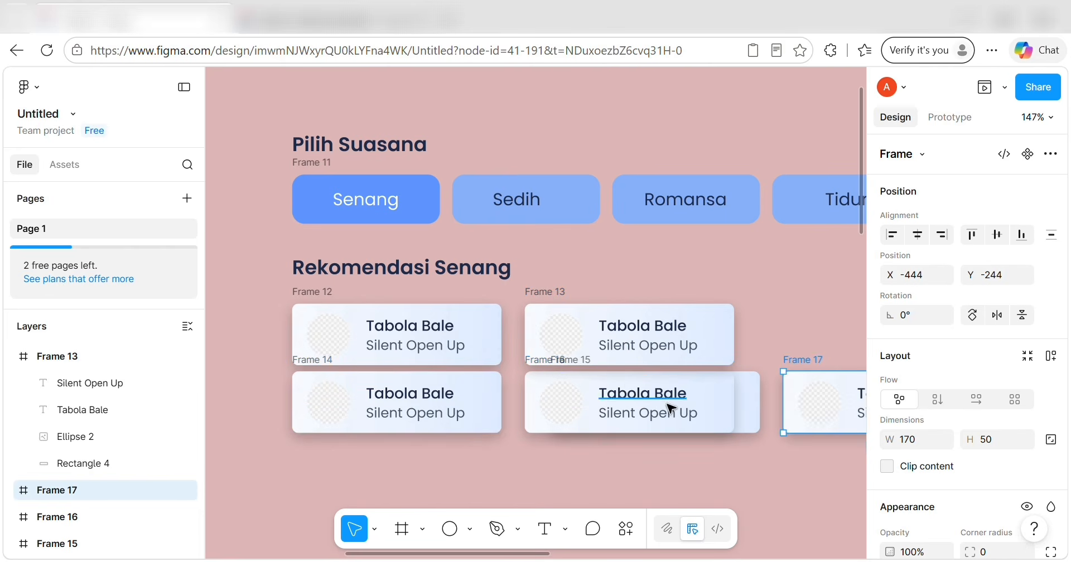
{"action": "left_click", "coordinate": [752, 405]}
{"action": "key", "text": "Delete"}
{"action": "left_click", "coordinate": [818, 361]}
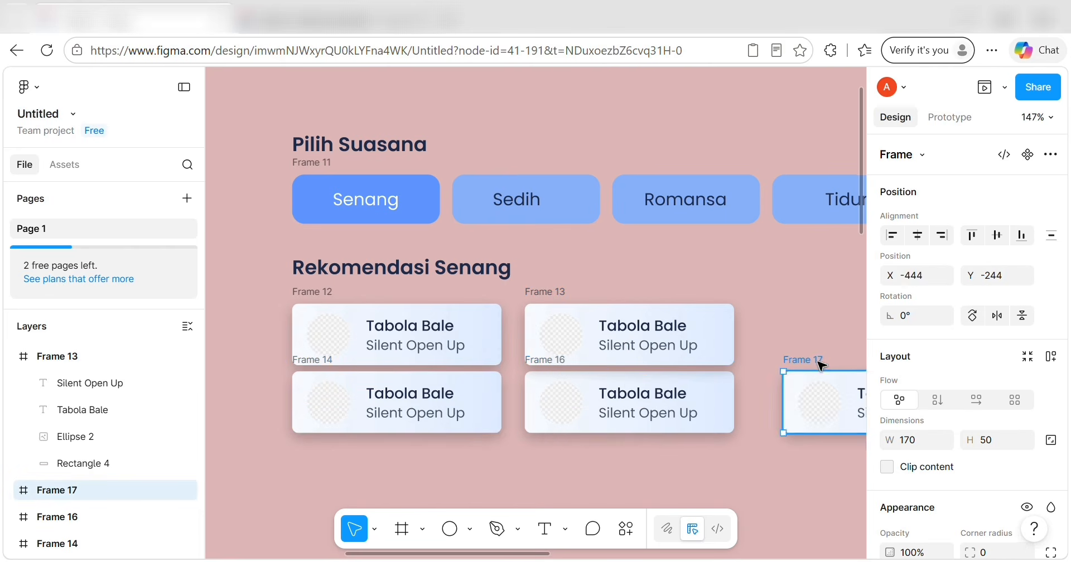
{"action": "left_click_drag", "start_coordinate": [818, 361], "coordinate": [330, 440]}
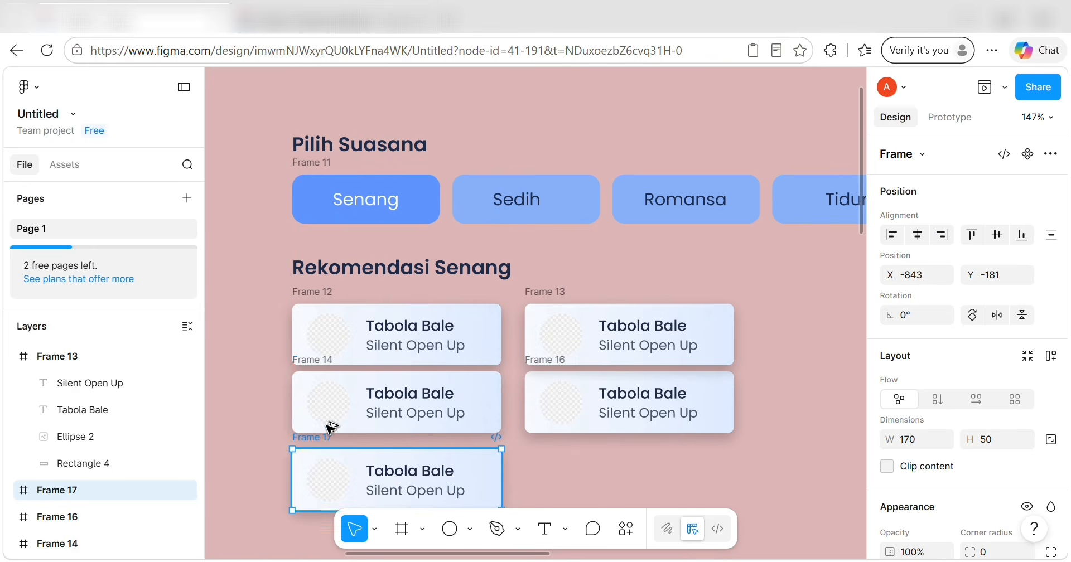
{"action": "key", "text": "Up"}
{"action": "key", "text": "Up"}
{"action": "key", "text": "Up"}
{"action": "key", "text": "Up"}
{"action": "key", "text": "Up"}
{"action": "key", "text": "Up"}
{"action": "key", "text": "Up"}
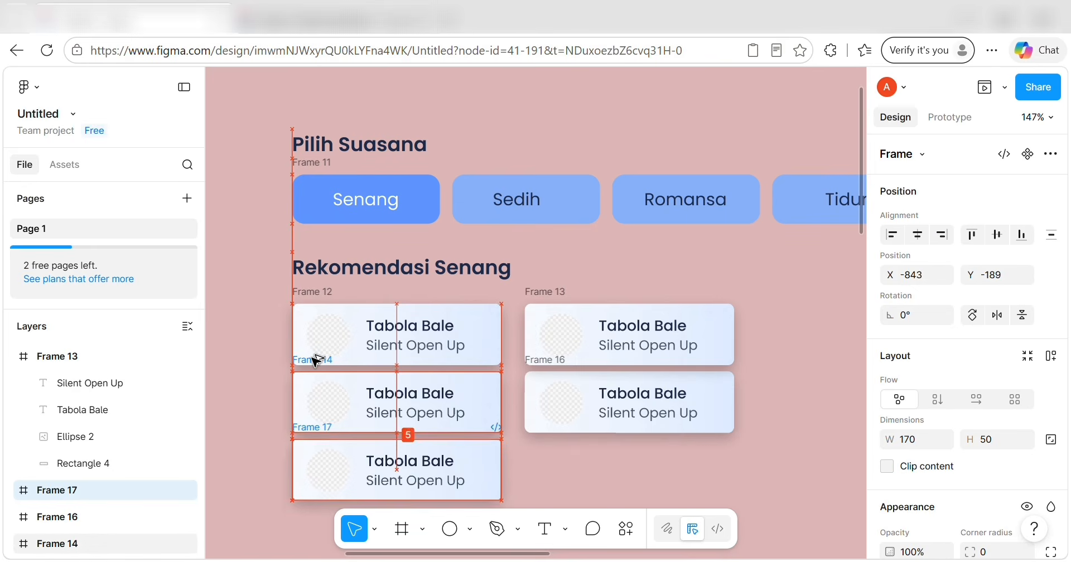
{"action": "left_click", "coordinate": [553, 359]}
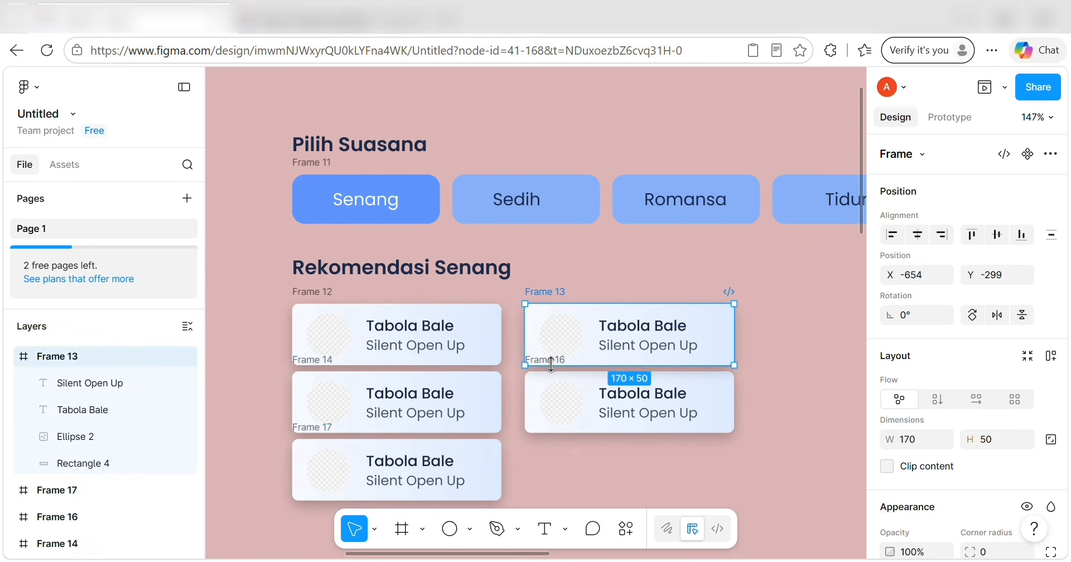
{"action": "left_click", "coordinate": [552, 375]}
{"action": "left_click_drag", "start_coordinate": [552, 375], "coordinate": [552, 427]}
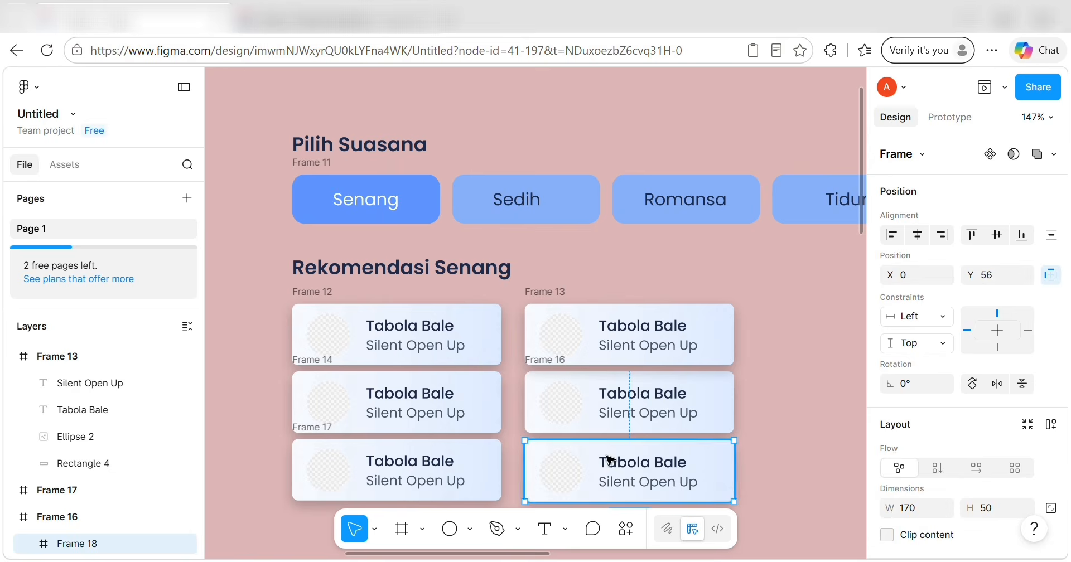
{"action": "left_click", "coordinate": [803, 442]}
{"action": "scroll", "coordinate": [803, 442], "scroll_direction": "down", "scroll_amount": 1}
{"action": "scroll", "coordinate": [803, 442], "scroll_direction": "down", "scroll_amount": 5}
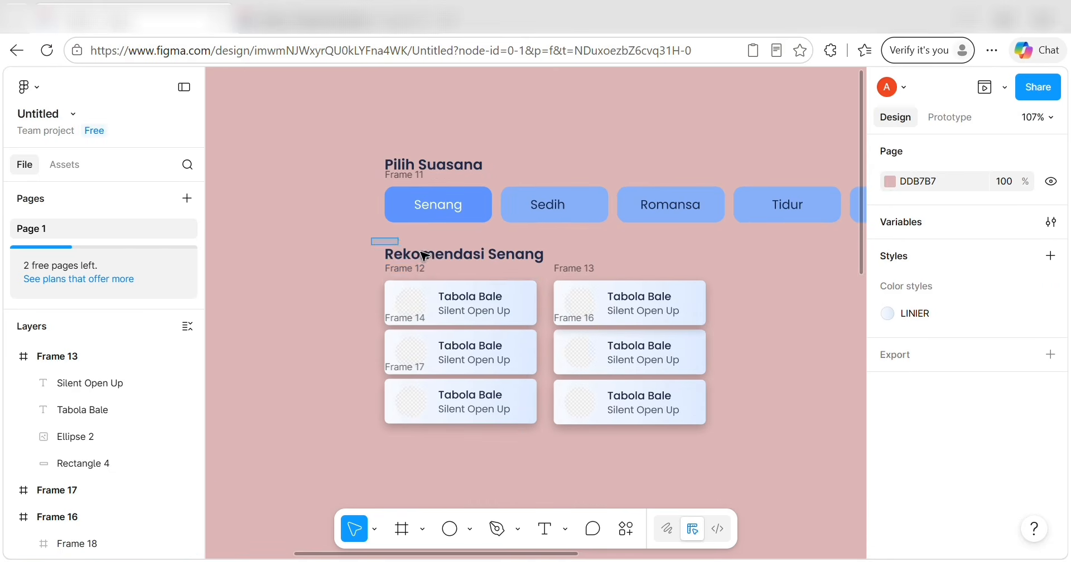
Select all six song cards and frame them together as Frame 19.
{"action": "left_click_drag", "start_coordinate": [372, 239], "coordinate": [687, 409]}
{"action": "right_click", "coordinate": [671, 403]}
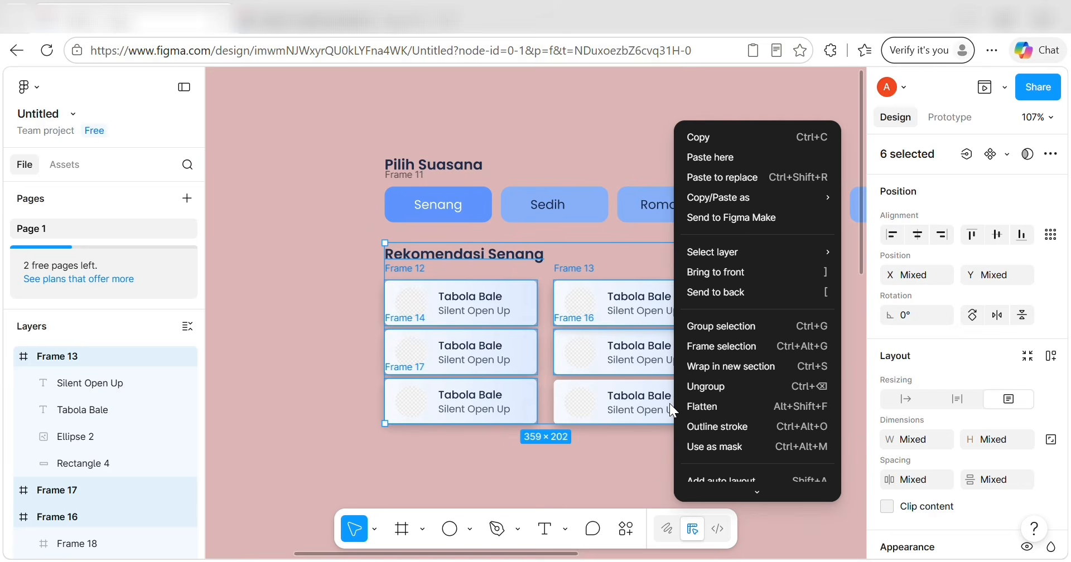
{"action": "left_click", "coordinate": [721, 346]}
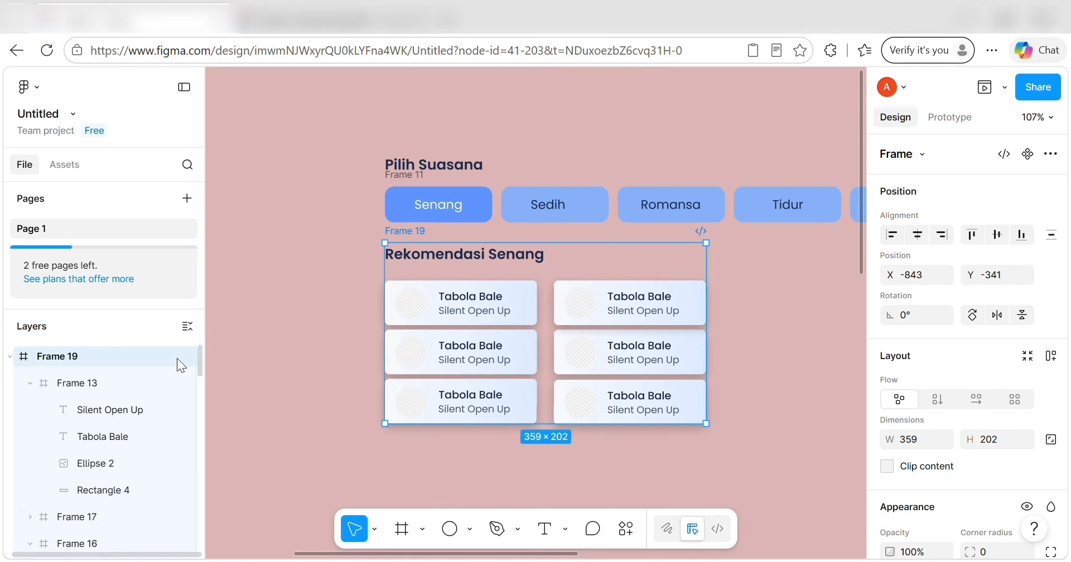
{"action": "left_click", "coordinate": [275, 397]}
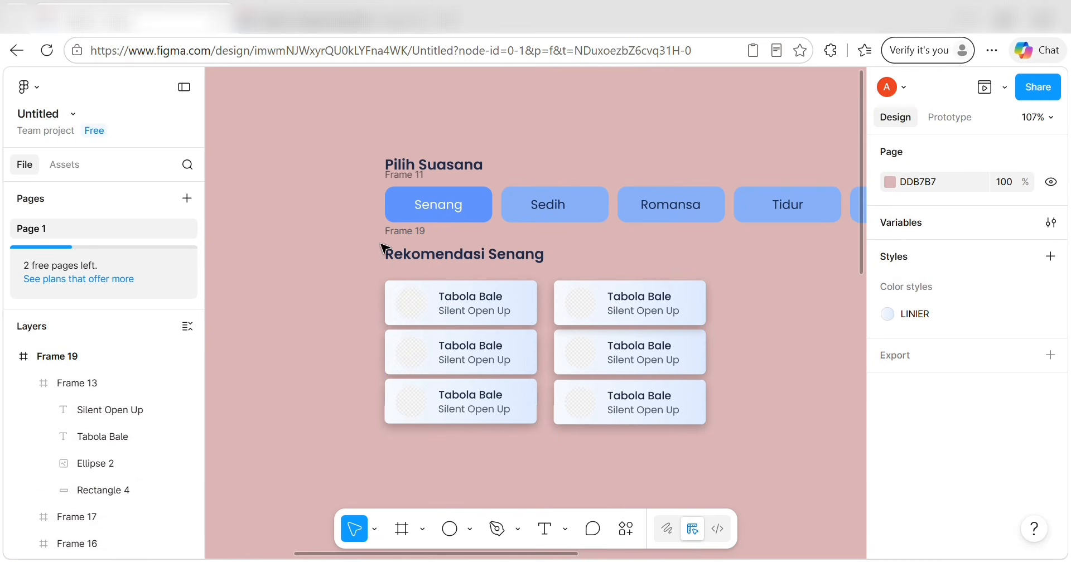
Undo the Frame 19 wrap and start a 'Lihat Semua' text label right of the heading.
{"action": "left_click", "coordinate": [544, 525]}
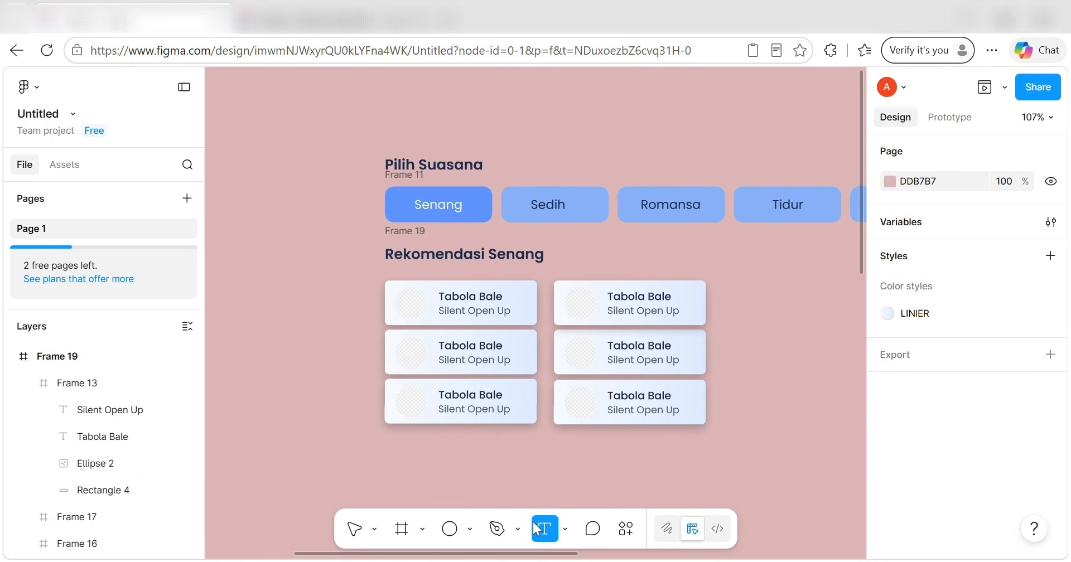
{"action": "key", "text": "ctrl+z"}
{"action": "key", "text": "ctrl+z"}
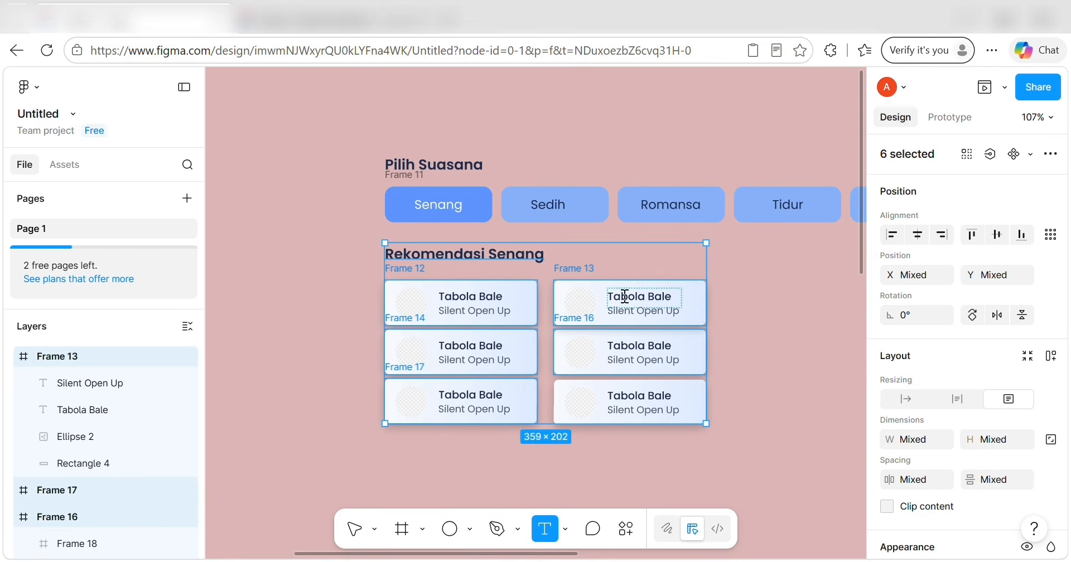
{"action": "left_click", "coordinate": [658, 260]}
{"action": "type", "text": "Lihat Semua"}
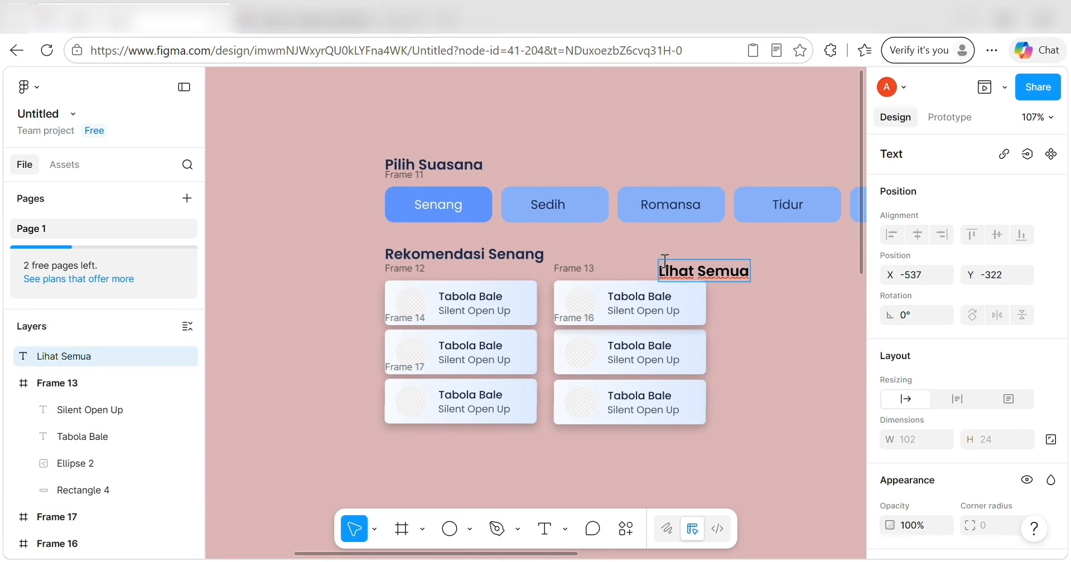
{"action": "scroll", "coordinate": [912, 320], "scroll_direction": "down", "scroll_amount": 3}
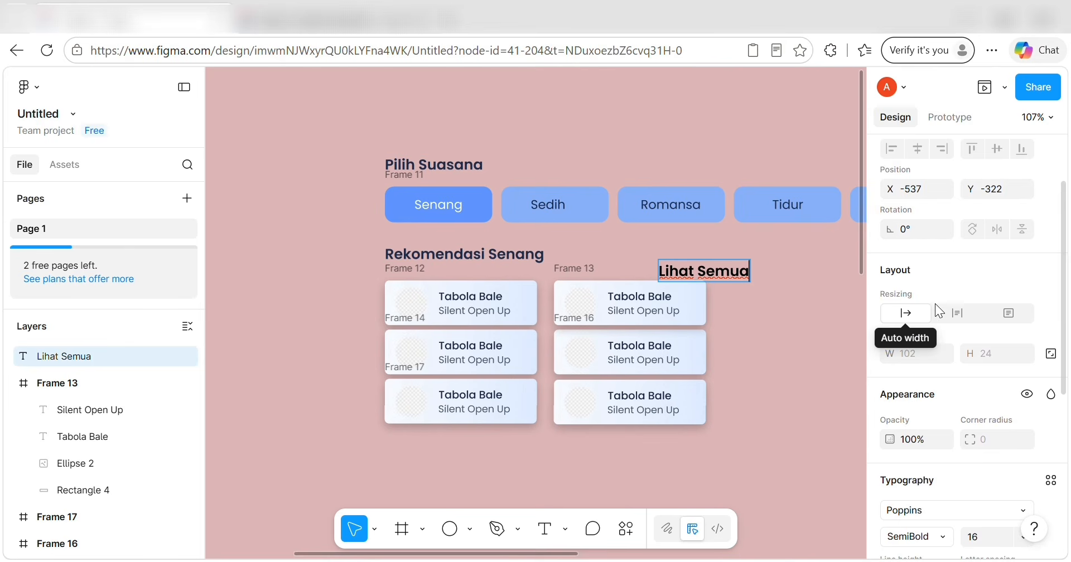
{"action": "scroll", "coordinate": [958, 335], "scroll_direction": "up", "scroll_amount": 1}
{"action": "scroll", "coordinate": [958, 335], "scroll_direction": "down", "scroll_amount": 3}
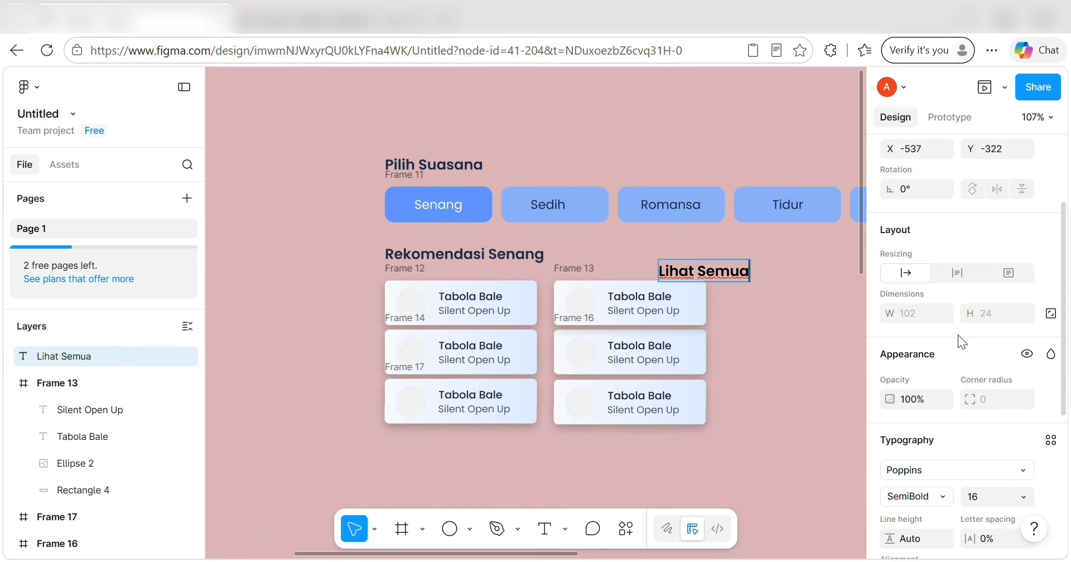
Make the Lihat Semua text box fixed size, 50 wide and 11 high, widened to one line.
{"action": "left_click", "coordinate": [1051, 316]}
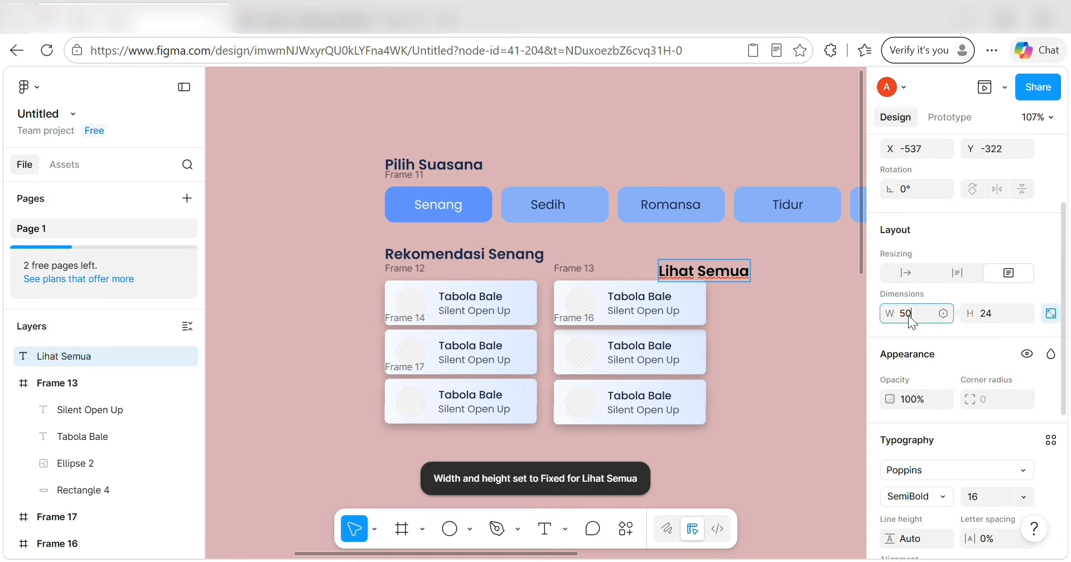
{"action": "key", "text": "Return"}
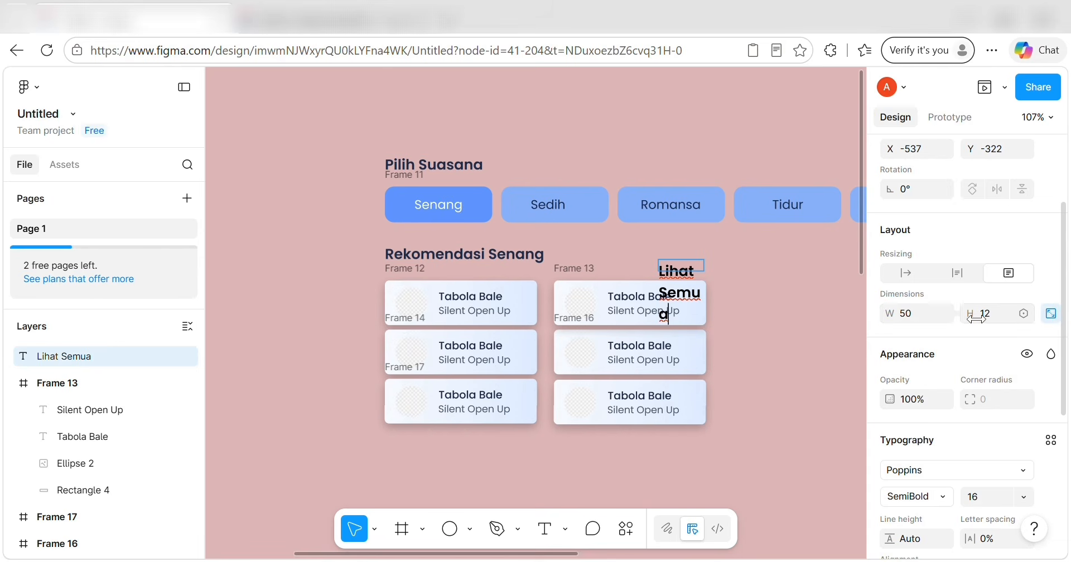
{"action": "left_click", "coordinate": [987, 313]}
{"action": "type", "text": "11"}
{"action": "key", "text": "Return"}
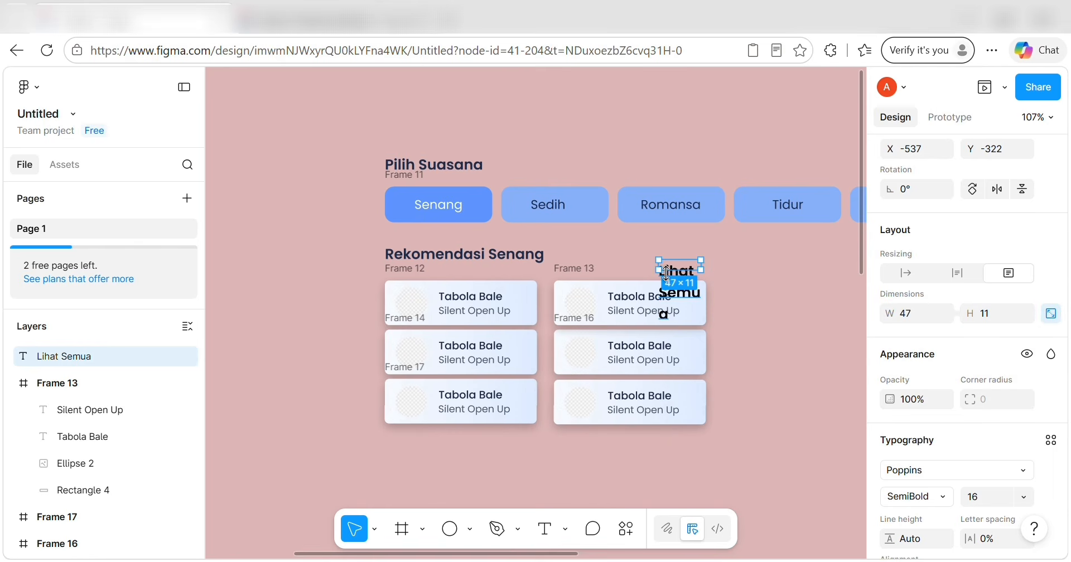
{"action": "left_click_drag", "start_coordinate": [702, 267], "coordinate": [771, 268]}
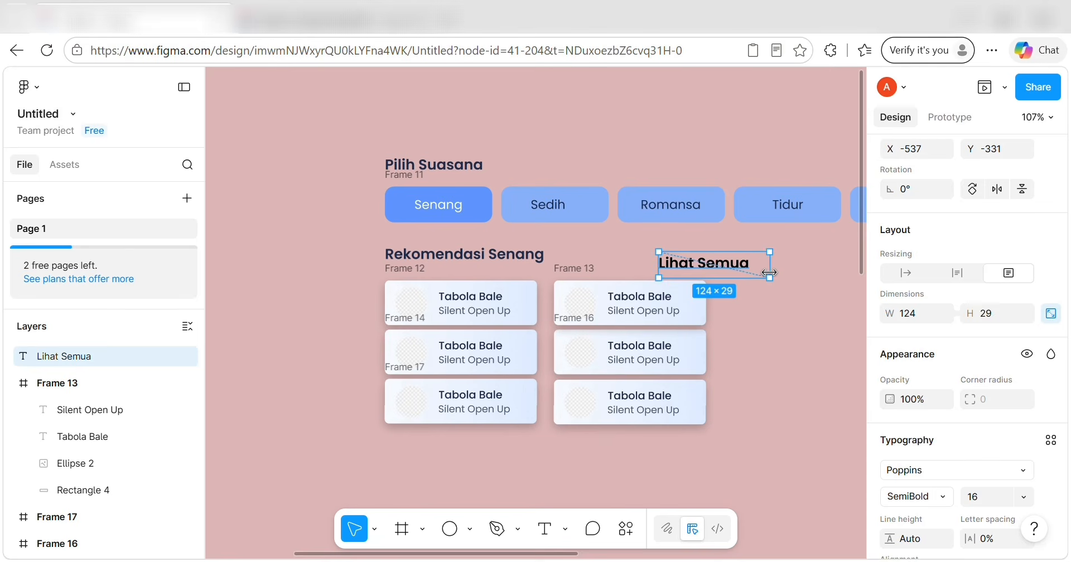
Style Lihat Semua as font size 11, Regular weight, with the TEKS KE 2 colour.
{"action": "scroll", "coordinate": [946, 416], "scroll_direction": "down", "scroll_amount": 3}
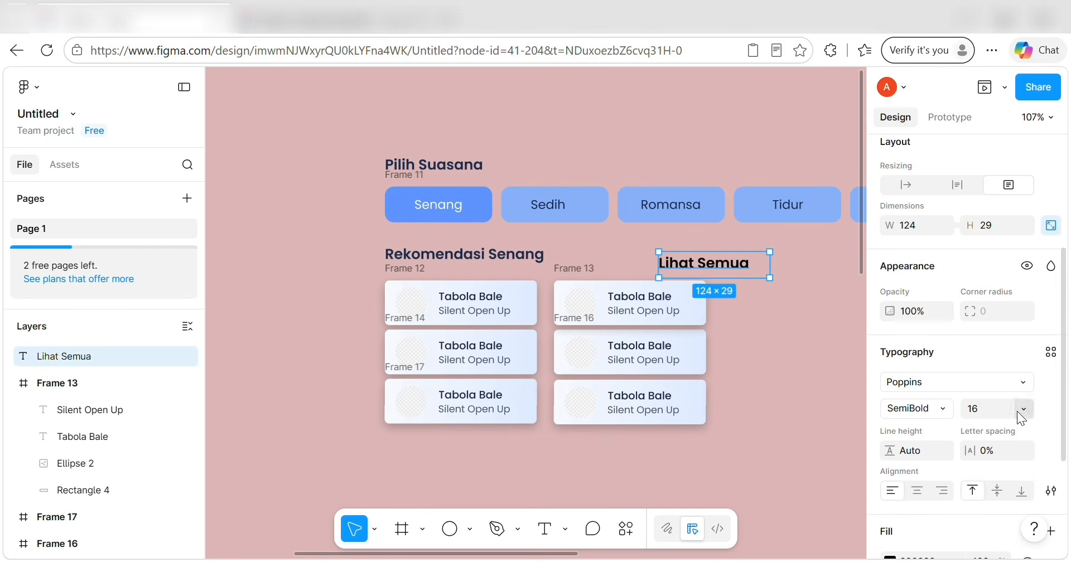
{"action": "left_click", "coordinate": [1016, 411]}
{"action": "left_click", "coordinate": [999, 166]}
{"action": "left_click", "coordinate": [939, 408]}
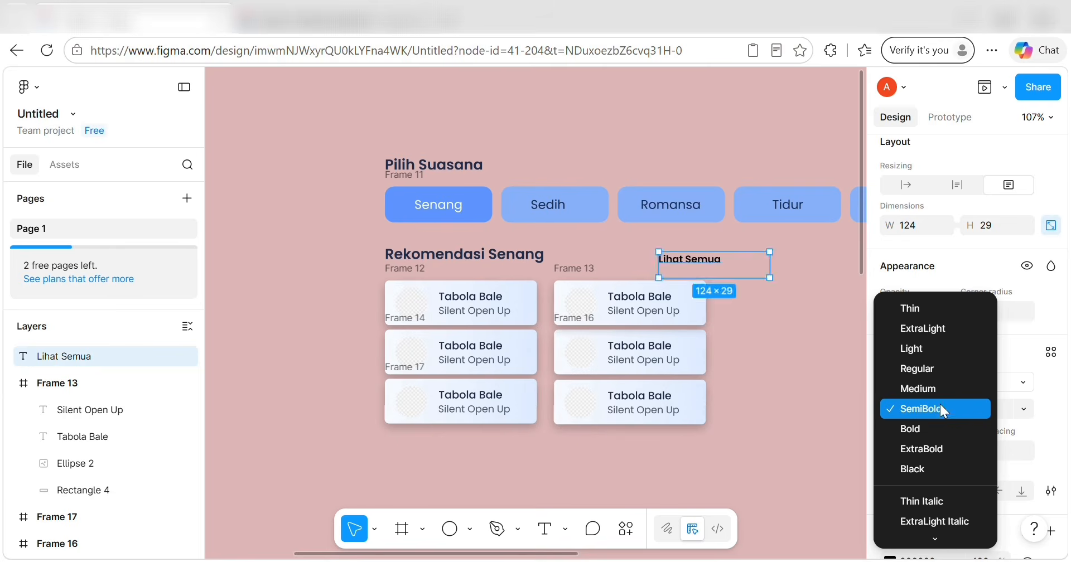
{"action": "left_click", "coordinate": [937, 368]}
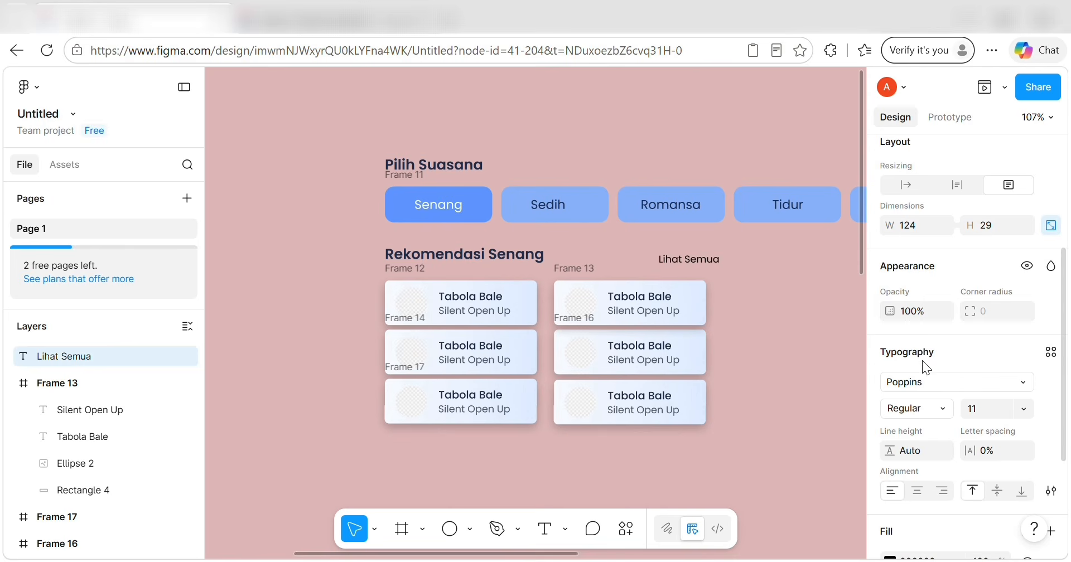
{"action": "scroll", "coordinate": [931, 402], "scroll_direction": "down", "scroll_amount": 3}
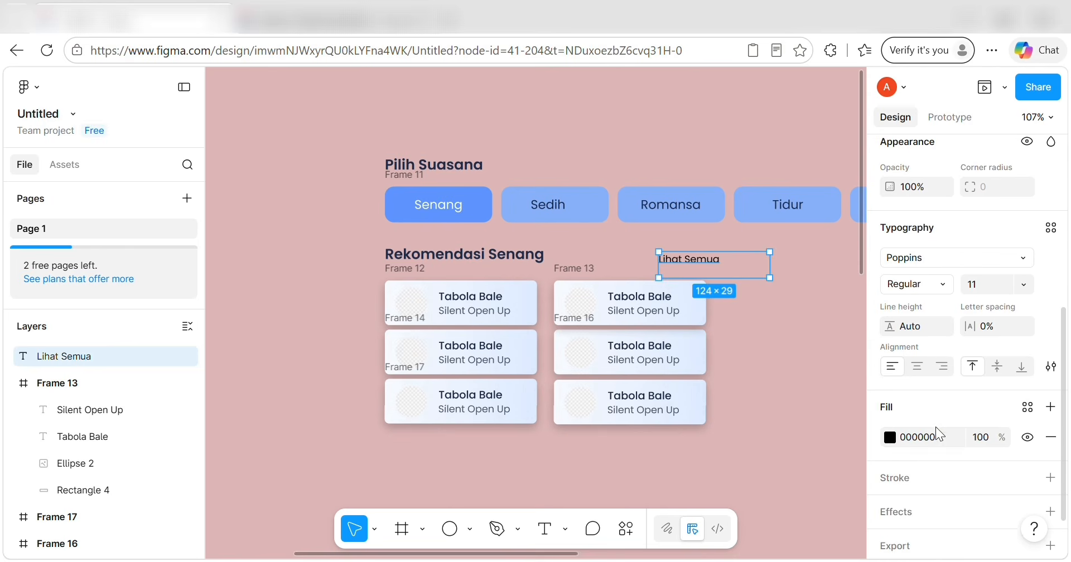
{"action": "left_click", "coordinate": [1026, 413]}
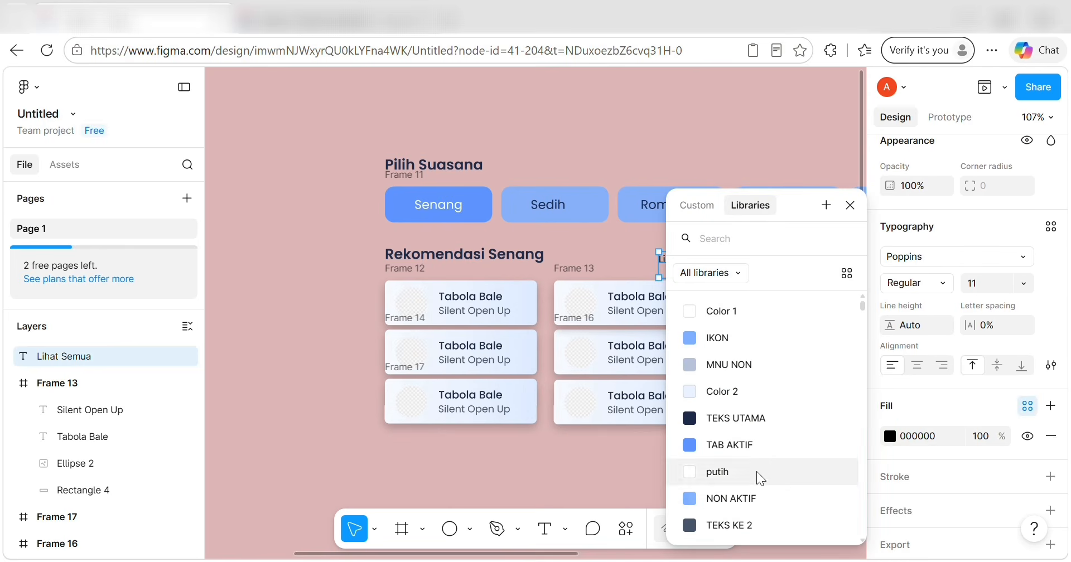
{"action": "left_click", "coordinate": [759, 523]}
Move Lihat Semua level with the Rekomendasi Senang heading, nudged down one pixel.
{"action": "left_click_drag", "start_coordinate": [726, 273], "coordinate": [710, 268]}
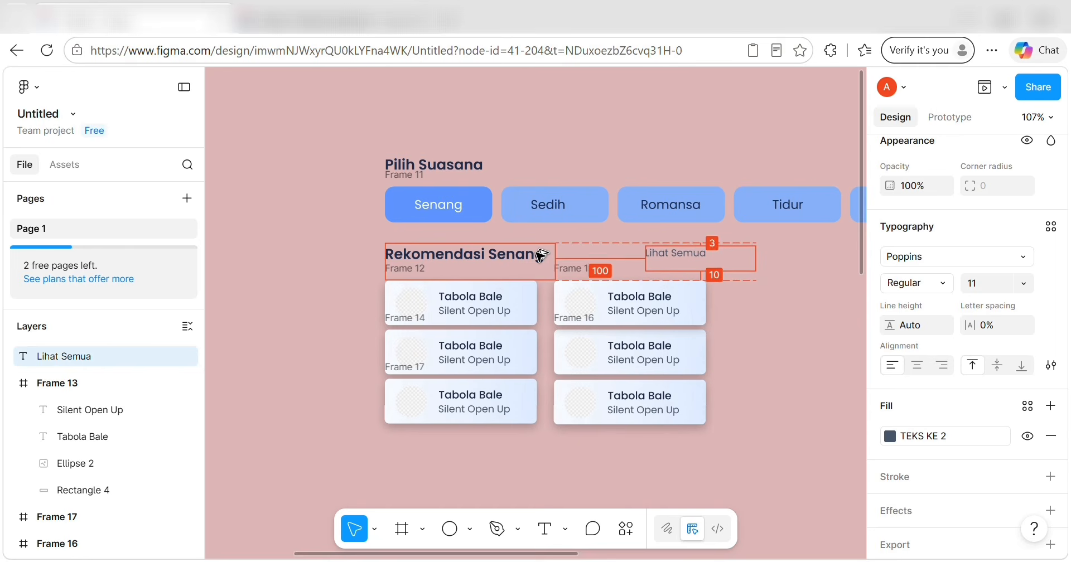
{"action": "key", "text": "Down"}
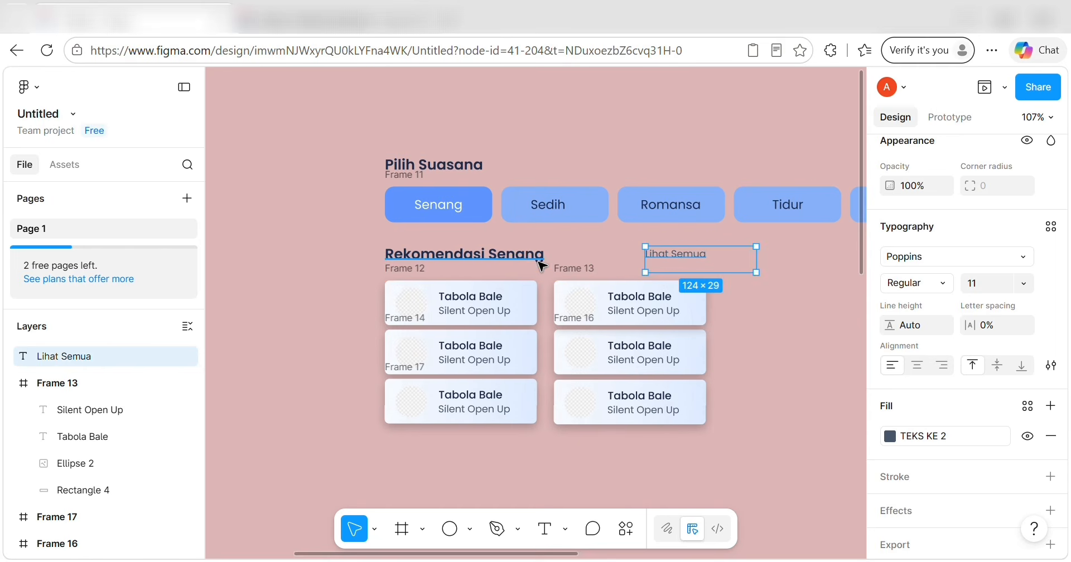
{"action": "left_click", "coordinate": [788, 329]}
{"action": "left_click", "coordinate": [689, 254]}
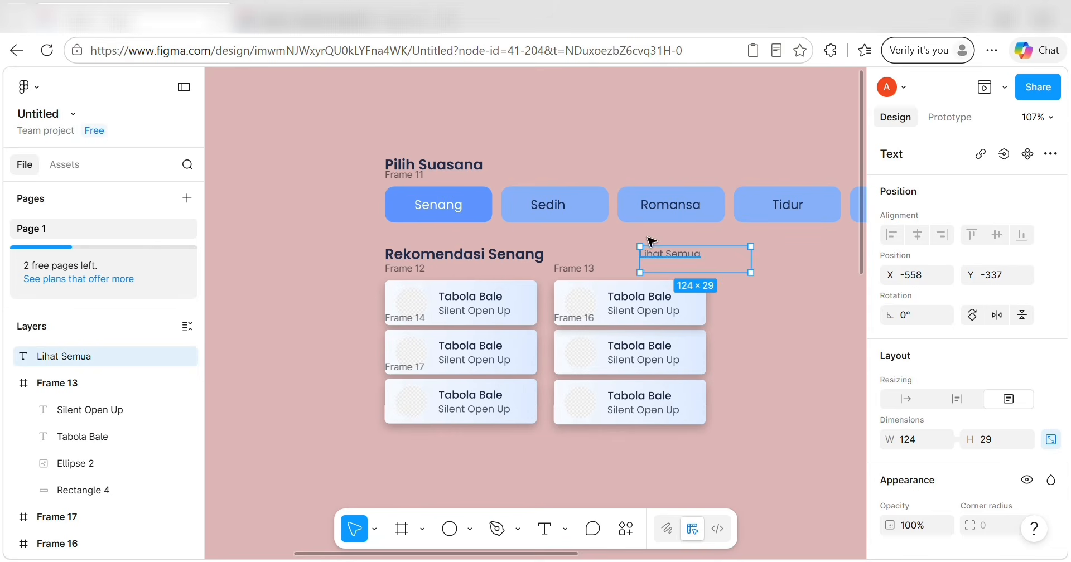
Wrap the Rekomendasi heading, Lihat Semua link and six cards in a new frame.
{"action": "left_click_drag", "start_coordinate": [374, 243], "coordinate": [720, 415]}
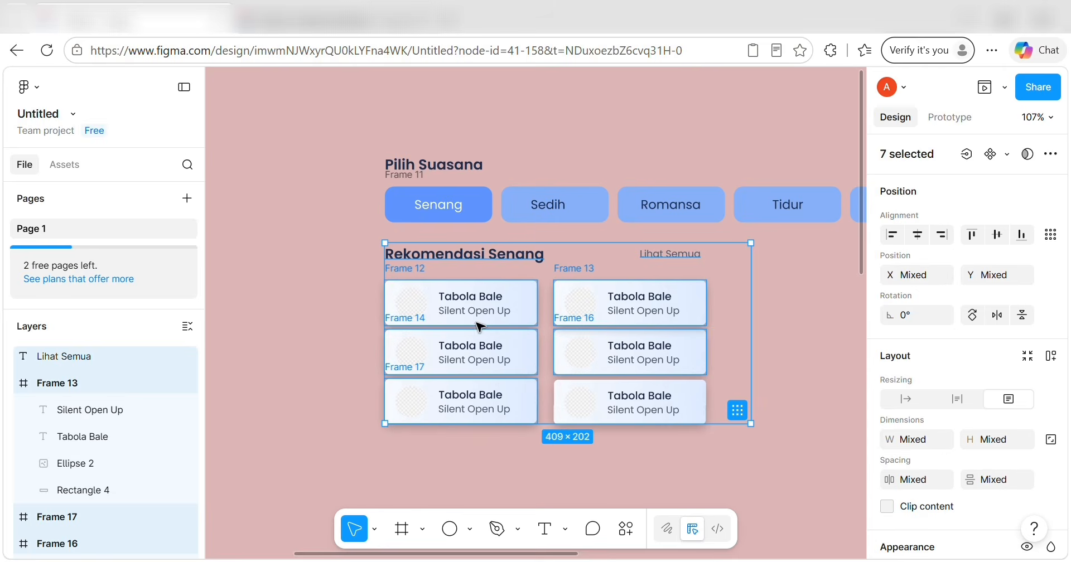
{"action": "right_click", "coordinate": [491, 274]}
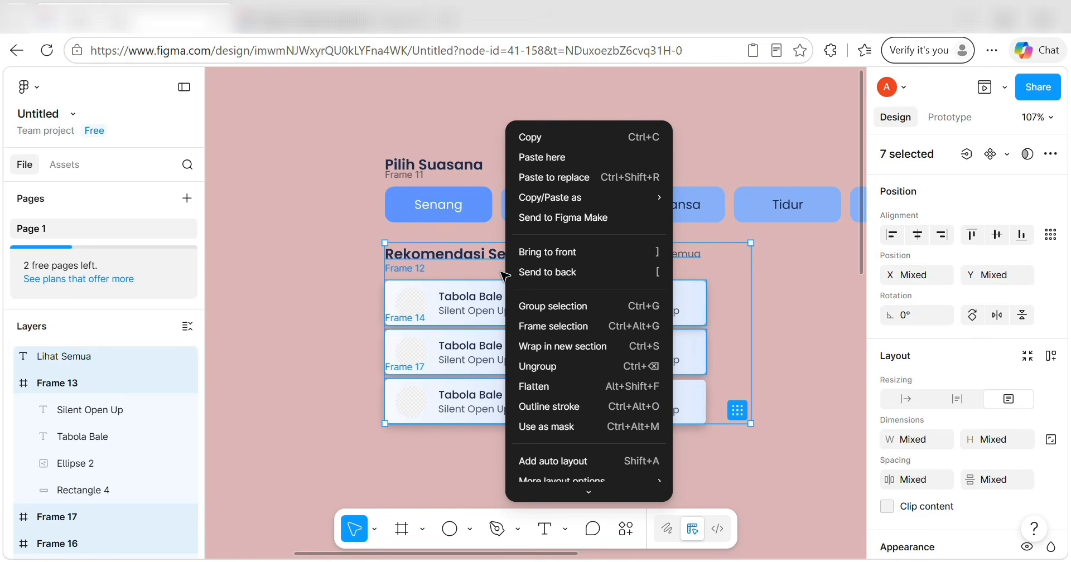
{"action": "left_click", "coordinate": [553, 326]}
Frame the mood selector and the recommendations frame together as Frame 20.
{"action": "left_click_drag", "start_coordinate": [358, 146], "coordinate": [645, 375]}
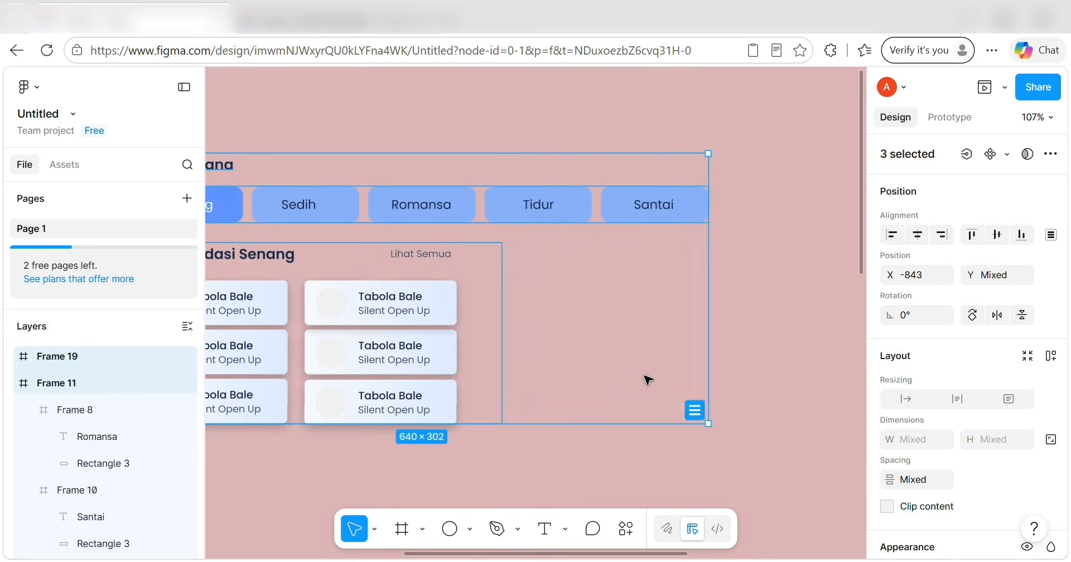
{"action": "right_click", "coordinate": [637, 369]}
{"action": "left_click", "coordinate": [713, 328]}
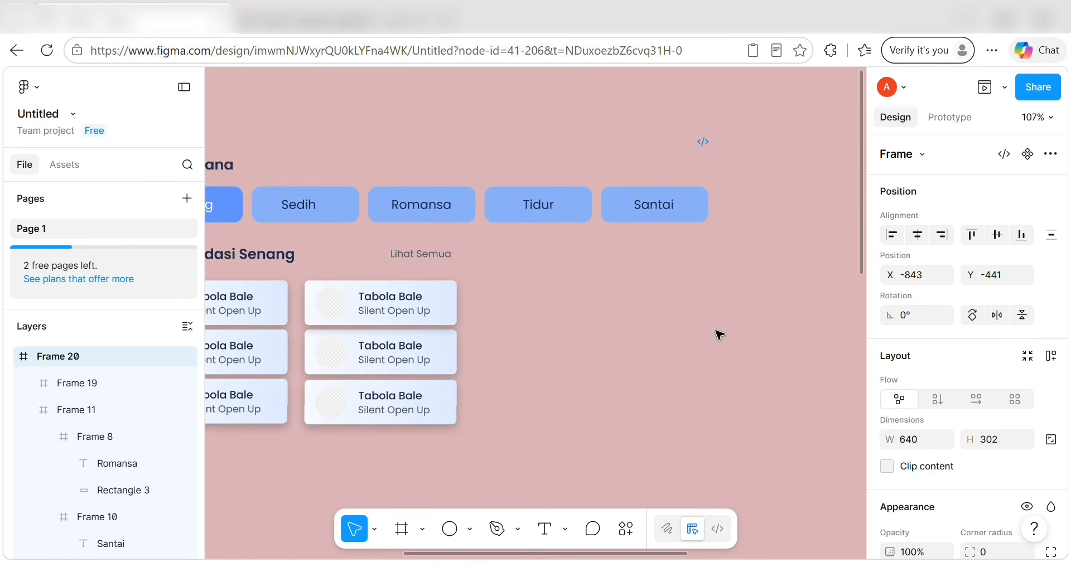
{"action": "scroll", "coordinate": [589, 279], "scroll_direction": "down", "scroll_amount": 5}
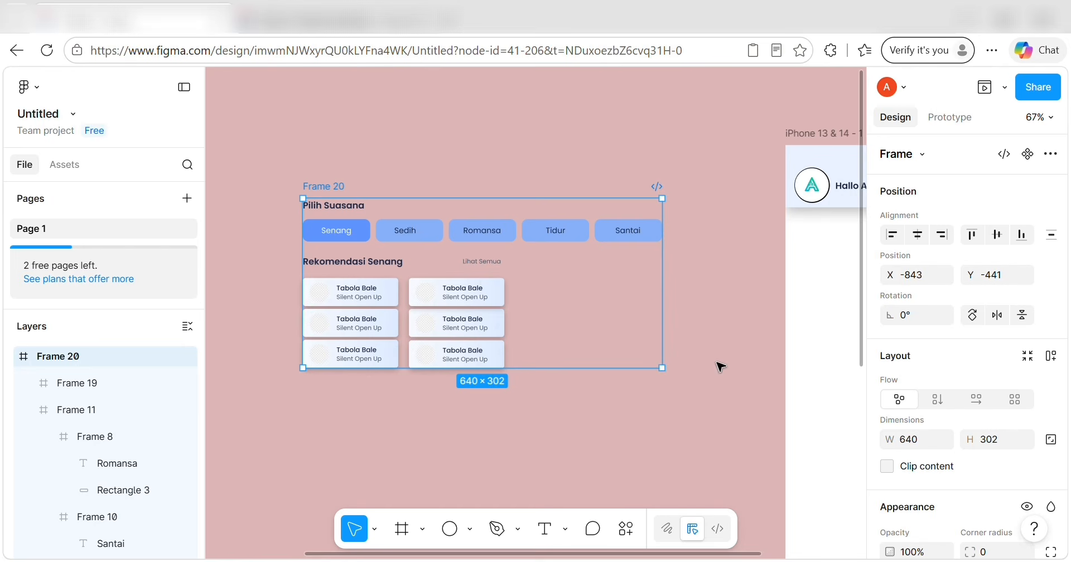
Turn Frame 20 into a component and add a second variant.
{"action": "left_click", "coordinate": [1028, 154]}
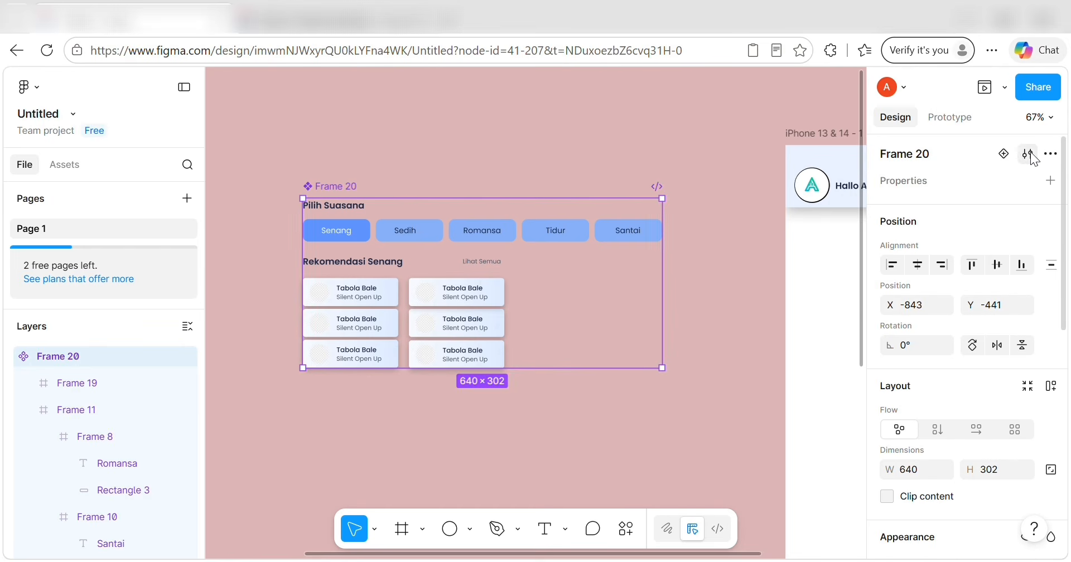
{"action": "left_click", "coordinate": [1003, 154]}
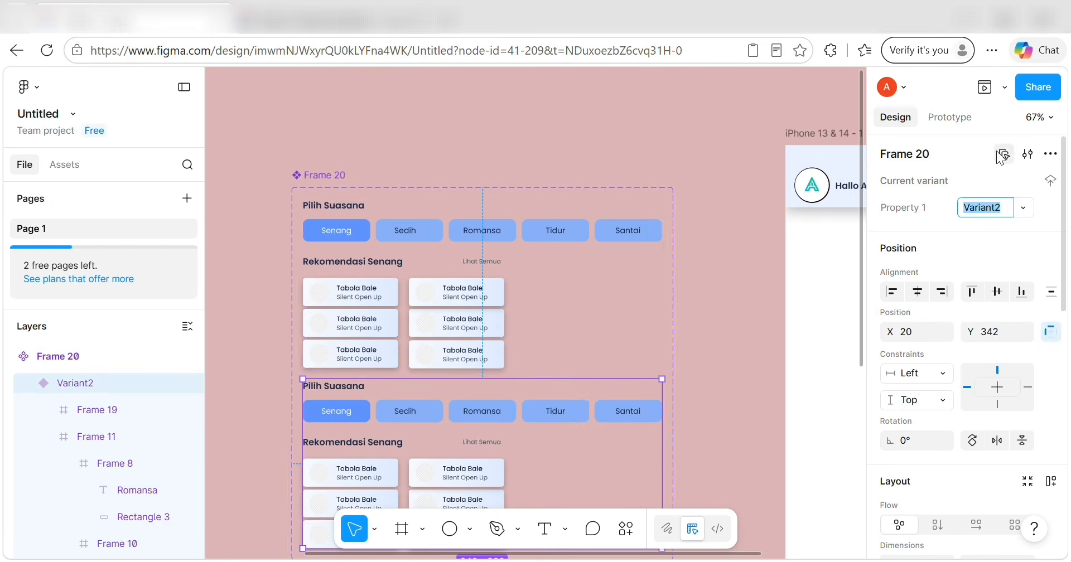
{"action": "scroll", "coordinate": [569, 326], "scroll_direction": "down", "scroll_amount": 3}
{"action": "scroll", "coordinate": [427, 373], "scroll_direction": "up", "scroll_amount": 4}
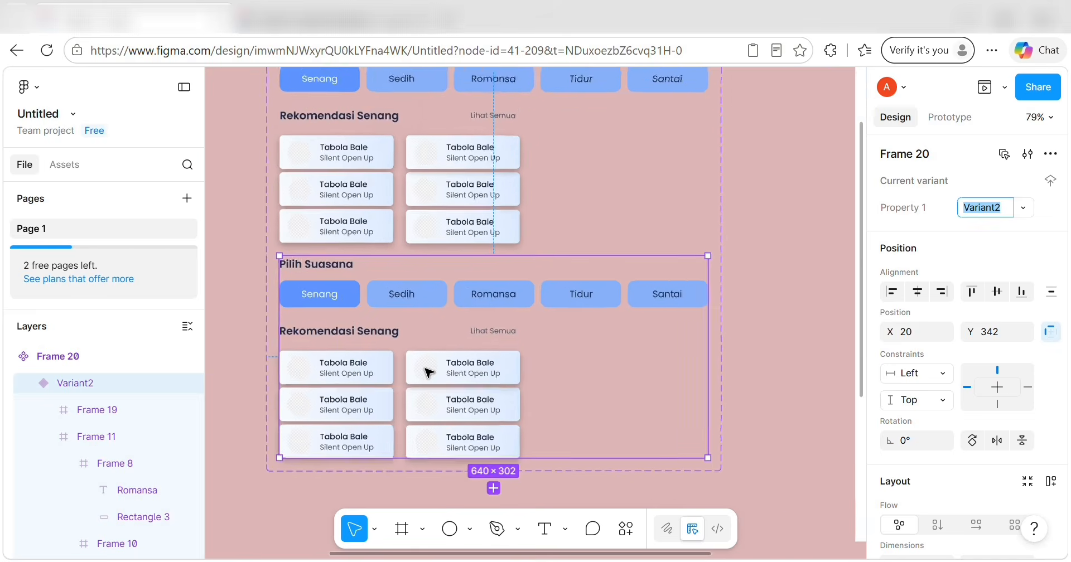
{"action": "scroll", "coordinate": [426, 372], "scroll_direction": "up", "scroll_amount": 3}
{"action": "scroll", "coordinate": [427, 371], "scroll_direction": "down", "scroll_amount": 2}
{"action": "scroll", "coordinate": [426, 306], "scroll_direction": "down", "scroll_amount": 1}
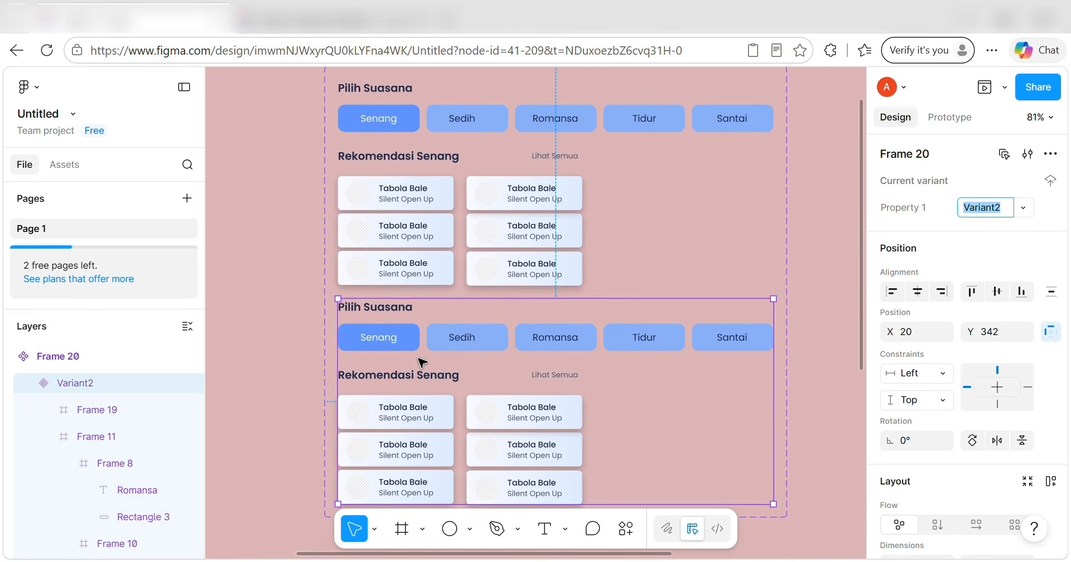
In the second variant, make Senang inactive with NON AKTIF fill and TEKS UTAMA label.
{"action": "double_click", "coordinate": [406, 341]}
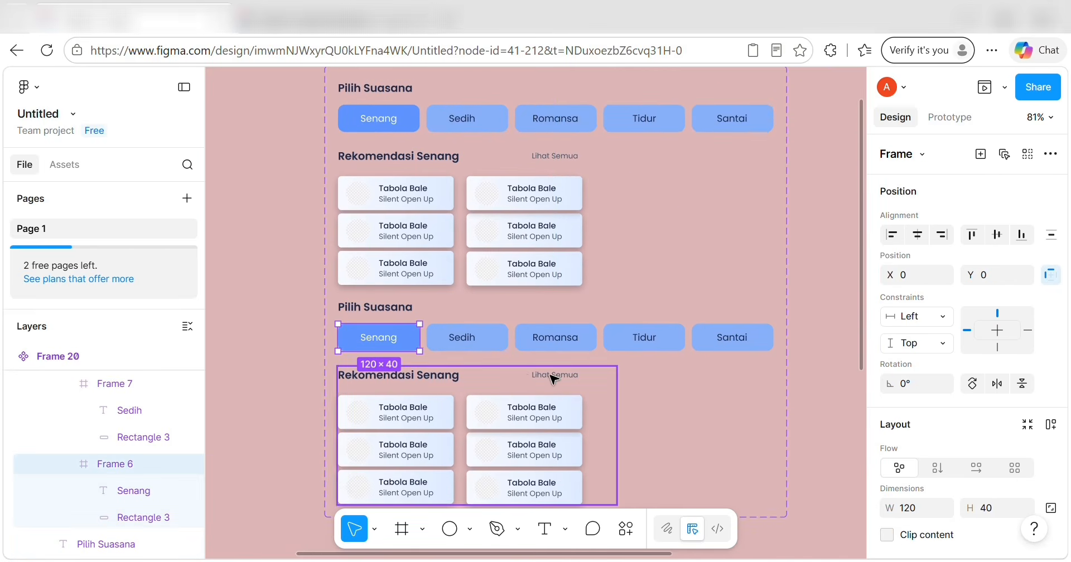
{"action": "left_click", "coordinate": [144, 517]}
{"action": "scroll", "coordinate": [912, 395], "scroll_direction": "down", "scroll_amount": 4}
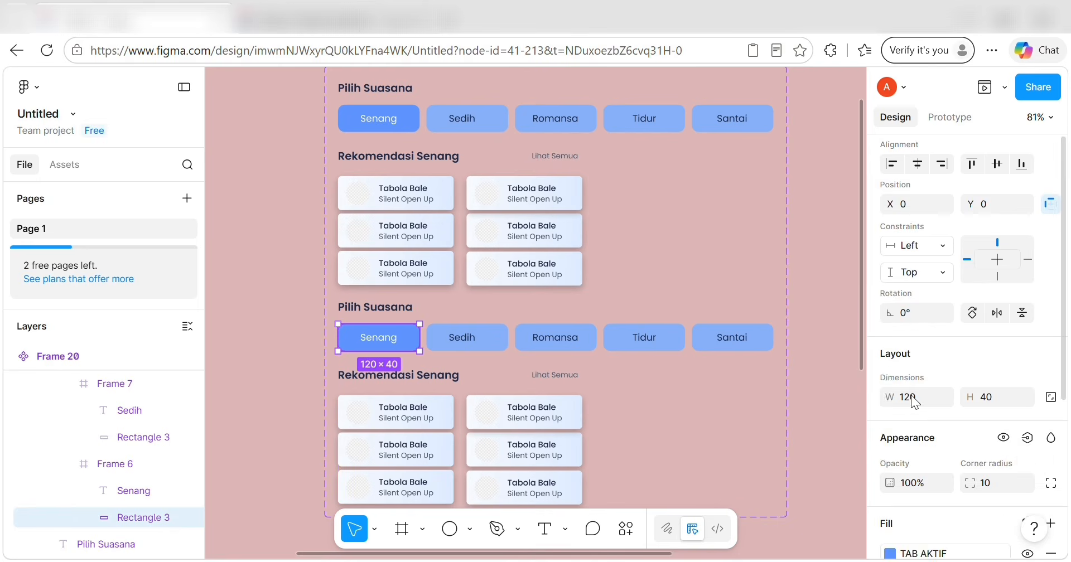
{"action": "left_click", "coordinate": [1027, 361]}
{"action": "left_click", "coordinate": [781, 479]}
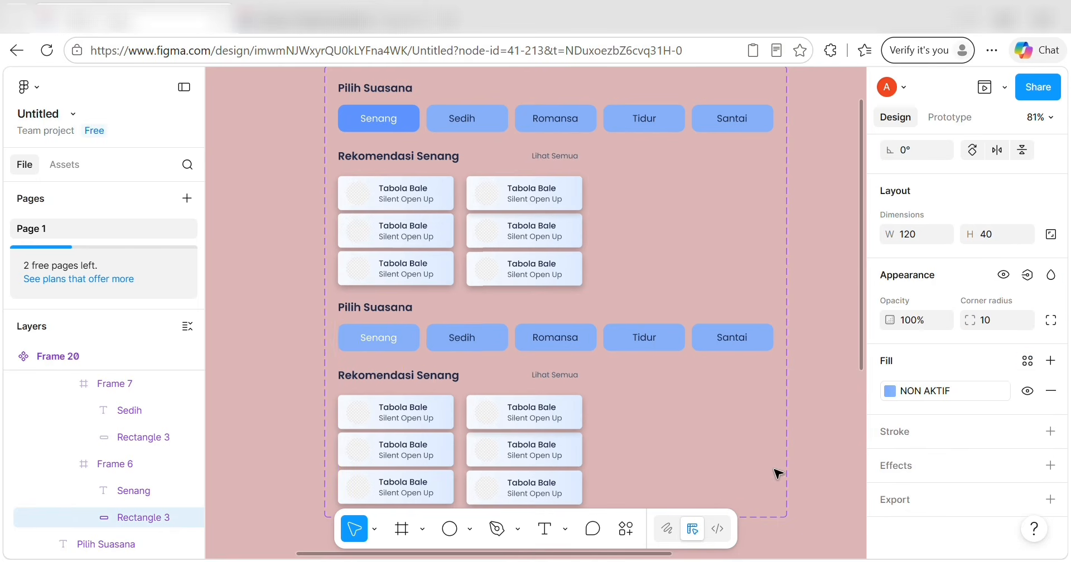
{"action": "double_click", "coordinate": [379, 338]}
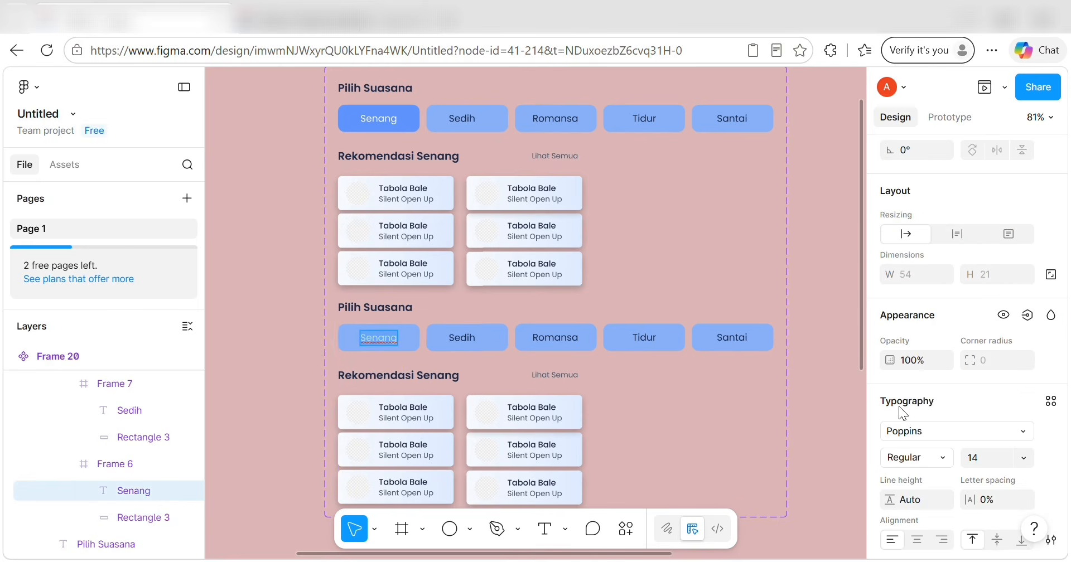
{"action": "scroll", "coordinate": [921, 406], "scroll_direction": "down", "scroll_amount": 2}
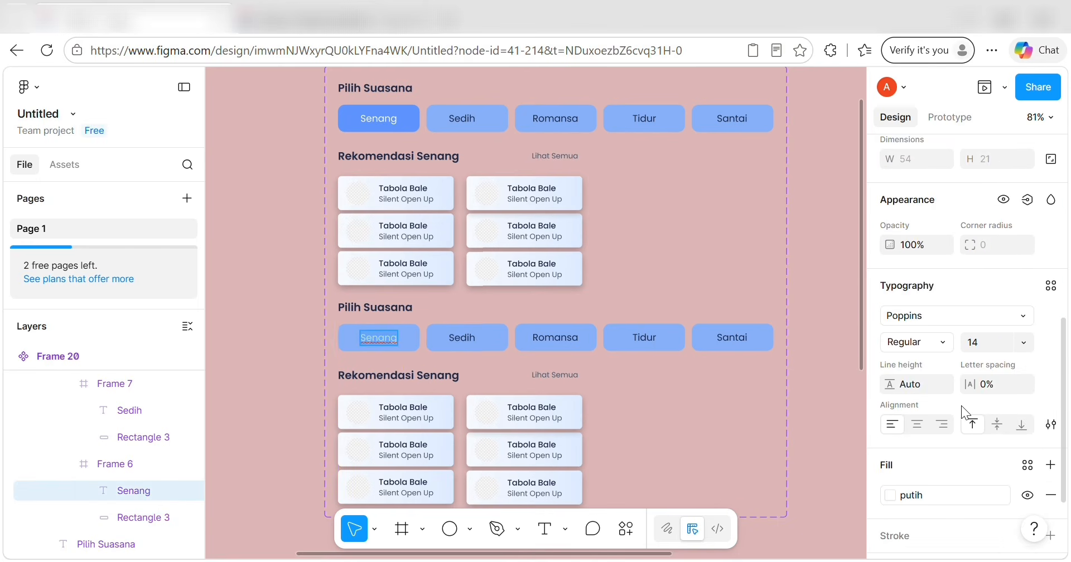
{"action": "left_click", "coordinate": [1027, 465]}
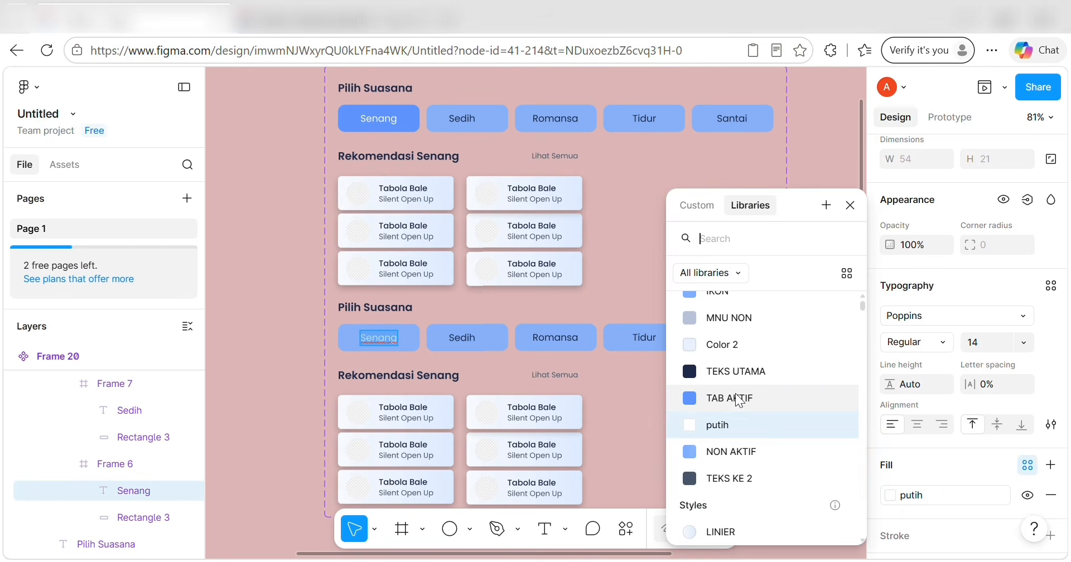
{"action": "left_click", "coordinate": [726, 371]}
Make Sedih active with the TAB AKTIF background and a white putih label.
{"action": "left_click", "coordinate": [521, 349]}
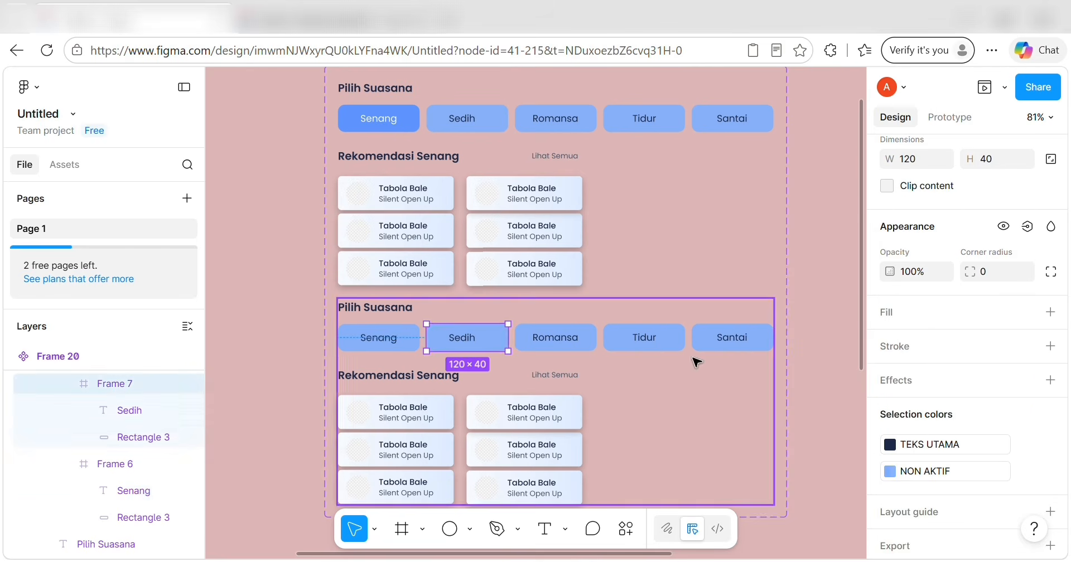
{"action": "left_click", "coordinate": [143, 437]}
{"action": "left_click", "coordinate": [1027, 360]}
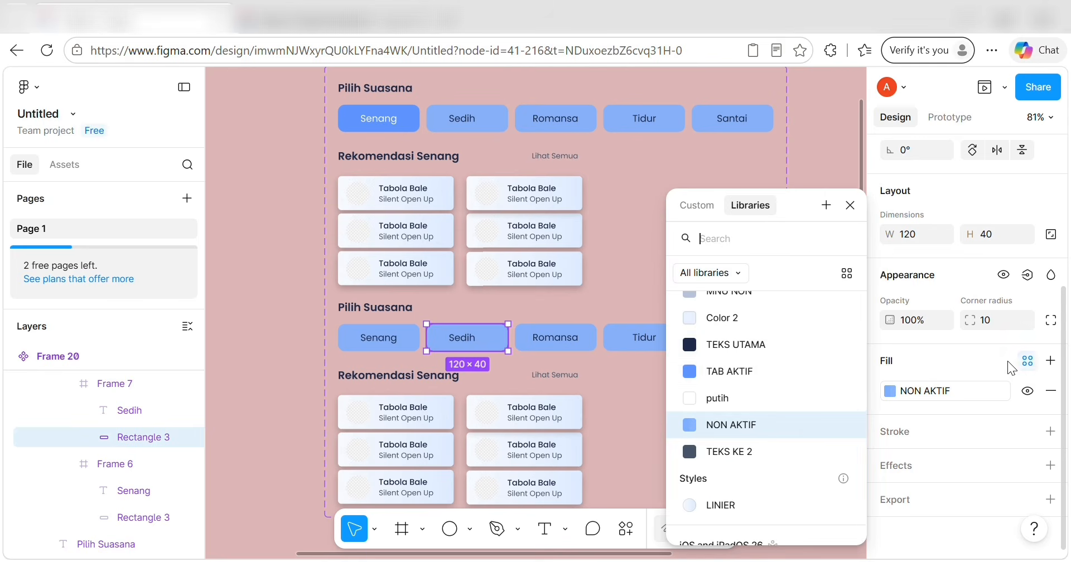
{"action": "left_click", "coordinate": [730, 372]}
{"action": "double_click", "coordinate": [462, 338]}
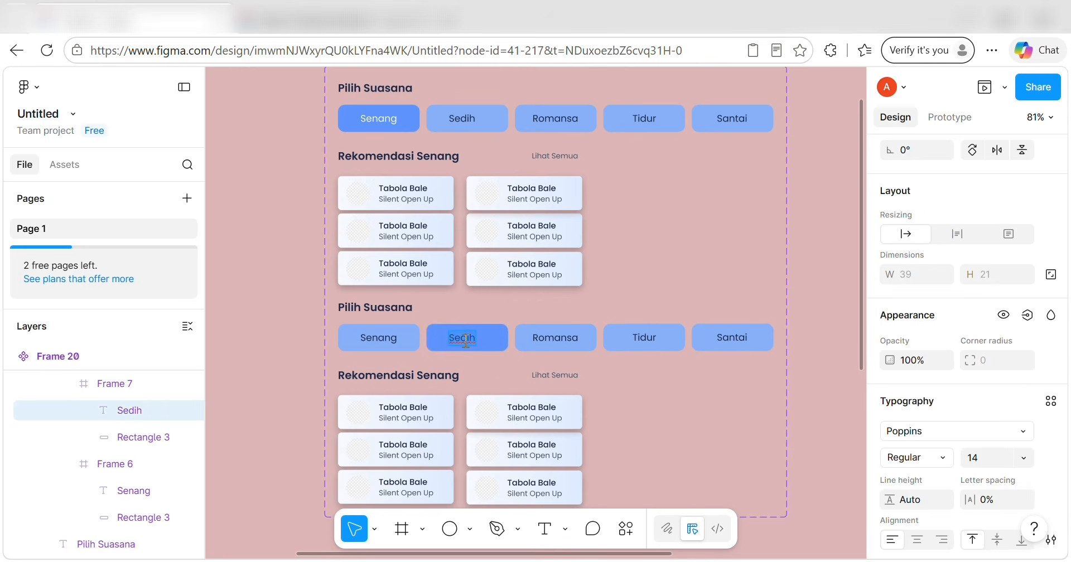
{"action": "scroll", "coordinate": [998, 435], "scroll_direction": "down", "scroll_amount": 4}
{"action": "left_click", "coordinate": [1027, 361]}
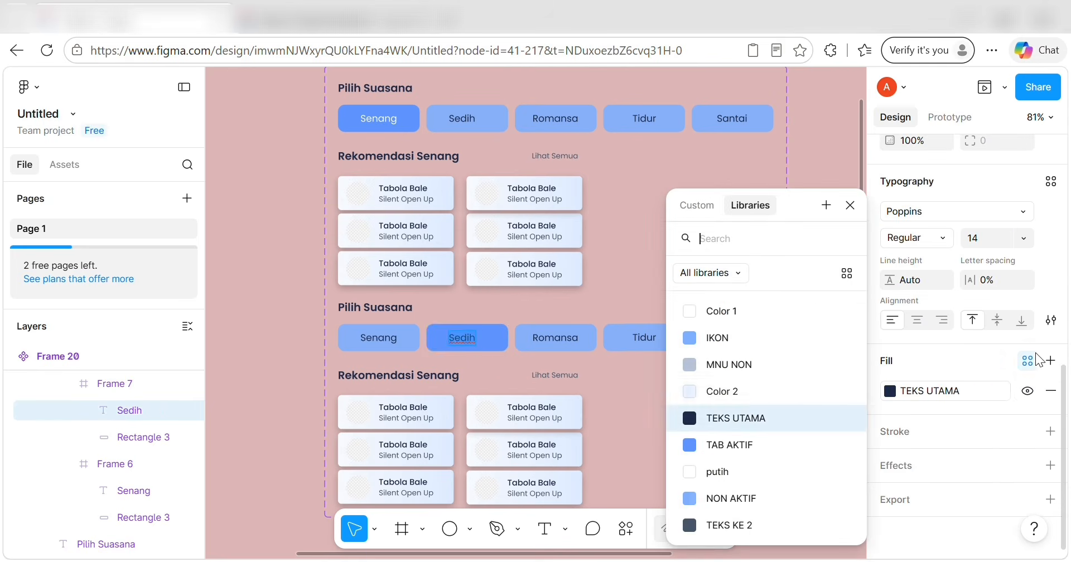
{"action": "left_click", "coordinate": [719, 474]}
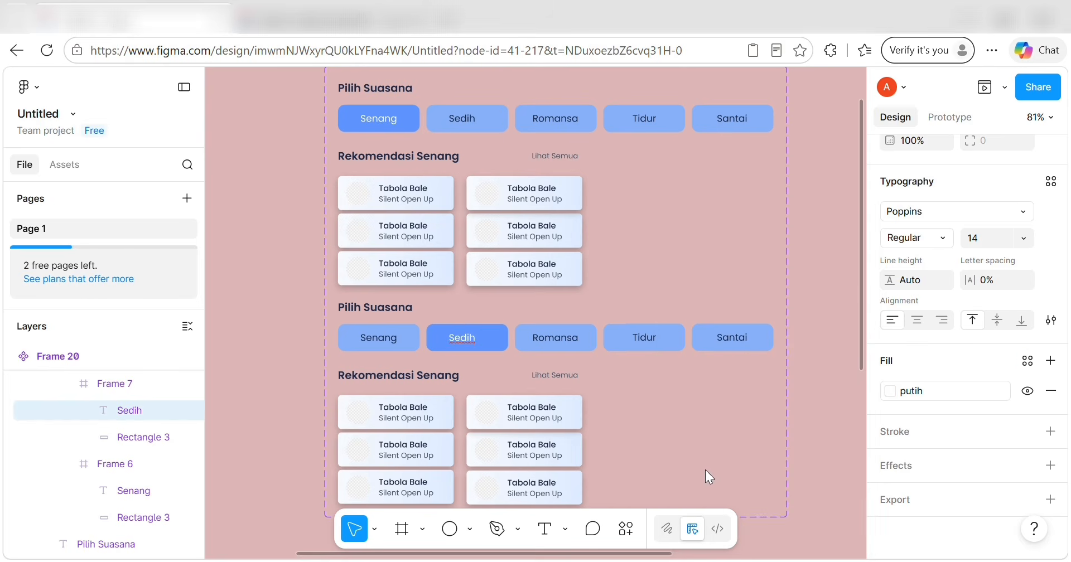
{"action": "key", "text": "Escape"}
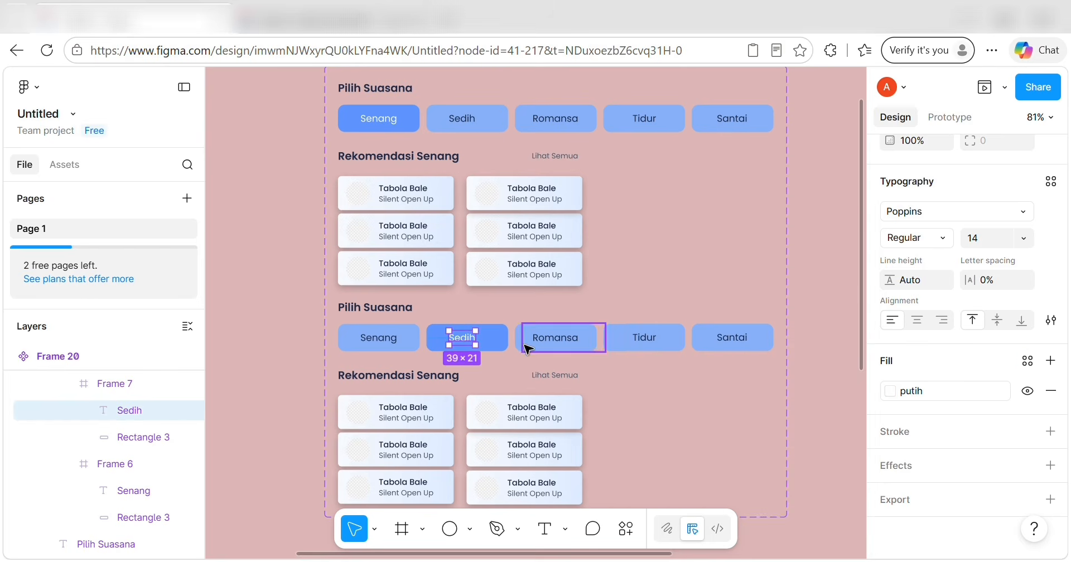
{"action": "scroll", "coordinate": [553, 340], "scroll_direction": "down", "scroll_amount": 3}
{"action": "scroll", "coordinate": [726, 268], "scroll_direction": "up", "scroll_amount": 1}
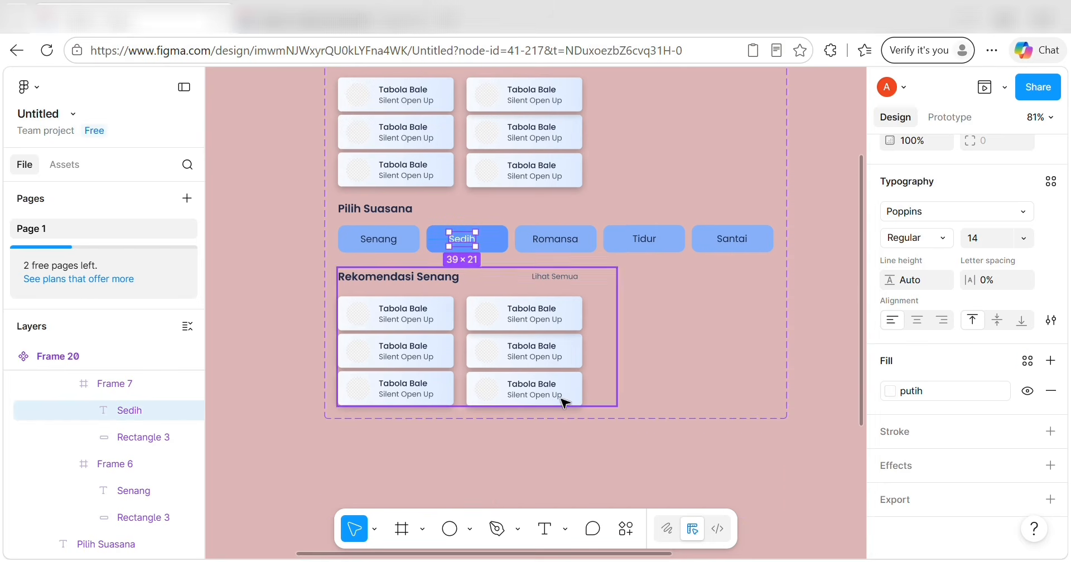
Add Variant3 and return its Sedih button to NON AKTIF fill with TEKS UTAMA text.
{"action": "left_click", "coordinate": [641, 392]}
{"action": "left_click", "coordinate": [555, 436]}
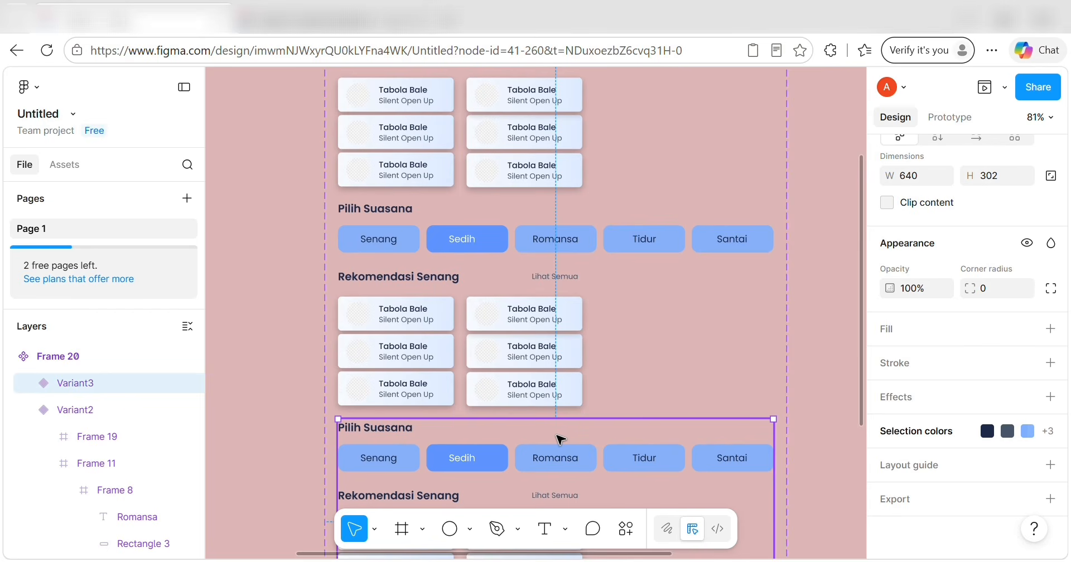
{"action": "left_click", "coordinate": [501, 461]}
{"action": "left_click", "coordinate": [499, 457]}
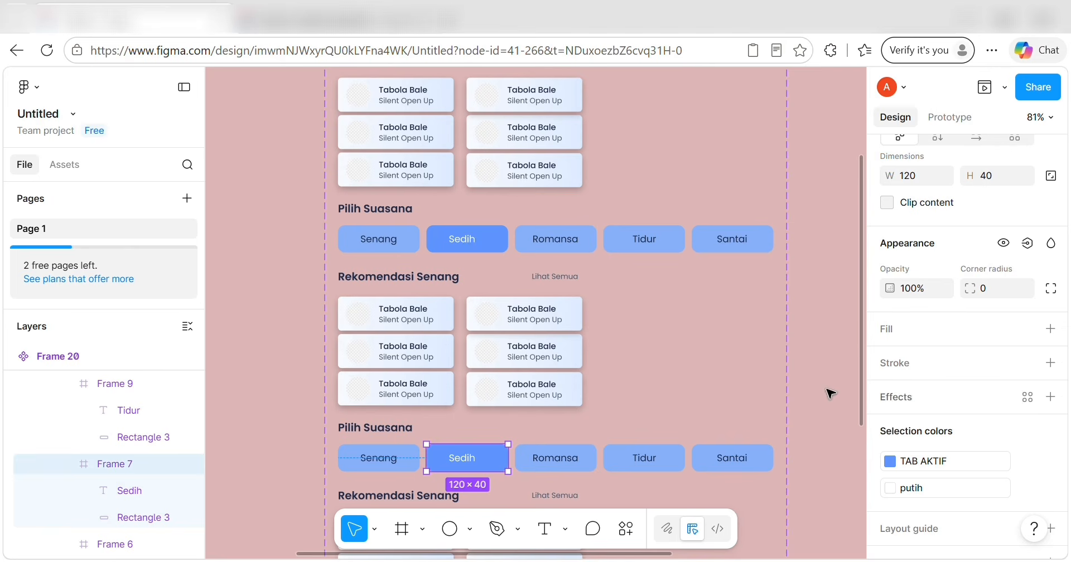
{"action": "left_click", "coordinate": [1016, 462]}
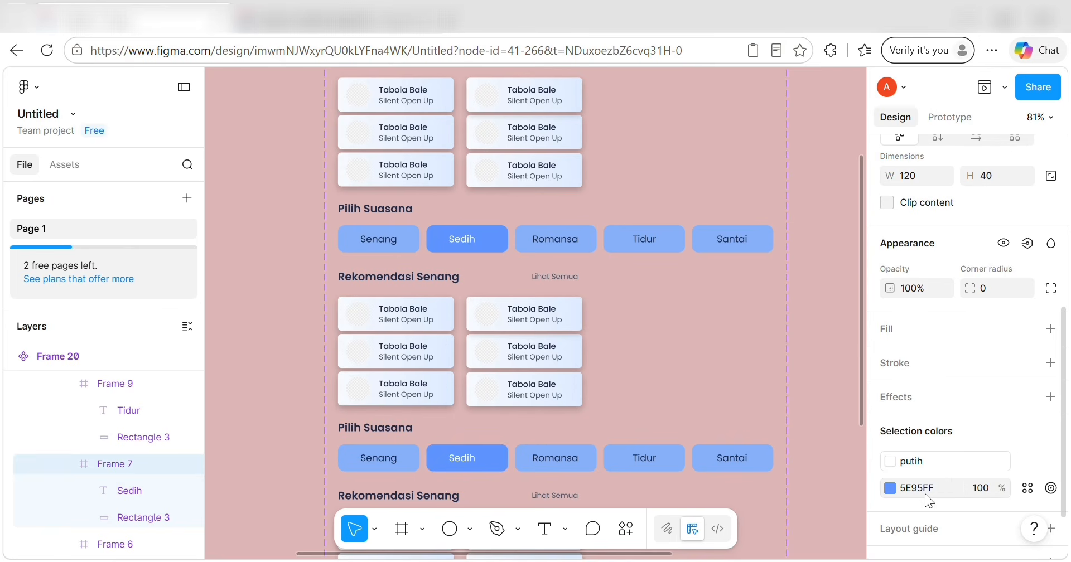
{"action": "left_click", "coordinate": [1028, 487]}
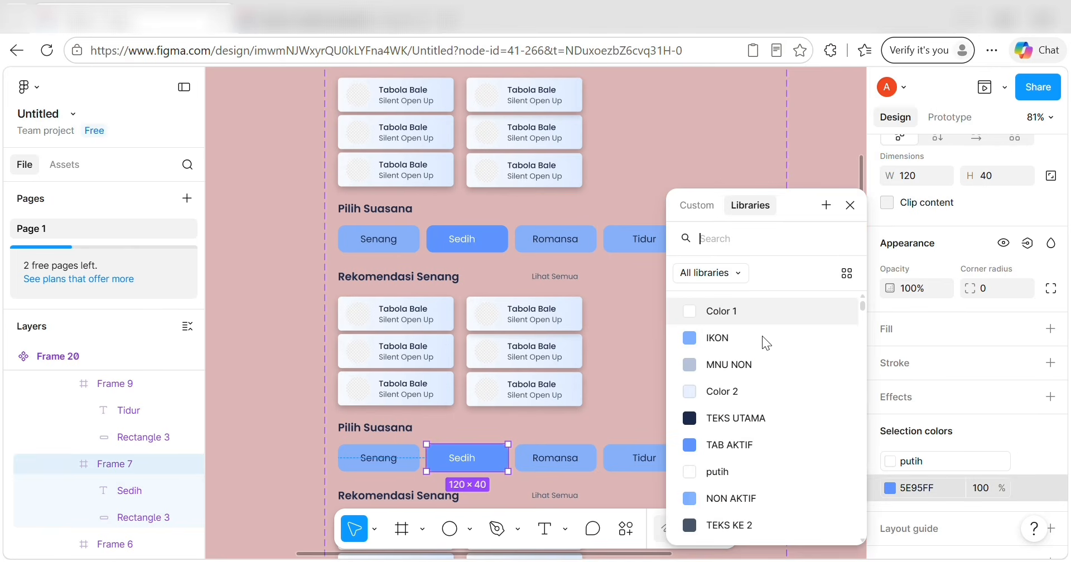
{"action": "left_click", "coordinate": [762, 500]}
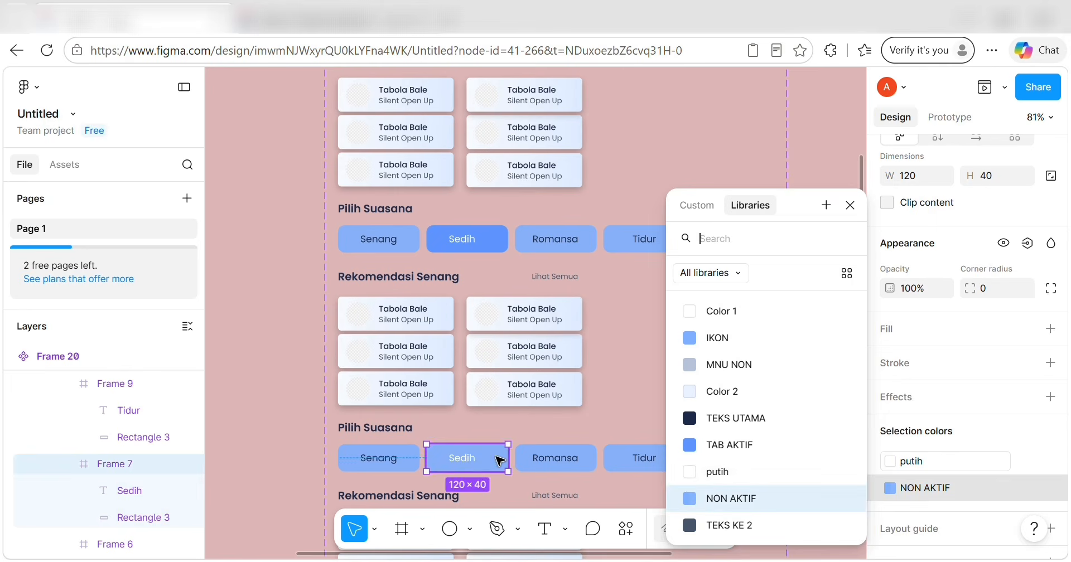
{"action": "left_click", "coordinate": [462, 458]}
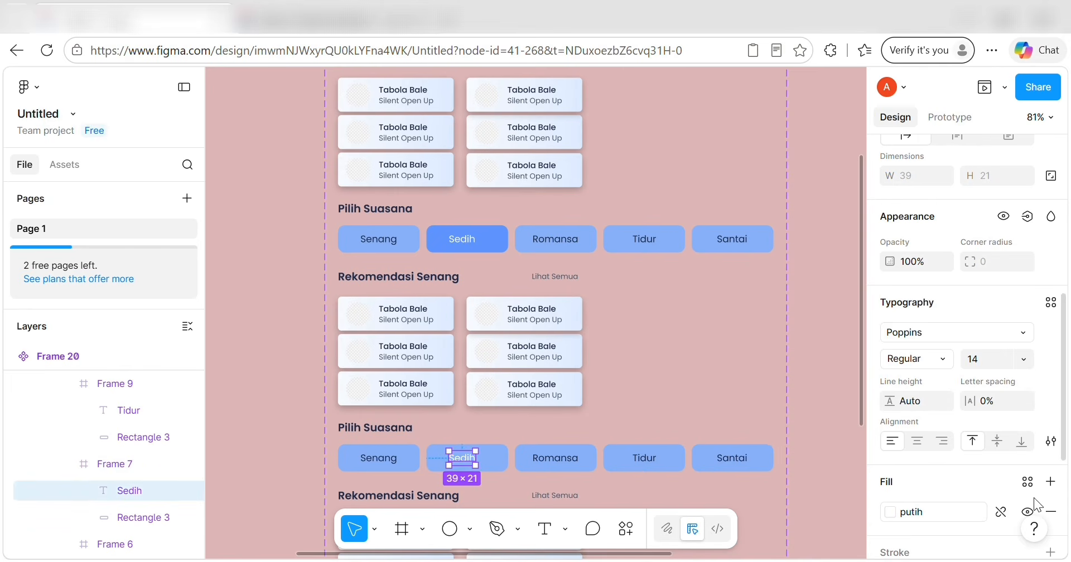
{"action": "left_click", "coordinate": [1028, 482]}
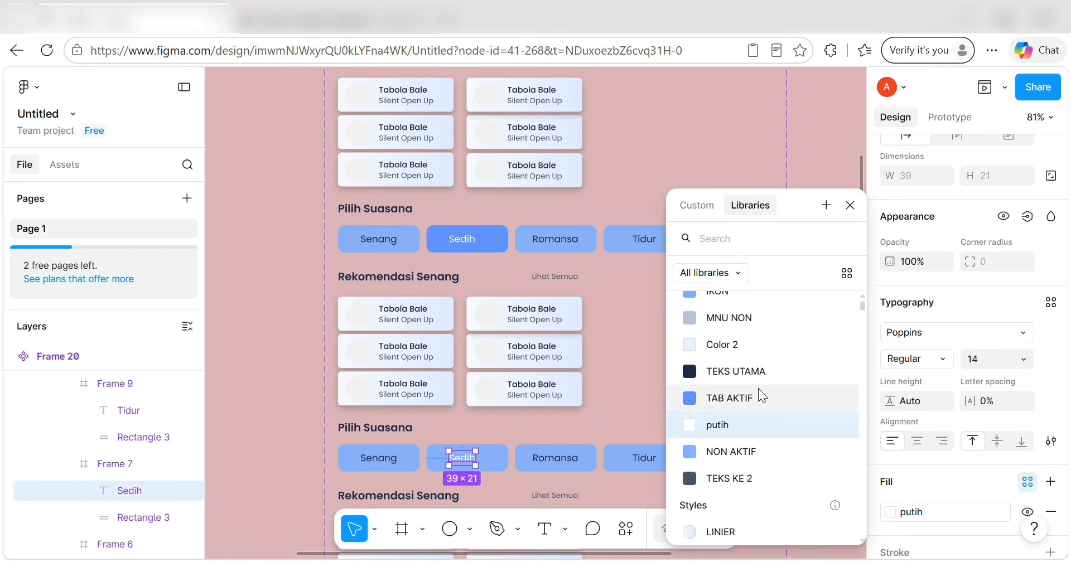
{"action": "left_click", "coordinate": [708, 374]}
Make Romansa active with the TAB AKTIF background and a white putih label.
{"action": "left_click", "coordinate": [588, 461]}
{"action": "left_click", "coordinate": [588, 461]}
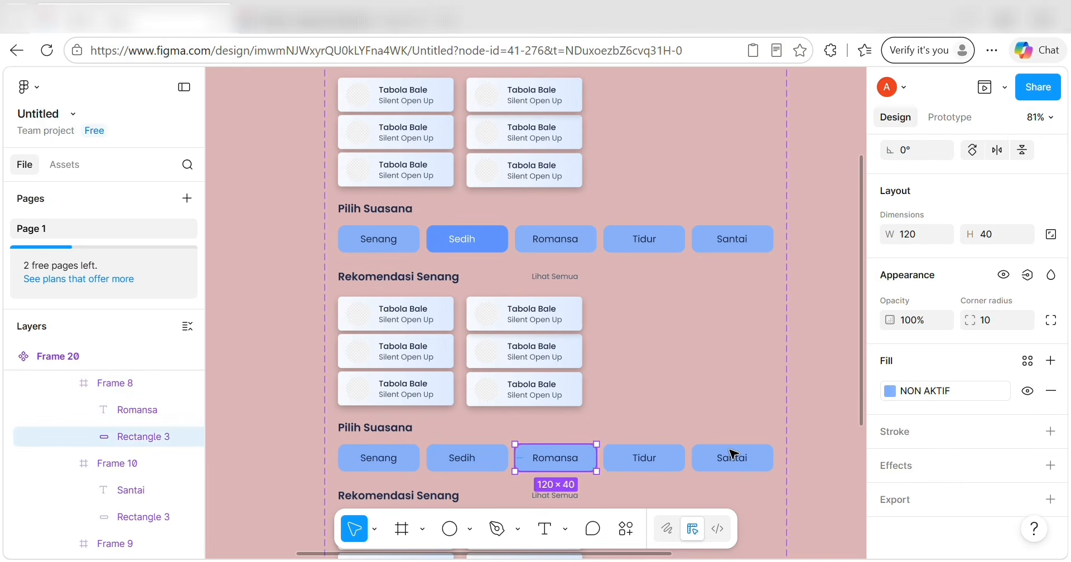
{"action": "left_click", "coordinate": [1025, 363]}
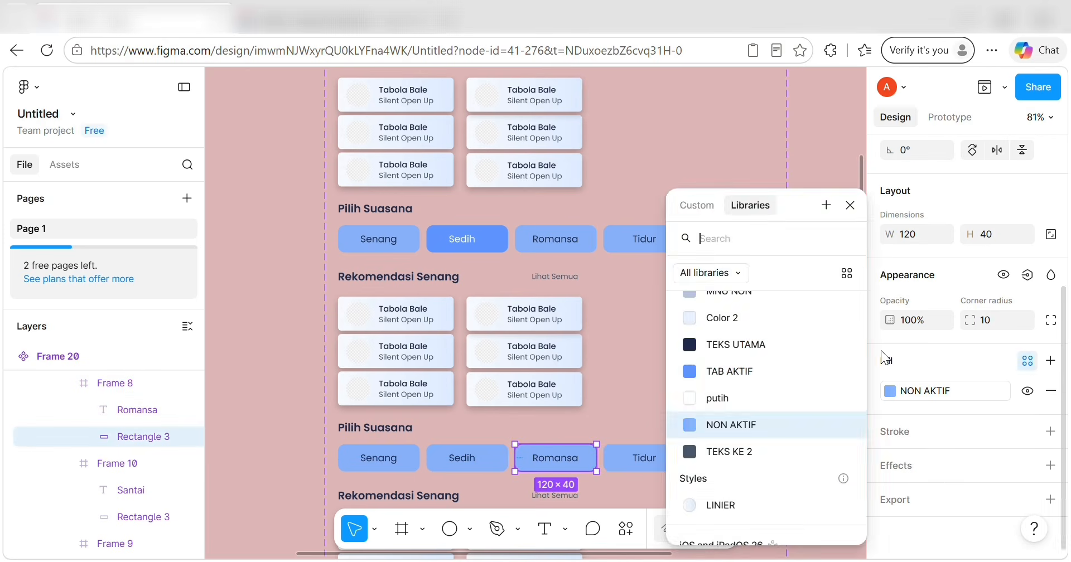
{"action": "left_click", "coordinate": [711, 371]}
{"action": "left_click", "coordinate": [556, 462]}
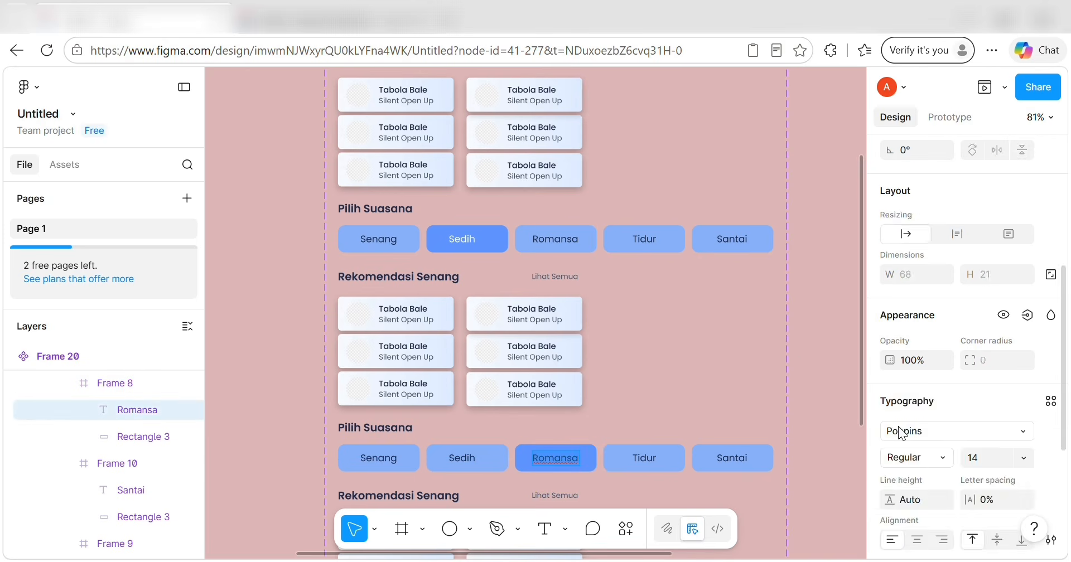
{"action": "left_click", "coordinate": [1032, 366]}
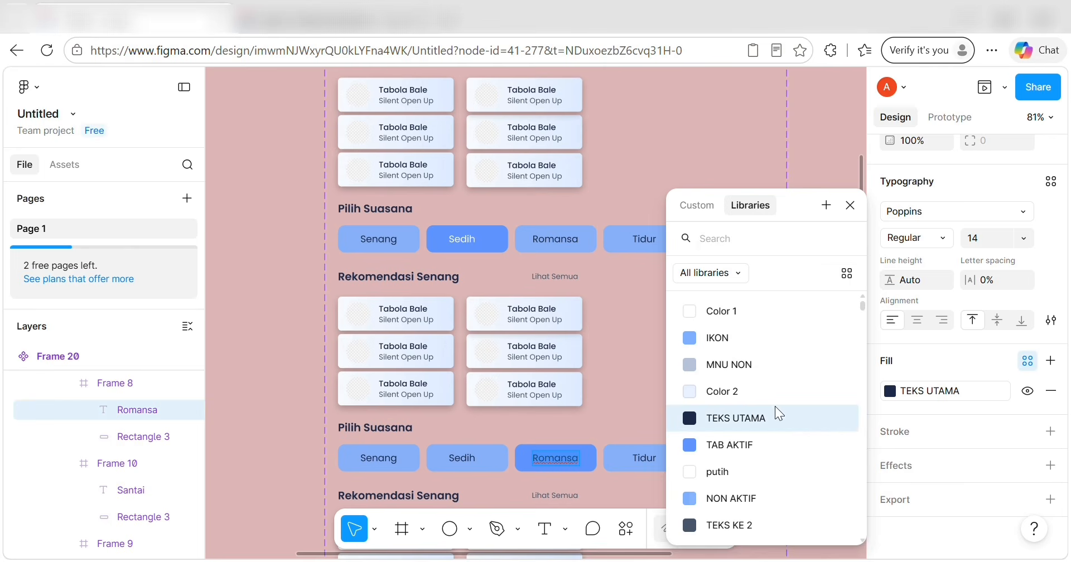
{"action": "left_click", "coordinate": [774, 472]}
{"action": "scroll", "coordinate": [670, 456], "scroll_direction": "down", "scroll_amount": 4}
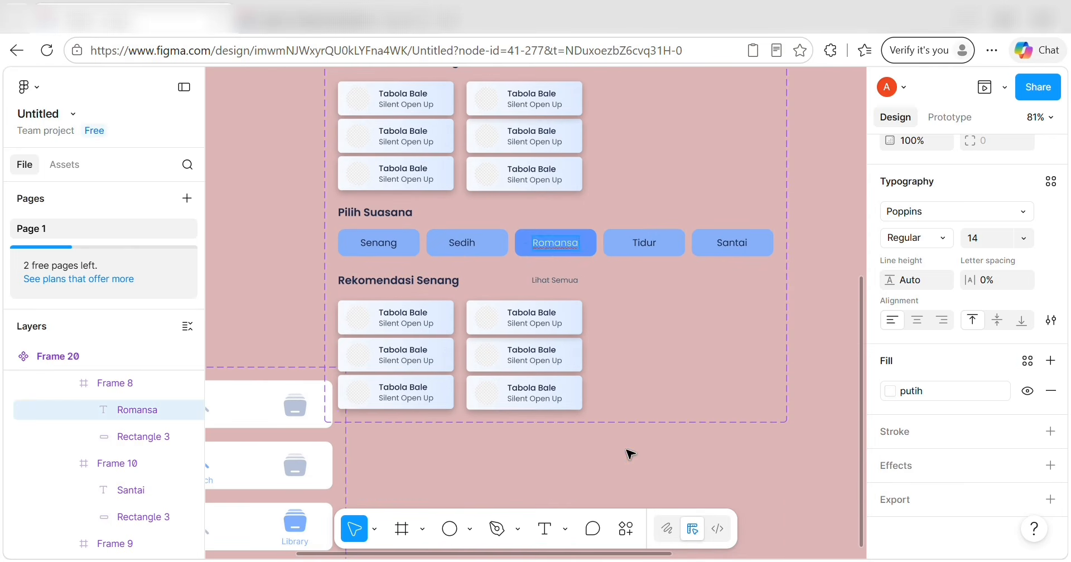
{"action": "left_click", "coordinate": [664, 267]}
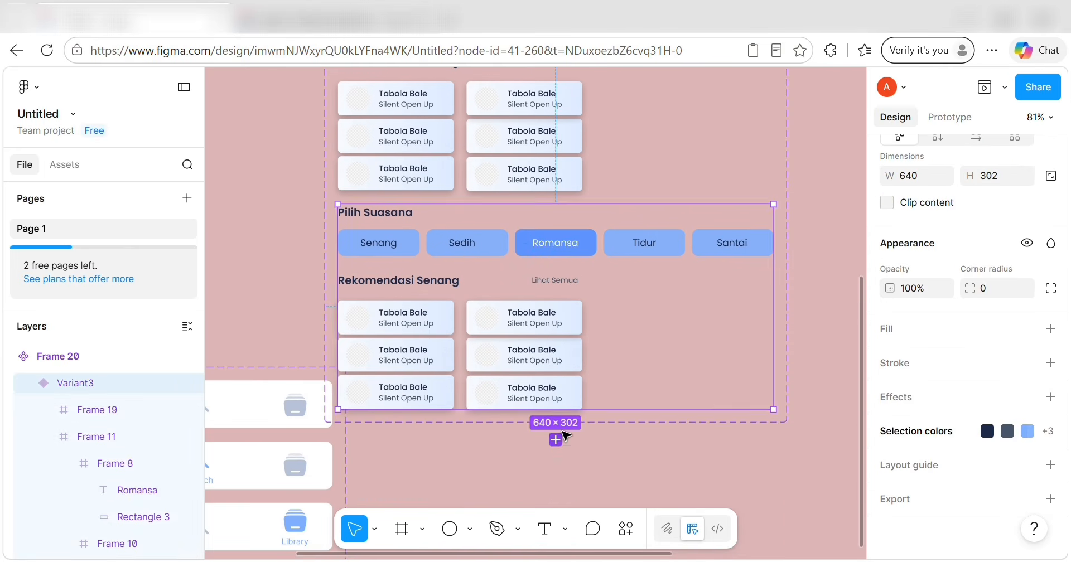
Add Variant4 and move the Menu component set up and to the left.
{"action": "left_click", "coordinate": [557, 437]}
{"action": "scroll", "coordinate": [374, 362], "scroll_direction": "left", "scroll_amount": 3}
{"action": "scroll", "coordinate": [373, 362], "scroll_direction": "left", "scroll_amount": 2}
{"action": "left_click_drag", "start_coordinate": [311, 361], "coordinate": [366, 295]}
{"action": "scroll", "coordinate": [653, 313], "scroll_direction": "right", "scroll_amount": 5}
{"action": "scroll", "coordinate": [652, 314], "scroll_direction": "down", "scroll_amount": 6}
{"action": "scroll", "coordinate": [652, 314], "scroll_direction": "right", "scroll_amount": 3}
{"action": "scroll", "coordinate": [650, 314], "scroll_direction": "up", "scroll_amount": 1}
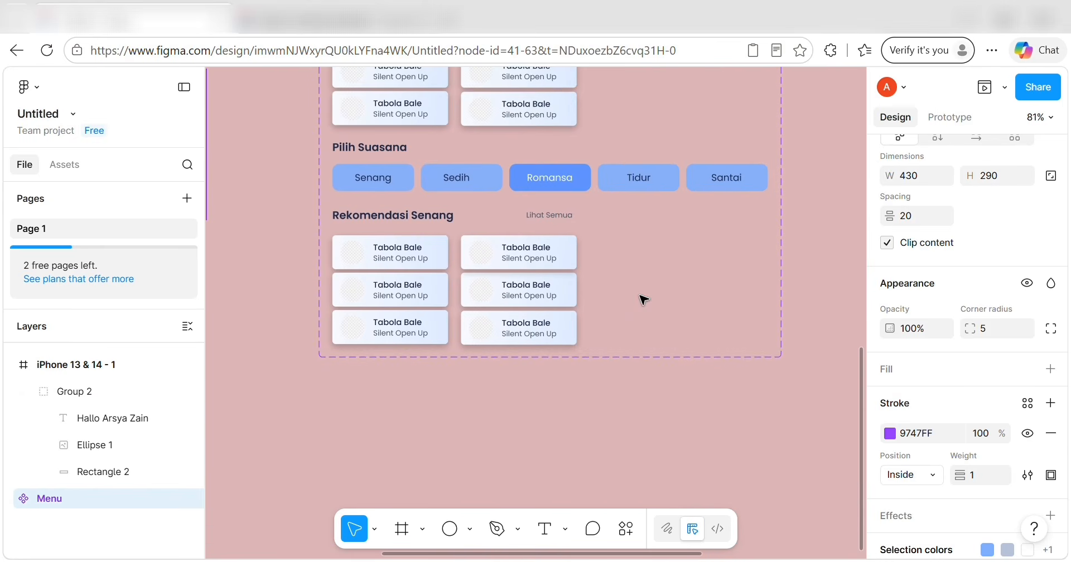
In Variant4, set Romansa to NON AKTIF fill with a TEKS UTAMA label.
{"action": "left_click", "coordinate": [579, 182]}
{"action": "double_click", "coordinate": [580, 184]}
{"action": "scroll", "coordinate": [580, 184], "scroll_direction": "up", "scroll_amount": 2}
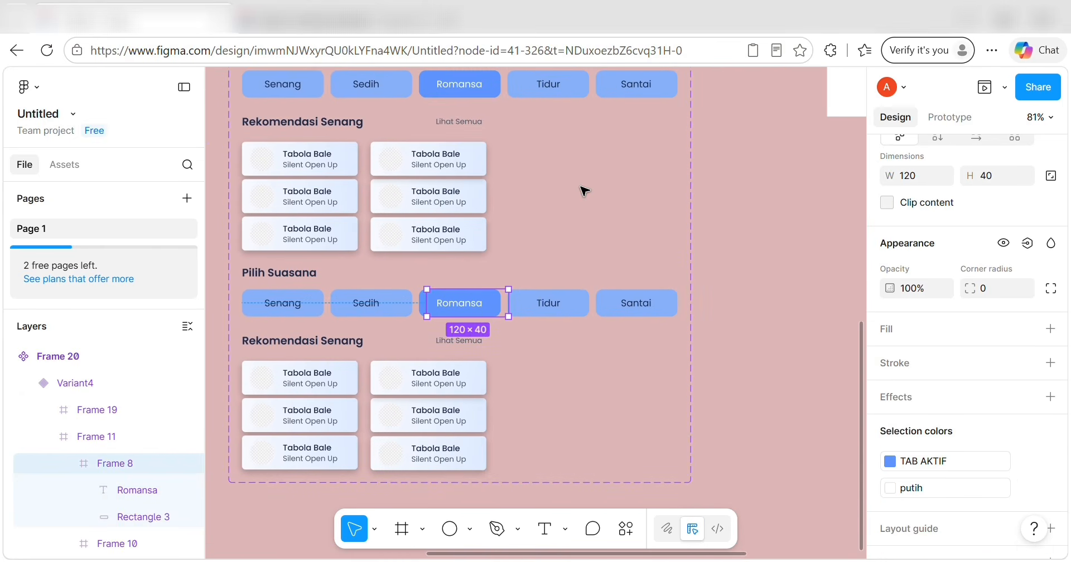
{"action": "left_click", "coordinate": [421, 306]}
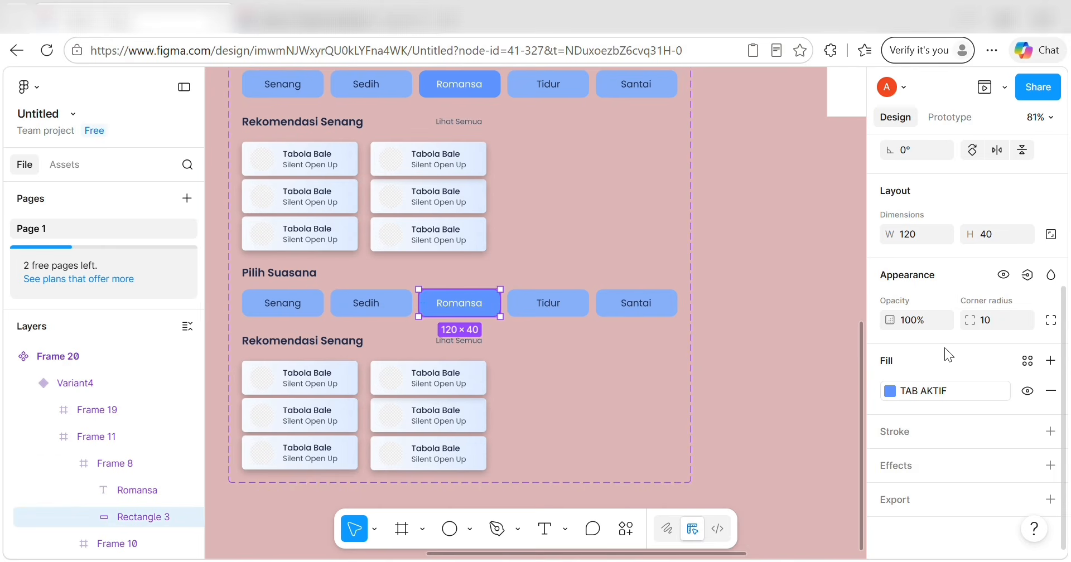
{"action": "left_click", "coordinate": [1028, 370]}
{"action": "left_click", "coordinate": [719, 477]}
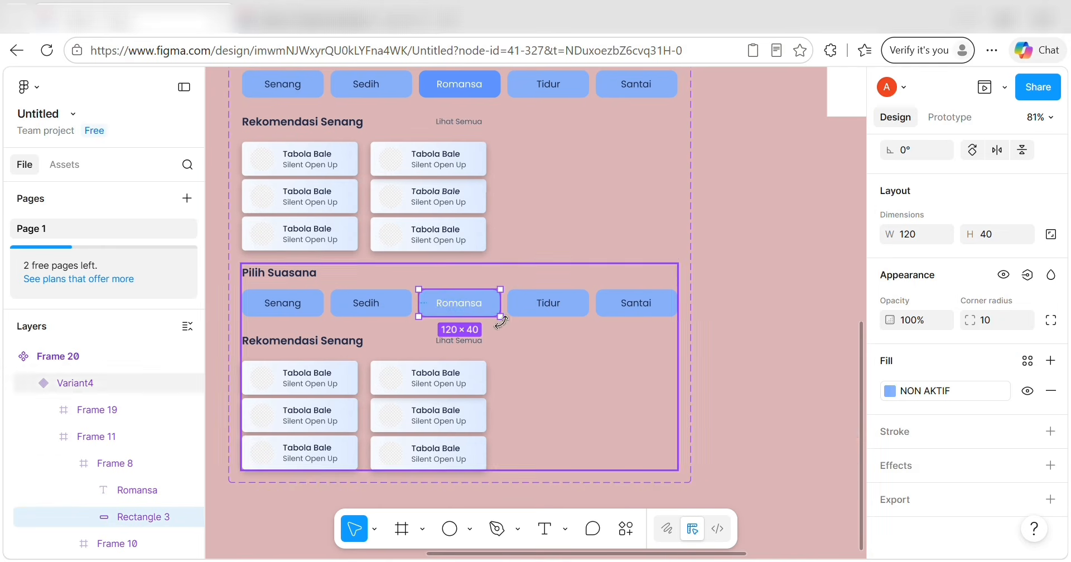
{"action": "left_click", "coordinate": [470, 307]}
{"action": "double_click", "coordinate": [470, 307]}
{"action": "scroll", "coordinate": [949, 430], "scroll_direction": "down", "scroll_amount": 5}
{"action": "left_click", "coordinate": [1027, 360]}
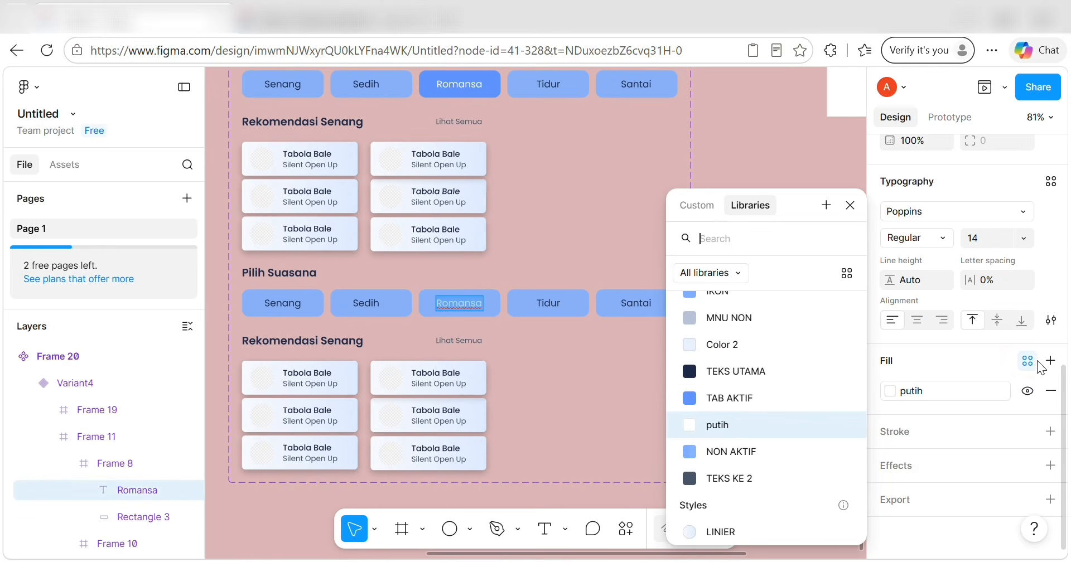
{"action": "left_click", "coordinate": [795, 382]}
Make Tidur active with TAB AKTIF fill and putih label, then add Variant5.
{"action": "left_click", "coordinate": [543, 308]}
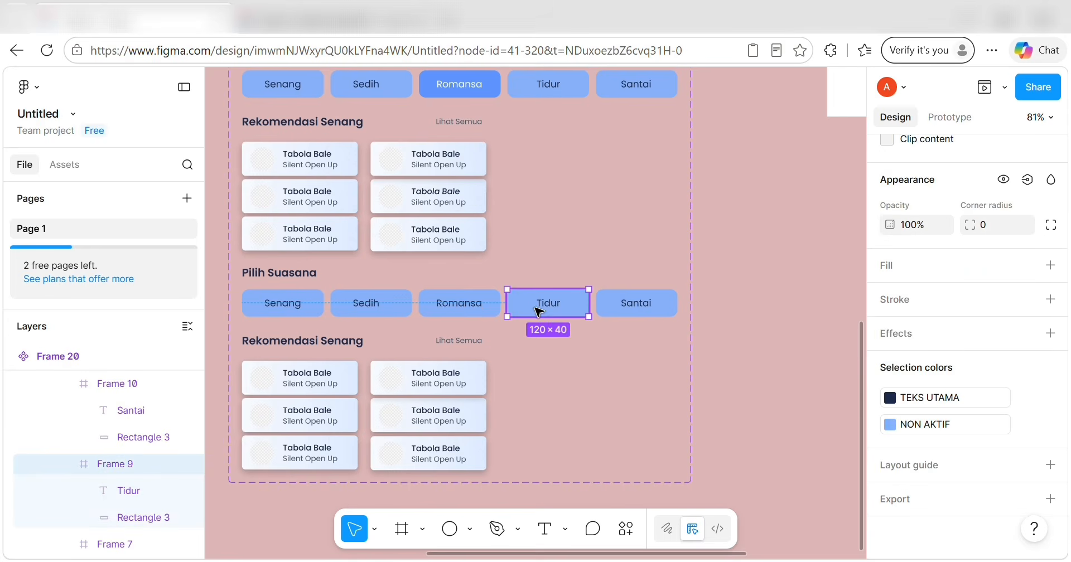
{"action": "left_click", "coordinate": [142, 517]}
{"action": "left_click", "coordinate": [1025, 359]}
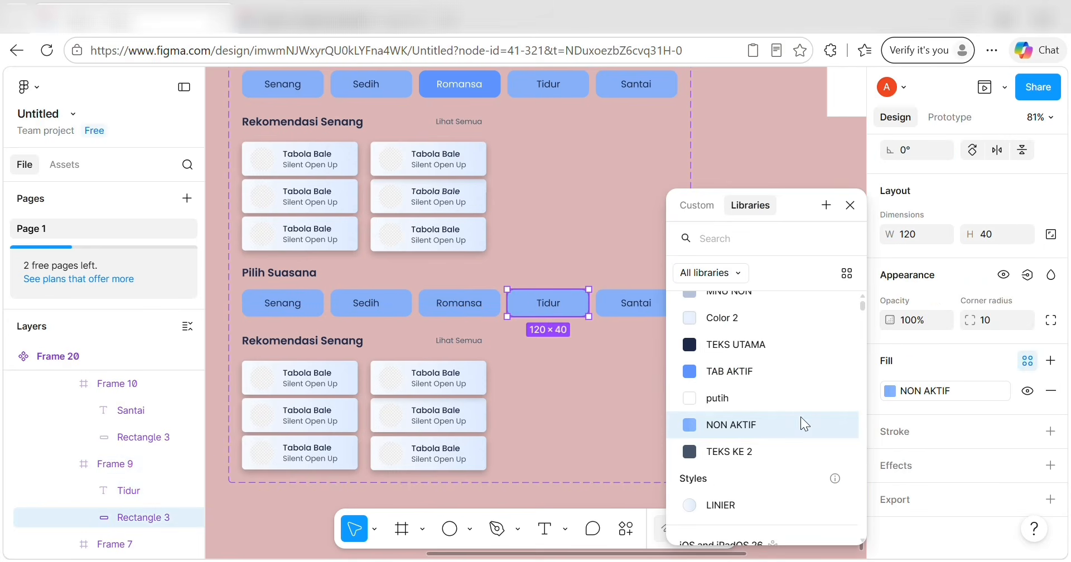
{"action": "left_click", "coordinate": [784, 378]}
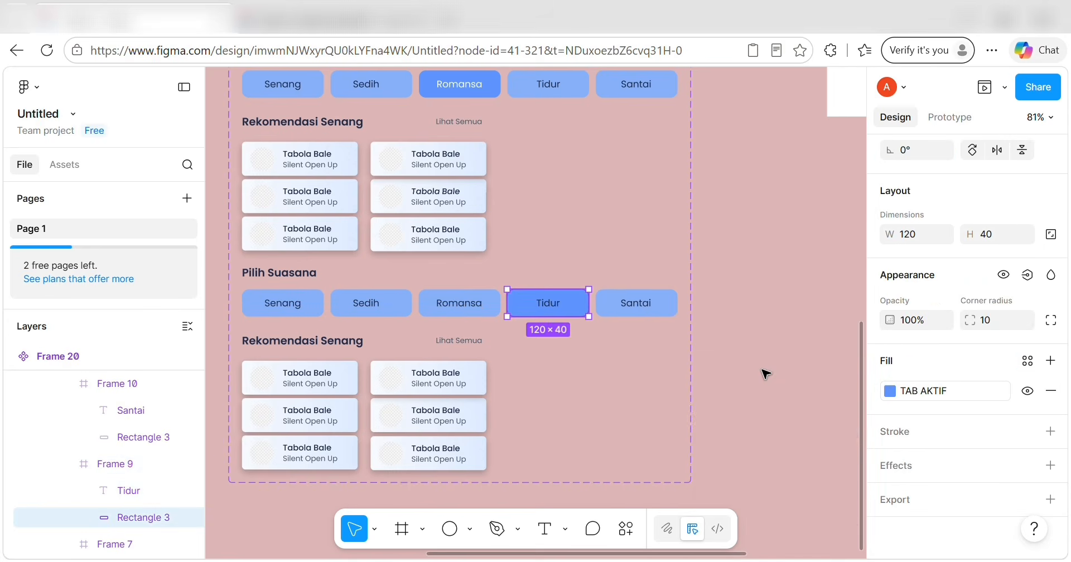
{"action": "double_click", "coordinate": [549, 304]}
{"action": "scroll", "coordinate": [932, 393], "scroll_direction": "down", "scroll_amount": 2}
{"action": "scroll", "coordinate": [932, 387], "scroll_direction": "down", "scroll_amount": 2}
{"action": "left_click", "coordinate": [933, 387]}
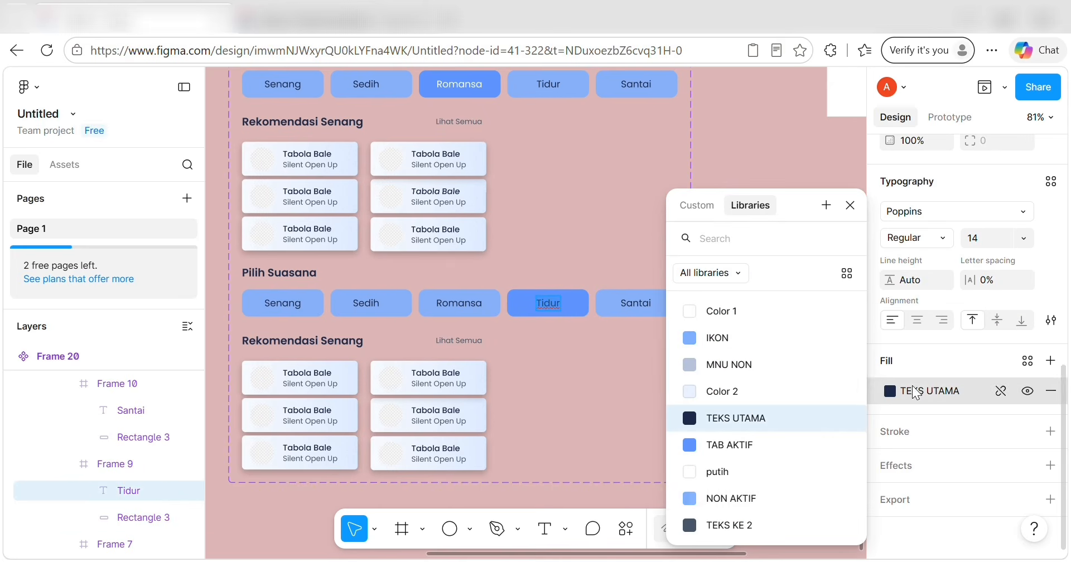
{"action": "left_click", "coordinate": [764, 473]}
{"action": "left_click", "coordinate": [567, 390]}
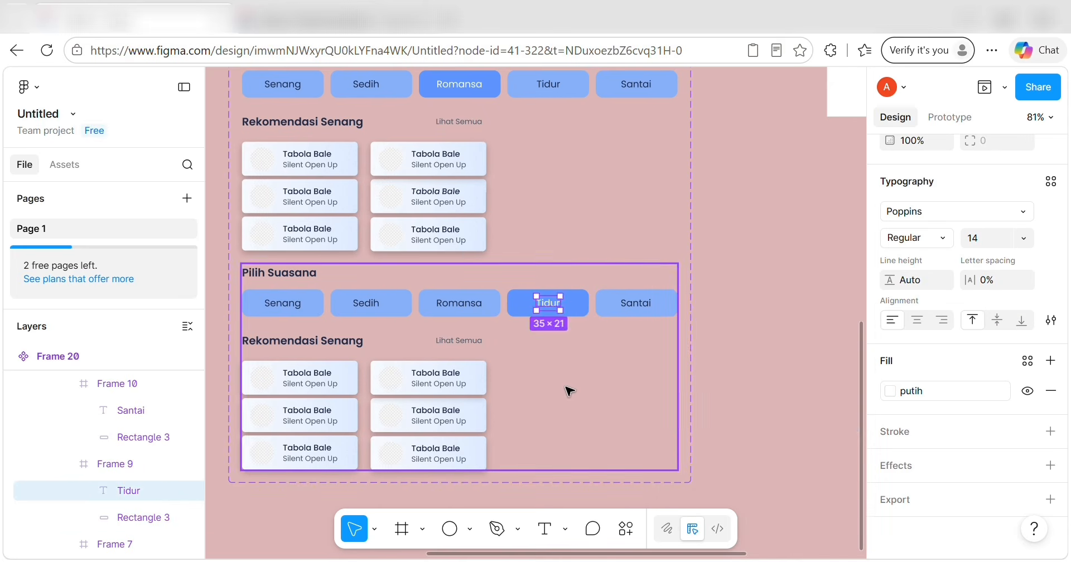
{"action": "left_click", "coordinate": [458, 500]}
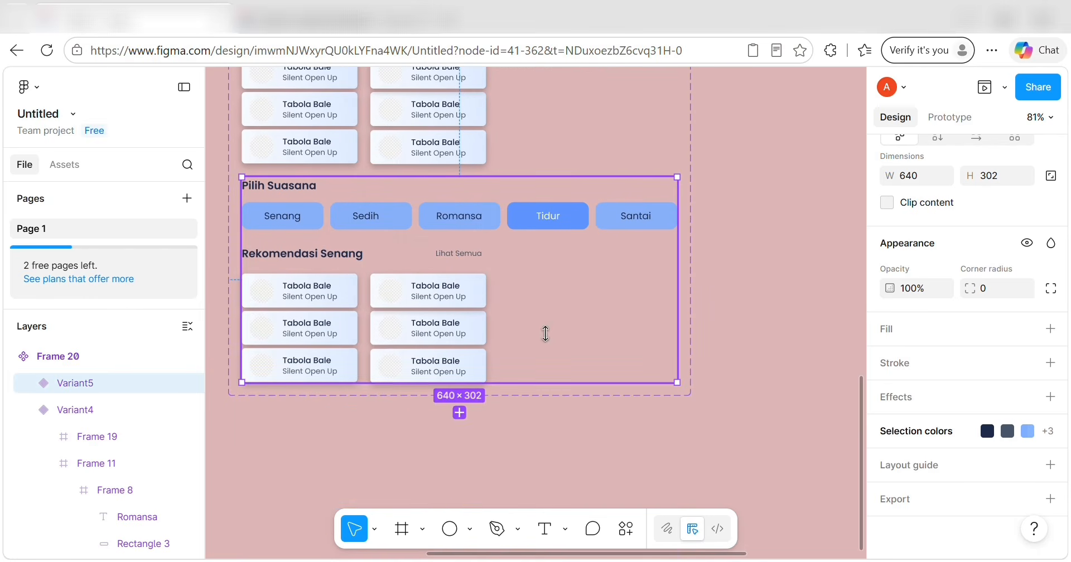
In Variant5, set Tidur to NON AKTIF fill with a dark TEKS UTAMA label.
{"action": "left_click", "coordinate": [580, 226]}
{"action": "left_click", "coordinate": [580, 226]}
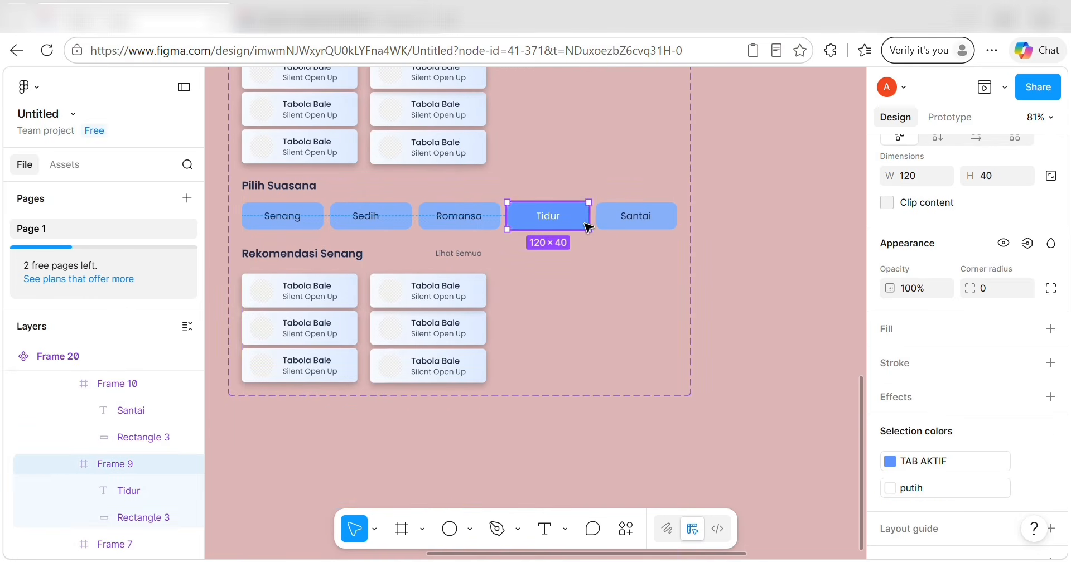
{"action": "scroll", "coordinate": [903, 369], "scroll_direction": "down", "scroll_amount": 1}
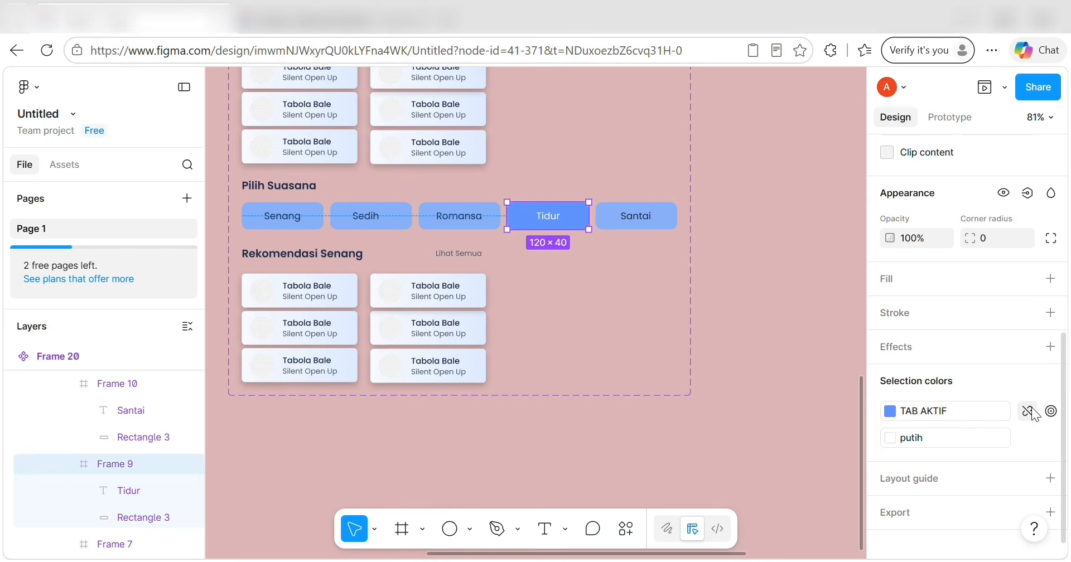
{"action": "left_click", "coordinate": [1028, 411]}
{"action": "left_click", "coordinate": [1027, 437]}
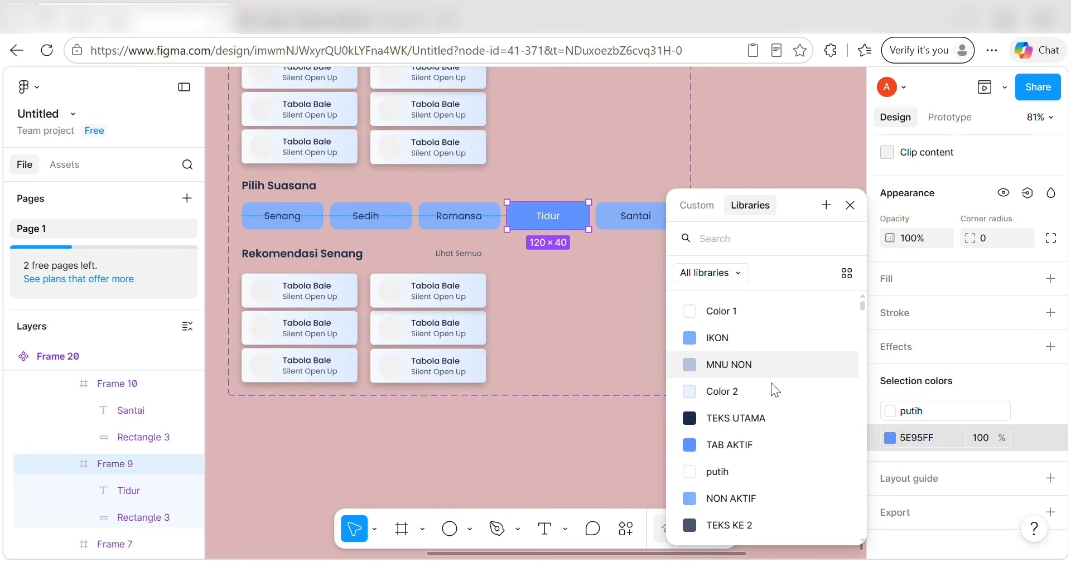
{"action": "left_click", "coordinate": [754, 496]}
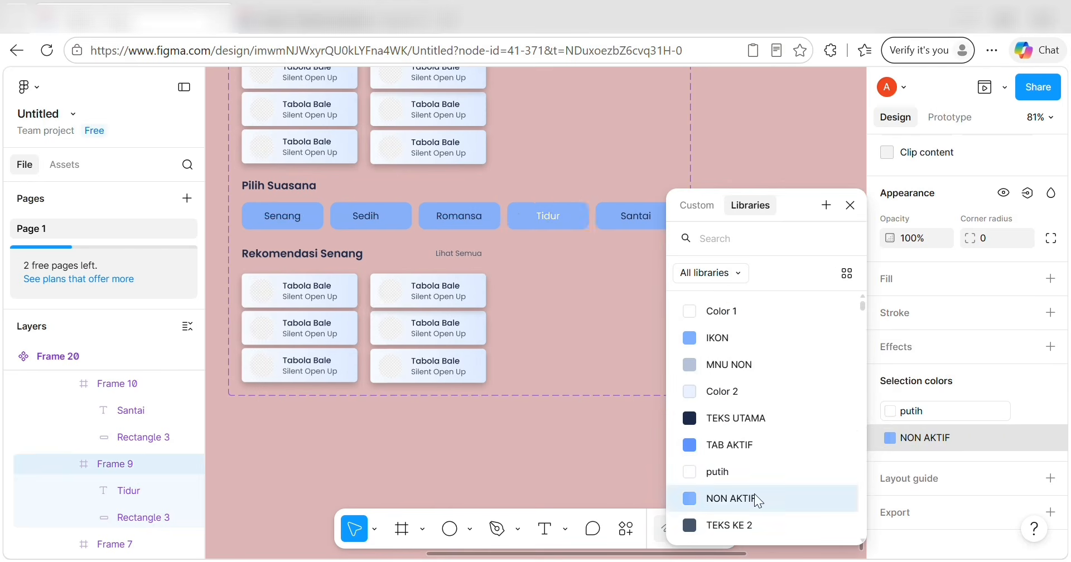
{"action": "double_click", "coordinate": [548, 216]}
{"action": "left_click", "coordinate": [1028, 433]}
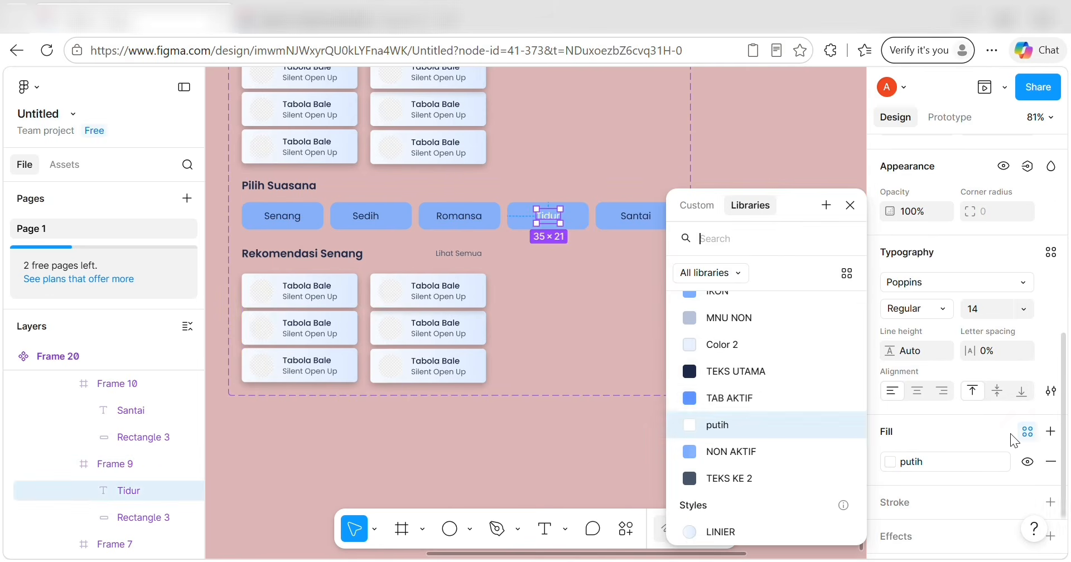
{"action": "left_click", "coordinate": [764, 370]}
Give Santai the TAB AKTIF background and a white putih label.
{"action": "left_click", "coordinate": [661, 225]}
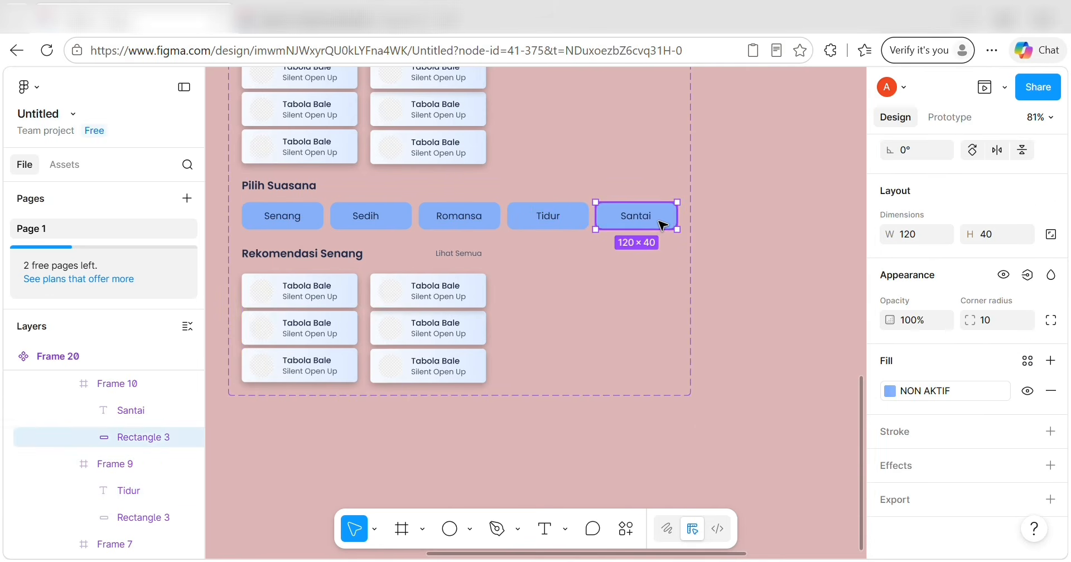
{"action": "left_click", "coordinate": [1027, 361]}
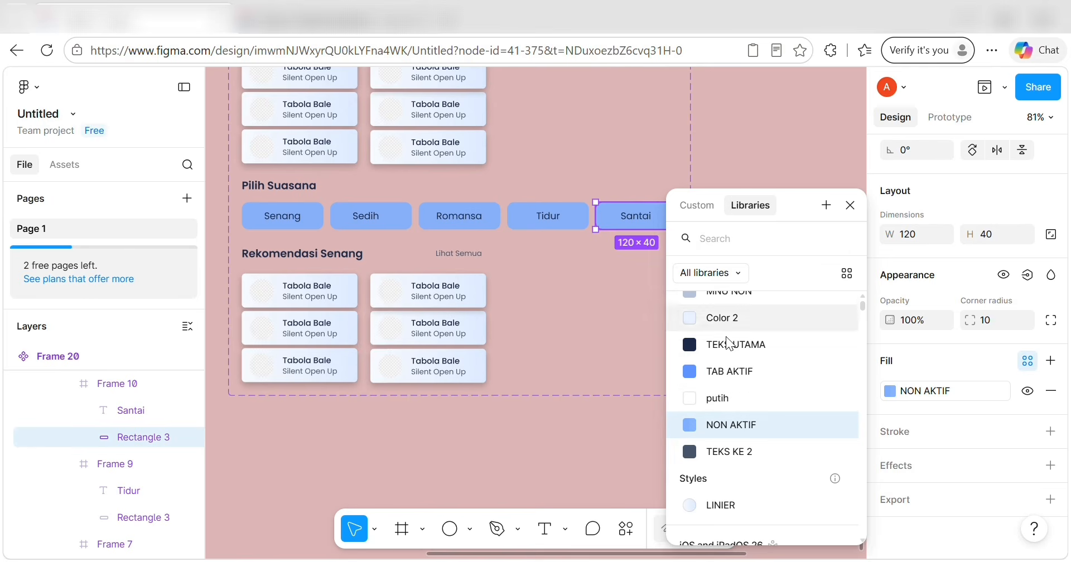
{"action": "left_click", "coordinate": [765, 369]}
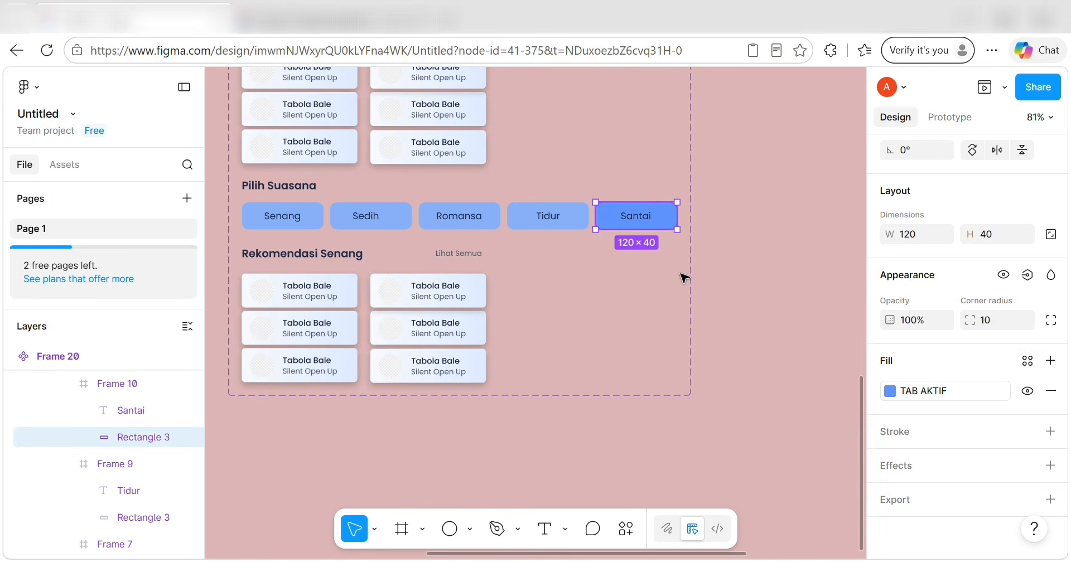
{"action": "double_click", "coordinate": [636, 216]}
{"action": "scroll", "coordinate": [1000, 422], "scroll_direction": "down", "scroll_amount": 4}
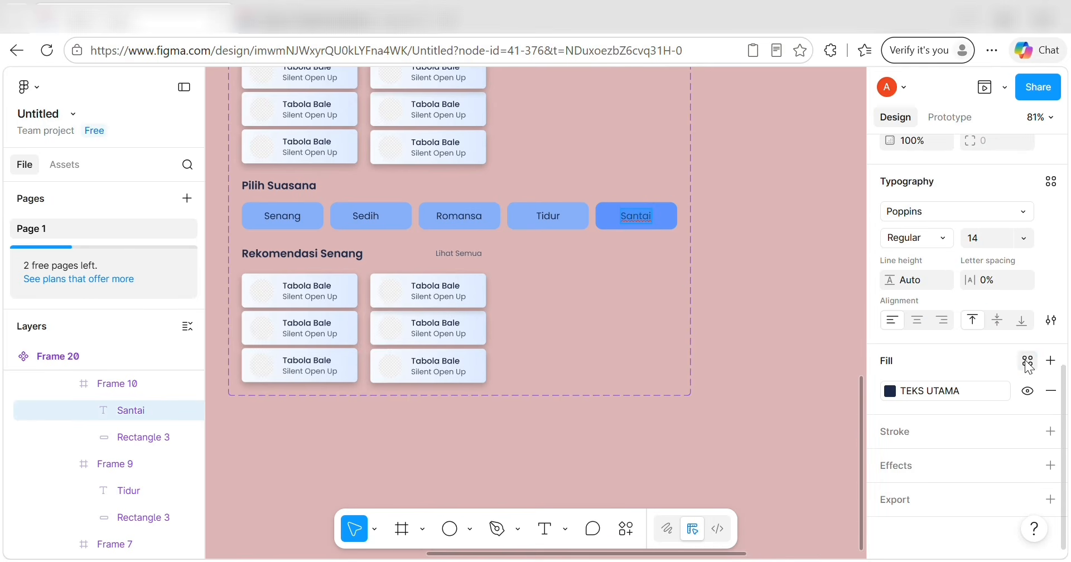
{"action": "left_click", "coordinate": [1028, 361]}
{"action": "left_click", "coordinate": [775, 473]}
{"action": "key", "text": "Escape"}
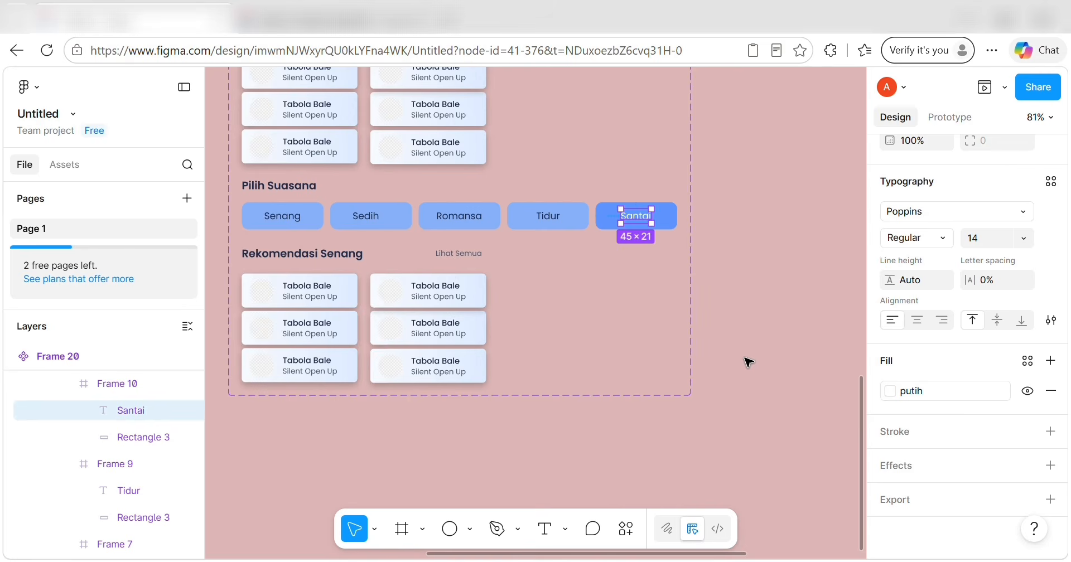
{"action": "scroll", "coordinate": [748, 362], "scroll_direction": "down", "scroll_amount": 3}
{"action": "scroll", "coordinate": [749, 362], "scroll_direction": "up", "scroll_amount": 8}
{"action": "scroll", "coordinate": [749, 363], "scroll_direction": "up", "scroll_amount": 2}
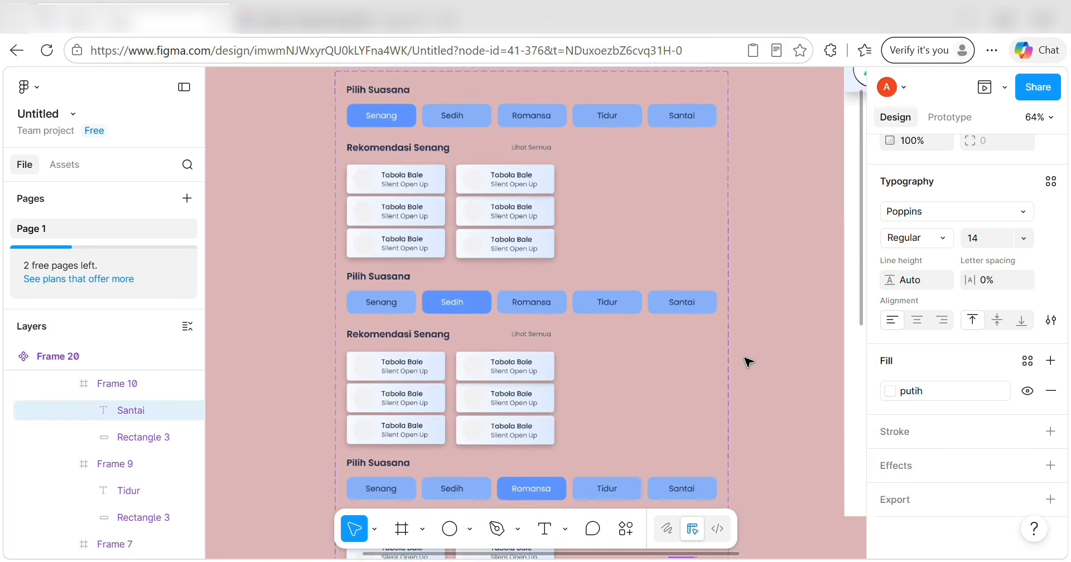
{"action": "scroll", "coordinate": [748, 363], "scroll_direction": "down", "scroll_amount": 1}
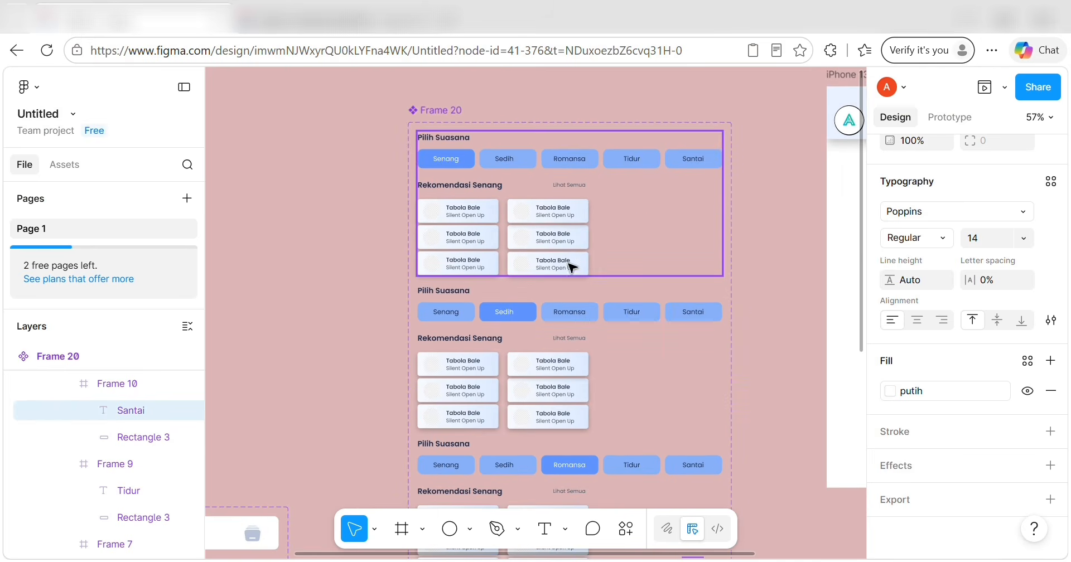
Retitle the second card 'Stecu Stecu' and replace its Silent Open Up subtitle with the artist.
{"action": "scroll", "coordinate": [479, 245], "scroll_direction": "up", "scroll_amount": 5}
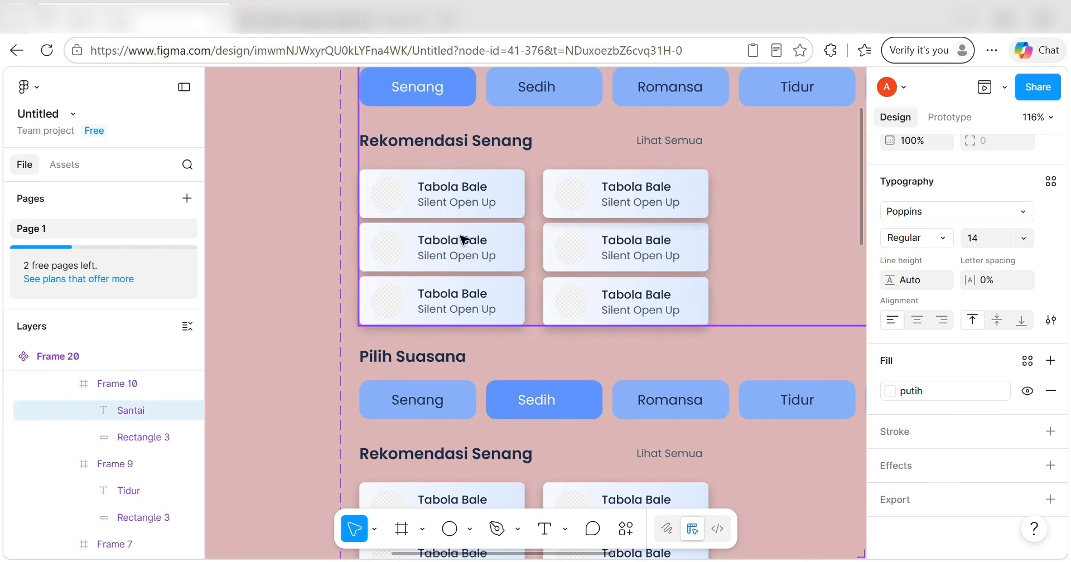
{"action": "left_click", "coordinate": [462, 240]}
{"action": "double_click", "coordinate": [462, 238]}
{"action": "double_click", "coordinate": [462, 237]}
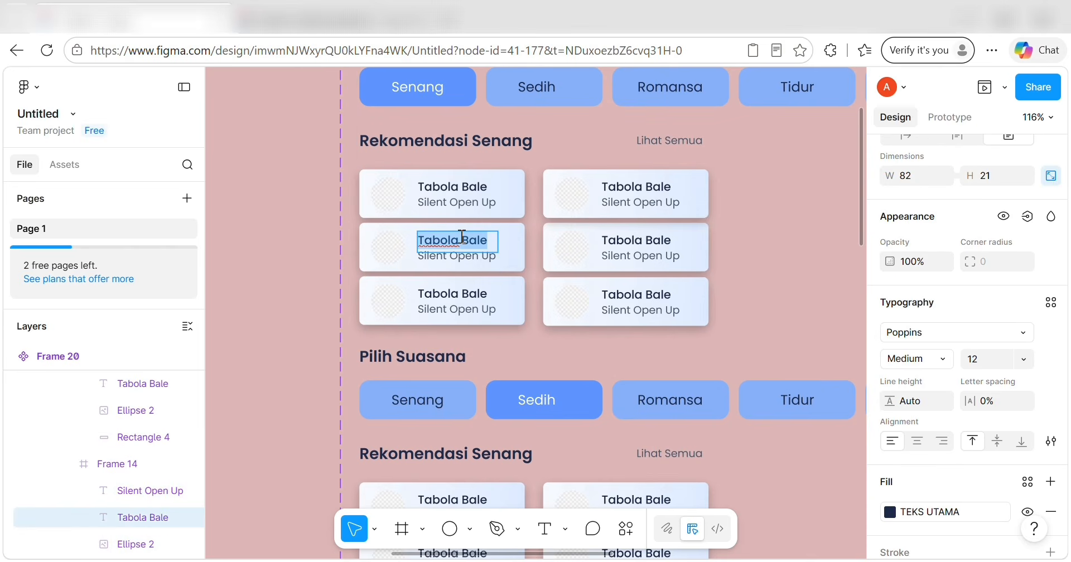
{"action": "key", "text": "BackSpace"}
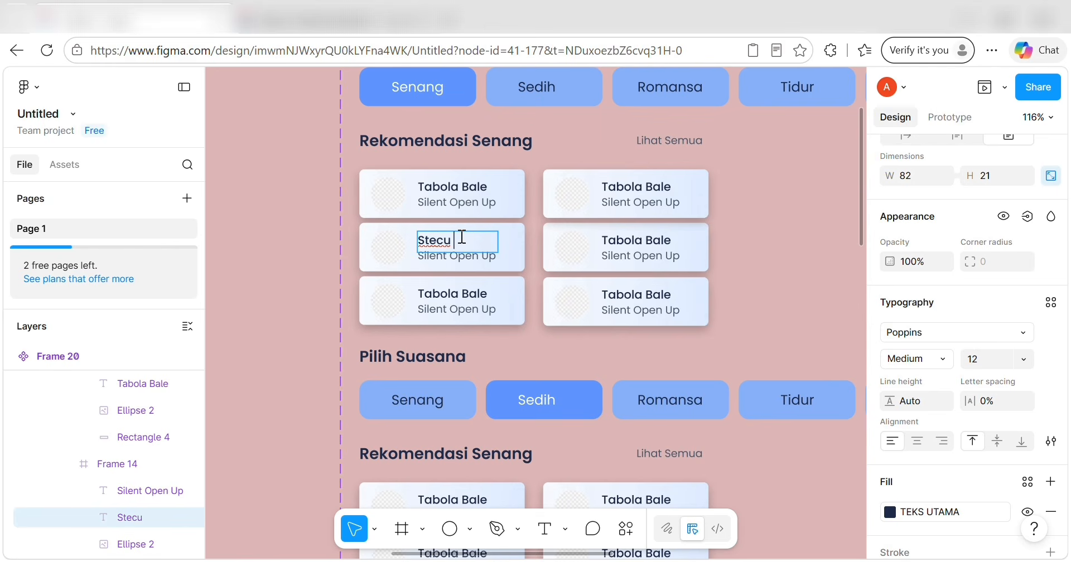
{"action": "double_click", "coordinate": [468, 257]}
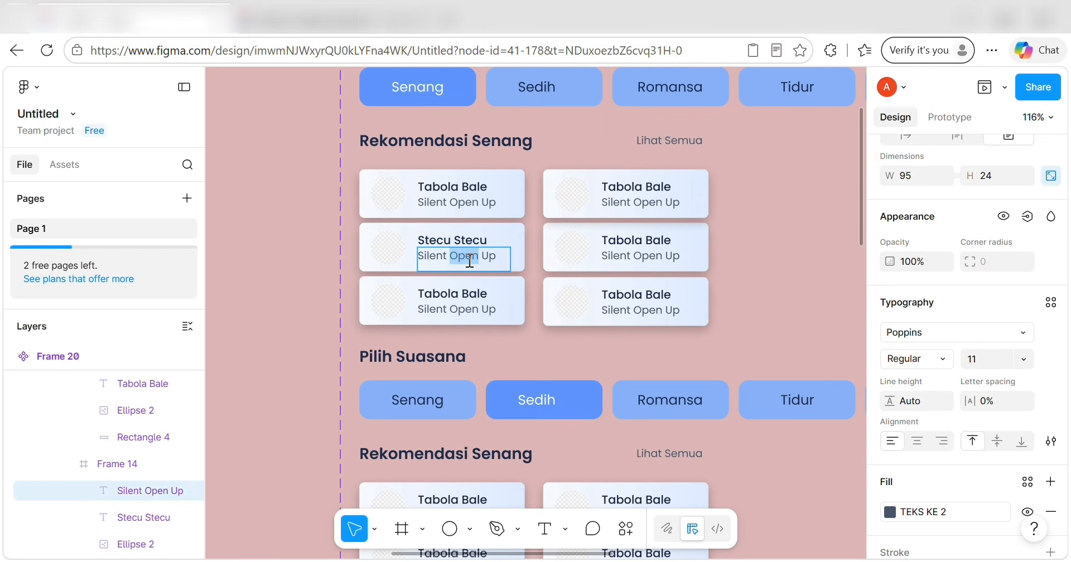
{"action": "triple_click", "coordinate": [469, 260]}
{"action": "key", "text": "BackSpace"}
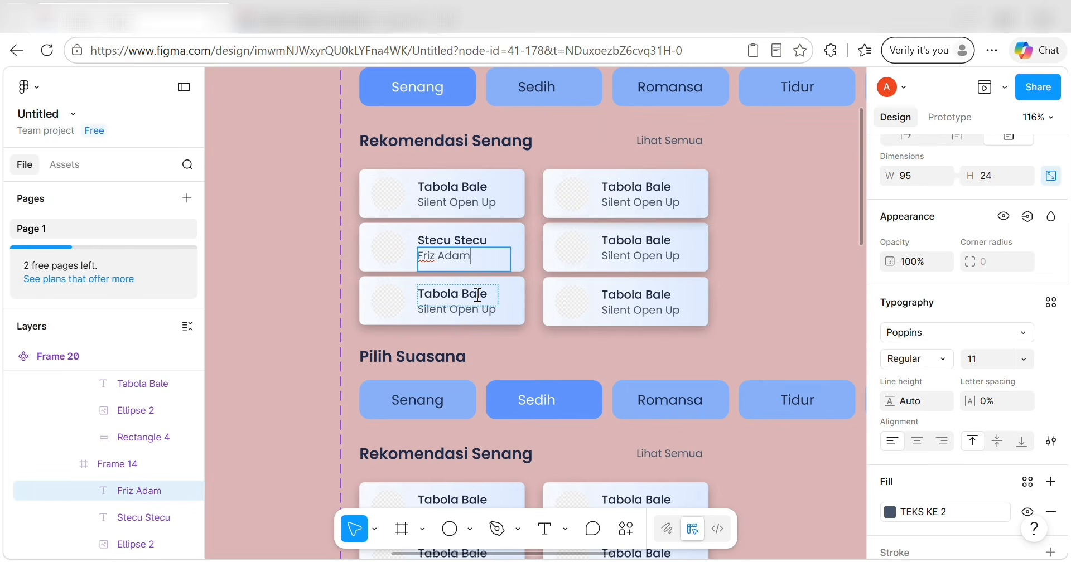
{"action": "type", "text": "a"}
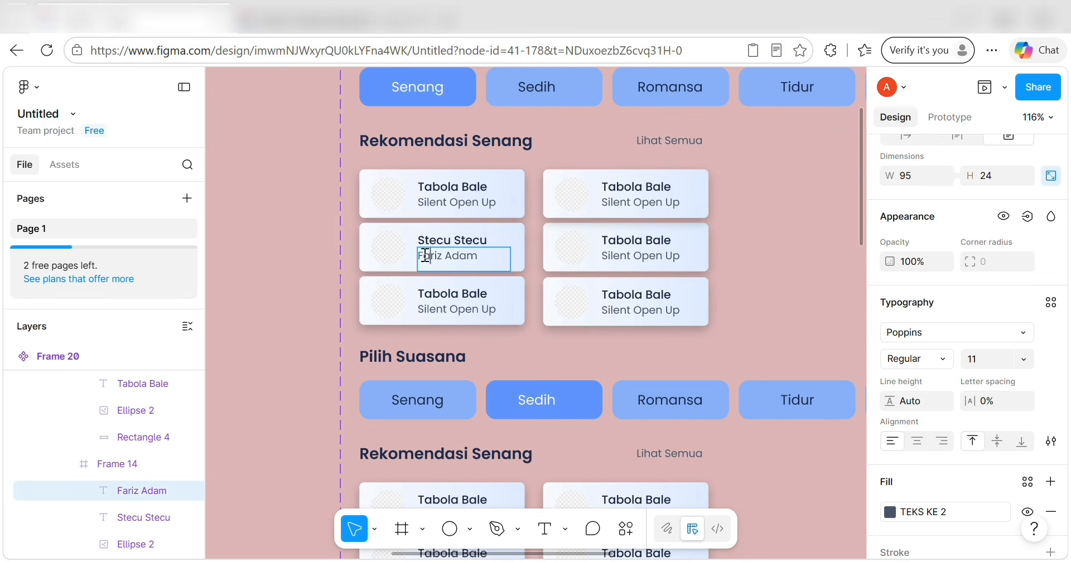
Retitle the third card 'Lesung Pipi' and replace its subtitle with the artist.
{"action": "triple_click", "coordinate": [474, 292]}
{"action": "key", "text": "BackSpace"}
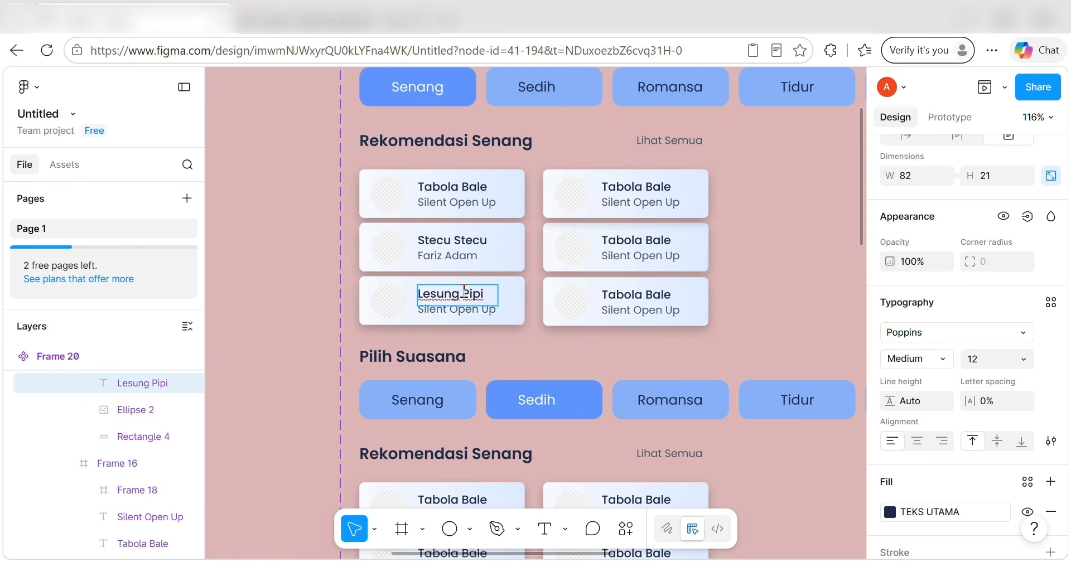
{"action": "left_click", "coordinate": [470, 310]}
{"action": "triple_click", "coordinate": [470, 310]}
{"action": "key", "text": "BackSpace"}
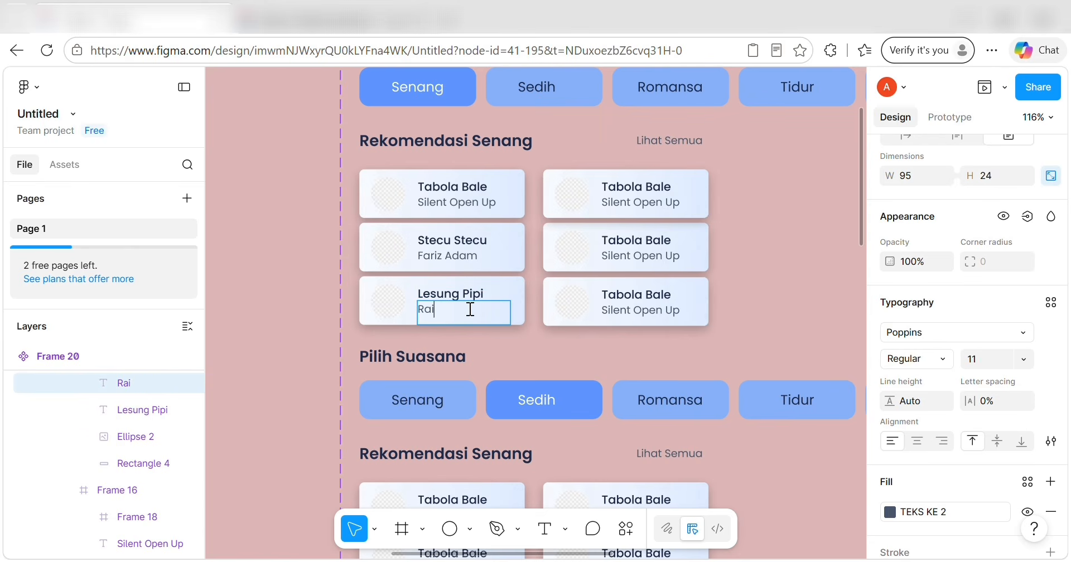
Retitle the top-right card 'Bahagia Lagi' and give it a new artist subtitle.
{"action": "triple_click", "coordinate": [631, 186]}
{"action": "key", "text": "BackSpace"}
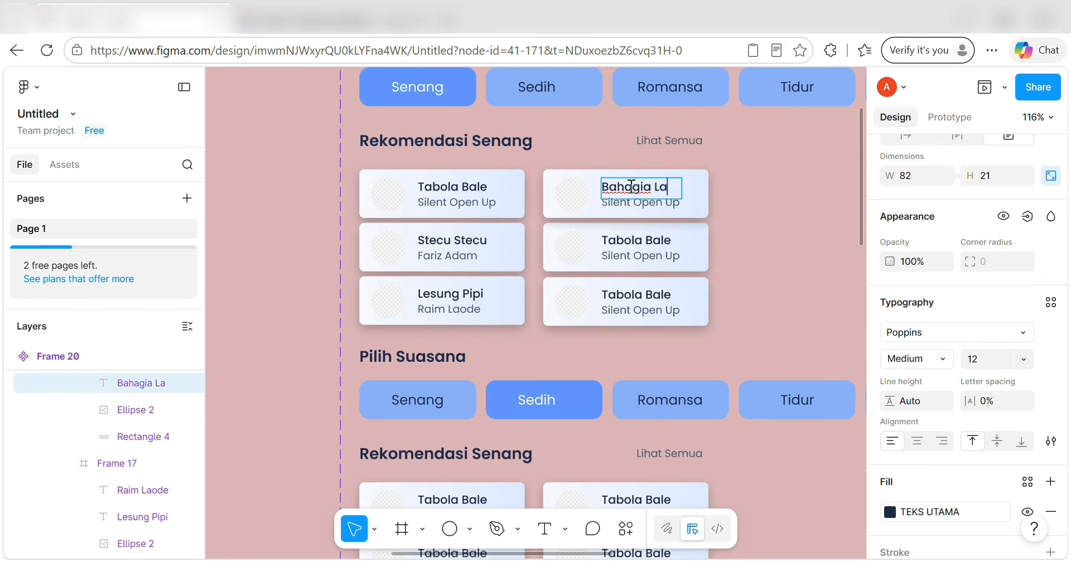
{"action": "triple_click", "coordinate": [641, 205]}
{"action": "key", "text": "BackSpace"}
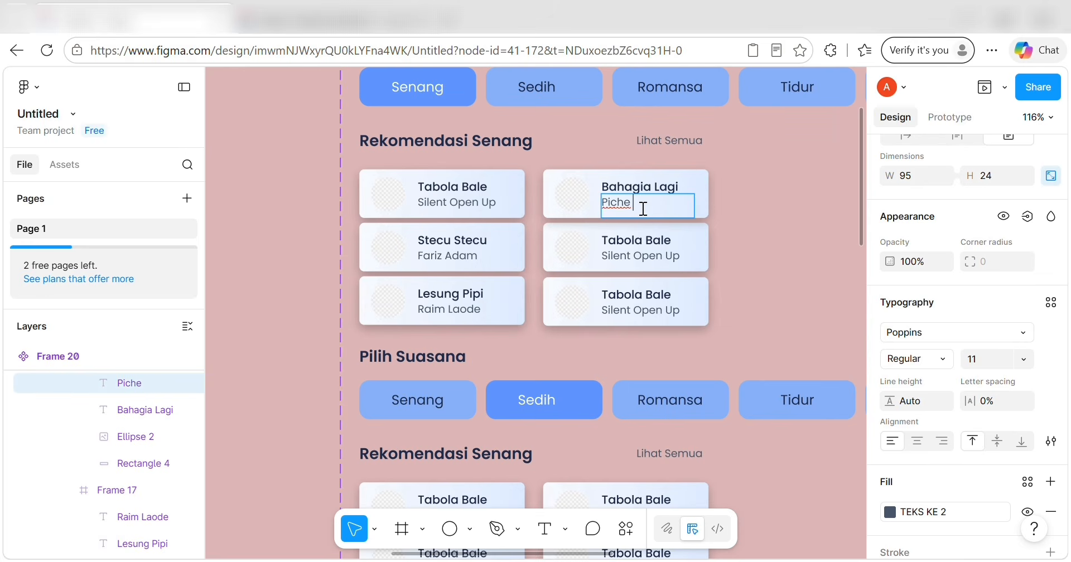
{"action": "type", "text": "a"}
Retitle the middle-right card 'Teman Bahagia' on one line at size 11, with subtitle JAZ.
{"action": "triple_click", "coordinate": [652, 240]}
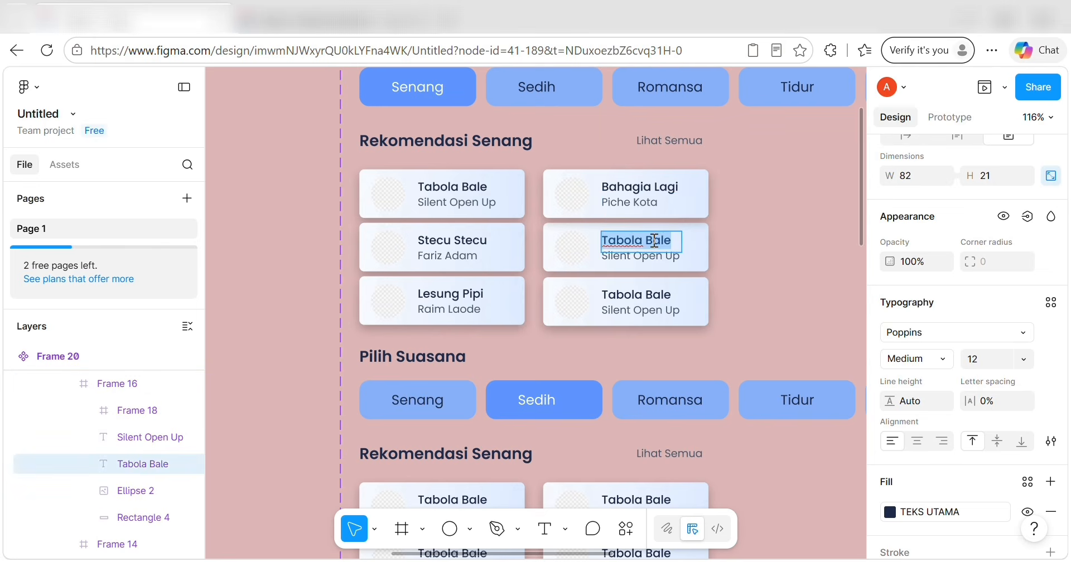
{"action": "key", "text": "BackSpace"}
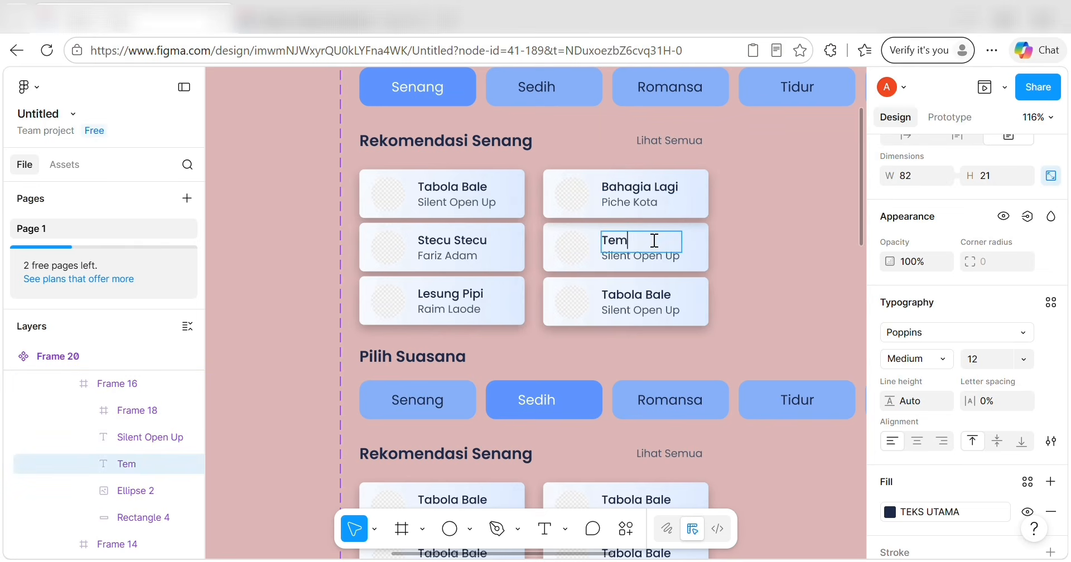
{"action": "type", "text": "Teman Bahagia"}
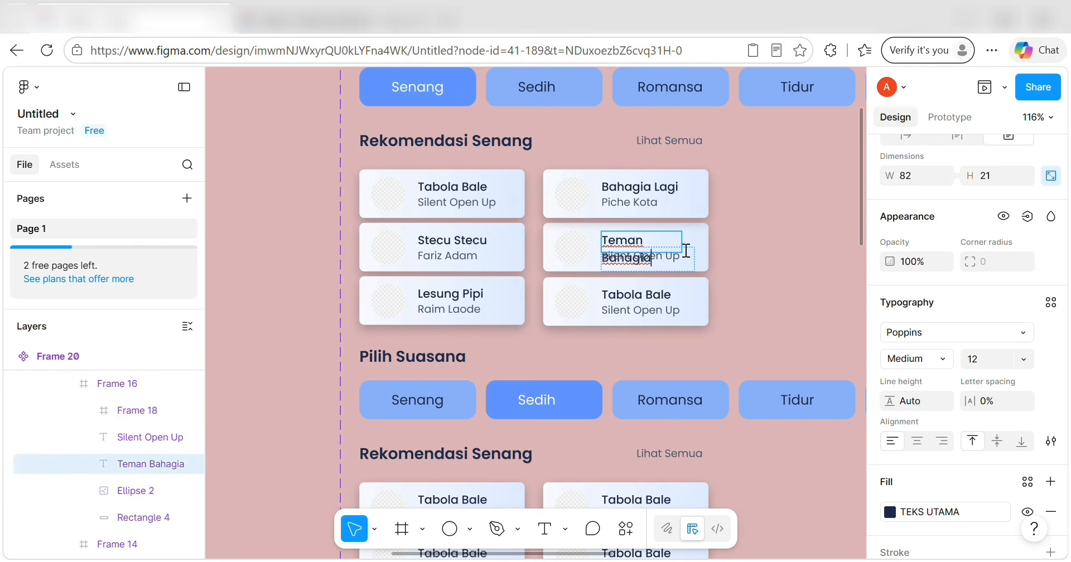
{"action": "key", "text": "Escape"}
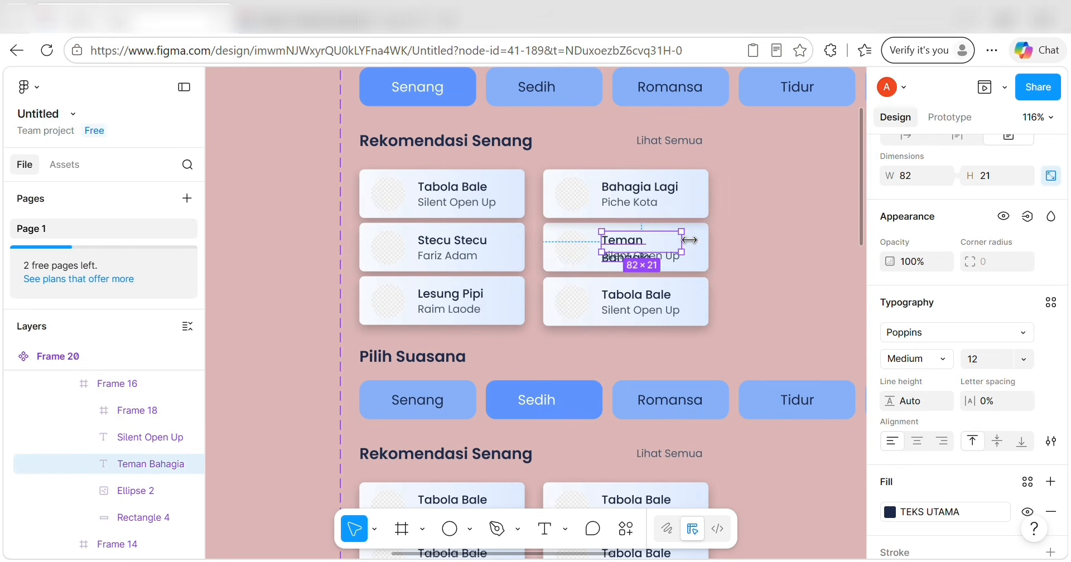
{"action": "left_click_drag", "start_coordinate": [682, 241], "coordinate": [703, 241]}
{"action": "left_click", "coordinate": [1024, 360]}
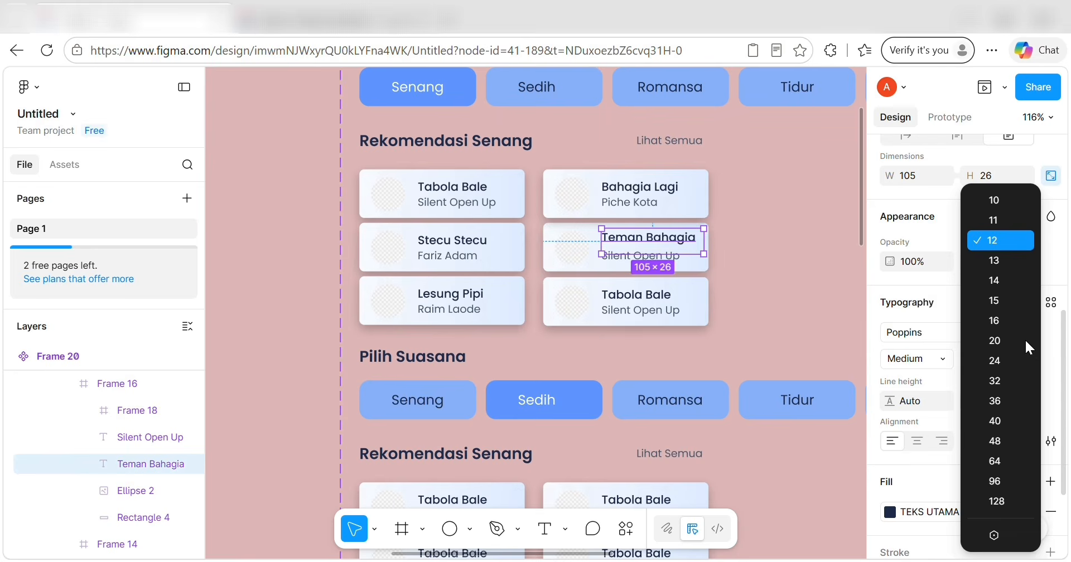
{"action": "left_click", "coordinate": [1022, 219]}
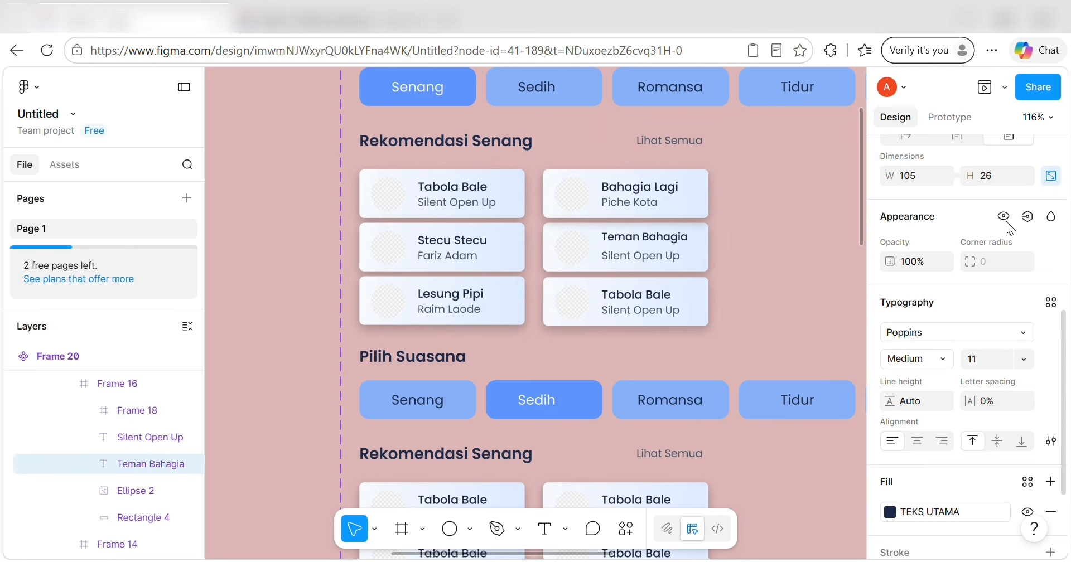
{"action": "left_click", "coordinate": [676, 249]}
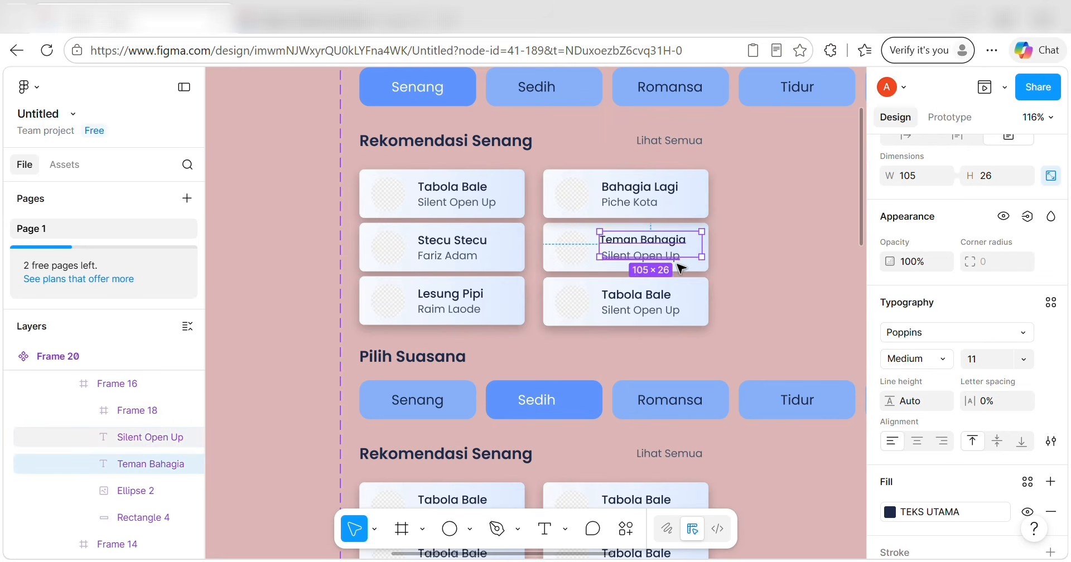
{"action": "double_click", "coordinate": [677, 256]}
{"action": "key", "text": "BackSpace"}
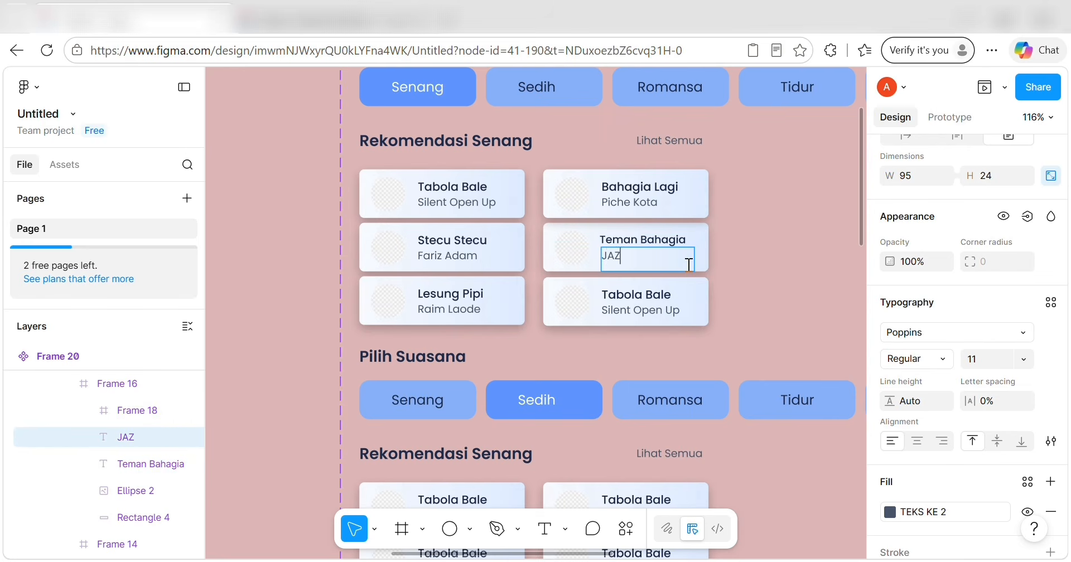
{"action": "type", "text": "JAZ"}
Retitle the bottom-right card 'Lebih Indah' with the subtitle Adera.
{"action": "double_click", "coordinate": [645, 296]}
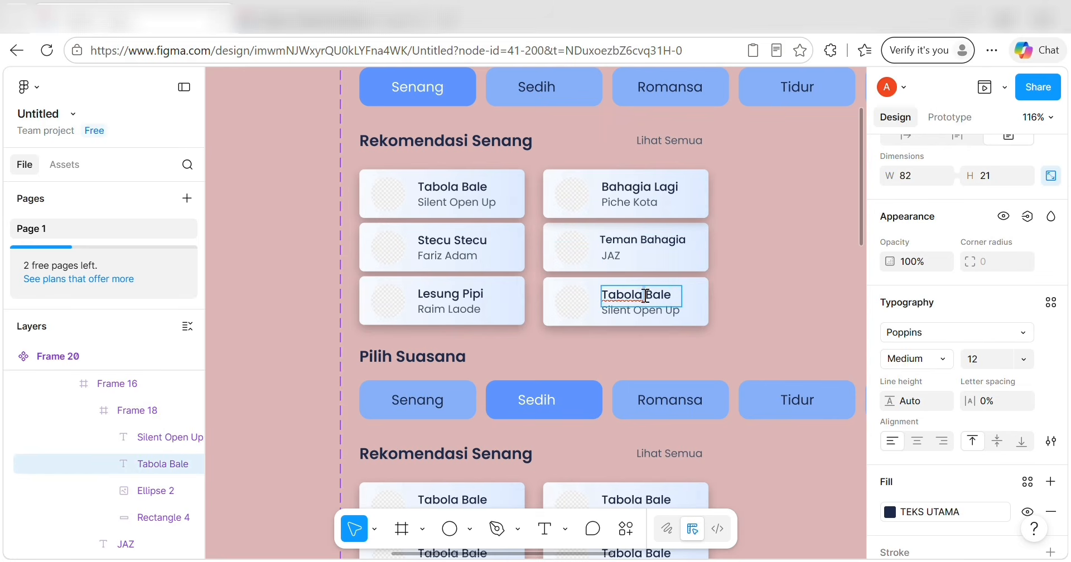
{"action": "key", "text": "BackSpace"}
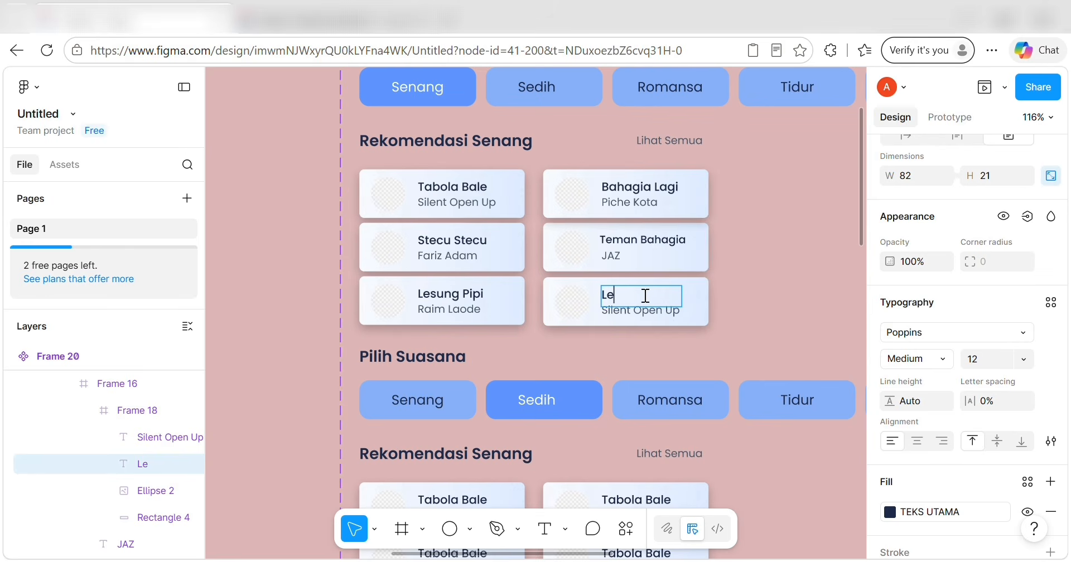
{"action": "type", "text": "Lebih Indah"}
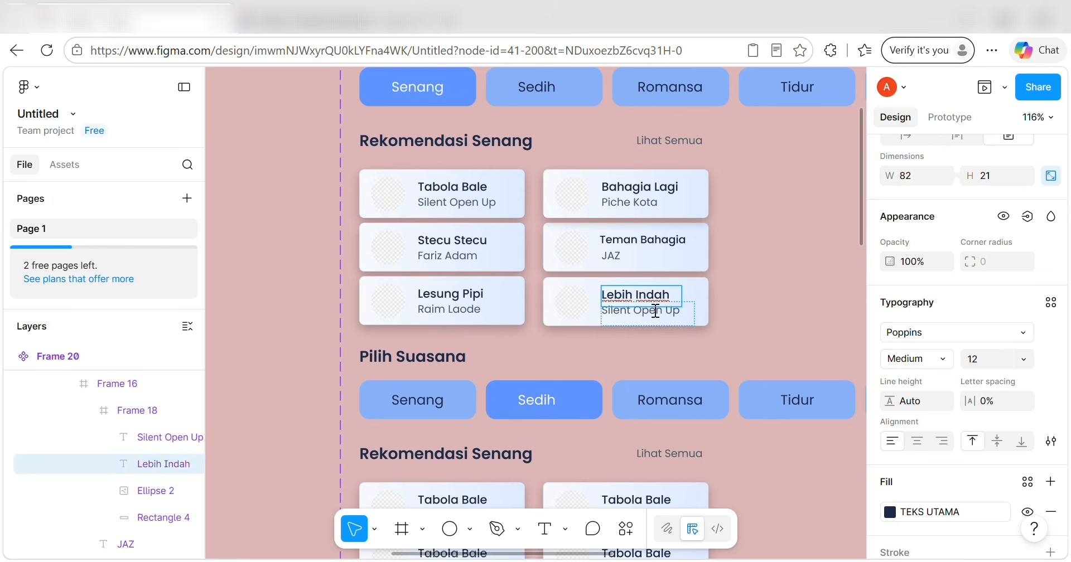
{"action": "double_click", "coordinate": [651, 309]}
{"action": "key", "text": "BackSpace"}
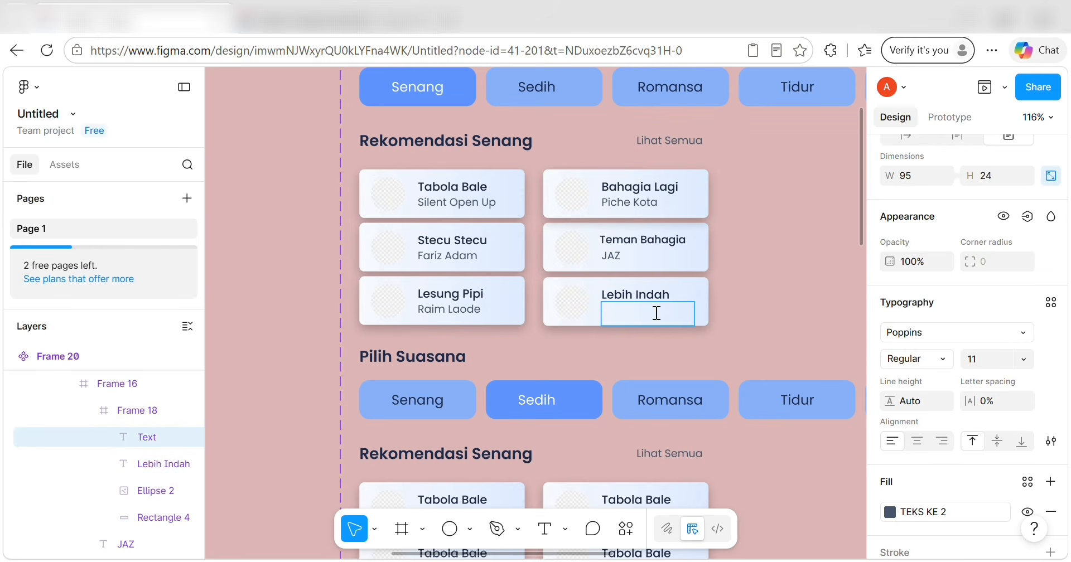
{"action": "key", "text": "Escape"}
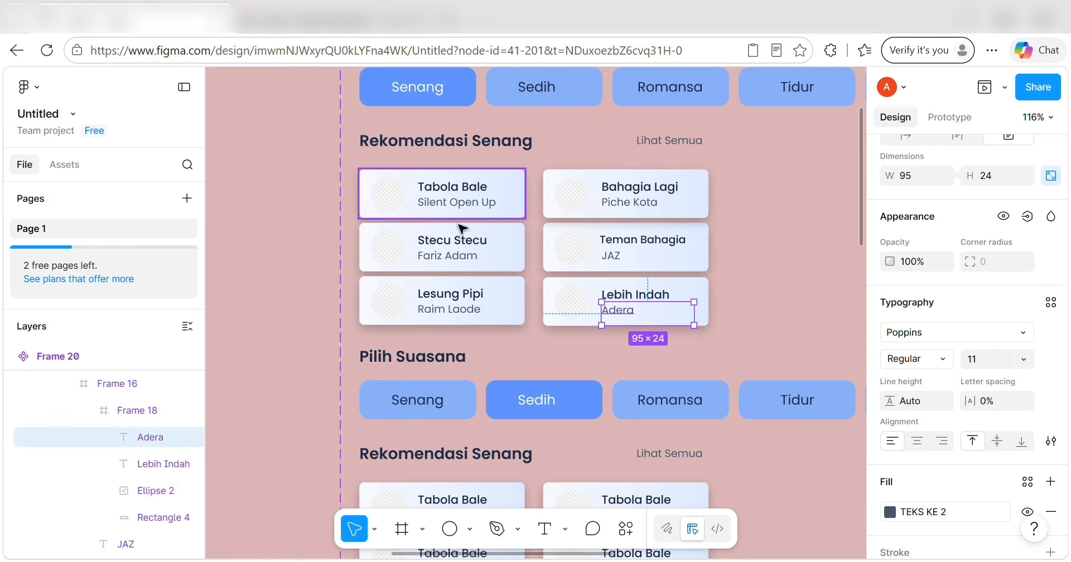
{"action": "scroll", "coordinate": [399, 240], "scroll_direction": "up", "scroll_amount": 2}
{"action": "double_click", "coordinate": [402, 283]}
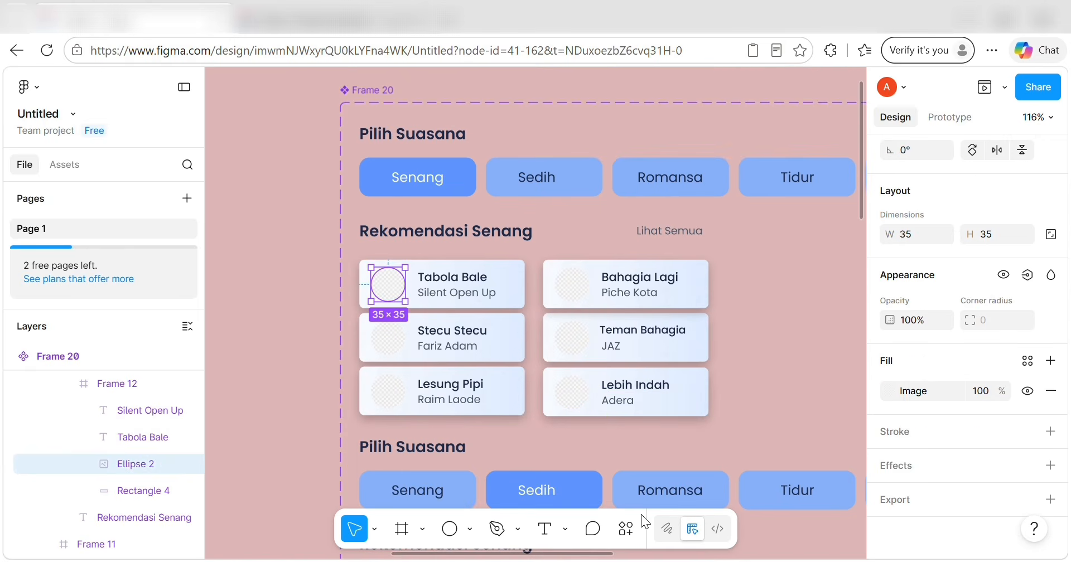
Copy the tabola bale cover picture from the folder and paste it into the Tabola Bale avatar.
{"action": "key", "text": "alt+Tab"}
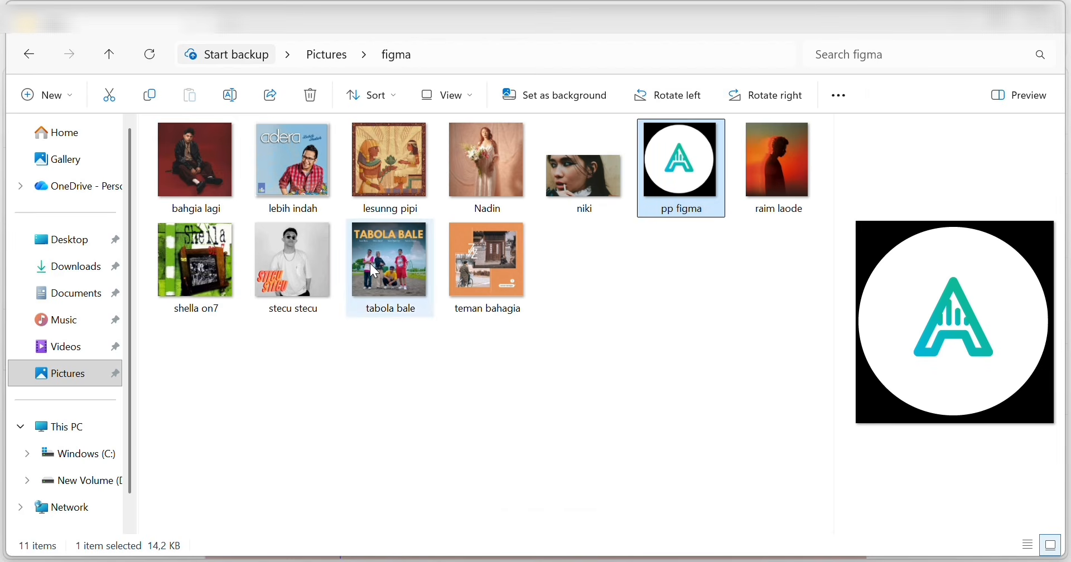
{"action": "left_click", "coordinate": [372, 270]}
{"action": "right_click", "coordinate": [372, 270]}
{"action": "left_click", "coordinate": [696, 290]}
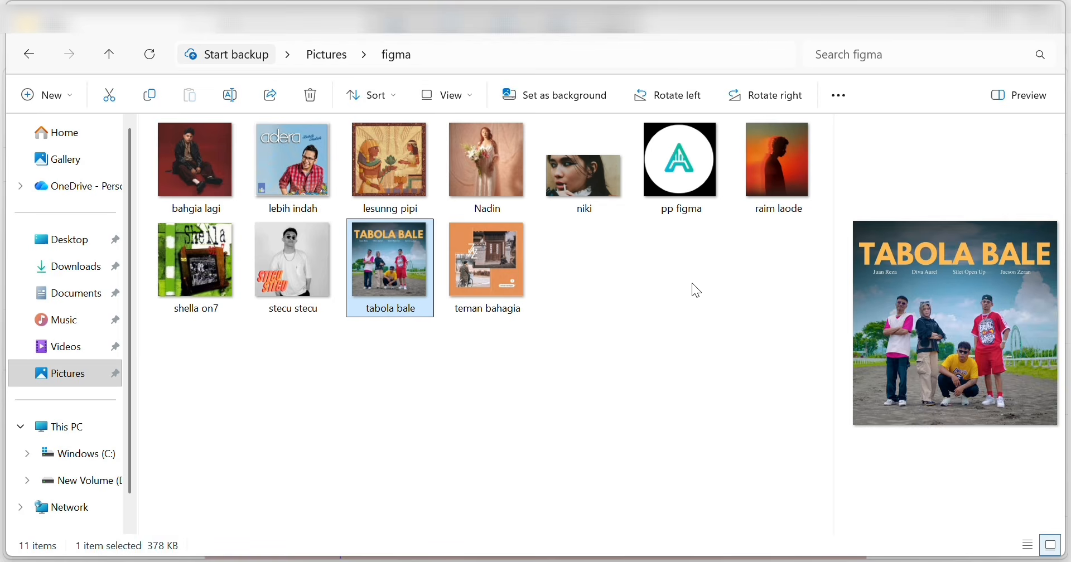
{"action": "left_click", "coordinate": [696, 290]}
{"action": "left_click_drag", "start_coordinate": [406, 233], "coordinate": [904, 321]}
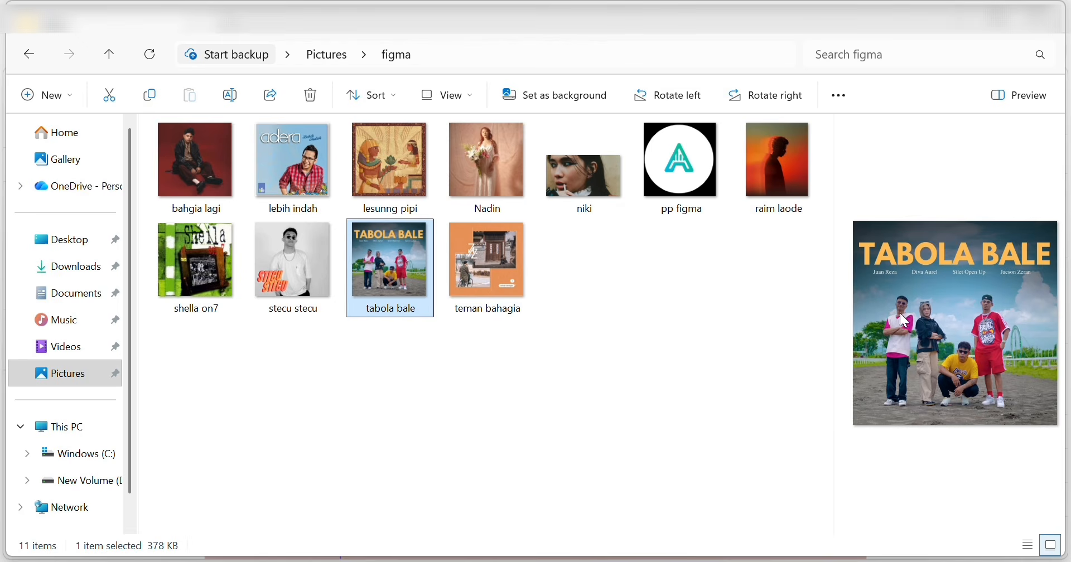
{"action": "right_click", "coordinate": [900, 314]}
{"action": "left_click", "coordinate": [713, 37]}
{"action": "key", "text": "alt+Tab"}
{"action": "key", "text": "ctrl+v"}
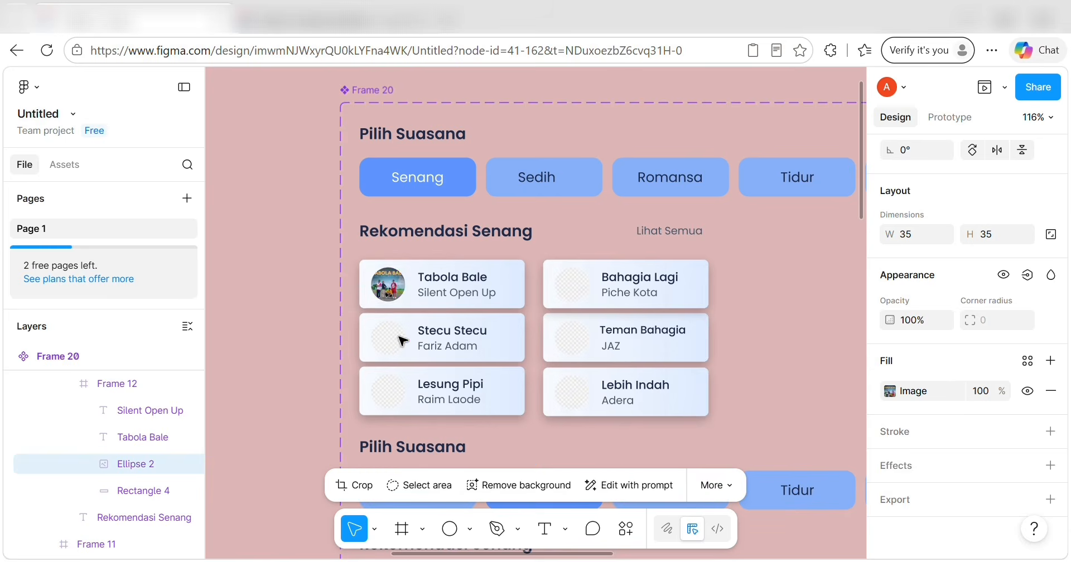
Copy the stecu stecu cover picture and paste it into the Stecu Stecu avatar circle.
{"action": "key", "text": "alt+Tab"}
{"action": "left_click", "coordinate": [289, 255]}
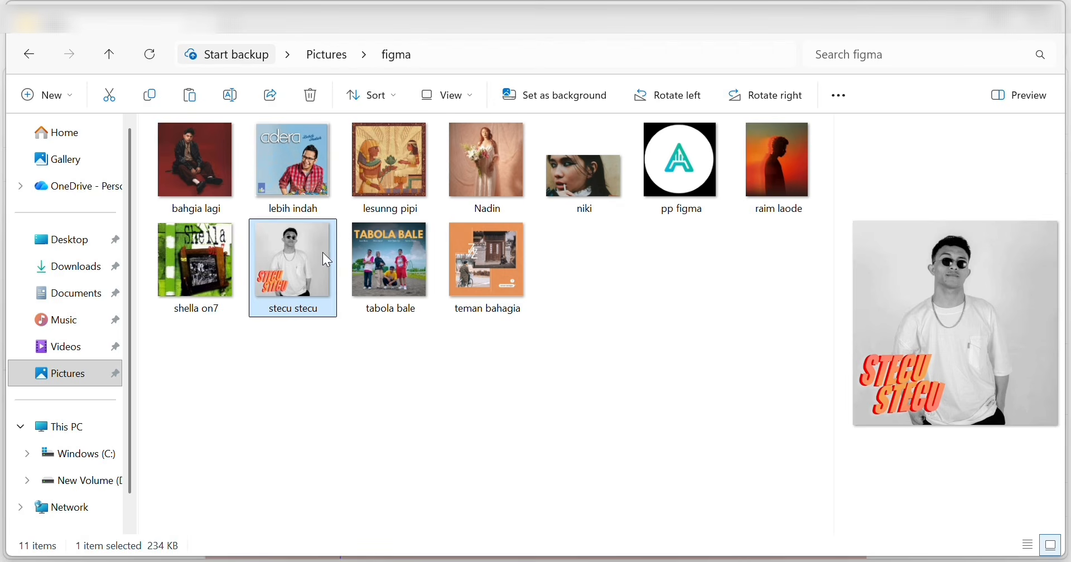
{"action": "right_click", "coordinate": [890, 287]}
{"action": "left_click", "coordinate": [691, 31]}
{"action": "key", "text": "alt+Tab"}
{"action": "left_click", "coordinate": [371, 335]}
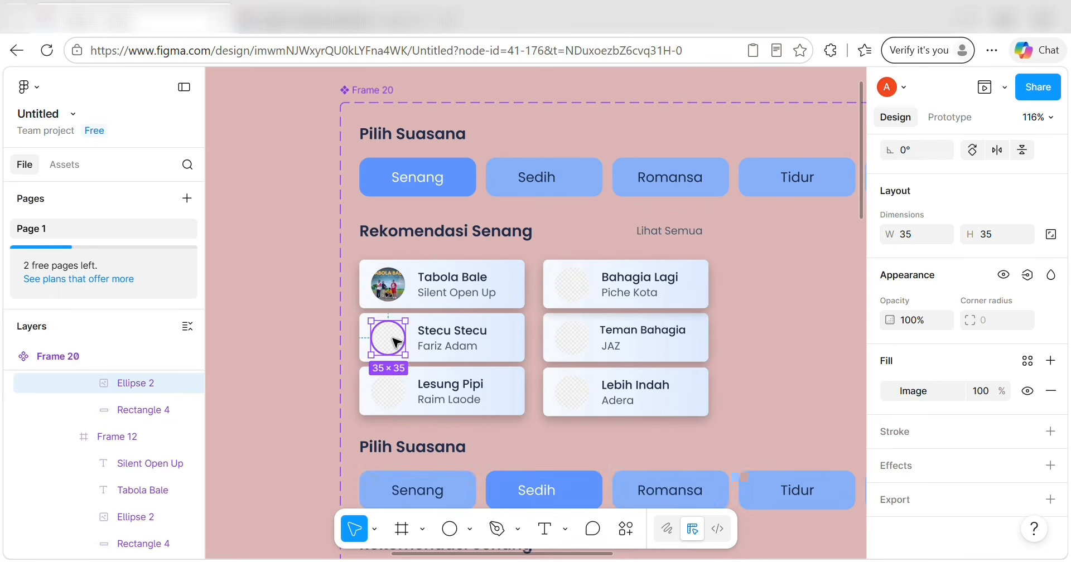
{"action": "key", "text": "ctrl+v"}
Copy the lesung pipi cover picture and paste it into the Lesung Pipi avatar circle.
{"action": "left_click", "coordinate": [389, 401]}
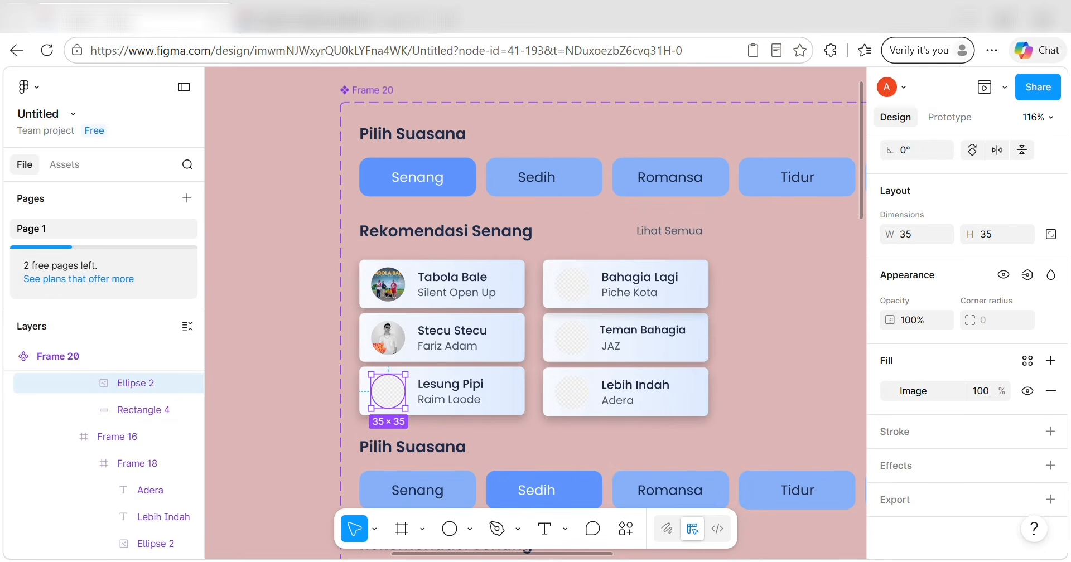
{"action": "mouse_move", "coordinate": [447, 561]}
{"action": "left_click", "coordinate": [522, 561]}
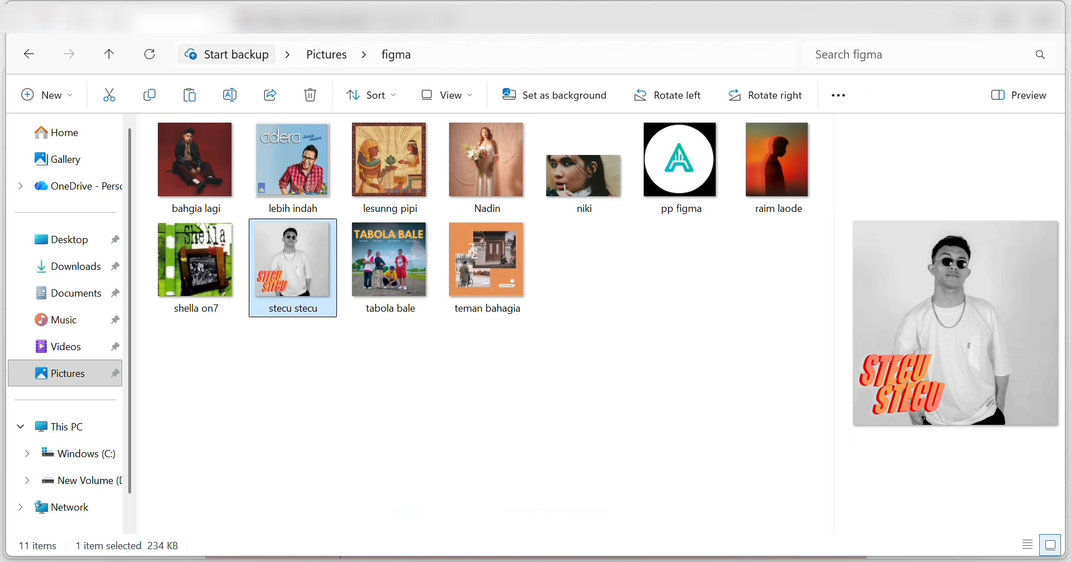
{"action": "left_click", "coordinate": [780, 167]}
{"action": "right_click", "coordinate": [371, 167]}
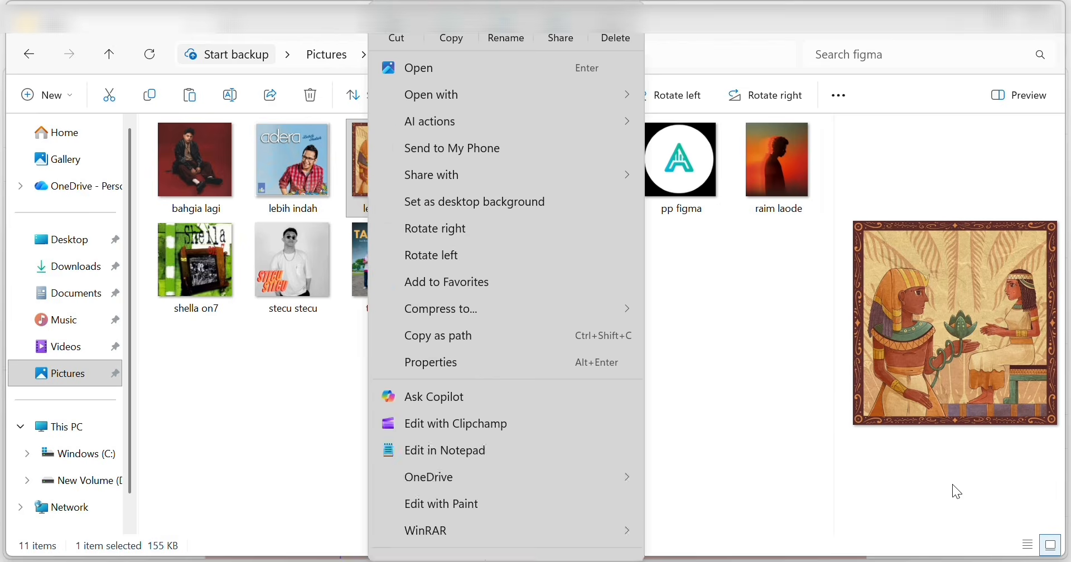
{"action": "right_click", "coordinate": [934, 378]}
{"action": "left_click", "coordinate": [797, 38]}
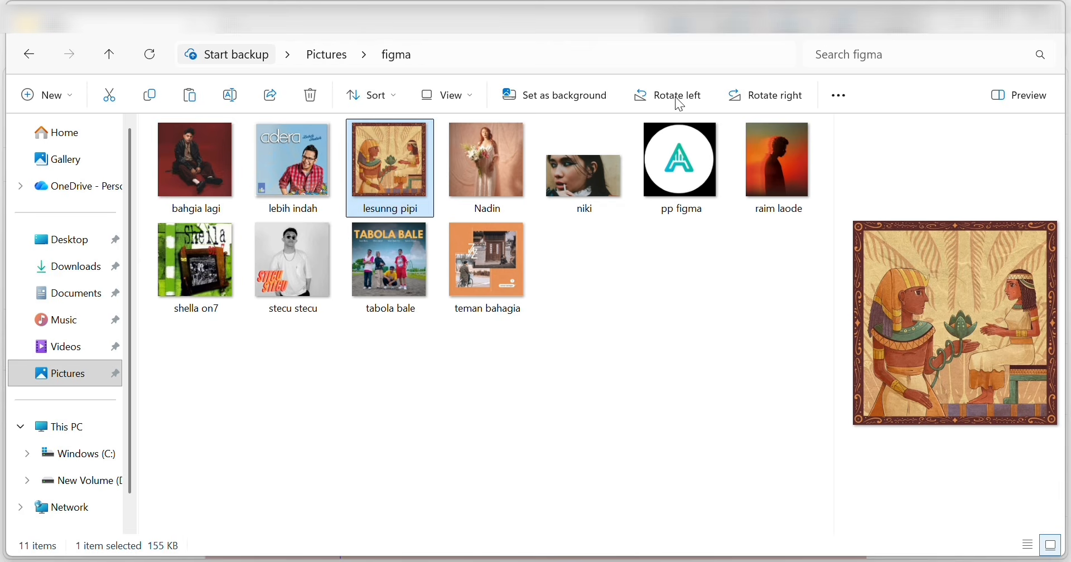
{"action": "left_click", "coordinate": [522, 561]}
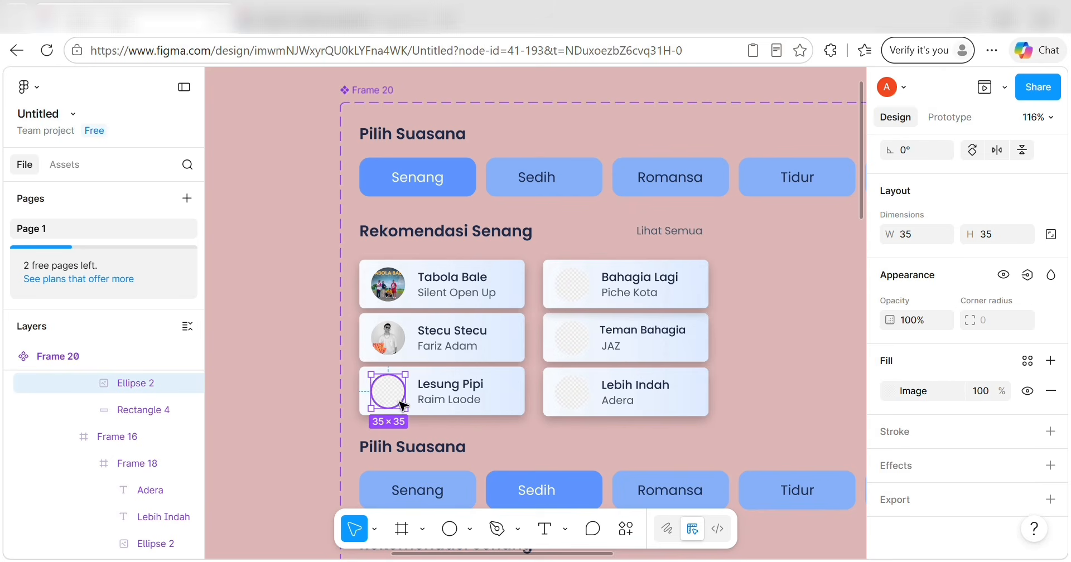
{"action": "key", "text": "ctrl+v"}
Select the Bahagia Lagi avatar circle and copy the bahagia lagi cover picture from the folder.
{"action": "left_click", "coordinate": [556, 283]}
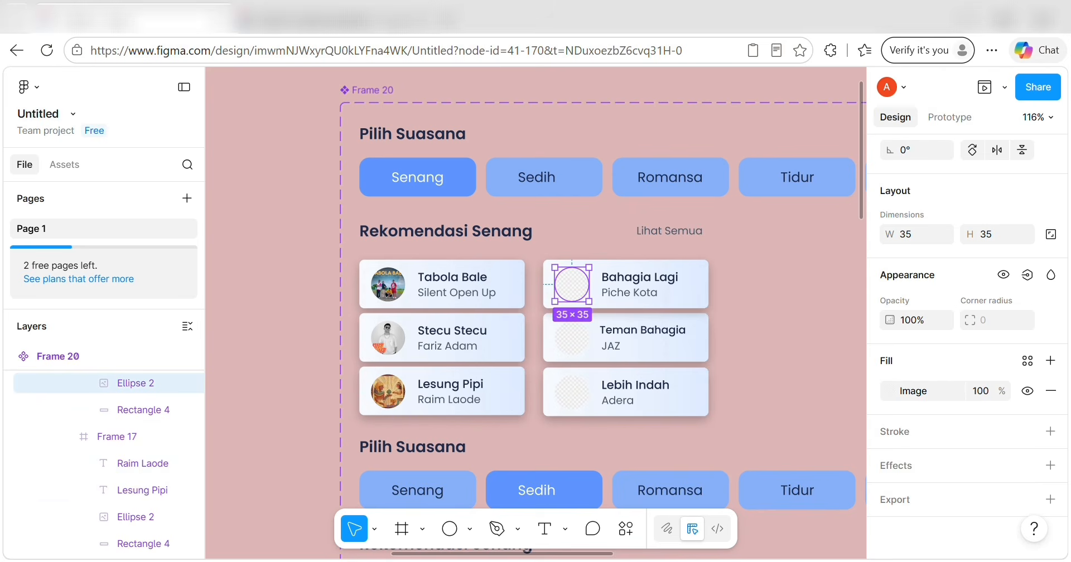
{"action": "left_click", "coordinate": [447, 561]}
{"action": "left_click", "coordinate": [522, 561]}
{"action": "left_click", "coordinate": [447, 561]}
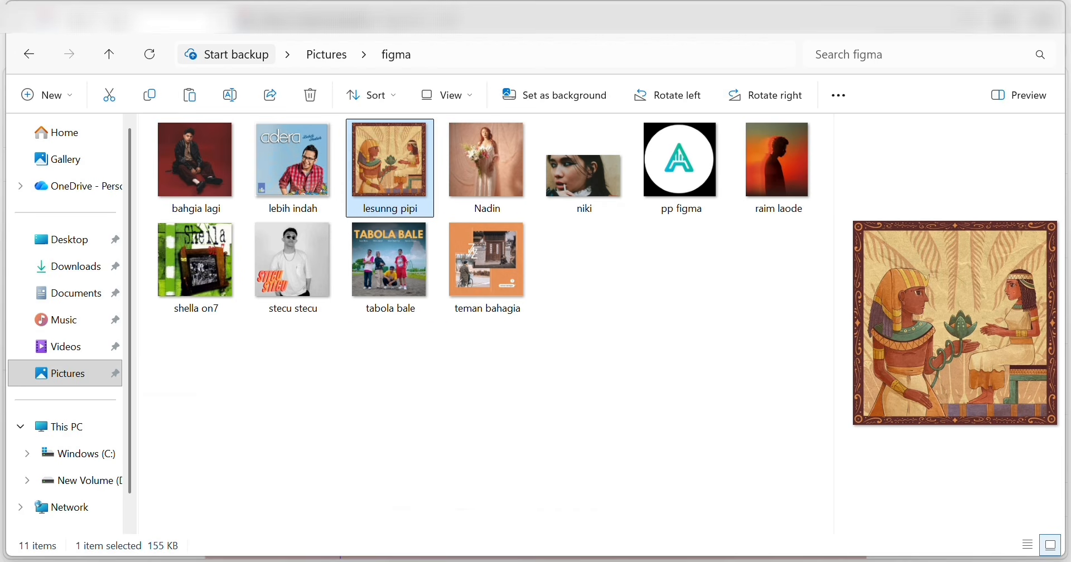
{"action": "left_click", "coordinate": [188, 142]}
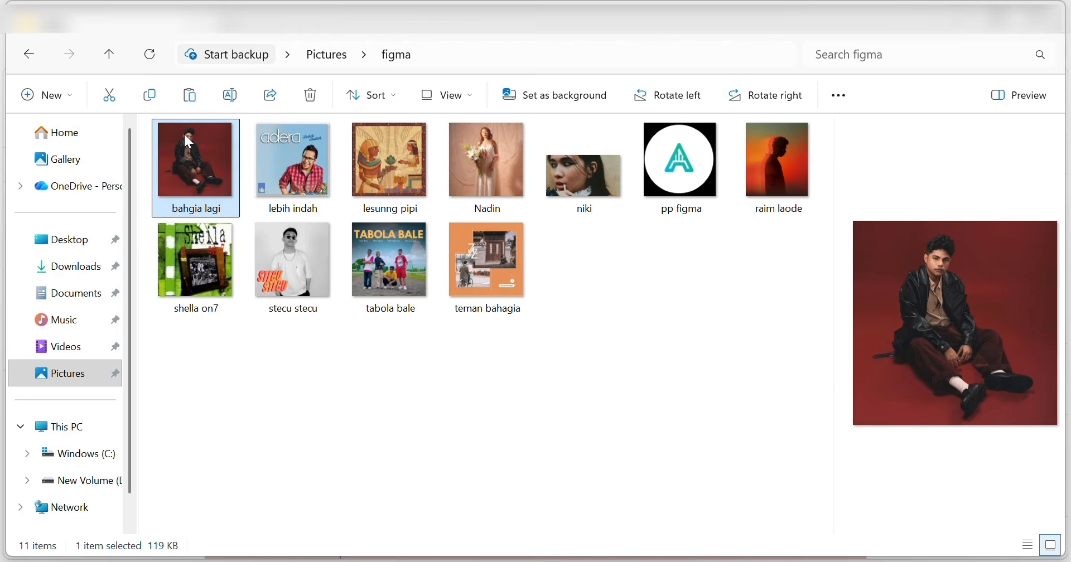
{"action": "right_click", "coordinate": [1024, 354]}
{"action": "left_click", "coordinate": [826, 34]}
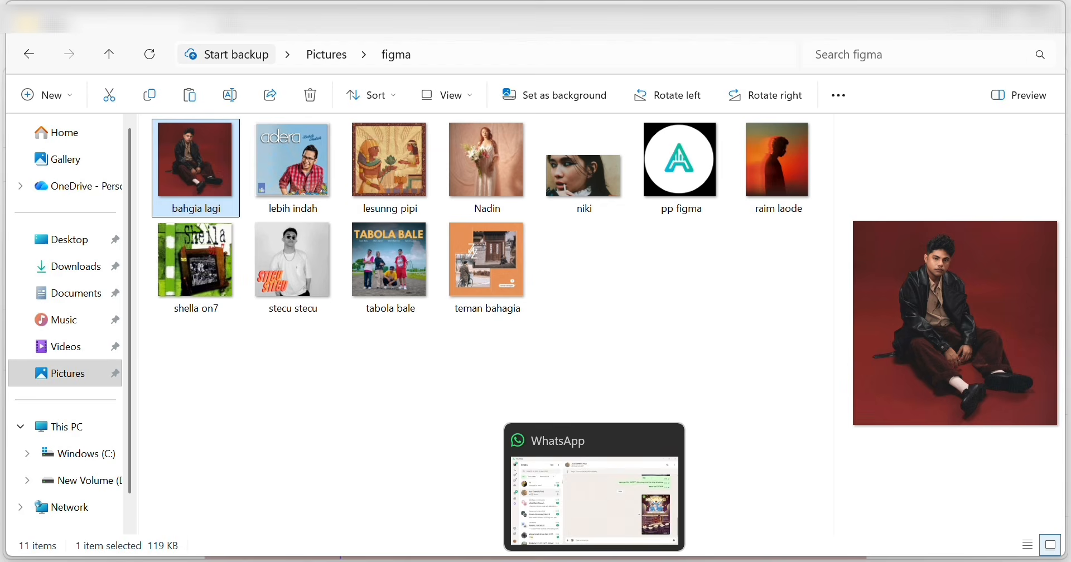
{"action": "left_click", "coordinate": [522, 561]}
Paste the Bahagia Lagi cover, then load the teman bahagia and lebih indah pictures into their avatars.
{"action": "key", "text": "ctrl+v"}
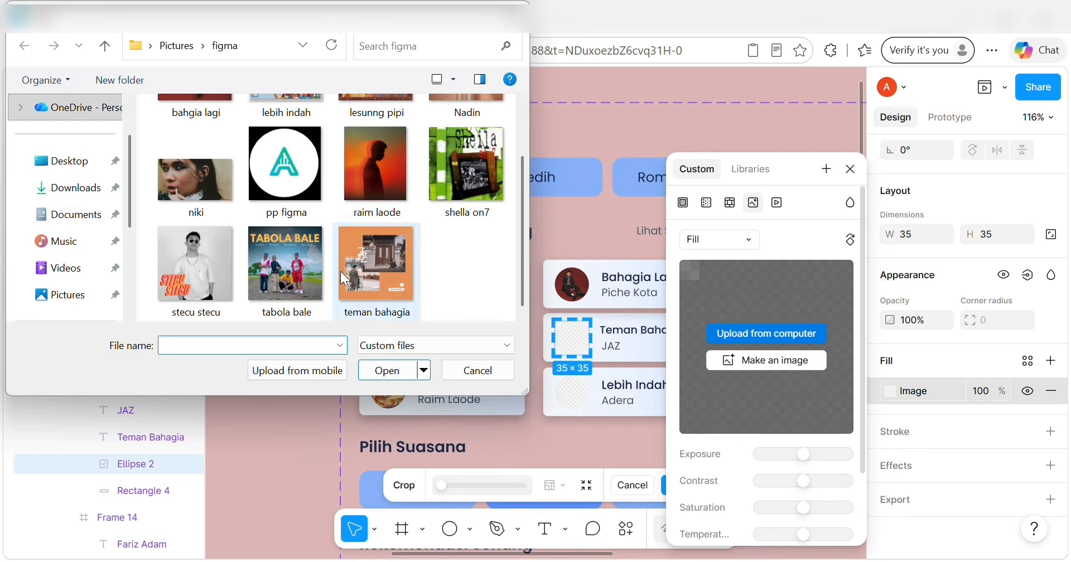
{"action": "double_click", "coordinate": [353, 273]}
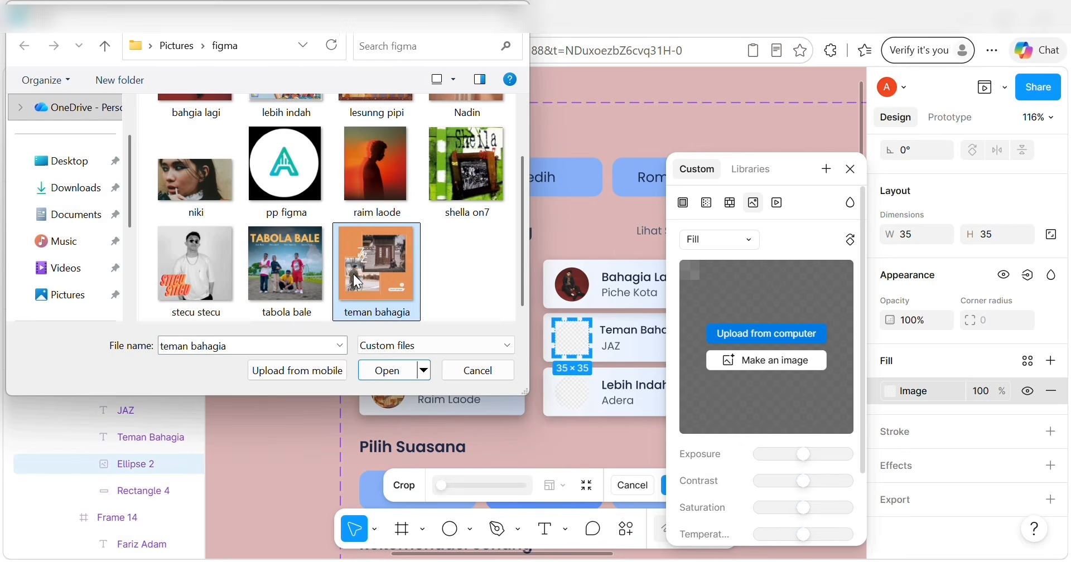
{"action": "left_click", "coordinate": [568, 397]}
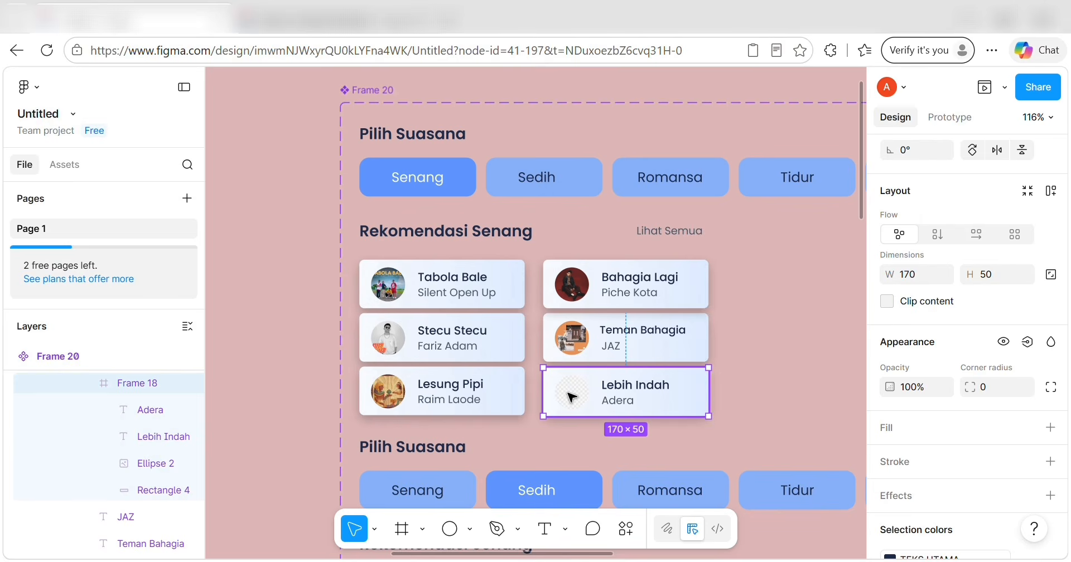
{"action": "left_click", "coordinate": [572, 396]}
{"action": "left_click", "coordinate": [898, 393]}
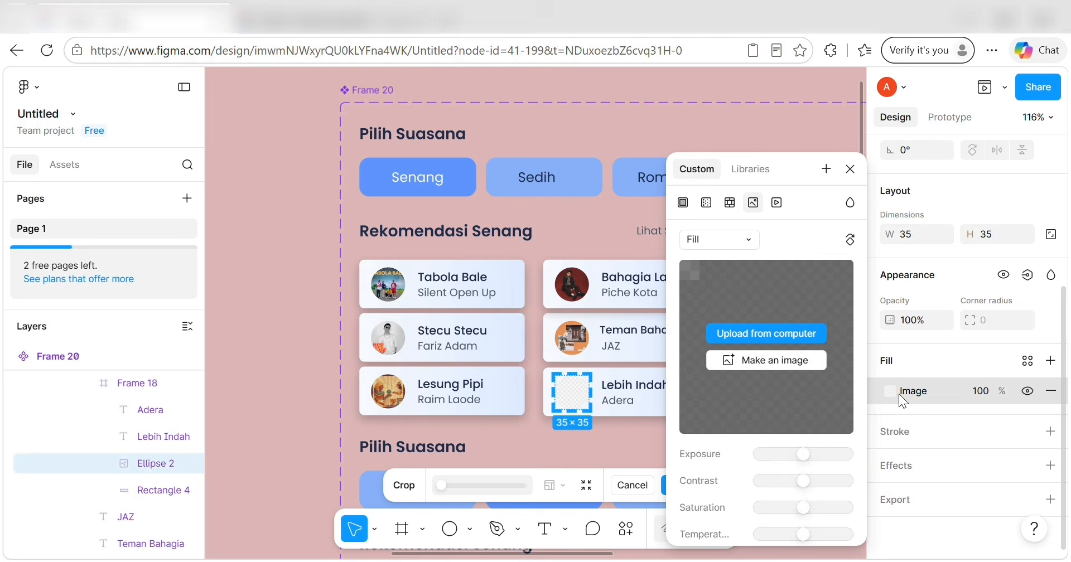
{"action": "left_click", "coordinate": [790, 333]}
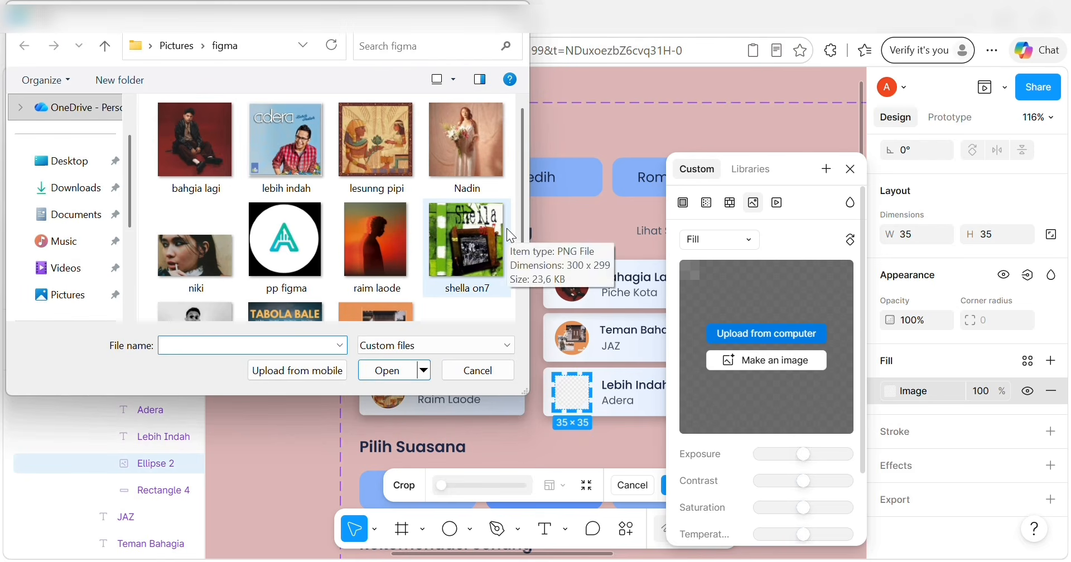
{"action": "left_click", "coordinate": [294, 157]}
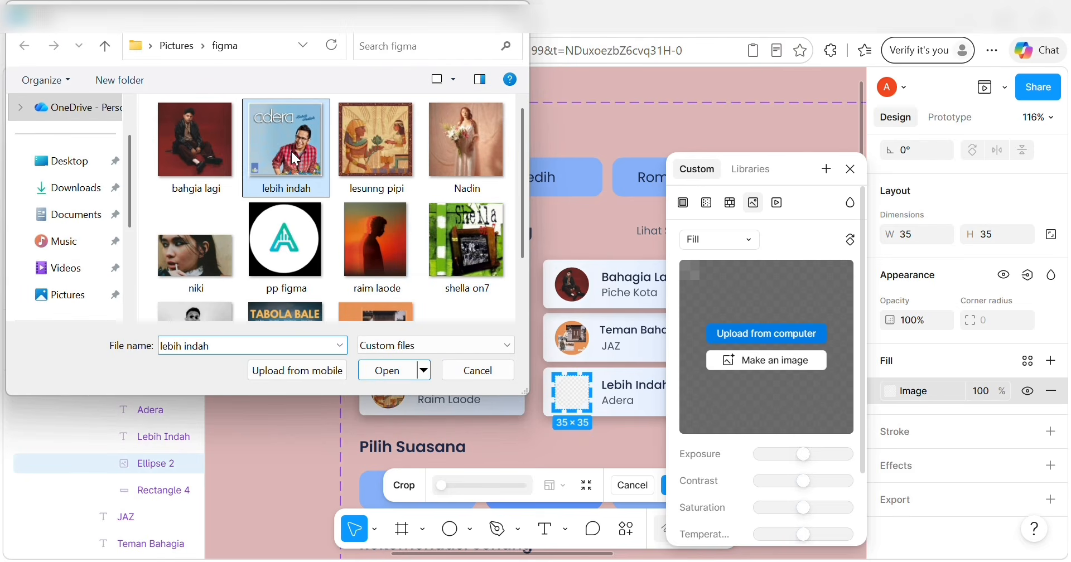
{"action": "double_click", "coordinate": [290, 149]}
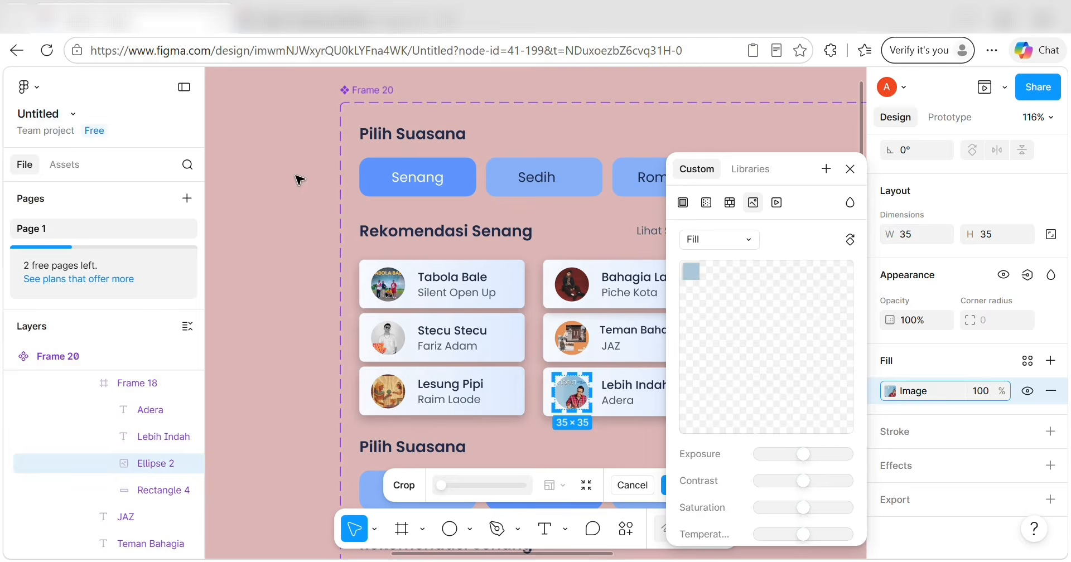
Deselect the circle and scroll through the finished recommendation cards.
{"action": "left_click", "coordinate": [332, 209]}
{"action": "scroll", "coordinate": [522, 299], "scroll_direction": "down", "scroll_amount": 2}
{"action": "scroll", "coordinate": [522, 299], "scroll_direction": "down", "scroll_amount": 3}
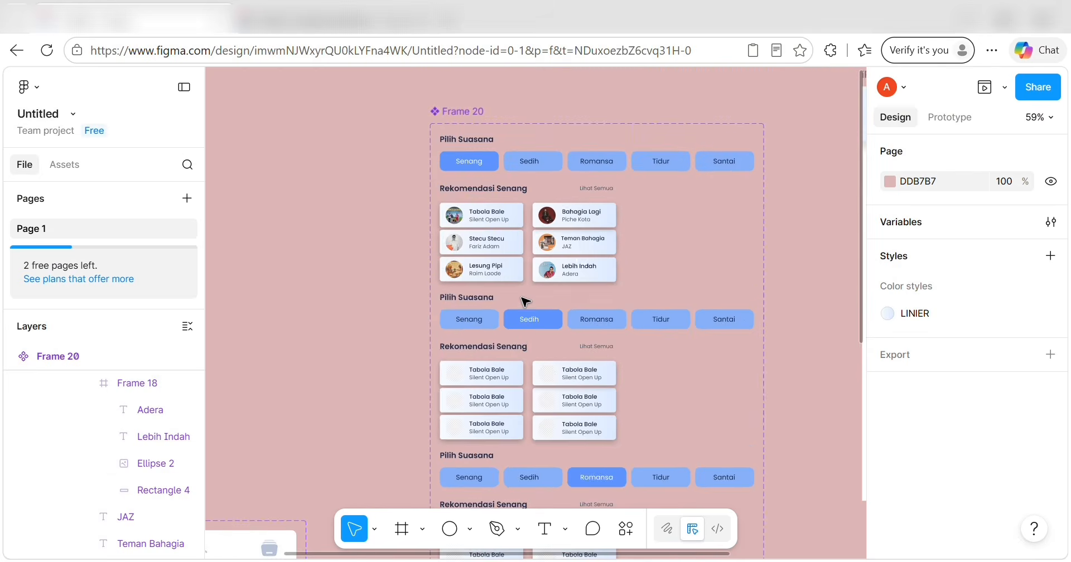
{"action": "scroll", "coordinate": [539, 163], "scroll_direction": "down", "scroll_amount": 2}
{"action": "scroll", "coordinate": [541, 168], "scroll_direction": "down", "scroll_amount": 6}
{"action": "scroll", "coordinate": [540, 230], "scroll_direction": "up", "scroll_amount": 8}
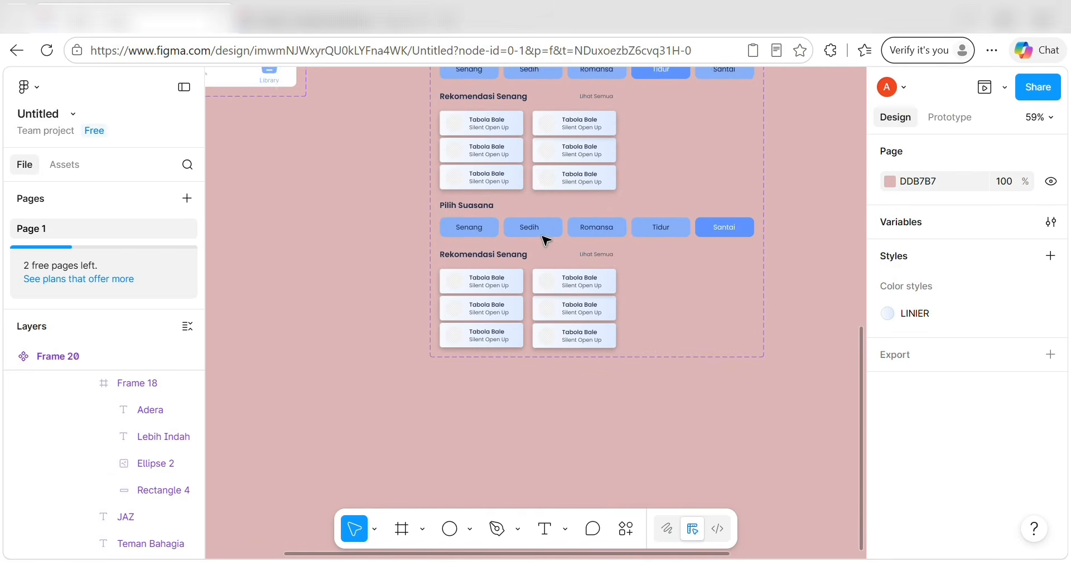
{"action": "scroll", "coordinate": [545, 240], "scroll_direction": "up", "scroll_amount": 3}
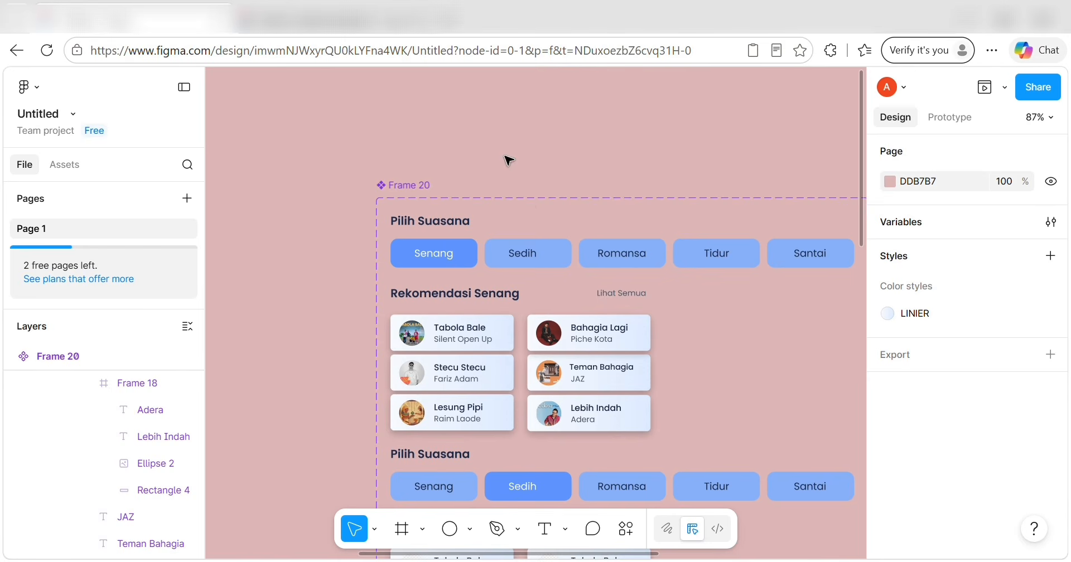
Show the Assets panel listing Component 8 and inspect Frame 20's Sedih, Tidur and Bersantai variants.
{"action": "left_click", "coordinate": [64, 165]}
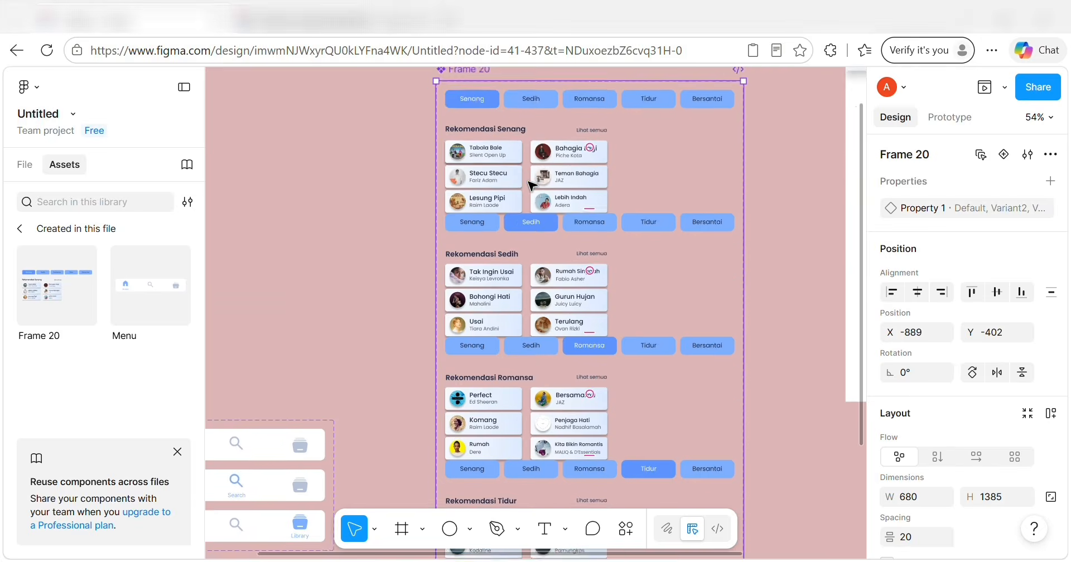
{"action": "scroll", "coordinate": [528, 182], "scroll_direction": "up", "scroll_amount": 3}
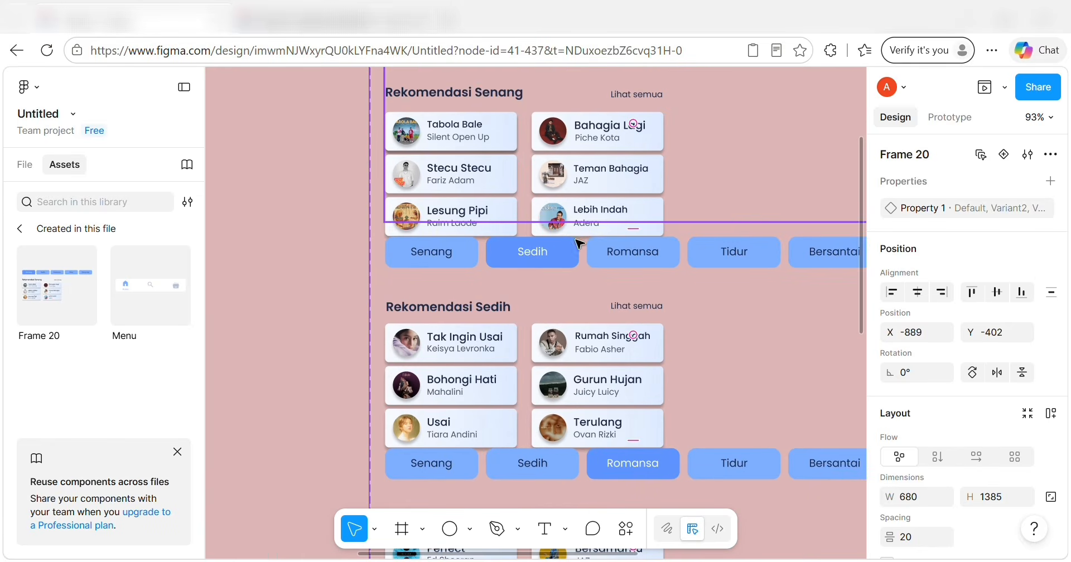
{"action": "scroll", "coordinate": [488, 312], "scroll_direction": "down", "scroll_amount": 10}
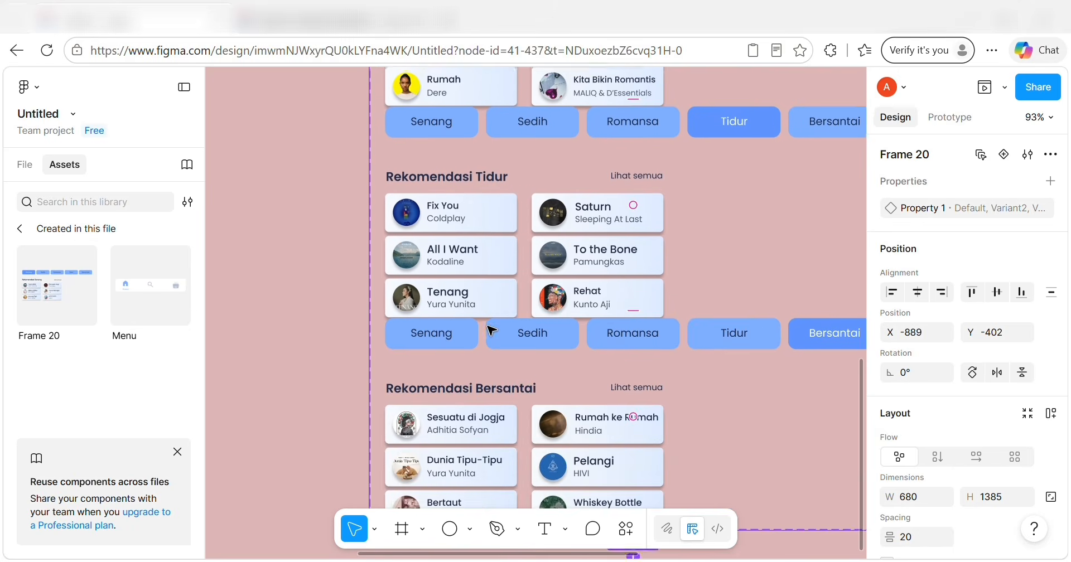
{"action": "scroll", "coordinate": [489, 329], "scroll_direction": "down", "scroll_amount": 5}
{"action": "scroll", "coordinate": [490, 328], "scroll_direction": "up", "scroll_amount": 15}
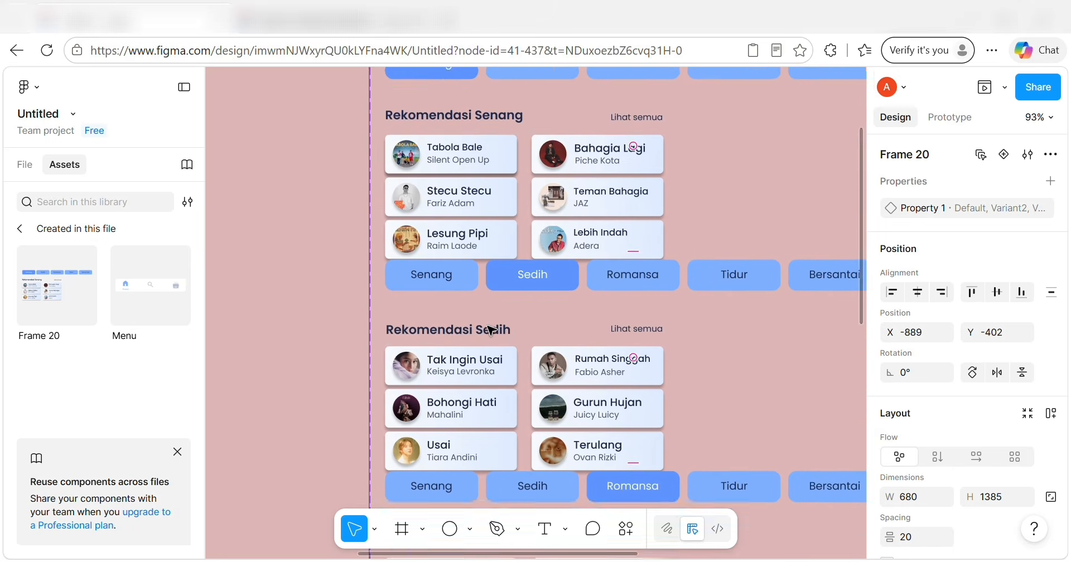
{"action": "scroll", "coordinate": [488, 326], "scroll_direction": "up", "scroll_amount": 3}
{"action": "scroll", "coordinate": [488, 326], "scroll_direction": "right", "scroll_amount": 1}
{"action": "scroll", "coordinate": [488, 326], "scroll_direction": "down", "scroll_amount": 3}
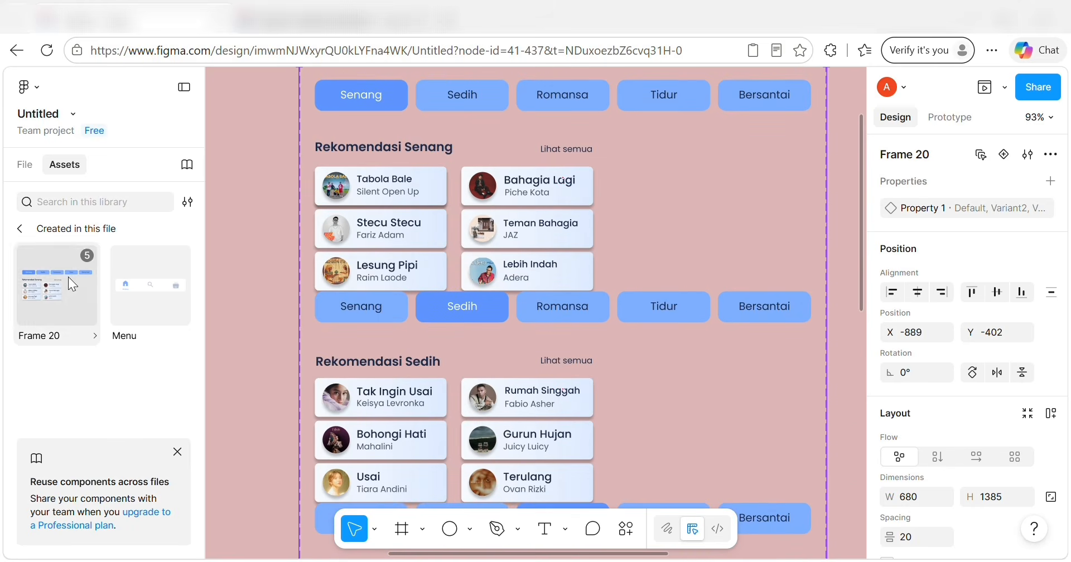
{"action": "scroll", "coordinate": [337, 292], "scroll_direction": "right", "scroll_amount": 3}
{"action": "scroll", "coordinate": [337, 292], "scroll_direction": "down", "scroll_amount": 3}
{"action": "scroll", "coordinate": [335, 290], "scroll_direction": "up", "scroll_amount": 1}
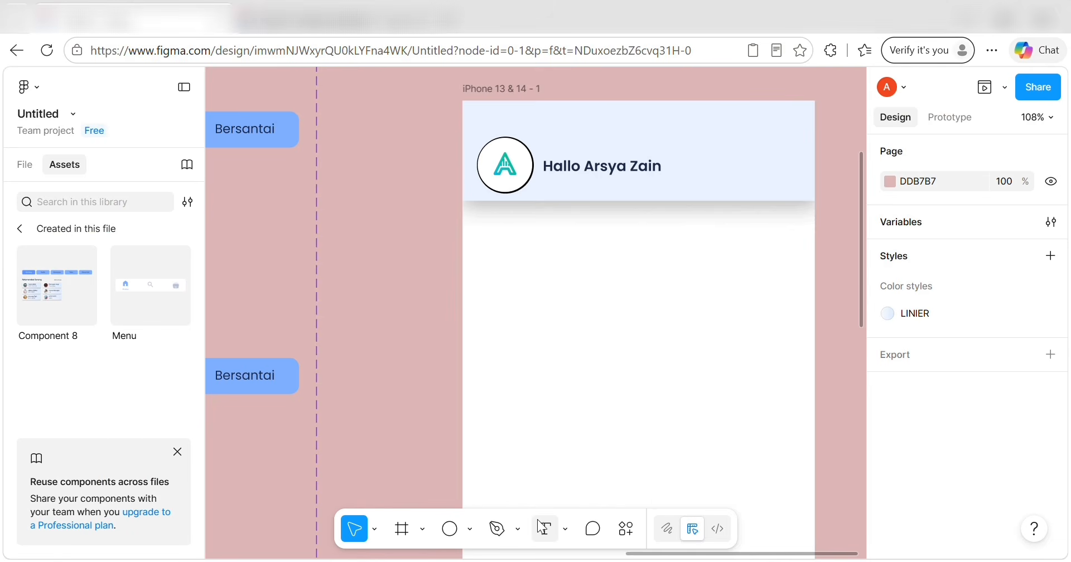
Add a 'Pilih Suasana' text layer in the iPhone frame at X 17, Y 123.
{"action": "left_click", "coordinate": [542, 527]}
{"action": "left_click", "coordinate": [496, 235]}
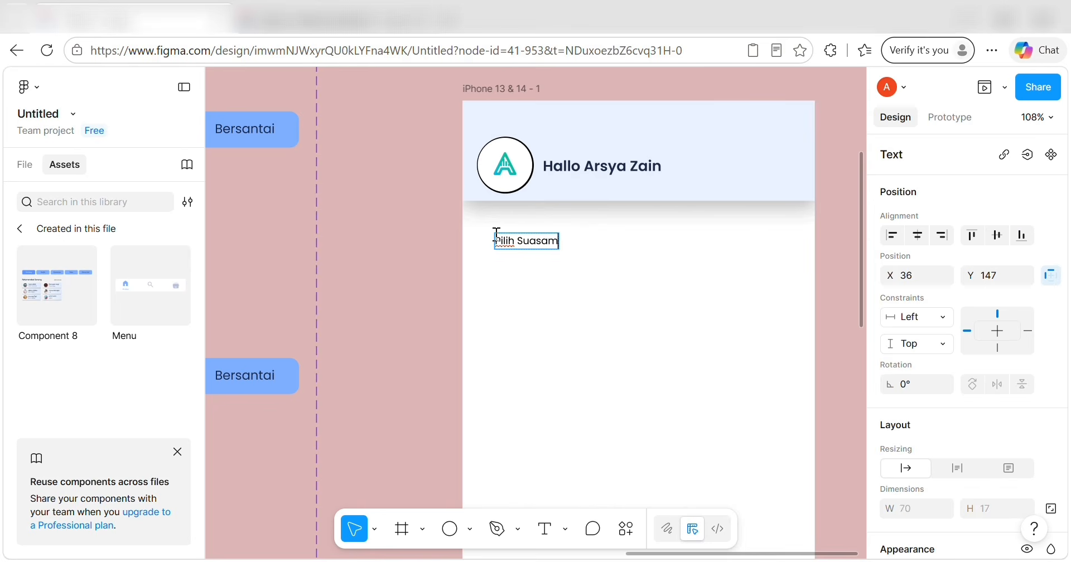
{"action": "key", "text": "ctrl+a"}
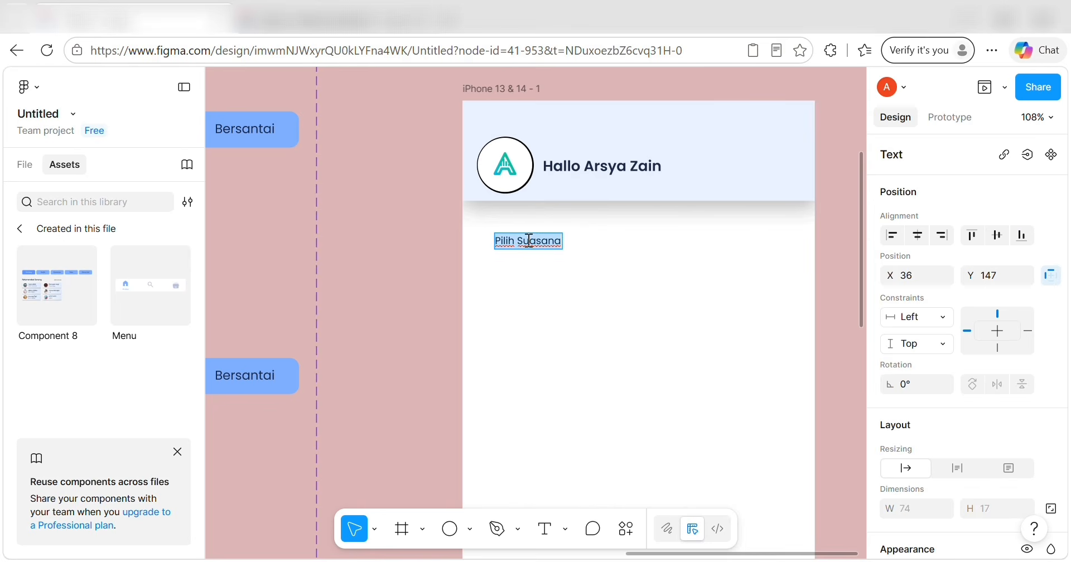
{"action": "scroll", "coordinate": [929, 255], "scroll_direction": "down", "scroll_amount": 2}
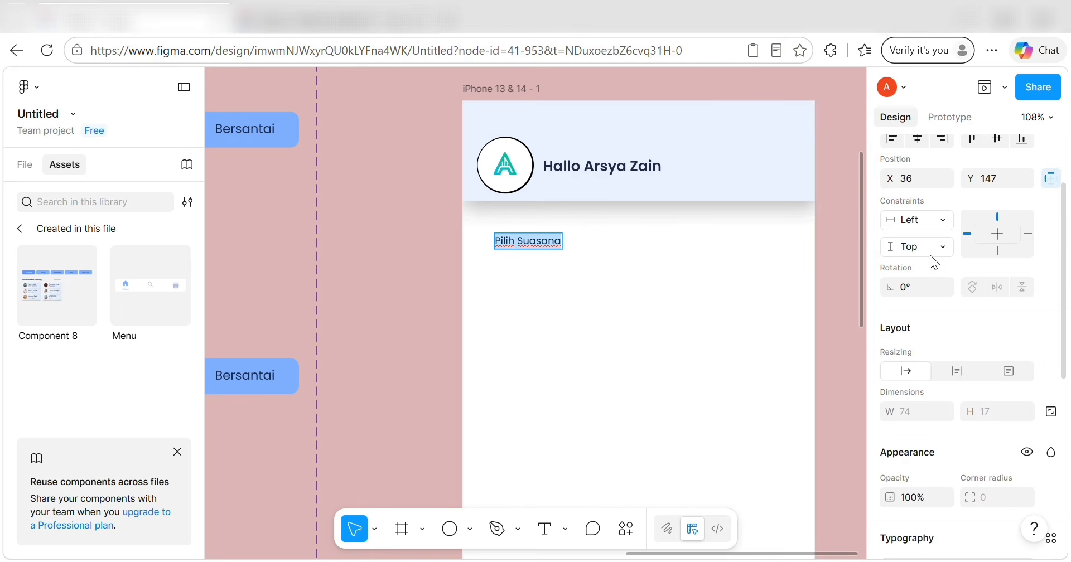
{"action": "left_click", "coordinate": [918, 171]}
{"action": "key", "text": "BackSpace"}
{"action": "left_click", "coordinate": [993, 179]}
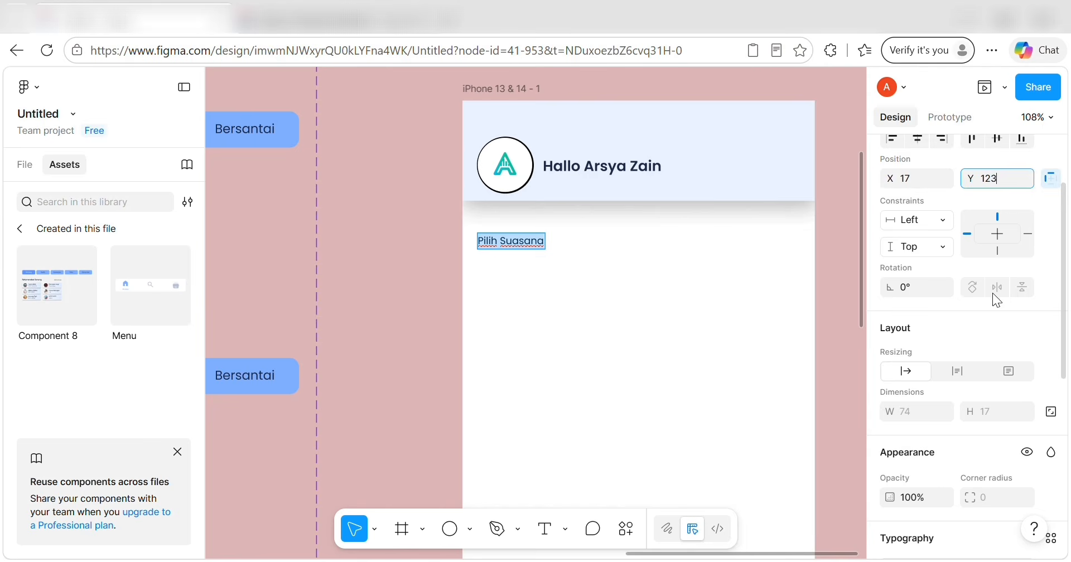
Make the heading fixed size with width 137.
{"action": "scroll", "coordinate": [979, 308], "scroll_direction": "down", "scroll_amount": 3}
{"action": "left_click", "coordinate": [1052, 280]}
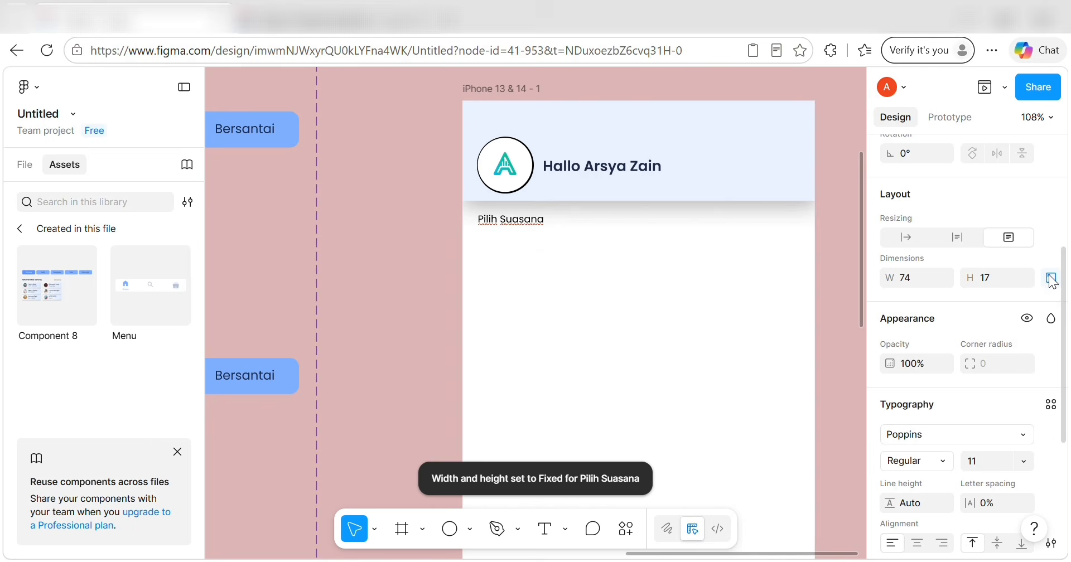
{"action": "left_click", "coordinate": [918, 279]}
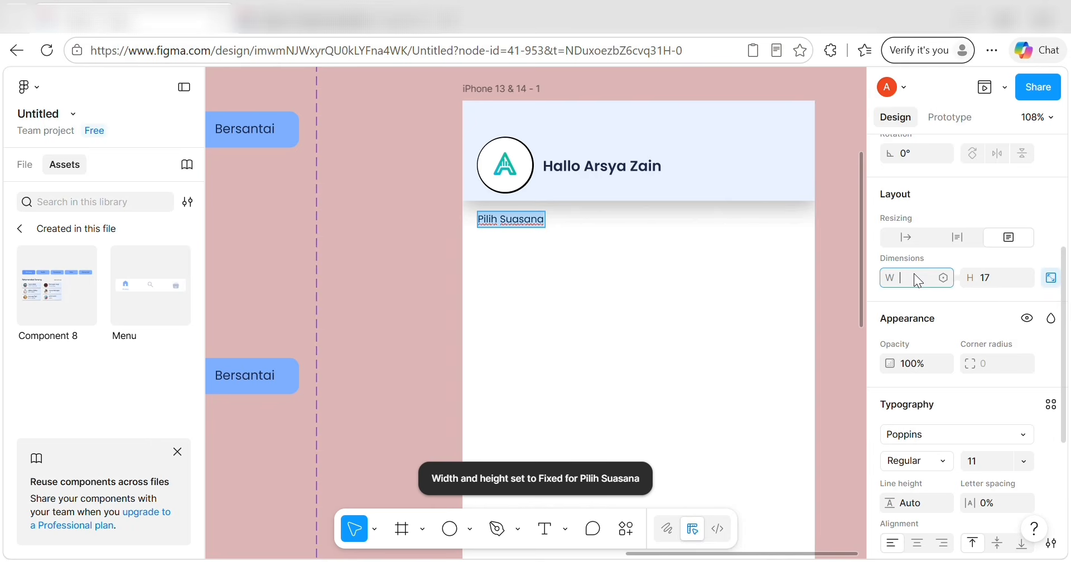
{"action": "left_click", "coordinate": [995, 283]}
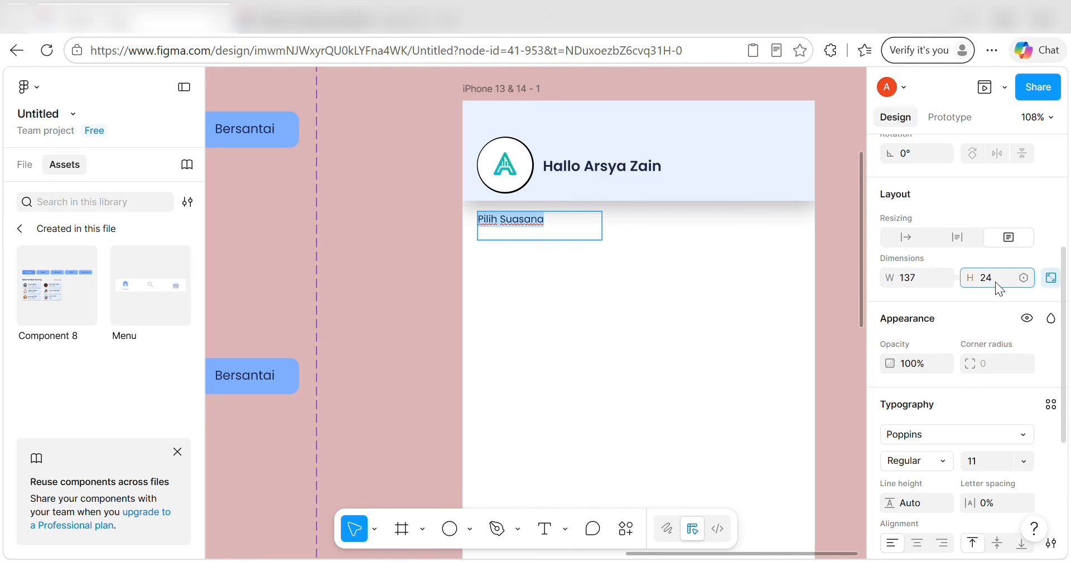
Set the heading font to SemiBold, size 16.
{"action": "scroll", "coordinate": [991, 373], "scroll_direction": "down", "scroll_amount": 3}
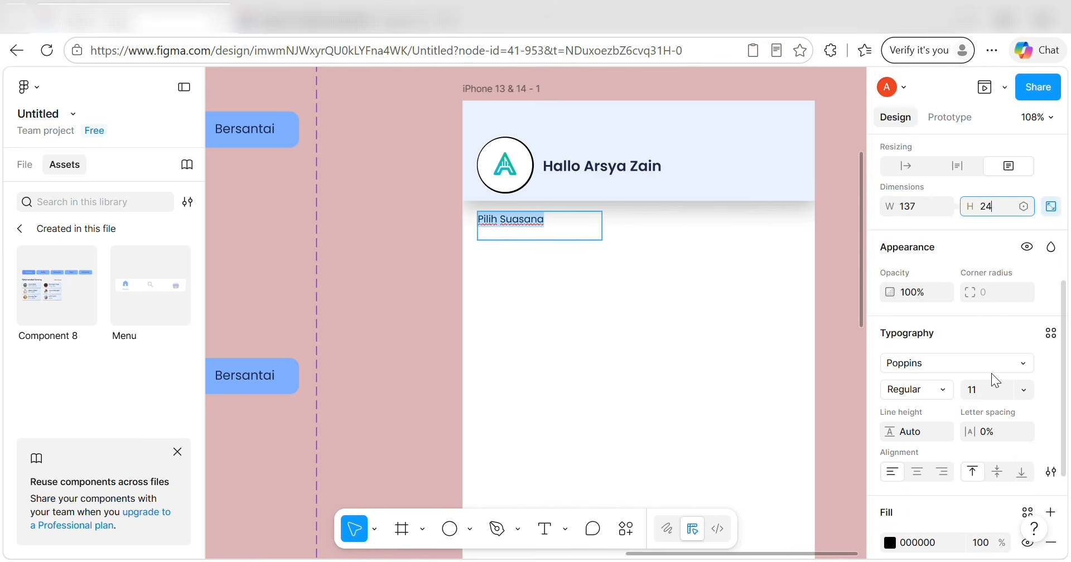
{"action": "left_click", "coordinate": [943, 373]}
{"action": "left_click", "coordinate": [934, 413]}
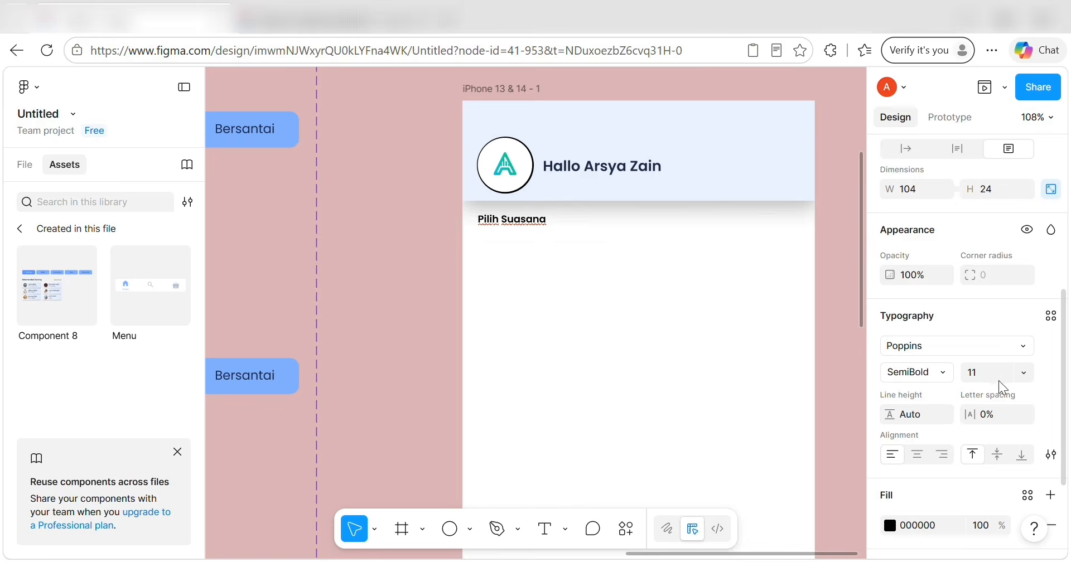
{"action": "left_click", "coordinate": [1024, 372]}
{"action": "left_click", "coordinate": [1010, 319]}
Colour the heading with the TEKS UTAMA style and widen it to fit one line.
{"action": "scroll", "coordinate": [638, 313], "scroll_direction": "down", "scroll_amount": 3}
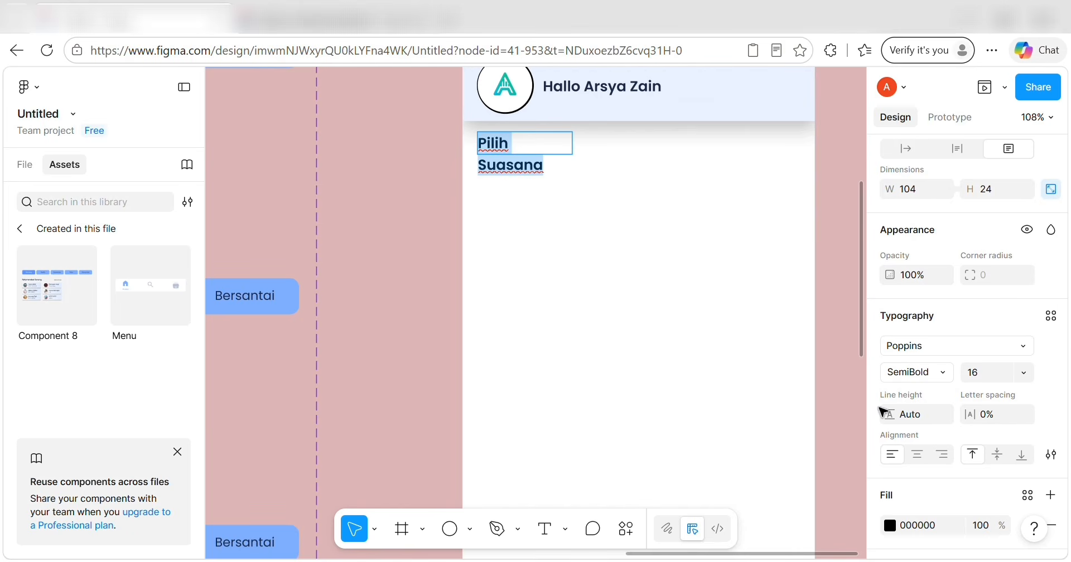
{"action": "left_click", "coordinate": [1025, 494]}
{"action": "left_click", "coordinate": [781, 419]}
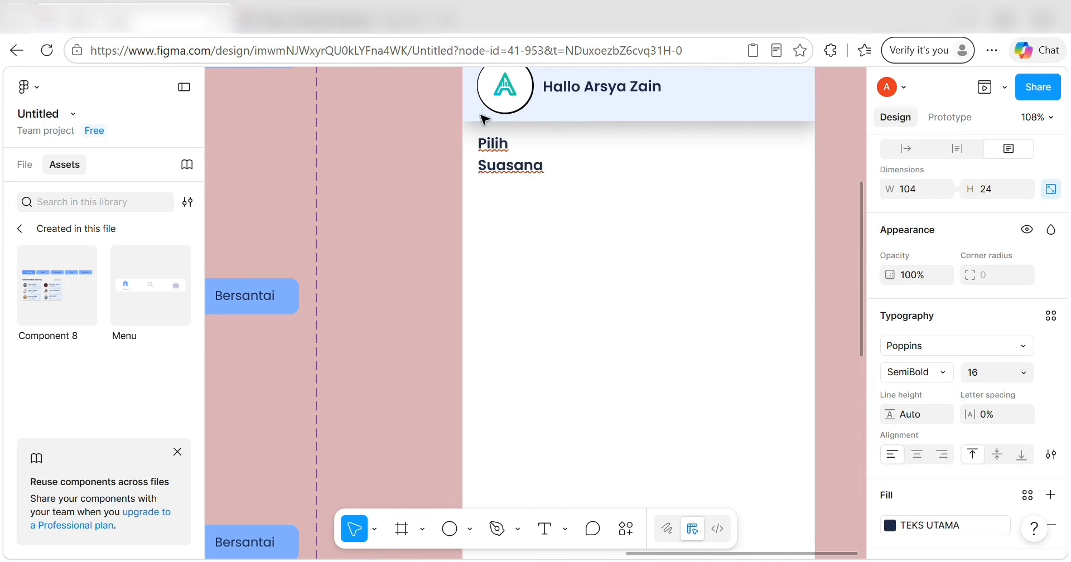
{"action": "mouse_move", "coordinate": [577, 144]}
{"action": "left_mouse_down"}
{"action": "mouse_move", "coordinate": [604, 142]}
{"action": "mouse_move", "coordinate": [577, 150]}
{"action": "left_mouse_up"}
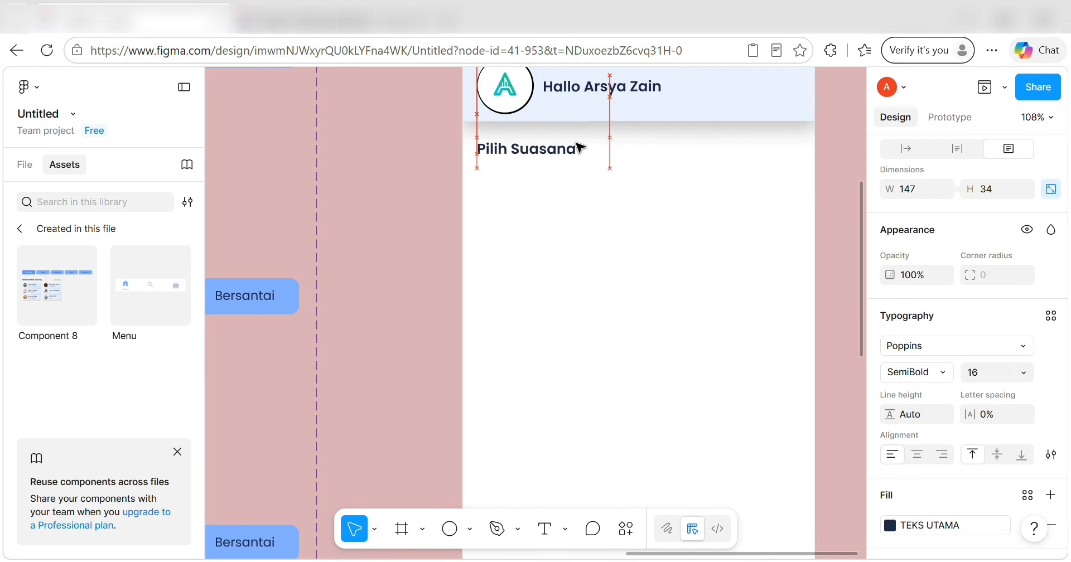
{"action": "left_click", "coordinate": [456, 225]}
{"action": "scroll", "coordinate": [457, 225], "scroll_direction": "down", "scroll_amount": 6}
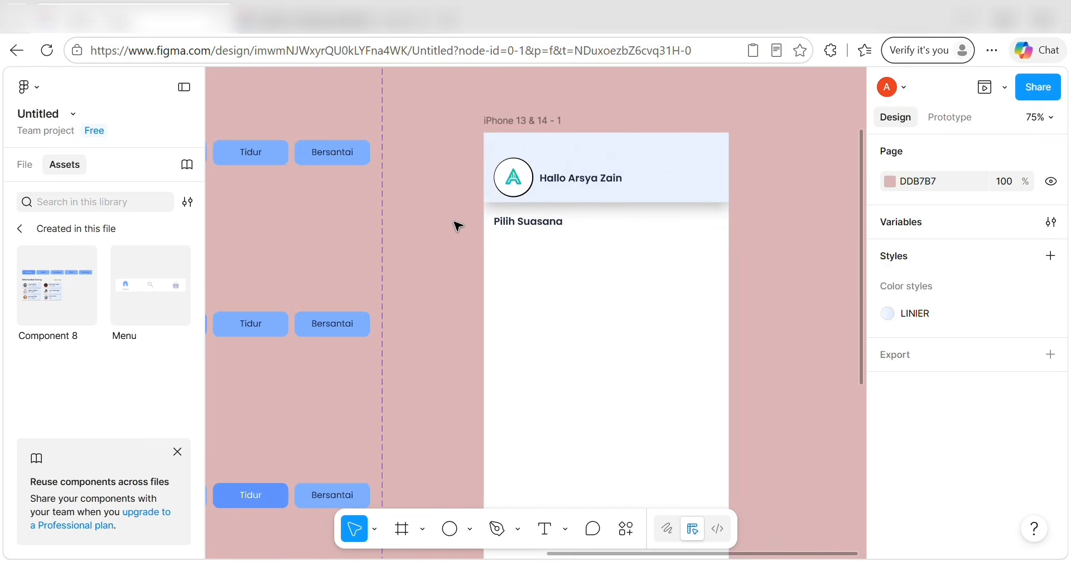
Insert a Component 8 instance into the iPhone frame and move it to the left side.
{"action": "scroll", "coordinate": [456, 225], "scroll_direction": "left", "scroll_amount": 4}
{"action": "scroll", "coordinate": [456, 223], "scroll_direction": "down", "scroll_amount": 2}
{"action": "left_click_drag", "start_coordinate": [341, 131], "coordinate": [303, 237]}
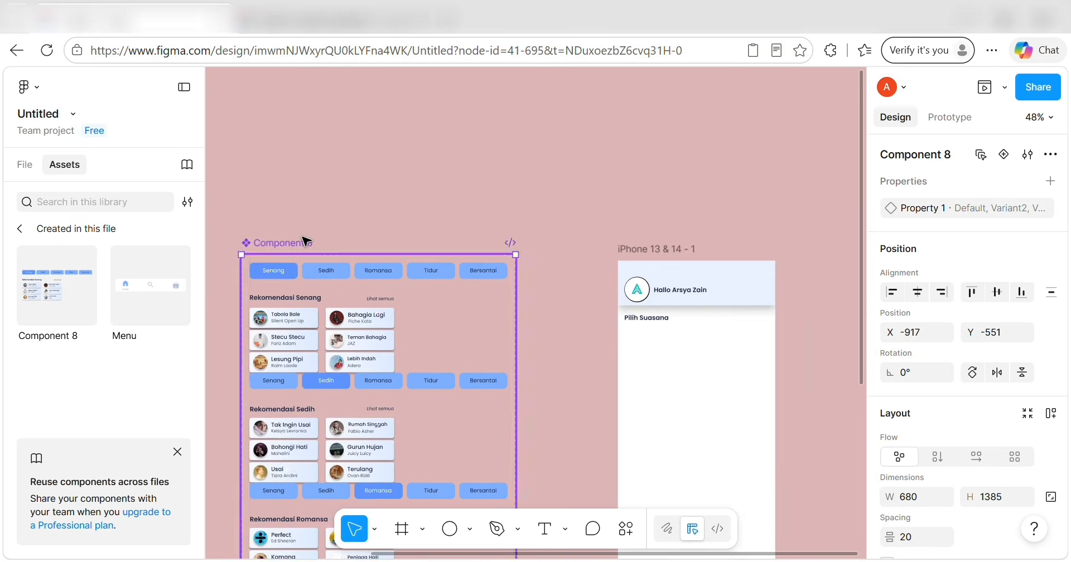
{"action": "scroll", "coordinate": [303, 237], "scroll_direction": "down", "scroll_amount": 4}
{"action": "scroll", "coordinate": [302, 237], "scroll_direction": "left", "scroll_amount": 2}
{"action": "scroll", "coordinate": [306, 241], "scroll_direction": "up", "scroll_amount": 3}
{"action": "scroll", "coordinate": [306, 241], "scroll_direction": "right", "scroll_amount": 6}
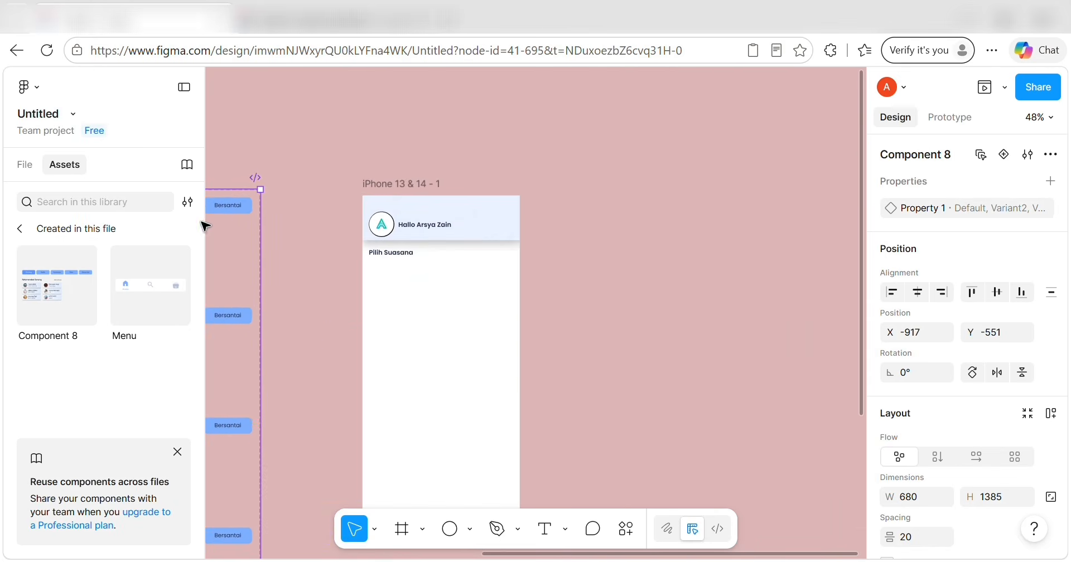
{"action": "left_click", "coordinate": [59, 285]}
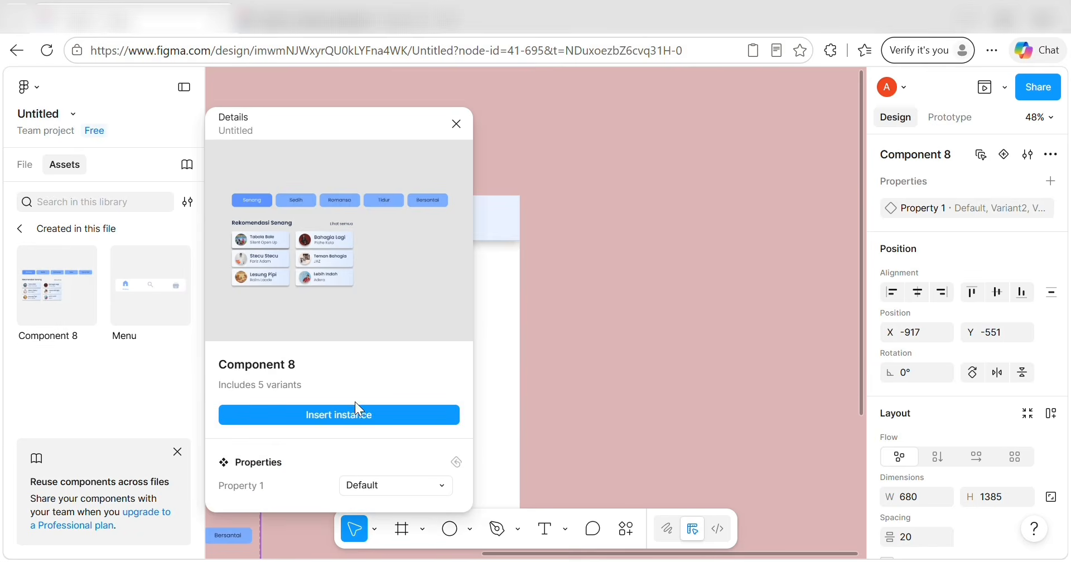
{"action": "left_click", "coordinate": [354, 412]}
{"action": "left_click_drag", "start_coordinate": [545, 316], "coordinate": [516, 319]}
Fix layer nesting so only the Component 9 instance sits inside the iPhone frame, below Pilih Suasana.
{"action": "left_click", "coordinate": [25, 163]}
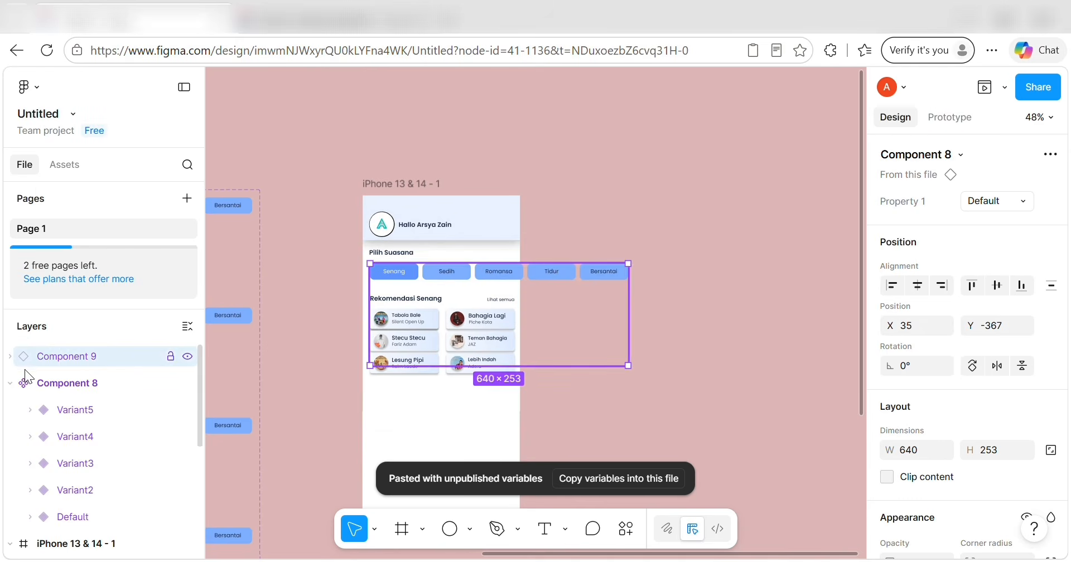
{"action": "left_click", "coordinate": [76, 377]}
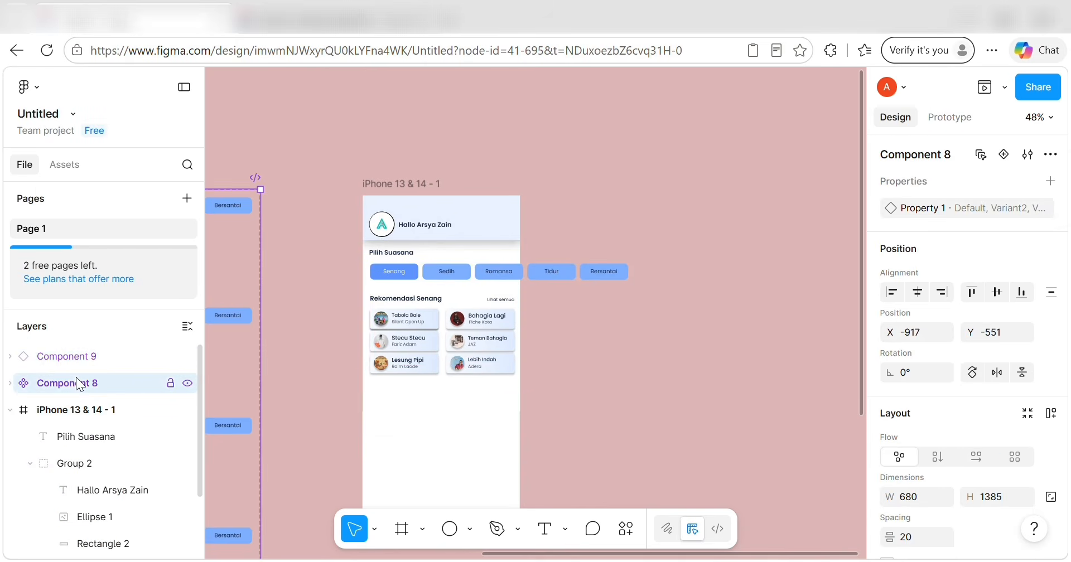
{"action": "mouse_move", "coordinate": [71, 379]}
{"action": "left_mouse_down"}
{"action": "mouse_move", "coordinate": [80, 409]}
{"action": "mouse_move", "coordinate": [72, 384]}
{"action": "left_mouse_up"}
{"action": "left_click", "coordinate": [61, 352]}
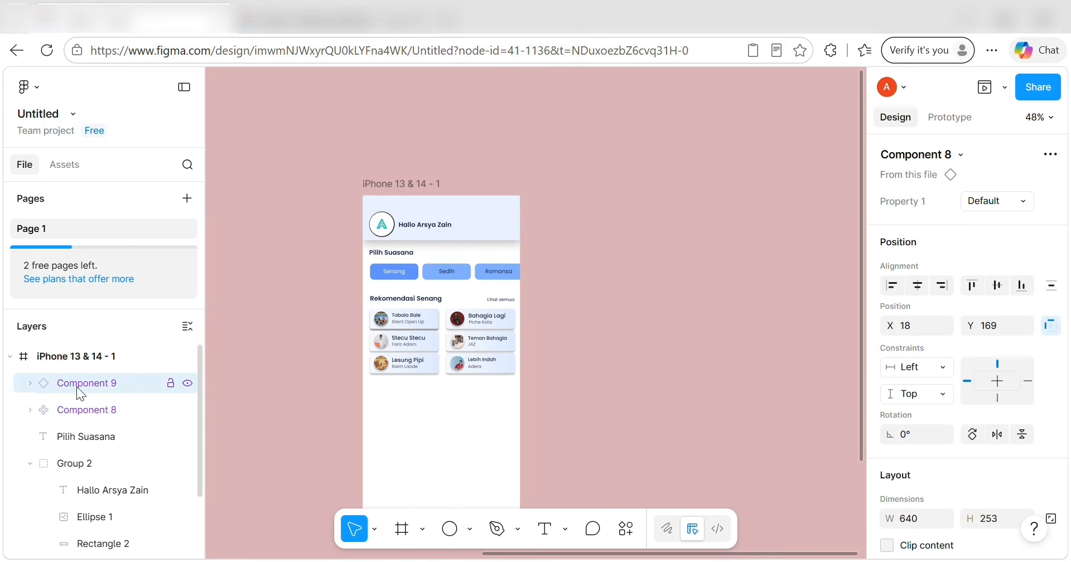
{"action": "left_click", "coordinate": [89, 412]}
{"action": "left_click", "coordinate": [81, 389]}
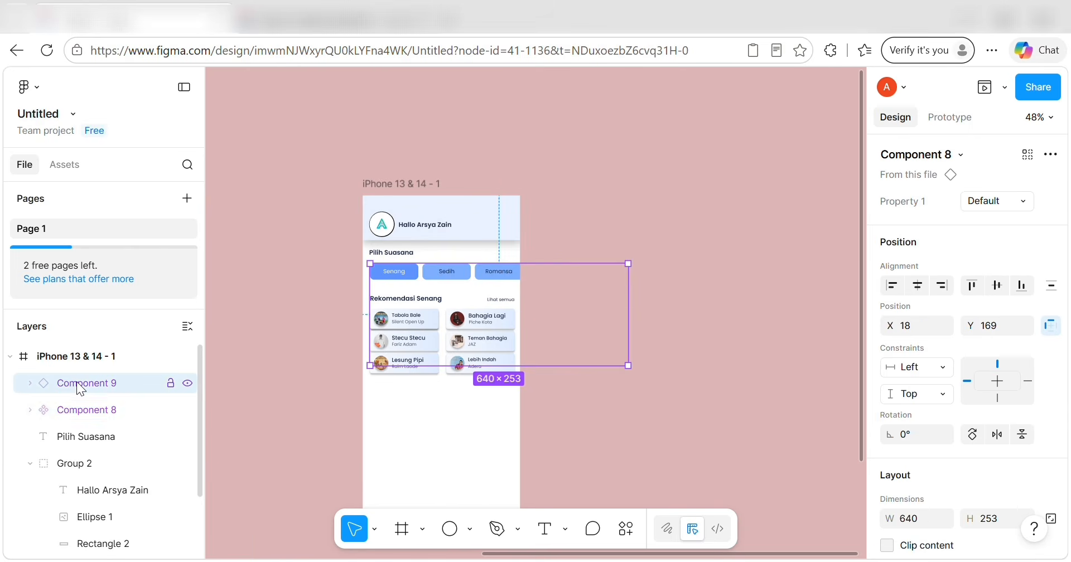
{"action": "left_click_drag", "start_coordinate": [83, 404], "coordinate": [71, 348]}
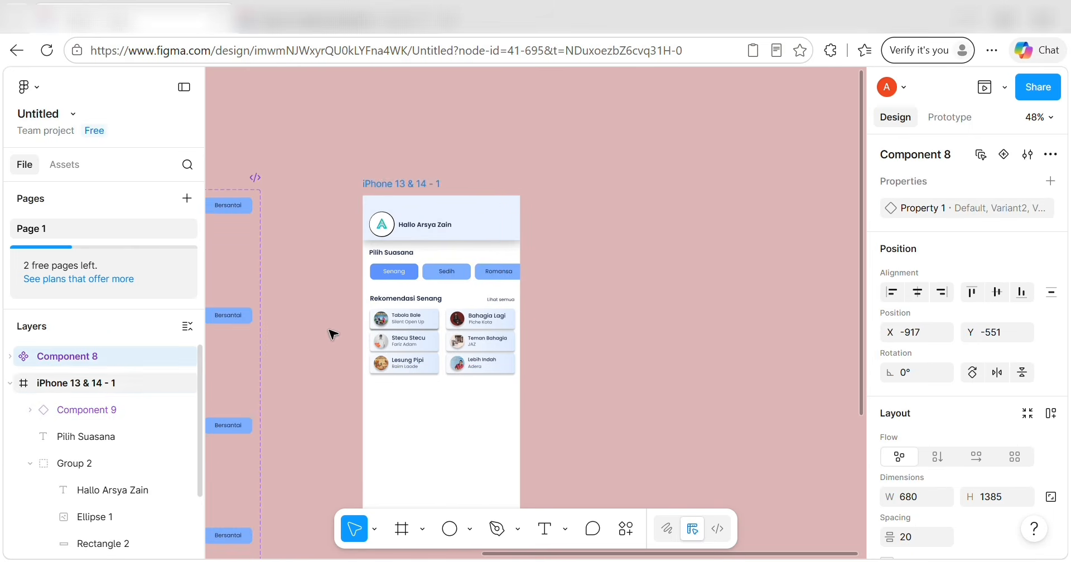
{"action": "left_click_drag", "start_coordinate": [421, 307], "coordinate": [429, 319]}
{"action": "left_click", "coordinate": [457, 385]}
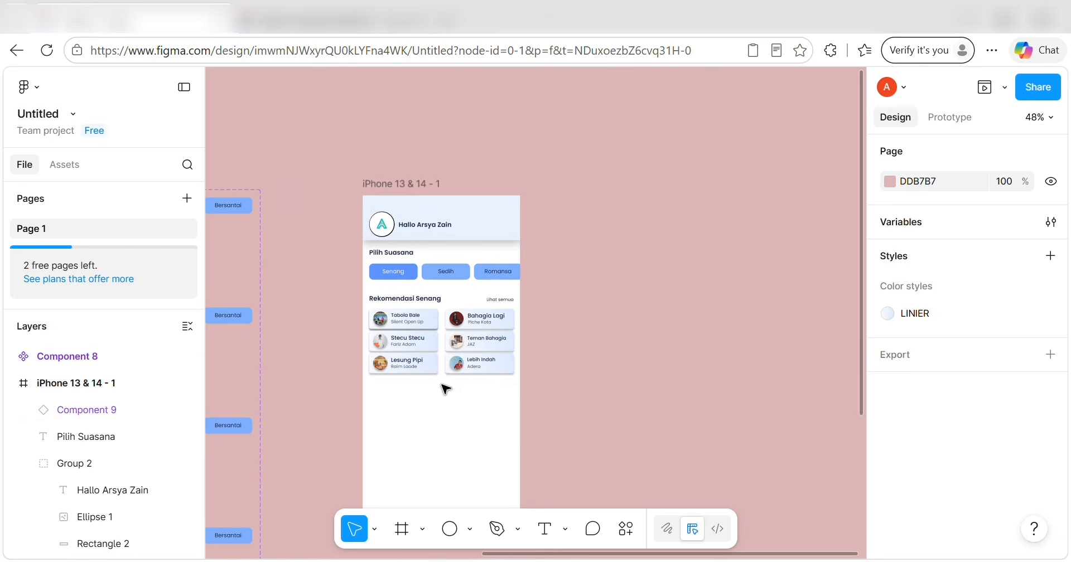
Duplicate the Pilih Suasana heading below the cards and retype it as 'Artis Populer'.
{"action": "scroll", "coordinate": [428, 416], "scroll_direction": "down", "scroll_amount": 5}
{"action": "scroll", "coordinate": [430, 417], "scroll_direction": "up", "scroll_amount": 6}
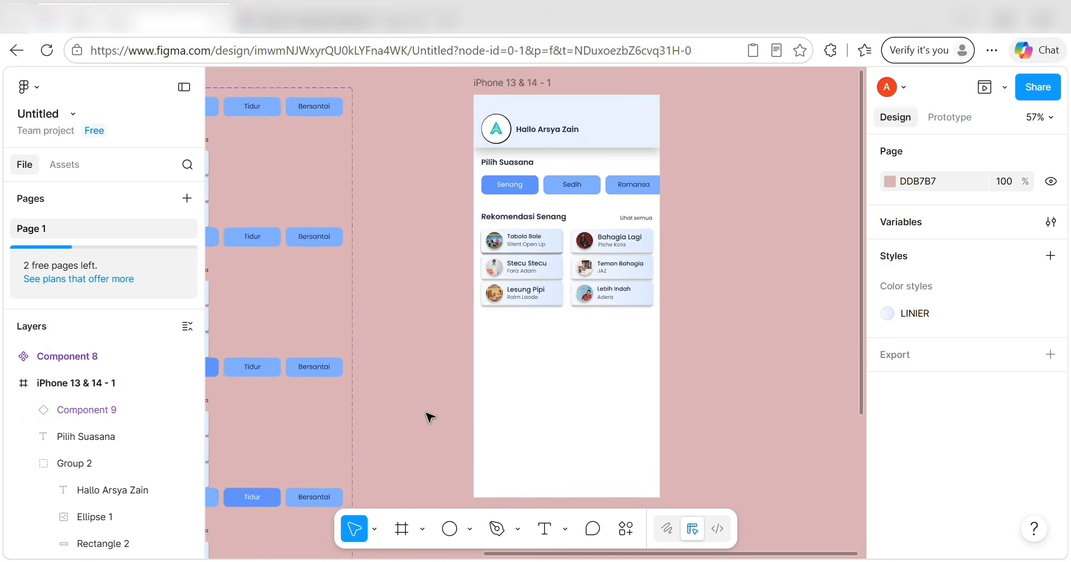
{"action": "scroll", "coordinate": [430, 418], "scroll_direction": "up", "scroll_amount": 2}
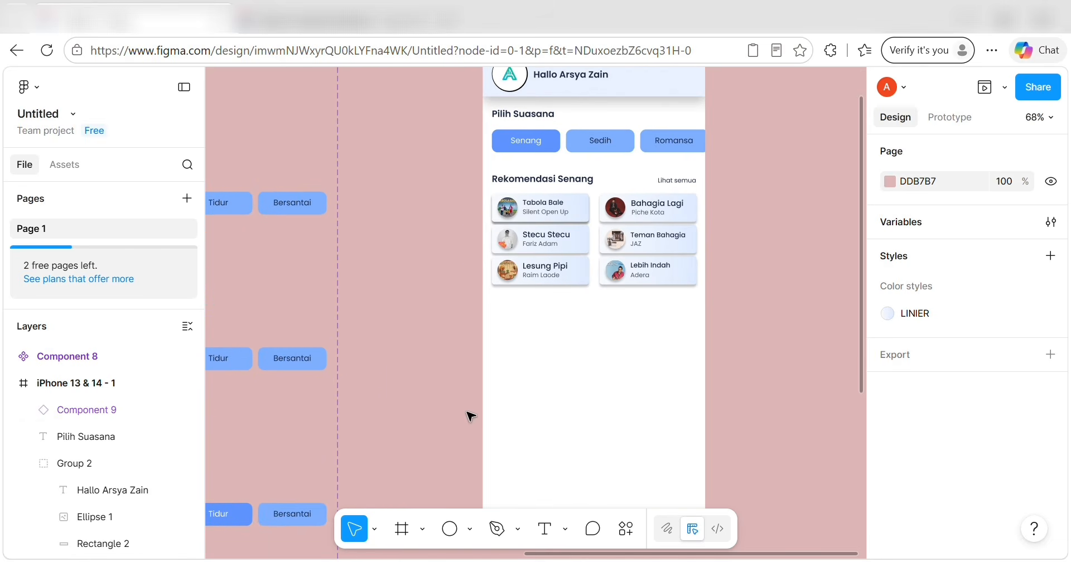
{"action": "left_click", "coordinate": [529, 116]}
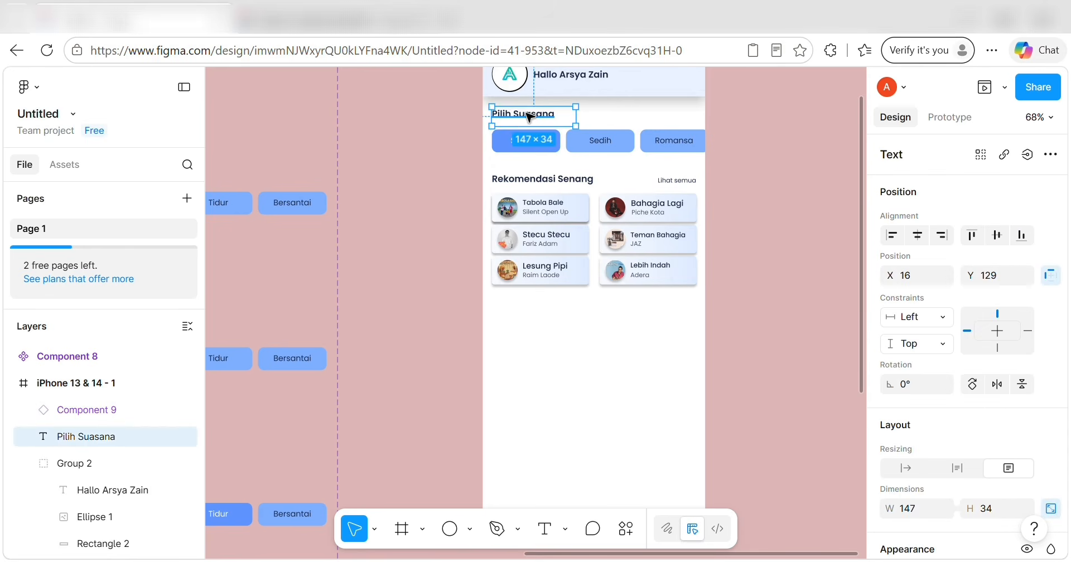
{"action": "left_click_drag", "start_coordinate": [527, 116], "coordinate": [529, 311]}
{"action": "double_click", "coordinate": [530, 311]}
{"action": "key", "text": "BackSpace"}
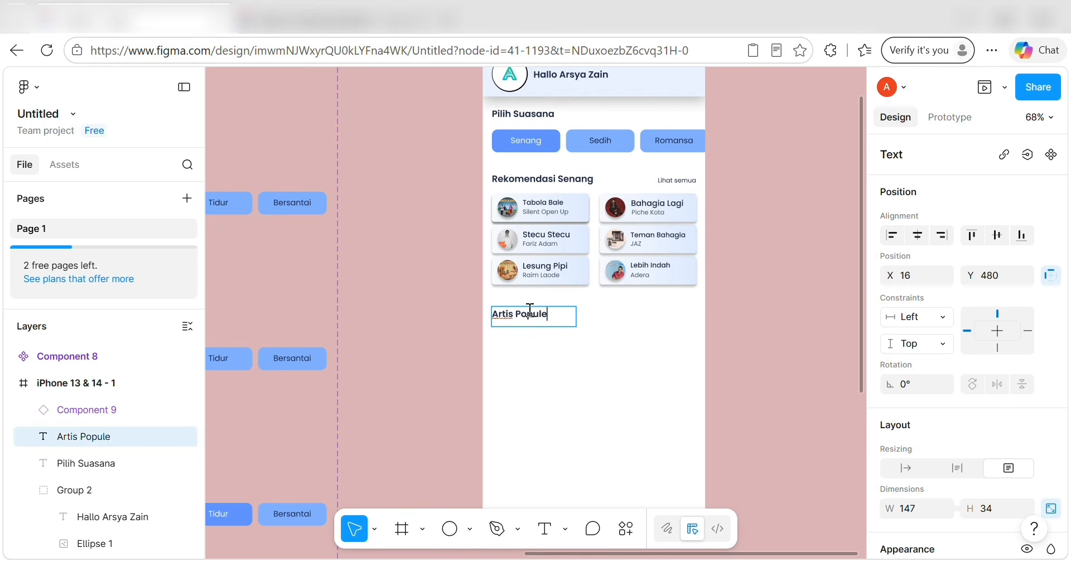
{"action": "key", "text": "Escape"}
{"action": "left_click", "coordinate": [526, 407]}
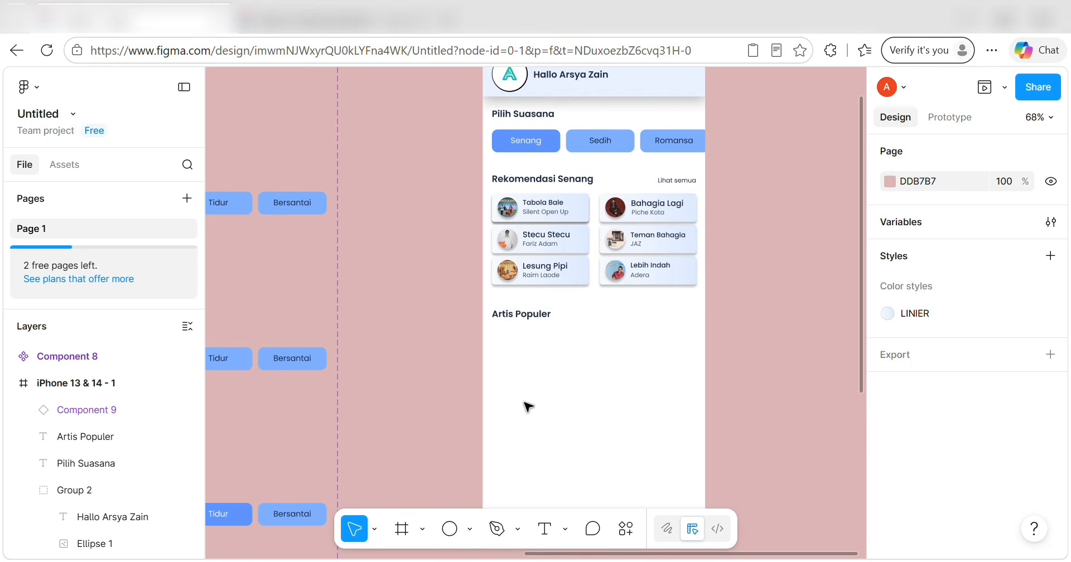
Draw a circle under the Artis Populer heading and set its Y position to 482.
{"action": "left_click", "coordinate": [448, 524]}
{"action": "left_click", "coordinate": [517, 336]}
{"action": "left_click_drag", "start_coordinate": [517, 336], "coordinate": [522, 363]}
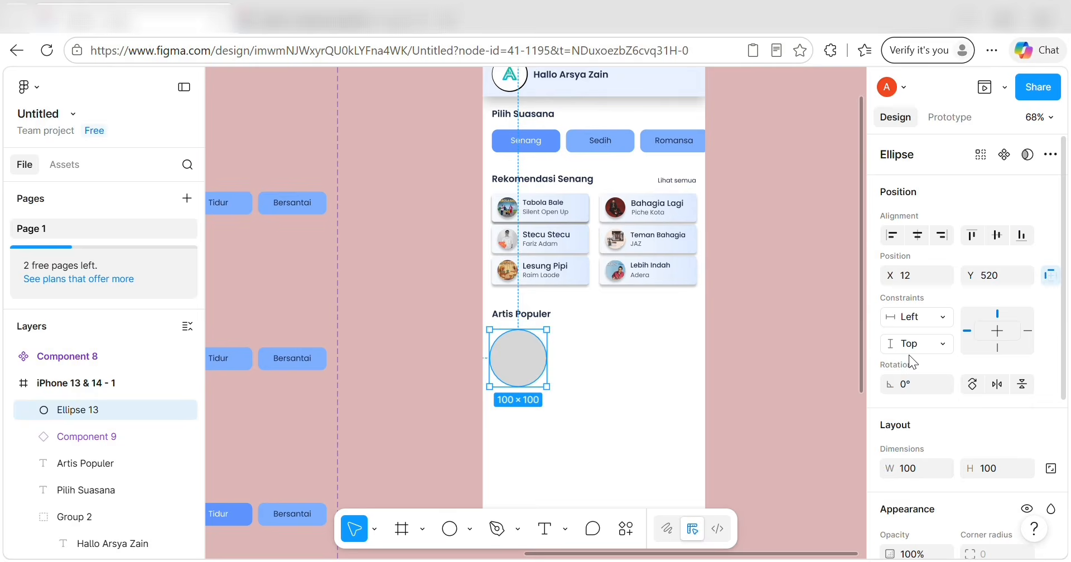
{"action": "left_click", "coordinate": [927, 262]}
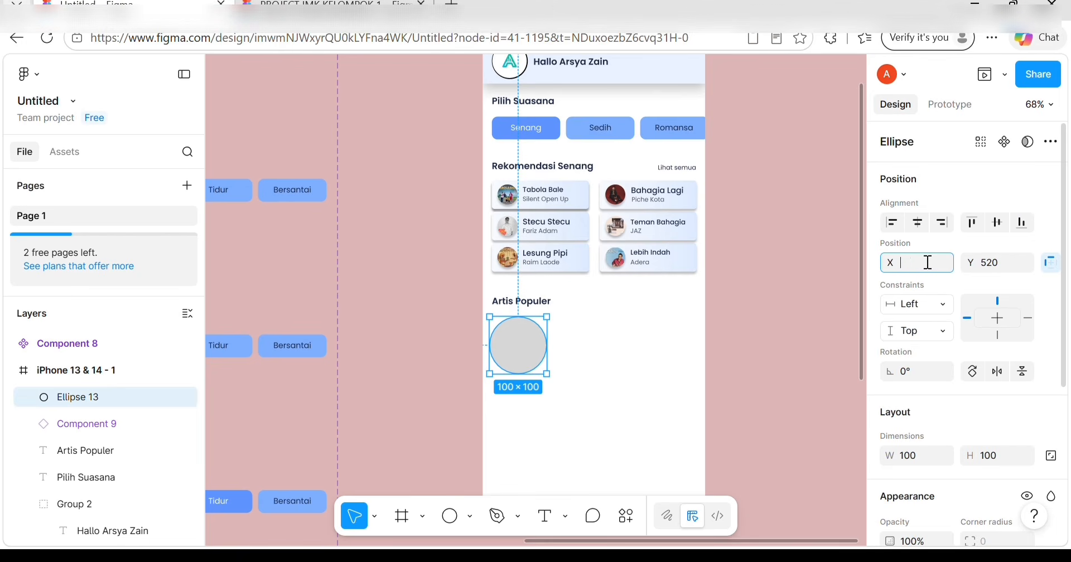
{"action": "left_click", "coordinate": [999, 264]}
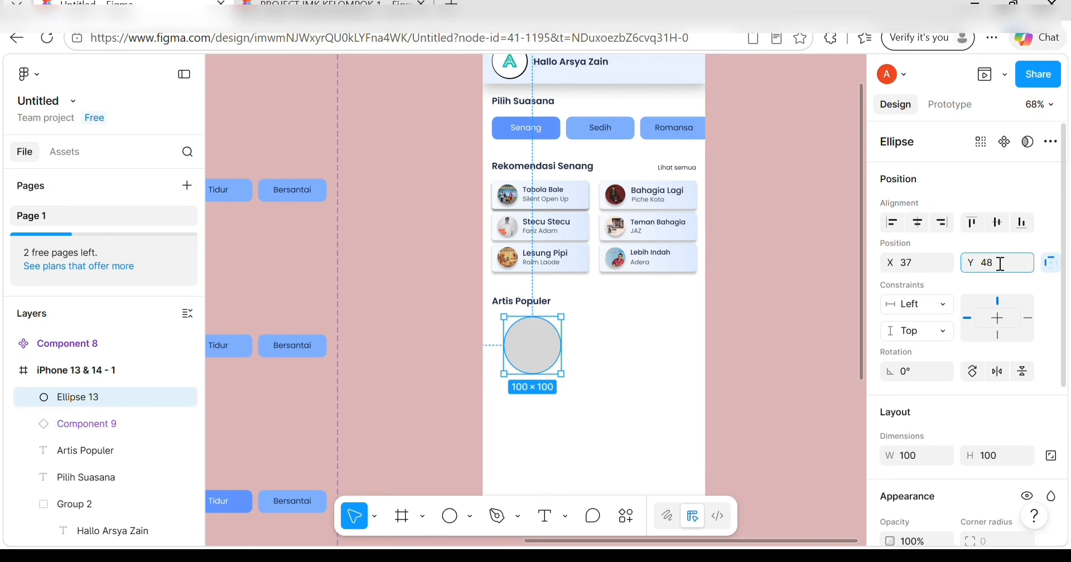
{"action": "type", "text": "482"}
{"action": "scroll", "coordinate": [1004, 340], "scroll_direction": "down", "scroll_amount": 3}
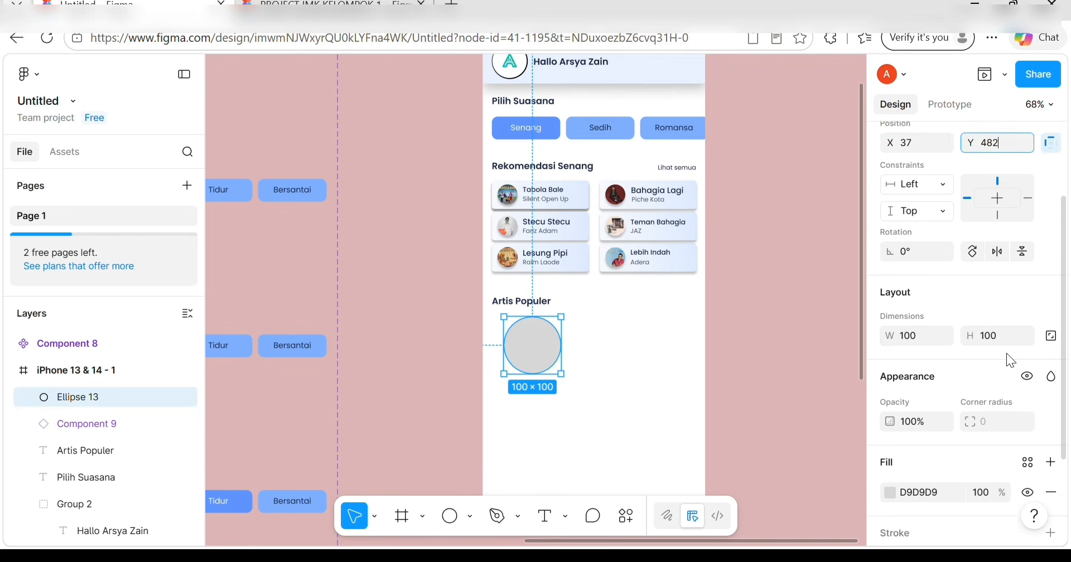
Size the circle to 48 × 48 and drag it beneath the Artis Populer heading.
{"action": "left_click", "coordinate": [909, 322]}
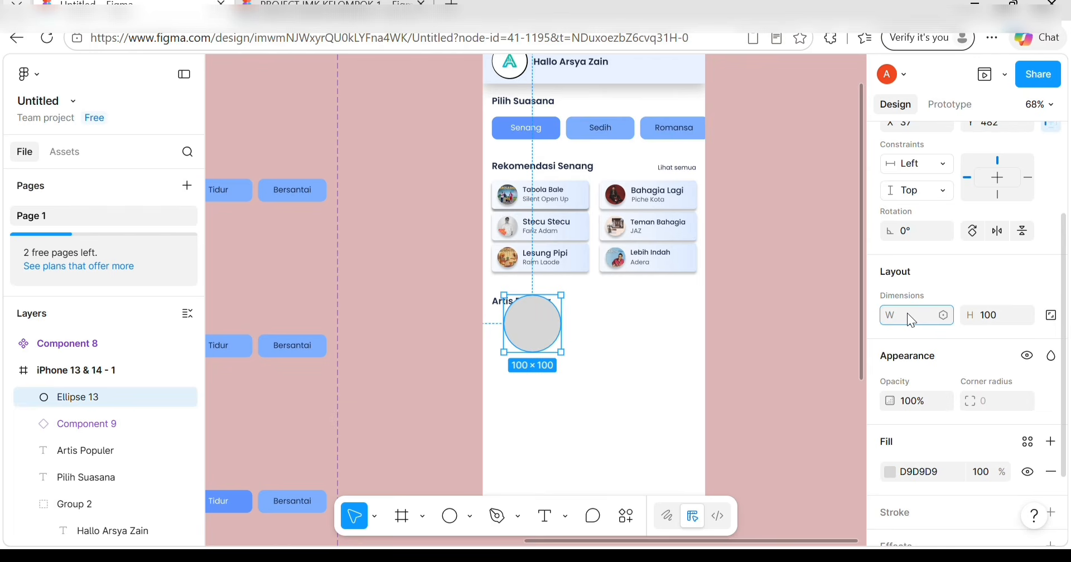
{"action": "type", "text": "48"}
{"action": "left_click", "coordinate": [994, 315]}
{"action": "type", "text": "48"}
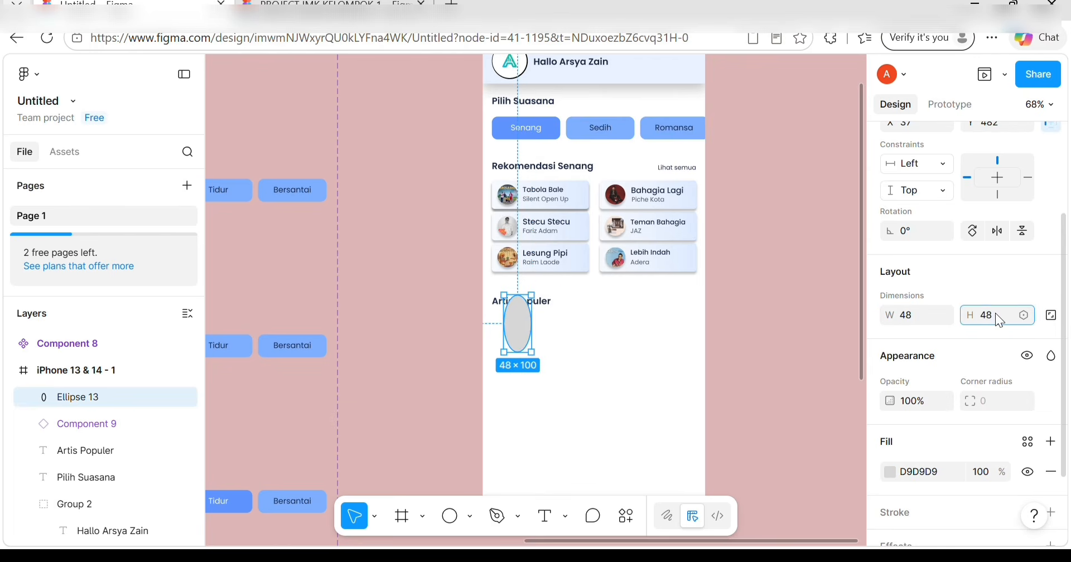
{"action": "scroll", "coordinate": [978, 422], "scroll_direction": "down", "scroll_amount": 1}
{"action": "key", "text": "Return"}
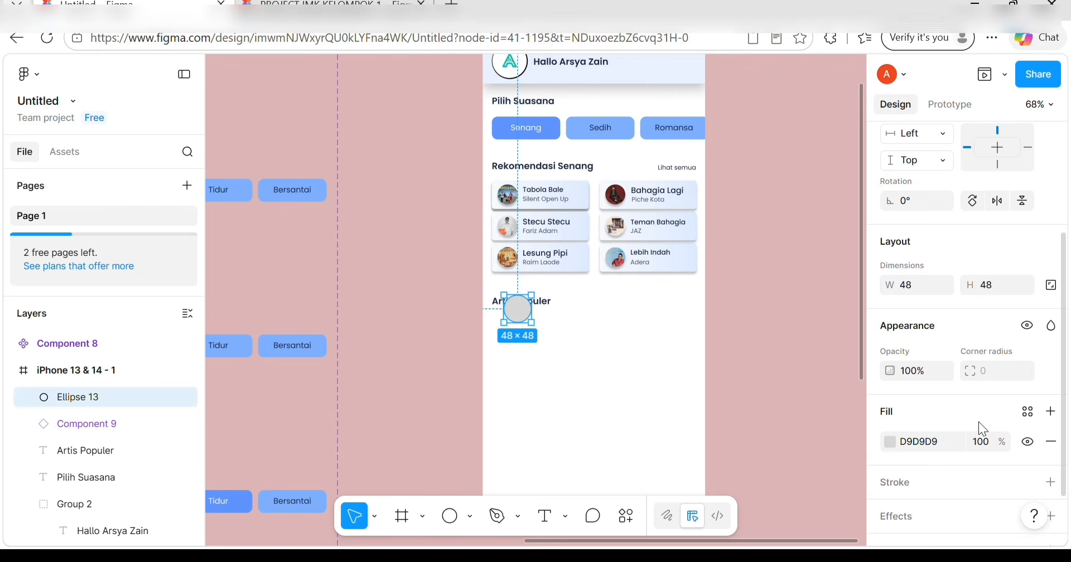
{"action": "scroll", "coordinate": [877, 400], "scroll_direction": "down", "scroll_amount": 2}
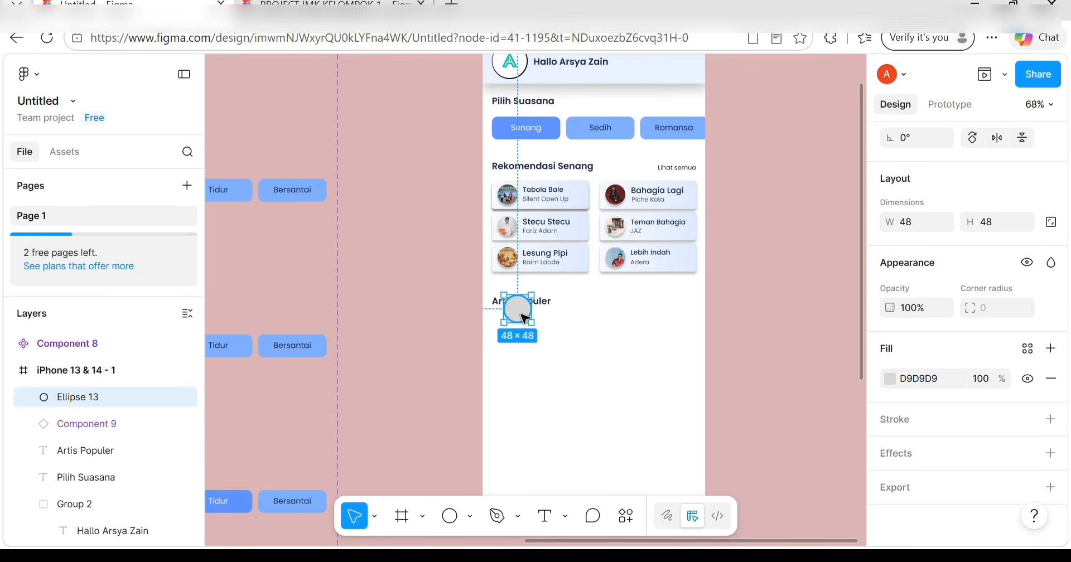
{"action": "left_click_drag", "start_coordinate": [521, 319], "coordinate": [512, 340]}
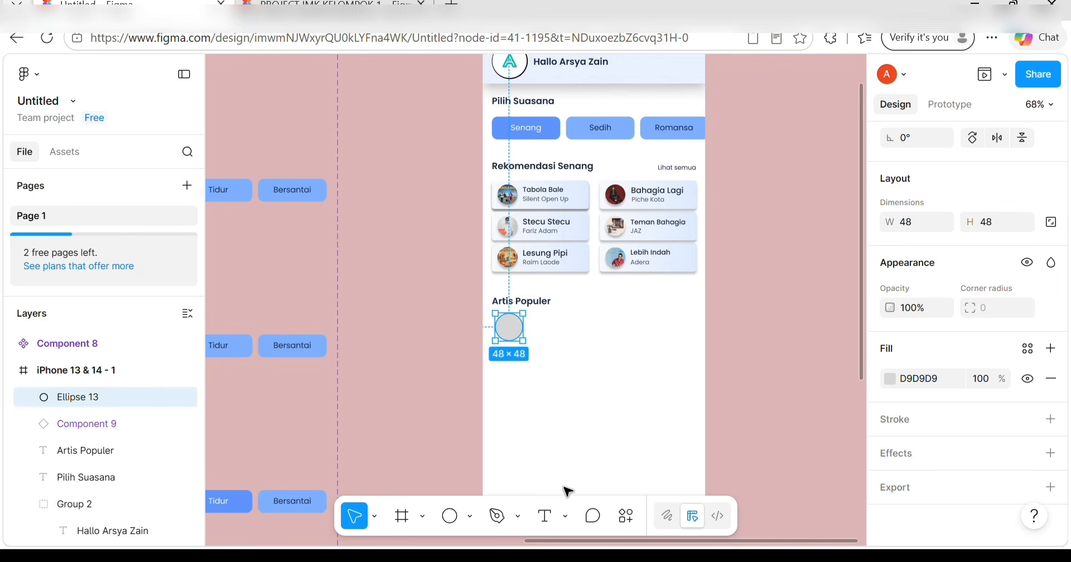
Add a centre-aligned 'Raim Laode' text label under the grey circle.
{"action": "left_click", "coordinate": [547, 517]}
{"action": "left_click", "coordinate": [516, 370]}
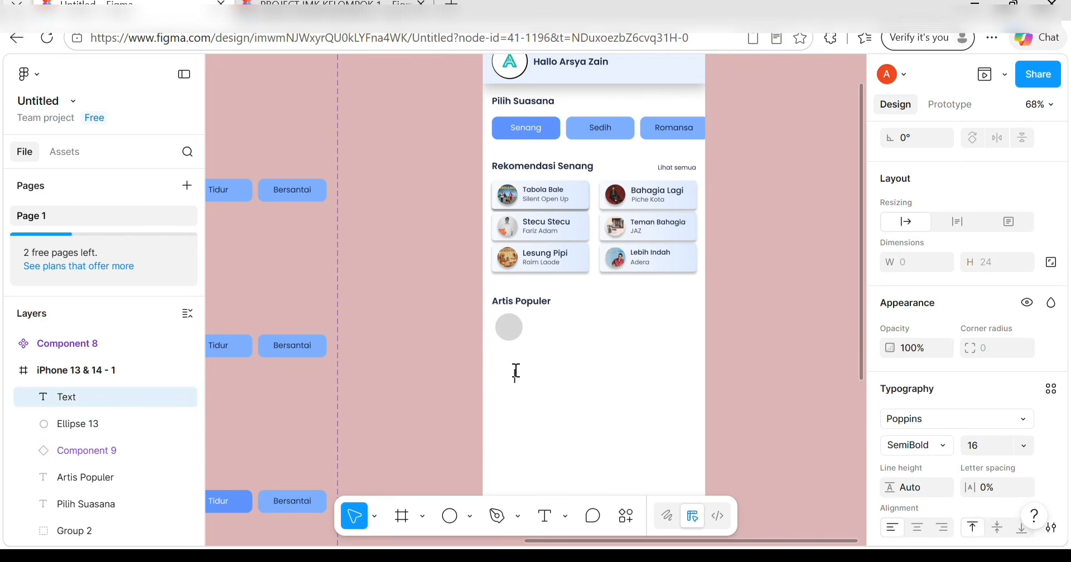
{"action": "type", "text": "Raim Laode"}
{"action": "key", "text": "Escape"}
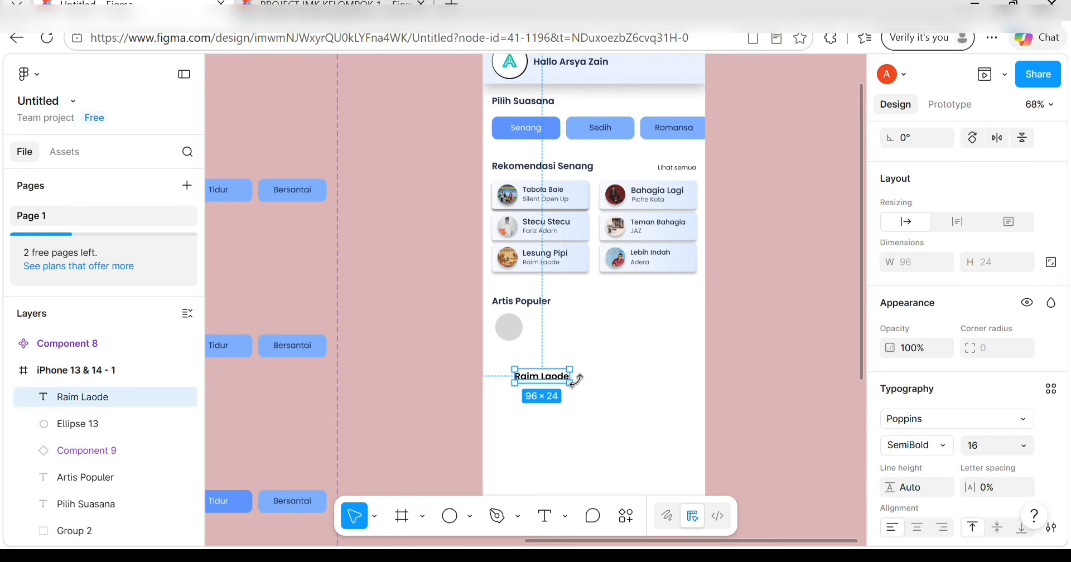
{"action": "left_click_drag", "start_coordinate": [567, 377], "coordinate": [551, 377]}
{"action": "scroll", "coordinate": [949, 335], "scroll_direction": "down", "scroll_amount": 4}
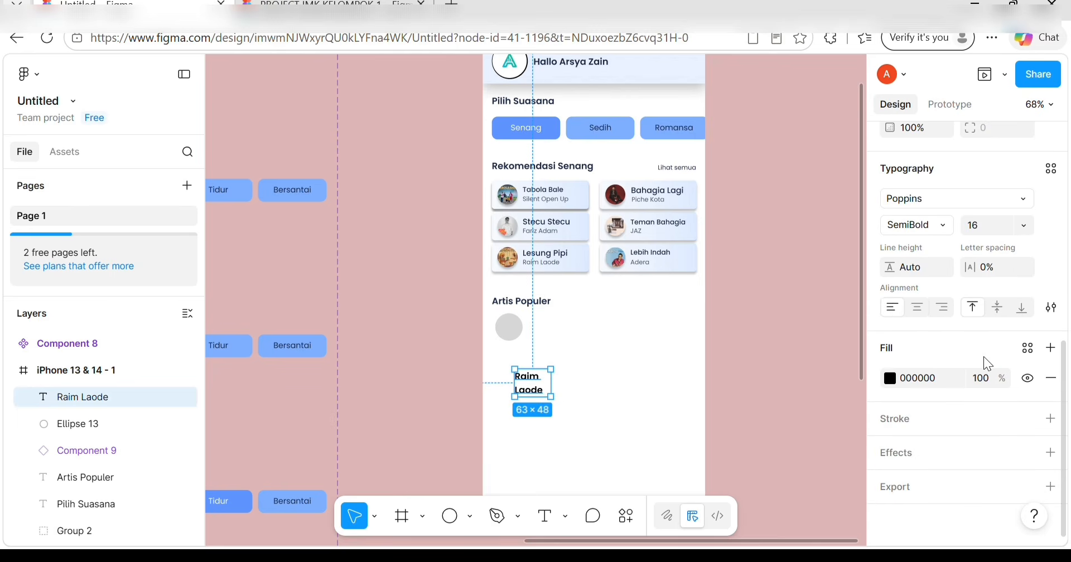
{"action": "left_click", "coordinate": [918, 307]}
Move the Raim Laode name under the circle, set its width to 63, and reposition the circle.
{"action": "double_click", "coordinate": [532, 383]}
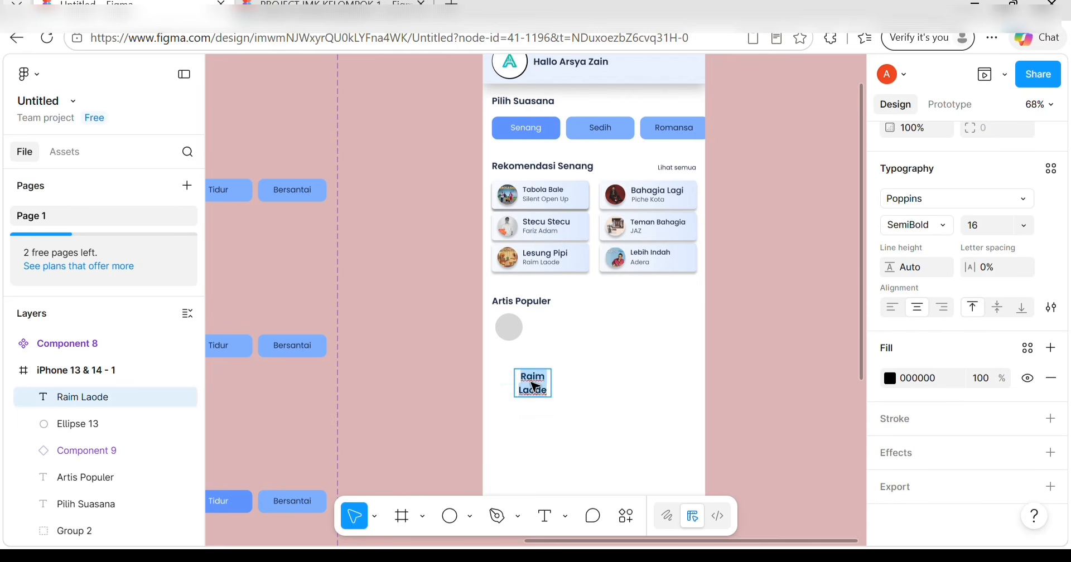
{"action": "left_click", "coordinate": [600, 414]}
{"action": "left_click_drag", "start_coordinate": [530, 390], "coordinate": [507, 370]}
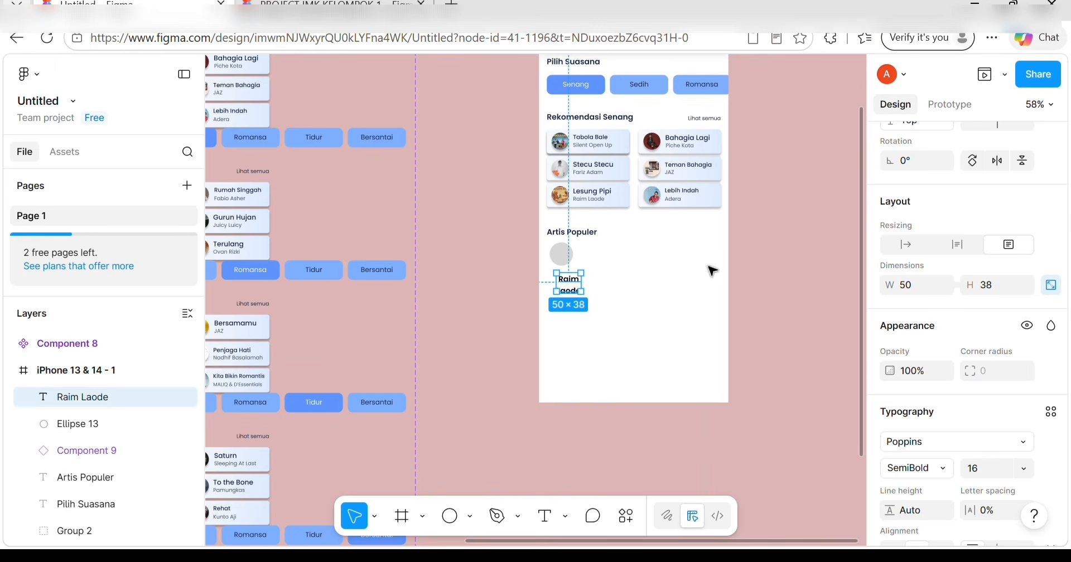
{"action": "left_click", "coordinate": [914, 287]}
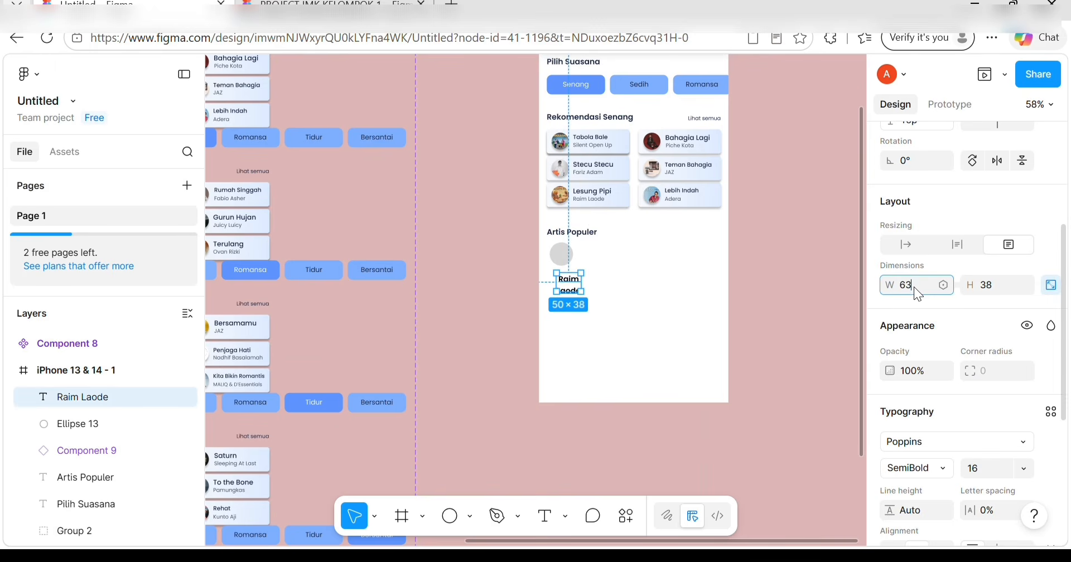
{"action": "type", "text": "63"}
{"action": "key", "text": "Return"}
{"action": "scroll", "coordinate": [992, 282], "scroll_direction": "up", "scroll_amount": 3}
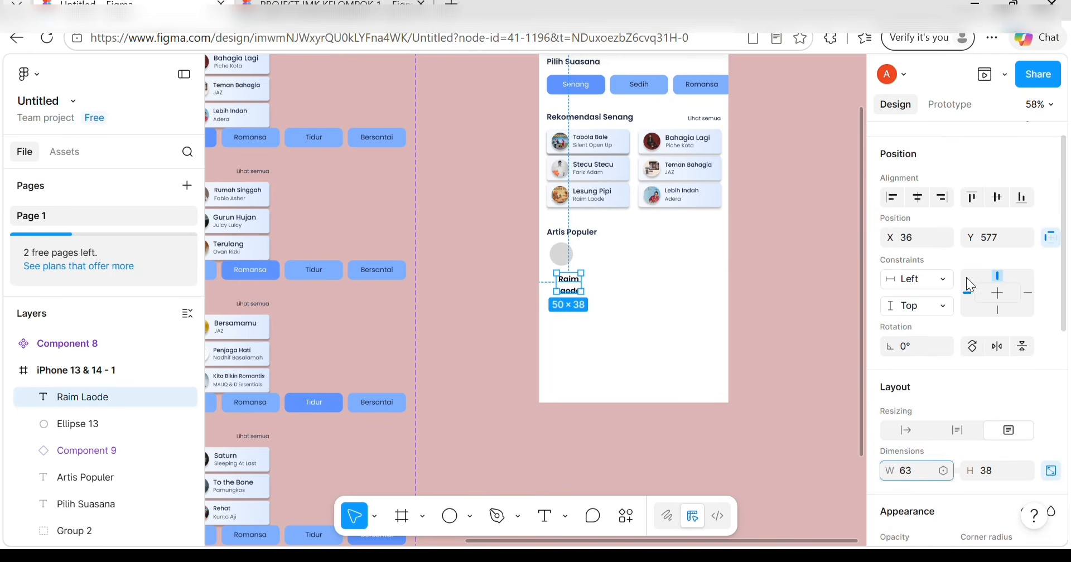
{"action": "left_click_drag", "start_coordinate": [563, 259], "coordinate": [573, 261]}
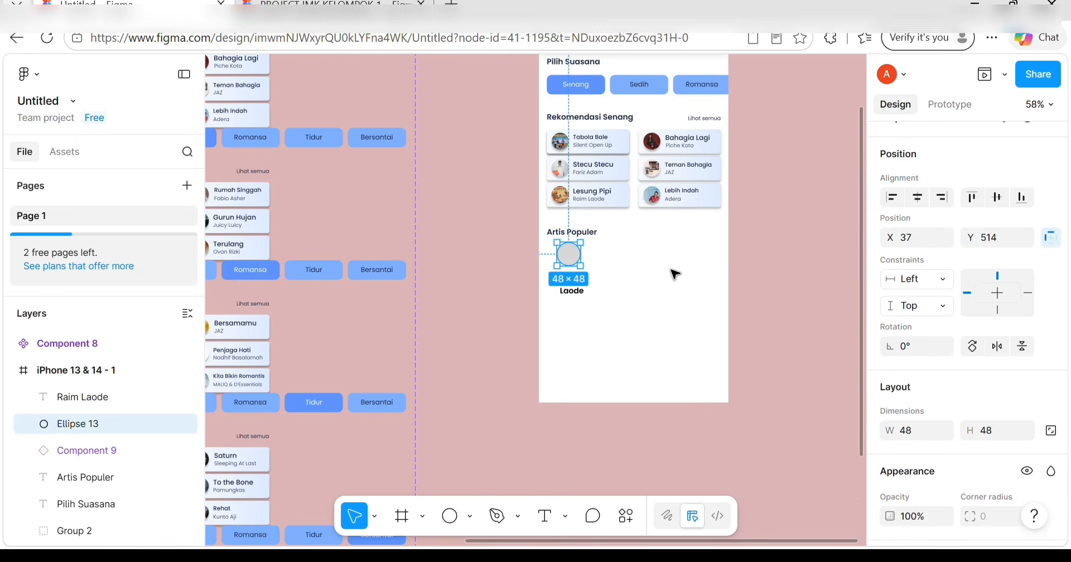
Style the Raim Laode name as Medium weight, size 11, with the TEKS UTAMA colour style.
{"action": "scroll", "coordinate": [928, 359], "scroll_direction": "down", "scroll_amount": 2}
{"action": "scroll", "coordinate": [937, 371], "scroll_direction": "down", "scroll_amount": 2}
{"action": "scroll", "coordinate": [952, 414], "scroll_direction": "up", "scroll_amount": 2}
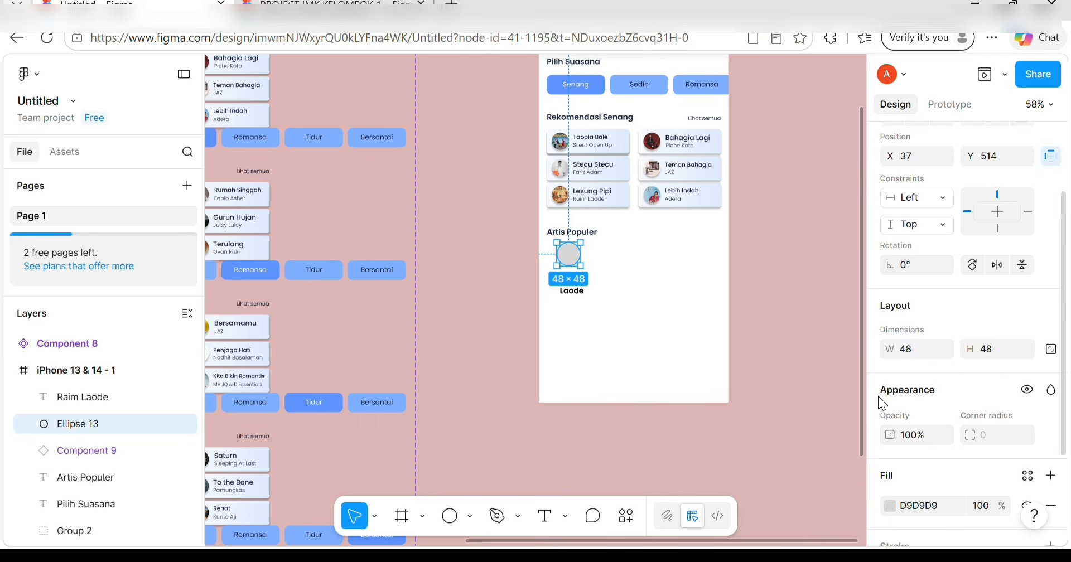
{"action": "left_click", "coordinate": [578, 294]}
{"action": "scroll", "coordinate": [934, 401], "scroll_direction": "down", "scroll_amount": 5}
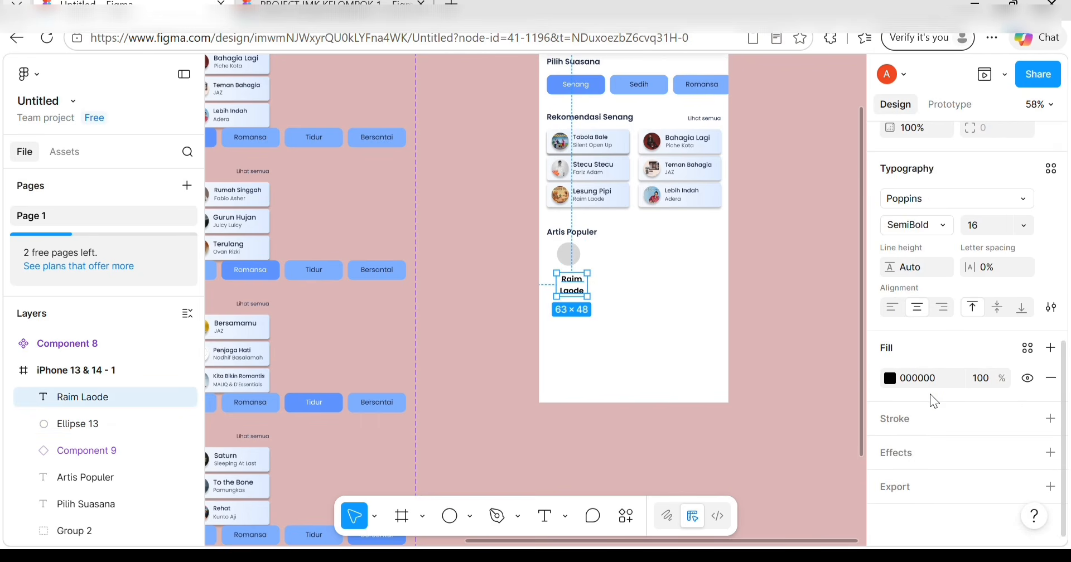
{"action": "left_click", "coordinate": [942, 227]}
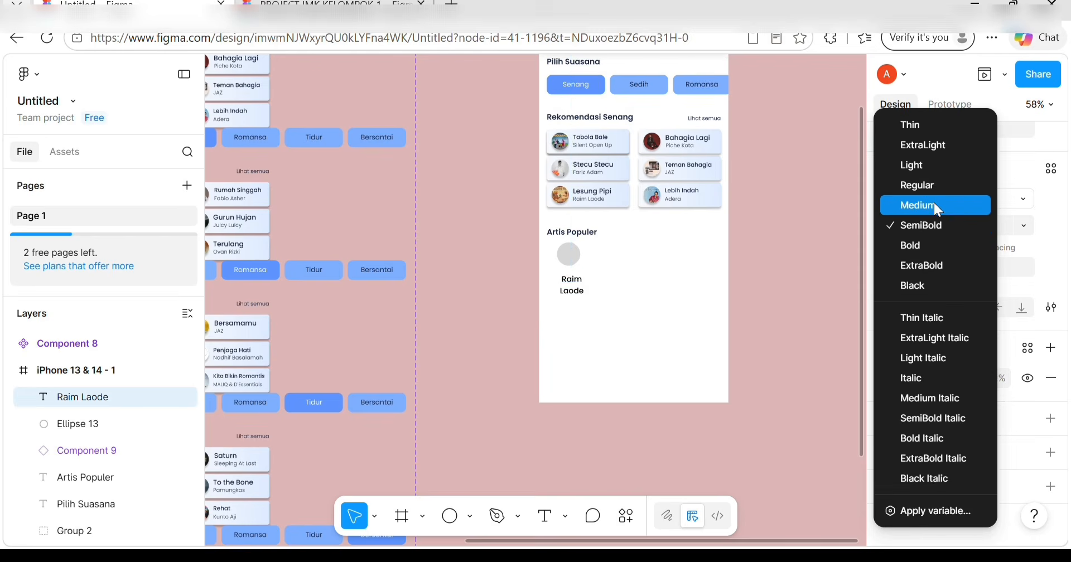
{"action": "left_click", "coordinate": [932, 204]}
{"action": "left_click", "coordinate": [1007, 232]}
{"action": "left_click", "coordinate": [999, 138]}
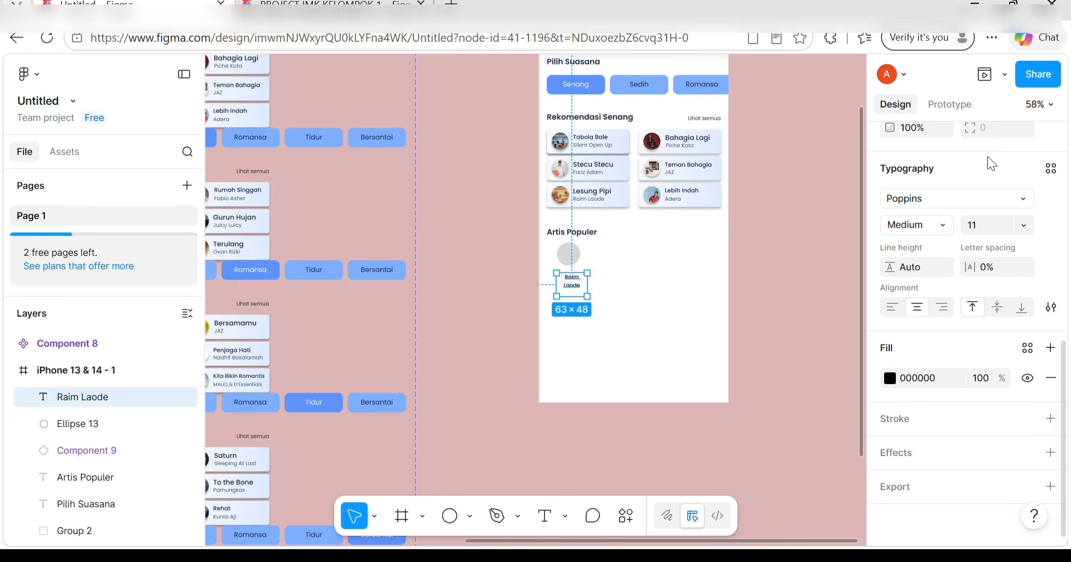
{"action": "left_click", "coordinate": [1027, 348]}
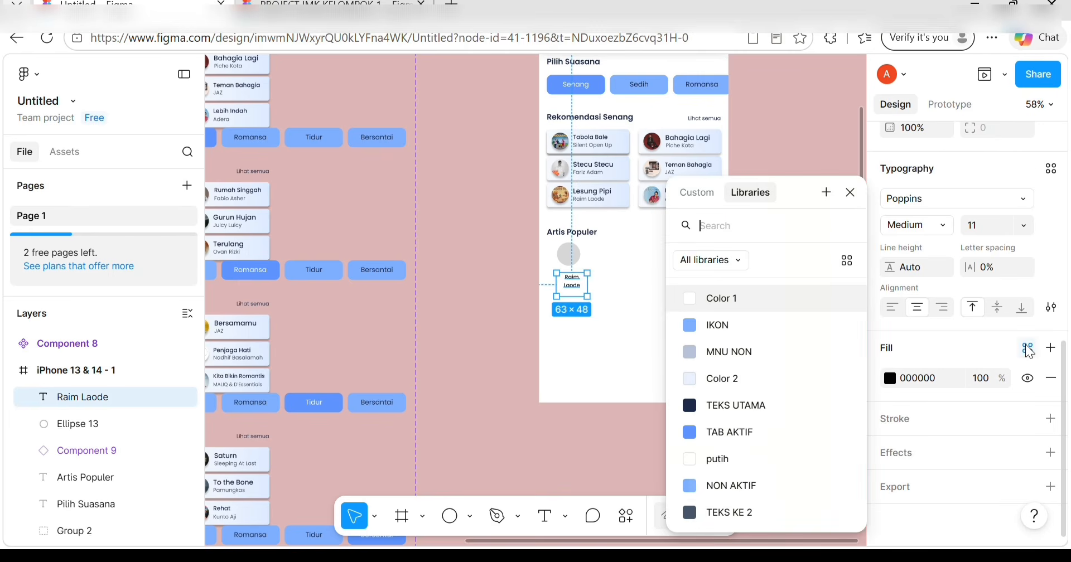
{"action": "left_click", "coordinate": [754, 404]}
{"action": "scroll", "coordinate": [608, 258], "scroll_direction": "up", "scroll_amount": 4}
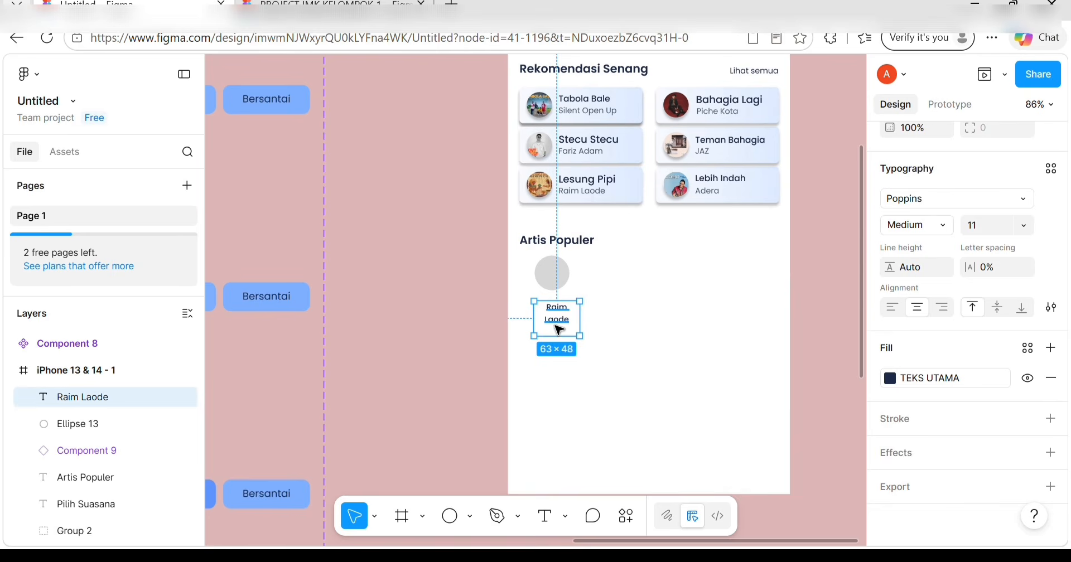
Move the name closer under the circle and nudge the circle into alignment.
{"action": "left_click", "coordinate": [595, 326]}
{"action": "left_click_drag", "start_coordinate": [562, 310], "coordinate": [562, 311]}
{"action": "left_click", "coordinate": [553, 269]}
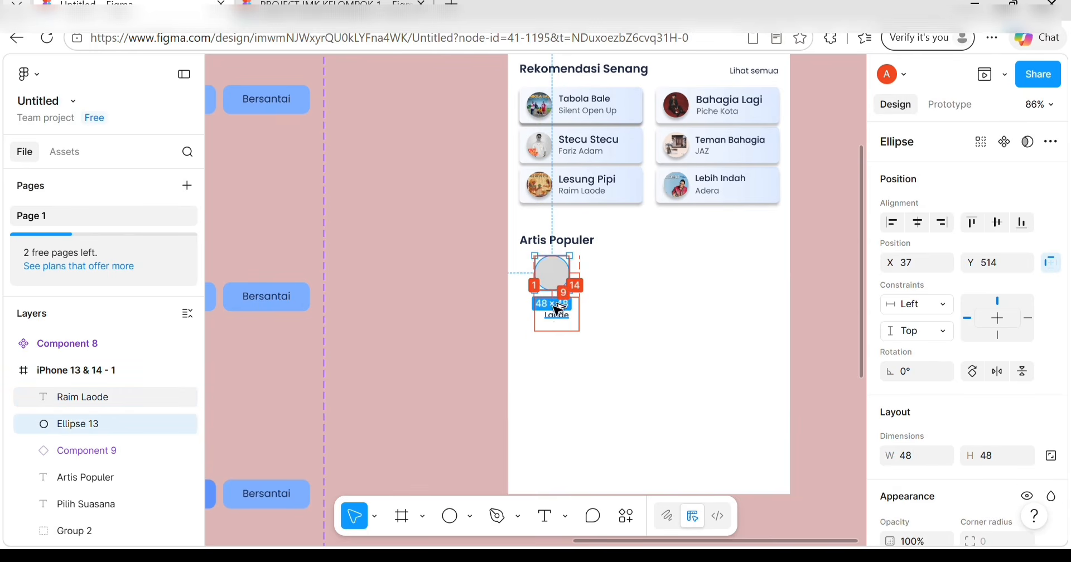
{"action": "left_click", "coordinate": [565, 334]}
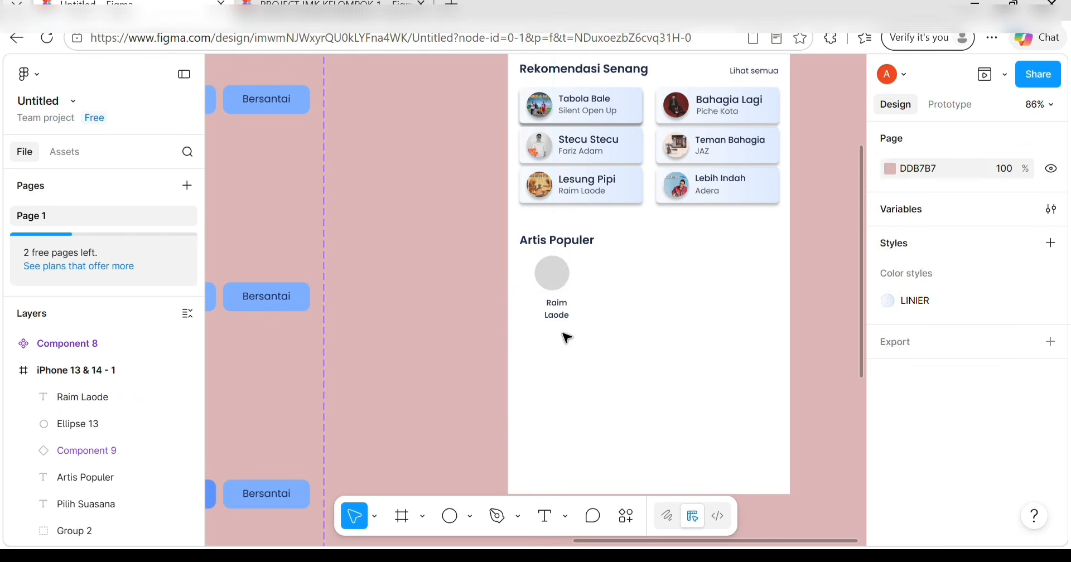
{"action": "left_click", "coordinate": [551, 271], "text": "alt"}
{"action": "key", "text": "Left"}
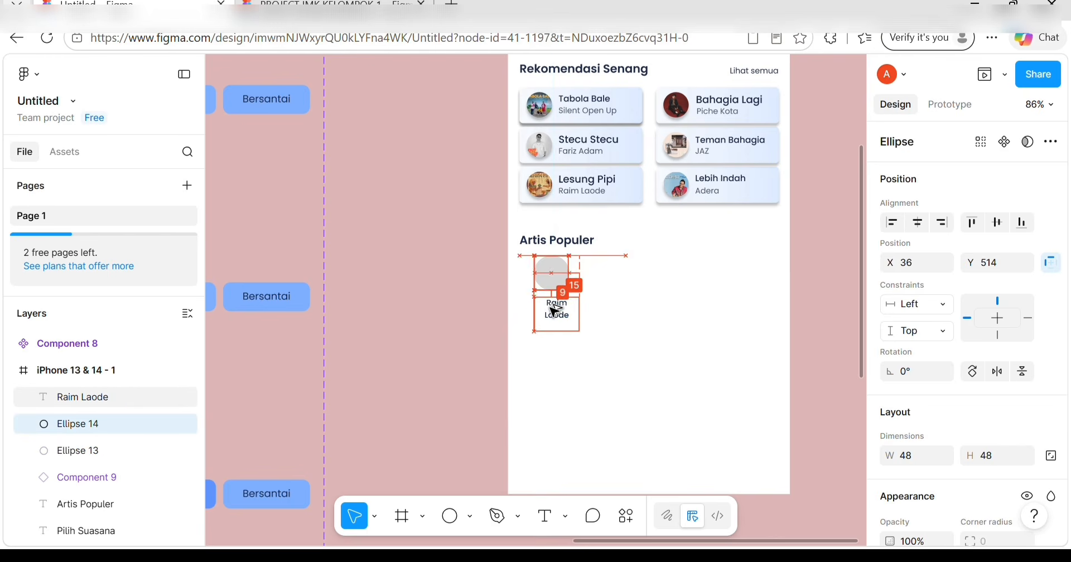
{"action": "key", "text": "Up"}
{"action": "key", "text": "Up"}
{"action": "key", "text": "Down"}
{"action": "key", "text": "Down"}
{"action": "key", "text": "Down"}
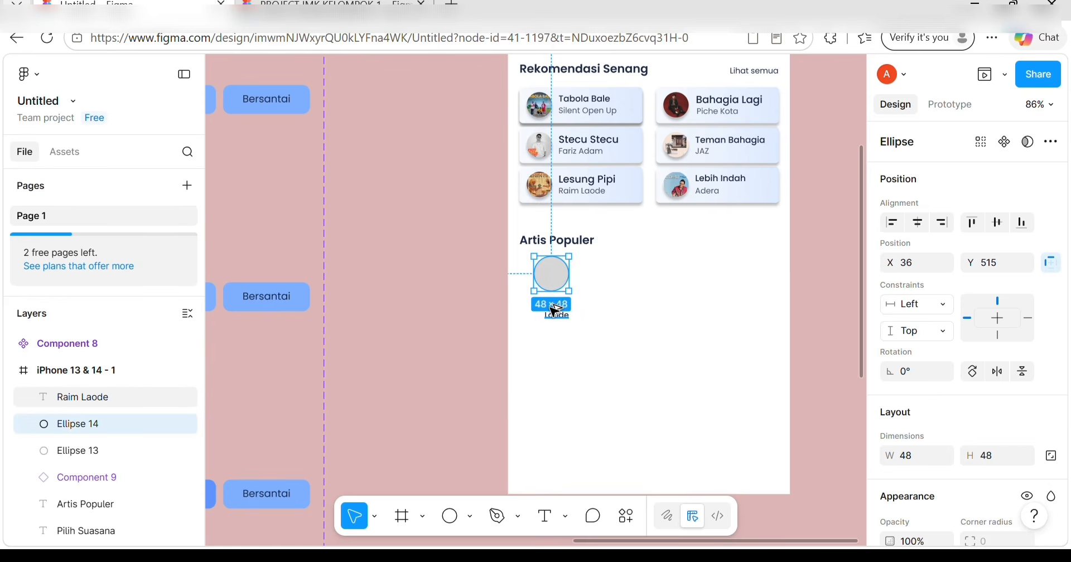
Nudge the avatar circle right to centre it over Raim Laode, then select both layers.
{"action": "left_click", "coordinate": [657, 361]}
{"action": "left_click", "coordinate": [555, 277]}
{"action": "key", "text": "alt"}
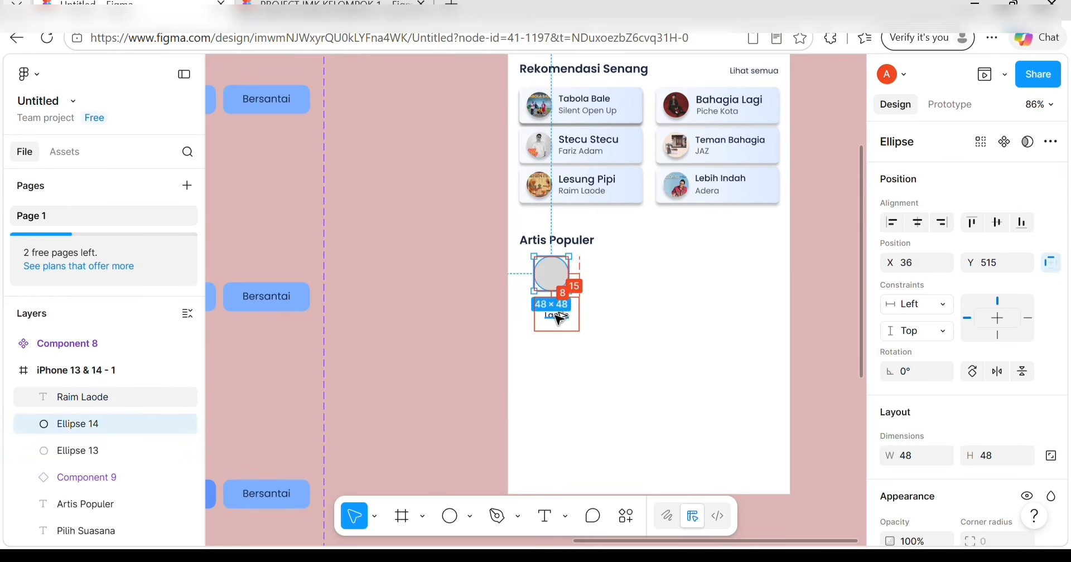
{"action": "key", "text": "Right"}
{"action": "key", "text": "Right"}
{"action": "key", "text": "Right"}
{"action": "key", "text": "Right"}
{"action": "key", "text": "Right"}
{"action": "key", "text": "Right"}
{"action": "key", "text": "Right"}
{"action": "key", "text": "Right"}
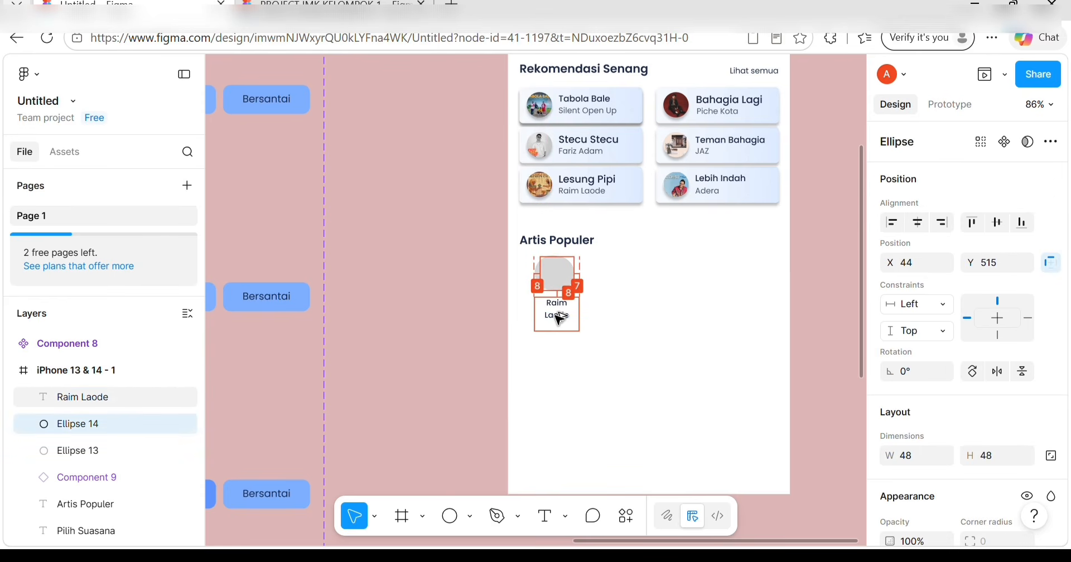
{"action": "left_click", "coordinate": [575, 340]}
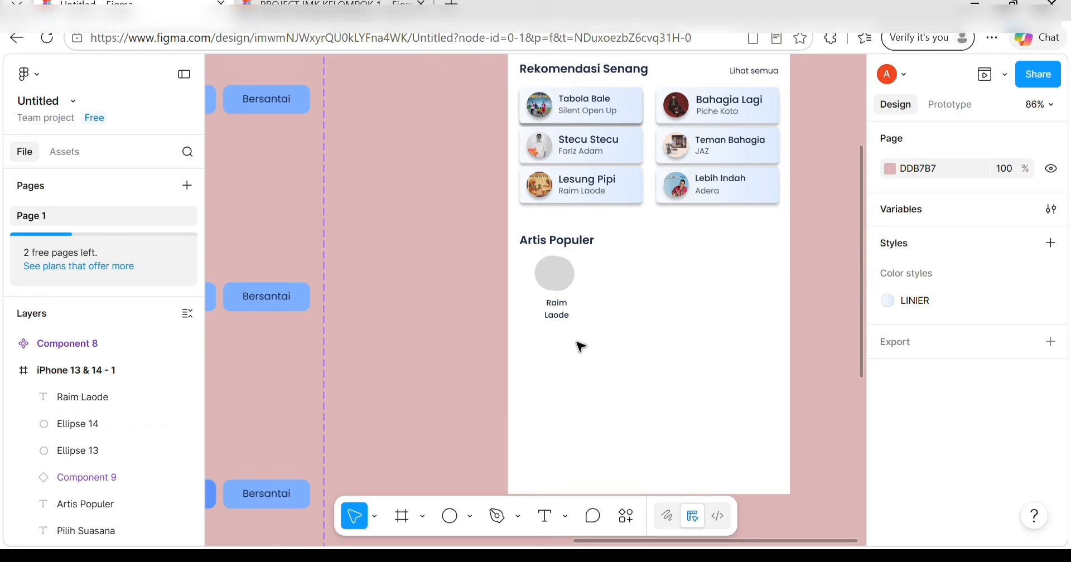
{"action": "left_click", "coordinate": [534, 275]}
{"action": "left_click", "coordinate": [536, 342]}
{"action": "left_click", "coordinate": [557, 274]}
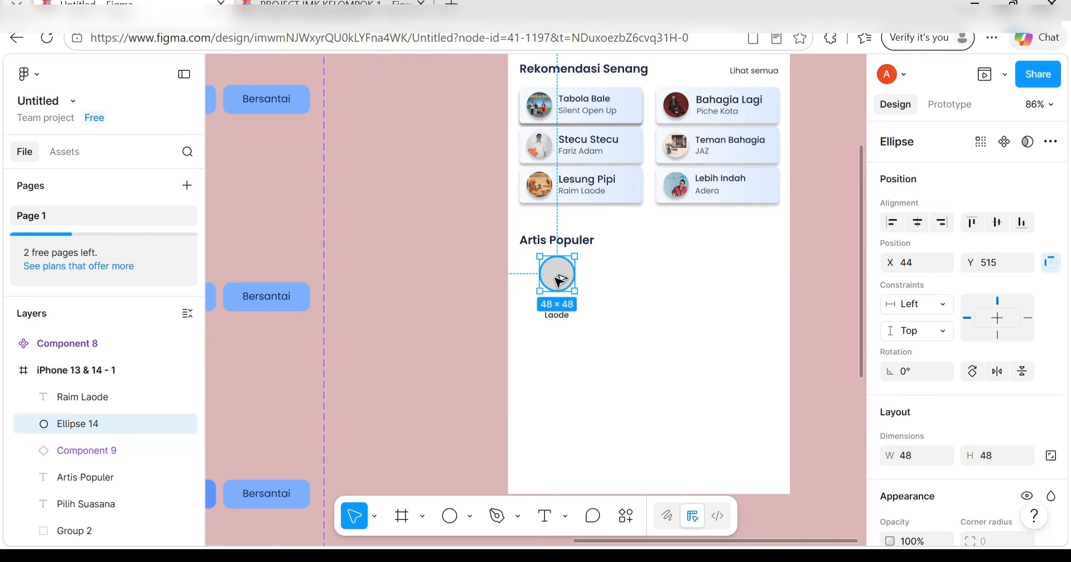
{"action": "left_click", "coordinate": [564, 335]}
{"action": "left_click_drag", "start_coordinate": [552, 287], "coordinate": [569, 308]}
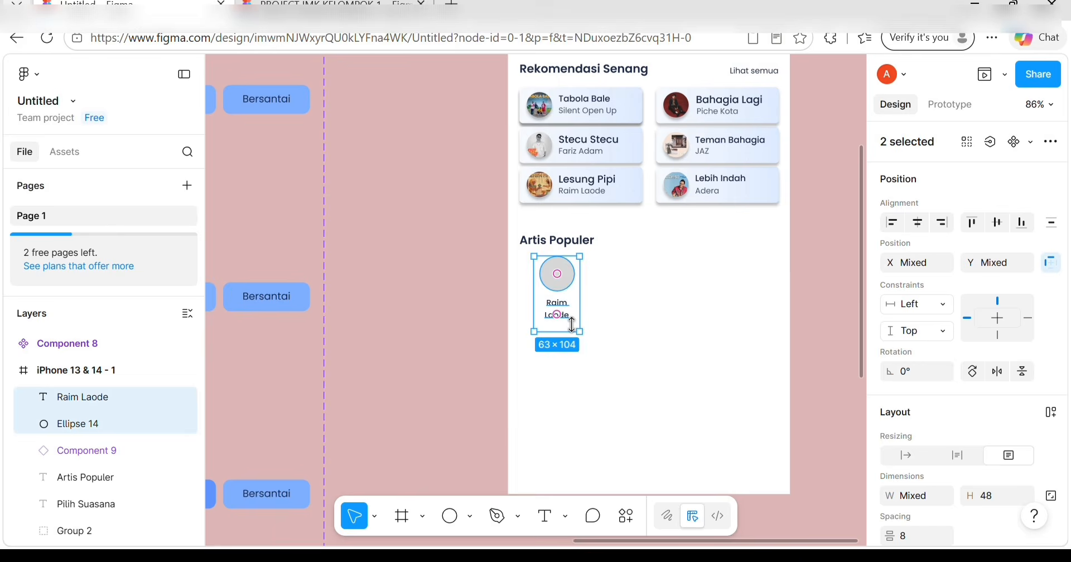
Frame the circle and name, duplicate it to the right, and rename the copy 'Nadin Amizah'.
{"action": "right_click", "coordinate": [569, 306]}
{"action": "left_click", "coordinate": [634, 334]}
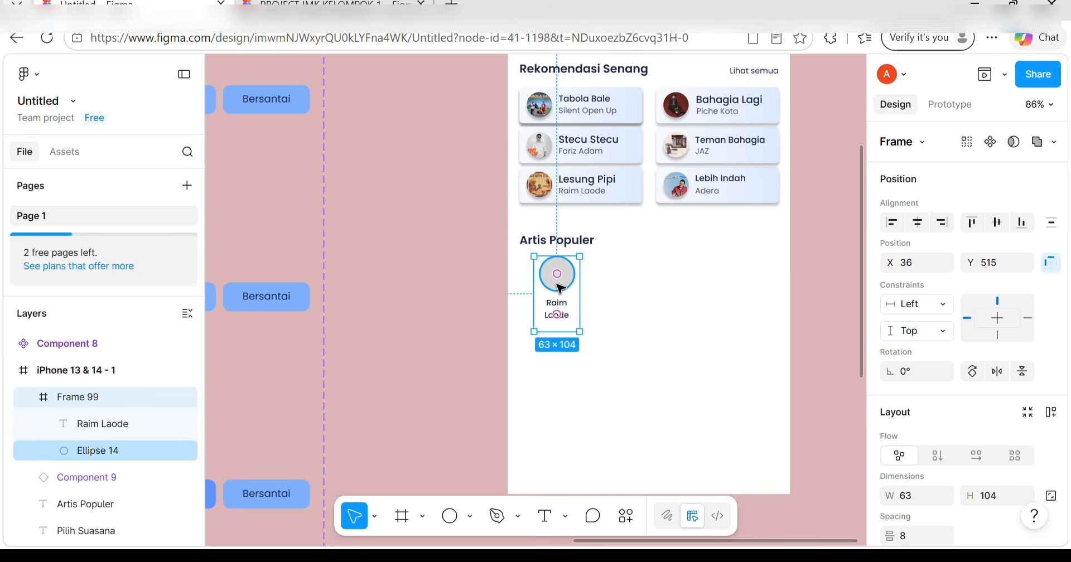
{"action": "key", "text": "ctrl+d"}
{"action": "left_click_drag", "start_coordinate": [559, 288], "coordinate": [631, 290]}
{"action": "double_click", "coordinate": [632, 310]}
{"action": "key", "text": "BackSpace"}
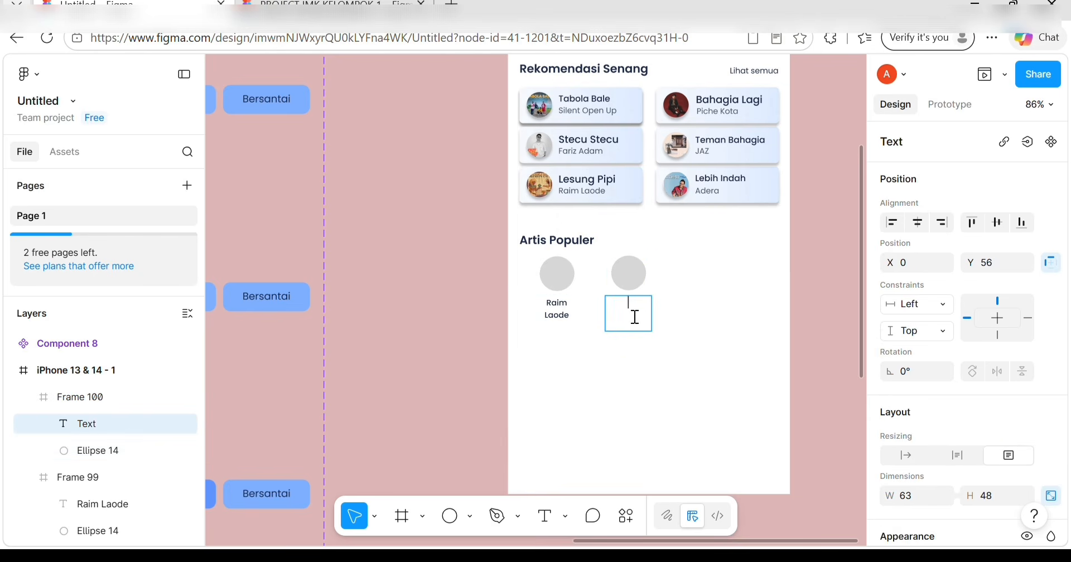
{"action": "type", "text": "Nadin Amizah"}
{"action": "key", "text": "Escape"}
{"action": "left_click", "coordinate": [626, 269]}
{"action": "key", "text": "Escape"}
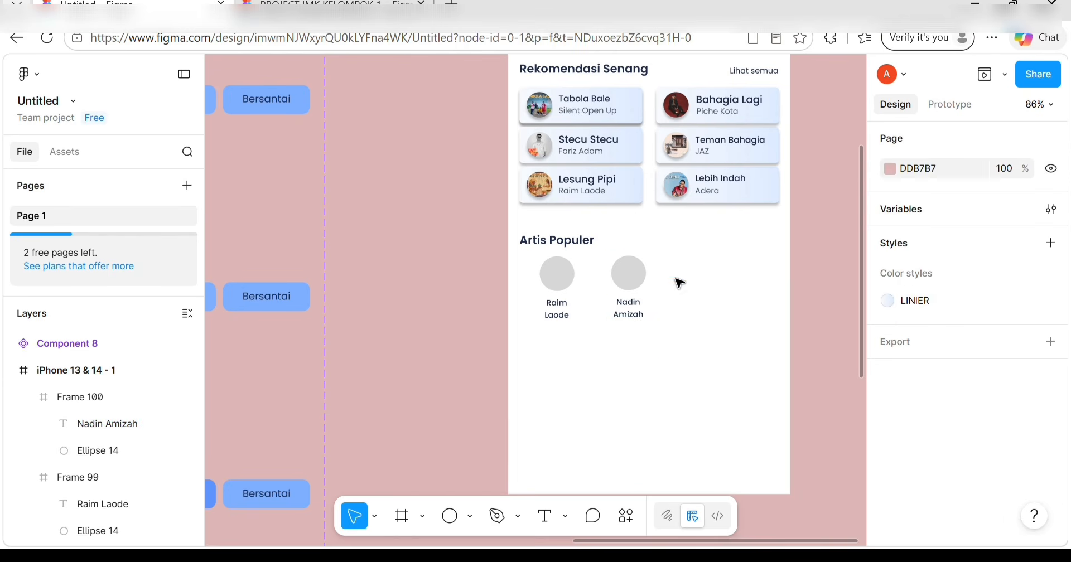
Duplicate the Nadin Amizah avatar to the right, rename it 'Shella On 7', and centre the wrapped name.
{"action": "left_click", "coordinate": [619, 262]}
{"action": "key", "text": "ctrl+d"}
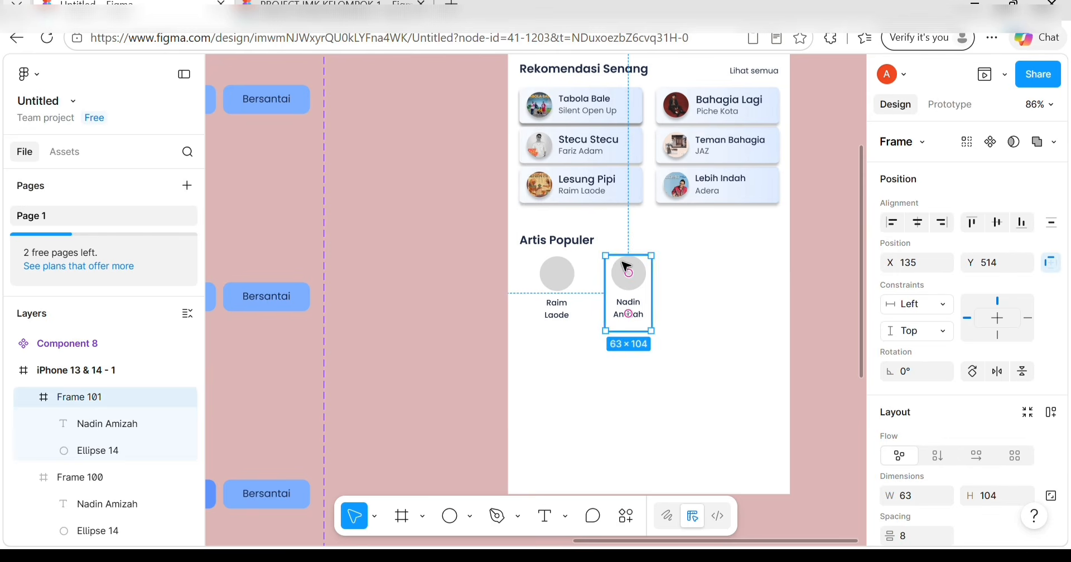
{"action": "left_click_drag", "start_coordinate": [626, 268], "coordinate": [697, 267]}
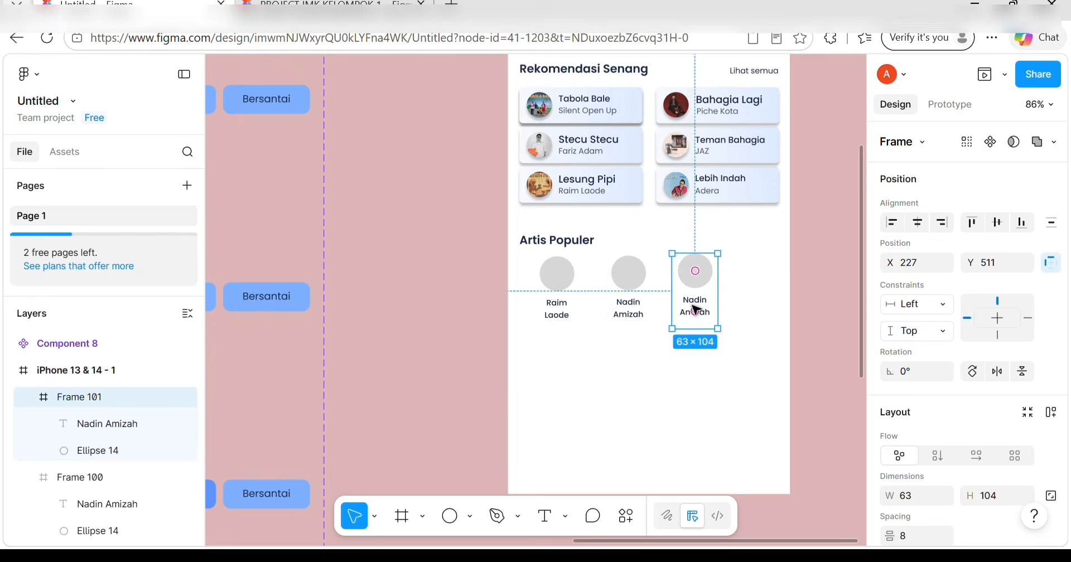
{"action": "left_click", "coordinate": [696, 310]}
{"action": "double_click", "coordinate": [695, 310]}
{"action": "key", "text": "BackSpace"}
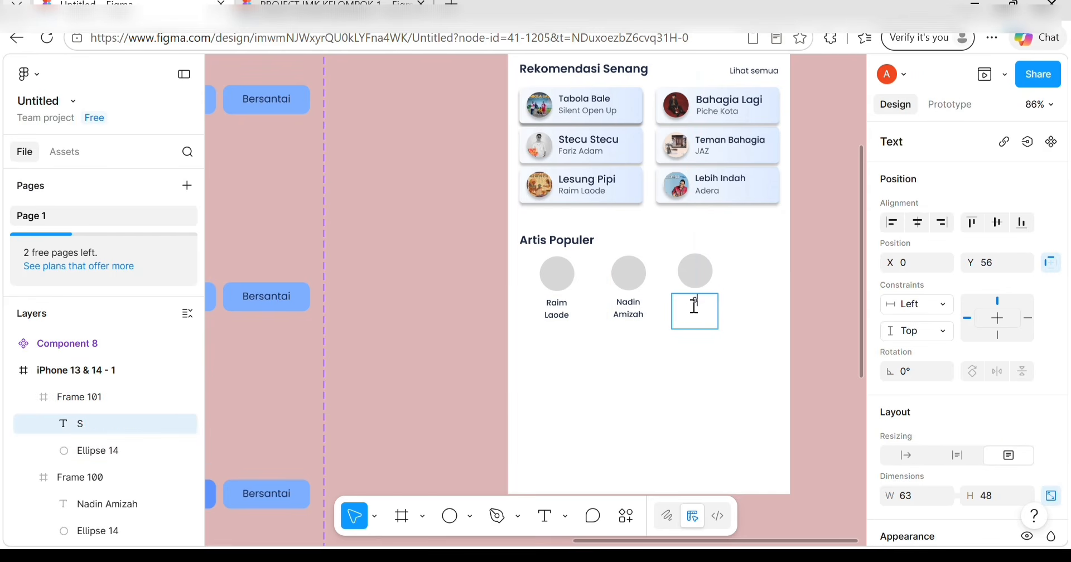
{"action": "type", "text": "Shella oOn 7"}
{"action": "key", "text": "Escape"}
{"action": "left_click_drag", "start_coordinate": [718, 314], "coordinate": [707, 314]}
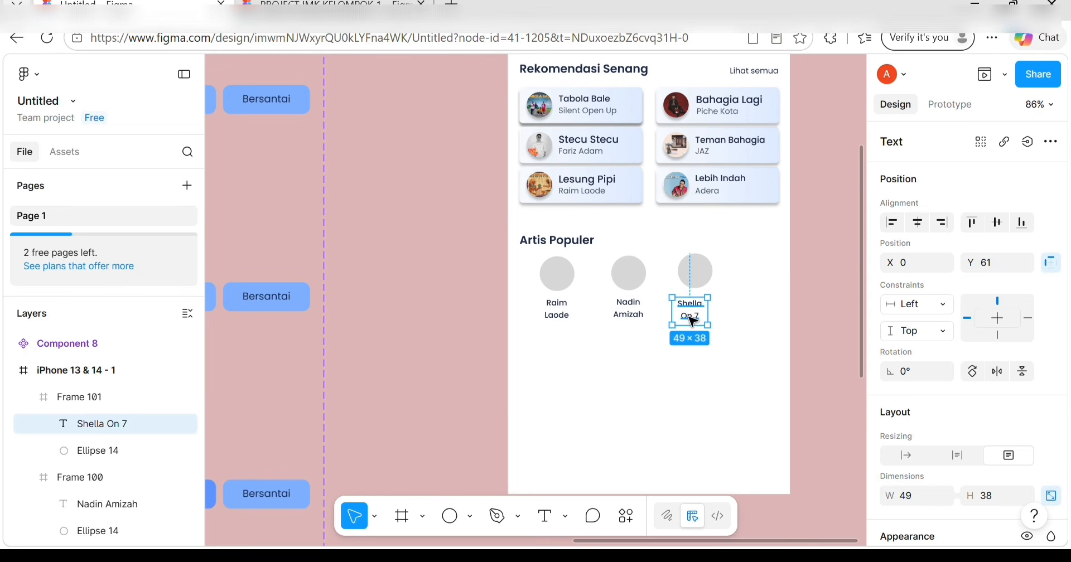
{"action": "key", "text": "Right"}
{"action": "left_click_drag", "start_coordinate": [690, 316], "coordinate": [691, 316]}
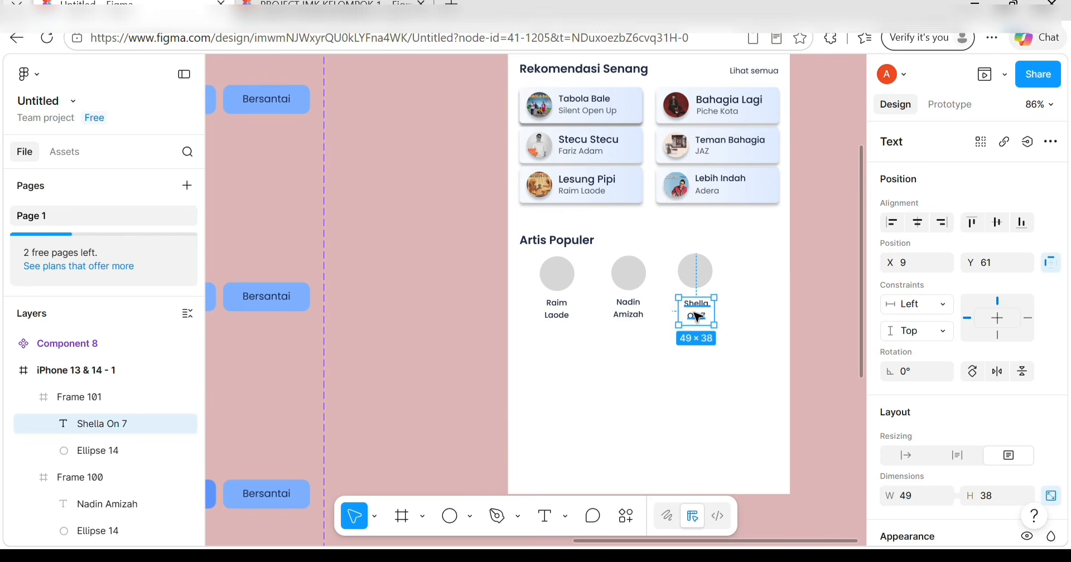
{"action": "key", "text": "alt"}
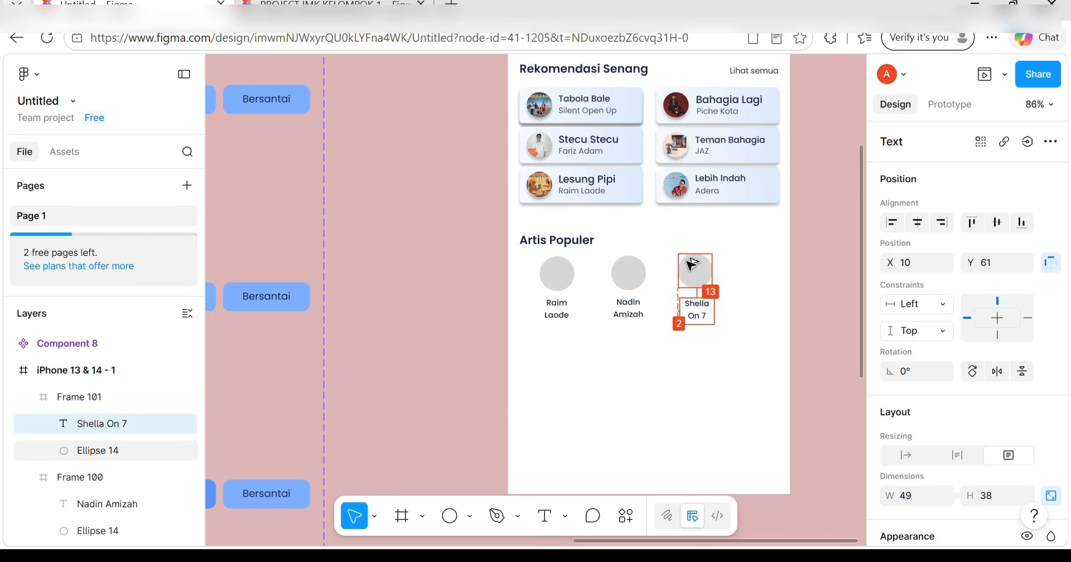
{"action": "key", "text": "Left"}
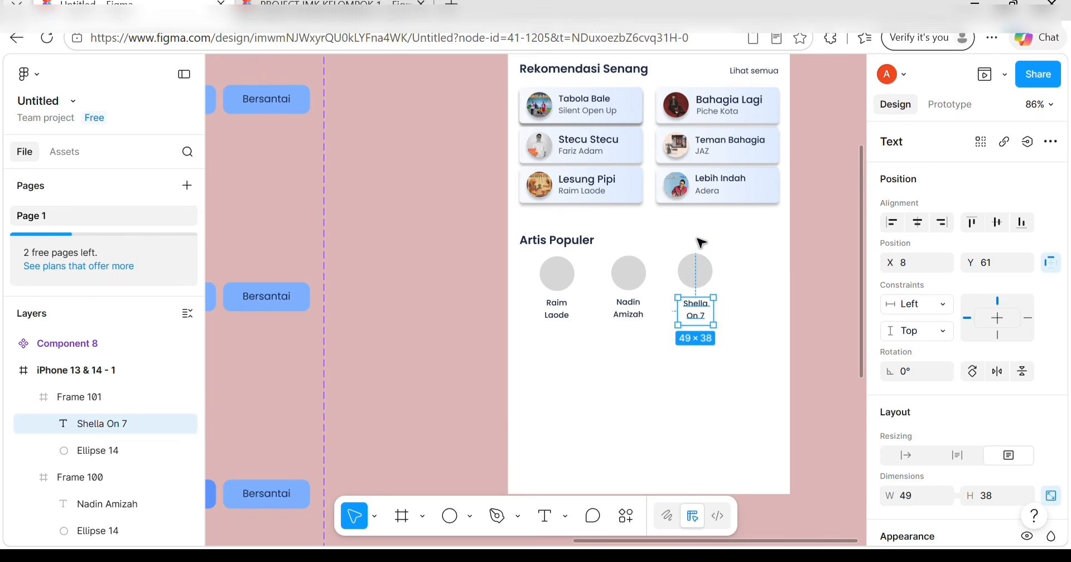
Remove a stray copy of the Shella On 7 name and check its spacing to the circle.
{"action": "key", "text": "ctrl+d"}
{"action": "key", "text": "alt"}
{"action": "key", "text": "Up"}
{"action": "key", "text": "Up"}
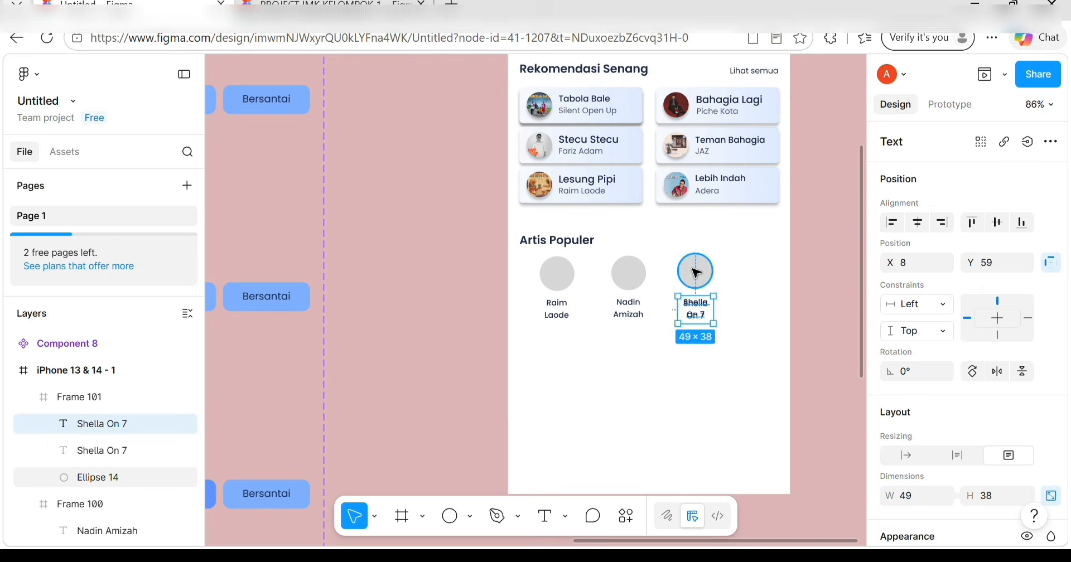
{"action": "key", "text": "Delete"}
{"action": "left_click", "coordinate": [702, 321]}
{"action": "double_click", "coordinate": [628, 310]}
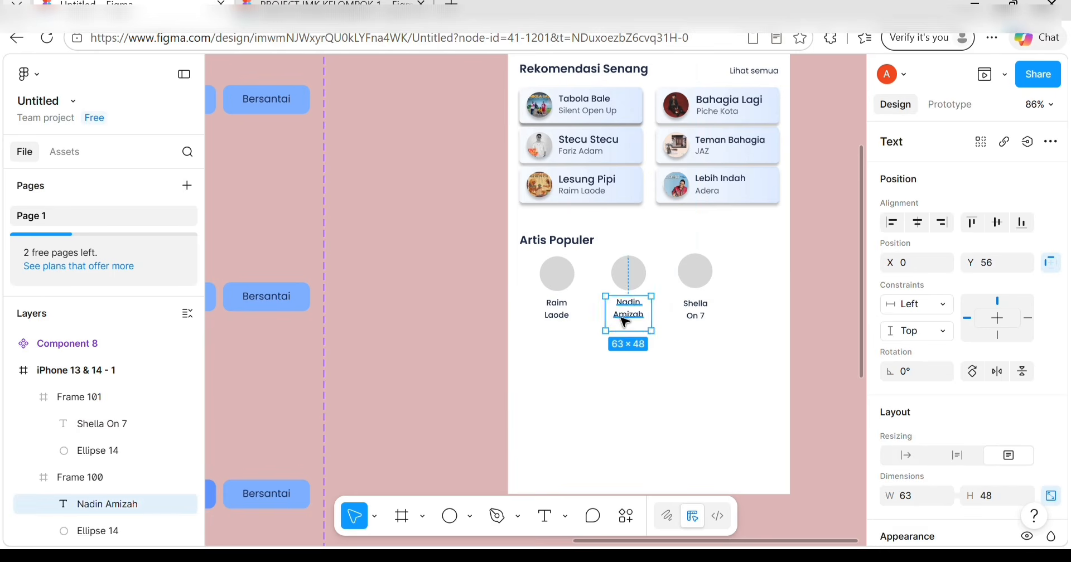
{"action": "double_click", "coordinate": [690, 307]}
{"action": "key", "text": "alt"}
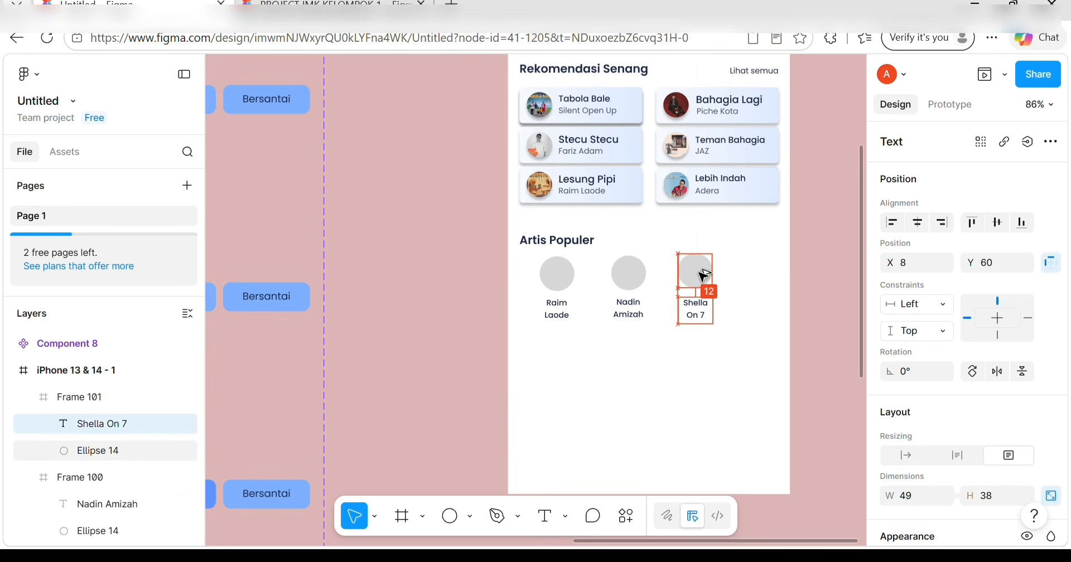
{"action": "key", "text": "Escape"}
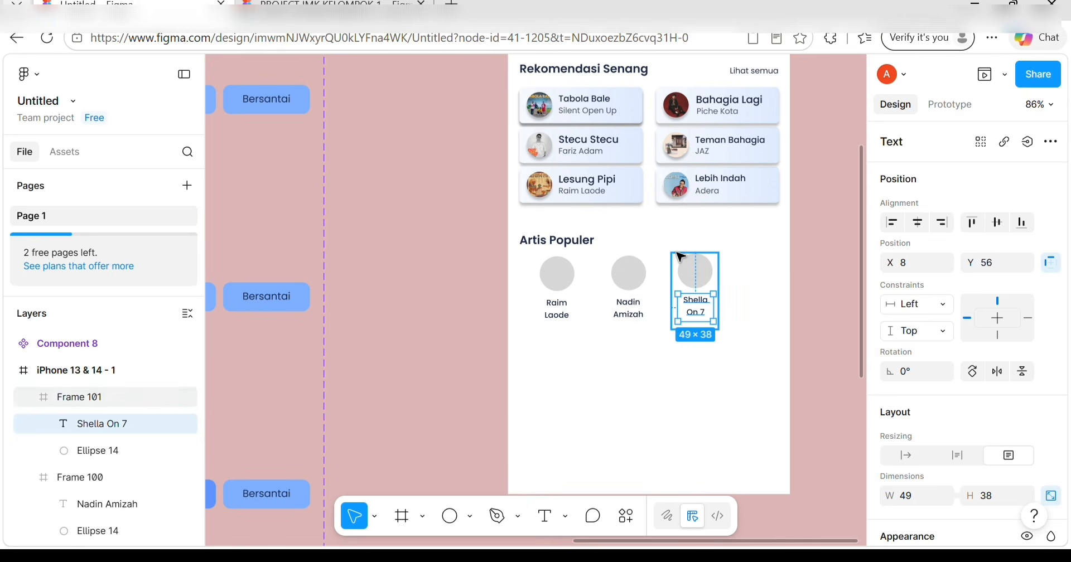
Duplicate the avatar to the row's right end and rename it 'Niki'.
{"action": "key", "text": "ctrl+d"}
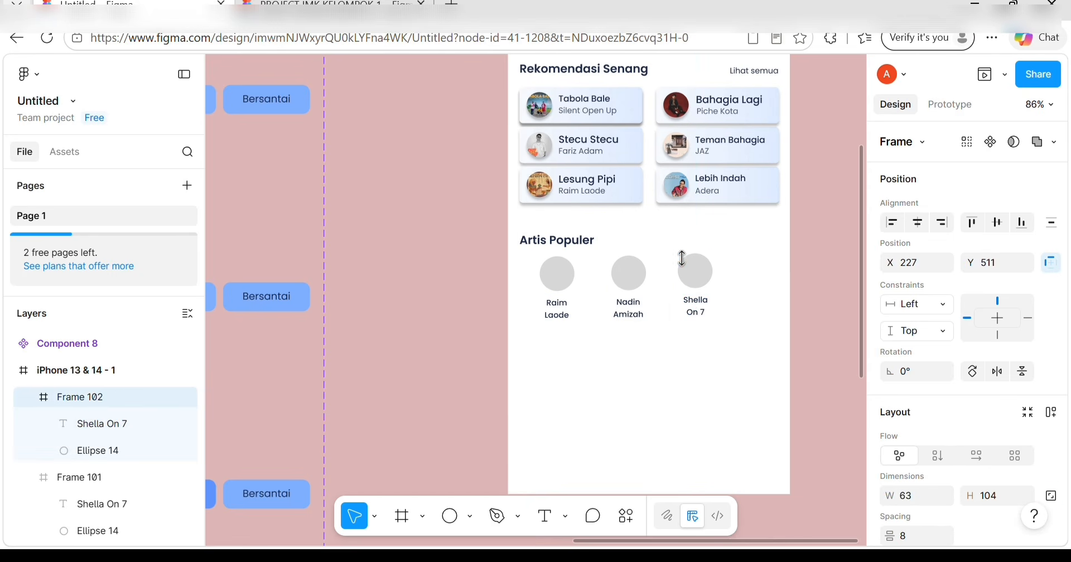
{"action": "left_click_drag", "start_coordinate": [695, 273], "coordinate": [749, 281]}
{"action": "key", "text": "Delete"}
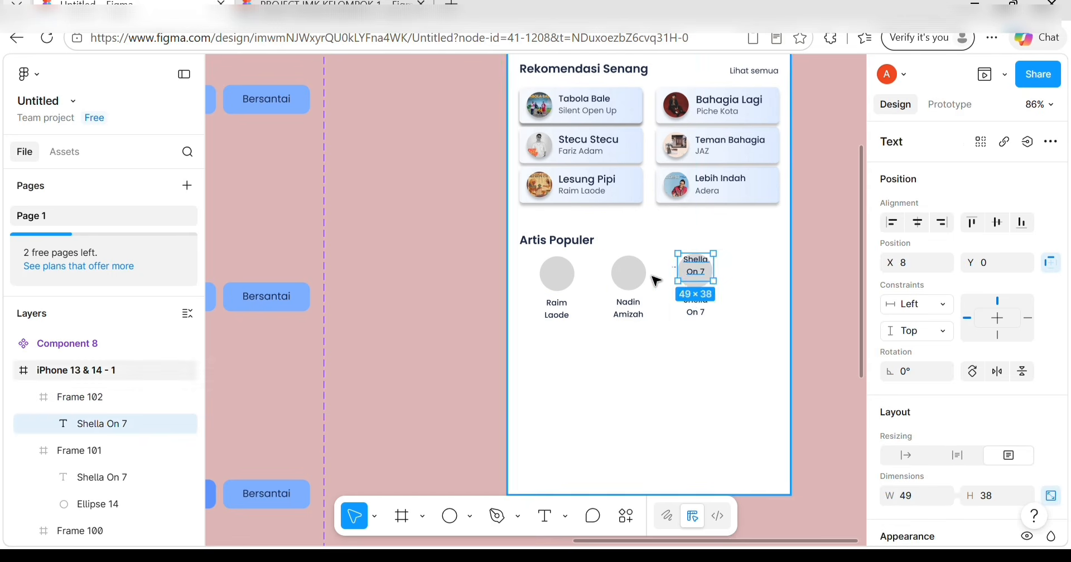
{"action": "key", "text": "ctrl+z"}
{"action": "key", "text": "ctrl+d"}
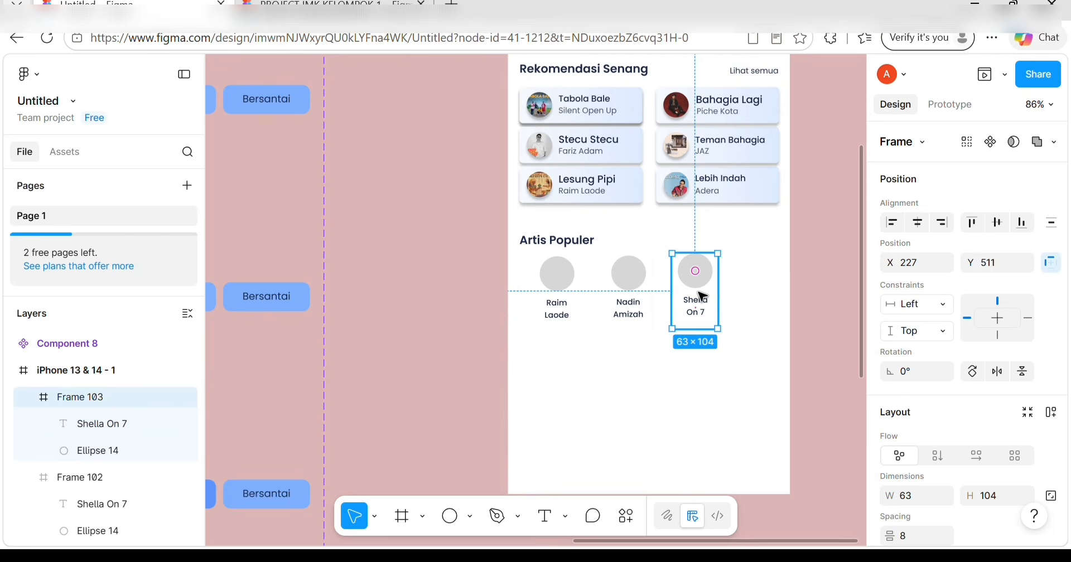
{"action": "left_click_drag", "start_coordinate": [692, 295], "coordinate": [751, 291]}
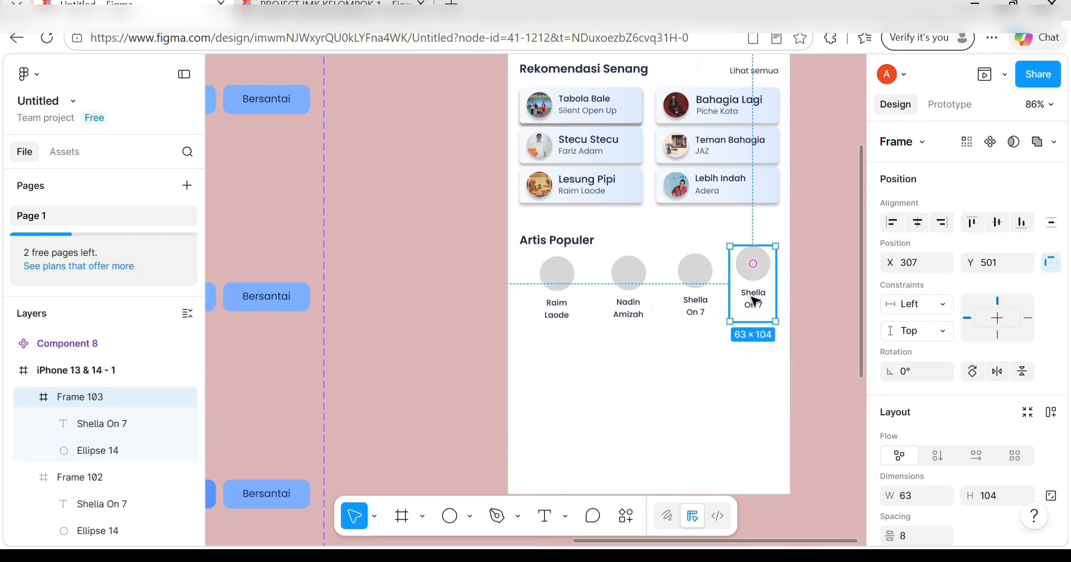
{"action": "double_click", "coordinate": [754, 300]}
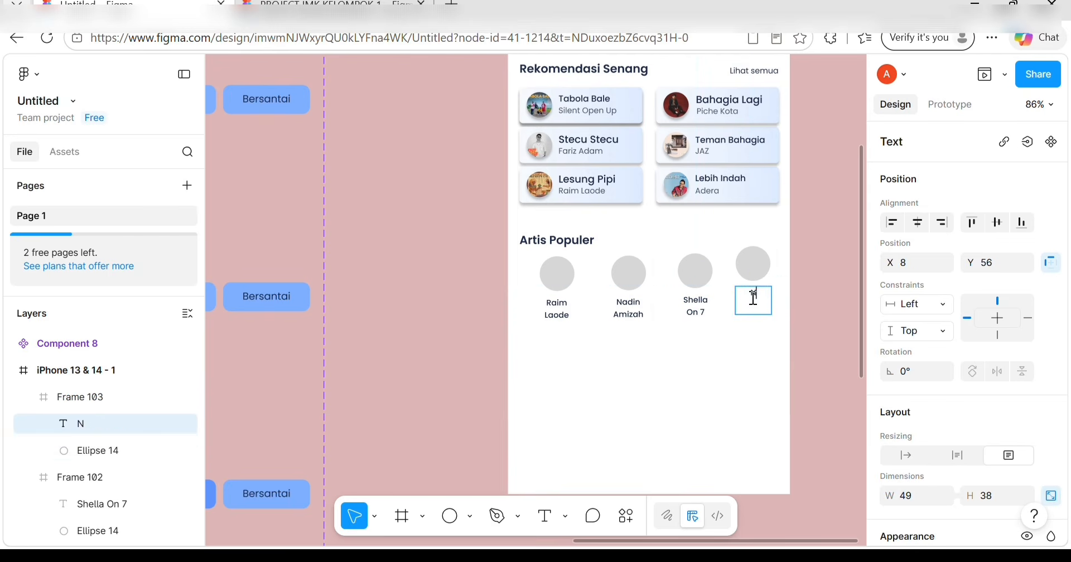
{"action": "key", "text": "Escape"}
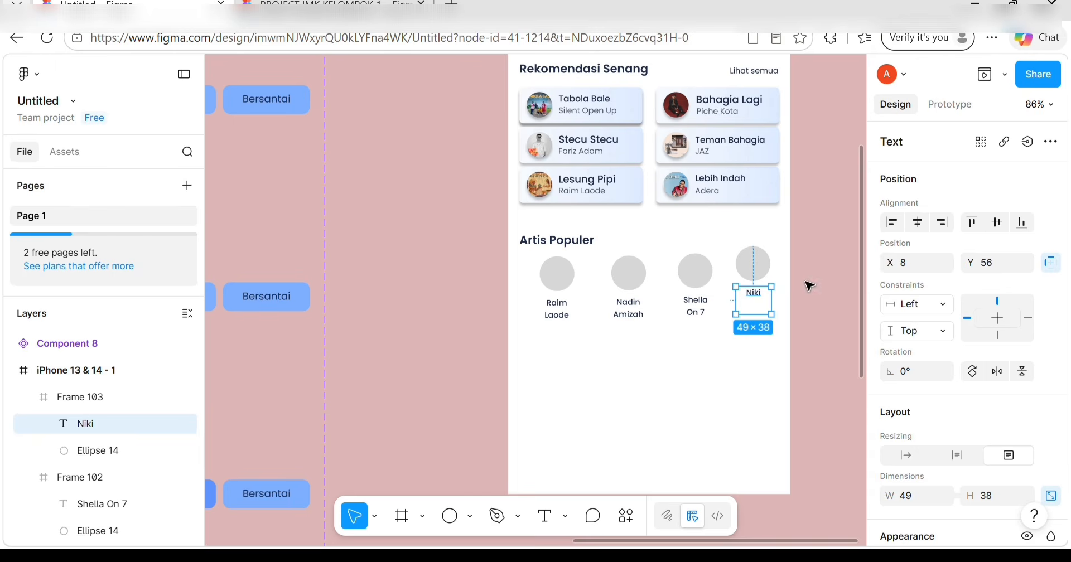
Line up the Niki, Raim Laode, Nadin Amizah and Shella On 7 avatars in one row.
{"action": "left_click", "coordinate": [713, 259]}
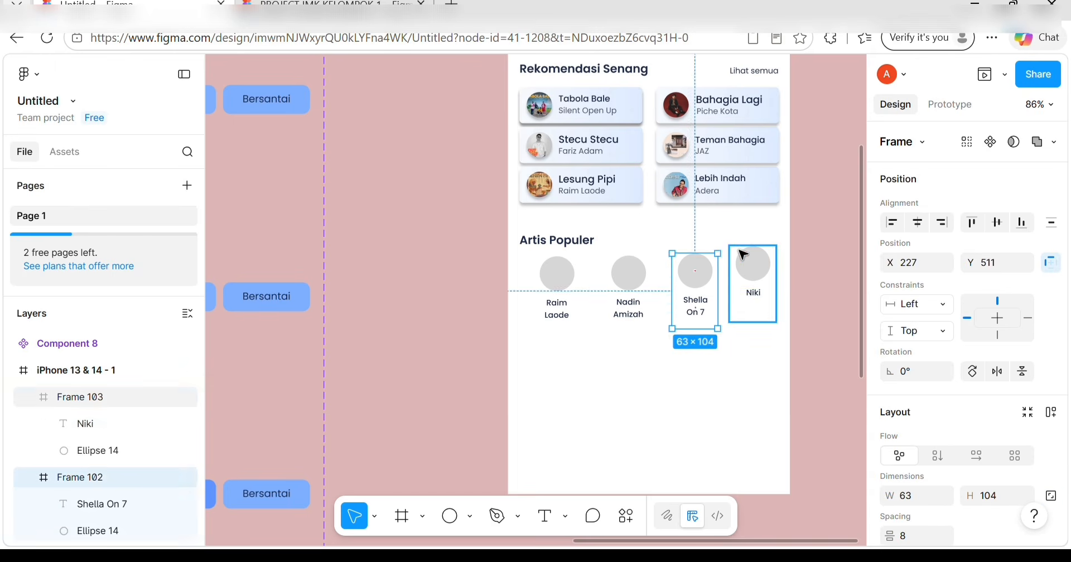
{"action": "mouse_move", "coordinate": [739, 250]}
{"action": "left_mouse_down"}
{"action": "mouse_move", "coordinate": [741, 270]}
{"action": "mouse_move", "coordinate": [743, 261]}
{"action": "left_mouse_up"}
{"action": "left_click", "coordinate": [557, 273]}
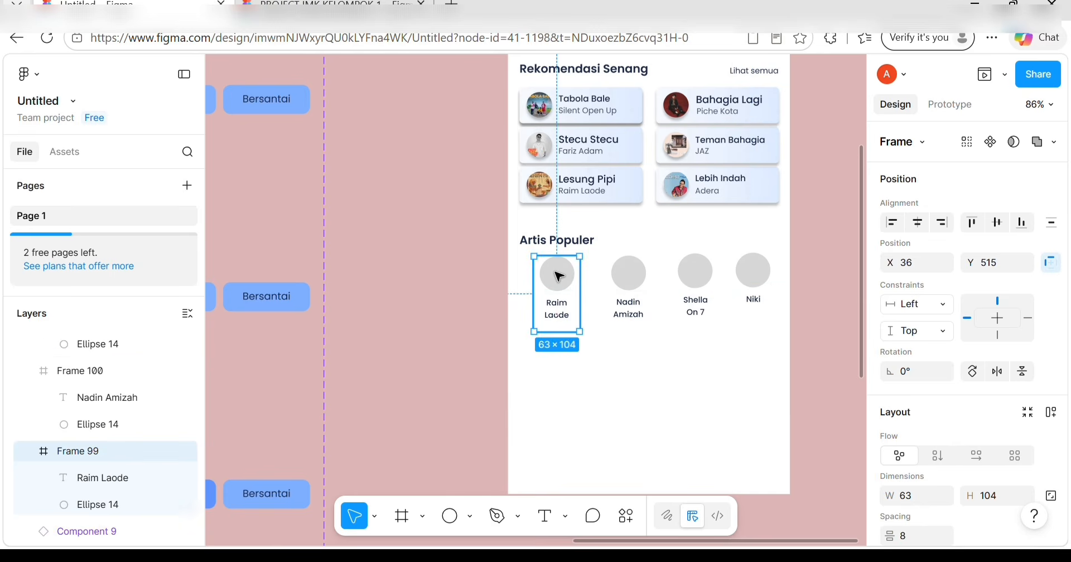
{"action": "left_click_drag", "start_coordinate": [555, 270], "coordinate": [558, 275]}
{"action": "left_click_drag", "start_coordinate": [628, 274], "coordinate": [575, 288]}
{"action": "left_click", "coordinate": [695, 282]}
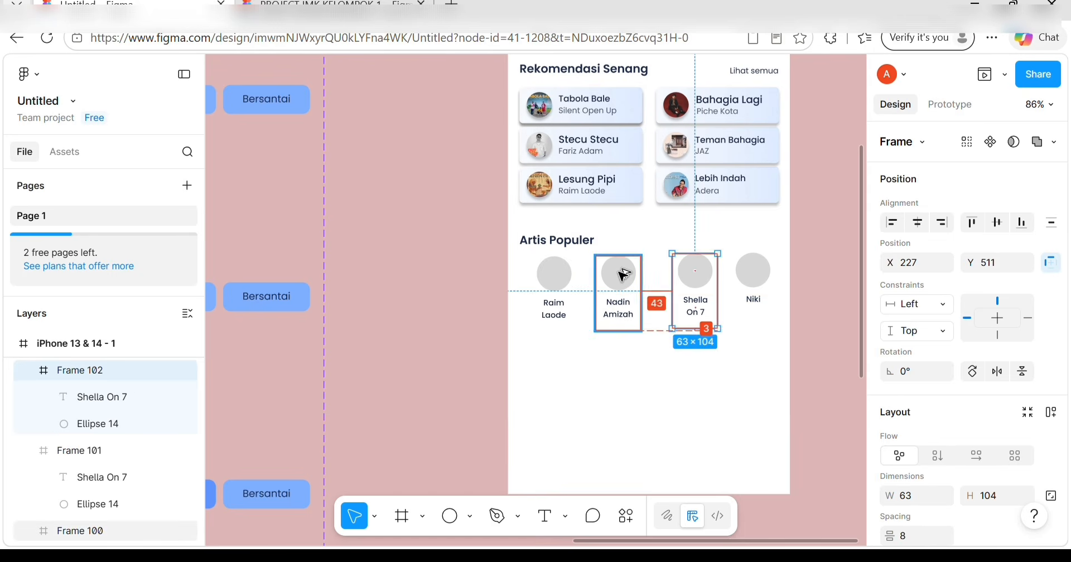
{"action": "key", "text": "alt+Left"}
{"action": "key", "text": "alt+Left"}
{"action": "key", "text": "alt+Left"}
{"action": "key", "text": "alt+Left"}
{"action": "key", "text": "alt+Left"}
{"action": "key", "text": "alt+Left"}
{"action": "key", "text": "alt+Left"}
{"action": "key", "text": "alt+Left"}
{"action": "key", "text": "alt+Left"}
{"action": "key", "text": "alt+Left"}
{"action": "key", "text": "alt+Left"}
{"action": "key", "text": "alt+Left"}
{"action": "key", "text": "alt+Left"}
{"action": "key", "text": "alt+Left"}
{"action": "key", "text": "alt+Left"}
{"action": "key", "text": "alt+Left"}
{"action": "key", "text": "alt+Left"}
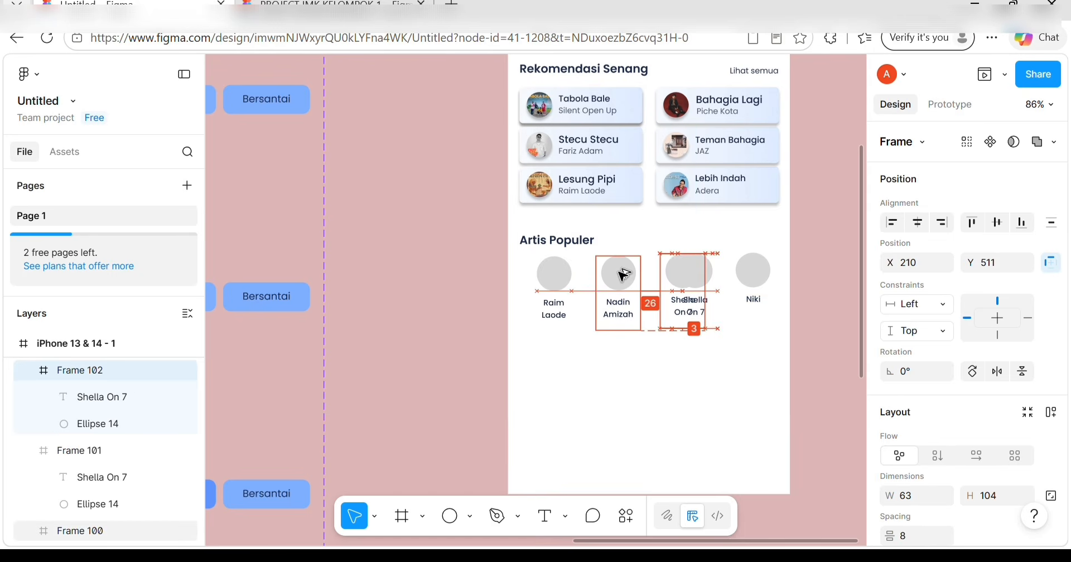
Delete the overlapping duplicate Shella On 7 avatar frame.
{"action": "left_click", "coordinate": [709, 271]}
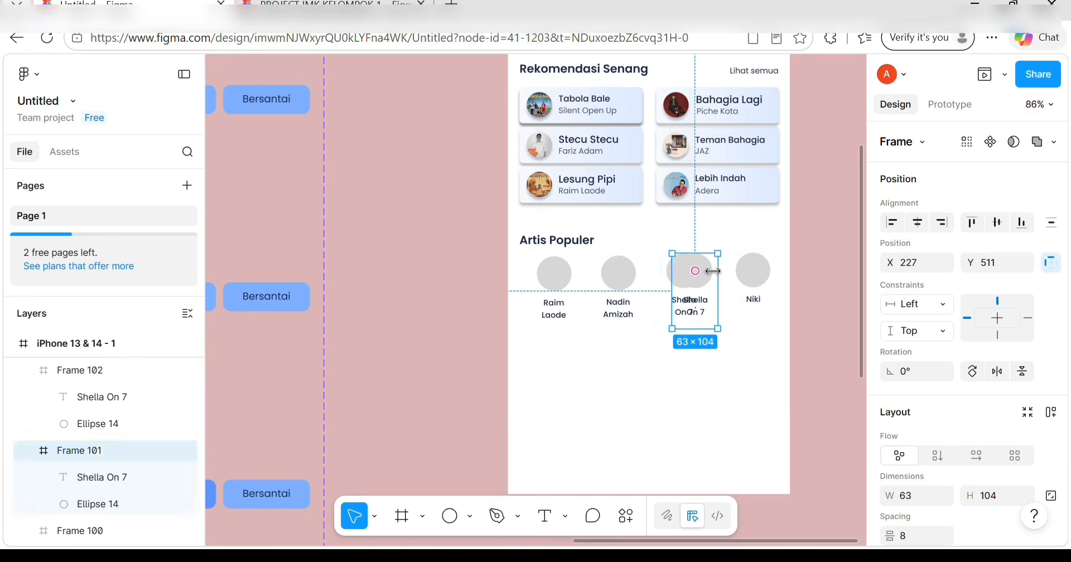
{"action": "key", "text": "Delete"}
{"action": "left_click", "coordinate": [770, 275]}
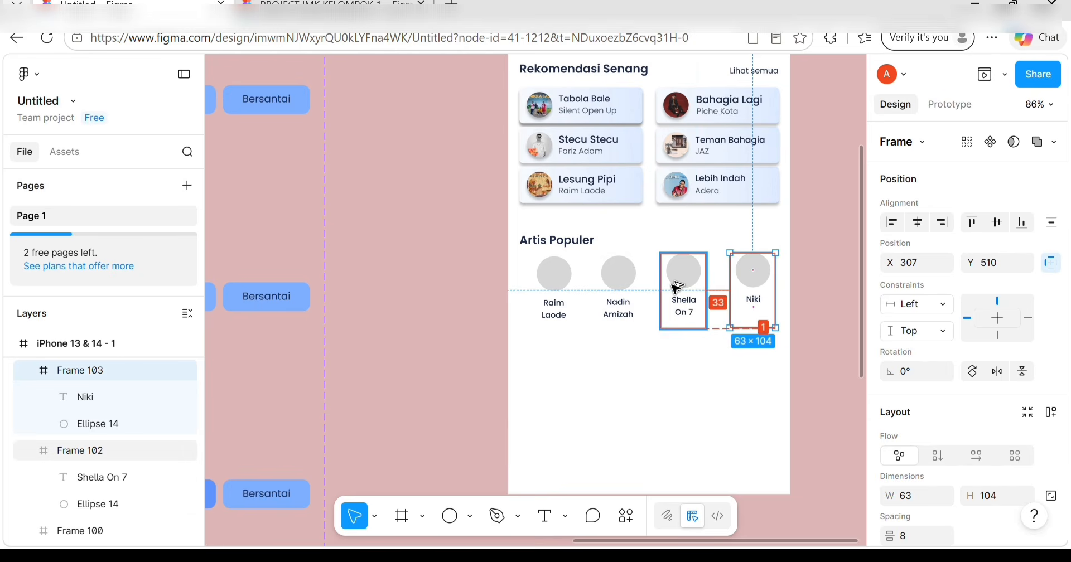
{"action": "left_click", "coordinate": [552, 290]}
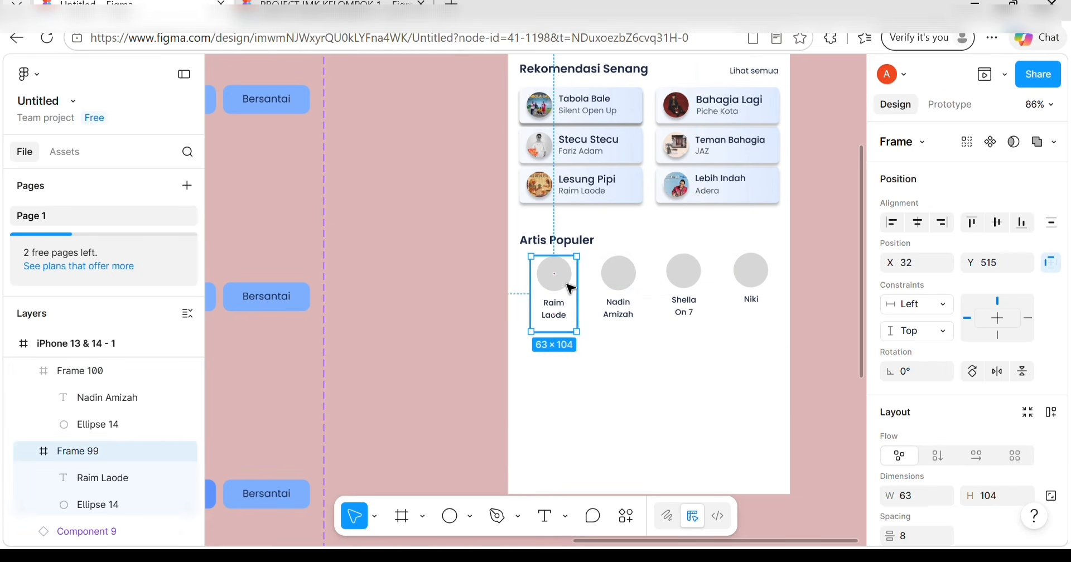
Nudge Niki's frame two pixels left and delete the extra frame behind it.
{"action": "left_click", "coordinate": [759, 276]}
{"action": "key", "text": "Left"}
{"action": "key", "text": "Left"}
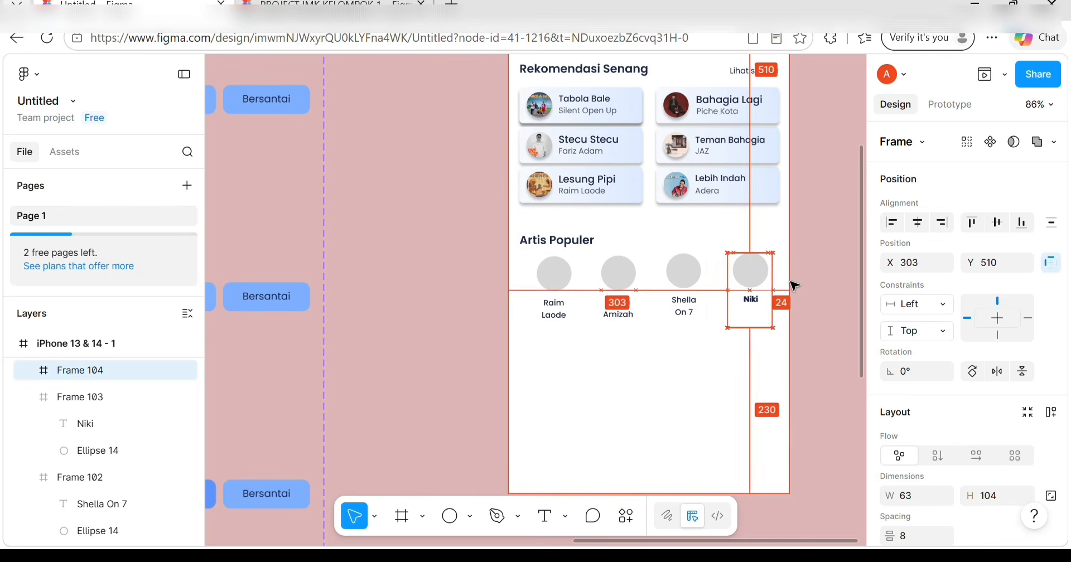
{"action": "key", "text": "Left"}
{"action": "key", "text": "Left"}
{"action": "key", "text": "Left"}
{"action": "key", "text": "Left"}
{"action": "key", "text": "Left"}
{"action": "key", "text": "Left"}
{"action": "key", "text": "Left"}
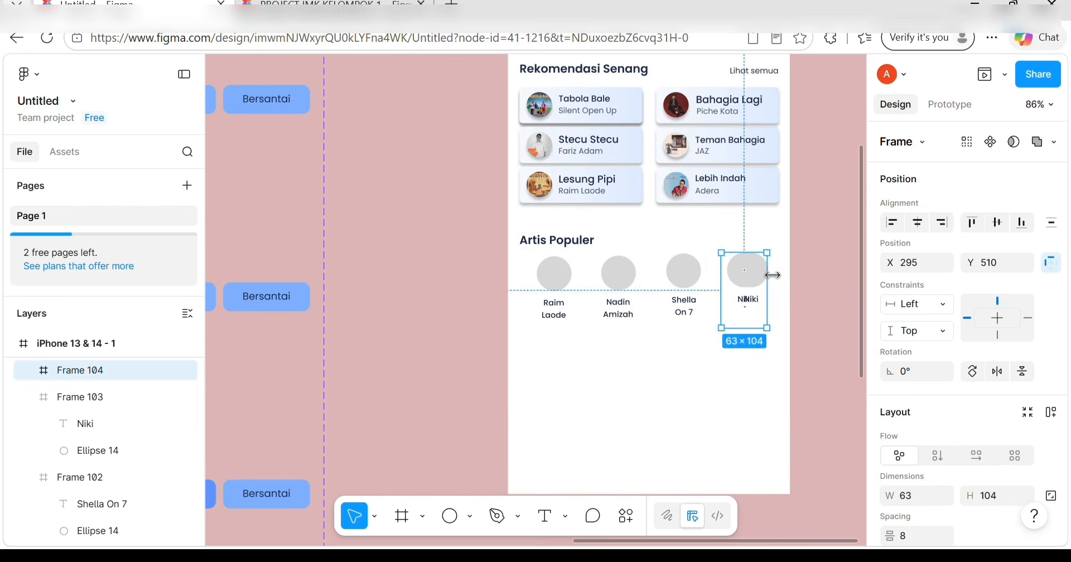
{"action": "left_click", "coordinate": [782, 279]}
{"action": "left_click", "coordinate": [773, 275]}
{"action": "key", "text": "Delete"}
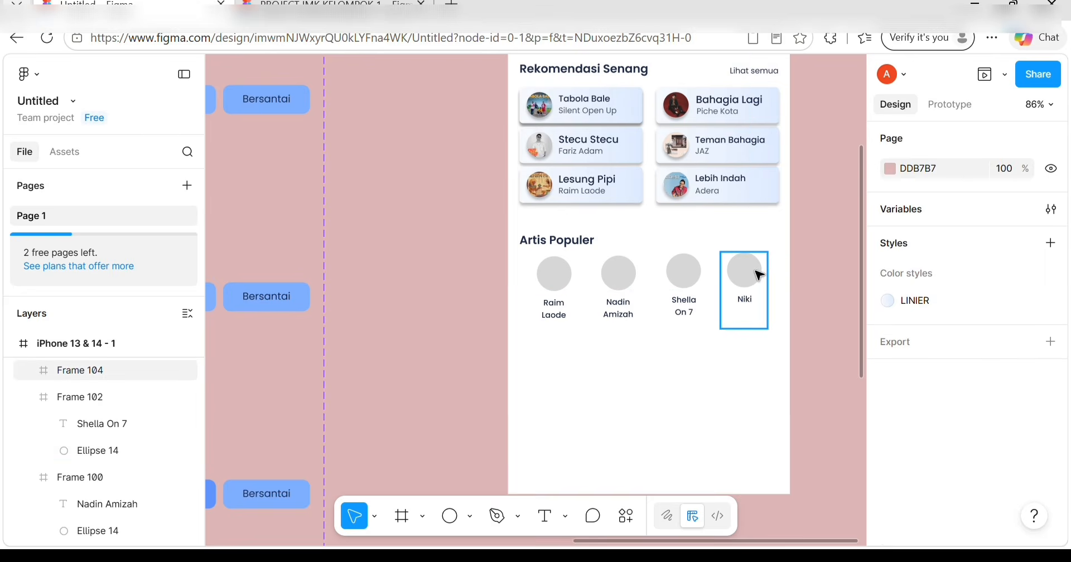
{"action": "left_click", "coordinate": [760, 273]}
{"action": "left_click", "coordinate": [751, 426]}
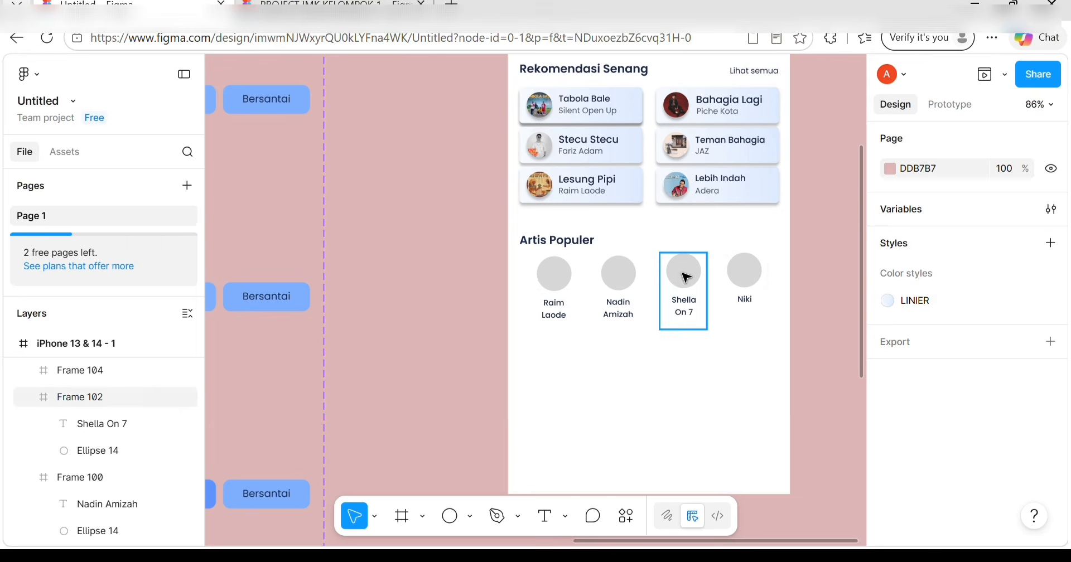
Measure the spacing between avatars and remove the unwanted copy of Nadin's frame over Niki.
{"action": "left_click", "coordinate": [618, 277]}
{"action": "key", "text": "alt"}
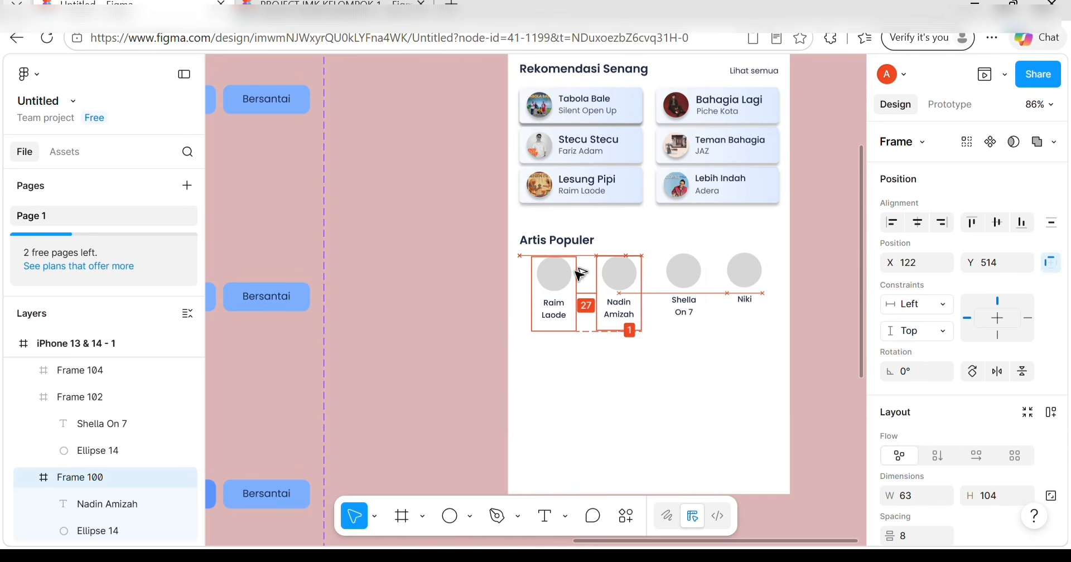
{"action": "left_click_drag", "start_coordinate": [580, 273], "coordinate": [642, 282]}
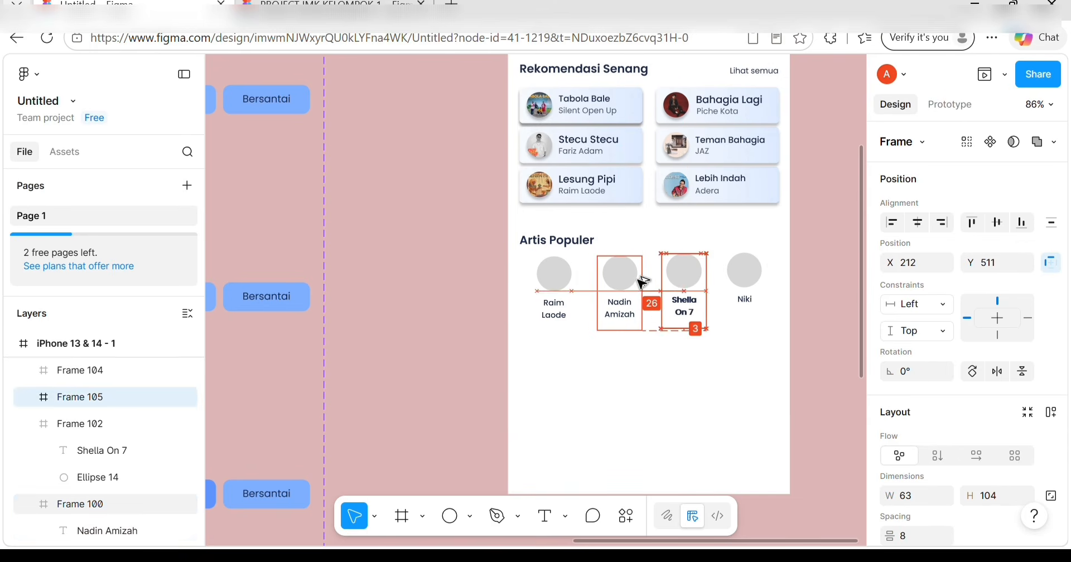
{"action": "key", "text": "alt"}
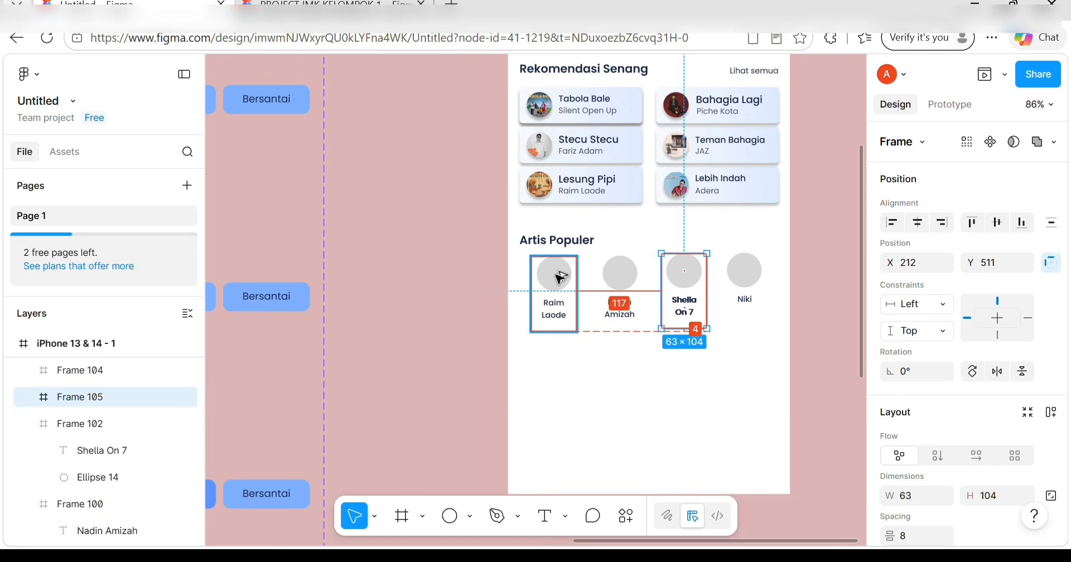
{"action": "left_click", "coordinate": [605, 285], "text": "alt"}
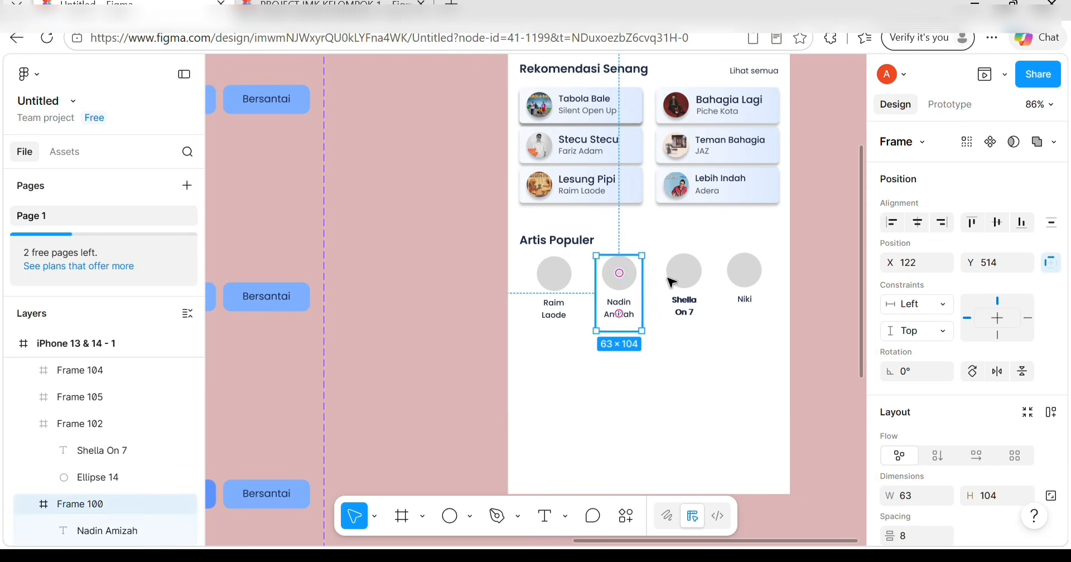
{"action": "left_click_drag", "start_coordinate": [618, 276], "coordinate": [741, 282]}
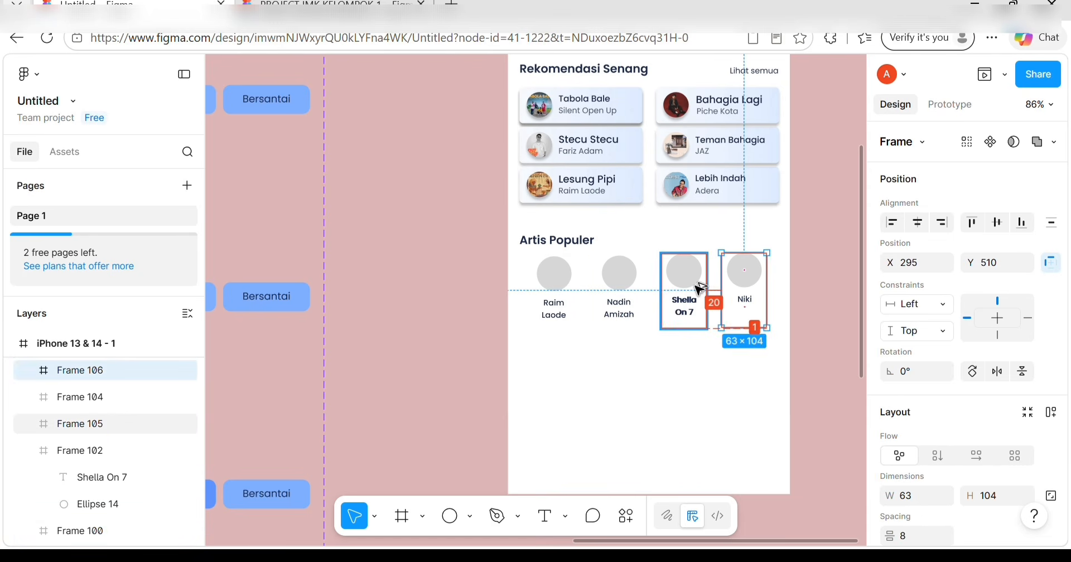
{"action": "key", "text": "Right"}
{"action": "key", "text": "Right"}
{"action": "key", "text": "Right"}
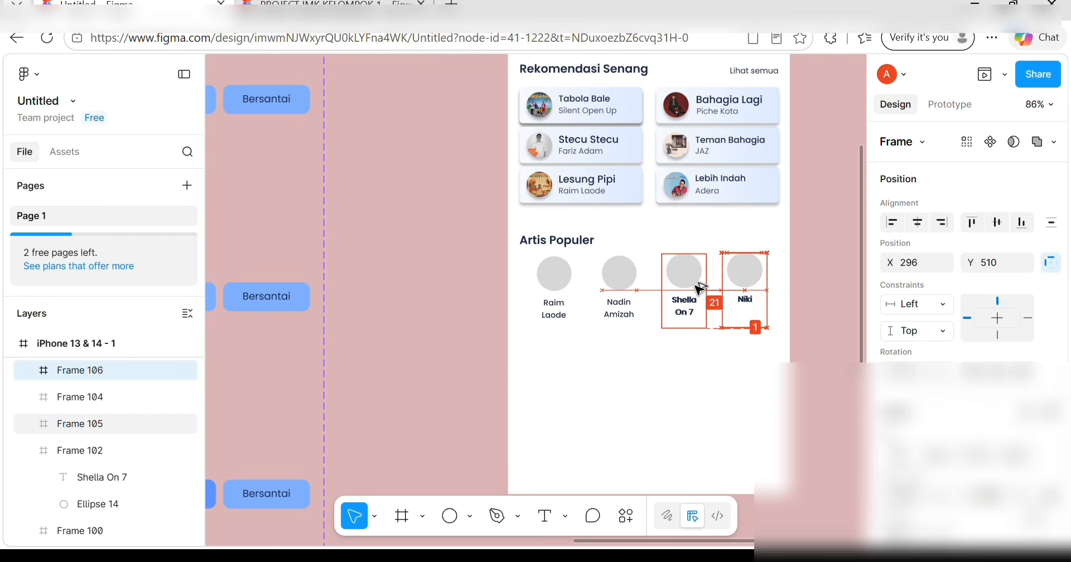
{"action": "key", "text": "Delete"}
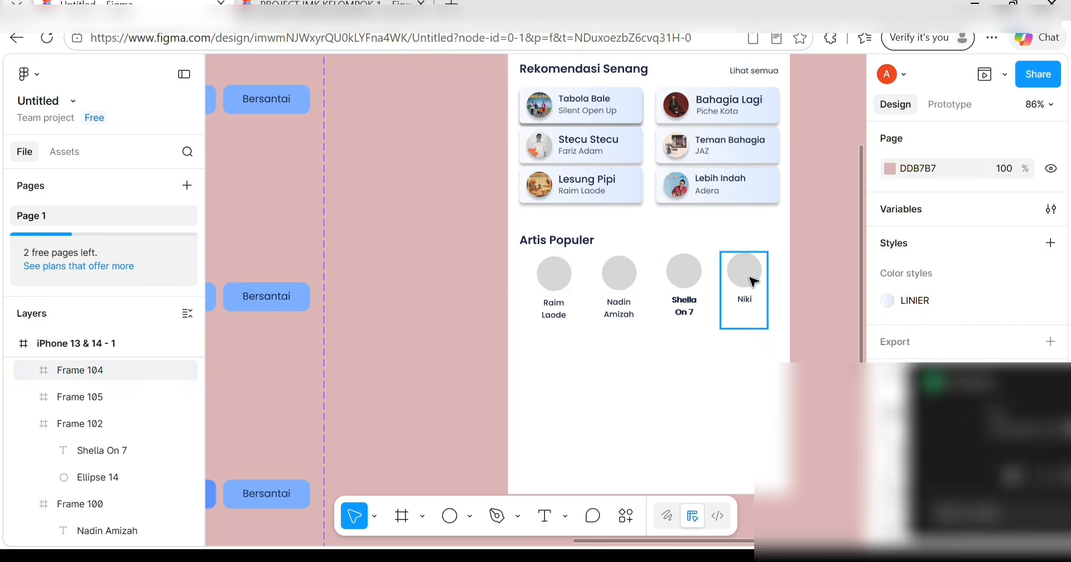
Fine-tune Niki's frame position pixel by pixel to even the gap beside Shella On 7.
{"action": "left_click", "coordinate": [752, 281]}
{"action": "key", "text": "Left"}
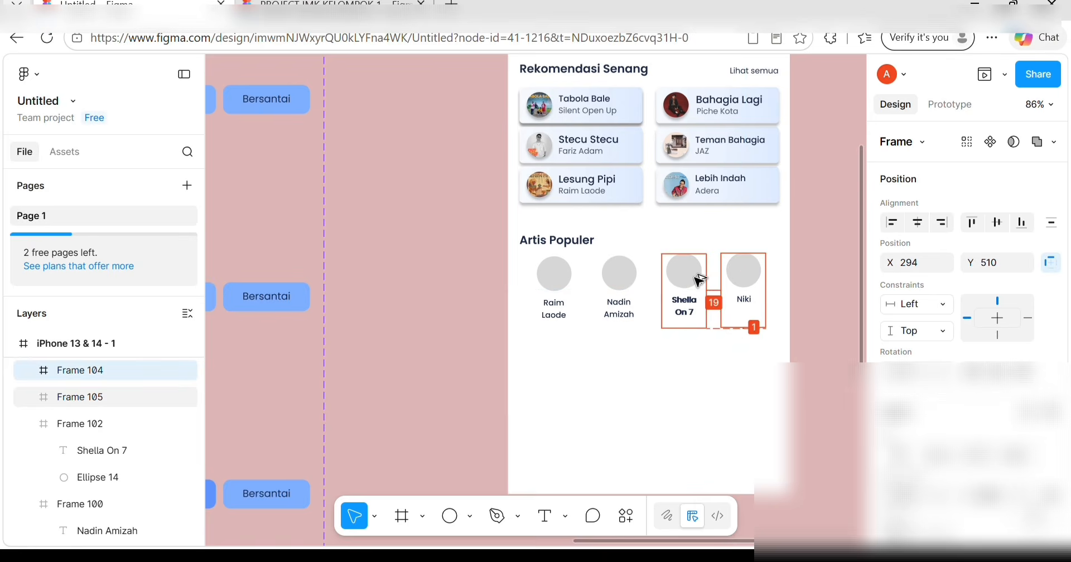
{"action": "key", "text": "Right"}
{"action": "key", "text": "Down"}
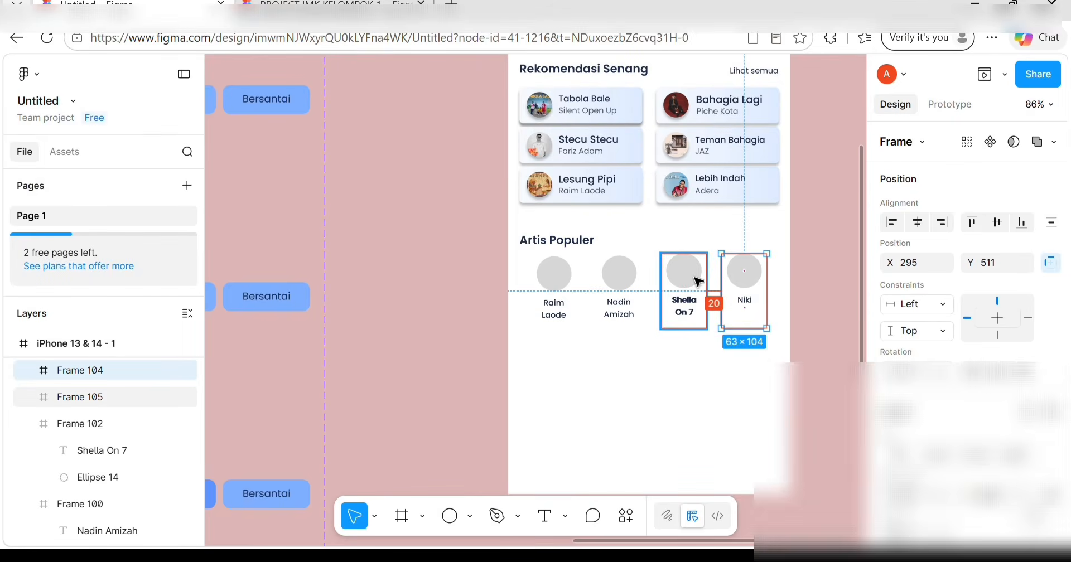
{"action": "key", "text": "Left"}
{"action": "key", "text": "Right"}
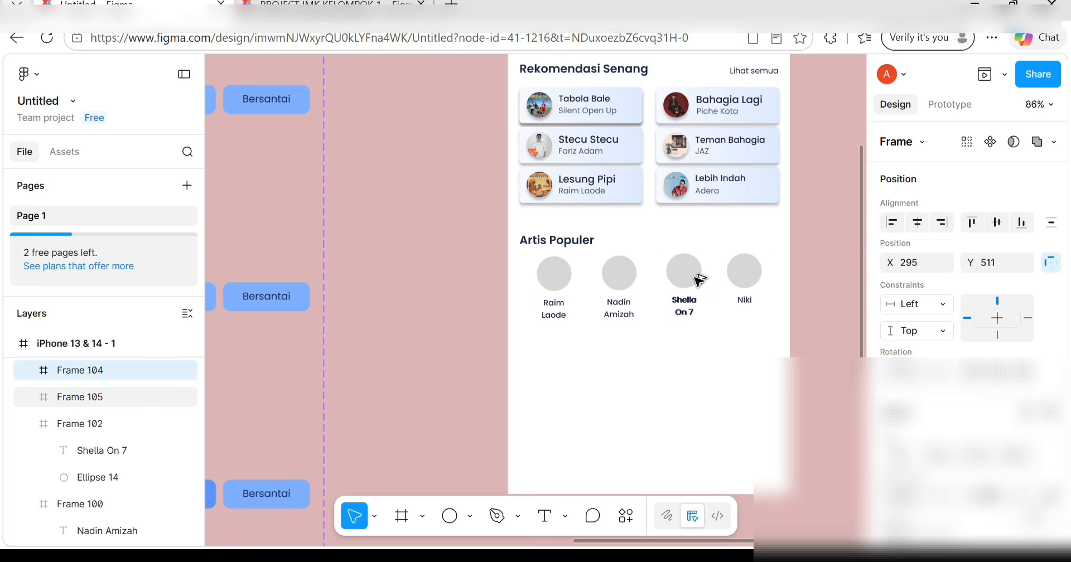
{"action": "left_click", "coordinate": [694, 277]}
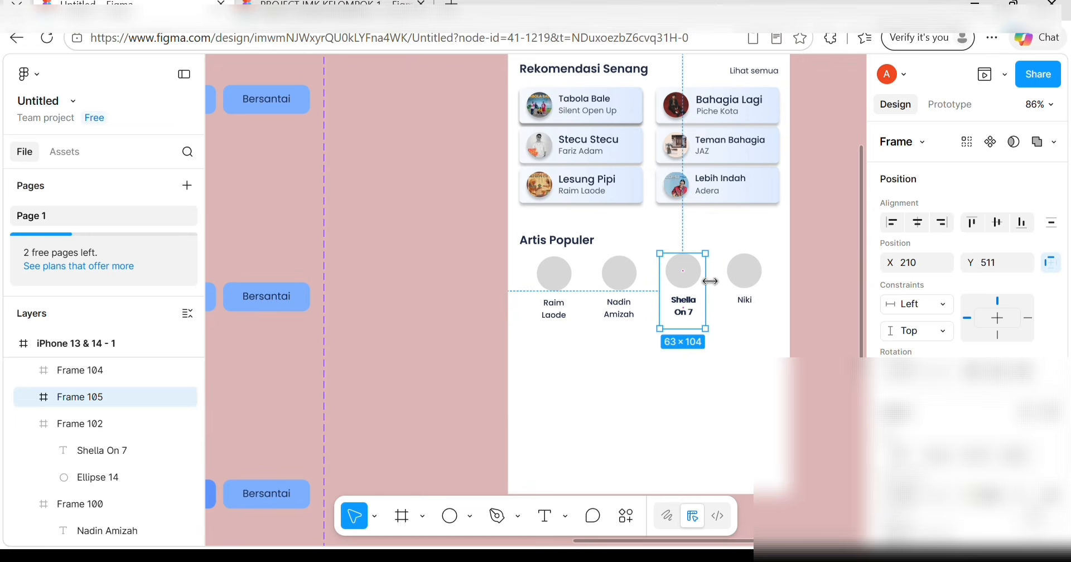
{"action": "left_click", "coordinate": [762, 283]}
{"action": "key", "text": "Left"}
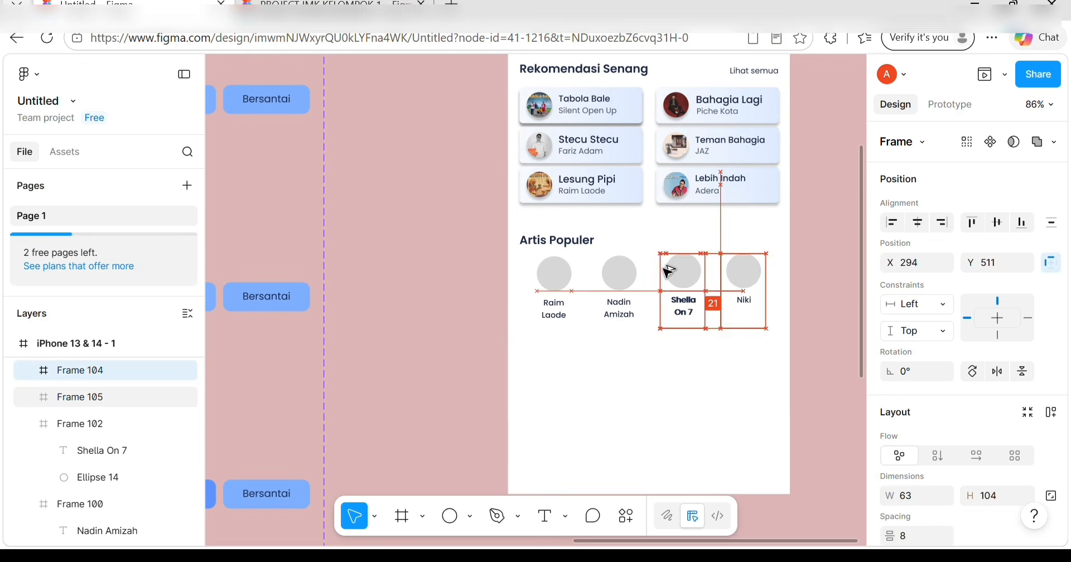
{"action": "key", "text": "Right"}
{"action": "key", "text": "Right"}
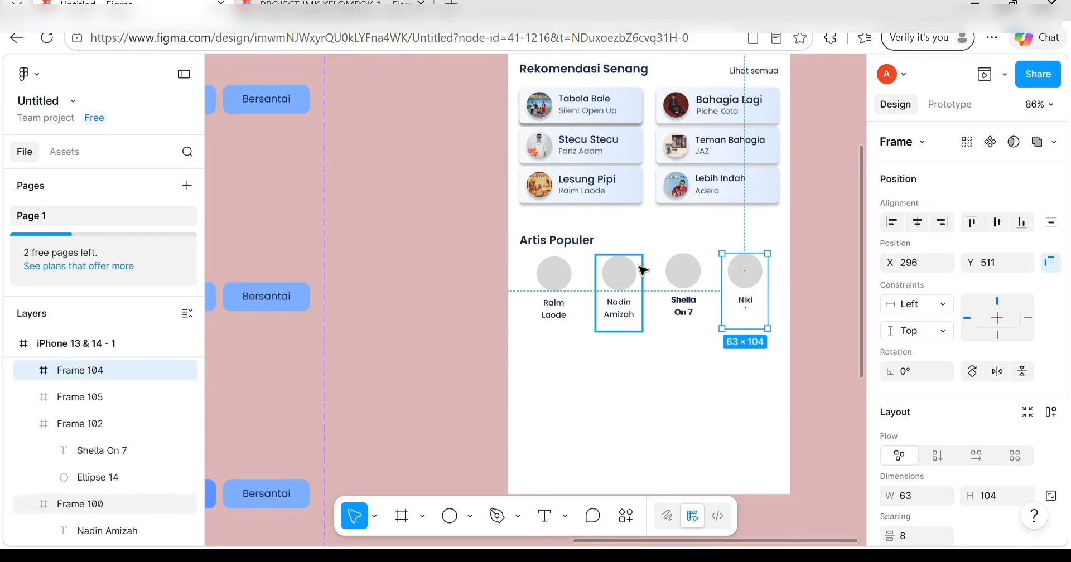
Delete the accidental extra Shella On 7 copies, including the stray one inside Nadin's frame.
{"action": "left_click", "coordinate": [685, 283], "text": "alt"}
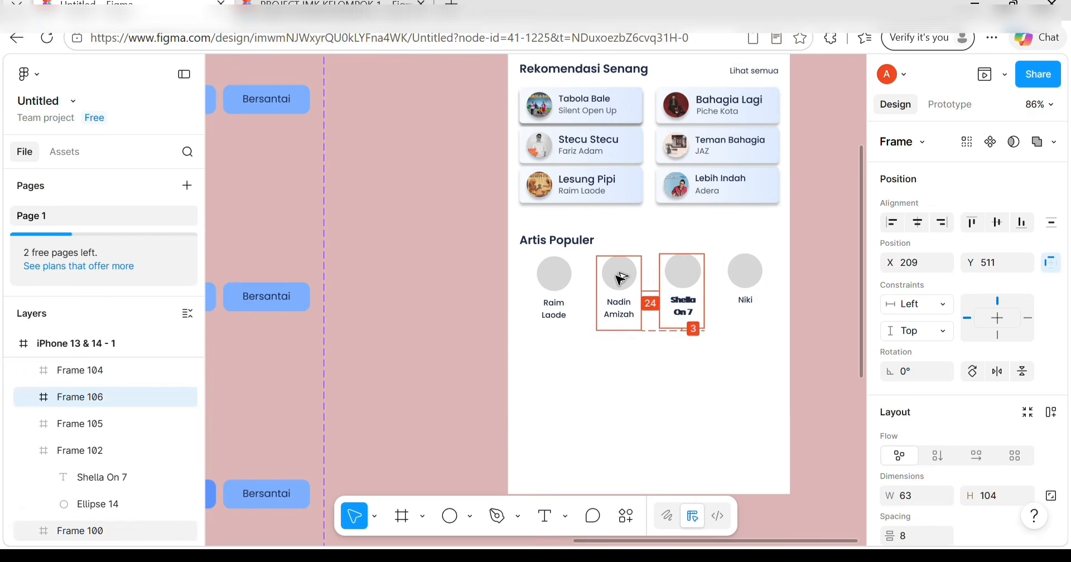
{"action": "key", "text": "Left"}
{"action": "key", "text": "Left"}
{"action": "key", "text": "Delete"}
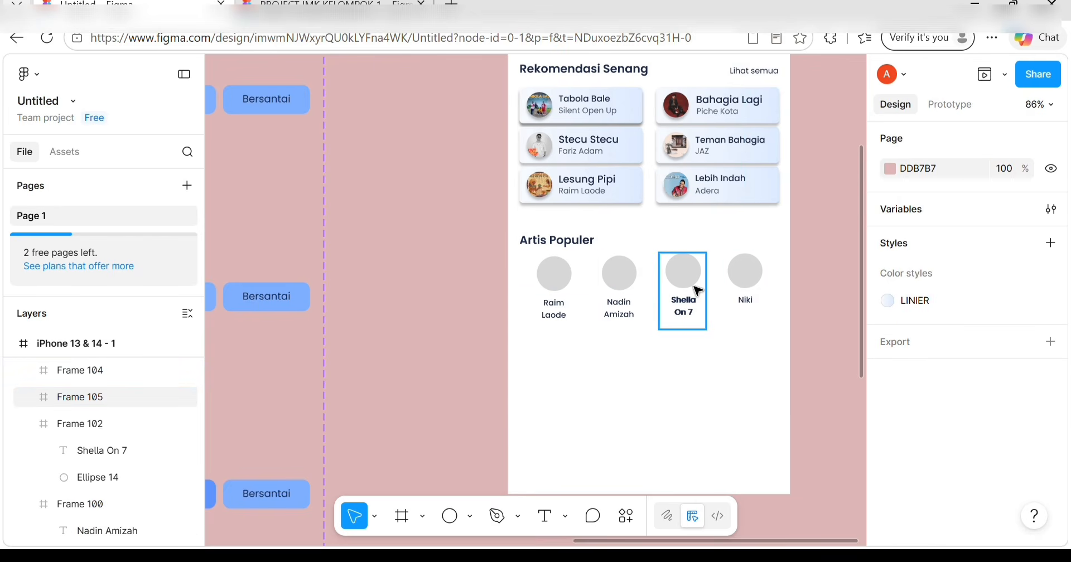
{"action": "left_click", "coordinate": [671, 290]}
{"action": "key", "text": "Delete"}
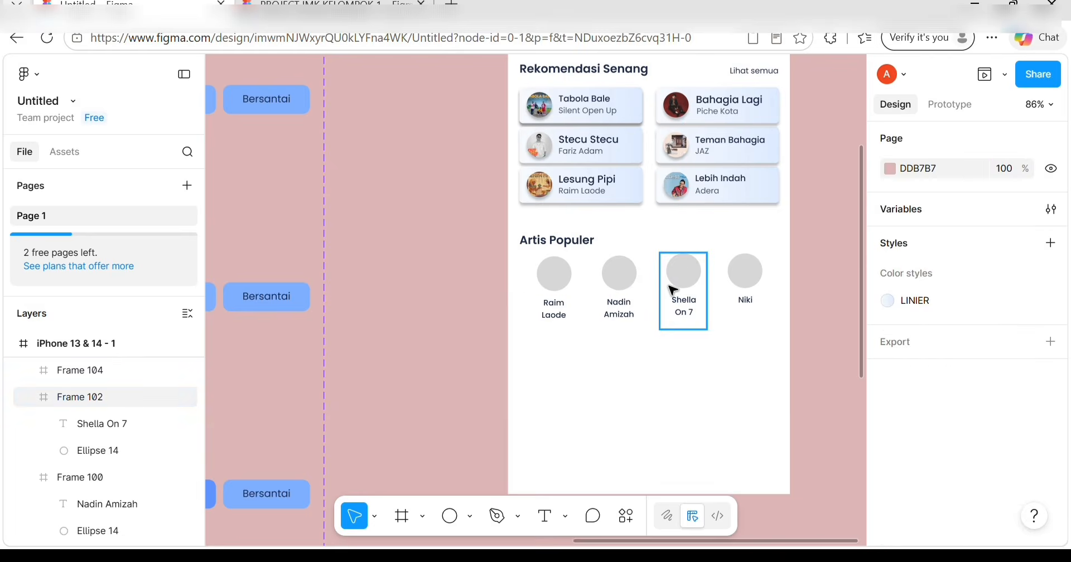
{"action": "left_click_drag", "start_coordinate": [670, 290], "coordinate": [630, 291], "text": "alt"}
{"action": "key", "text": "Delete"}
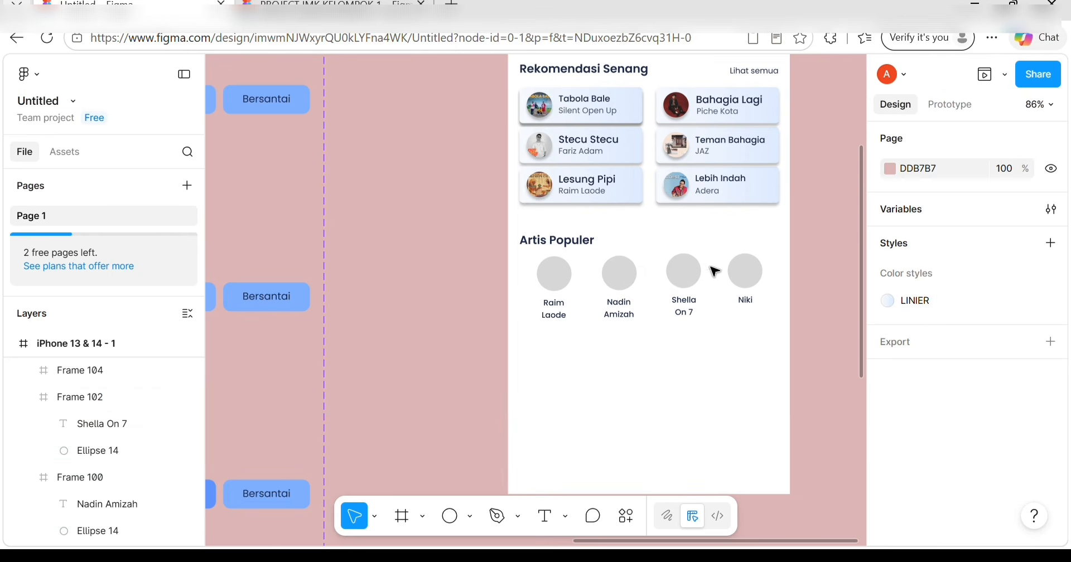
Nudge Niki's frame up one pixel and select all four artist avatar frames.
{"action": "left_click", "coordinate": [744, 273]}
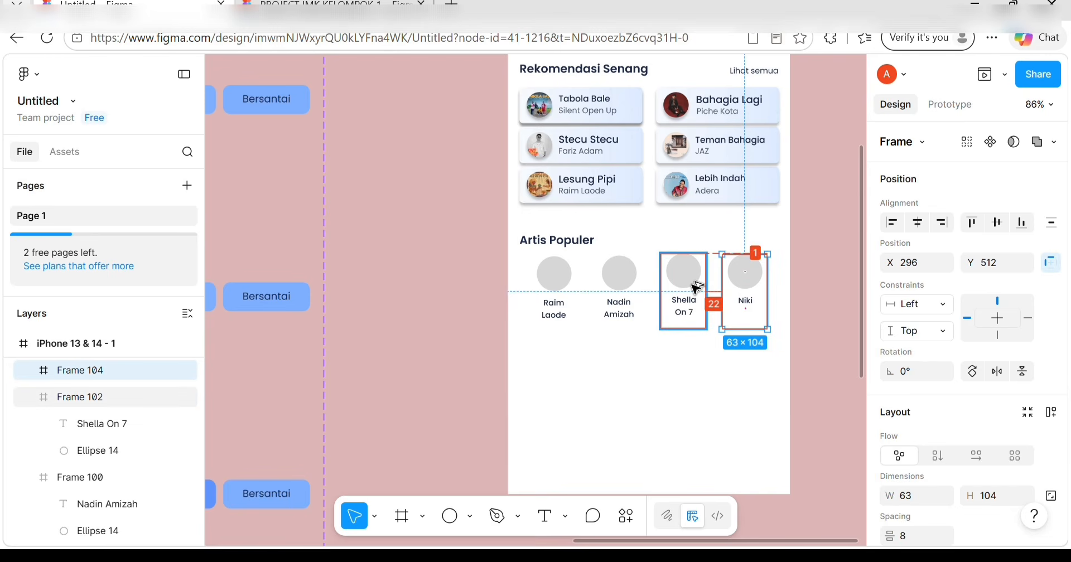
{"action": "key", "text": "Up"}
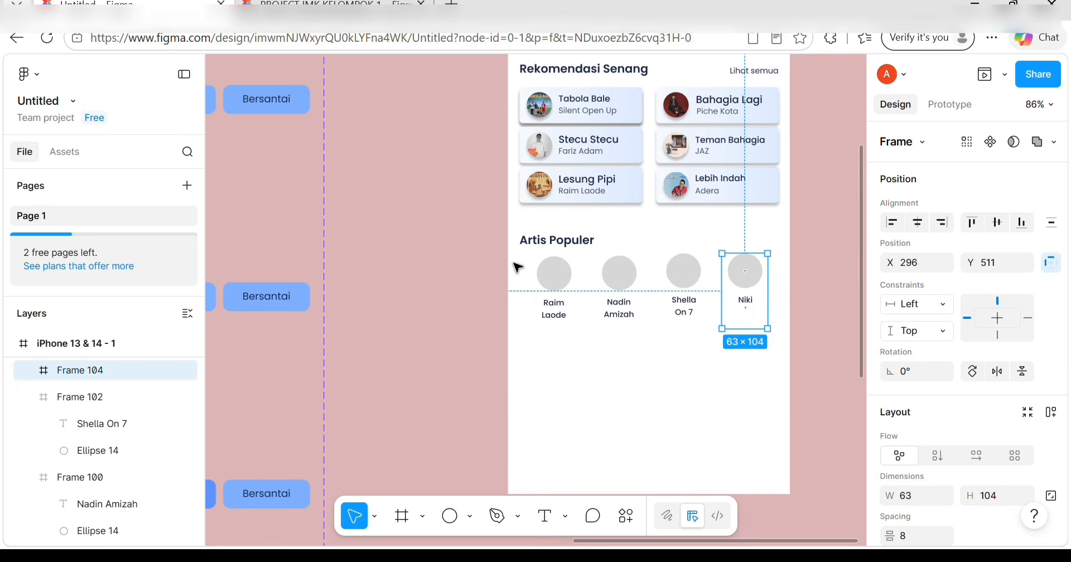
{"action": "left_click_drag", "start_coordinate": [514, 264], "coordinate": [774, 333]}
Wrap the four selected avatars in a new frame, Frame 105.
{"action": "right_click", "coordinate": [738, 316]}
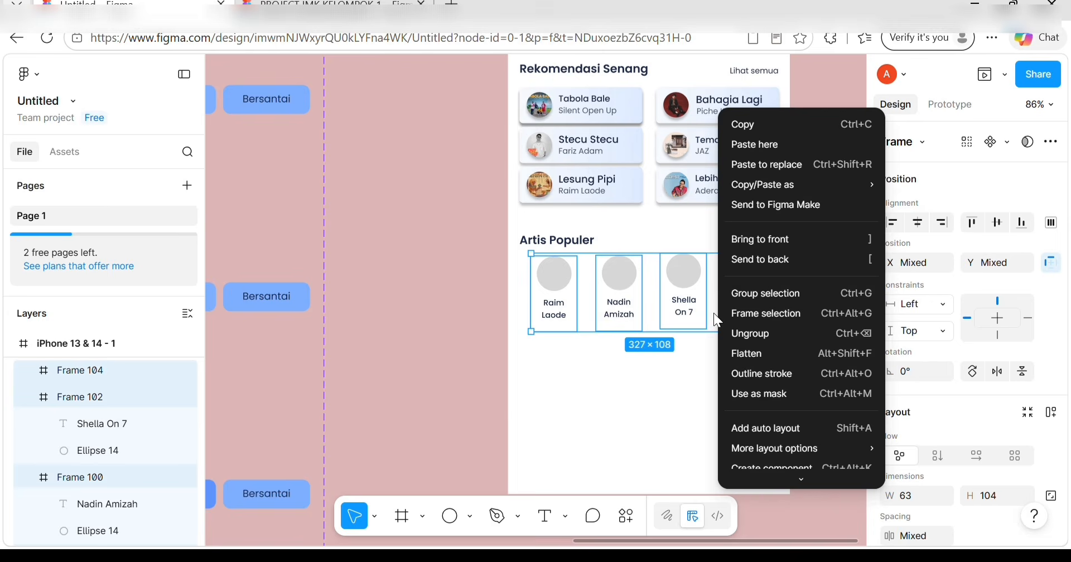
{"action": "left_click", "coordinate": [734, 309]}
{"action": "left_click", "coordinate": [708, 404]}
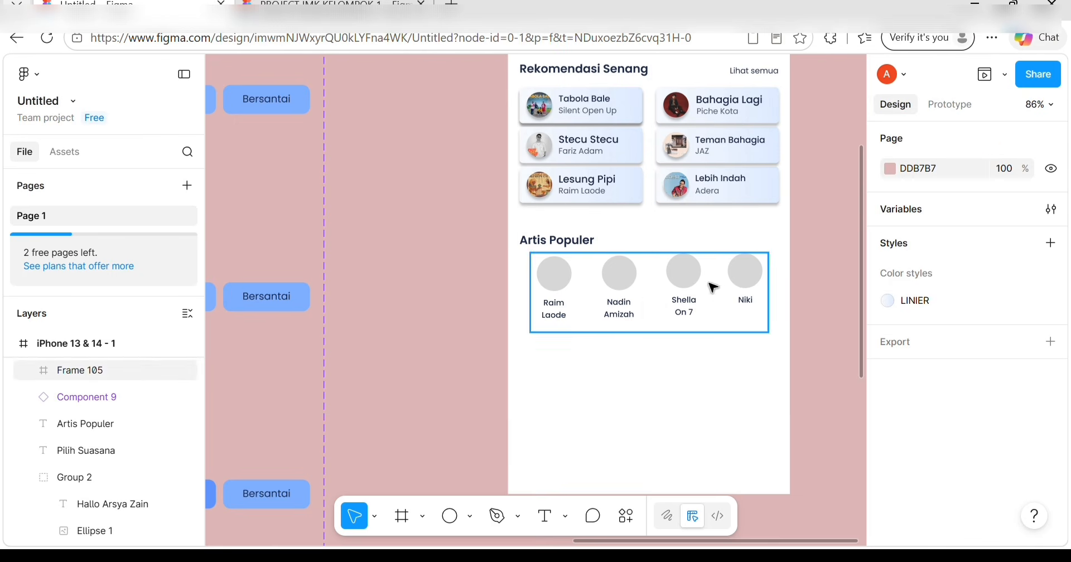
Inside Frame 105, shift Niki's circle slightly down and select Raim Laode's grey circle.
{"action": "left_click", "coordinate": [748, 282]}
{"action": "double_click", "coordinate": [750, 283]}
{"action": "double_click", "coordinate": [751, 284]}
{"action": "left_click_drag", "start_coordinate": [751, 284], "coordinate": [750, 311]}
{"action": "left_click", "coordinate": [748, 300]}
{"action": "scroll", "coordinate": [750, 304], "scroll_direction": "up", "scroll_amount": 3}
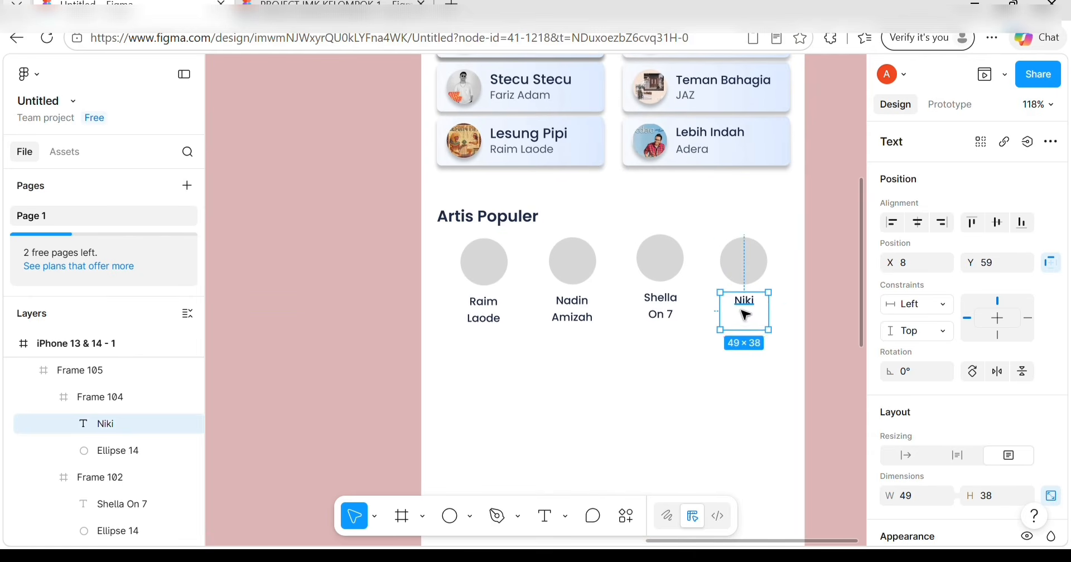
{"action": "left_click", "coordinate": [487, 258]}
{"action": "scroll", "coordinate": [955, 381], "scroll_direction": "down", "scroll_amount": 2}
{"action": "scroll", "coordinate": [955, 382], "scroll_direction": "down", "scroll_amount": 2}
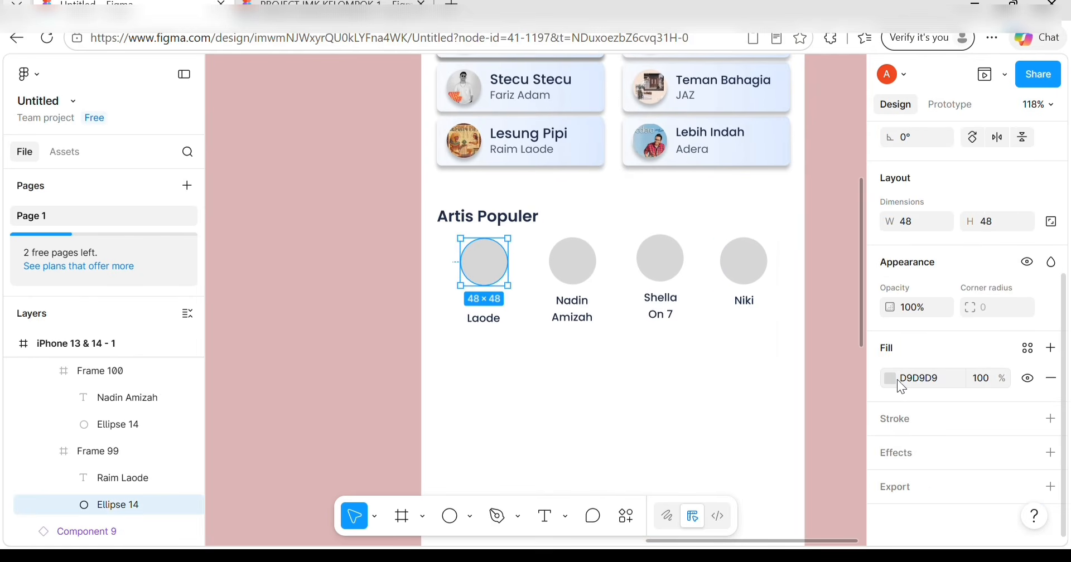
Fill Raim Laode's circle with the raim laode photo as an image fill.
{"action": "left_click", "coordinate": [891, 378]}
{"action": "left_click", "coordinate": [753, 191]}
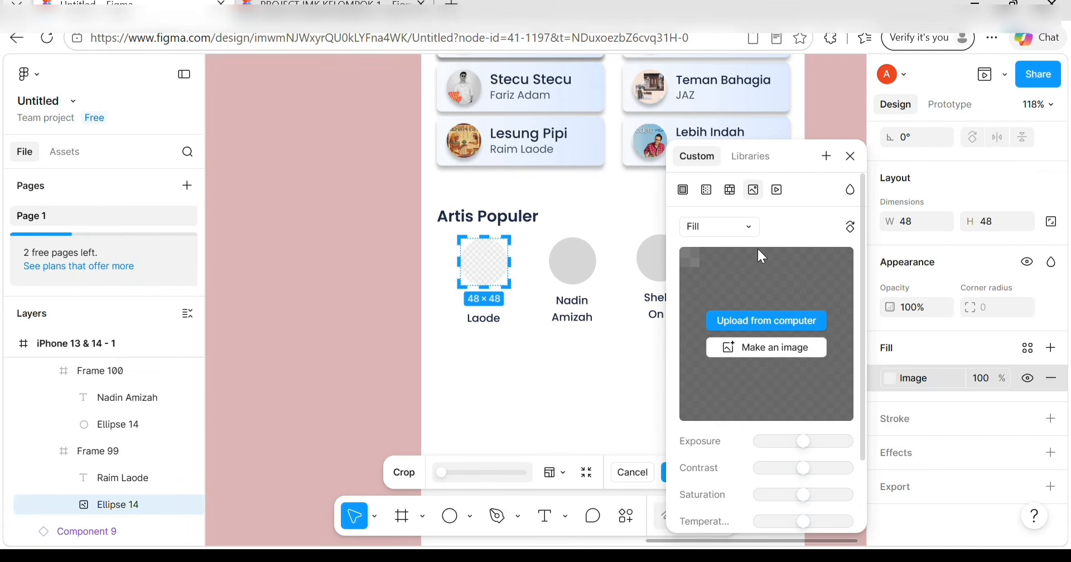
{"action": "left_click", "coordinate": [764, 320]}
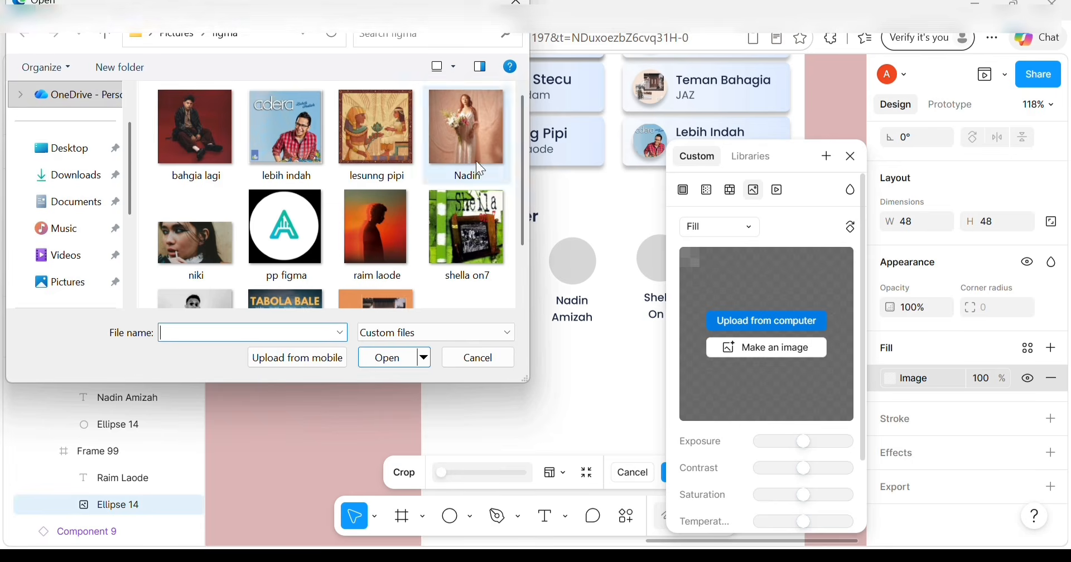
{"action": "left_click", "coordinate": [391, 206]}
{"action": "double_click", "coordinate": [390, 206]}
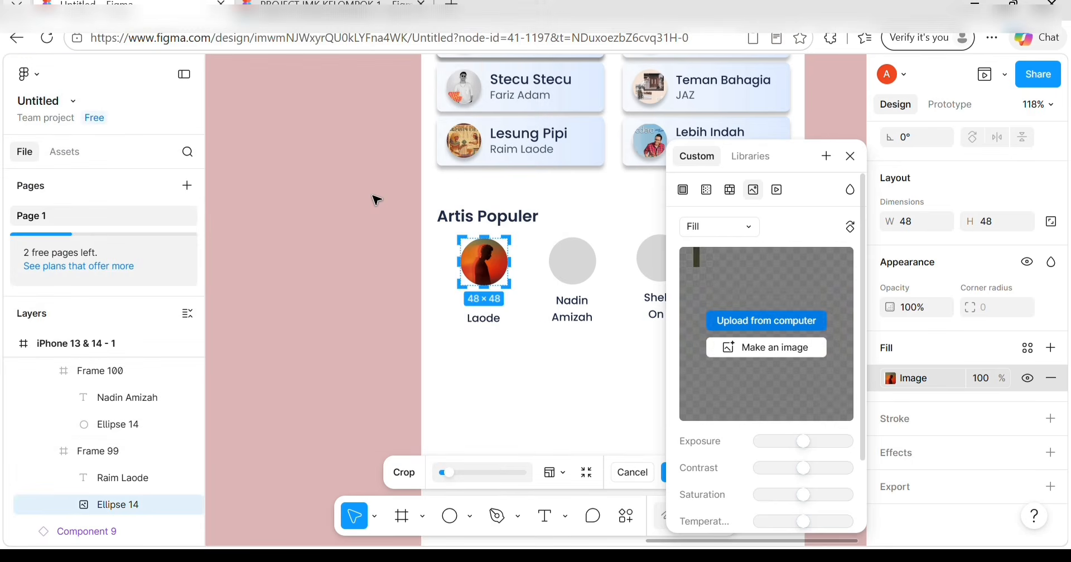
Fill Nadin Amizah's circle with the uploaded Nadin photo.
{"action": "left_click", "coordinate": [573, 261]}
{"action": "scroll", "coordinate": [923, 387], "scroll_direction": "down", "scroll_amount": 3}
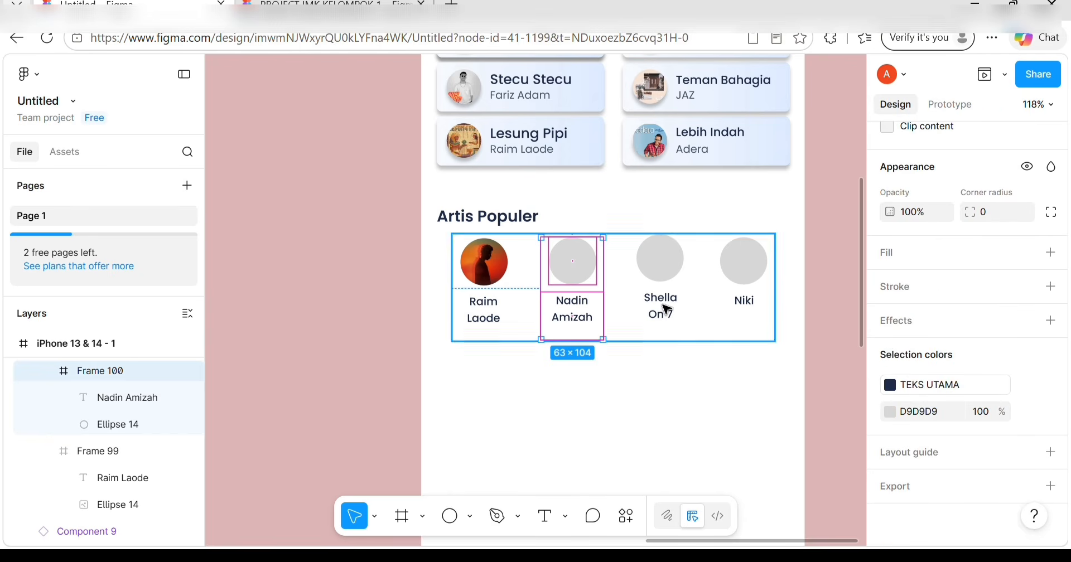
{"action": "double_click", "coordinate": [579, 250]}
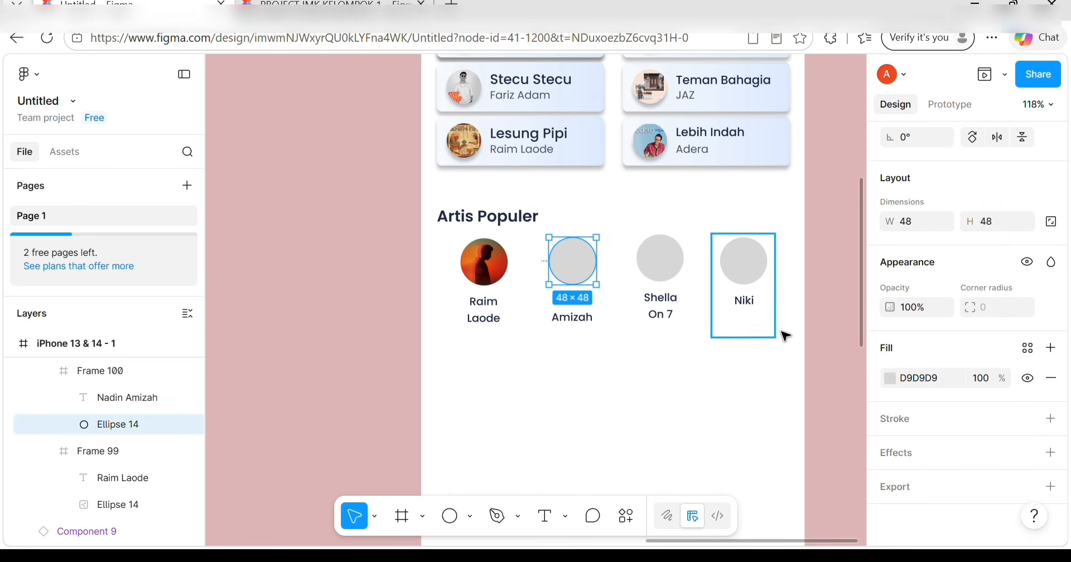
{"action": "left_click", "coordinate": [891, 377]}
{"action": "left_click", "coordinate": [753, 190]}
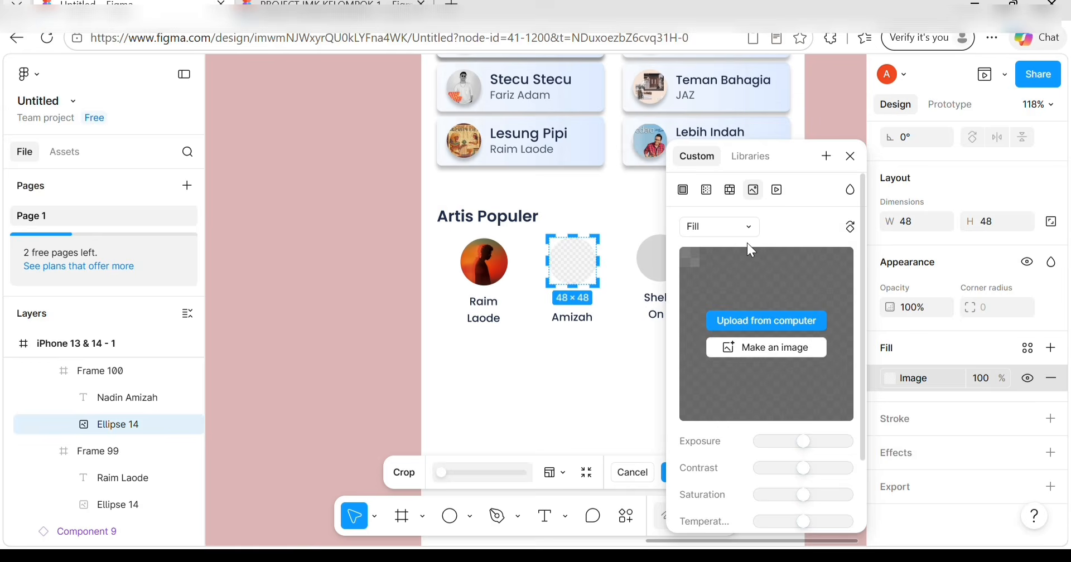
{"action": "left_click", "coordinate": [766, 321]}
{"action": "left_click", "coordinate": [481, 166]}
{"action": "double_click", "coordinate": [480, 164]}
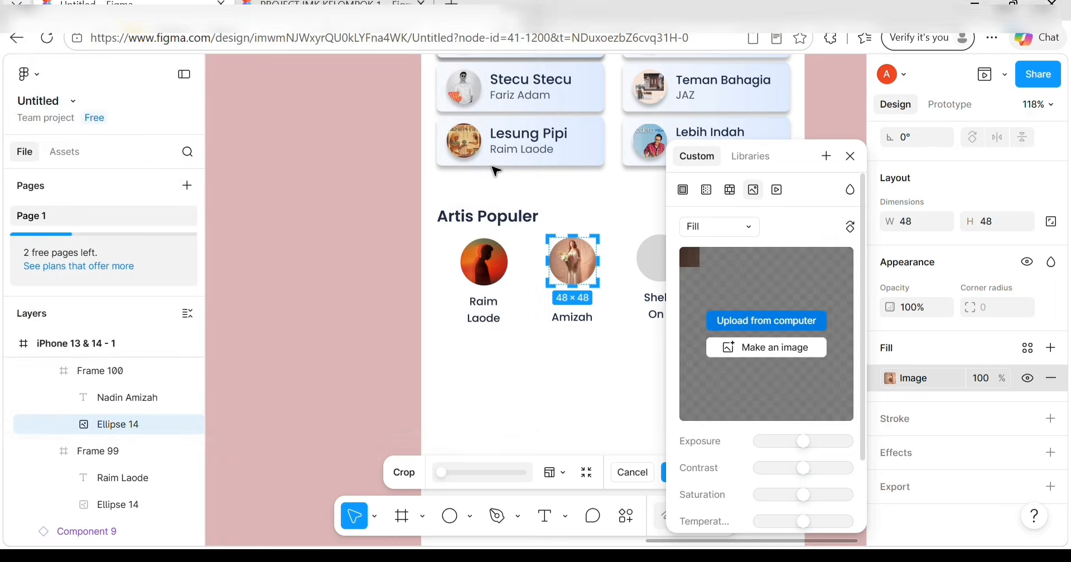
Fill the Shella On 7 circle with the uploaded shella on7 photo.
{"action": "scroll", "coordinate": [536, 279], "scroll_direction": "right", "scroll_amount": 3}
{"action": "left_click", "coordinate": [544, 262]}
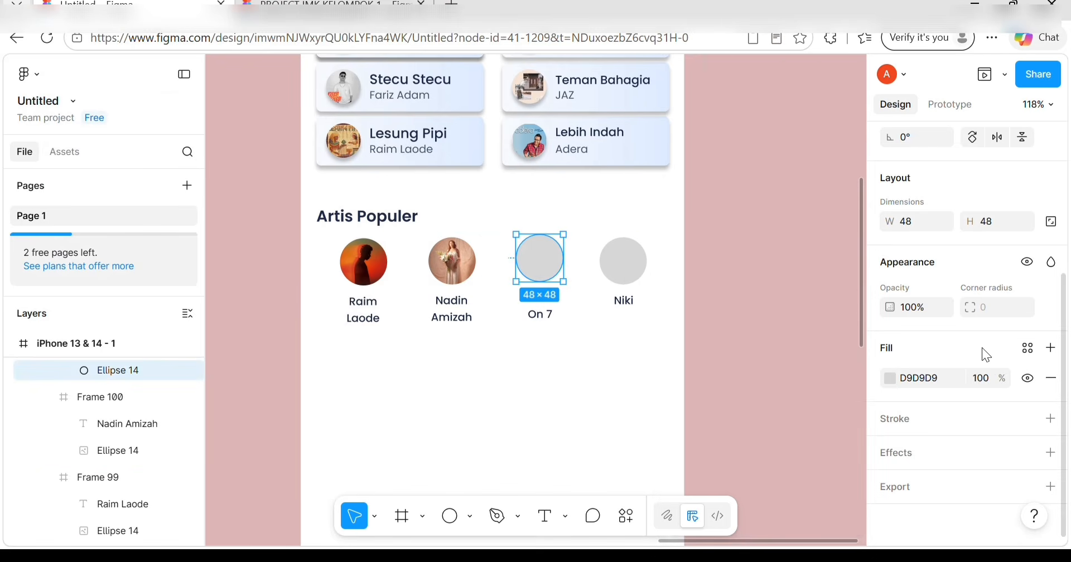
{"action": "left_click", "coordinate": [890, 378]}
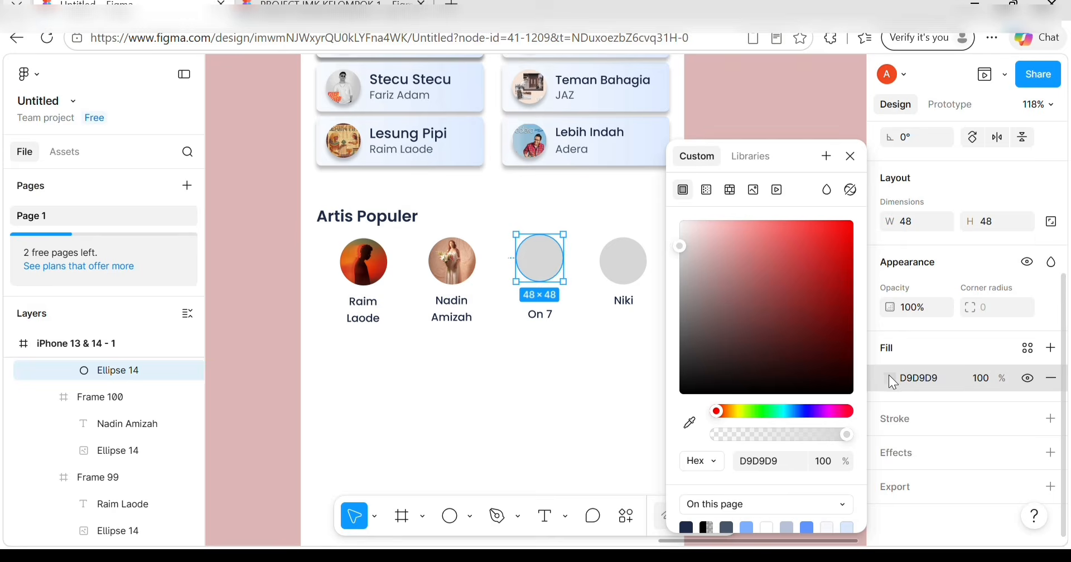
{"action": "left_click", "coordinate": [754, 190]}
{"action": "left_click", "coordinate": [767, 321]}
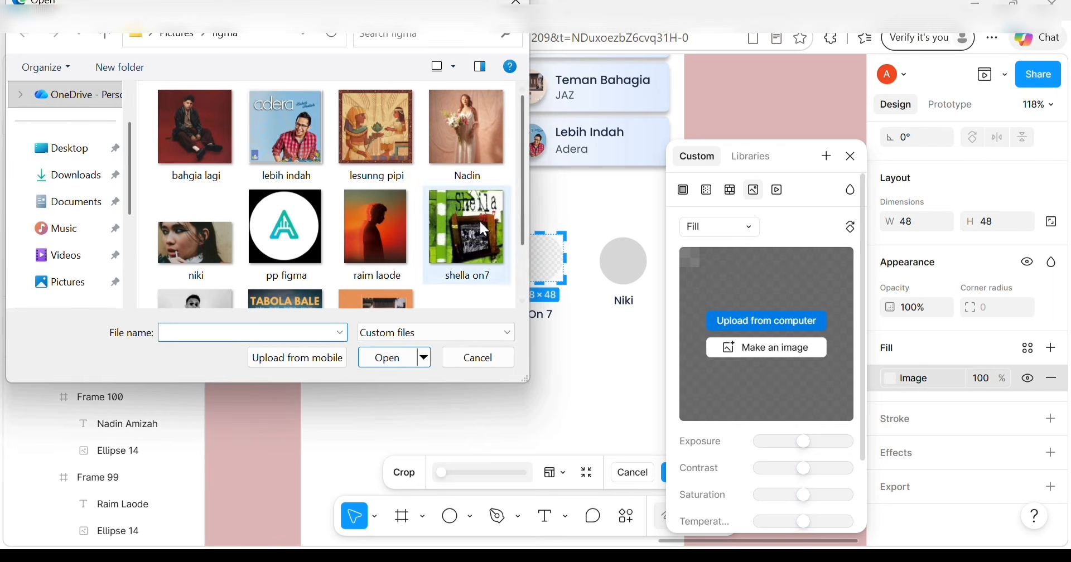
{"action": "left_click", "coordinate": [457, 230]}
{"action": "double_click", "coordinate": [457, 230]}
Fill Niki's circle with the niki photo and reposition it within the crop.
{"action": "left_click", "coordinate": [622, 258]}
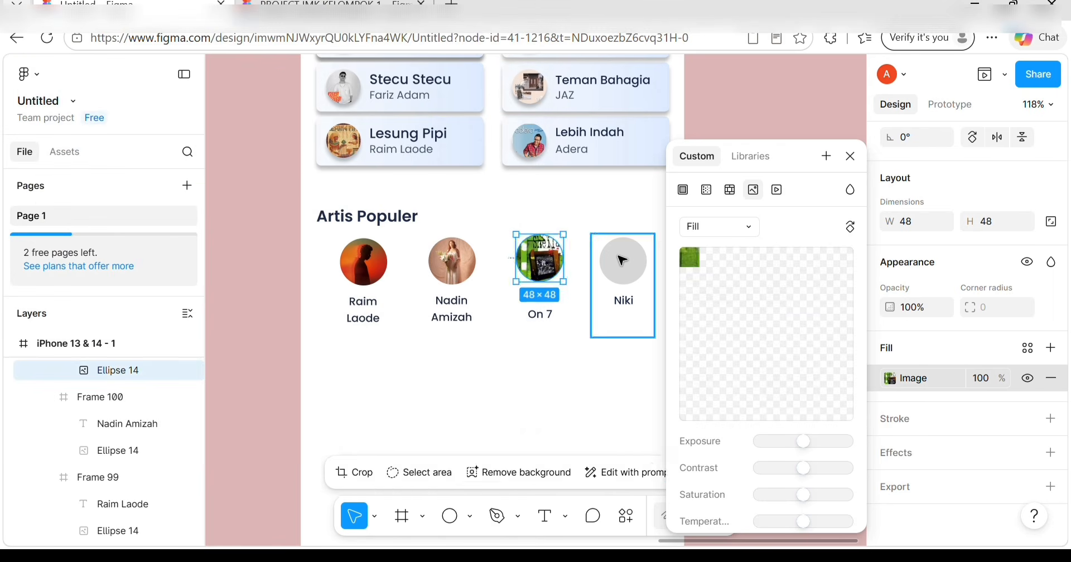
{"action": "left_click", "coordinate": [621, 260]}
{"action": "left_click", "coordinate": [890, 378]}
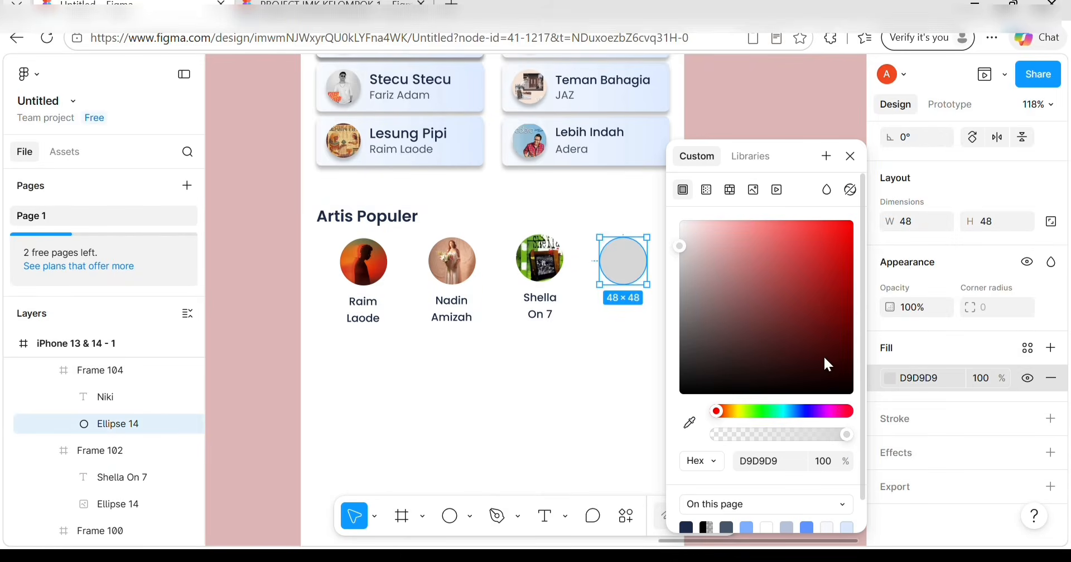
{"action": "left_click", "coordinate": [750, 194]}
{"action": "left_click", "coordinate": [786, 320]}
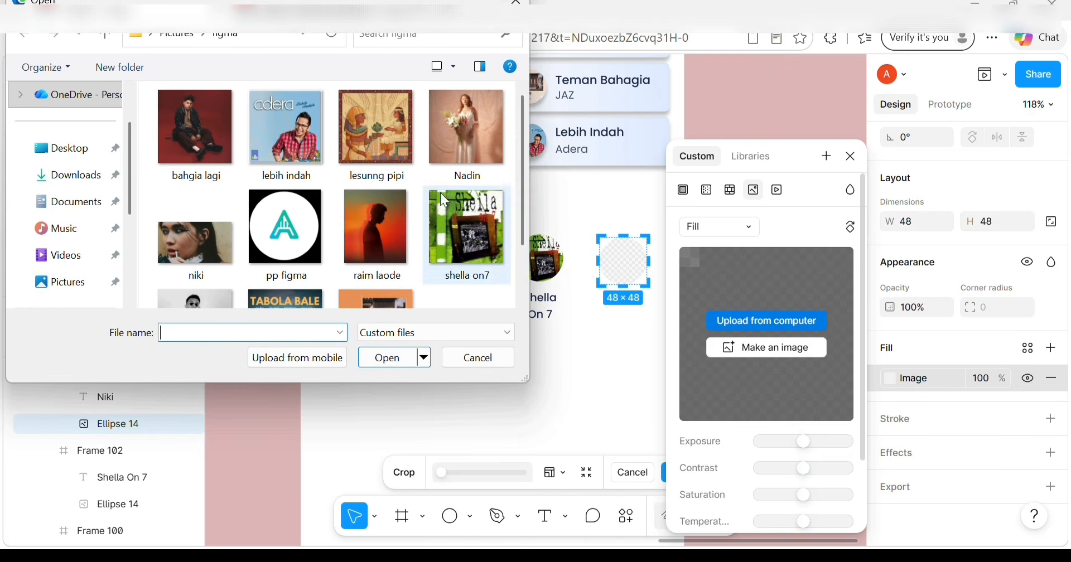
{"action": "double_click", "coordinate": [201, 223]}
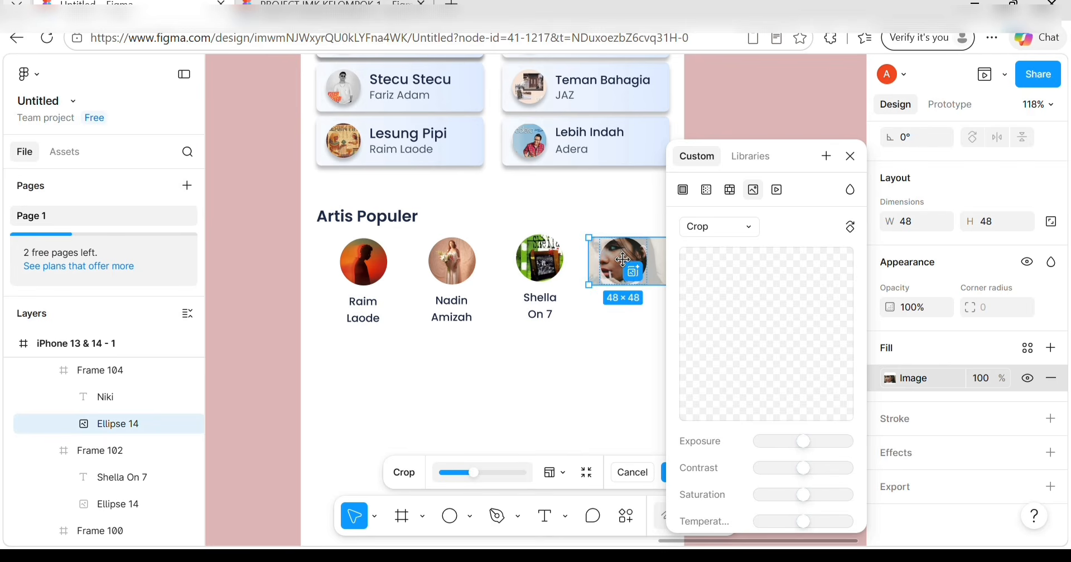
{"action": "mouse_move", "coordinate": [622, 260]}
{"action": "left_mouse_down"}
{"action": "mouse_move", "coordinate": [612, 258]}
{"action": "mouse_move", "coordinate": [625, 261]}
{"action": "left_mouse_up"}
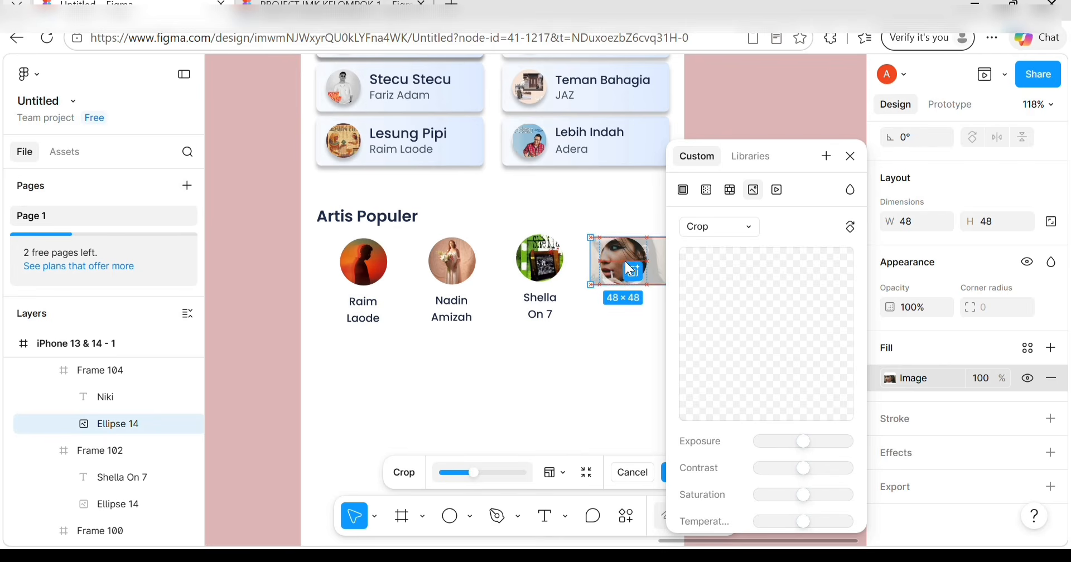
{"action": "key", "text": "Escape"}
{"action": "key", "text": "Escape"}
{"action": "key", "text": "Escape"}
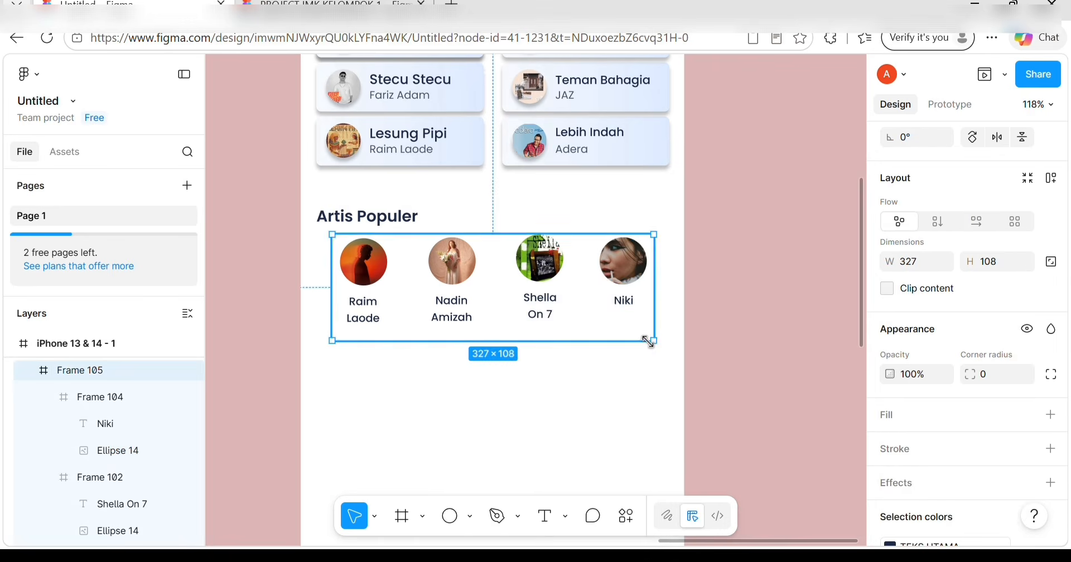
Stretch the iPhone 13 & 14 - 1 frame from 844 to 1113 tall (390 × 1113).
{"action": "scroll", "coordinate": [647, 341], "scroll_direction": "down", "scroll_amount": 5}
{"action": "scroll", "coordinate": [649, 345], "scroll_direction": "up", "scroll_amount": 3}
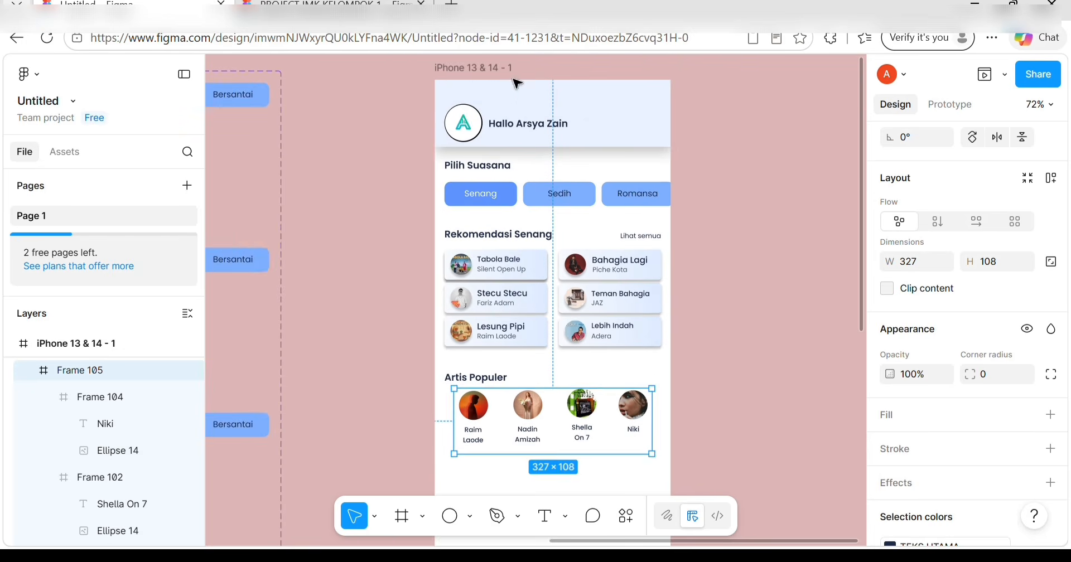
{"action": "scroll", "coordinate": [598, 422], "scroll_direction": "down", "scroll_amount": 3}
{"action": "left_click", "coordinate": [551, 415]}
{"action": "scroll", "coordinate": [552, 416], "scroll_direction": "up", "scroll_amount": 3}
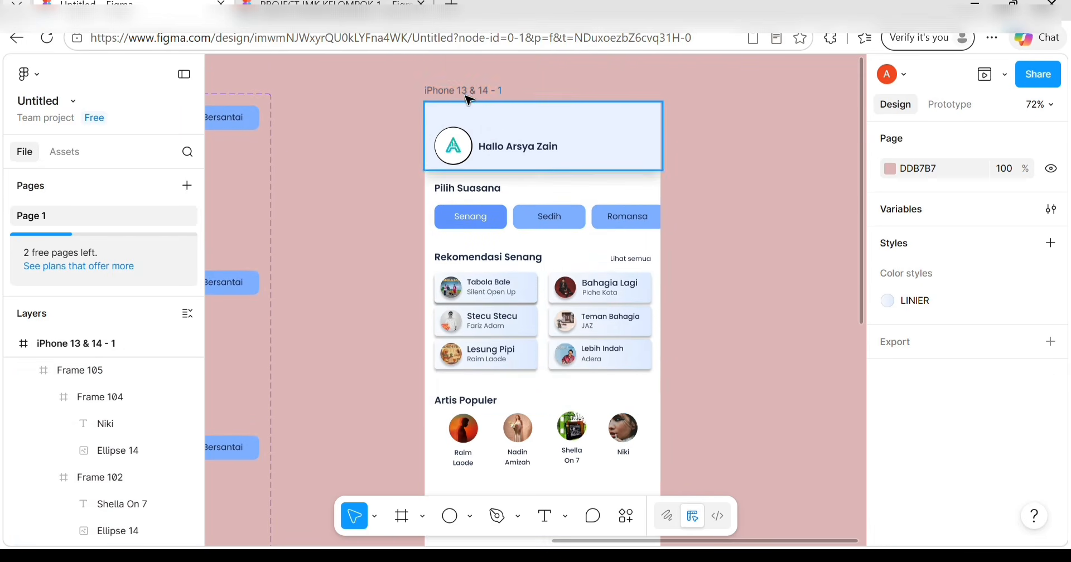
{"action": "scroll", "coordinate": [462, 150], "scroll_direction": "down", "scroll_amount": 6}
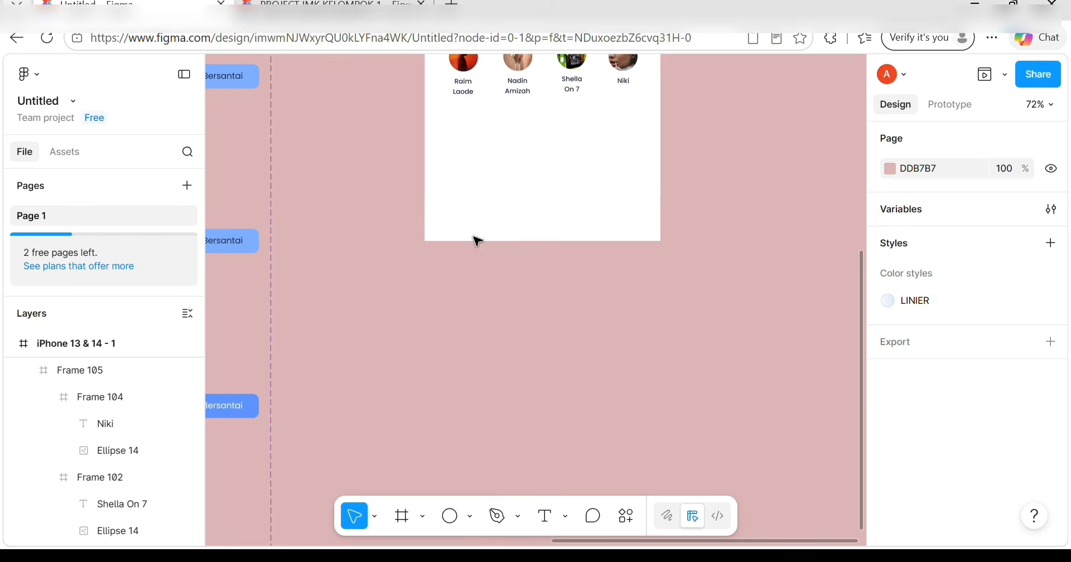
{"action": "left_click", "coordinate": [99, 355]}
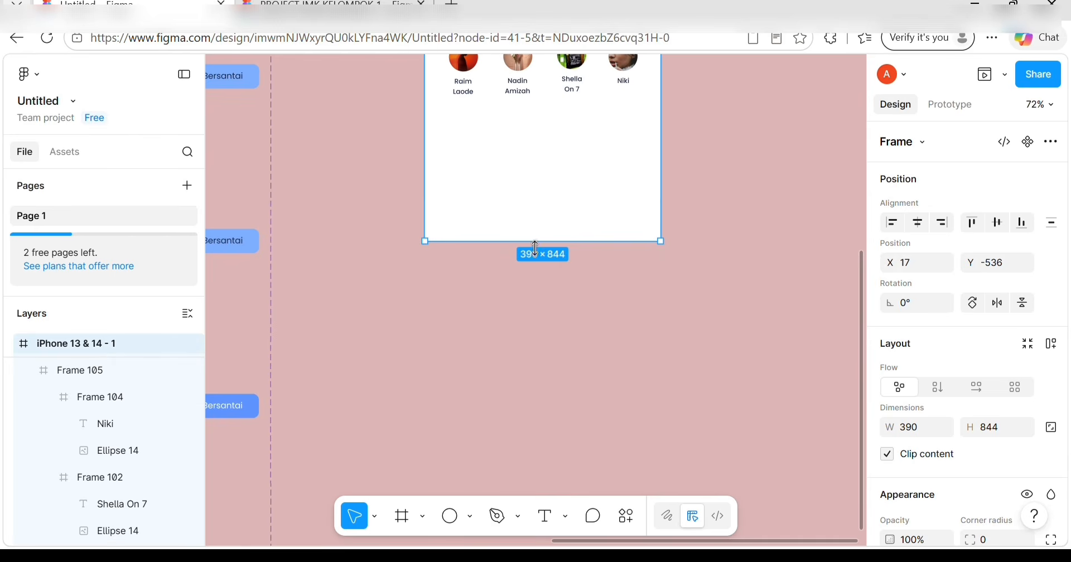
{"action": "left_click_drag", "start_coordinate": [534, 246], "coordinate": [531, 403]}
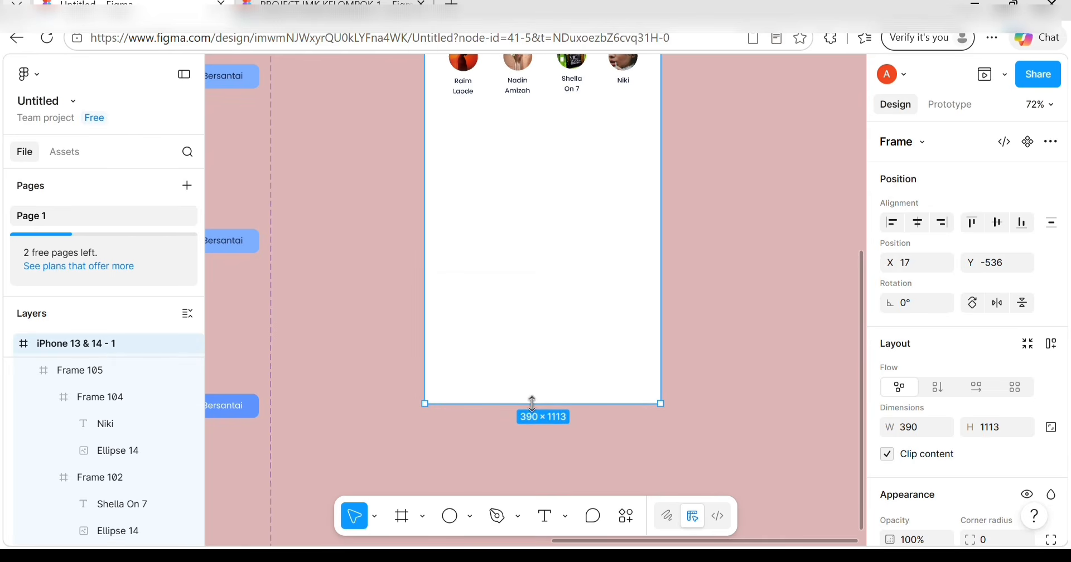
{"action": "left_click", "coordinate": [520, 316]}
{"action": "scroll", "coordinate": [520, 317], "scroll_direction": "up", "scroll_amount": 3}
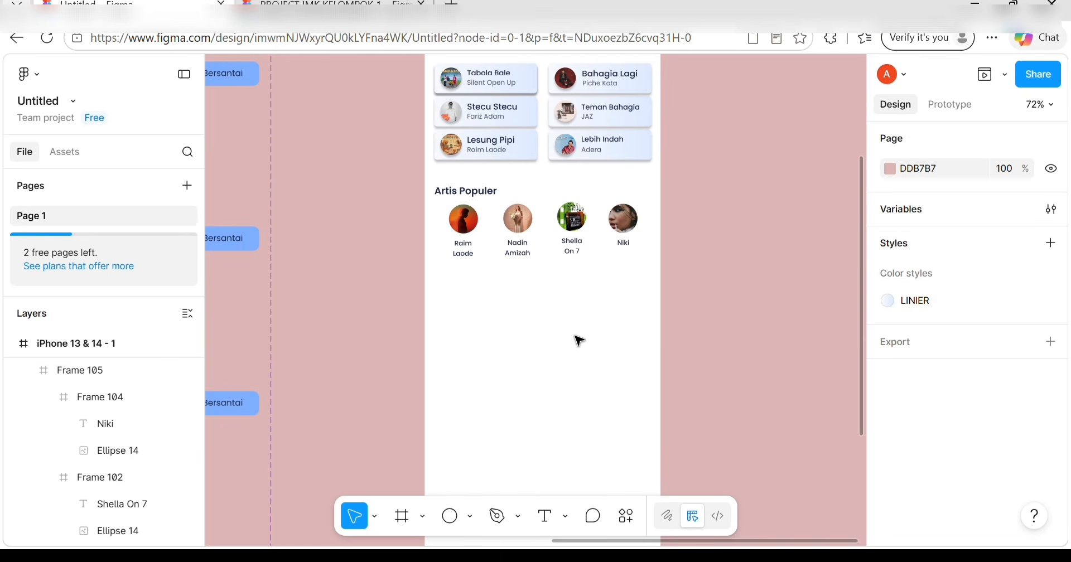
Duplicate the Artis Populer heading below the artist row at X 19, Y 633 and clear its text.
{"action": "left_click", "coordinate": [444, 194]}
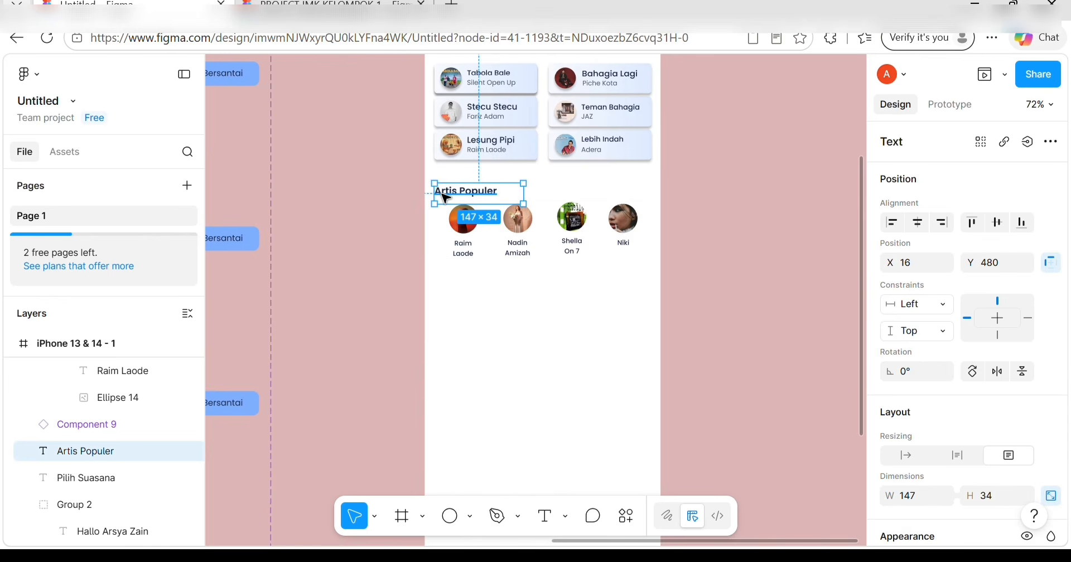
{"action": "left_click_drag", "start_coordinate": [445, 196], "coordinate": [445, 288]}
{"action": "double_click", "coordinate": [446, 287]}
{"action": "key", "text": "BackSpace"}
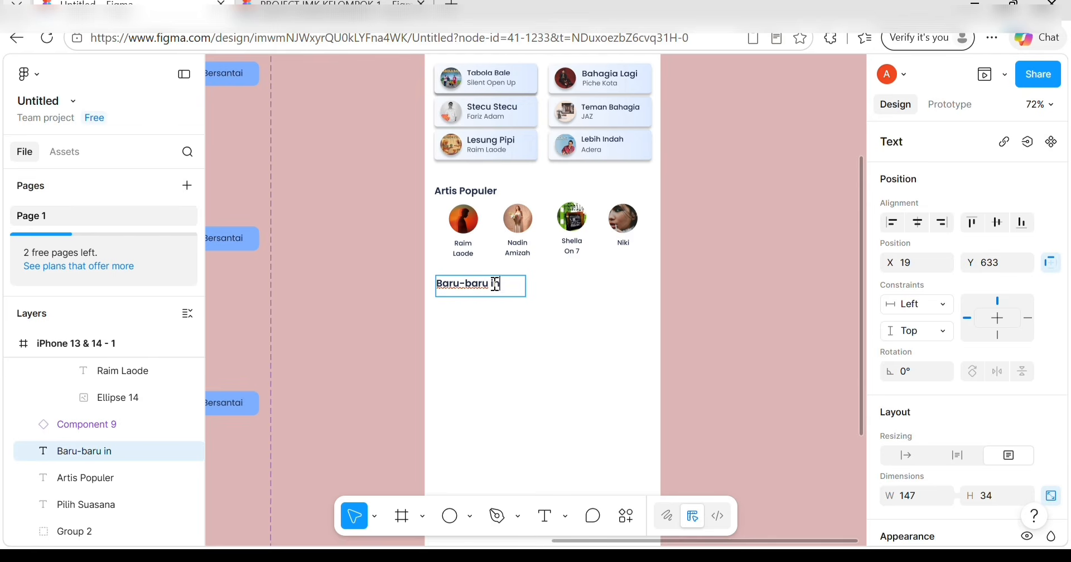
Widen the 'Baru-baru ini diputar' heading onto one line and nudge it to X 16 under Artis Populer.
{"action": "key", "text": "Escape"}
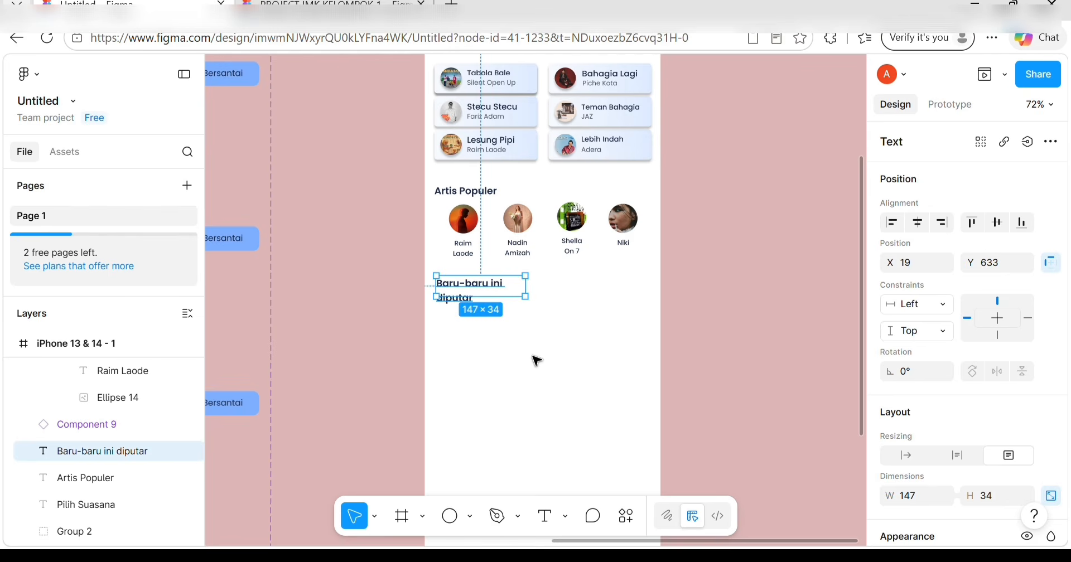
{"action": "left_click_drag", "start_coordinate": [523, 286], "coordinate": [542, 286]}
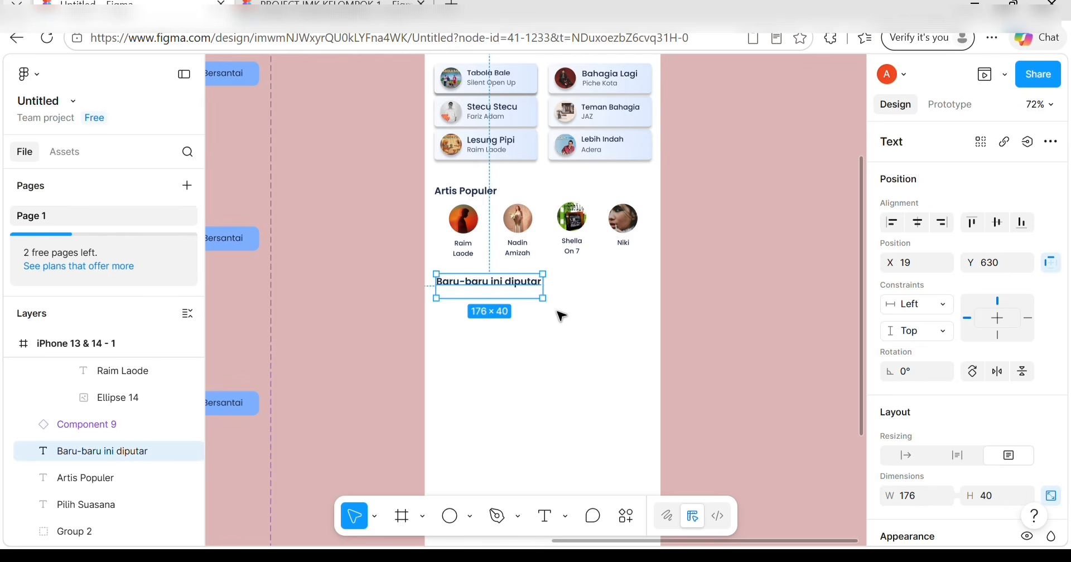
{"action": "key", "text": "Down"}
{"action": "left_click", "coordinate": [553, 319]}
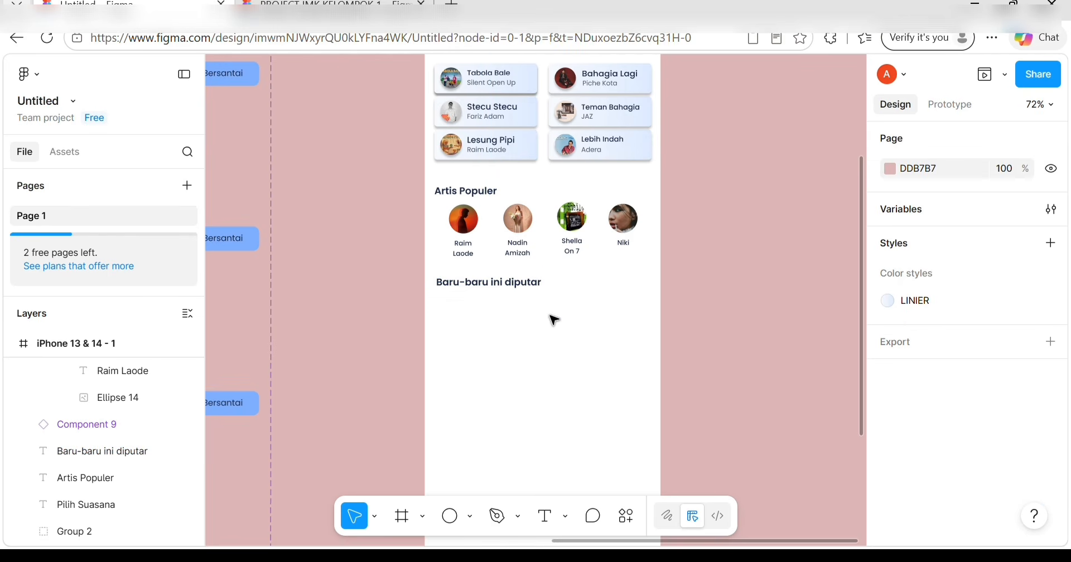
{"action": "left_click", "coordinate": [505, 283]}
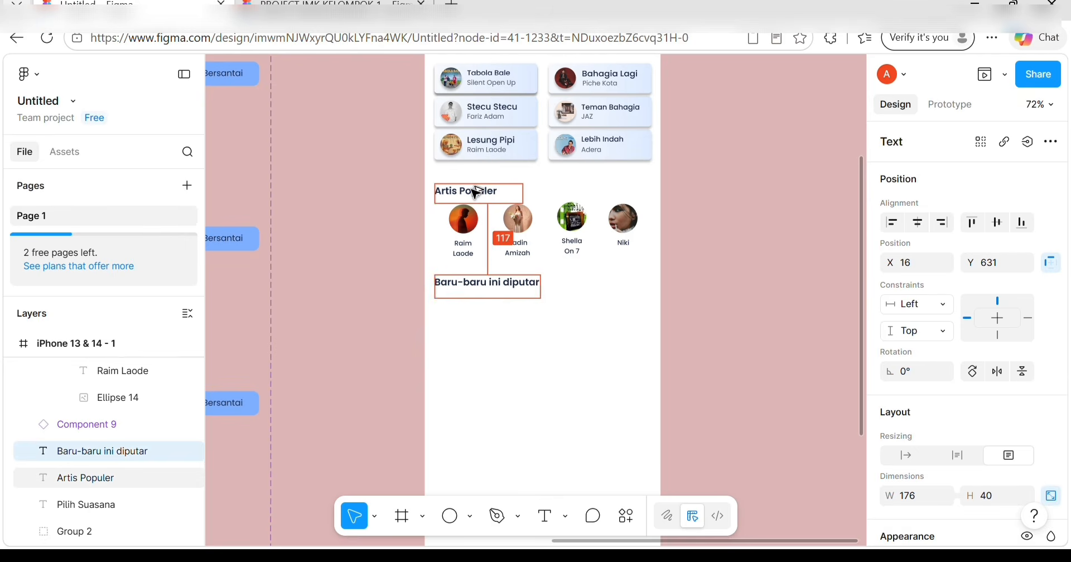
{"action": "key", "text": "Left"}
{"action": "key", "text": "Left"}
{"action": "scroll", "coordinate": [527, 162], "scroll_direction": "up", "scroll_amount": 5}
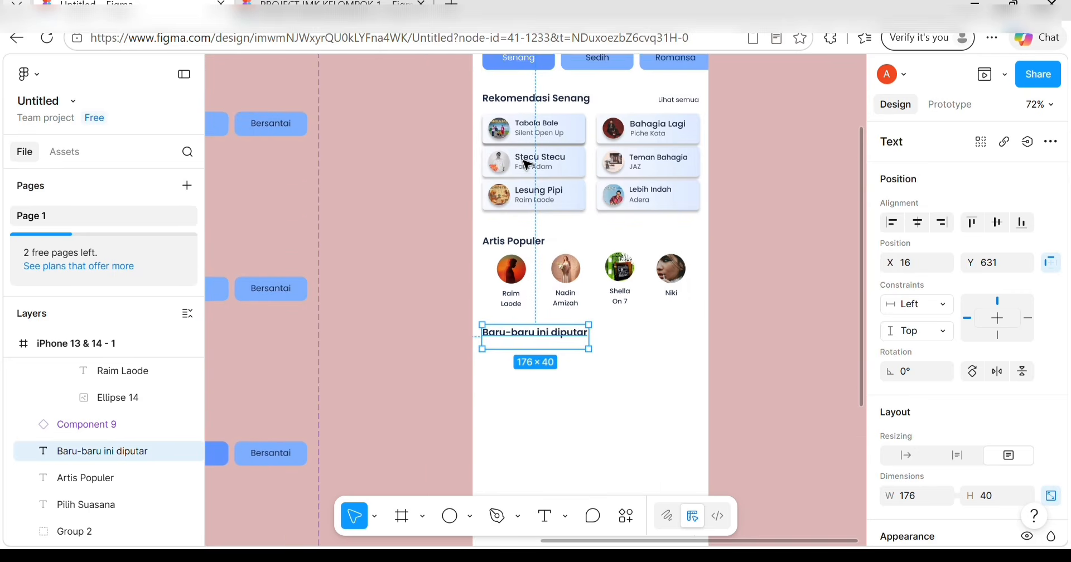
Paste a copy of the Tabola Bale song card below the 'Baru-baru ini diputar' heading.
{"action": "scroll", "coordinate": [446, 172], "scroll_direction": "left", "scroll_amount": 7}
{"action": "left_click", "coordinate": [371, 204]}
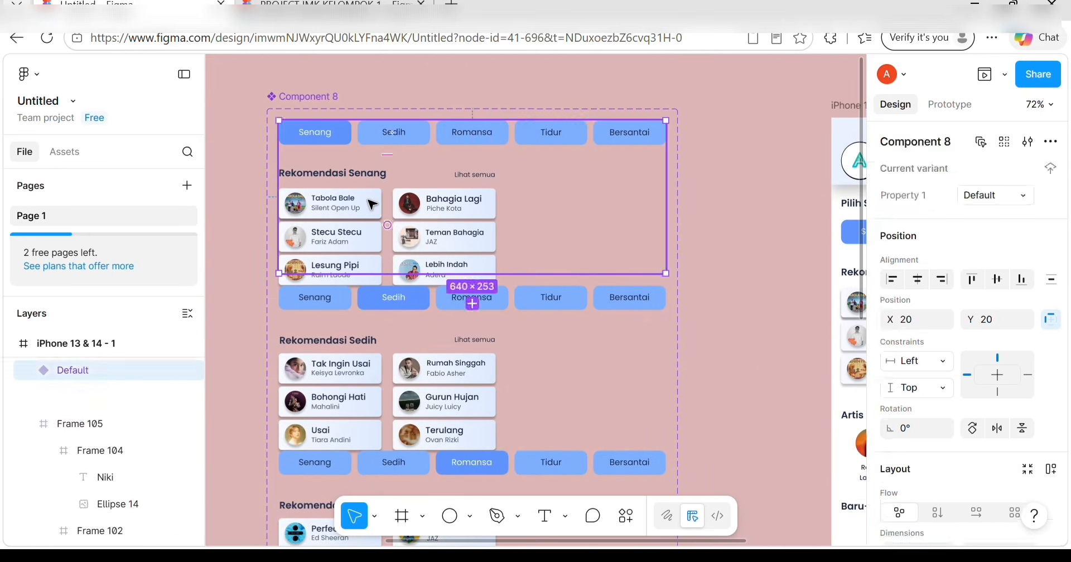
{"action": "double_click", "coordinate": [372, 204]}
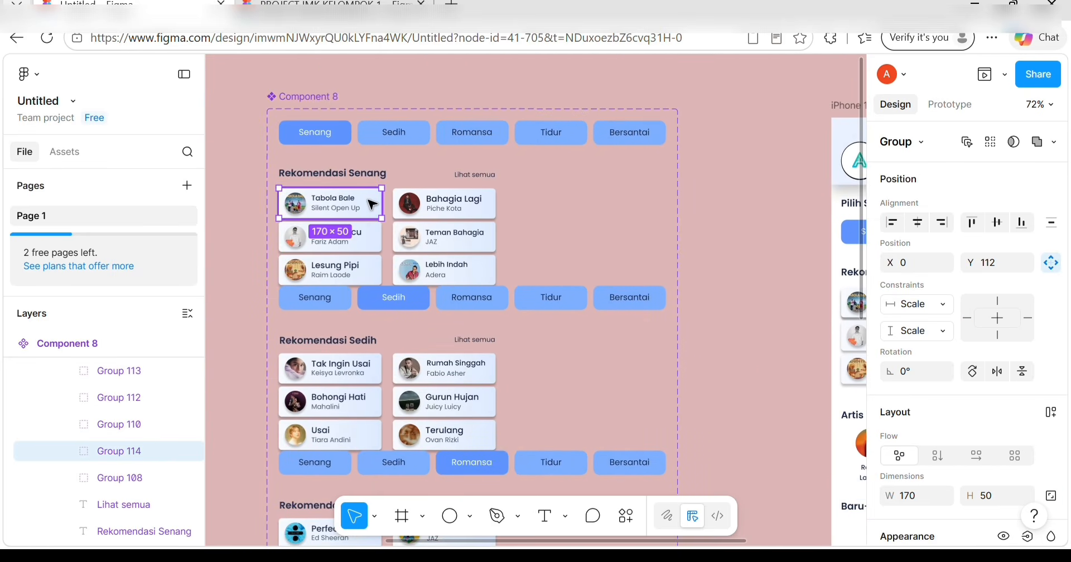
{"action": "scroll", "coordinate": [760, 389], "scroll_direction": "down", "scroll_amount": 5}
{"action": "scroll", "coordinate": [761, 390], "scroll_direction": "right", "scroll_amount": 5}
{"action": "left_click", "coordinate": [764, 393]}
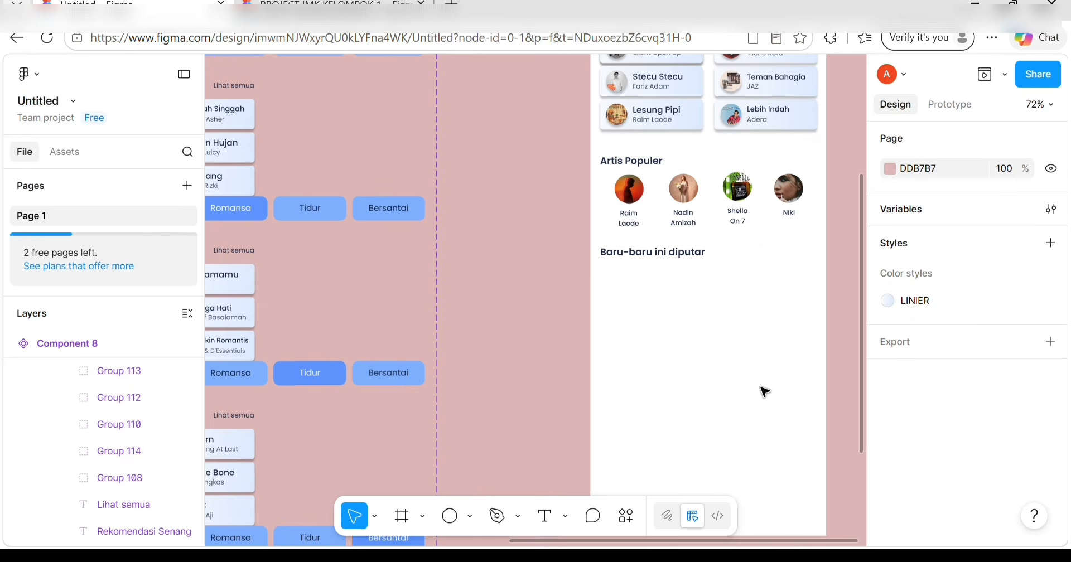
{"action": "key", "text": "ctrl+z"}
{"action": "left_click_drag", "start_coordinate": [568, 301], "coordinate": [689, 291]}
{"action": "left_click", "coordinate": [11, 343]}
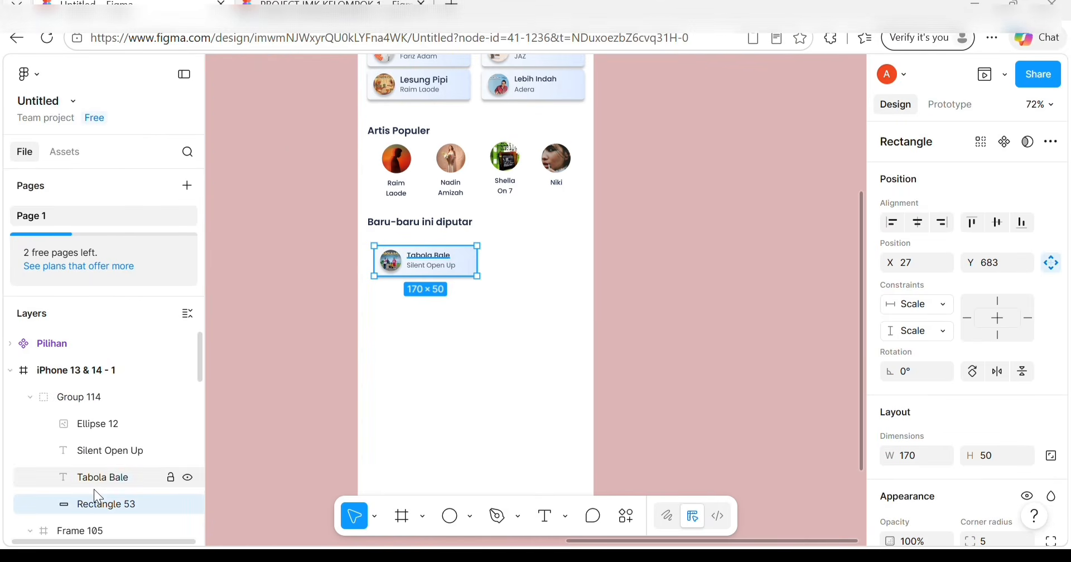
Try moving the card background to Y 607, then undo it back under the heading.
{"action": "scroll", "coordinate": [915, 334], "scroll_direction": "down", "scroll_amount": 1}
{"action": "scroll", "coordinate": [915, 334], "scroll_direction": "down", "scroll_amount": 1}
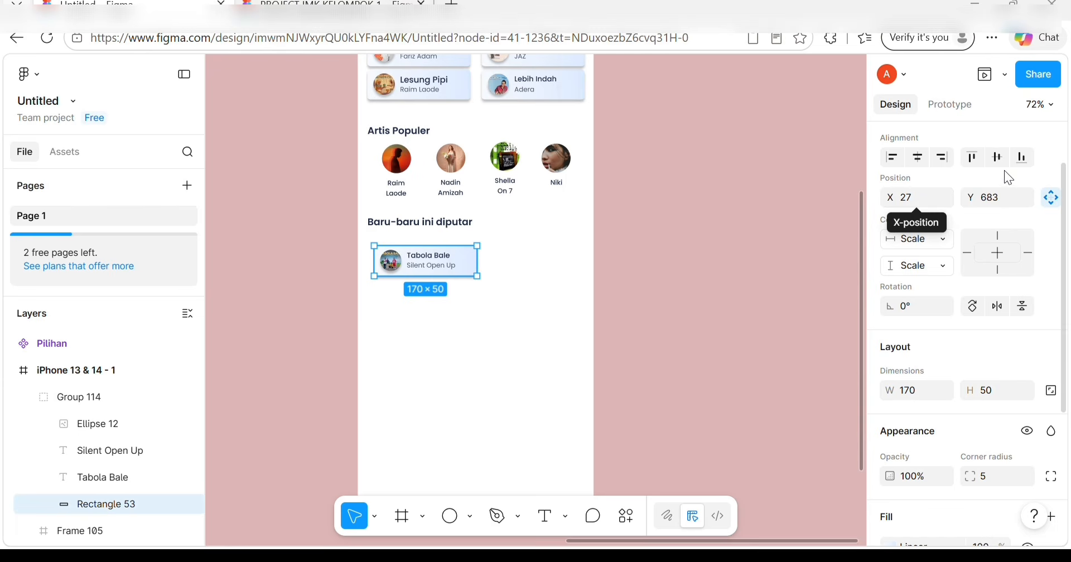
{"action": "left_click", "coordinate": [1012, 193]}
{"action": "key", "text": "BackSpace"}
{"action": "type", "text": "607"}
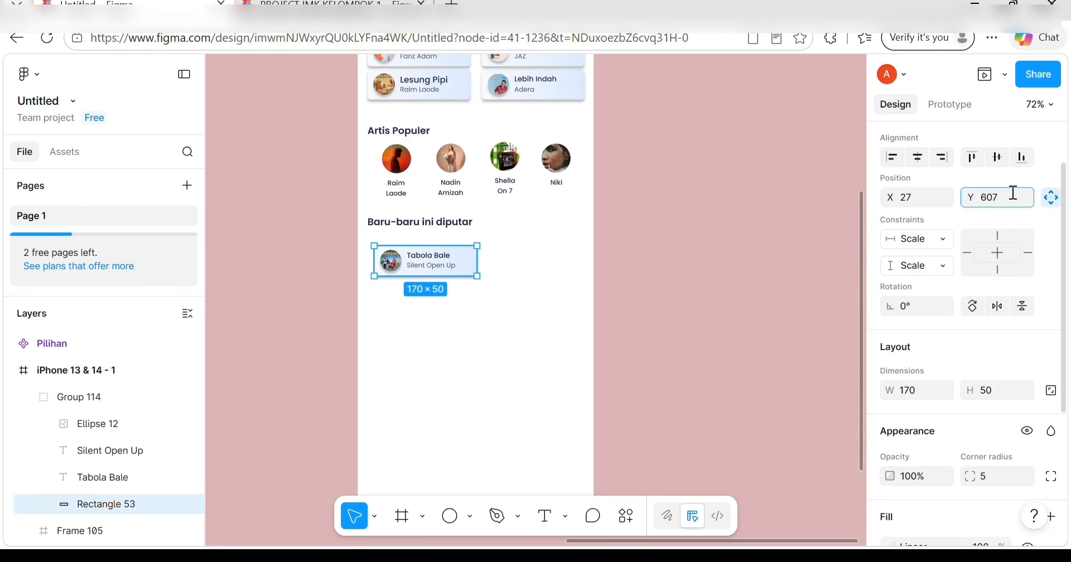
{"action": "left_click", "coordinate": [919, 196]}
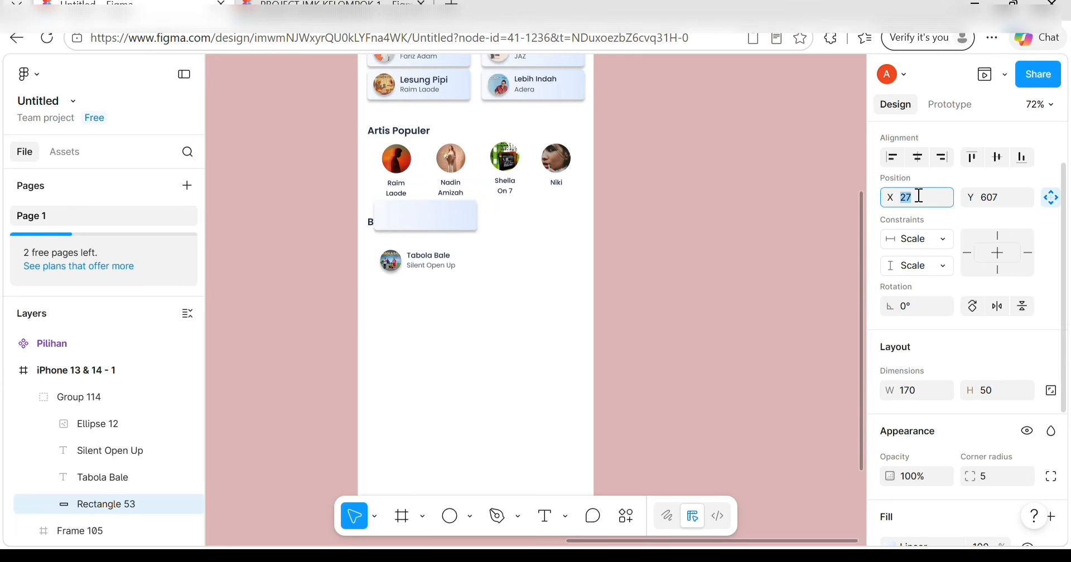
{"action": "key", "text": "ctrl+z"}
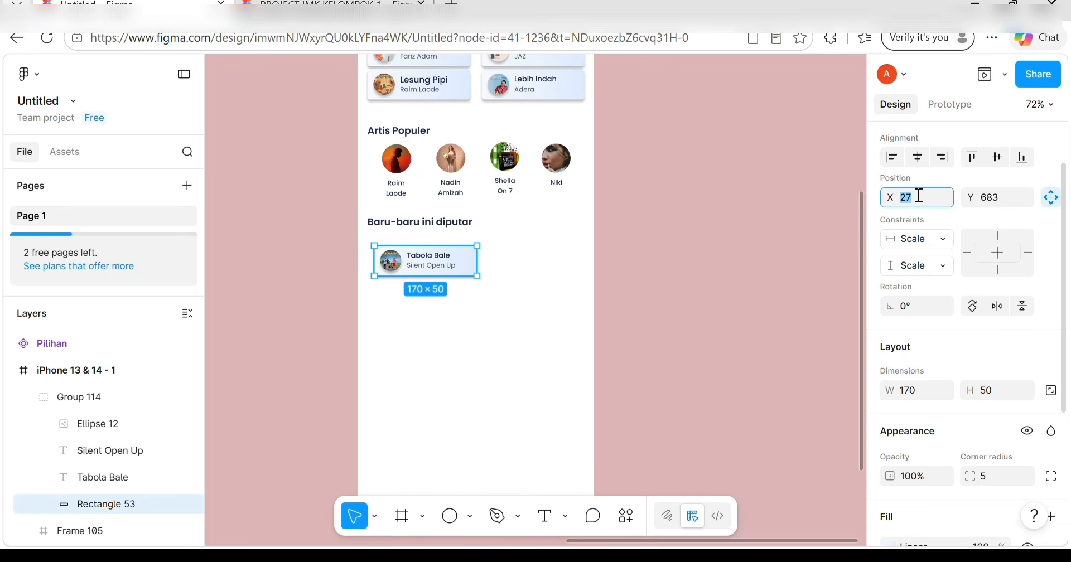
{"action": "left_click", "coordinate": [920, 197]}
{"action": "scroll", "coordinate": [969, 289], "scroll_direction": "down", "scroll_amount": 3}
Resize the card background to 350×62 and align the card at X 16.
{"action": "left_click", "coordinate": [917, 235]}
{"action": "key", "text": "BackSpace"}
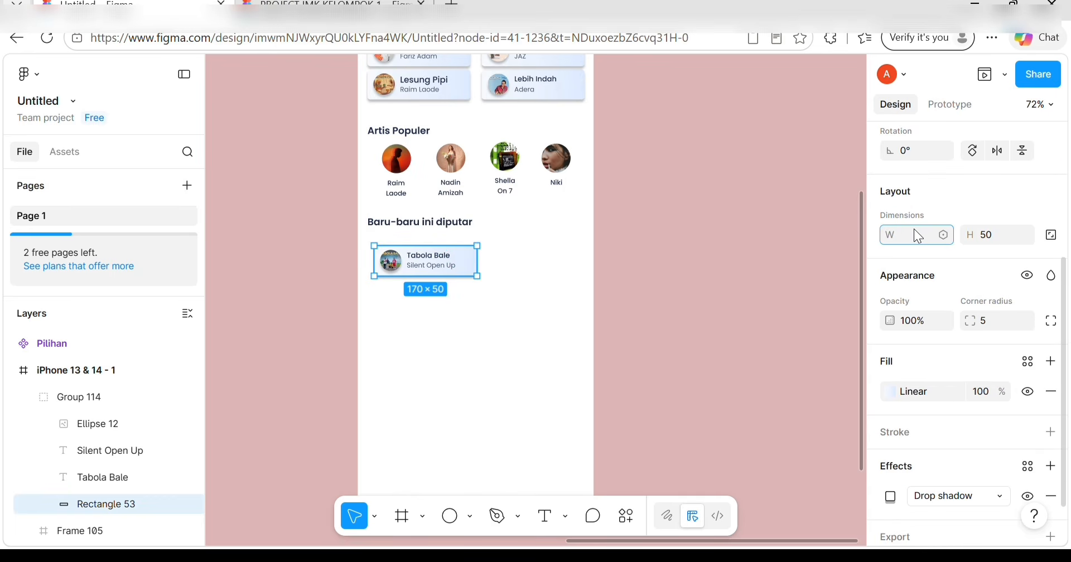
{"action": "type", "text": "350"}
{"action": "left_click", "coordinate": [991, 240]}
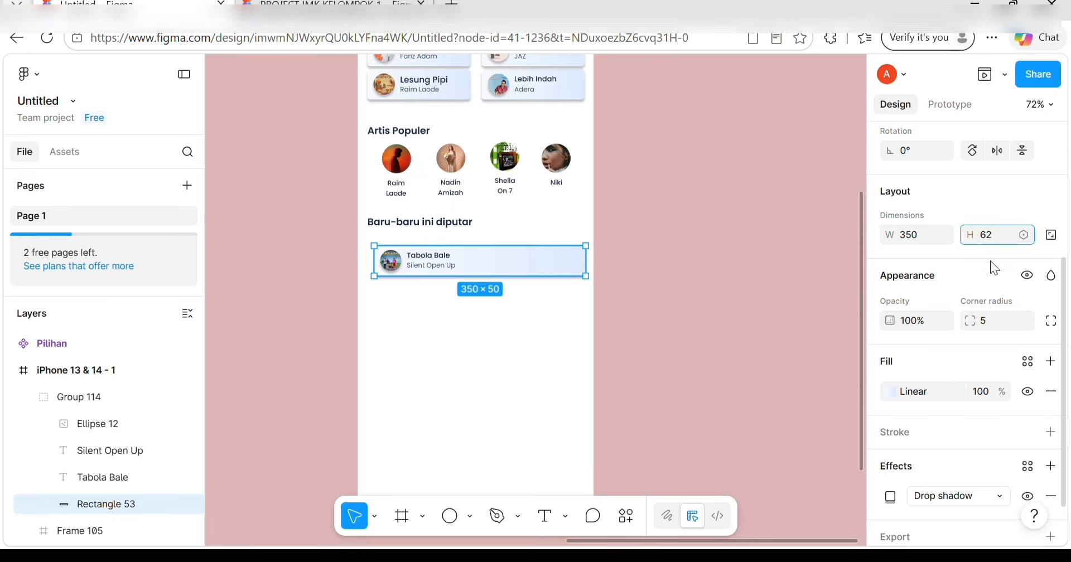
{"action": "scroll", "coordinate": [926, 341], "scroll_direction": "down", "scroll_amount": 1}
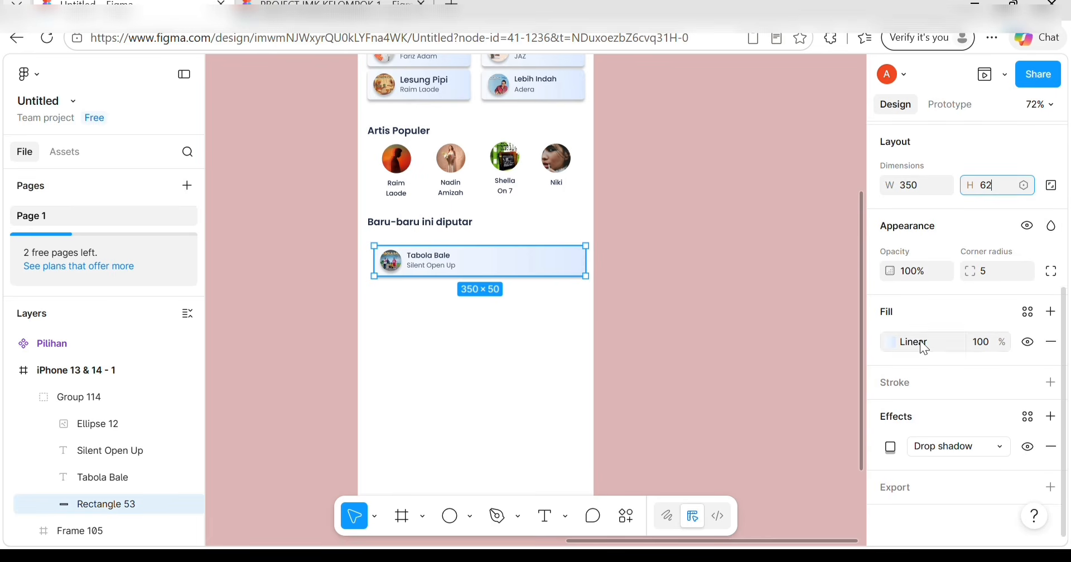
{"action": "left_click", "coordinate": [563, 261]}
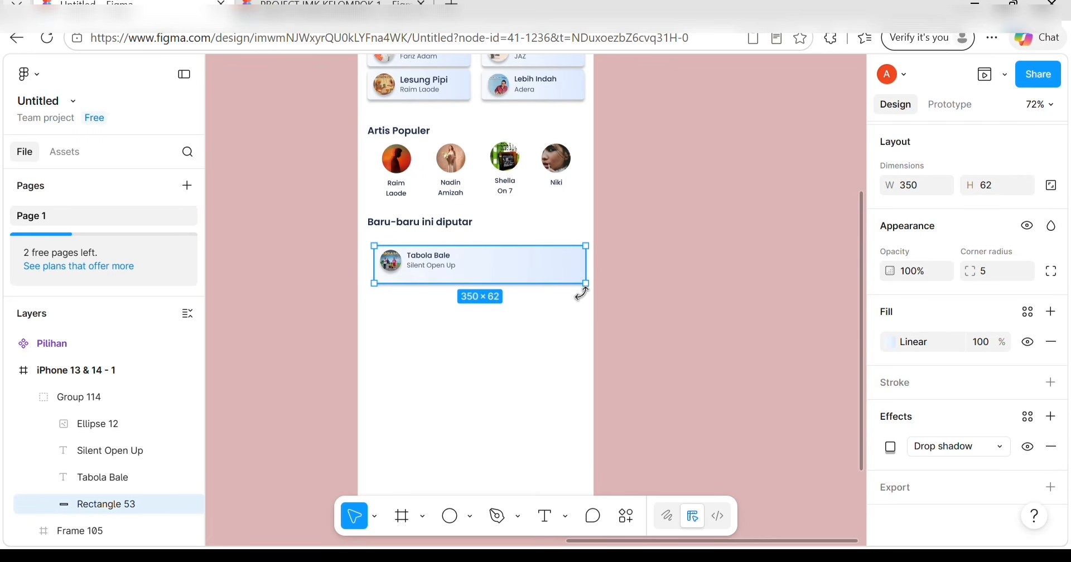
{"action": "left_click", "coordinate": [586, 320]}
{"action": "left_click_drag", "start_coordinate": [540, 253], "coordinate": [530, 242]}
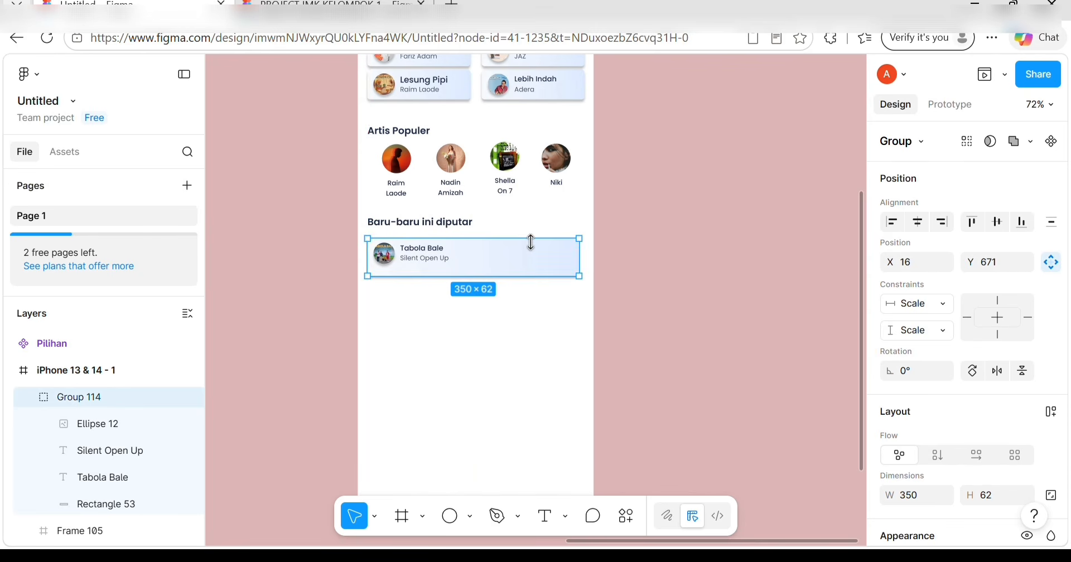
Enlarge the card's round cover image to 51×51.
{"action": "double_click", "coordinate": [387, 251]}
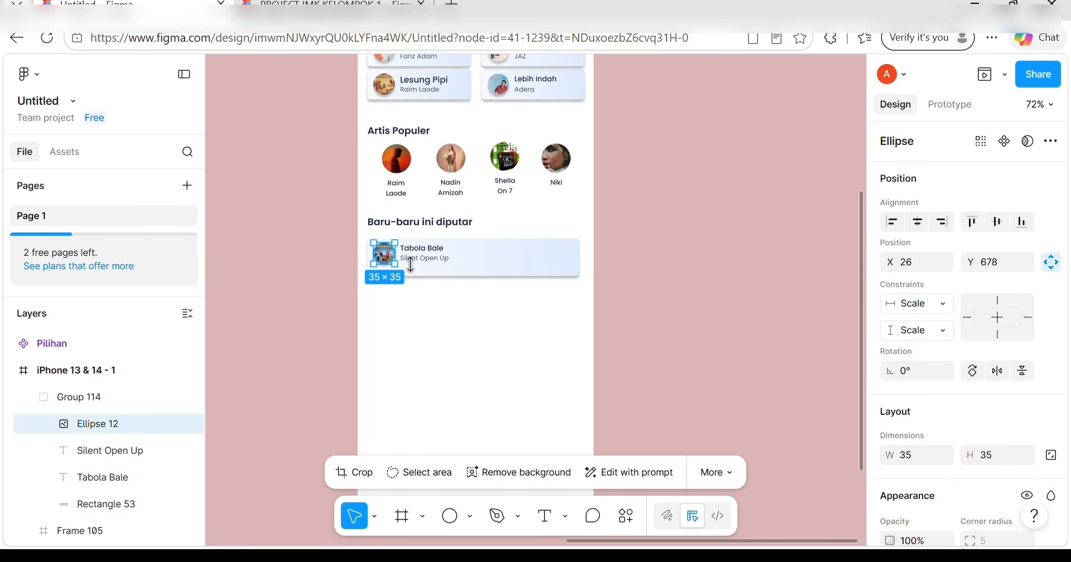
{"action": "scroll", "coordinate": [924, 368], "scroll_direction": "down", "scroll_amount": 5}
{"action": "left_click", "coordinate": [922, 198]}
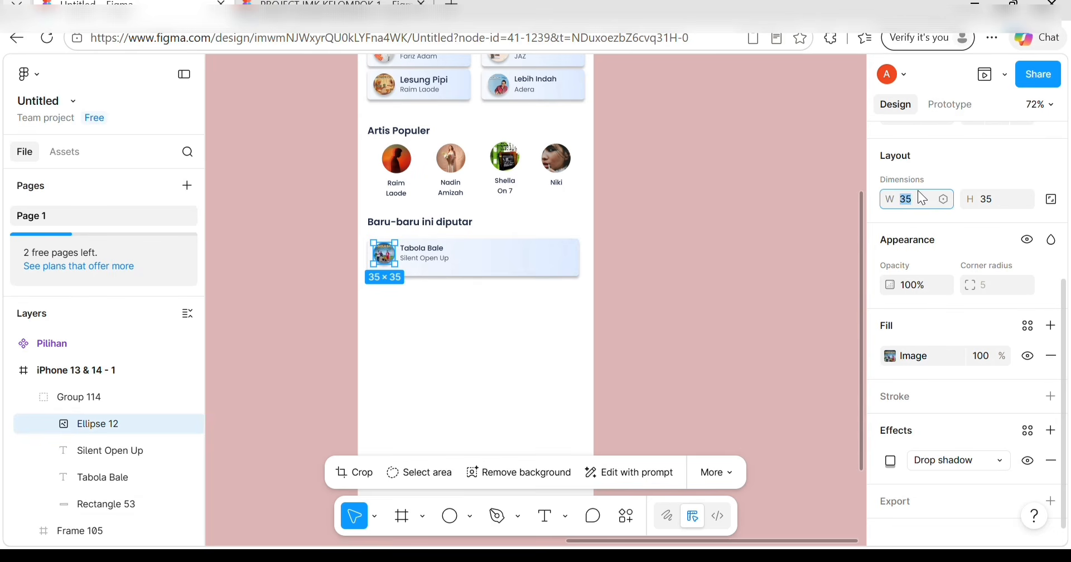
{"action": "type", "text": "51"}
{"action": "left_click", "coordinate": [995, 199]}
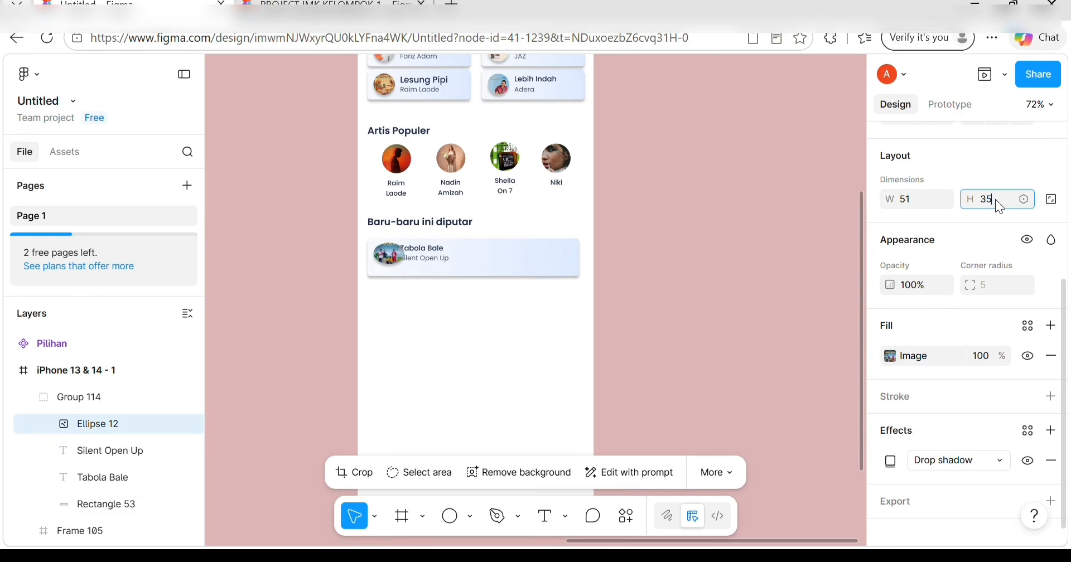
{"action": "type", "text": "4"}
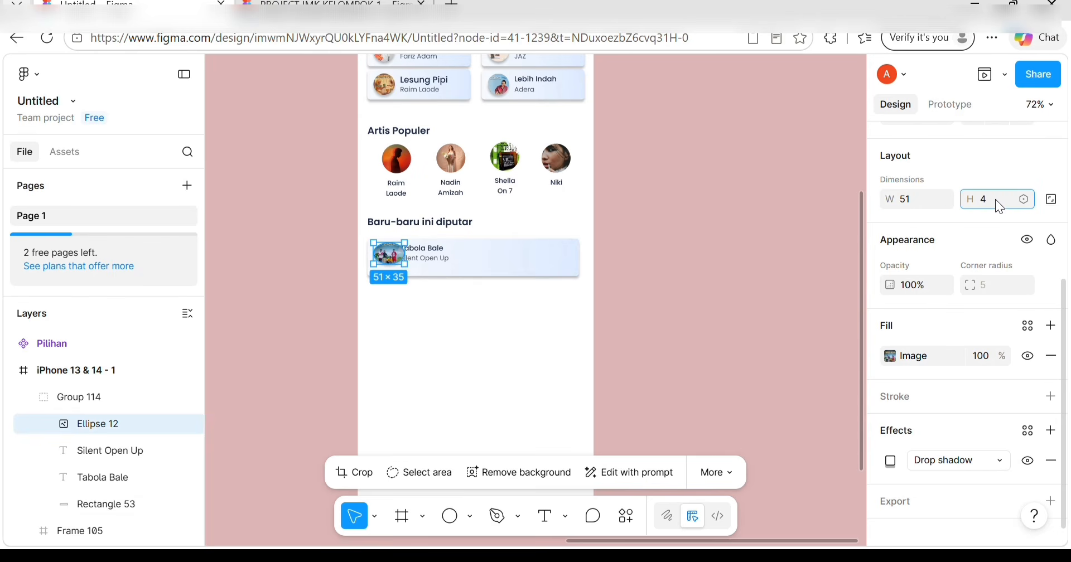
{"action": "type", "text": "8"}
{"action": "key", "text": "Return"}
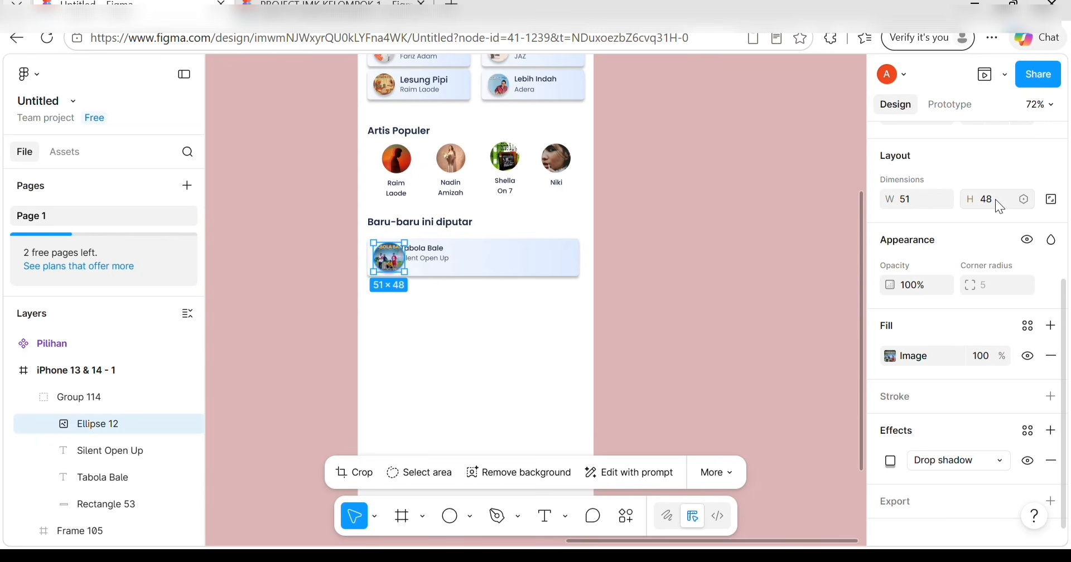
{"action": "left_click", "coordinate": [995, 199]}
{"action": "key", "text": "BackSpace"}
{"action": "type", "text": "51"}
{"action": "key", "text": "Return"}
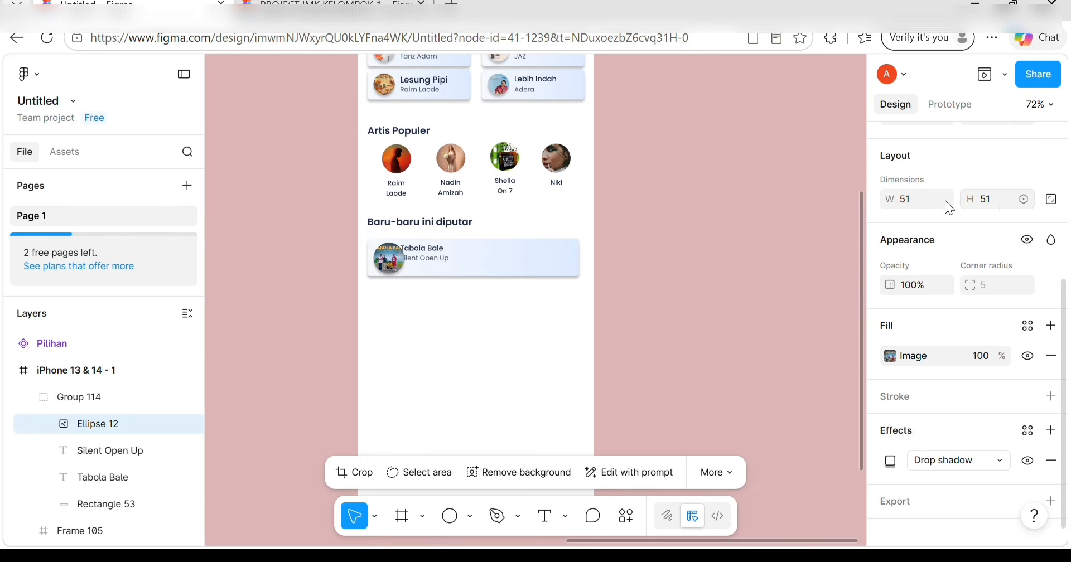
{"action": "left_click", "coordinate": [439, 261]}
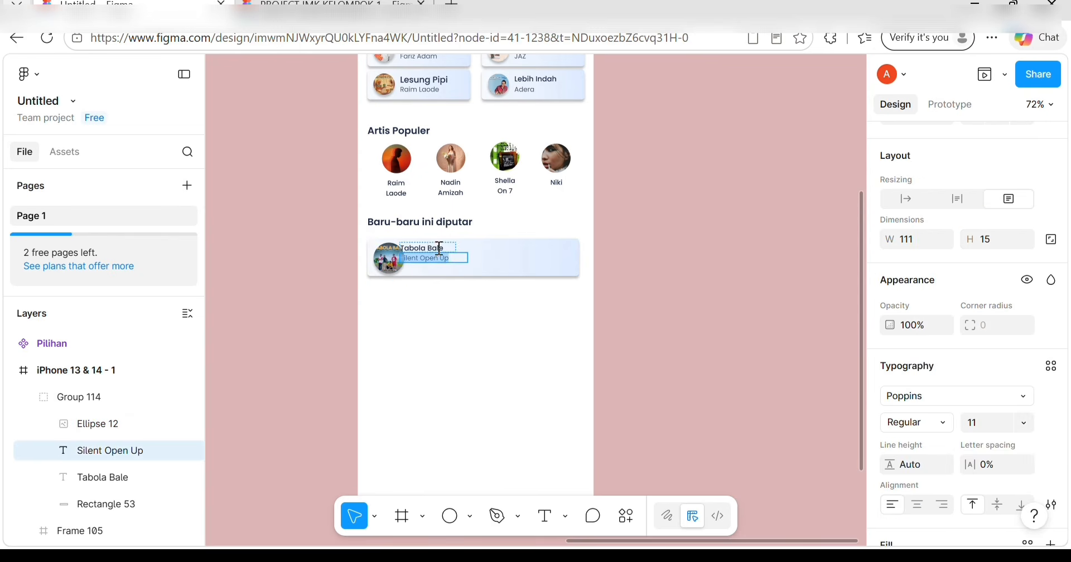
Make the Tabola Bale title 87×23, Regular, size 15, widened onto one line.
{"action": "left_click", "coordinate": [441, 247]}
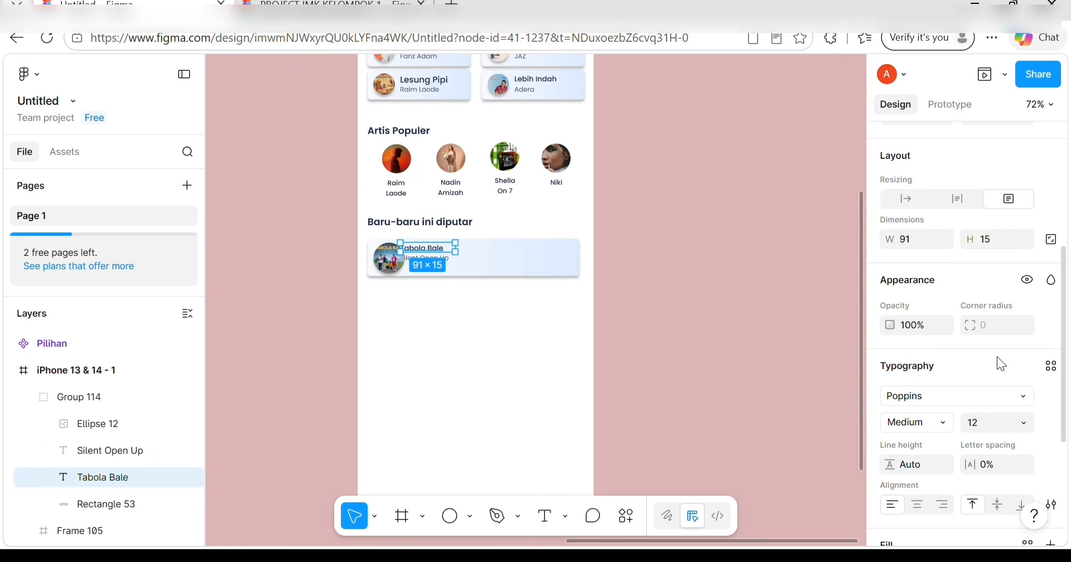
{"action": "scroll", "coordinate": [996, 357], "scroll_direction": "down", "scroll_amount": 3}
{"action": "scroll", "coordinate": [973, 410], "scroll_direction": "up", "scroll_amount": 3}
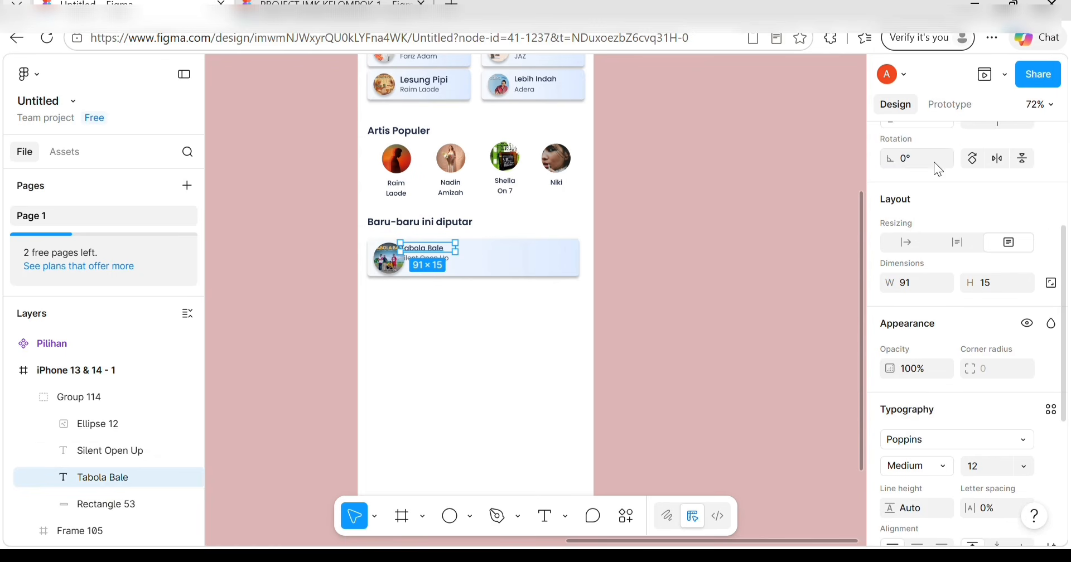
{"action": "left_click", "coordinate": [921, 283]}
{"action": "type", "text": "87"}
{"action": "left_click", "coordinate": [1002, 287]}
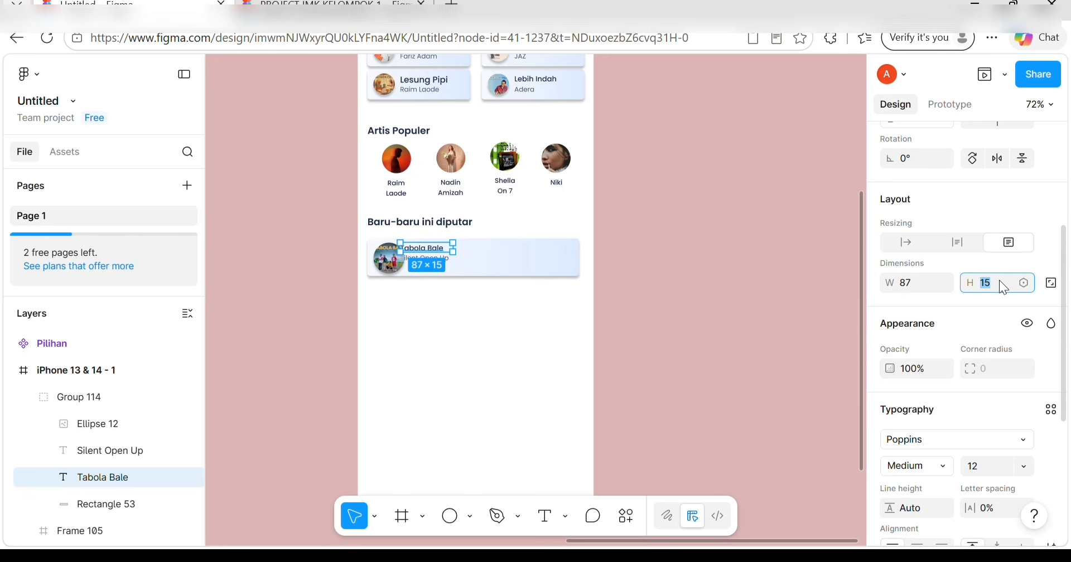
{"action": "type", "text": "23"}
{"action": "scroll", "coordinate": [915, 430], "scroll_direction": "down", "scroll_amount": 2}
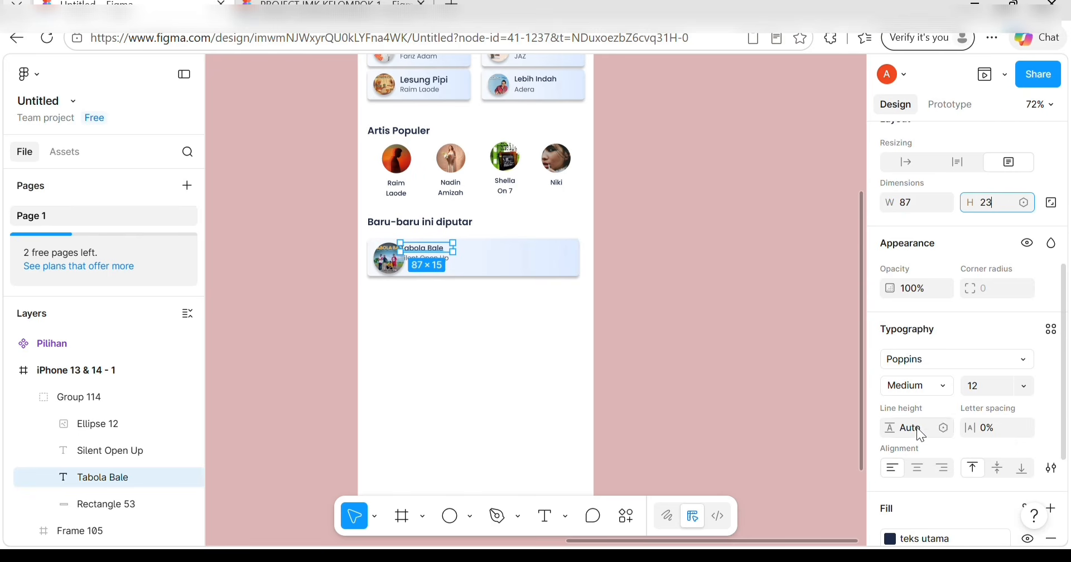
{"action": "left_click", "coordinate": [943, 385]}
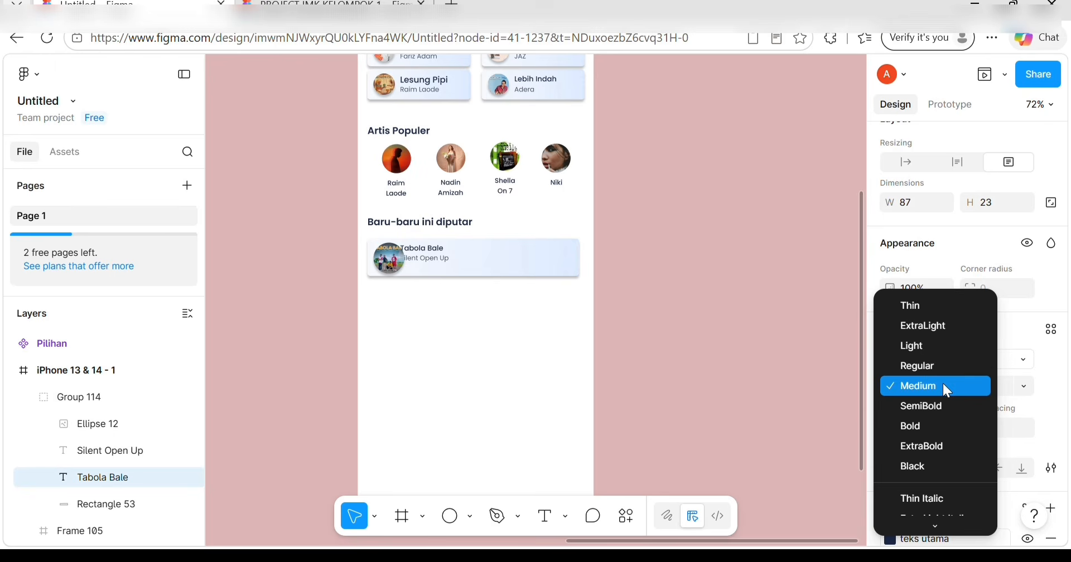
{"action": "left_click", "coordinate": [932, 369]}
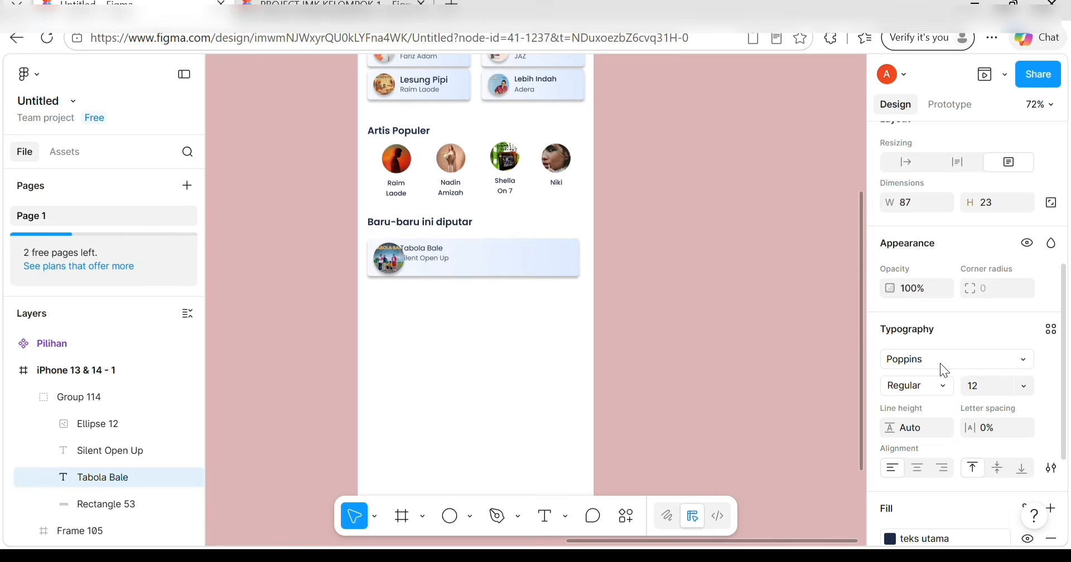
{"action": "left_click", "coordinate": [1026, 386]}
{"action": "left_click", "coordinate": [999, 287]}
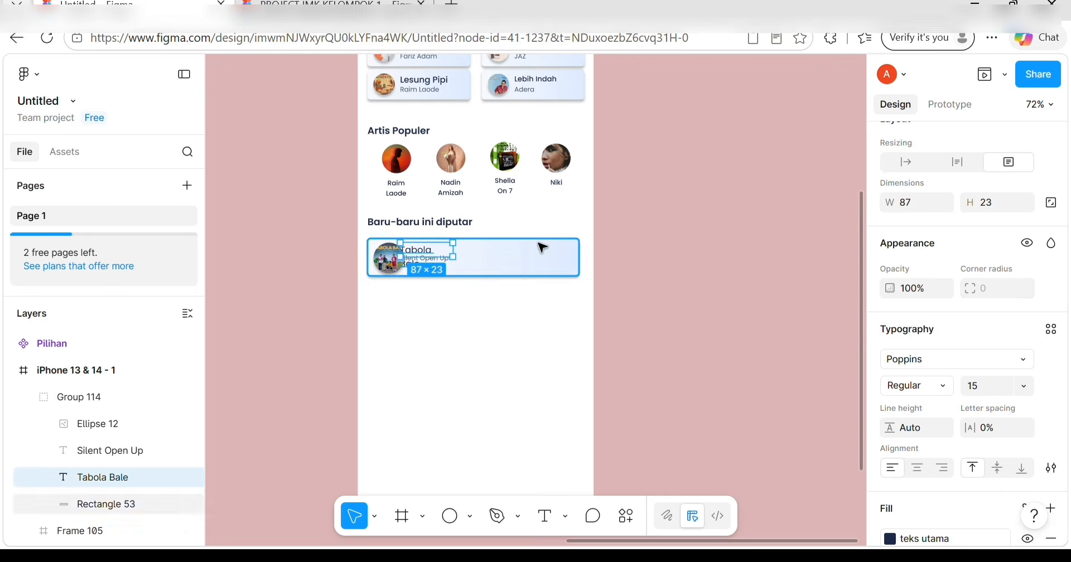
{"action": "left_click_drag", "start_coordinate": [424, 251], "coordinate": [486, 249]}
{"action": "left_click", "coordinate": [469, 334]}
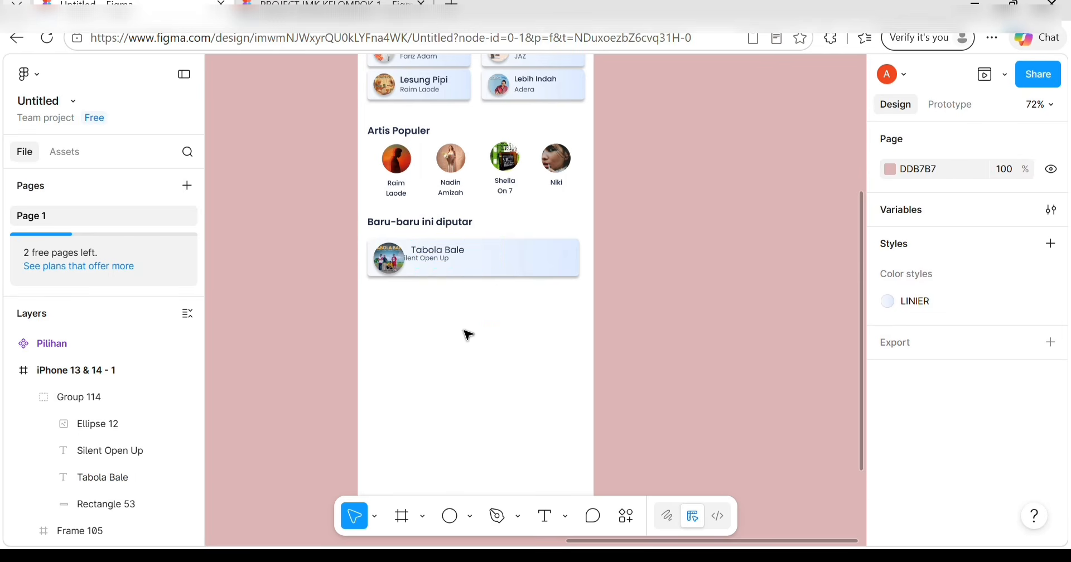
Set the Silent Open Up subtitle to 83×20, ExtraLight weight, size 13.
{"action": "left_click", "coordinate": [425, 254]}
{"action": "left_click", "coordinate": [432, 263]}
{"action": "left_click_drag", "start_coordinate": [434, 264], "coordinate": [444, 271]}
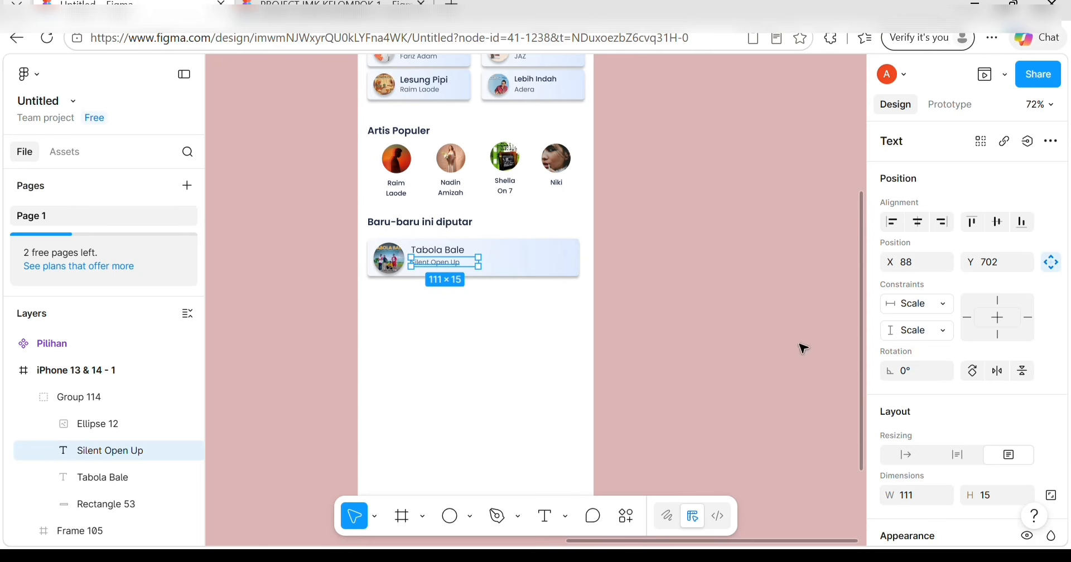
{"action": "scroll", "coordinate": [911, 273], "scroll_direction": "down", "scroll_amount": 1}
{"action": "scroll", "coordinate": [908, 266], "scroll_direction": "down", "scroll_amount": 4}
{"action": "left_click", "coordinate": [916, 218]}
{"action": "key", "text": "BackSpace"}
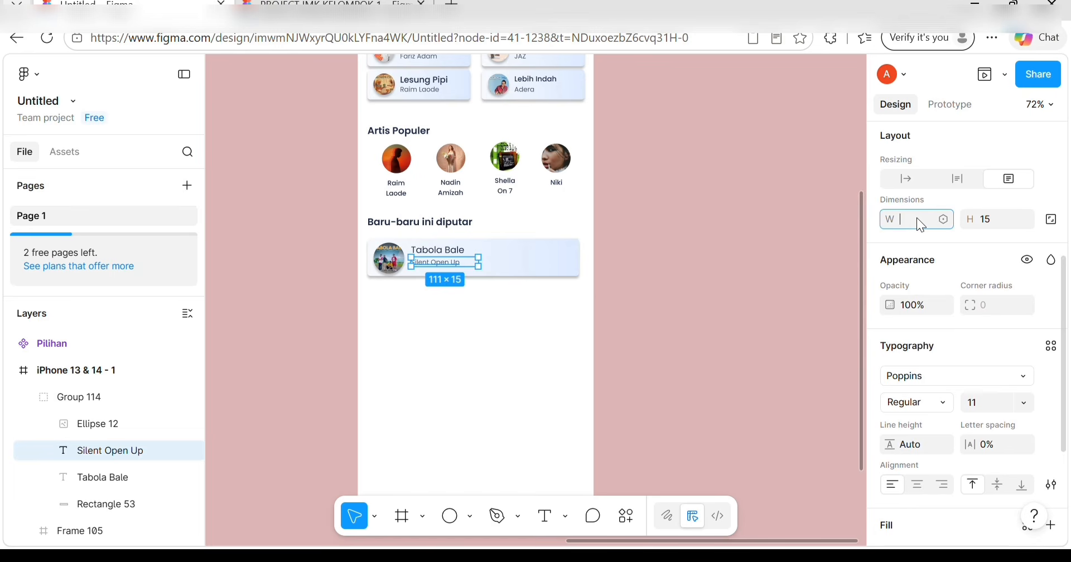
{"action": "left_click", "coordinate": [992, 221]}
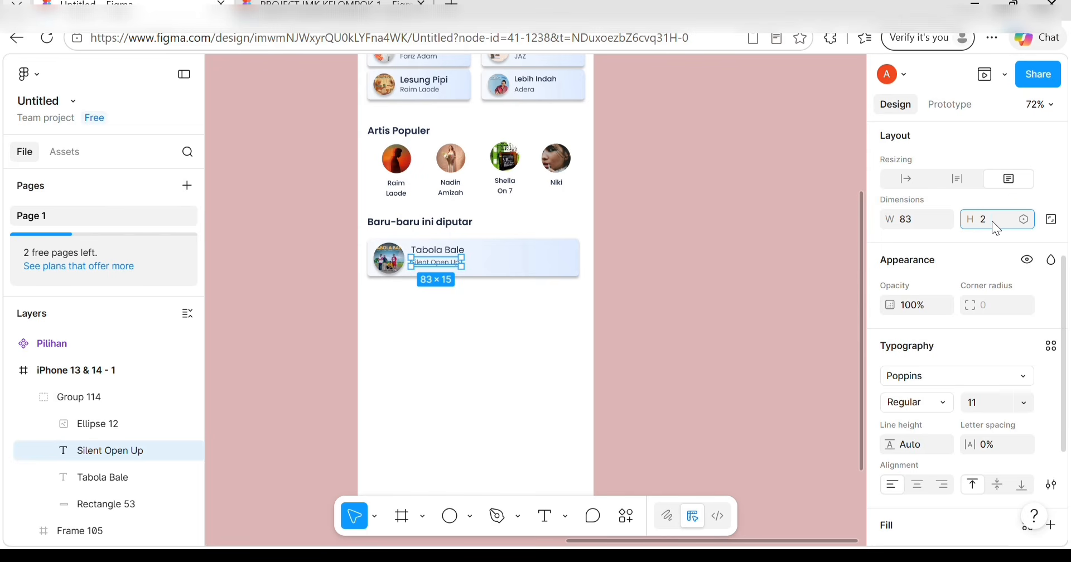
{"action": "left_click", "coordinate": [948, 401]}
{"action": "left_click", "coordinate": [932, 361]}
{"action": "left_click", "coordinate": [1023, 403]}
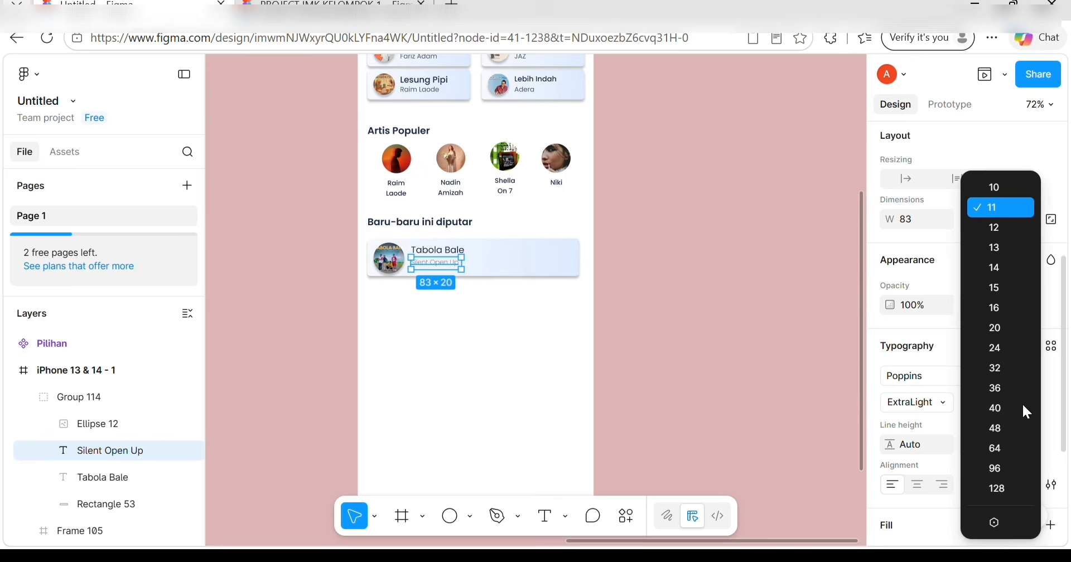
{"action": "left_click", "coordinate": [993, 249]}
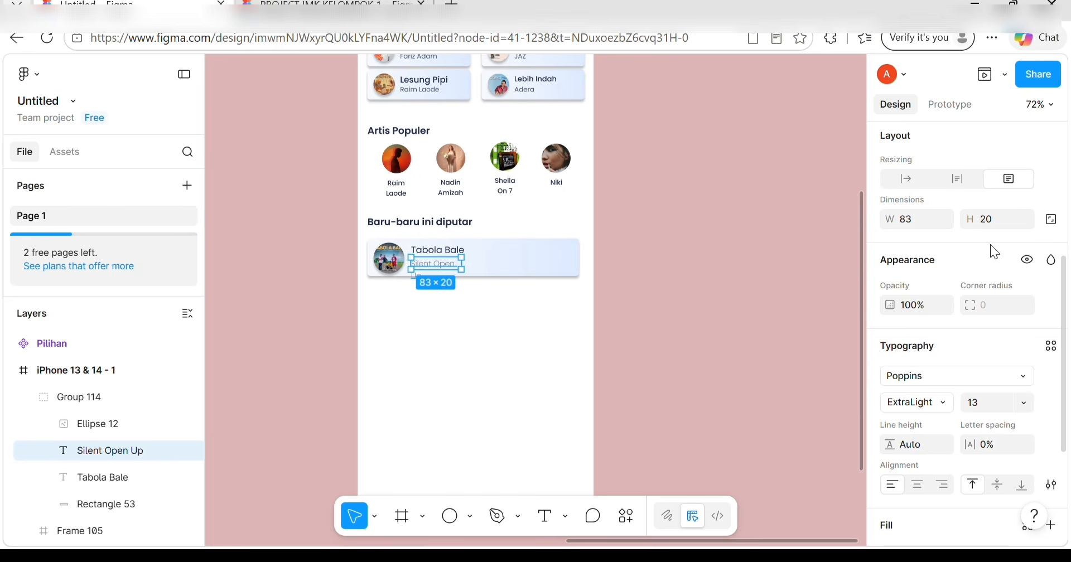
Apply the TEKS KE 2 colour style to the subtitle and widen its box to about 123.
{"action": "scroll", "coordinate": [941, 395], "scroll_direction": "down", "scroll_amount": 3}
{"action": "left_click", "coordinate": [1027, 348]}
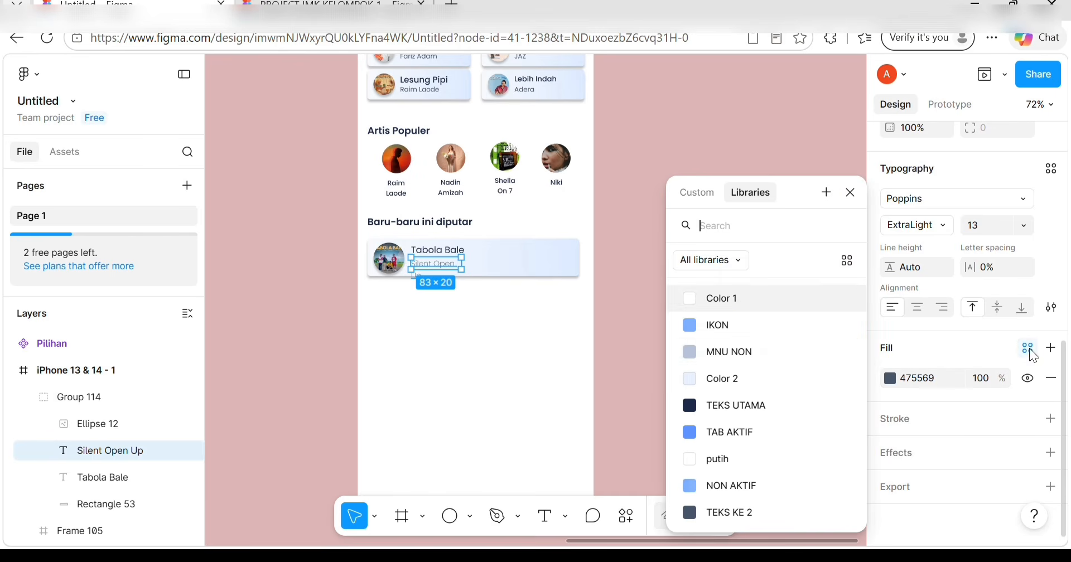
{"action": "scroll", "coordinate": [758, 360], "scroll_direction": "down", "scroll_amount": 4}
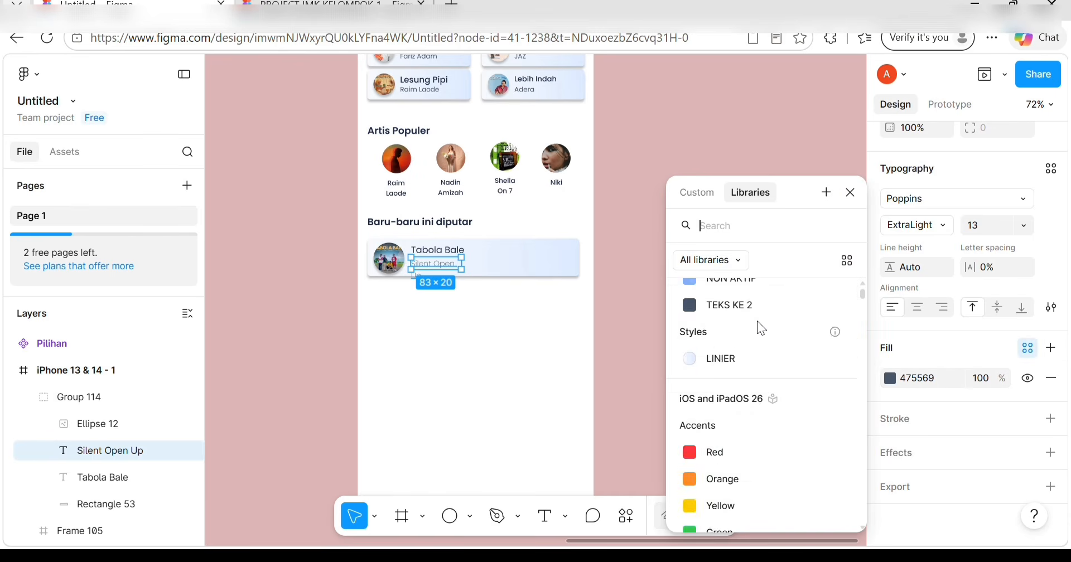
{"action": "left_click", "coordinate": [759, 303]}
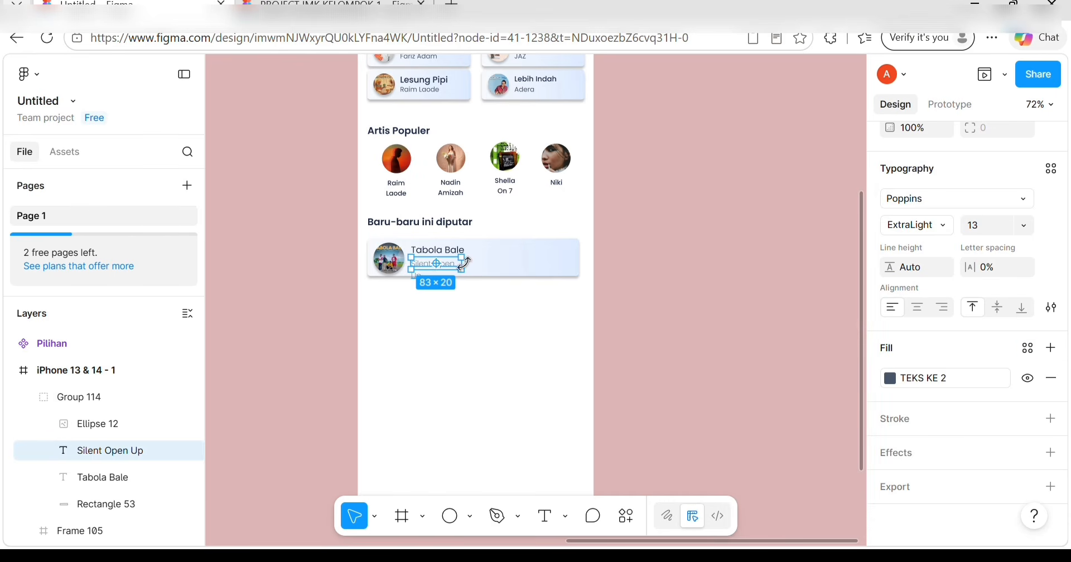
{"action": "left_click_drag", "start_coordinate": [461, 261], "coordinate": [489, 262]}
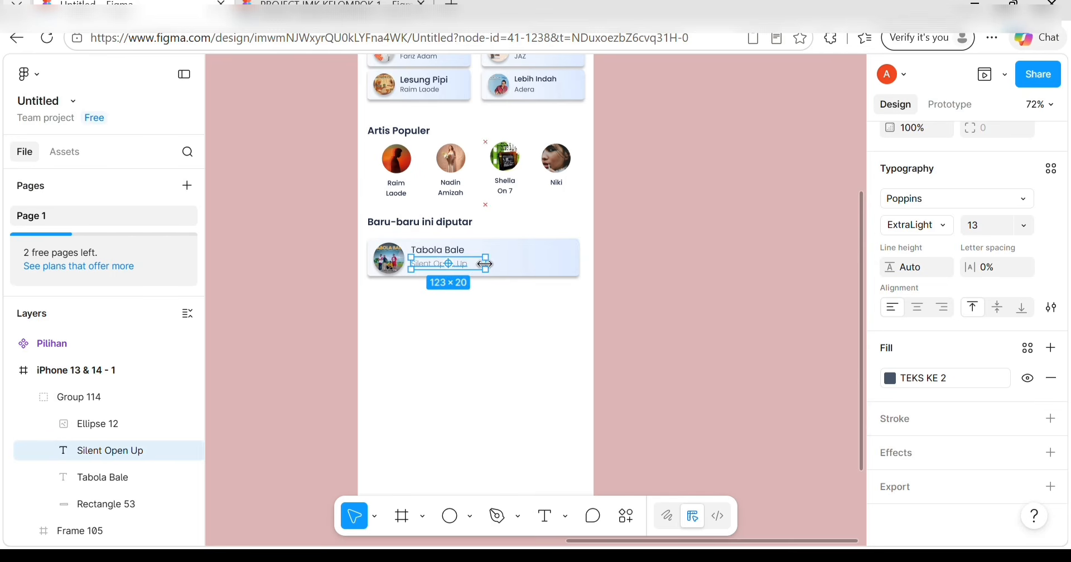
Retype the card's title as 'Favorite Girl' and its artist as 'Justin Biebier'.
{"action": "double_click", "coordinate": [457, 249]}
{"action": "key", "text": "BackSpace"}
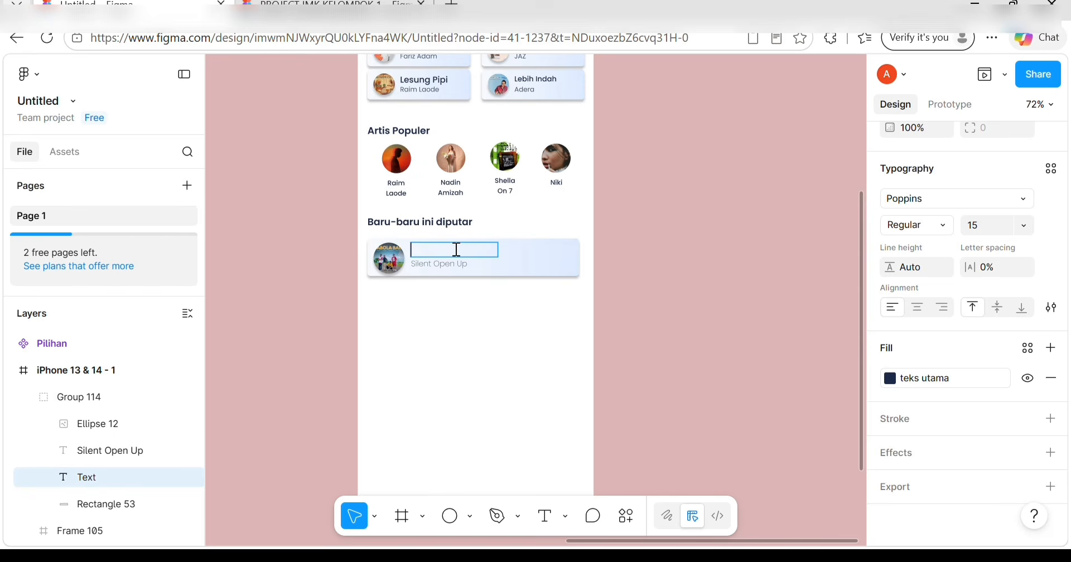
{"action": "type", "text": "Favorite Girl"}
{"action": "double_click", "coordinate": [458, 264]}
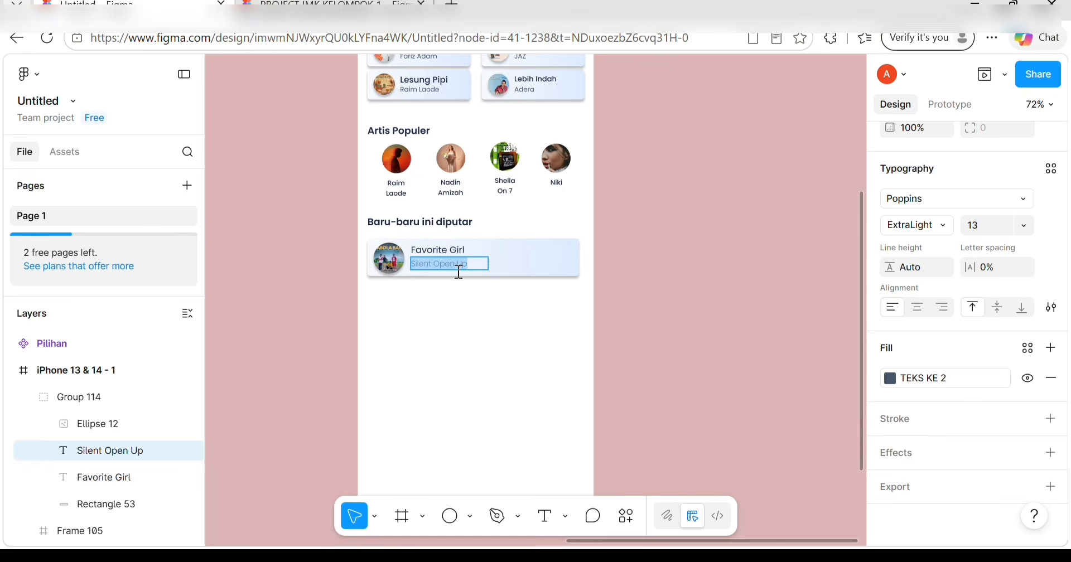
{"action": "key", "text": "BackSpace"}
{"action": "type", "text": "Justin"}
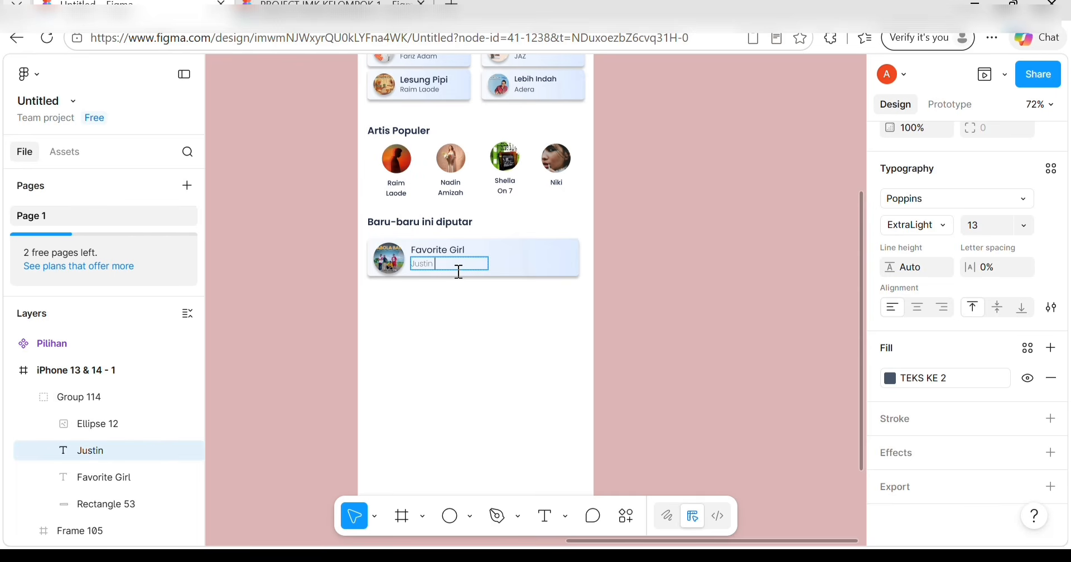
{"action": "type", "text": " Bier"}
{"action": "key", "text": "BackSpace"}
{"action": "type", "text": "beir"}
{"action": "left_click", "coordinate": [490, 325]}
{"action": "left_click", "coordinate": [492, 323]}
{"action": "left_click", "coordinate": [480, 270]}
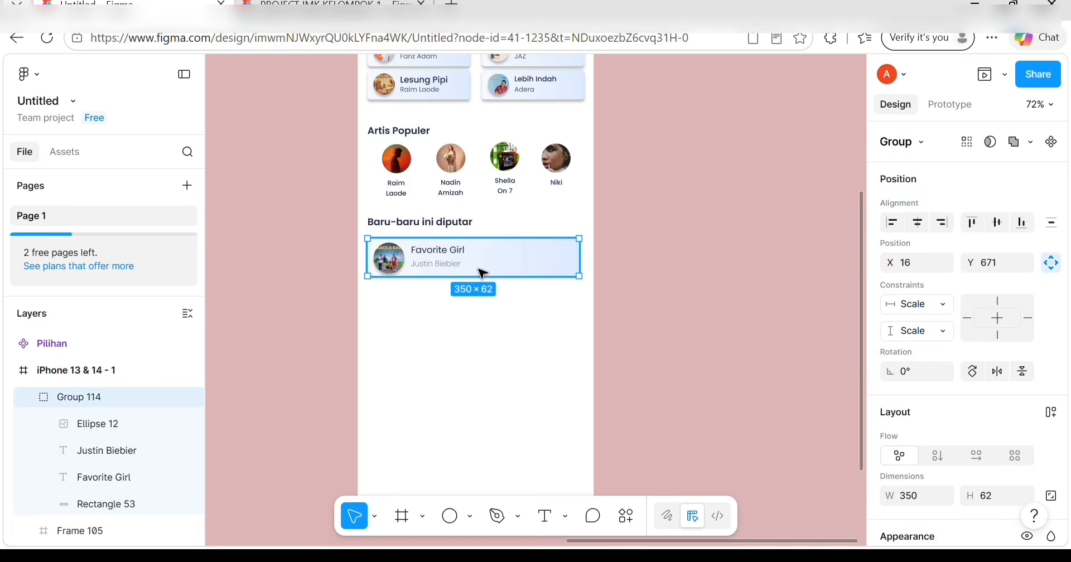
{"action": "left_click", "coordinate": [517, 321]}
Check the Favorite Girl title, then pan the canvas over to the Menu component.
{"action": "scroll", "coordinate": [450, 270], "scroll_direction": "up", "scroll_amount": 5, "text": "ctrl"}
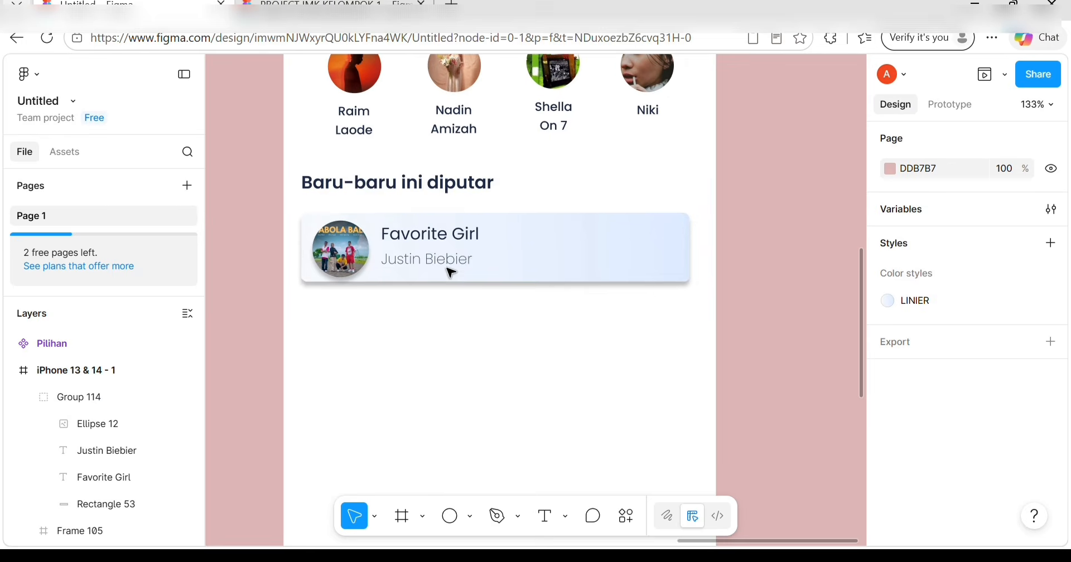
{"action": "double_click", "coordinate": [454, 237]}
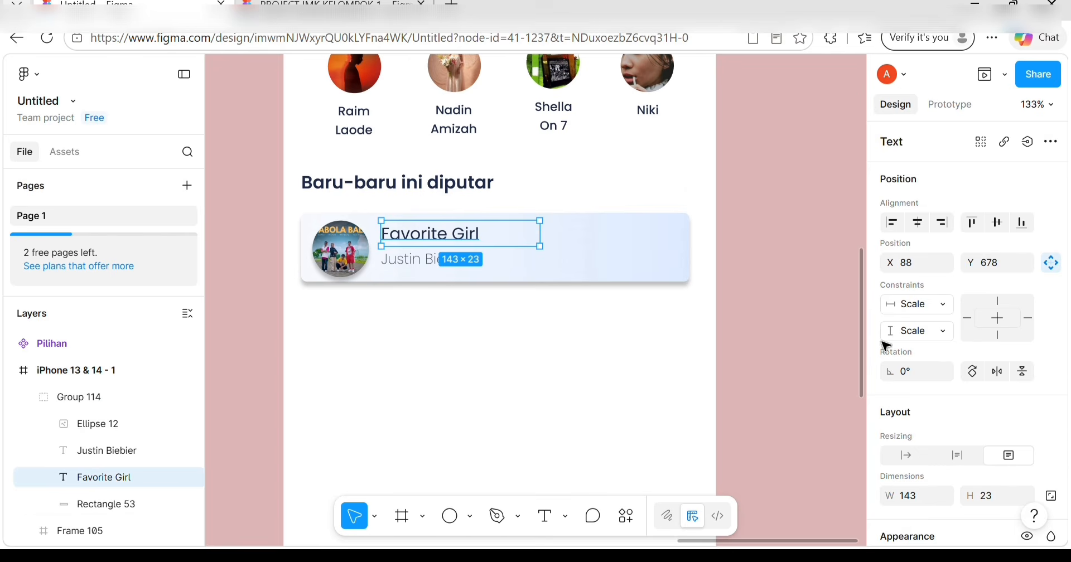
{"action": "scroll", "coordinate": [949, 352], "scroll_direction": "down", "scroll_amount": 5}
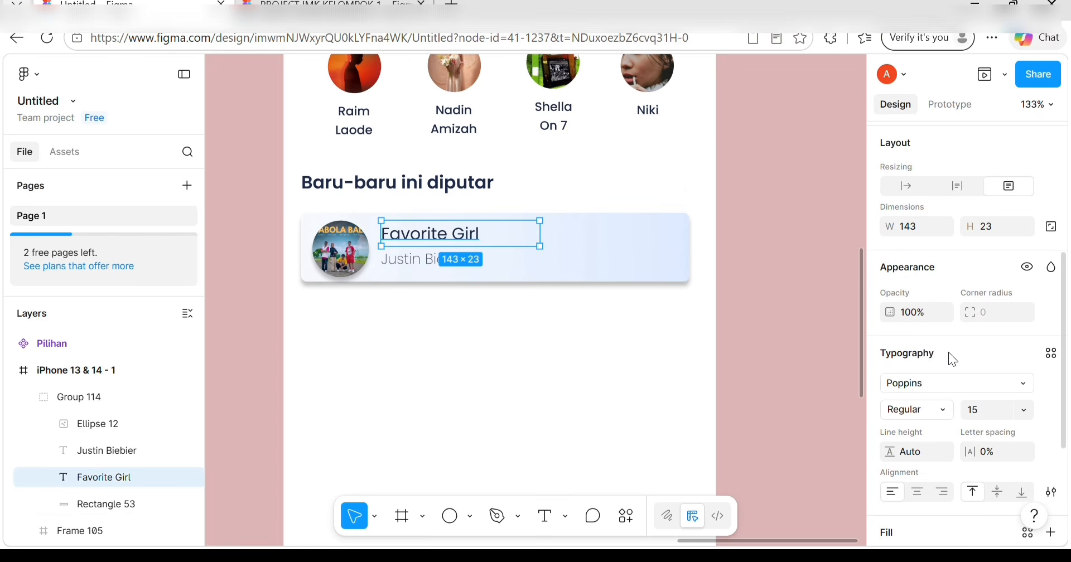
{"action": "left_click", "coordinate": [784, 256]}
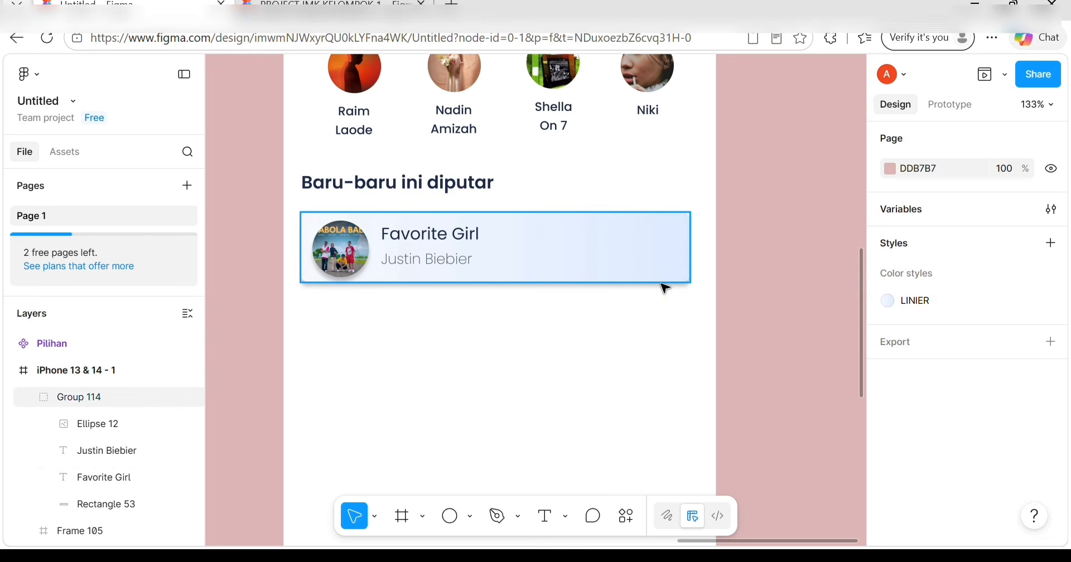
{"action": "scroll", "coordinate": [772, 282], "scroll_direction": "right", "scroll_amount": 3}
{"action": "scroll", "coordinate": [772, 282], "scroll_direction": "down", "scroll_amount": 5}
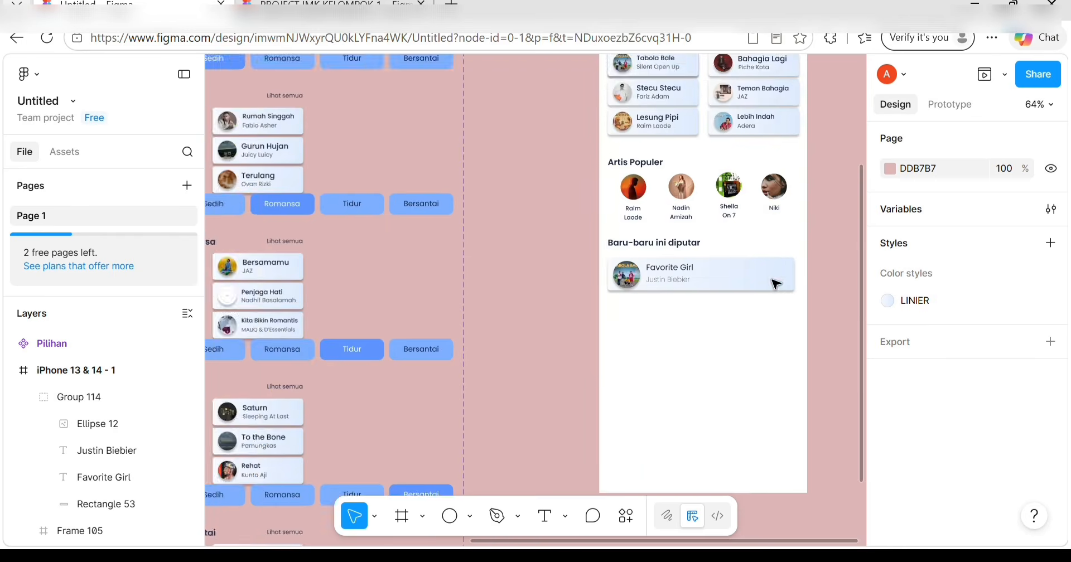
{"action": "scroll", "coordinate": [775, 284], "scroll_direction": "right", "scroll_amount": 6}
{"action": "scroll", "coordinate": [776, 283], "scroll_direction": "down", "scroll_amount": 3}
{"action": "scroll", "coordinate": [775, 283], "scroll_direction": "right", "scroll_amount": 4}
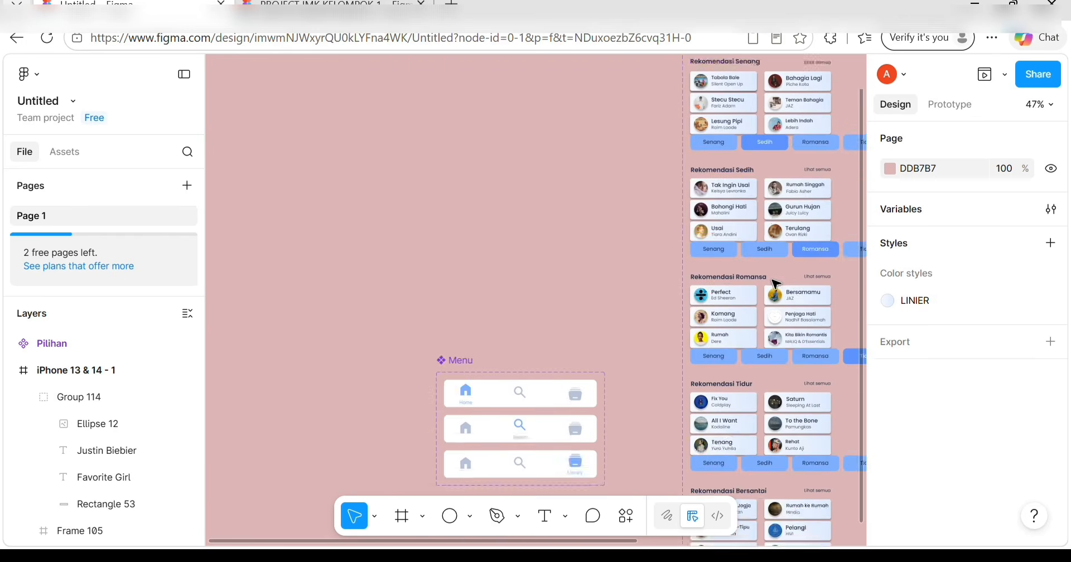
{"action": "scroll", "coordinate": [742, 275], "scroll_direction": "down", "scroll_amount": 5}
{"action": "scroll", "coordinate": [561, 264], "scroll_direction": "up", "scroll_amount": 3}
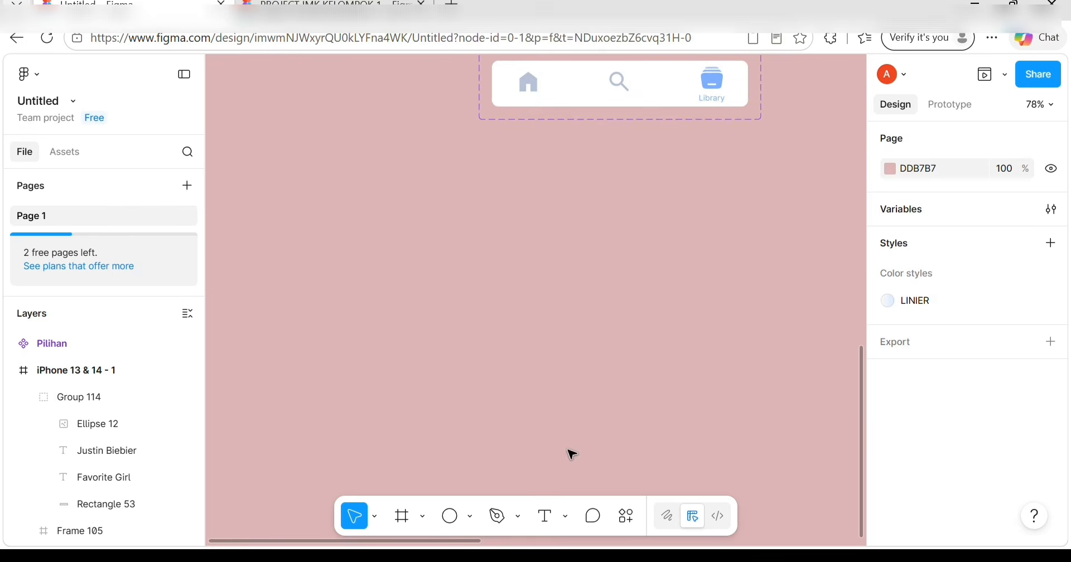
Import the 24×24 material-symbols add-circle-outline icon from Iconify as a frame.
{"action": "left_click", "coordinate": [625, 516]}
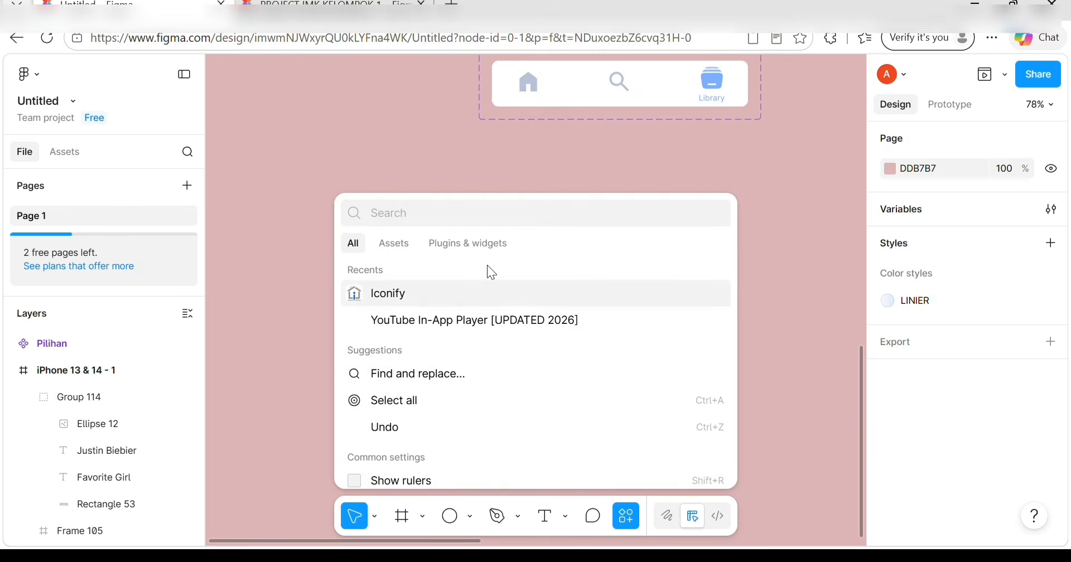
{"action": "left_click", "coordinate": [499, 288]}
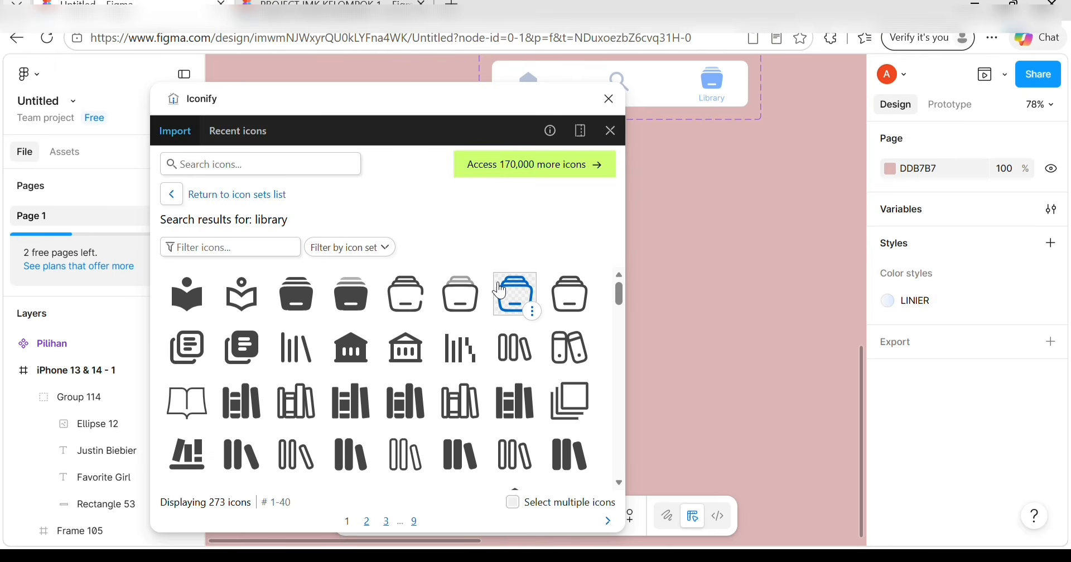
{"action": "left_click", "coordinate": [218, 162]}
{"action": "type", "text": "add"}
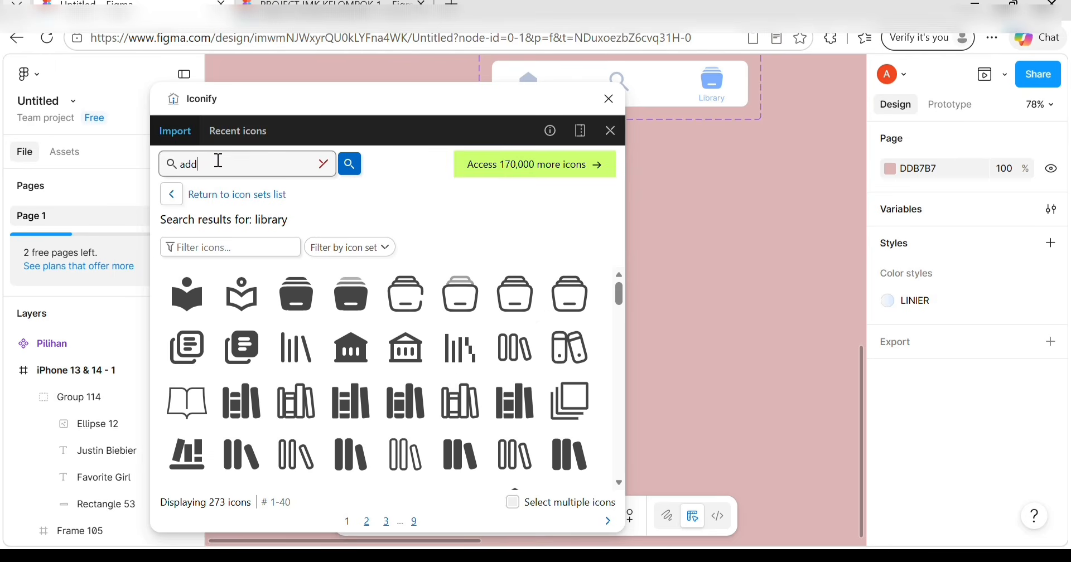
{"action": "type", "text": " circle"}
{"action": "key", "text": "Return"}
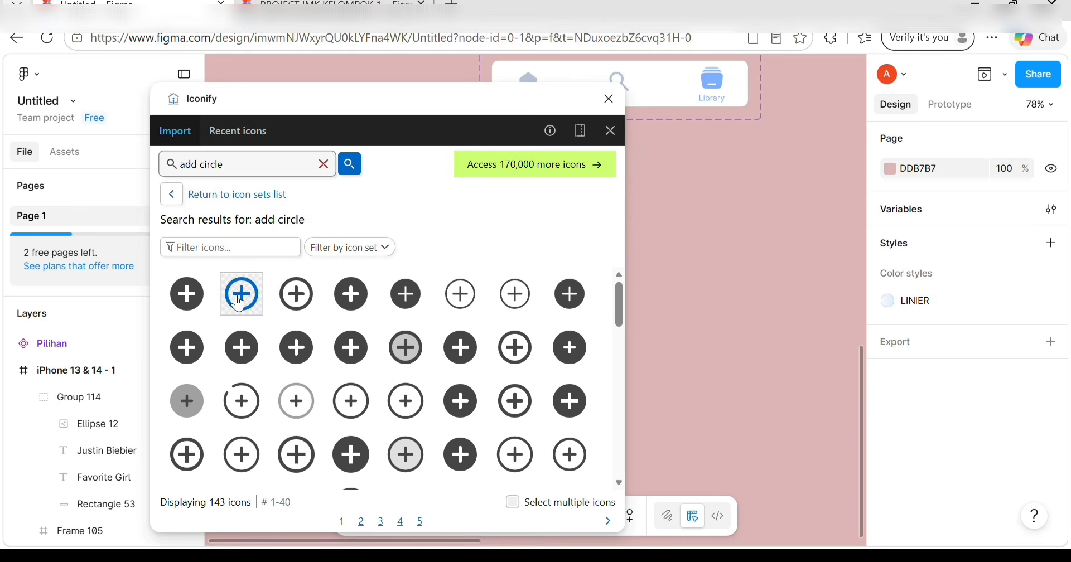
{"action": "left_click", "coordinate": [241, 304]}
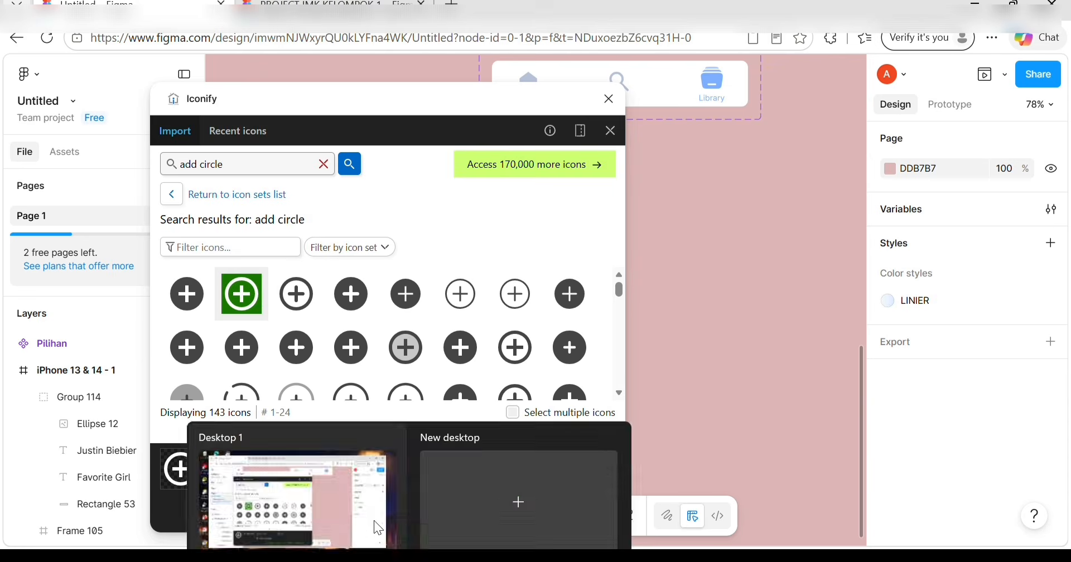
{"action": "left_click", "coordinate": [377, 525]}
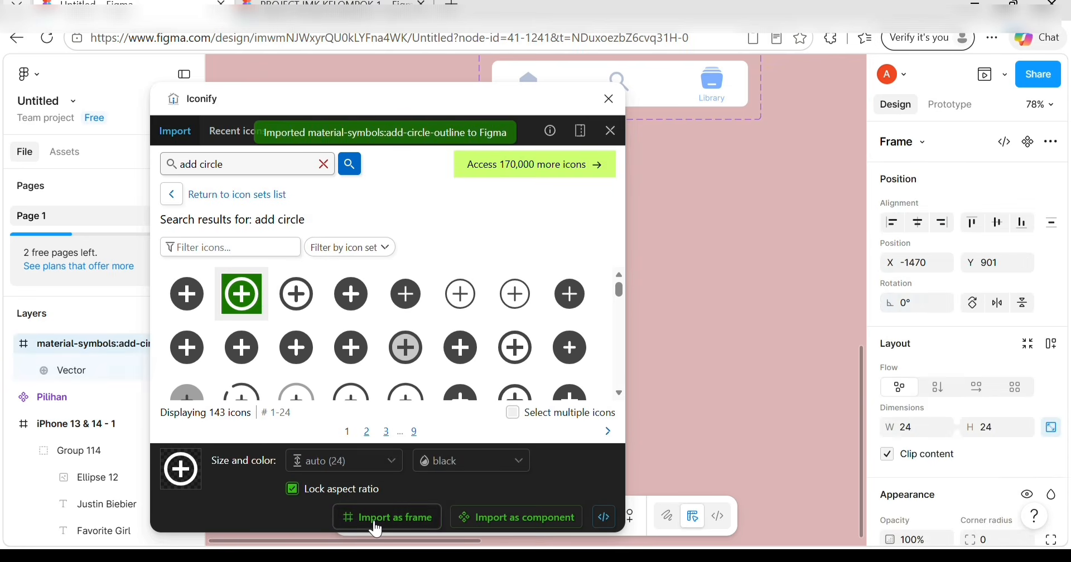
{"action": "left_click", "coordinate": [609, 99]}
{"action": "scroll", "coordinate": [574, 252], "scroll_direction": "up", "scroll_amount": 5}
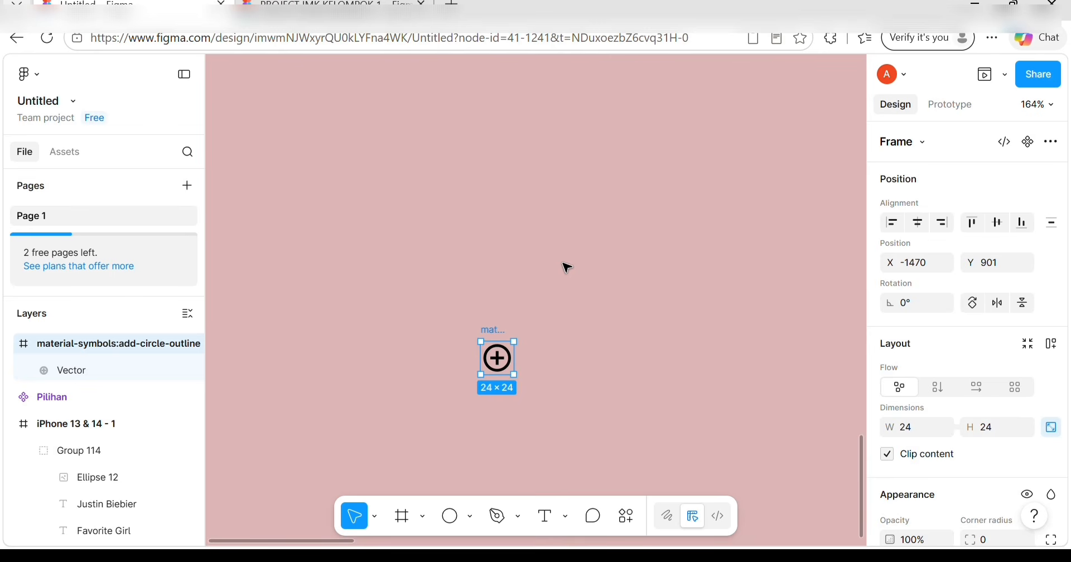
Resize the add-circle icon frame to 30×30.
{"action": "left_click", "coordinate": [927, 426]}
{"action": "key", "text": "BackSpace"}
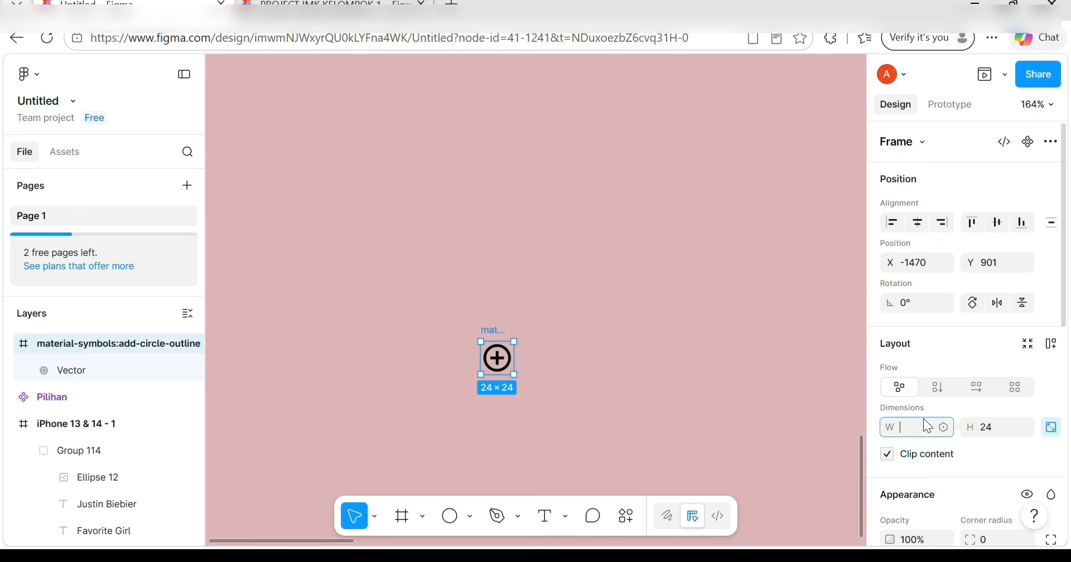
{"action": "type", "text": "30"}
{"action": "left_click", "coordinate": [984, 433]}
{"action": "type", "text": "30"}
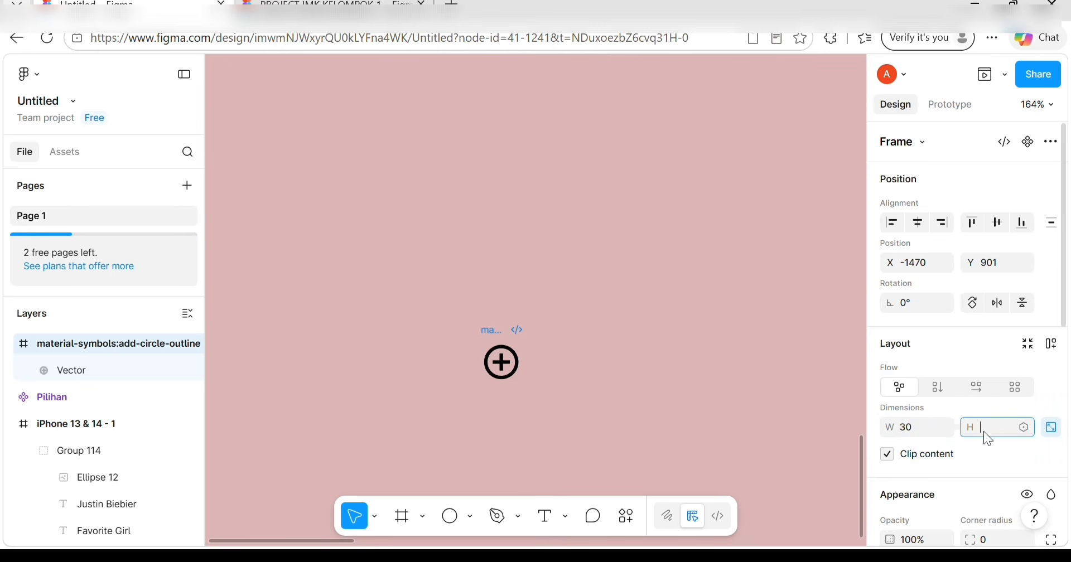
{"action": "type", "text": "30"}
{"action": "key", "text": "Return"}
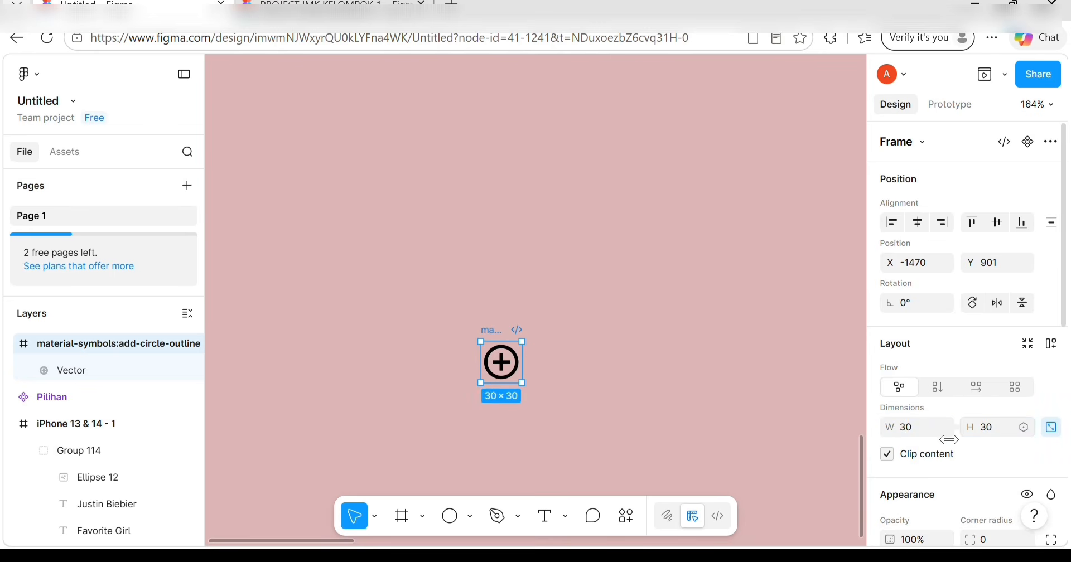
{"action": "left_click", "coordinate": [550, 394]}
Fill the icon's vector shape with the IKON colour style.
{"action": "left_click", "coordinate": [501, 363]}
{"action": "left_click_drag", "start_coordinate": [455, 321], "coordinate": [536, 388]}
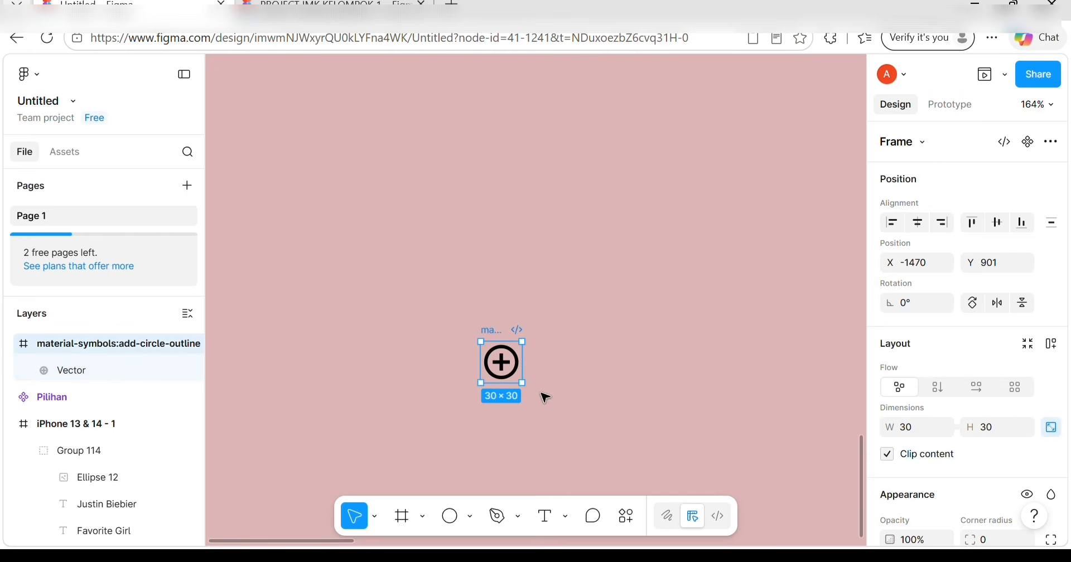
{"action": "left_click", "coordinate": [512, 369]}
{"action": "scroll", "coordinate": [982, 334], "scroll_direction": "down", "scroll_amount": 3}
{"action": "left_click", "coordinate": [1027, 348]}
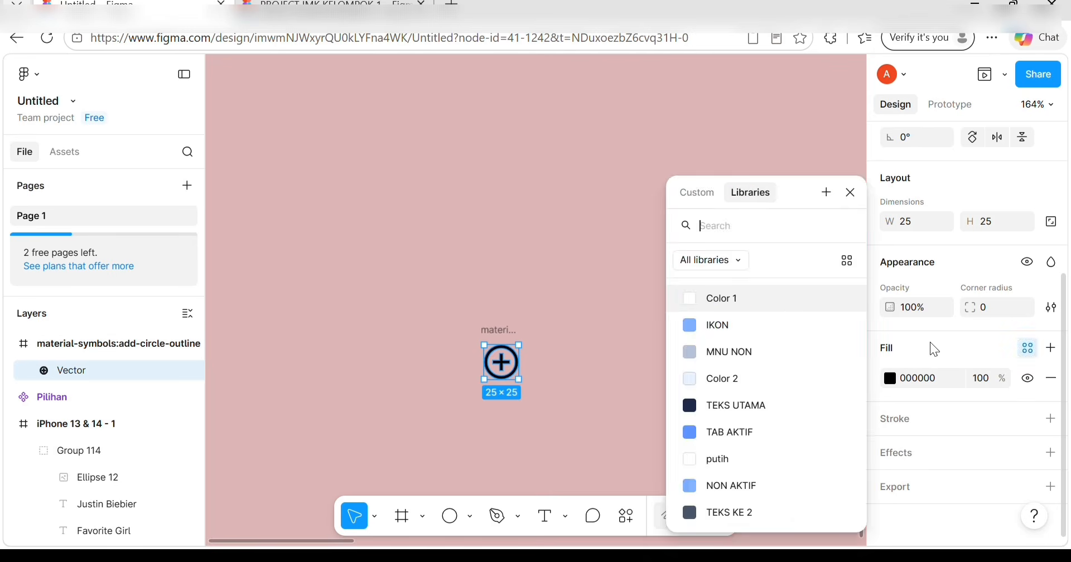
{"action": "left_click", "coordinate": [748, 326]}
{"action": "left_click", "coordinate": [558, 318]}
Wrap the 30×30 icon frame in a new frame, Frame 106.
{"action": "left_click", "coordinate": [491, 331]}
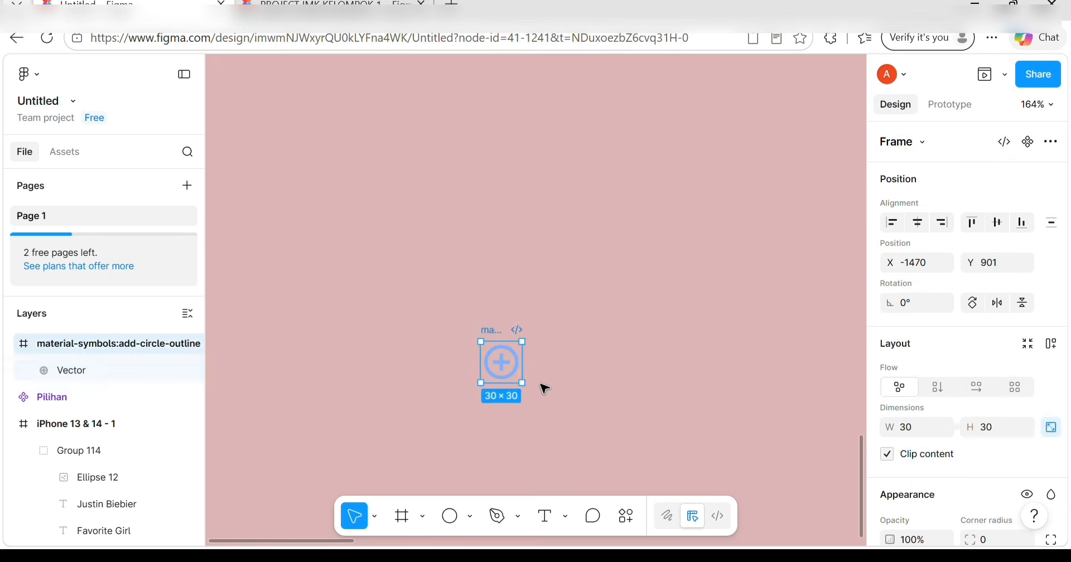
{"action": "left_click_drag", "start_coordinate": [432, 318], "coordinate": [531, 407]}
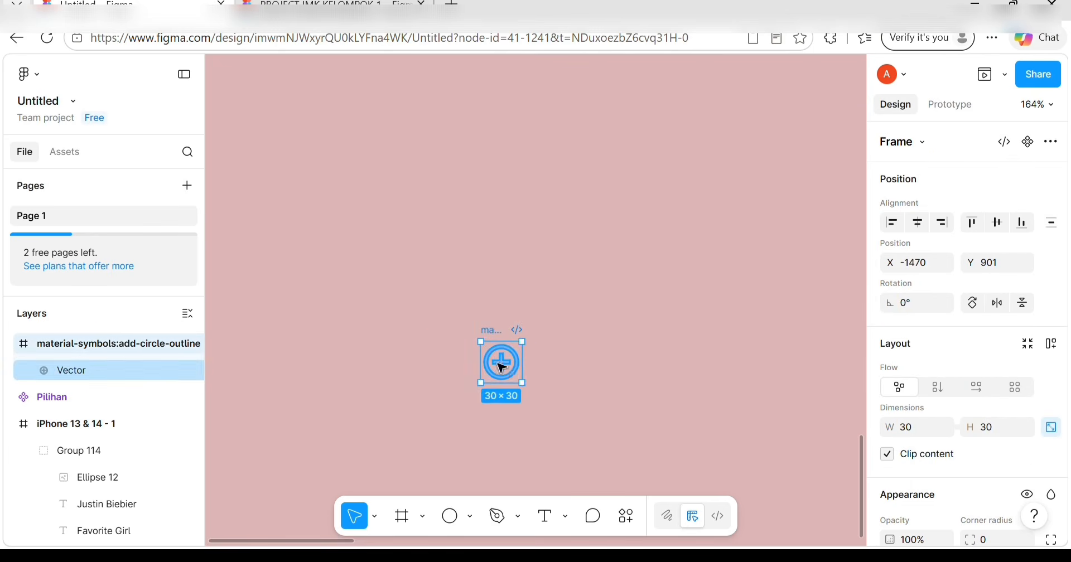
{"action": "right_click", "coordinate": [519, 343]}
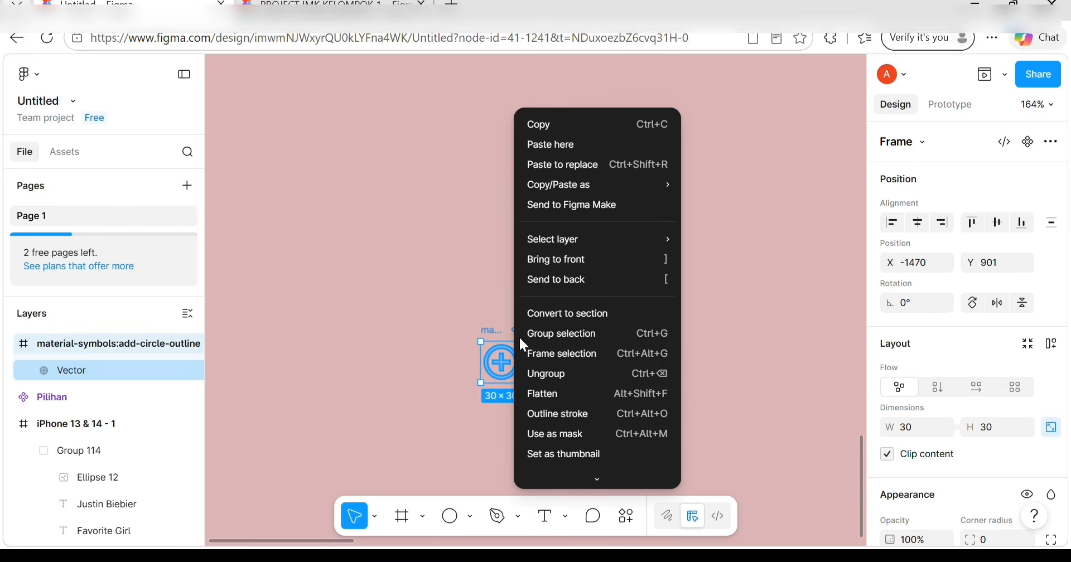
{"action": "left_click", "coordinate": [551, 351]}
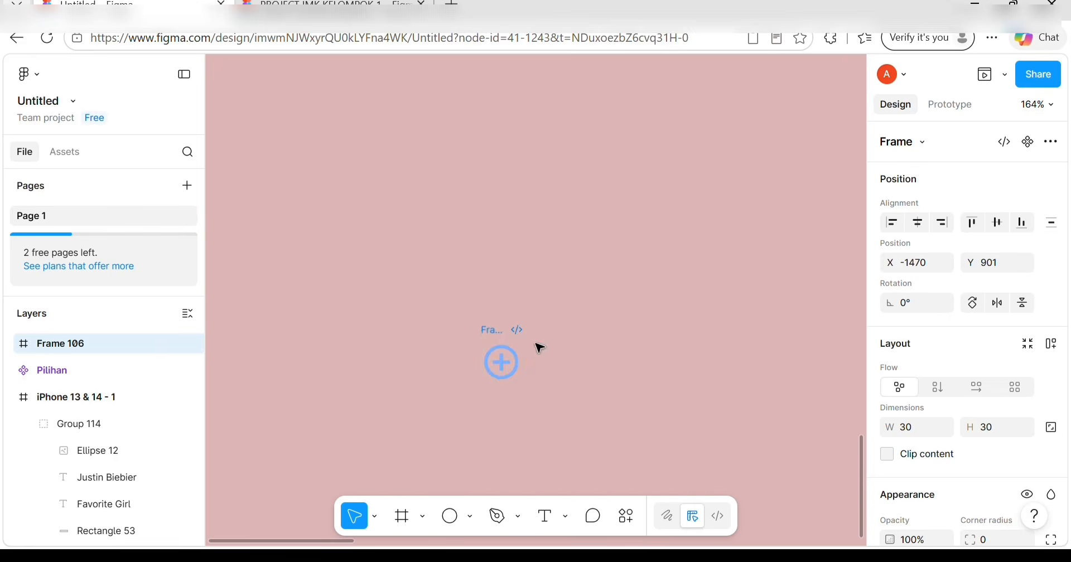
Turn Frame 106 into a component with Default and Variant2 variants.
{"action": "left_click", "coordinate": [1027, 144]}
{"action": "left_click", "coordinate": [1011, 143]}
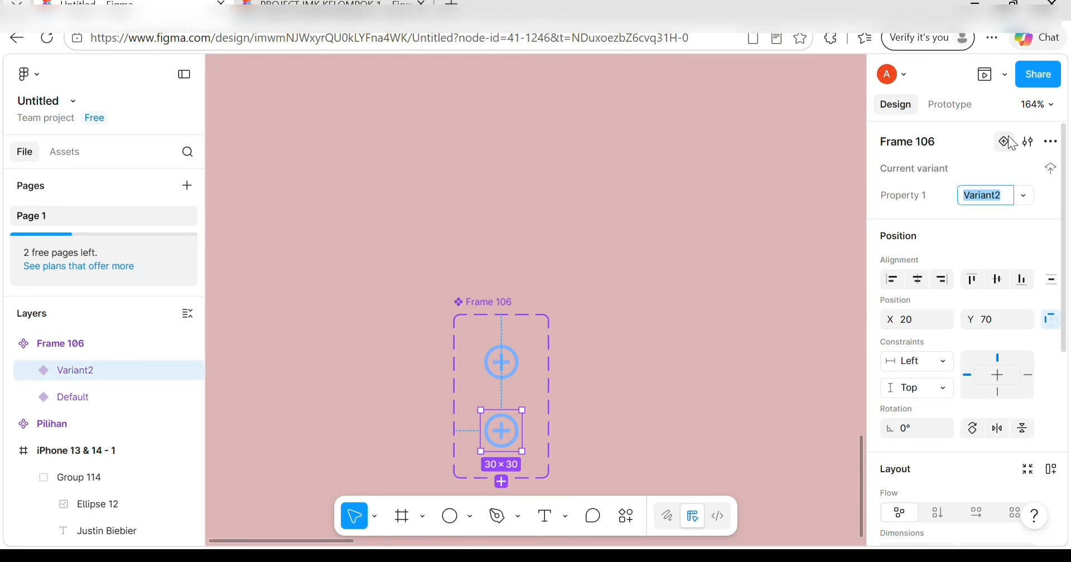
{"action": "left_click", "coordinate": [504, 434]}
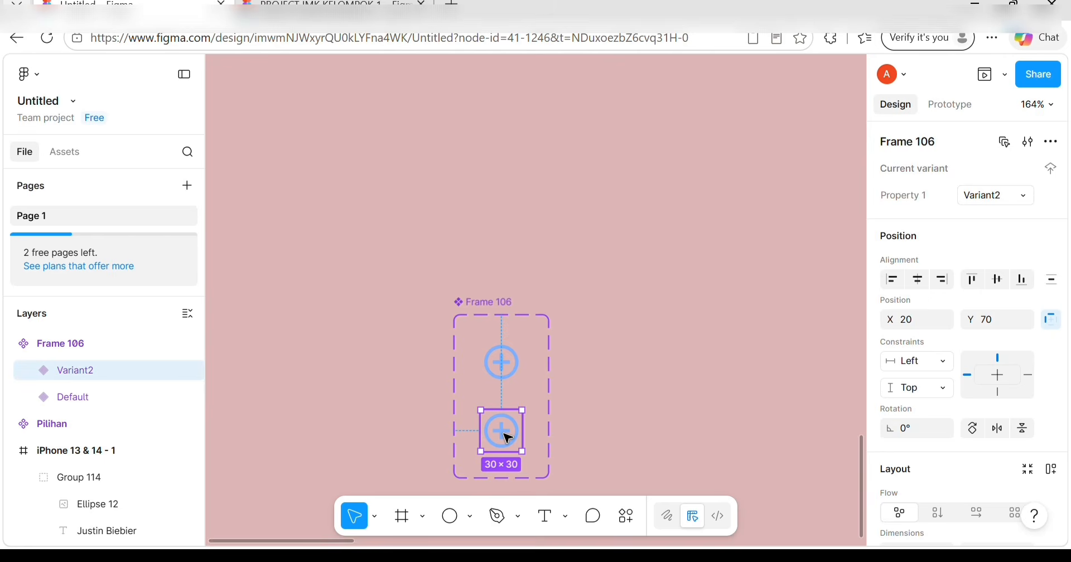
{"action": "left_click", "coordinate": [507, 438]}
Import a 24×24 check-circle icon from Iconify into Variant2.
{"action": "left_click", "coordinate": [627, 516]}
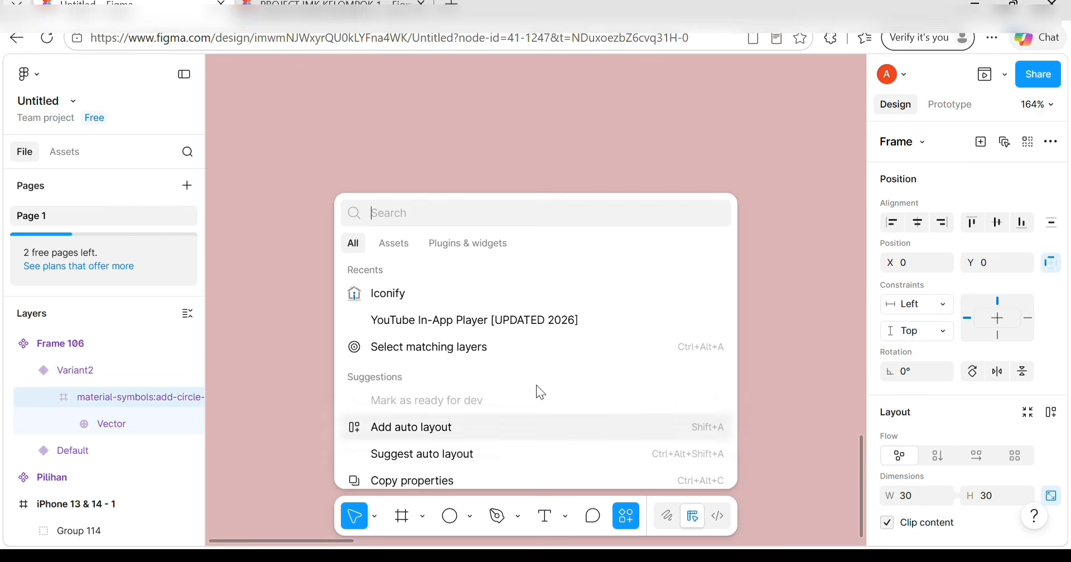
{"action": "left_click", "coordinate": [421, 295]}
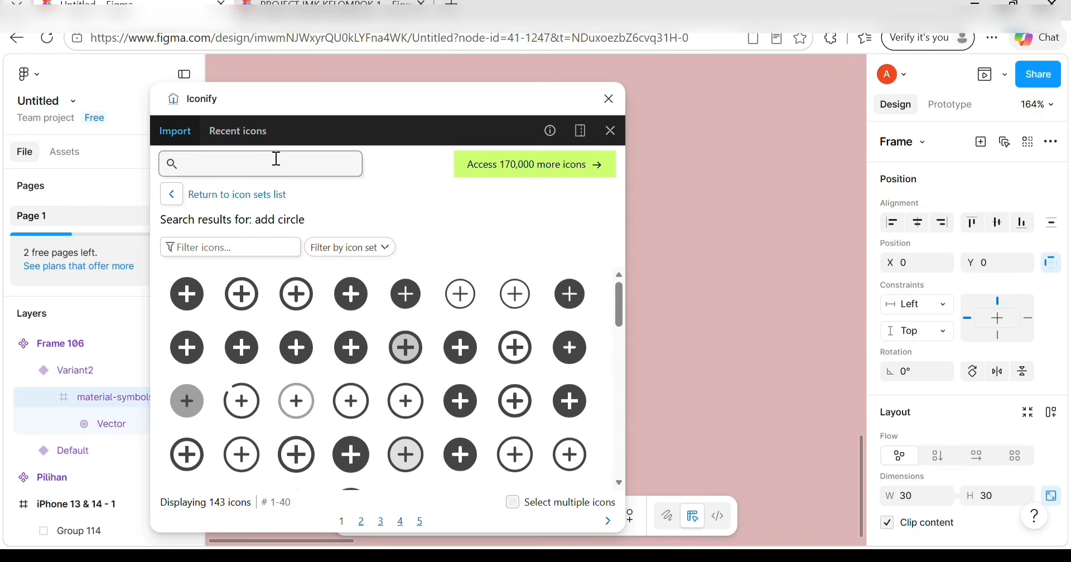
{"action": "type", "text": "che"}
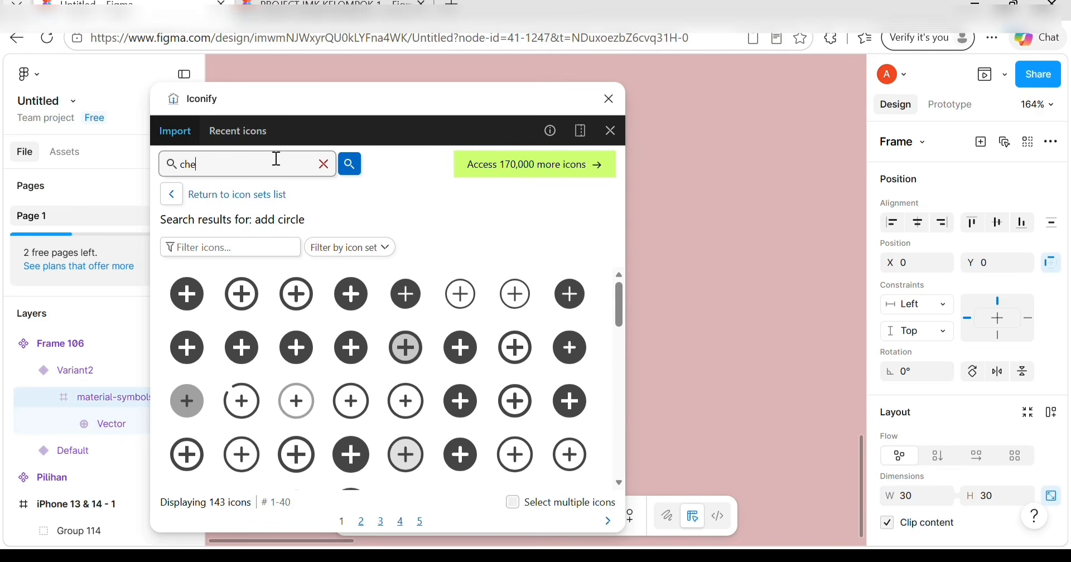
{"action": "type", "text": "ck circle"}
{"action": "key", "text": "Return"}
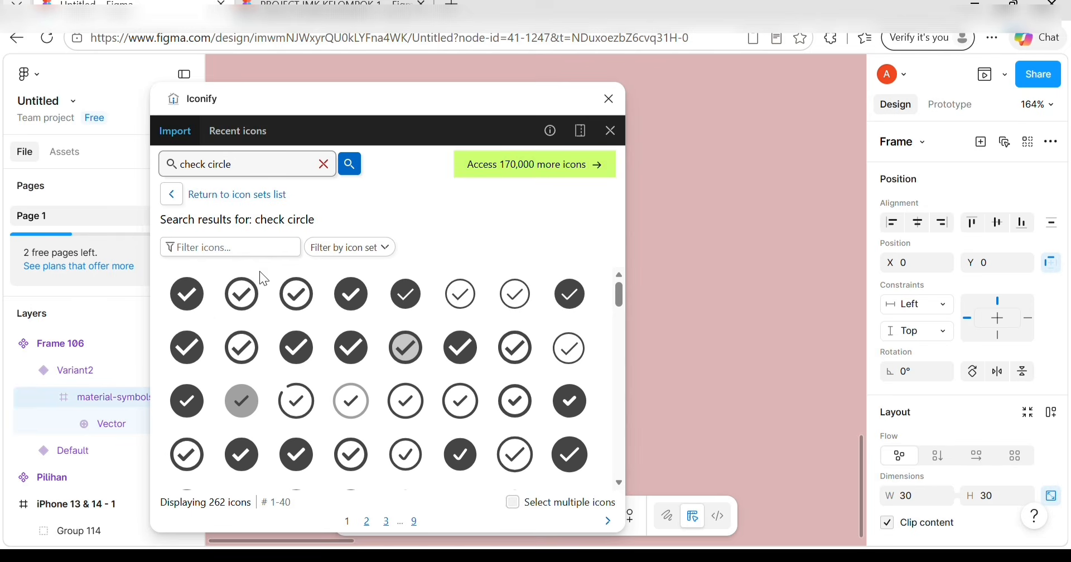
{"action": "left_click", "coordinate": [189, 301]}
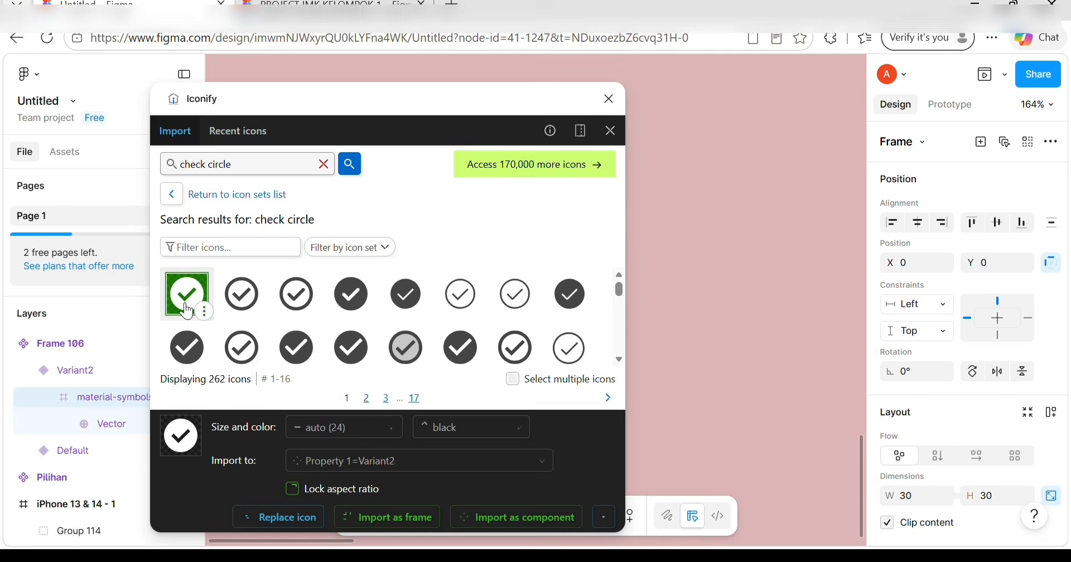
{"action": "left_click", "coordinate": [402, 518]}
{"action": "left_click", "coordinate": [612, 128]}
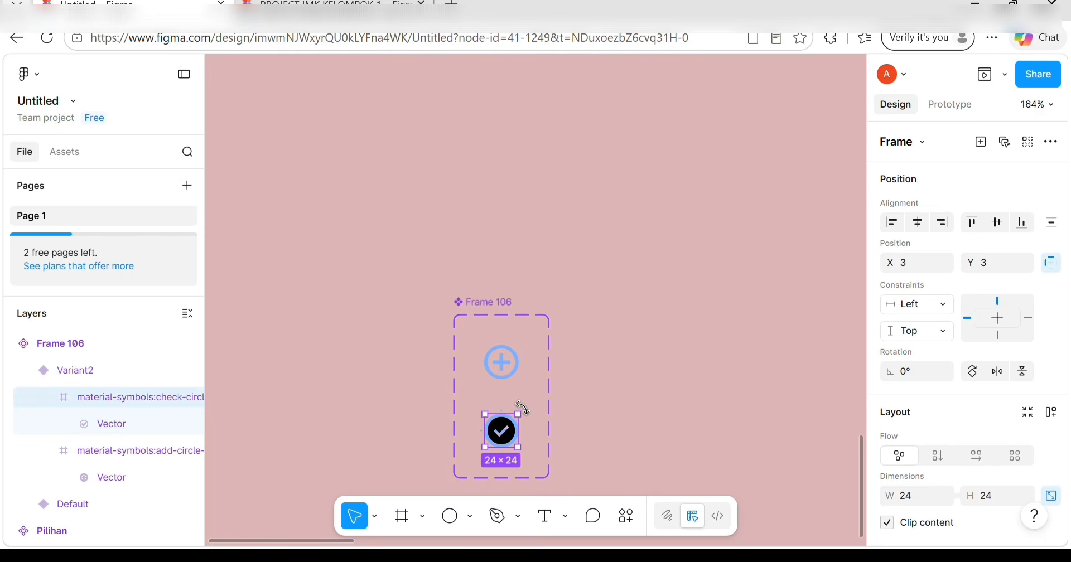
Delete the plus icon from Variant2, leaving the check-circle icon in its place.
{"action": "scroll", "coordinate": [527, 415], "scroll_direction": "up", "scroll_amount": 5}
{"action": "left_click_drag", "start_coordinate": [483, 356], "coordinate": [485, 326]}
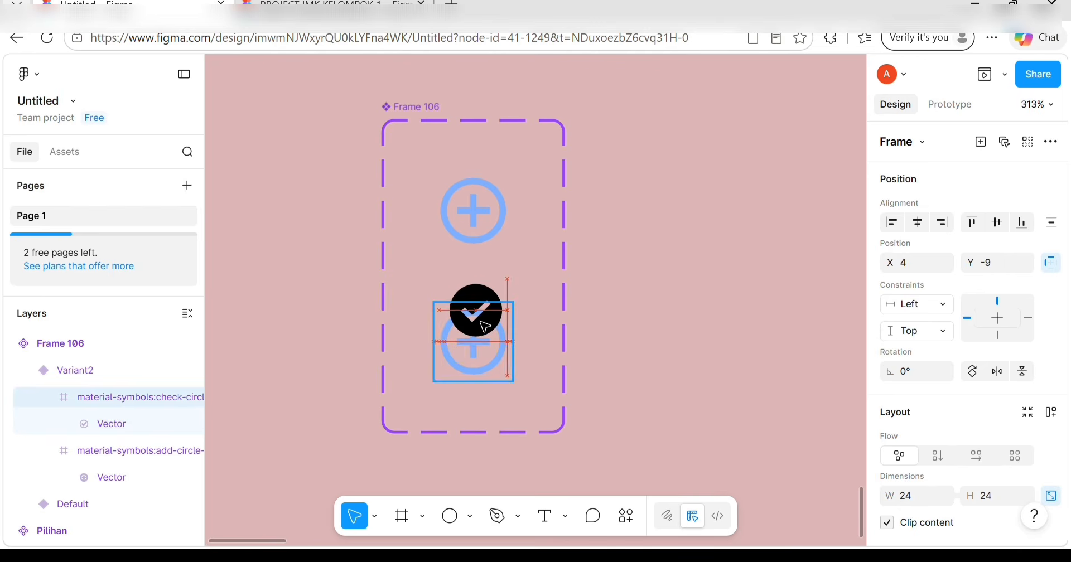
{"action": "left_click", "coordinate": [481, 372]}
{"action": "key", "text": "Delete"}
{"action": "key", "text": "ctrl+z"}
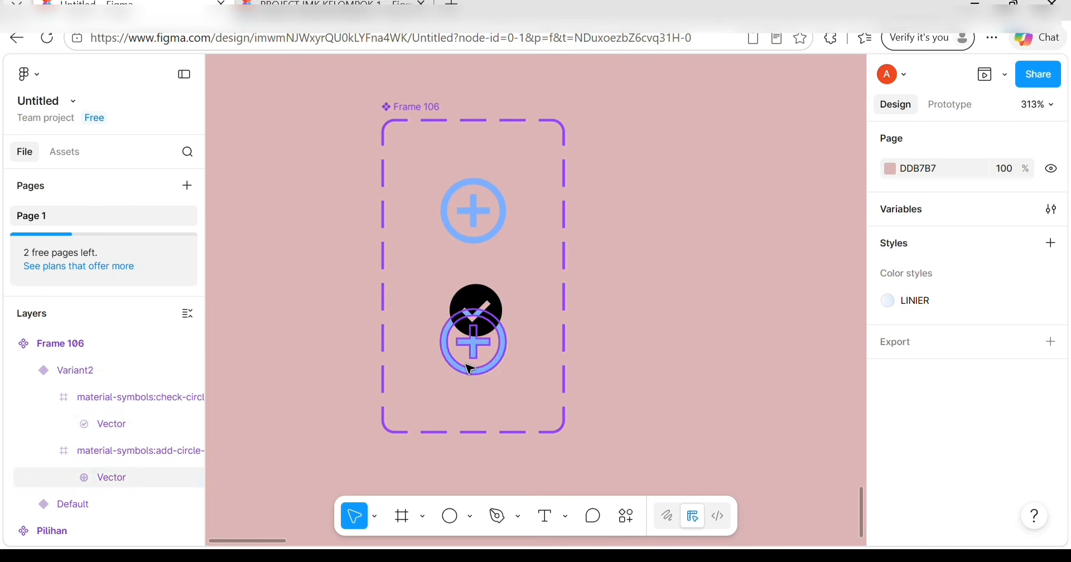
{"action": "left_click", "coordinate": [470, 369]}
{"action": "left_click", "coordinate": [467, 365]}
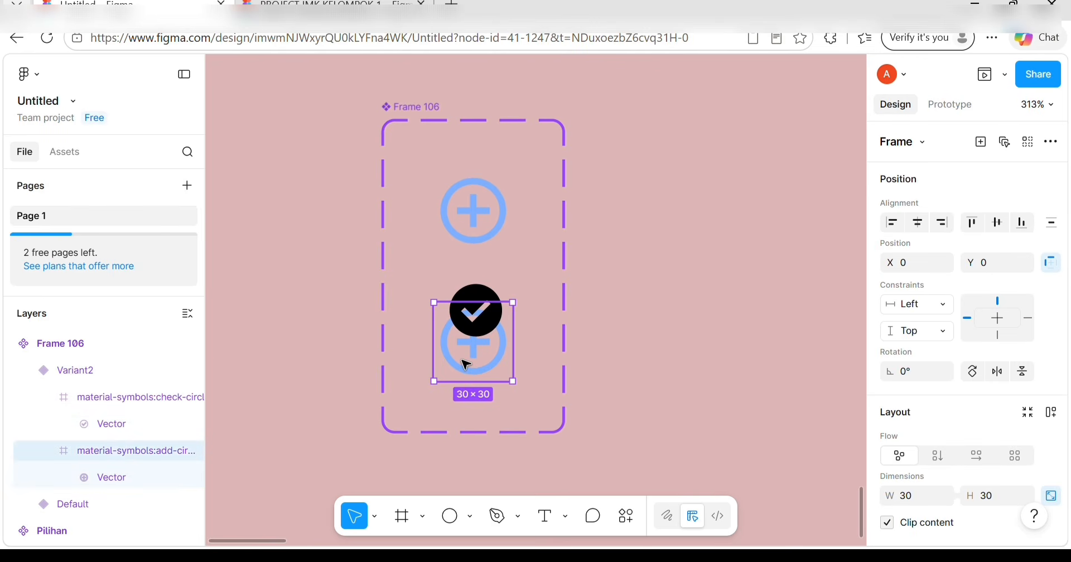
{"action": "left_click_drag", "start_coordinate": [466, 365], "coordinate": [474, 287]}
{"action": "key", "text": "Delete"}
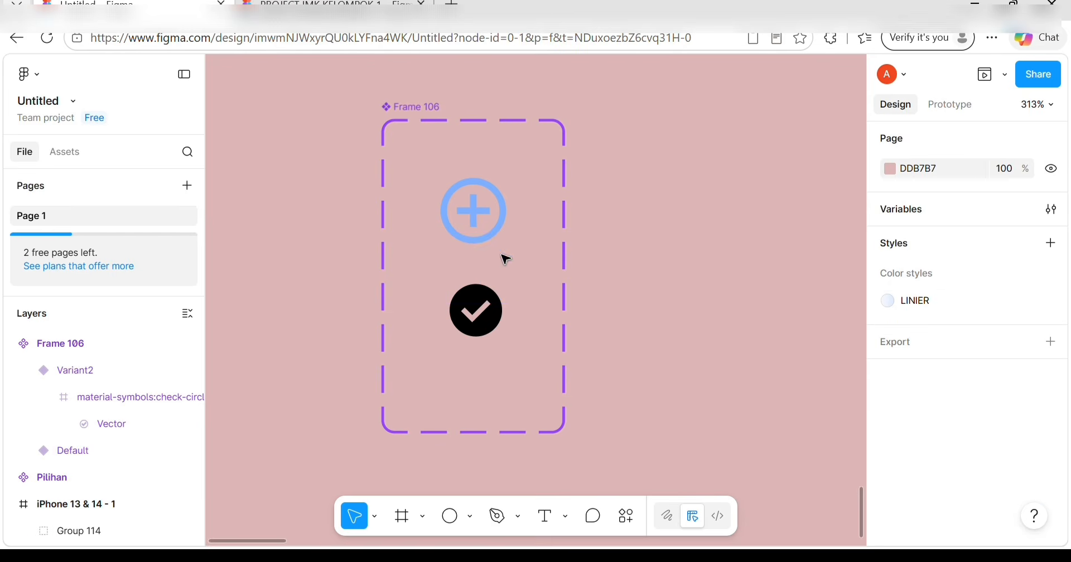
Resize the check-circle icon to 30×30.
{"action": "double_click", "coordinate": [474, 306]}
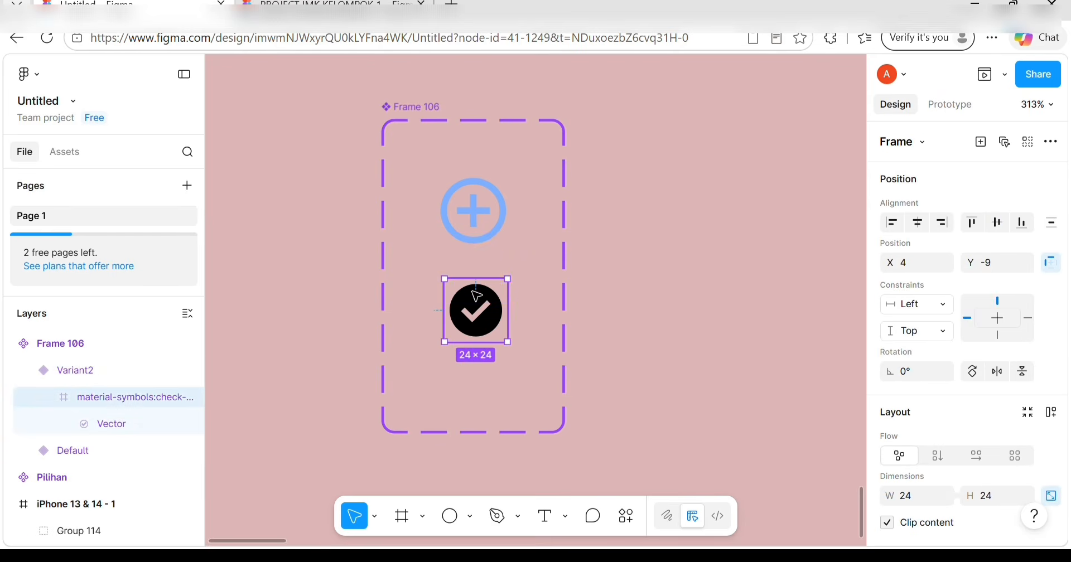
{"action": "left_click_drag", "start_coordinate": [470, 318], "coordinate": [476, 357]}
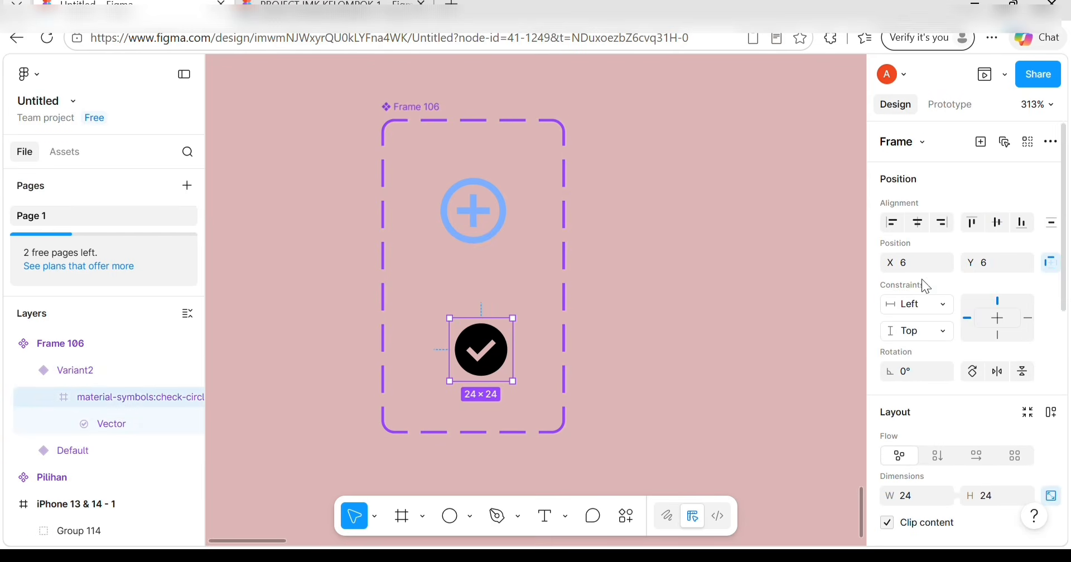
{"action": "scroll", "coordinate": [961, 301], "scroll_direction": "down", "scroll_amount": 3}
{"action": "left_click", "coordinate": [925, 308]}
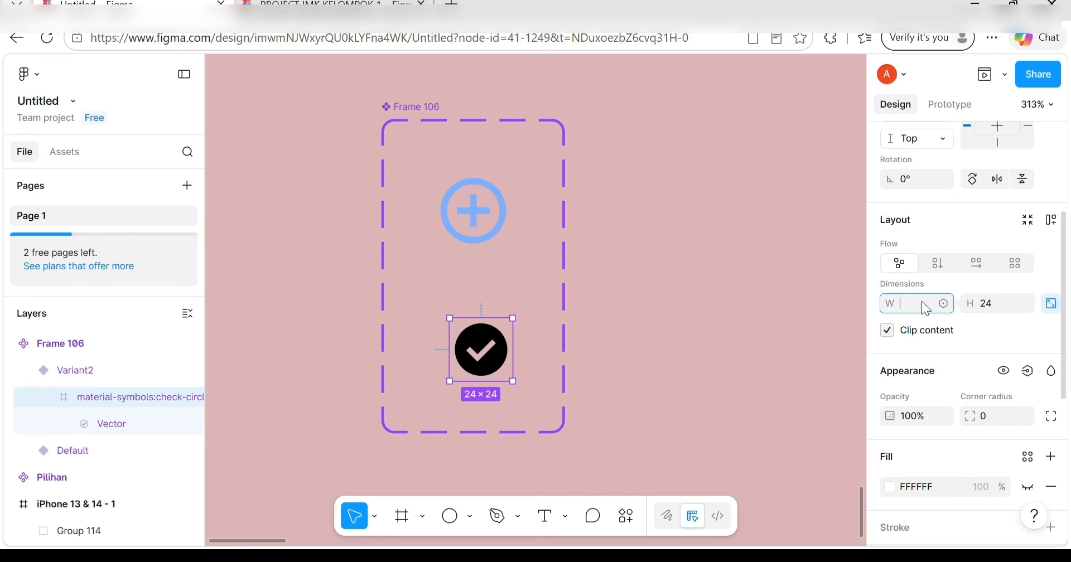
{"action": "left_click", "coordinate": [987, 301]}
{"action": "key", "text": "BackSpace"}
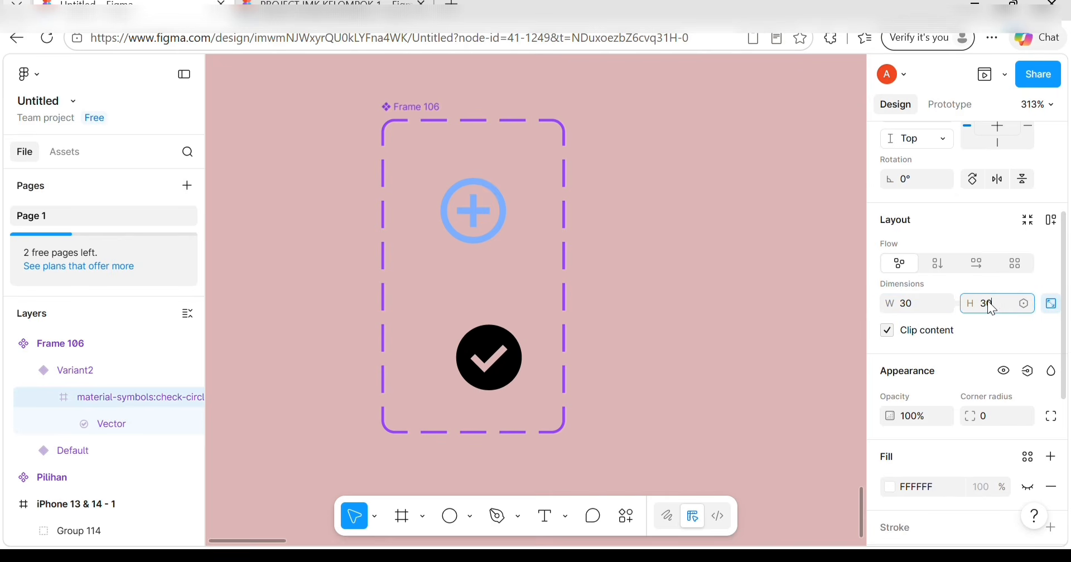
{"action": "key", "text": "Return"}
Apply the IKON colour to the check icon, centre it, and switch to prototyping.
{"action": "scroll", "coordinate": [950, 402], "scroll_direction": "down", "scroll_amount": 5}
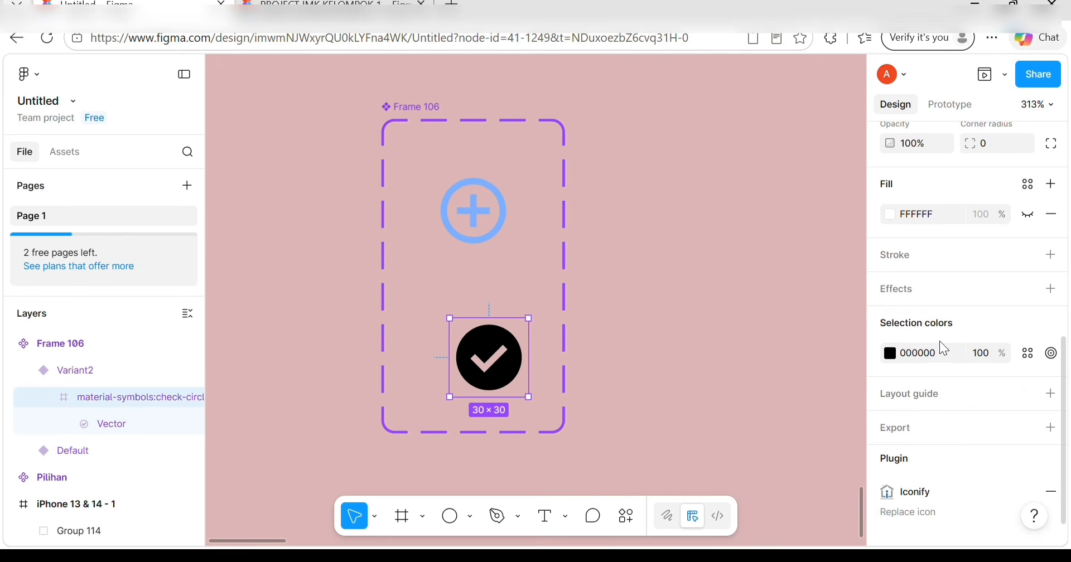
{"action": "left_click", "coordinate": [1027, 353]}
{"action": "left_click", "coordinate": [789, 323]}
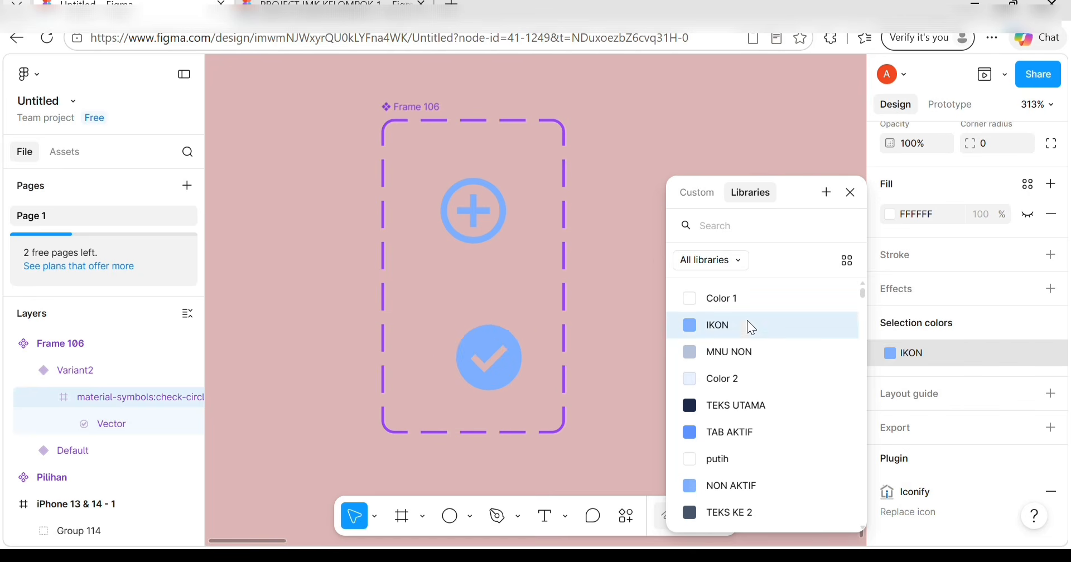
{"action": "left_click_drag", "start_coordinate": [499, 345], "coordinate": [483, 340]}
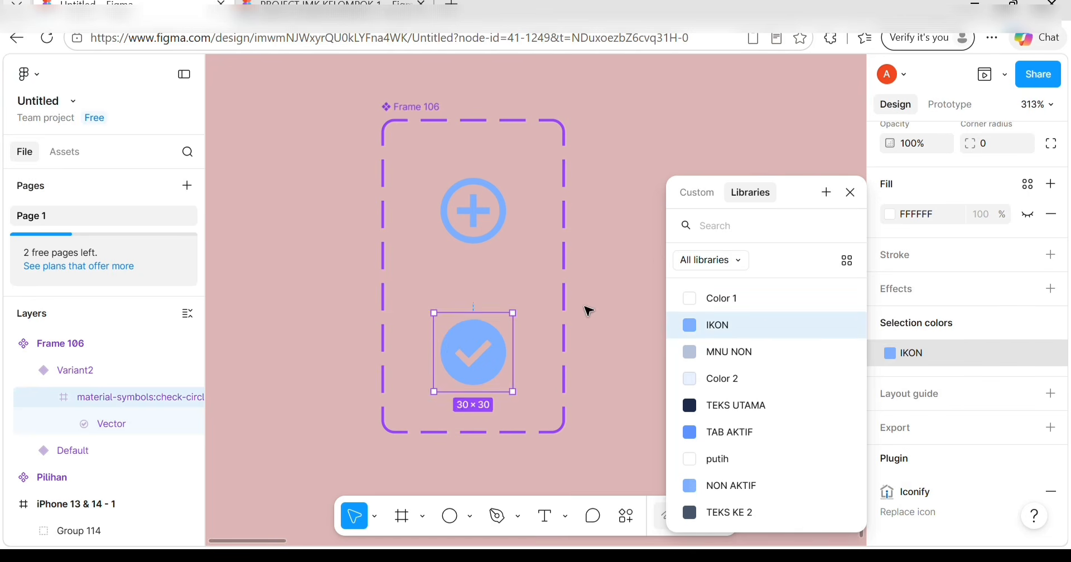
{"action": "left_click", "coordinate": [605, 312]}
{"action": "key", "text": "shift+e"}
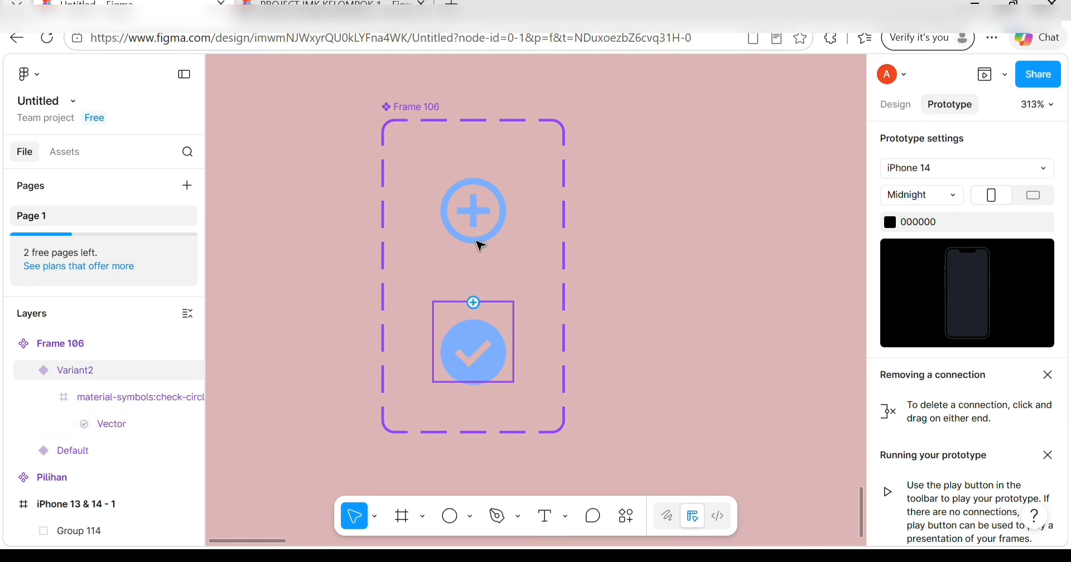
Link the Default plus icon to Variant2 and the Variant2 check icon back to Default.
{"action": "left_click", "coordinate": [474, 241]}
{"action": "left_click_drag", "start_coordinate": [474, 251], "coordinate": [474, 338]}
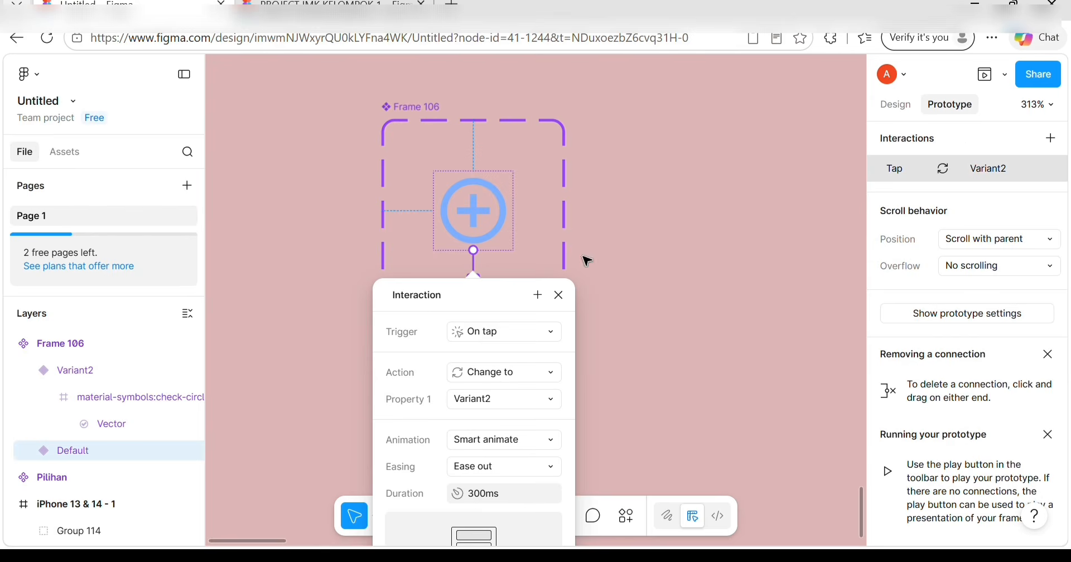
{"action": "left_click", "coordinate": [607, 397]}
{"action": "left_click", "coordinate": [494, 338]}
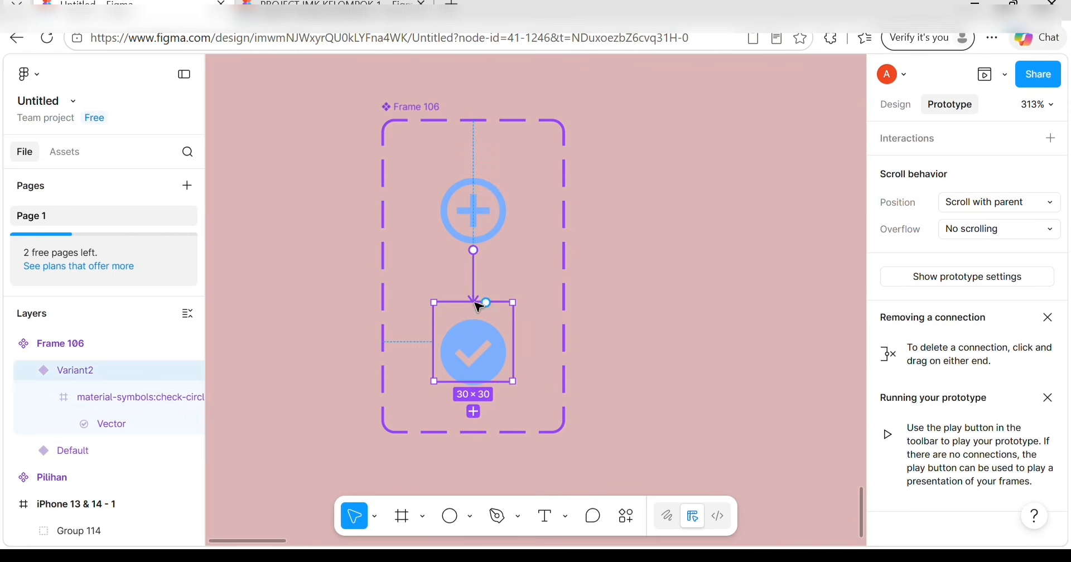
{"action": "left_click_drag", "start_coordinate": [485, 303], "coordinate": [478, 223]}
{"action": "left_click", "coordinate": [594, 251]}
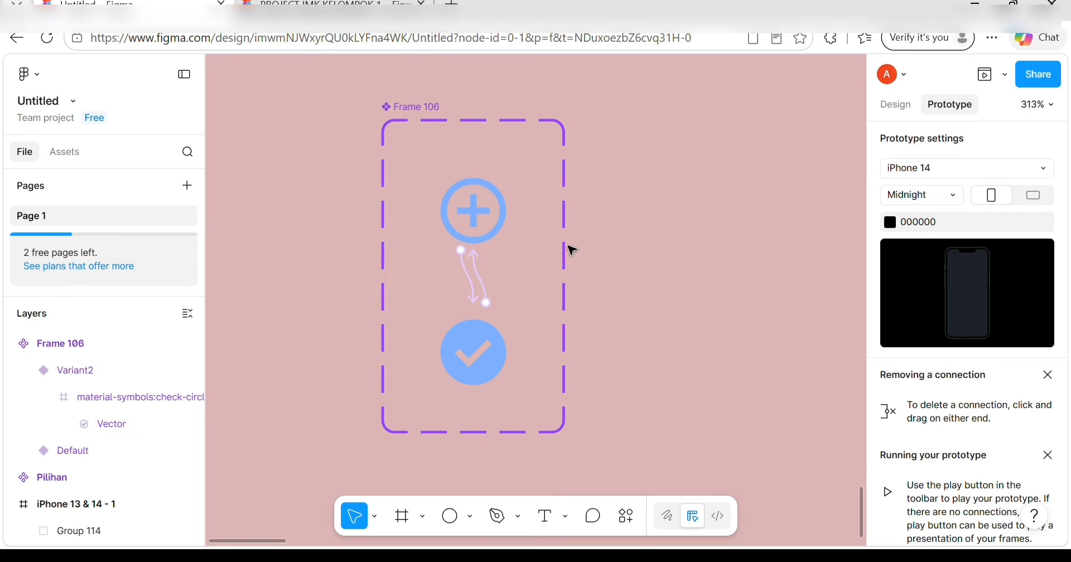
Browse the file's components and move the canvas to the Favorite Girl card in 'Baru-baru ini diputar'.
{"action": "left_click", "coordinate": [65, 151]}
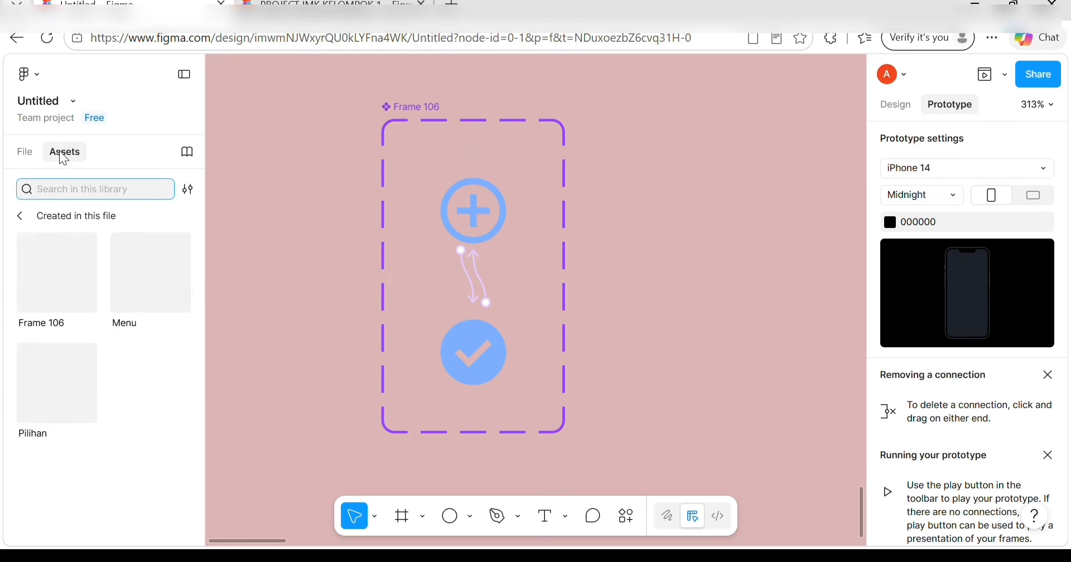
{"action": "left_click", "coordinate": [612, 363]}
{"action": "scroll", "coordinate": [430, 223], "scroll_direction": "right", "scroll_amount": 2}
{"action": "scroll", "coordinate": [430, 222], "scroll_direction": "left", "scroll_amount": 4}
{"action": "scroll", "coordinate": [430, 223], "scroll_direction": "up", "scroll_amount": 2}
{"action": "scroll", "coordinate": [434, 223], "scroll_direction": "right", "scroll_amount": 2}
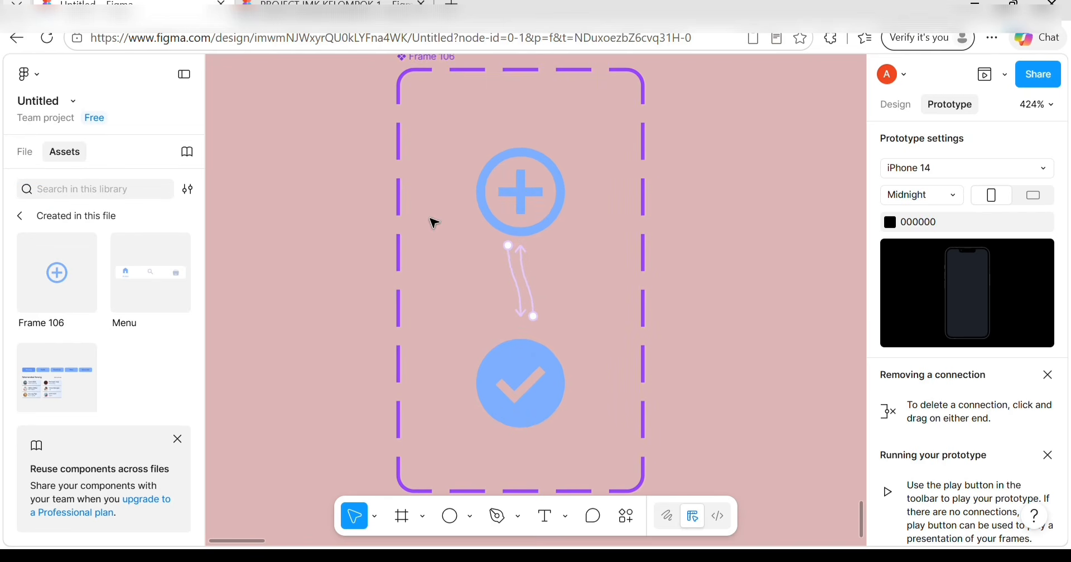
{"action": "scroll", "coordinate": [434, 223], "scroll_direction": "down", "scroll_amount": 3}
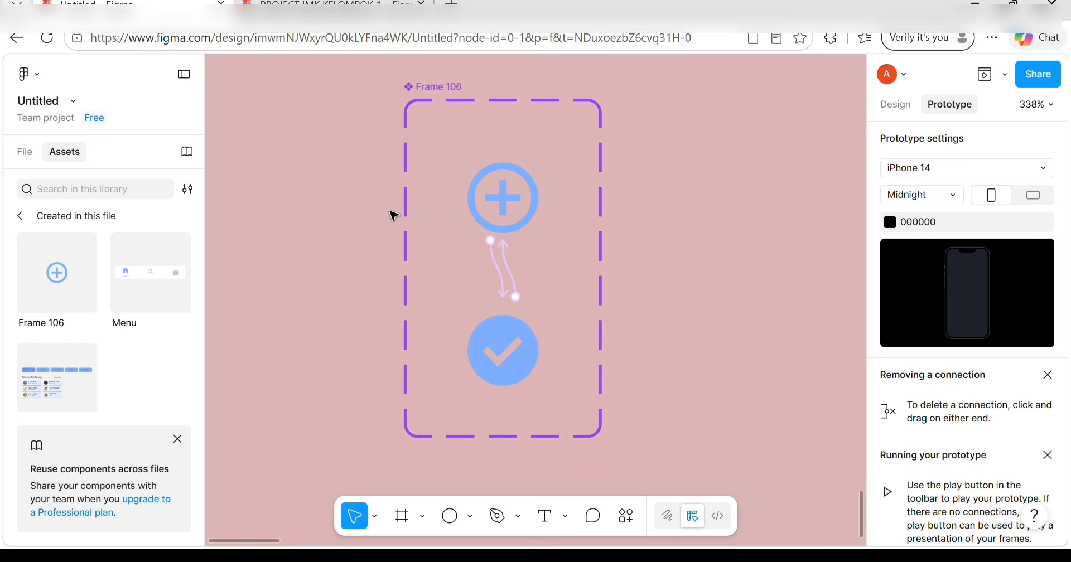
{"action": "scroll", "coordinate": [595, 249], "scroll_direction": "right", "scroll_amount": 5}
{"action": "scroll", "coordinate": [595, 249], "scroll_direction": "down", "scroll_amount": 5}
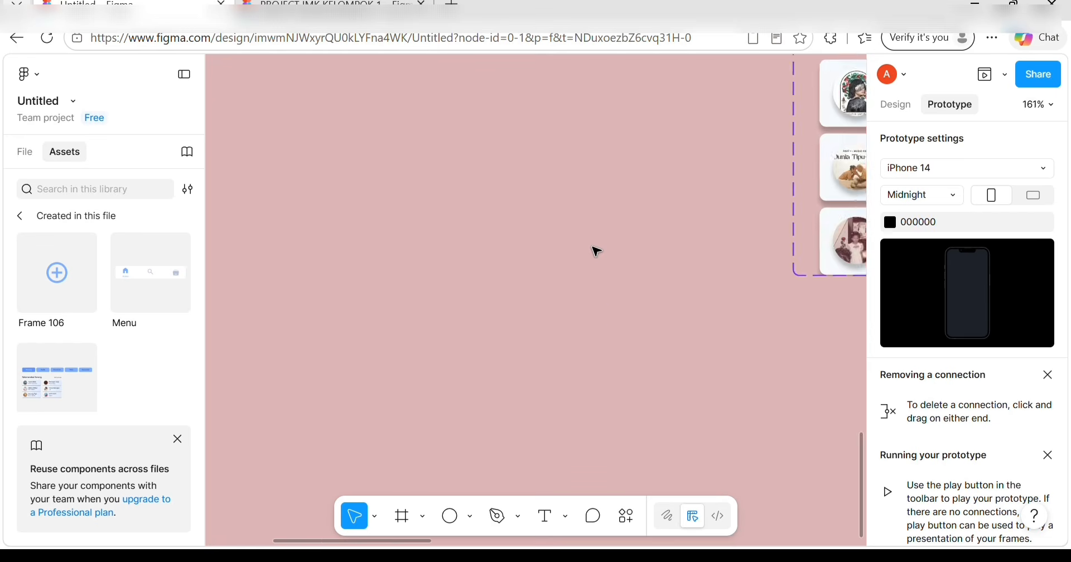
{"action": "scroll", "coordinate": [593, 249], "scroll_direction": "down", "scroll_amount": 5}
{"action": "scroll", "coordinate": [593, 248], "scroll_direction": "right", "scroll_amount": 4}
Insert a Frame 106 instance and position it on the right of the Favorite Girl card.
{"action": "scroll", "coordinate": [593, 249], "scroll_direction": "up", "scroll_amount": 2}
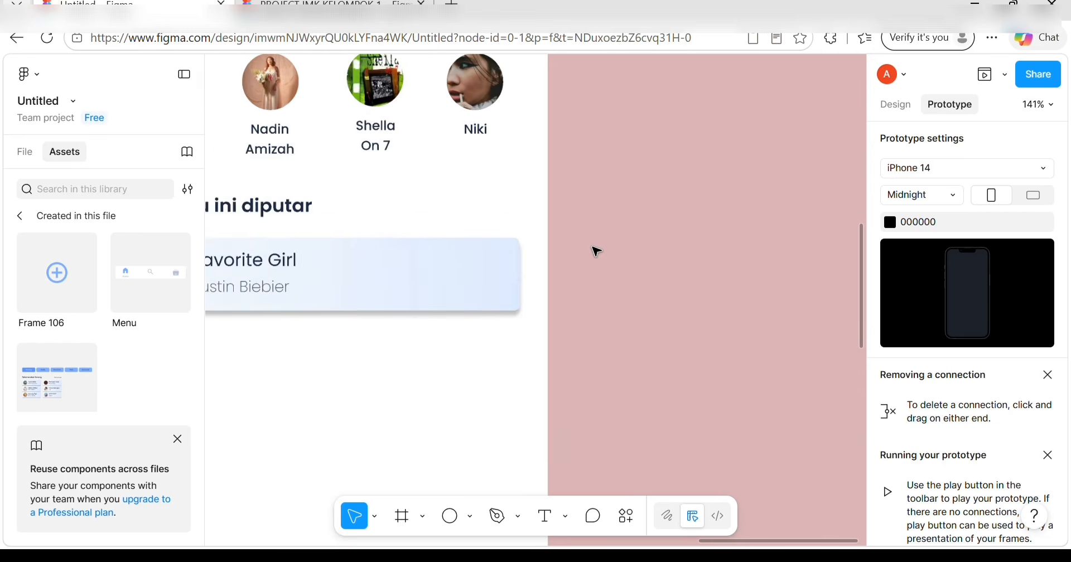
{"action": "scroll", "coordinate": [593, 248], "scroll_direction": "left", "scroll_amount": 2}
{"action": "left_click", "coordinate": [605, 286]}
{"action": "left_click", "coordinate": [75, 255]}
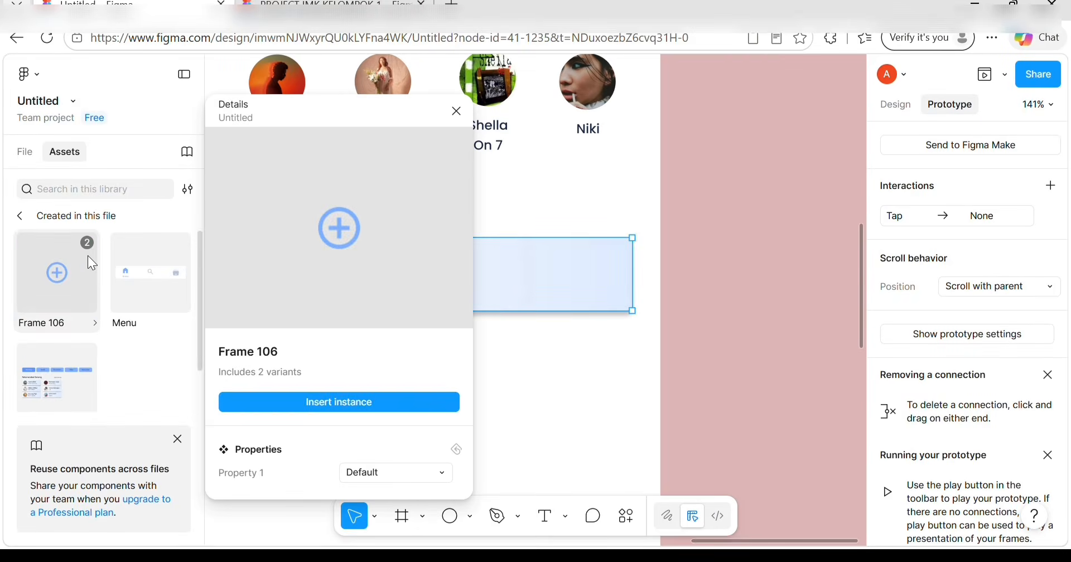
{"action": "left_click", "coordinate": [311, 404]}
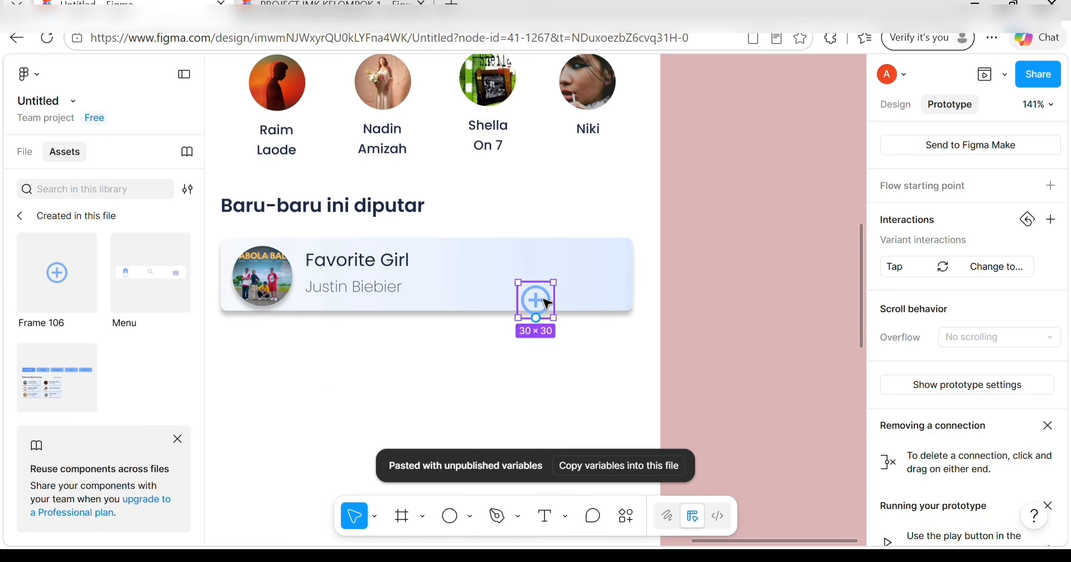
{"action": "left_click_drag", "start_coordinate": [547, 303], "coordinate": [566, 280]}
{"action": "left_click", "coordinate": [570, 316]}
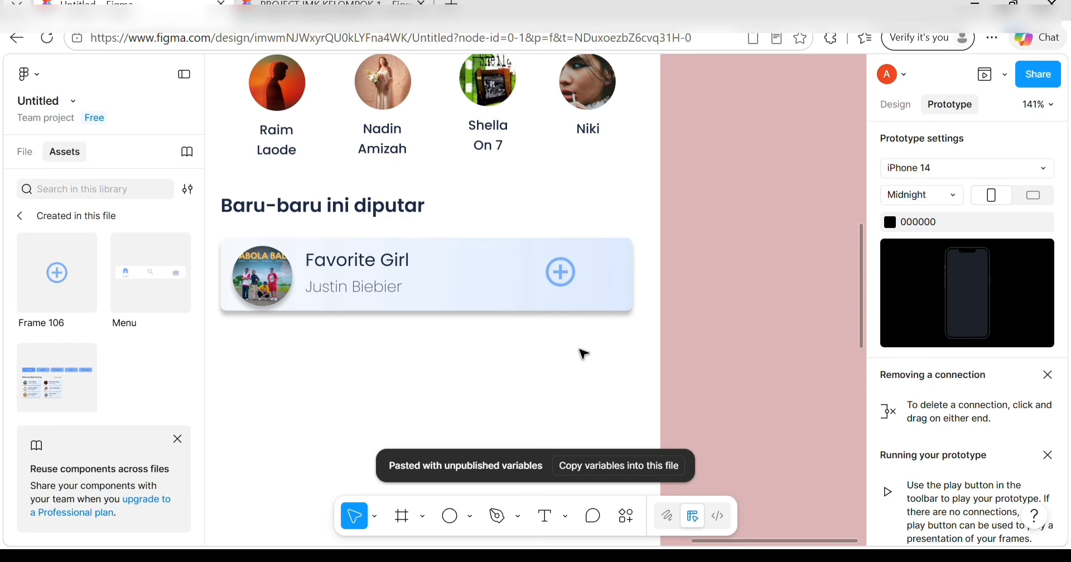
{"action": "left_click", "coordinate": [562, 279]}
{"action": "left_click_drag", "start_coordinate": [558, 271], "coordinate": [553, 271]}
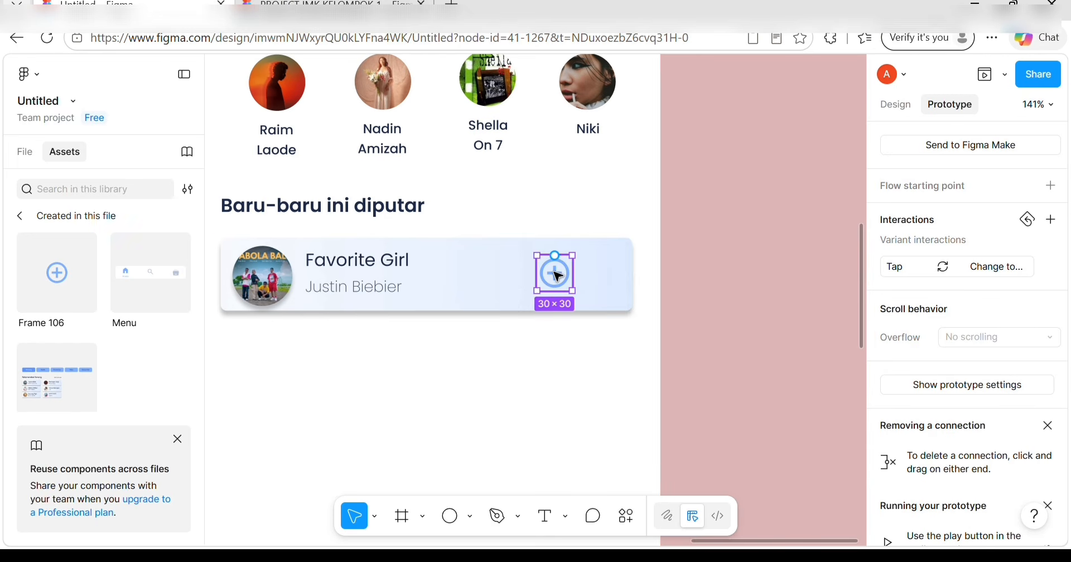
{"action": "left_click", "coordinate": [268, 281]}
{"action": "double_click", "coordinate": [272, 284]}
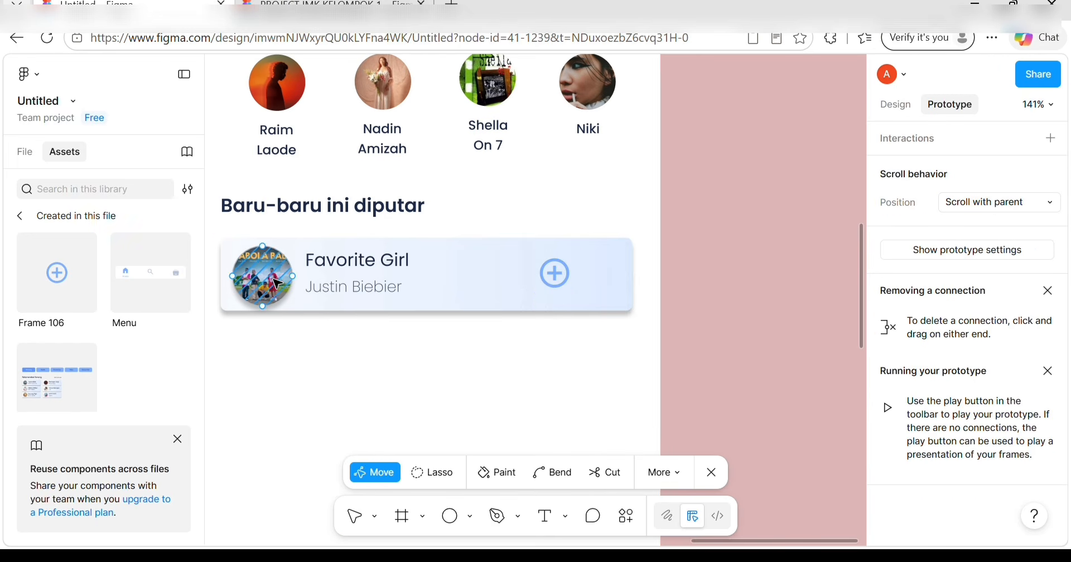
Upload the 'justin' image as the album circle's image fill.
{"action": "key", "text": "Escape"}
{"action": "left_click", "coordinate": [892, 104]}
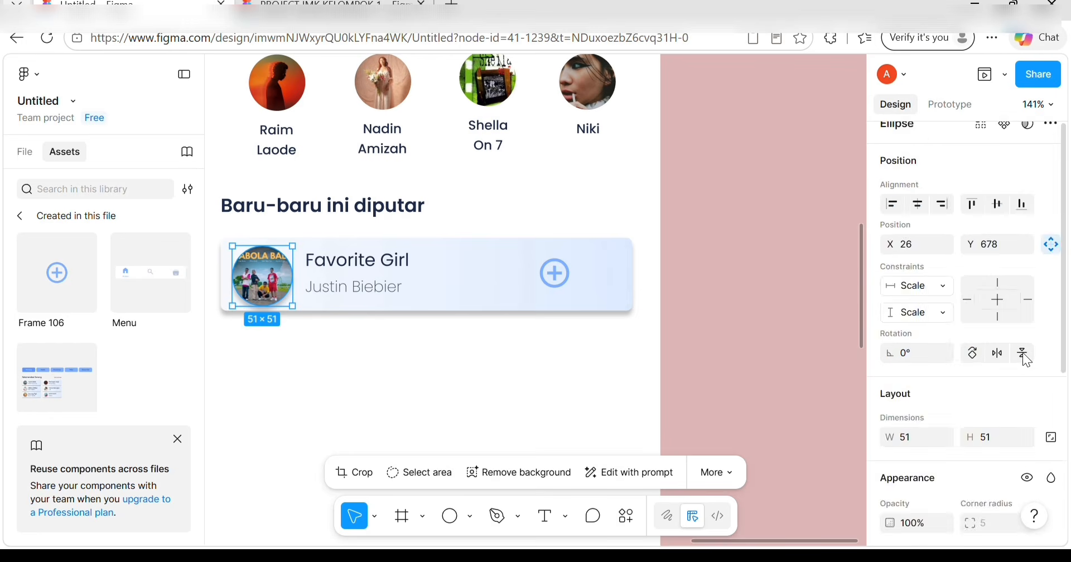
{"action": "scroll", "coordinate": [1022, 353], "scroll_direction": "down", "scroll_amount": 5}
{"action": "left_click", "coordinate": [889, 345]}
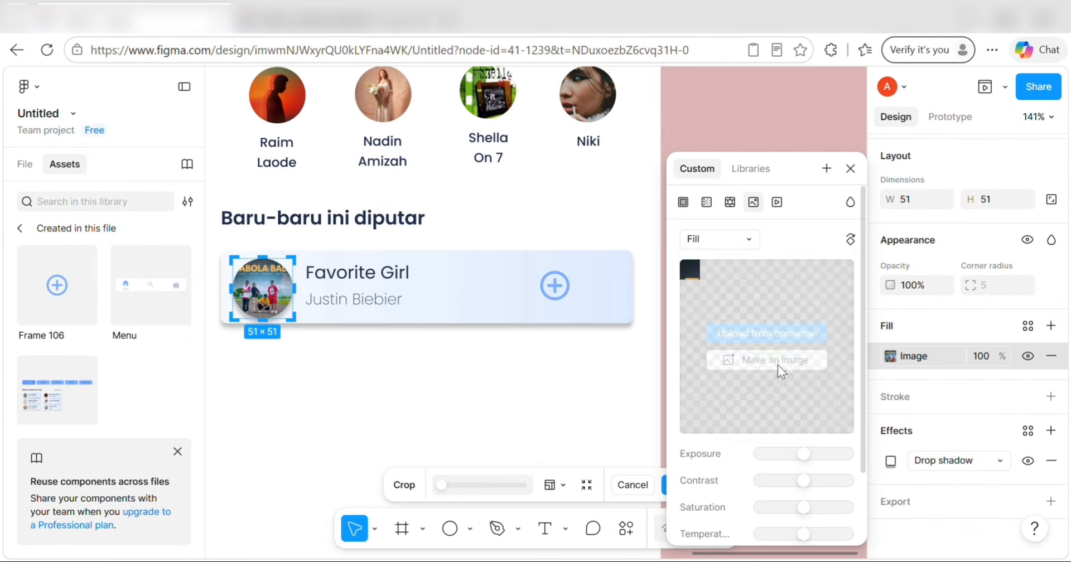
{"action": "left_click", "coordinate": [767, 335]}
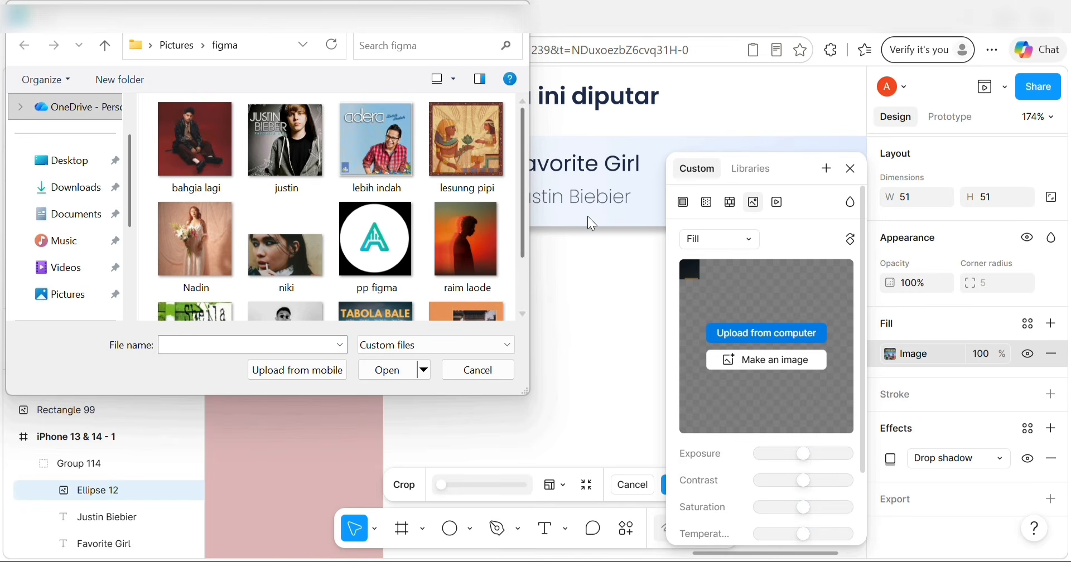
{"action": "left_click", "coordinate": [318, 183]}
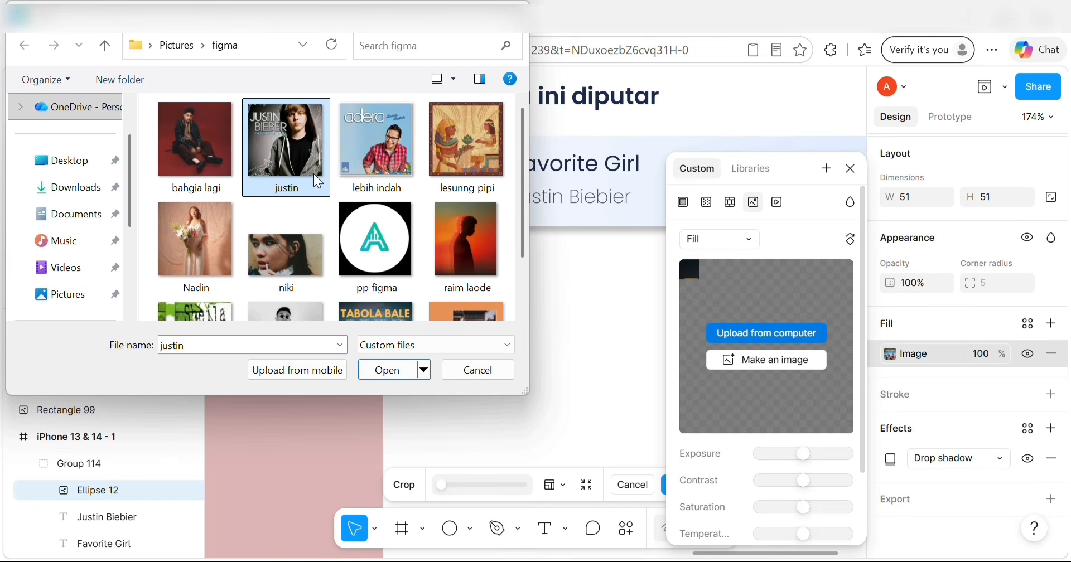
{"action": "left_click", "coordinate": [389, 369]}
{"action": "key", "text": "Escape"}
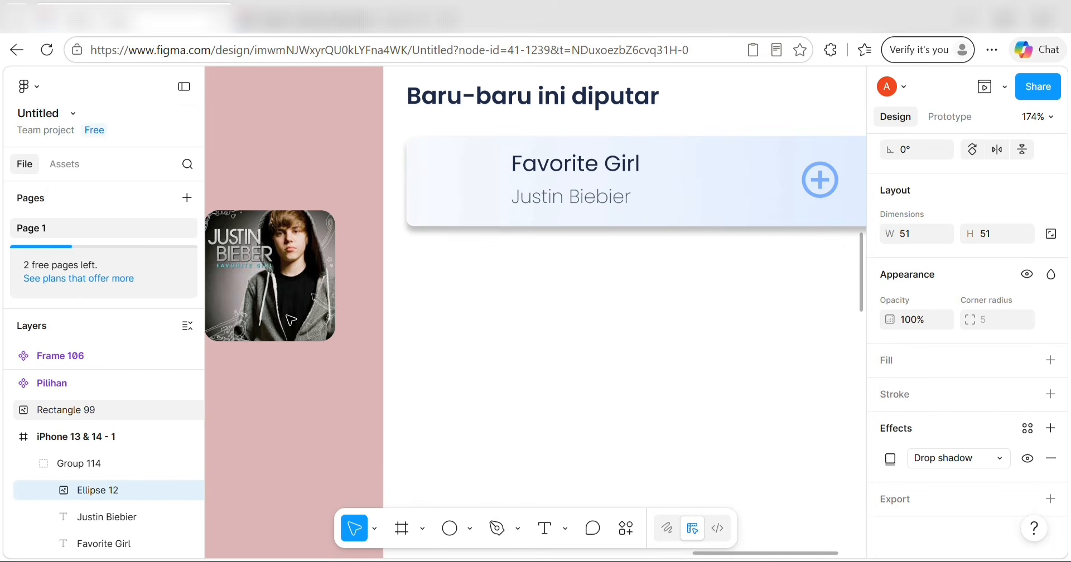
Keep the justin fill in the circle and delete the leftover image rectangle.
{"action": "left_click", "coordinate": [291, 319]}
{"action": "key", "text": "ctrl+z"}
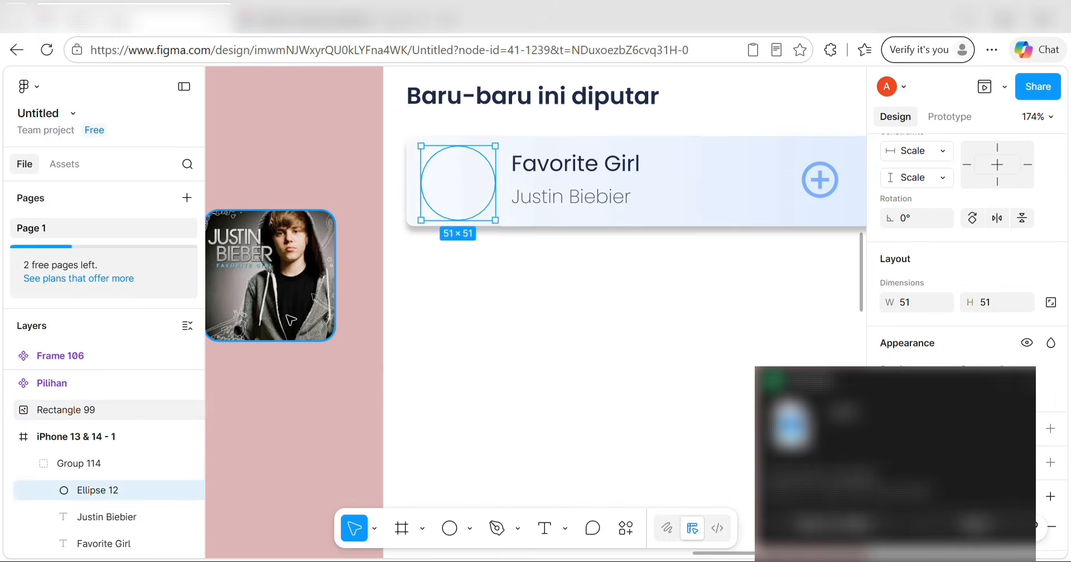
{"action": "key", "text": "ctrl+shift+z"}
{"action": "left_click", "coordinate": [290, 320]}
{"action": "key", "text": "Delete"}
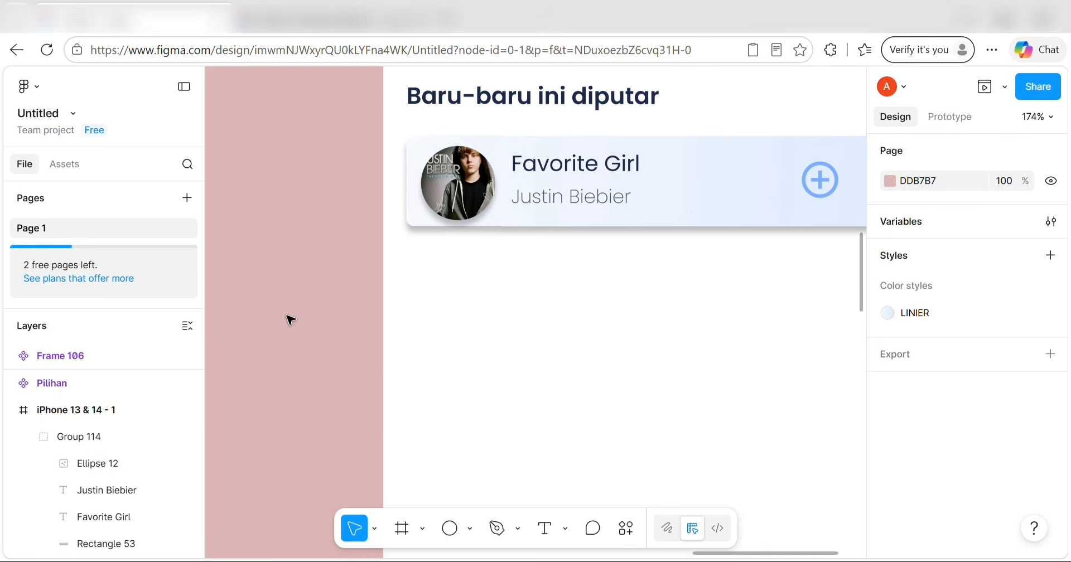
Review the finished Favorite Girl card and dismiss the download notification.
{"action": "scroll", "coordinate": [447, 299], "scroll_direction": "down", "scroll_amount": 1}
{"action": "scroll", "coordinate": [447, 298], "scroll_direction": "down", "scroll_amount": 1}
{"action": "double_click", "coordinate": [523, 220]}
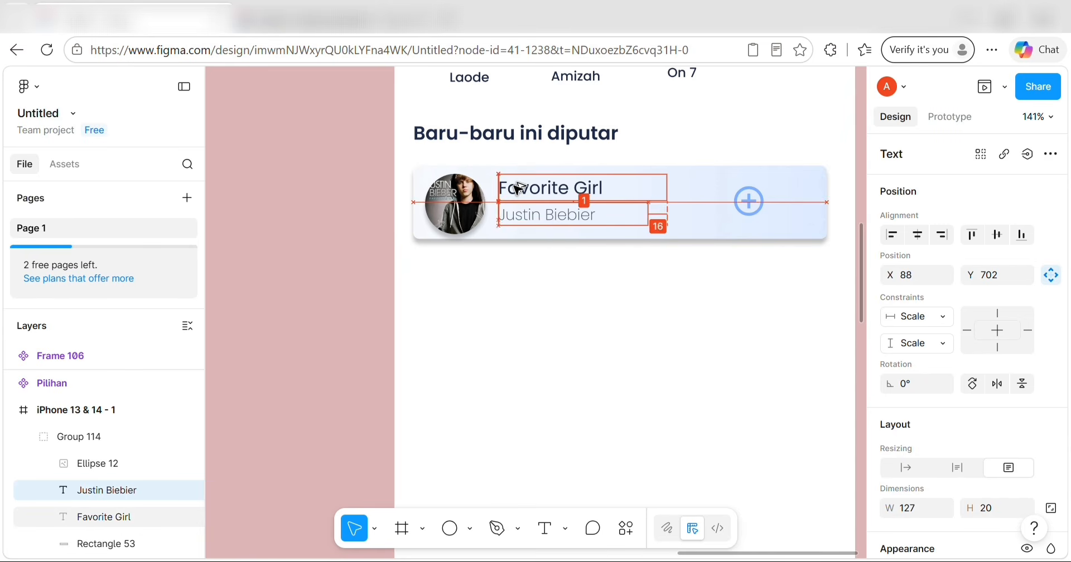
{"action": "left_click", "coordinate": [265, 362]}
{"action": "scroll", "coordinate": [263, 358], "scroll_direction": "left", "scroll_amount": 10}
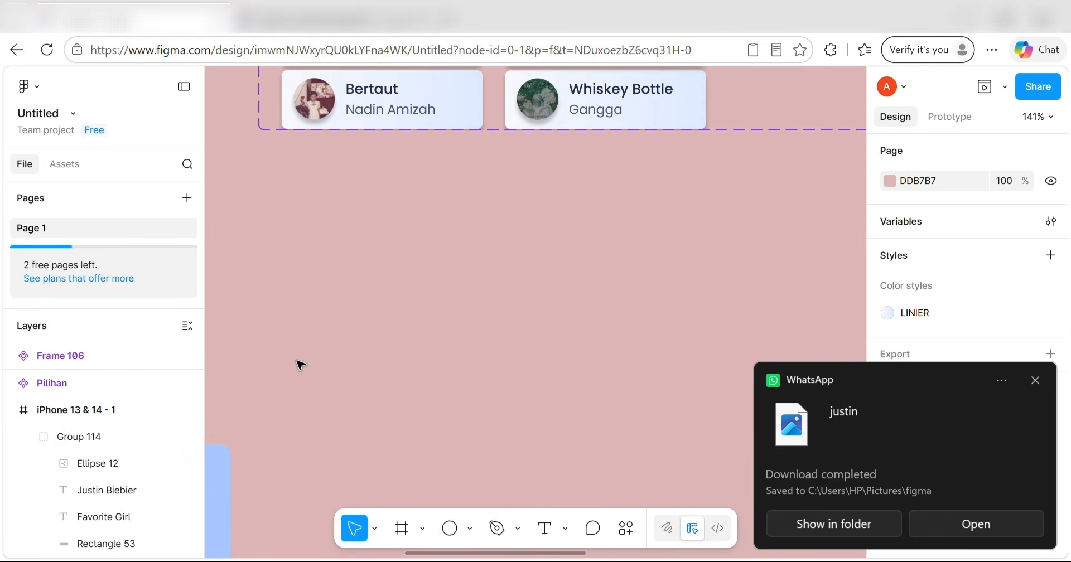
{"action": "left_click", "coordinate": [1035, 381]}
{"action": "scroll", "coordinate": [470, 342], "scroll_direction": "up", "scroll_amount": 2}
{"action": "scroll", "coordinate": [471, 342], "scroll_direction": "right", "scroll_amount": 10}
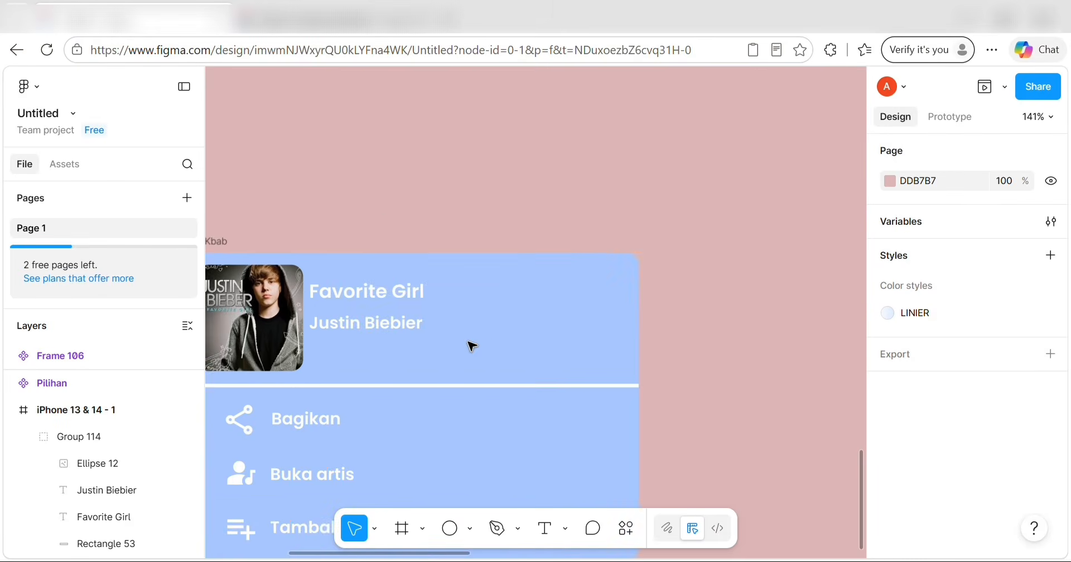
{"action": "scroll", "coordinate": [472, 345], "scroll_direction": "down", "scroll_amount": 2}
{"action": "scroll", "coordinate": [526, 210], "scroll_direction": "up", "scroll_amount": 10}
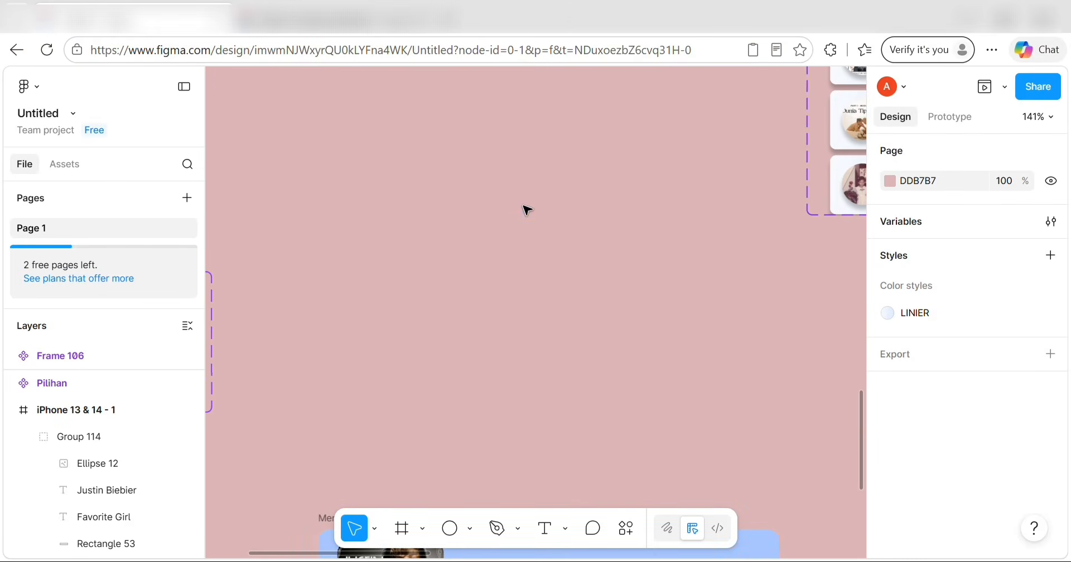
Import a kebab menu icon with the Iconify plugin and move it near the card.
{"action": "left_click", "coordinate": [625, 528]}
{"action": "left_click", "coordinate": [584, 308]}
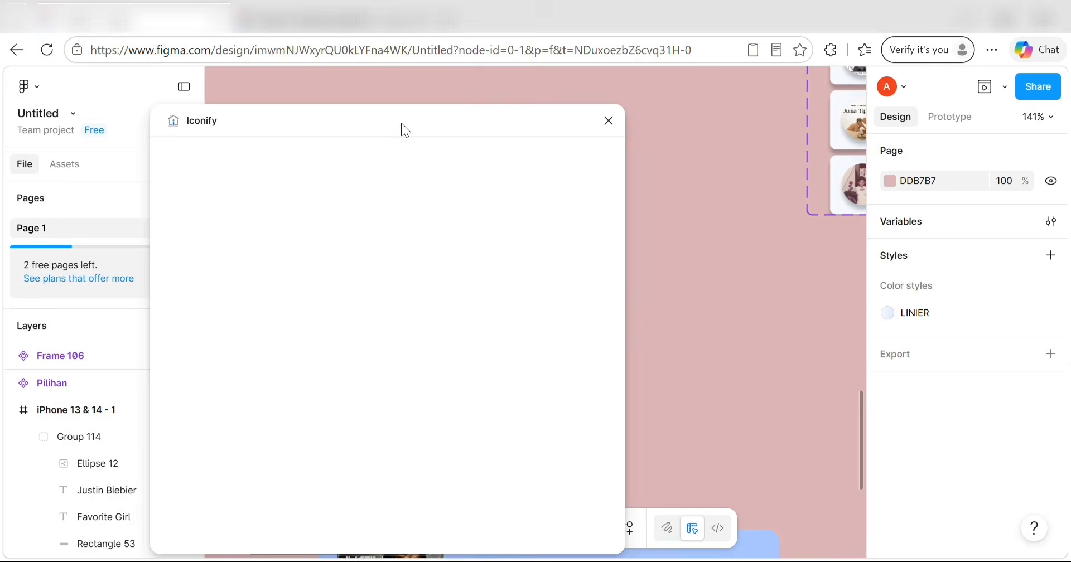
{"action": "left_click", "coordinate": [242, 316]}
{"action": "left_click", "coordinate": [244, 318]}
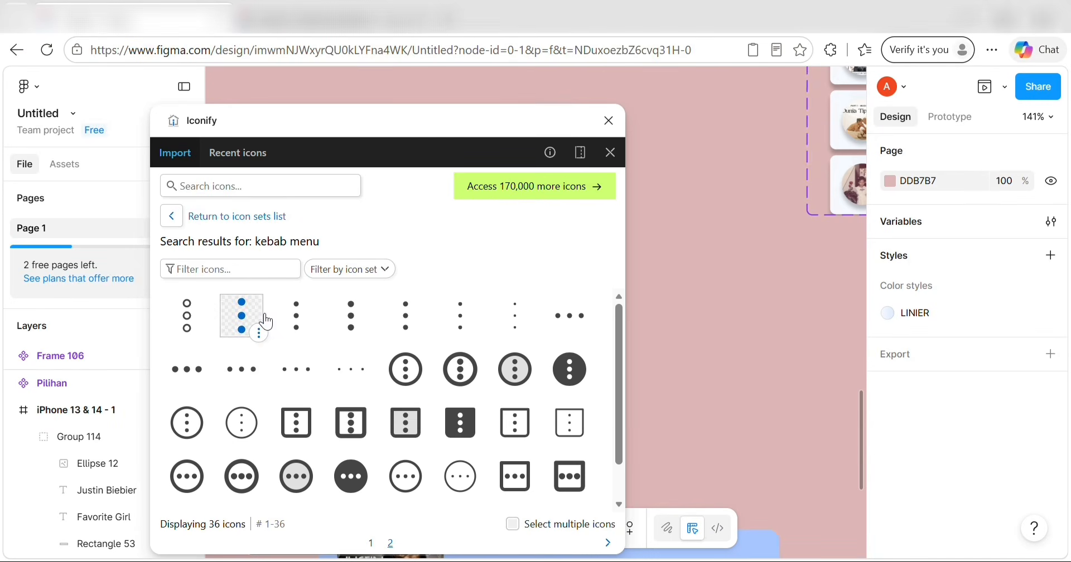
{"action": "left_click", "coordinate": [241, 316]}
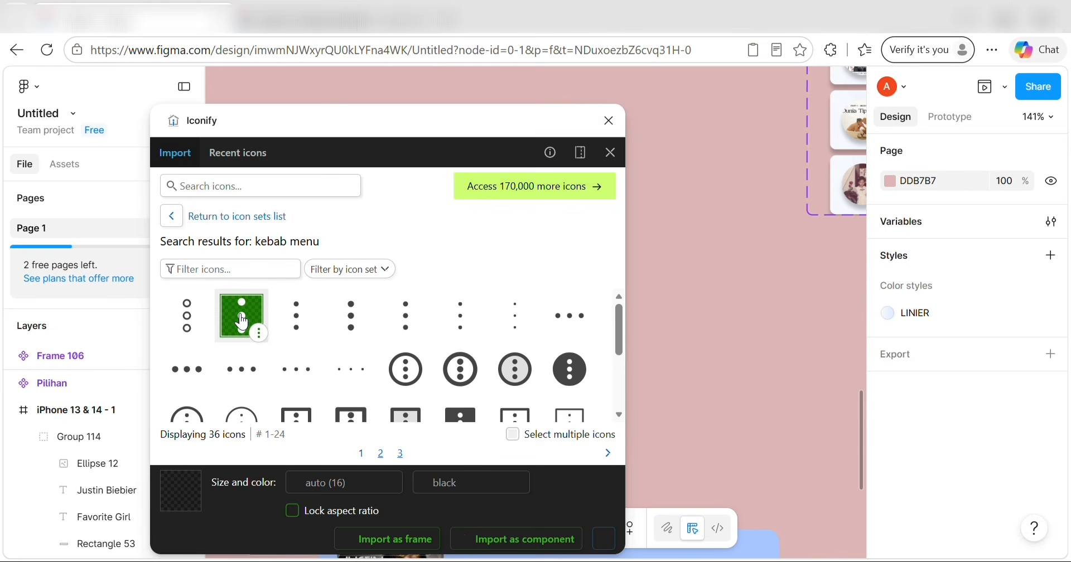
{"action": "left_click", "coordinate": [379, 539]}
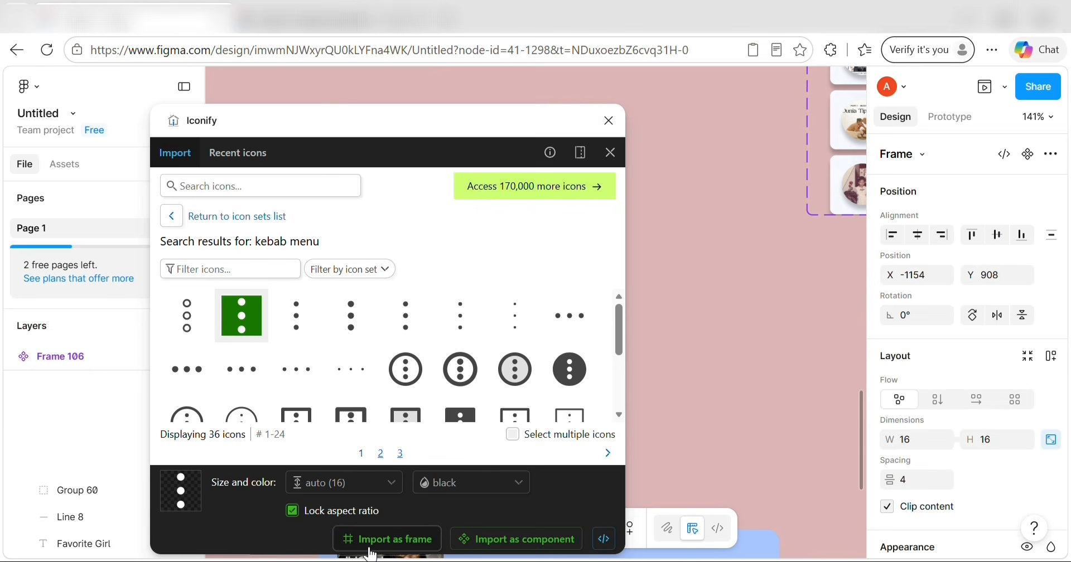
{"action": "left_click", "coordinate": [609, 121]}
{"action": "left_click_drag", "start_coordinate": [535, 316], "coordinate": [523, 276]}
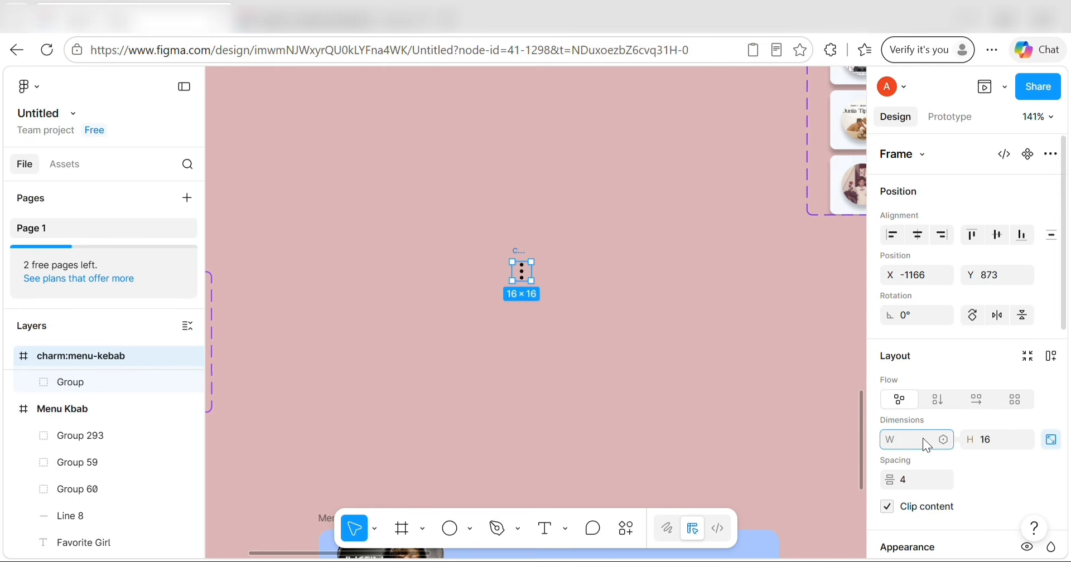
Resize the kebab icon to 30×30.
{"action": "left_click", "coordinate": [989, 439]}
{"action": "key", "text": "BackSpace"}
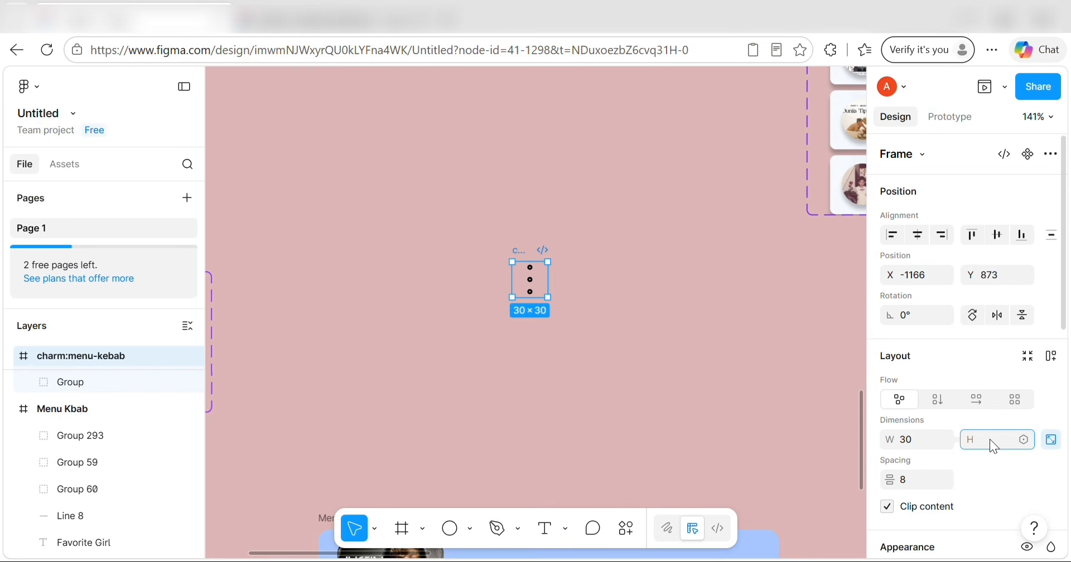
{"action": "type", "text": "30"}
{"action": "left_click", "coordinate": [832, 411]}
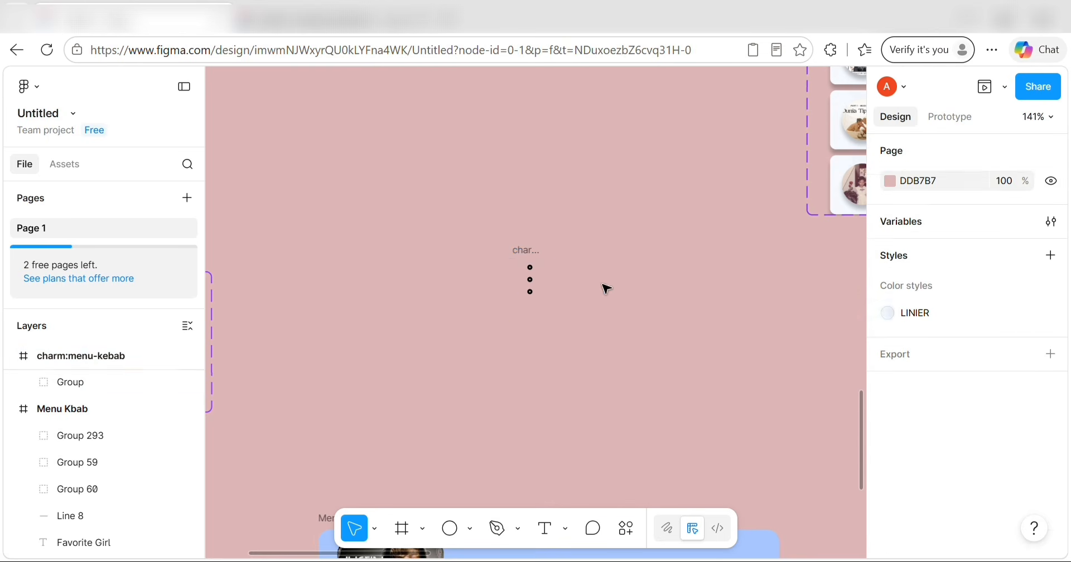
{"action": "left_click", "coordinate": [533, 282]}
{"action": "left_click", "coordinate": [587, 298]}
{"action": "key", "text": "ctrl+z"}
{"action": "key", "text": "ctrl+z"}
{"action": "key", "text": "ctrl+z"}
{"action": "key", "text": "ctrl+z"}
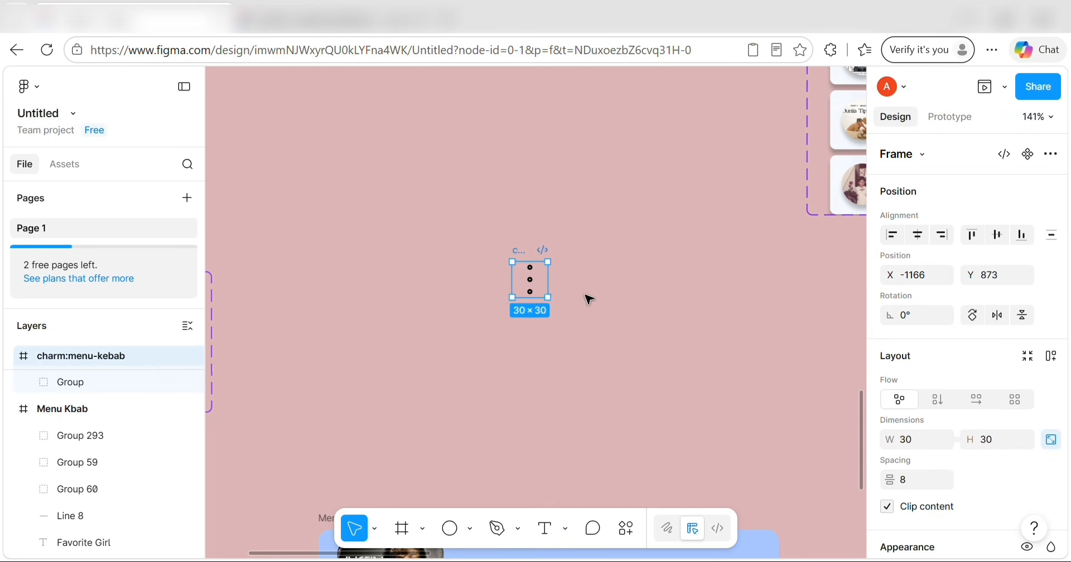
{"action": "left_click", "coordinate": [995, 436]}
{"action": "type", "text": "30"}
{"action": "left_click", "coordinate": [924, 438]}
{"action": "key", "text": "Return"}
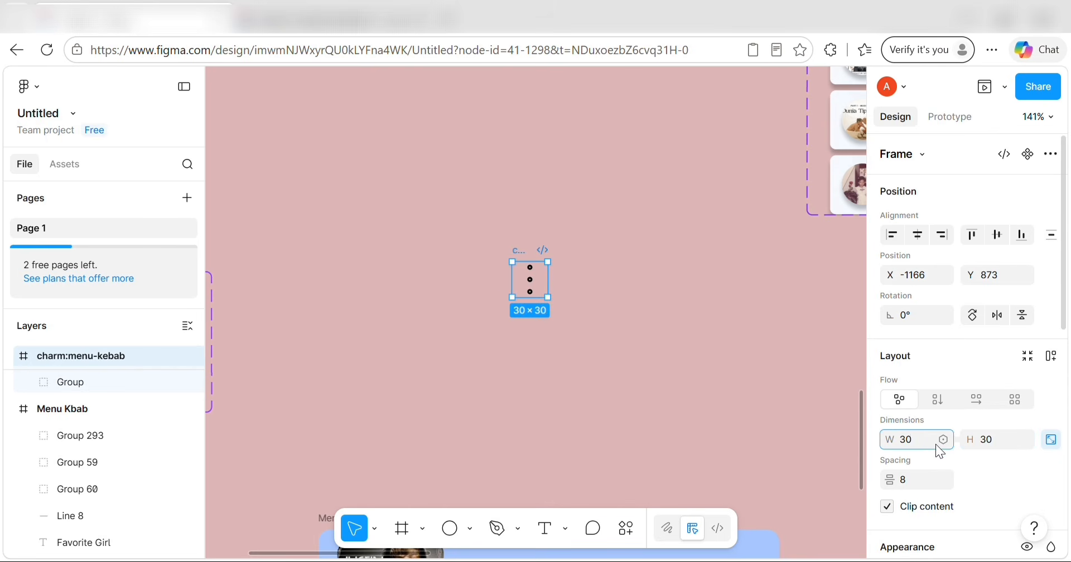
Recolour the kebab icon's dots with the IKON colour.
{"action": "scroll", "coordinate": [936, 444], "scroll_direction": "down", "scroll_amount": 8}
{"action": "left_click", "coordinate": [1027, 338]}
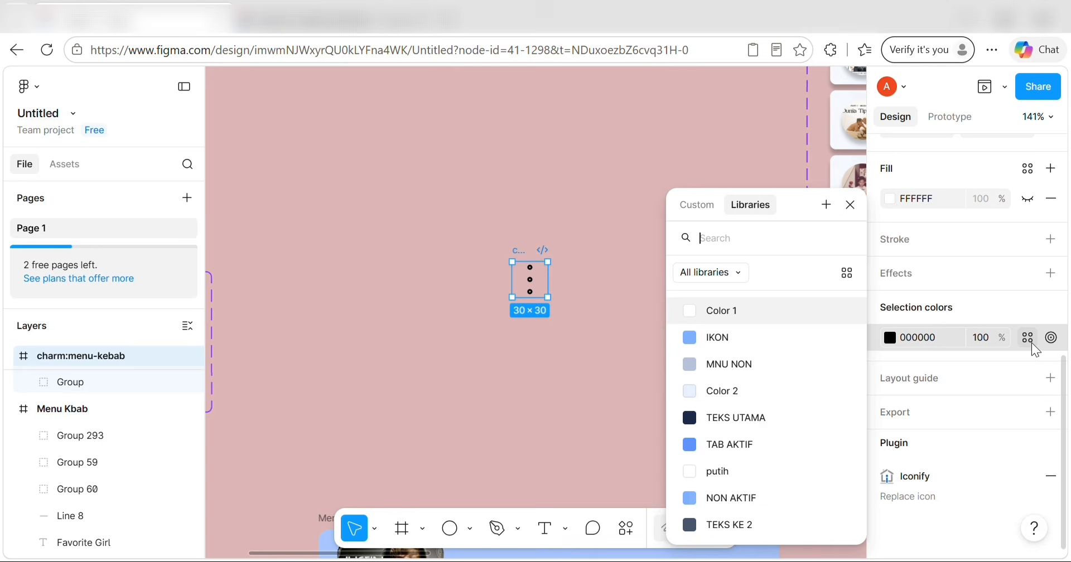
{"action": "left_click", "coordinate": [746, 344]}
{"action": "left_click", "coordinate": [564, 320]}
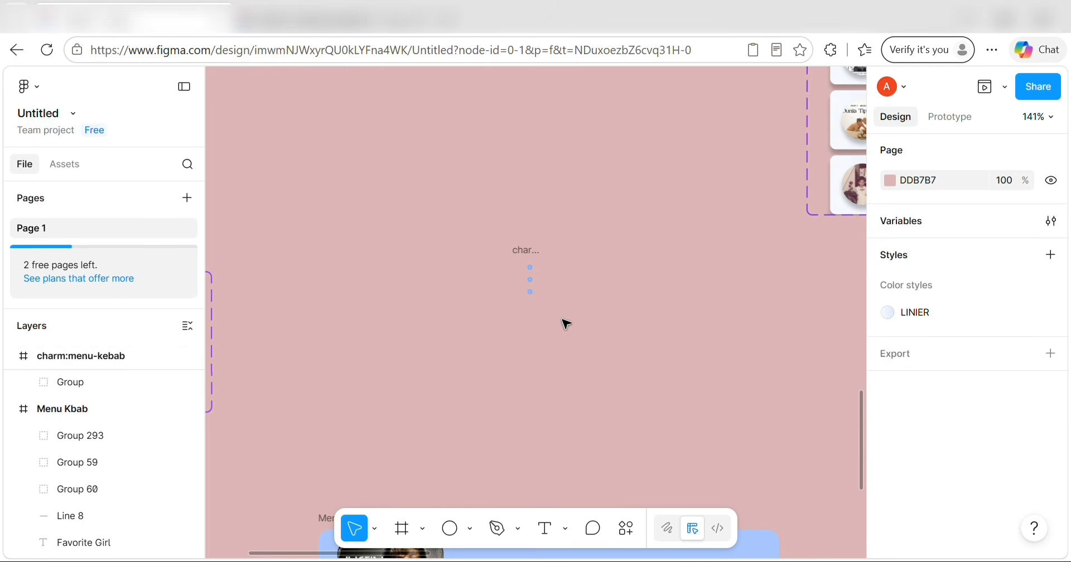
{"action": "left_click", "coordinate": [530, 286]}
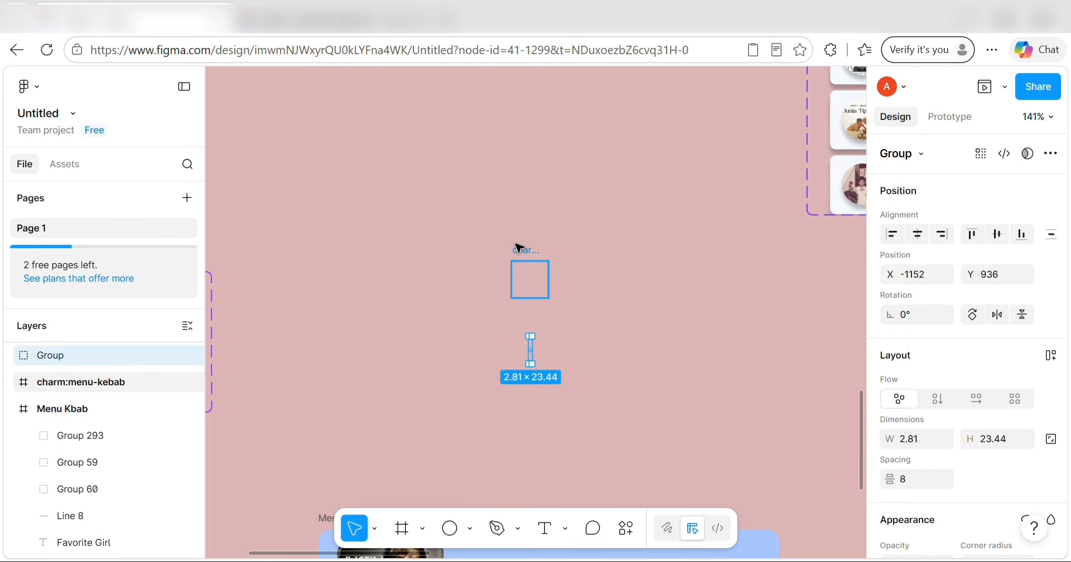
{"action": "key", "text": "Escape"}
Drag the kebab icon to the right end of the Favorite Girl row.
{"action": "left_click_drag", "start_coordinate": [519, 248], "coordinate": [540, 349]}
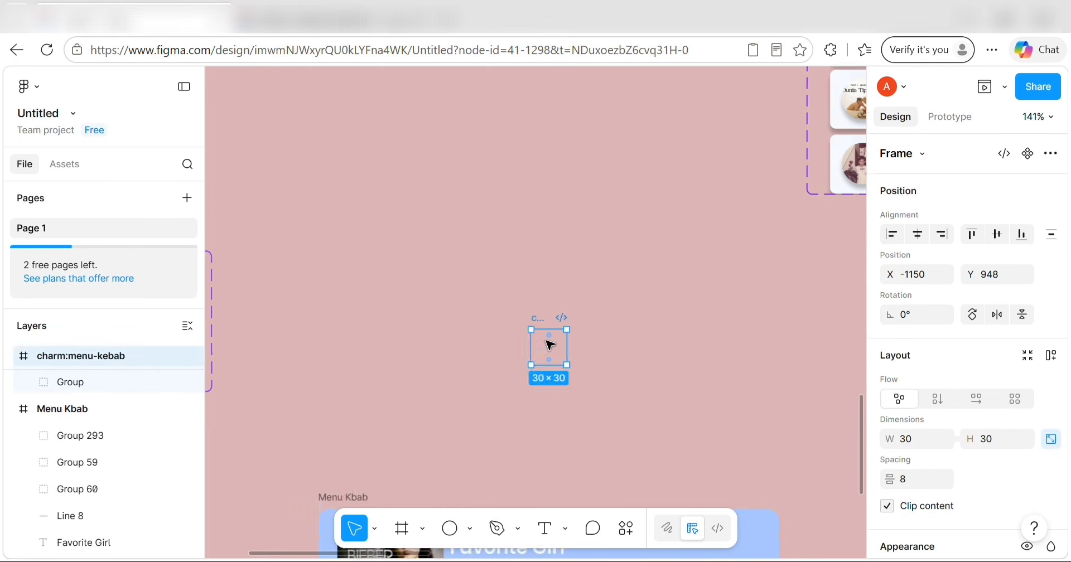
{"action": "scroll", "coordinate": [550, 345], "scroll_direction": "down", "scroll_amount": 3}
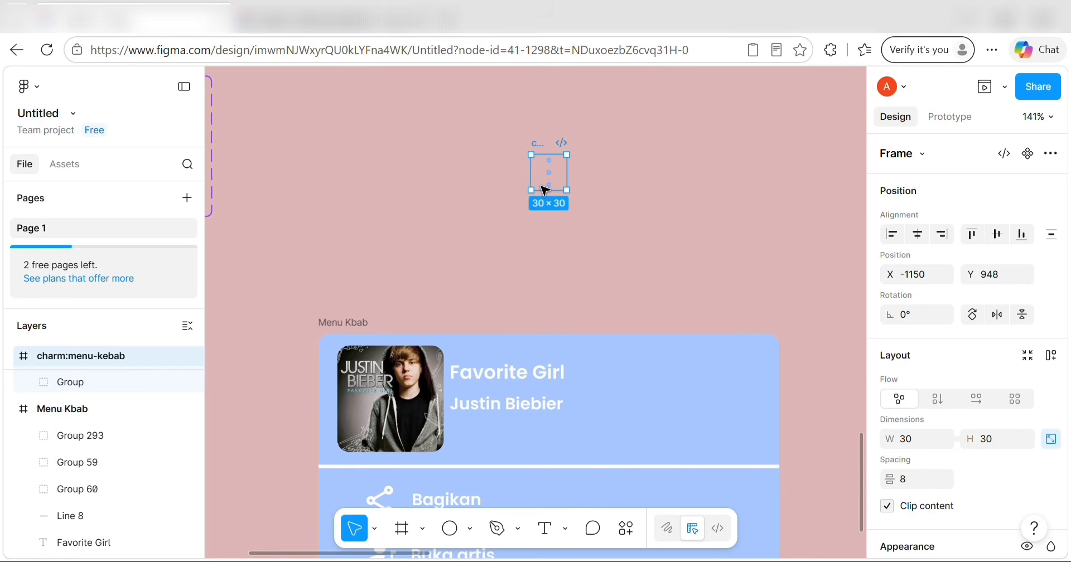
{"action": "left_click_drag", "start_coordinate": [541, 186], "coordinate": [680, 194]}
{"action": "scroll", "coordinate": [680, 194], "scroll_direction": "down", "scroll_amount": 4}
{"action": "scroll", "coordinate": [691, 188], "scroll_direction": "up", "scroll_amount": 3}
{"action": "scroll", "coordinate": [692, 187], "scroll_direction": "right", "scroll_amount": 4}
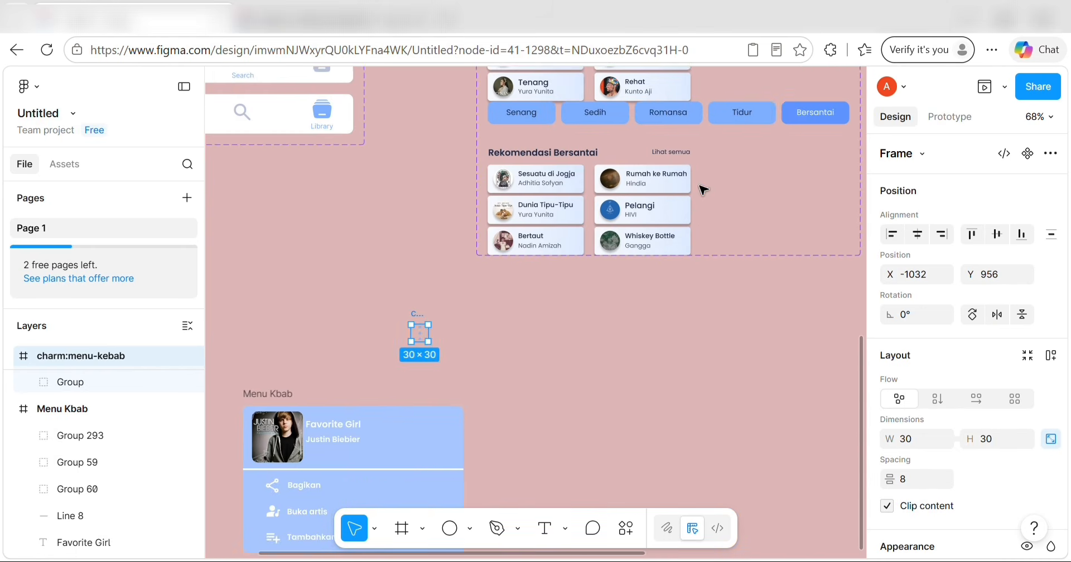
{"action": "left_click_drag", "start_coordinate": [398, 357], "coordinate": [836, 154]}
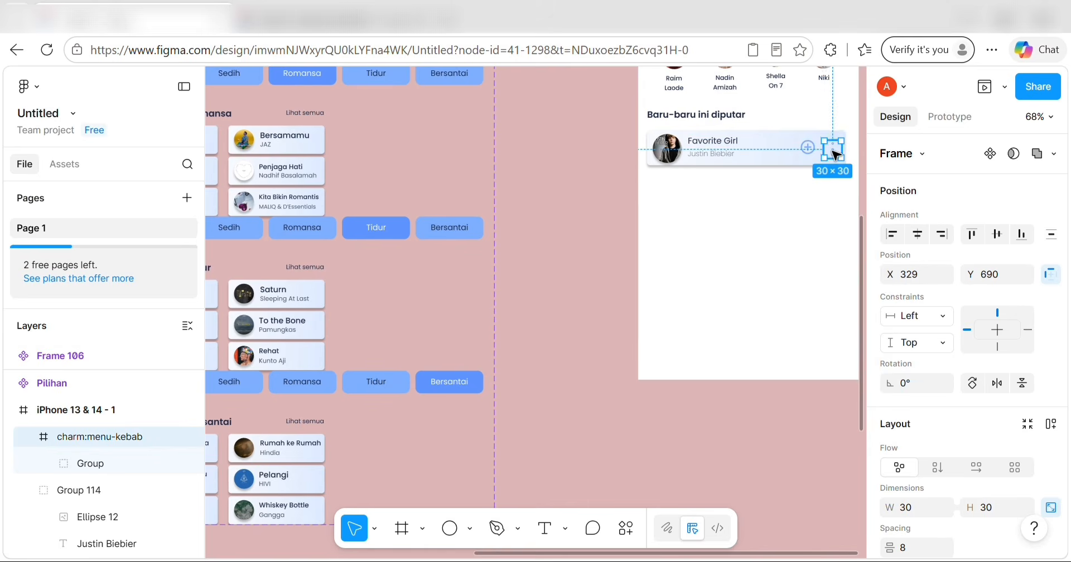
Nudge the kebab icon to X 328, Y 686, aligned beside the add button.
{"action": "scroll", "coordinate": [828, 151], "scroll_direction": "right", "scroll_amount": 4}
{"action": "scroll", "coordinate": [831, 153], "scroll_direction": "up", "scroll_amount": 5}
{"action": "scroll", "coordinate": [604, 242], "scroll_direction": "left", "scroll_amount": 1}
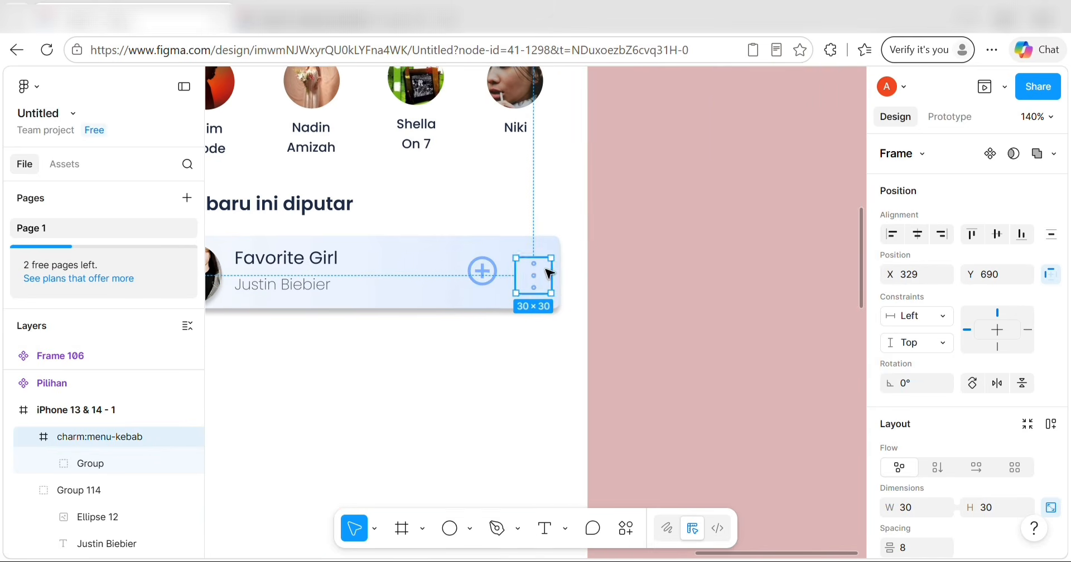
{"action": "key", "text": "Up"}
{"action": "key", "text": "Up"}
{"action": "key", "text": "Up"}
{"action": "key", "text": "Up"}
{"action": "key", "text": "Left"}
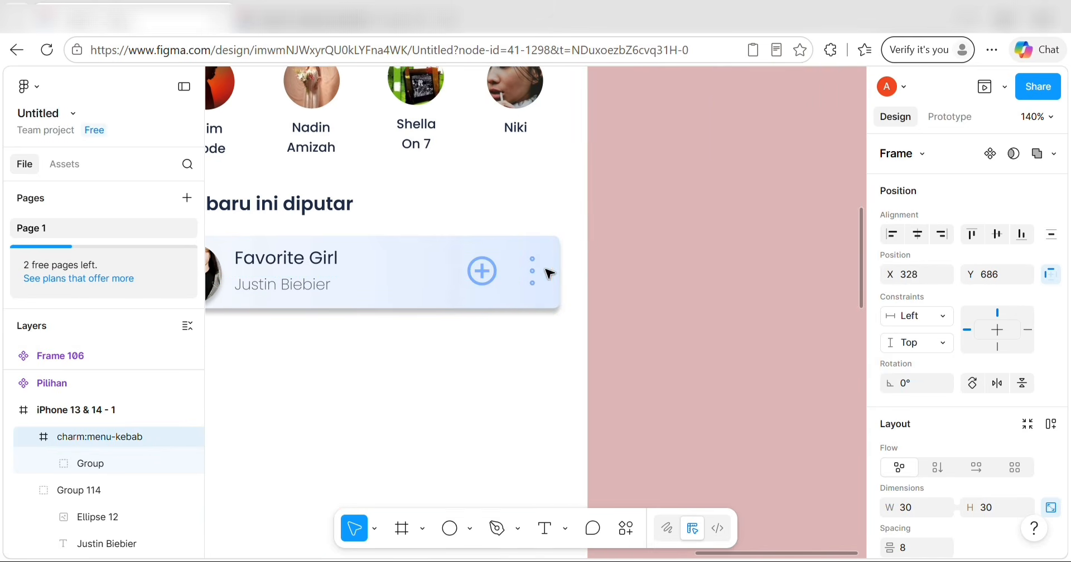
{"action": "key", "text": "Left"}
{"action": "key", "text": "Down"}
{"action": "left_click", "coordinate": [651, 354]}
{"action": "scroll", "coordinate": [651, 354], "scroll_direction": "left", "scroll_amount": 6}
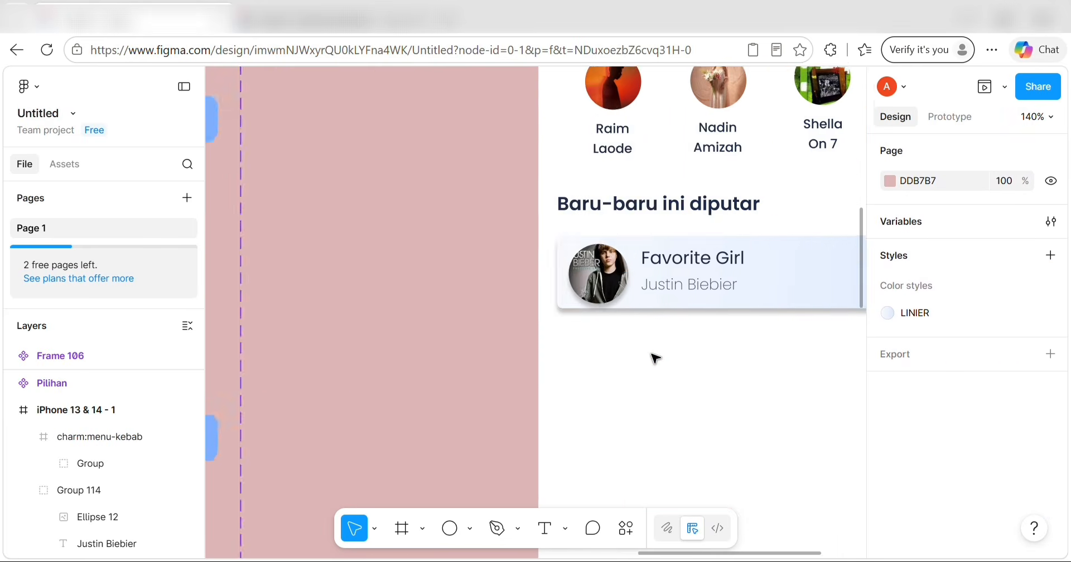
{"action": "scroll", "coordinate": [653, 357], "scroll_direction": "down", "scroll_amount": 8}
{"action": "scroll", "coordinate": [654, 357], "scroll_direction": "left", "scroll_amount": 8}
Move the Menu Kbab frame to sit just below the home screen.
{"action": "scroll", "coordinate": [289, 268], "scroll_direction": "left", "scroll_amount": 5}
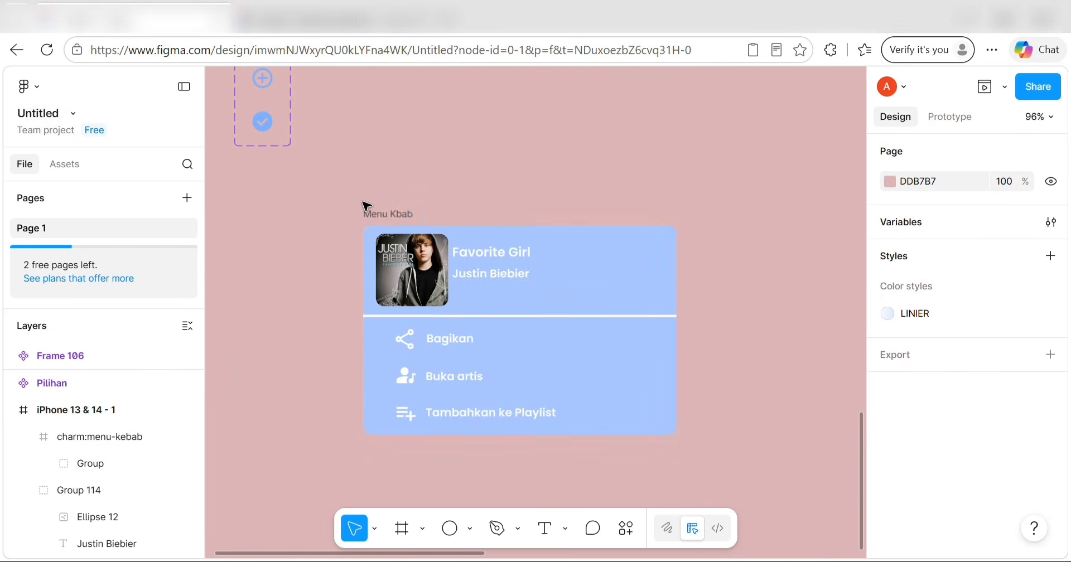
{"action": "left_click", "coordinate": [368, 212]}
{"action": "left_click_drag", "start_coordinate": [396, 216], "coordinate": [759, 182]}
{"action": "scroll", "coordinate": [703, 172], "scroll_direction": "down", "scroll_amount": 5}
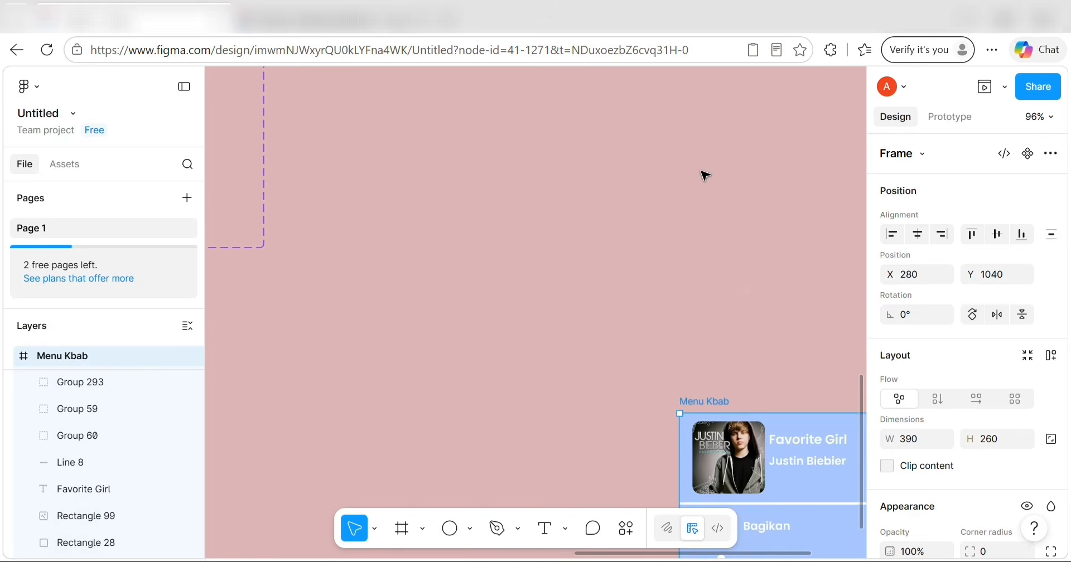
{"action": "left_click_drag", "start_coordinate": [731, 283], "coordinate": [625, 139]}
{"action": "scroll", "coordinate": [658, 180], "scroll_direction": "up", "scroll_amount": 5}
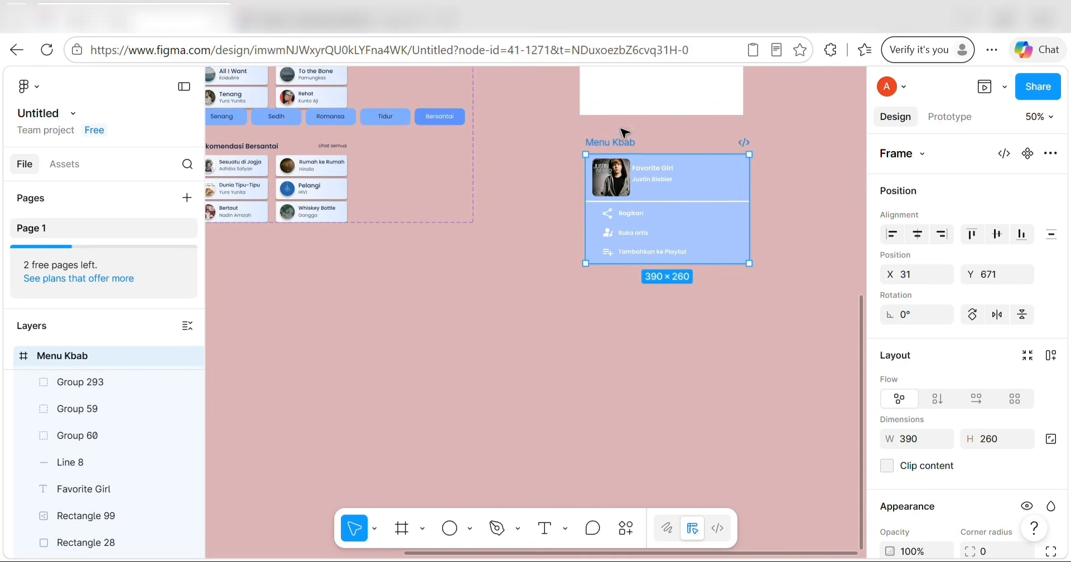
Link the Favorite Girl row's three-dot icon to Menu Kbab with an On tap trigger.
{"action": "left_click", "coordinate": [942, 124]}
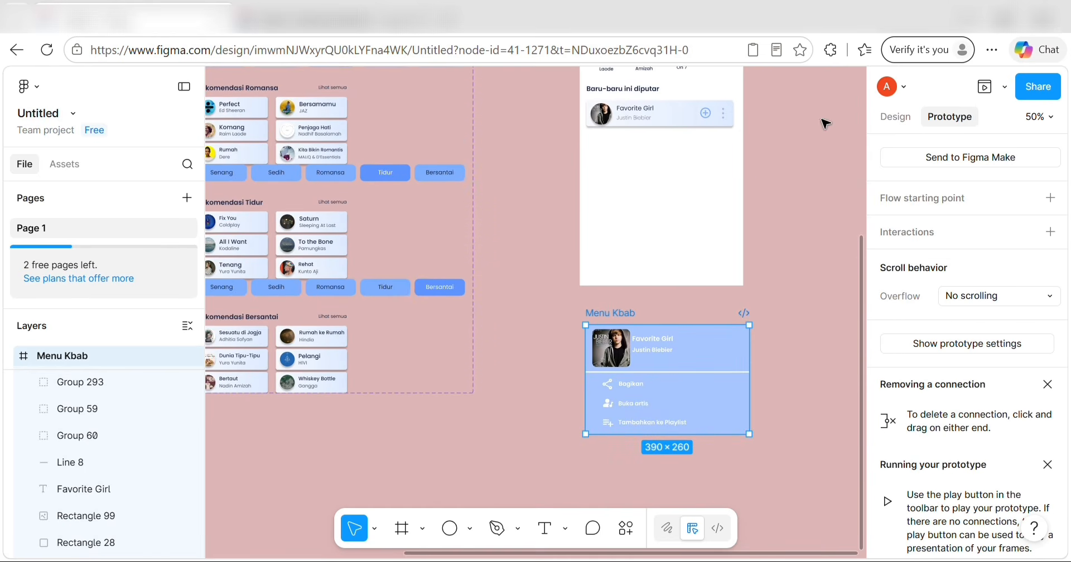
{"action": "left_click", "coordinate": [725, 117]}
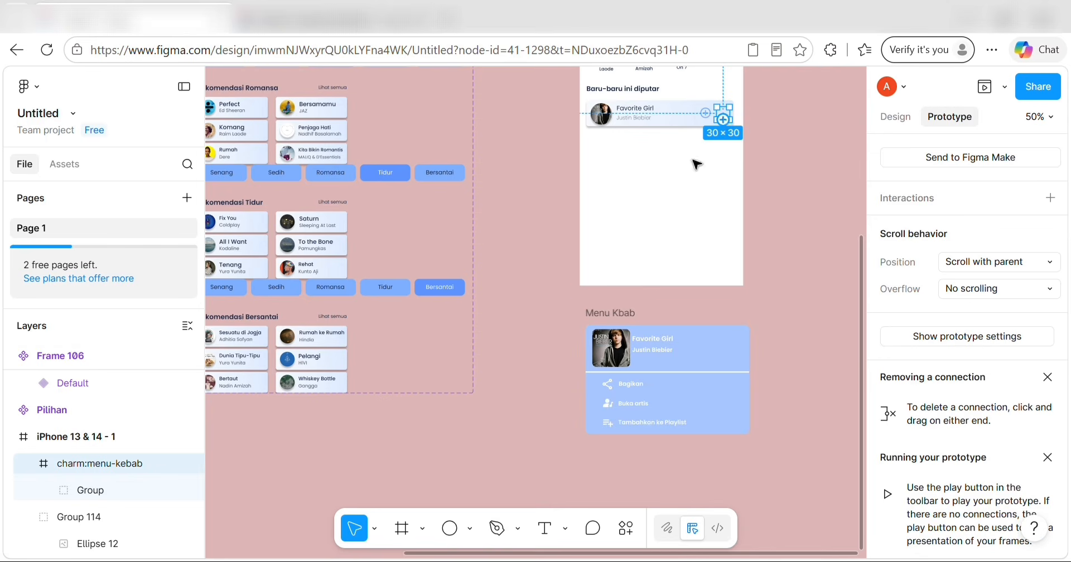
{"action": "left_click_drag", "start_coordinate": [723, 118], "coordinate": [590, 354]}
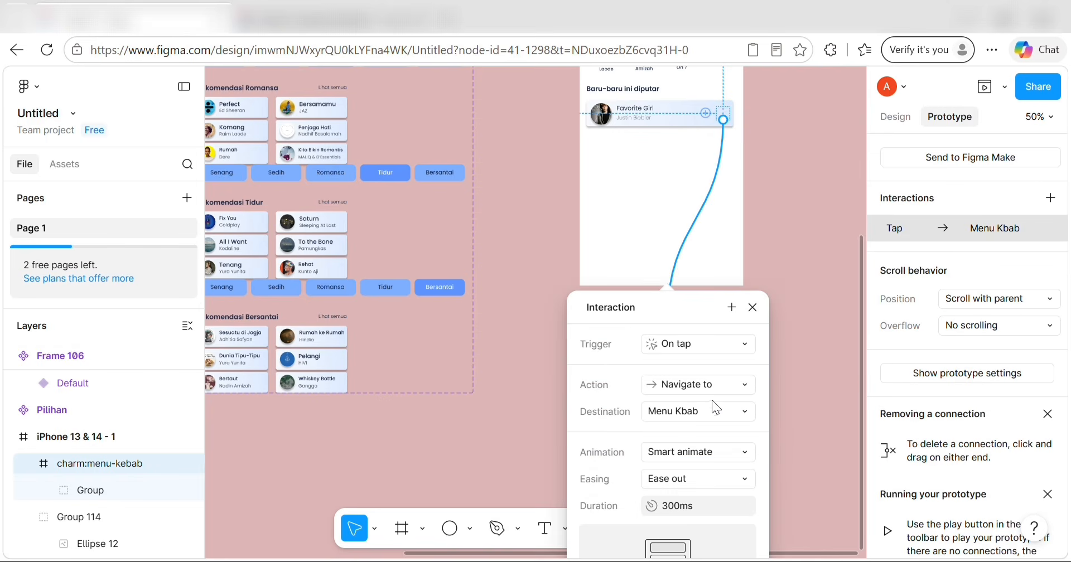
{"action": "left_click", "coordinate": [676, 267]}
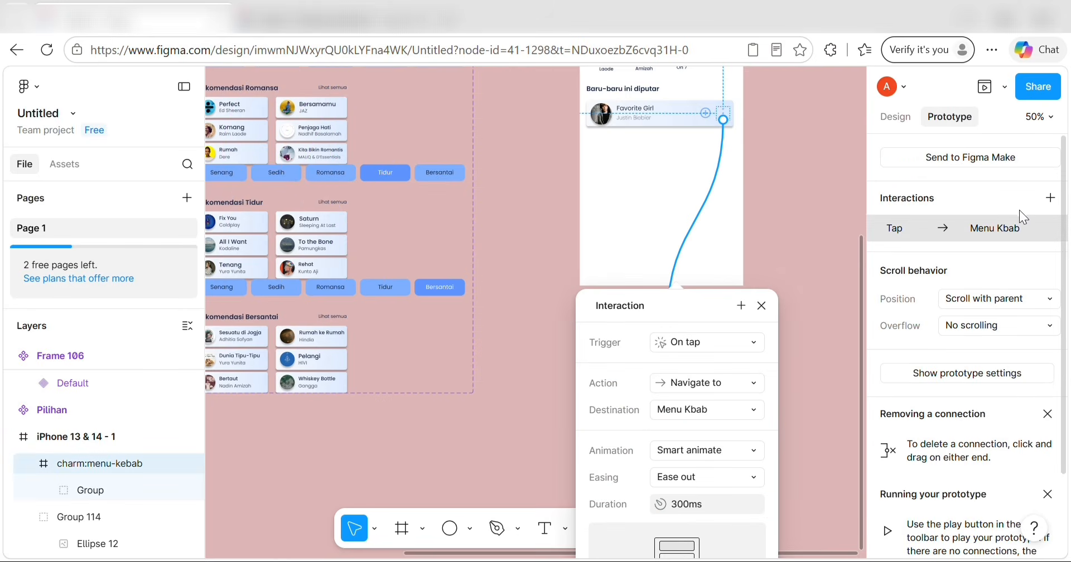
{"action": "left_click", "coordinate": [1049, 199]}
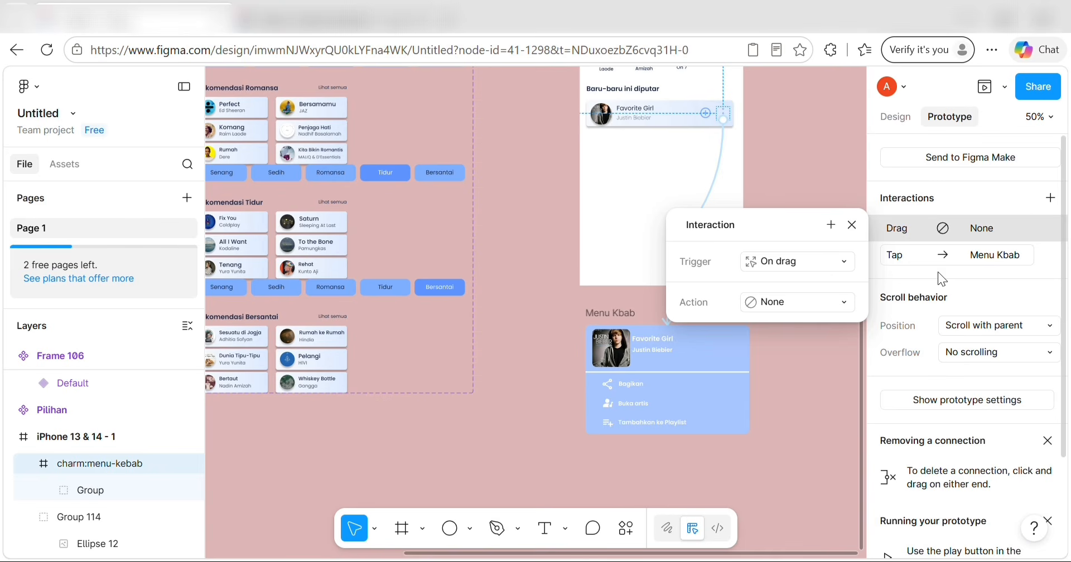
{"action": "left_click", "coordinate": [943, 255]}
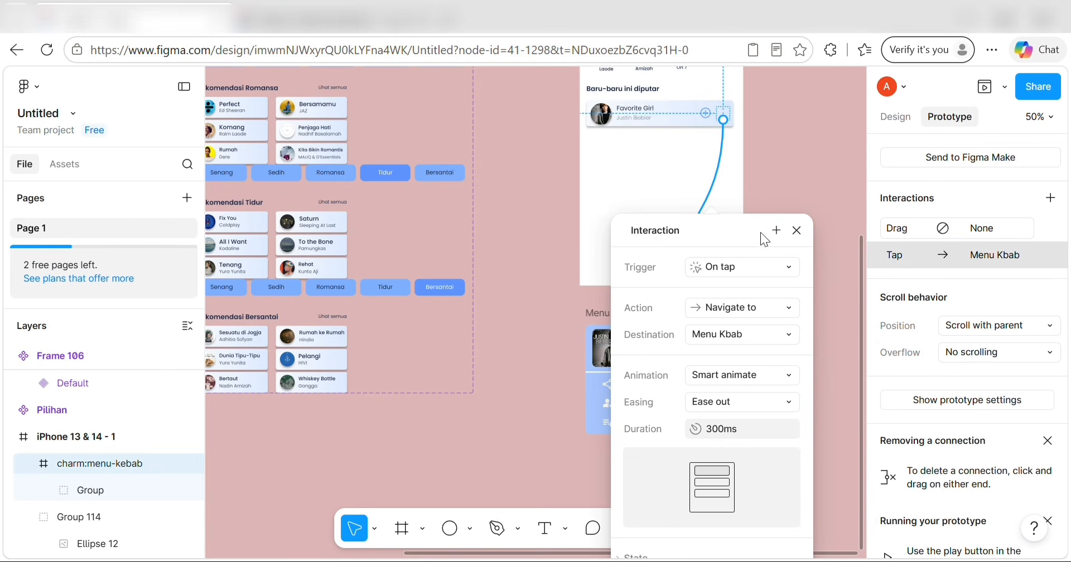
{"action": "left_click", "coordinate": [787, 268]}
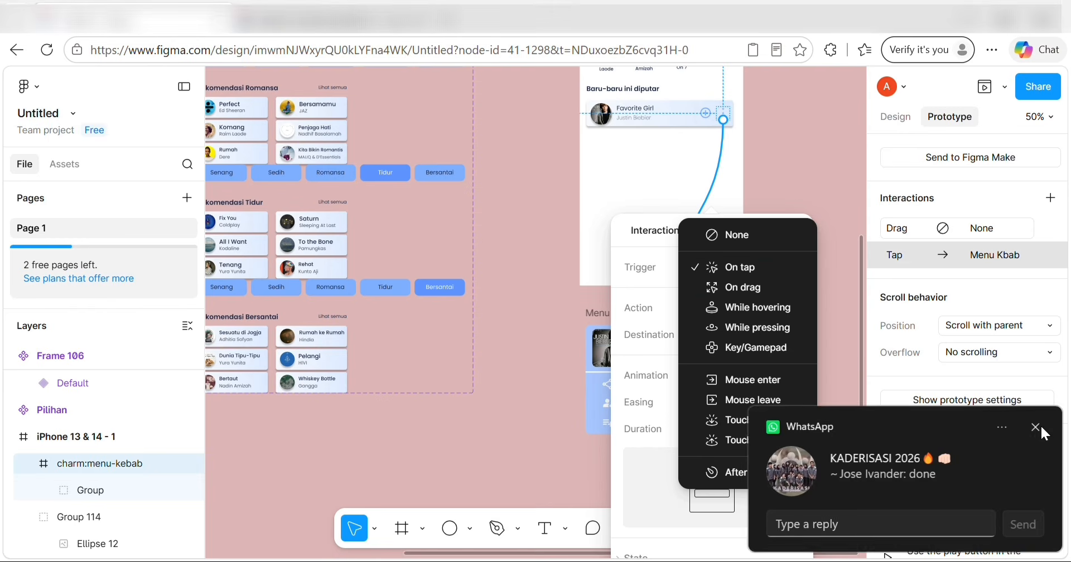
{"action": "left_click", "coordinate": [1036, 427]}
{"action": "scroll", "coordinate": [751, 379], "scroll_direction": "down", "scroll_amount": 1}
{"action": "scroll", "coordinate": [749, 369], "scroll_direction": "up", "scroll_amount": 3}
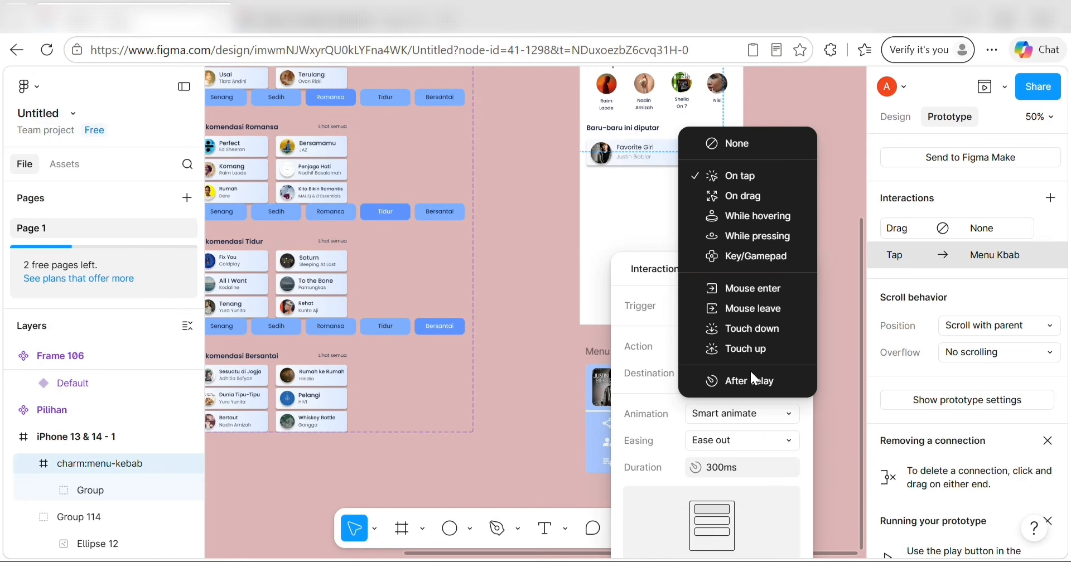
{"action": "left_click", "coordinate": [810, 416]}
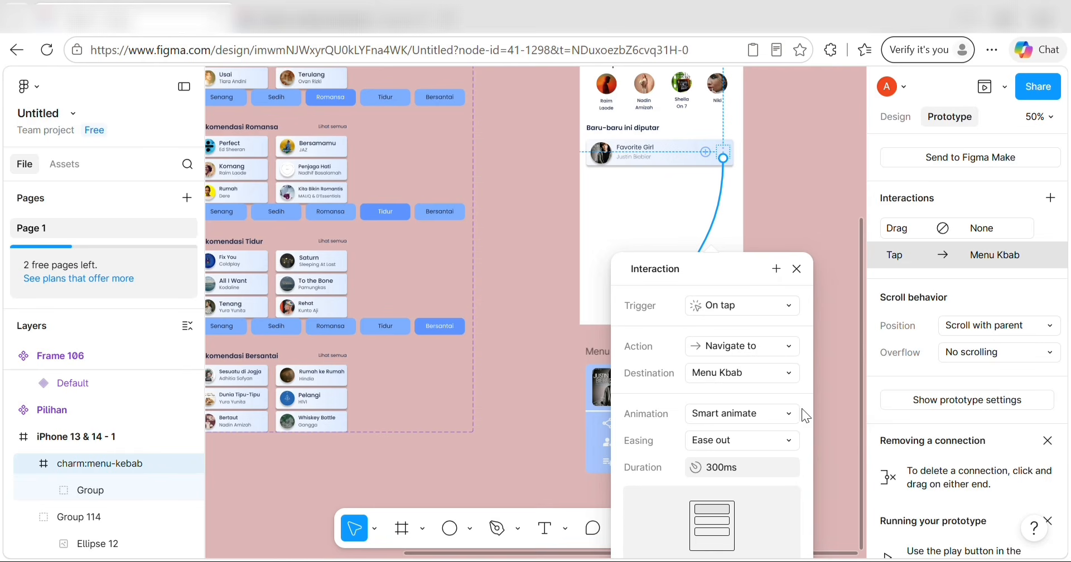
Make the tap open Menu Kbab as an overlay.
{"action": "left_click", "coordinate": [774, 344]}
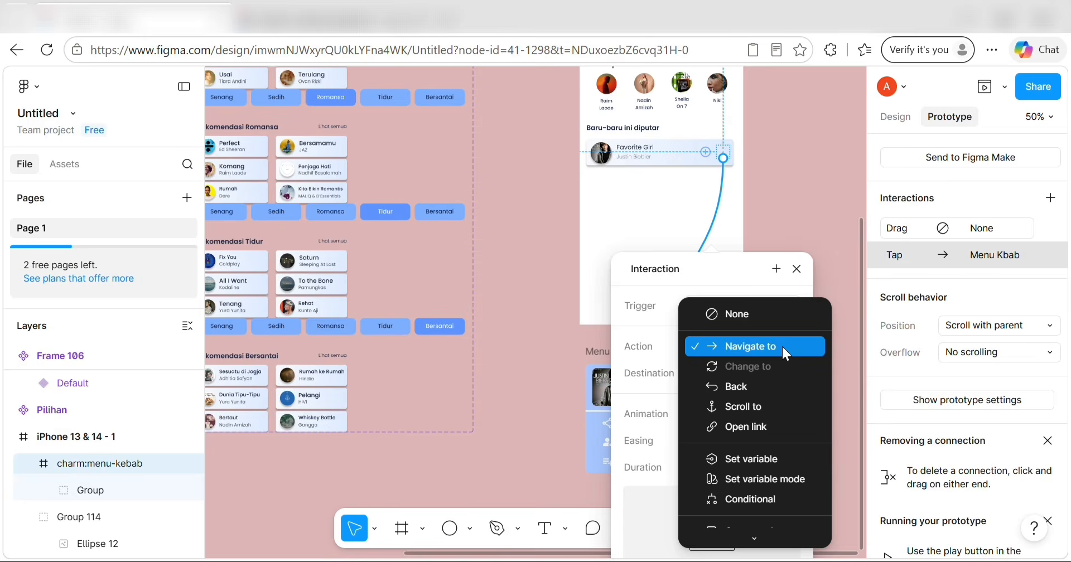
{"action": "scroll", "coordinate": [755, 438], "scroll_direction": "down", "scroll_amount": 5}
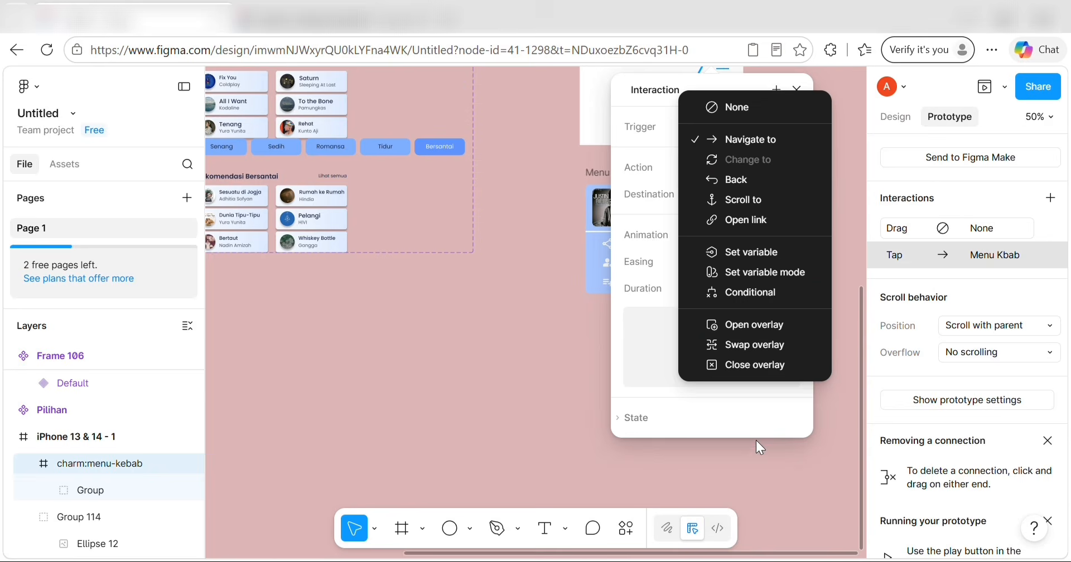
{"action": "left_click", "coordinate": [757, 330]}
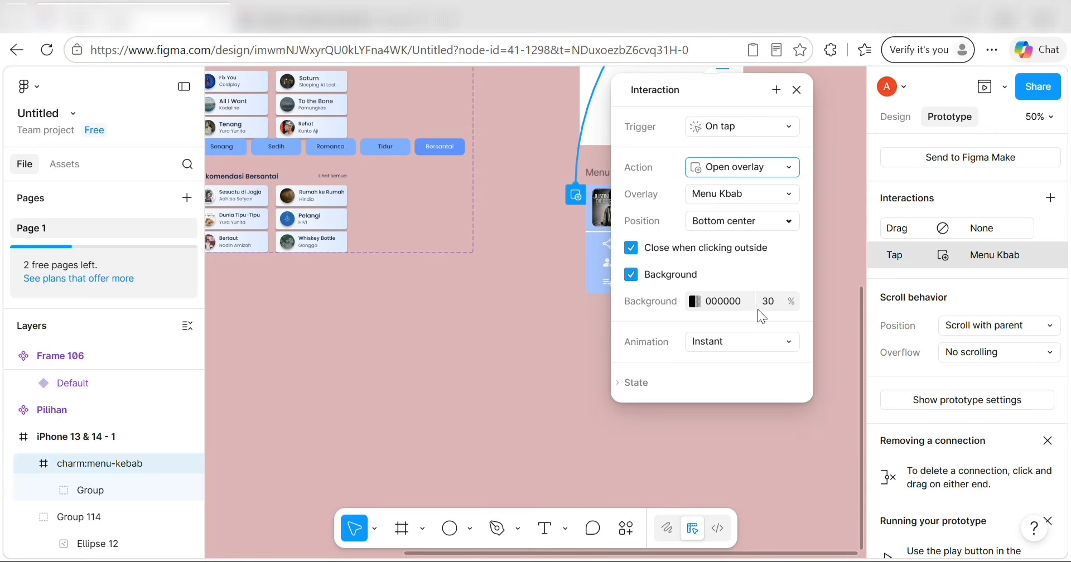
{"action": "left_click", "coordinate": [790, 193]}
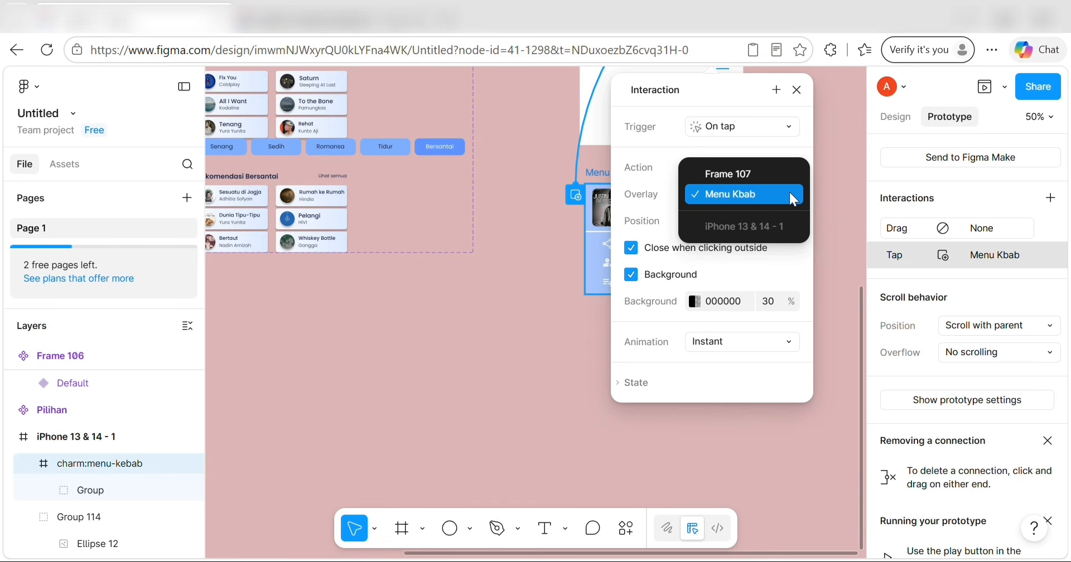
{"action": "scroll", "coordinate": [772, 184], "scroll_direction": "up", "scroll_amount": 2}
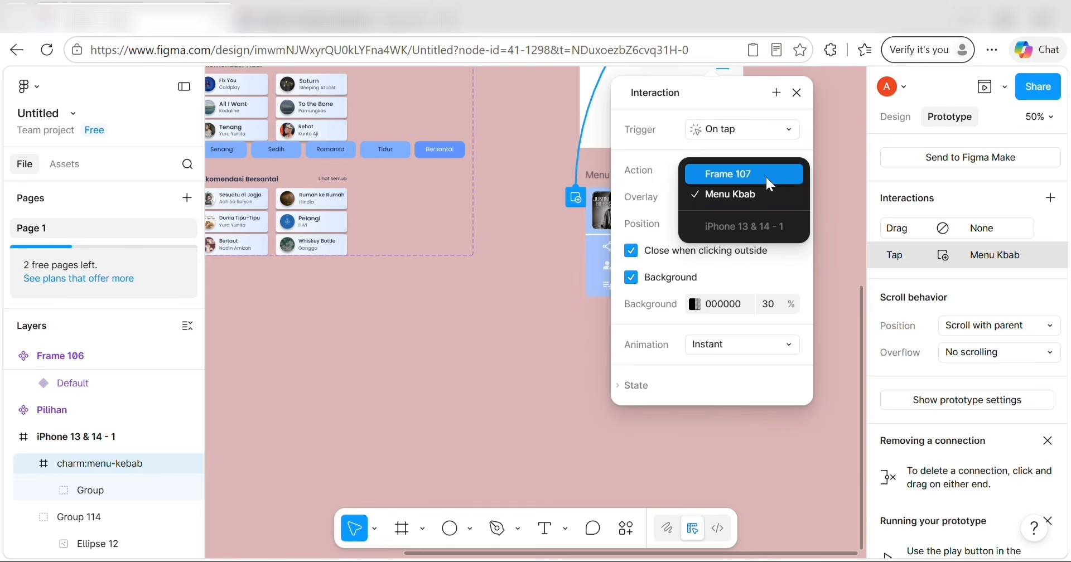
{"action": "scroll", "coordinate": [765, 176], "scroll_direction": "up", "scroll_amount": 3}
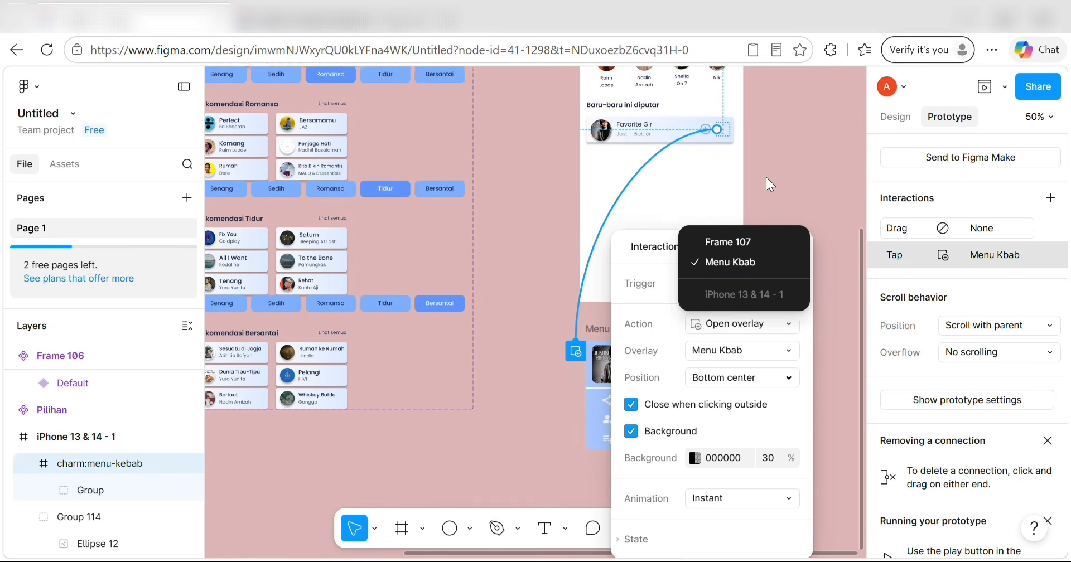
{"action": "left_click", "coordinate": [753, 259]}
Animate the overlay with Move in, sliding upward, using Ease in easing.
{"action": "scroll", "coordinate": [771, 381], "scroll_direction": "down", "scroll_amount": 2}
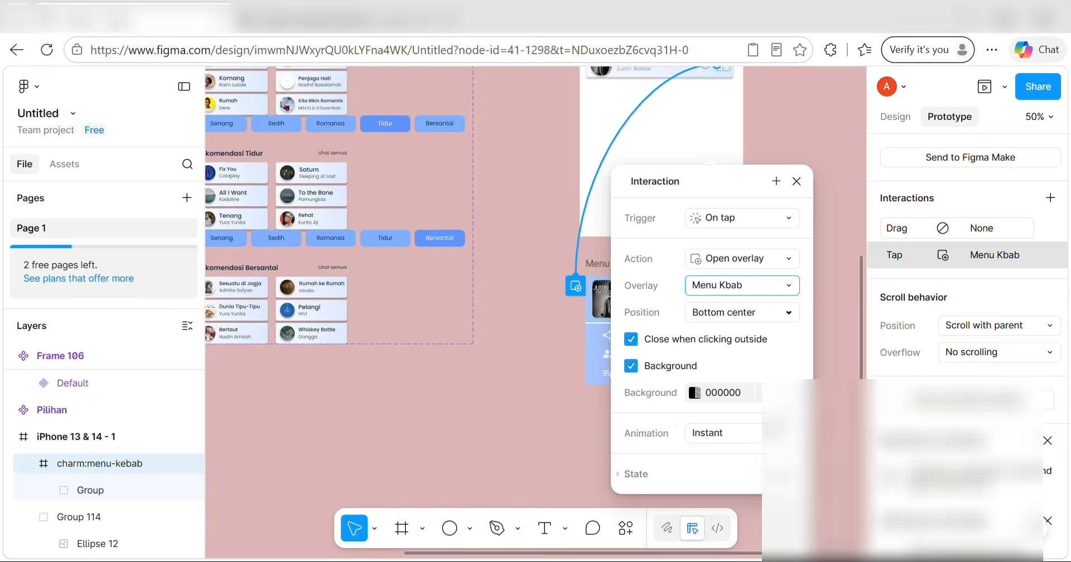
{"action": "left_click", "coordinate": [785, 430]}
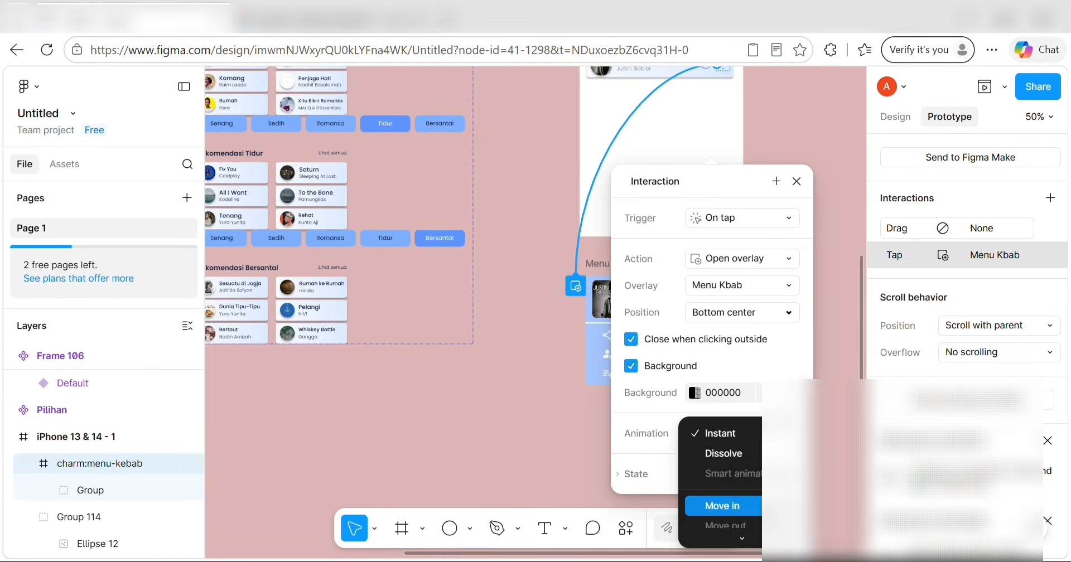
{"action": "left_click", "coordinate": [750, 505]}
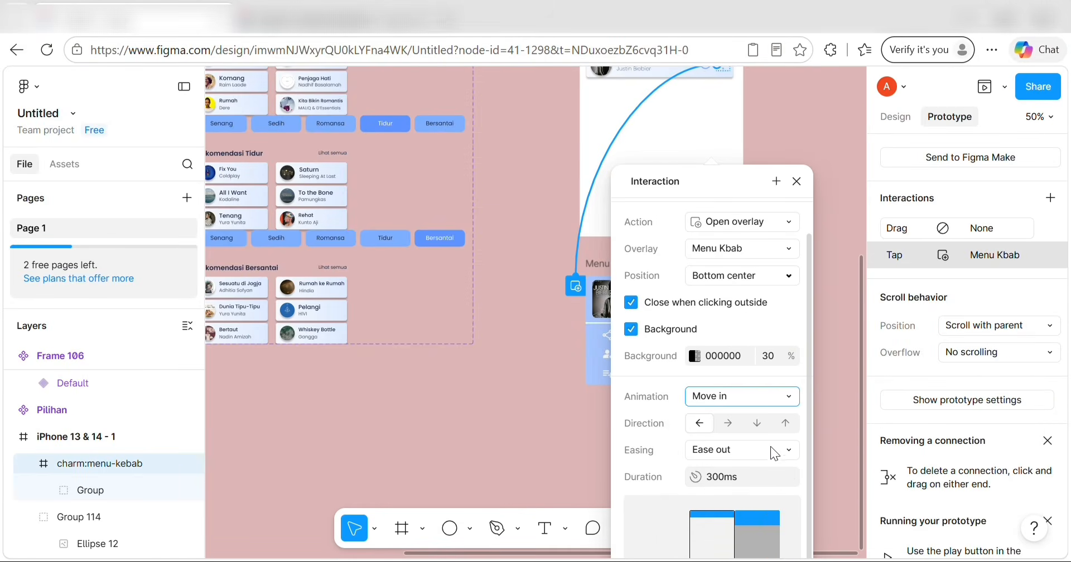
{"action": "left_click", "coordinate": [785, 423]}
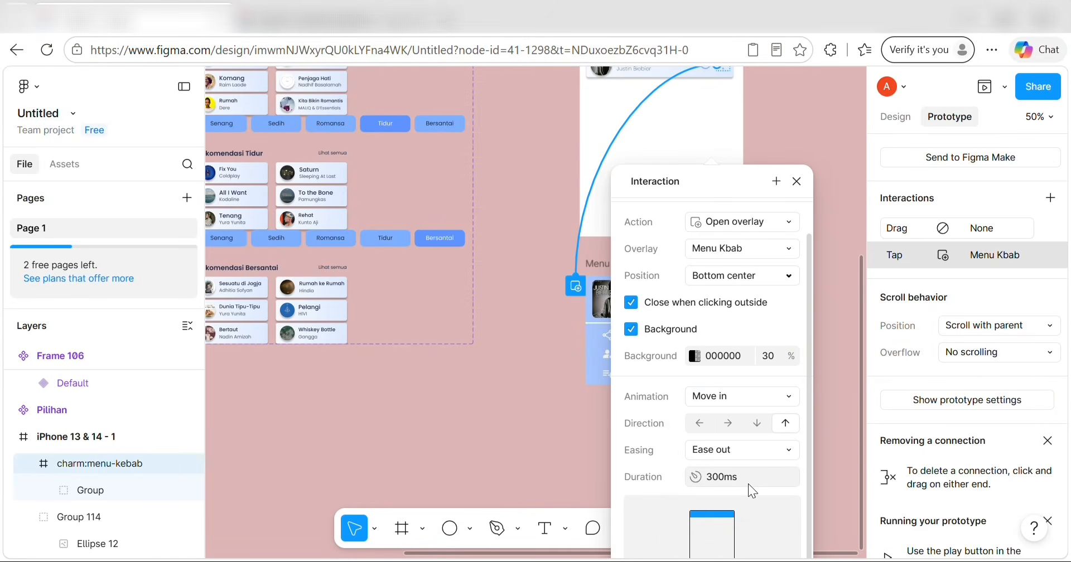
{"action": "left_click", "coordinate": [734, 454]}
{"action": "left_click", "coordinate": [769, 428]}
{"action": "left_click", "coordinate": [704, 302]}
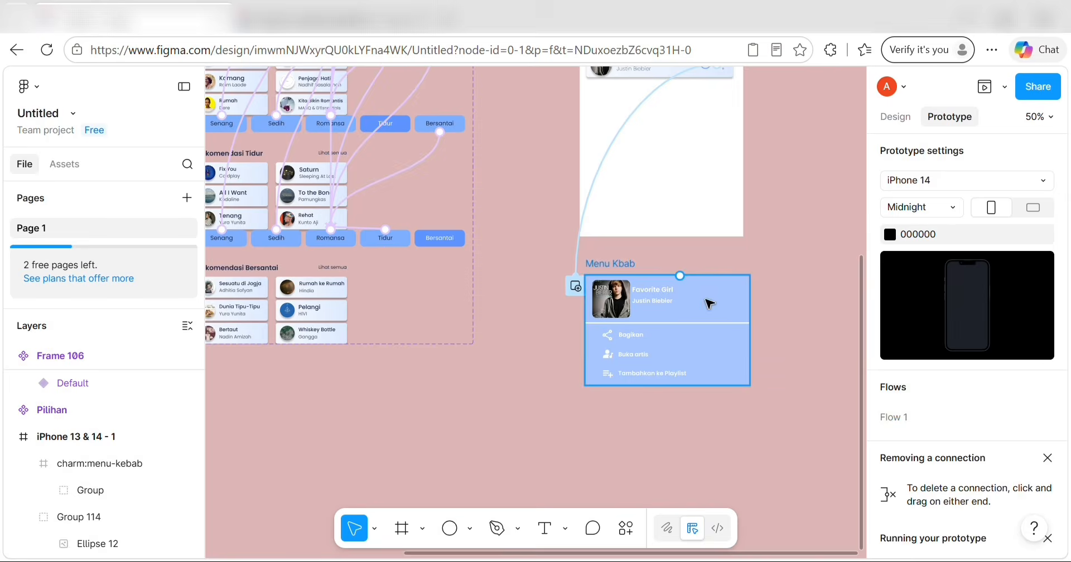
Link Menu Kbab back to the home screen so tapping it returns home.
{"action": "left_click", "coordinate": [680, 259]}
{"action": "left_click", "coordinate": [684, 292]}
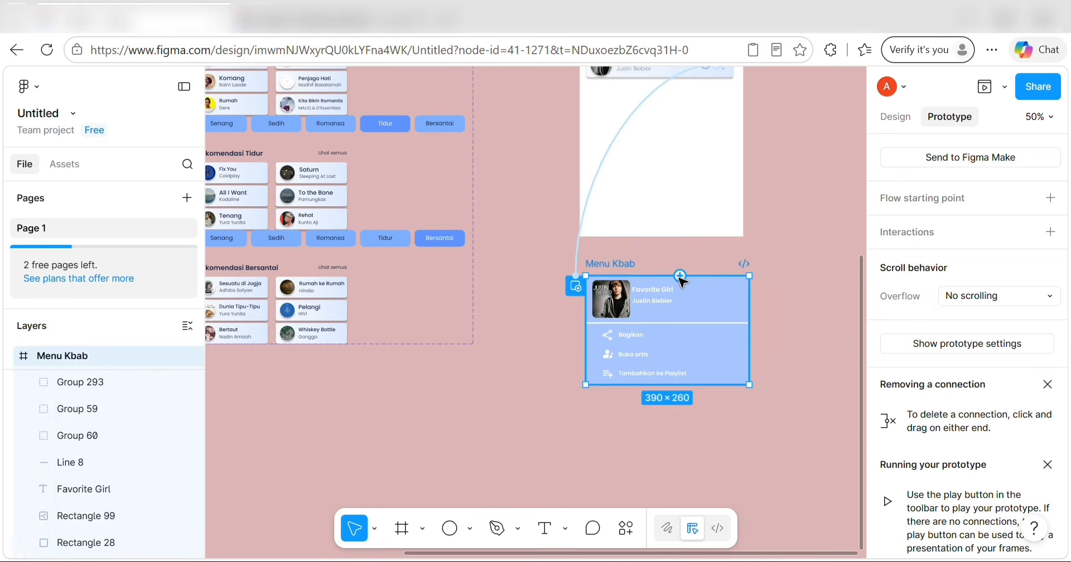
{"action": "left_click_drag", "start_coordinate": [679, 275], "coordinate": [671, 213]}
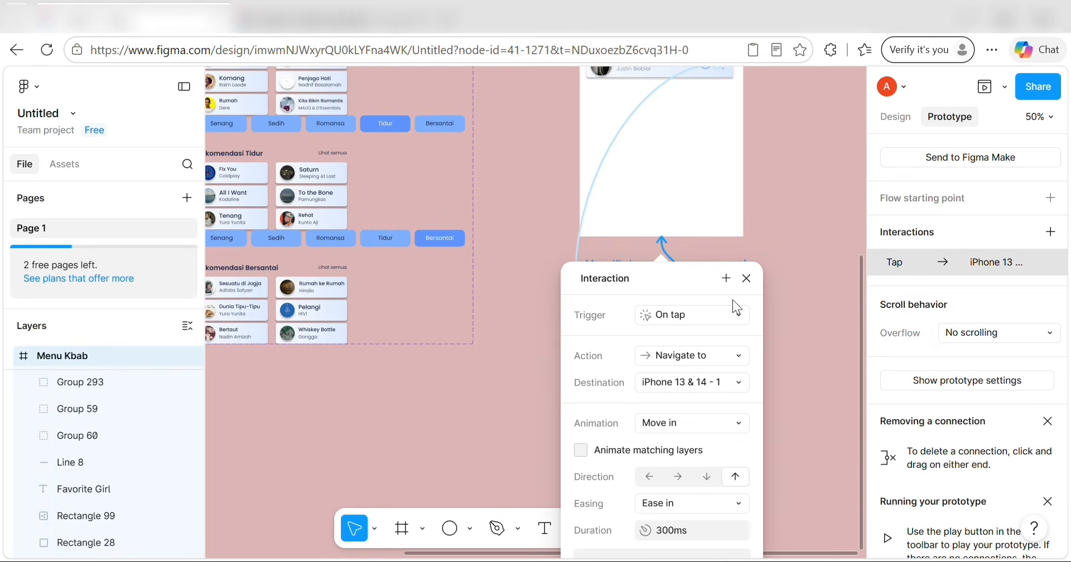
{"action": "scroll", "coordinate": [747, 364], "scroll_direction": "down", "scroll_amount": 3}
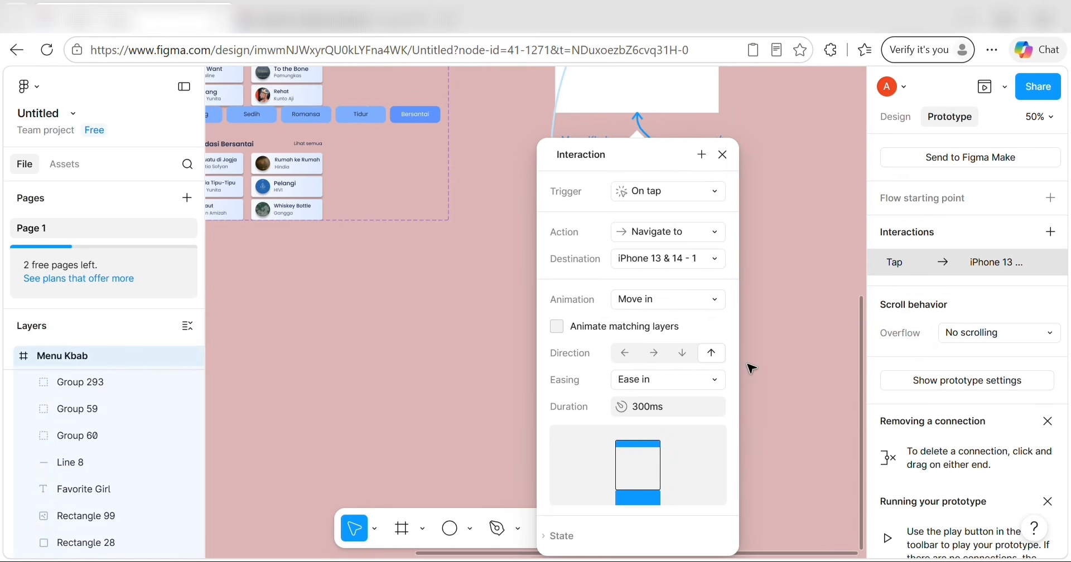
{"action": "key", "text": "Return"}
{"action": "scroll", "coordinate": [692, 291], "scroll_direction": "up", "scroll_amount": 4}
{"action": "left_click", "coordinate": [739, 299]}
{"action": "scroll", "coordinate": [744, 297], "scroll_direction": "up", "scroll_amount": 2}
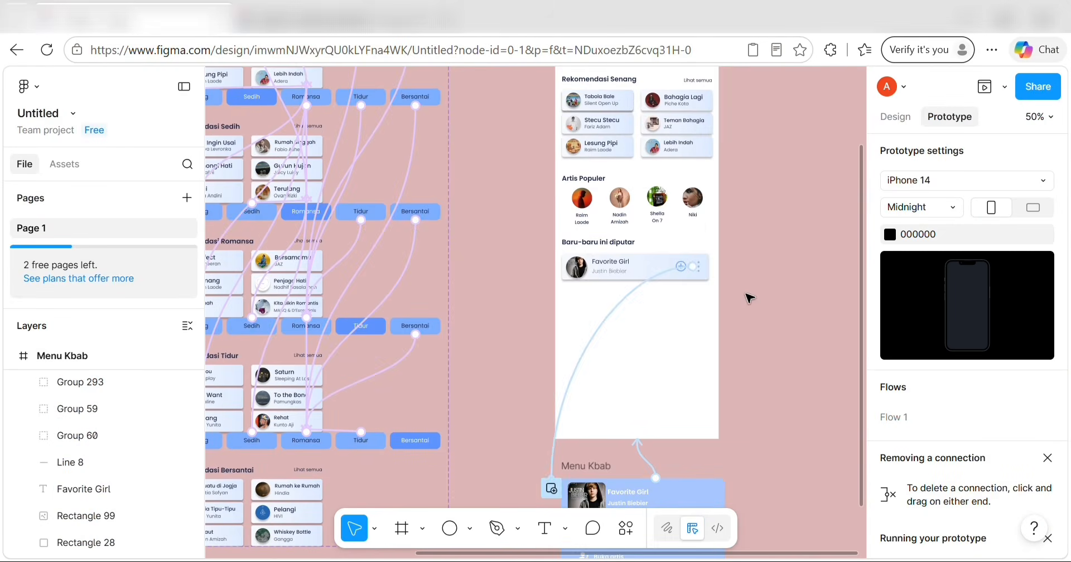
{"action": "scroll", "coordinate": [641, 281], "scroll_direction": "up", "scroll_amount": 5}
Duplicate the Favorite Girl row twice so the list has four song rows.
{"action": "left_click", "coordinate": [639, 271]}
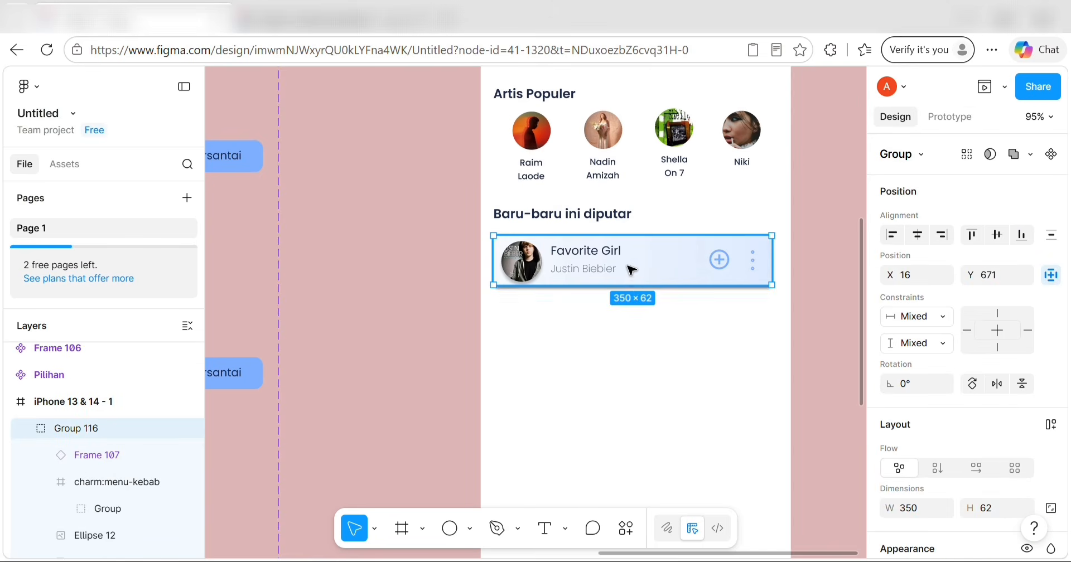
{"action": "left_click_drag", "start_coordinate": [639, 271], "coordinate": [621, 383]}
{"action": "scroll", "coordinate": [625, 385], "scroll_direction": "down", "scroll_amount": 1}
{"action": "scroll", "coordinate": [625, 385], "scroll_direction": "down", "scroll_amount": 2}
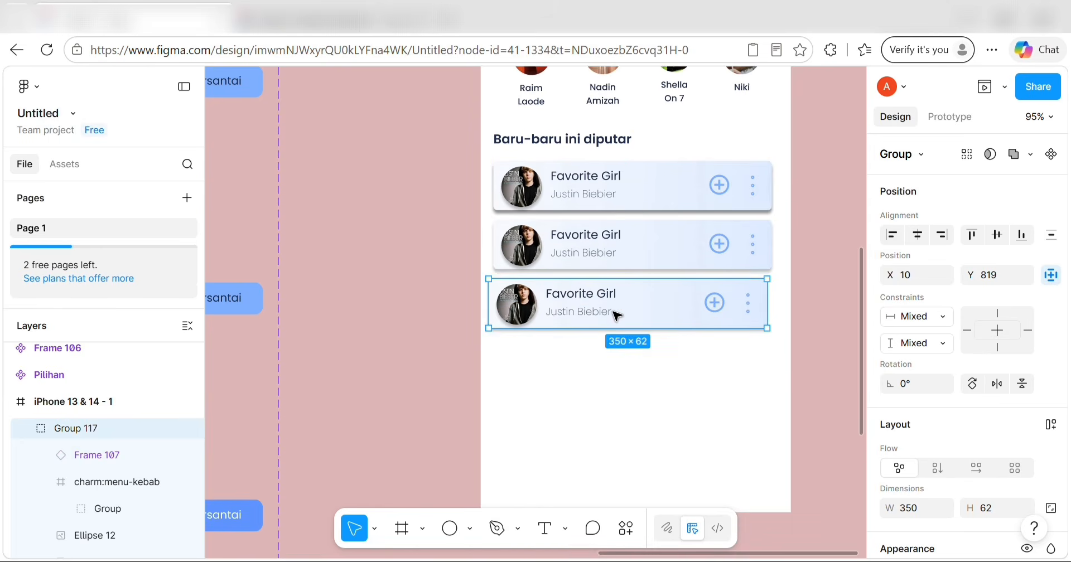
{"action": "scroll", "coordinate": [616, 312], "scroll_direction": "down", "scroll_amount": 3}
{"action": "scroll", "coordinate": [620, 315], "scroll_direction": "up", "scroll_amount": 5}
{"action": "key", "text": "Right"}
{"action": "key", "text": "Right"}
{"action": "key", "text": "Right"}
{"action": "key", "text": "Right"}
{"action": "key", "text": "Right"}
{"action": "key", "text": "Right"}
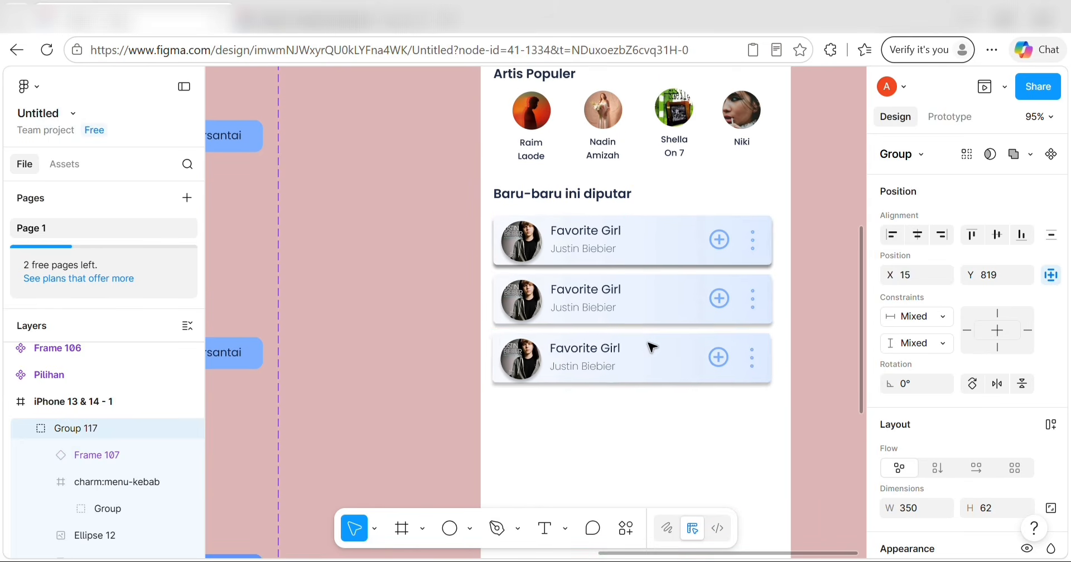
{"action": "left_click_drag", "start_coordinate": [644, 369], "coordinate": [643, 430]}
{"action": "scroll", "coordinate": [661, 377], "scroll_direction": "up", "scroll_amount": 3}
{"action": "scroll", "coordinate": [662, 379], "scroll_direction": "down", "scroll_amount": 1}
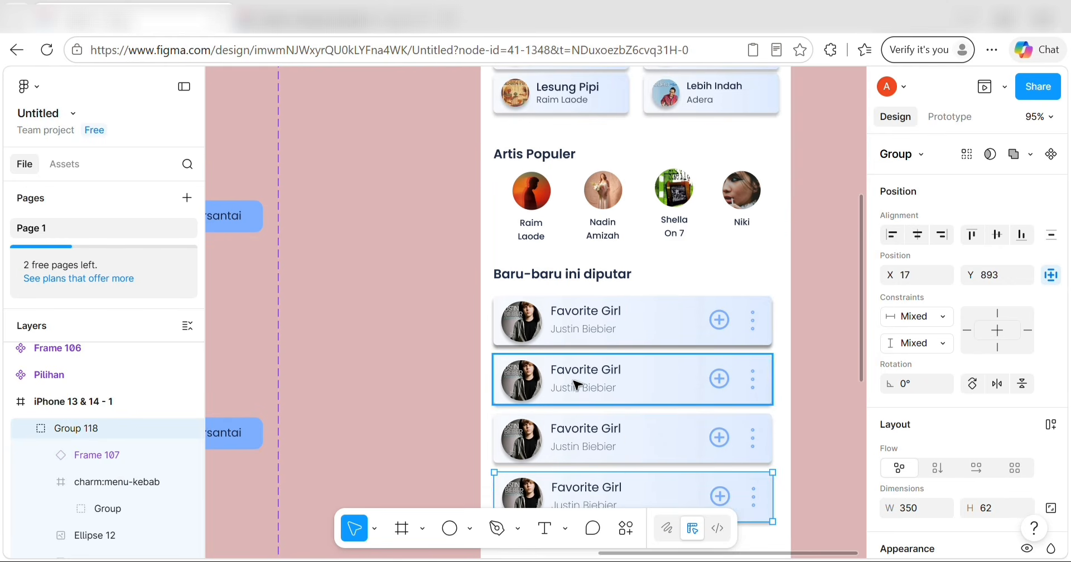
Retitle the second row 'Cinta Dan Rahasia' and update its artist name.
{"action": "double_click", "coordinate": [521, 378]}
{"action": "double_click", "coordinate": [586, 370]}
{"action": "key", "text": "BackSpace"}
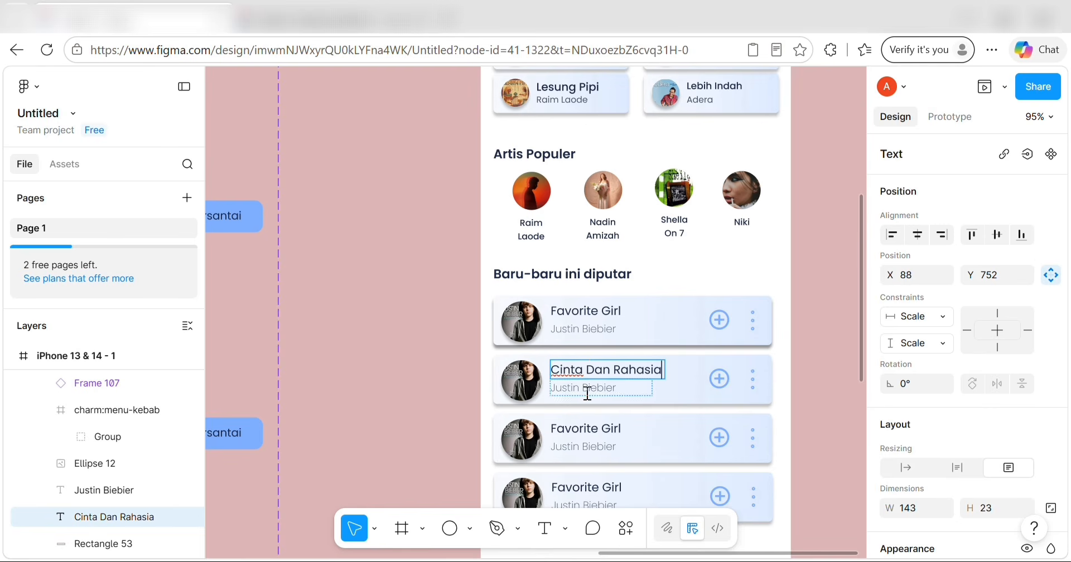
{"action": "double_click", "coordinate": [587, 389]}
{"action": "key", "text": "BackSpace"}
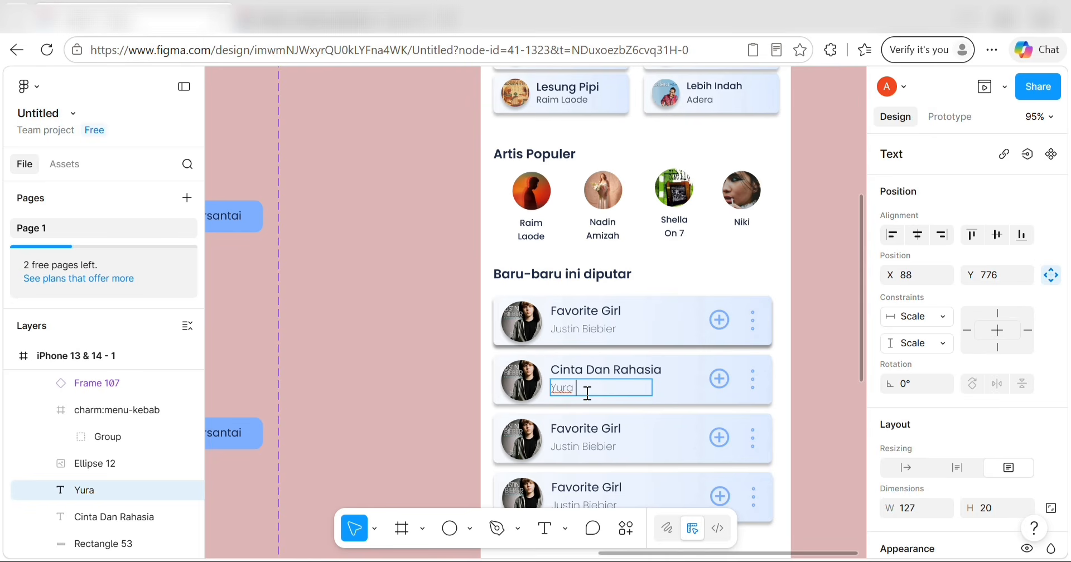
Retitle the third row 'J.A.P' and update its artist name.
{"action": "left_click", "coordinate": [606, 427]}
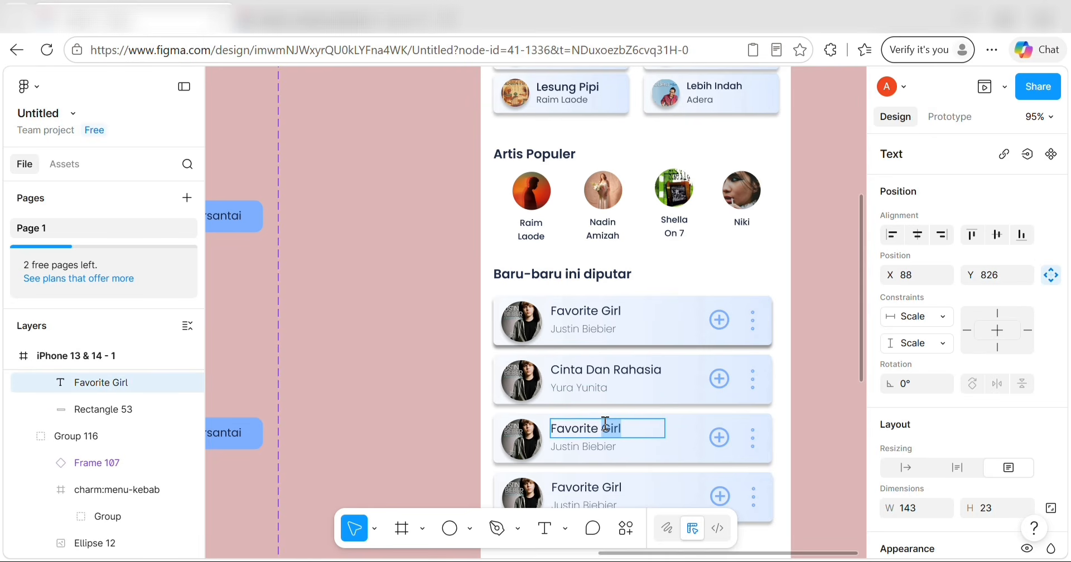
{"action": "double_click", "coordinate": [605, 427]}
{"action": "type", "text": "J"}
{"action": "scroll", "coordinate": [593, 318], "scroll_direction": "down", "scroll_amount": 5}
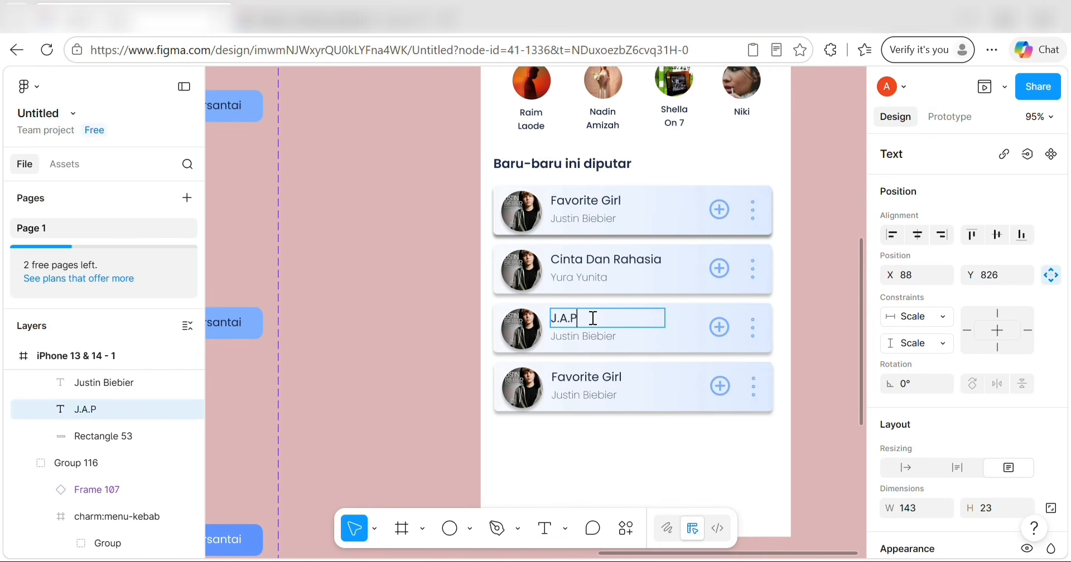
{"action": "double_click", "coordinate": [594, 336]}
{"action": "key", "text": "BackSpace"}
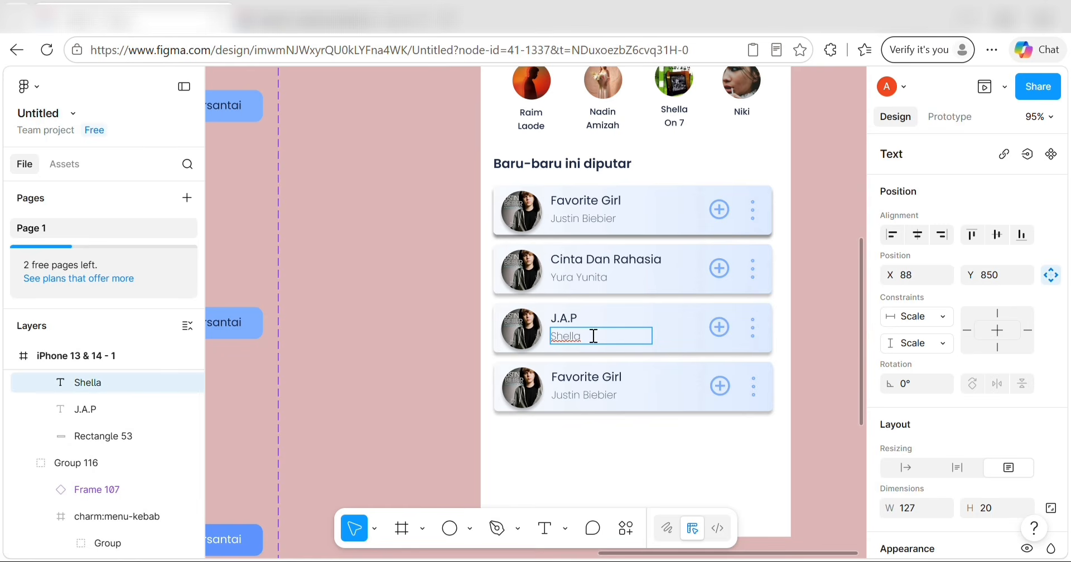
Retitle the fourth row 'Qalbi Fi Madinah' and update its artist name.
{"action": "double_click", "coordinate": [597, 376]}
{"action": "key", "text": "BackSpace"}
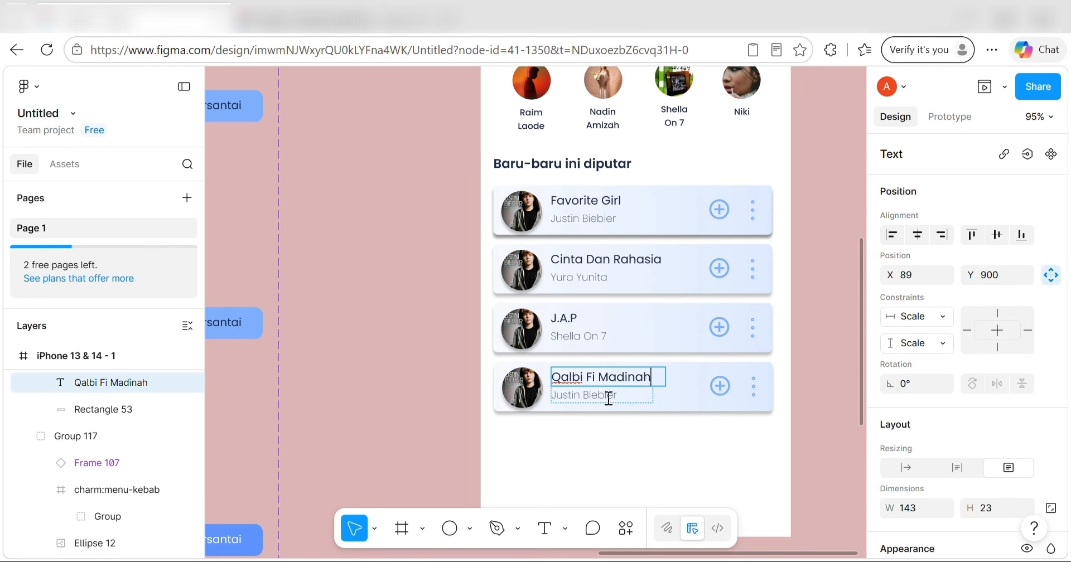
{"action": "double_click", "coordinate": [607, 395]}
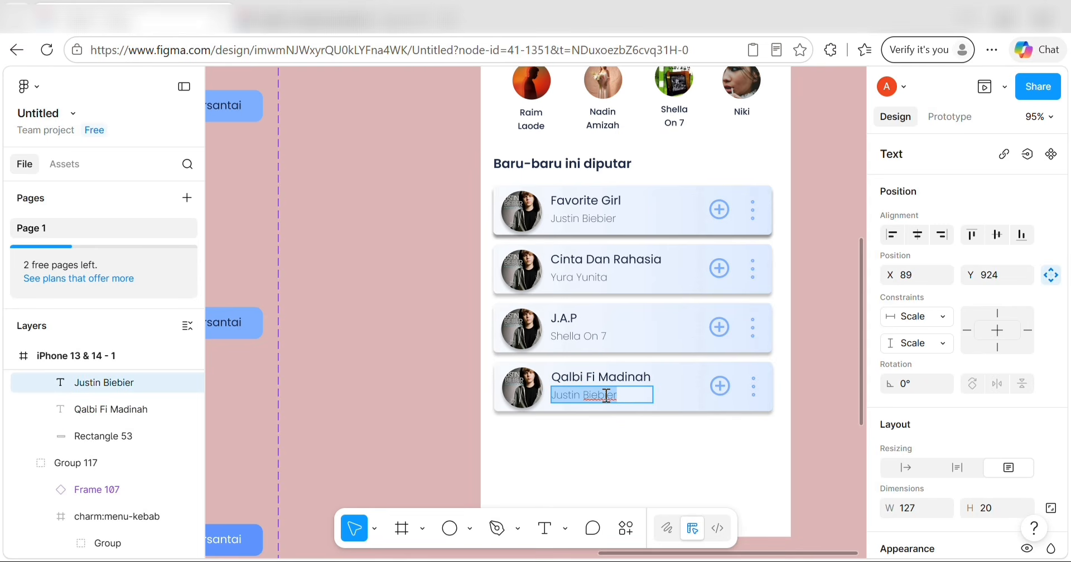
{"action": "key", "text": "BackSpace"}
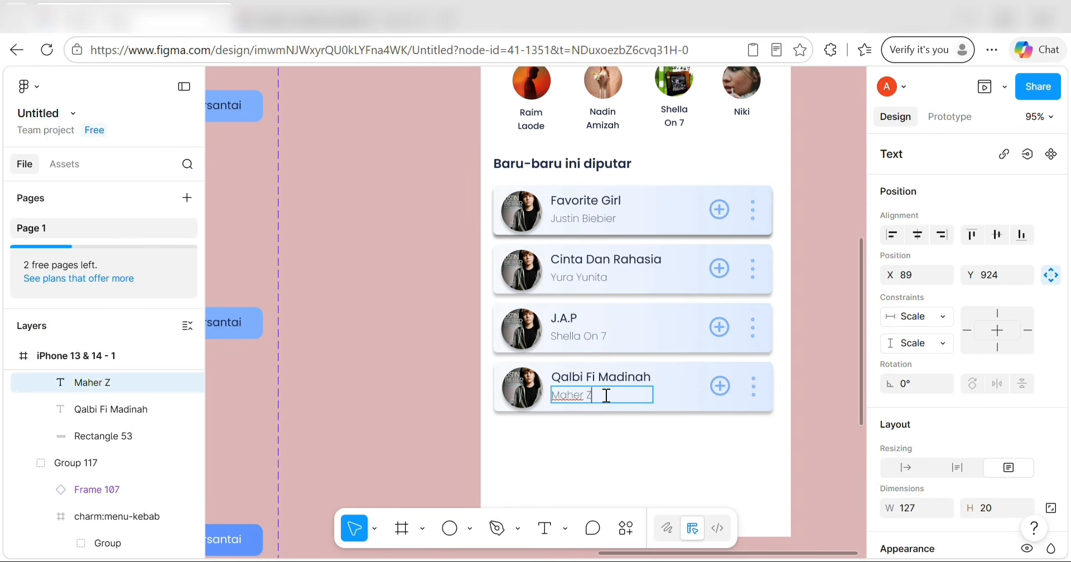
{"action": "key", "text": "Escape"}
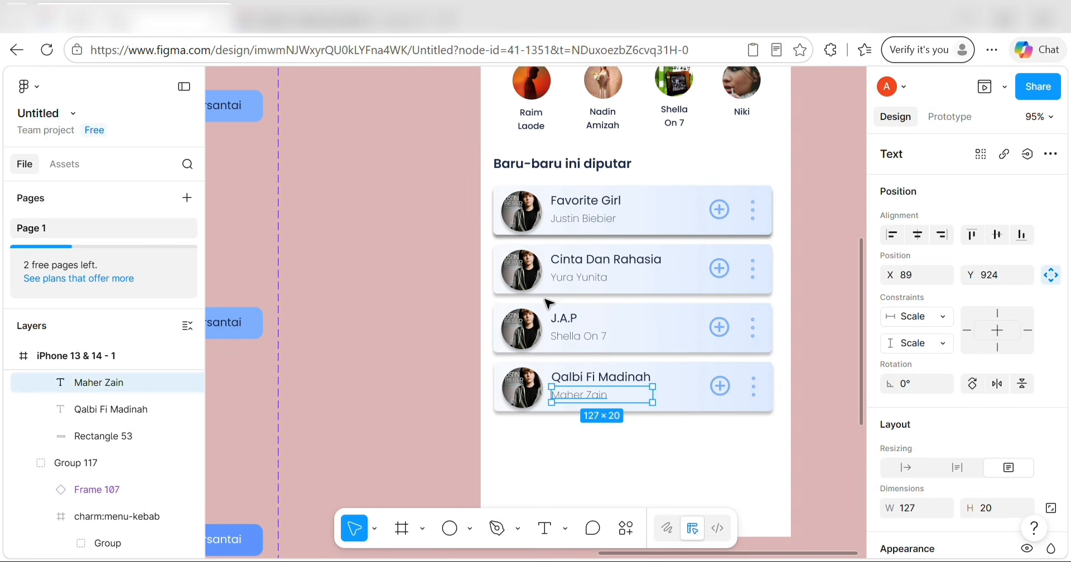
Select the second song row's cover image in the recently played list.
{"action": "left_click", "coordinate": [524, 271]}
{"action": "scroll", "coordinate": [407, 215], "scroll_direction": "up", "scroll_amount": 1}
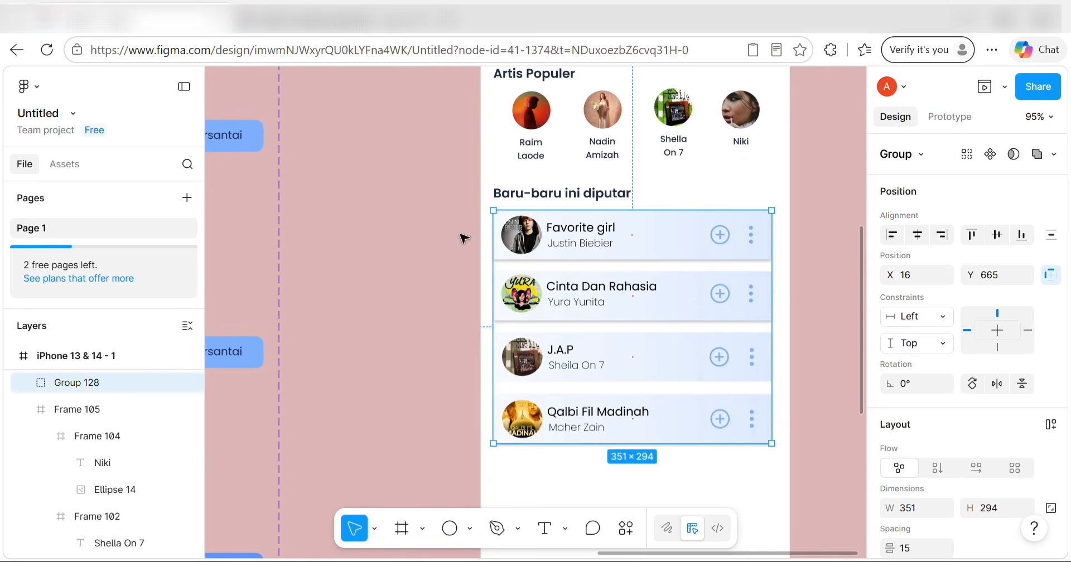
{"action": "scroll", "coordinate": [610, 353], "scroll_direction": "down", "scroll_amount": 2}
{"action": "scroll", "coordinate": [610, 353], "scroll_direction": "down", "scroll_amount": 1}
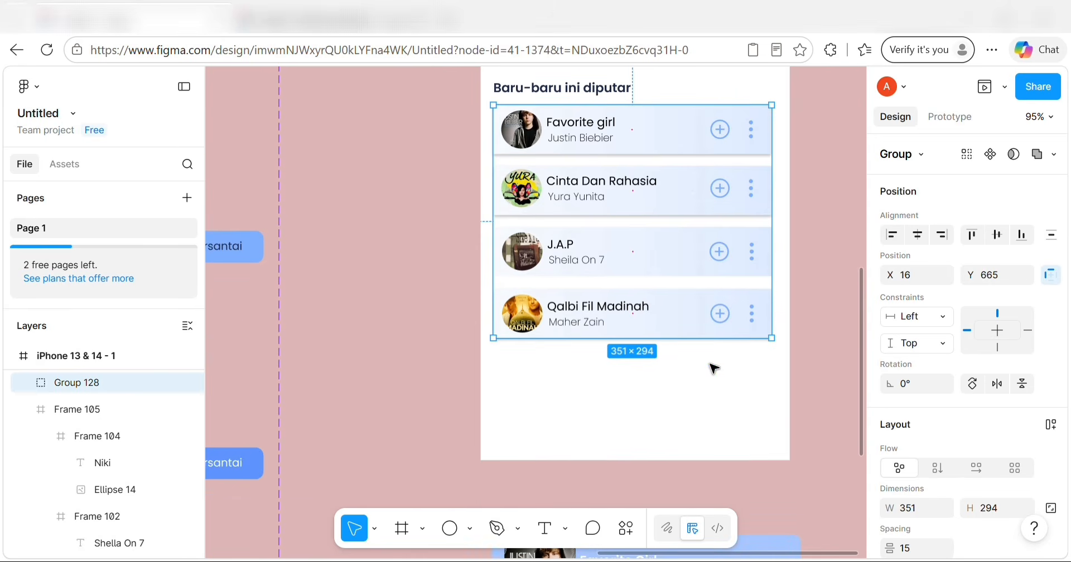
{"action": "left_click", "coordinate": [567, 377]}
Insert a Menu component instance from Assets and place it on the home screen.
{"action": "left_click", "coordinate": [65, 164]}
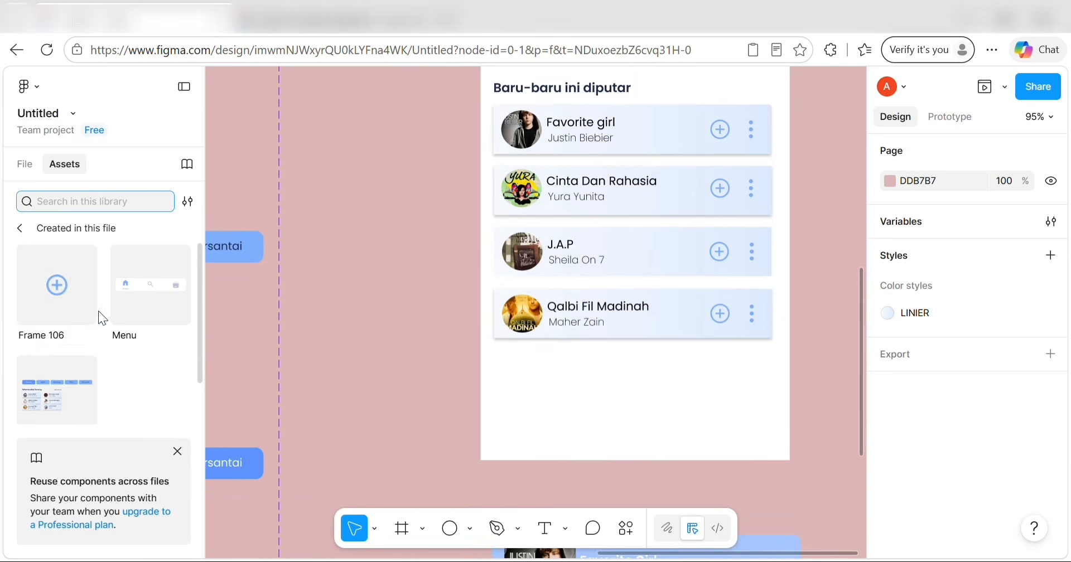
{"action": "left_click", "coordinate": [130, 313]}
{"action": "left_click", "coordinate": [273, 415]}
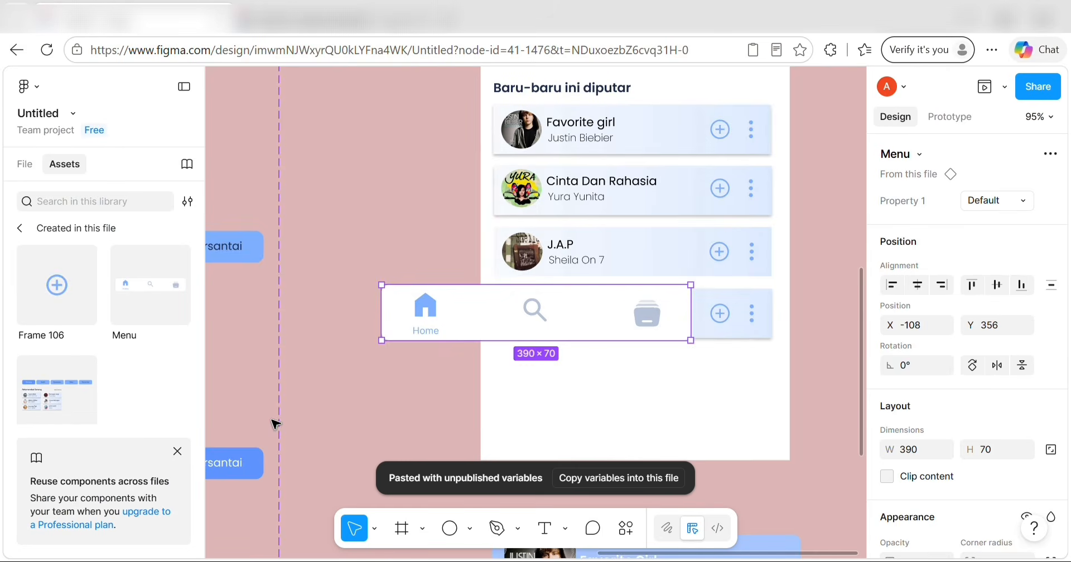
{"action": "left_click_drag", "start_coordinate": [502, 304], "coordinate": [604, 124]}
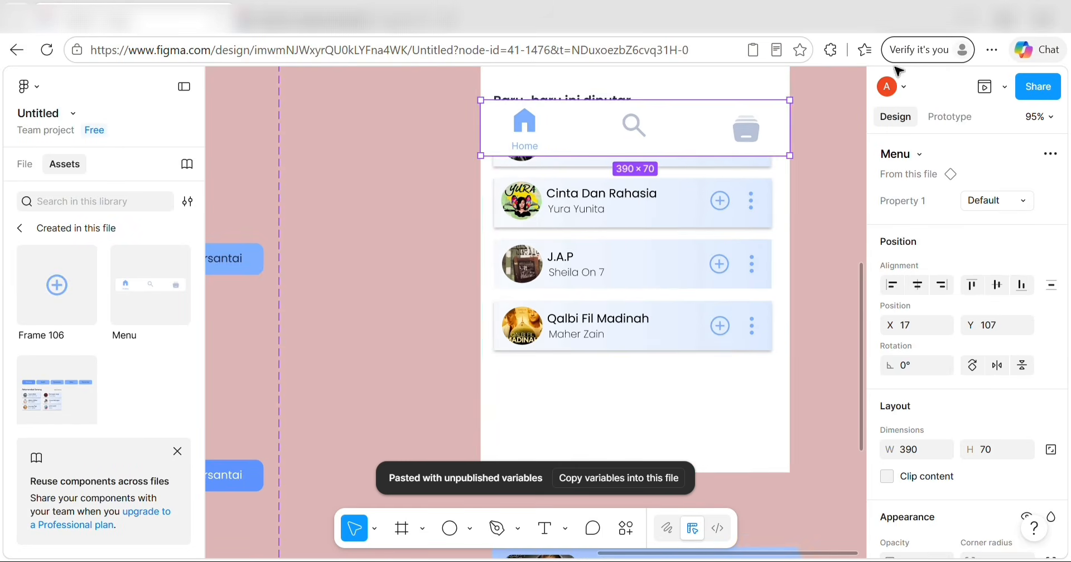
{"action": "left_click", "coordinate": [1004, 87]}
Open a live preview of the home screen prototype.
{"action": "left_click", "coordinate": [973, 141]}
{"action": "scroll", "coordinate": [809, 201], "scroll_direction": "up", "scroll_amount": 5}
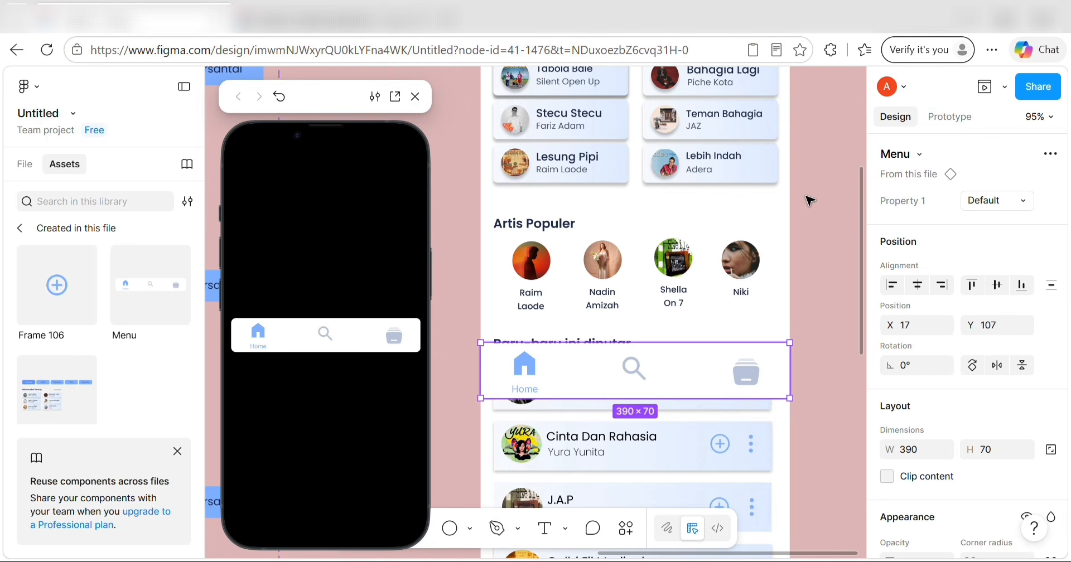
{"action": "left_click", "coordinate": [772, 205]}
{"action": "scroll", "coordinate": [772, 205], "scroll_direction": "up", "scroll_amount": 5}
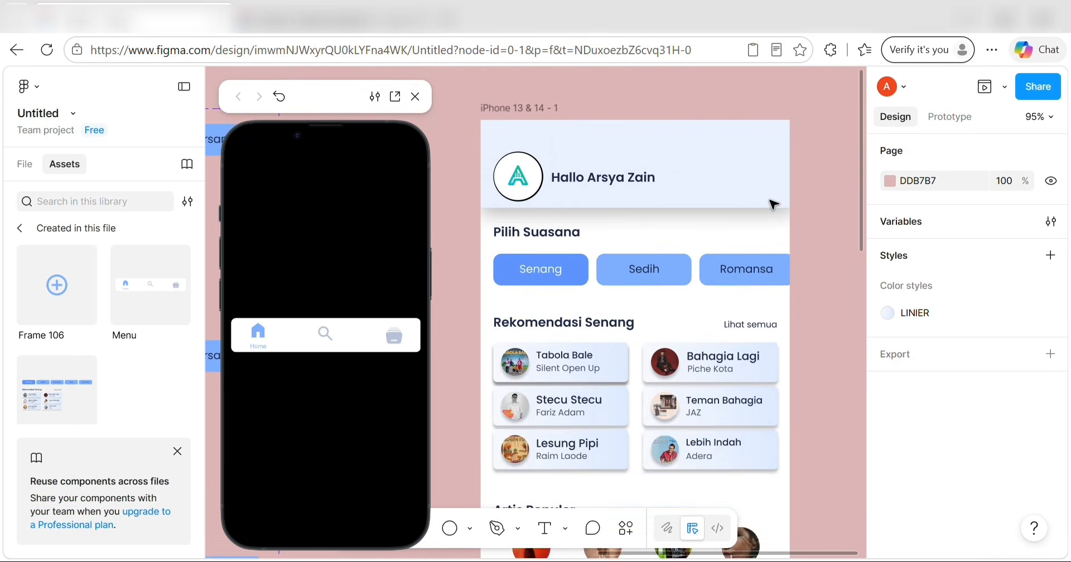
{"action": "left_click", "coordinate": [538, 170]}
{"action": "scroll", "coordinate": [601, 314], "scroll_direction": "down", "scroll_amount": 7}
{"action": "scroll", "coordinate": [597, 310], "scroll_direction": "up", "scroll_amount": 4}
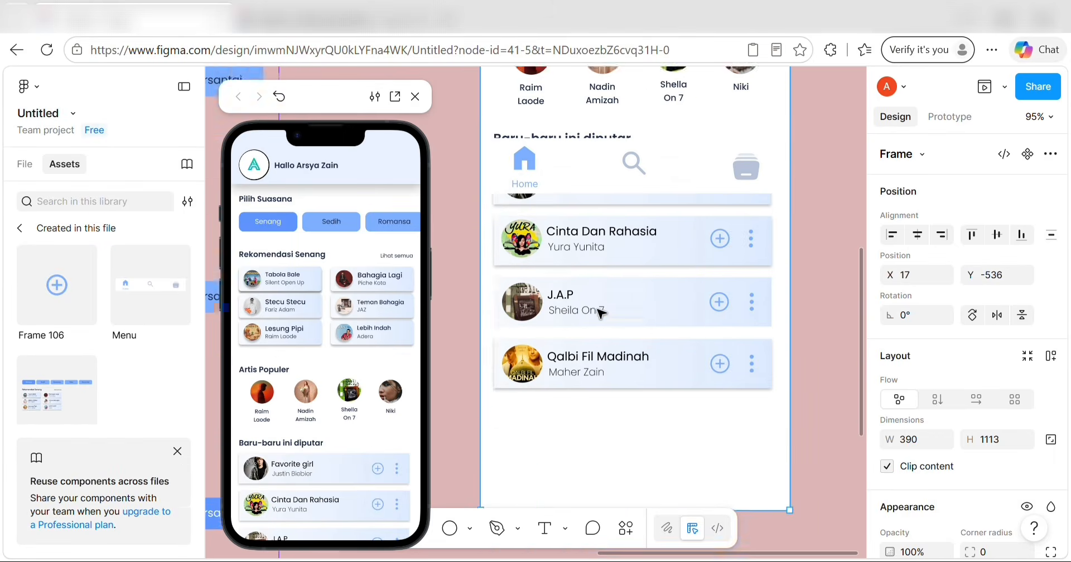
{"action": "left_click_drag", "start_coordinate": [585, 259], "coordinate": [590, 239]}
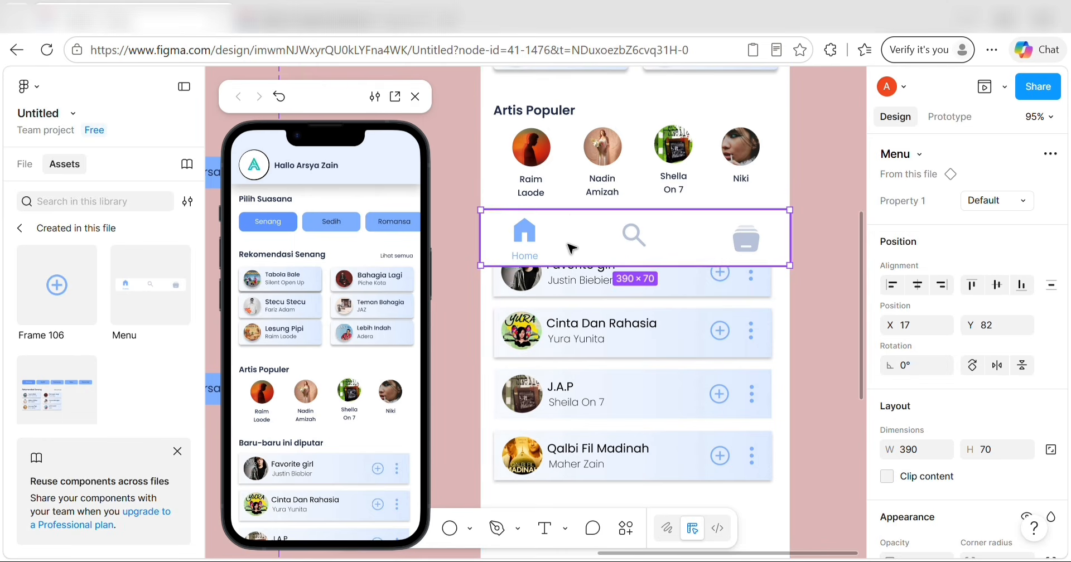
Reorder the Menu layer inside the home screen and drag the bar downward.
{"action": "left_click", "coordinate": [25, 164]}
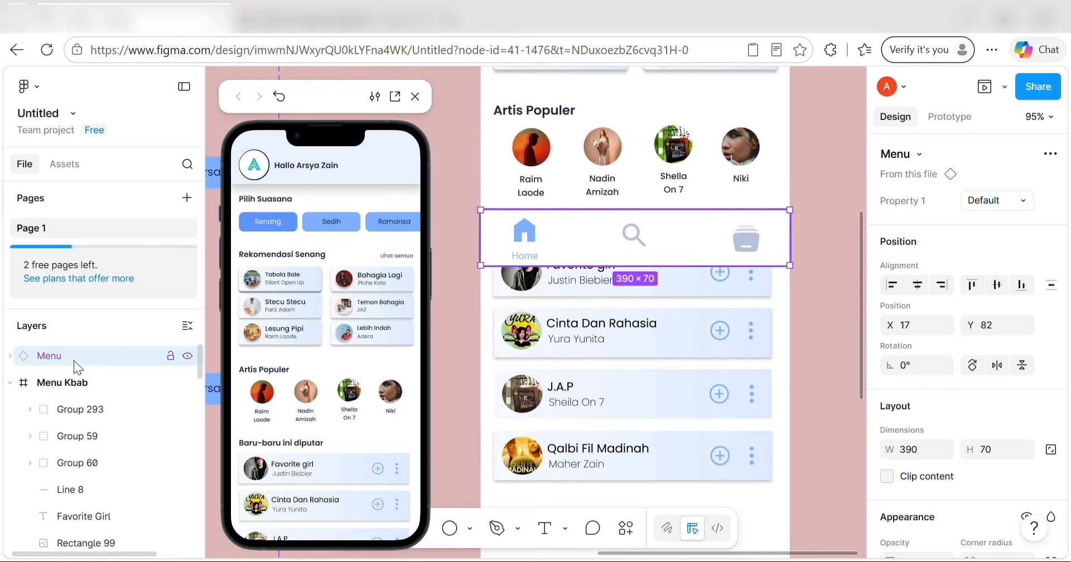
{"action": "left_click_drag", "start_coordinate": [74, 360], "coordinate": [110, 516]}
{"action": "left_click_drag", "start_coordinate": [590, 245], "coordinate": [587, 368]}
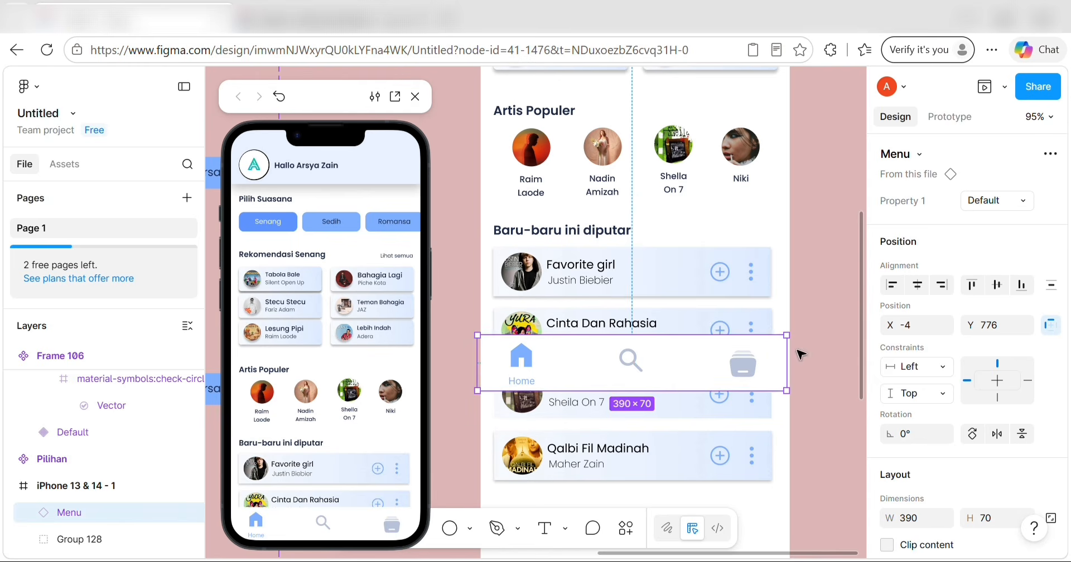
Settle the Menu bar along the phone's bottom edge at X -2, Y 776.
{"action": "left_click", "coordinate": [820, 374]}
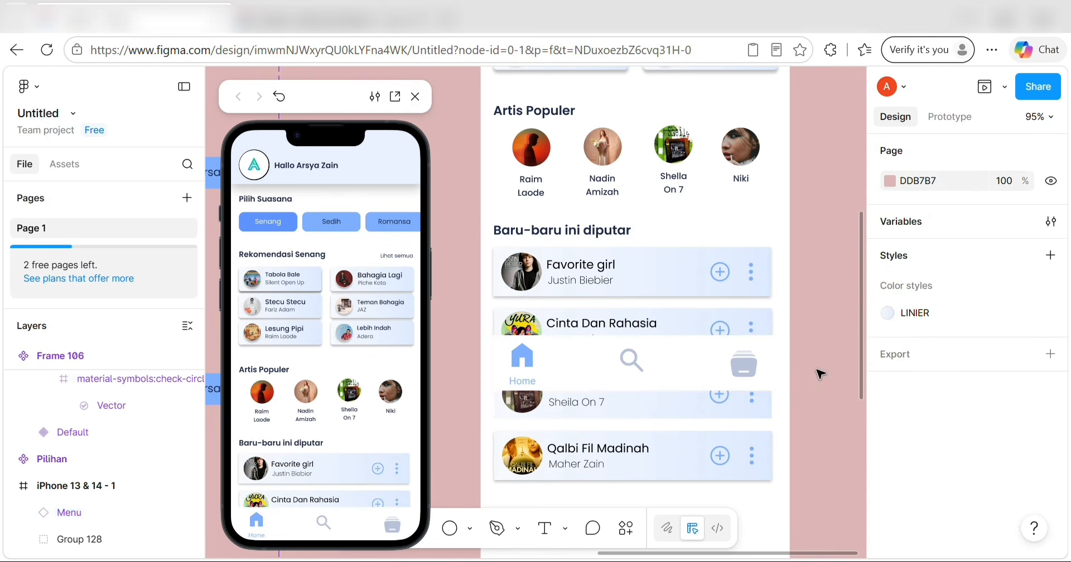
{"action": "left_click", "coordinate": [707, 363]}
{"action": "key", "text": "ctrl+v"}
{"action": "key", "text": "ctrl+z"}
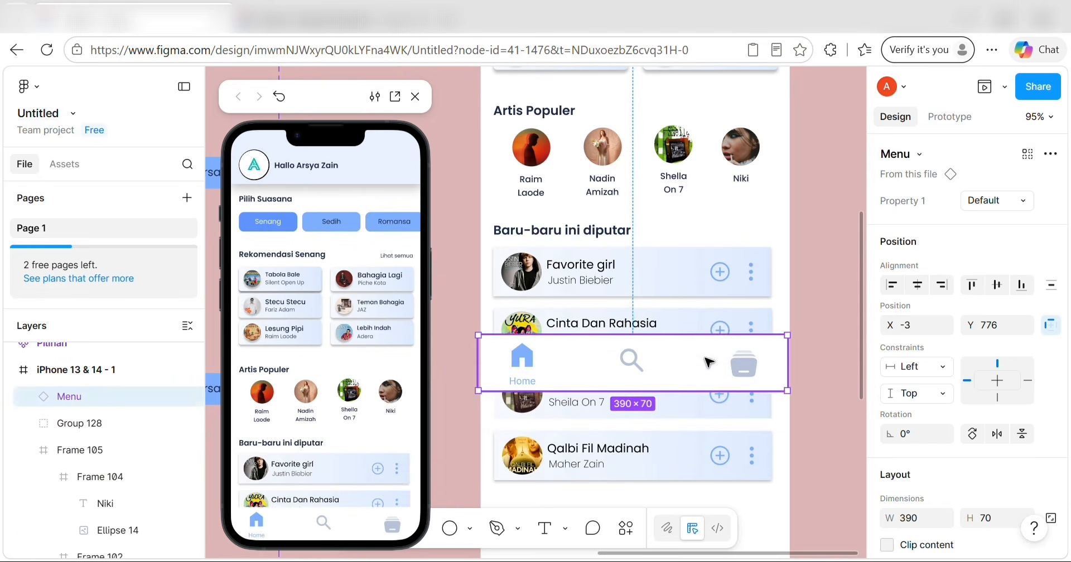
{"action": "left_click", "coordinate": [835, 406]}
{"action": "left_click_drag", "start_coordinate": [733, 368], "coordinate": [731, 367]}
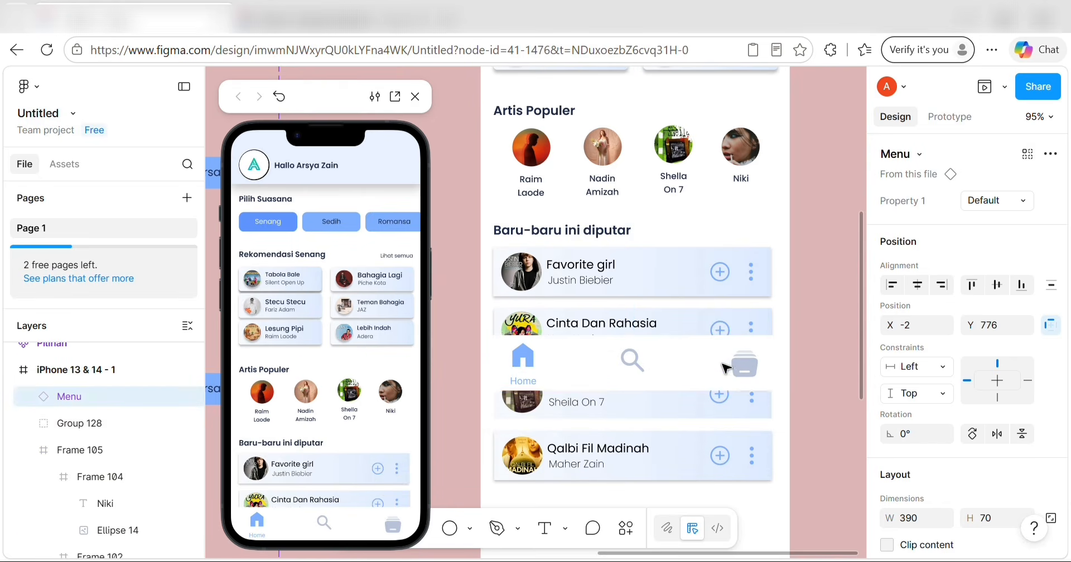
{"action": "scroll", "coordinate": [725, 368], "scroll_direction": "up", "scroll_amount": 5}
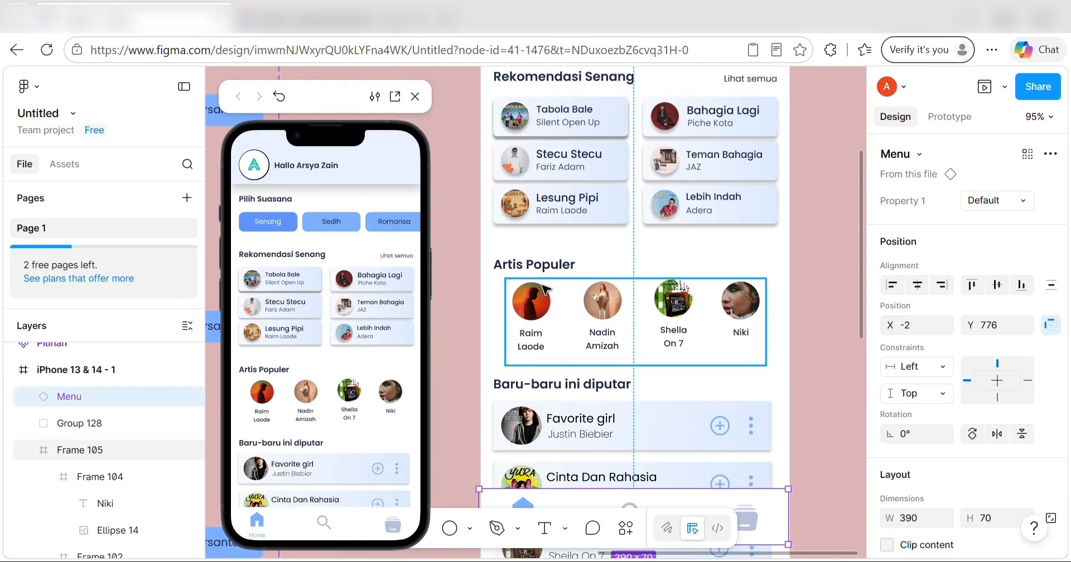
{"action": "scroll", "coordinate": [549, 290], "scroll_direction": "up", "scroll_amount": 7}
{"action": "scroll", "coordinate": [559, 295], "scroll_direction": "down", "scroll_amount": 3}
{"action": "scroll", "coordinate": [558, 294], "scroll_direction": "down", "scroll_amount": 3}
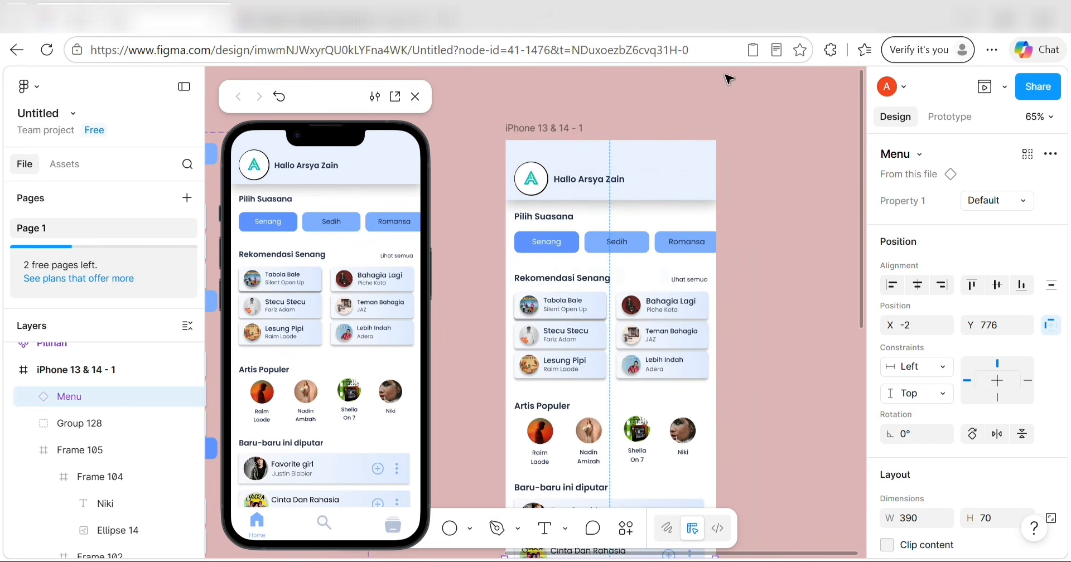
{"action": "scroll", "coordinate": [590, 158], "scroll_direction": "up", "scroll_amount": 4}
{"action": "scroll", "coordinate": [591, 159], "scroll_direction": "up", "scroll_amount": 4}
{"action": "left_click", "coordinate": [488, 323]}
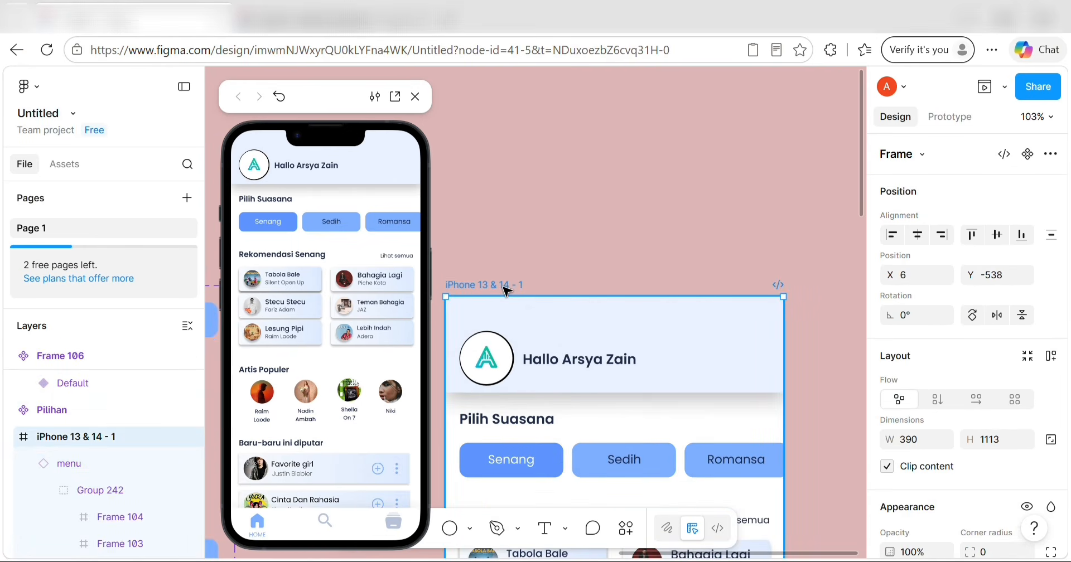
Set the home screen frame's overflow scrolling to vertical.
{"action": "left_click", "coordinate": [949, 116]}
{"action": "left_click", "coordinate": [1044, 332]}
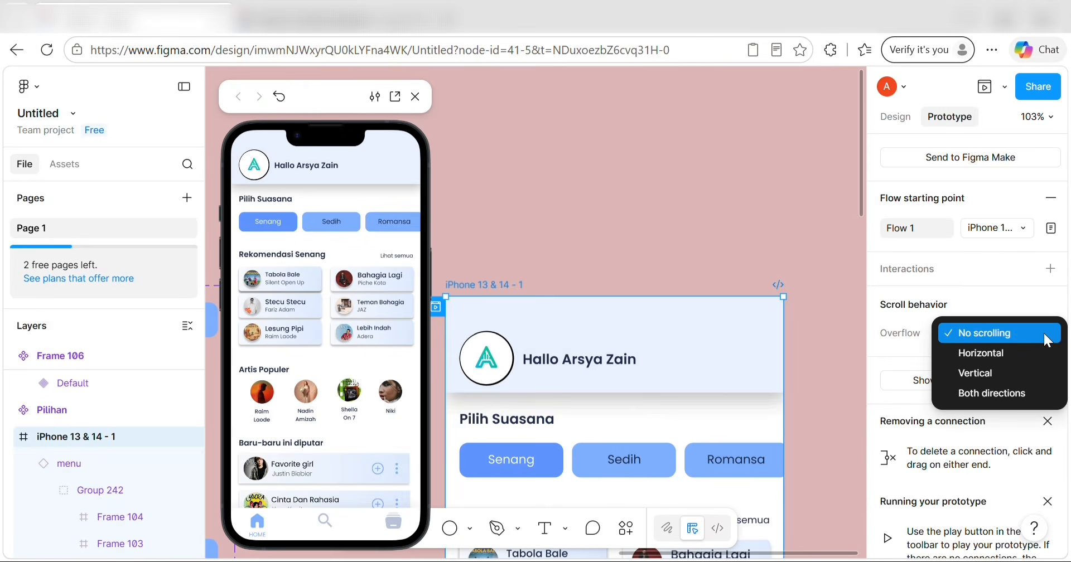
{"action": "left_click", "coordinate": [1026, 370]}
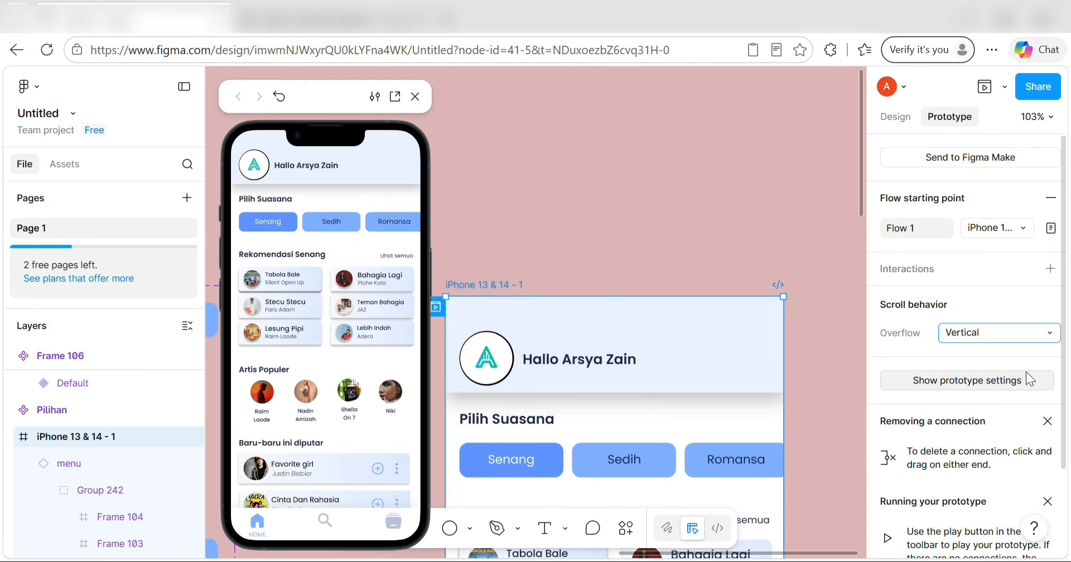
{"action": "scroll", "coordinate": [377, 374], "scroll_direction": "down", "scroll_amount": 3}
{"action": "scroll", "coordinate": [378, 378], "scroll_direction": "up", "scroll_amount": 3}
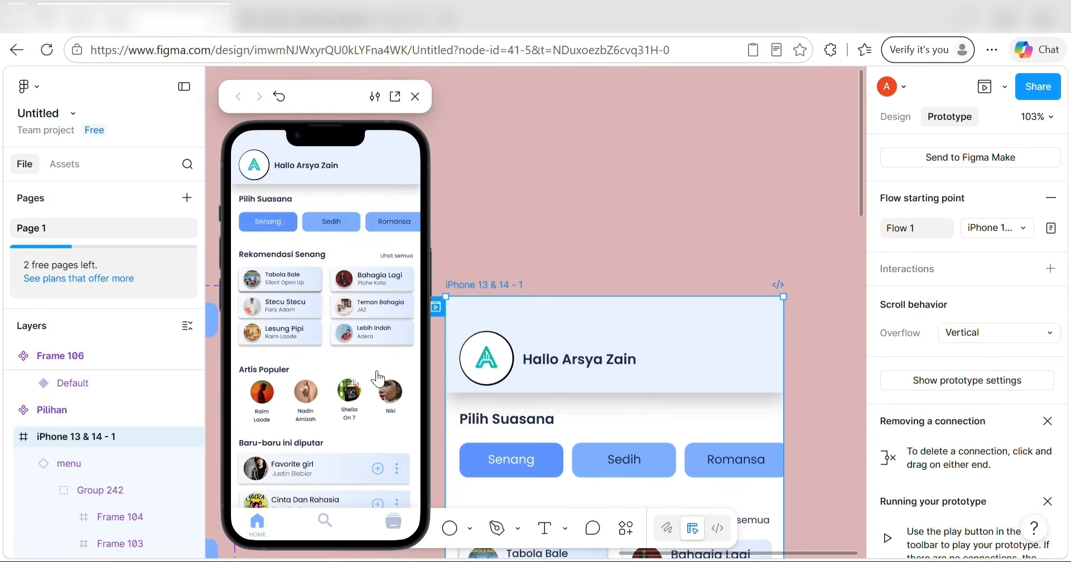
{"action": "scroll", "coordinate": [378, 377], "scroll_direction": "down", "scroll_amount": 2}
{"action": "scroll", "coordinate": [378, 377], "scroll_direction": "up", "scroll_amount": 2}
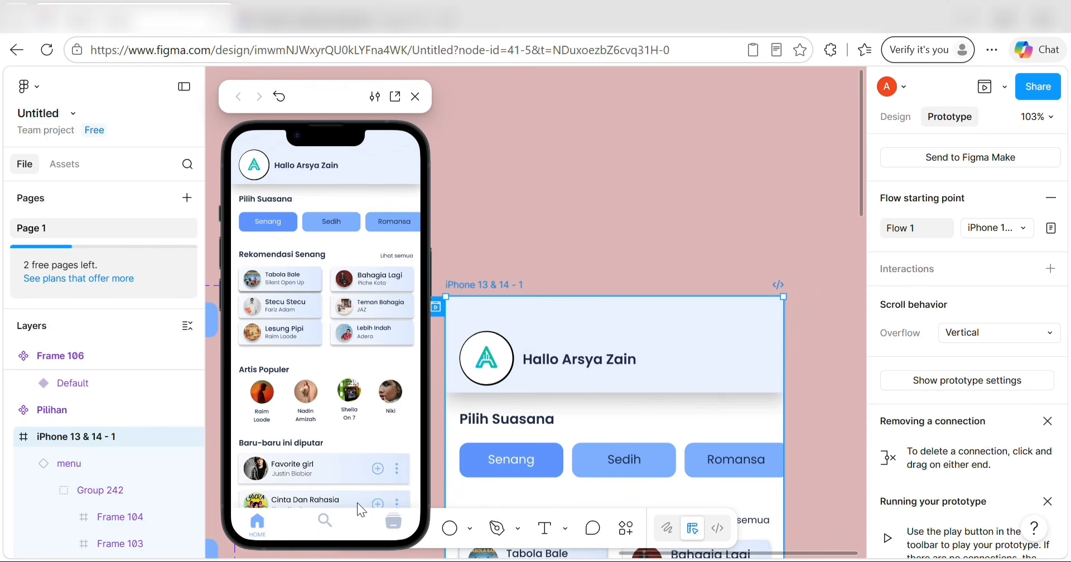
{"action": "left_click", "coordinate": [492, 212]}
{"action": "scroll", "coordinate": [519, 245], "scroll_direction": "down", "scroll_amount": 10}
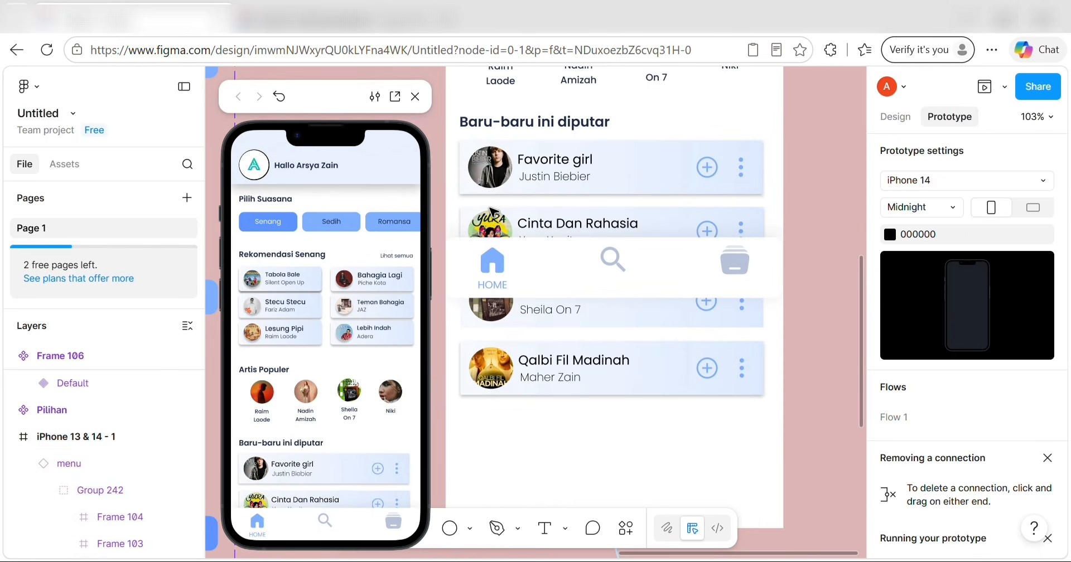
Set the bottom Menu bar's scroll position to Fixed (stay in place).
{"action": "left_click", "coordinate": [538, 273]}
{"action": "left_click", "coordinate": [1049, 264]}
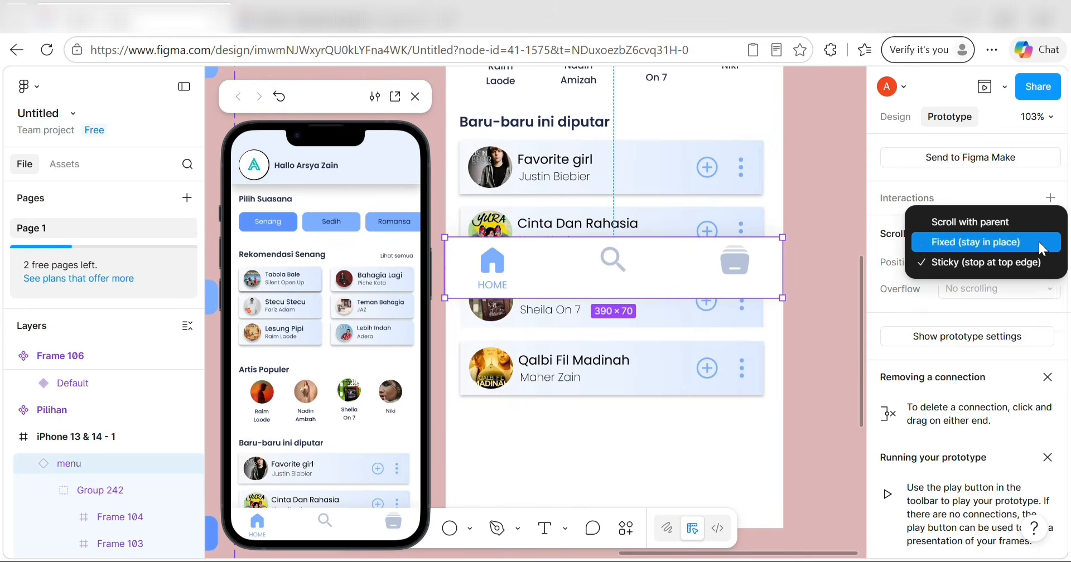
{"action": "left_click", "coordinate": [1038, 242]}
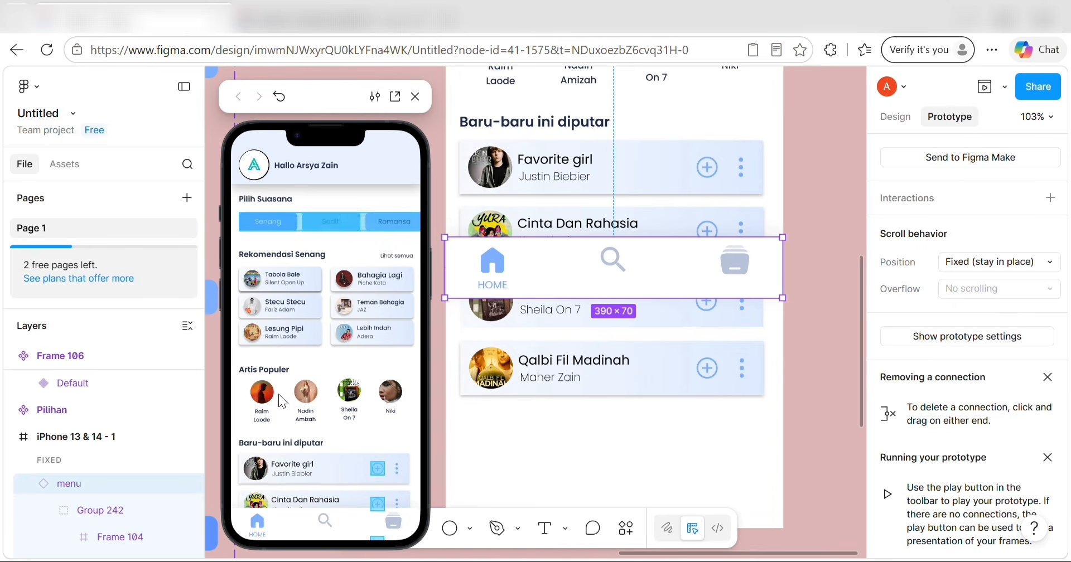
{"action": "scroll", "coordinate": [278, 394], "scroll_direction": "down", "scroll_amount": 3}
{"action": "scroll", "coordinate": [279, 393], "scroll_direction": "up", "scroll_amount": 3}
{"action": "scroll", "coordinate": [318, 330], "scroll_direction": "down", "scroll_amount": 3}
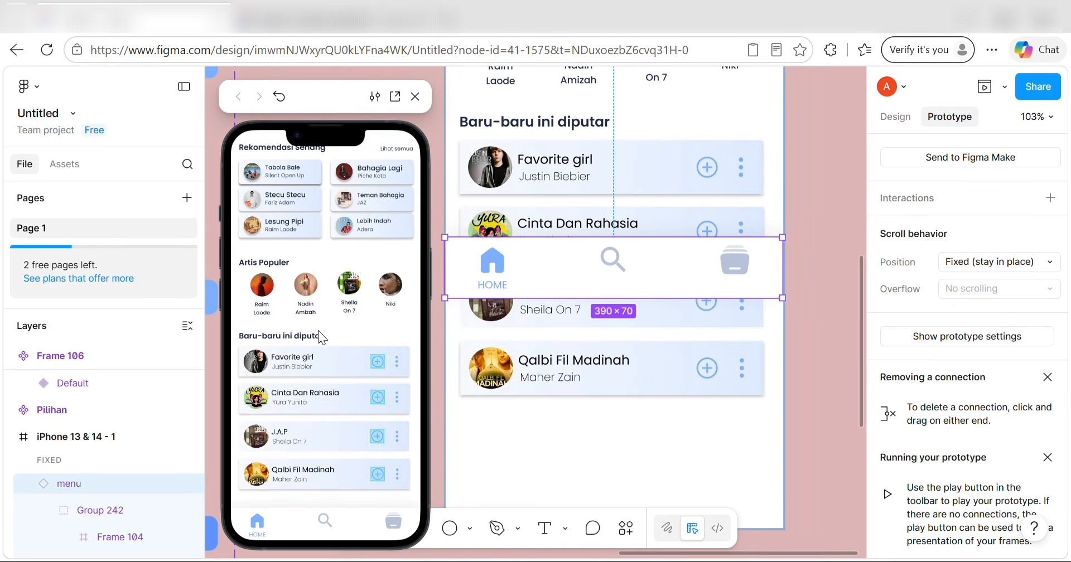
{"action": "scroll", "coordinate": [318, 330], "scroll_direction": "up", "scroll_amount": 3}
In the preview, tap Sedih and scroll to confirm the Menu bar stays pinned.
{"action": "left_click", "coordinate": [323, 220]}
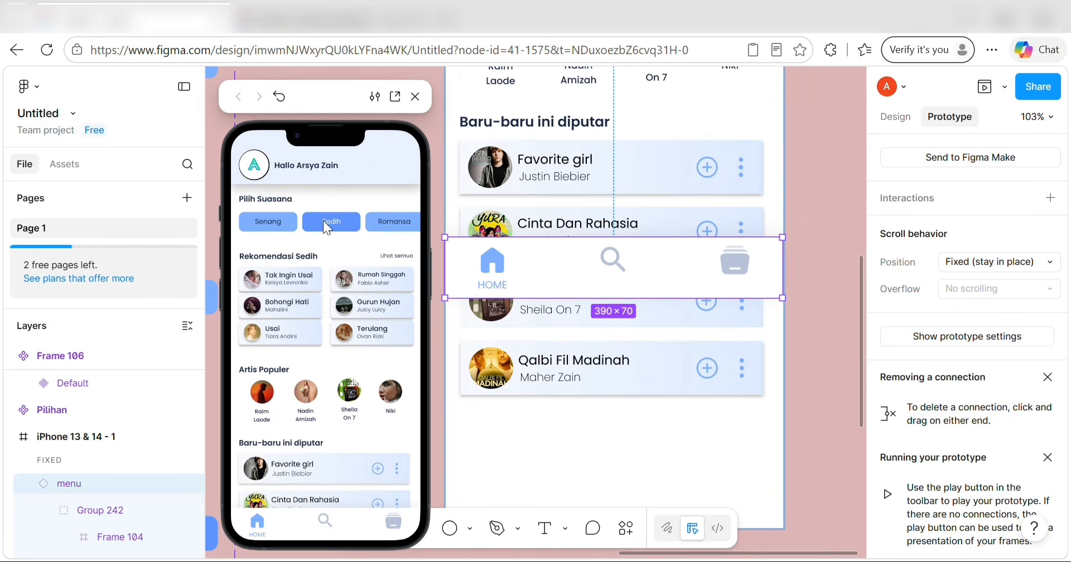
{"action": "scroll", "coordinate": [302, 346], "scroll_direction": "down", "scroll_amount": 3}
{"action": "scroll", "coordinate": [298, 355], "scroll_direction": "up", "scroll_amount": 3}
Deselect the navigation menu and bring up the Design properties panel.
{"action": "left_click", "coordinate": [795, 223]}
{"action": "scroll", "coordinate": [792, 220], "scroll_direction": "up", "scroll_amount": 5}
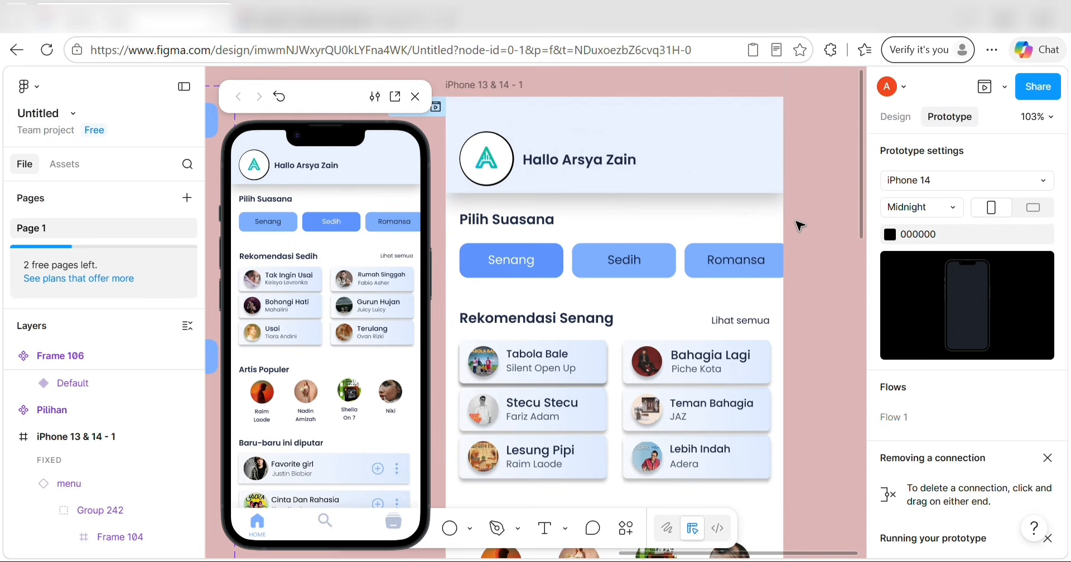
{"action": "scroll", "coordinate": [563, 184], "scroll_direction": "down", "scroll_amount": 5}
{"action": "scroll", "coordinate": [566, 133], "scroll_direction": "down", "scroll_amount": 5}
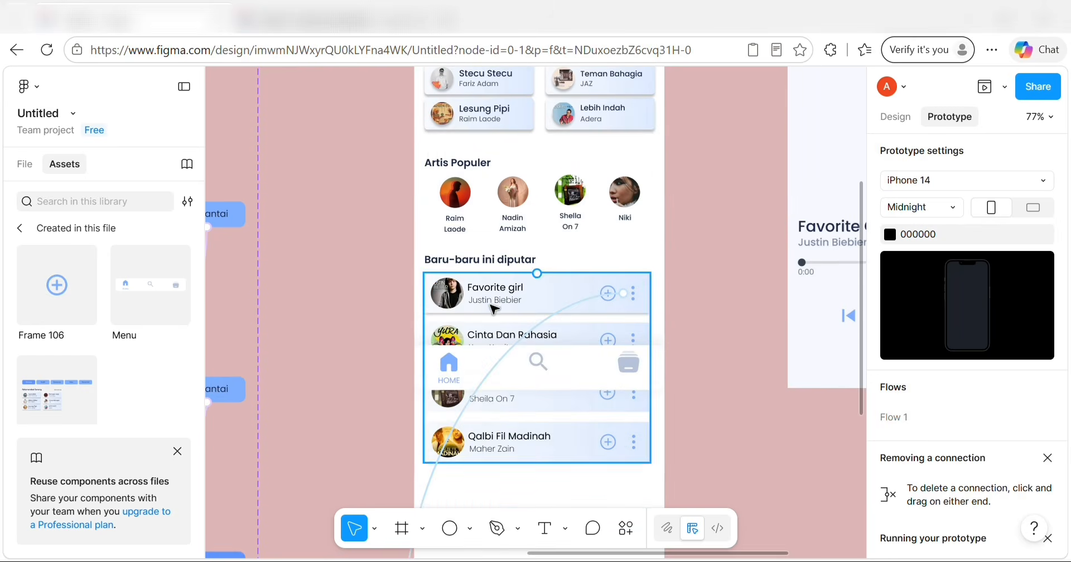
{"action": "left_click", "coordinate": [896, 116]}
Pan across the canvas to the 'Ini Untuk Disalin' Favorite Girl player screen.
{"action": "scroll", "coordinate": [691, 167], "scroll_direction": "up", "scroll_amount": 4}
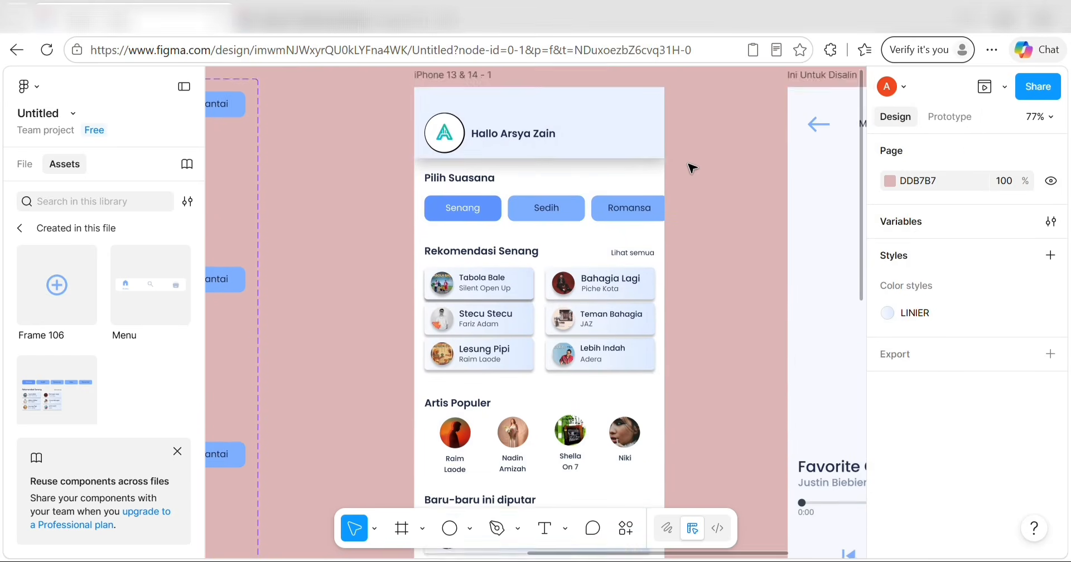
{"action": "scroll", "coordinate": [616, 175], "scroll_direction": "down", "scroll_amount": 3}
{"action": "scroll", "coordinate": [616, 175], "scroll_direction": "right", "scroll_amount": 5}
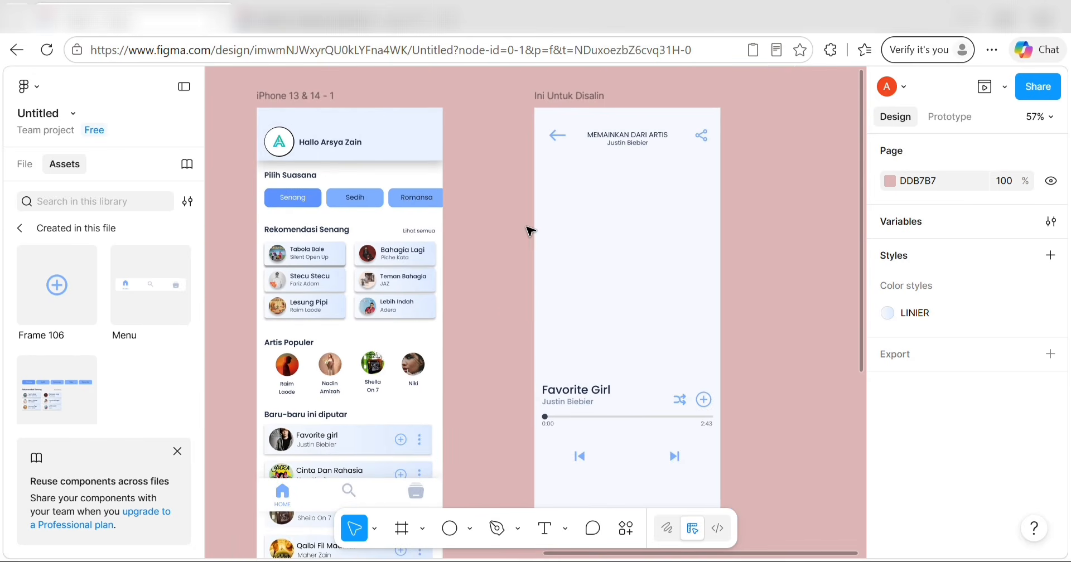
{"action": "scroll", "coordinate": [529, 231], "scroll_direction": "down", "scroll_amount": 2}
{"action": "scroll", "coordinate": [529, 231], "scroll_direction": "left", "scroll_amount": 2}
{"action": "scroll", "coordinate": [530, 231], "scroll_direction": "up", "scroll_amount": 1}
{"action": "scroll", "coordinate": [728, 164], "scroll_direction": "right", "scroll_amount": 3}
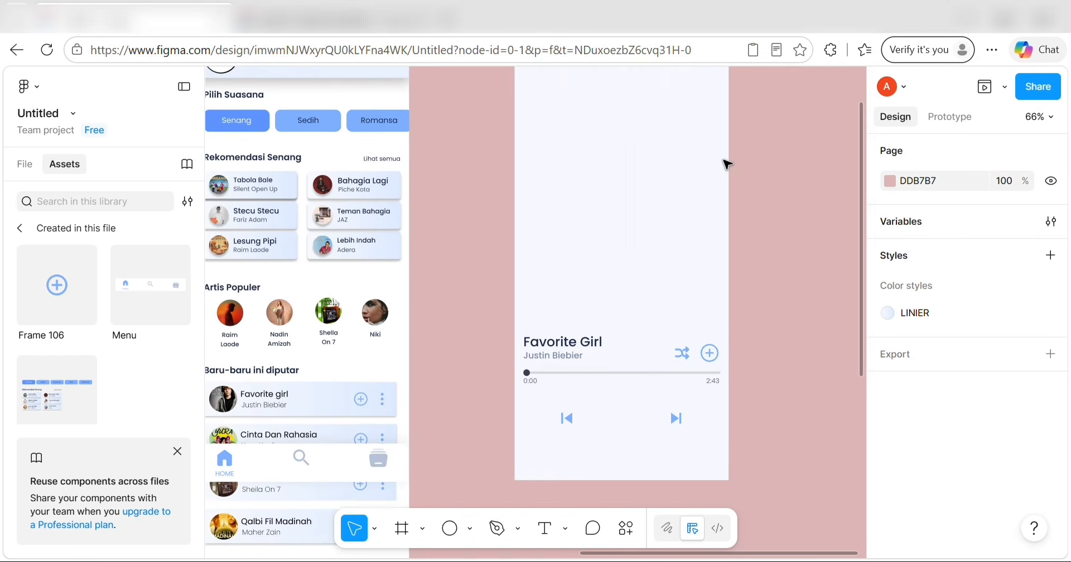
{"action": "scroll", "coordinate": [728, 164], "scroll_direction": "up", "scroll_amount": 1}
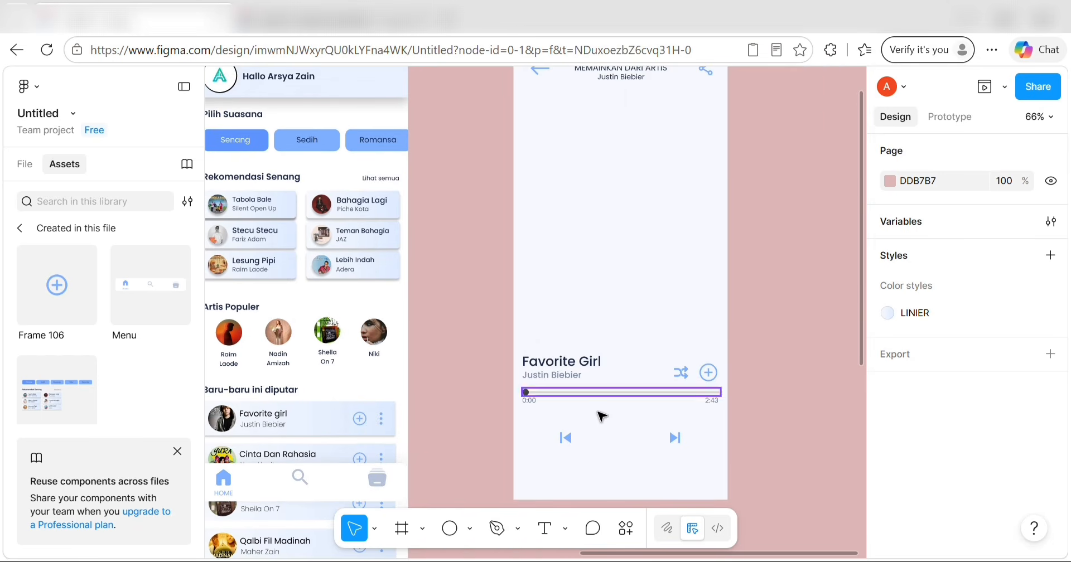
{"action": "scroll", "coordinate": [597, 414], "scroll_direction": "down", "scroll_amount": 5}
{"action": "scroll", "coordinate": [598, 413], "scroll_direction": "right", "scroll_amount": 1}
{"action": "scroll", "coordinate": [566, 404], "scroll_direction": "down", "scroll_amount": 3}
{"action": "scroll", "coordinate": [566, 404], "scroll_direction": "right", "scroll_amount": 2}
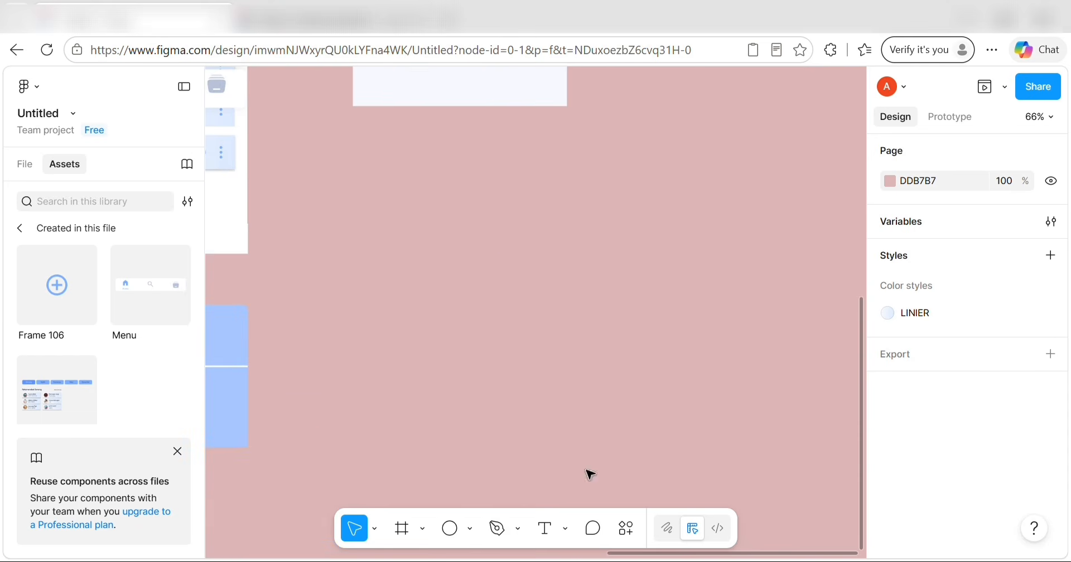
Draw a 100×100 circle below the player screen and fill it with the IKON colour style.
{"action": "left_click", "coordinate": [450, 528]}
{"action": "left_click", "coordinate": [460, 382]}
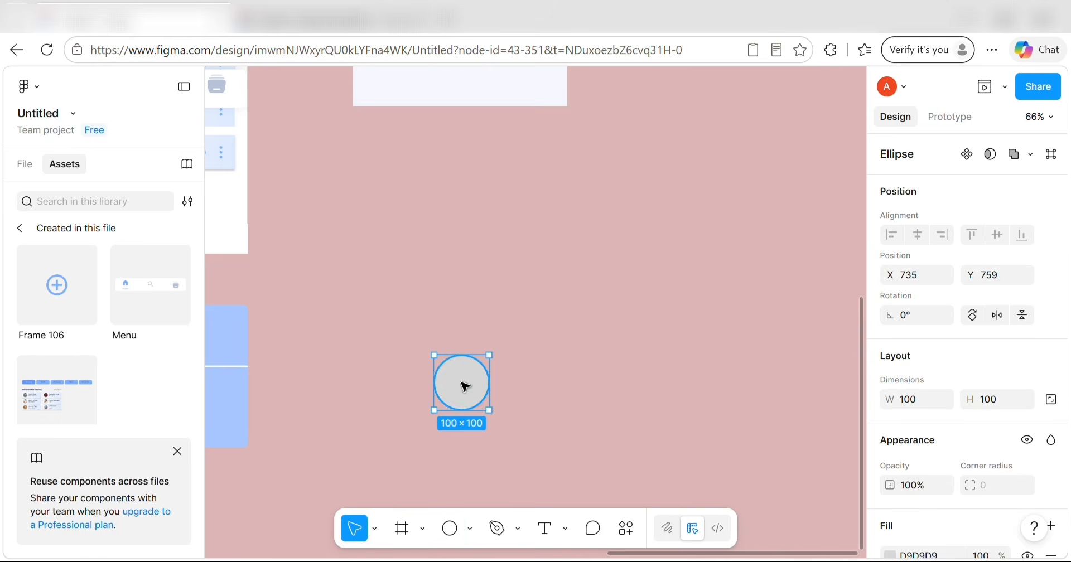
{"action": "scroll", "coordinate": [456, 375], "scroll_direction": "up", "scroll_amount": 2}
{"action": "left_click_drag", "start_coordinate": [459, 441], "coordinate": [494, 367]}
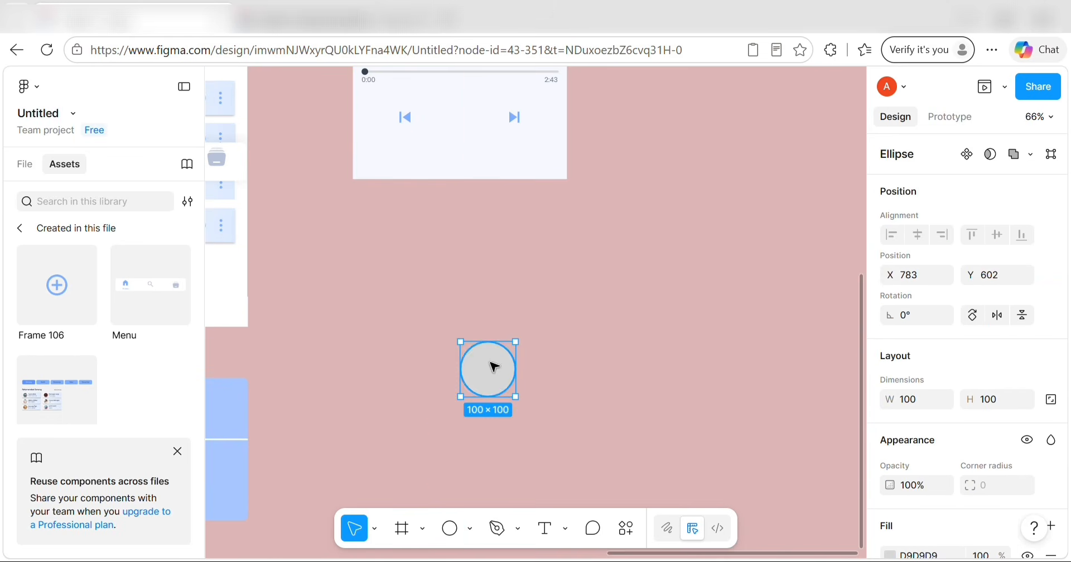
{"action": "scroll", "coordinate": [984, 329], "scroll_direction": "down", "scroll_amount": 3}
{"action": "left_click", "coordinate": [1027, 360]}
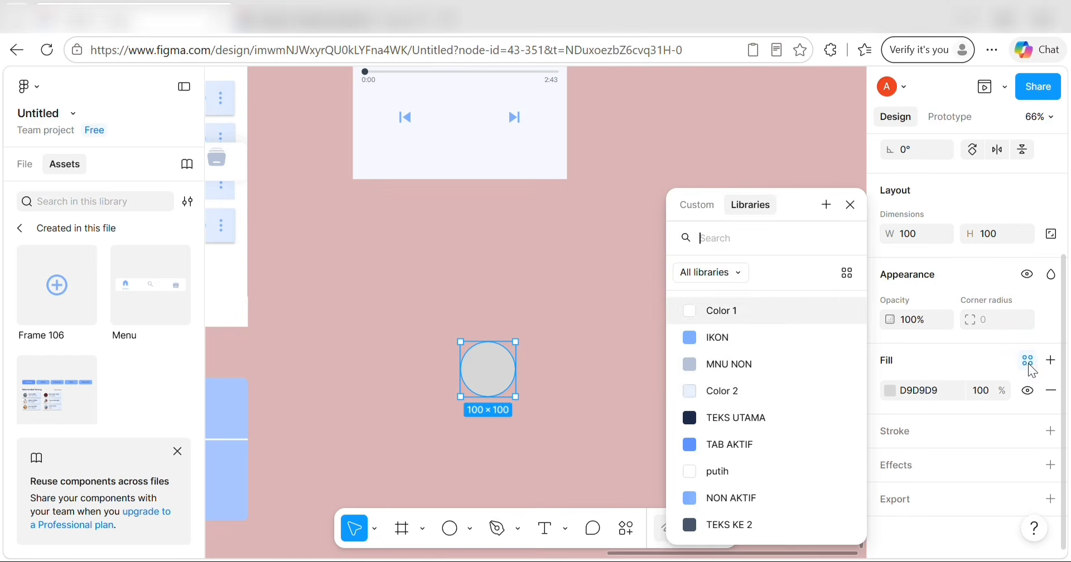
{"action": "left_click", "coordinate": [775, 338]}
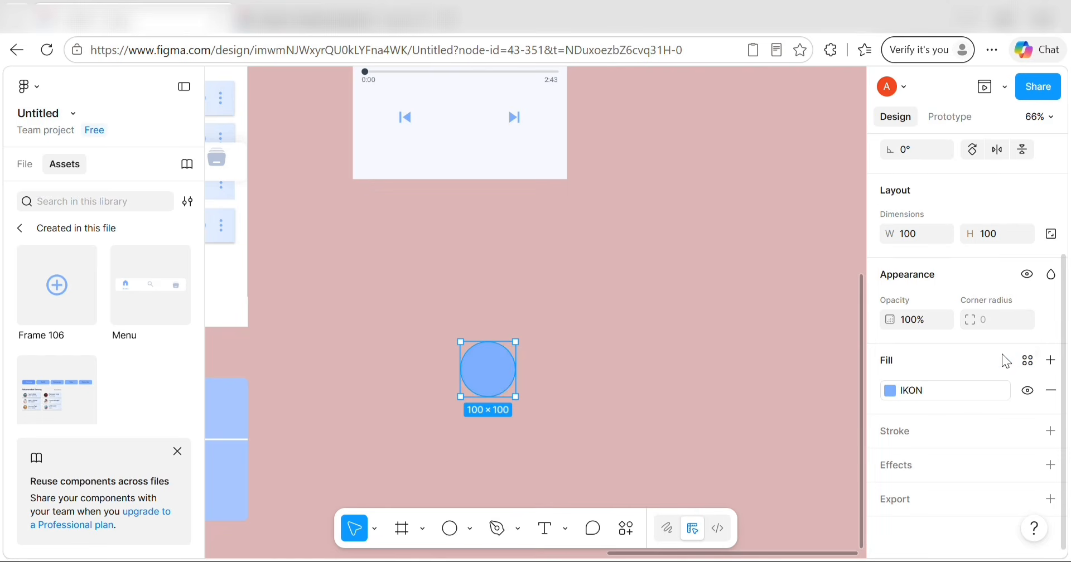
Try a LINIER gradient fill and a Color 2 outline, then undo back to the IKON-filled circle.
{"action": "left_click", "coordinate": [1028, 361]}
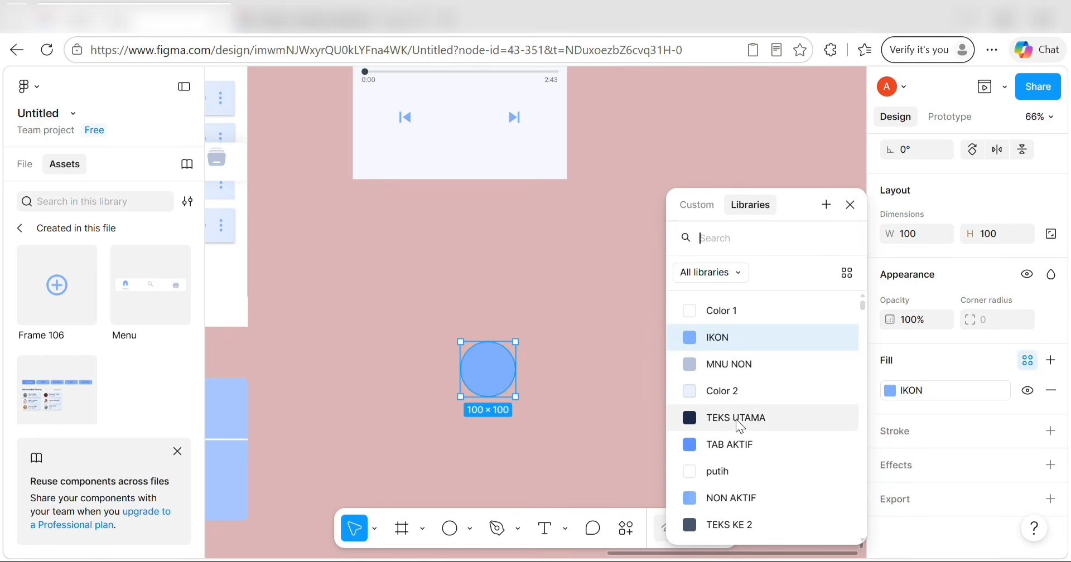
{"action": "scroll", "coordinate": [749, 491], "scroll_direction": "down", "scroll_amount": 5}
{"action": "left_click", "coordinate": [738, 460]}
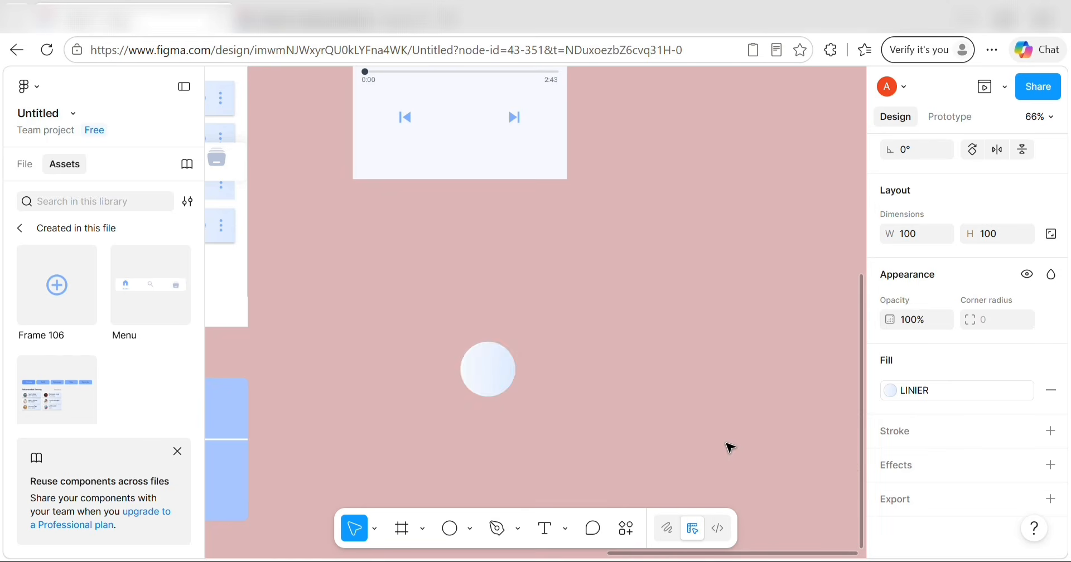
{"action": "scroll", "coordinate": [1063, 393], "scroll_direction": "up", "scroll_amount": 1}
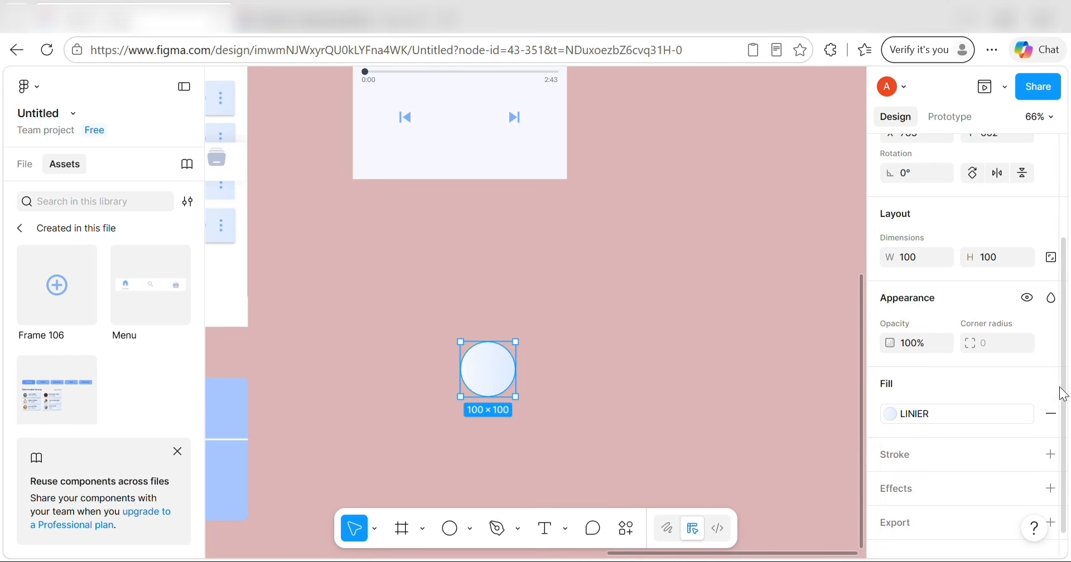
{"action": "left_click", "coordinate": [1051, 413]}
{"action": "left_click", "coordinate": [1027, 419]}
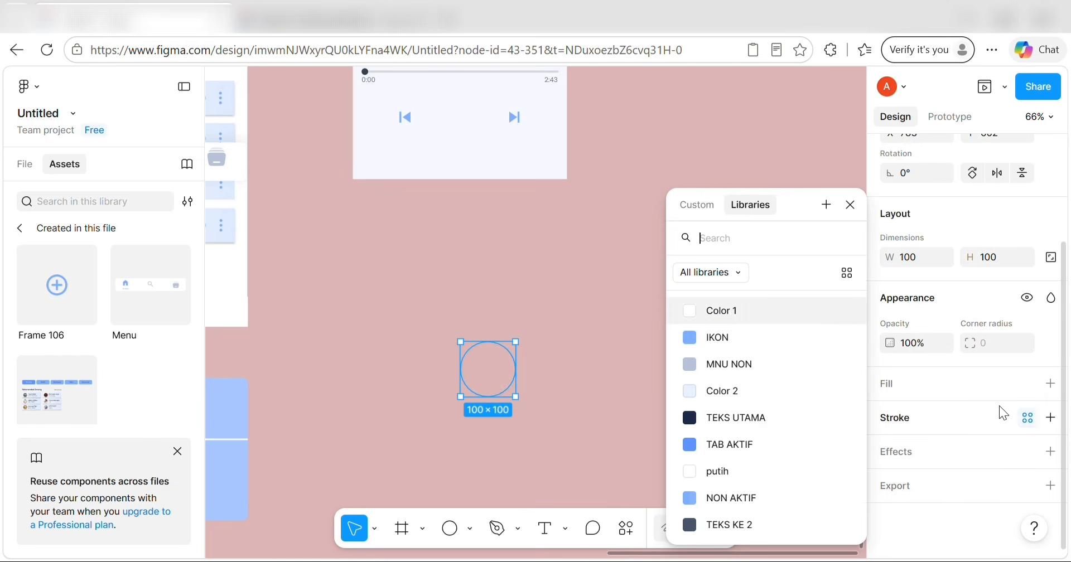
{"action": "left_click", "coordinate": [806, 390]}
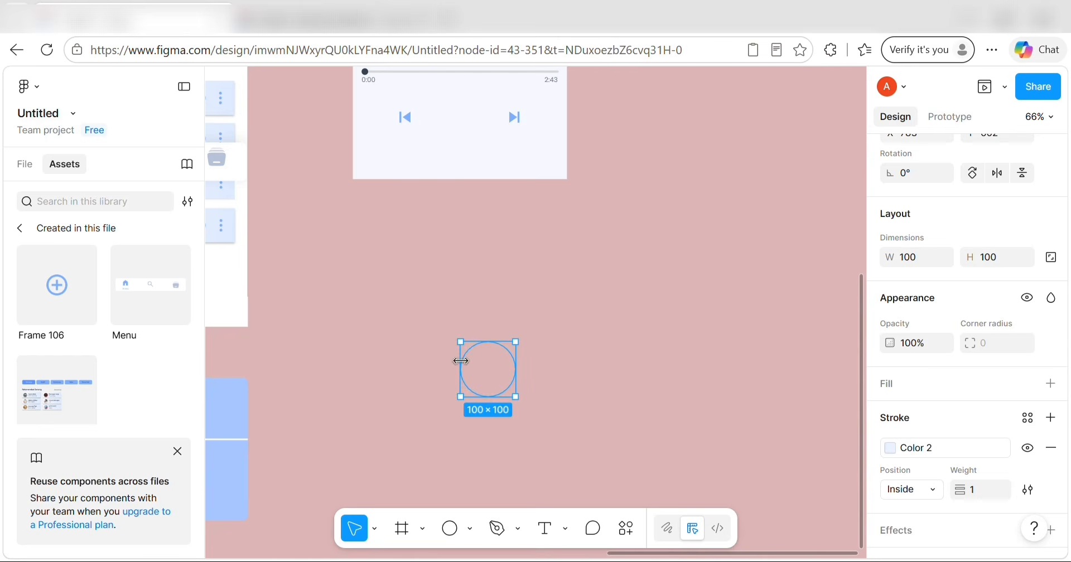
{"action": "mouse_move", "coordinate": [488, 371]}
{"action": "left_mouse_down"}
{"action": "mouse_move", "coordinate": [498, 158]}
{"action": "mouse_move", "coordinate": [523, 320]}
{"action": "left_mouse_up"}
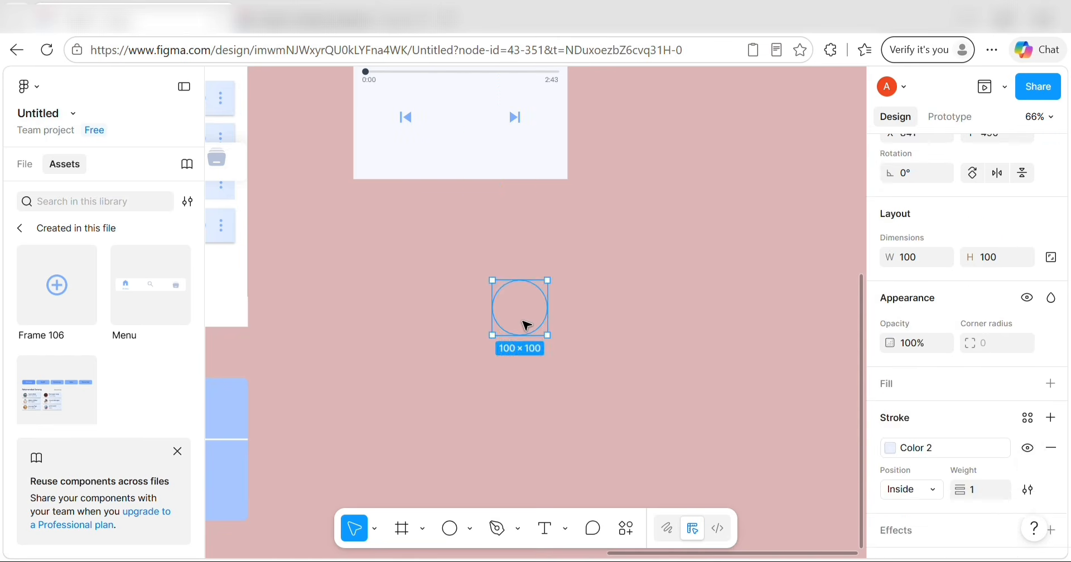
{"action": "key", "text": "ctrl+z"}
{"action": "key", "text": "ctrl+z"}
{"action": "key", "text": "ctrl+z"}
{"action": "key", "text": "ctrl+z"}
{"action": "key", "text": "ctrl+z"}
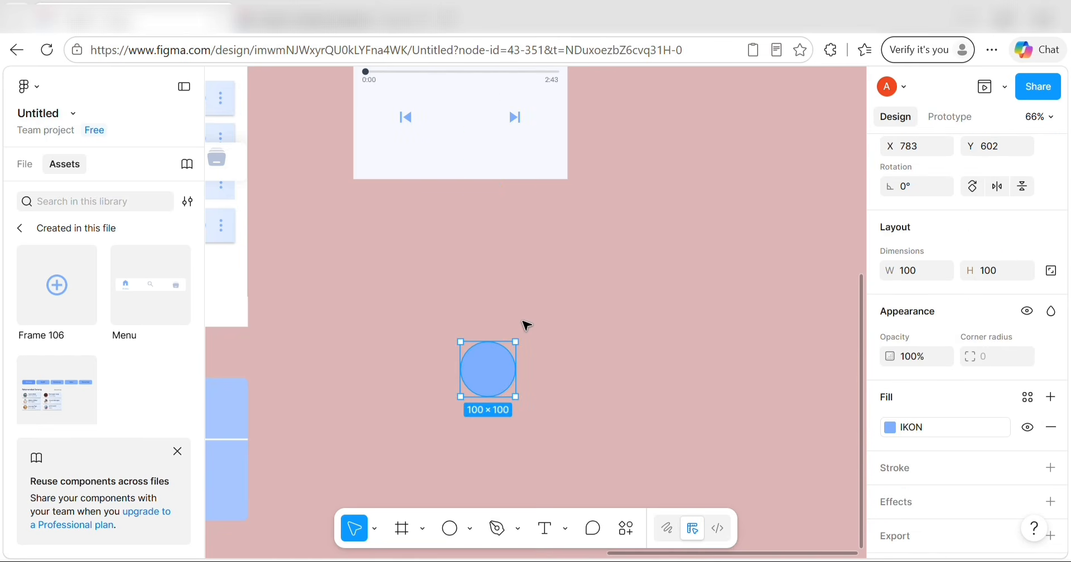
{"action": "left_click", "coordinate": [550, 413]}
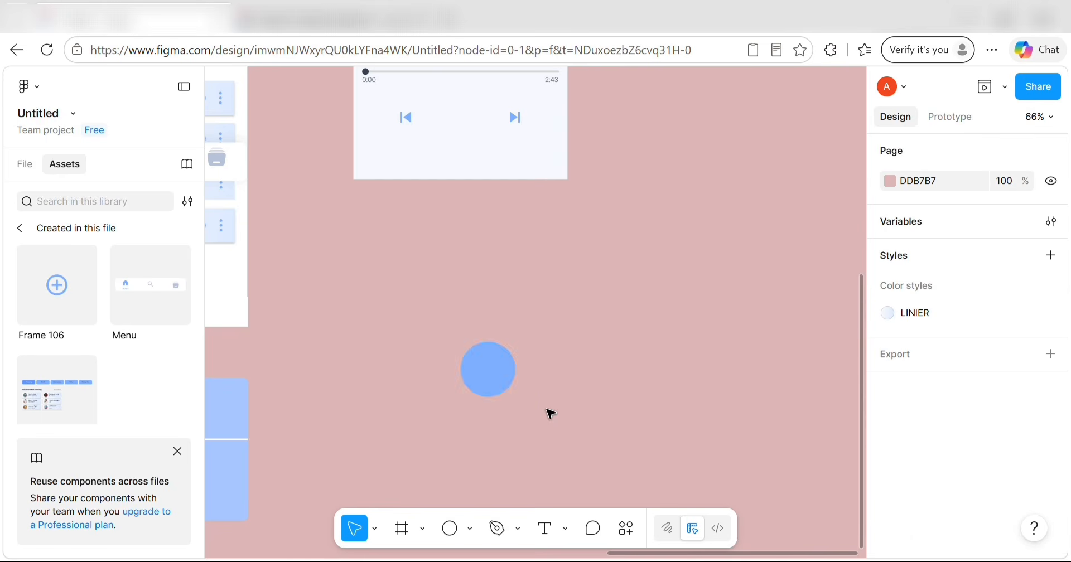
{"action": "left_click", "coordinate": [484, 369]}
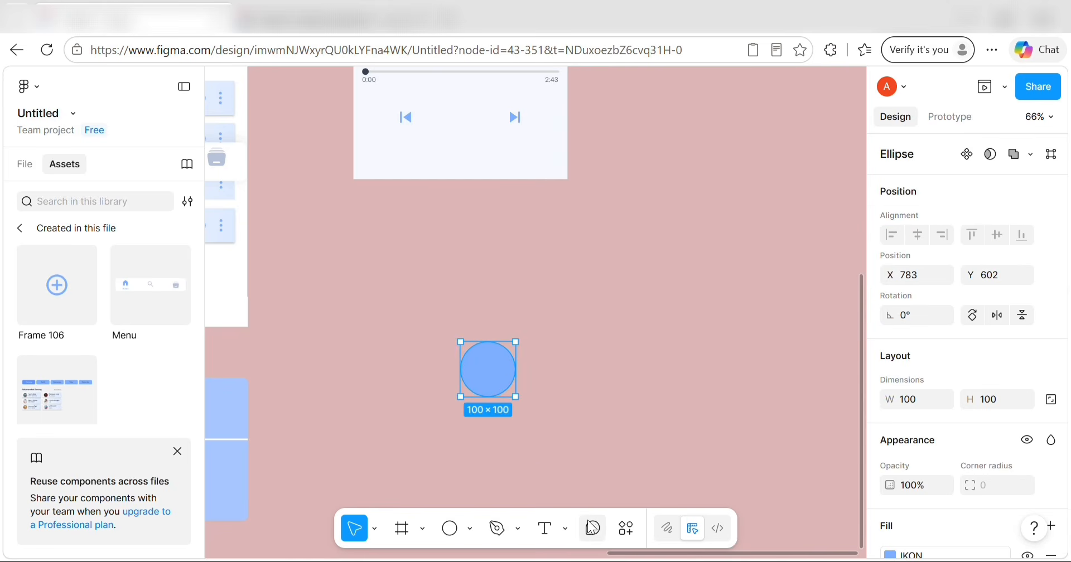
Search Iconify for 'play' and insert the first play icon as a frame.
{"action": "left_click", "coordinate": [625, 528]}
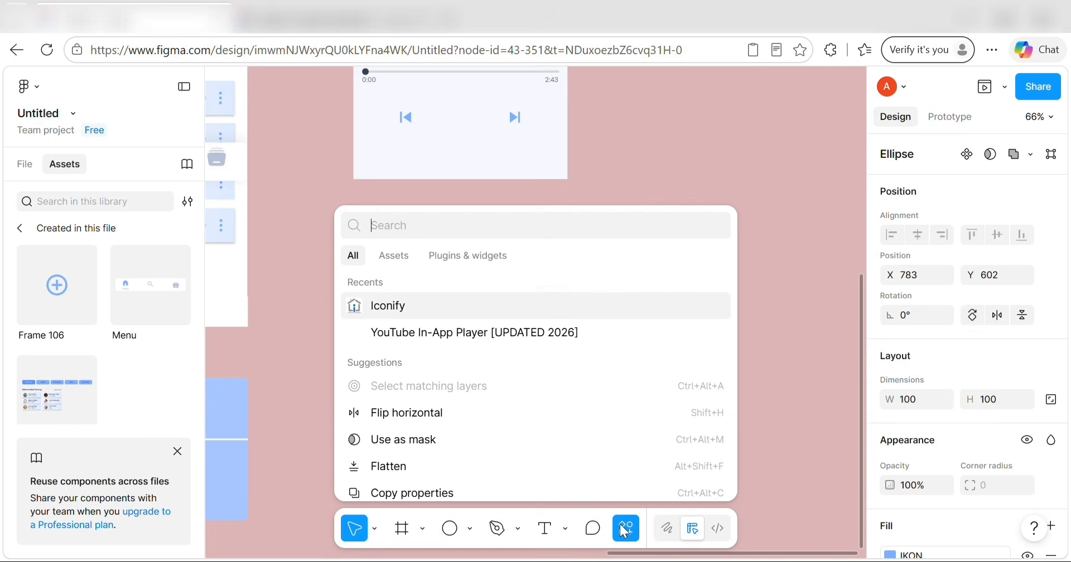
{"action": "left_click", "coordinate": [450, 305]}
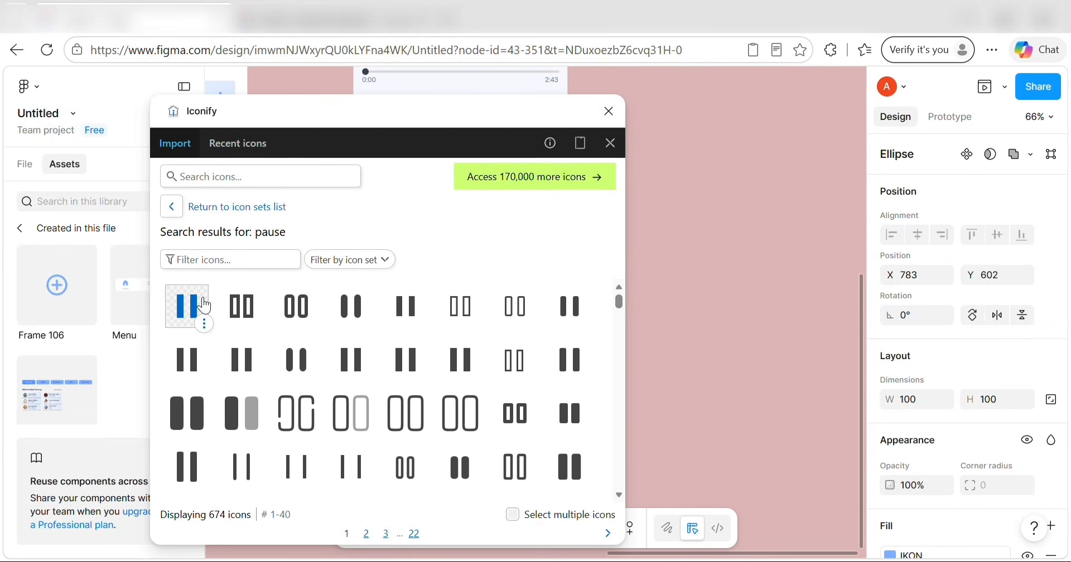
{"action": "left_click", "coordinate": [195, 183]}
{"action": "type", "text": "p"}
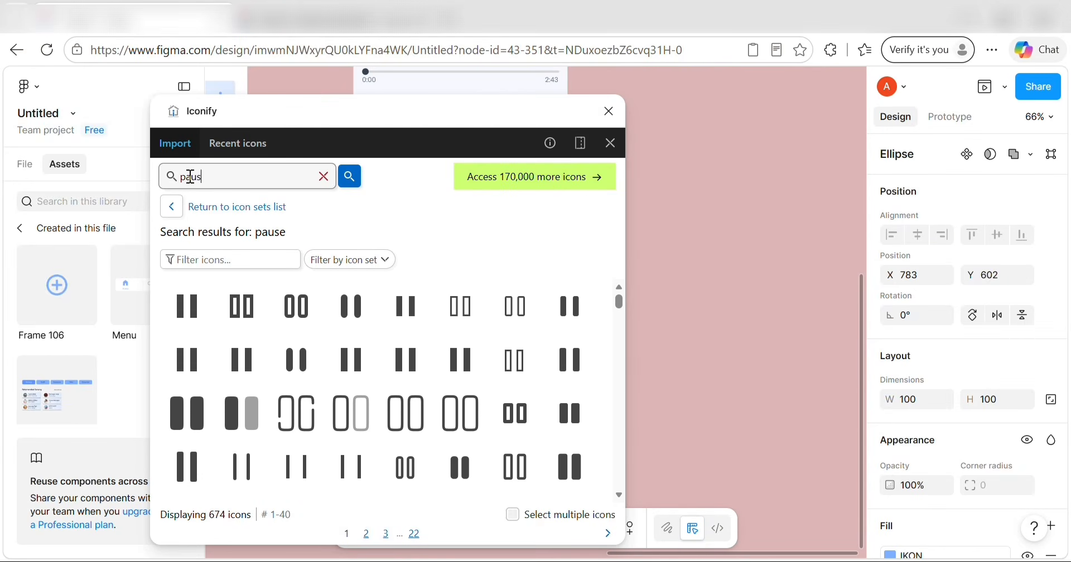
{"action": "type", "text": "au"}
{"action": "key", "text": "BackSpace"}
{"action": "key", "text": "BackSpace"}
{"action": "key", "text": "BackSpace"}
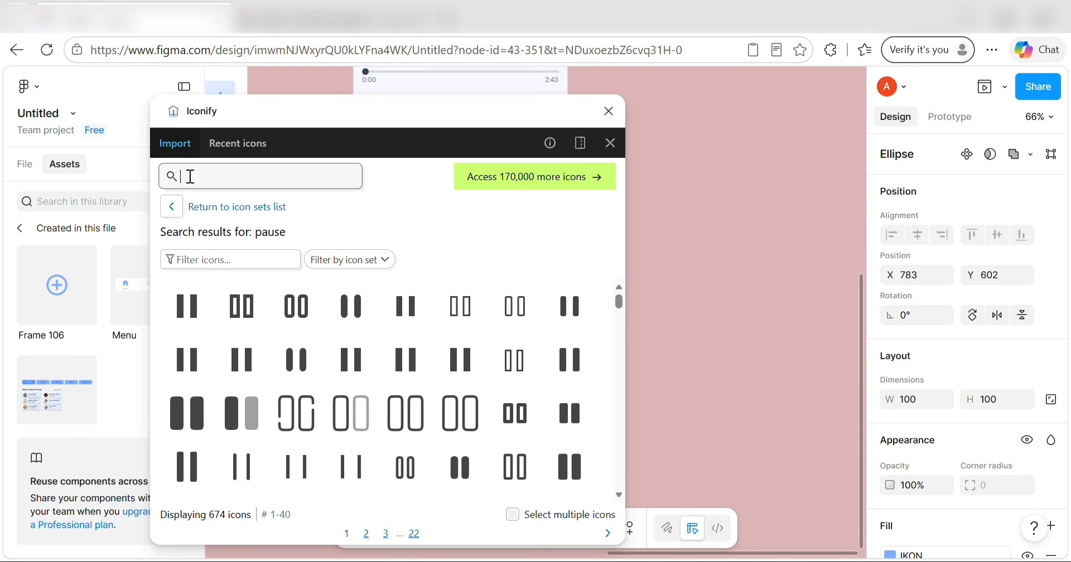
{"action": "type", "text": "play"}
{"action": "key", "text": "Return"}
{"action": "left_click", "coordinate": [204, 306]}
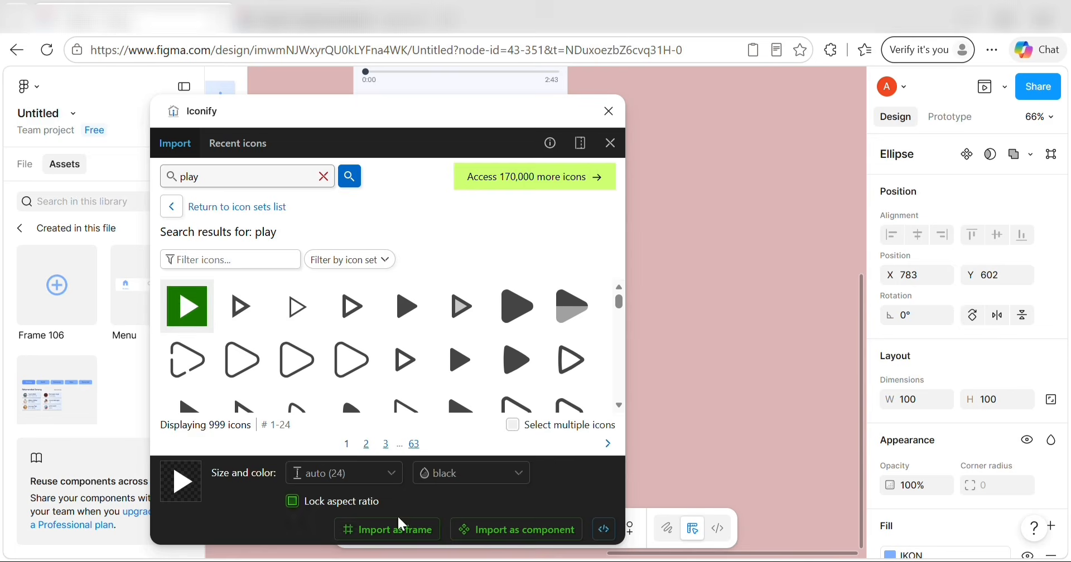
{"action": "left_click", "coordinate": [395, 528]}
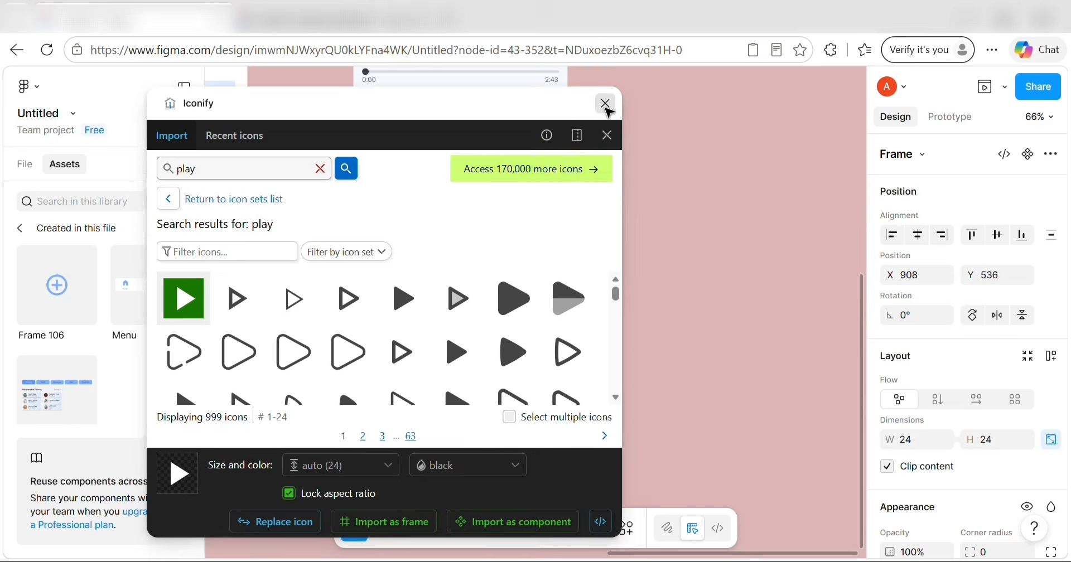
{"action": "left_click", "coordinate": [609, 111]}
Centre and enlarge the play icon on the blue circle and set its colour to FFFFFF.
{"action": "scroll", "coordinate": [540, 310], "scroll_direction": "up", "scroll_amount": 2}
{"action": "left_click_drag", "start_coordinate": [537, 320], "coordinate": [472, 394]}
{"action": "scroll", "coordinate": [480, 234], "scroll_direction": "down", "scroll_amount": 2}
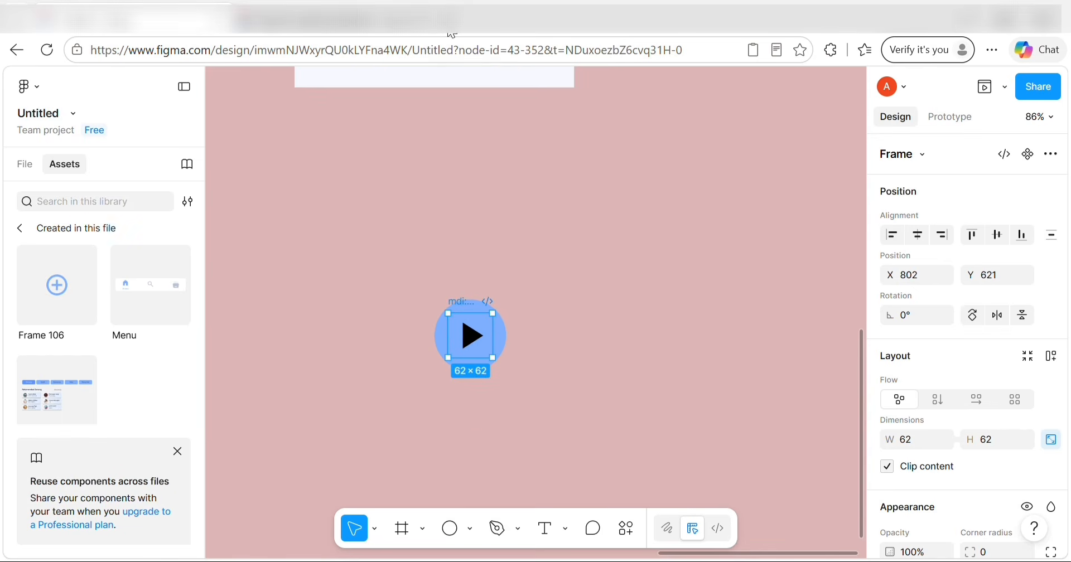
{"action": "scroll", "coordinate": [922, 364], "scroll_direction": "down", "scroll_amount": 7}
{"action": "left_click", "coordinate": [921, 337]}
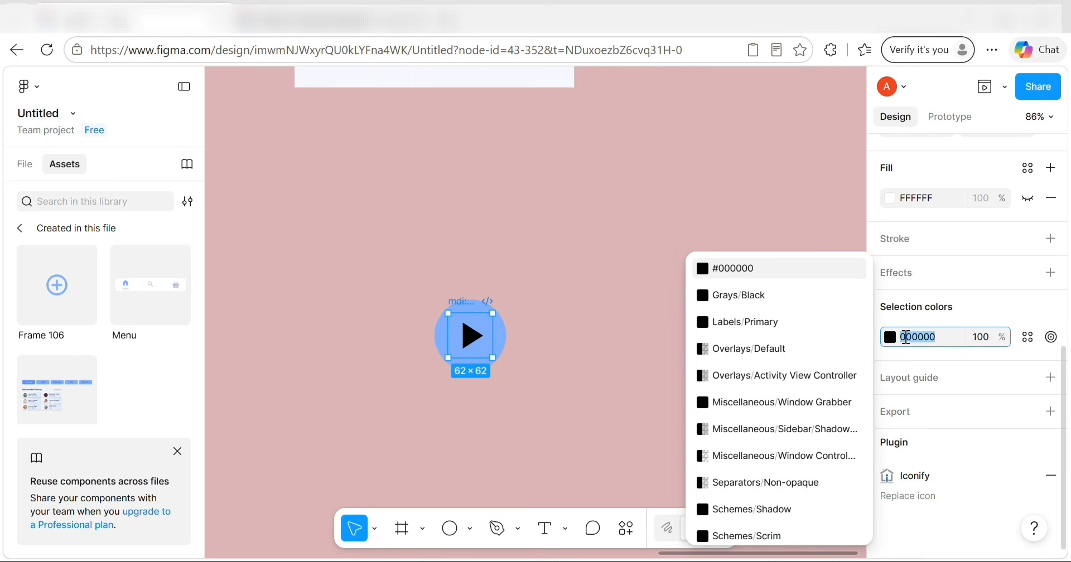
{"action": "type", "text": "FFFFFF"}
{"action": "key", "text": "Return"}
Wrap the blue circle and play icon together in a new frame.
{"action": "left_click", "coordinate": [717, 420]}
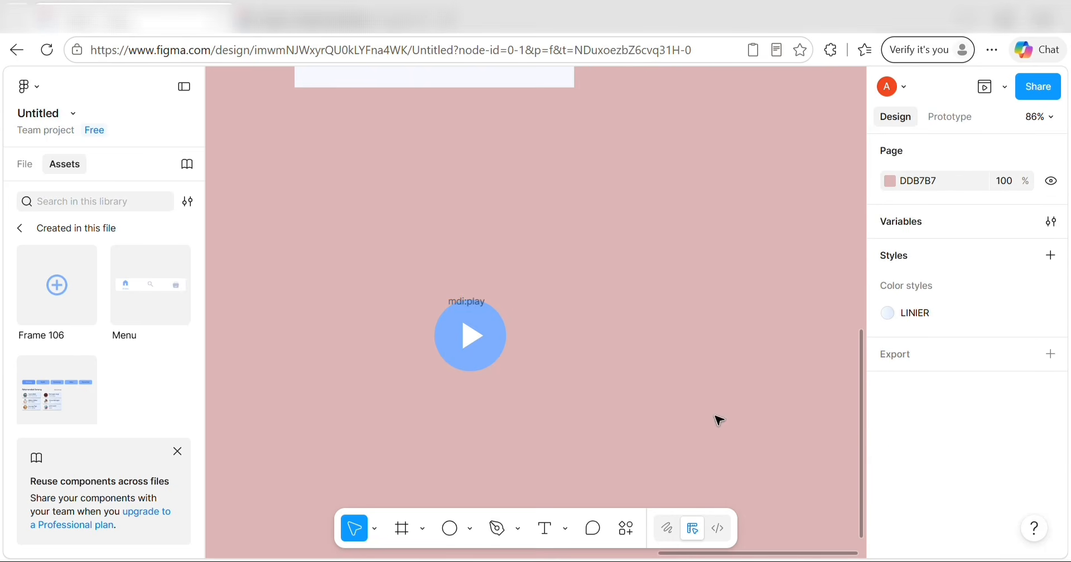
{"action": "left_click_drag", "start_coordinate": [433, 294], "coordinate": [538, 397]}
{"action": "left_click", "coordinate": [517, 367]}
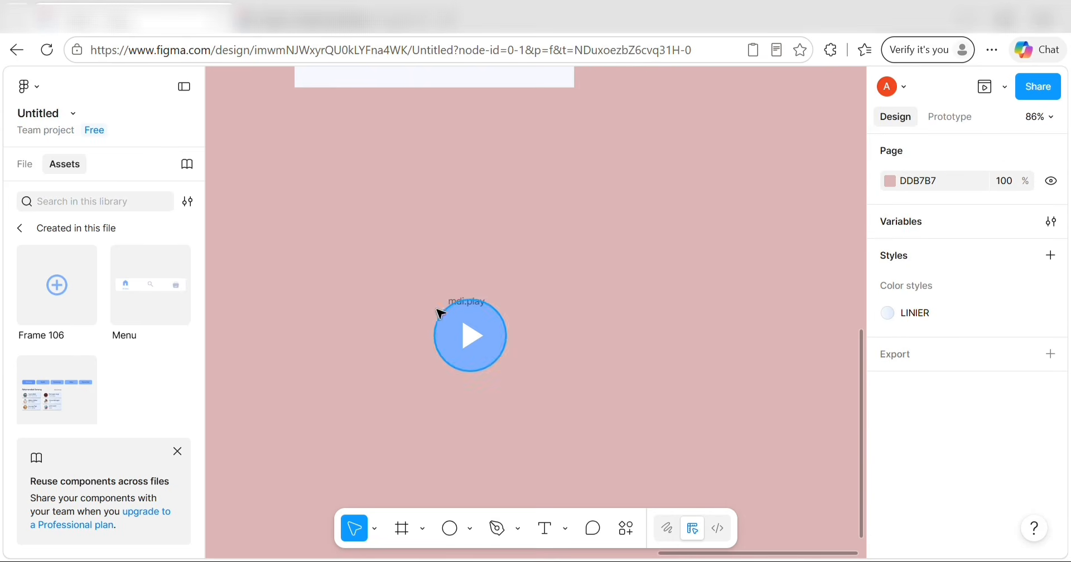
{"action": "left_click_drag", "start_coordinate": [407, 287], "coordinate": [549, 392]}
{"action": "right_click", "coordinate": [496, 354]}
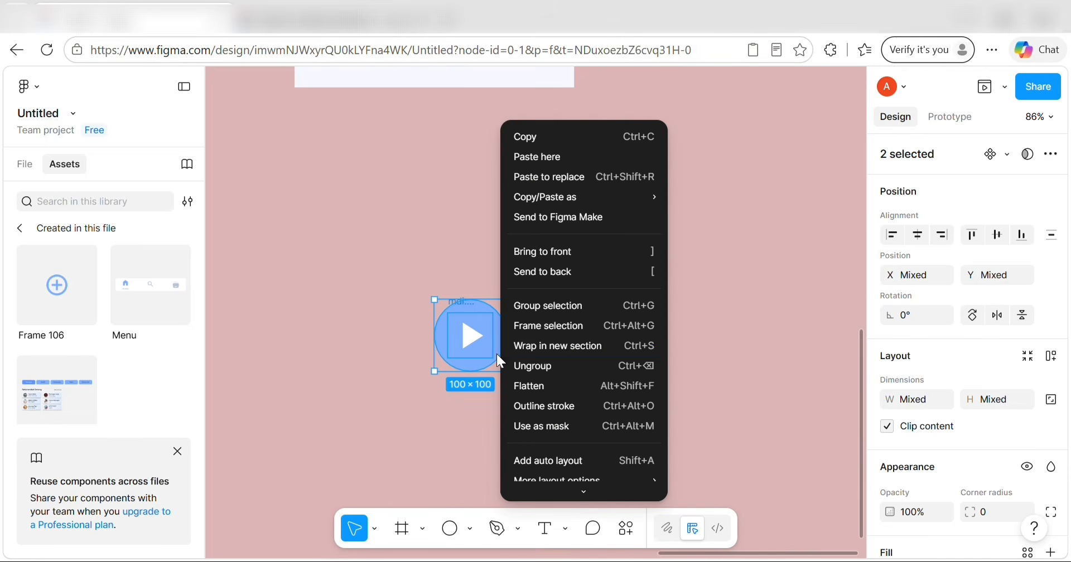
{"action": "left_click", "coordinate": [543, 324]}
{"action": "left_click_drag", "start_coordinate": [372, 279], "coordinate": [381, 314]}
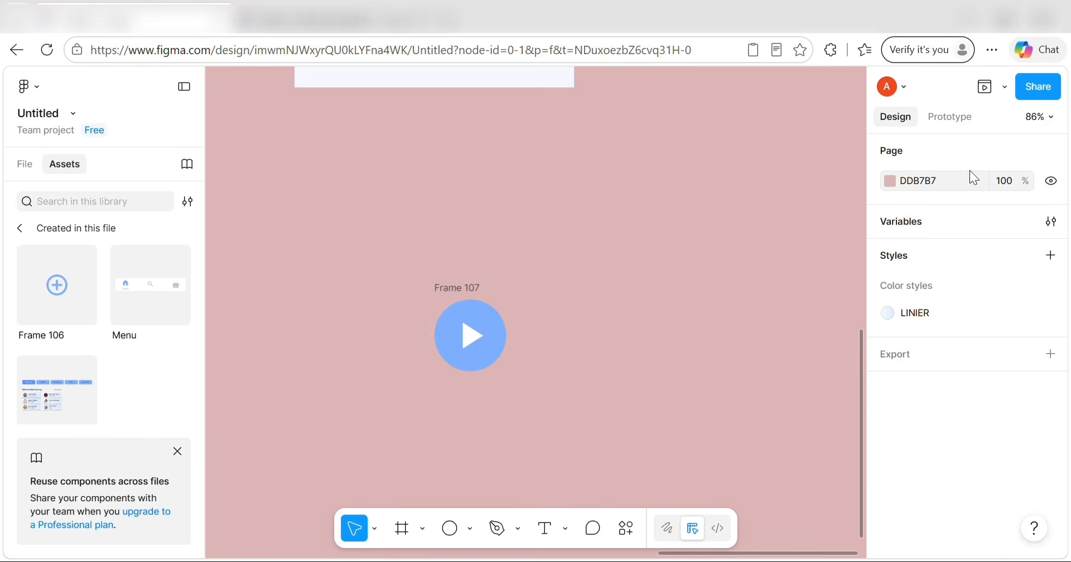
Make Frame 107 a component with a second variant and remove that variant's play triangle.
{"action": "left_click_drag", "start_coordinate": [402, 294], "coordinate": [540, 374]}
{"action": "left_click", "coordinate": [1028, 154]}
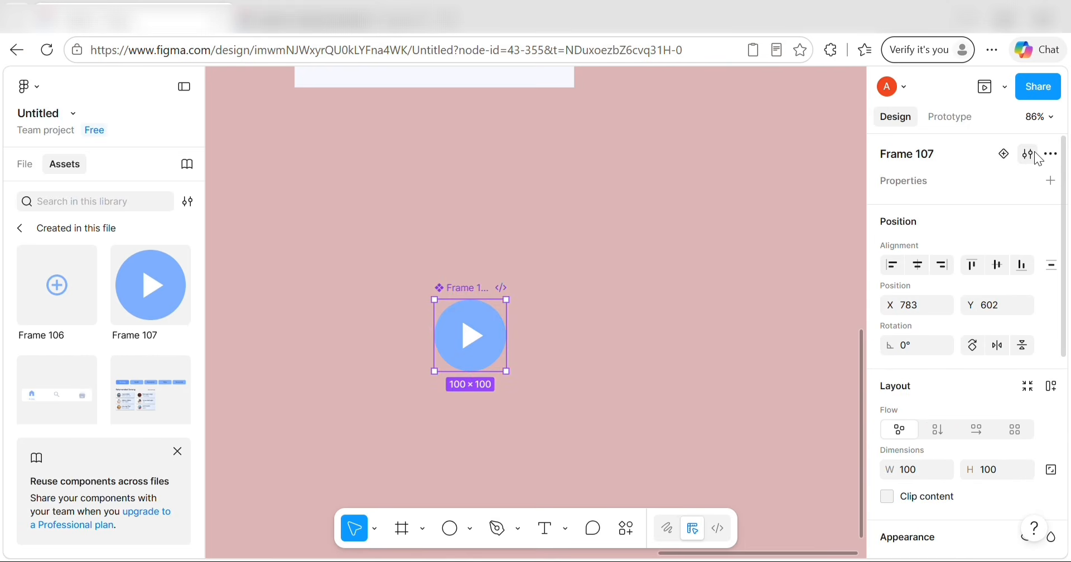
{"action": "left_click", "coordinate": [1004, 154]}
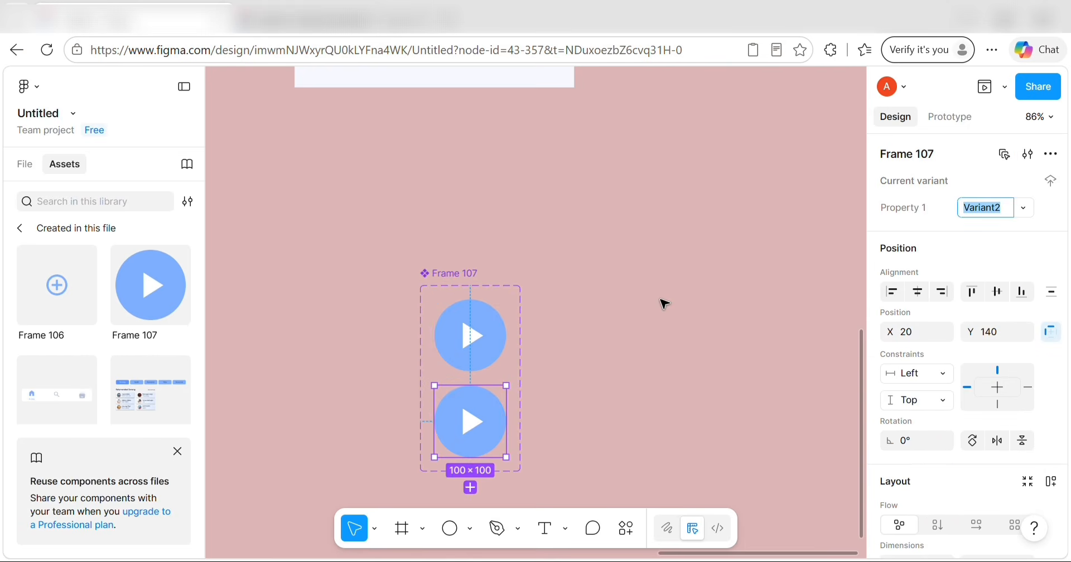
{"action": "left_click", "coordinate": [478, 424]}
{"action": "left_click", "coordinate": [478, 425]}
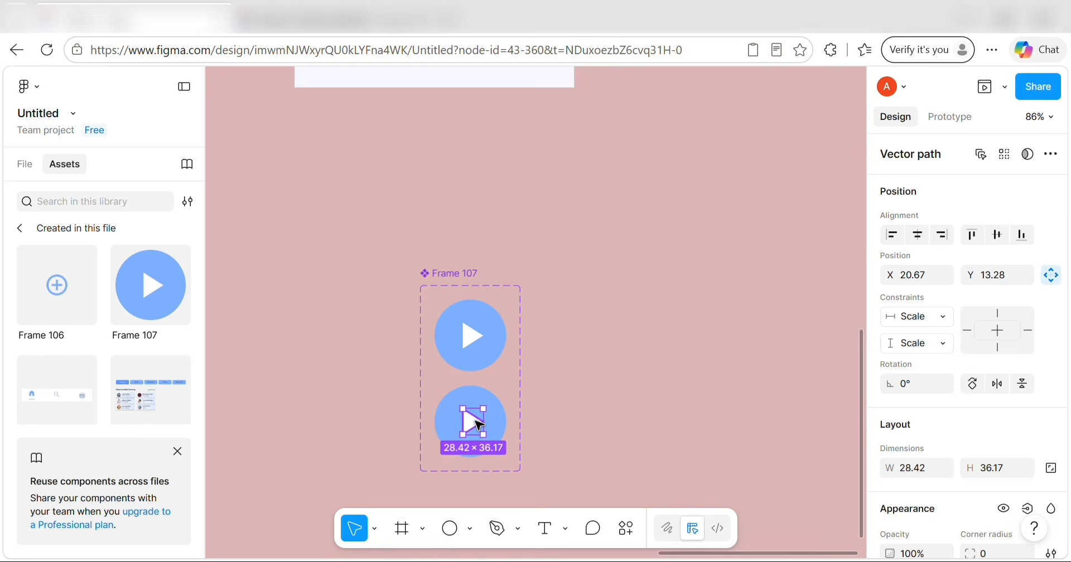
{"action": "key", "text": "Escape"}
Launch the Iconify plugin from Actions and focus its search field.
{"action": "left_click", "coordinate": [625, 528]}
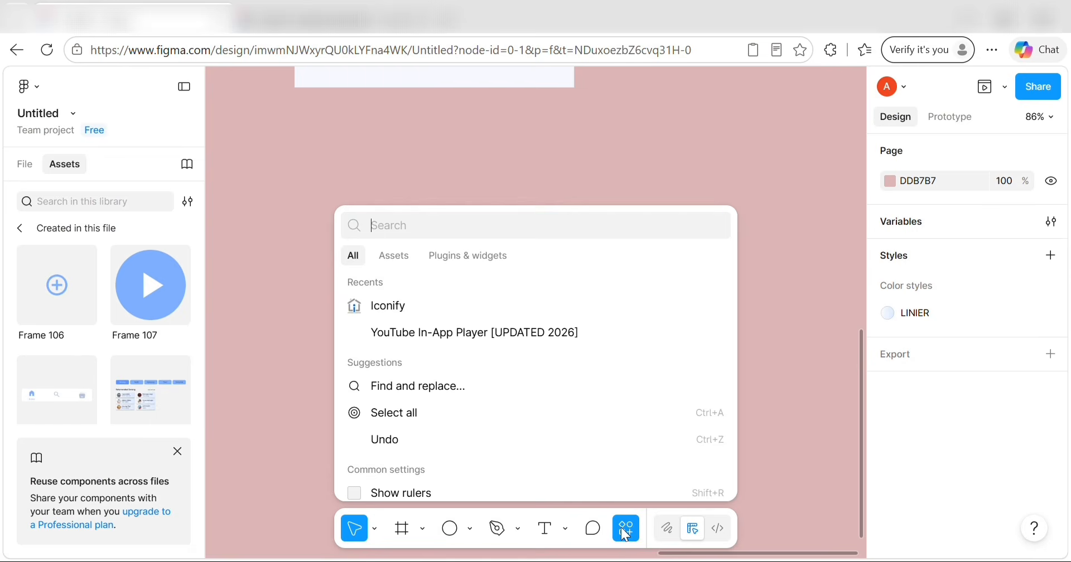
{"action": "left_click", "coordinate": [467, 305]}
{"action": "left_click", "coordinate": [275, 167]}
Insert the first pause icon from Iconify into the lower variant's blue circle.
{"action": "type", "text": "pause"}
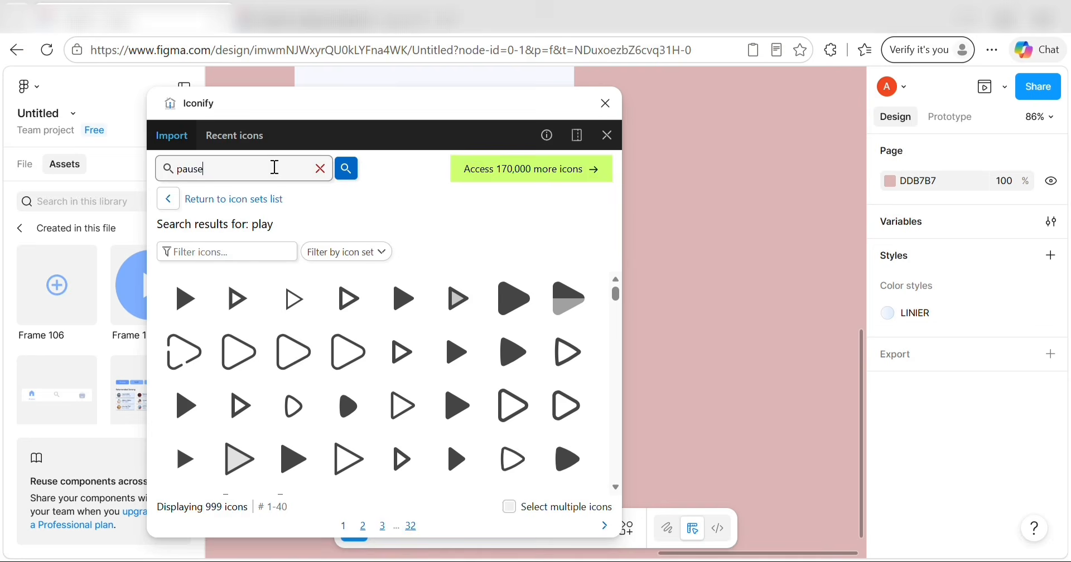
{"action": "key", "text": "Return"}
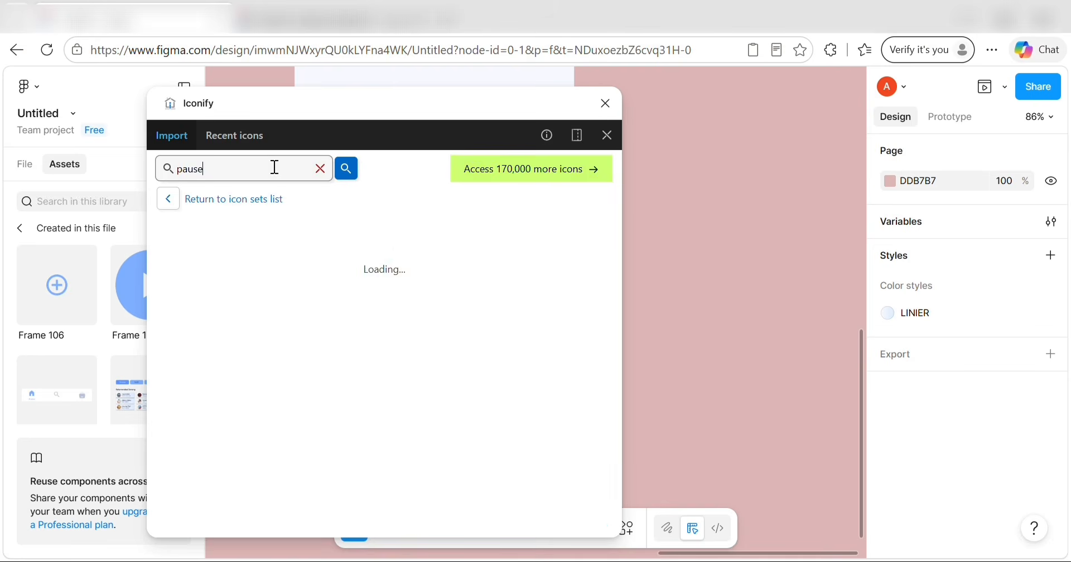
{"action": "left_click", "coordinate": [184, 299]}
{"action": "left_click", "coordinate": [384, 524]}
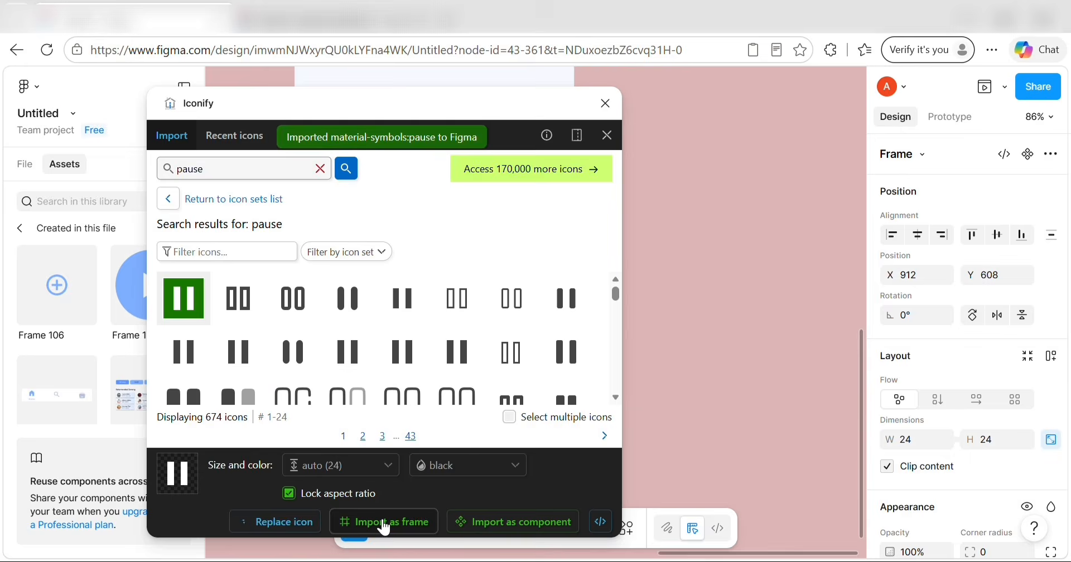
{"action": "left_click", "coordinate": [605, 103]}
{"action": "left_click_drag", "start_coordinate": [540, 313], "coordinate": [439, 395]}
Centre the pause icon in its circle to match the play icon's position, nudging with arrow keys.
{"action": "scroll", "coordinate": [461, 394], "scroll_direction": "up", "scroll_amount": 3}
{"action": "double_click", "coordinate": [480, 306]}
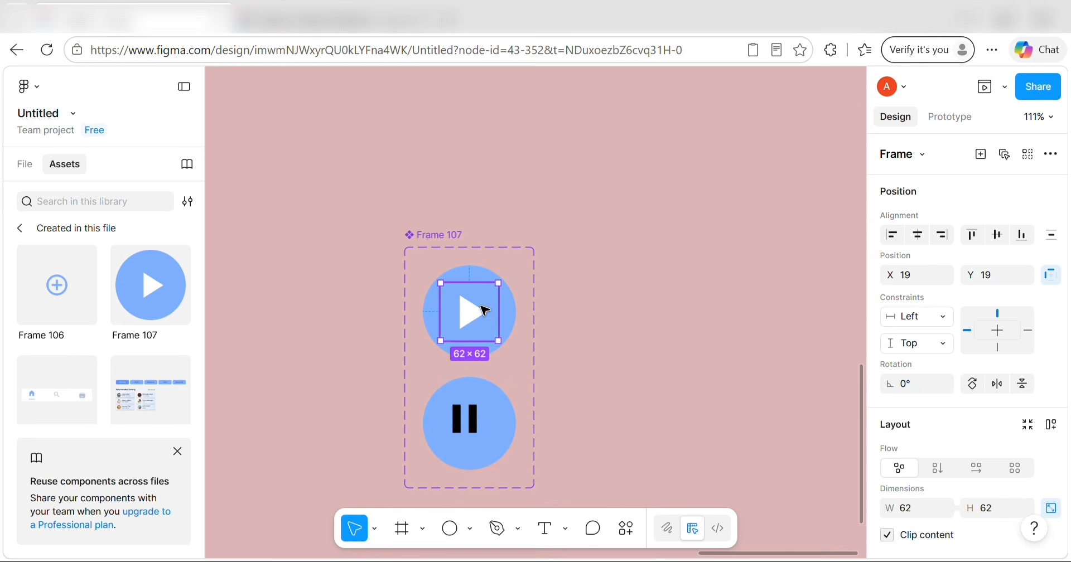
{"action": "double_click", "coordinate": [469, 411]}
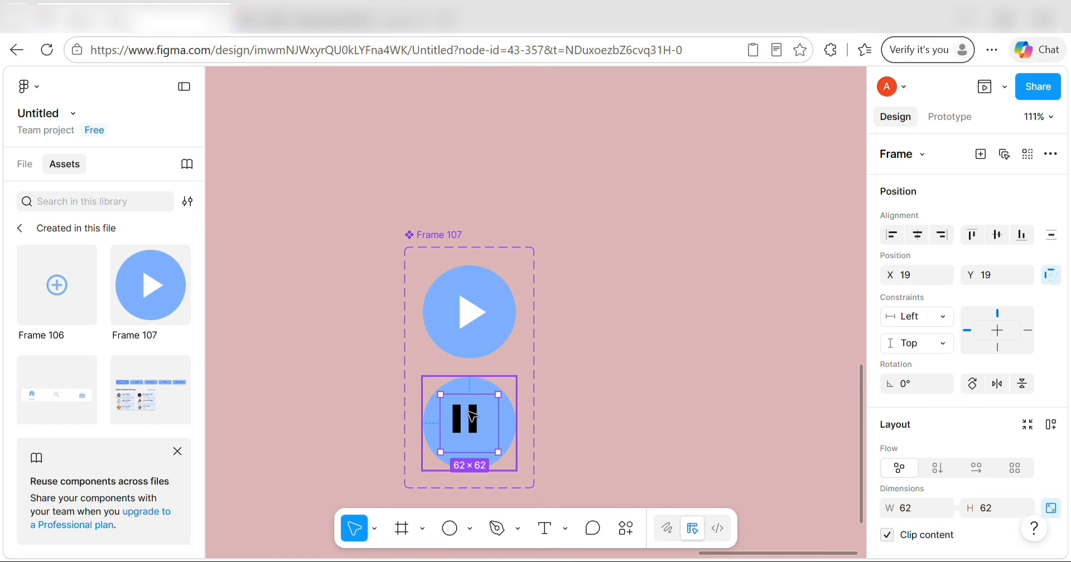
{"action": "double_click", "coordinate": [473, 317]}
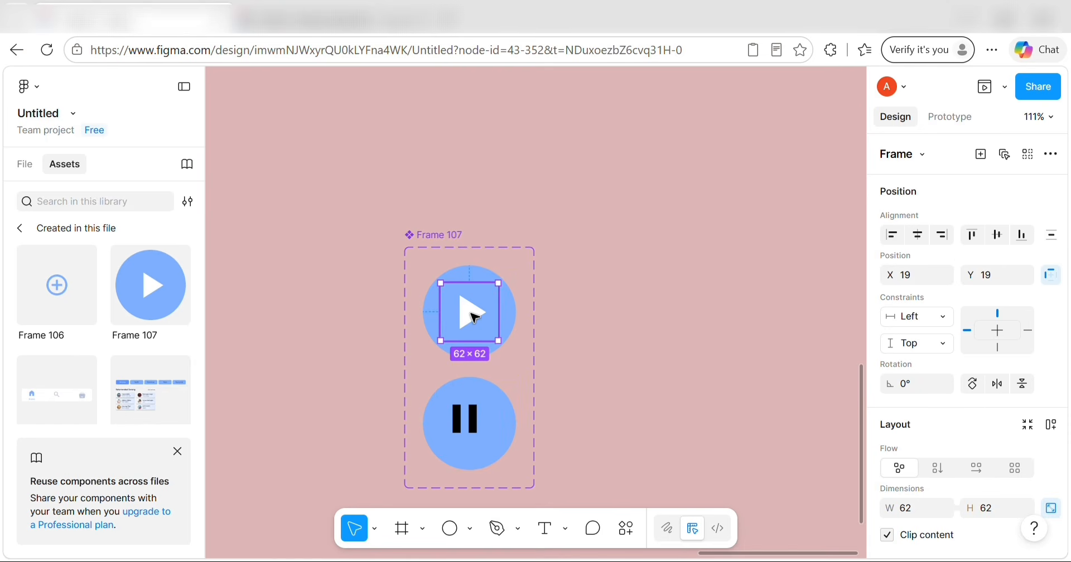
{"action": "double_click", "coordinate": [458, 425]}
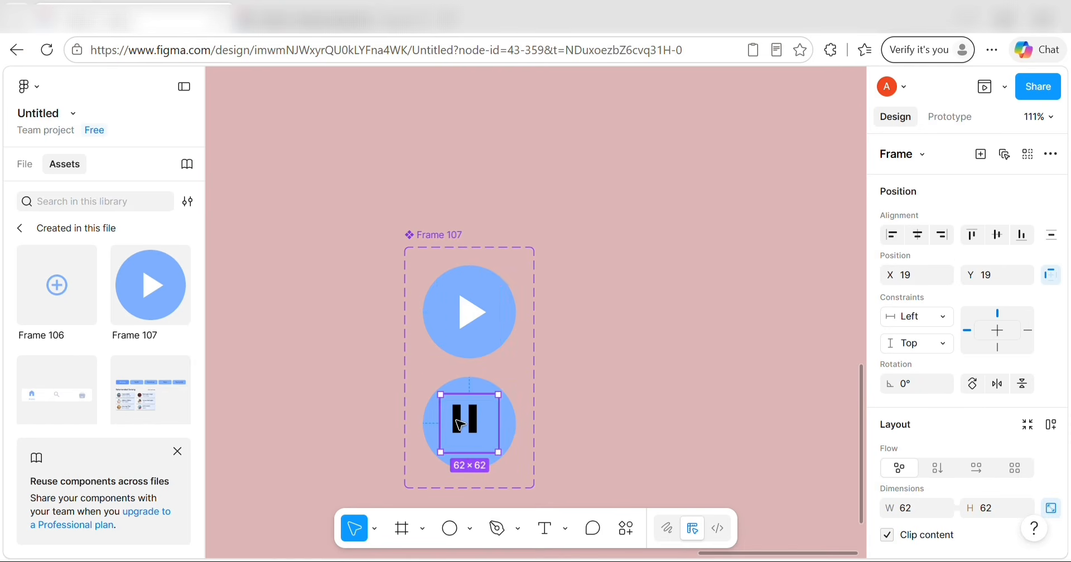
{"action": "key", "text": "alt"}
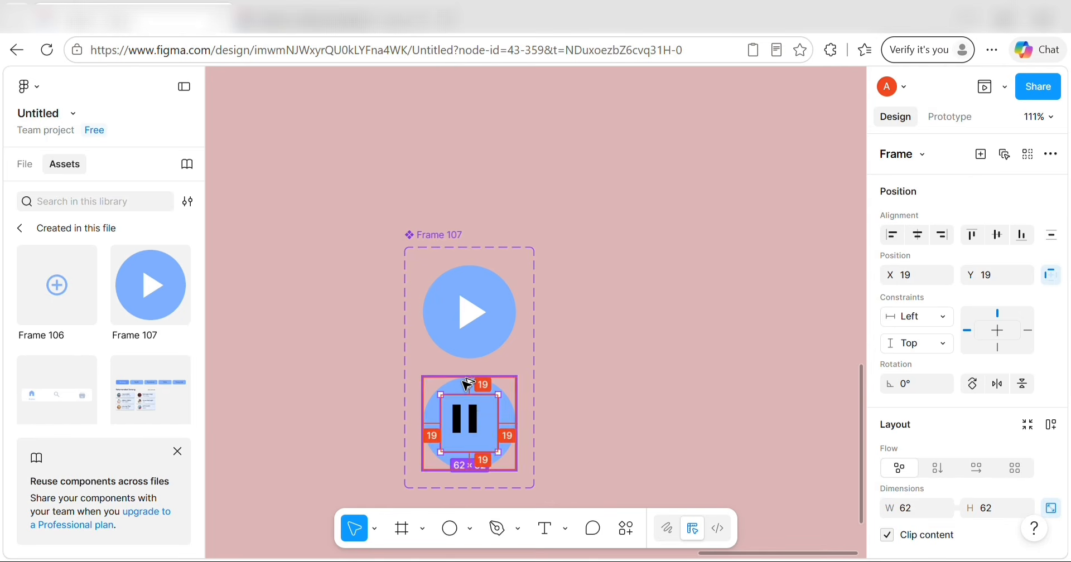
{"action": "key", "text": "Right"}
{"action": "key", "text": "Right"}
{"action": "key", "text": "Right"}
{"action": "key", "text": "Right"}
{"action": "key", "text": "Right"}
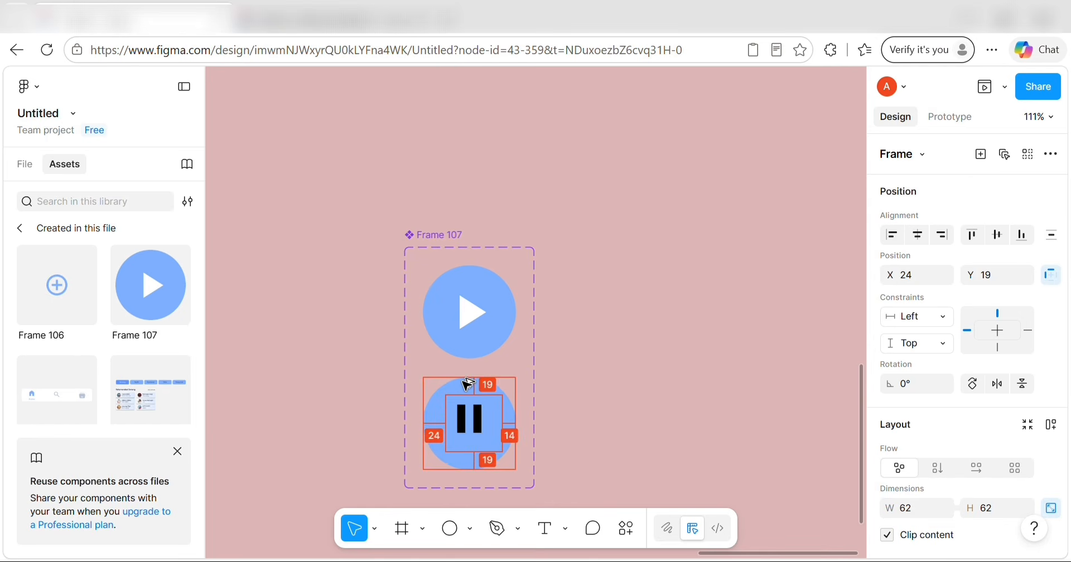
{"action": "key", "text": "Down"}
{"action": "key", "text": "Left"}
{"action": "key", "text": "Down"}
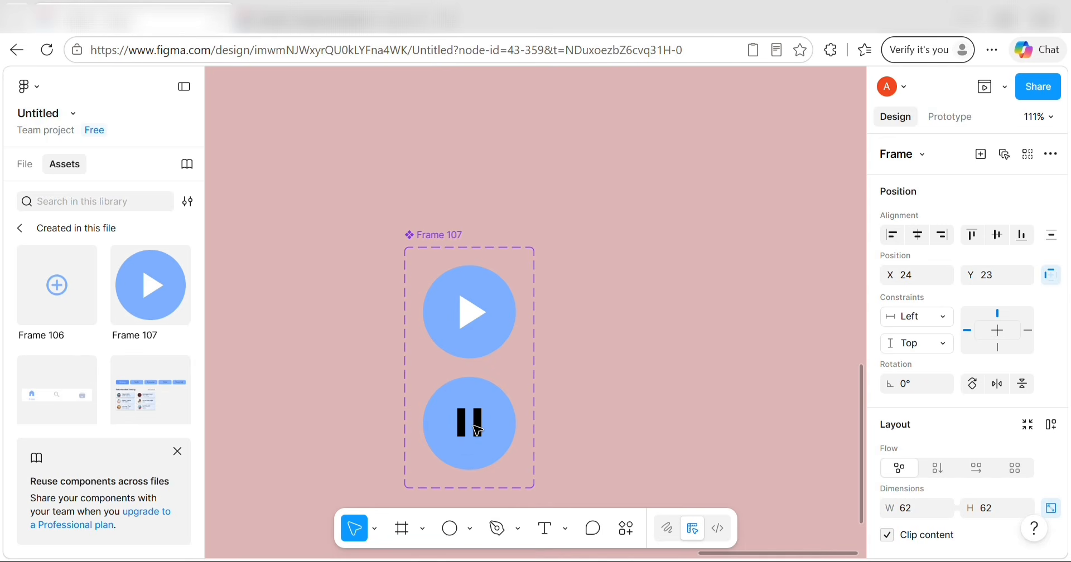
Change the pause icon's colour to FFFFFF.
{"action": "scroll", "coordinate": [980, 337], "scroll_direction": "down", "scroll_amount": 8}
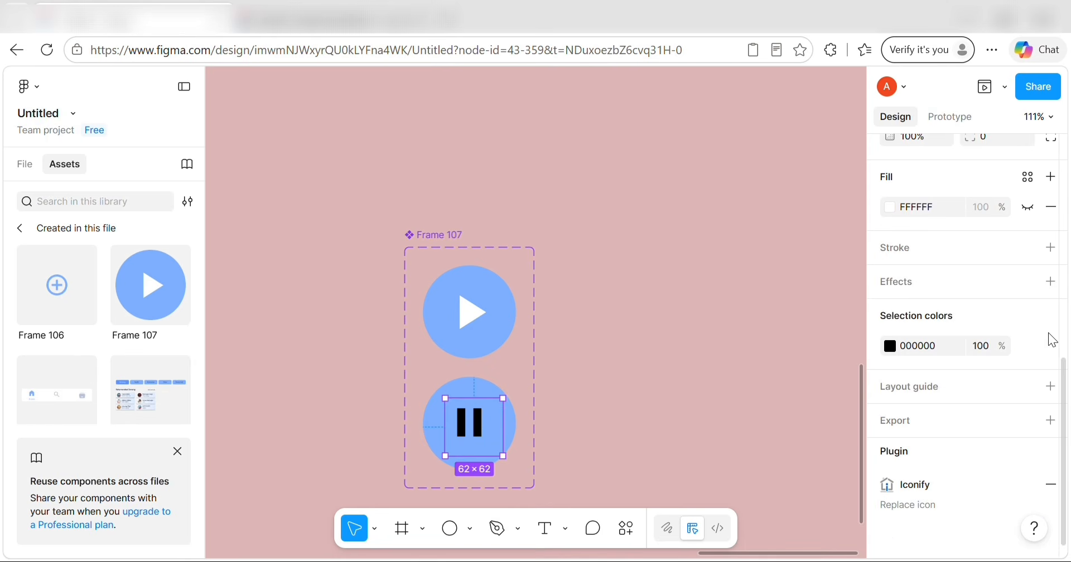
{"action": "left_click", "coordinate": [910, 347]}
{"action": "type", "text": "FFFFFF"}
{"action": "key", "text": "Return"}
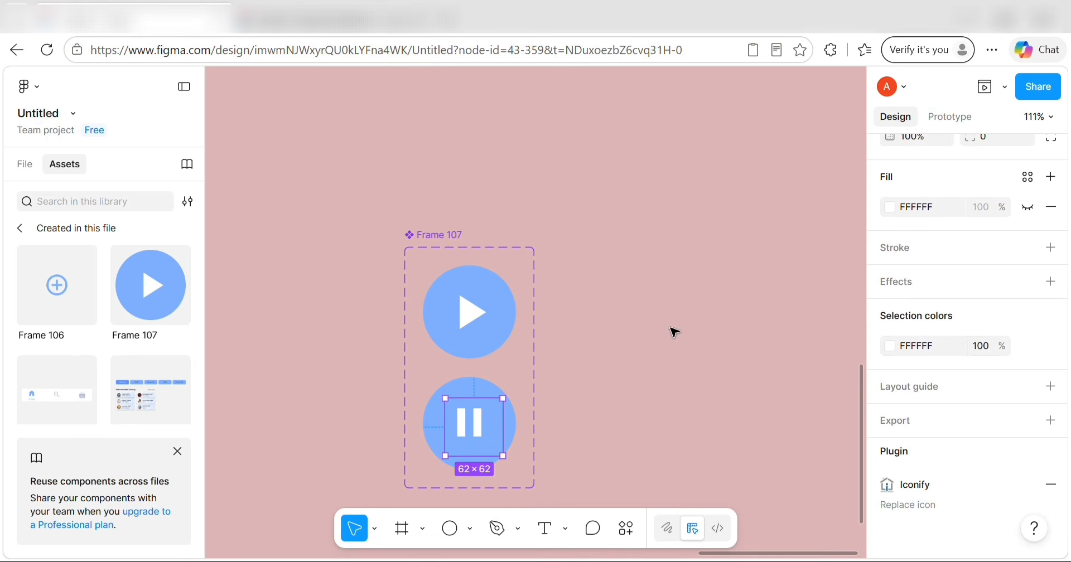
{"action": "left_click", "coordinate": [675, 332]}
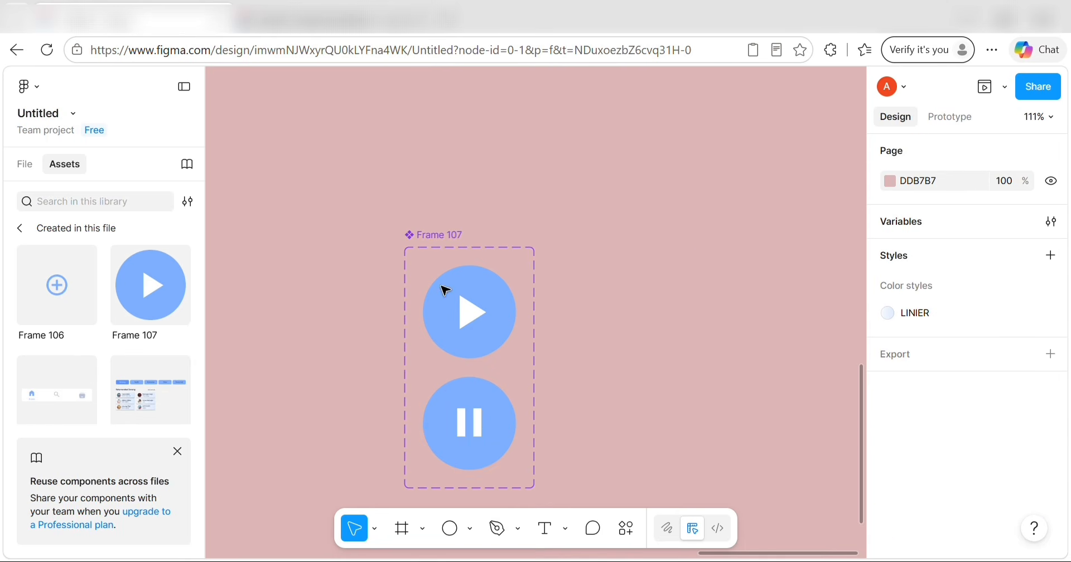
In Prototype mode, draw a trial pause-to-play connection and then delete it.
{"action": "left_click", "coordinate": [960, 122]}
{"action": "left_click", "coordinate": [470, 416]}
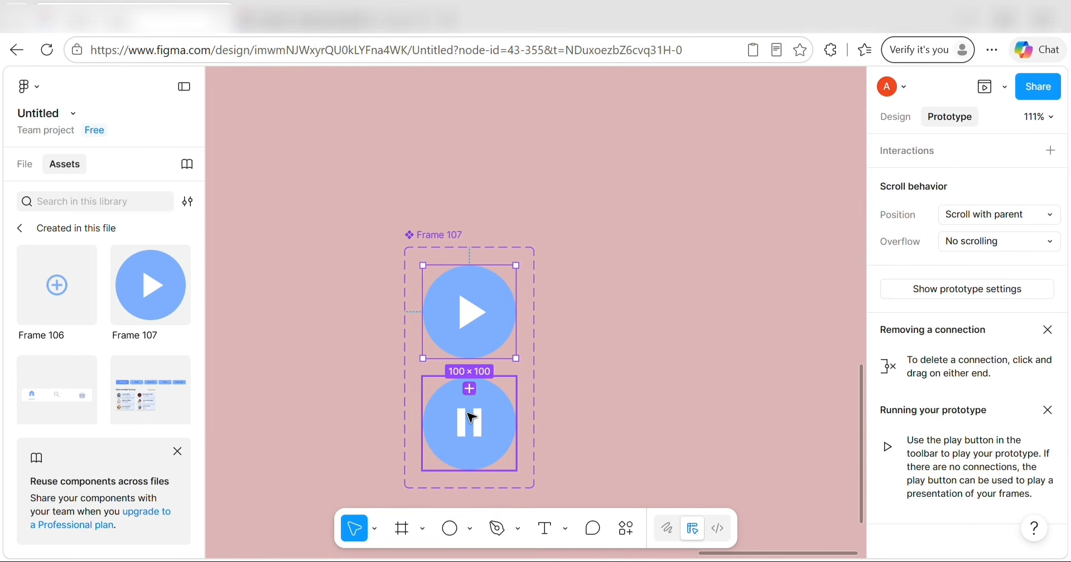
{"action": "left_click_drag", "start_coordinate": [471, 378], "coordinate": [484, 343]}
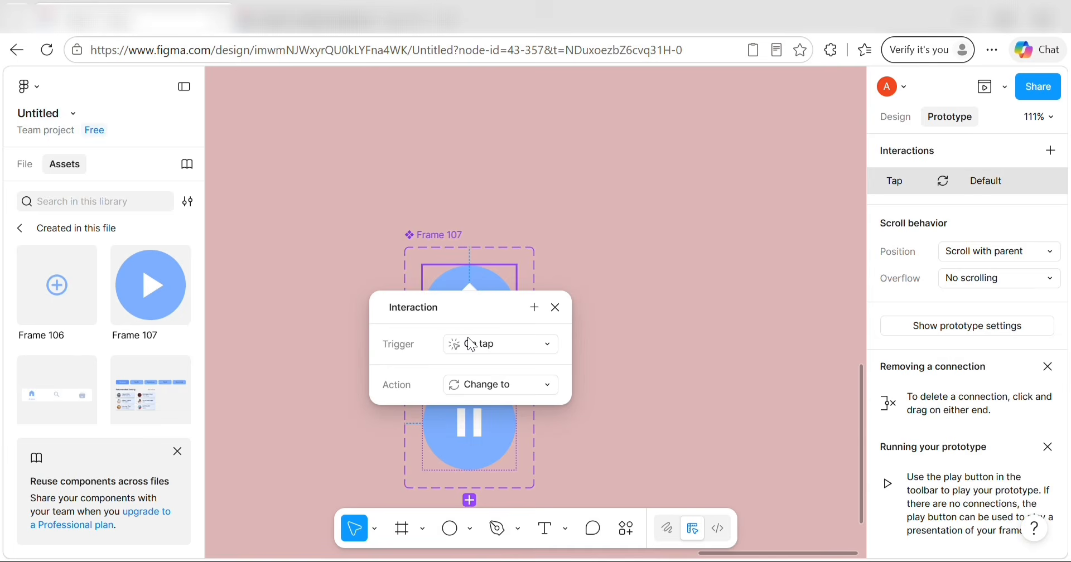
{"action": "left_click", "coordinate": [605, 411]}
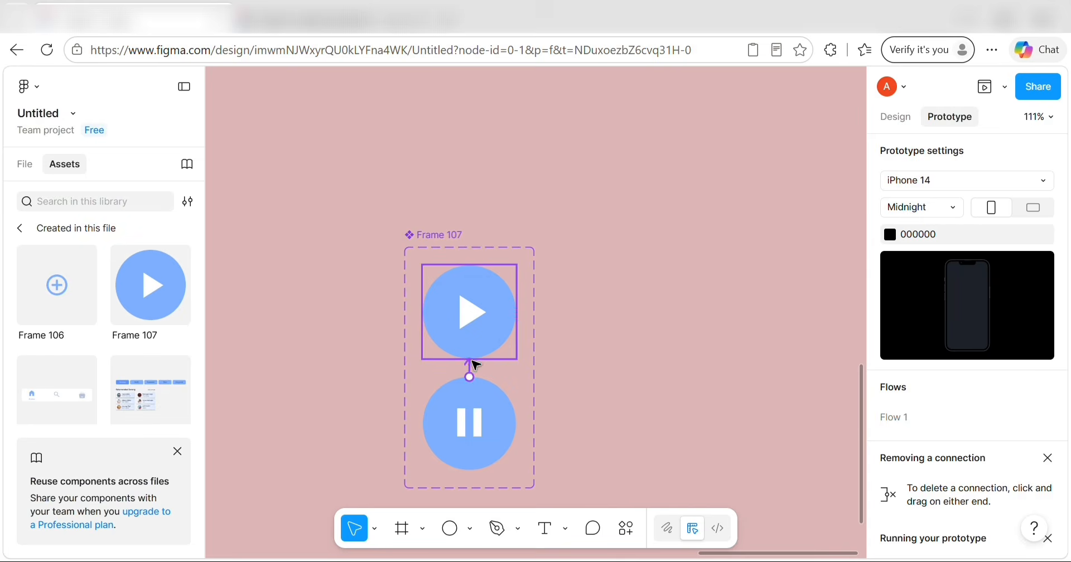
{"action": "left_click", "coordinate": [470, 365]}
{"action": "key", "text": "Delete"}
Connect play to the pause variant and pause back to play, both On tap › Change to.
{"action": "left_click", "coordinate": [477, 338]}
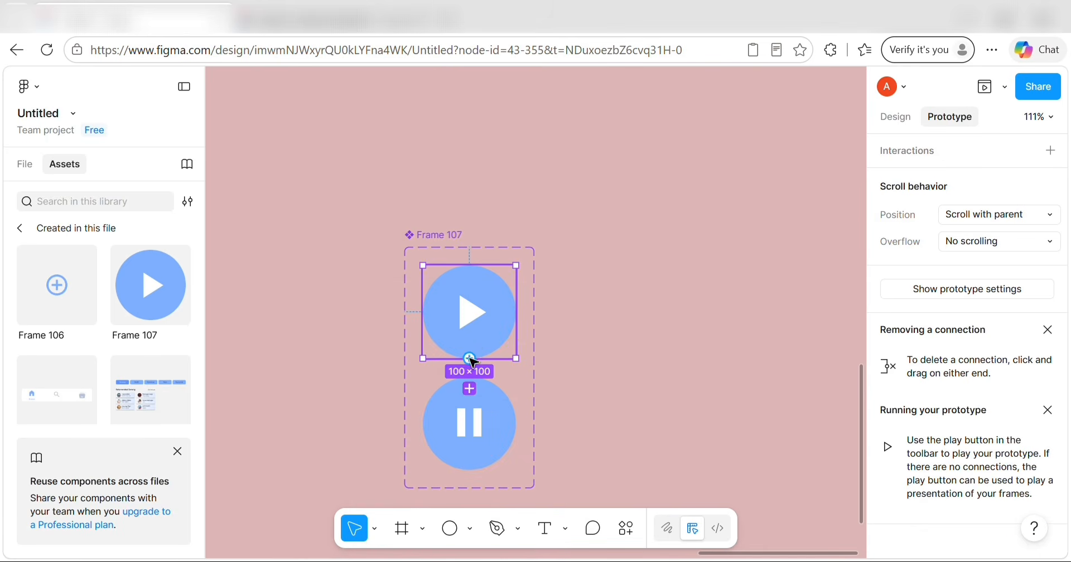
{"action": "left_click_drag", "start_coordinate": [470, 358], "coordinate": [470, 399]}
{"action": "left_click", "coordinate": [567, 423]}
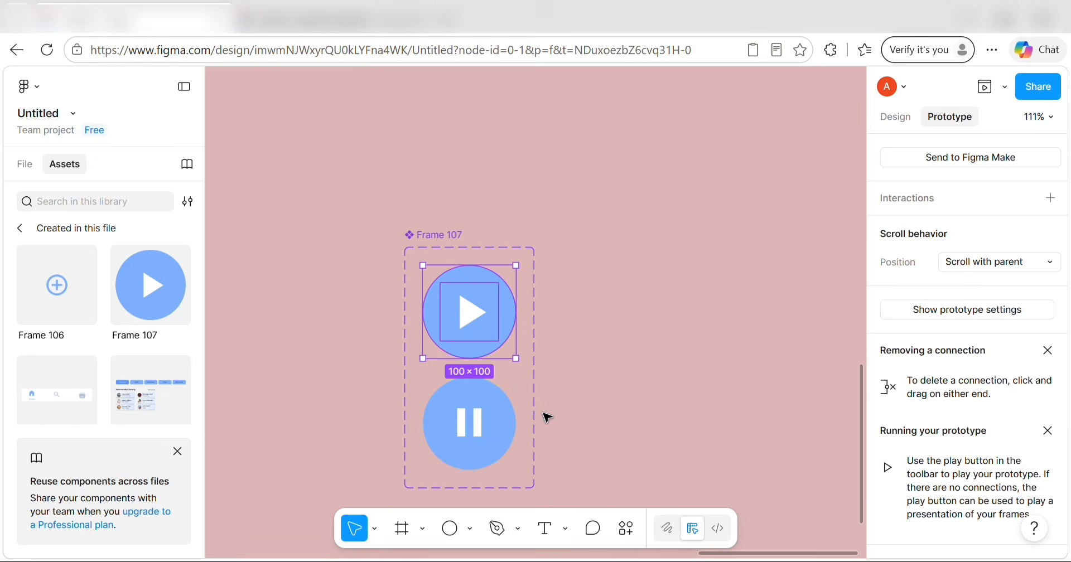
{"action": "left_click", "coordinate": [548, 417]}
{"action": "left_click", "coordinate": [493, 405]}
{"action": "left_click_drag", "start_coordinate": [483, 381], "coordinate": [477, 306]}
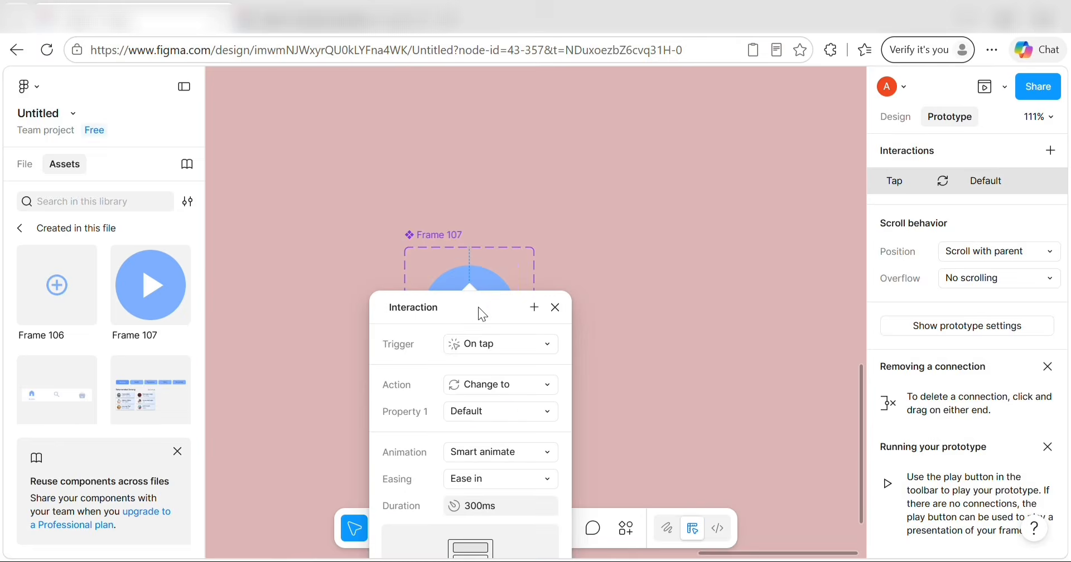
{"action": "key", "text": "Escape"}
{"action": "left_click", "coordinate": [569, 453]}
Insert an instance of the Frame 107 play toggle from this file's Assets.
{"action": "scroll", "coordinate": [321, 259], "scroll_direction": "up", "scroll_amount": 7}
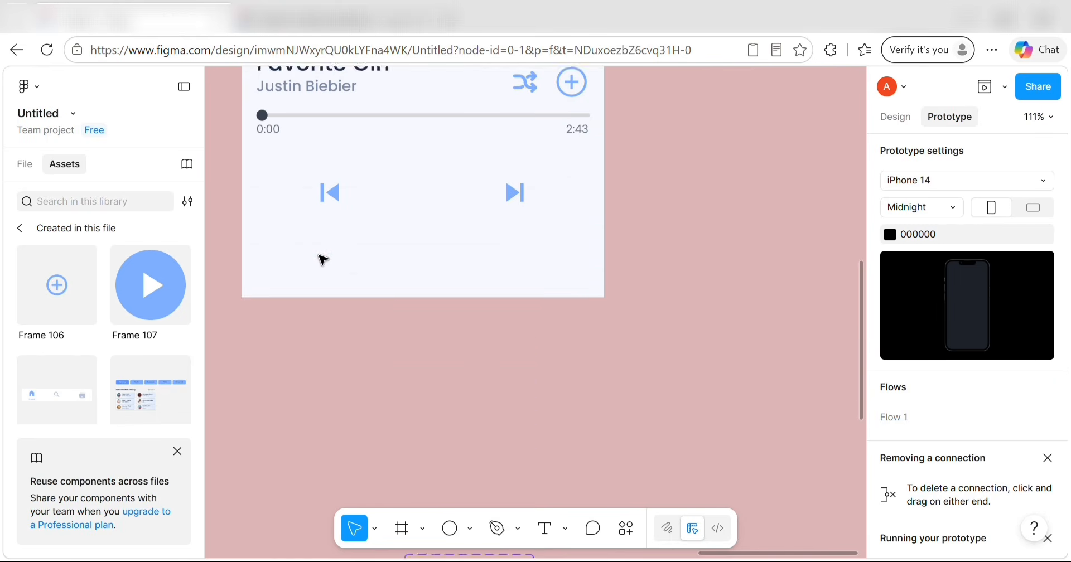
{"action": "left_click", "coordinate": [147, 275]}
{"action": "scroll", "coordinate": [372, 240], "scroll_direction": "down", "scroll_amount": 4}
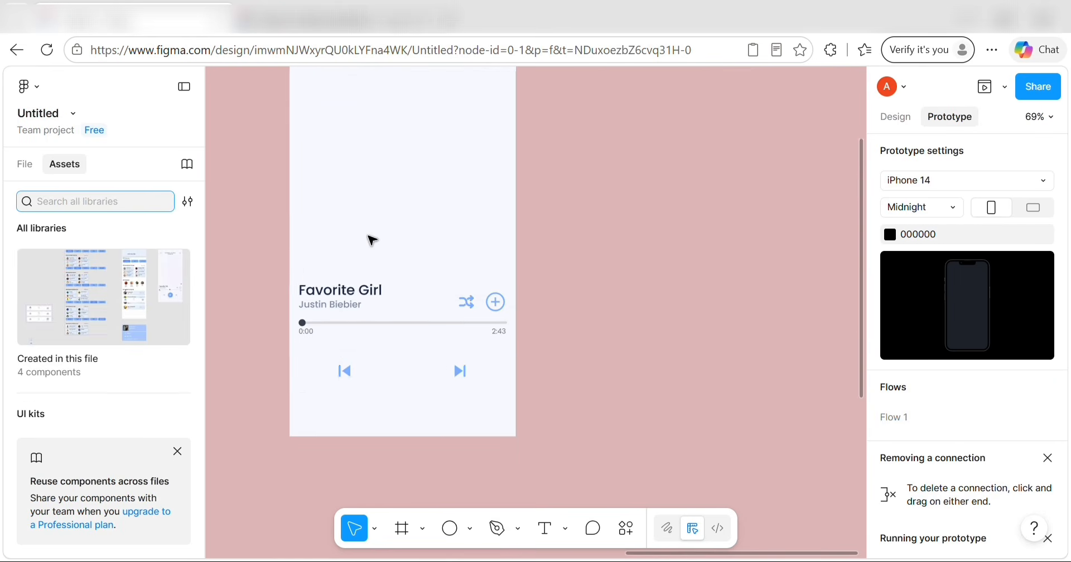
{"action": "scroll", "coordinate": [370, 239], "scroll_direction": "up", "scroll_amount": 3}
{"action": "left_click", "coordinate": [80, 324]}
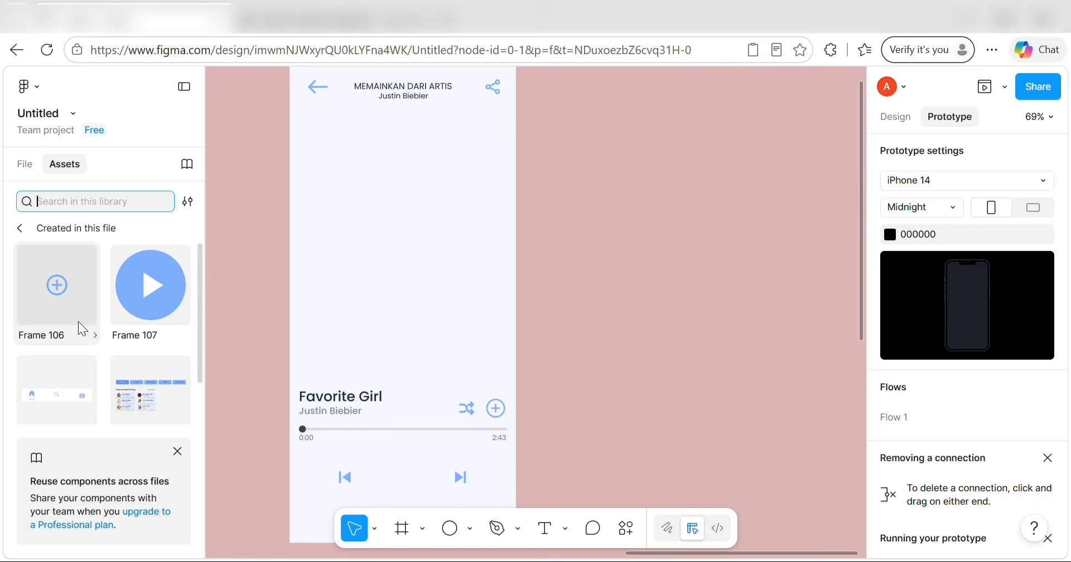
{"action": "left_click", "coordinate": [137, 306]}
{"action": "left_click", "coordinate": [334, 411]}
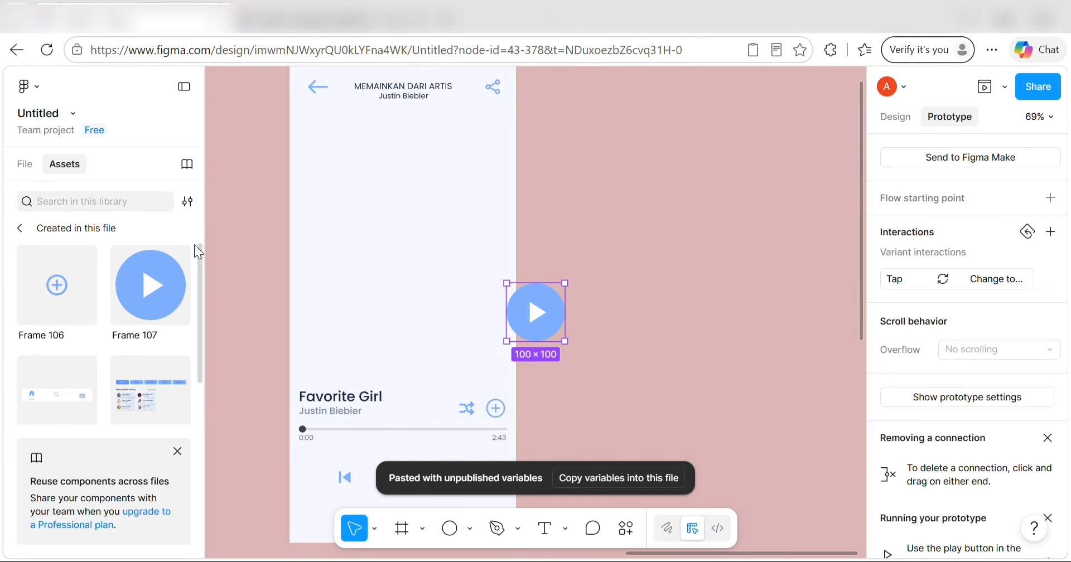
Move the instance into the player screen, centred between the previous and next controls.
{"action": "left_click", "coordinate": [24, 164]}
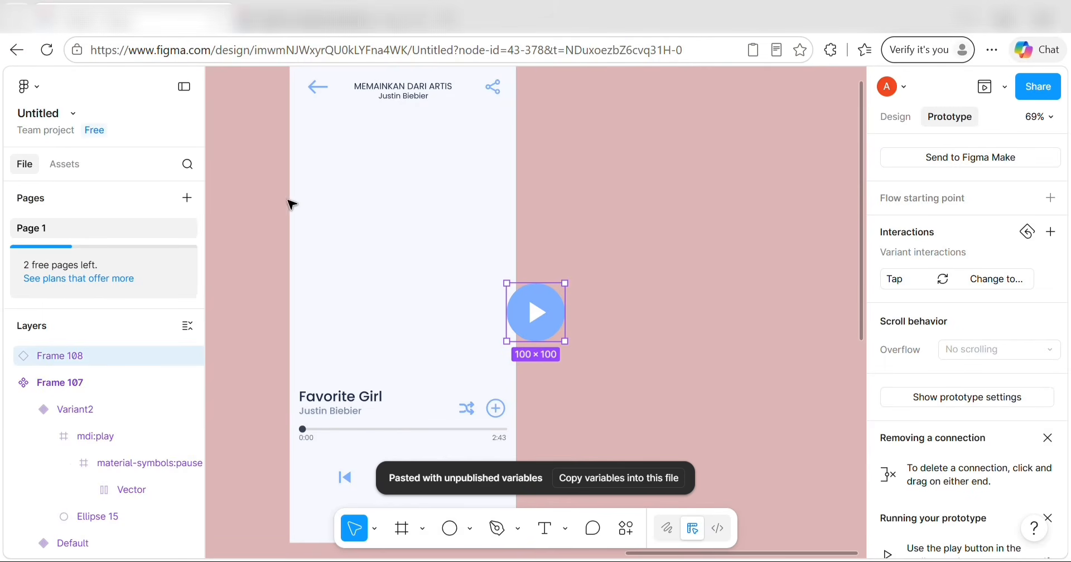
{"action": "key", "text": "Escape"}
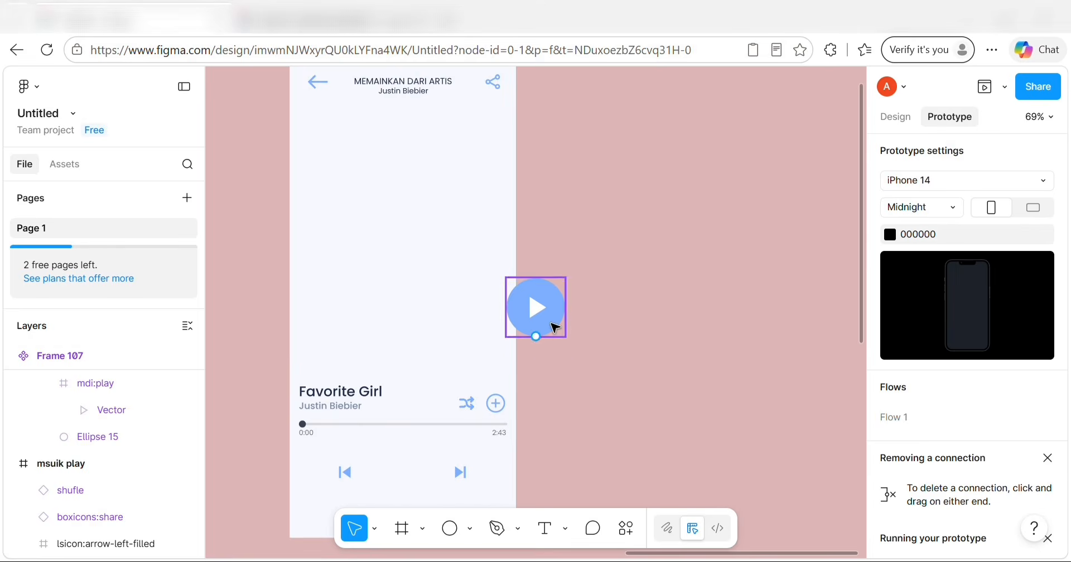
{"action": "left_click_drag", "start_coordinate": [536, 329], "coordinate": [420, 488]}
{"action": "scroll", "coordinate": [118, 494], "scroll_direction": "up", "scroll_amount": 5}
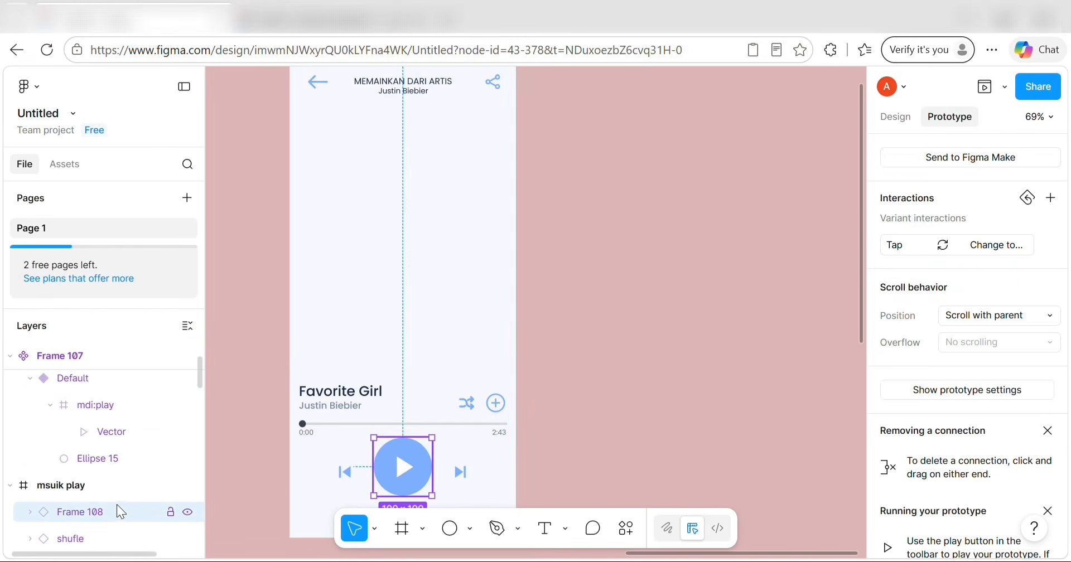
{"action": "left_click_drag", "start_coordinate": [419, 459], "coordinate": [415, 468]}
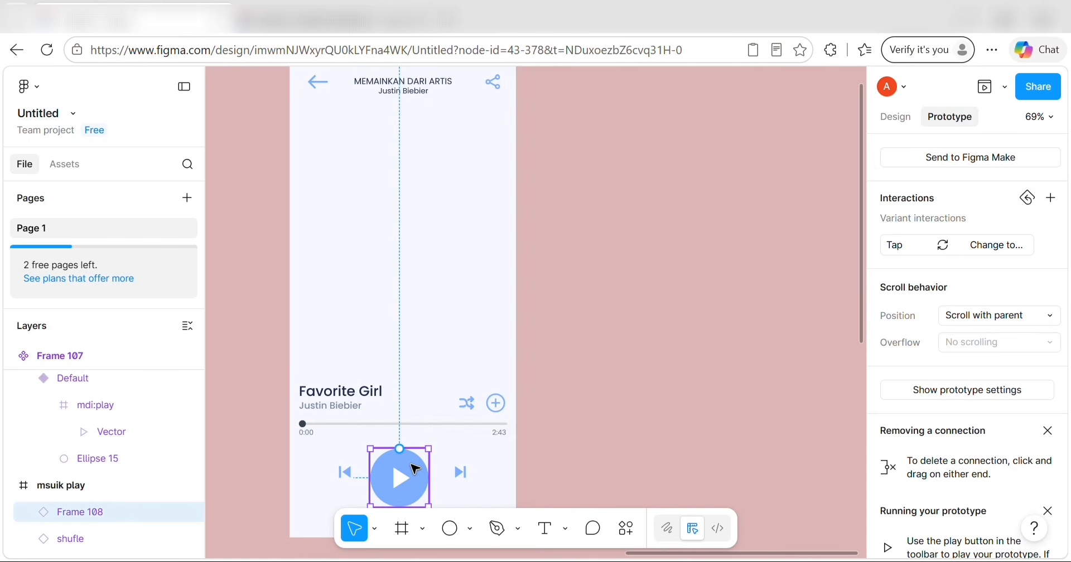
{"action": "scroll", "coordinate": [375, 290], "scroll_direction": "down", "scroll_amount": 3}
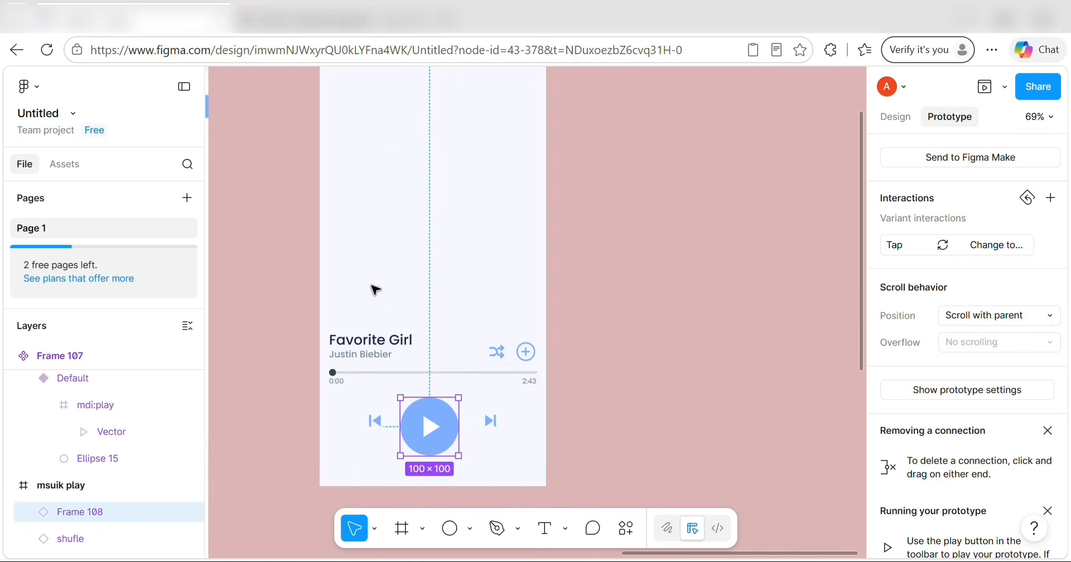
{"action": "left_click", "coordinate": [536, 329]}
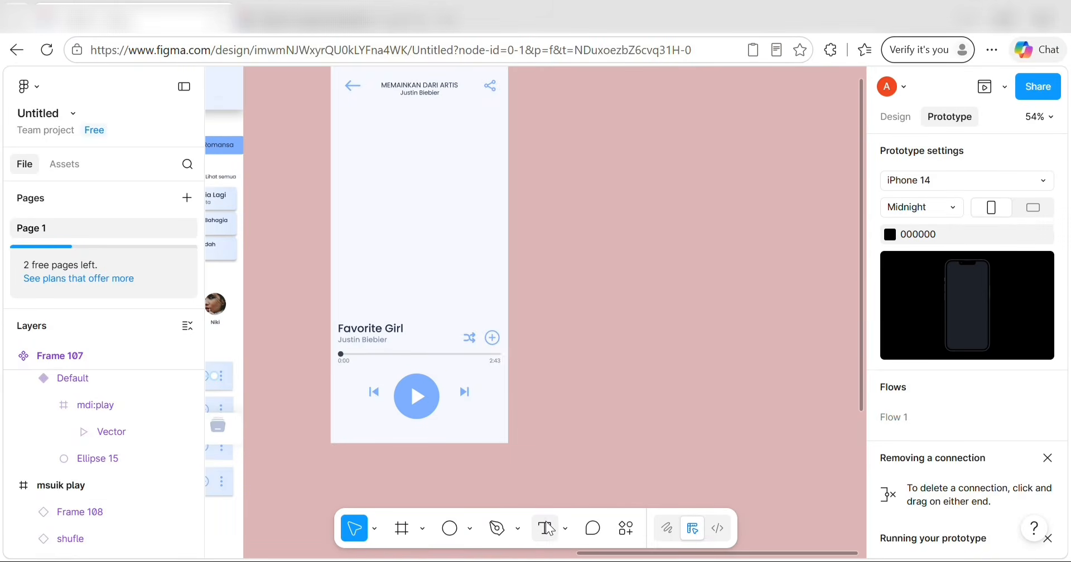
Insert the 'justin' album image from Pictures › figma into the player screen.
{"action": "left_click", "coordinate": [470, 529]}
{"action": "left_click", "coordinate": [493, 496]}
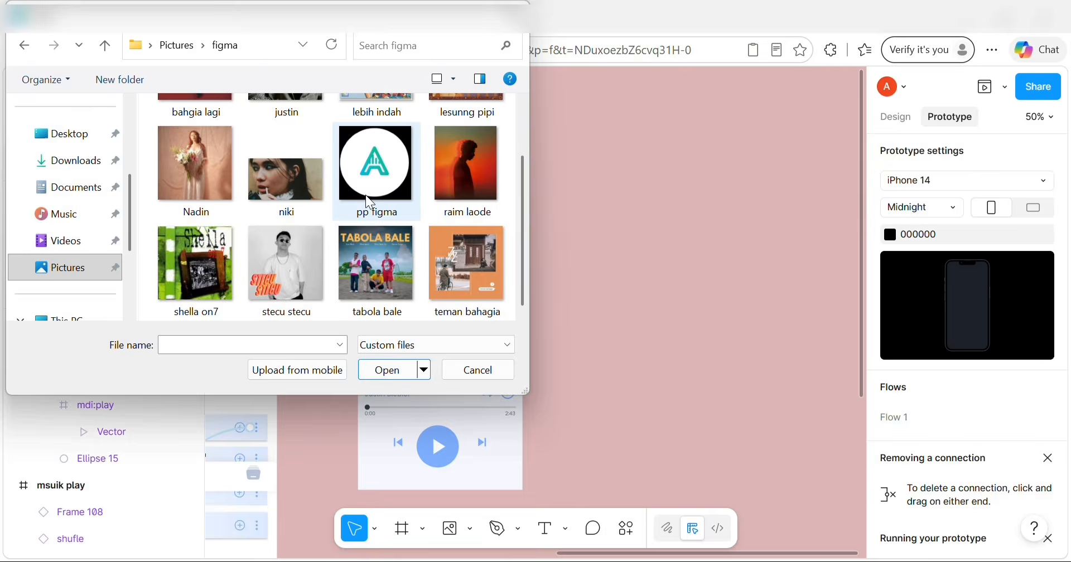
{"action": "left_click", "coordinate": [310, 178]}
{"action": "left_click", "coordinate": [391, 370]}
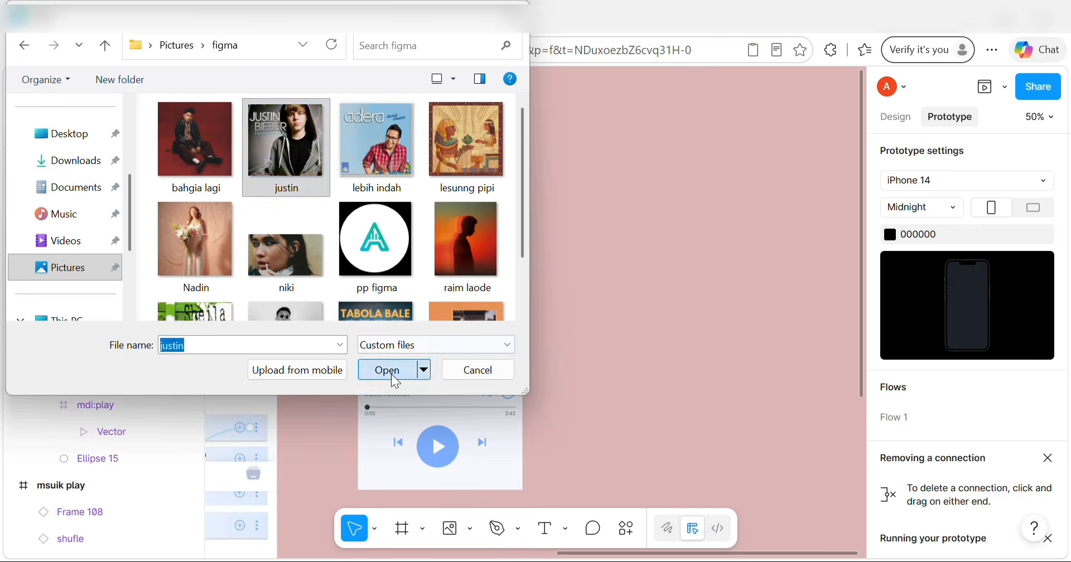
{"action": "left_click", "coordinate": [421, 264]}
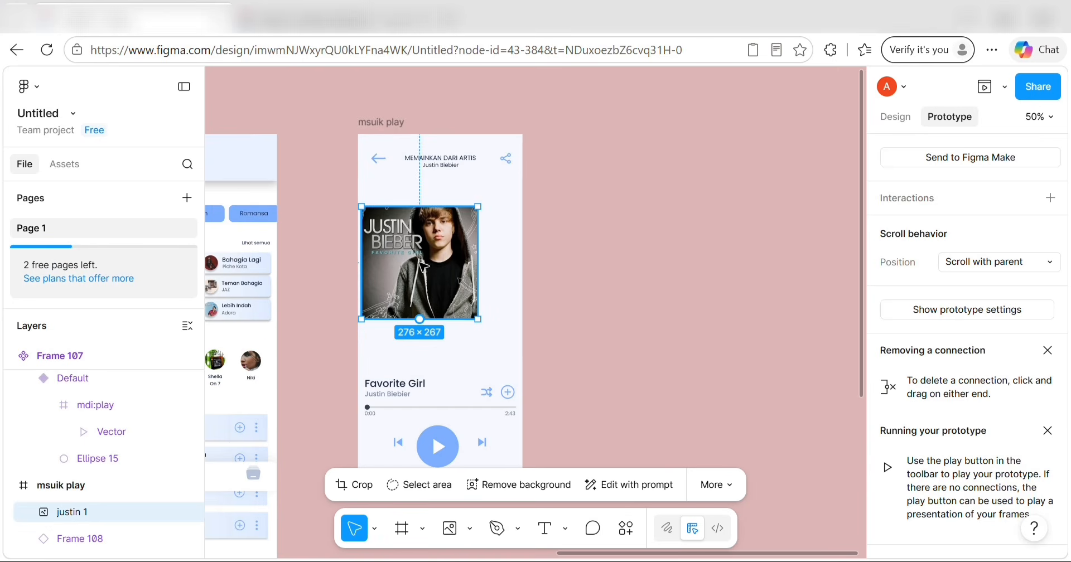
Move the album cover above the song title and enlarge it to about 345×334.
{"action": "mouse_move", "coordinate": [432, 284]}
{"action": "left_mouse_down"}
{"action": "mouse_move", "coordinate": [454, 286]}
{"action": "mouse_move", "coordinate": [440, 267]}
{"action": "left_mouse_up"}
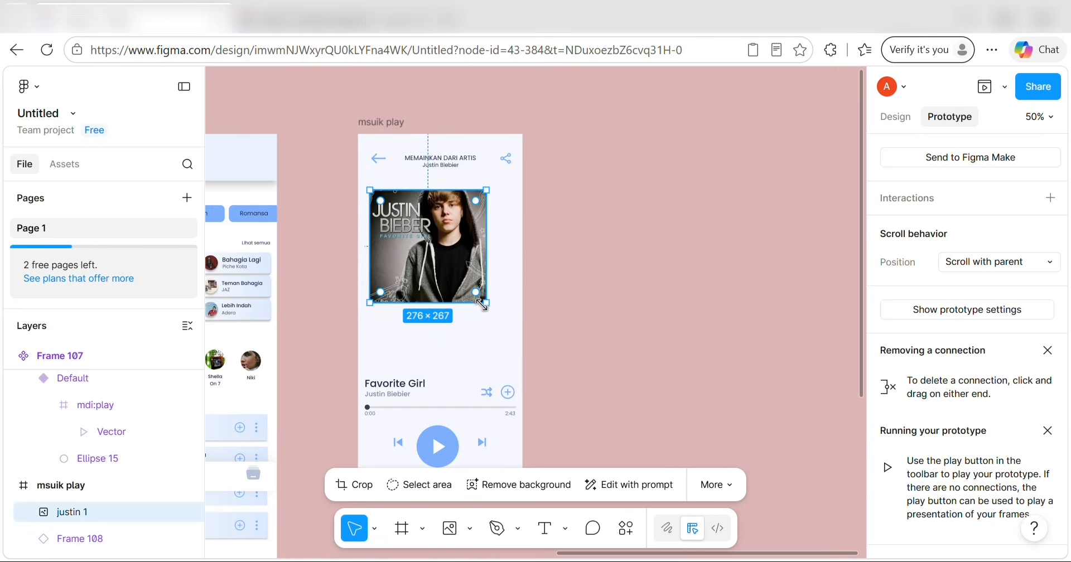
{"action": "mouse_move", "coordinate": [485, 302]}
{"action": "left_mouse_down"}
{"action": "mouse_move", "coordinate": [488, 335]}
{"action": "mouse_move", "coordinate": [473, 305]}
{"action": "left_mouse_up"}
{"action": "left_click", "coordinate": [617, 289]}
{"action": "scroll", "coordinate": [616, 290], "scroll_direction": "down", "scroll_amount": 1}
{"action": "scroll", "coordinate": [616, 290], "scroll_direction": "left", "scroll_amount": 1}
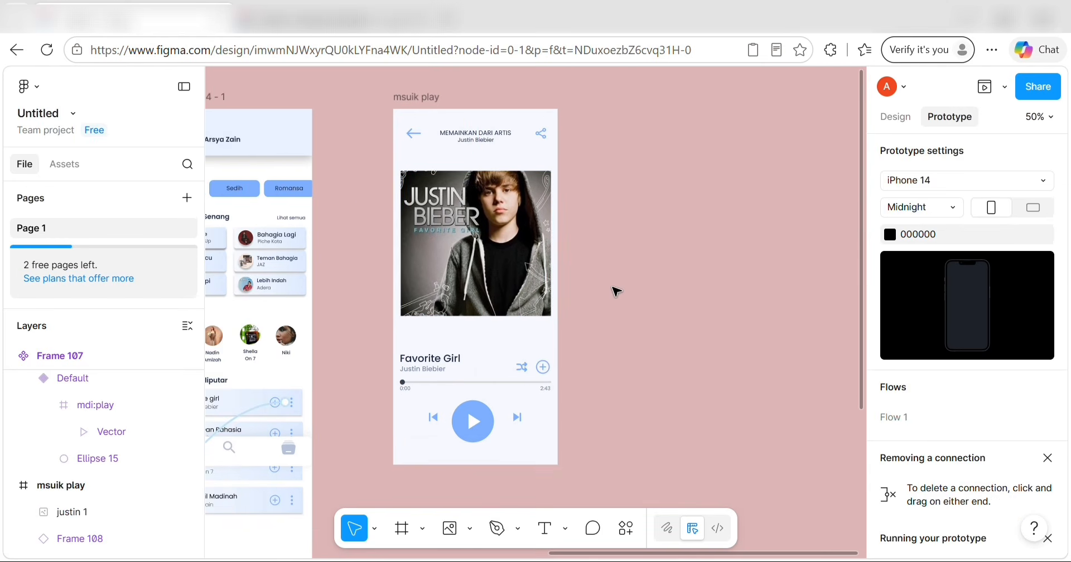
{"action": "scroll", "coordinate": [616, 291], "scroll_direction": "down", "scroll_amount": 2}
Link the player screen's back arrow to the home screen.
{"action": "left_click", "coordinate": [453, 167]}
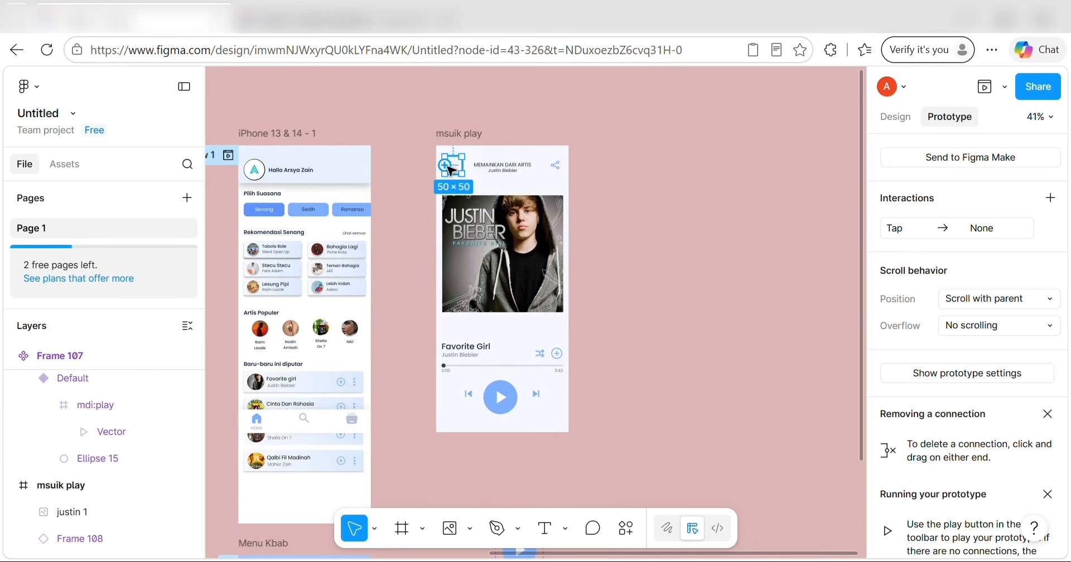
{"action": "left_click_drag", "start_coordinate": [444, 165], "coordinate": [263, 384]}
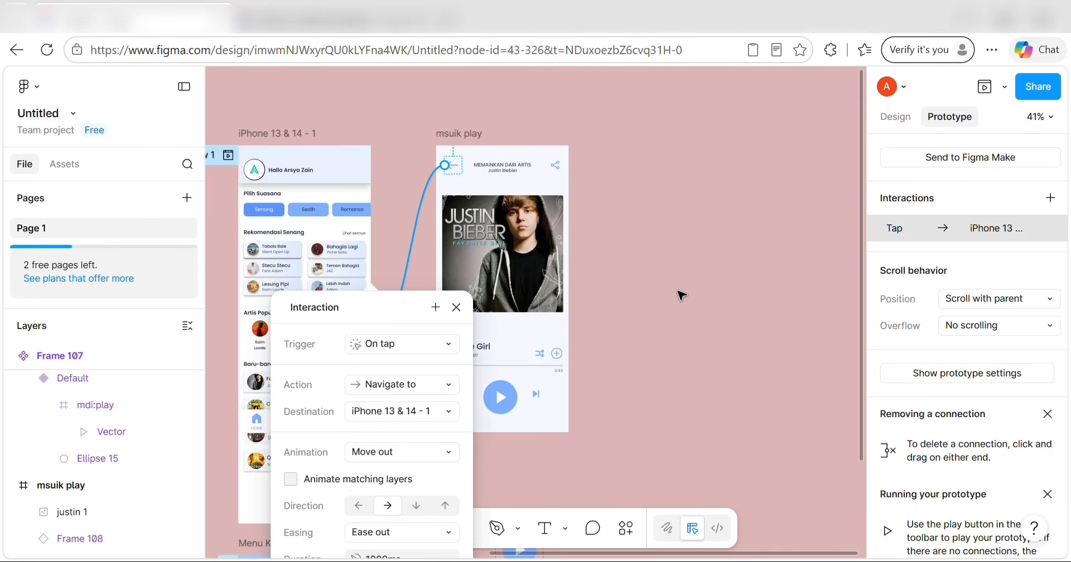
{"action": "scroll", "coordinate": [408, 437], "scroll_direction": "down", "scroll_amount": 3}
{"action": "scroll", "coordinate": [409, 438], "scroll_direction": "up", "scroll_amount": 3}
{"action": "left_click", "coordinate": [684, 368]}
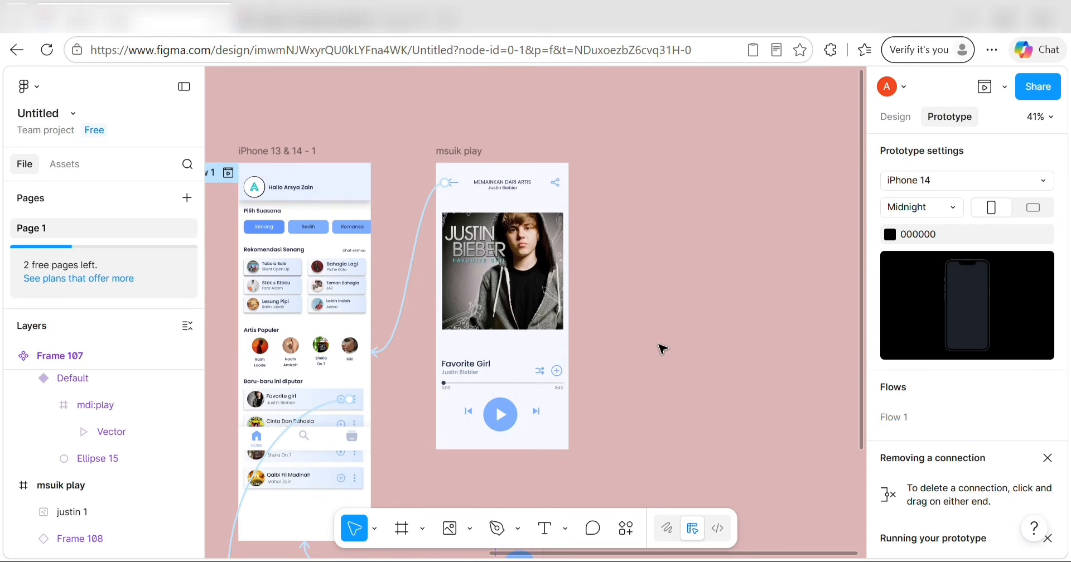
{"action": "scroll", "coordinate": [341, 401], "scroll_direction": "down", "scroll_amount": 3}
{"action": "scroll", "coordinate": [226, 240], "scroll_direction": "up", "scroll_amount": 2, "text": "ctrl"}
Link the Favorite girl recent item on the home screen to the player screen.
{"action": "left_click", "coordinate": [243, 235]}
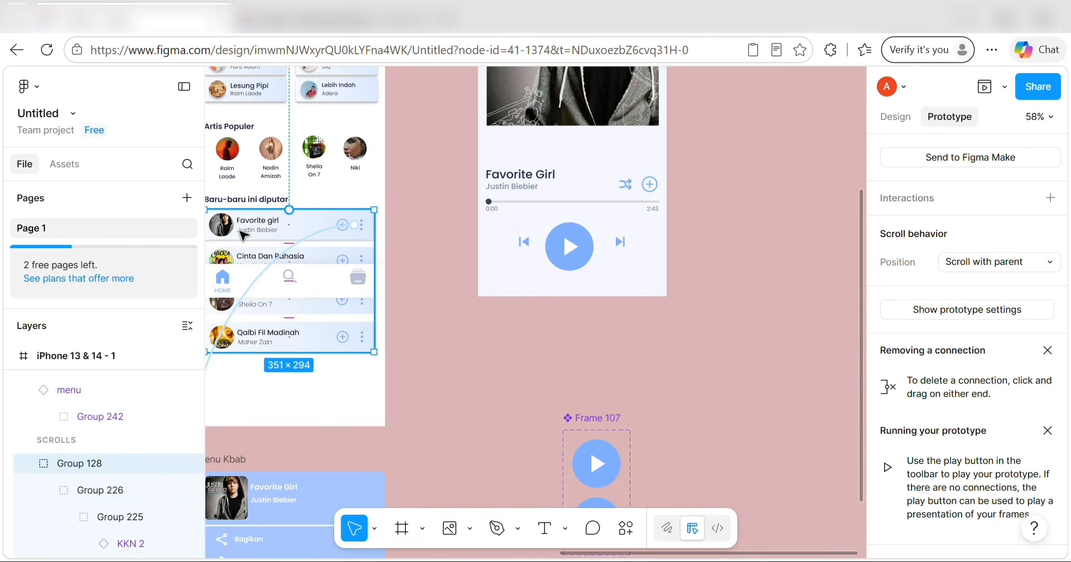
{"action": "left_click", "coordinate": [247, 234]}
{"action": "left_click", "coordinate": [264, 230]}
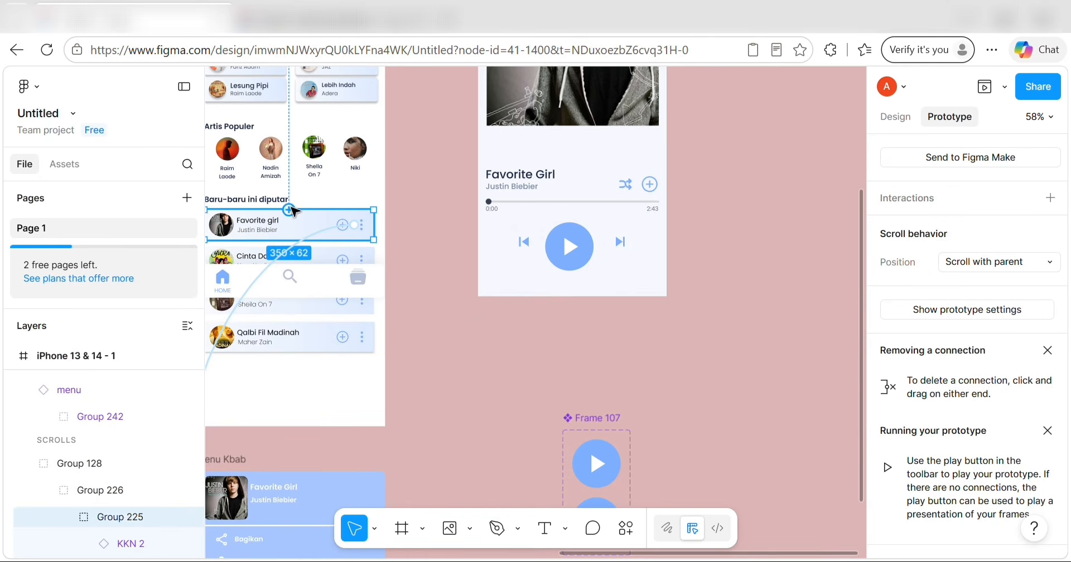
{"action": "left_click_drag", "start_coordinate": [290, 211], "coordinate": [504, 129]}
{"action": "left_click", "coordinate": [684, 260]}
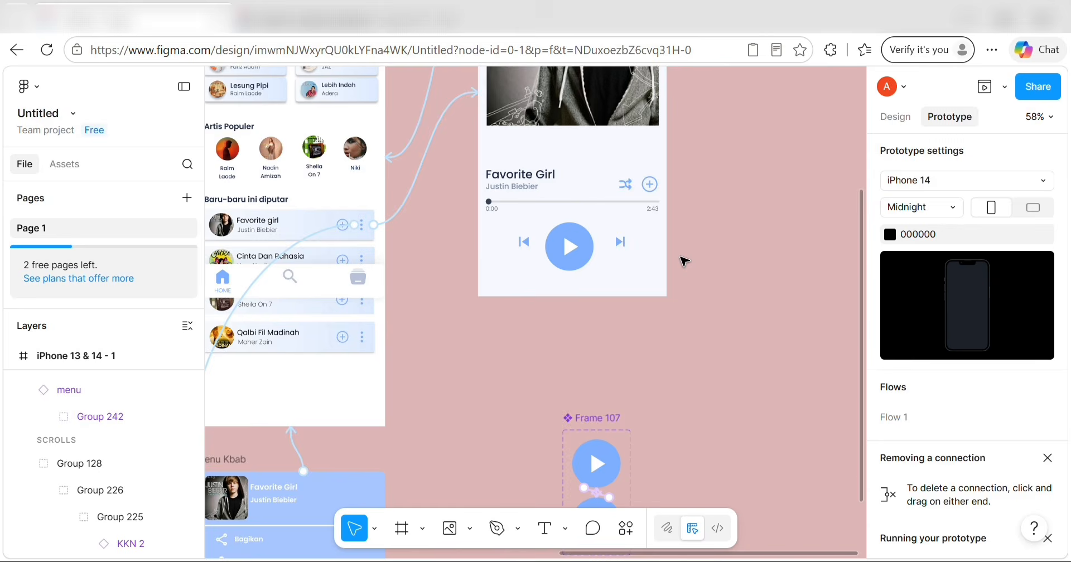
{"action": "scroll", "coordinate": [680, 257], "scroll_direction": "down", "scroll_amount": 3}
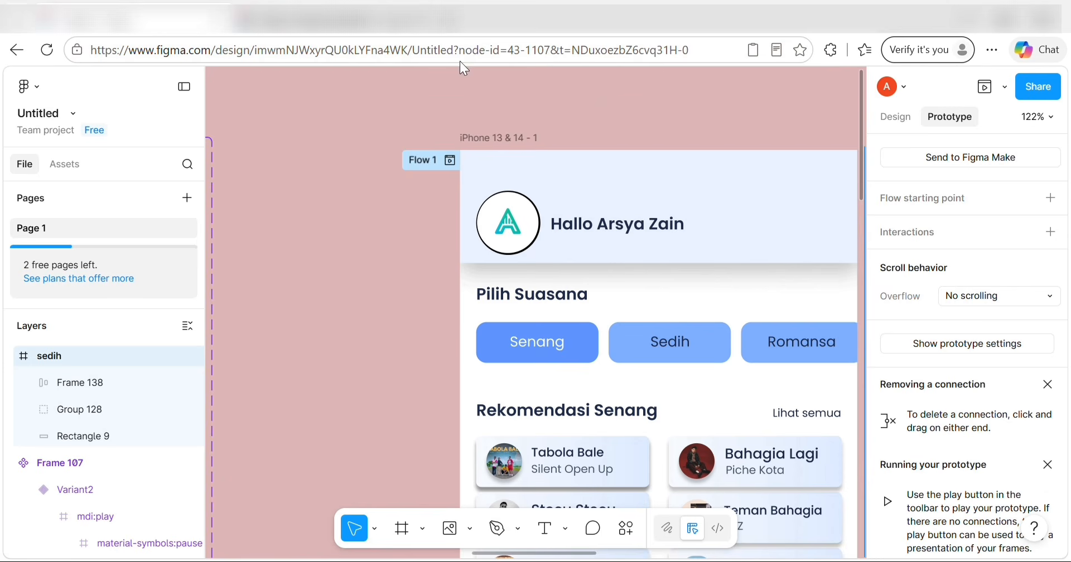
Delete the last word of the home screen greeting to shorten the name.
{"action": "scroll", "coordinate": [519, 149], "scroll_direction": "right", "scroll_amount": 3}
{"action": "scroll", "coordinate": [519, 149], "scroll_direction": "down", "scroll_amount": 2}
{"action": "double_click", "coordinate": [519, 149]}
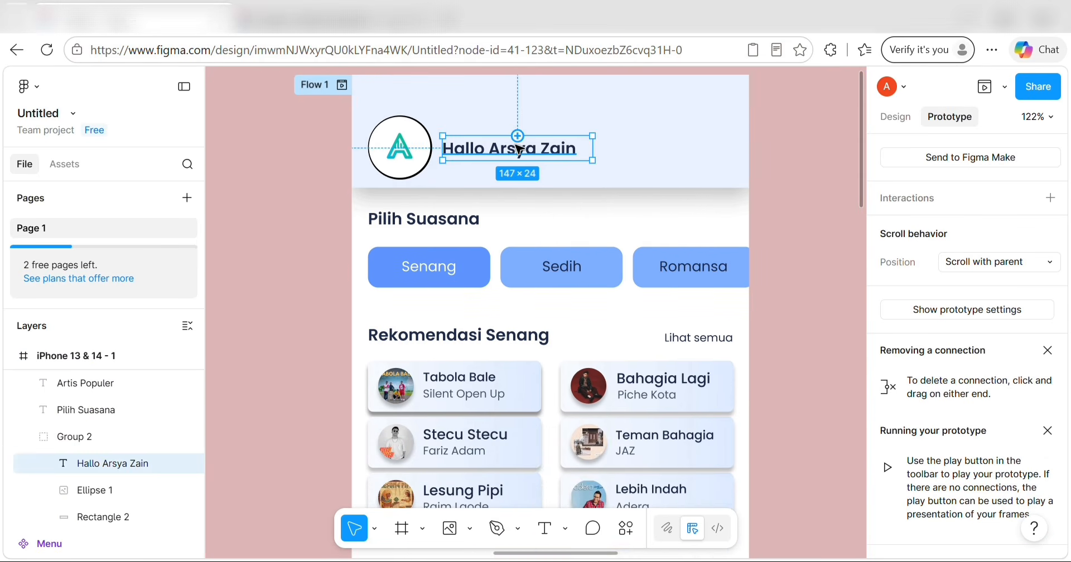
{"action": "double_click", "coordinate": [534, 155]}
{"action": "left_click", "coordinate": [579, 151]}
{"action": "key", "text": "BackSpace"}
{"action": "key", "text": "BackSpace"}
{"action": "key", "text": "BackSpace"}
{"action": "key", "text": "BackSpace"}
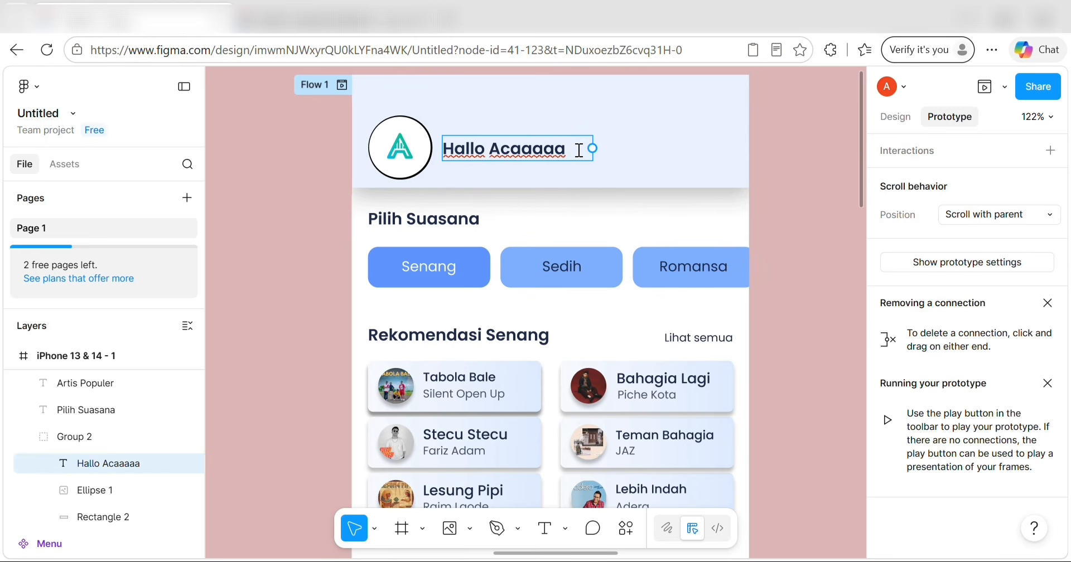
{"action": "key", "text": "Escape"}
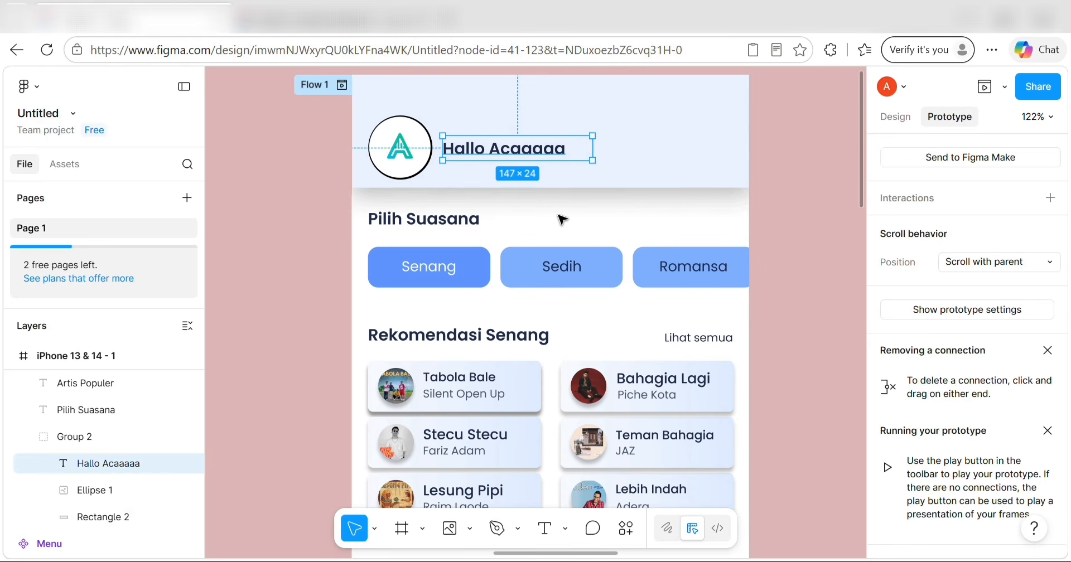
{"action": "scroll", "coordinate": [562, 215], "scroll_direction": "down", "scroll_amount": 4}
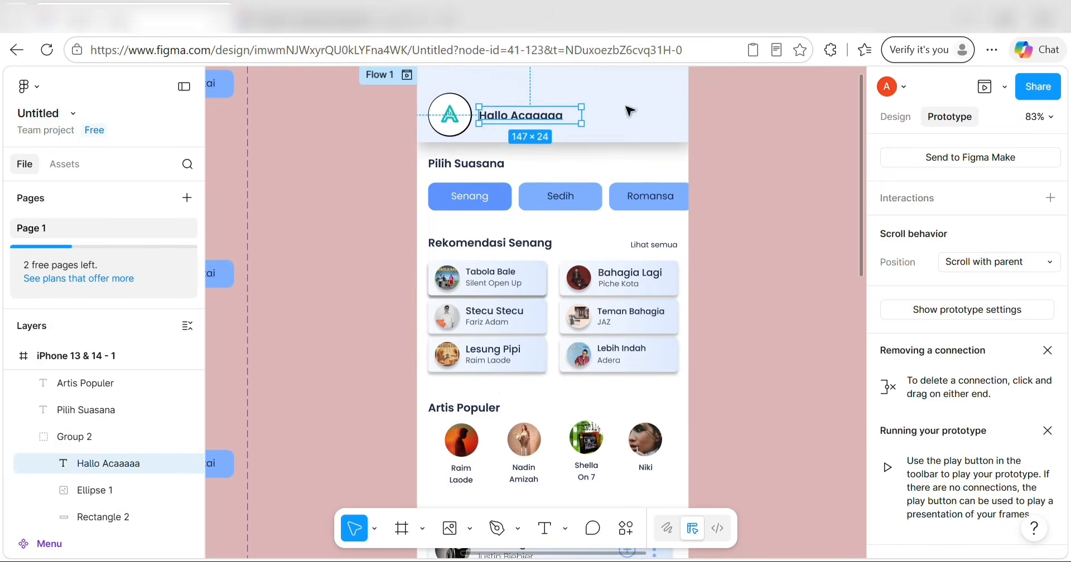
Quick-preview the prototype, then present it in a new tab.
{"action": "left_click", "coordinate": [984, 90]}
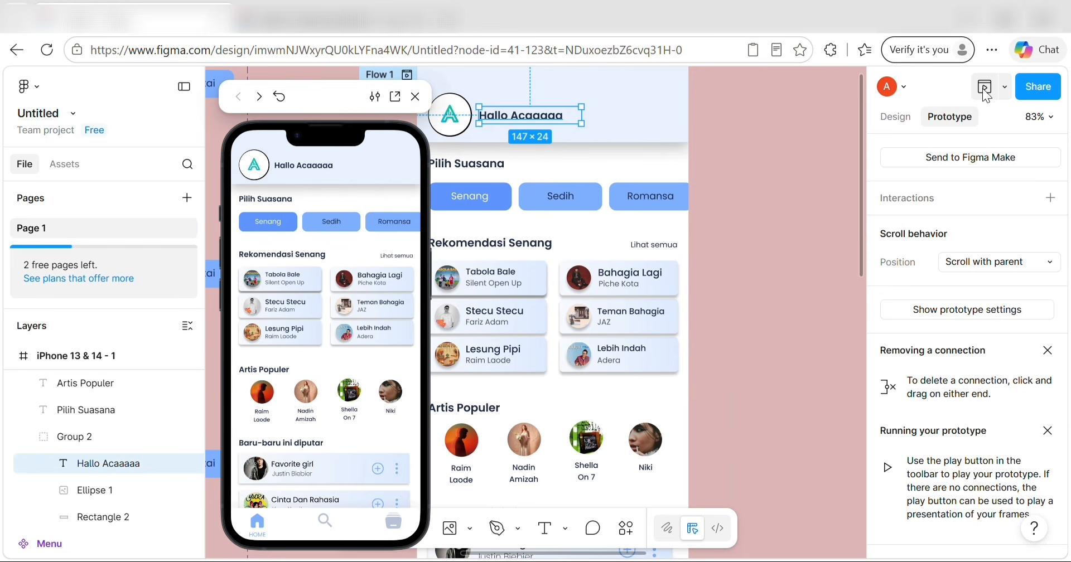
{"action": "left_click", "coordinate": [415, 96]}
{"action": "left_click", "coordinate": [1004, 87]}
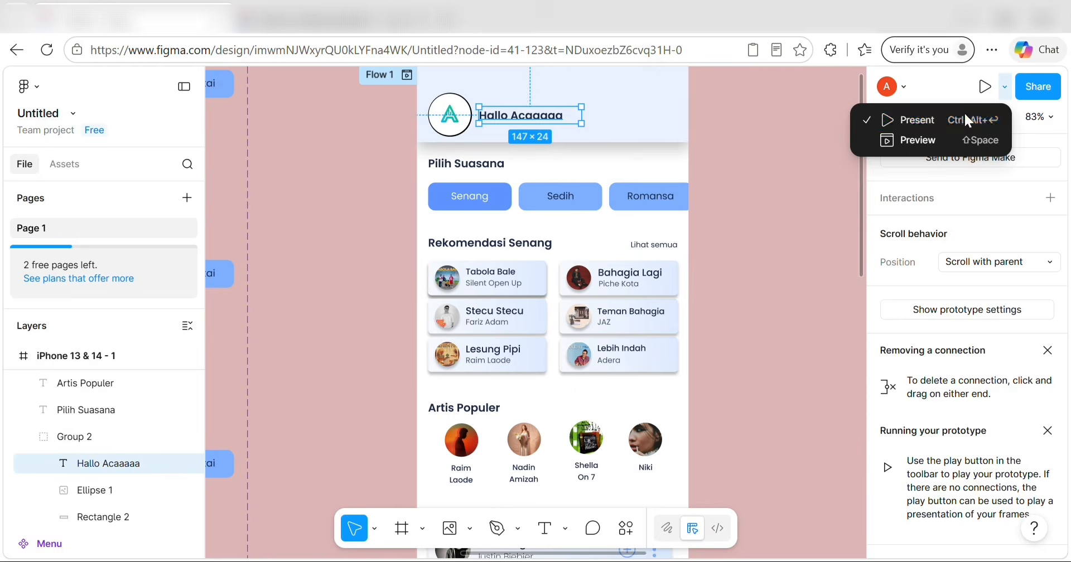
{"action": "left_click", "coordinate": [964, 112]}
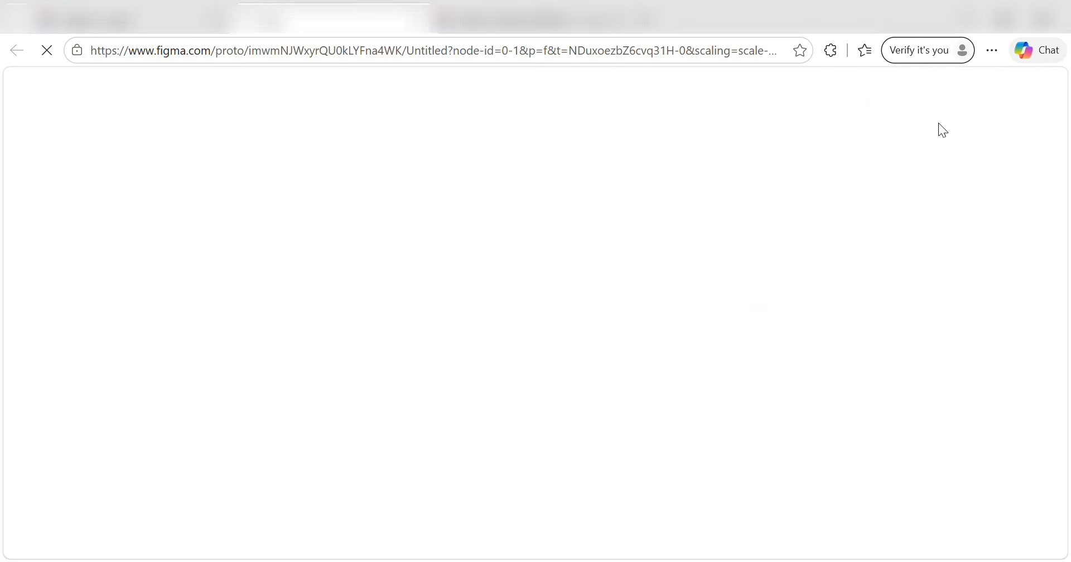
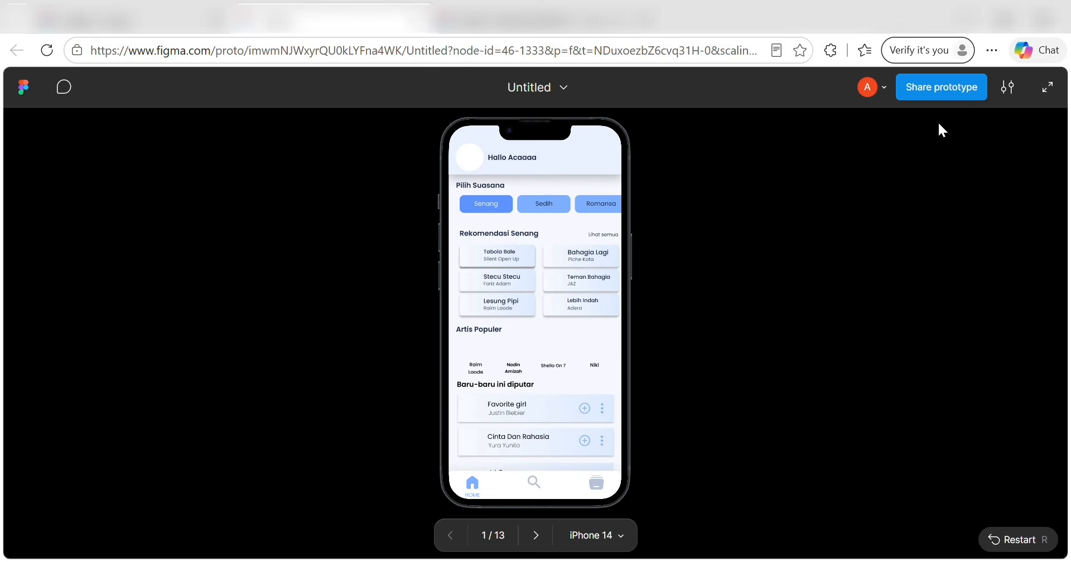
Go full-screen, scroll the home screen and mood chip row, then tap the Senang recommendations link.
{"action": "key", "text": "XF86AudioRaiseVolume"}
{"action": "key", "text": "XF86AudioRaiseVolume"}
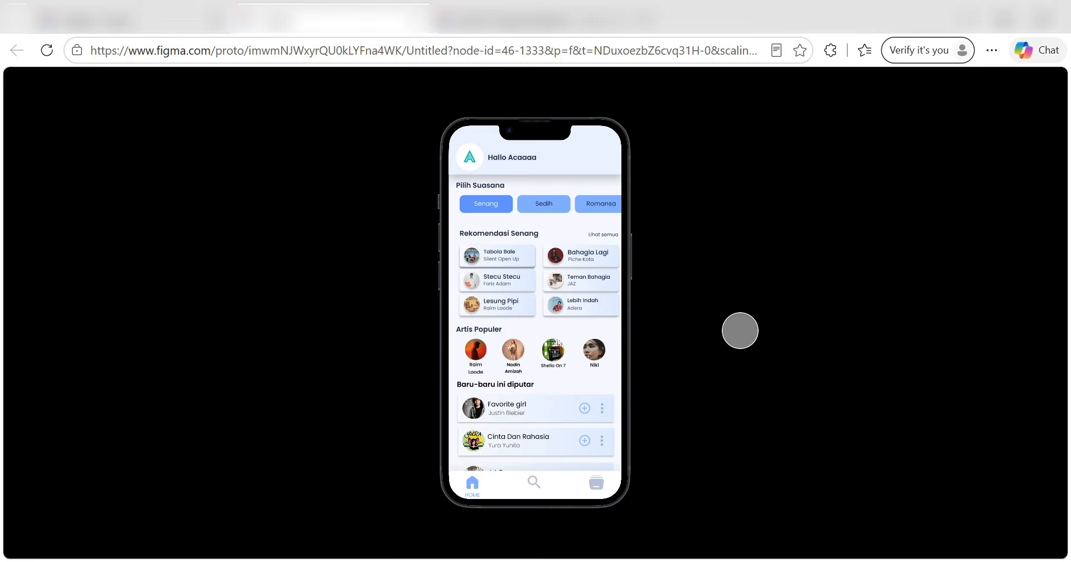
{"action": "scroll", "coordinate": [557, 263], "scroll_direction": "down", "scroll_amount": 3}
{"action": "scroll", "coordinate": [558, 266], "scroll_direction": "up", "scroll_amount": 3}
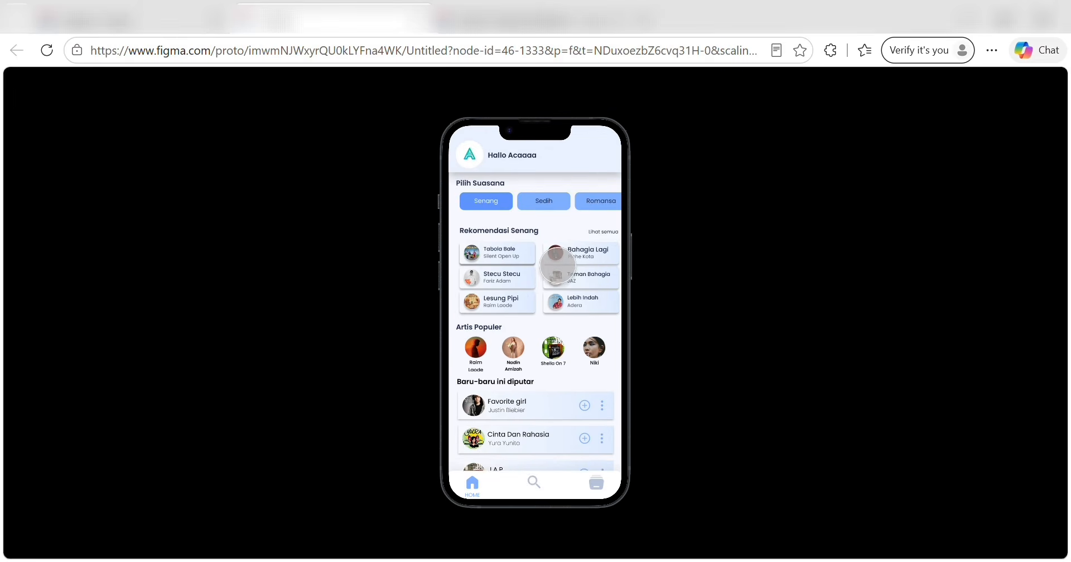
{"action": "scroll", "coordinate": [574, 202], "scroll_direction": "right", "scroll_amount": 3}
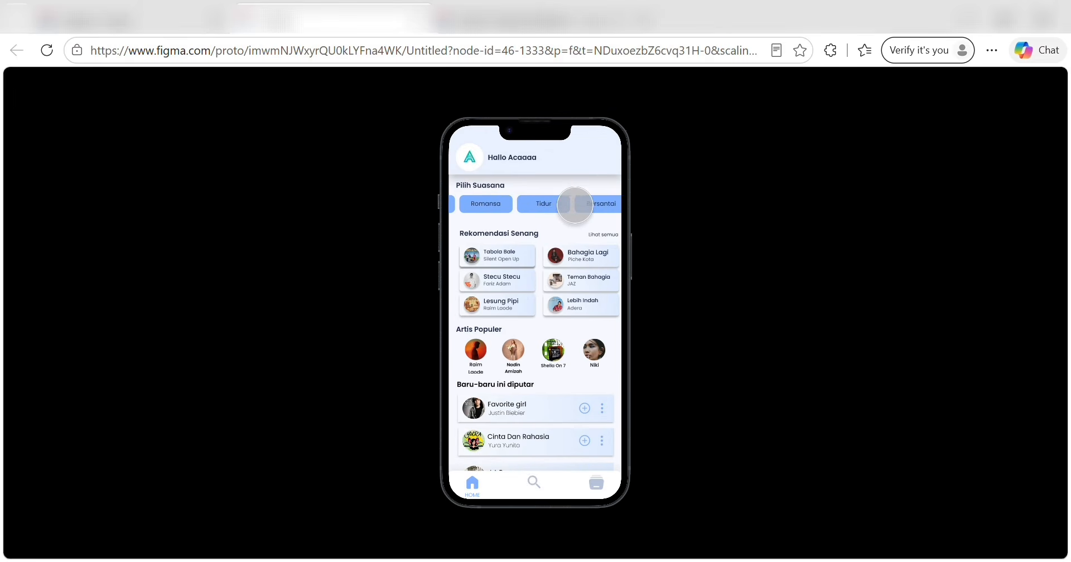
{"action": "scroll", "coordinate": [575, 205], "scroll_direction": "left", "scroll_amount": 3}
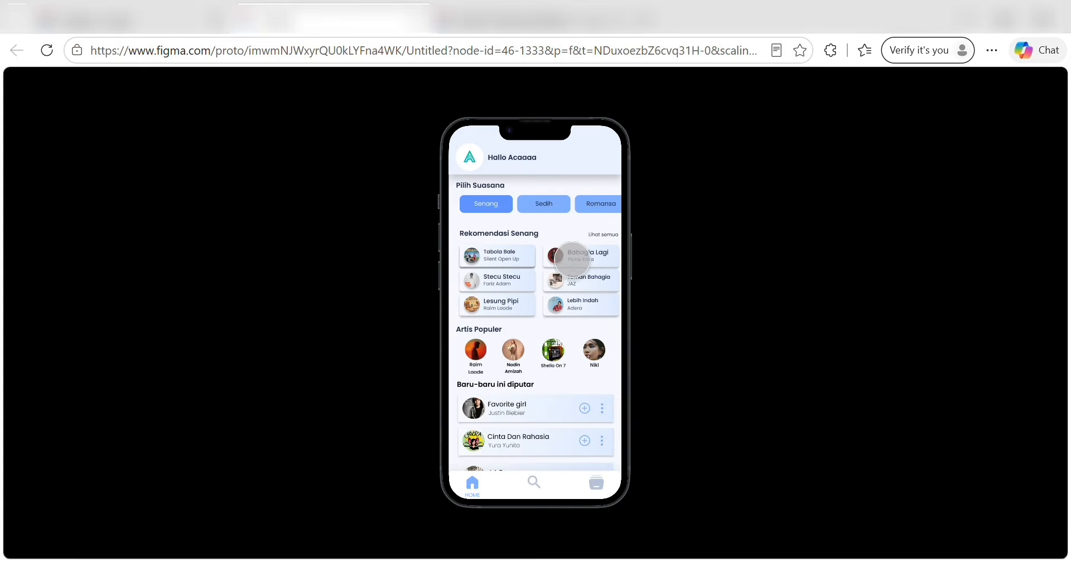
{"action": "left_click", "coordinate": [595, 231]}
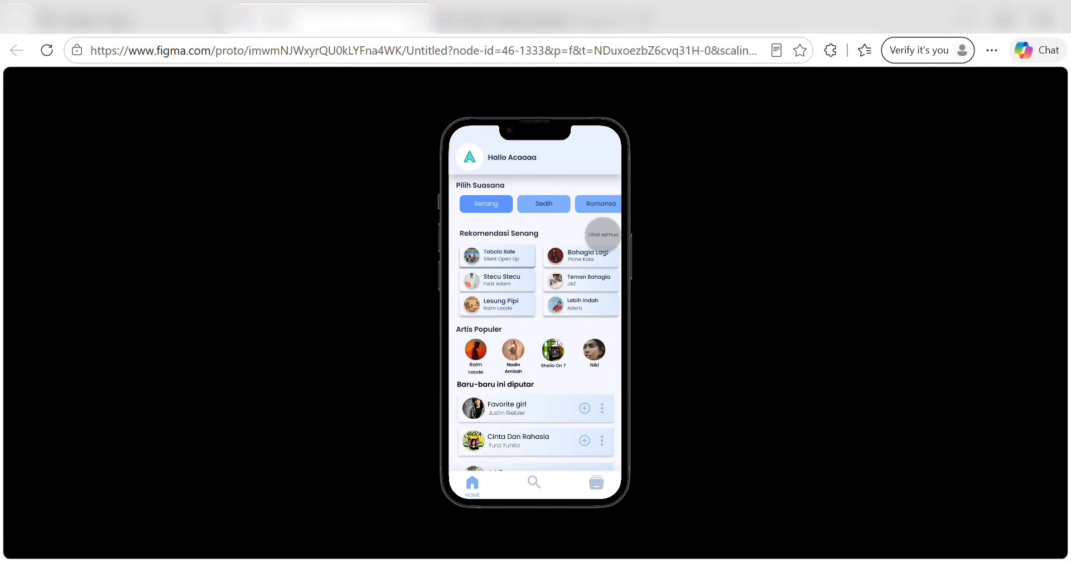
Open the full Senang mood song list, then go back to the home screen.
{"action": "left_click", "coordinate": [602, 235]}
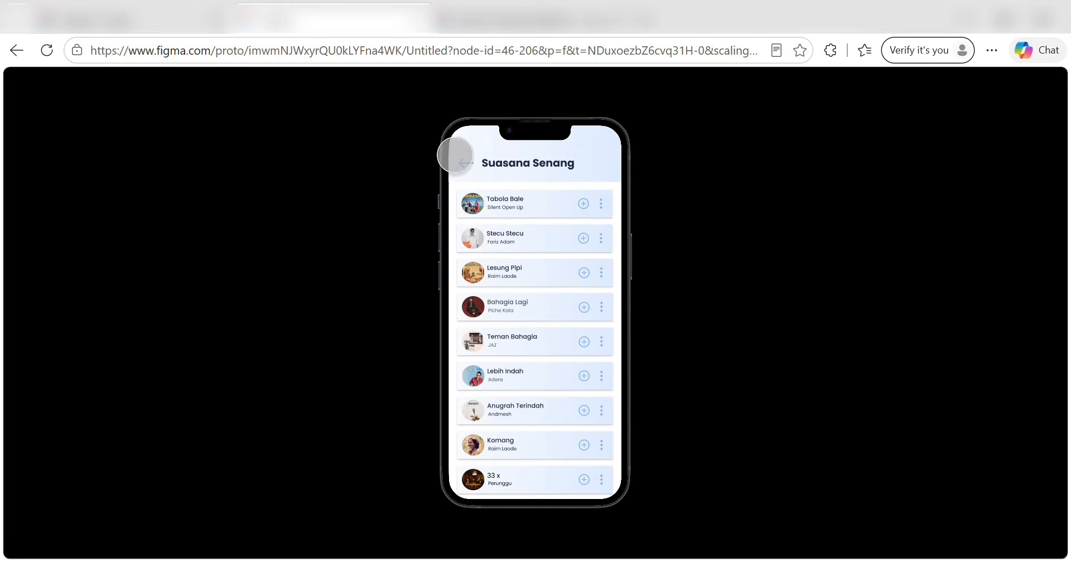
{"action": "left_click", "coordinate": [466, 163]}
{"action": "scroll", "coordinate": [525, 278], "scroll_direction": "down", "scroll_amount": 1}
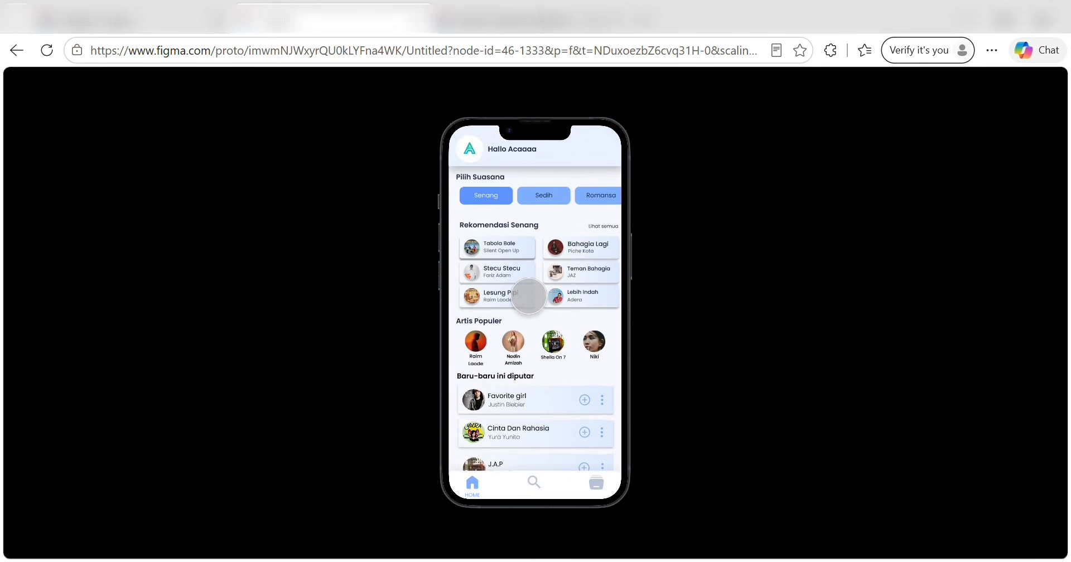
Visit Raim Laode's artist page, return home, and play Tabola Bale on the player screen.
{"action": "left_click", "coordinate": [474, 295]}
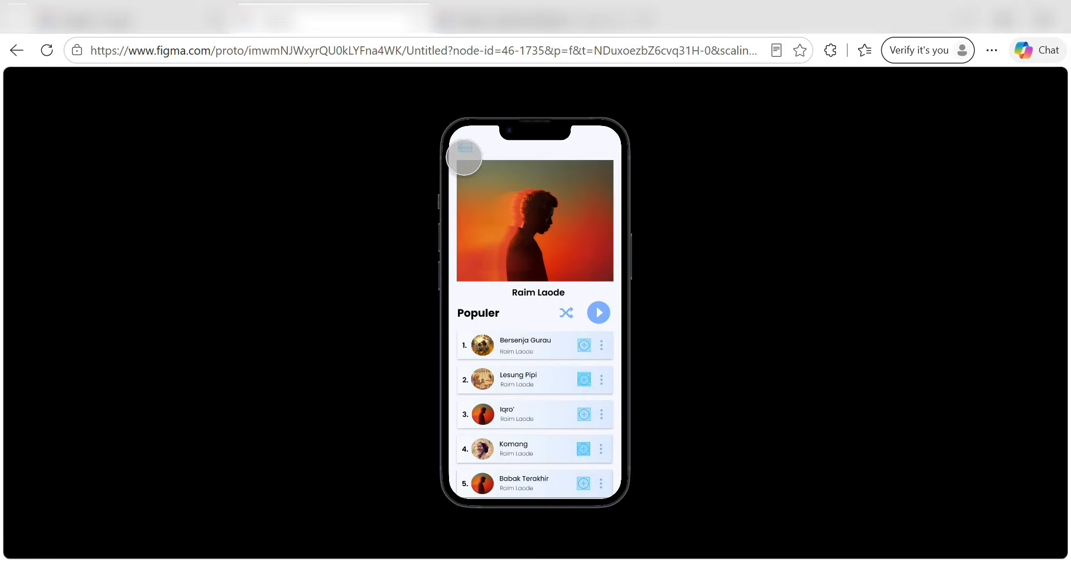
{"action": "left_click", "coordinate": [463, 147]}
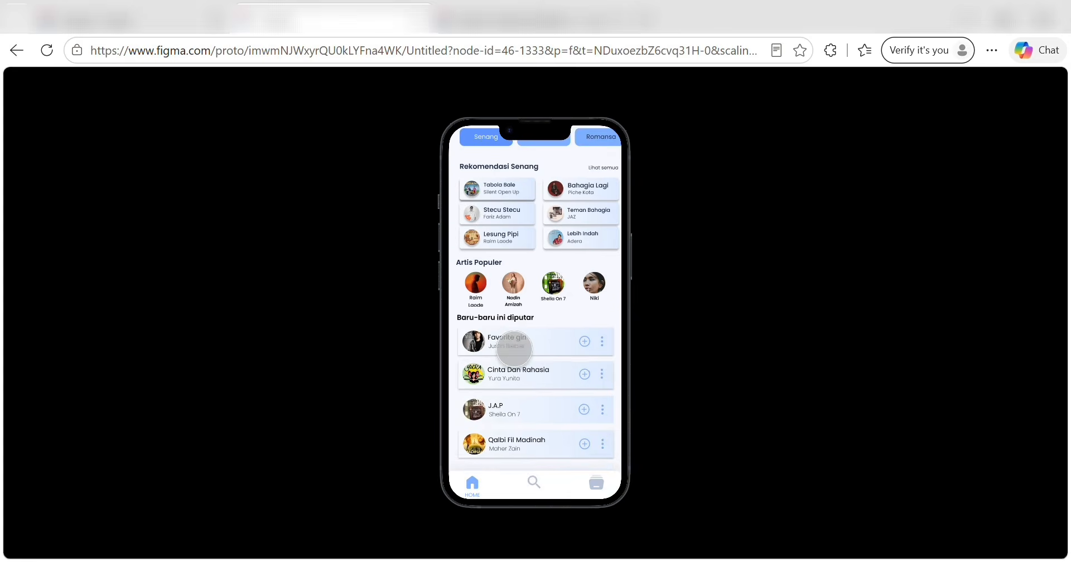
{"action": "scroll", "coordinate": [512, 344], "scroll_direction": "up", "scroll_amount": 2}
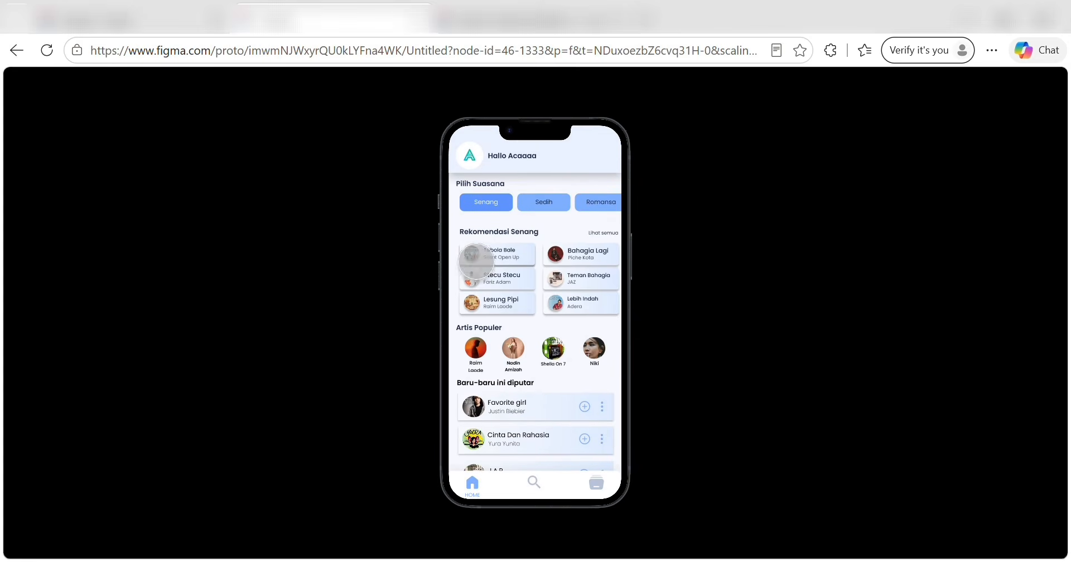
{"action": "left_click", "coordinate": [477, 253]}
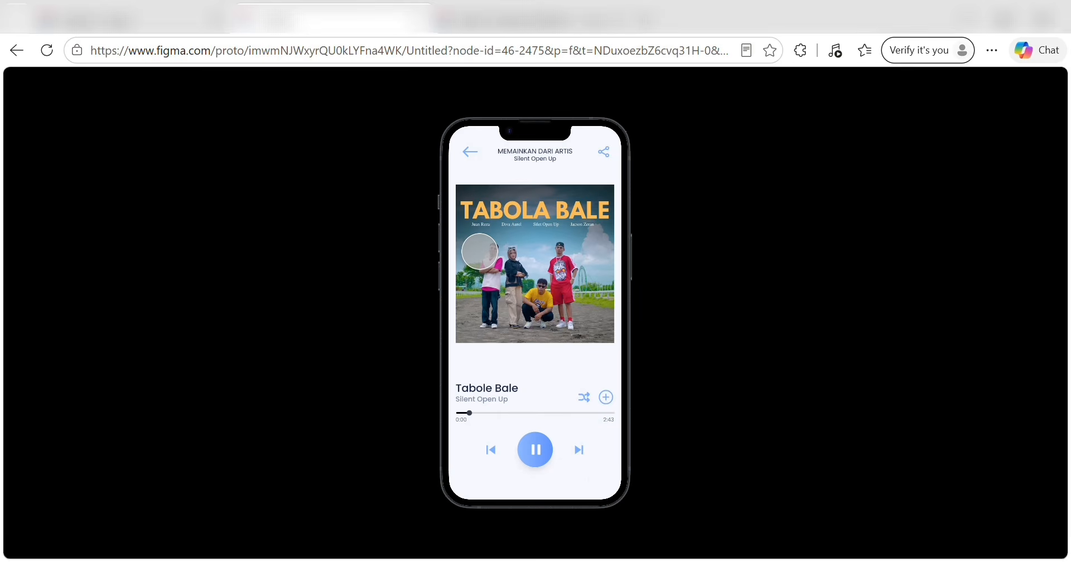